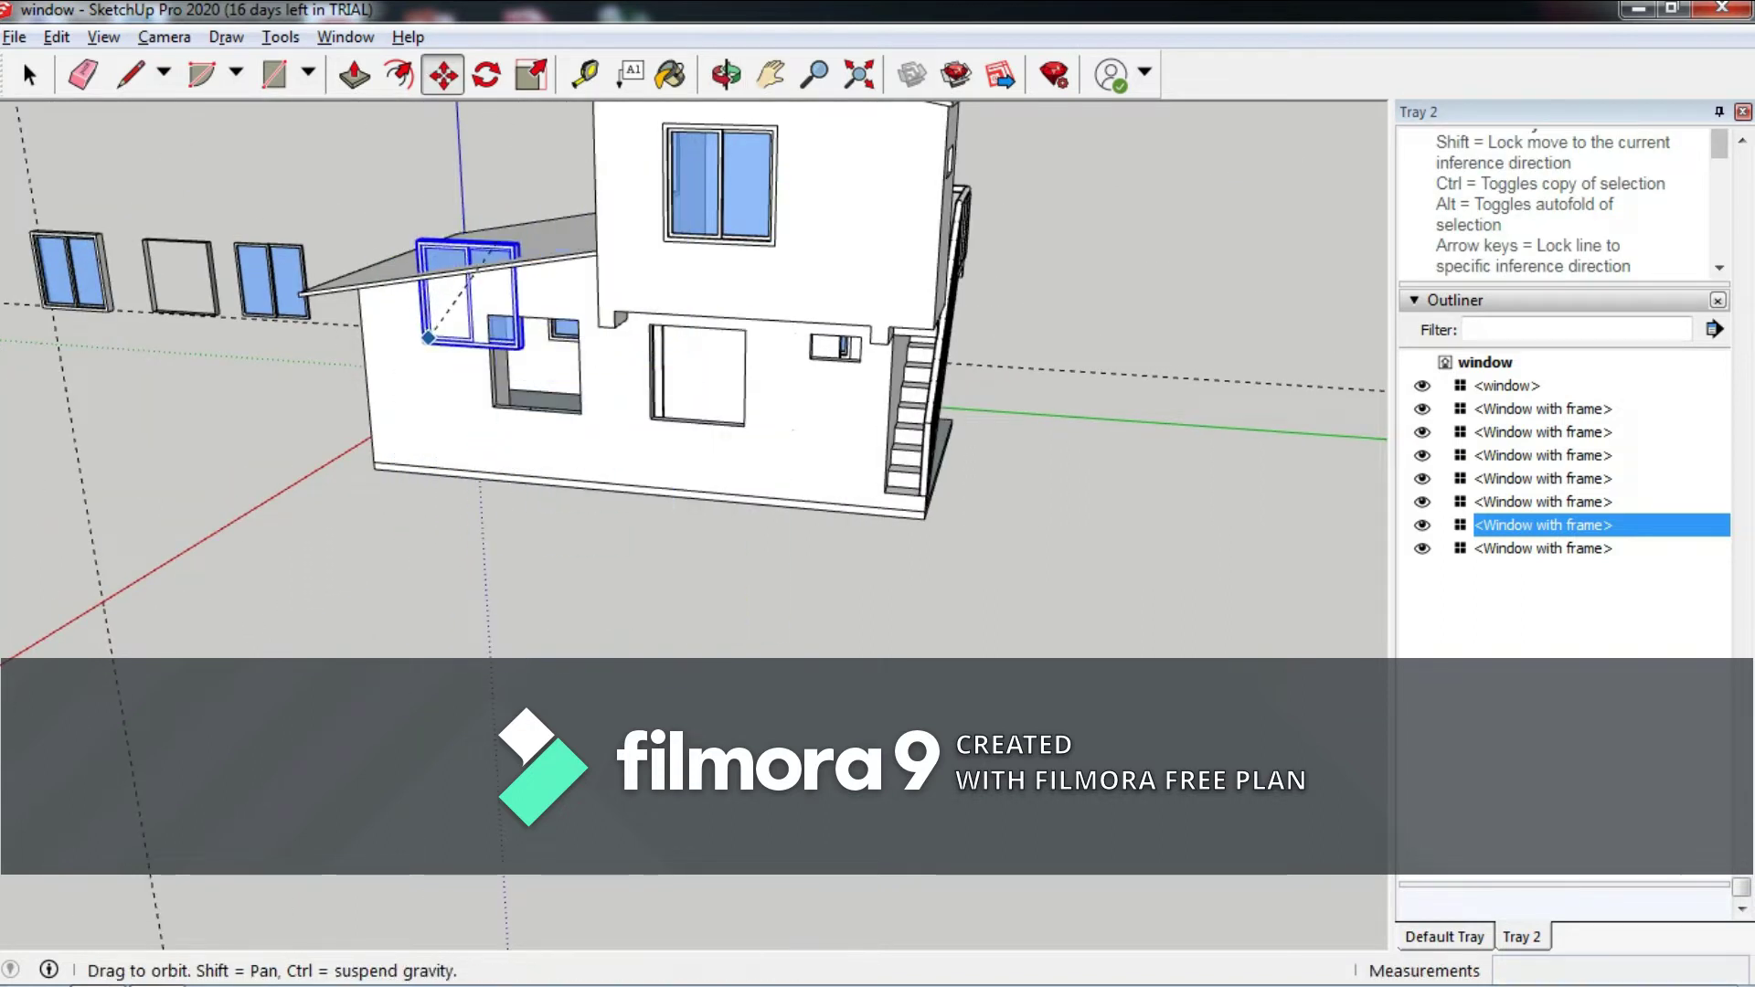
Move the framed sliding-window component onto the house's ground-floor wall and check its position.
{"action": "middle_click_drag", "start_coordinate": [599, 251], "coordinate": [896, 302]}
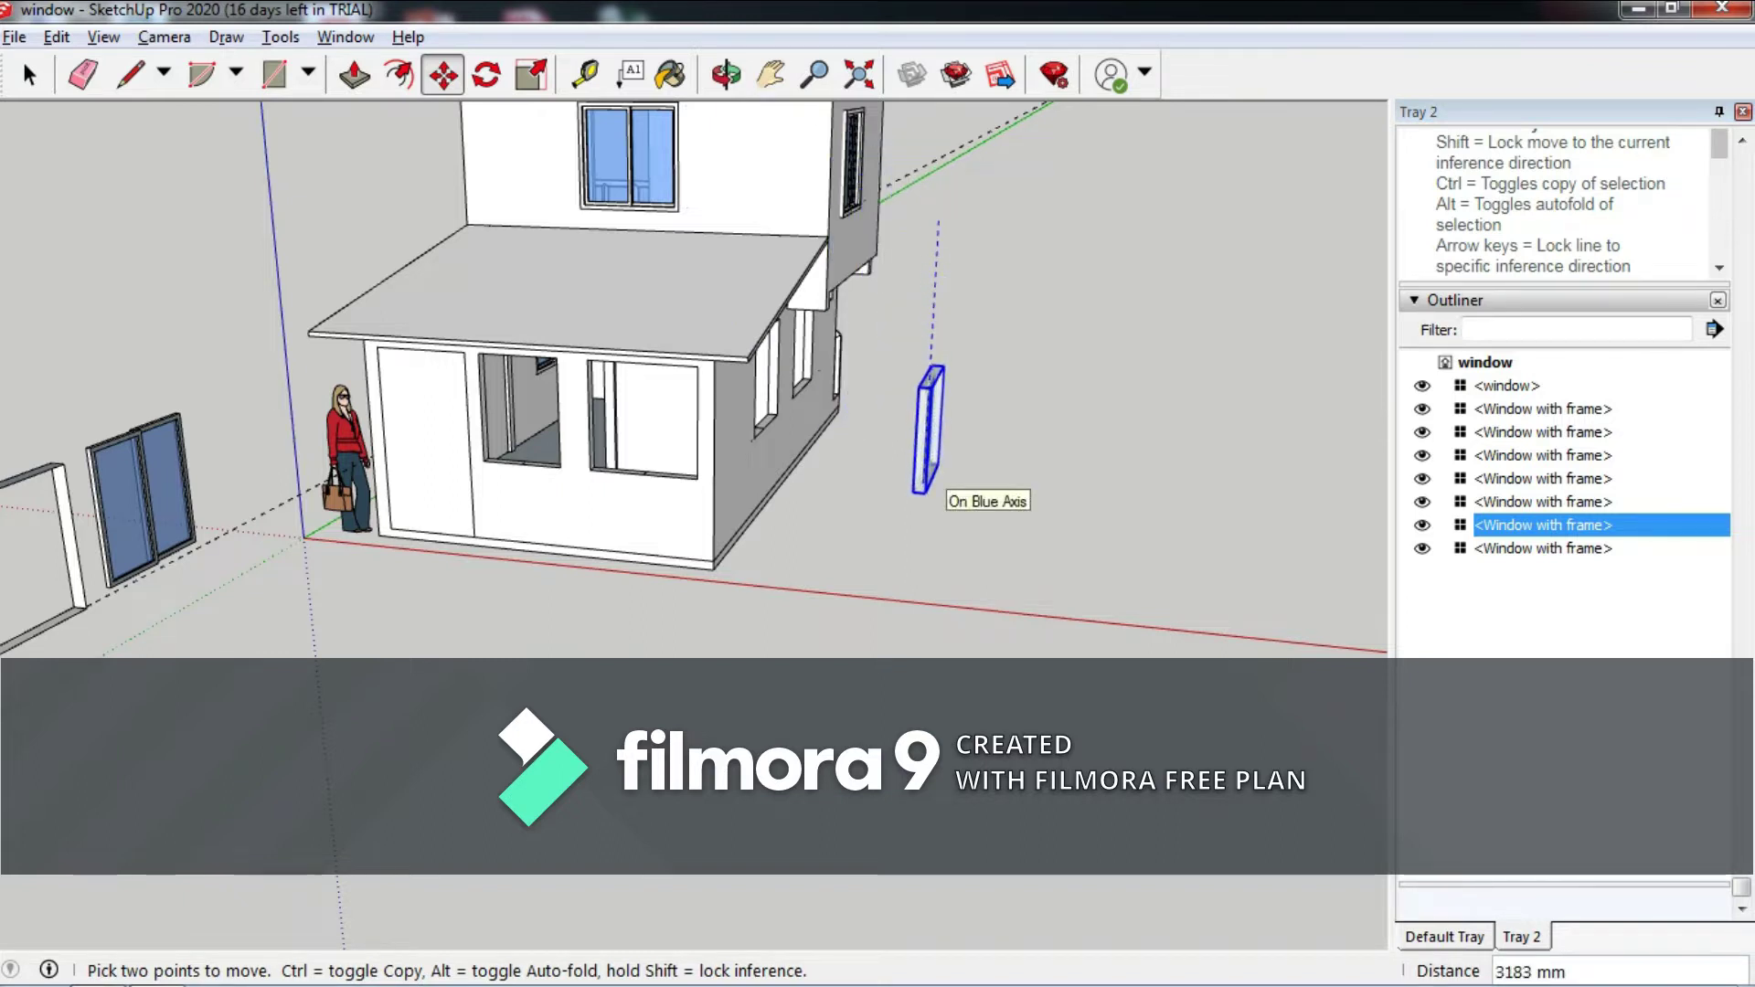
{"action": "middle_click_drag", "start_coordinate": [930, 430], "coordinate": [434, 424]}
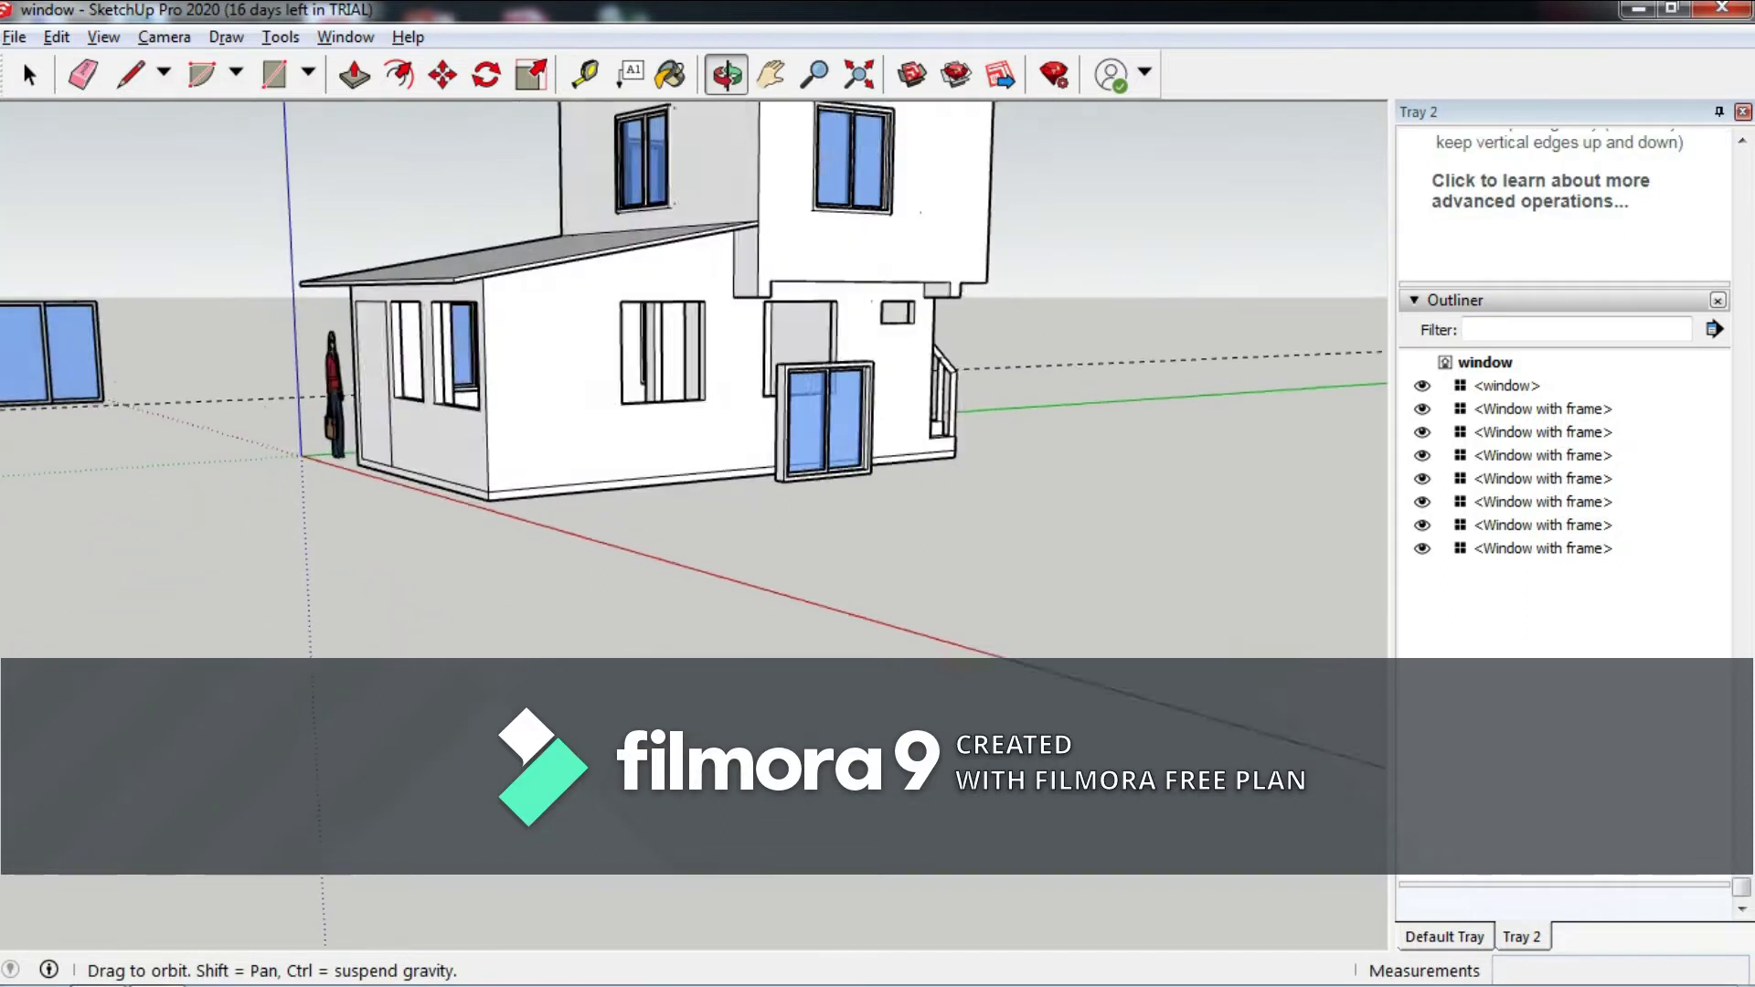
{"action": "scroll", "coordinate": [632, 499], "scroll_direction": "up", "scroll_amount": 5}
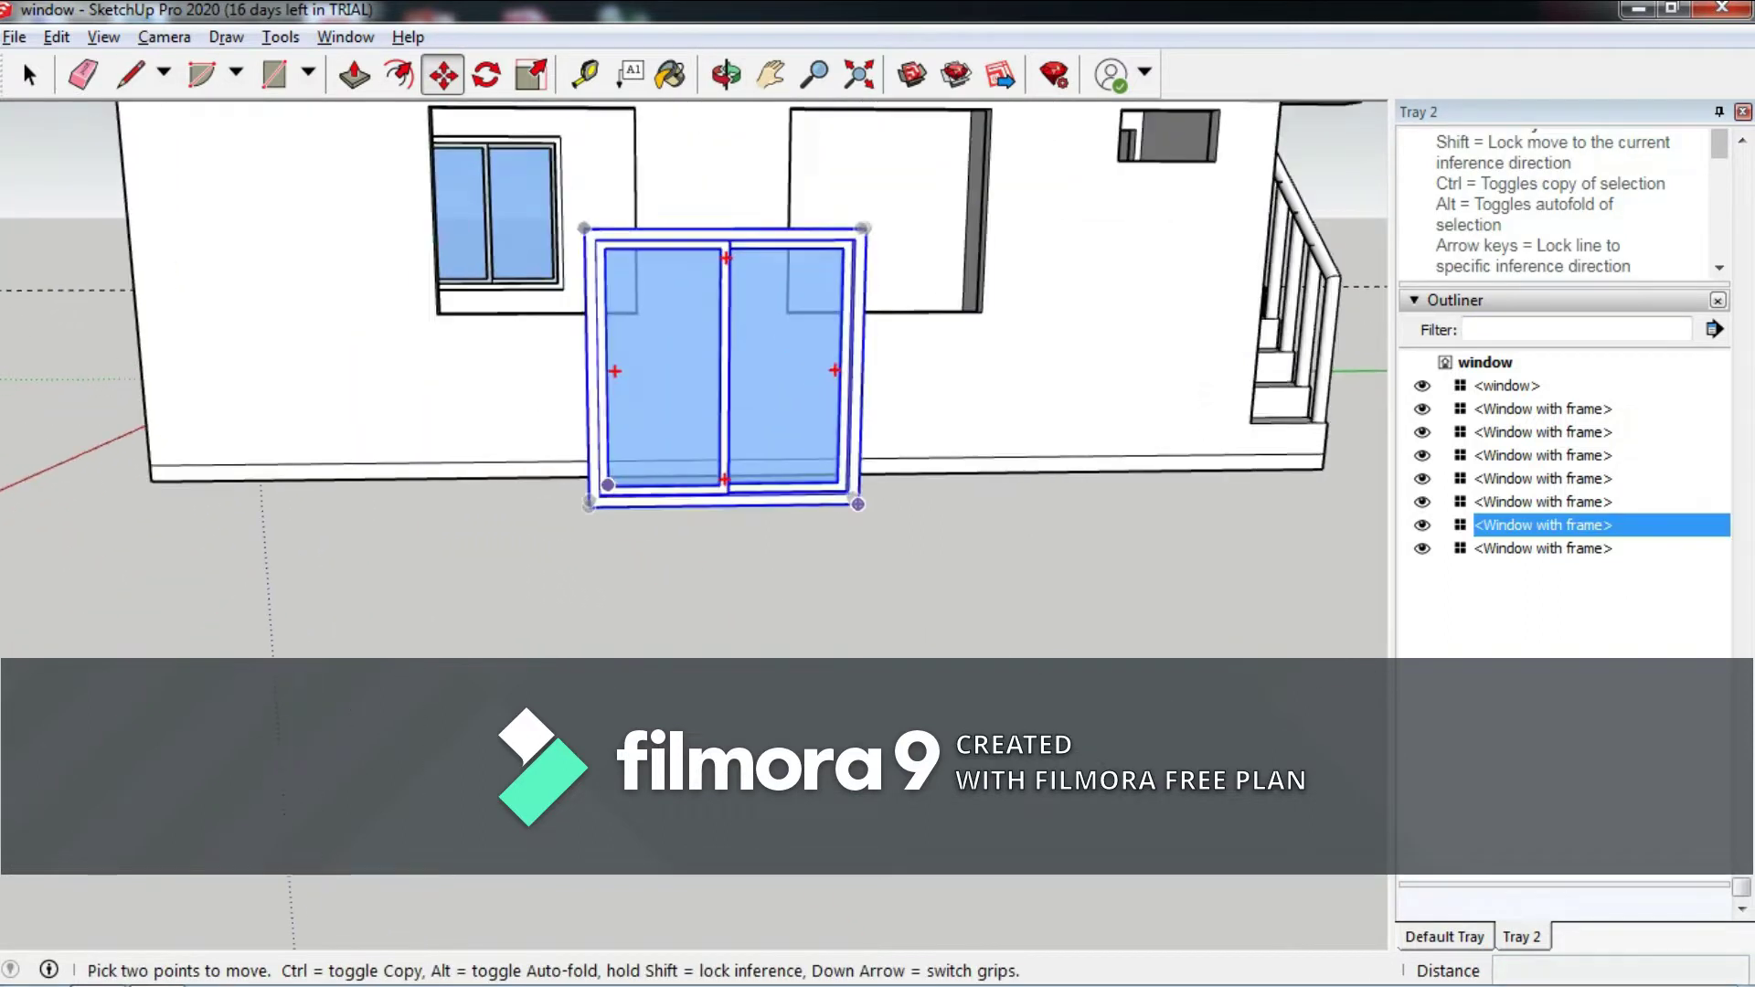
{"action": "middle_click_drag", "start_coordinate": [633, 500], "coordinate": [640, 549]}
{"action": "scroll", "coordinate": [694, 411], "scroll_direction": "up", "scroll_amount": 3}
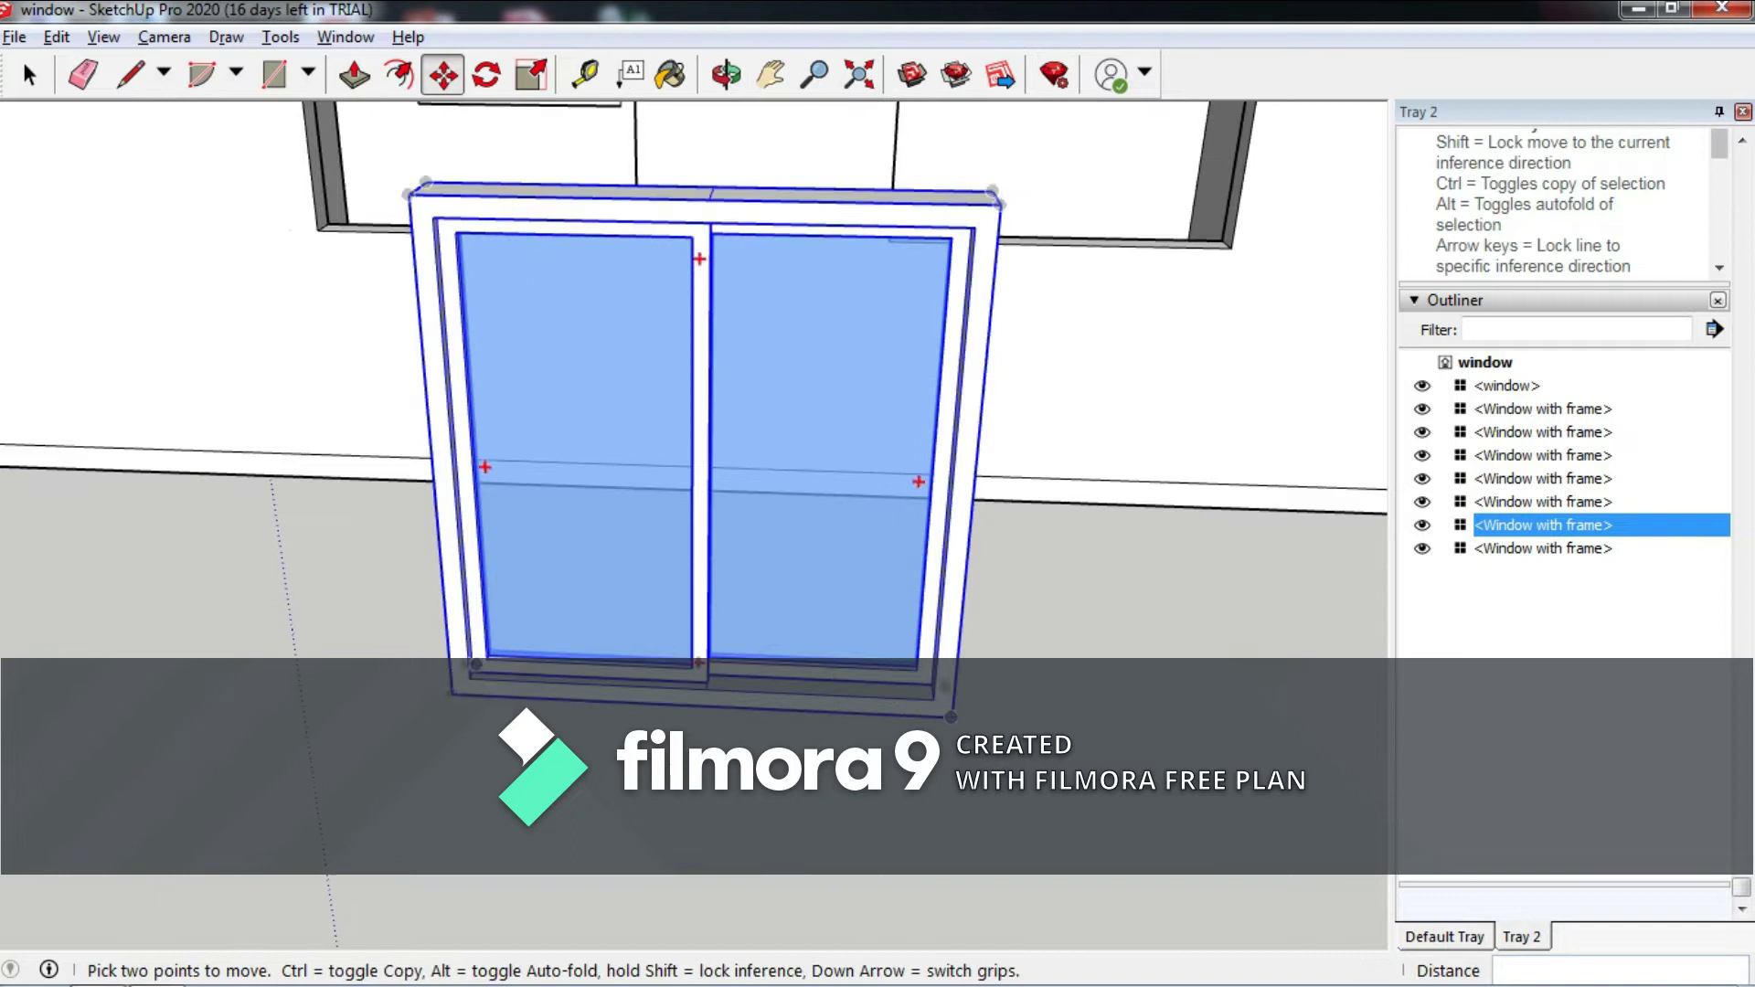
{"action": "scroll", "coordinate": [694, 411], "scroll_direction": "up", "scroll_amount": 3}
{"action": "middle_click_drag", "start_coordinate": [695, 411], "coordinate": [658, 430]}
{"action": "scroll", "coordinate": [548, 603], "scroll_direction": "up", "scroll_amount": 3}
{"action": "scroll", "coordinate": [548, 603], "scroll_direction": "up", "scroll_amount": 3}
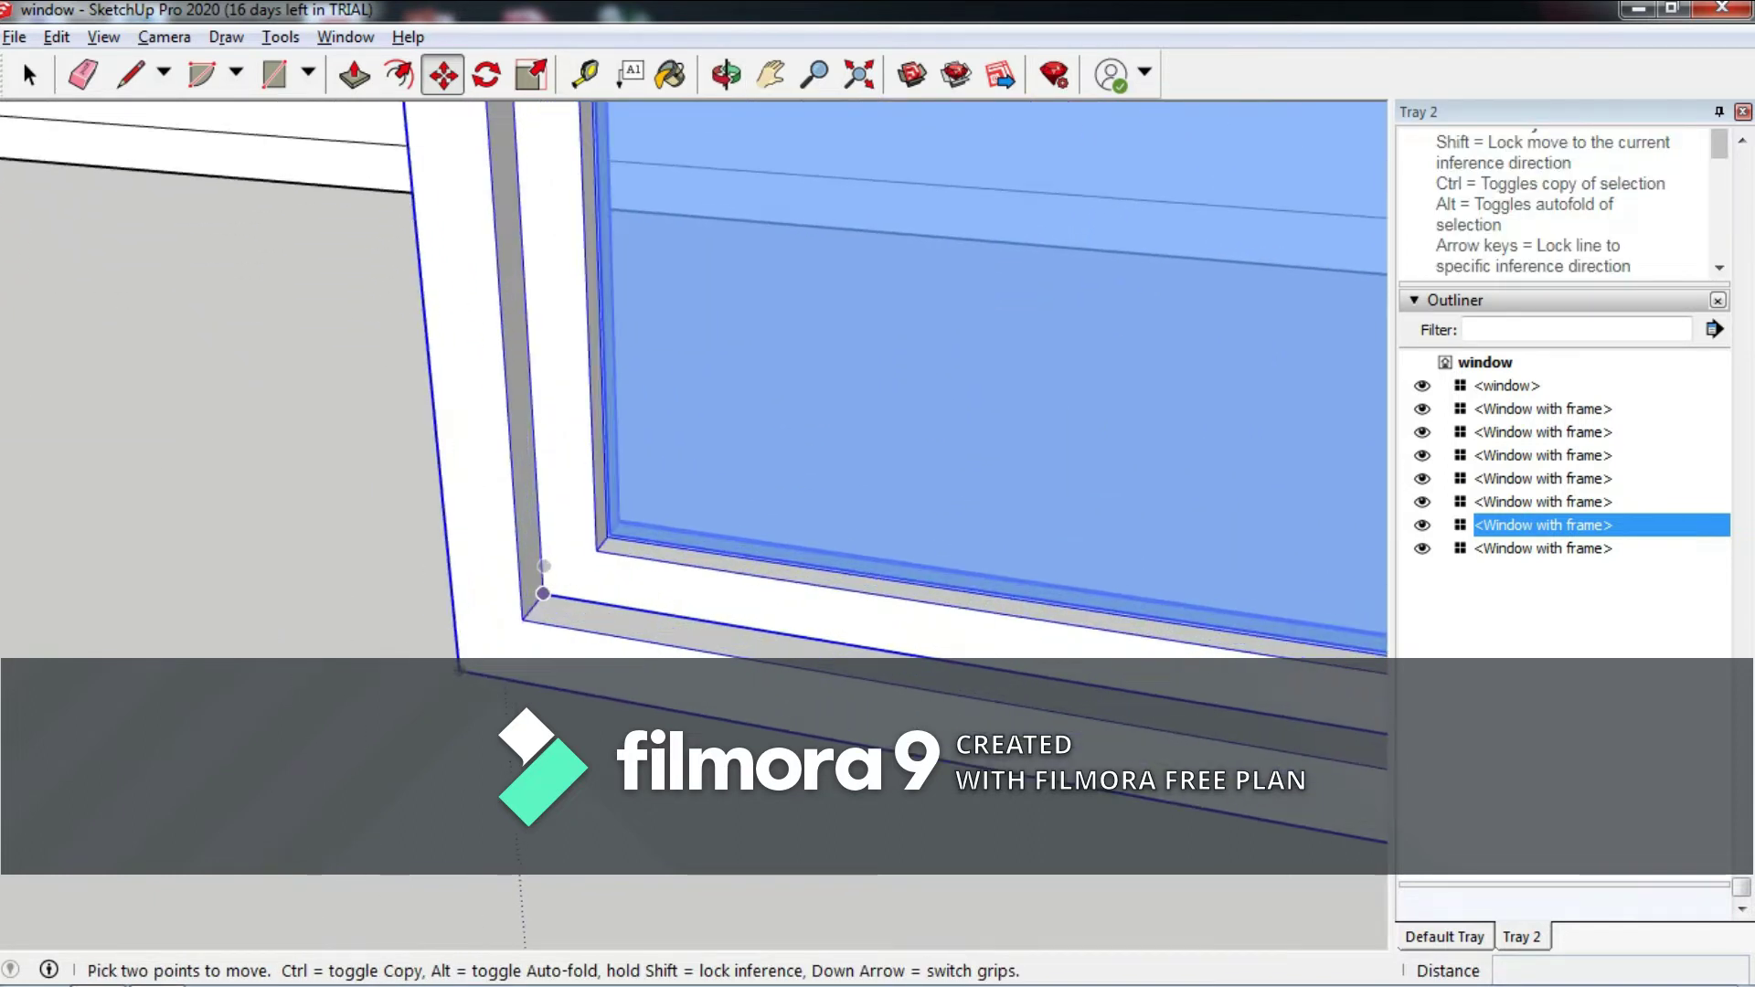
{"action": "scroll", "coordinate": [640, 585], "scroll_direction": "up", "scroll_amount": 2}
{"action": "scroll", "coordinate": [734, 529], "scroll_direction": "down", "scroll_amount": 5}
Seat the sliding window by its corner into the ground-floor wall opening.
{"action": "middle_click_drag", "start_coordinate": [734, 529], "coordinate": [972, 236]}
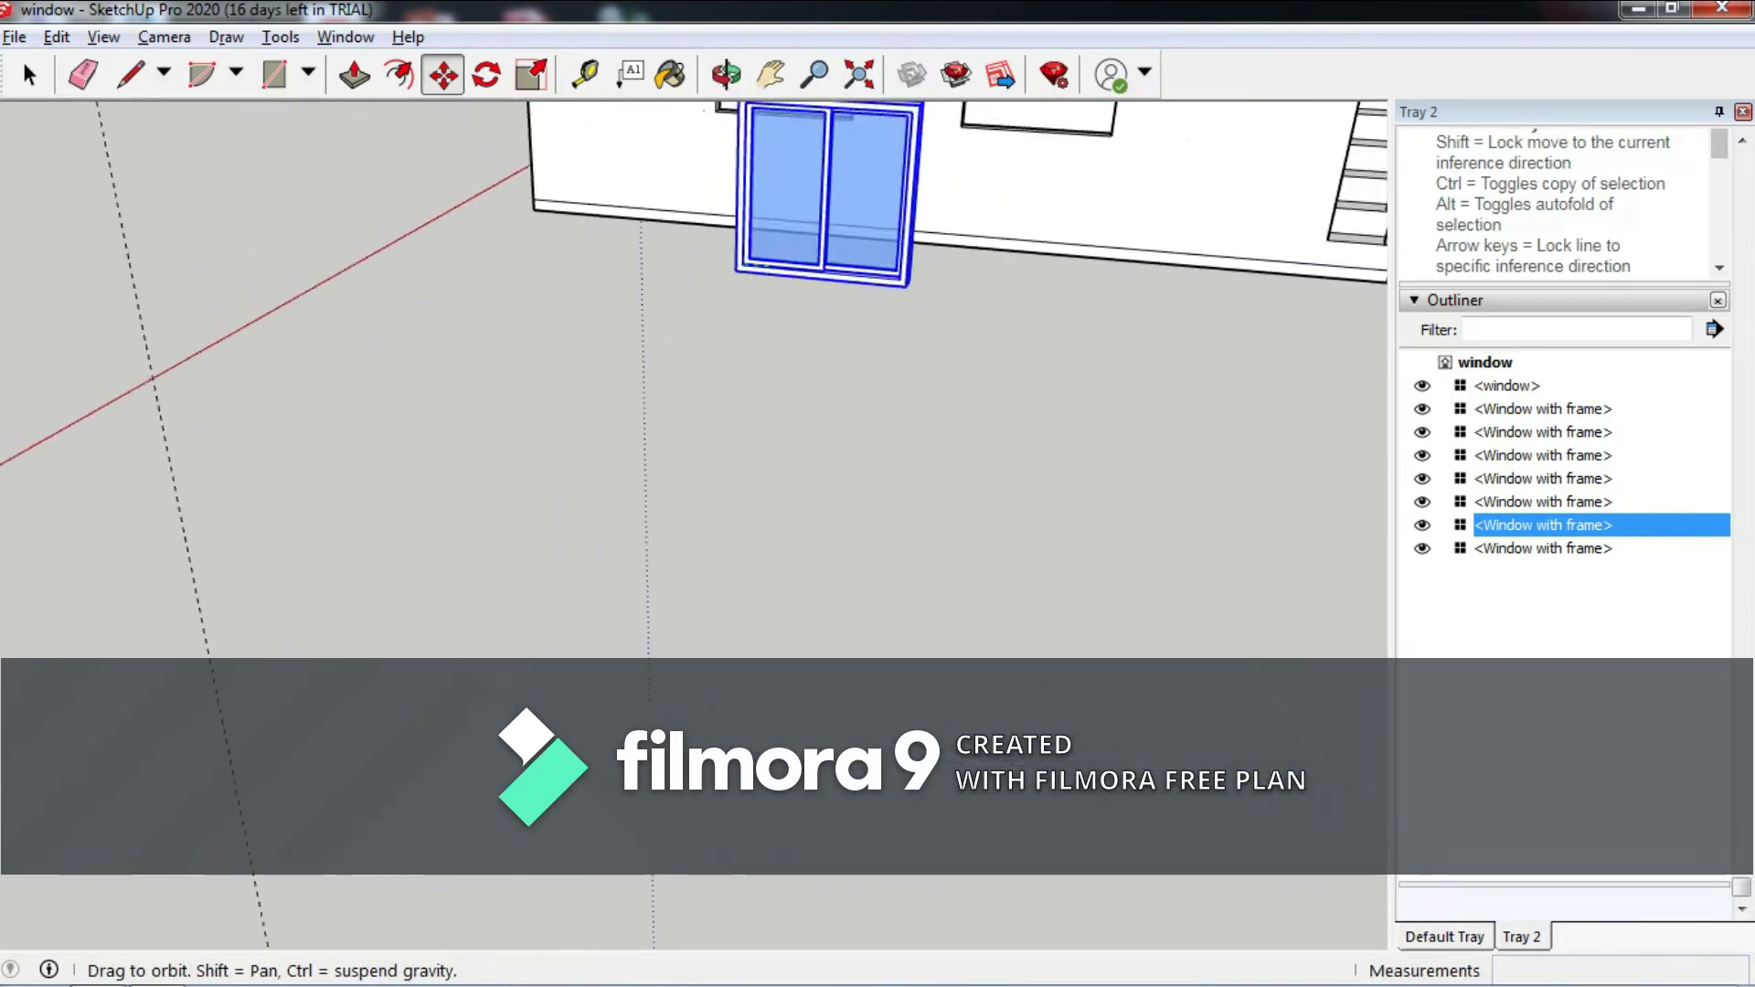
{"action": "scroll", "coordinate": [972, 236], "scroll_direction": "up", "scroll_amount": 3}
{"action": "right_click", "coordinate": [914, 231]}
{"action": "key", "text": "Escape"}
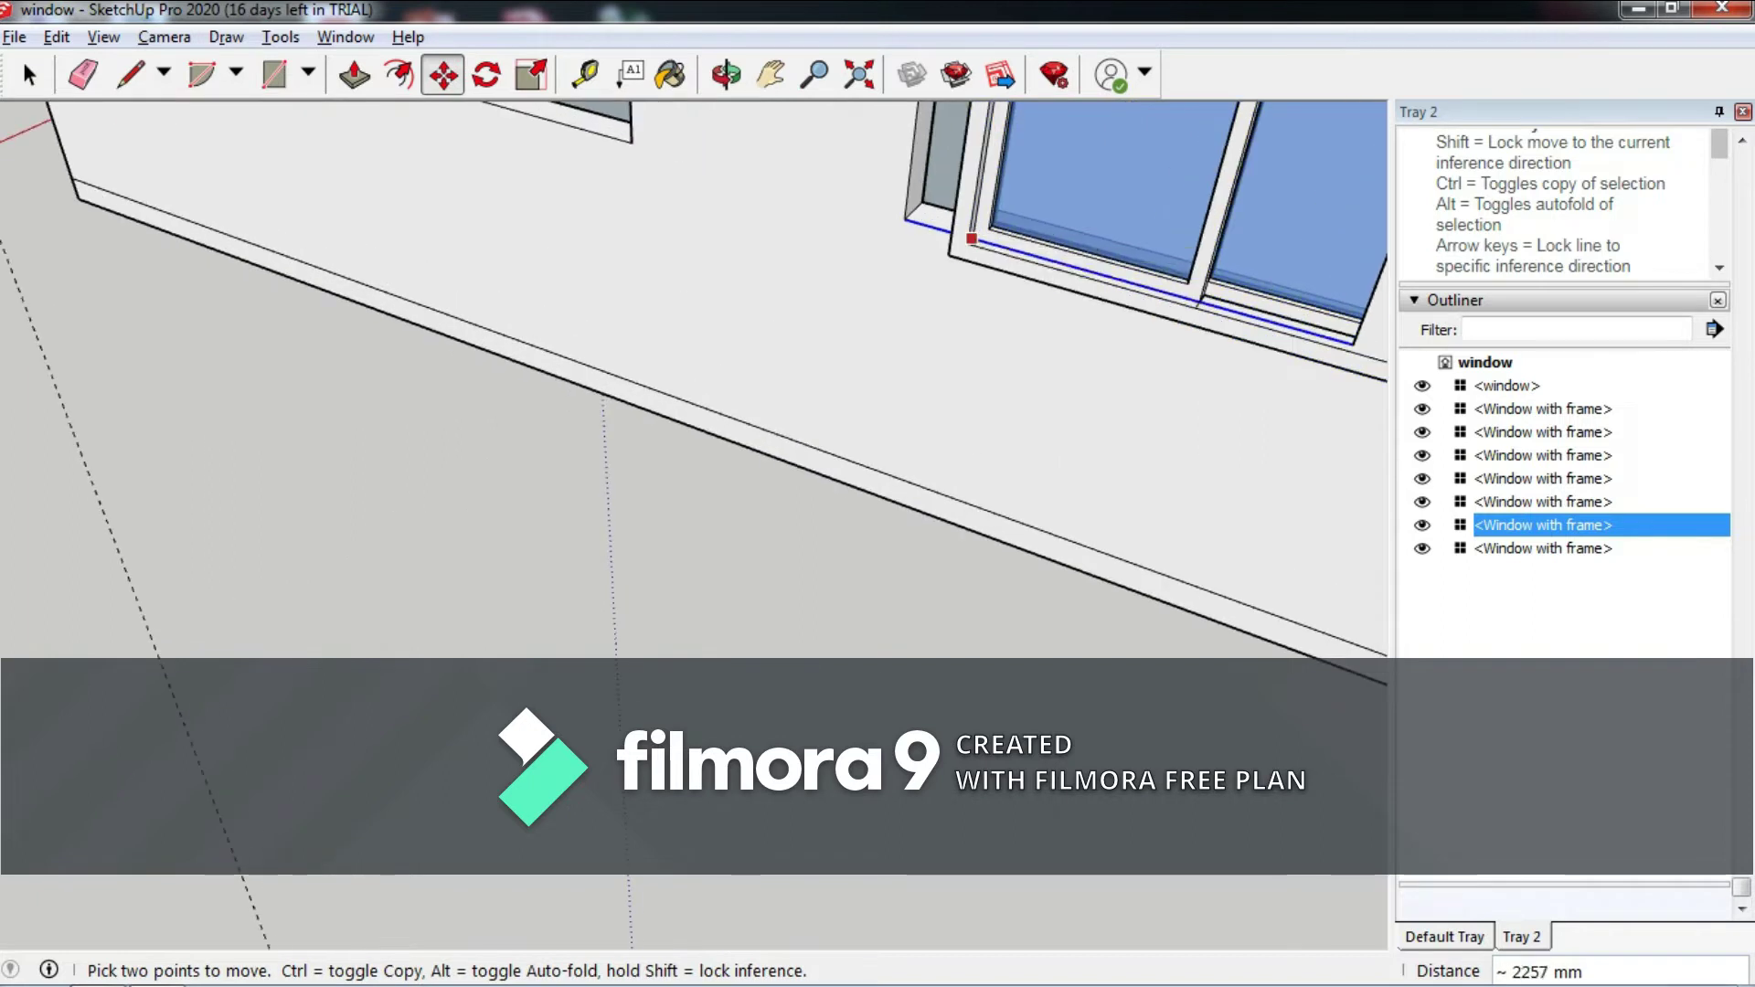
{"action": "left_click", "coordinate": [483, 437]}
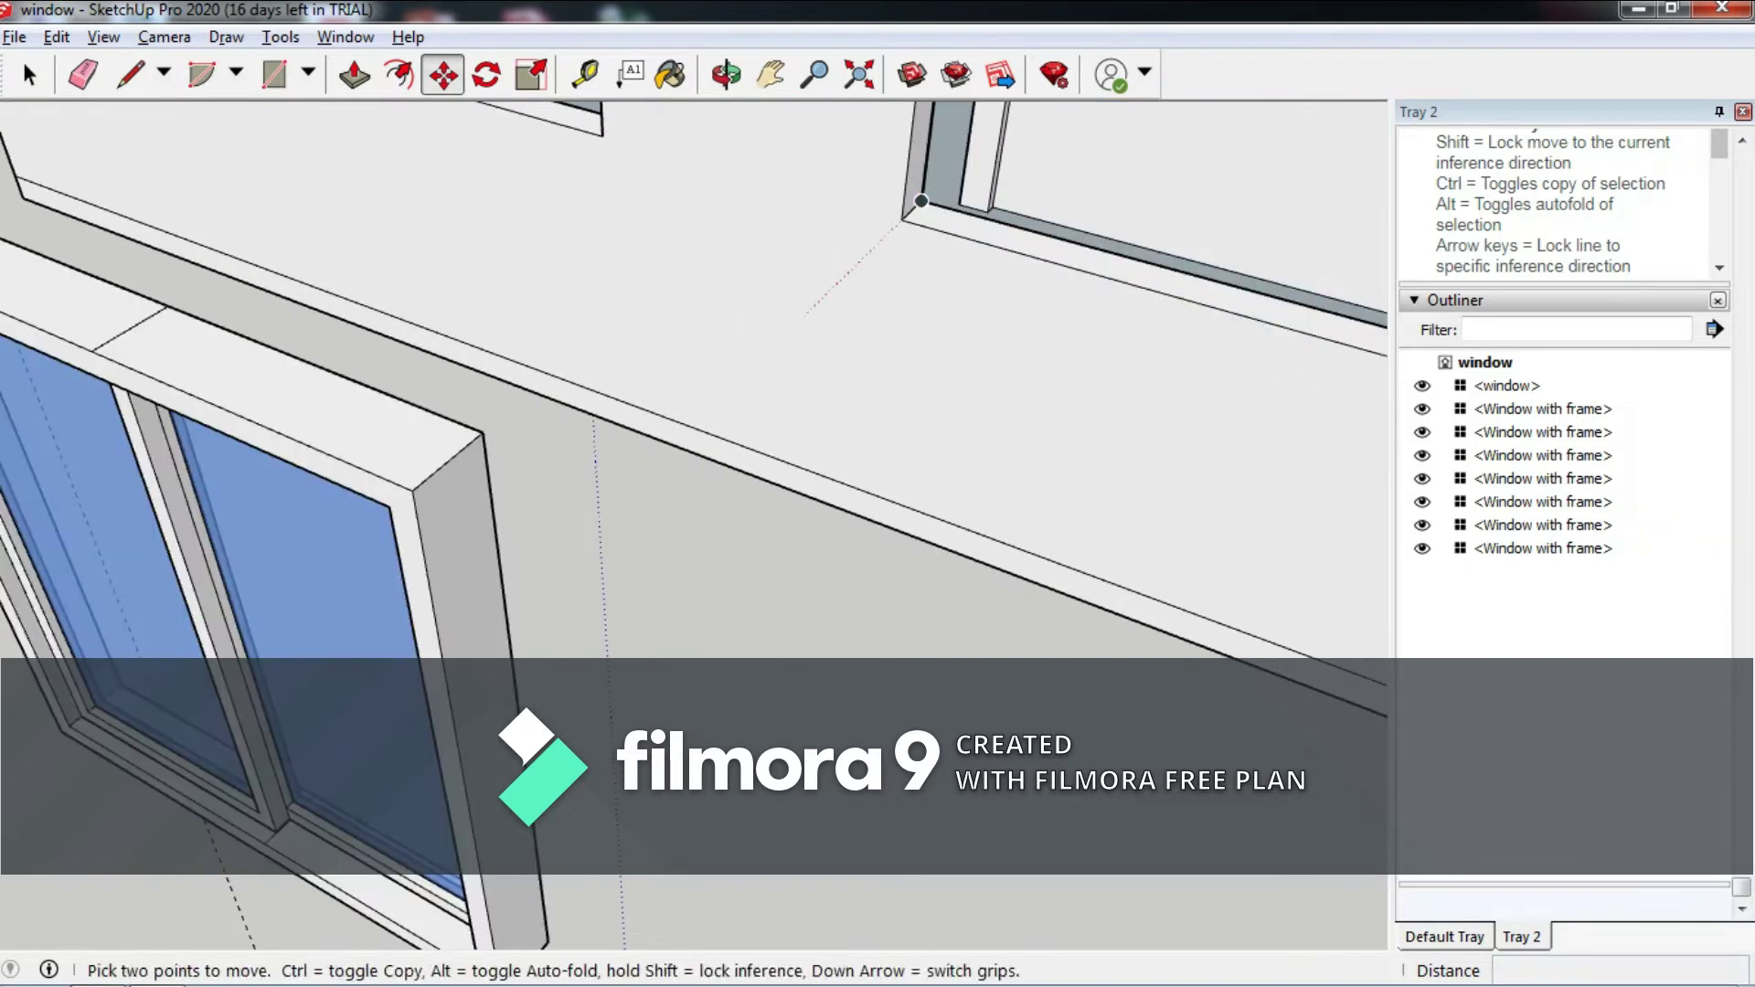
{"action": "scroll", "coordinate": [922, 200], "scroll_direction": "down", "scroll_amount": 5}
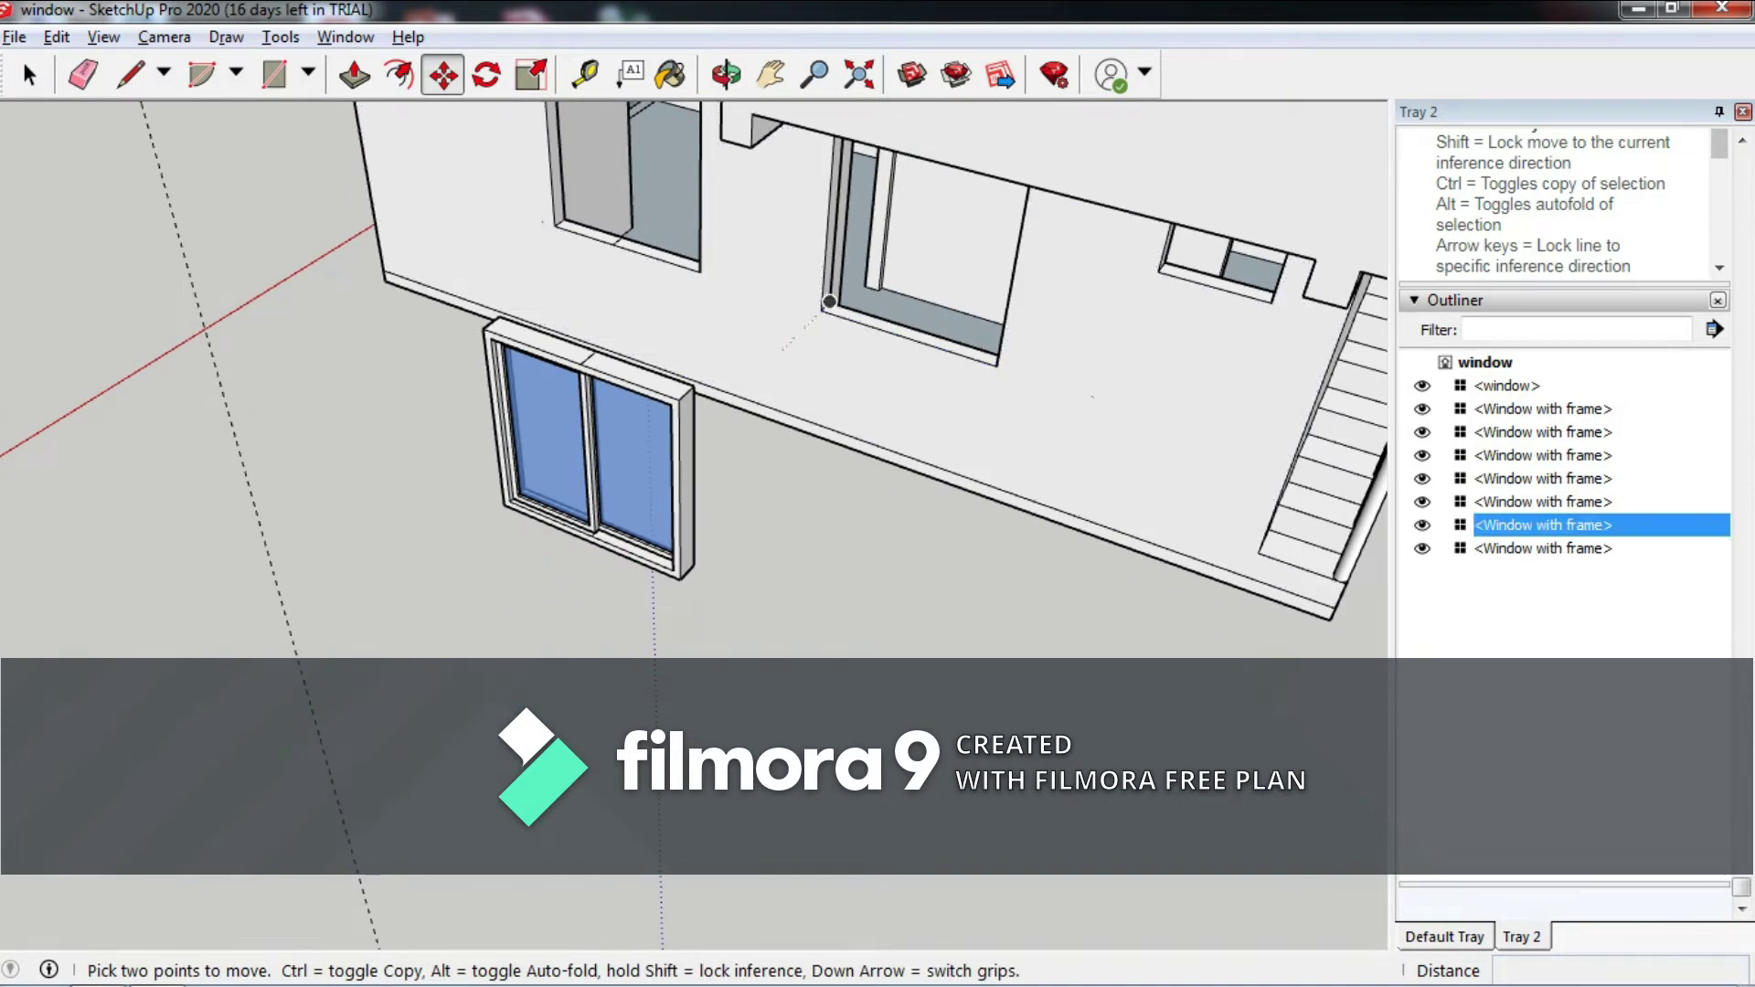
{"action": "scroll", "coordinate": [764, 628], "scroll_direction": "up", "scroll_amount": 4}
{"action": "scroll", "coordinate": [764, 628], "scroll_direction": "up", "scroll_amount": 2}
{"action": "scroll", "coordinate": [514, 494], "scroll_direction": "up", "scroll_amount": 3}
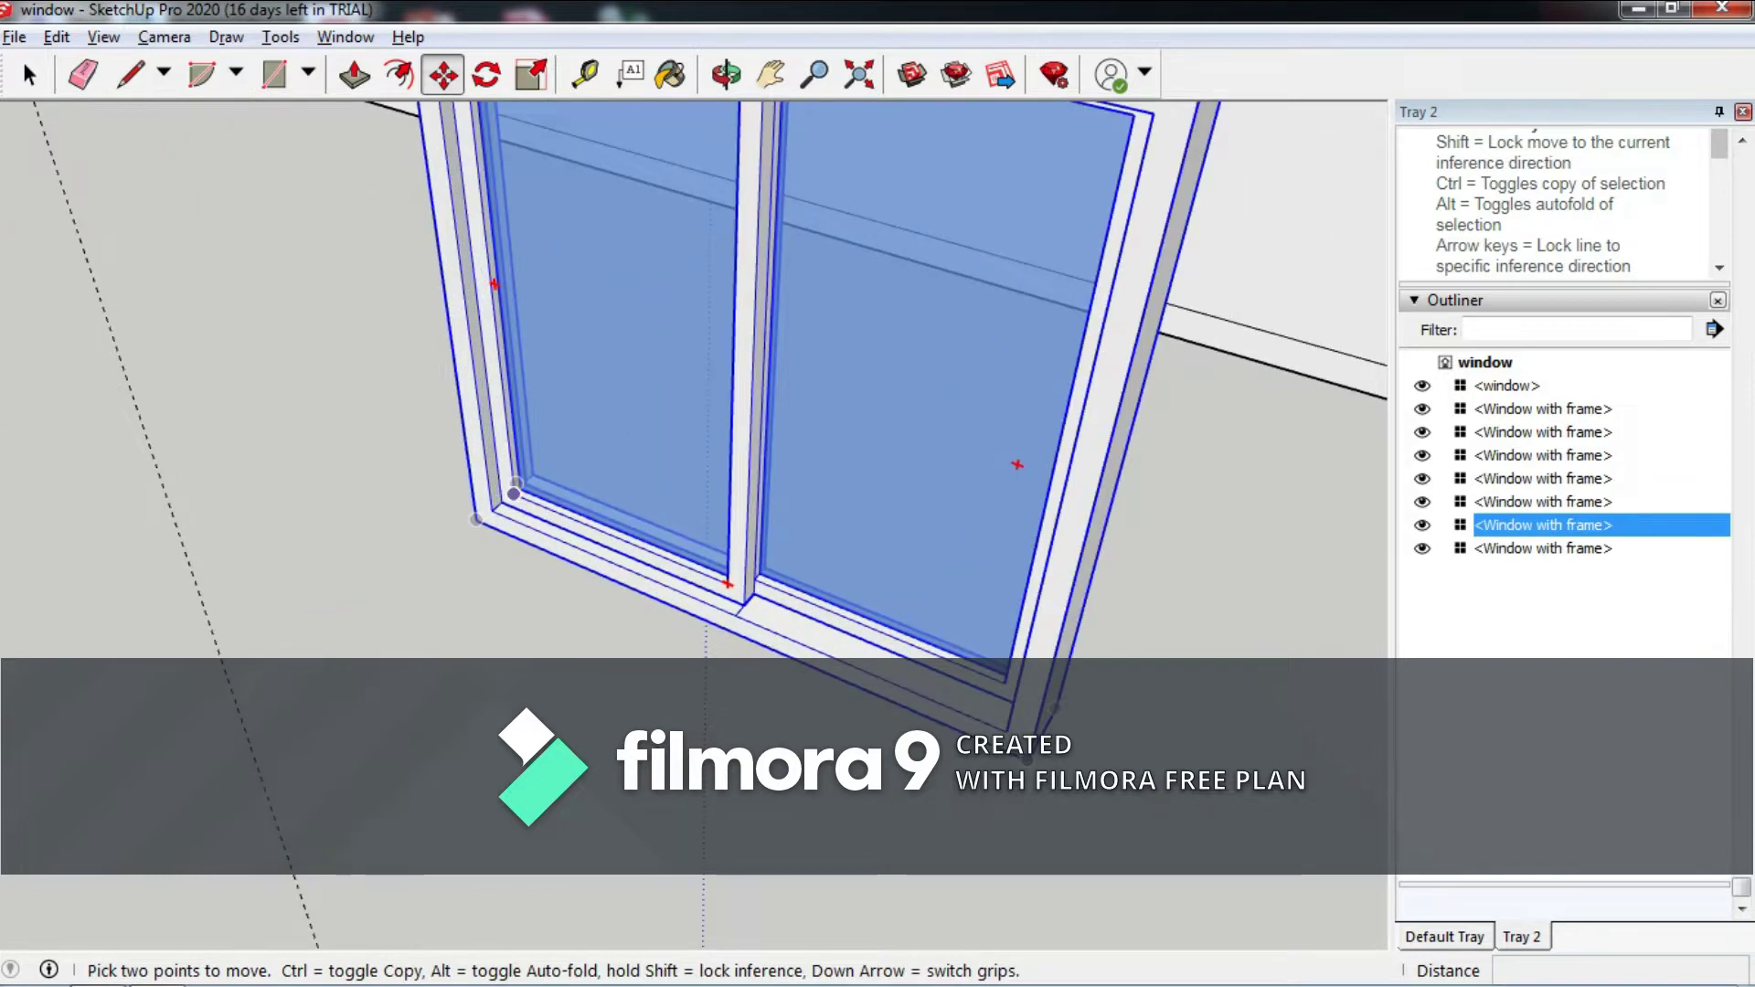
{"action": "scroll", "coordinate": [502, 514], "scroll_direction": "up", "scroll_amount": 2}
{"action": "scroll", "coordinate": [486, 512], "scroll_direction": "down", "scroll_amount": 1}
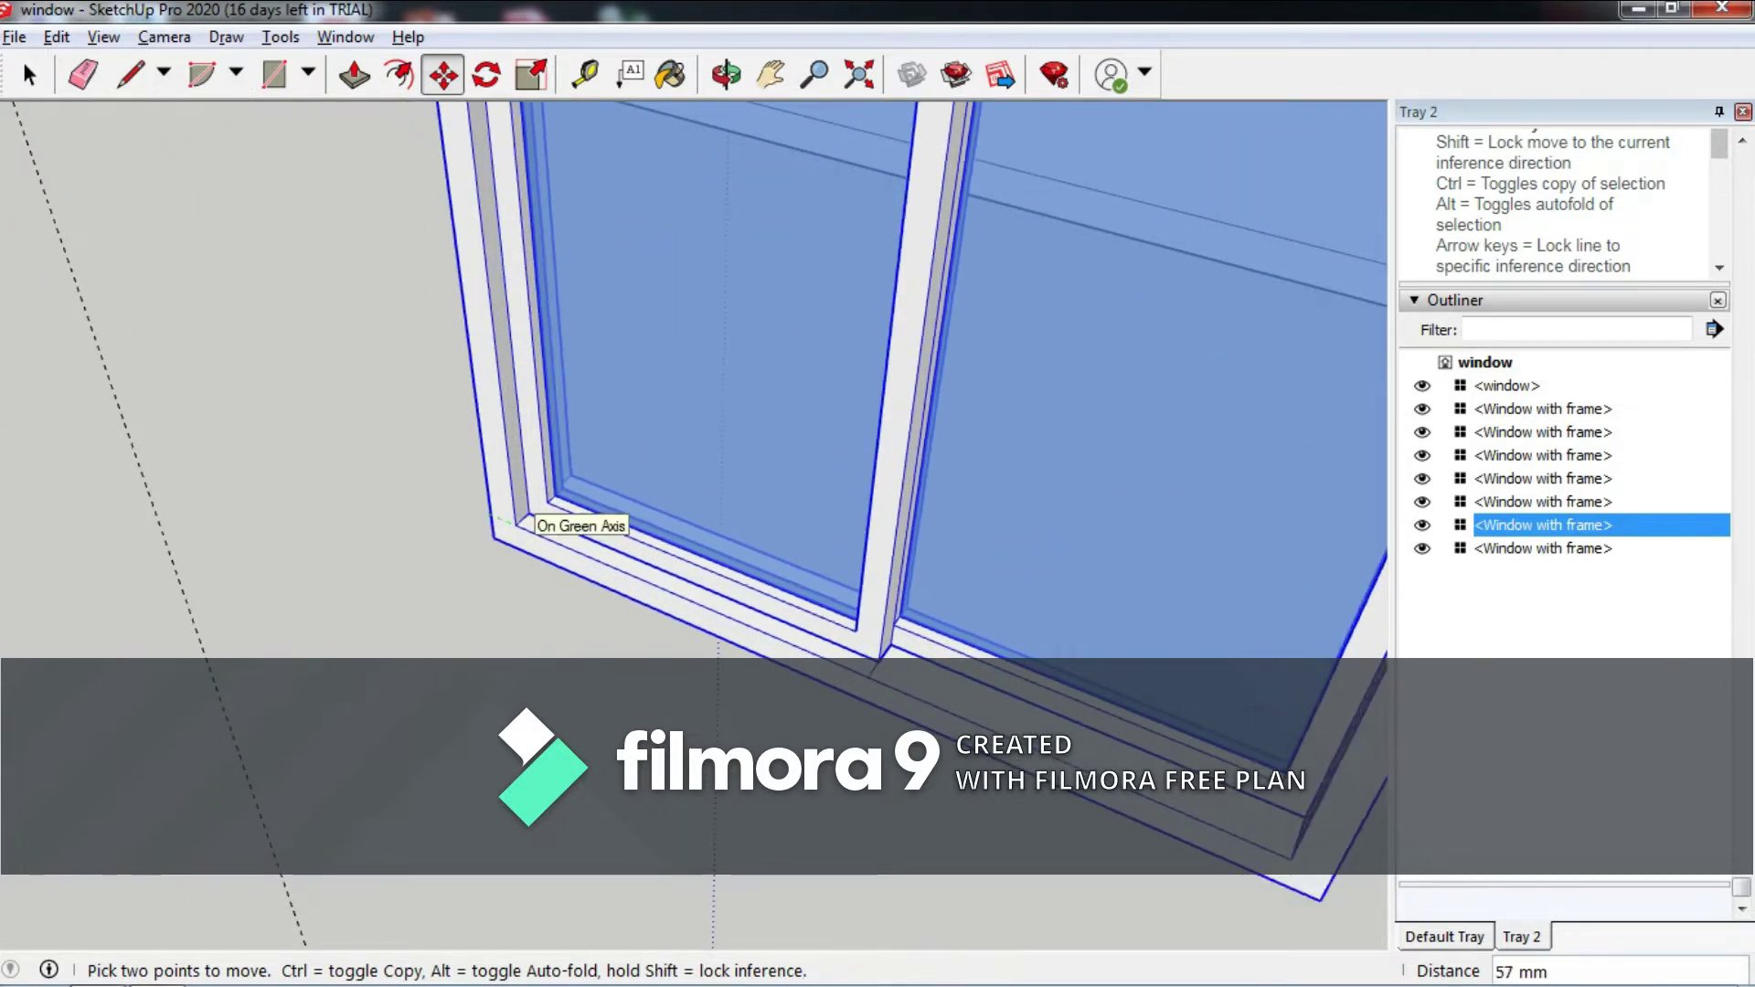
{"action": "scroll", "coordinate": [640, 457], "scroll_direction": "down", "scroll_amount": 2}
{"action": "scroll", "coordinate": [731, 420], "scroll_direction": "down", "scroll_amount": 2}
{"action": "scroll", "coordinate": [782, 399], "scroll_direction": "down", "scroll_amount": 2}
{"action": "scroll", "coordinate": [781, 399], "scroll_direction": "up", "scroll_amount": 2}
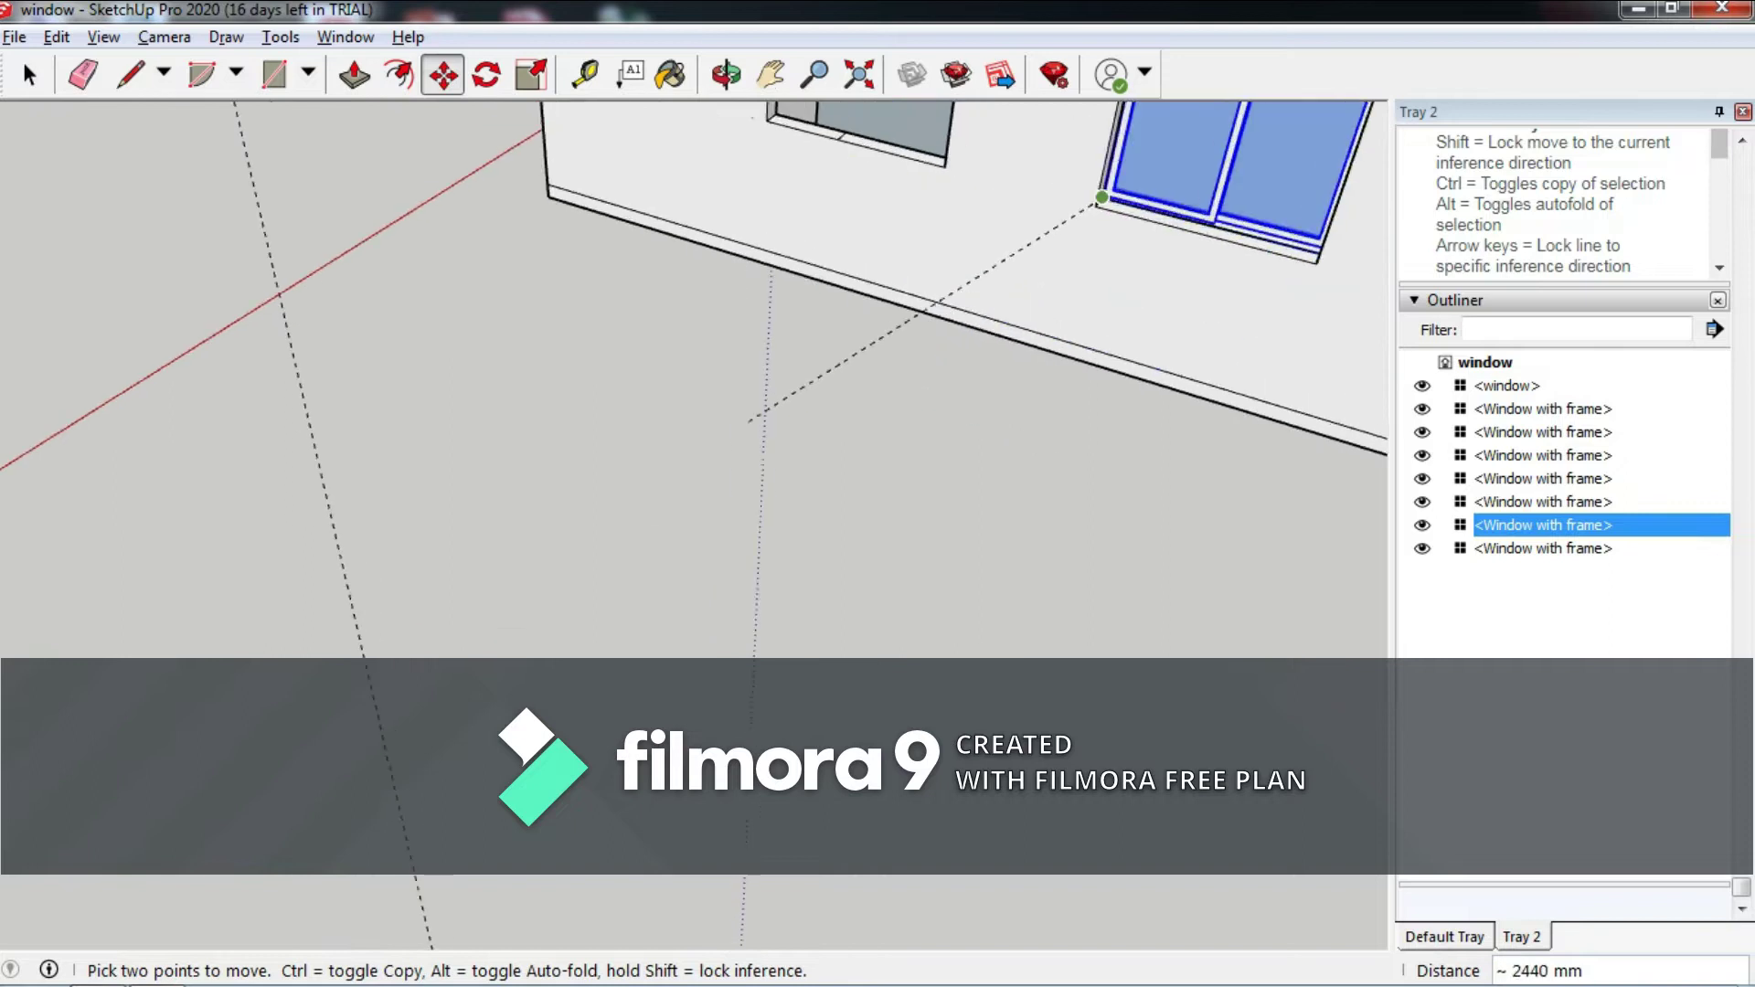
{"action": "scroll", "coordinate": [822, 366], "scroll_direction": "up", "scroll_amount": 3}
{"action": "scroll", "coordinate": [914, 311], "scroll_direction": "up", "scroll_amount": 1}
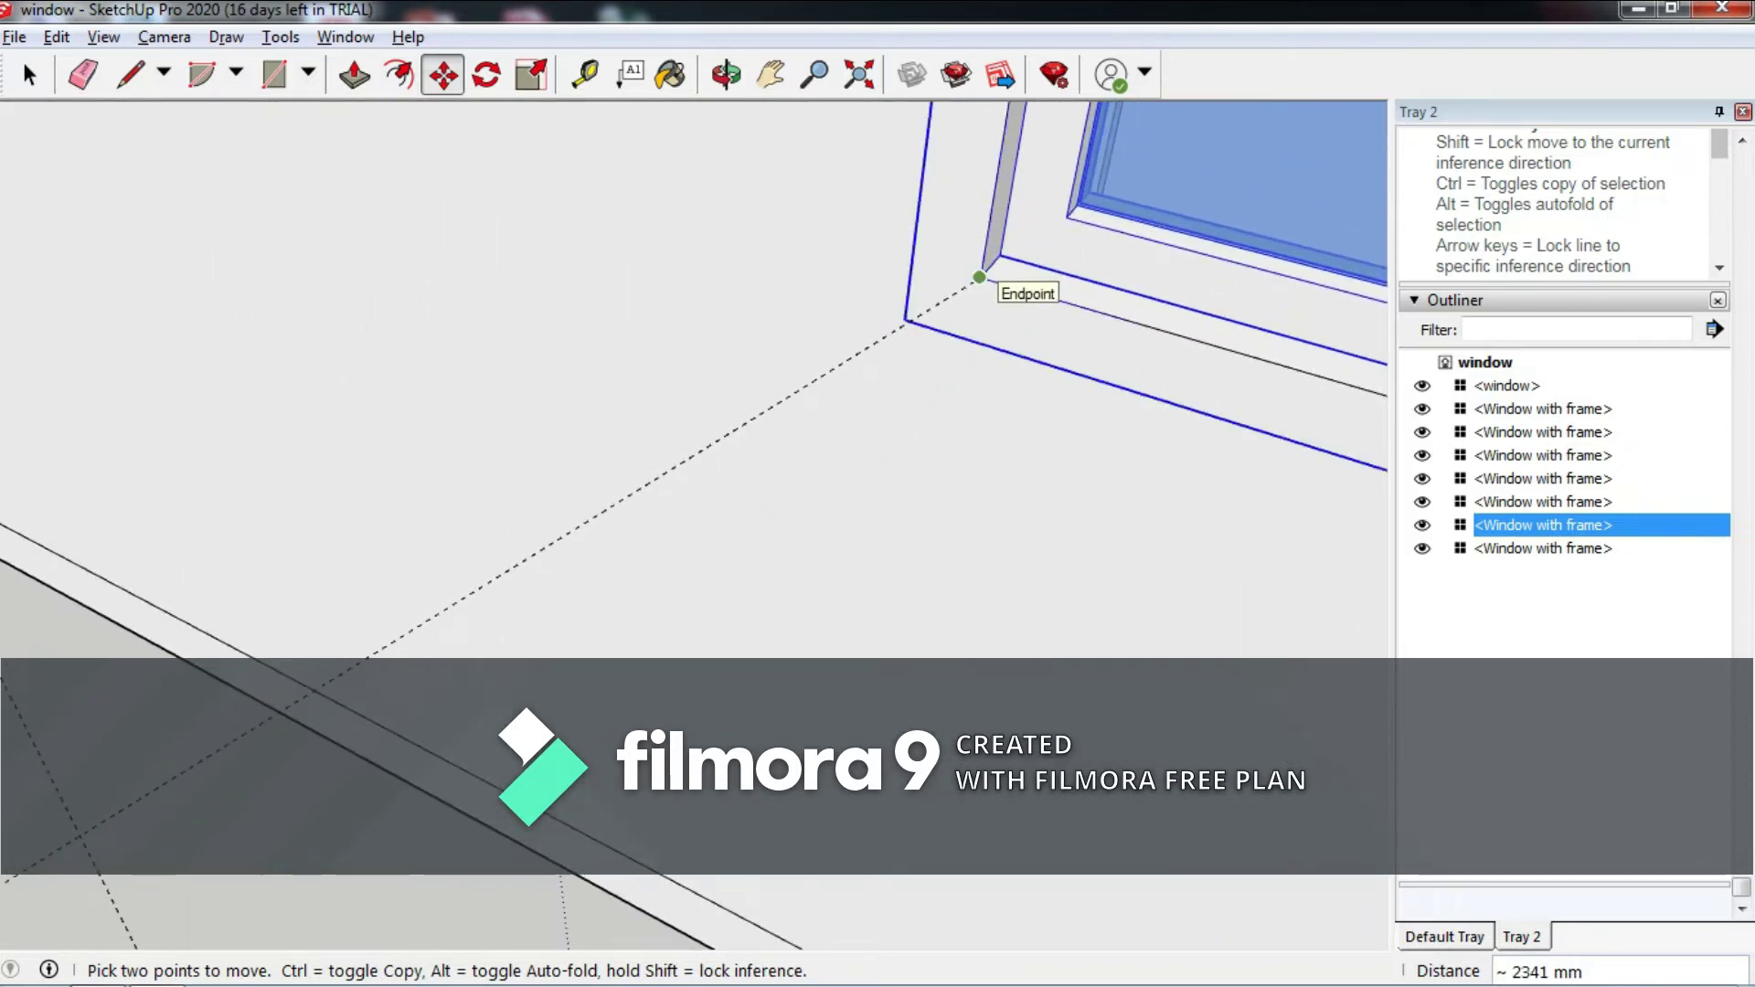
{"action": "scroll", "coordinate": [764, 332], "scroll_direction": "down", "scroll_amount": 2}
{"action": "mouse_move", "coordinate": [764, 333]}
{"action": "middle_mouse_down"}
{"action": "mouse_move", "coordinate": [694, 366]}
{"action": "mouse_move", "coordinate": [337, 313]}
{"action": "middle_mouse_up"}
{"action": "mouse_move", "coordinate": [595, 470]}
{"action": "middle_mouse_down"}
{"action": "mouse_move", "coordinate": [796, 486]}
{"action": "mouse_move", "coordinate": [725, 497]}
{"action": "middle_mouse_up"}
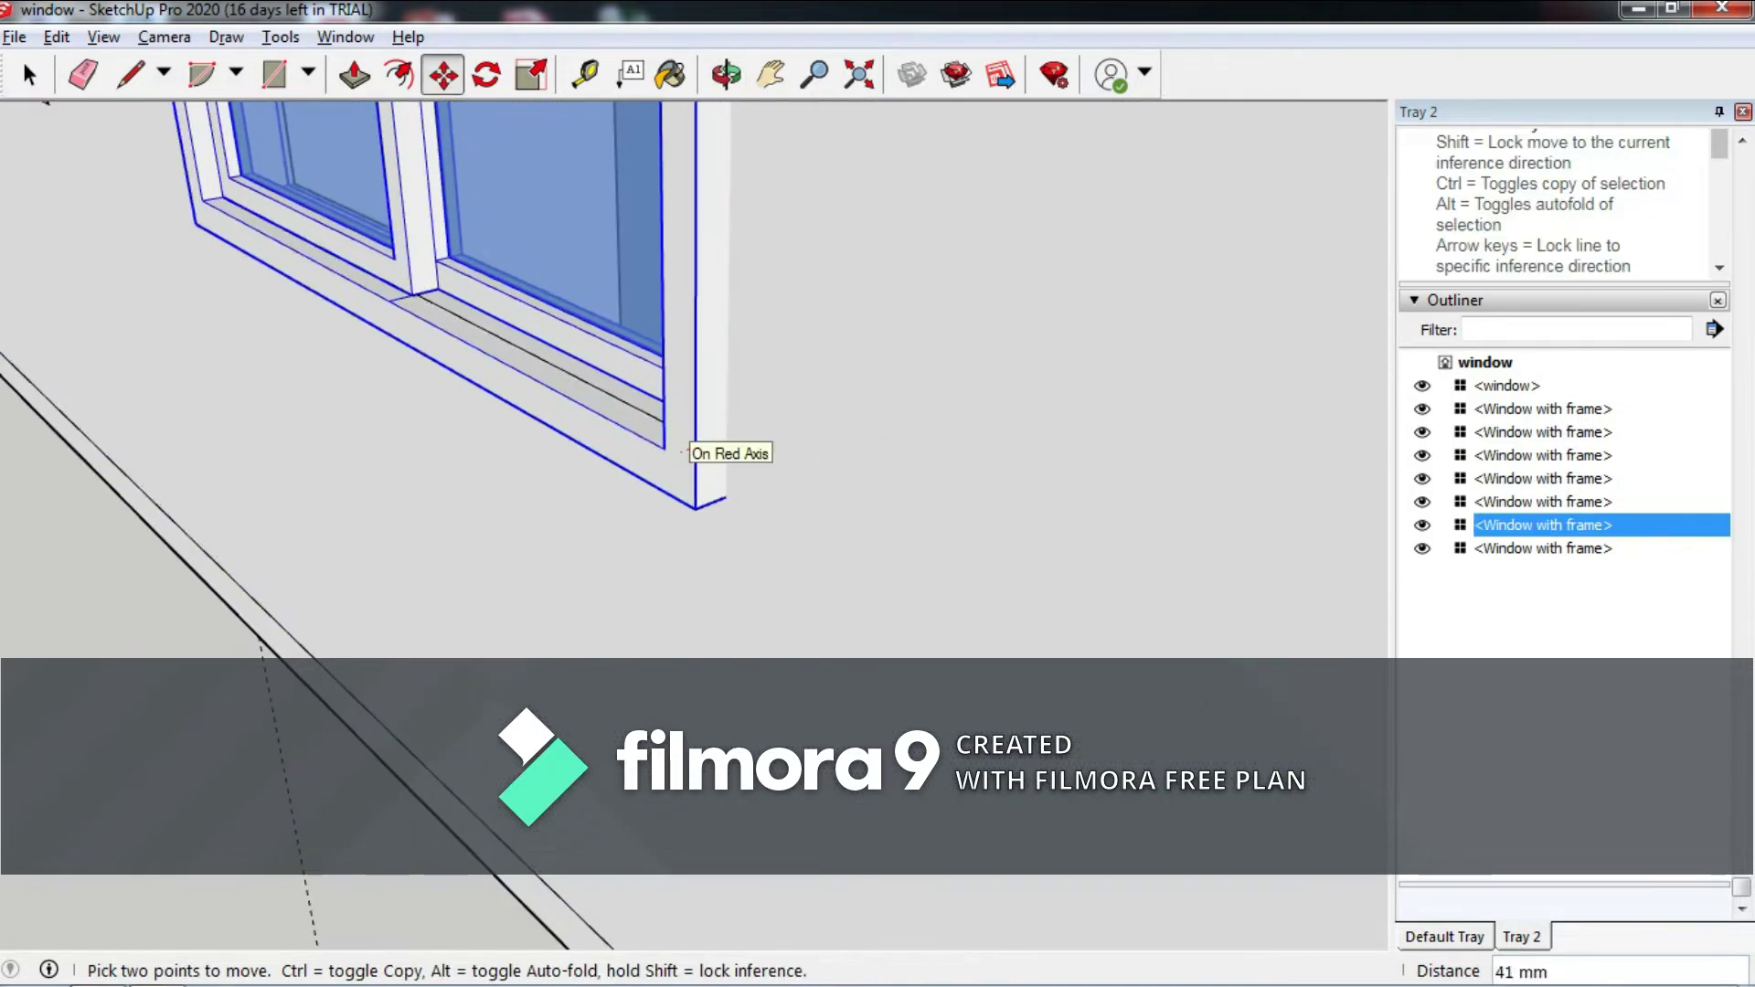
Shift the window 30 mm along the red axis to align its frame edge.
{"action": "type", "text": "30"}
{"action": "key", "text": "Return"}
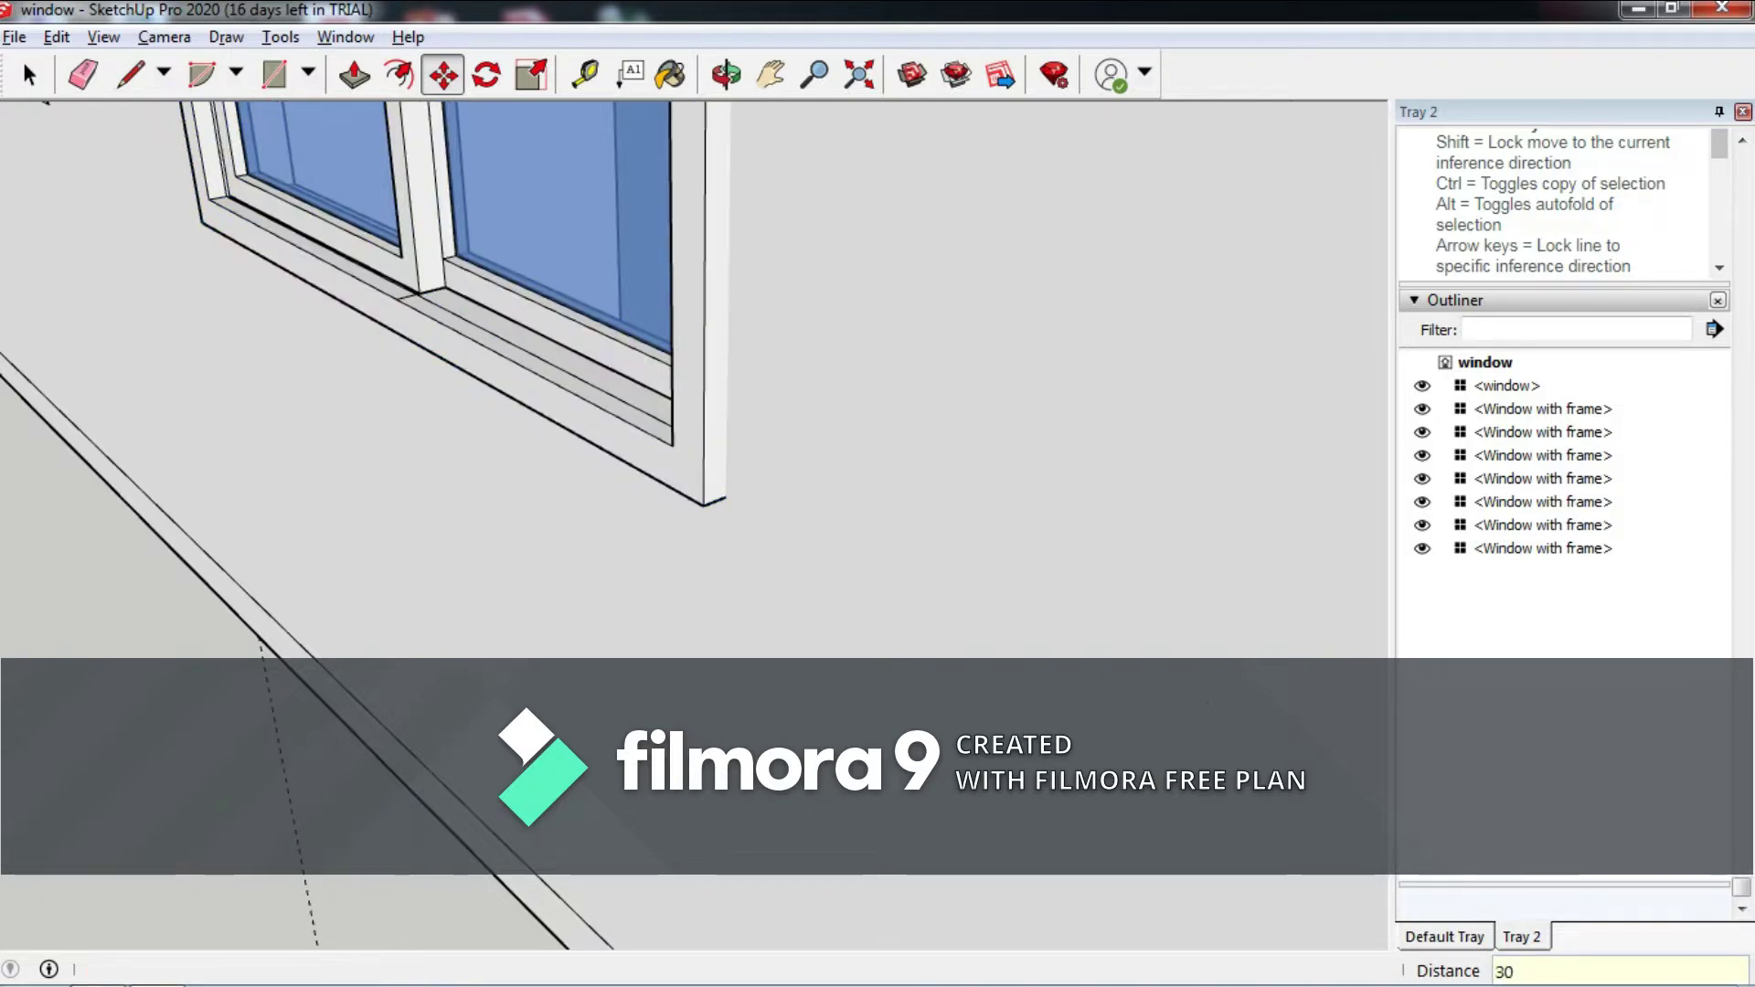
{"action": "scroll", "coordinate": [807, 462], "scroll_direction": "up", "scroll_amount": 3}
{"action": "middle_click_drag", "start_coordinate": [736, 474], "coordinate": [362, 433]}
{"action": "scroll", "coordinate": [601, 454], "scroll_direction": "up", "scroll_amount": 3}
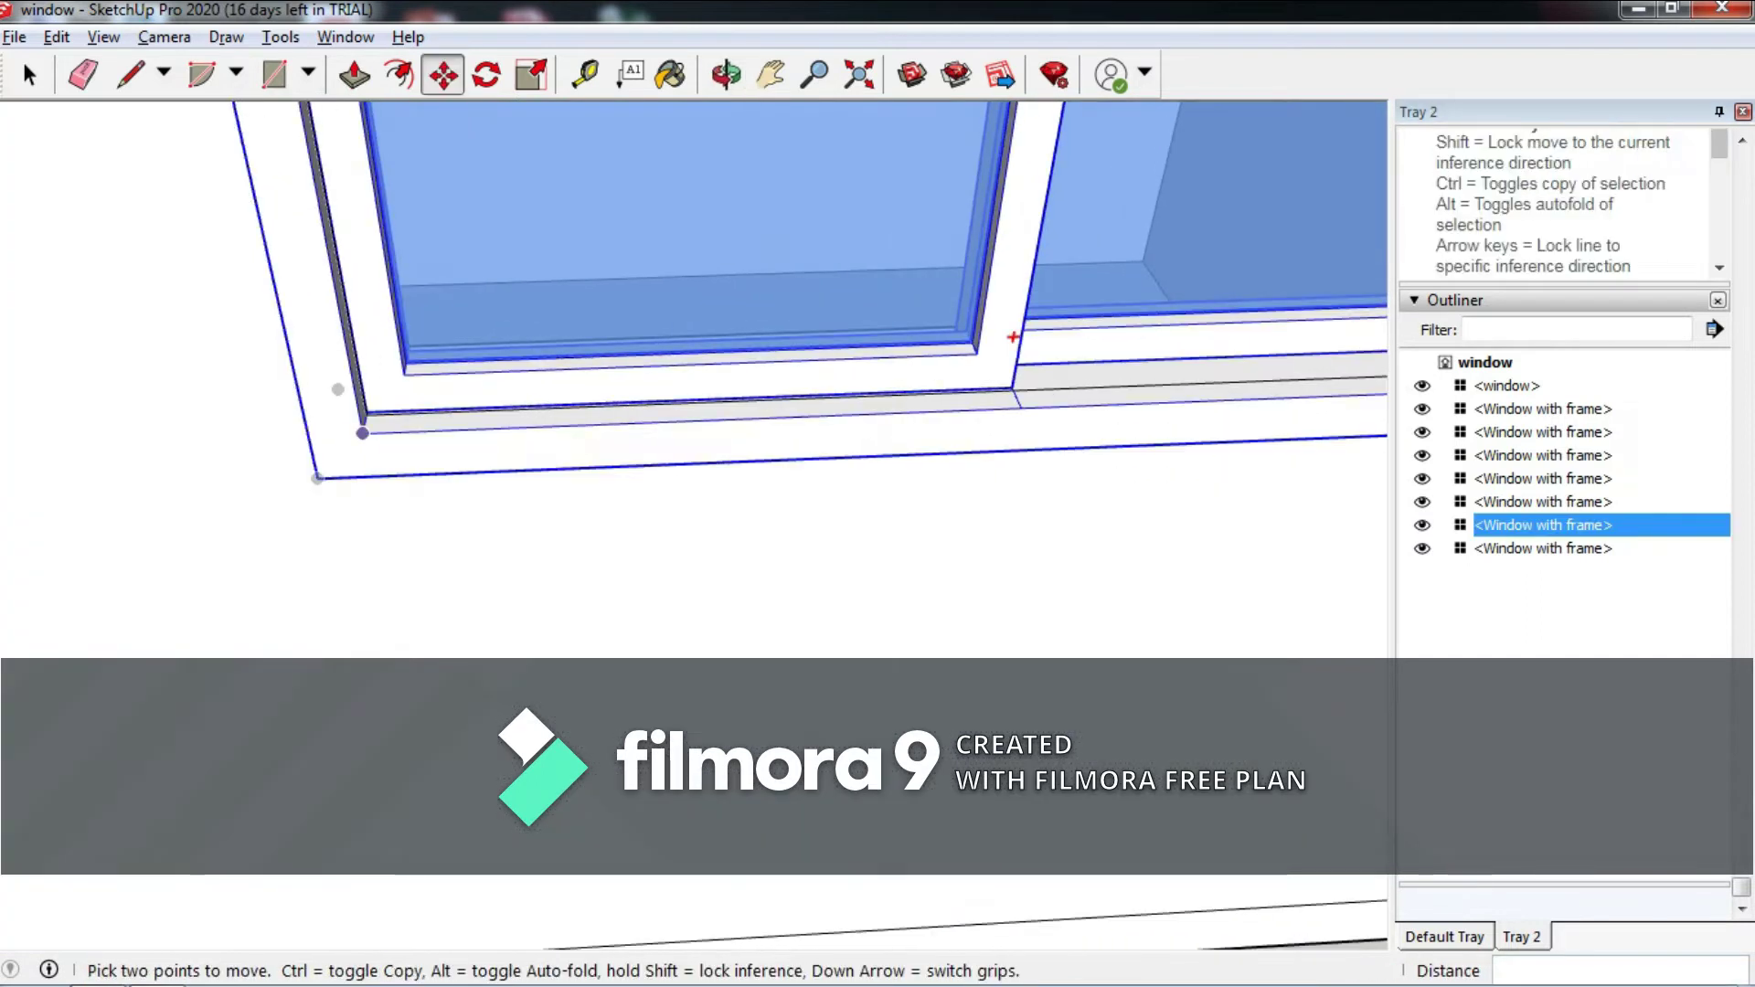
Copy the sliding window by its corner into the neighbouring ground-floor wall opening.
{"action": "key", "text": "ctrl"}
{"action": "left_click", "coordinate": [317, 478]}
{"action": "scroll", "coordinate": [234, 583], "scroll_direction": "down", "scroll_amount": 6}
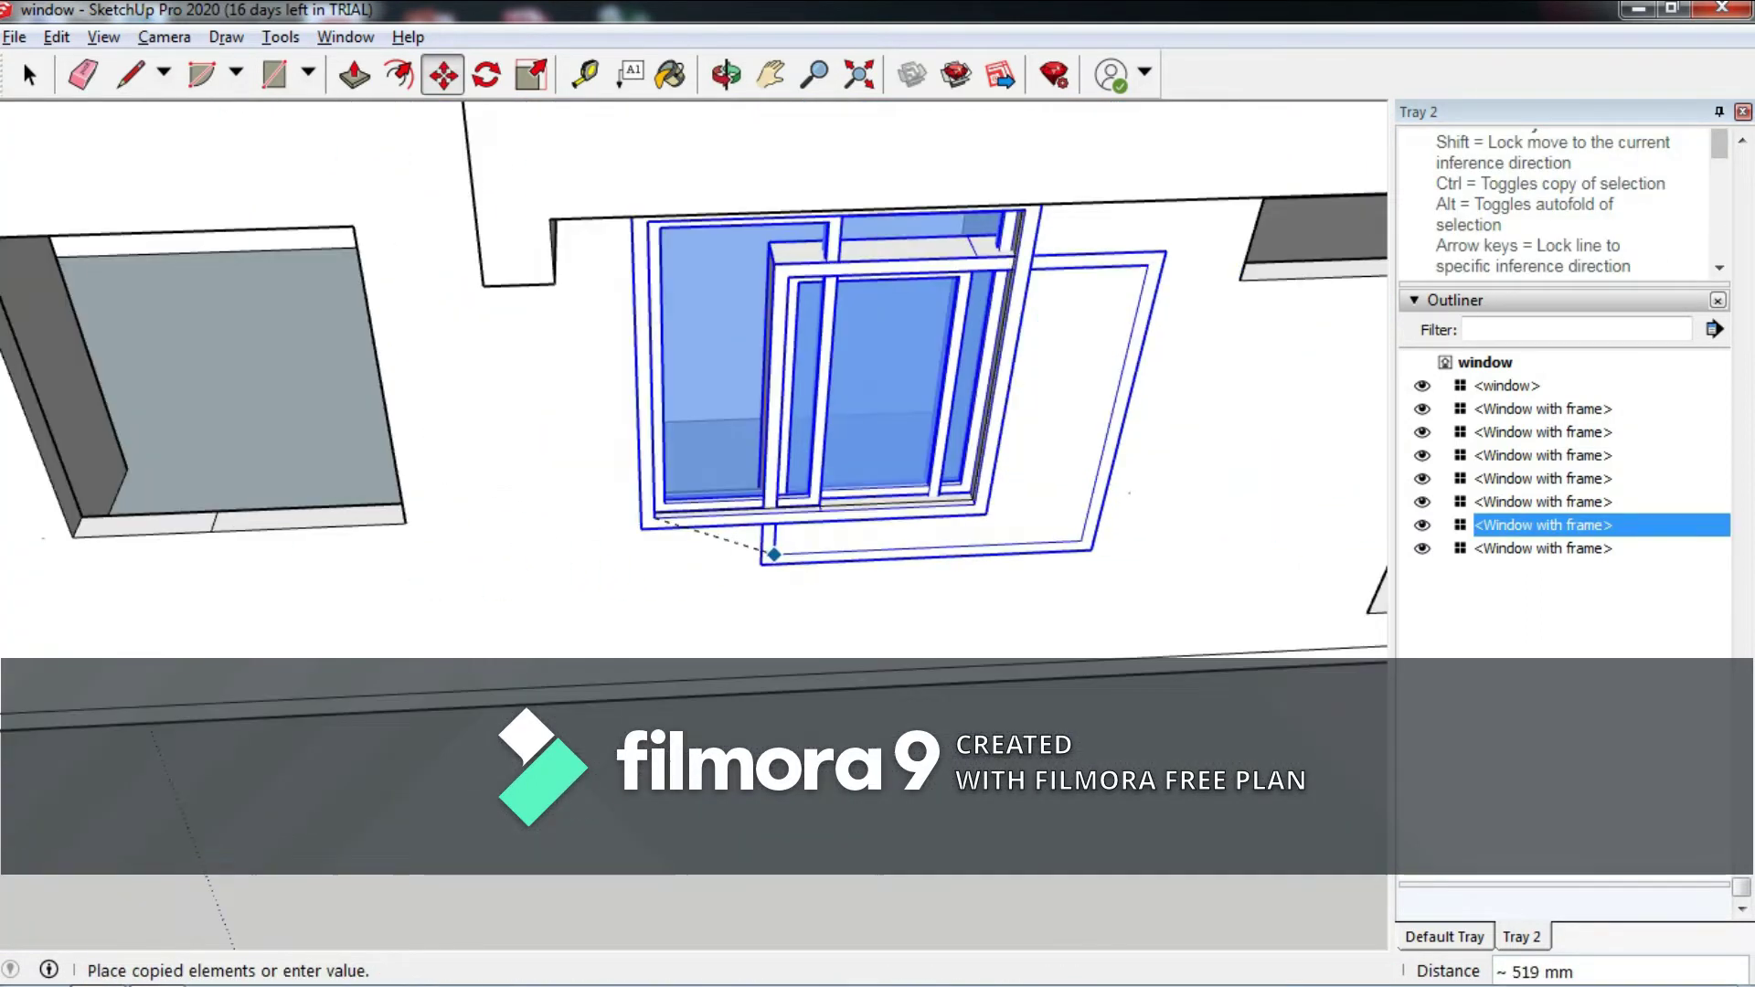
{"action": "scroll", "coordinate": [234, 583], "scroll_direction": "up", "scroll_amount": 2}
{"action": "scroll", "coordinate": [183, 566], "scroll_direction": "up", "scroll_amount": 2}
{"action": "scroll", "coordinate": [118, 554], "scroll_direction": "up", "scroll_amount": 2}
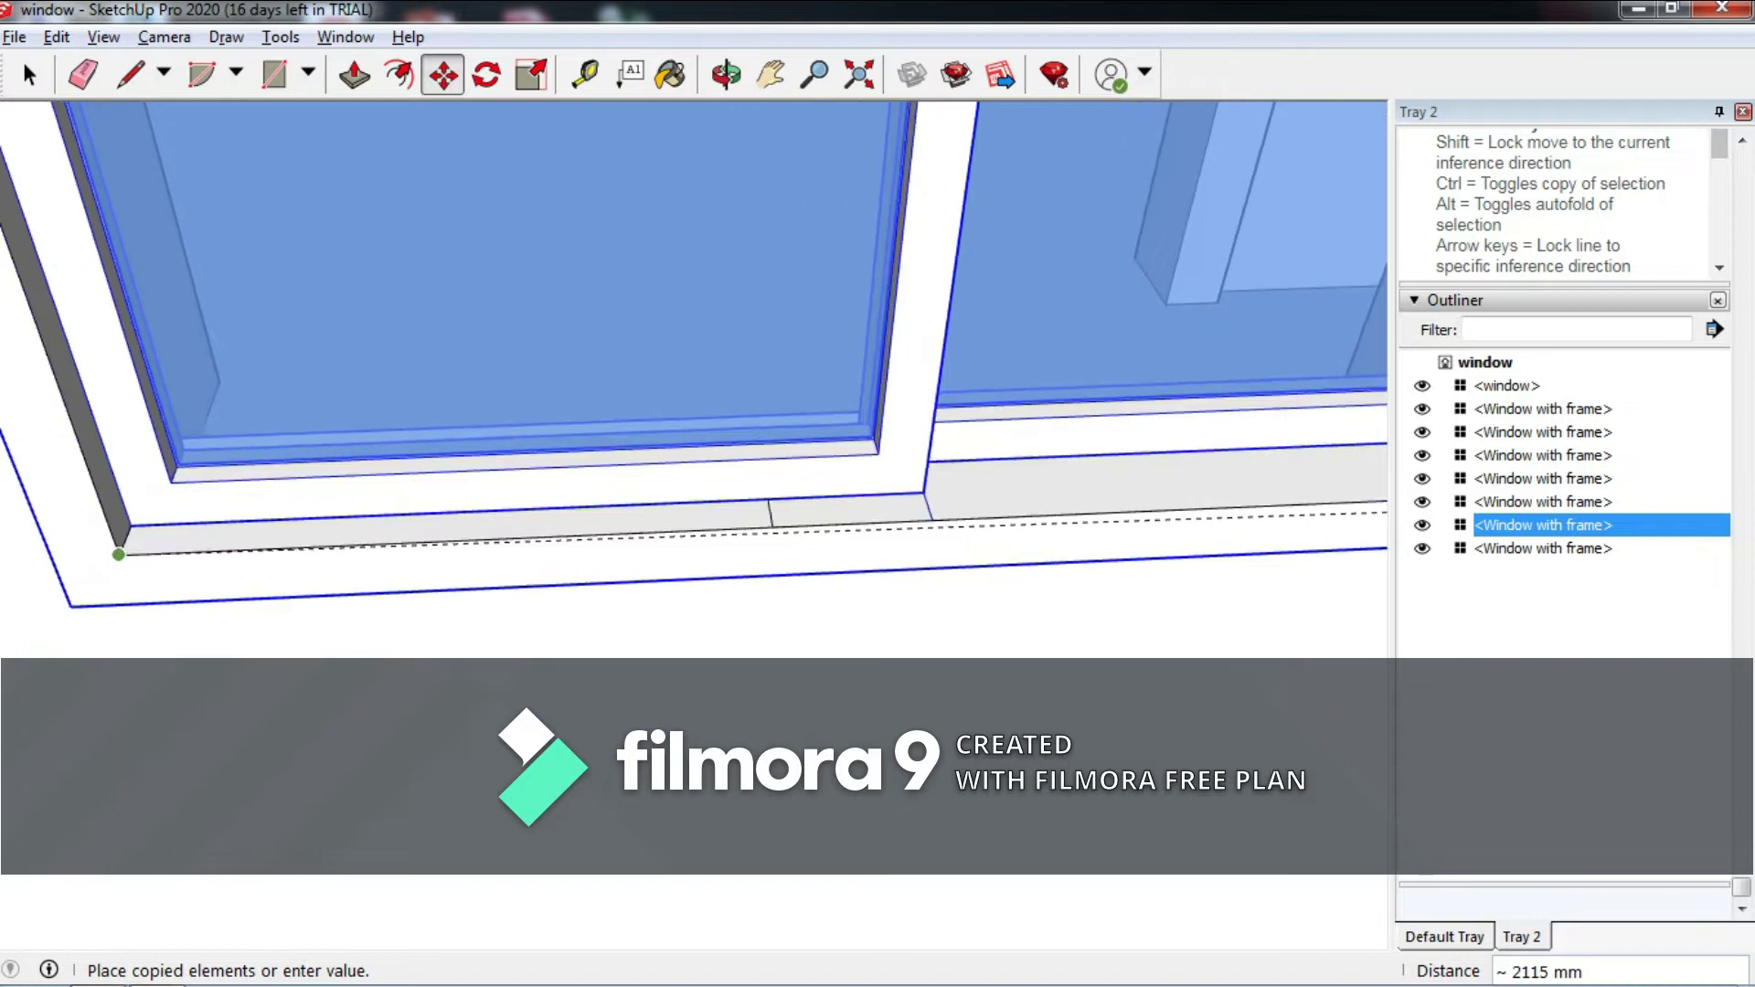
{"action": "left_click", "coordinate": [118, 554]}
{"action": "scroll", "coordinate": [434, 629], "scroll_direction": "down", "scroll_amount": 1}
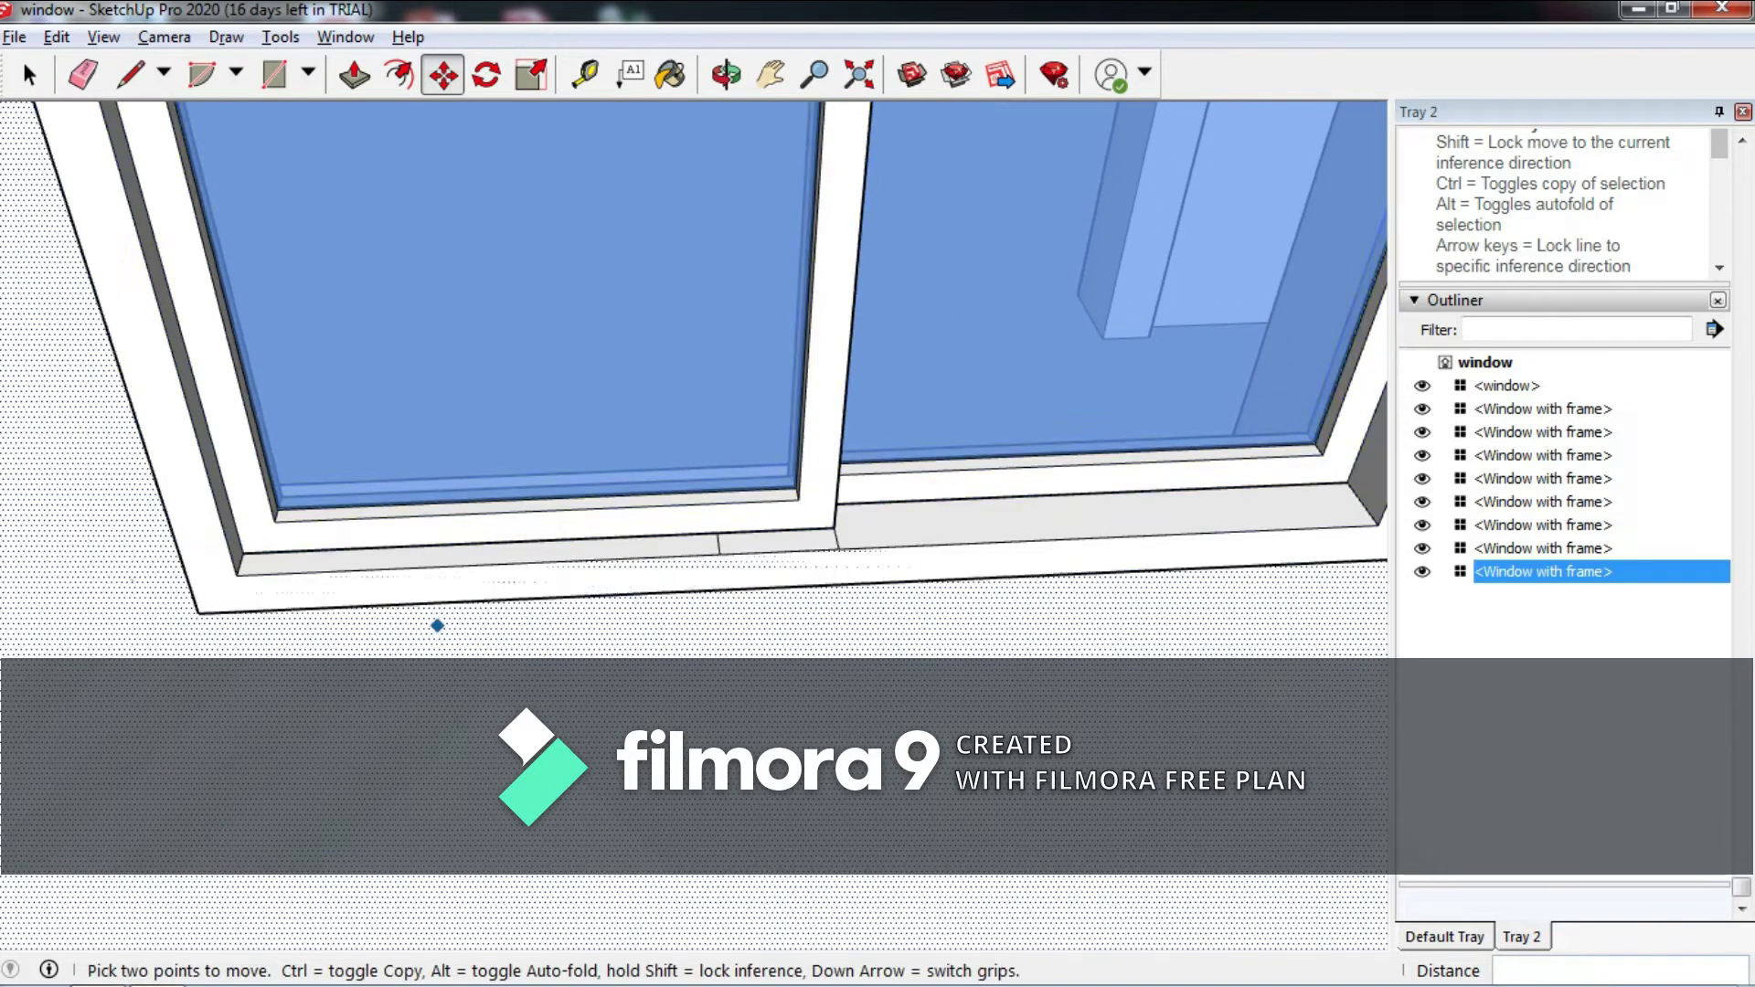
{"action": "scroll", "coordinate": [236, 575], "scroll_direction": "up", "scroll_amount": 1}
{"action": "scroll", "coordinate": [219, 557], "scroll_direction": "up", "scroll_amount": 2}
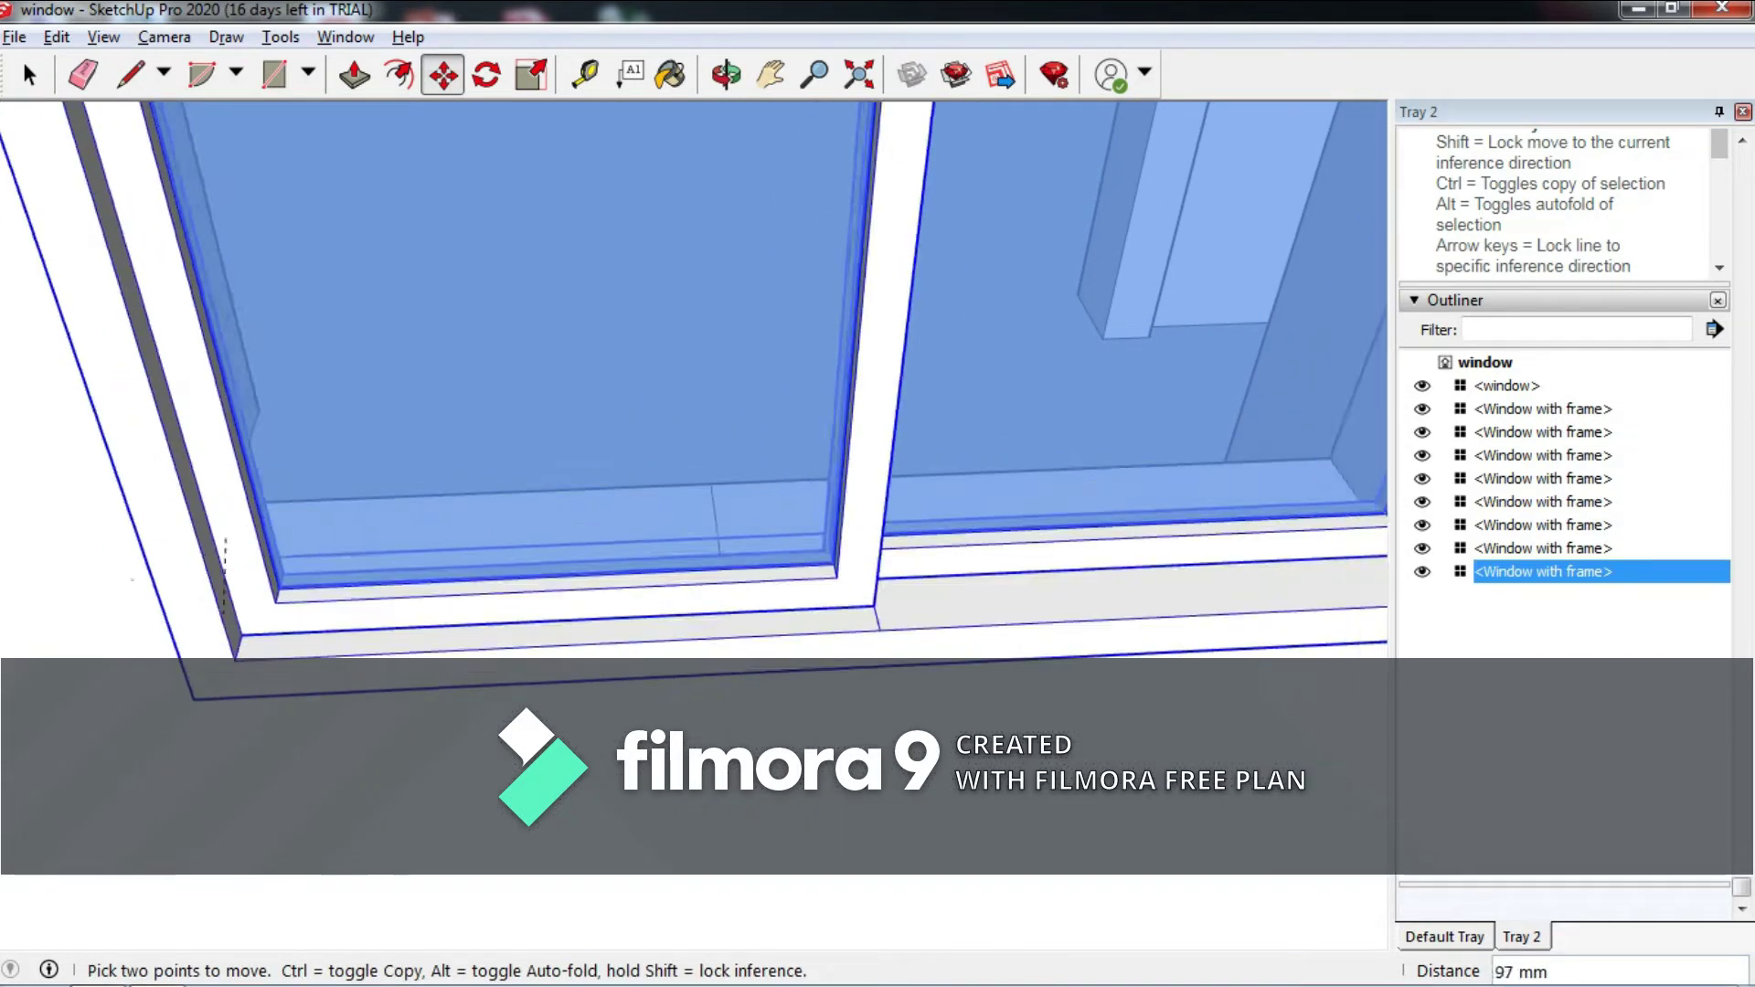
{"action": "scroll", "coordinate": [221, 604], "scroll_direction": "down", "scroll_amount": 1}
{"action": "scroll", "coordinate": [149, 615], "scroll_direction": "down", "scroll_amount": 1}
{"action": "mouse_move", "coordinate": [149, 615]}
{"action": "middle_mouse_down"}
{"action": "mouse_move", "coordinate": [597, 614]}
{"action": "mouse_move", "coordinate": [384, 567]}
{"action": "mouse_move", "coordinate": [247, 497]}
{"action": "mouse_move", "coordinate": [596, 355]}
{"action": "mouse_move", "coordinate": [607, 403]}
{"action": "middle_mouse_up"}
{"action": "scroll", "coordinate": [597, 614], "scroll_direction": "down", "scroll_amount": 3}
{"action": "scroll", "coordinate": [597, 614], "scroll_direction": "down", "scroll_amount": 2}
{"action": "scroll", "coordinate": [597, 355], "scroll_direction": "up", "scroll_amount": 3}
{"action": "scroll", "coordinate": [607, 403], "scroll_direction": "up", "scroll_amount": 2}
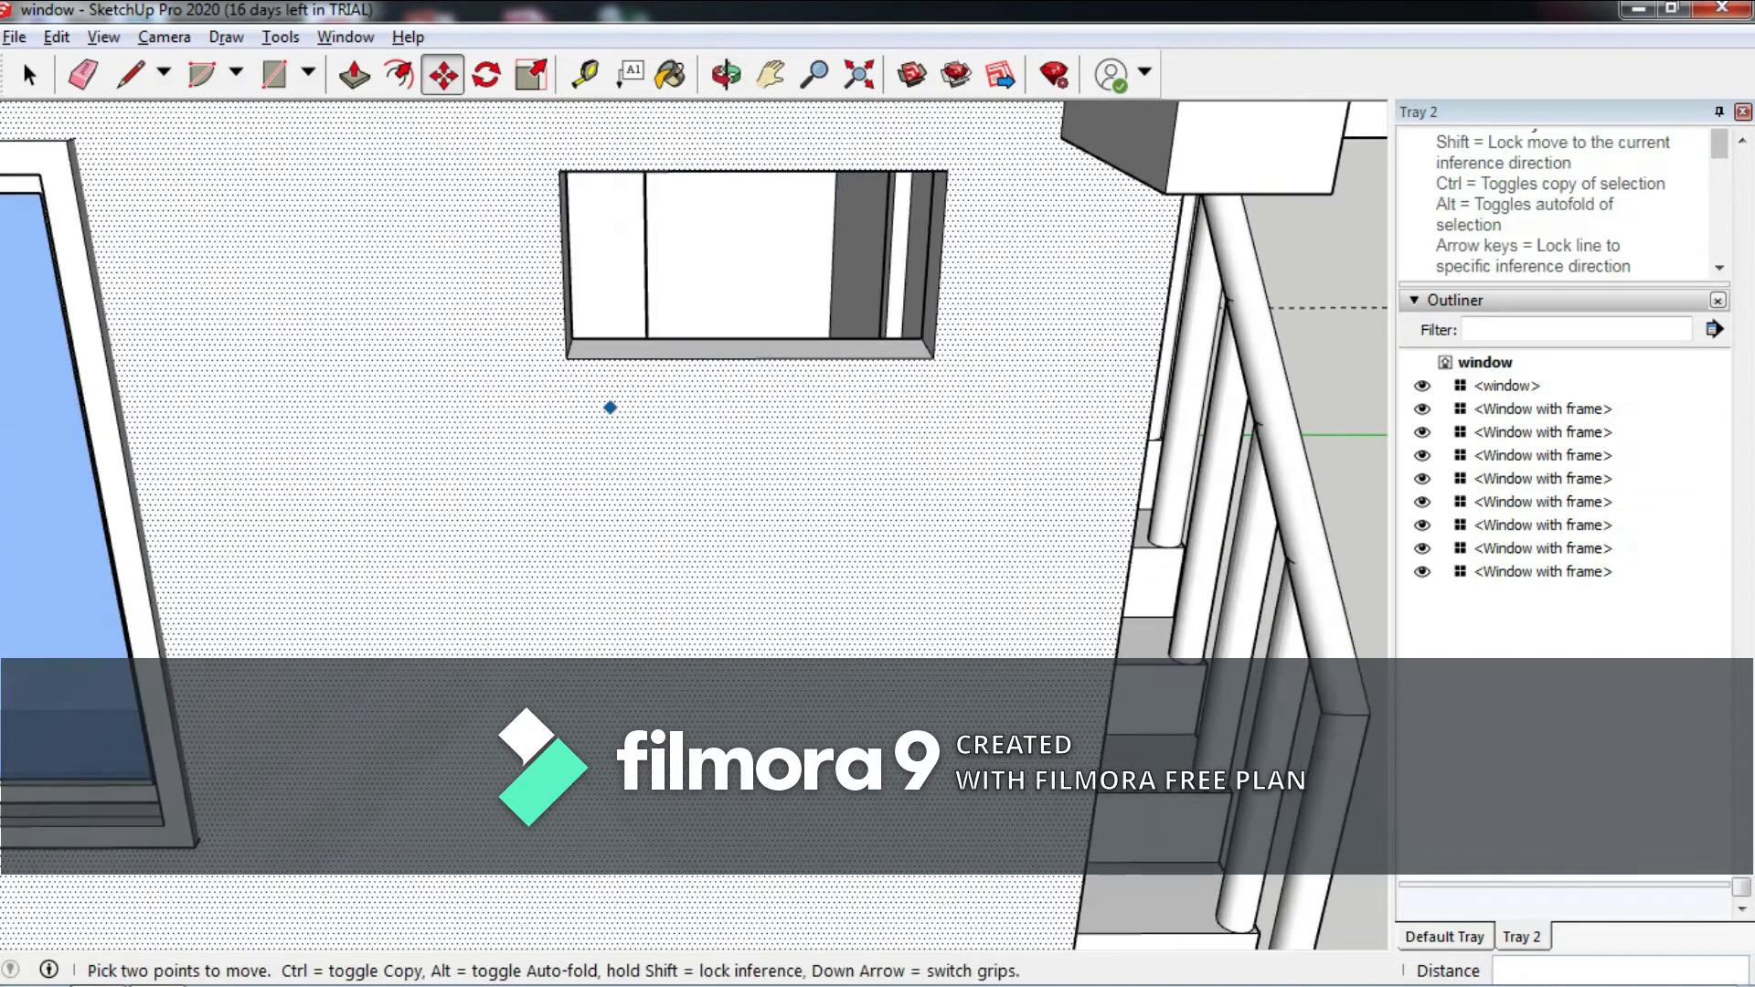
{"action": "left_click", "coordinate": [275, 73]}
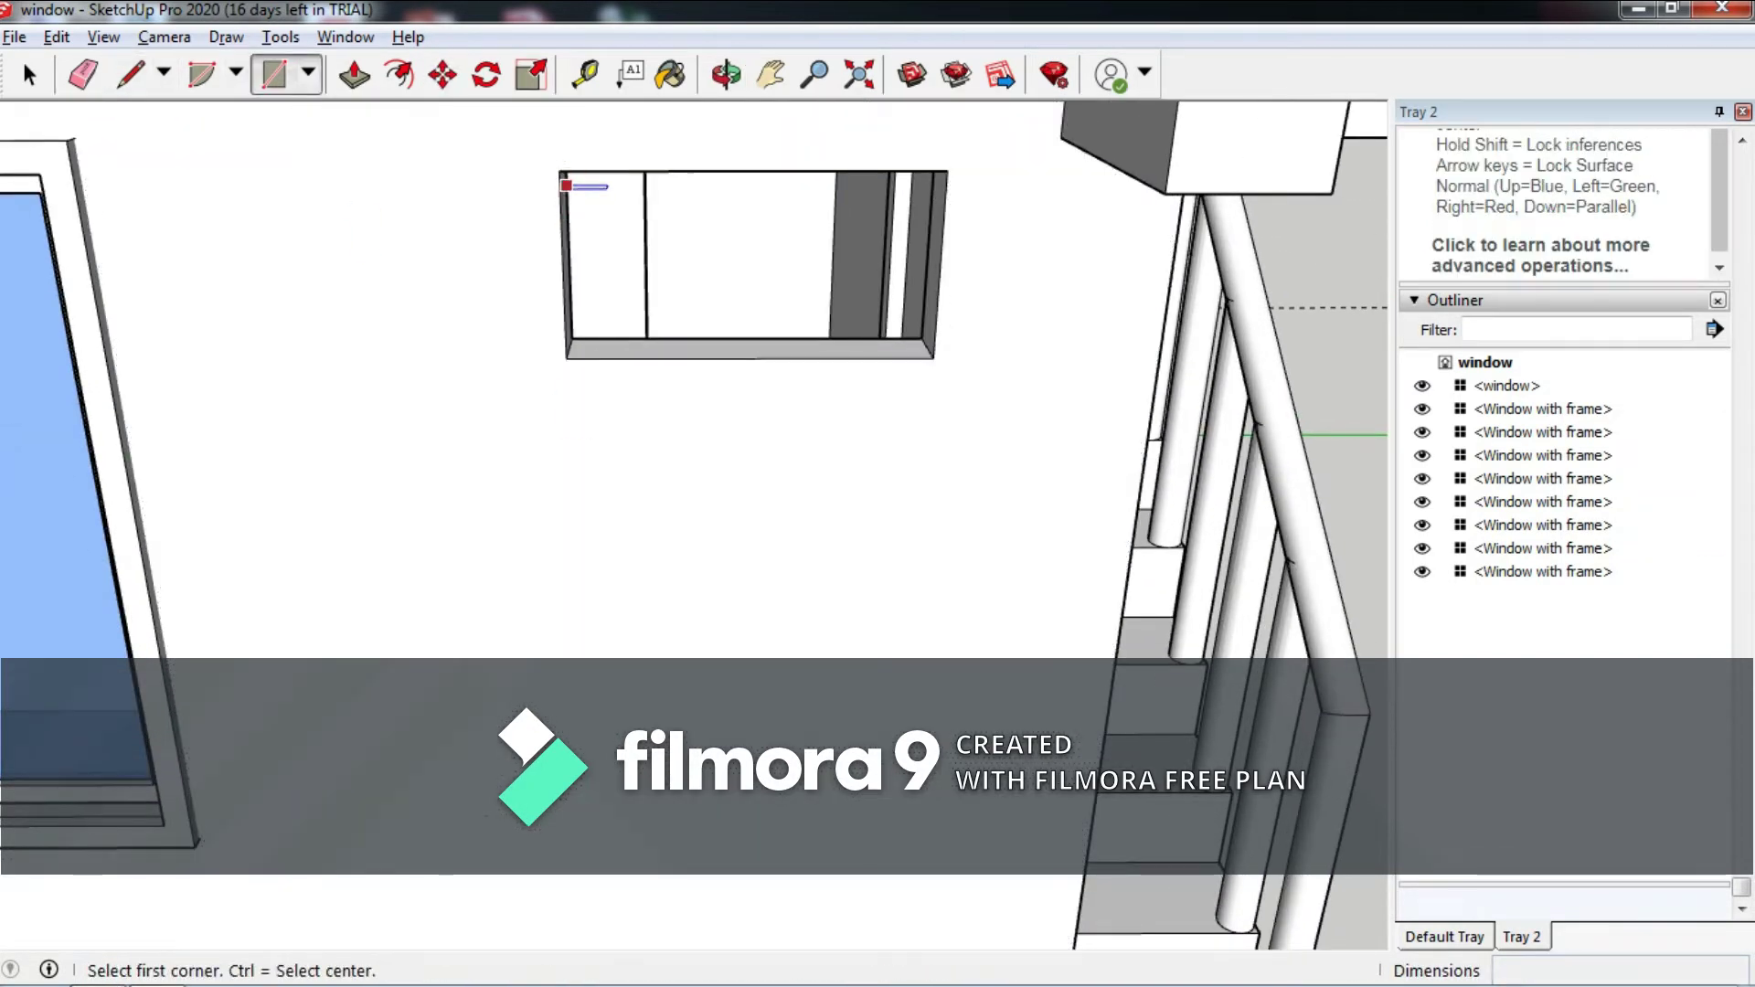
{"action": "left_click", "coordinate": [559, 171]}
{"action": "left_click", "coordinate": [933, 358]}
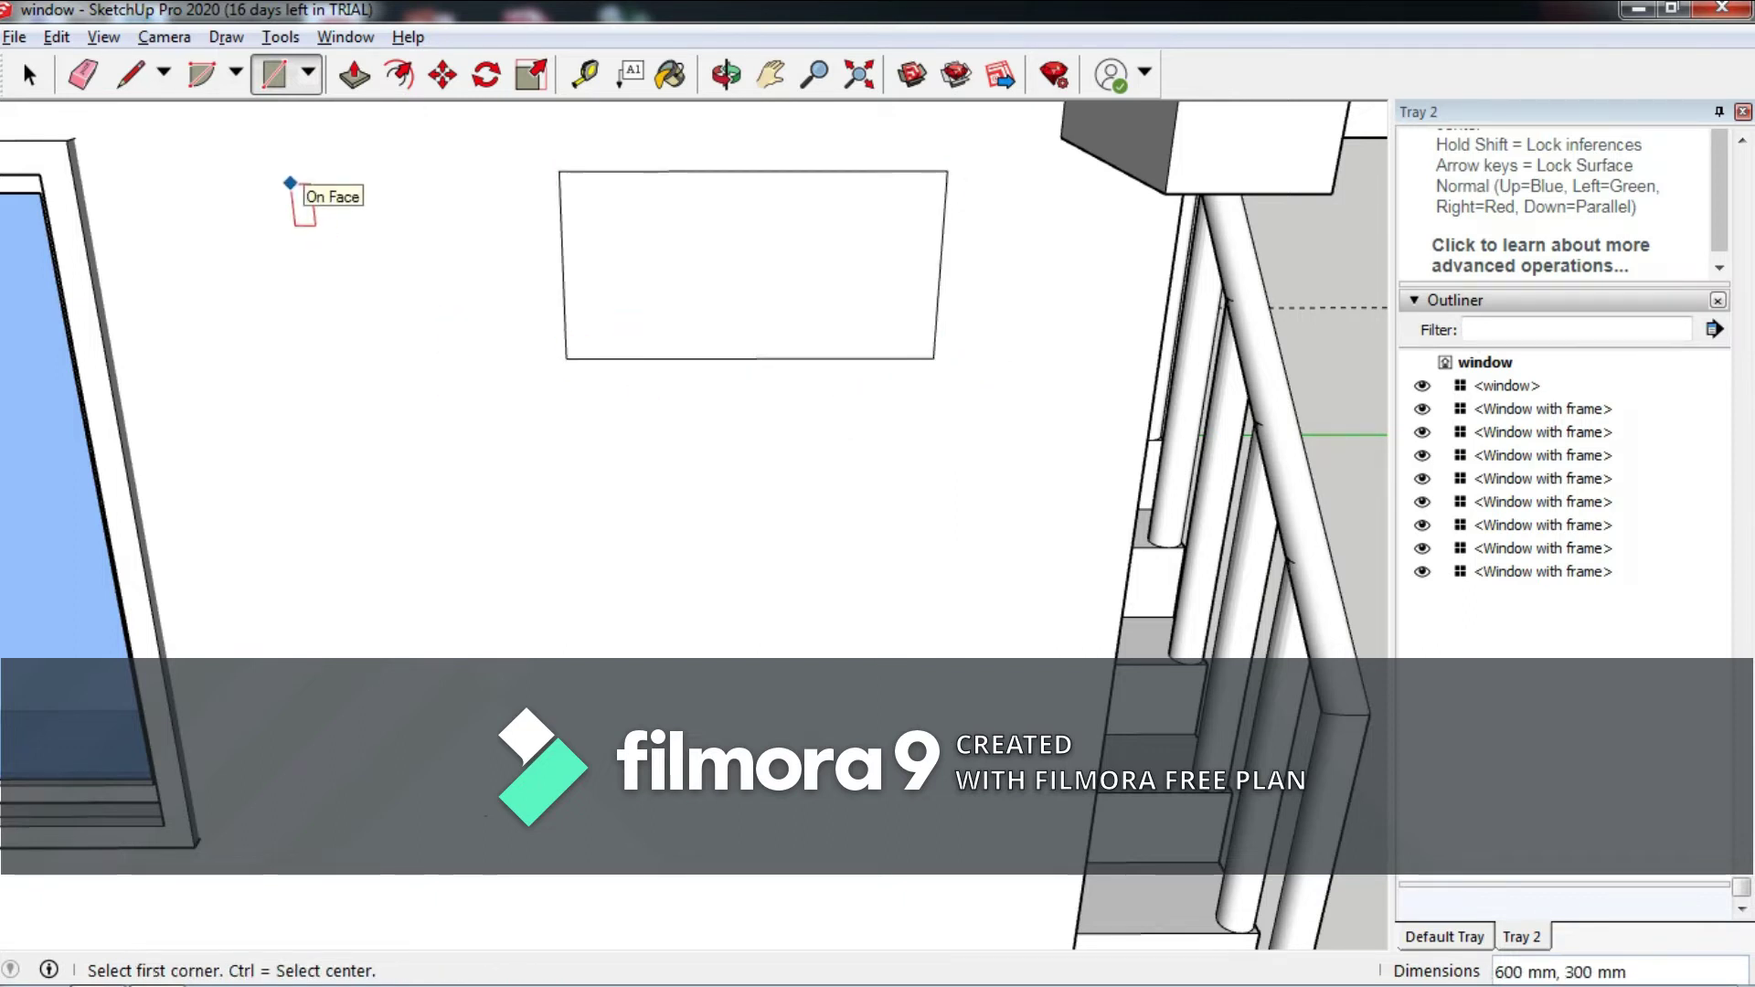
{"action": "key", "text": "m"}
{"action": "left_click", "coordinate": [566, 358]}
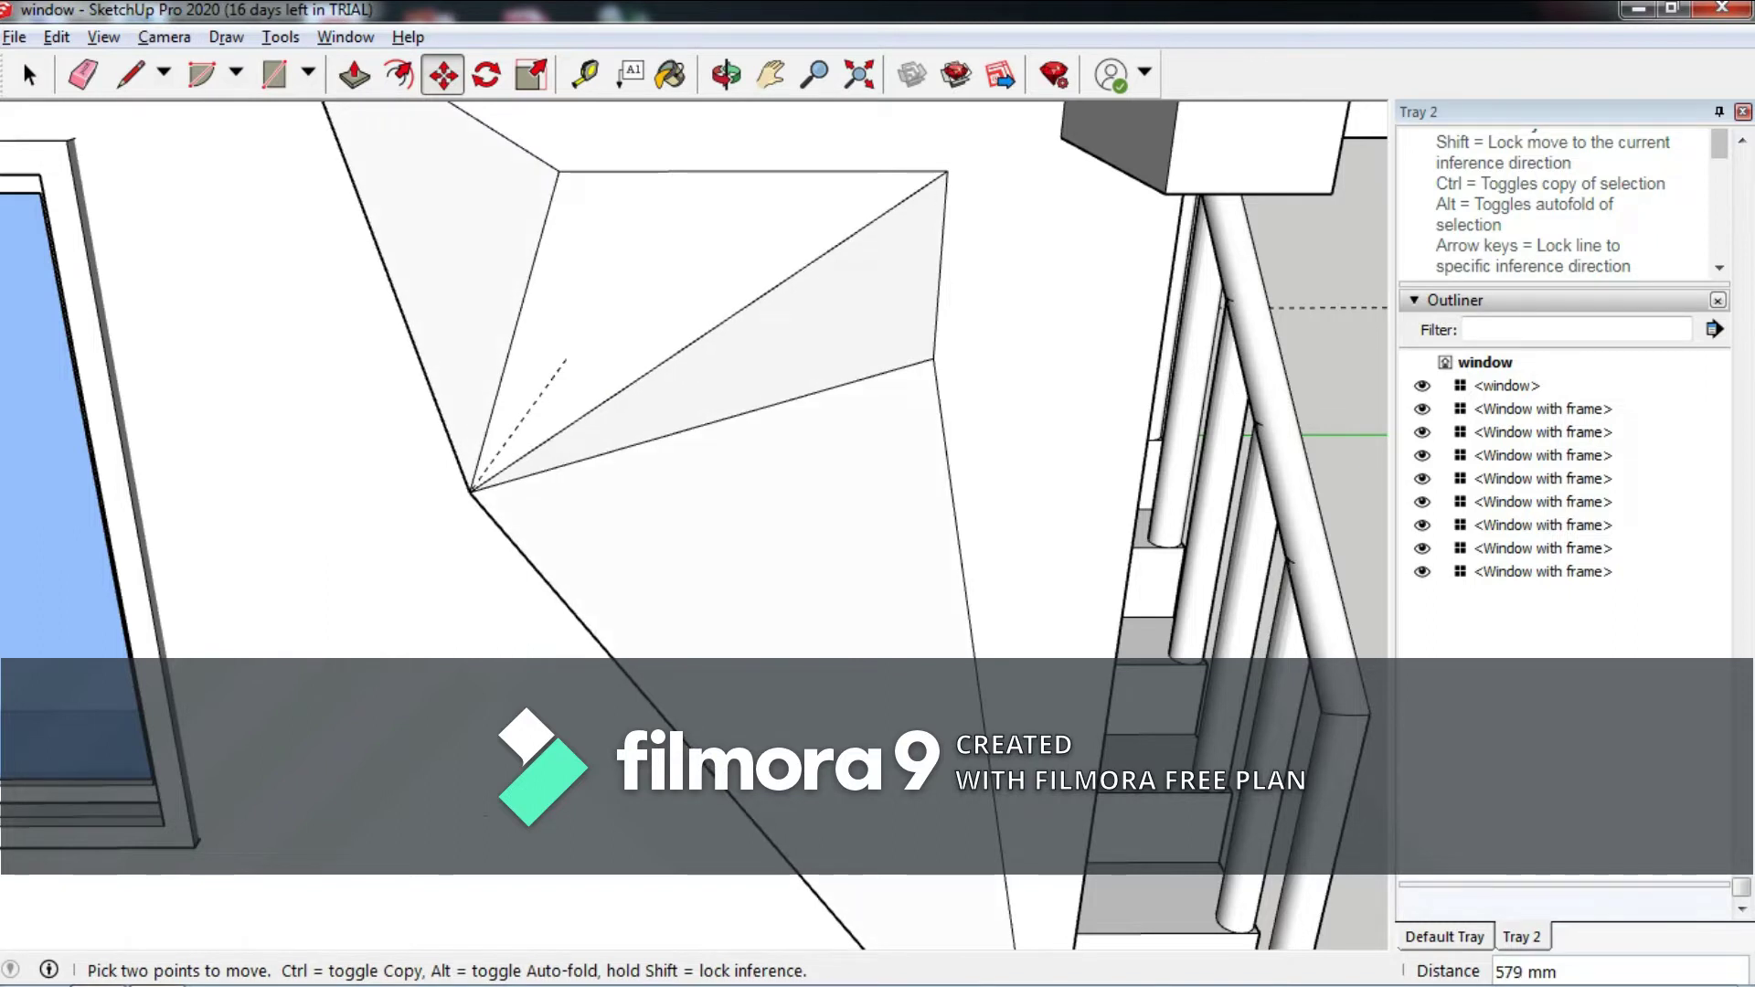
{"action": "left_click", "coordinate": [473, 489]}
{"action": "key", "text": "ctrl+z"}
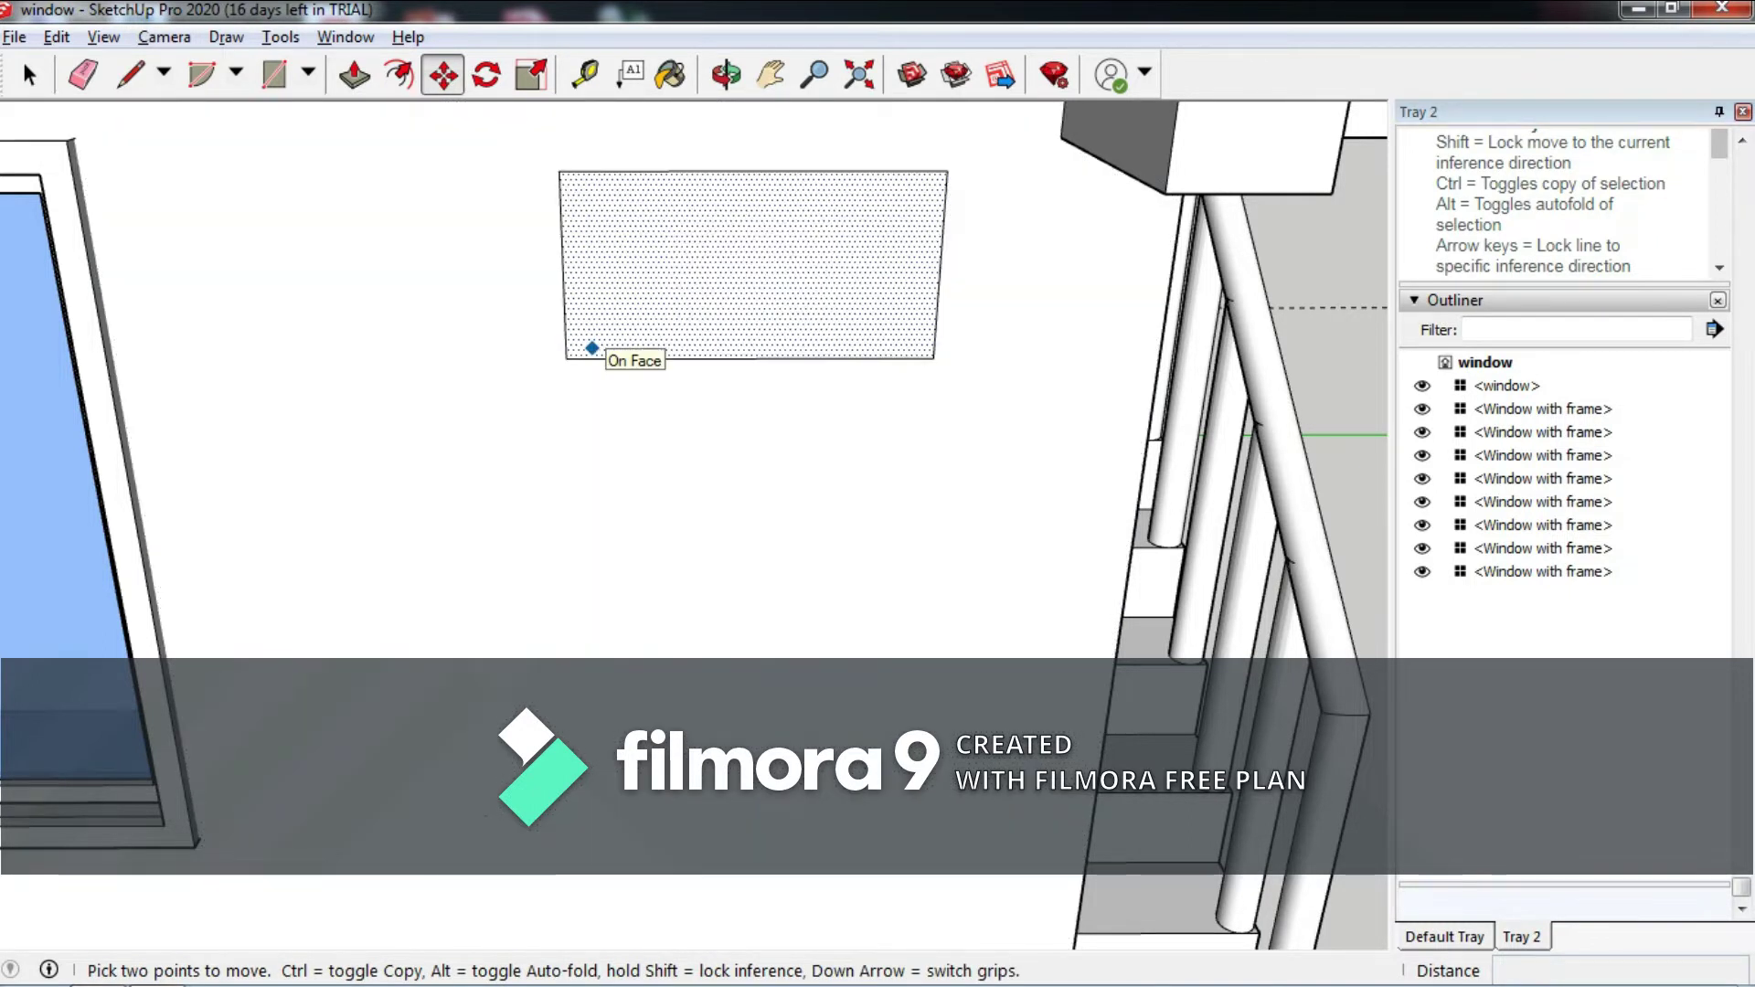
{"action": "key", "text": "Delete"}
{"action": "mouse_move", "coordinate": [863, 220]}
{"action": "middle_mouse_down"}
{"action": "mouse_move", "coordinate": [466, 302]}
{"action": "mouse_move", "coordinate": [640, 311]}
{"action": "middle_mouse_up"}
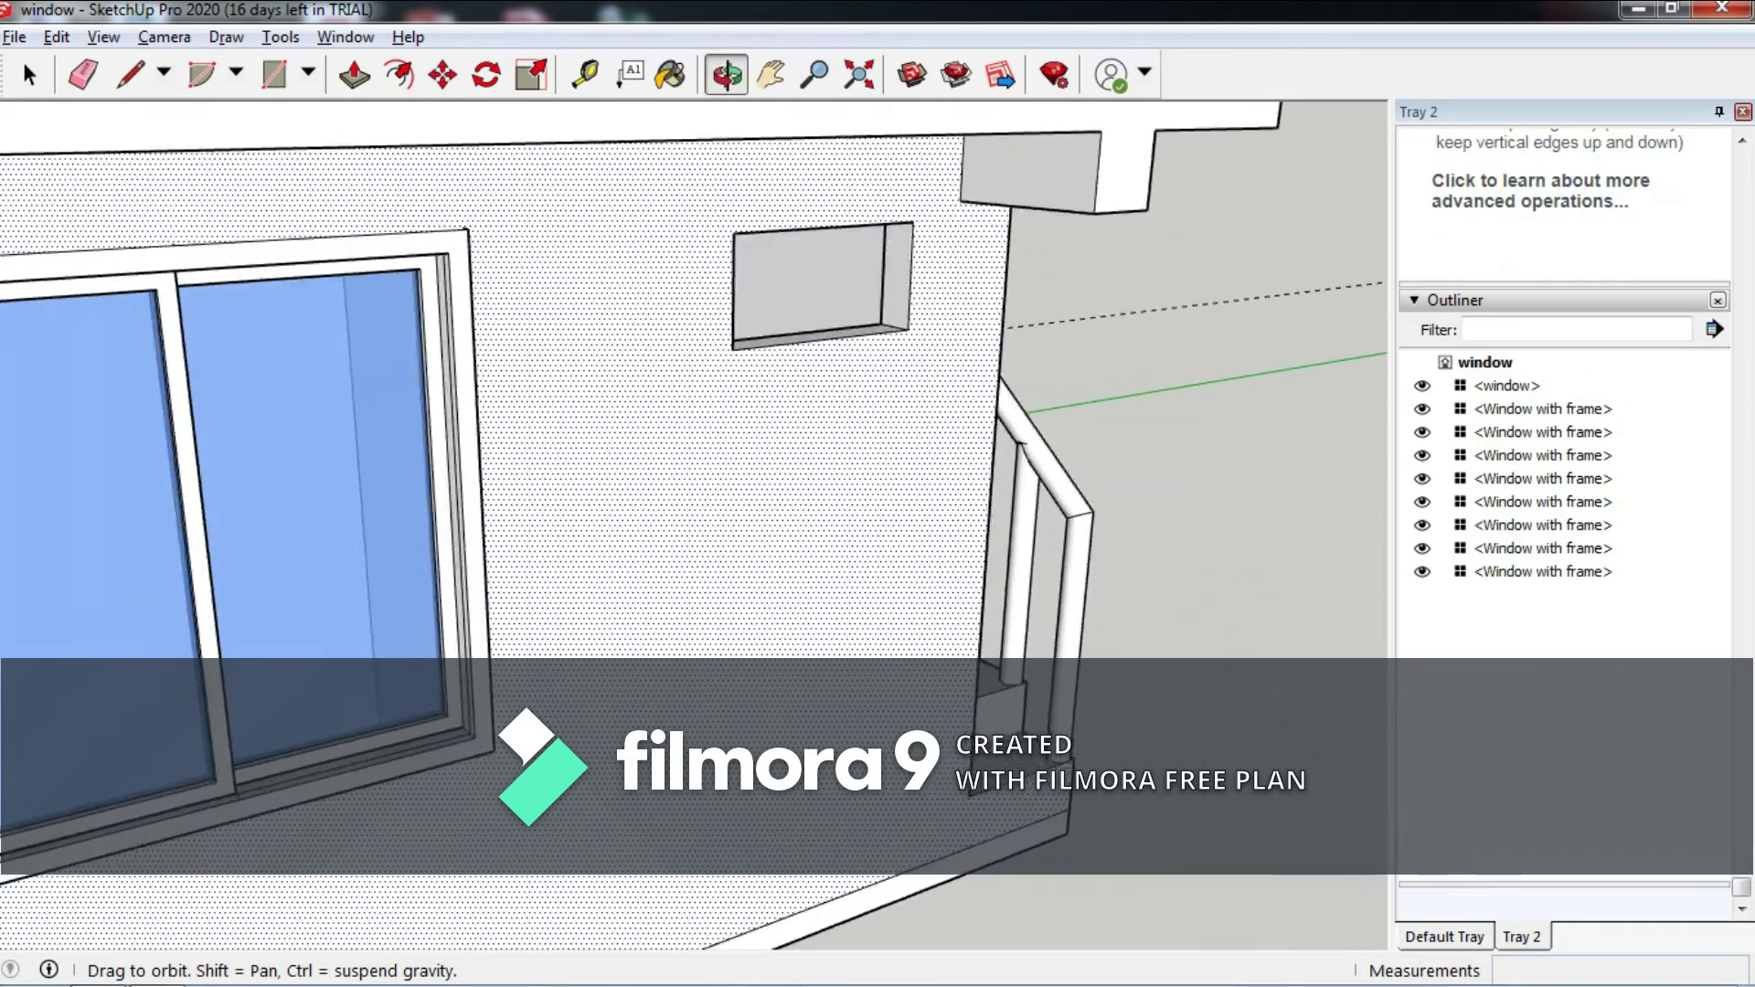
Copy the small window rectangle along the green axis onto the ground beside the house.
{"action": "key", "text": "m"}
{"action": "key", "text": "space"}
{"action": "key", "text": "space"}
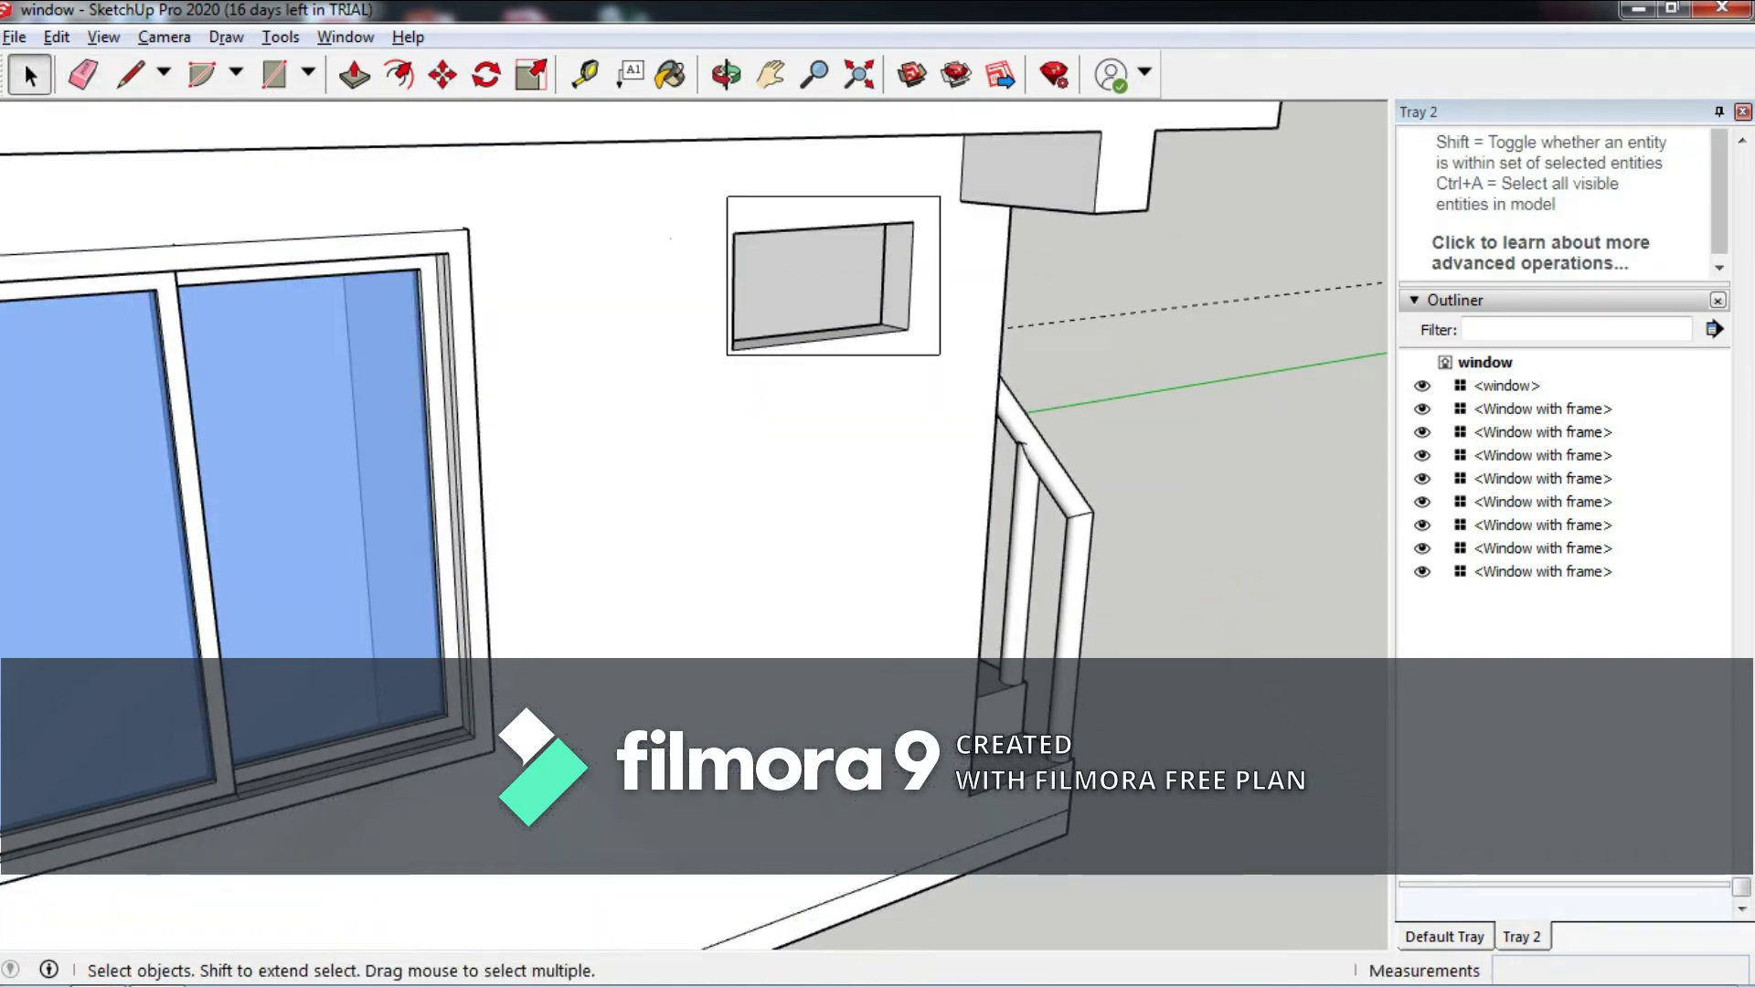
{"action": "key", "text": "m"}
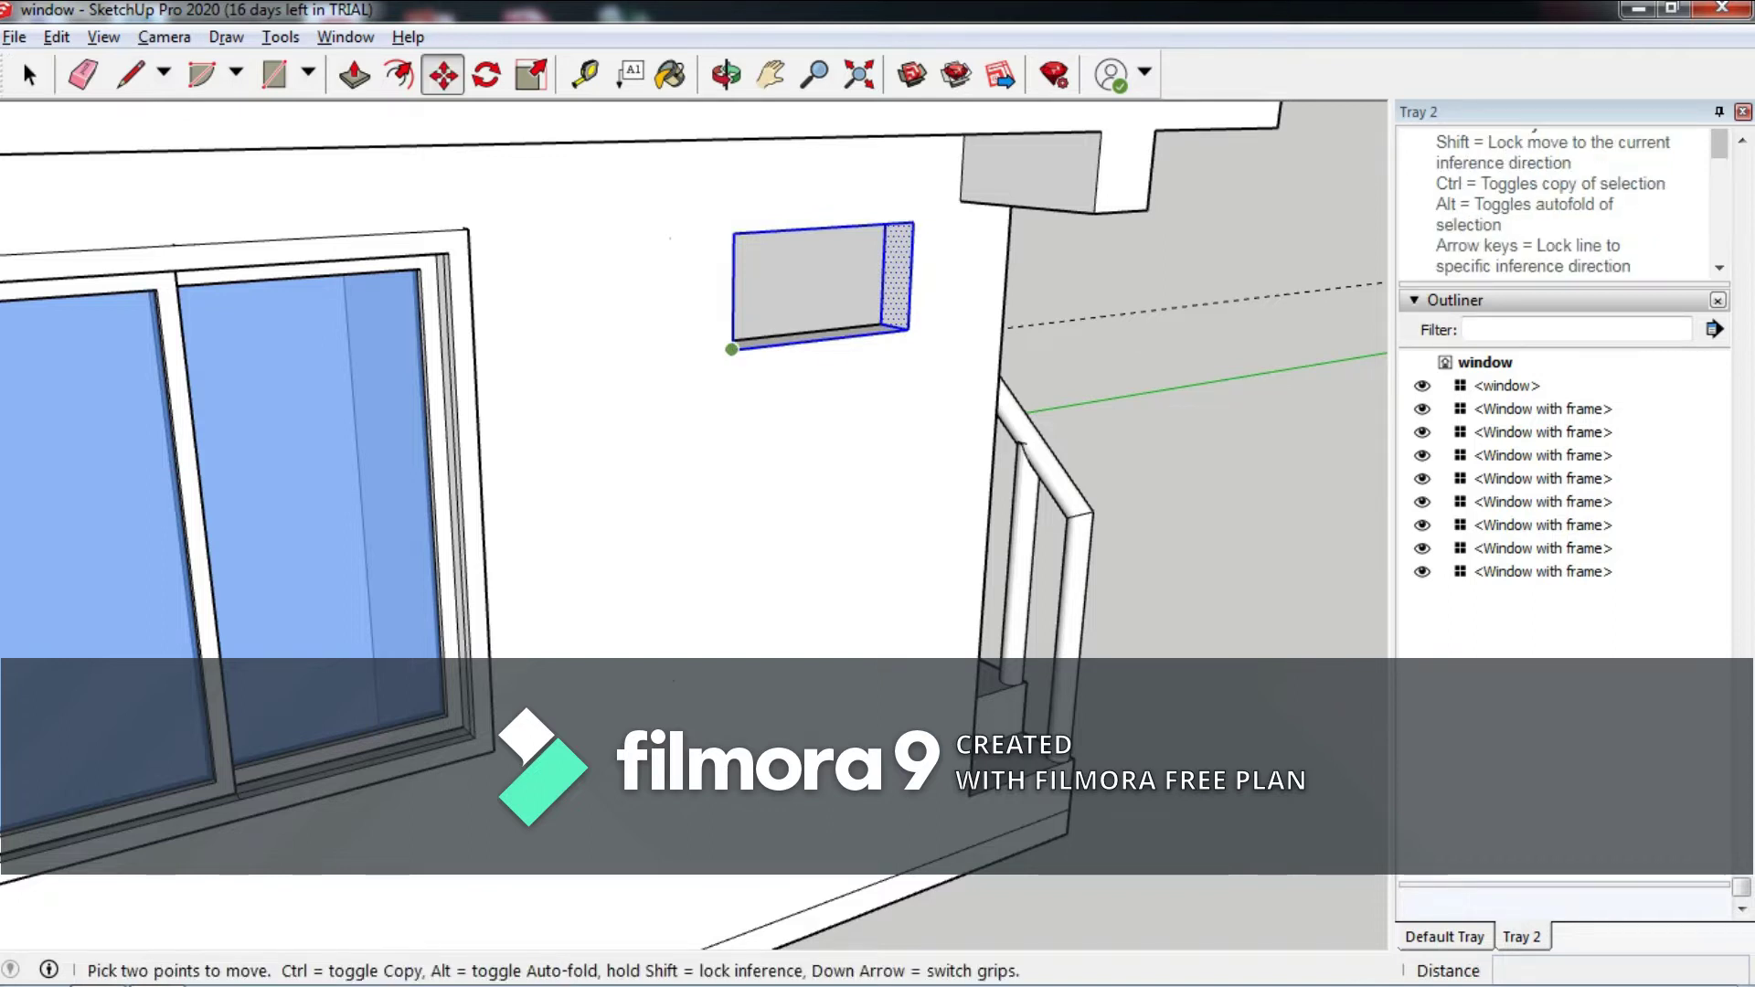
{"action": "key", "text": "ctrl"}
{"action": "left_click", "coordinate": [733, 349]}
{"action": "scroll", "coordinate": [678, 514], "scroll_direction": "down", "scroll_amount": 2}
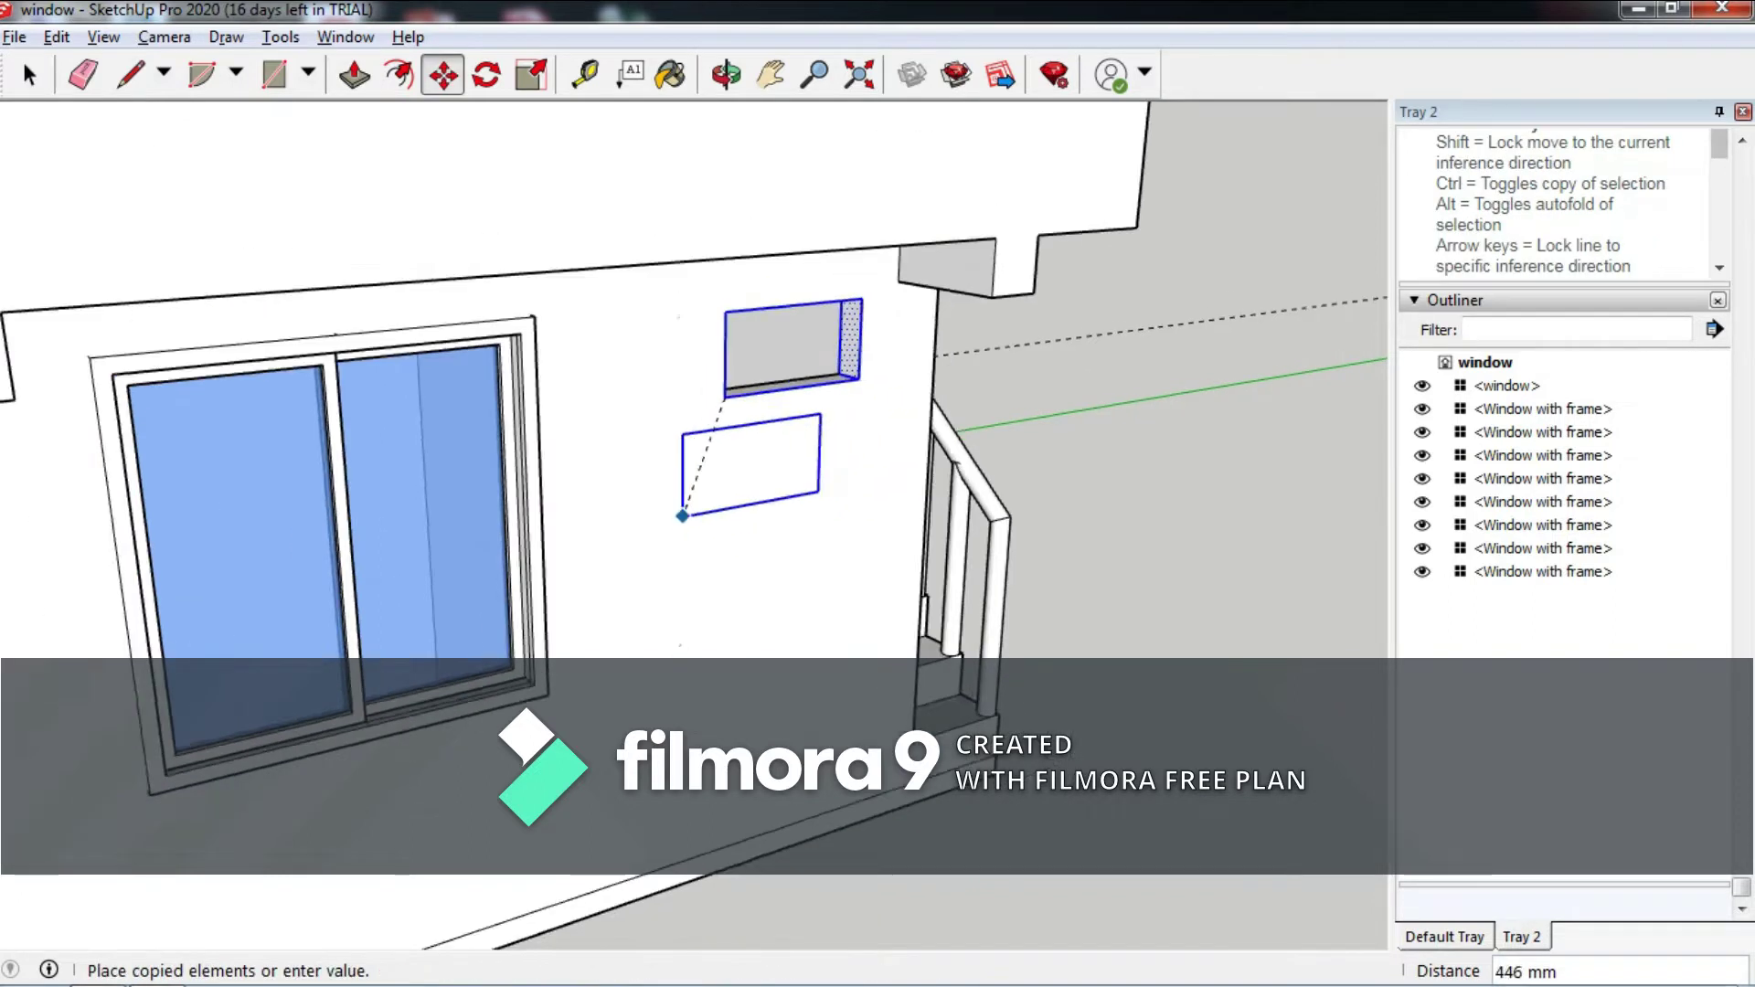
{"action": "scroll", "coordinate": [422, 522], "scroll_direction": "down", "scroll_amount": 2}
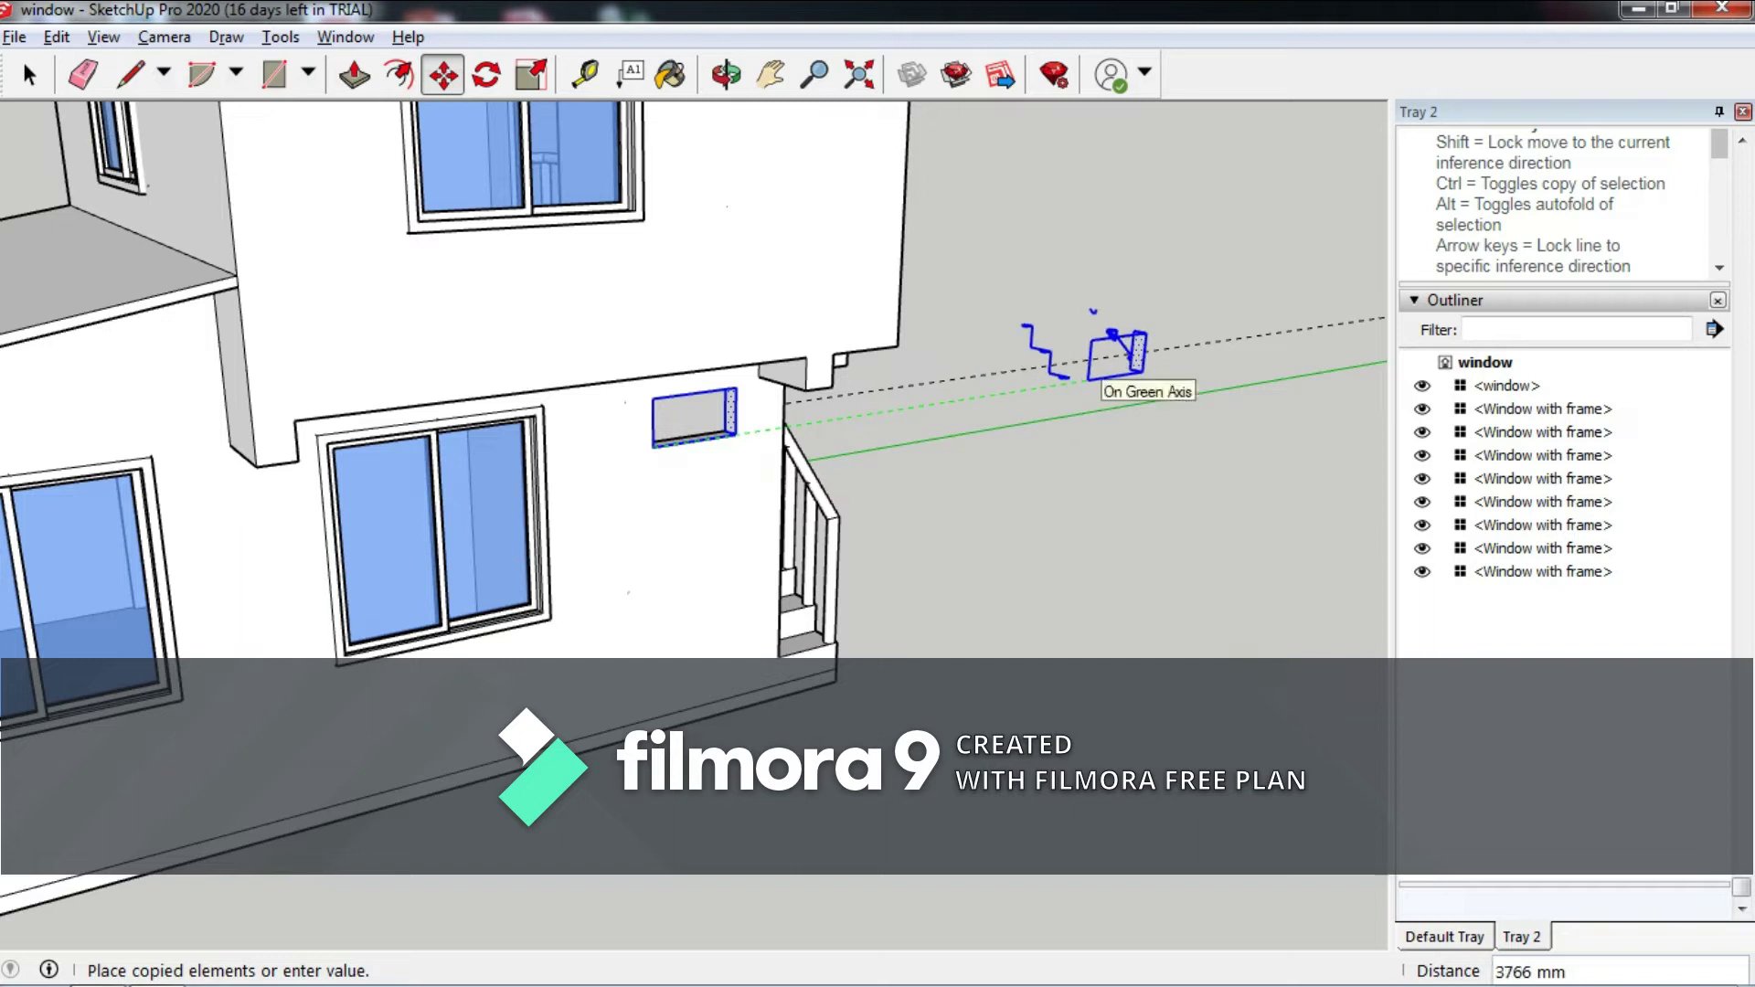
{"action": "left_click", "coordinate": [1116, 350]}
{"action": "middle_click_drag", "start_coordinate": [1117, 350], "coordinate": [1280, 438]}
{"action": "key", "text": "space"}
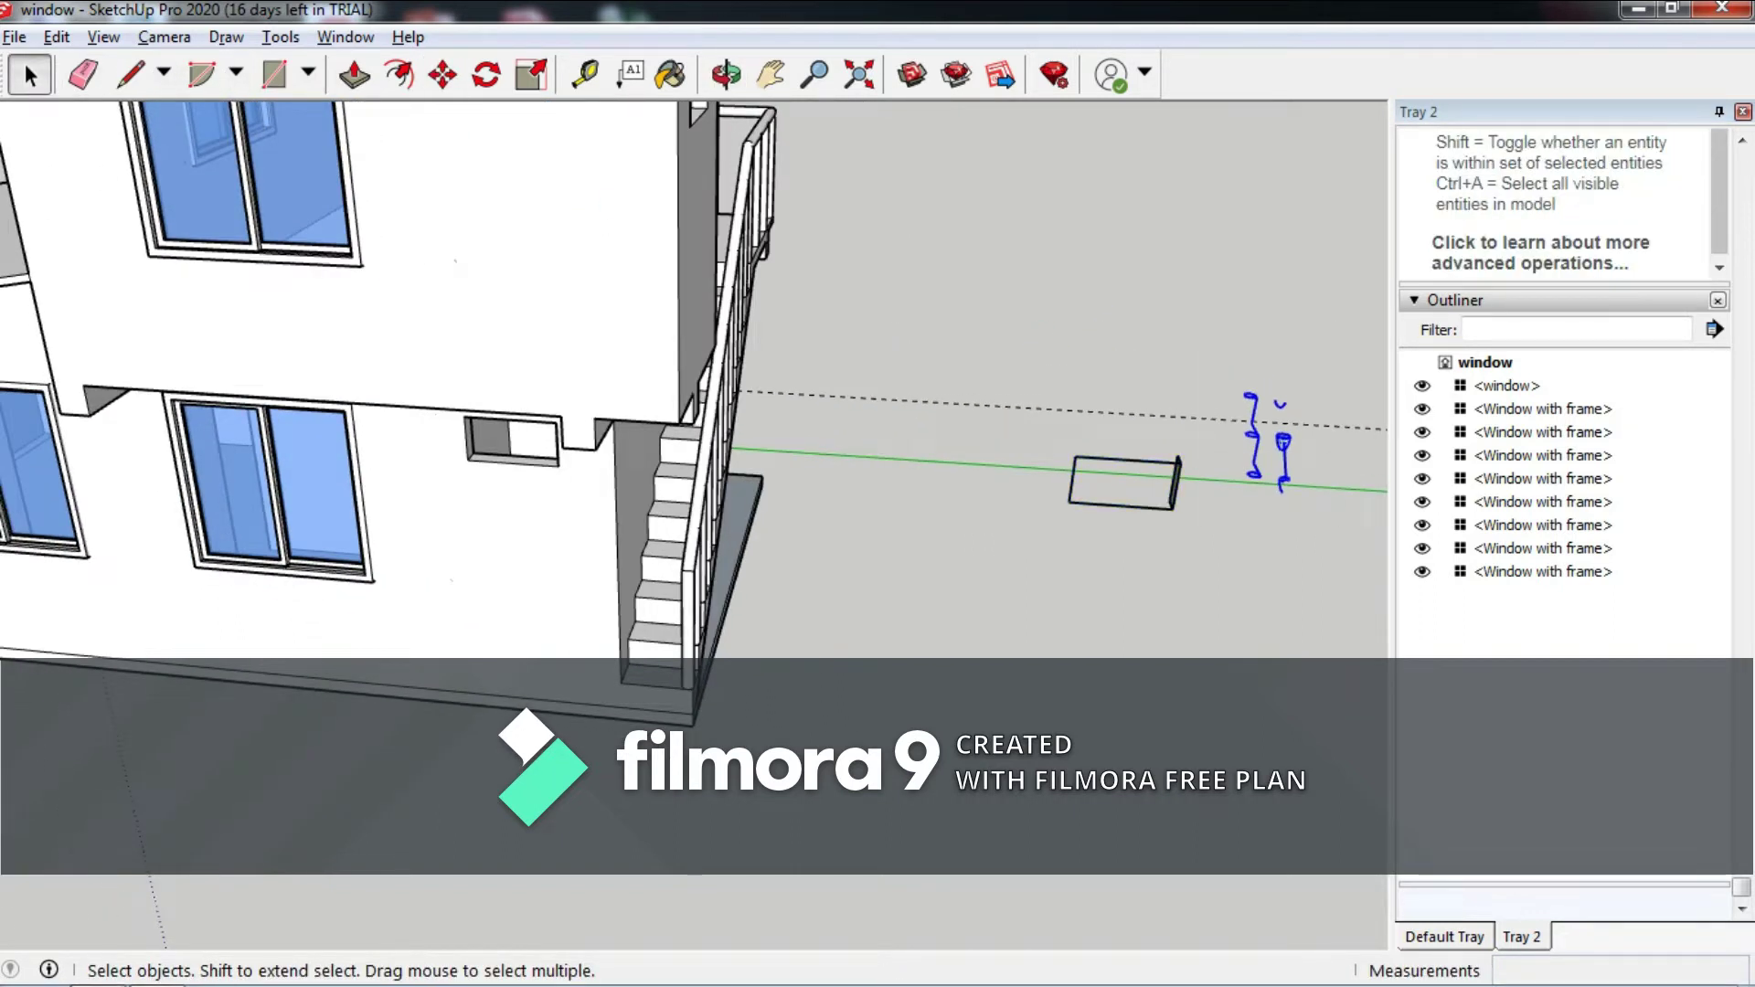
Erase the scribbled figure standing beside the house.
{"action": "right_click", "coordinate": [1221, 461]}
{"action": "left_click", "coordinate": [1279, 516]}
{"action": "middle_click_drag", "start_coordinate": [823, 412], "coordinate": [959, 439]}
{"action": "scroll", "coordinate": [959, 439], "scroll_direction": "up", "scroll_amount": 3}
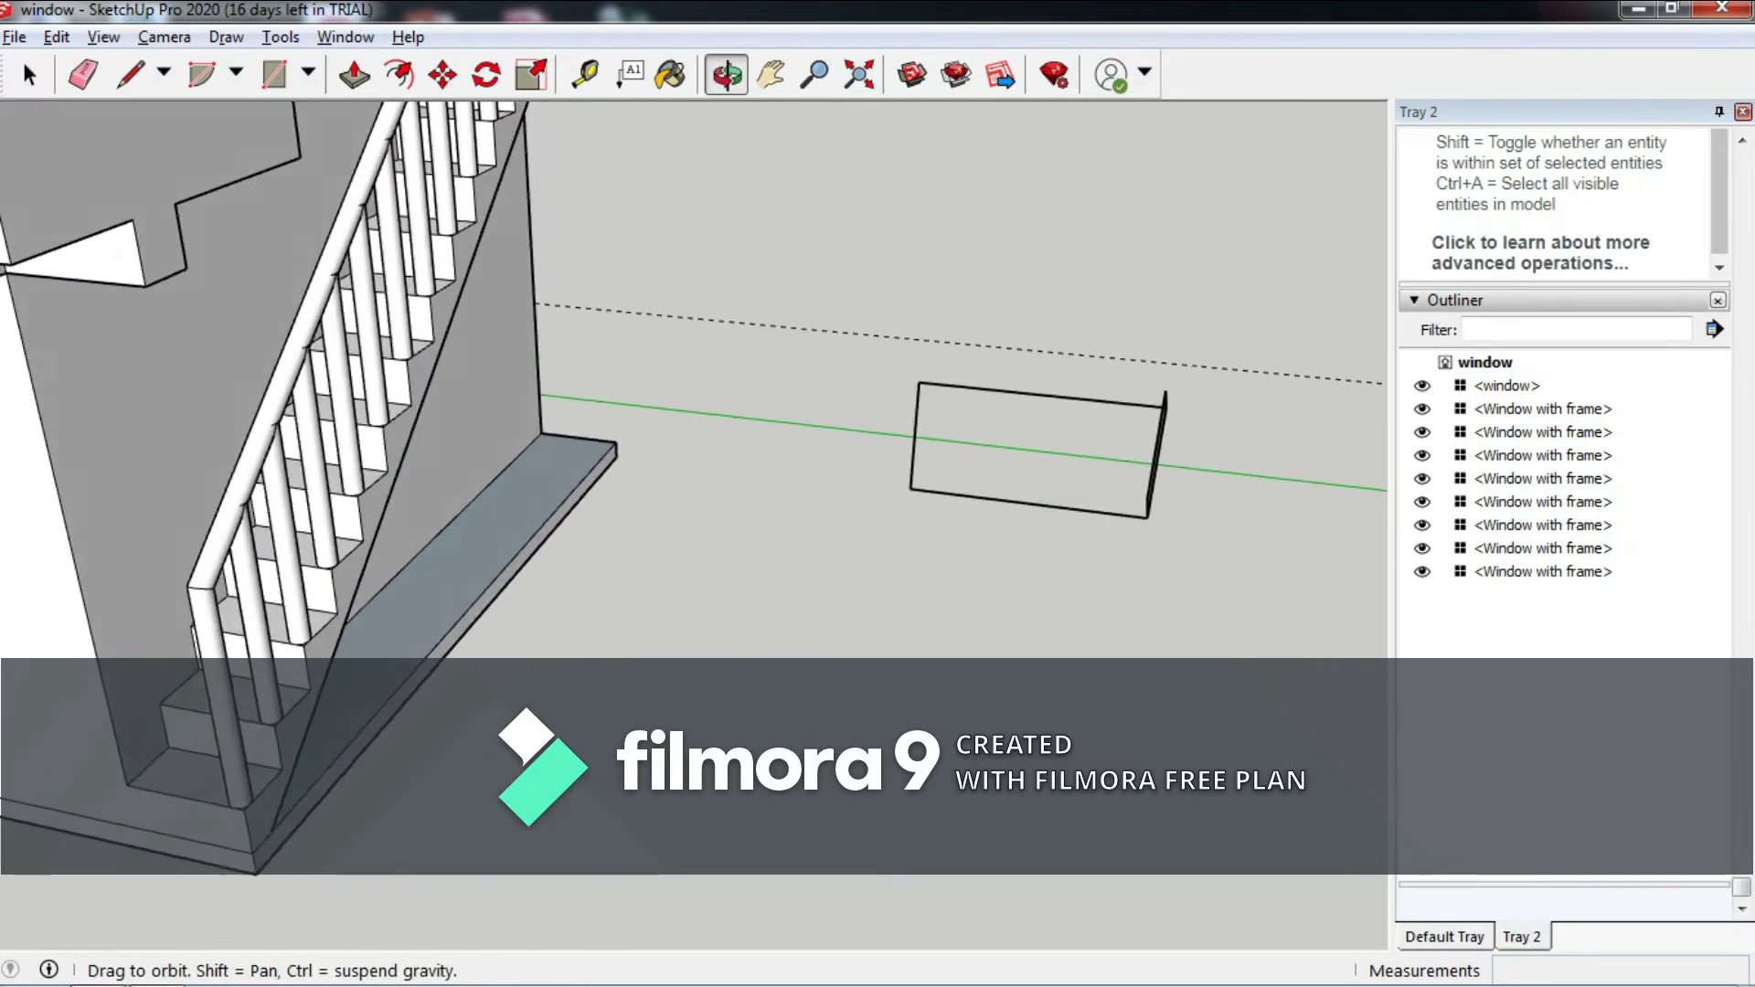
{"action": "mouse_move", "coordinate": [694, 383]}
{"action": "middle_mouse_down"}
{"action": "mouse_move", "coordinate": [822, 366]}
{"action": "mouse_move", "coordinate": [822, 384]}
{"action": "middle_mouse_up"}
Move the window rectangle face to rest near the foot of the stairs.
{"action": "left_click", "coordinate": [274, 73]}
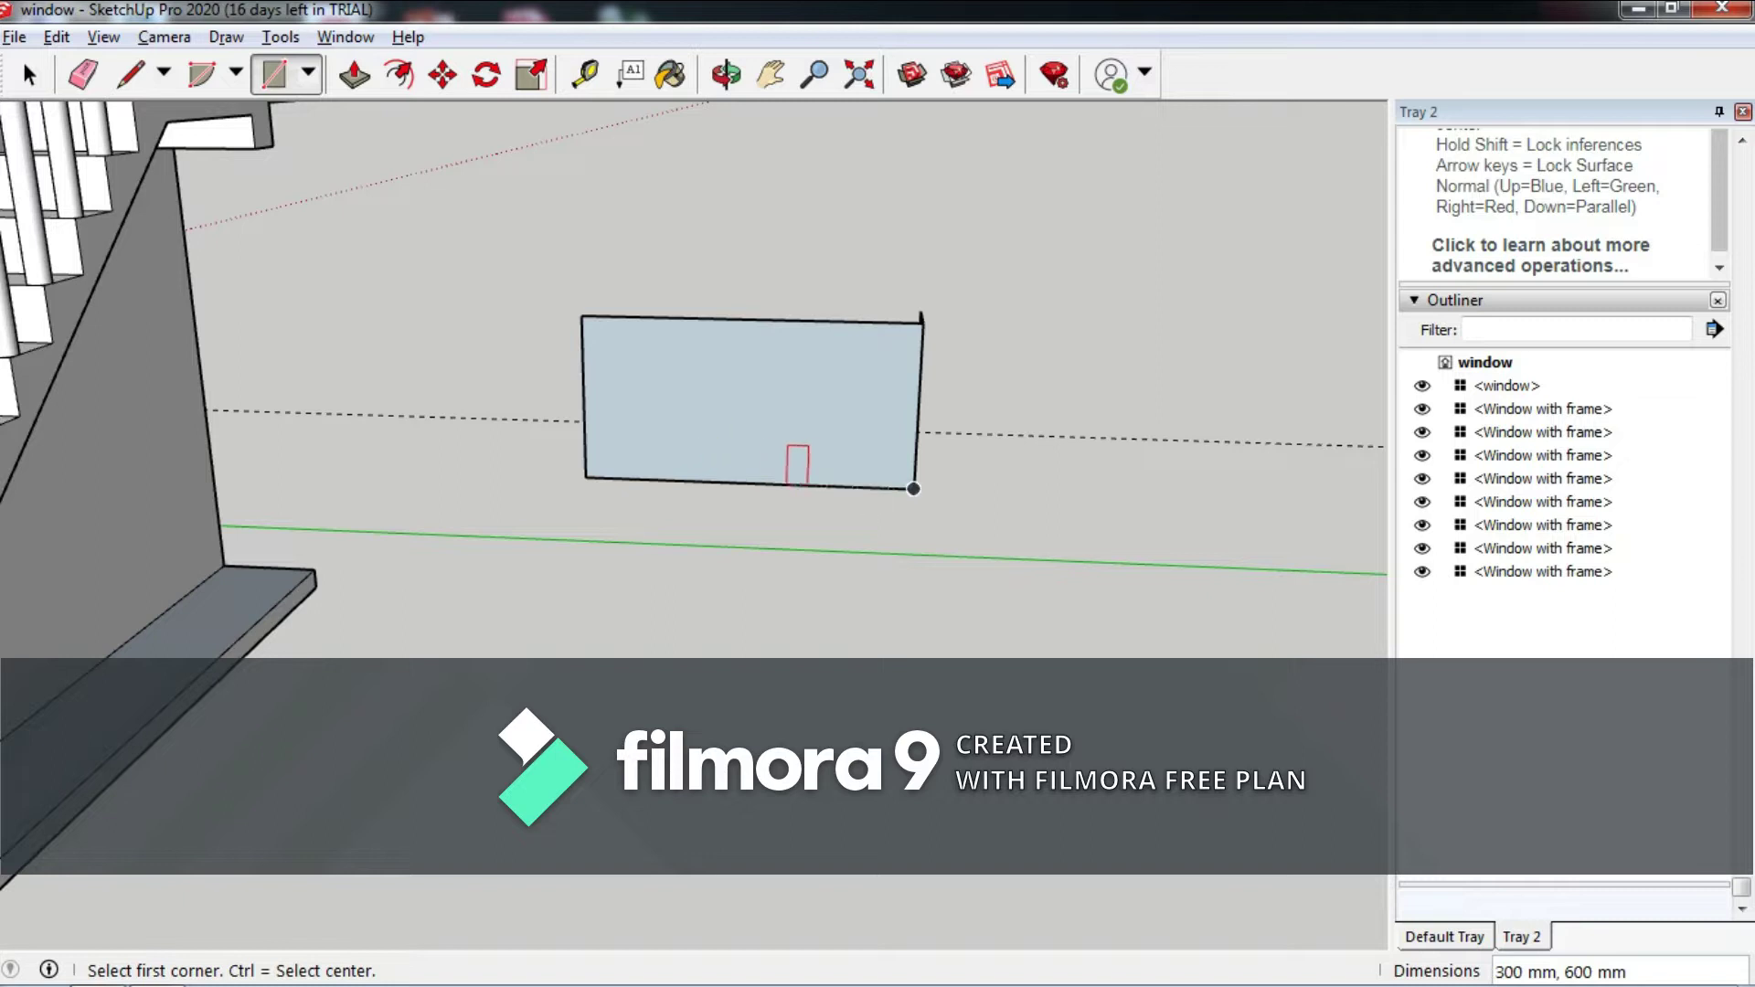
{"action": "key", "text": "m"}
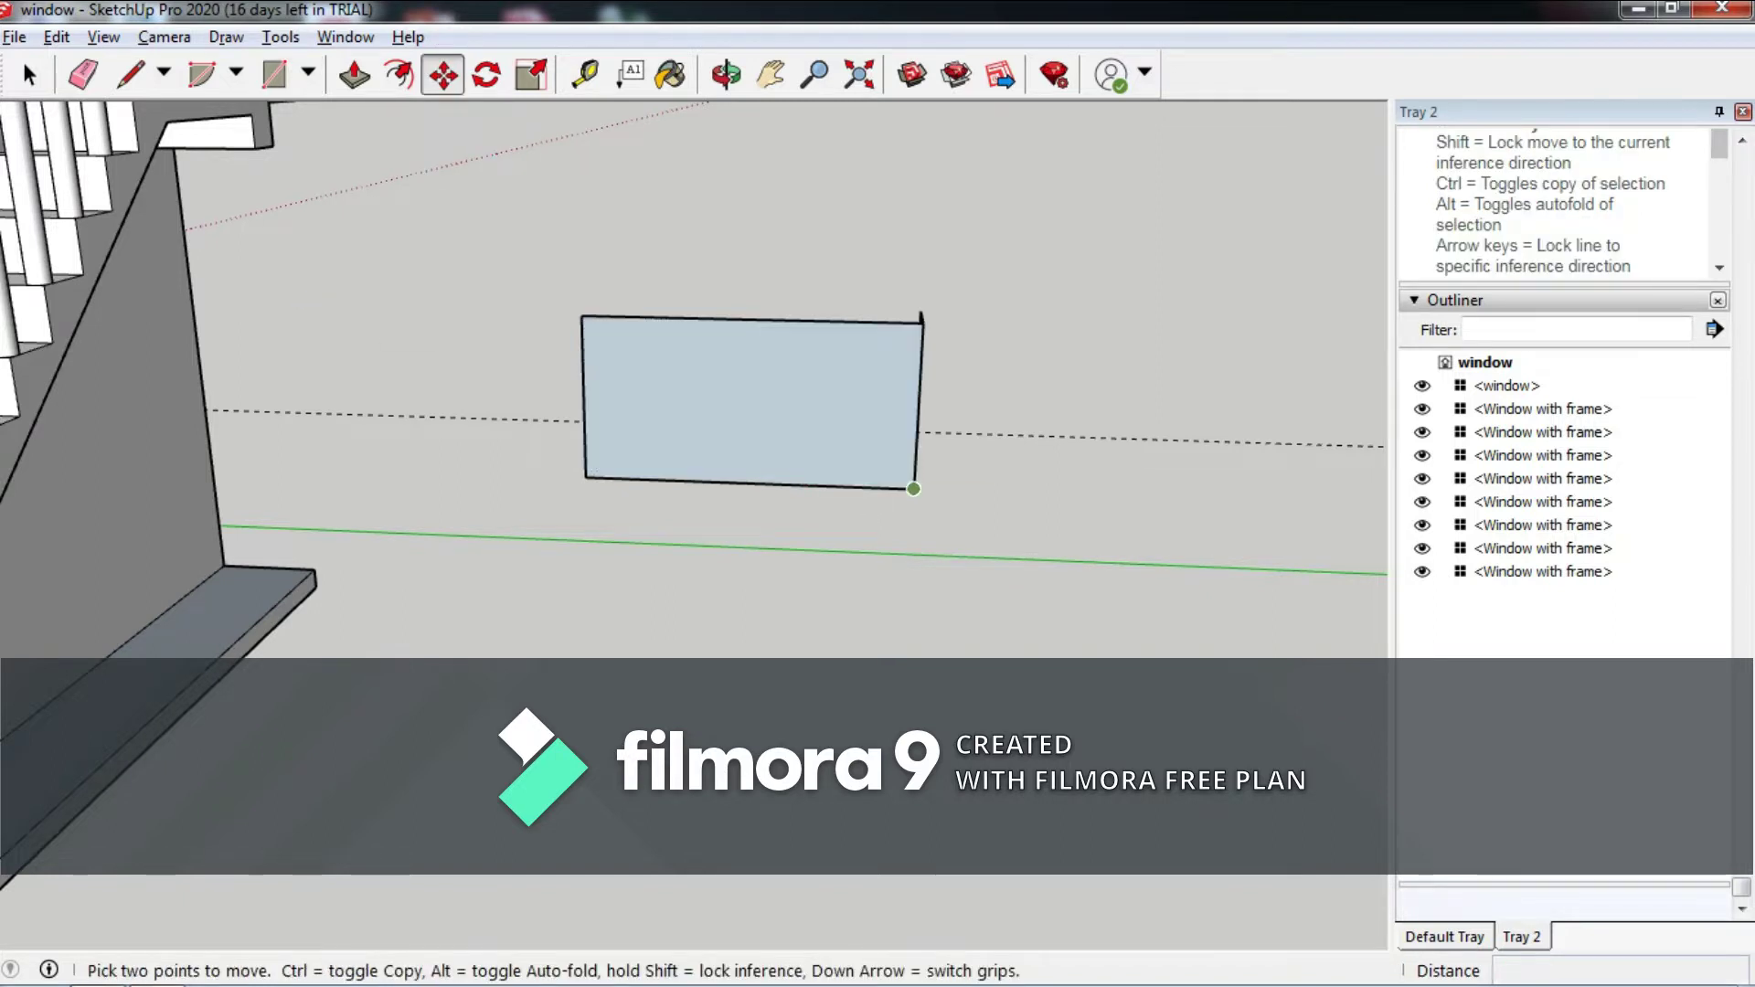
{"action": "left_click", "coordinate": [913, 488]}
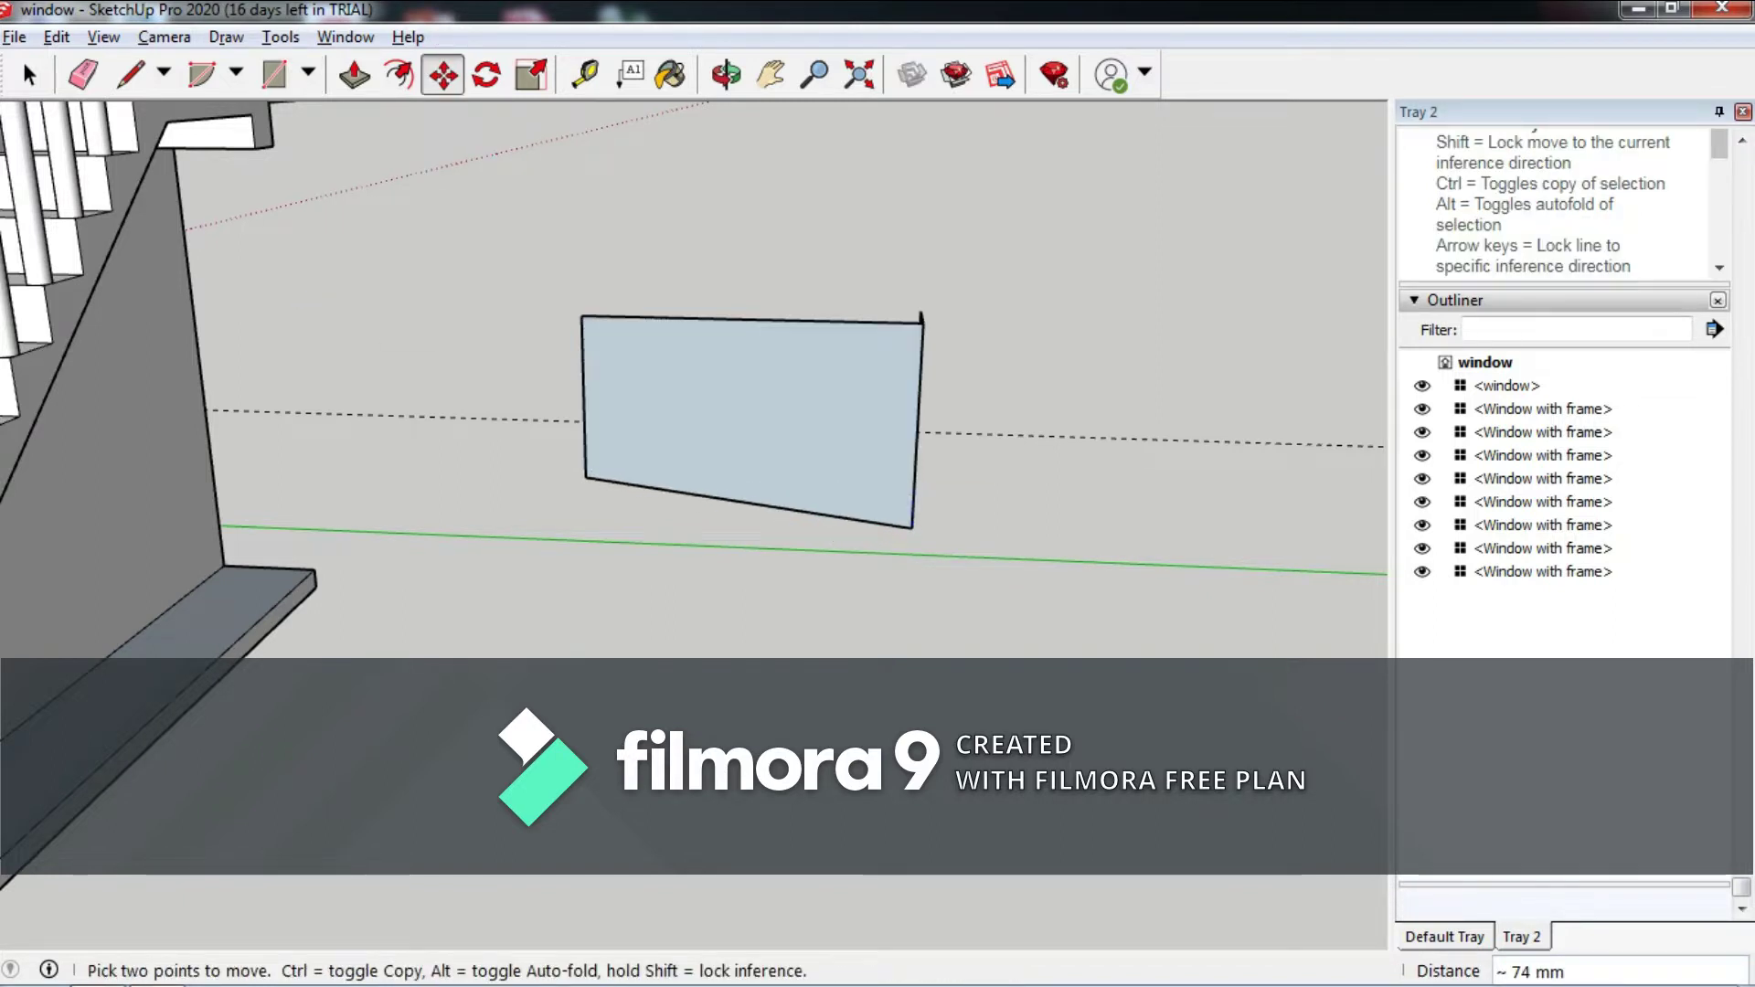
{"action": "key", "text": "Escape"}
{"action": "left_click", "coordinate": [29, 75]}
{"action": "left_click", "coordinate": [735, 402]}
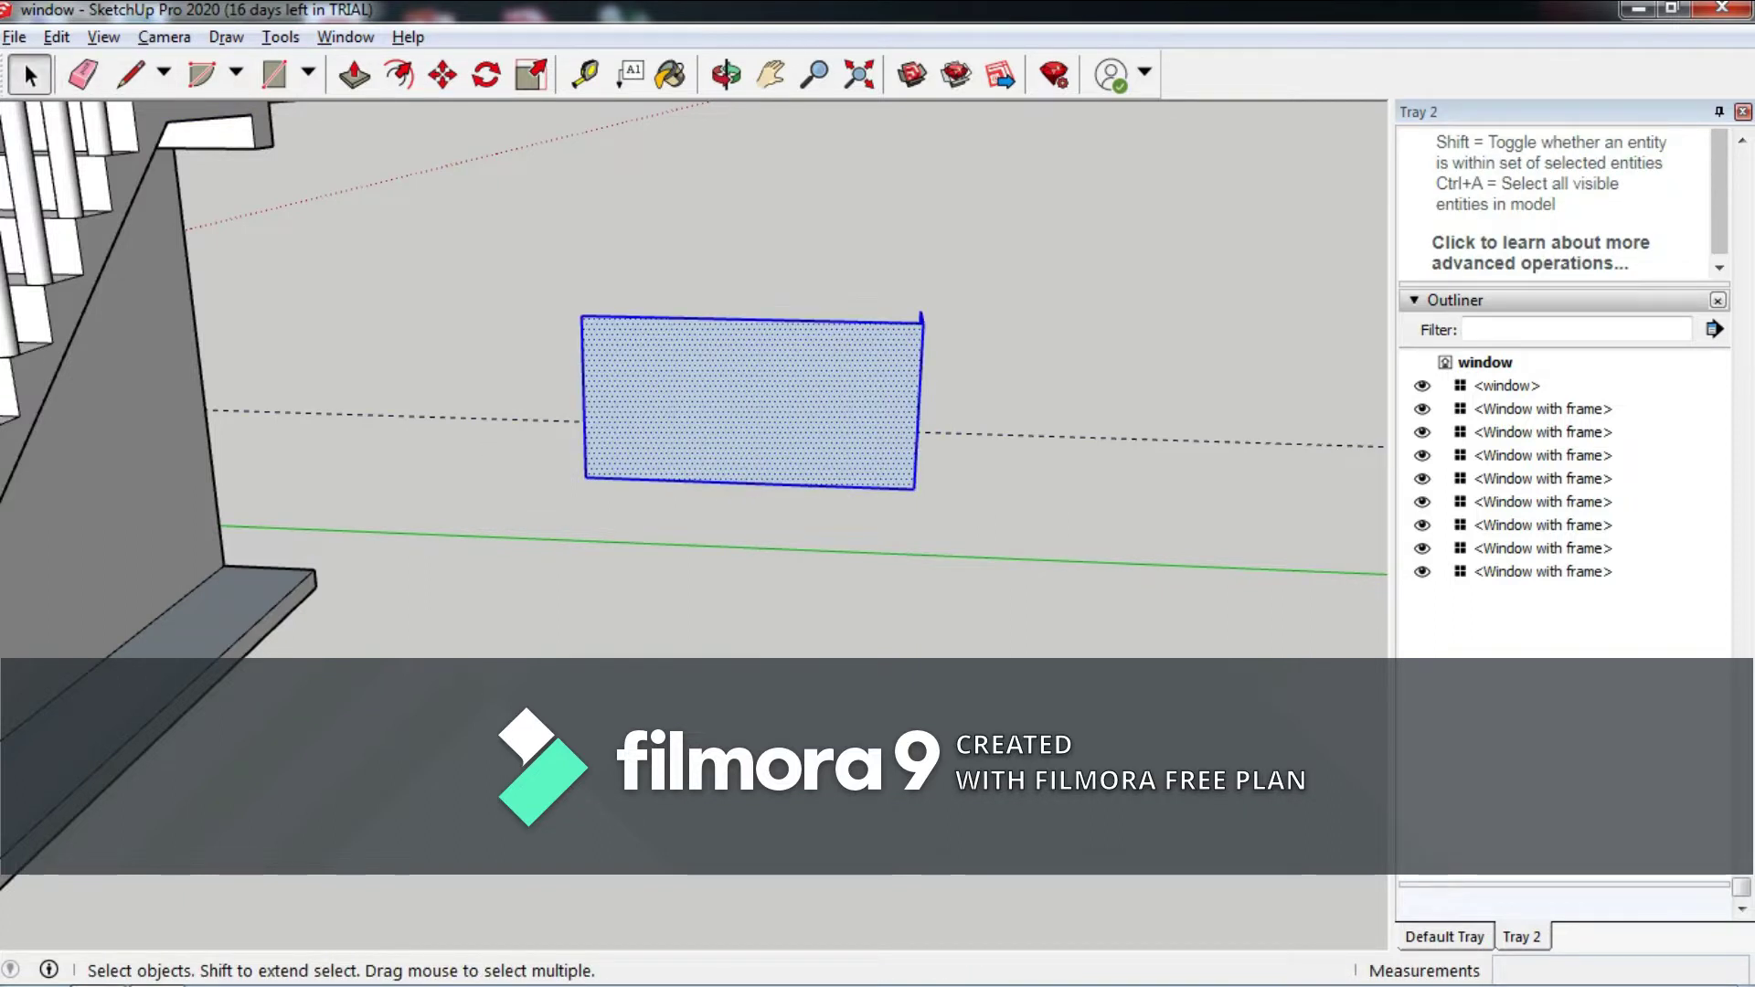
{"action": "key", "text": "m"}
{"action": "left_click", "coordinate": [749, 402]}
{"action": "mouse_move", "coordinate": [740, 421]}
{"action": "middle_mouse_down"}
{"action": "mouse_move", "coordinate": [1006, 366]}
{"action": "mouse_move", "coordinate": [621, 412]}
{"action": "middle_mouse_up"}
{"action": "key", "text": "ctrl+t"}
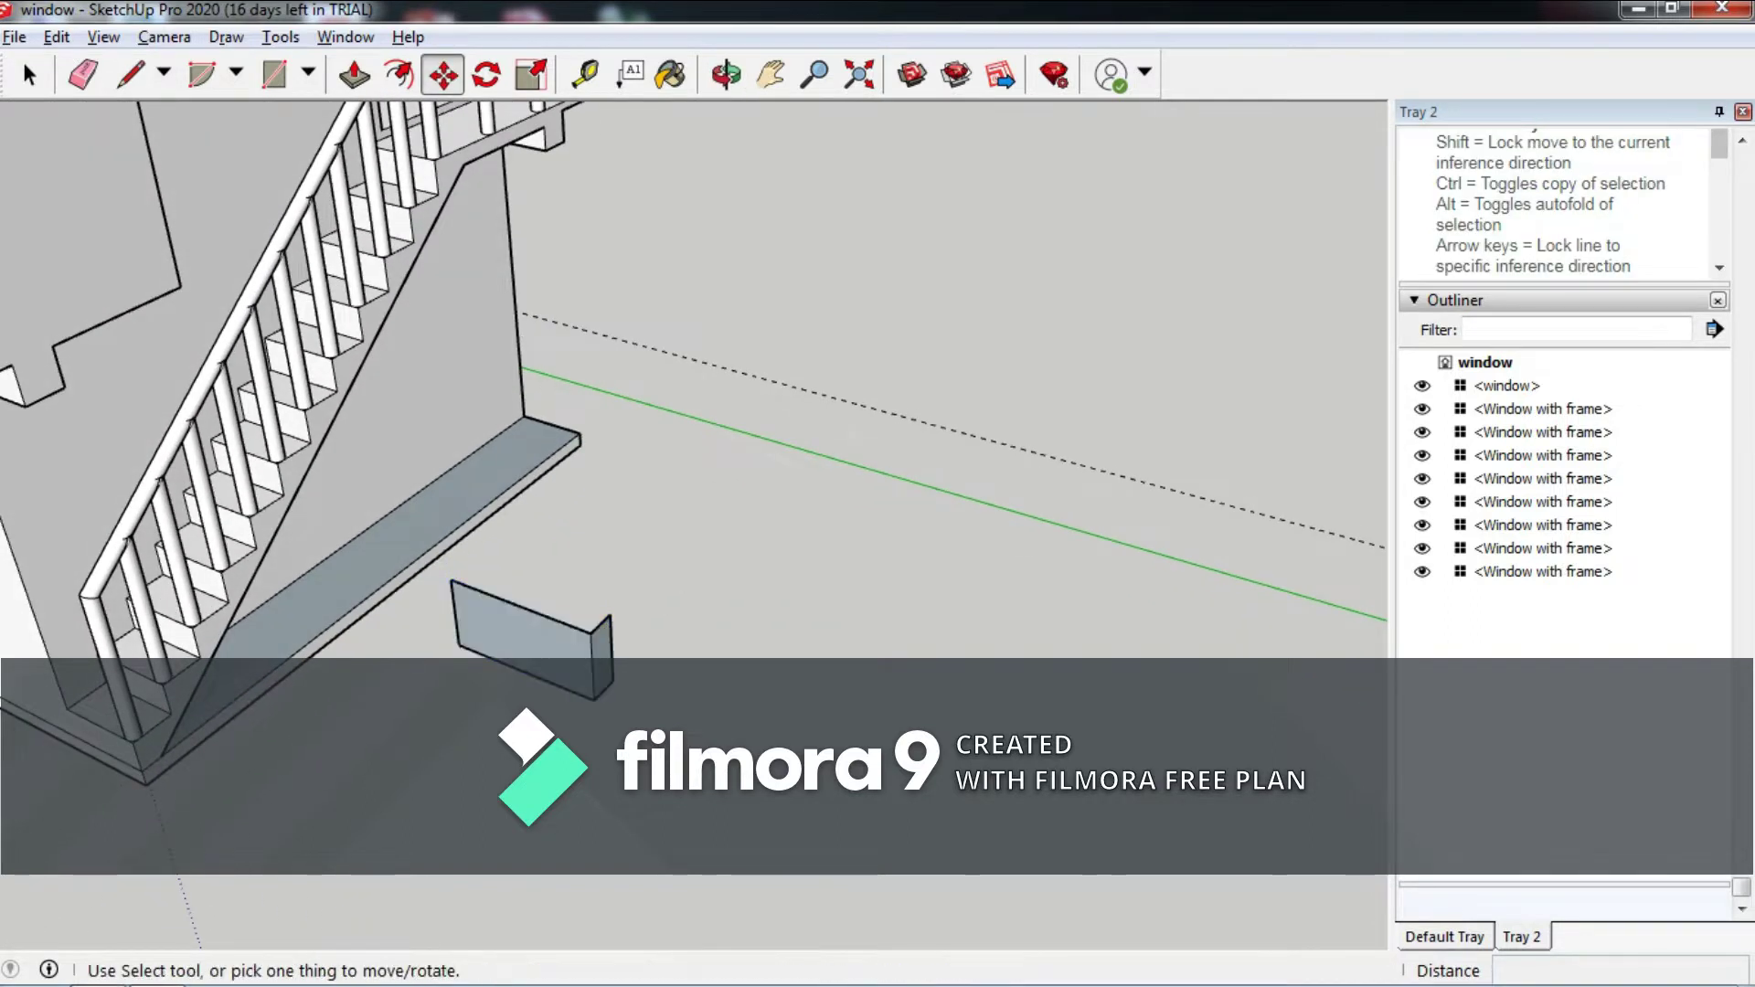
Offset the rectangle's outline inward to form the frame border around a pane.
{"action": "key", "text": "e"}
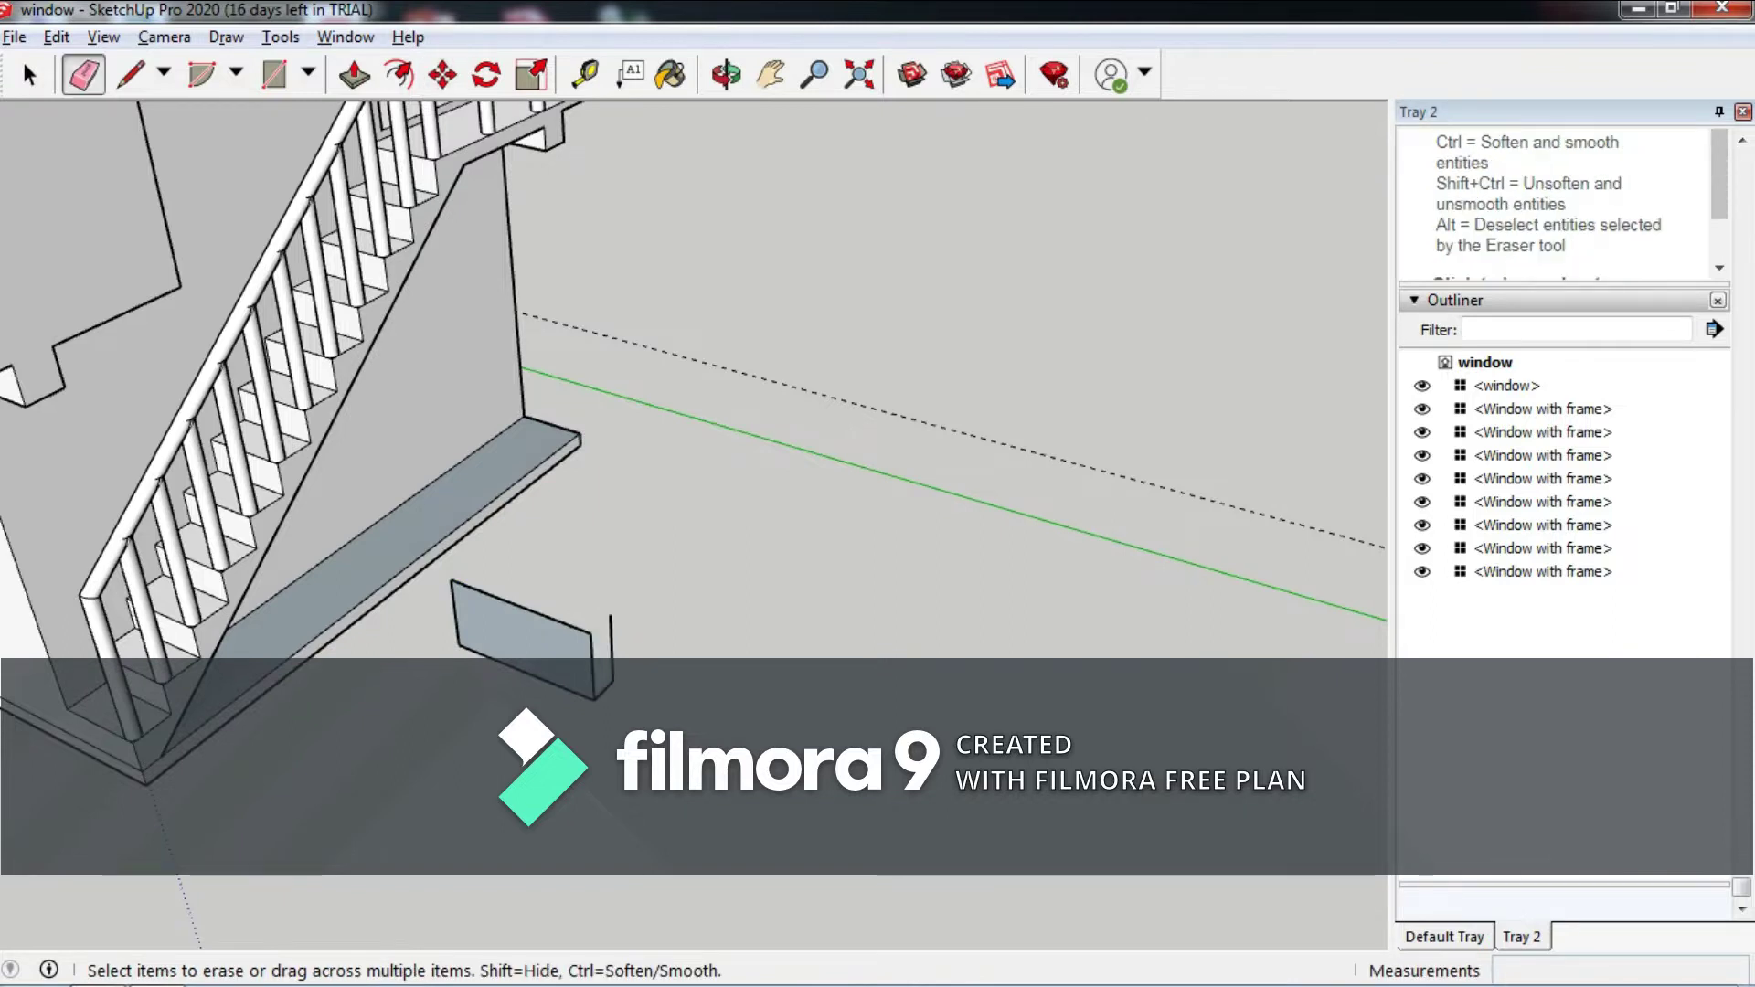
{"action": "middle_click_drag", "start_coordinate": [521, 630], "coordinate": [503, 631]}
{"action": "scroll", "coordinate": [521, 630], "scroll_direction": "up", "scroll_amount": 3}
{"action": "scroll", "coordinate": [521, 631], "scroll_direction": "up", "scroll_amount": 2}
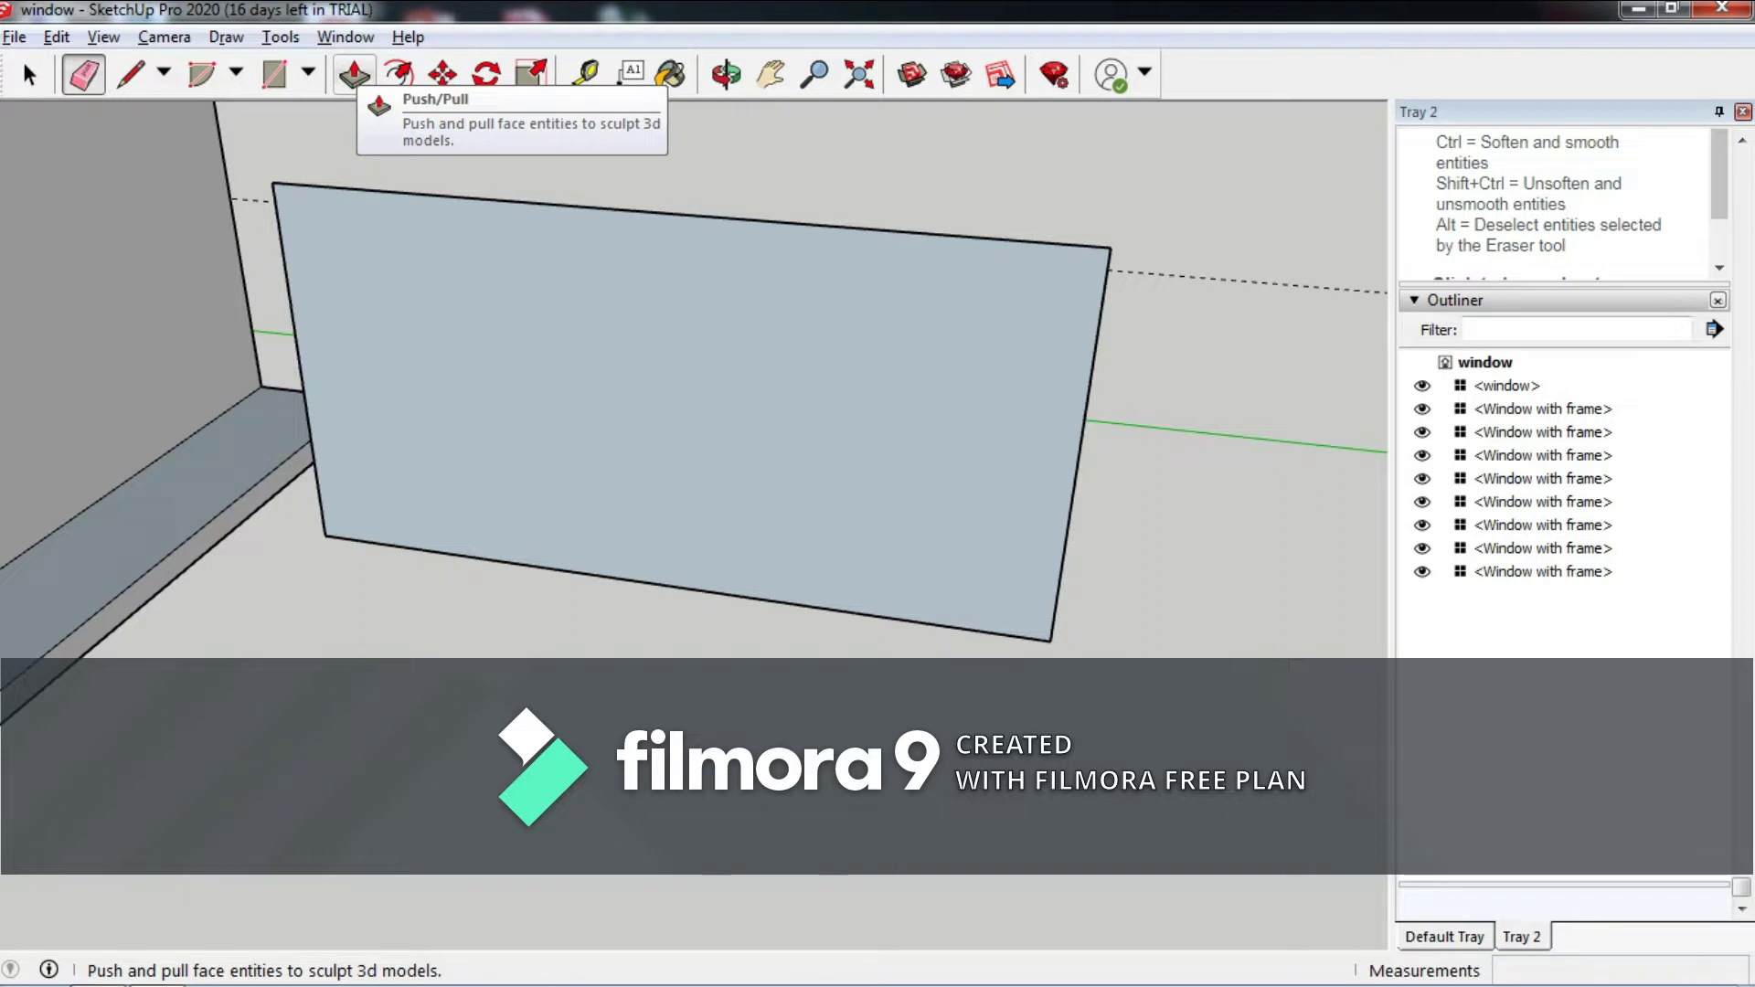
{"action": "left_click", "coordinate": [353, 73]}
{"action": "middle_click_drag", "start_coordinate": [694, 411], "coordinate": [640, 411]}
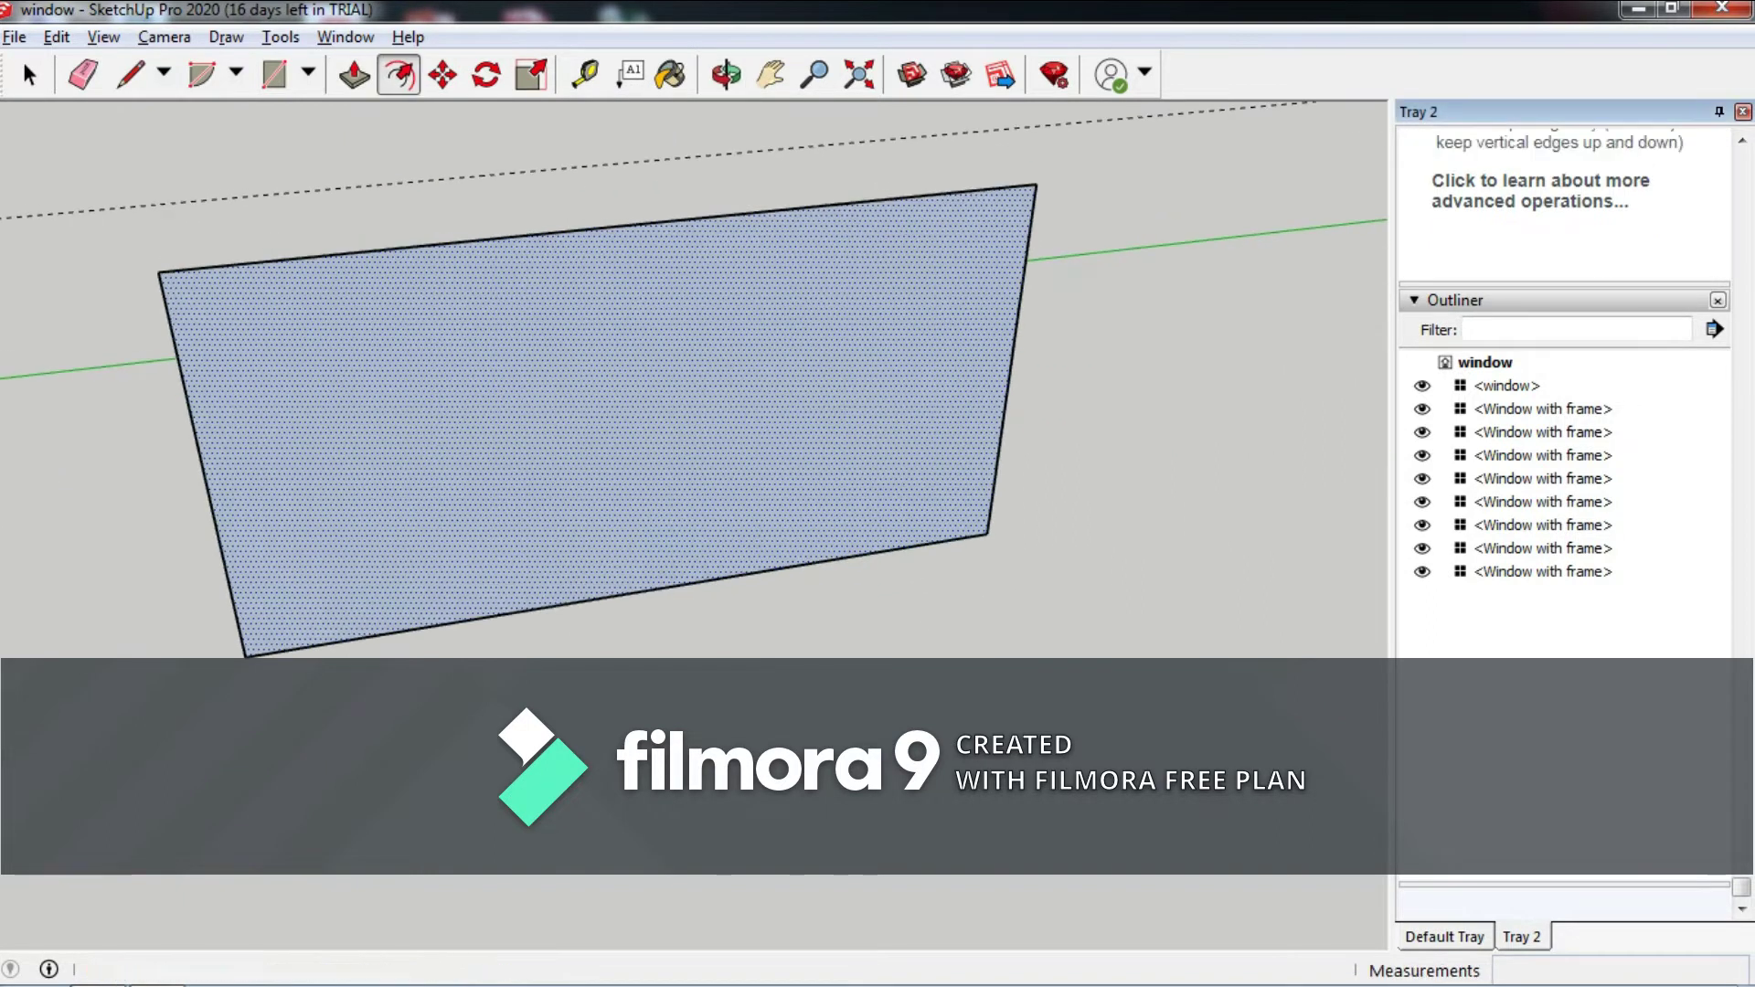
{"action": "left_click", "coordinate": [543, 233]}
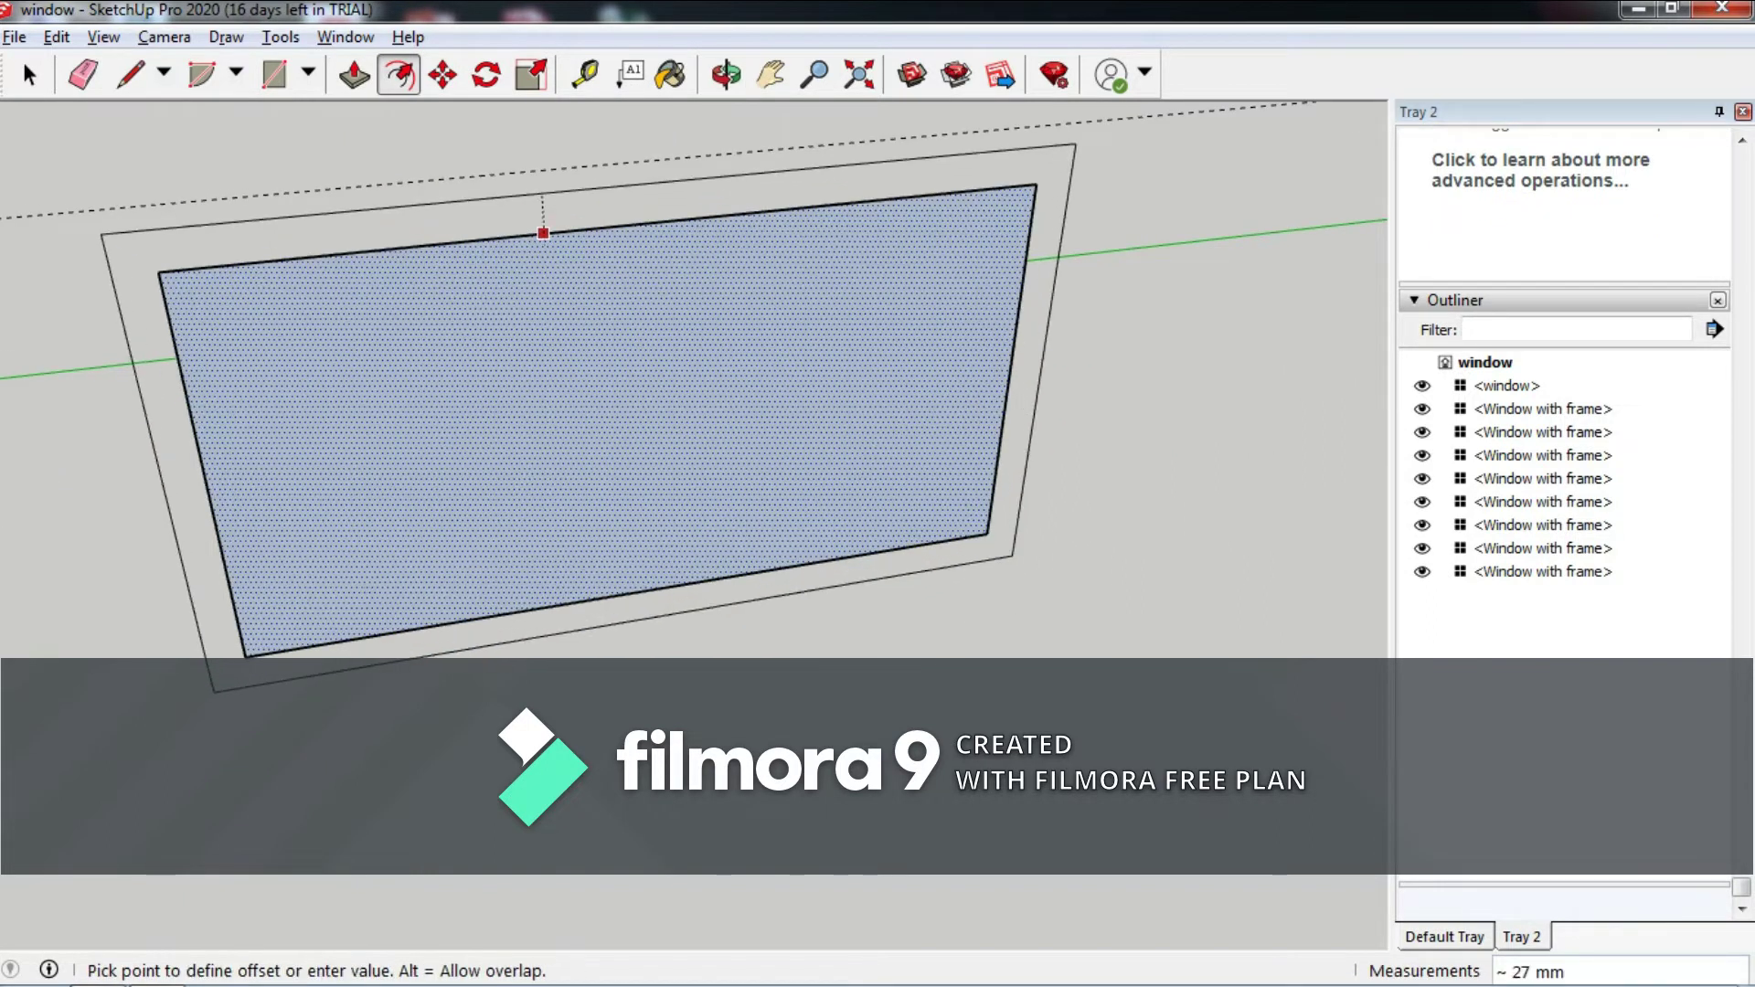
{"action": "type", "text": "0"}
{"action": "key", "text": "Return"}
{"action": "mouse_move", "coordinate": [1089, 224]}
{"action": "middle_mouse_down"}
{"action": "mouse_move", "coordinate": [885, 224]}
{"action": "mouse_move", "coordinate": [659, 523]}
{"action": "middle_mouse_up"}
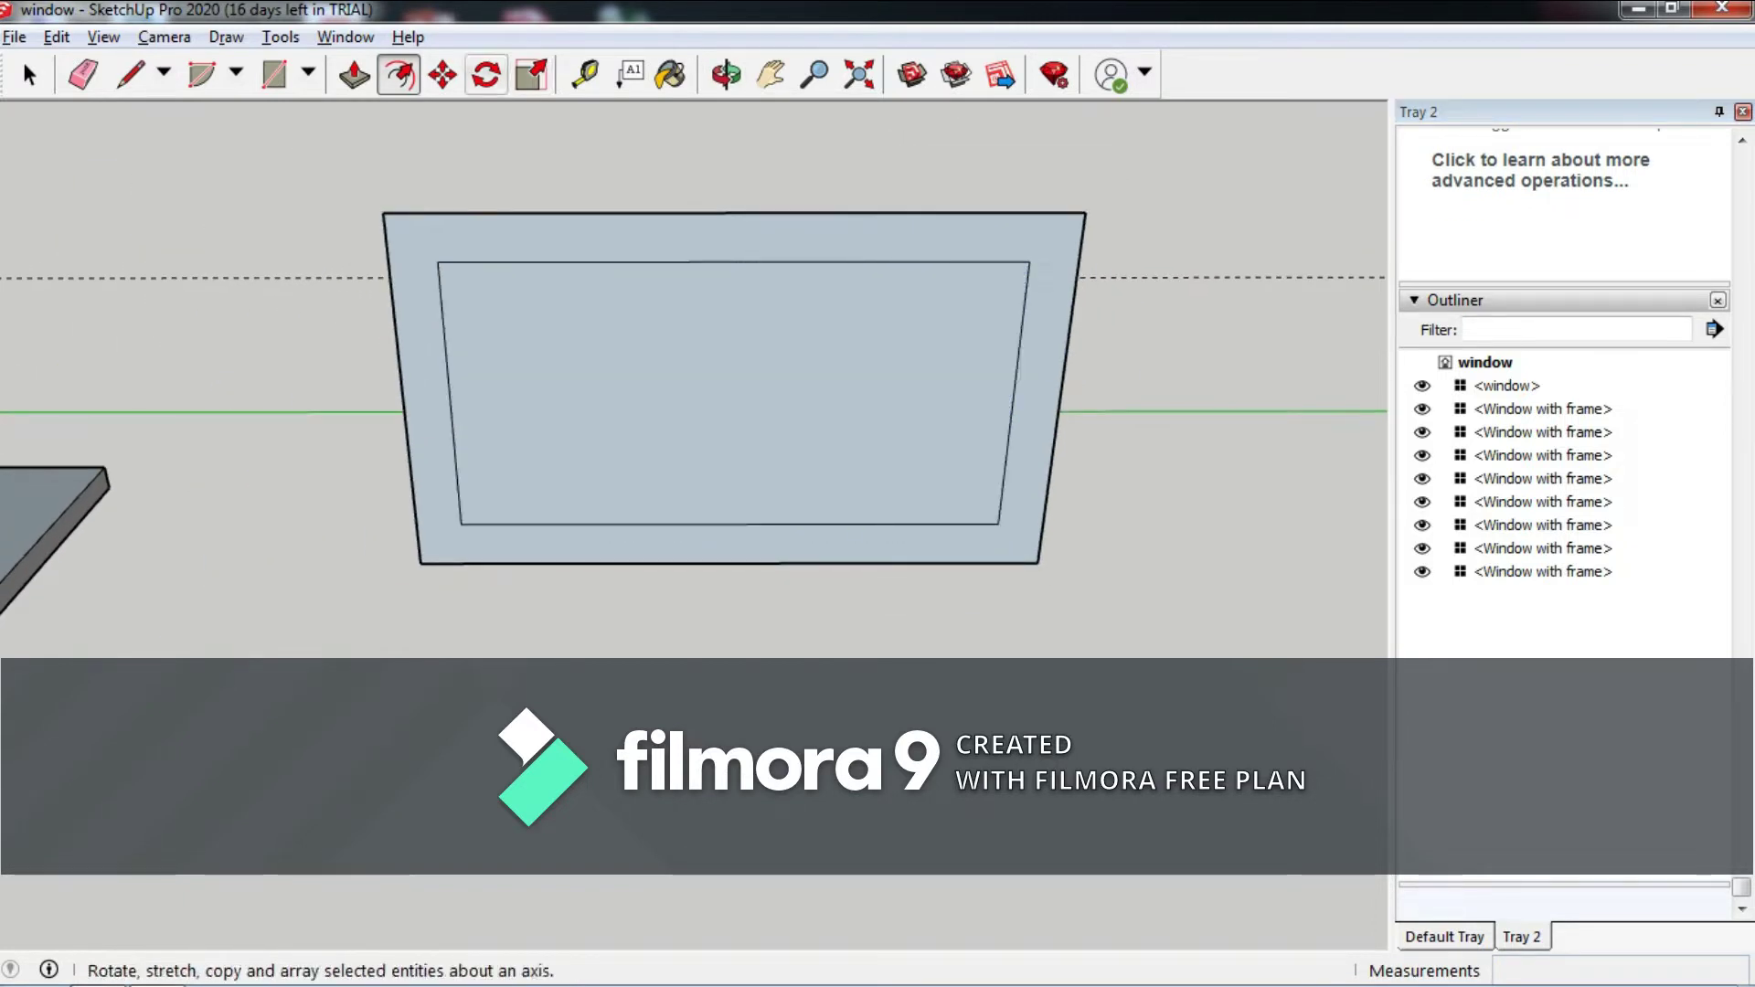
{"action": "middle_click_drag", "start_coordinate": [583, 212], "coordinate": [475, 397]}
{"action": "left_click", "coordinate": [476, 397]}
{"action": "key", "text": "Escape"}
Push/pull the frame border out to a depth of 150 mm.
{"action": "key", "text": "p"}
{"action": "left_click", "coordinate": [566, 382]}
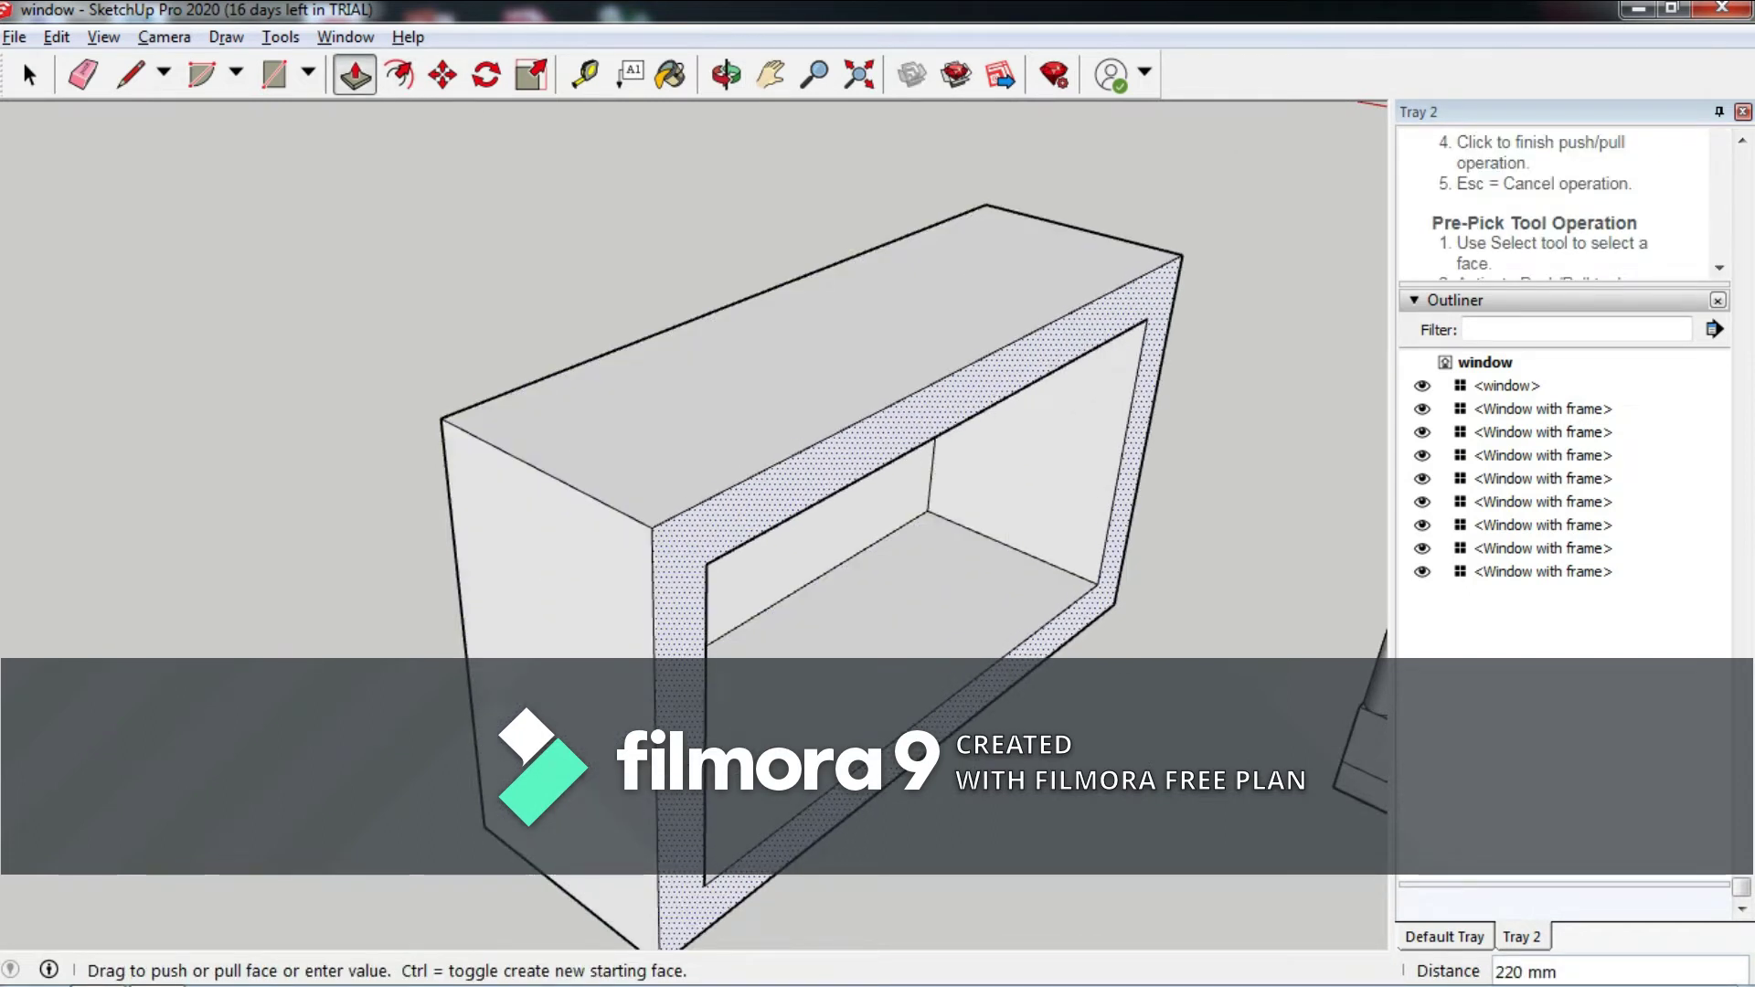
{"action": "type", "text": "150"}
{"action": "key", "text": "Return"}
{"action": "middle_click_drag", "start_coordinate": [695, 457], "coordinate": [603, 430]}
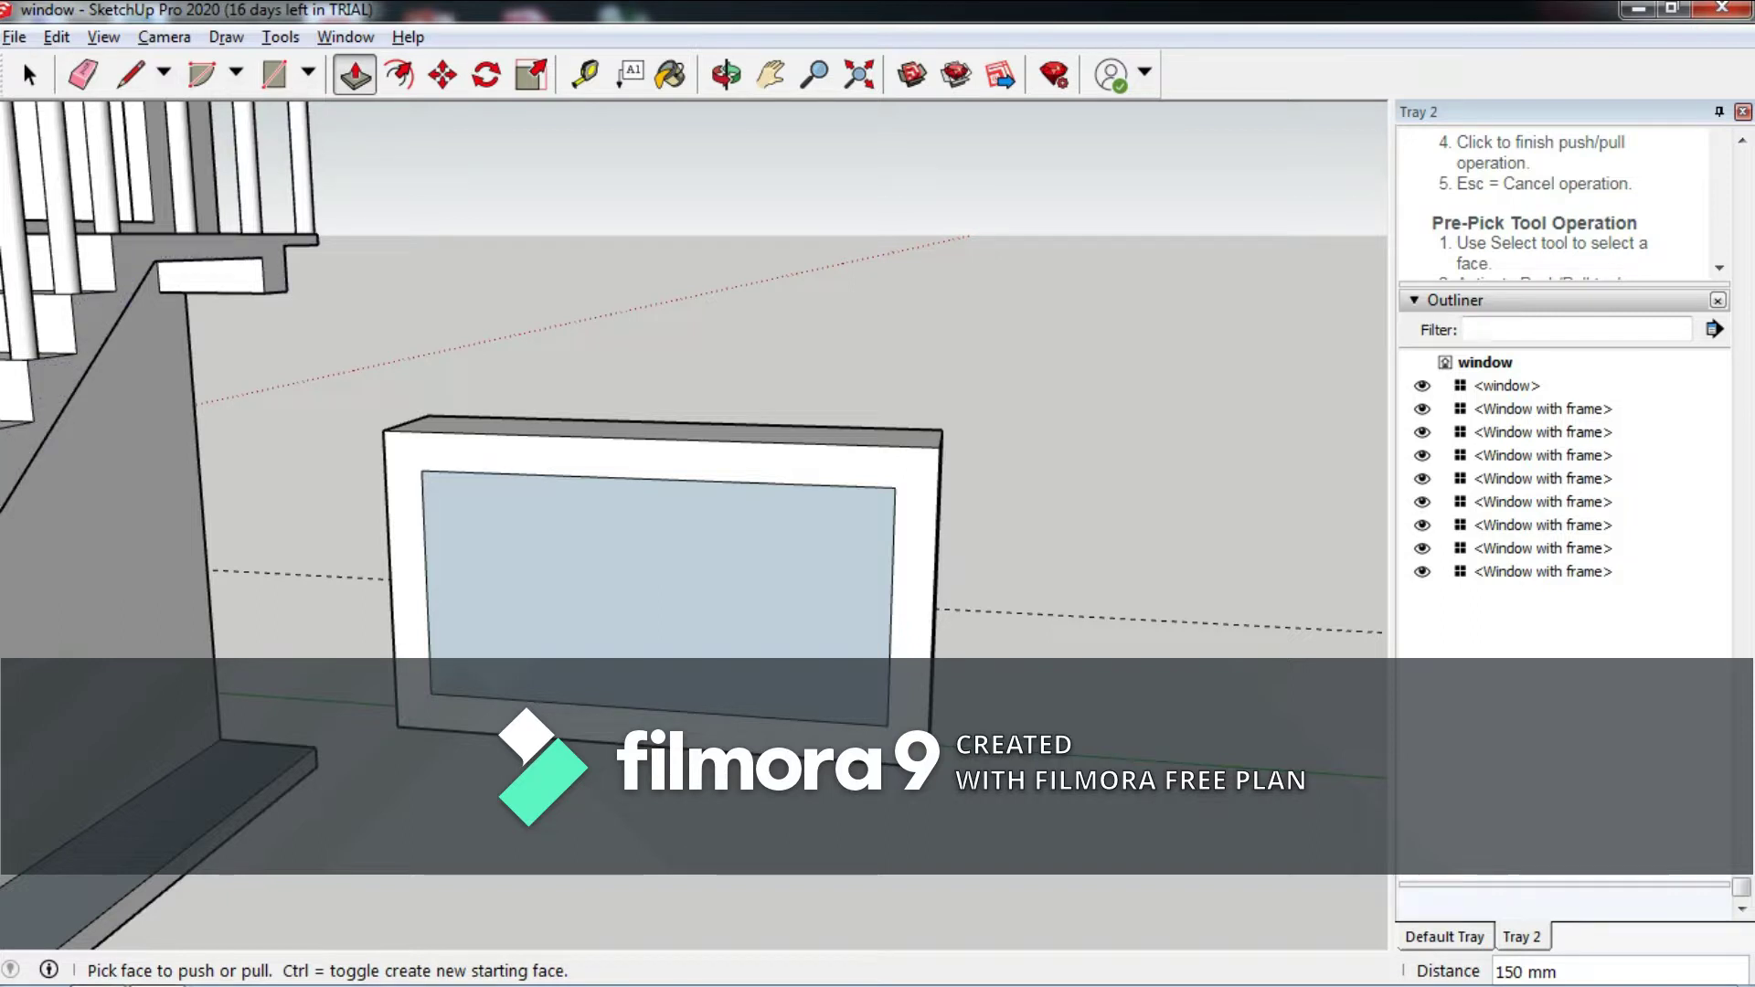
Copy the inner glass pane by its corner to place a duplicate beside the frame.
{"action": "left_click", "coordinate": [29, 75]}
{"action": "scroll", "coordinate": [543, 493], "scroll_direction": "up", "scroll_amount": 2}
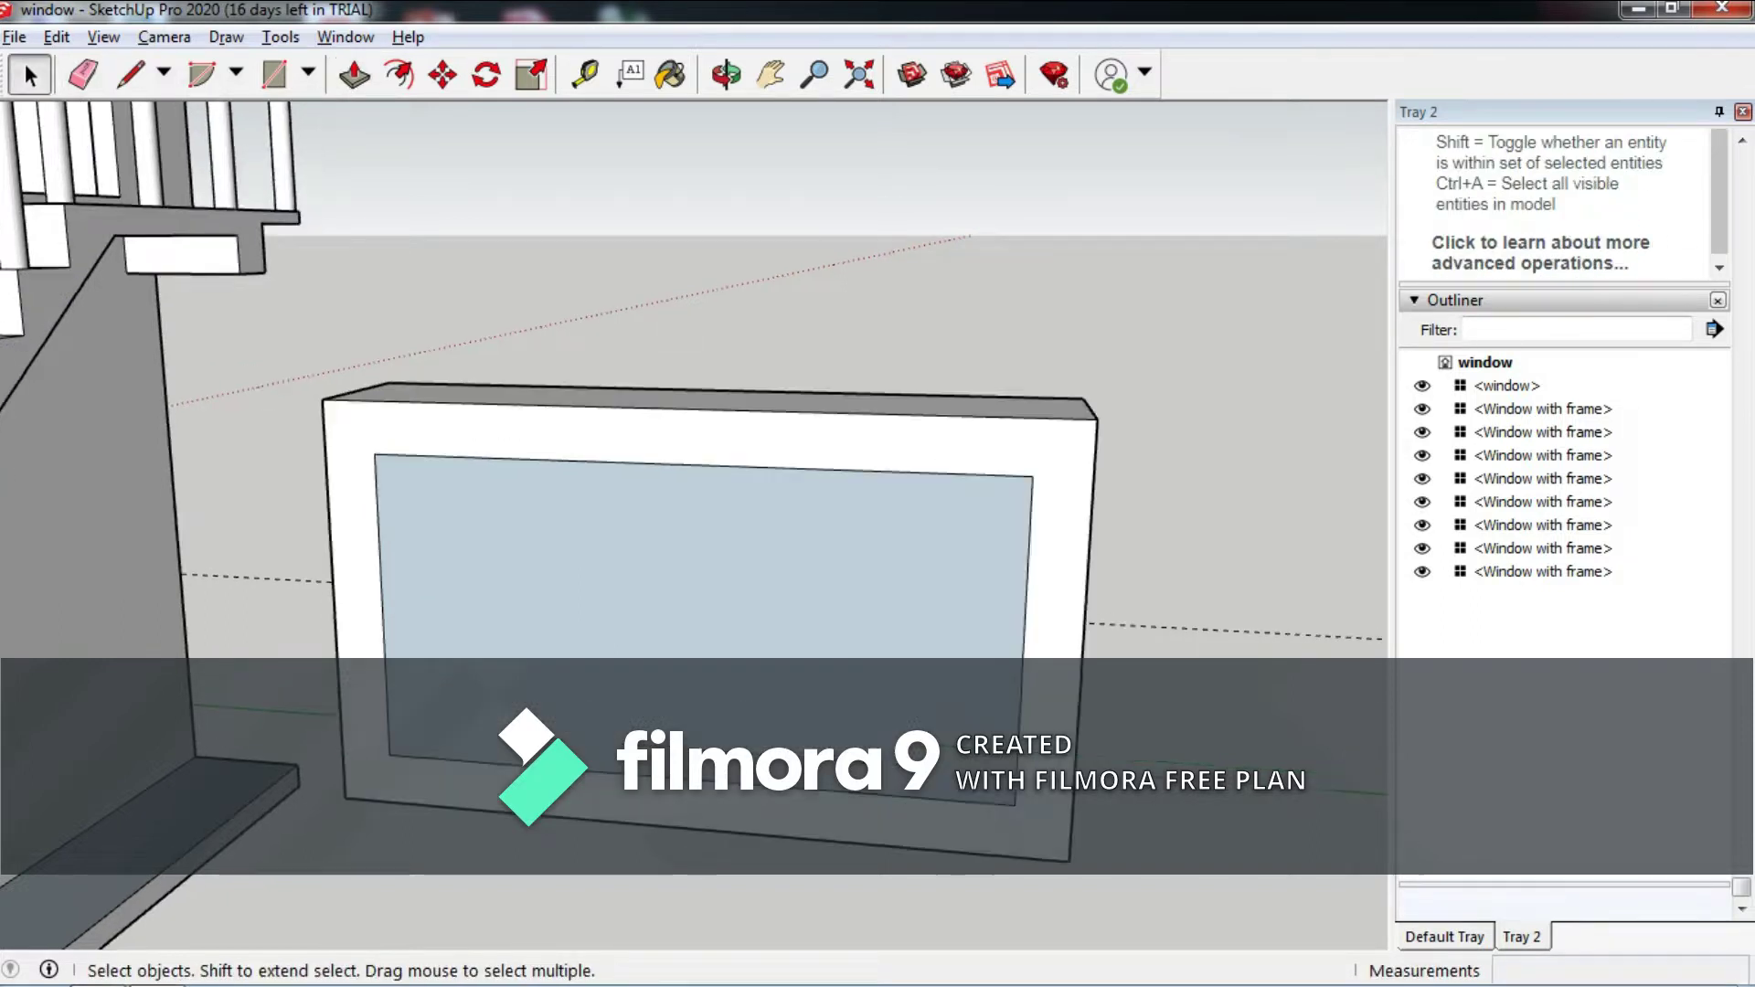
{"action": "scroll", "coordinate": [531, 513], "scroll_direction": "up", "scroll_amount": 1}
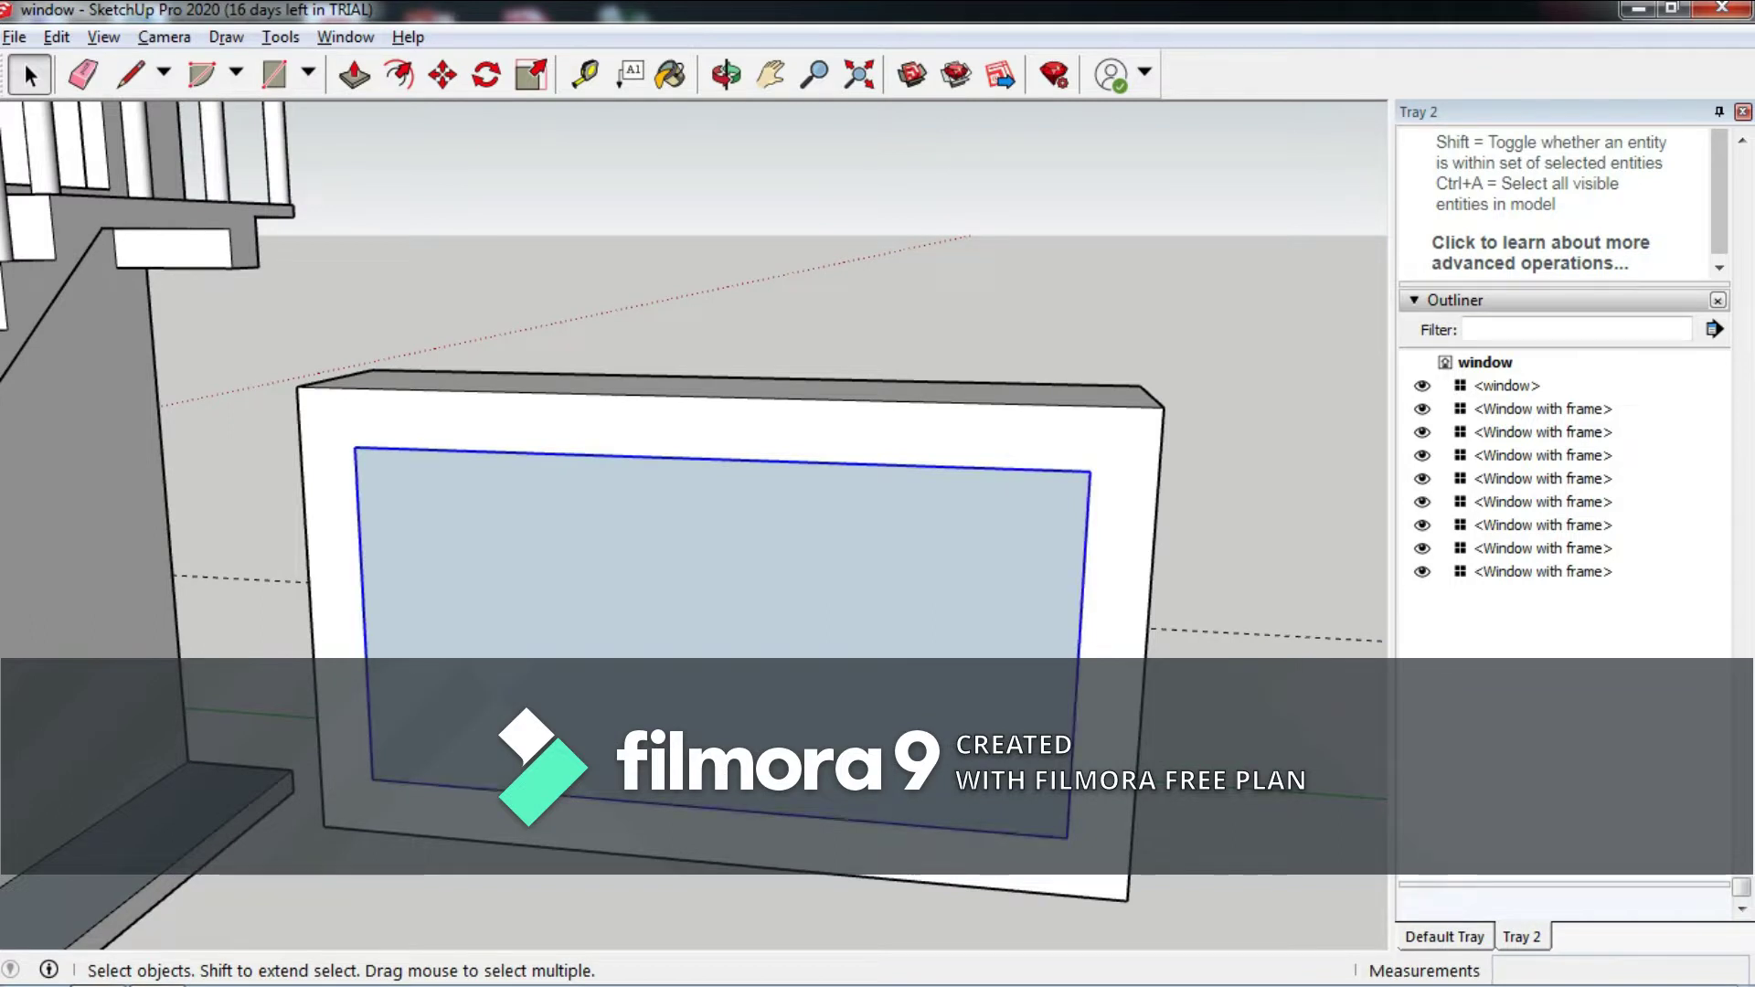
{"action": "key", "text": "m"}
{"action": "left_click", "coordinate": [1066, 838]}
{"action": "scroll", "coordinate": [942, 758], "scroll_direction": "down", "scroll_amount": 3}
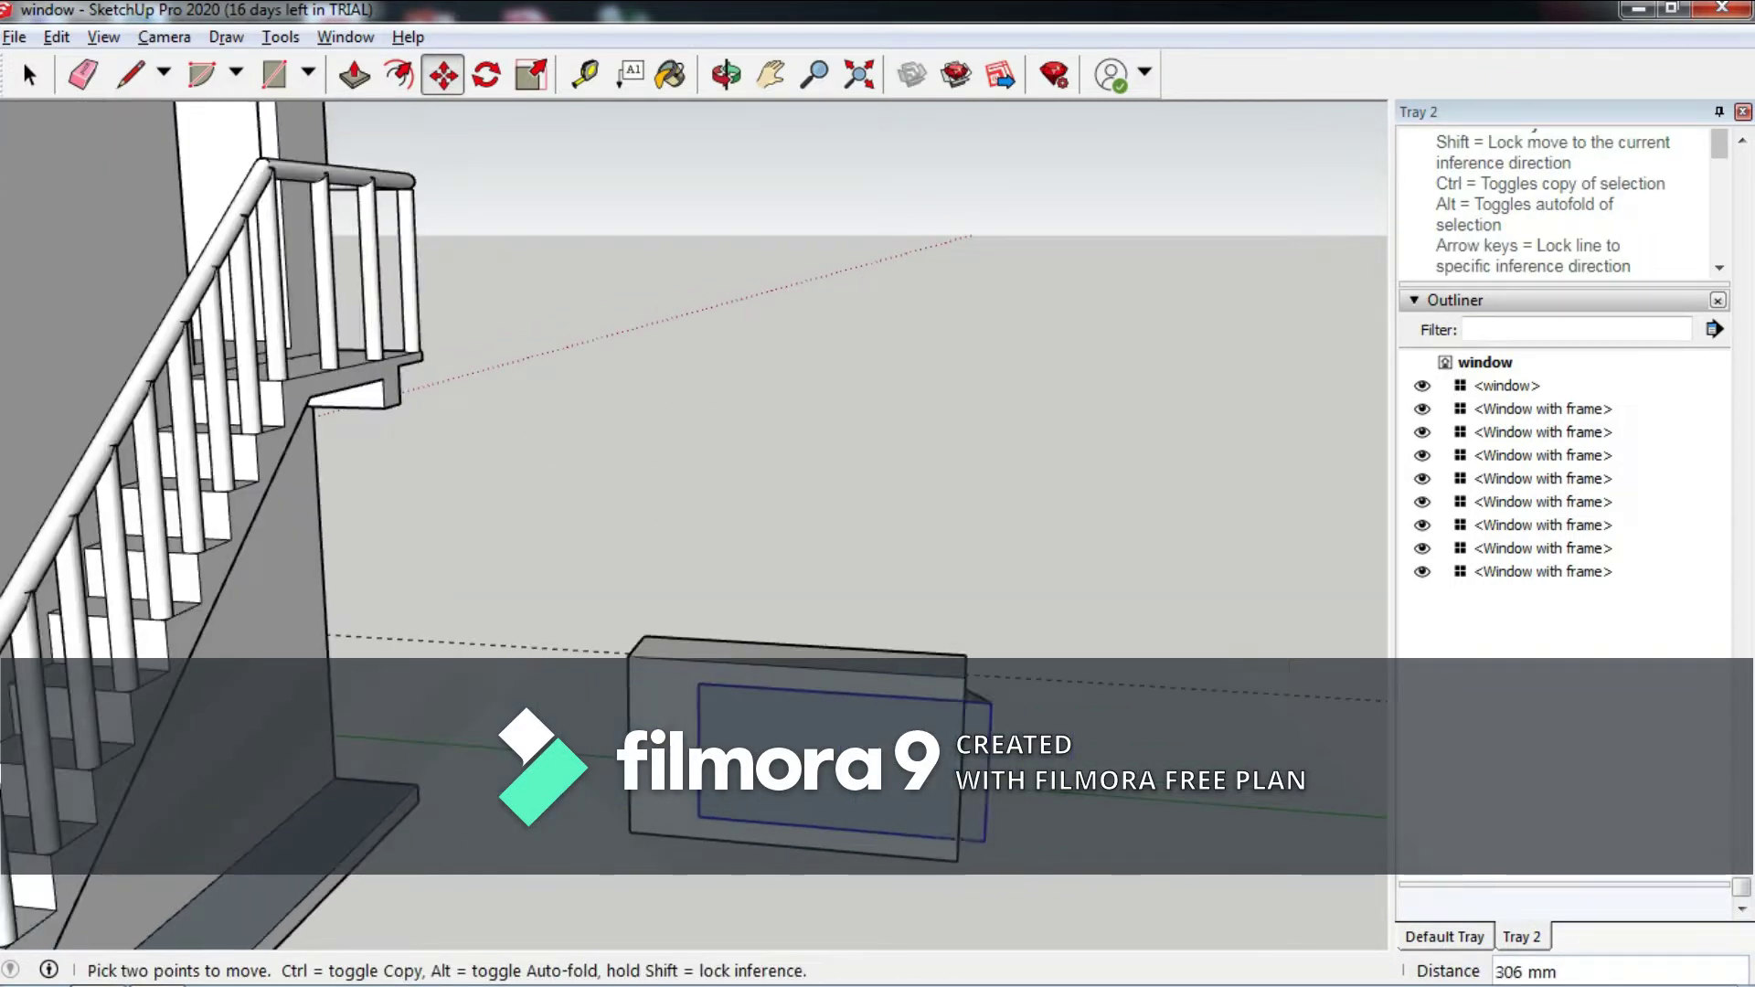
{"action": "key", "text": "ctrl"}
{"action": "scroll", "coordinate": [914, 777], "scroll_direction": "down", "scroll_amount": 3}
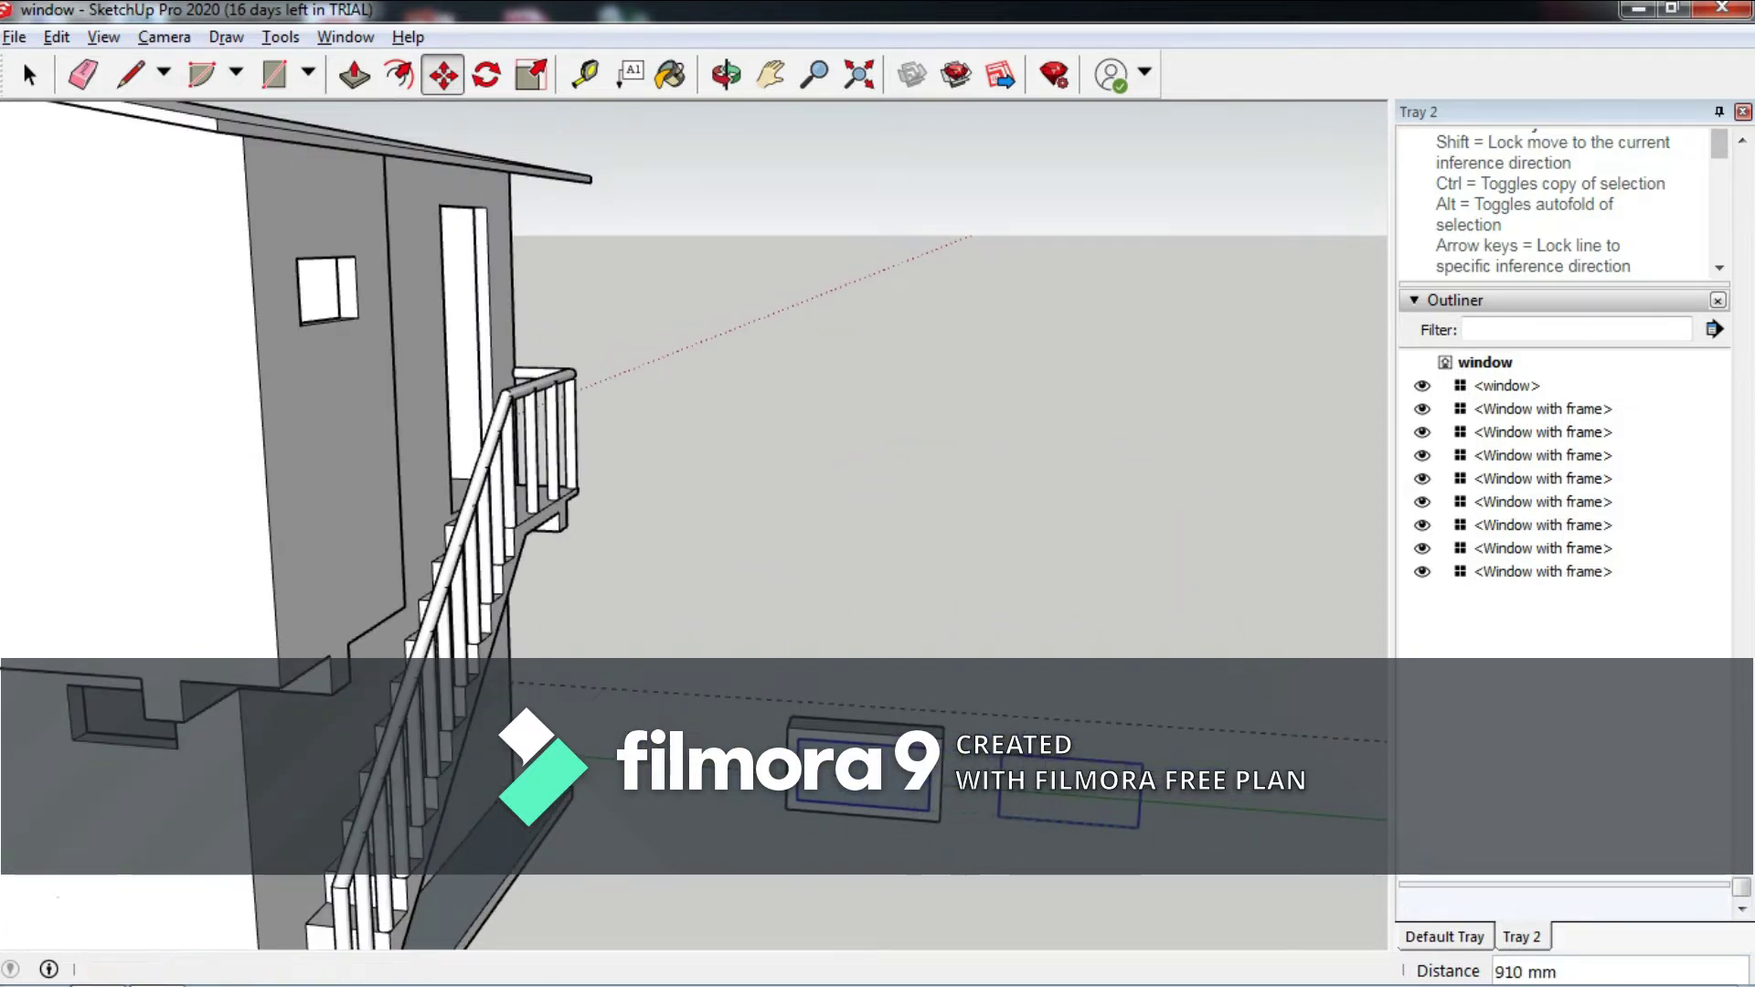
{"action": "scroll", "coordinate": [914, 777], "scroll_direction": "up", "scroll_amount": 3}
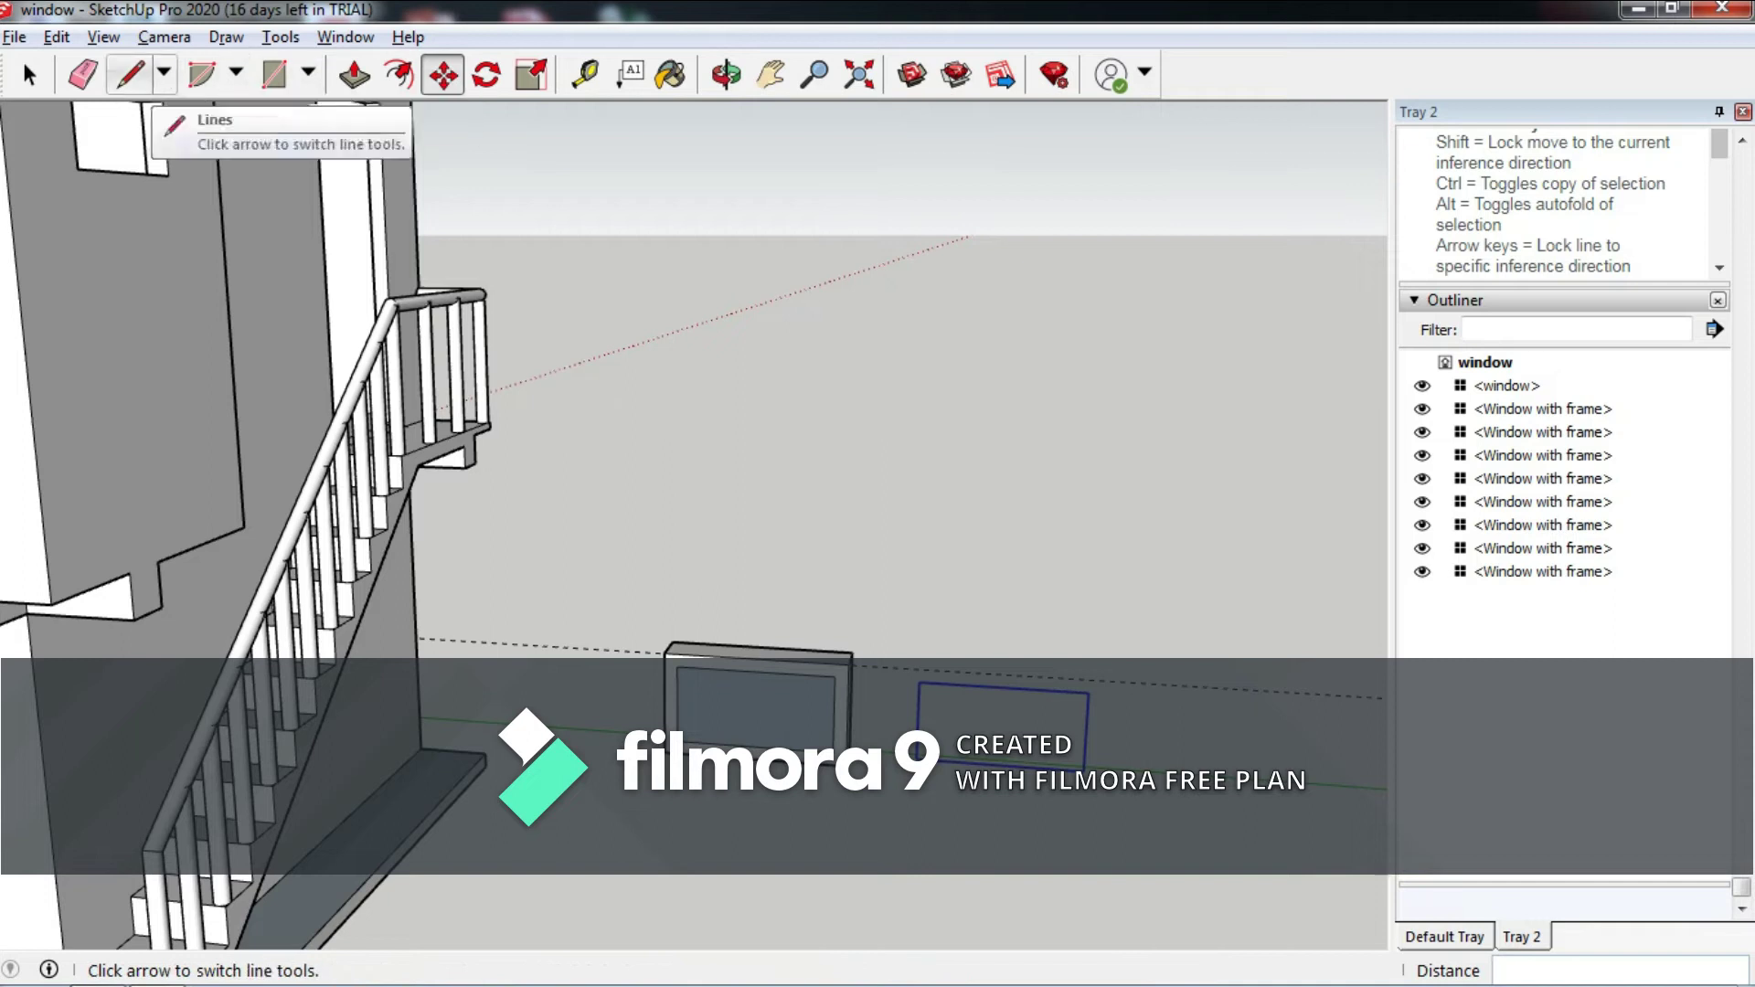
Draw a vertical line dividing the copied pane into two halves.
{"action": "left_click", "coordinate": [131, 73]}
{"action": "scroll", "coordinate": [1005, 813], "scroll_direction": "up", "scroll_amount": 2}
{"action": "scroll", "coordinate": [1005, 814], "scroll_direction": "up", "scroll_amount": 5}
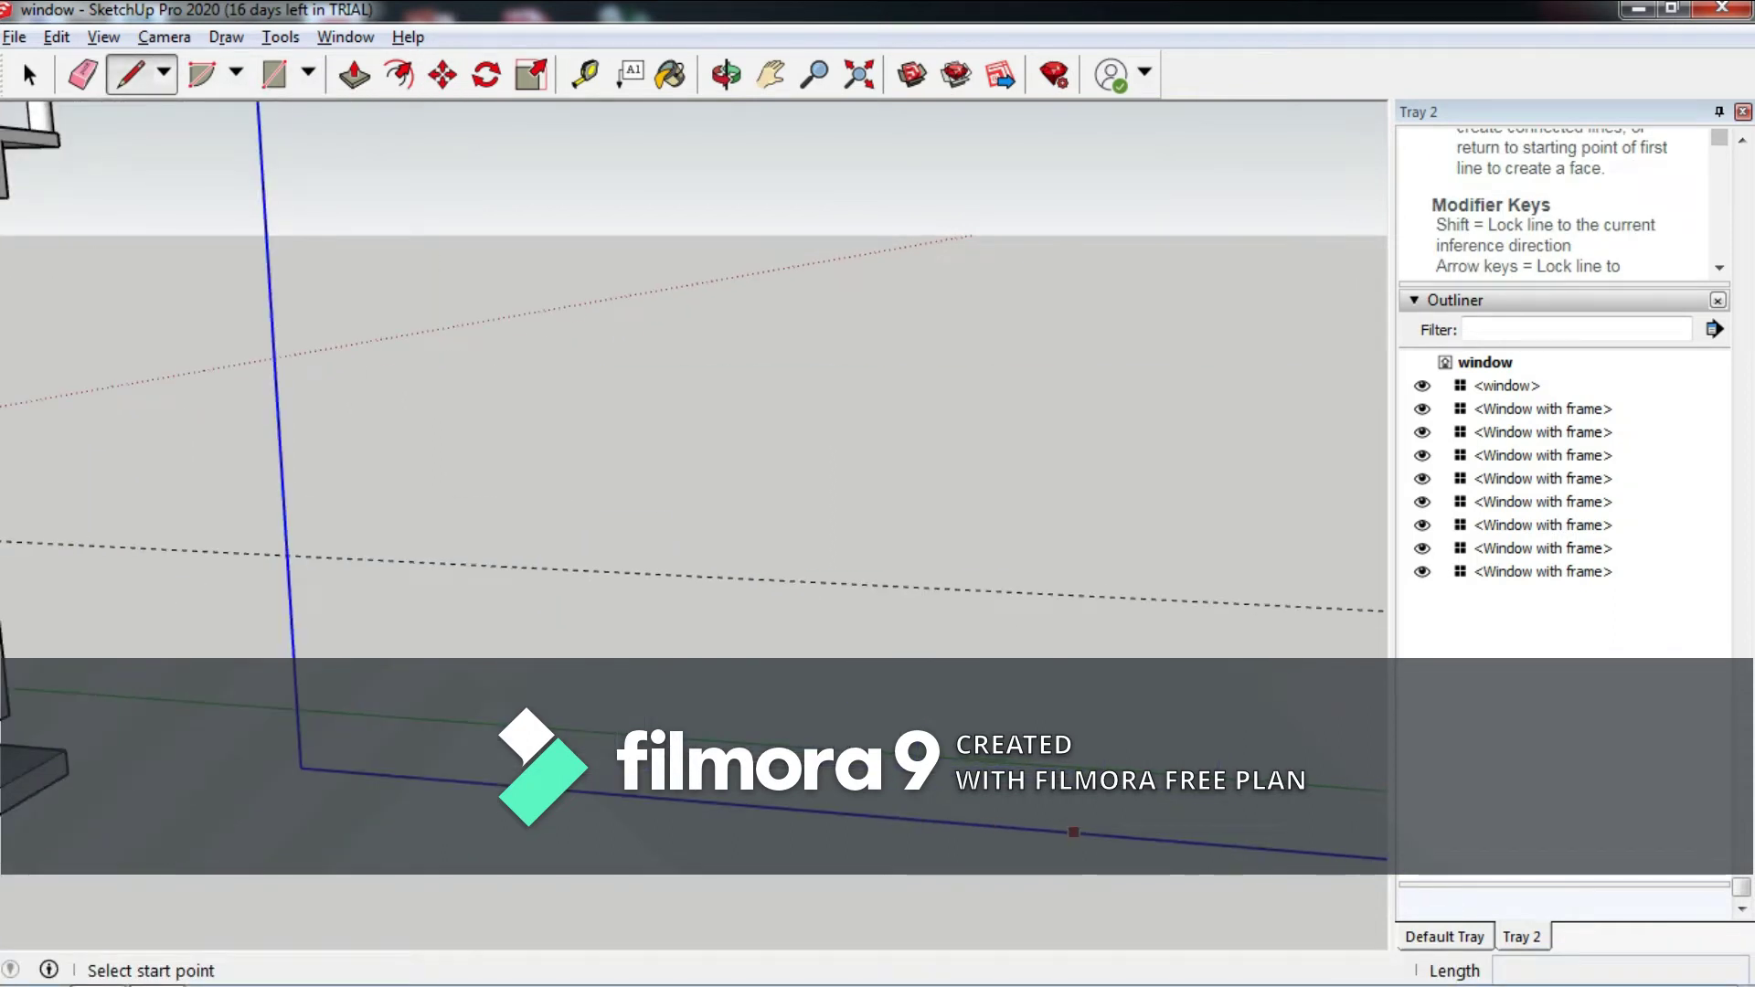
{"action": "scroll", "coordinate": [1130, 837], "scroll_direction": "down", "scroll_amount": 3}
{"action": "left_click", "coordinate": [859, 736]}
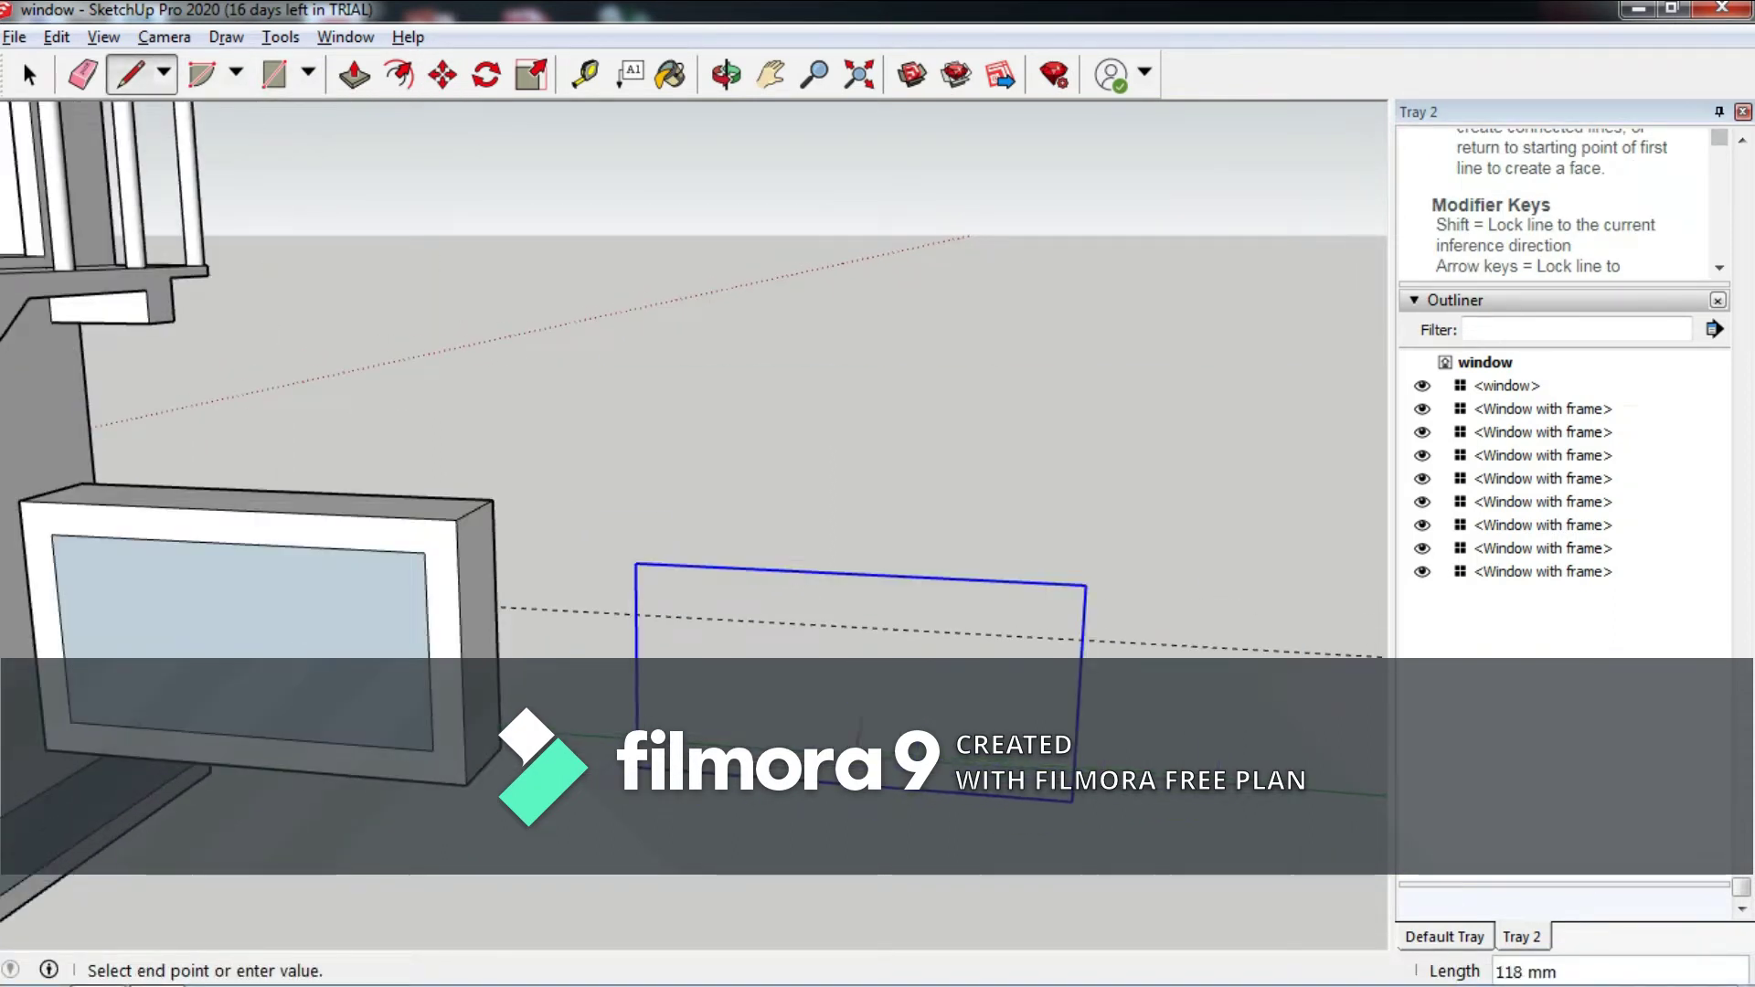
{"action": "left_click", "coordinate": [850, 788]}
{"action": "middle_click_drag", "start_coordinate": [850, 788], "coordinate": [1084, 713], "text": "shift"}
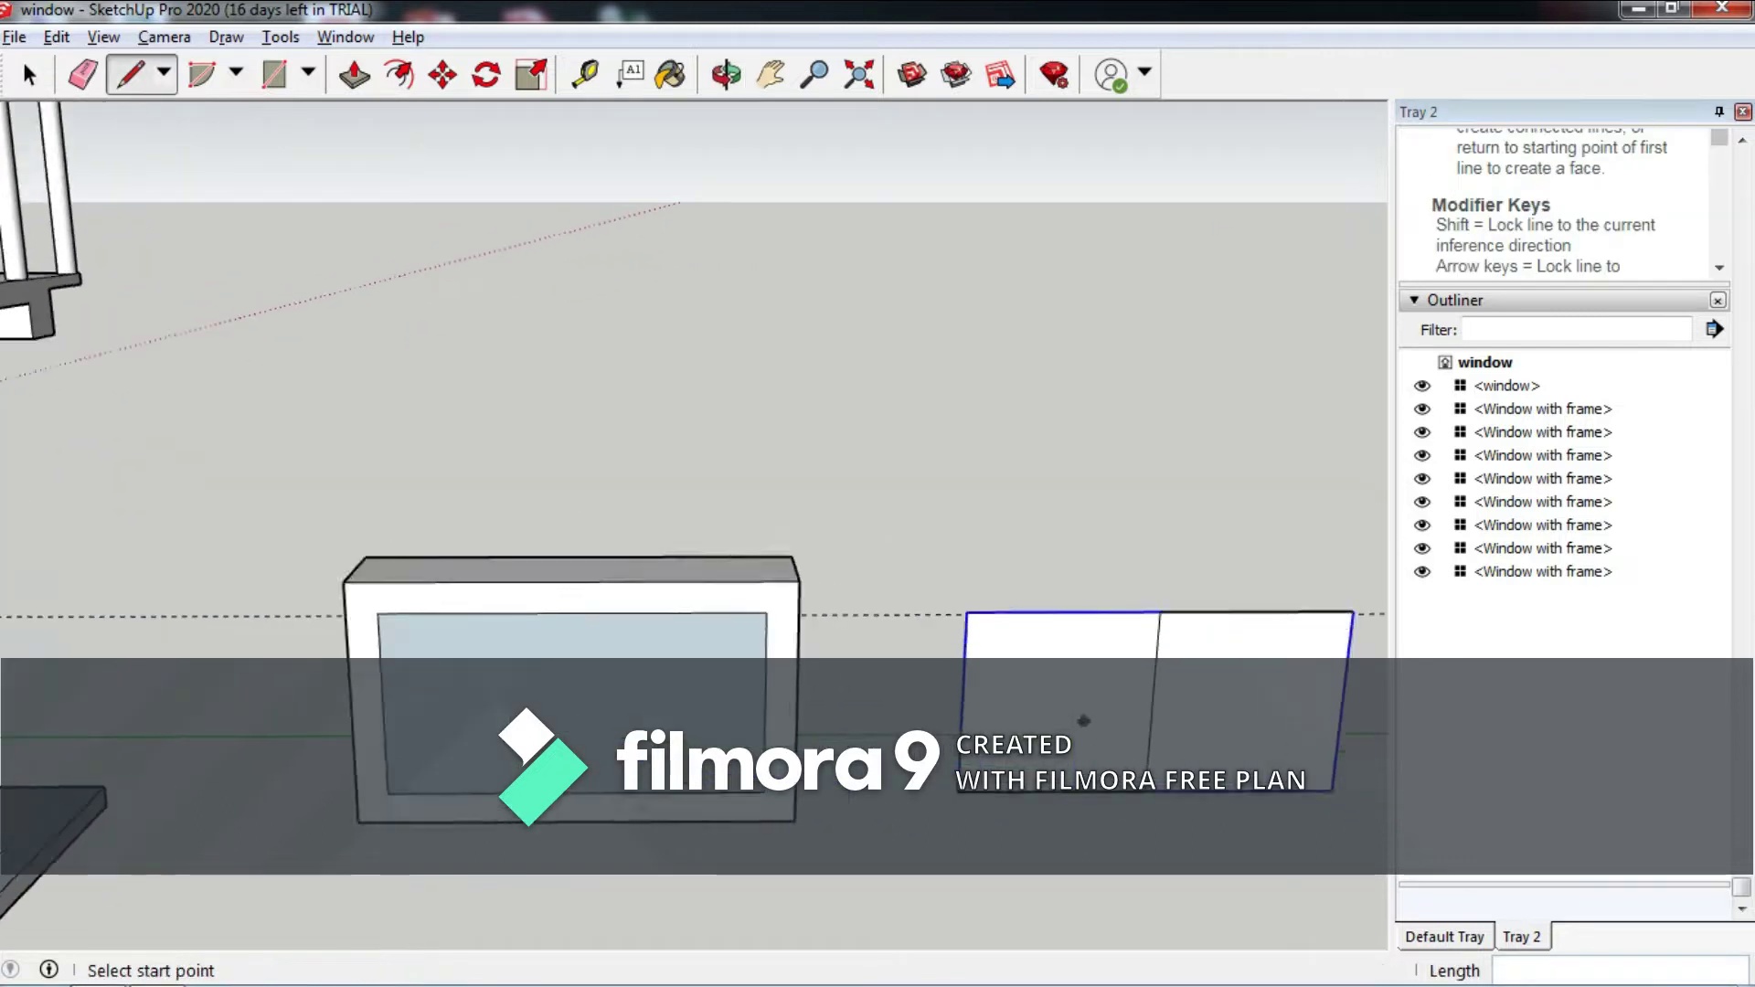
{"action": "scroll", "coordinate": [1084, 678], "scroll_direction": "up", "scroll_amount": 3}
{"action": "scroll", "coordinate": [1084, 677], "scroll_direction": "down", "scroll_amount": 1}
Inset a 40 mm sash border in the left half and erase the right half.
{"action": "left_click", "coordinate": [399, 75]}
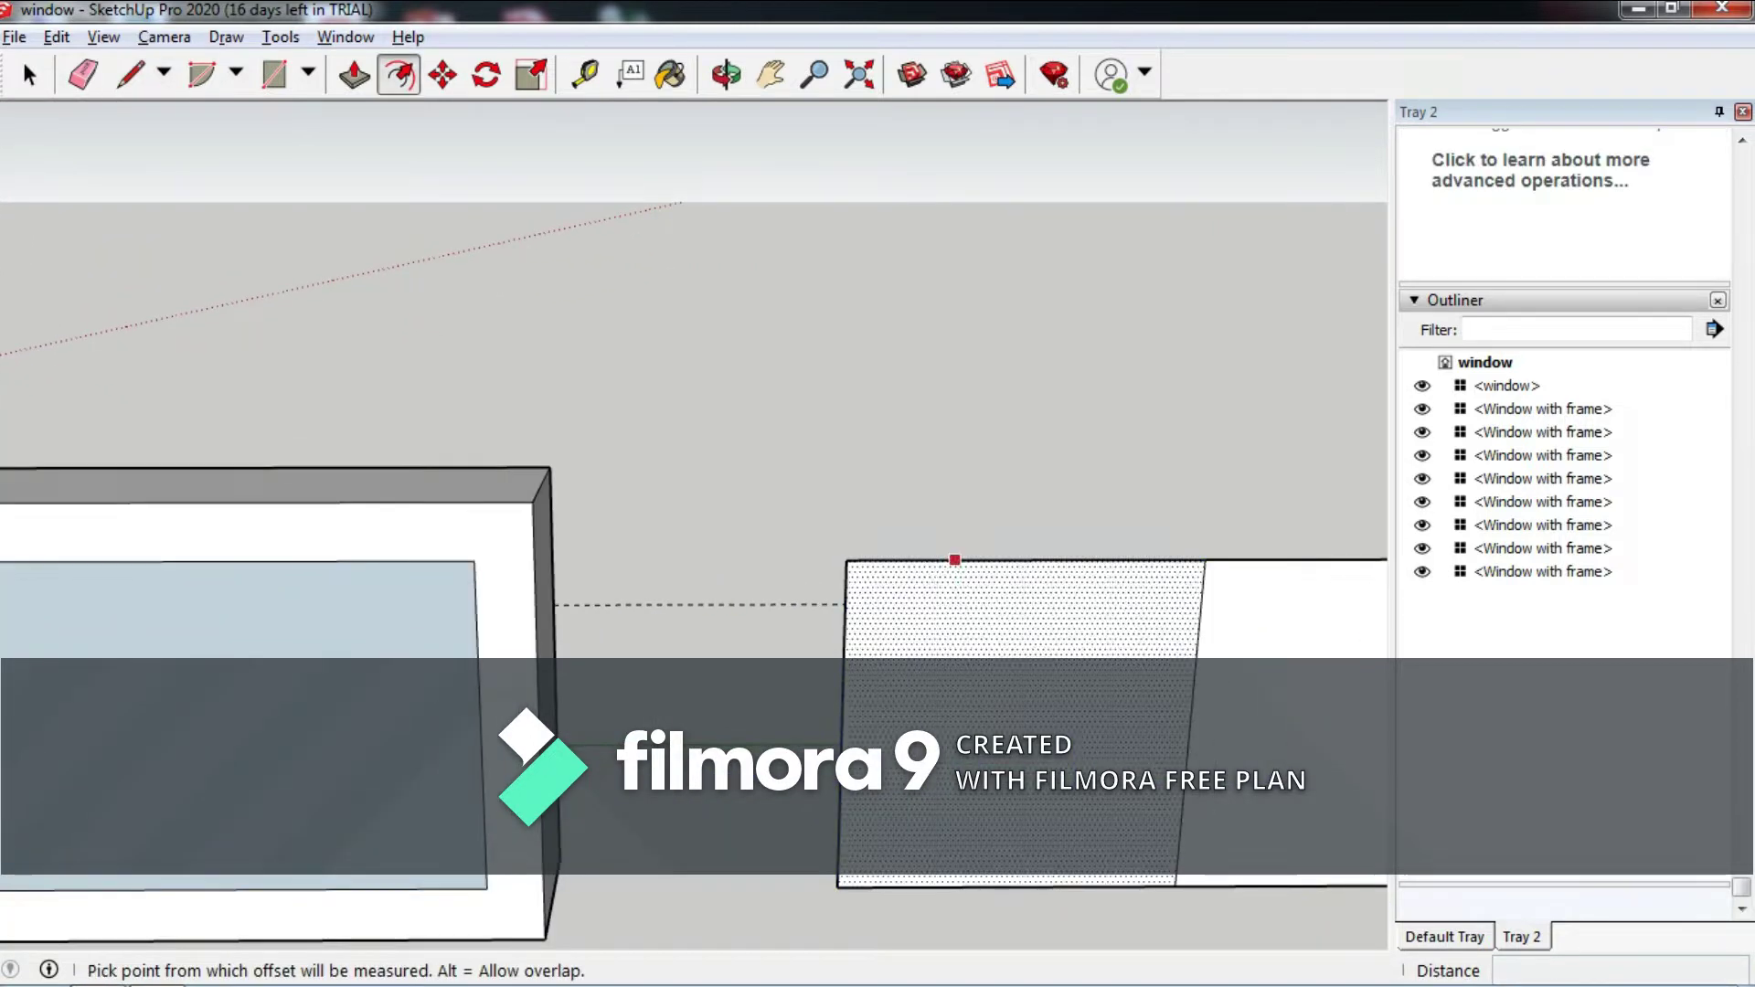
{"action": "left_click", "coordinate": [961, 559]}
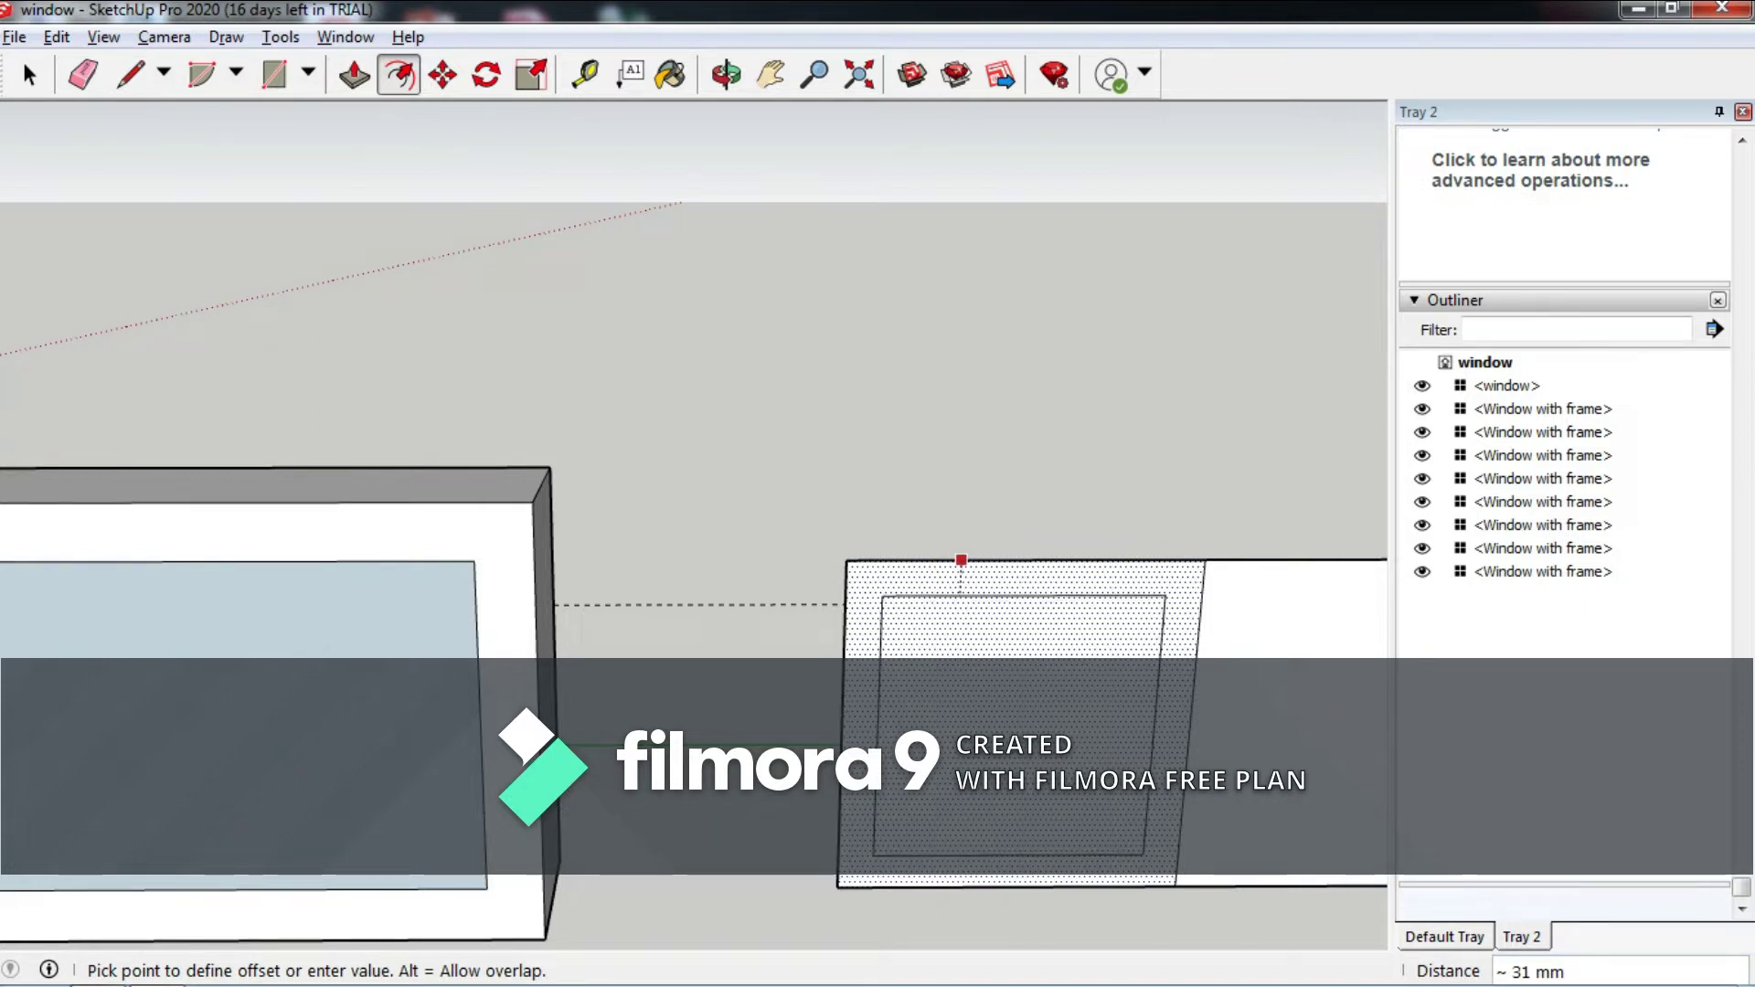
{"action": "left_click", "coordinate": [959, 594]}
{"action": "middle_click_drag", "start_coordinate": [959, 594], "coordinate": [905, 585]}
{"action": "scroll", "coordinate": [914, 599], "scroll_direction": "down", "scroll_amount": 5}
{"action": "scroll", "coordinate": [905, 600], "scroll_direction": "down", "scroll_amount": 2}
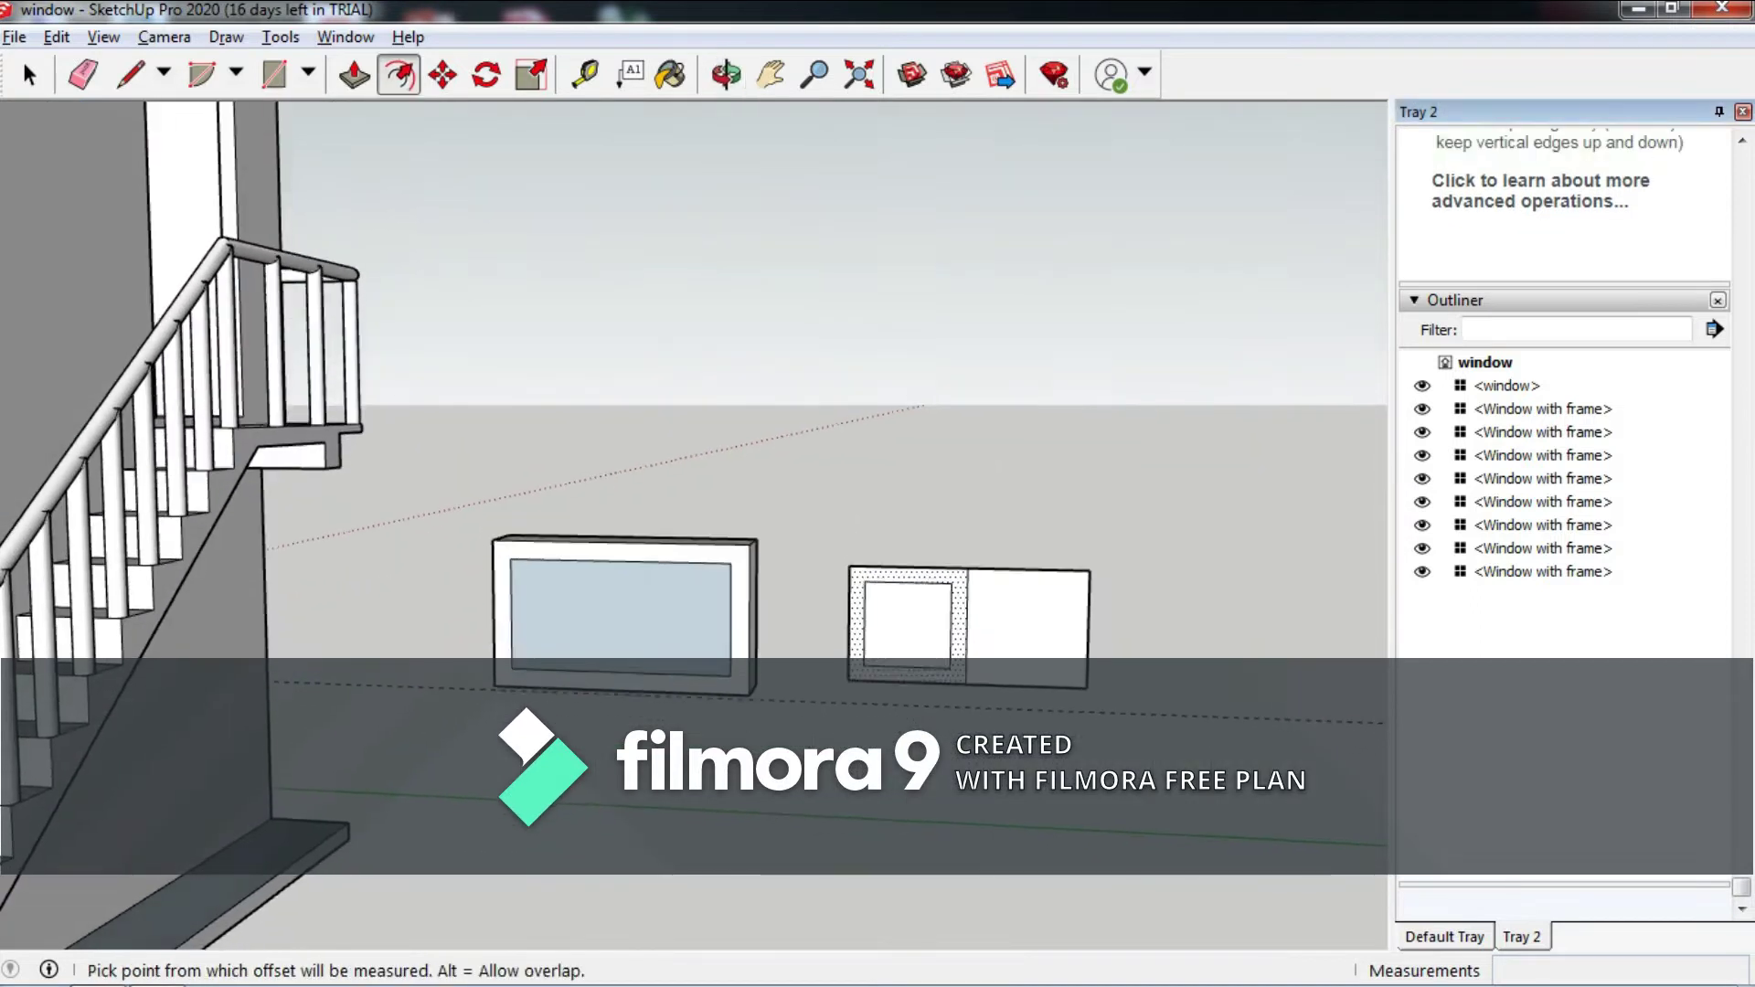
{"action": "scroll", "coordinate": [905, 594], "scroll_direction": "up", "scroll_amount": 2}
{"action": "scroll", "coordinate": [905, 594], "scroll_direction": "up", "scroll_amount": 2}
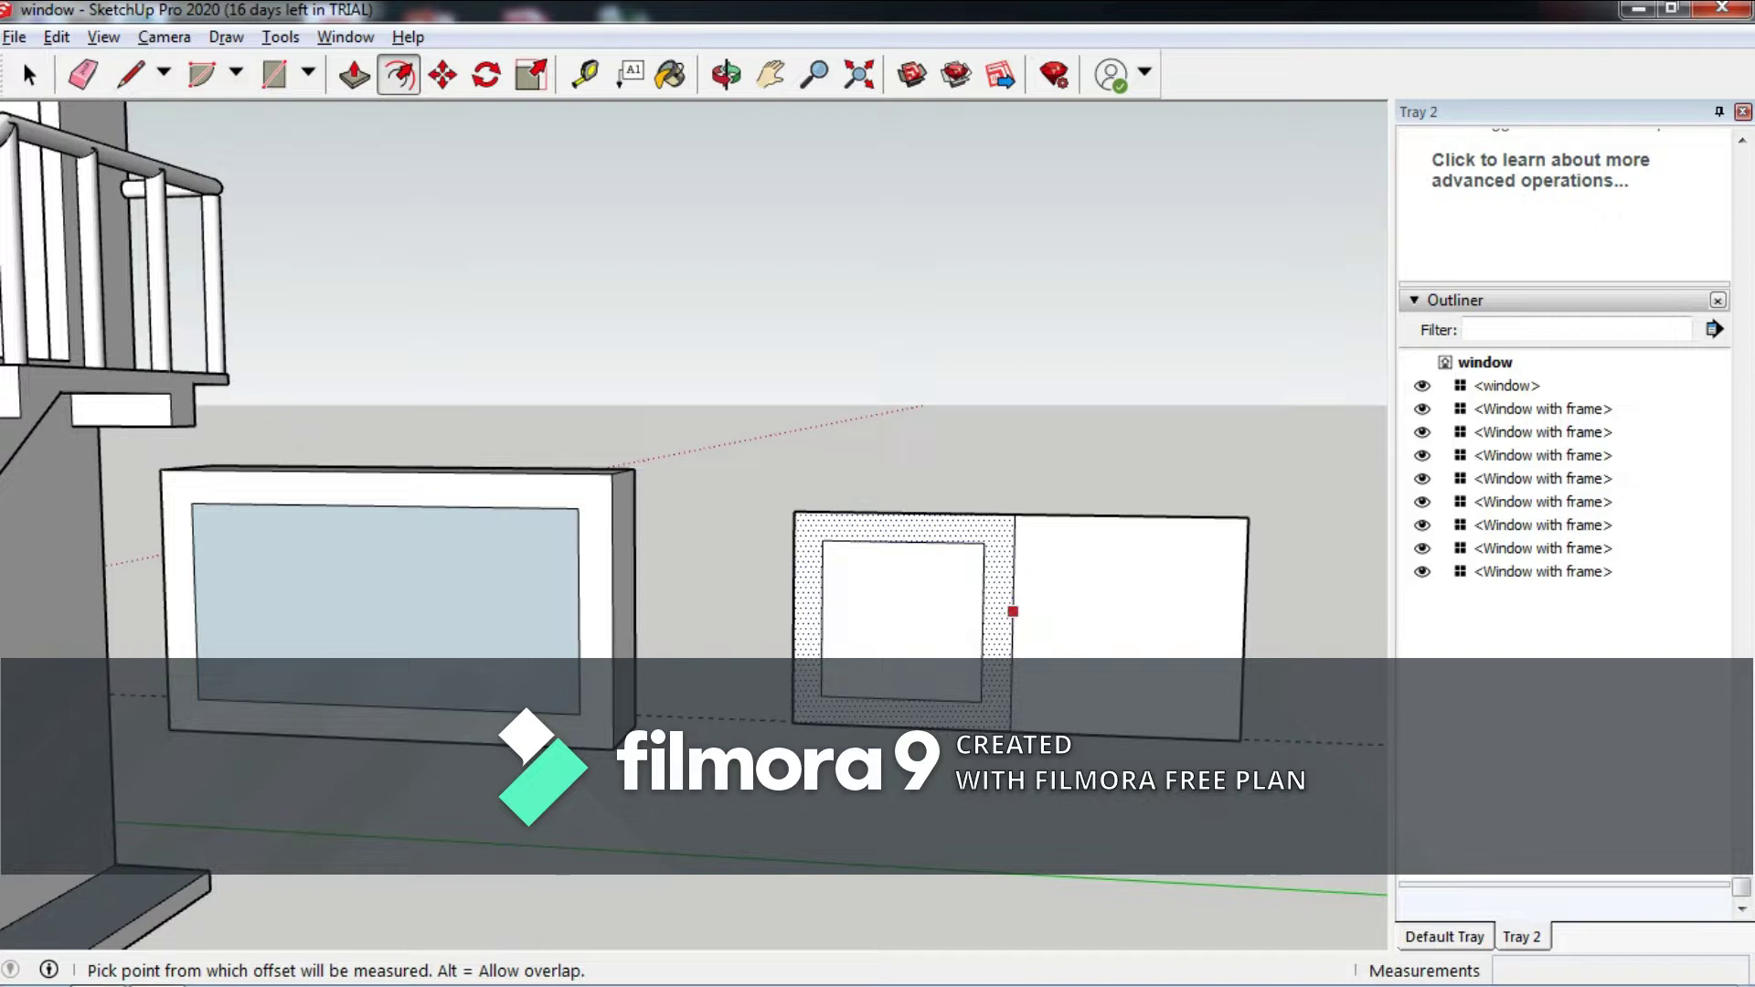
{"action": "key", "text": "e"}
{"action": "left_click", "coordinate": [1133, 518]}
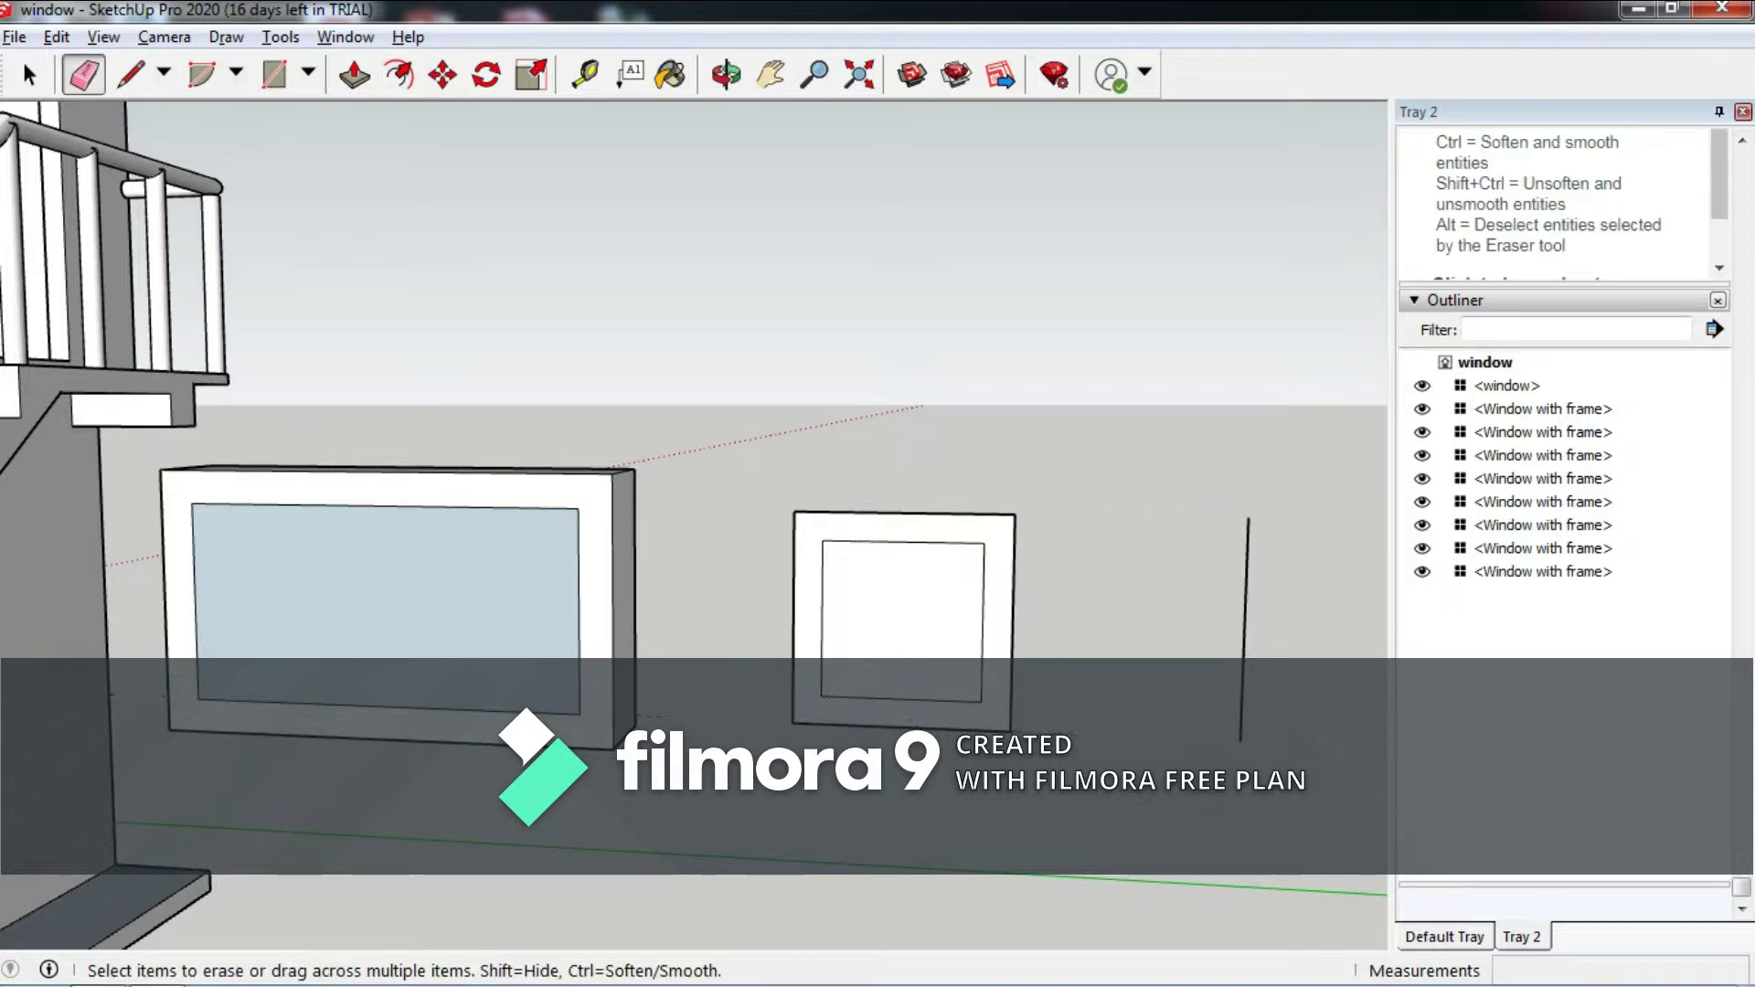
Erase the leftover vertical line, then orbit around the house toward the staircase and wall windows.
{"action": "left_click", "coordinate": [1245, 631]}
{"action": "middle_click_drag", "start_coordinate": [1245, 631], "coordinate": [1189, 603]}
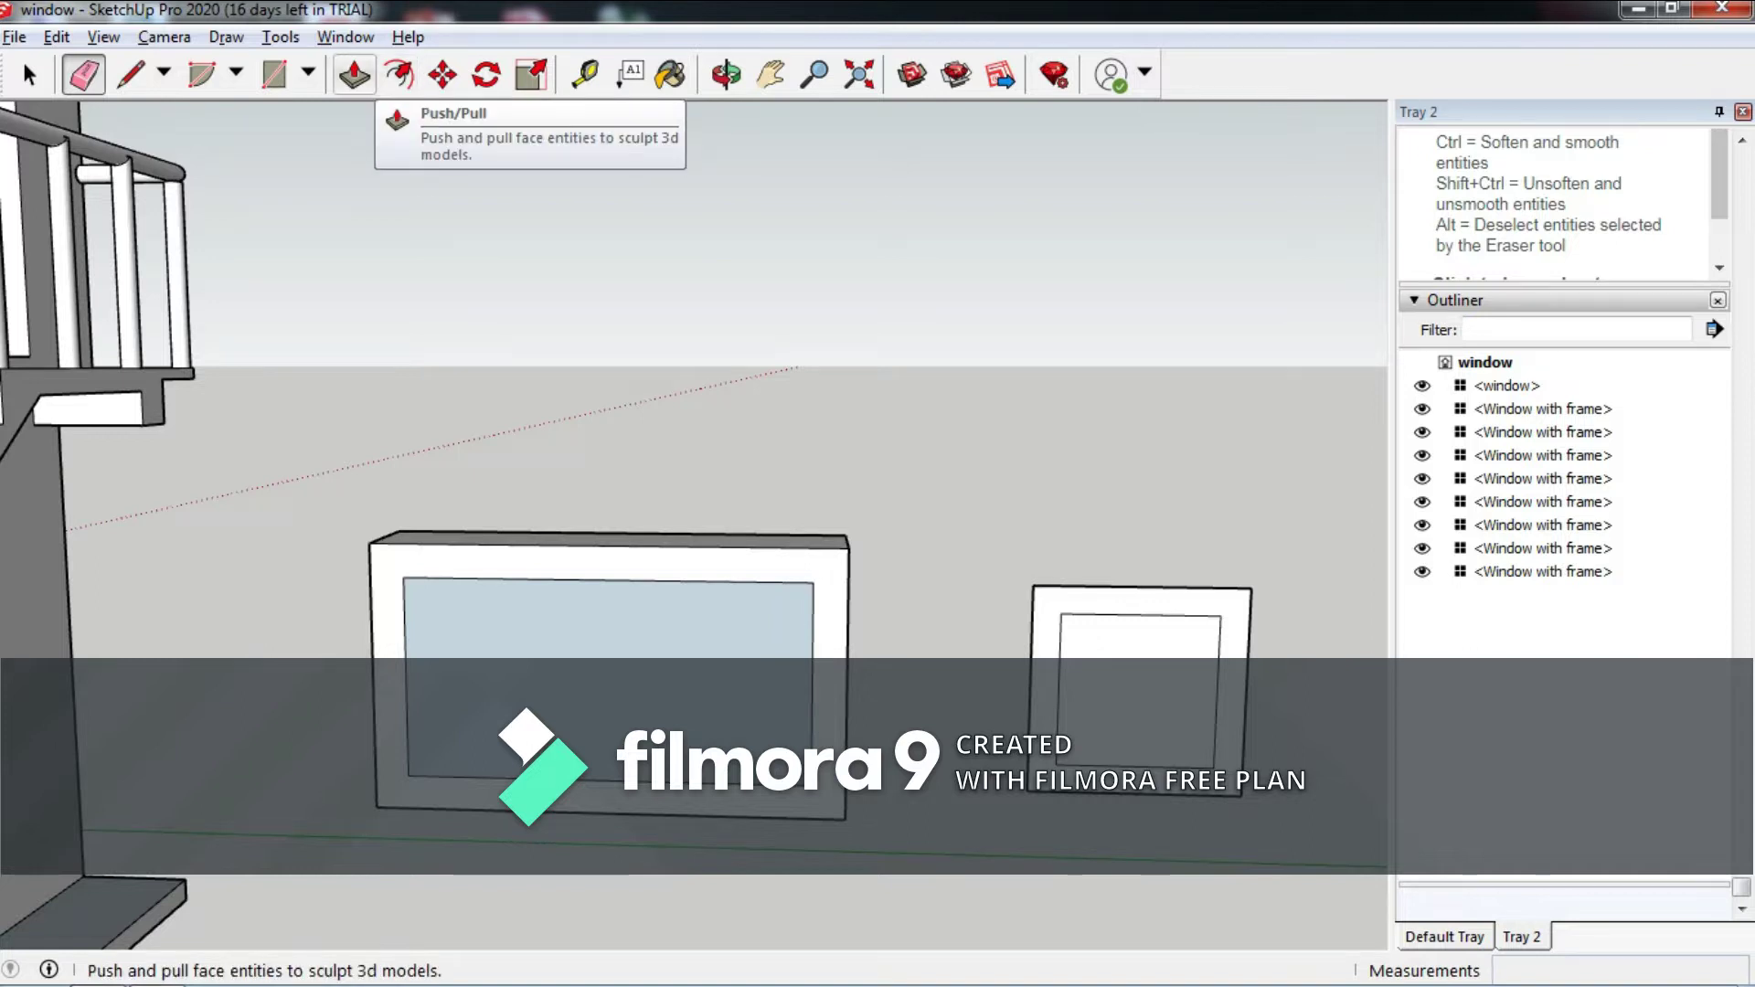
{"action": "left_click", "coordinate": [355, 75]}
{"action": "middle_click_drag", "start_coordinate": [694, 457], "coordinate": [822, 475]}
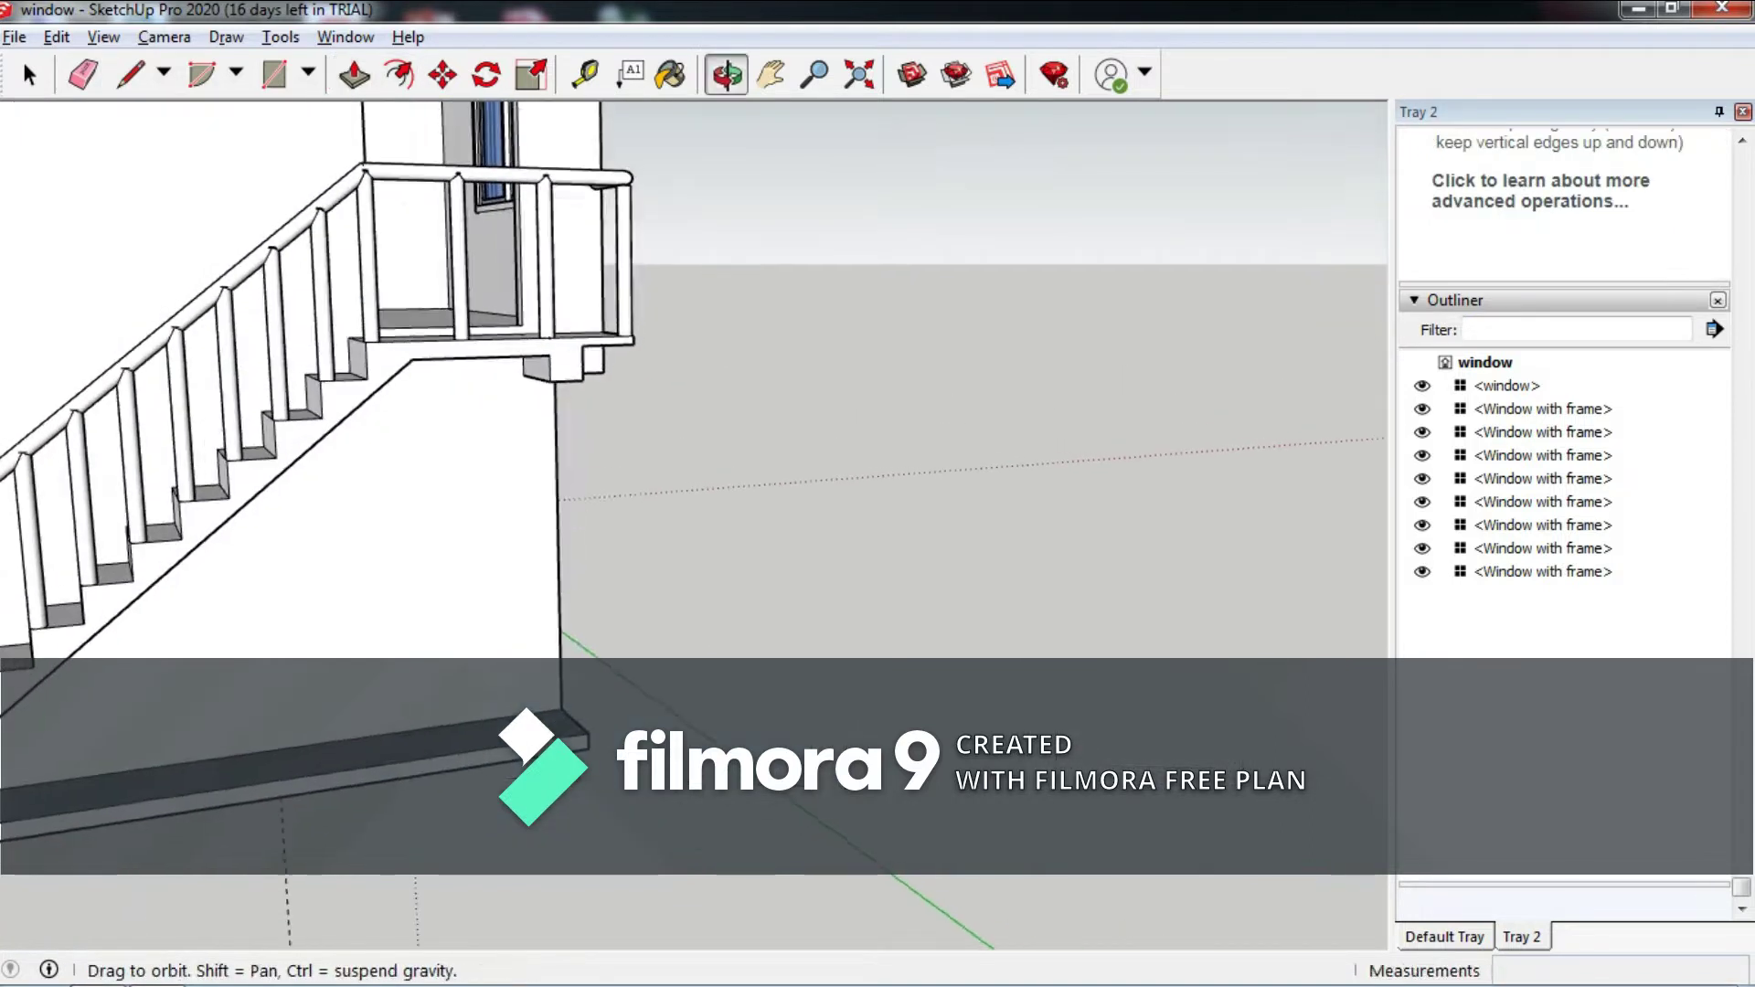
{"action": "scroll", "coordinate": [695, 457], "scroll_direction": "down", "scroll_amount": 5}
{"action": "mouse_move", "coordinate": [695, 457]}
{"action": "middle_mouse_down"}
{"action": "mouse_move", "coordinate": [640, 457]}
{"action": "mouse_move", "coordinate": [822, 457]}
{"action": "middle_mouse_up"}
{"action": "scroll", "coordinate": [694, 457], "scroll_direction": "up", "scroll_amount": 5}
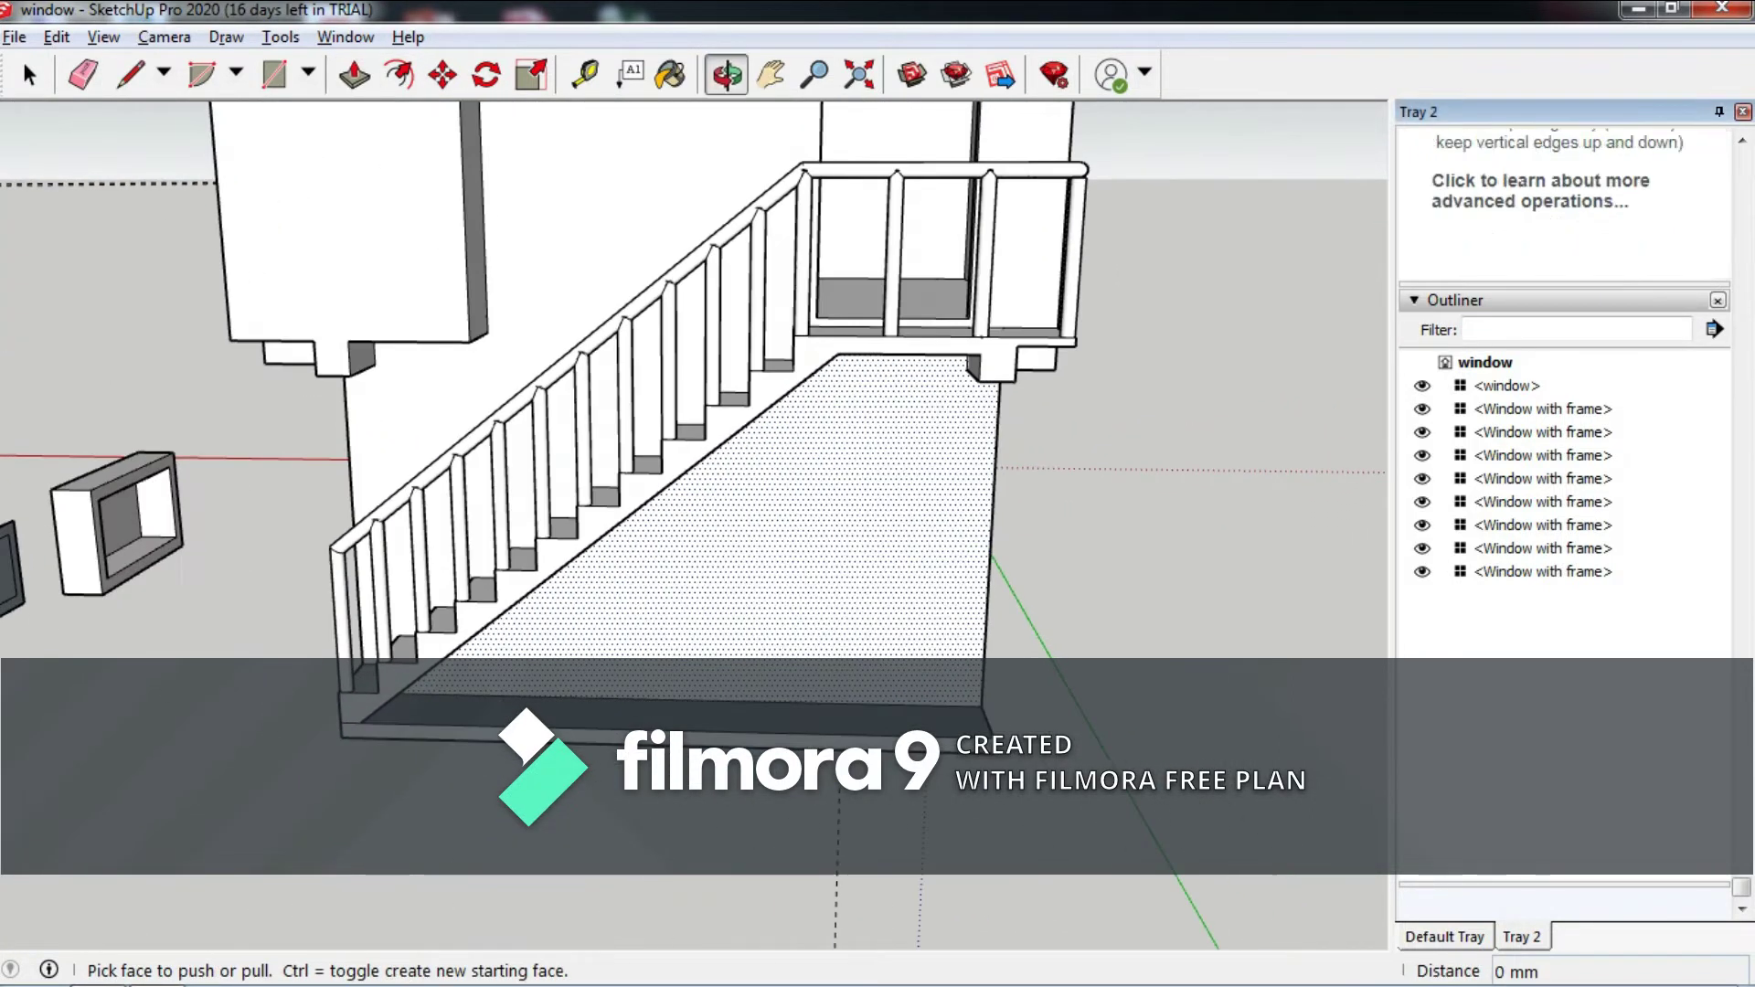
{"action": "scroll", "coordinate": [695, 457], "scroll_direction": "down", "scroll_amount": 3}
{"action": "scroll", "coordinate": [694, 457], "scroll_direction": "up", "scroll_amount": 5}
{"action": "scroll", "coordinate": [694, 457], "scroll_direction": "down", "scroll_amount": 5}
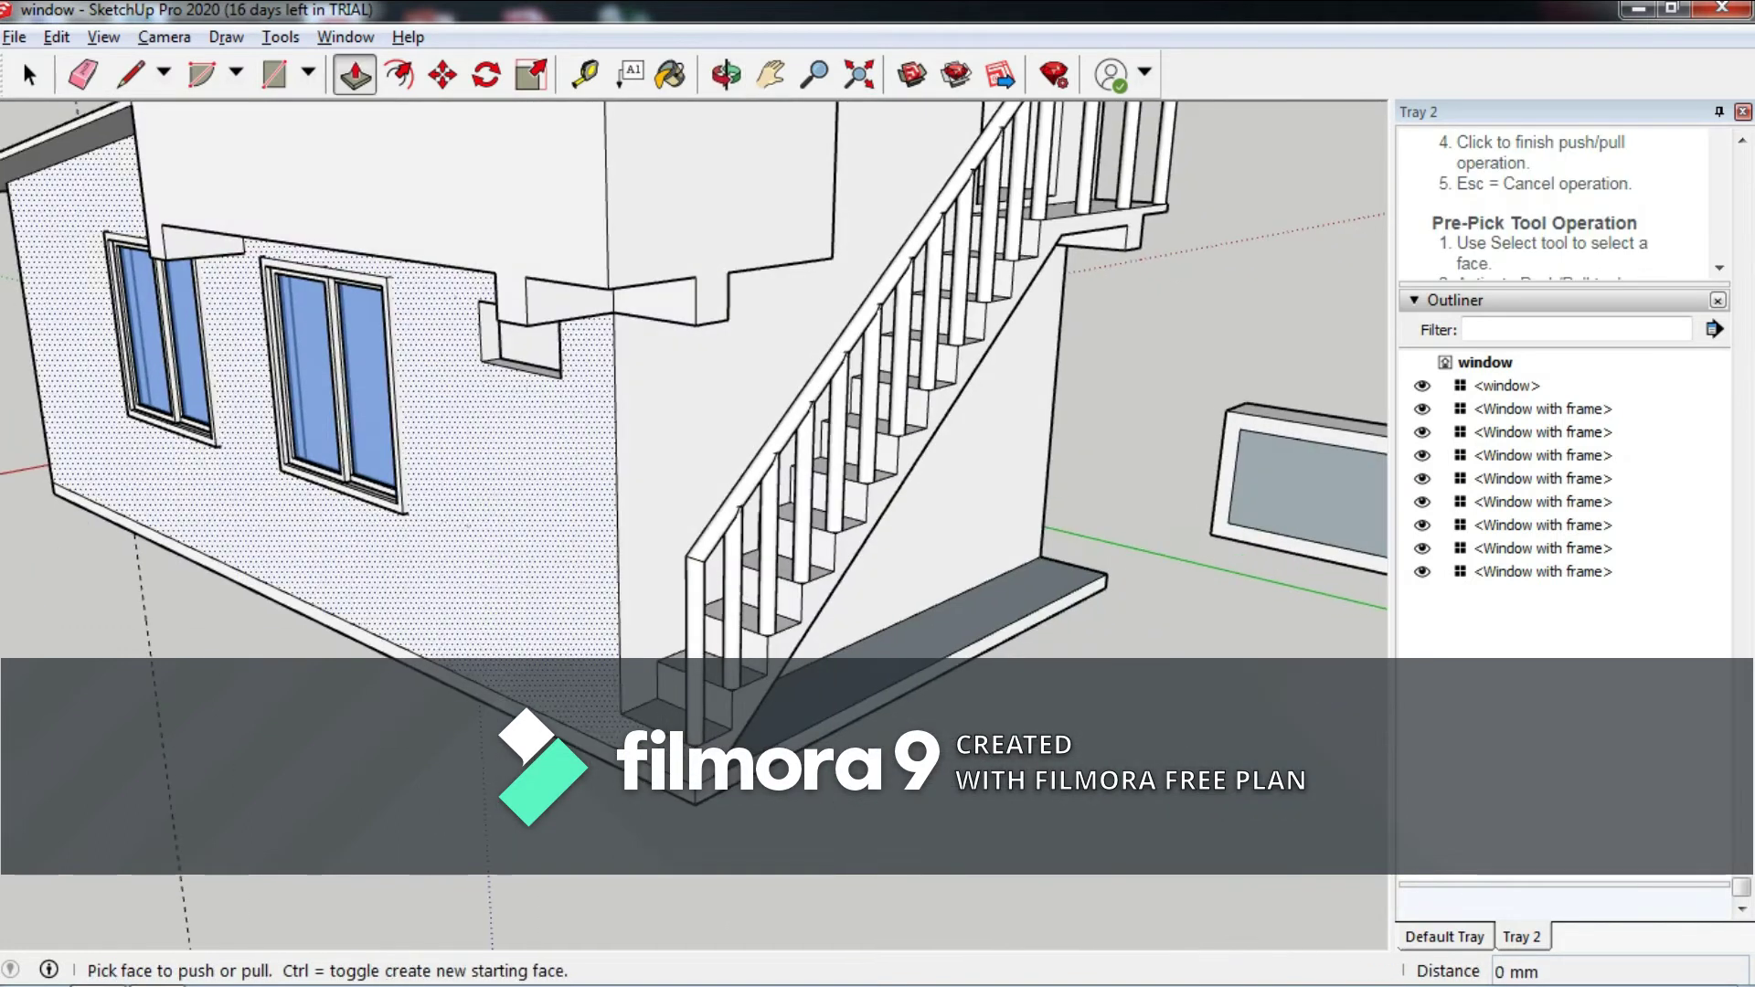
{"action": "scroll", "coordinate": [695, 457], "scroll_direction": "down", "scroll_amount": 2}
{"action": "mouse_move", "coordinate": [695, 457]}
{"action": "middle_mouse_down"}
{"action": "mouse_move", "coordinate": [750, 457]}
{"action": "mouse_move", "coordinate": [640, 457]}
{"action": "middle_mouse_up"}
{"action": "scroll", "coordinate": [695, 457], "scroll_direction": "up", "scroll_amount": 5}
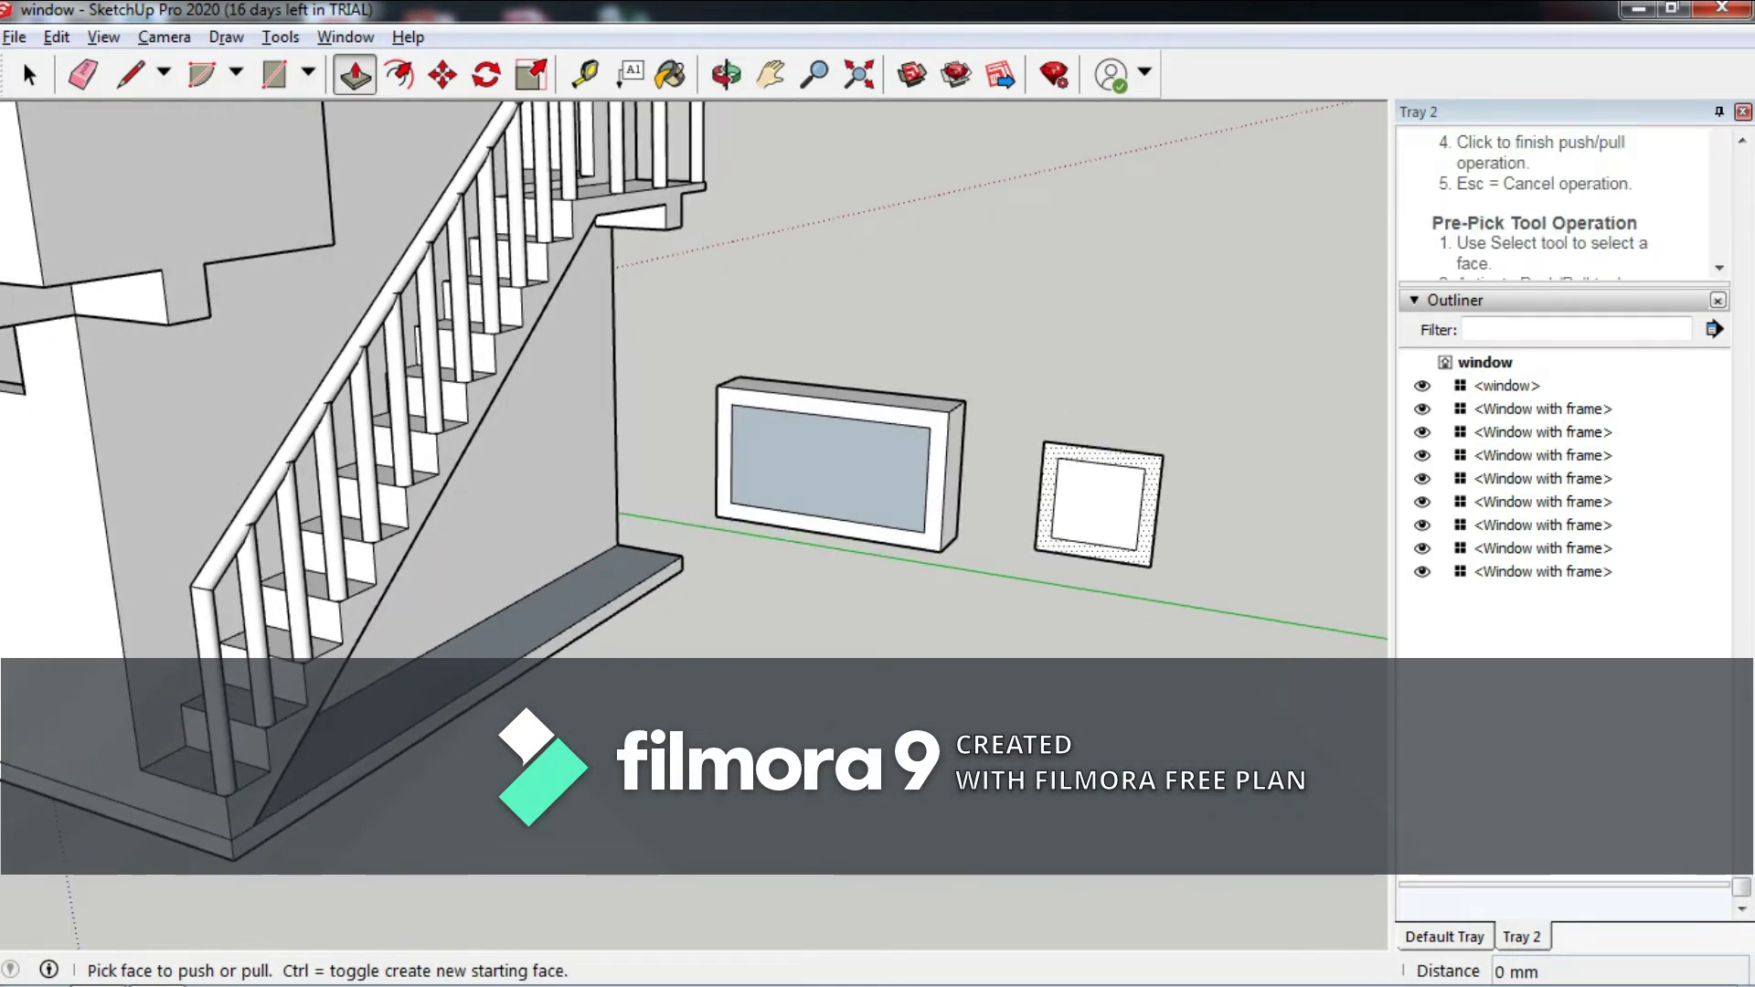
Push the rectangular window's glass face in 150 mm, then its inner face back 133 mm.
{"action": "left_click", "coordinate": [823, 466]}
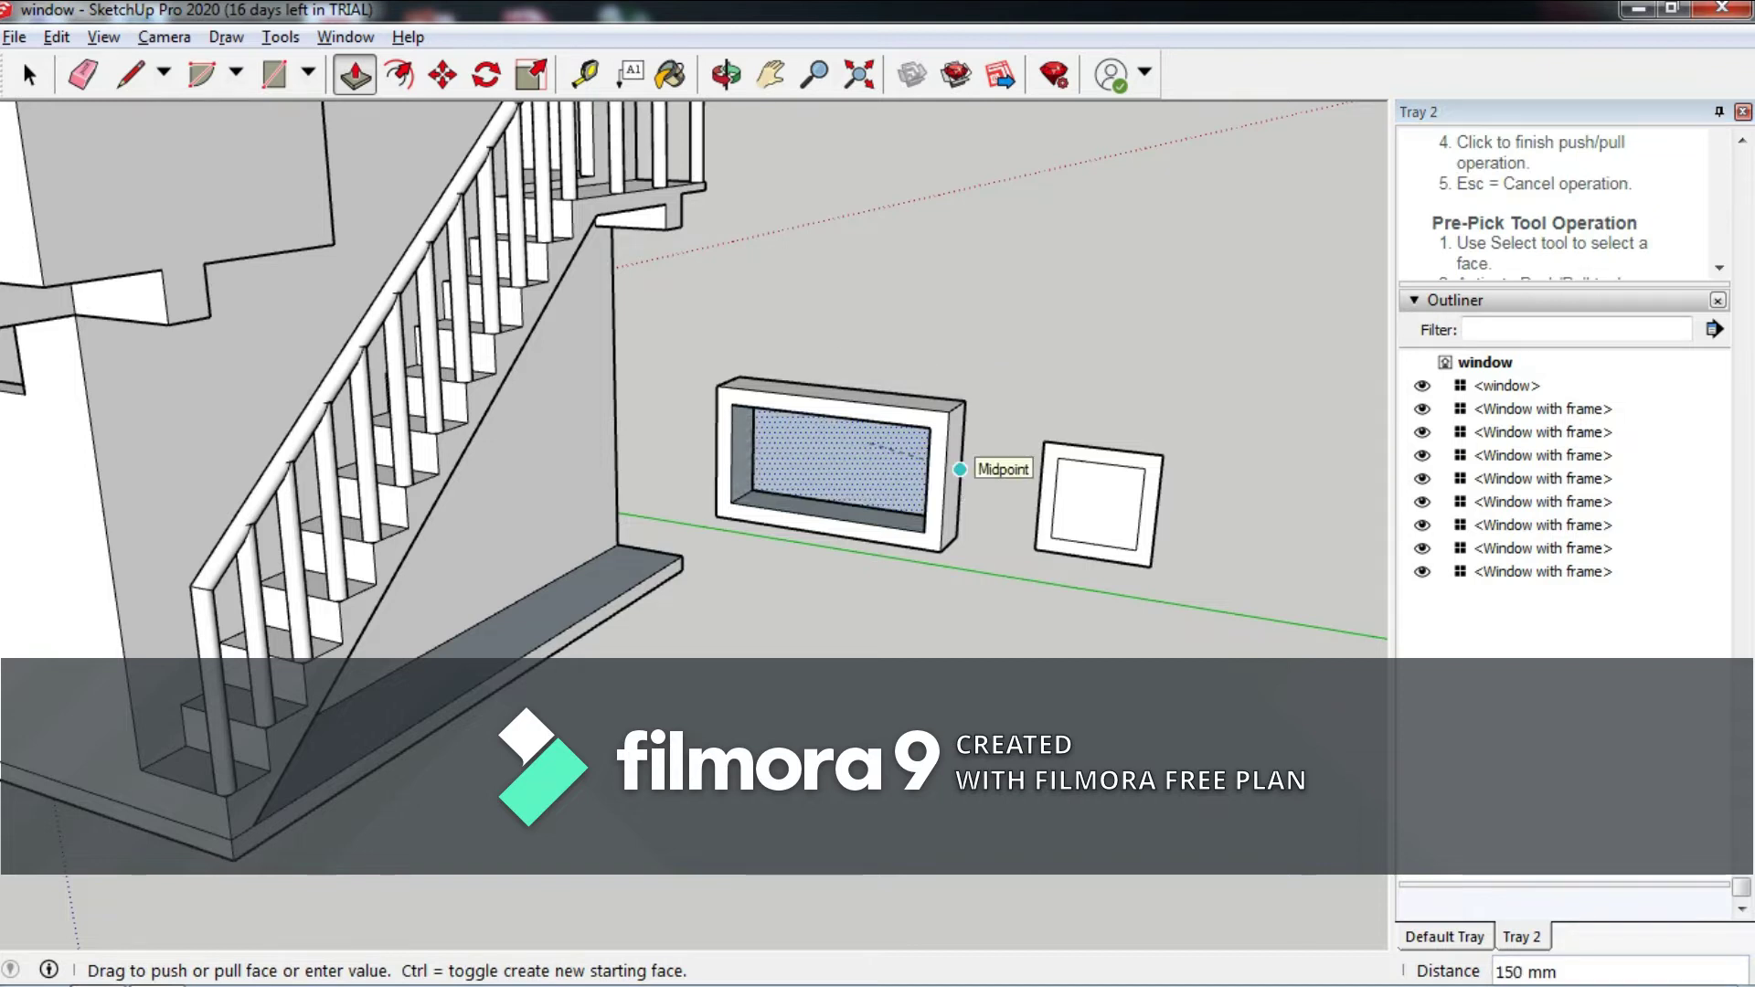
{"action": "left_click", "coordinate": [958, 469]}
{"action": "middle_click_drag", "start_coordinate": [959, 469], "coordinate": [878, 512]}
{"action": "left_click", "coordinate": [749, 557]}
{"action": "middle_click_drag", "start_coordinate": [750, 558], "coordinate": [823, 549]}
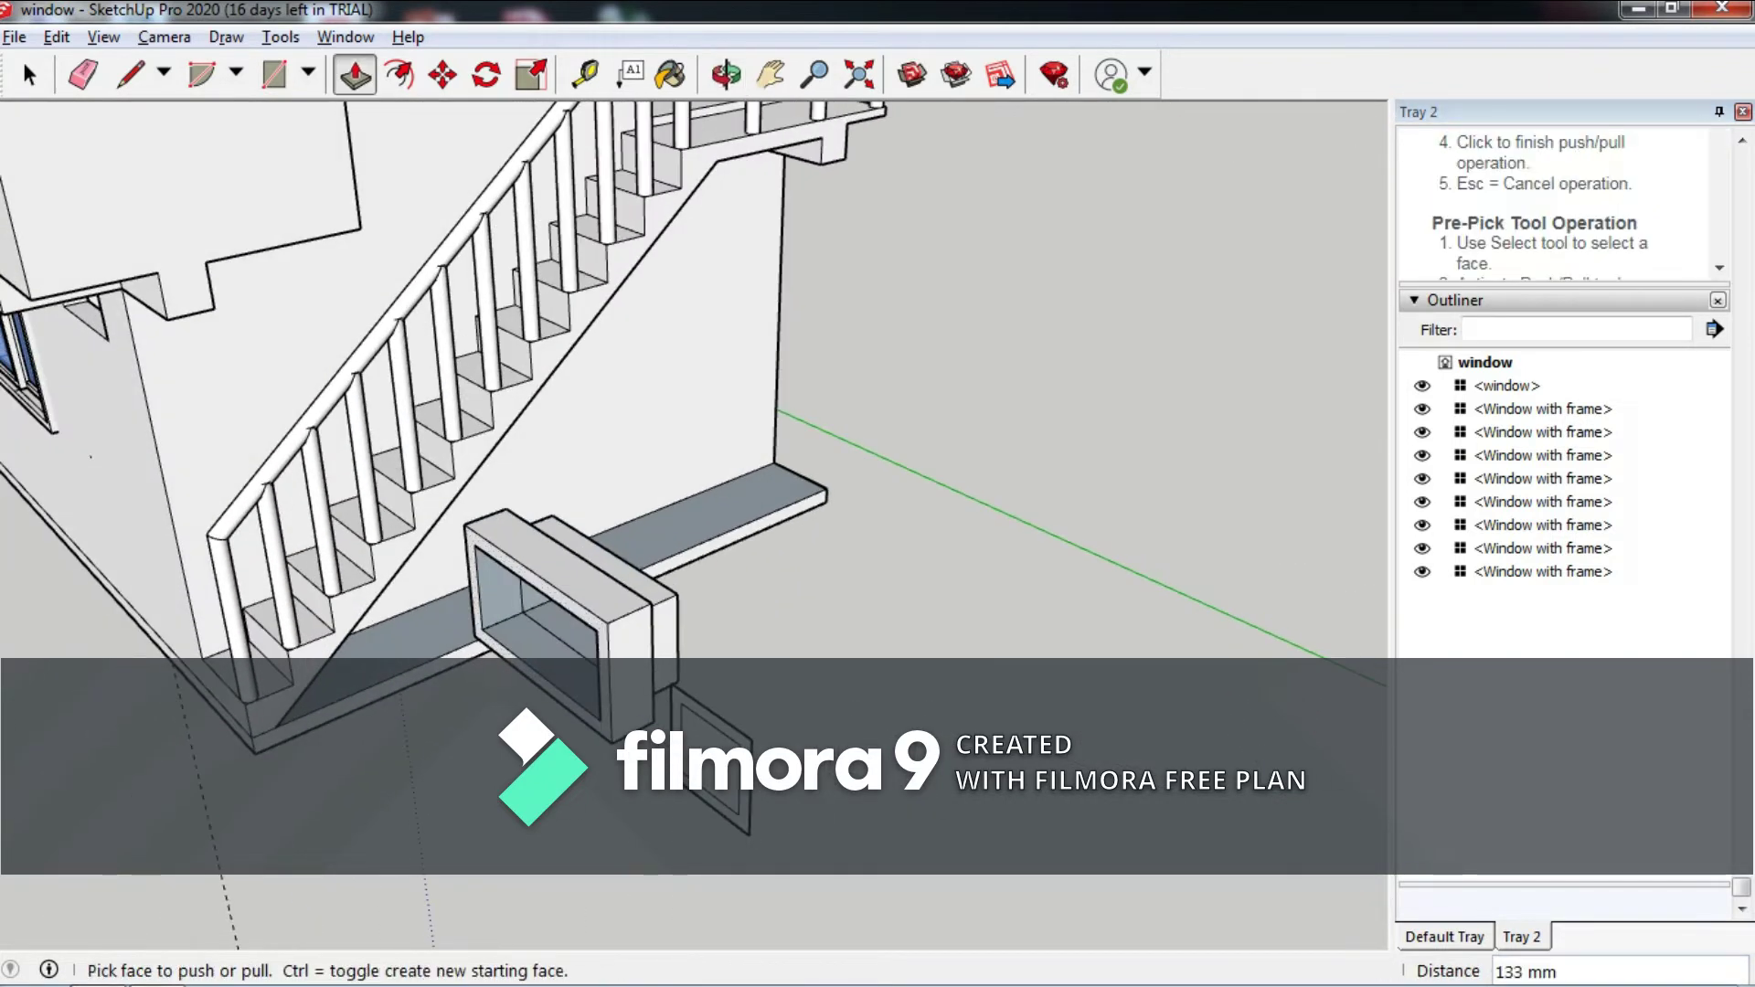
Erase the leftover inner edge of the window box and zoom in on it.
{"action": "key", "text": "e"}
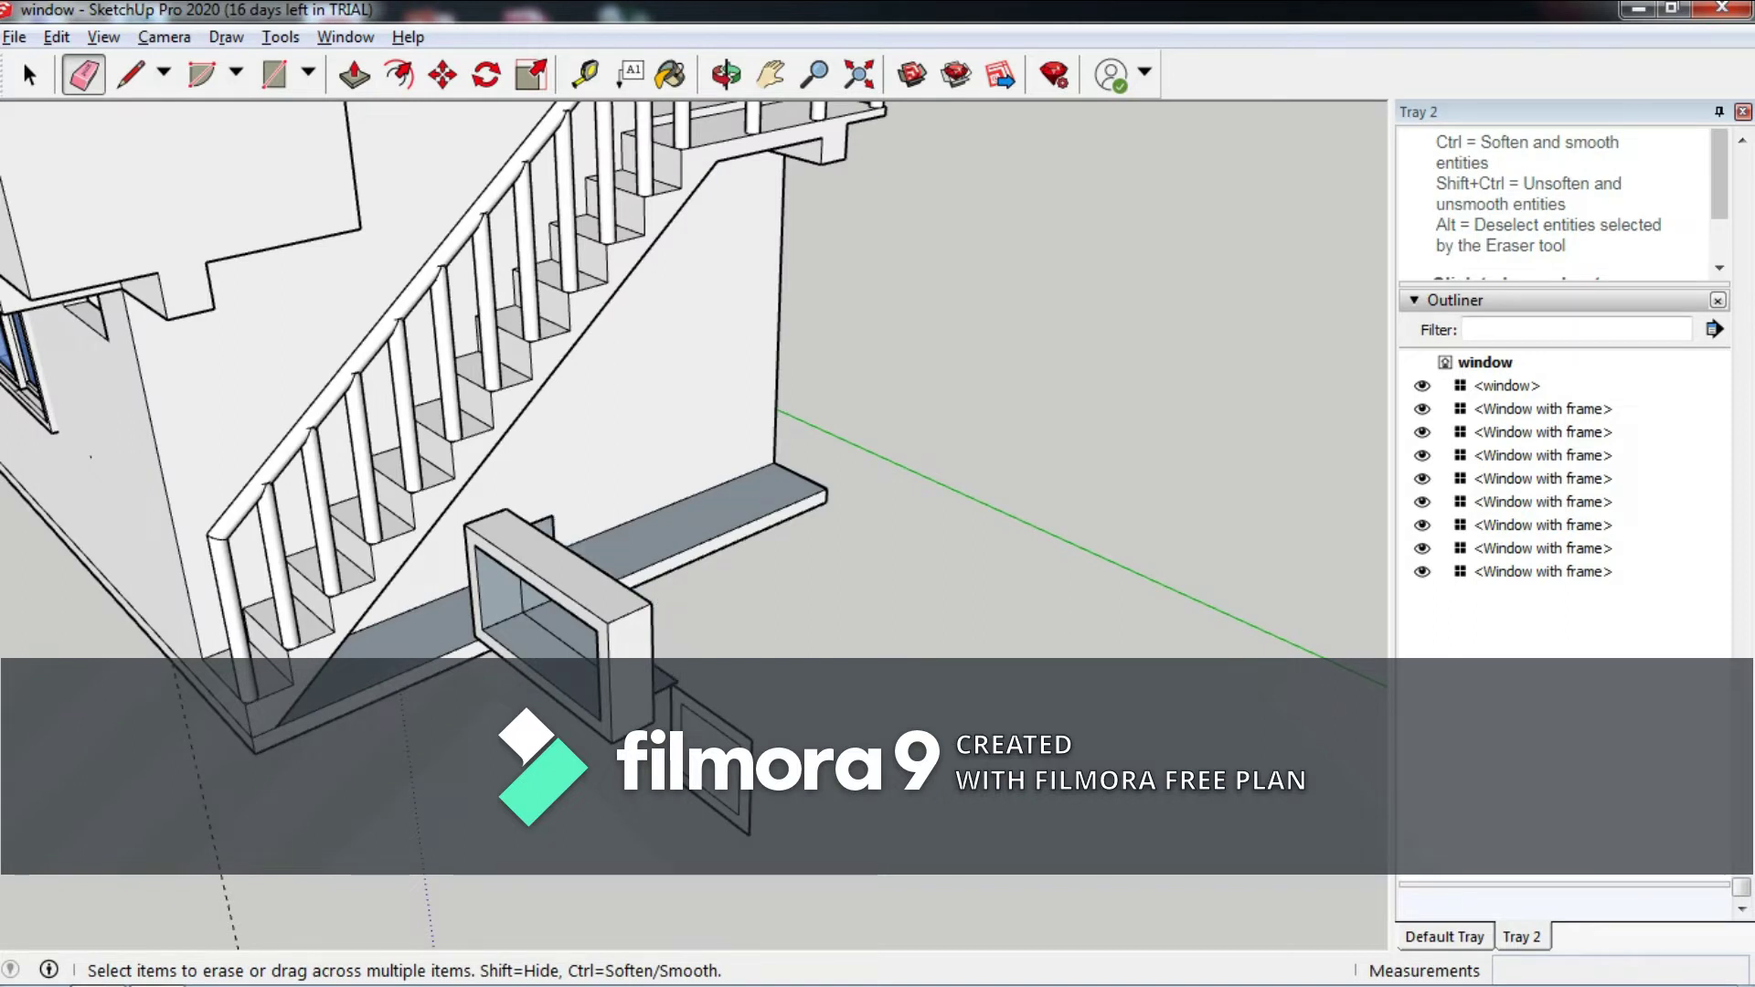
{"action": "middle_click_drag", "start_coordinate": [695, 457], "coordinate": [759, 448]}
{"action": "left_click", "coordinate": [909, 653]}
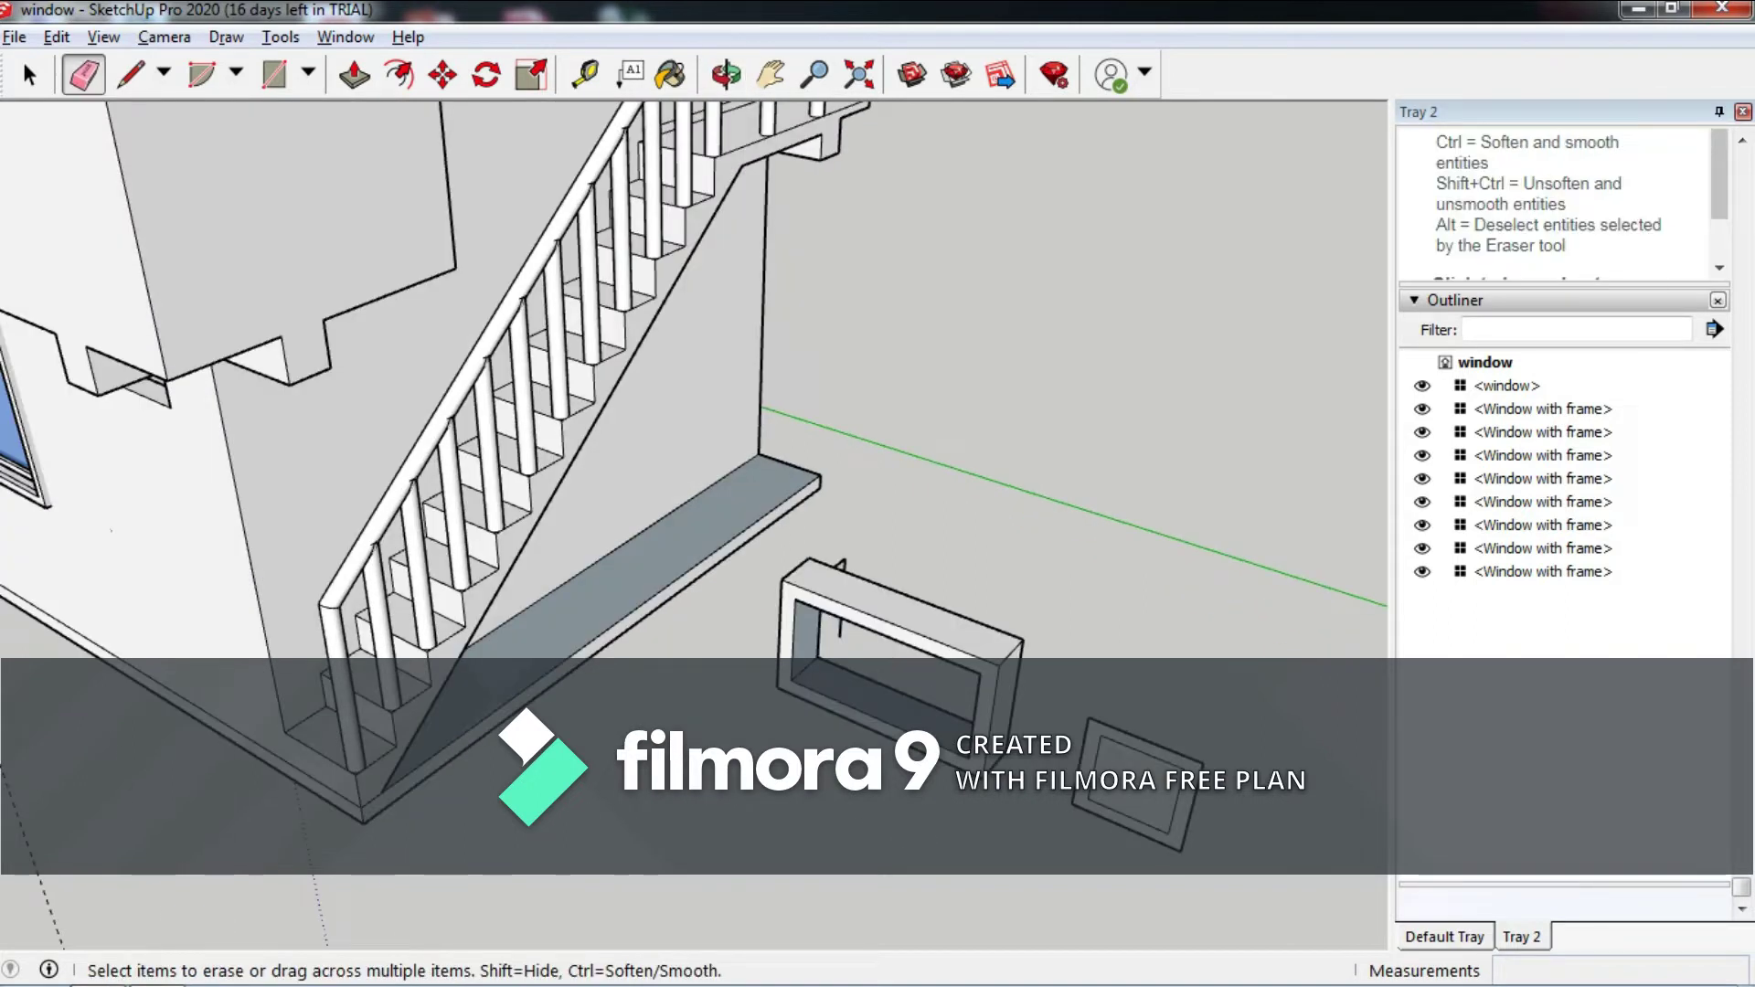
{"action": "middle_click_drag", "start_coordinate": [526, 711], "coordinate": [567, 695]}
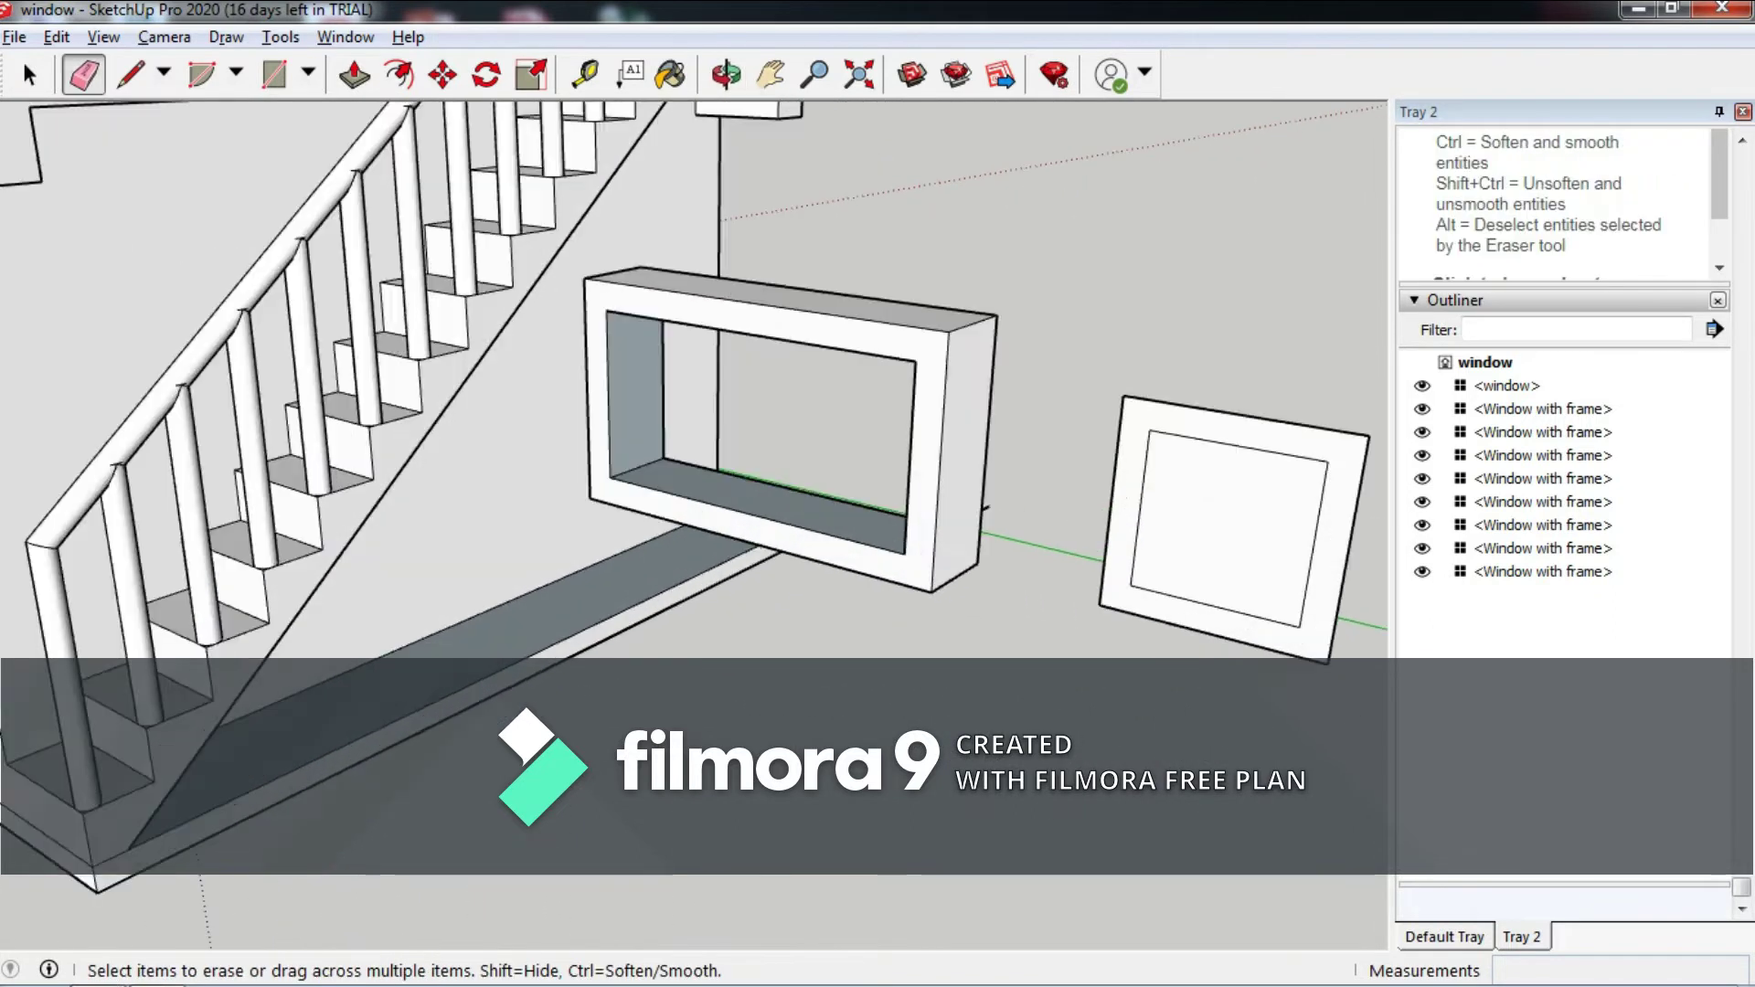
{"action": "scroll", "coordinate": [640, 457], "scroll_direction": "down", "scroll_amount": 2}
{"action": "scroll", "coordinate": [640, 457], "scroll_direction": "up", "scroll_amount": 2}
{"action": "scroll", "coordinate": [640, 457], "scroll_direction": "up", "scroll_amount": 2}
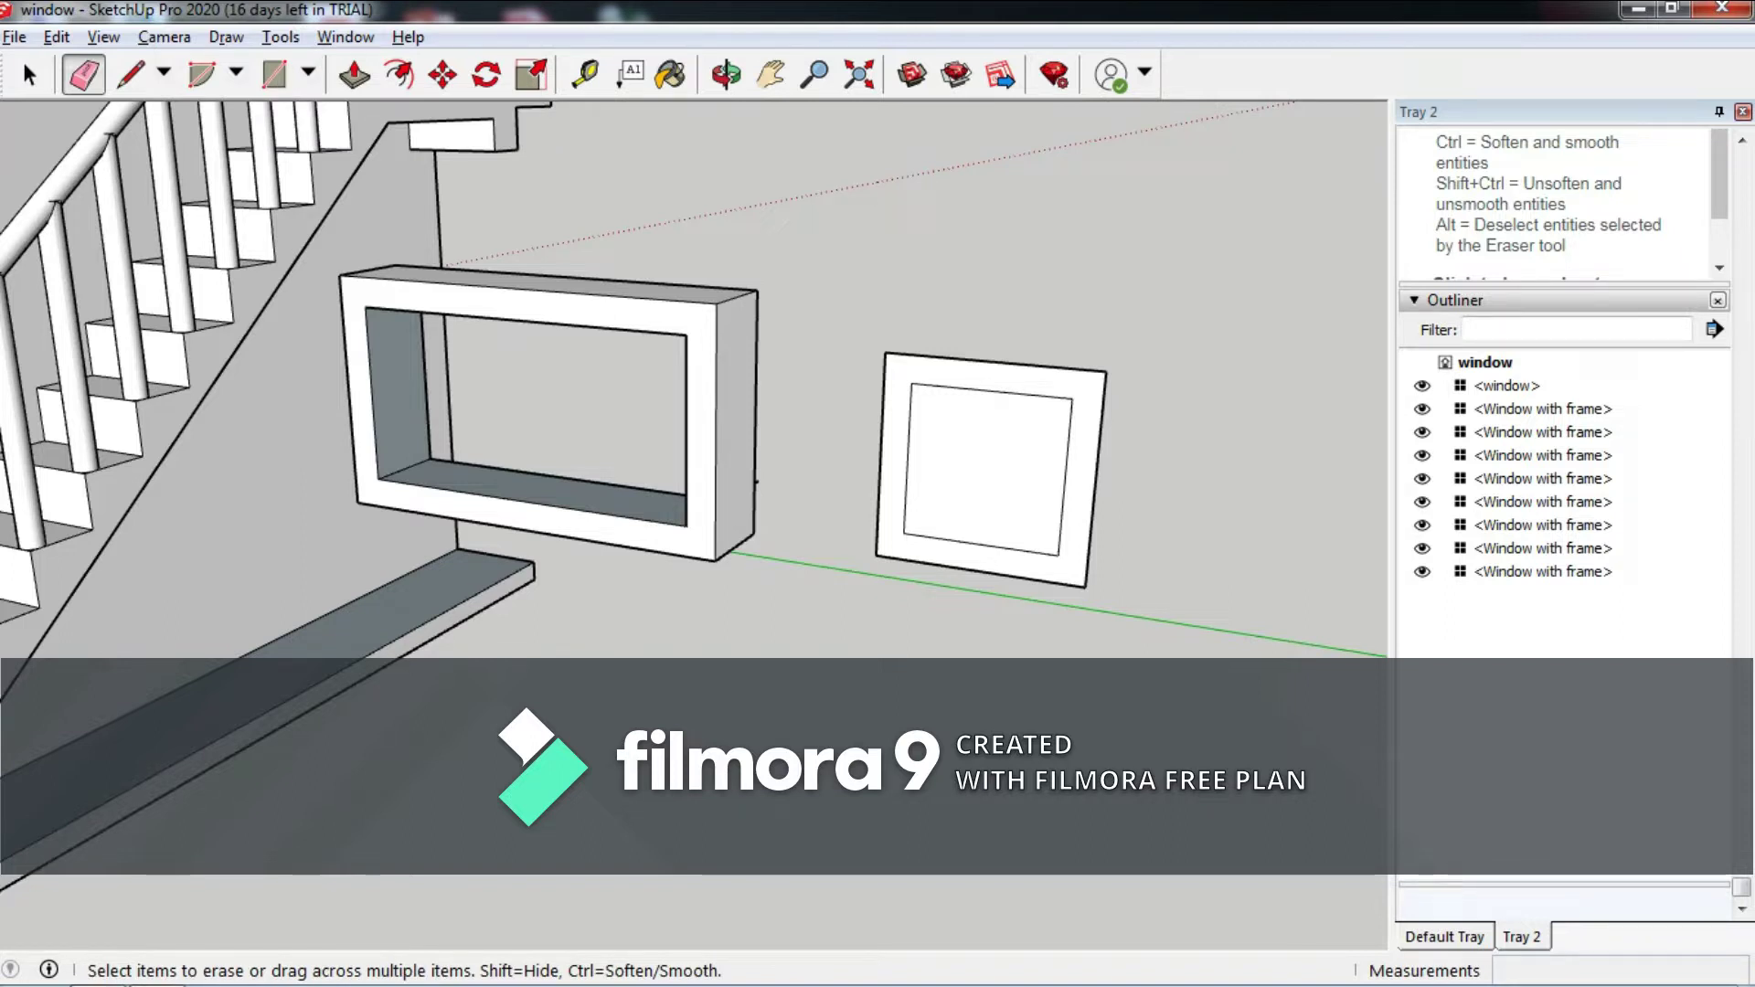
Draw a line from the square frame's top-right corner to its lower-right corner.
{"action": "key", "text": "l"}
{"action": "left_click", "coordinate": [1106, 371]}
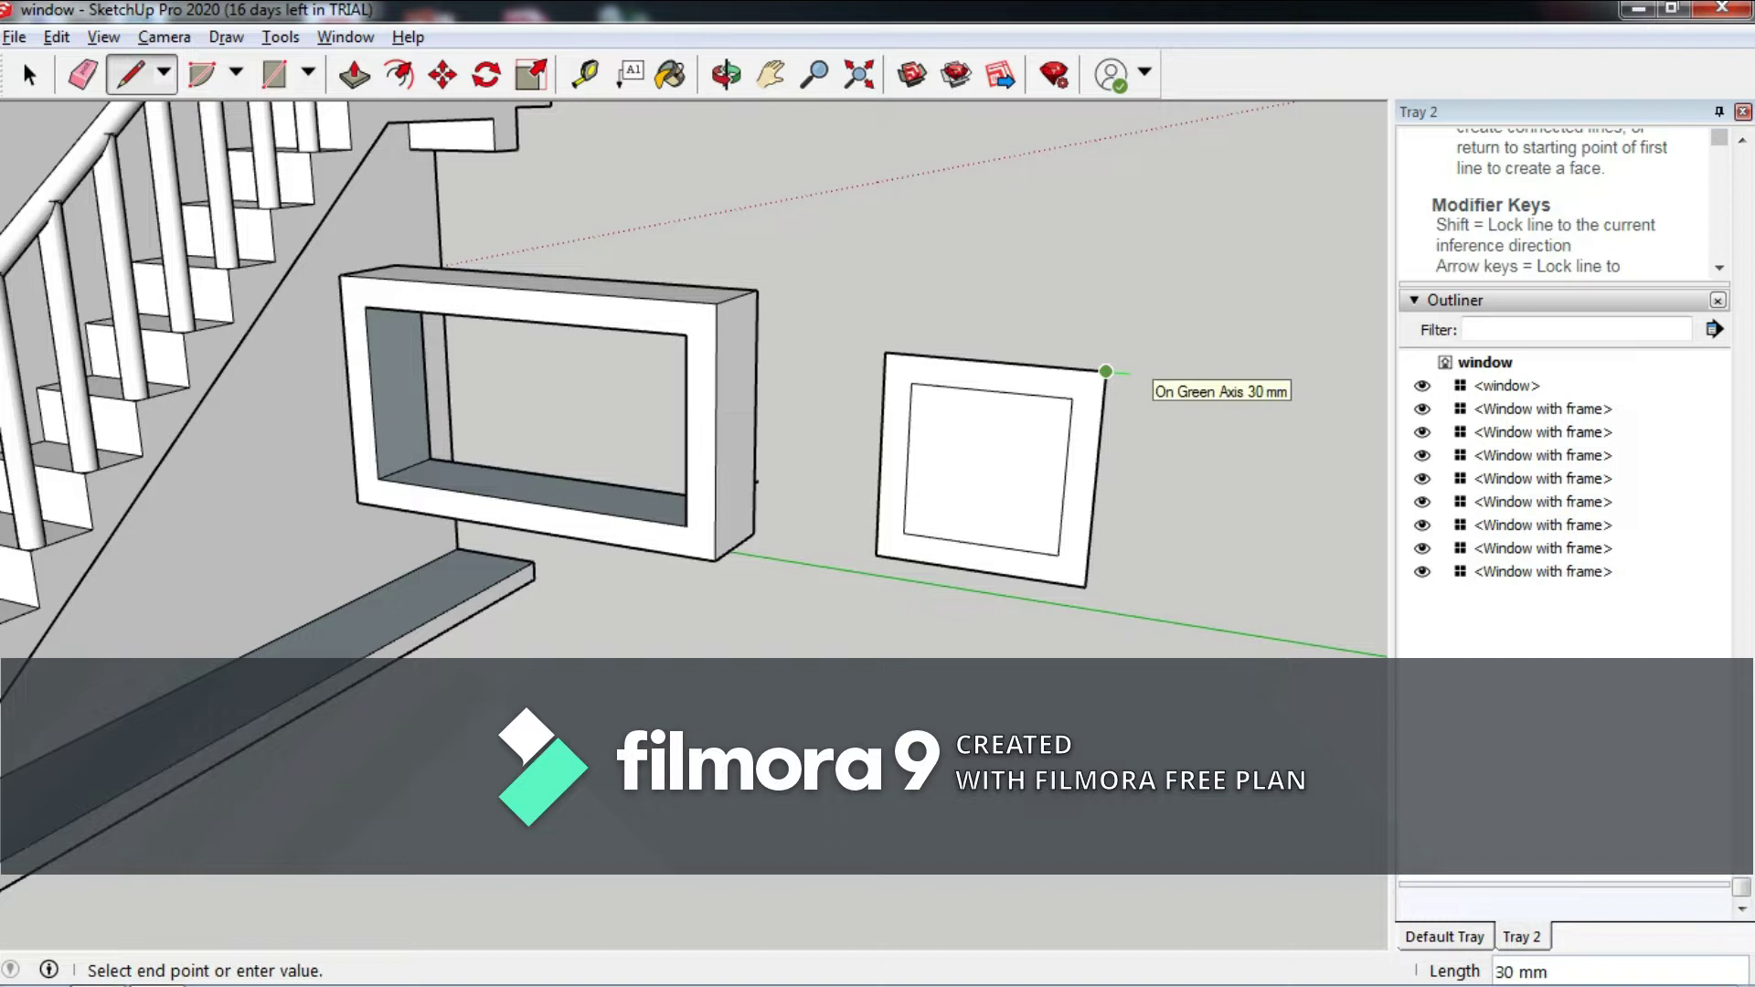
{"action": "key", "text": "Return"}
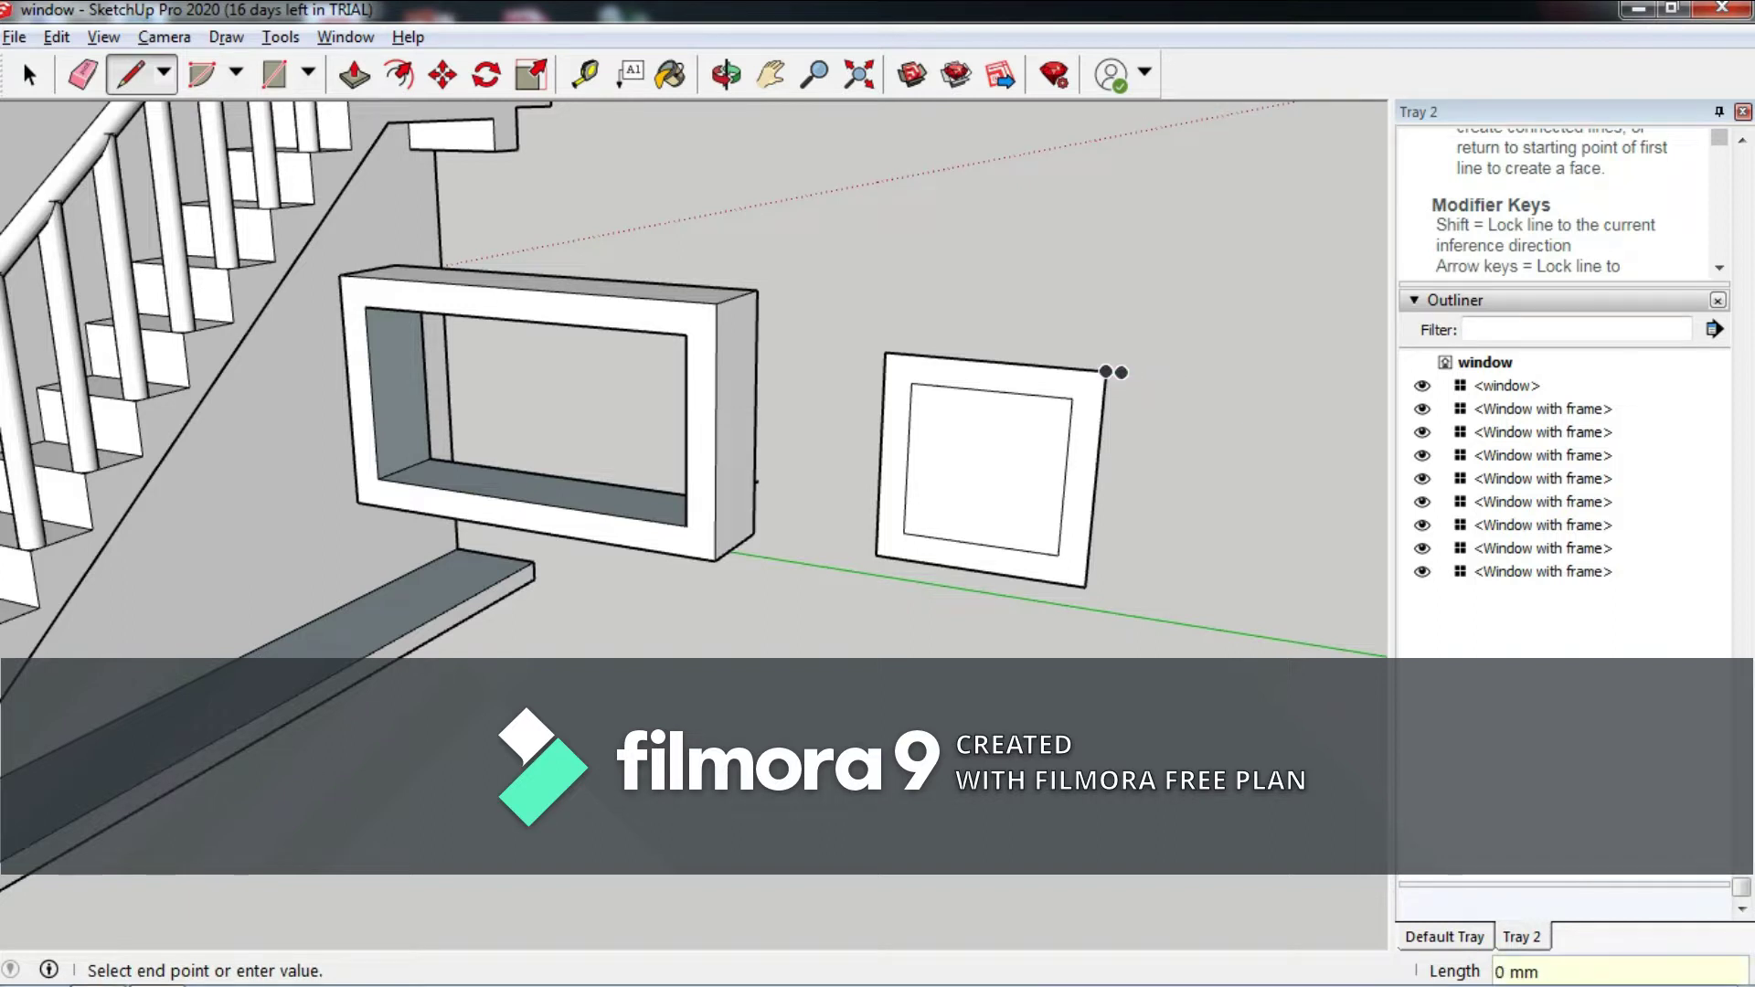
{"action": "scroll", "coordinate": [1100, 592], "scroll_direction": "up", "scroll_amount": 5}
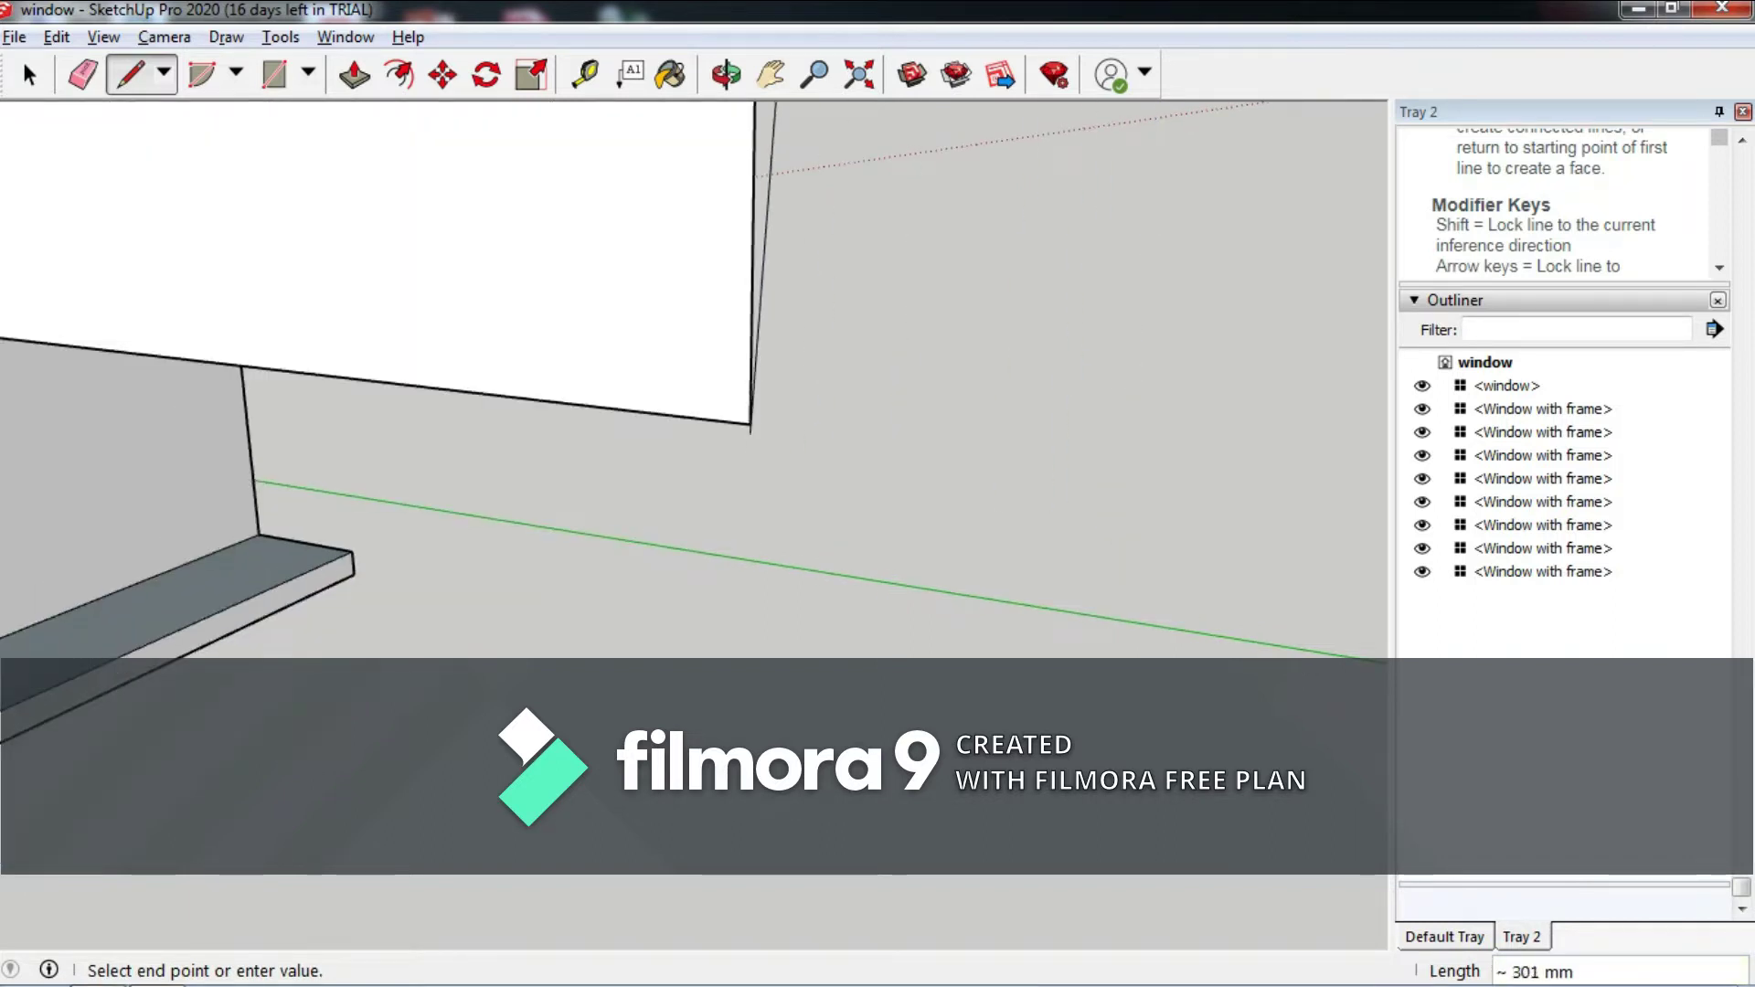
{"action": "scroll", "coordinate": [918, 493], "scroll_direction": "down", "scroll_amount": 3}
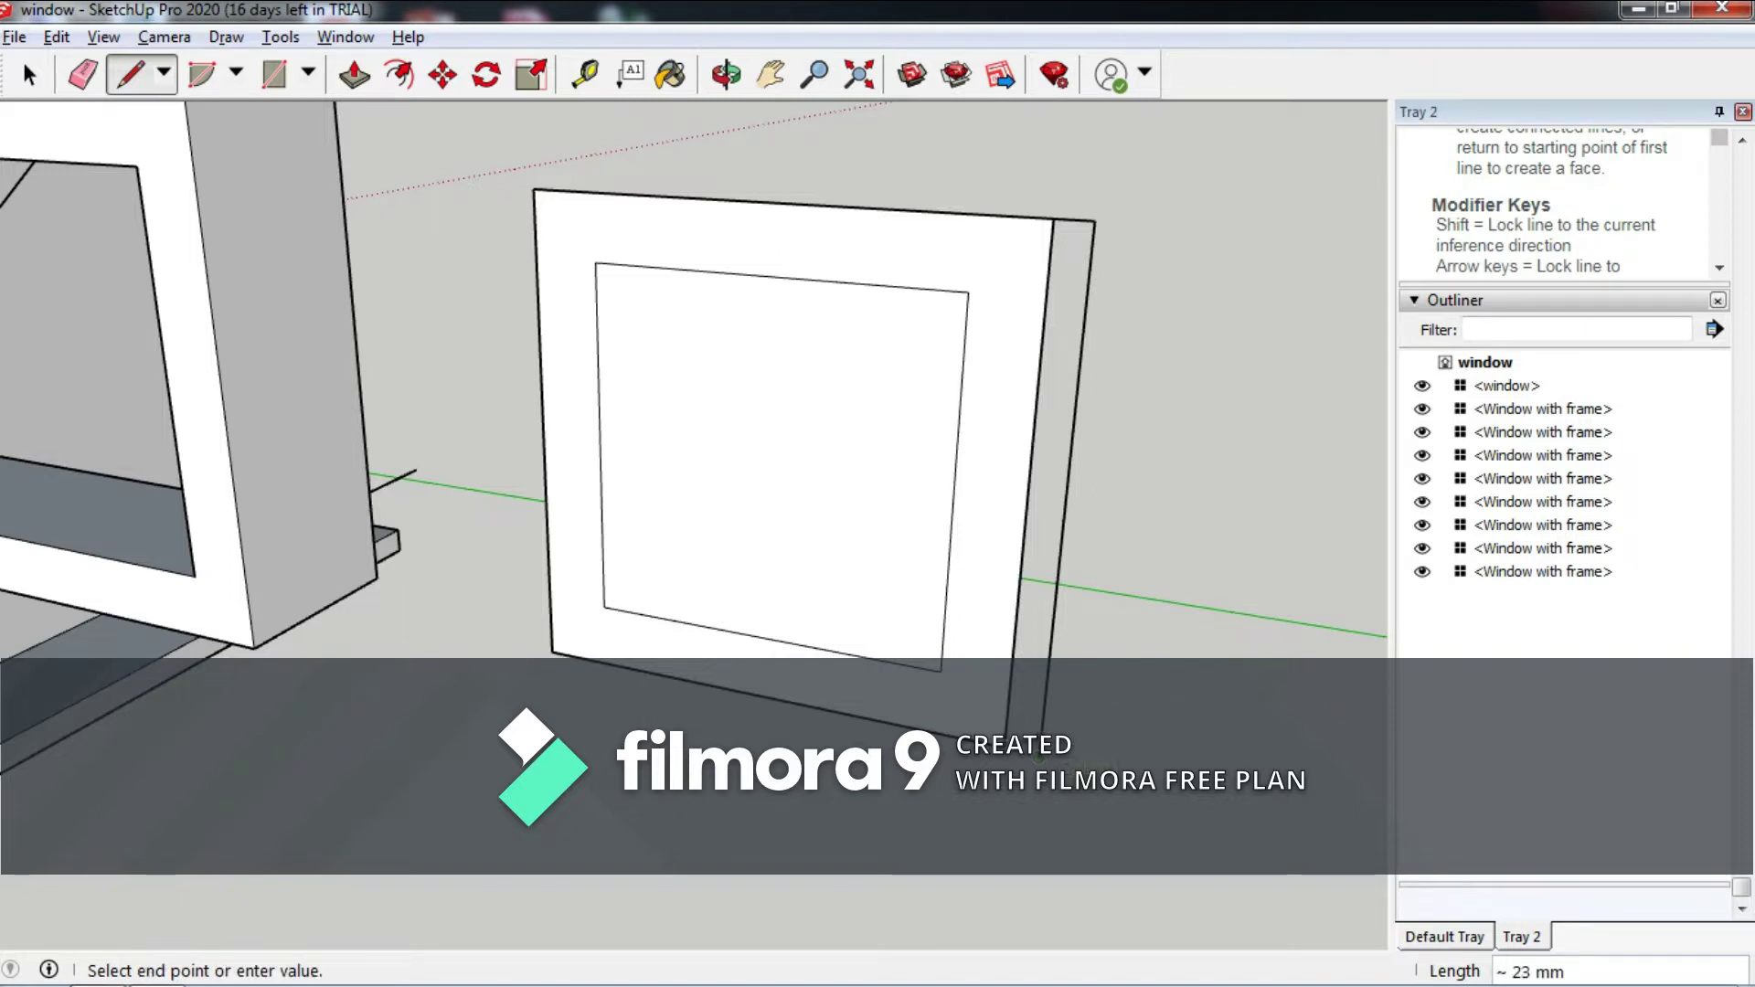
{"action": "scroll", "coordinate": [1037, 731], "scroll_direction": "up", "scroll_amount": 3}
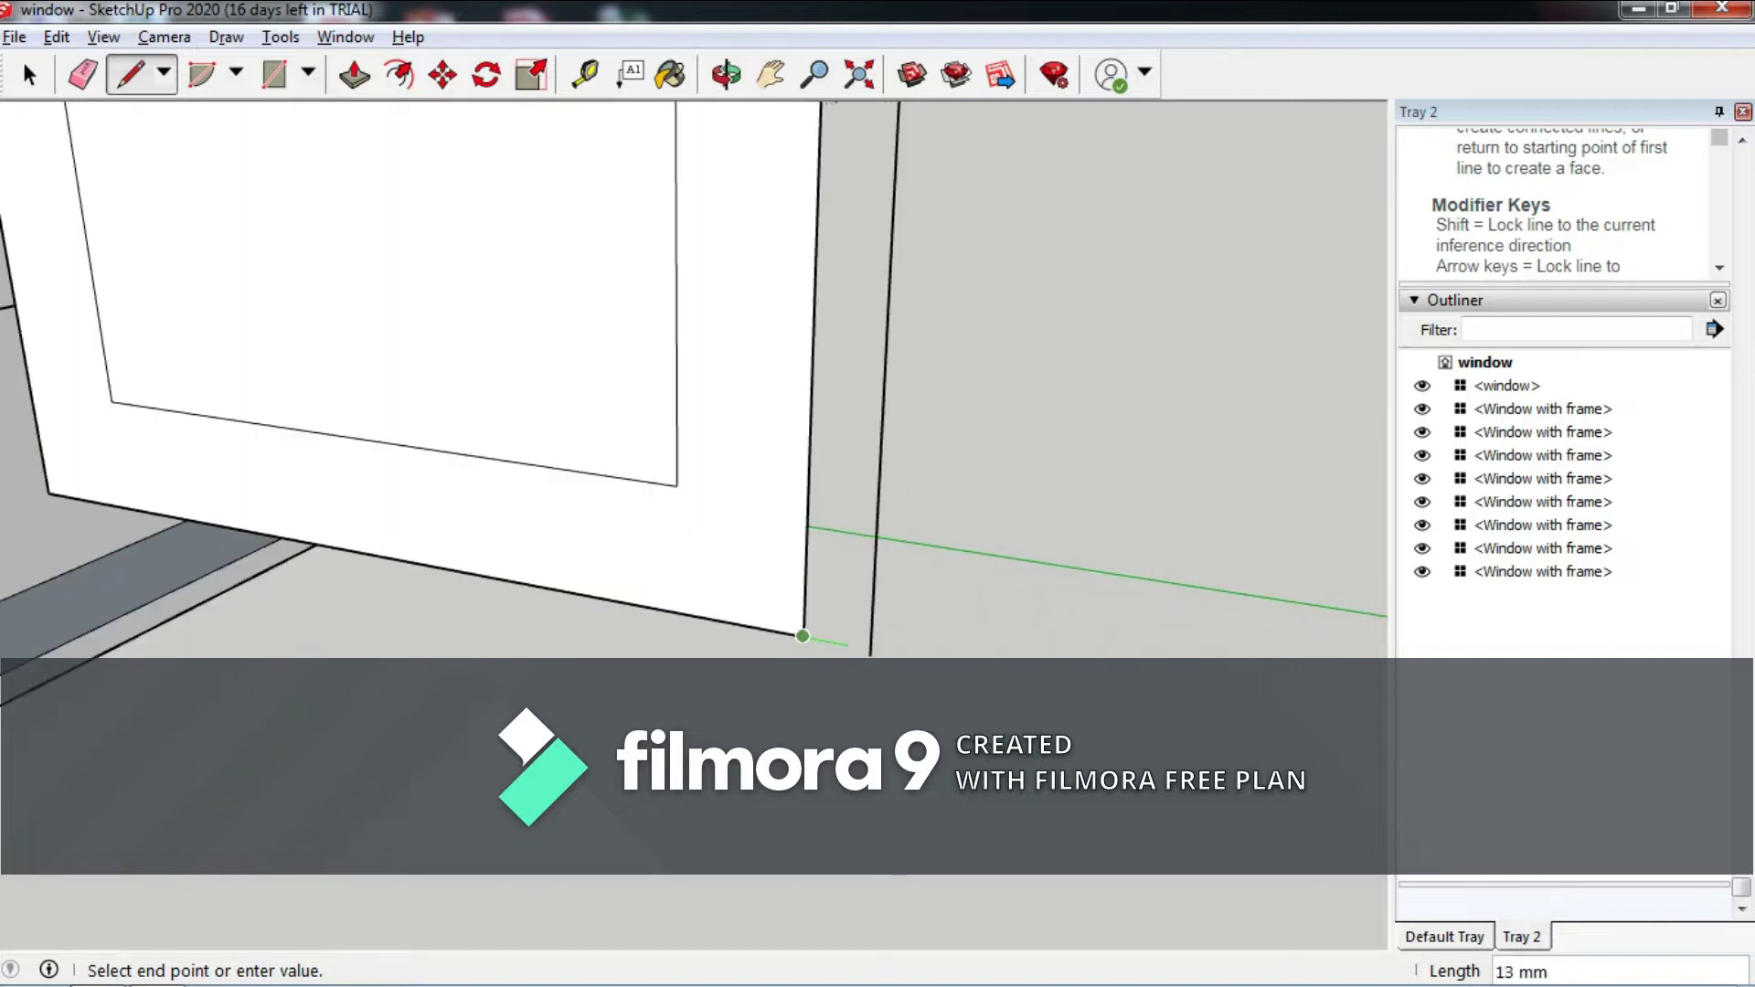
{"action": "left_click", "coordinate": [869, 649]}
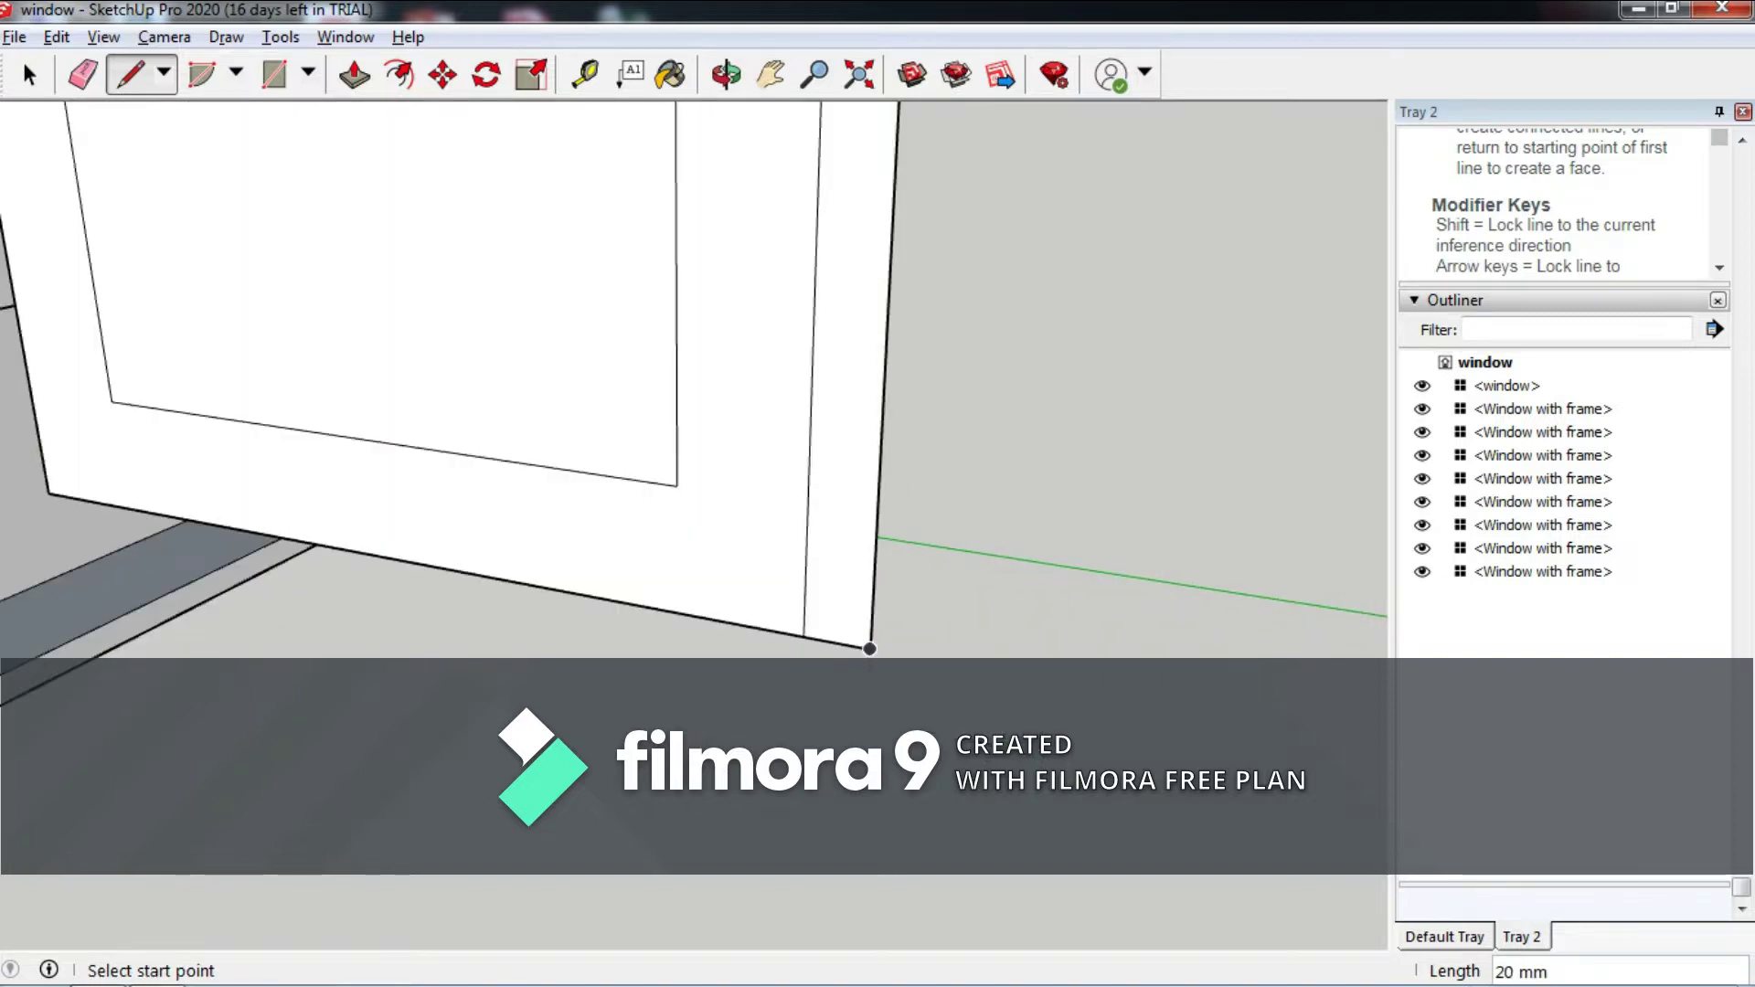
{"action": "key", "text": "e"}
{"action": "scroll", "coordinate": [695, 393], "scroll_direction": "down", "scroll_amount": 5}
{"action": "middle_click_drag", "start_coordinate": [695, 393], "coordinate": [603, 402]}
Move the frame's vertical edge 20 mm left and draw 20 mm lines at its top and bottom corners.
{"action": "key", "text": "m"}
{"action": "left_click", "coordinate": [879, 512]}
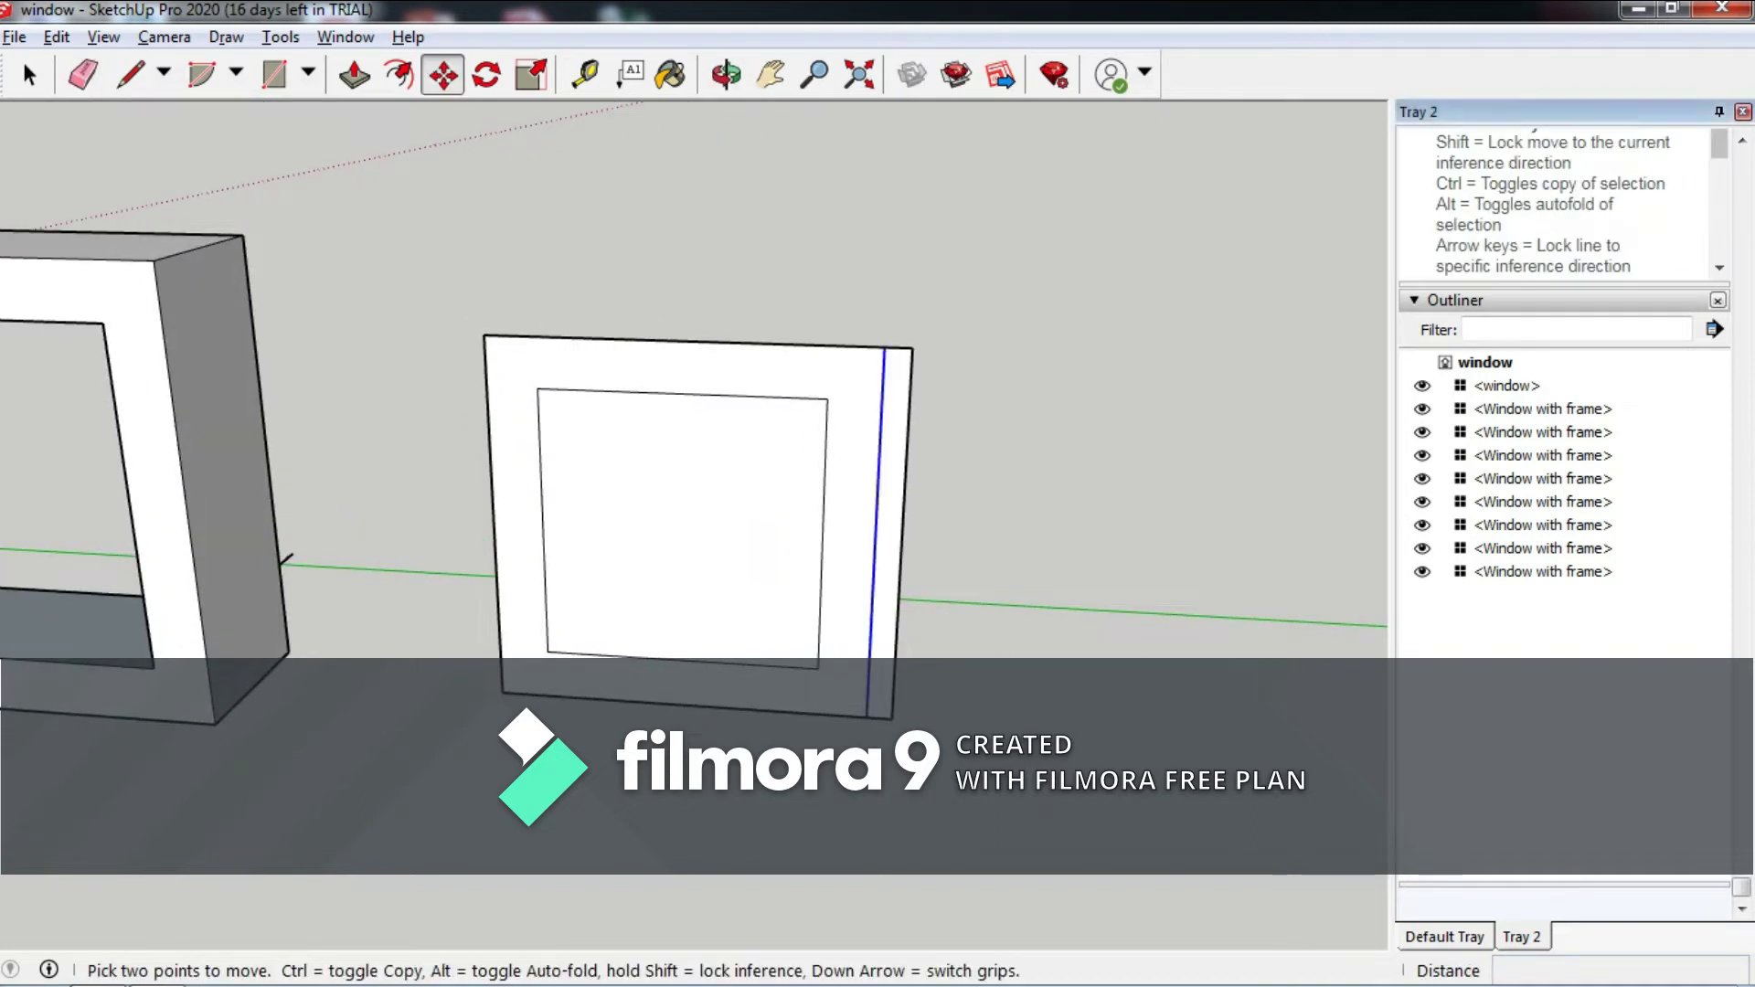
{"action": "type", "text": "20"}
{"action": "key", "text": "Return"}
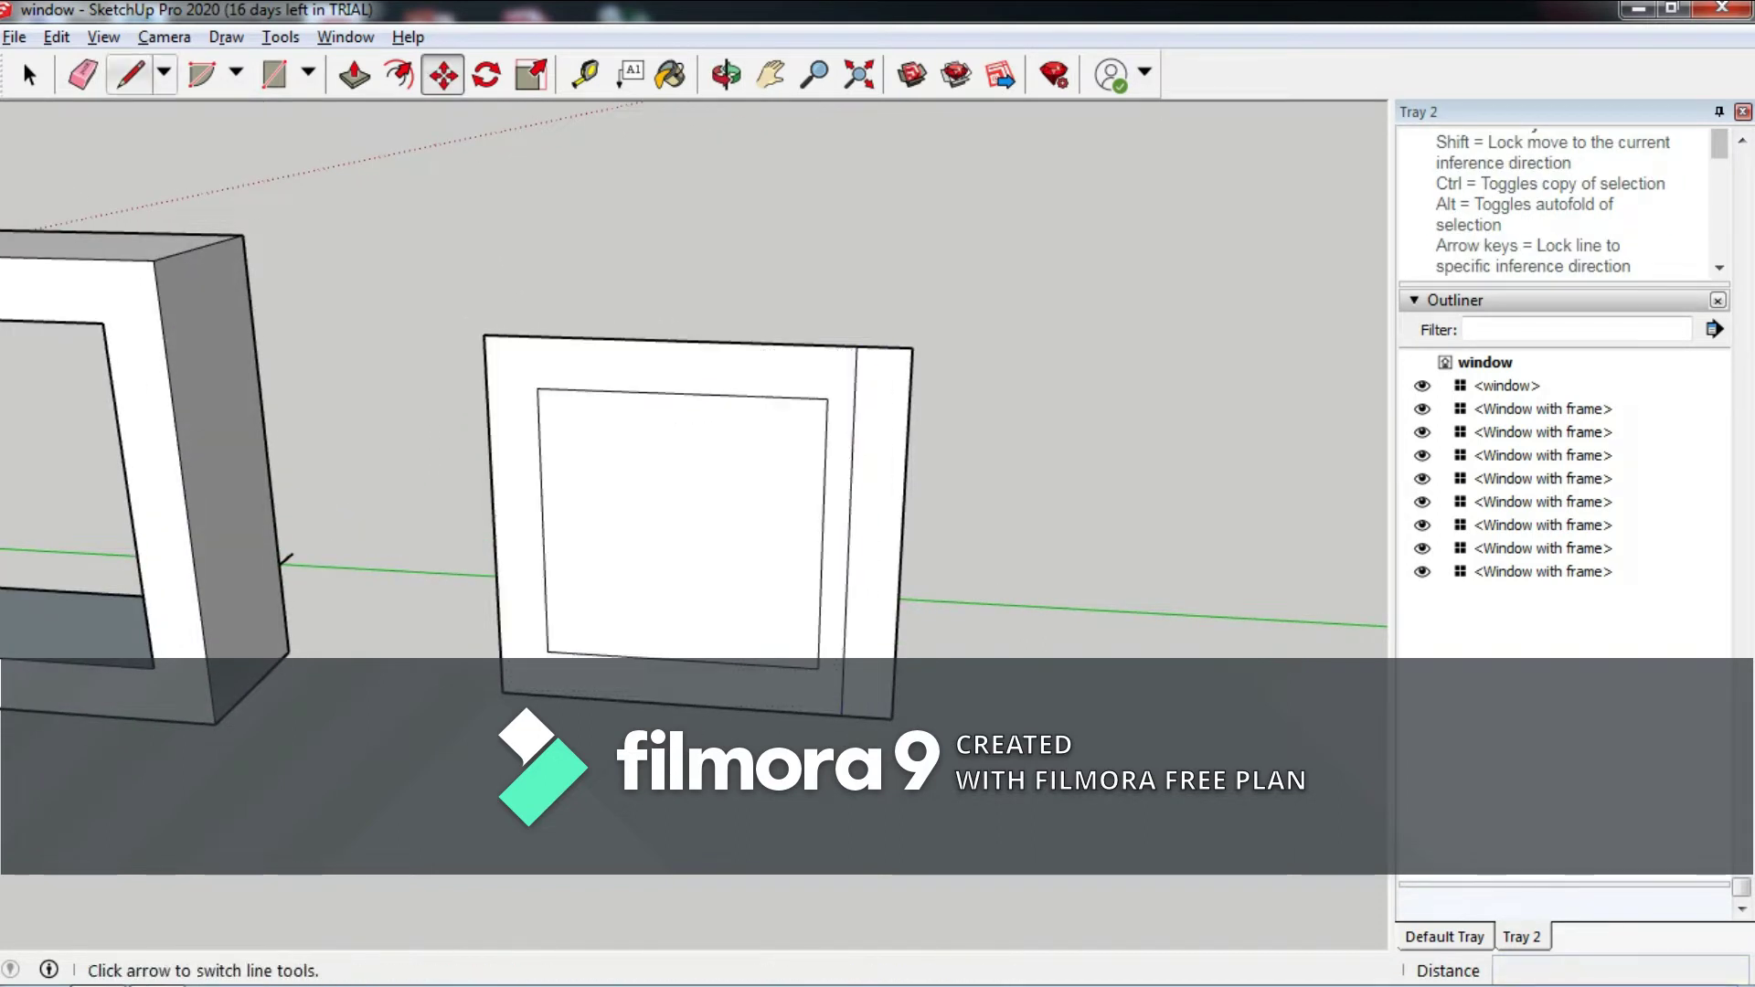
{"action": "key", "text": "l"}
{"action": "left_click", "coordinate": [827, 398]}
{"action": "type", "text": "20"}
{"action": "key", "text": "Return"}
{"action": "left_click", "coordinate": [816, 668]}
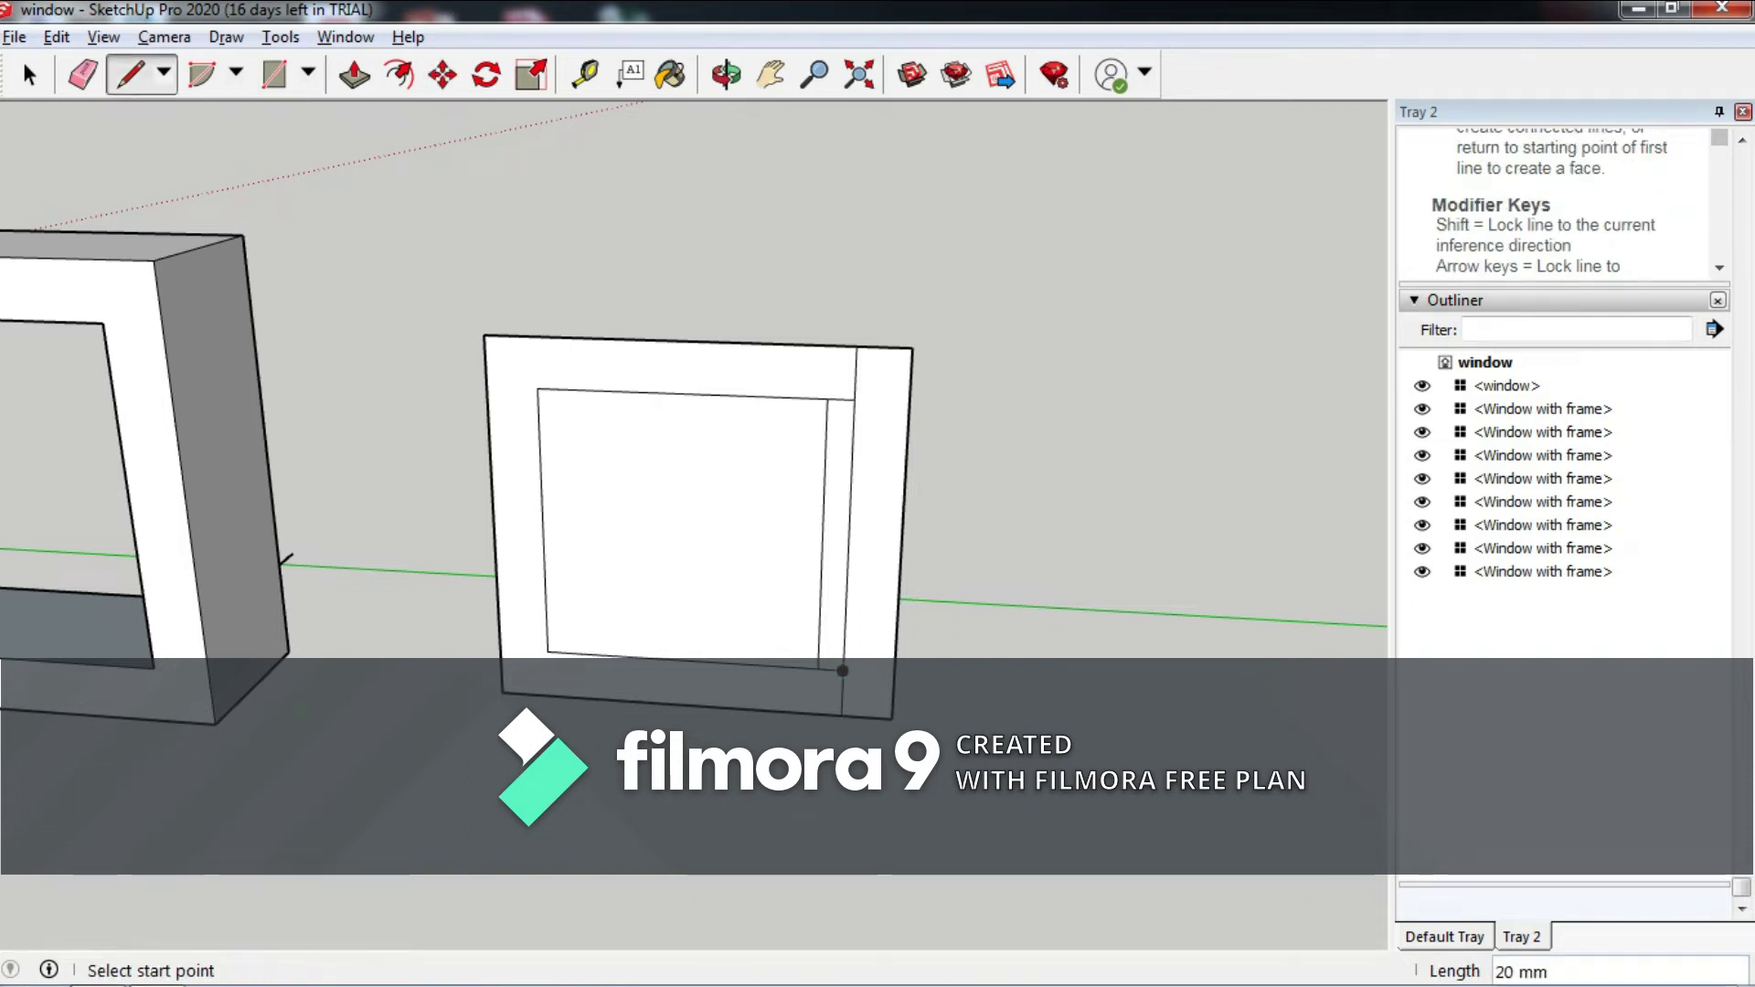
Extrude the square frame's face out 40 mm.
{"action": "key", "text": "e"}
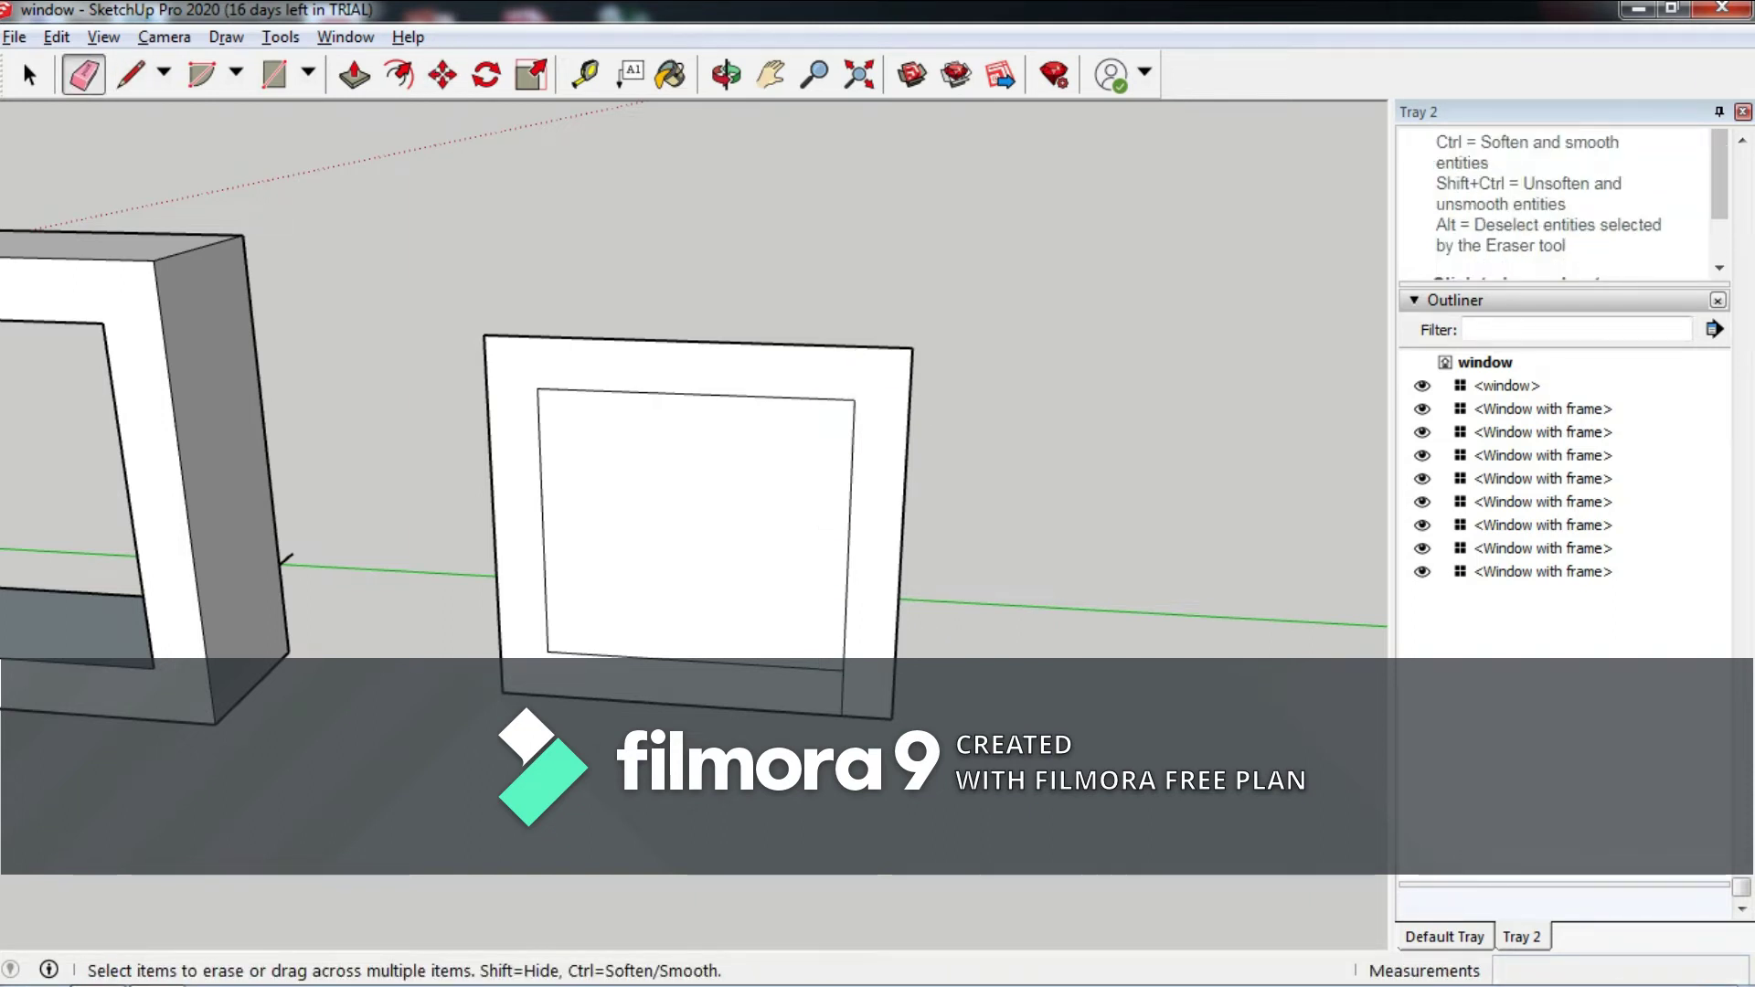
{"action": "middle_click_drag", "start_coordinate": [288, 558], "coordinate": [329, 512]}
{"action": "left_click", "coordinate": [355, 75]}
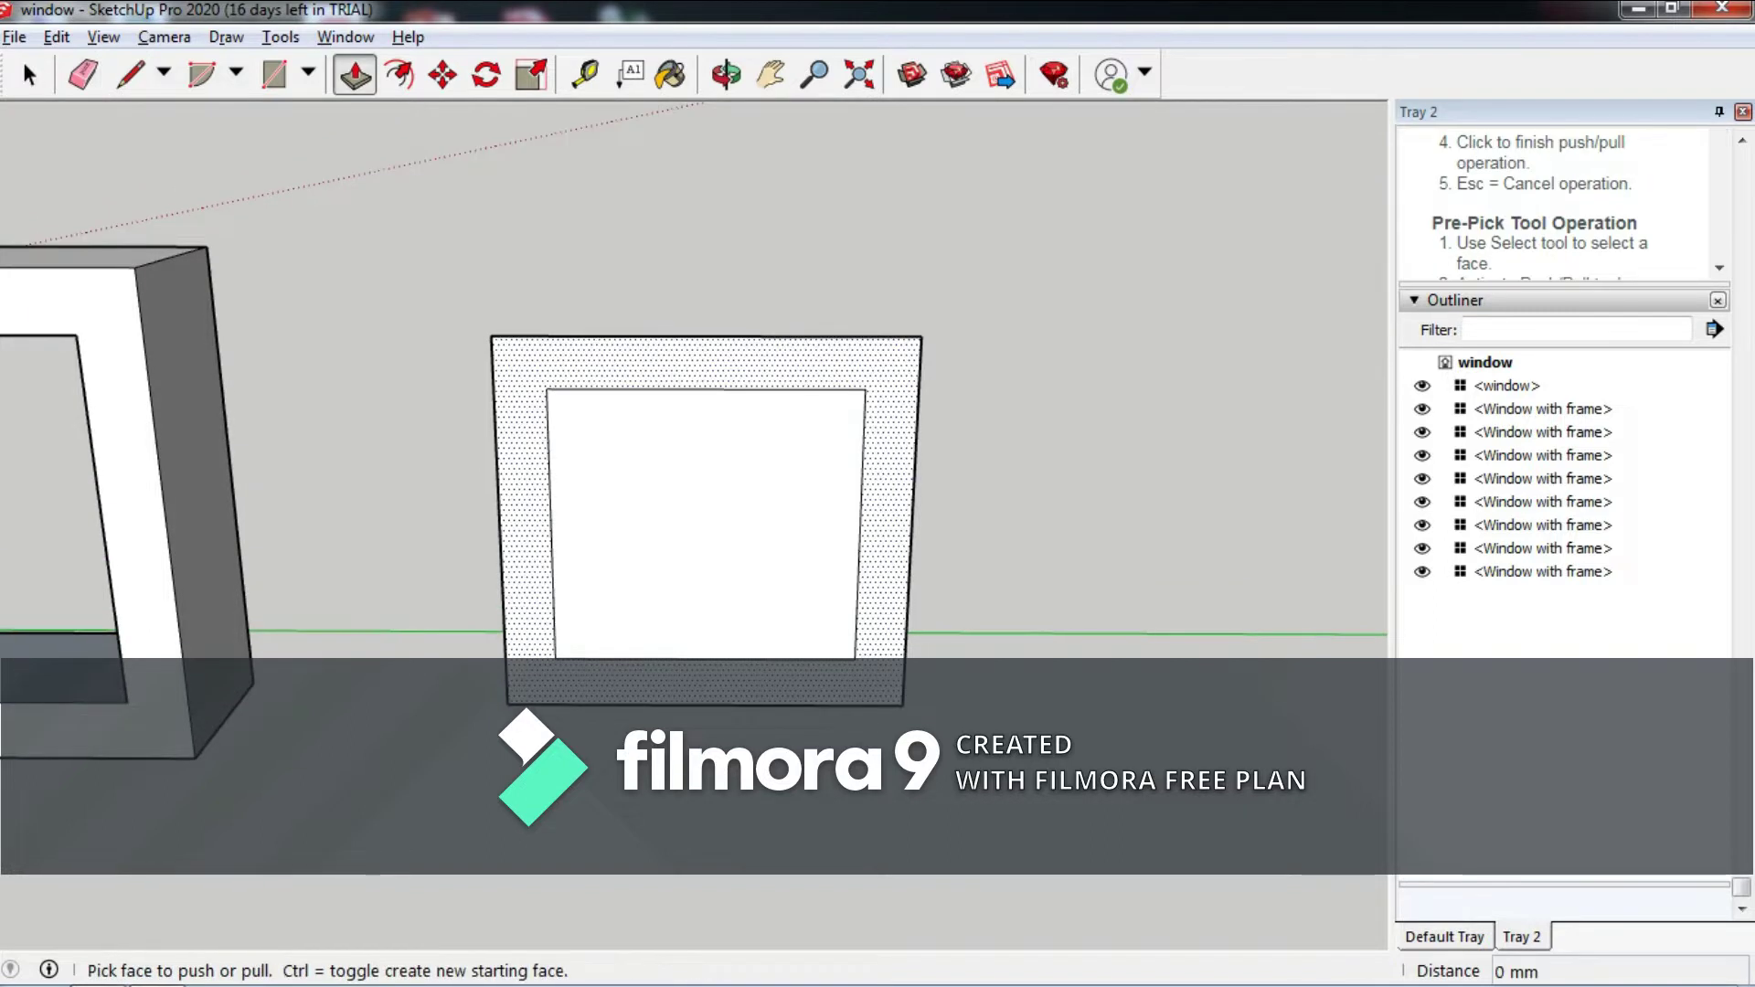
{"action": "left_click", "coordinate": [521, 512]}
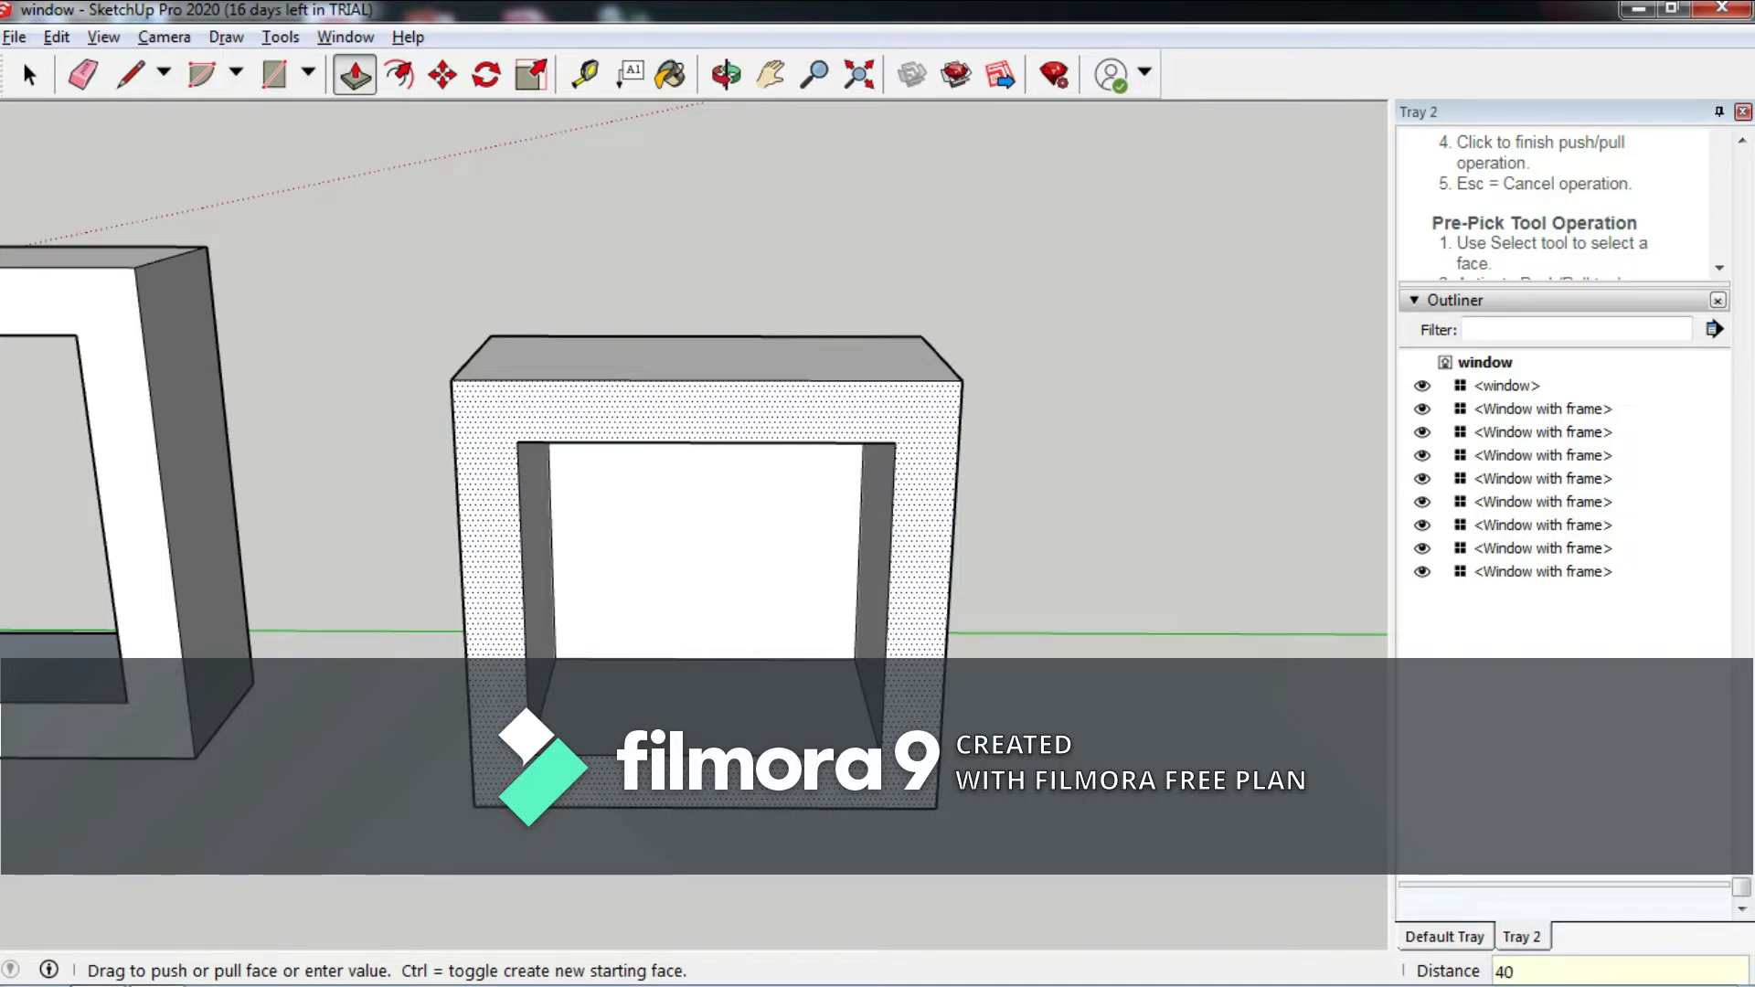
{"action": "key", "text": "Return"}
Recess the frame's inner glass pane 20 mm, leaving a raised border.
{"action": "middle_click_drag", "start_coordinate": [694, 457], "coordinate": [823, 429]}
{"action": "left_click", "coordinate": [662, 530]}
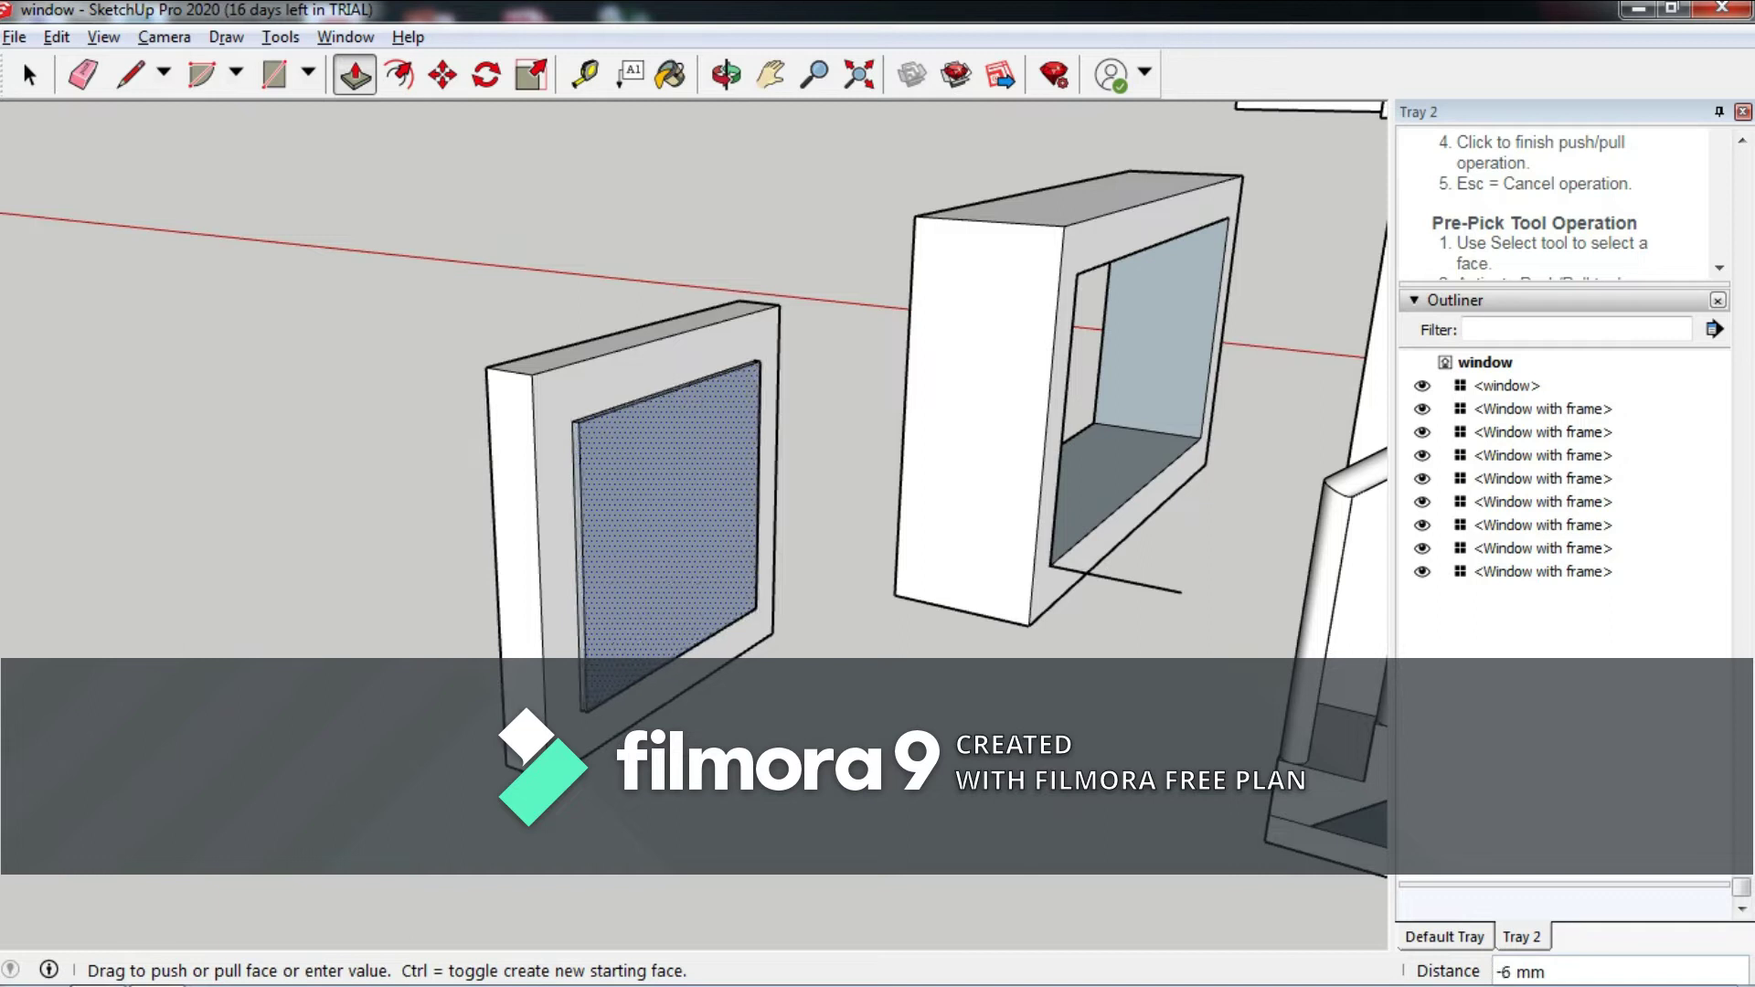
{"action": "type", "text": "0"}
{"action": "key", "text": "Return"}
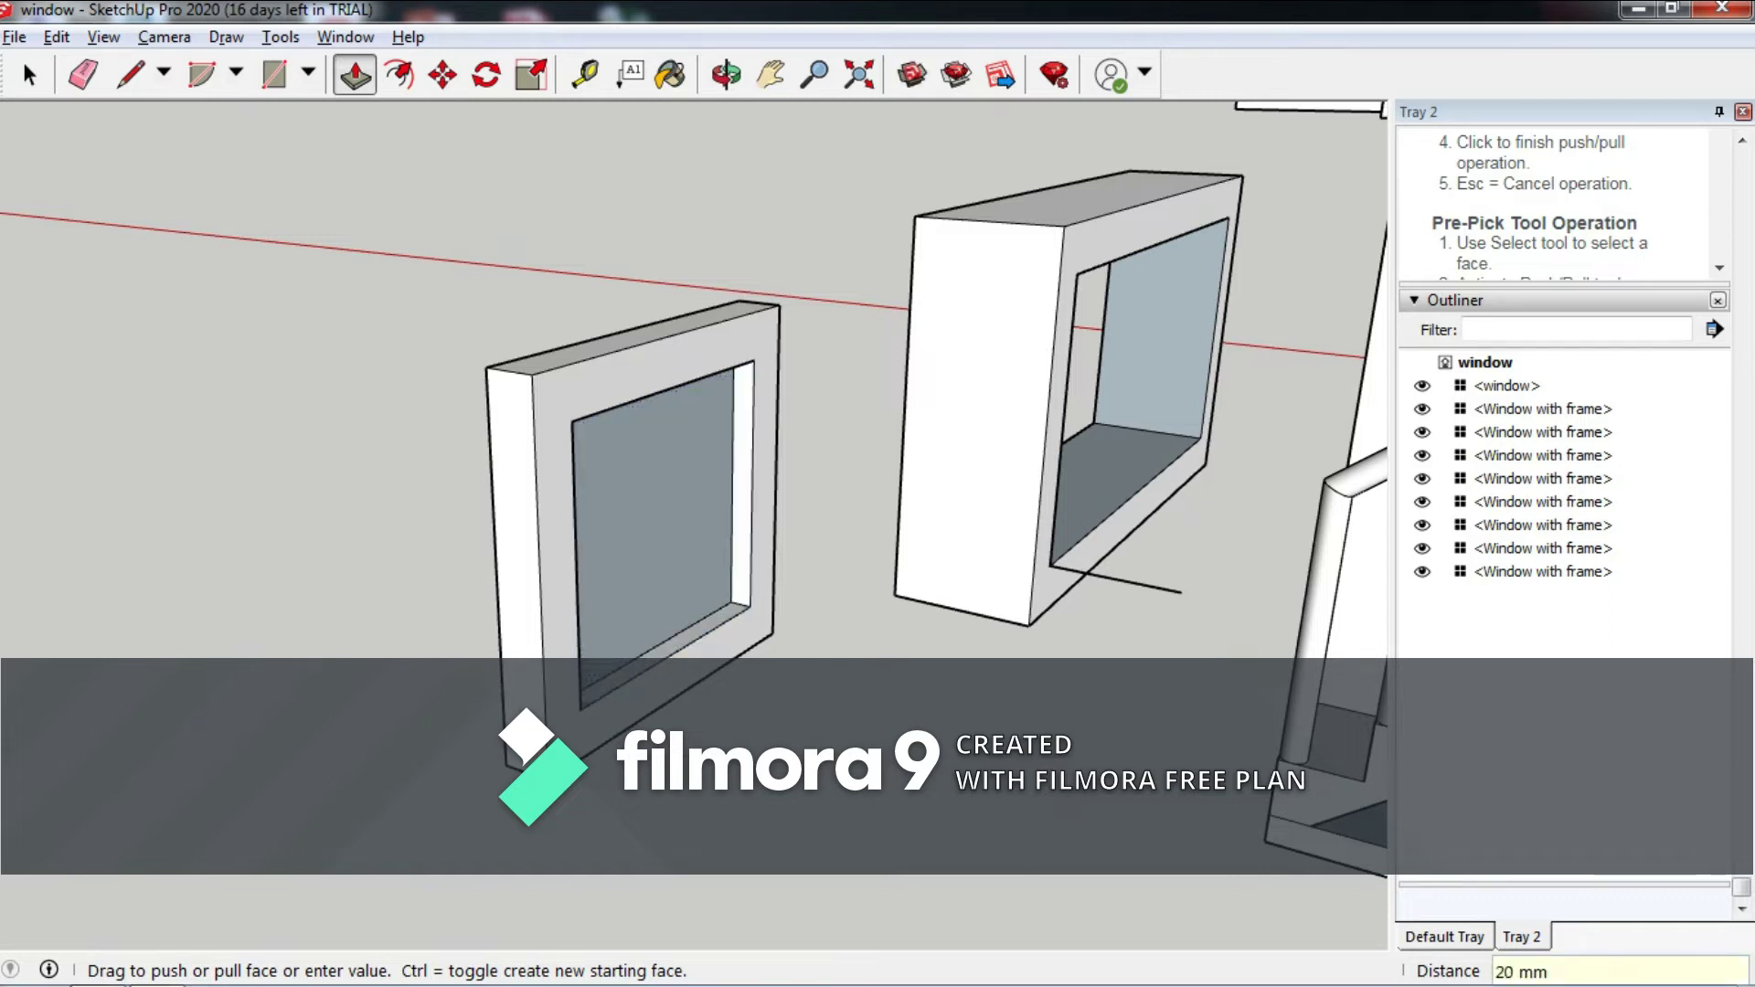
{"action": "middle_click_drag", "start_coordinate": [694, 366], "coordinate": [878, 366]}
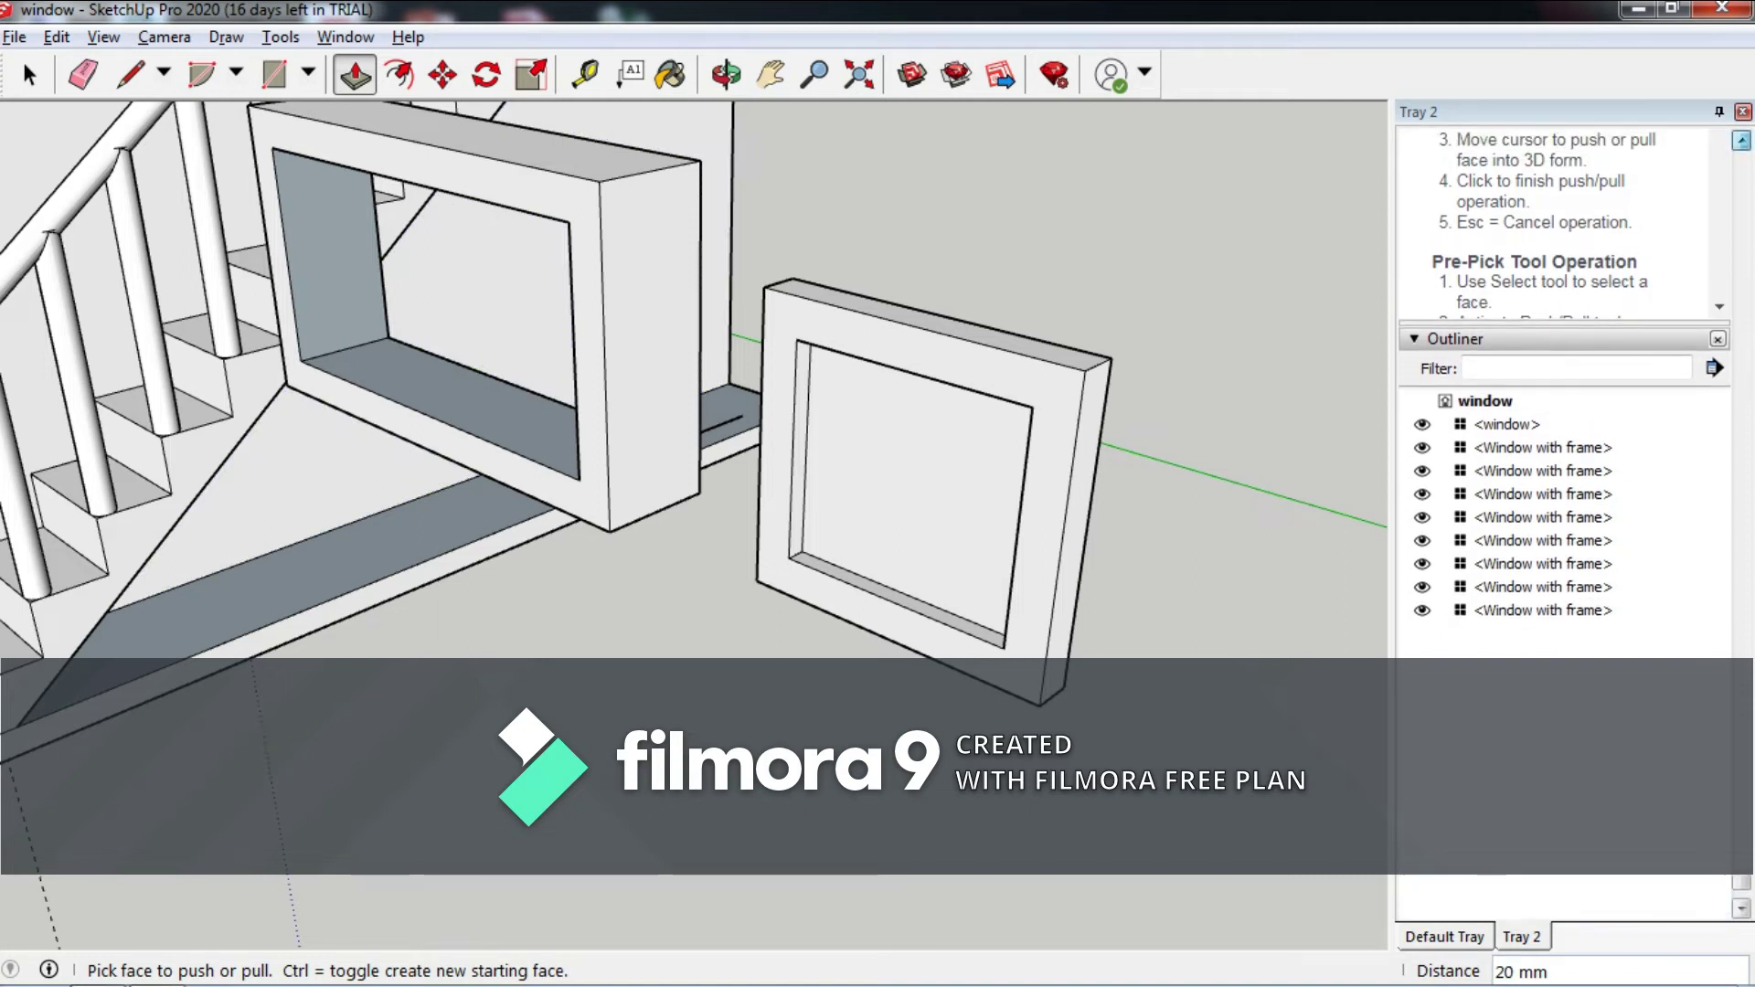
{"action": "middle_click_drag", "start_coordinate": [695, 365], "coordinate": [877, 366]}
Create a new Tray 3 and paint the small window's glass Translucent Glass Blue.
{"action": "key", "text": "p"}
{"action": "middle_click_drag", "start_coordinate": [695, 365], "coordinate": [822, 384]}
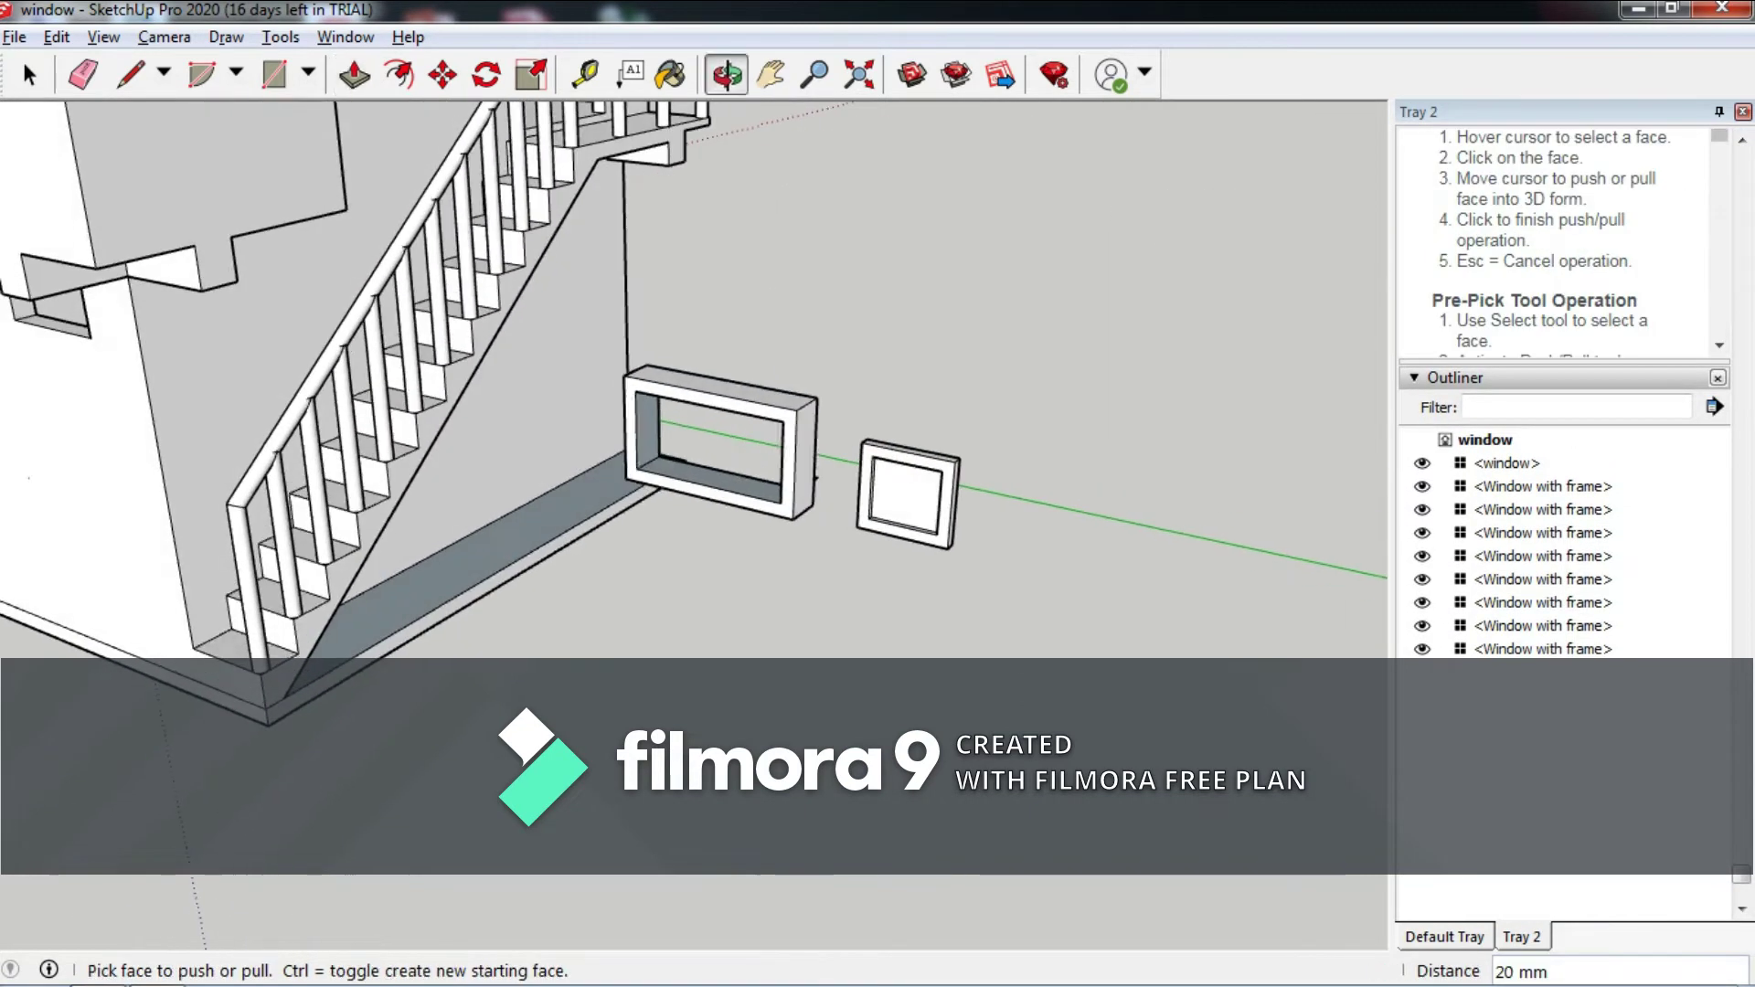
{"action": "key", "text": "m"}
{"action": "left_click", "coordinate": [281, 37]}
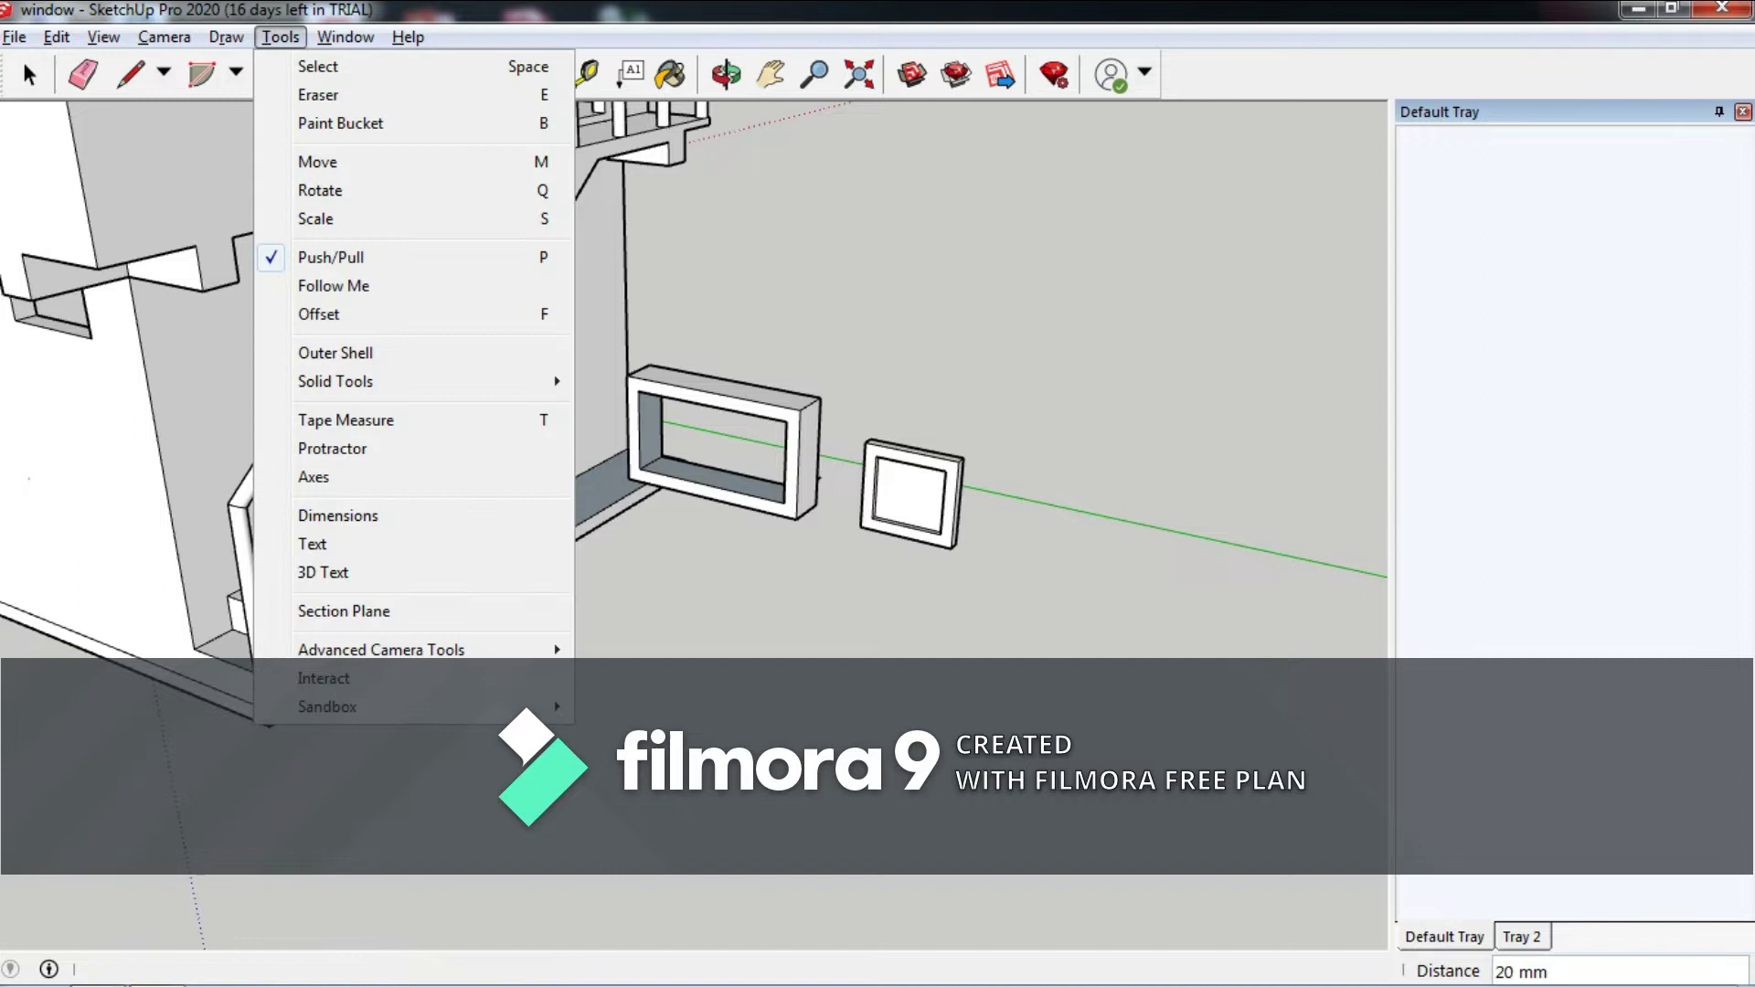
{"action": "left_click", "coordinate": [346, 36]}
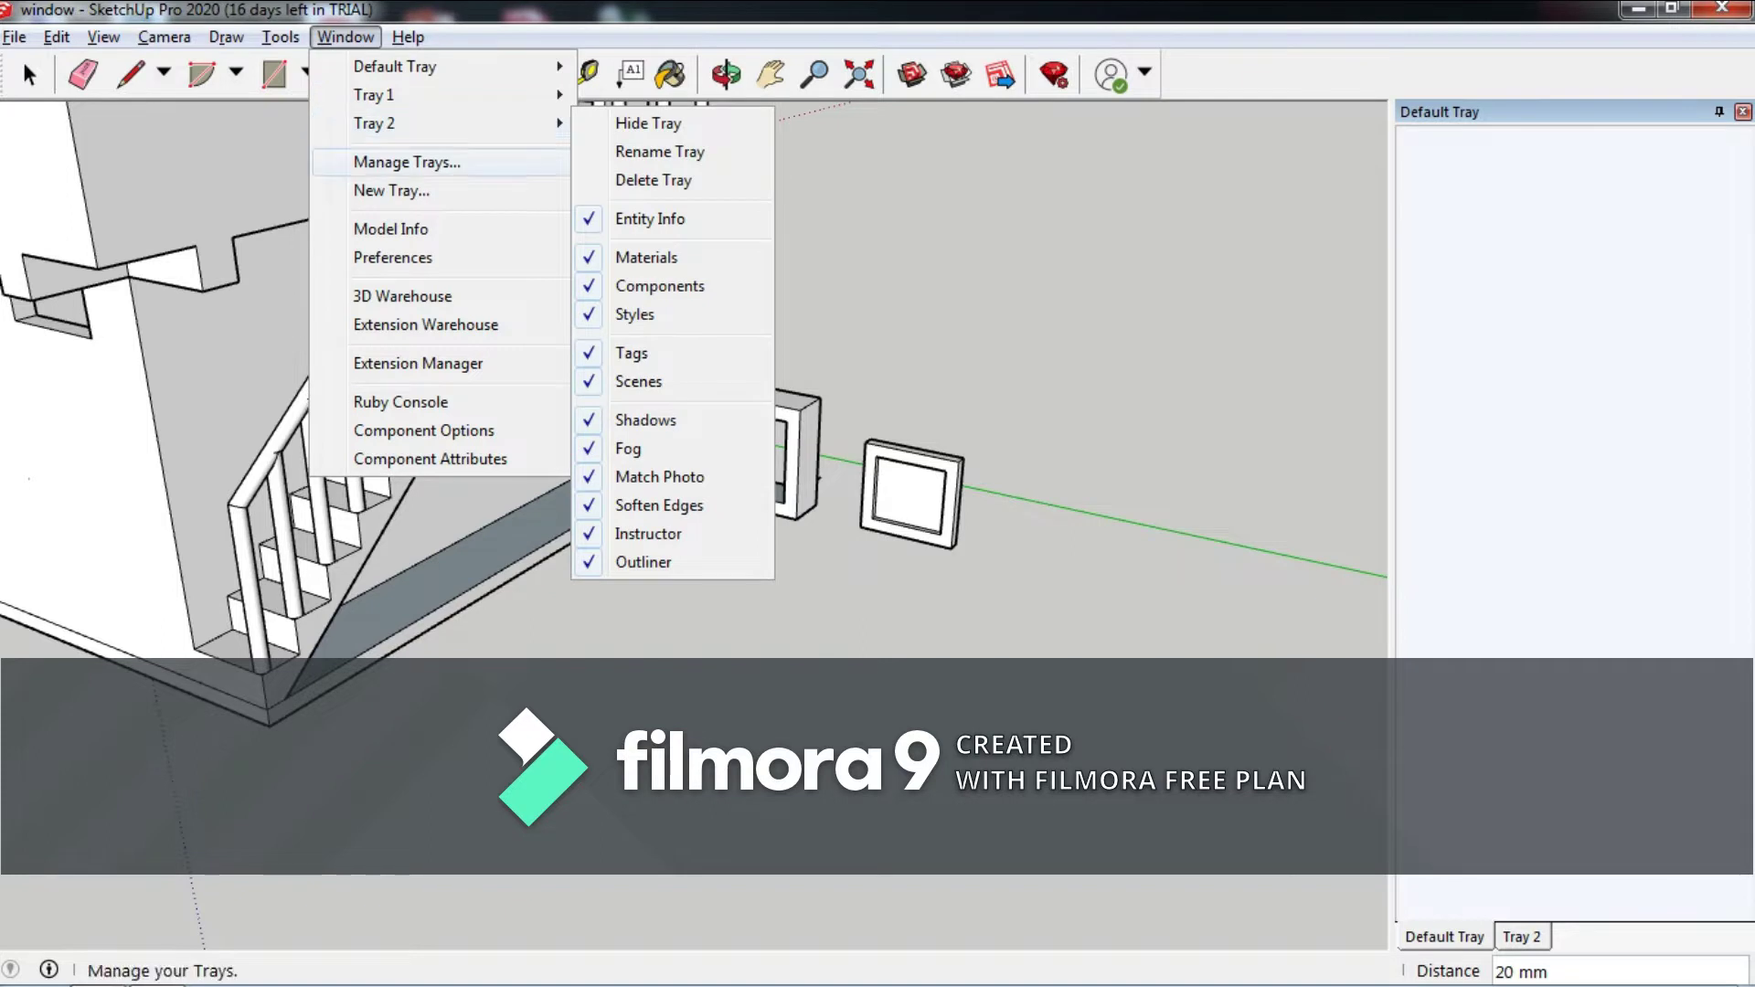
{"action": "left_click", "coordinate": [391, 190]}
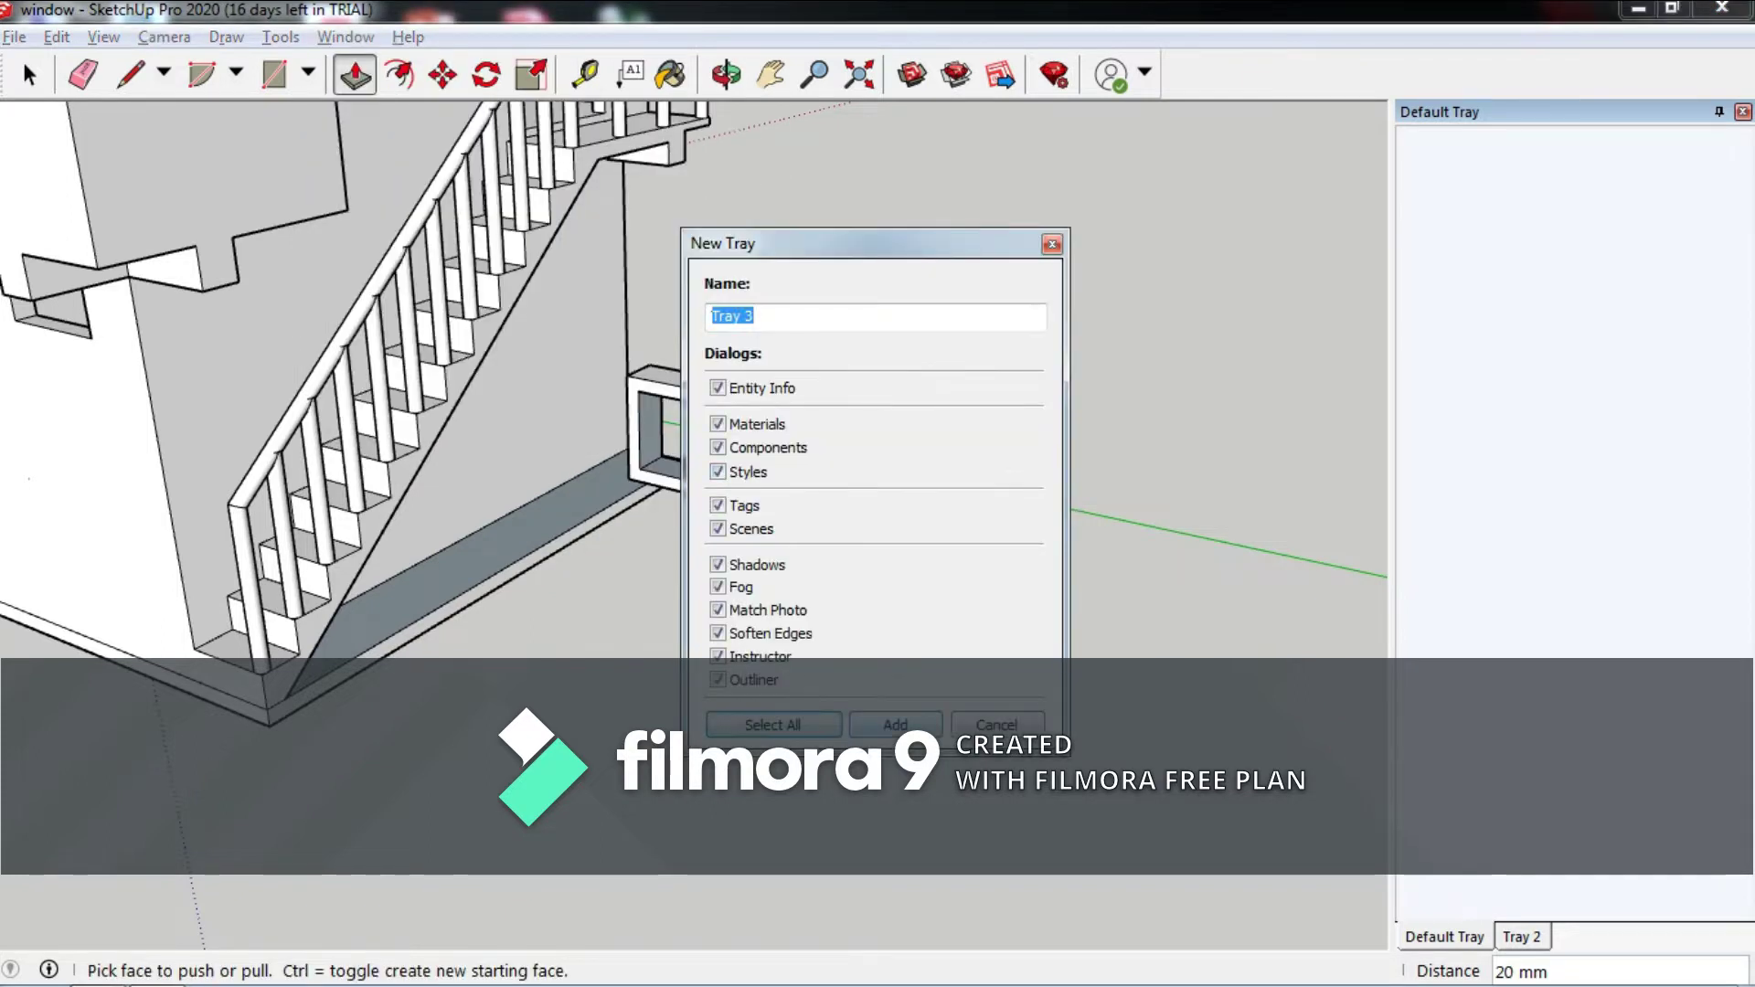
{"action": "key", "text": "Return"}
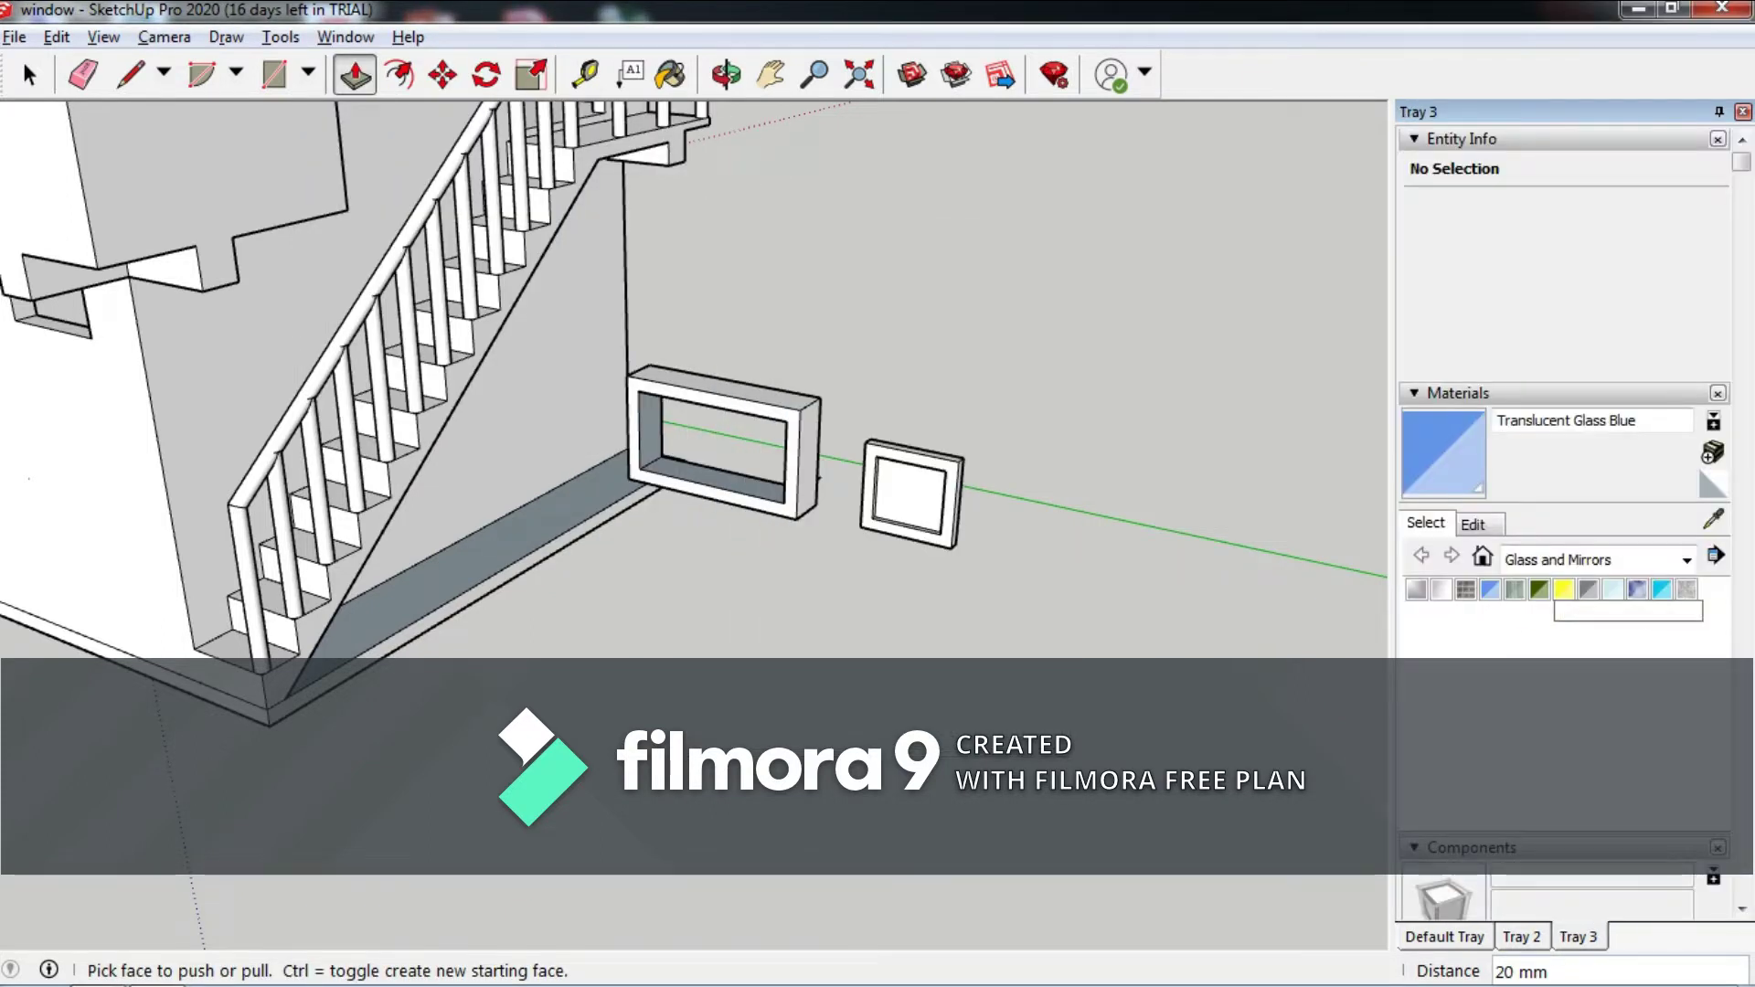
{"action": "left_click", "coordinate": [1490, 588]}
{"action": "left_click", "coordinate": [910, 494]}
Box-select the small blue-glass window panel and pick it up with Move.
{"action": "middle_click_drag", "start_coordinate": [910, 495], "coordinate": [1097, 457]}
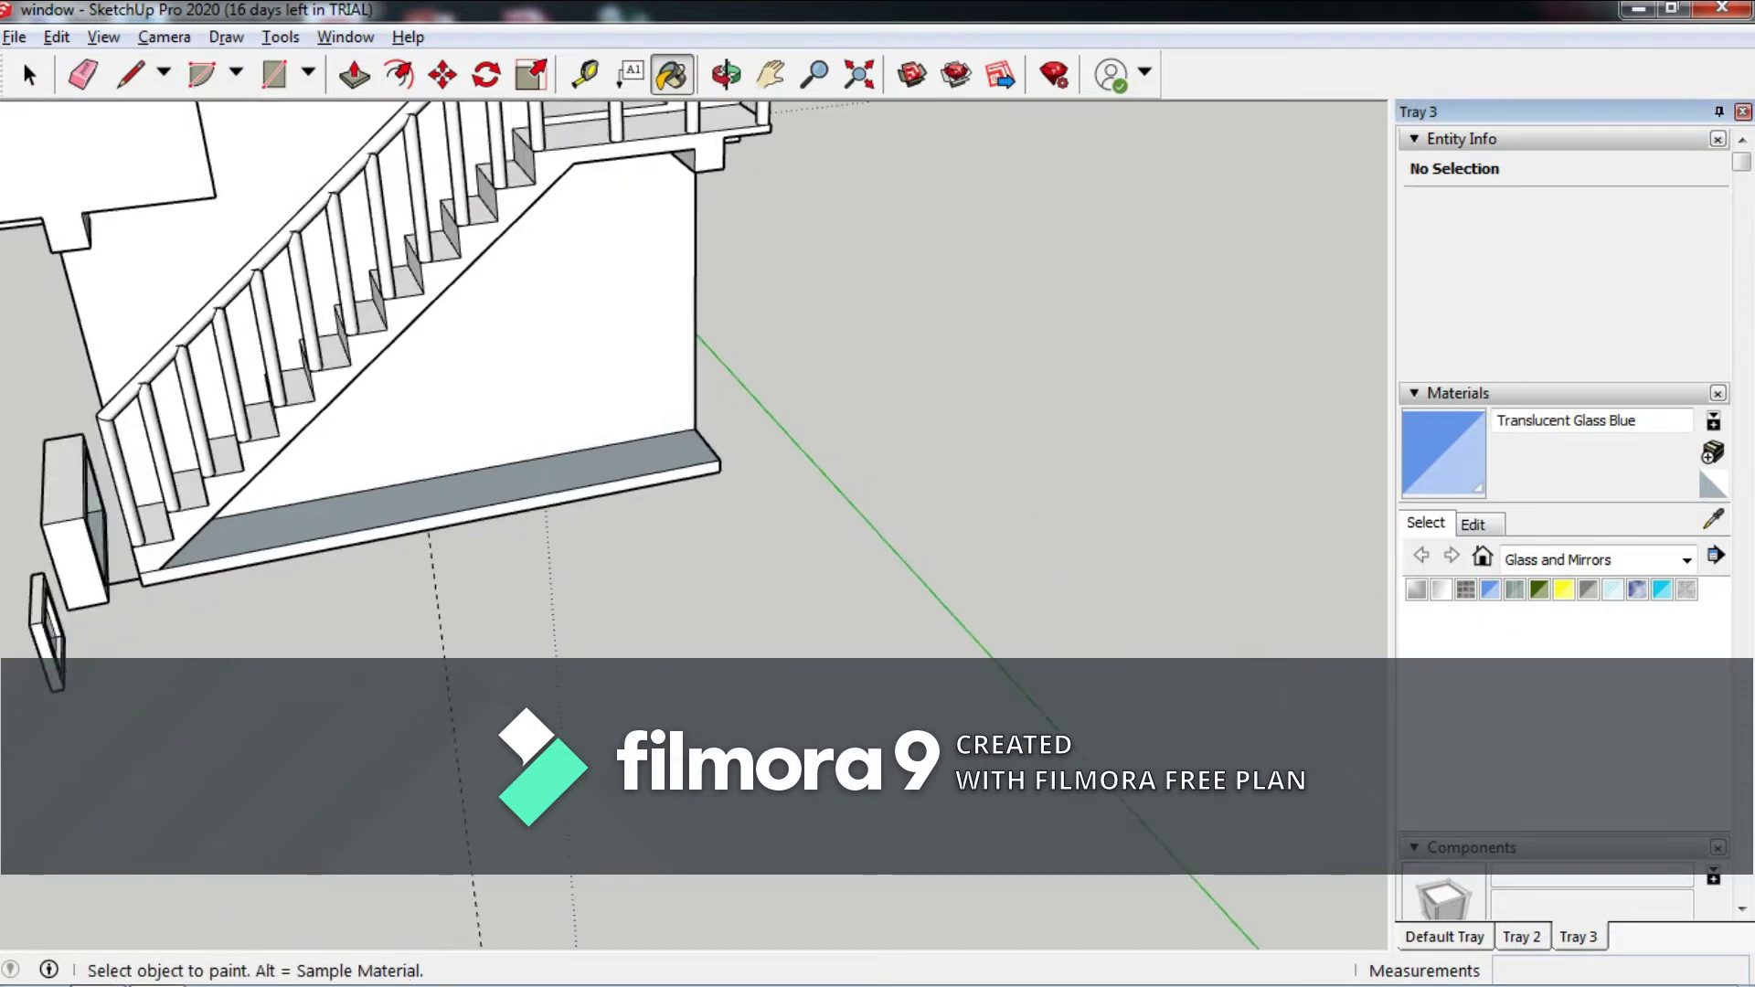
{"action": "mouse_move", "coordinate": [914, 412]}
{"action": "middle_mouse_down"}
{"action": "mouse_move", "coordinate": [695, 393]}
{"action": "mouse_move", "coordinate": [914, 383]}
{"action": "mouse_move", "coordinate": [640, 429]}
{"action": "middle_mouse_up"}
{"action": "scroll", "coordinate": [302, 457], "scroll_direction": "up", "scroll_amount": 3}
{"action": "left_click", "coordinate": [29, 74]}
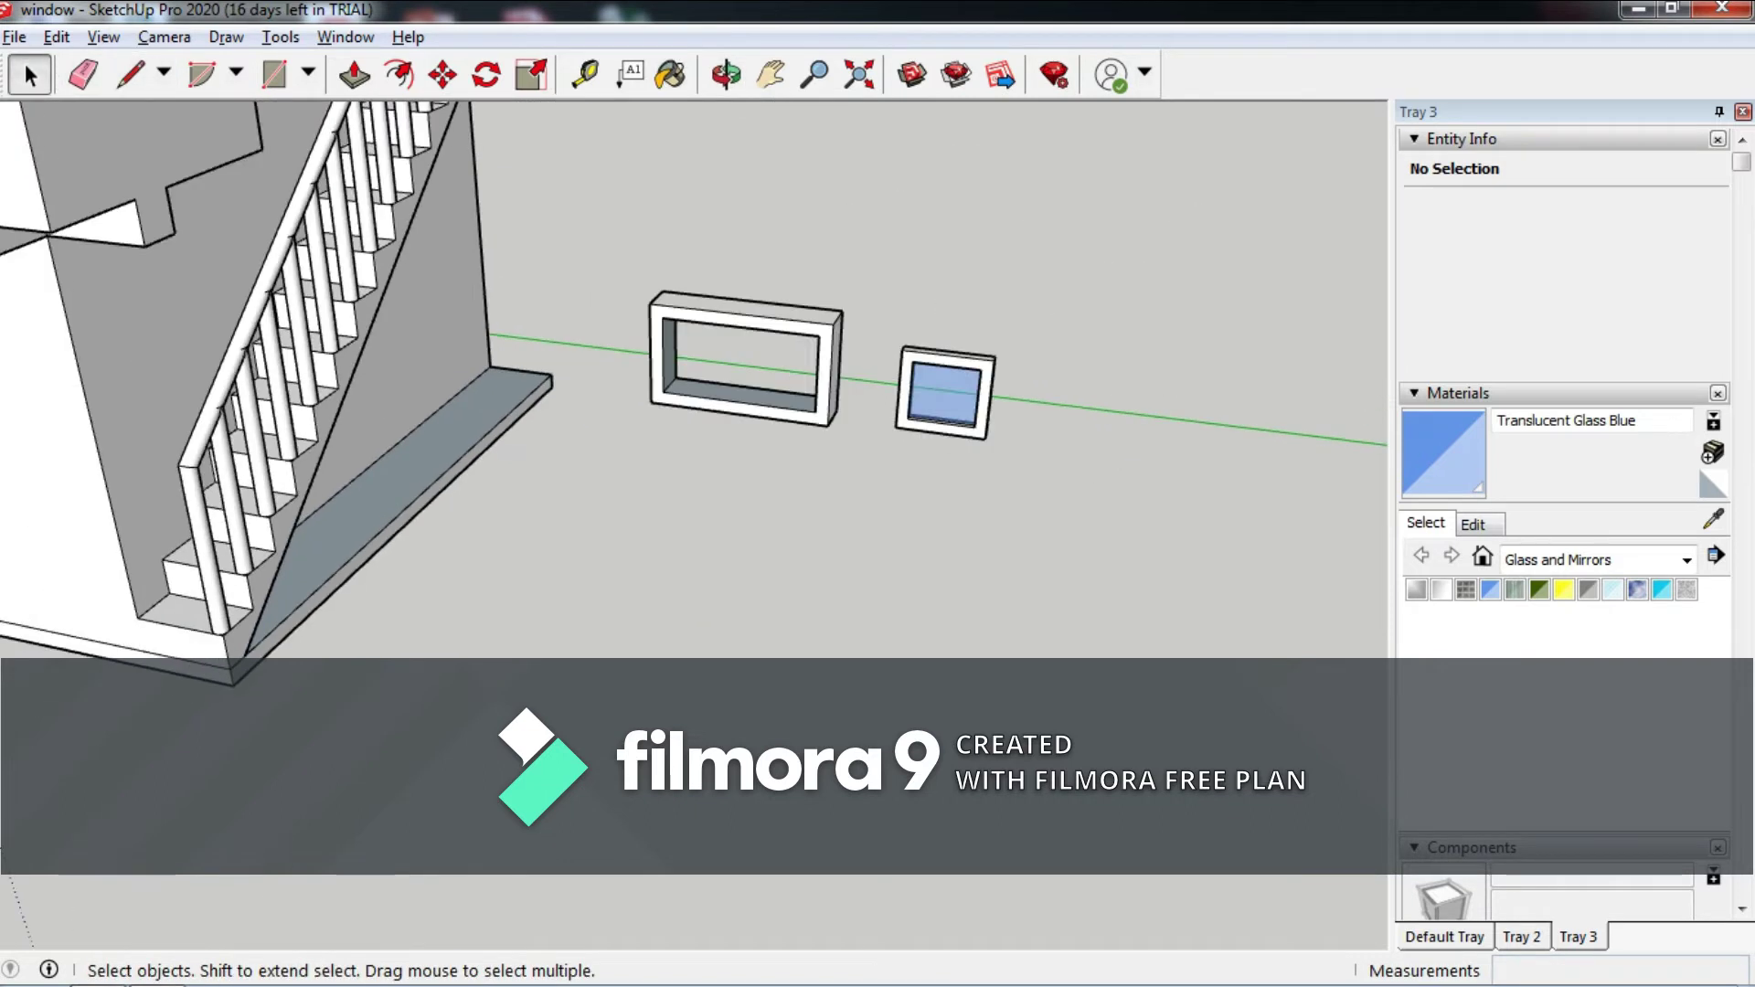
{"action": "left_click_drag", "start_coordinate": [883, 325], "coordinate": [1014, 471]}
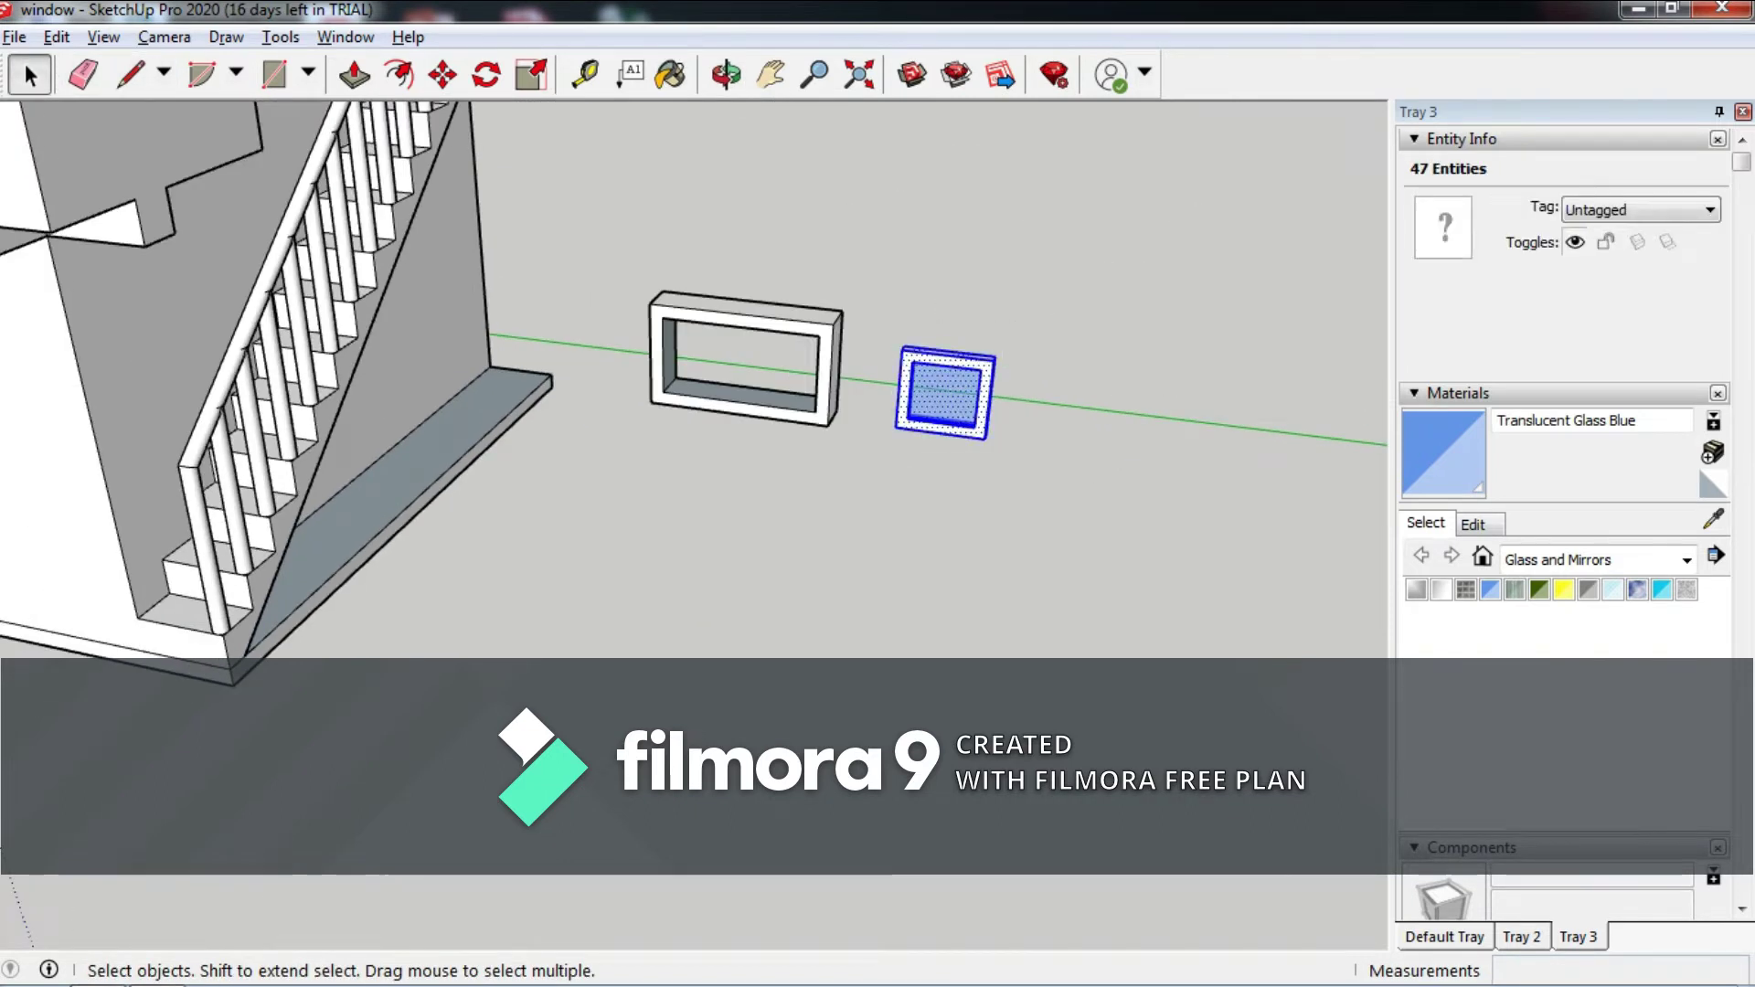
{"action": "scroll", "coordinate": [914, 421], "scroll_direction": "up", "scroll_amount": 2}
{"action": "scroll", "coordinate": [914, 421], "scroll_direction": "up", "scroll_amount": 2}
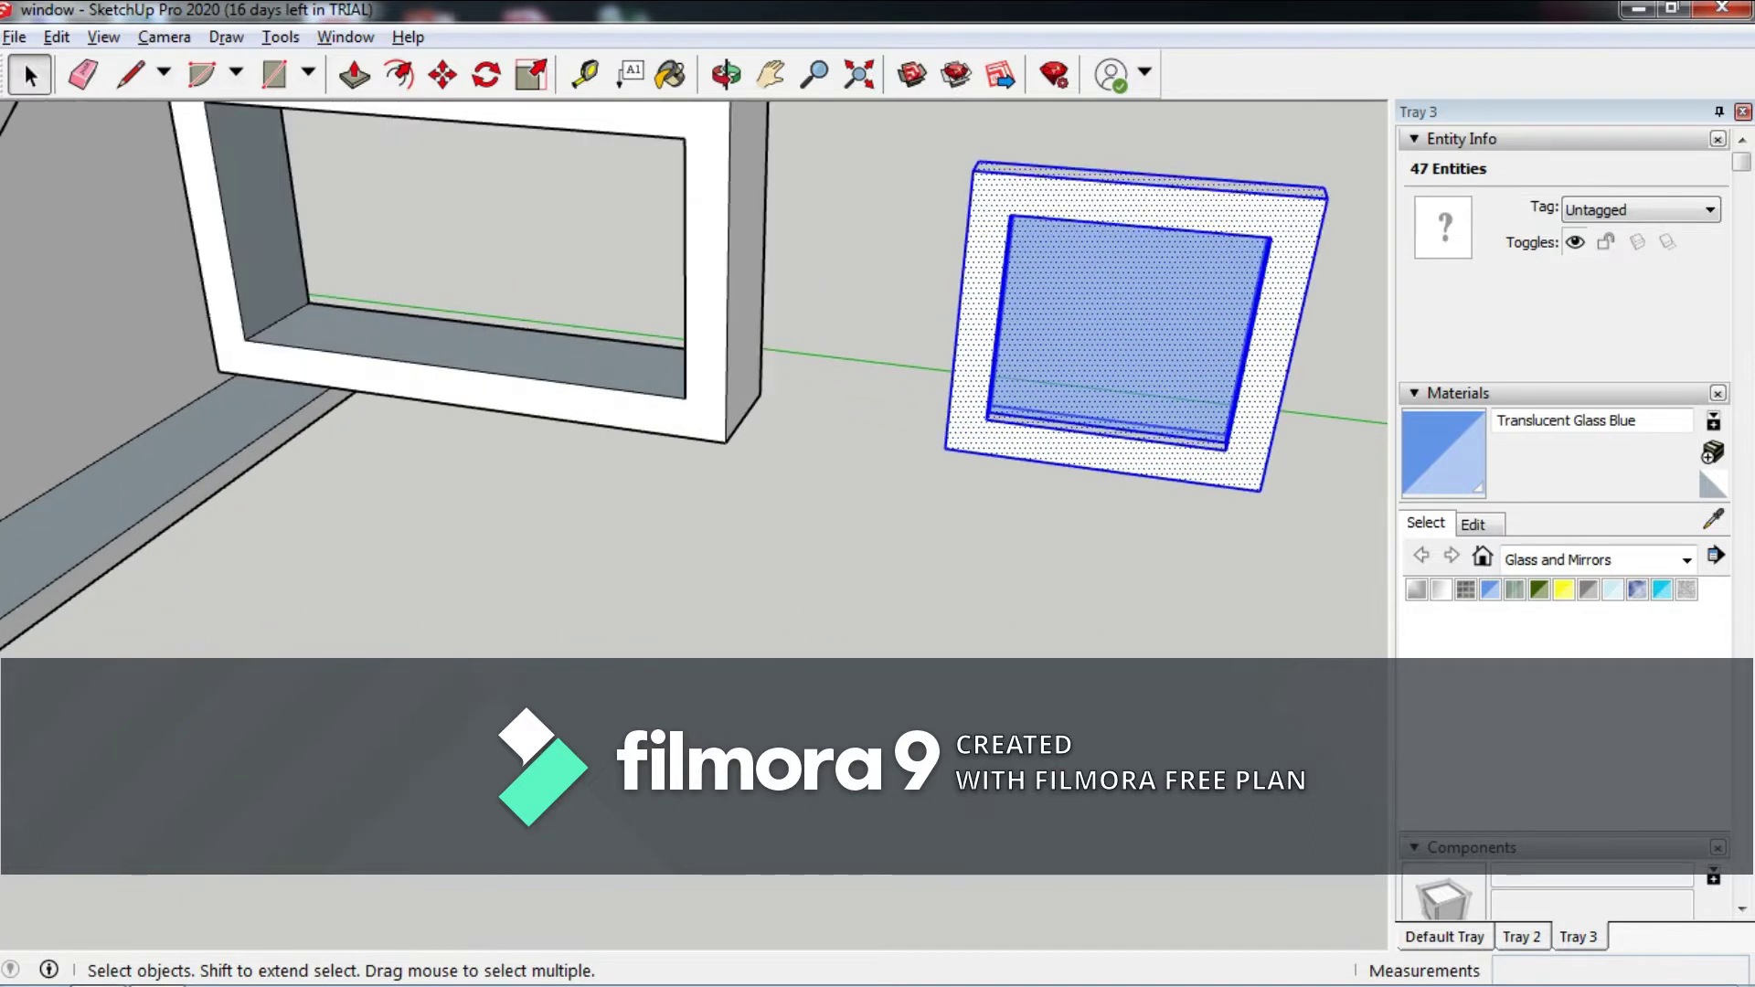
{"action": "scroll", "coordinate": [914, 420], "scroll_direction": "up", "scroll_amount": 3}
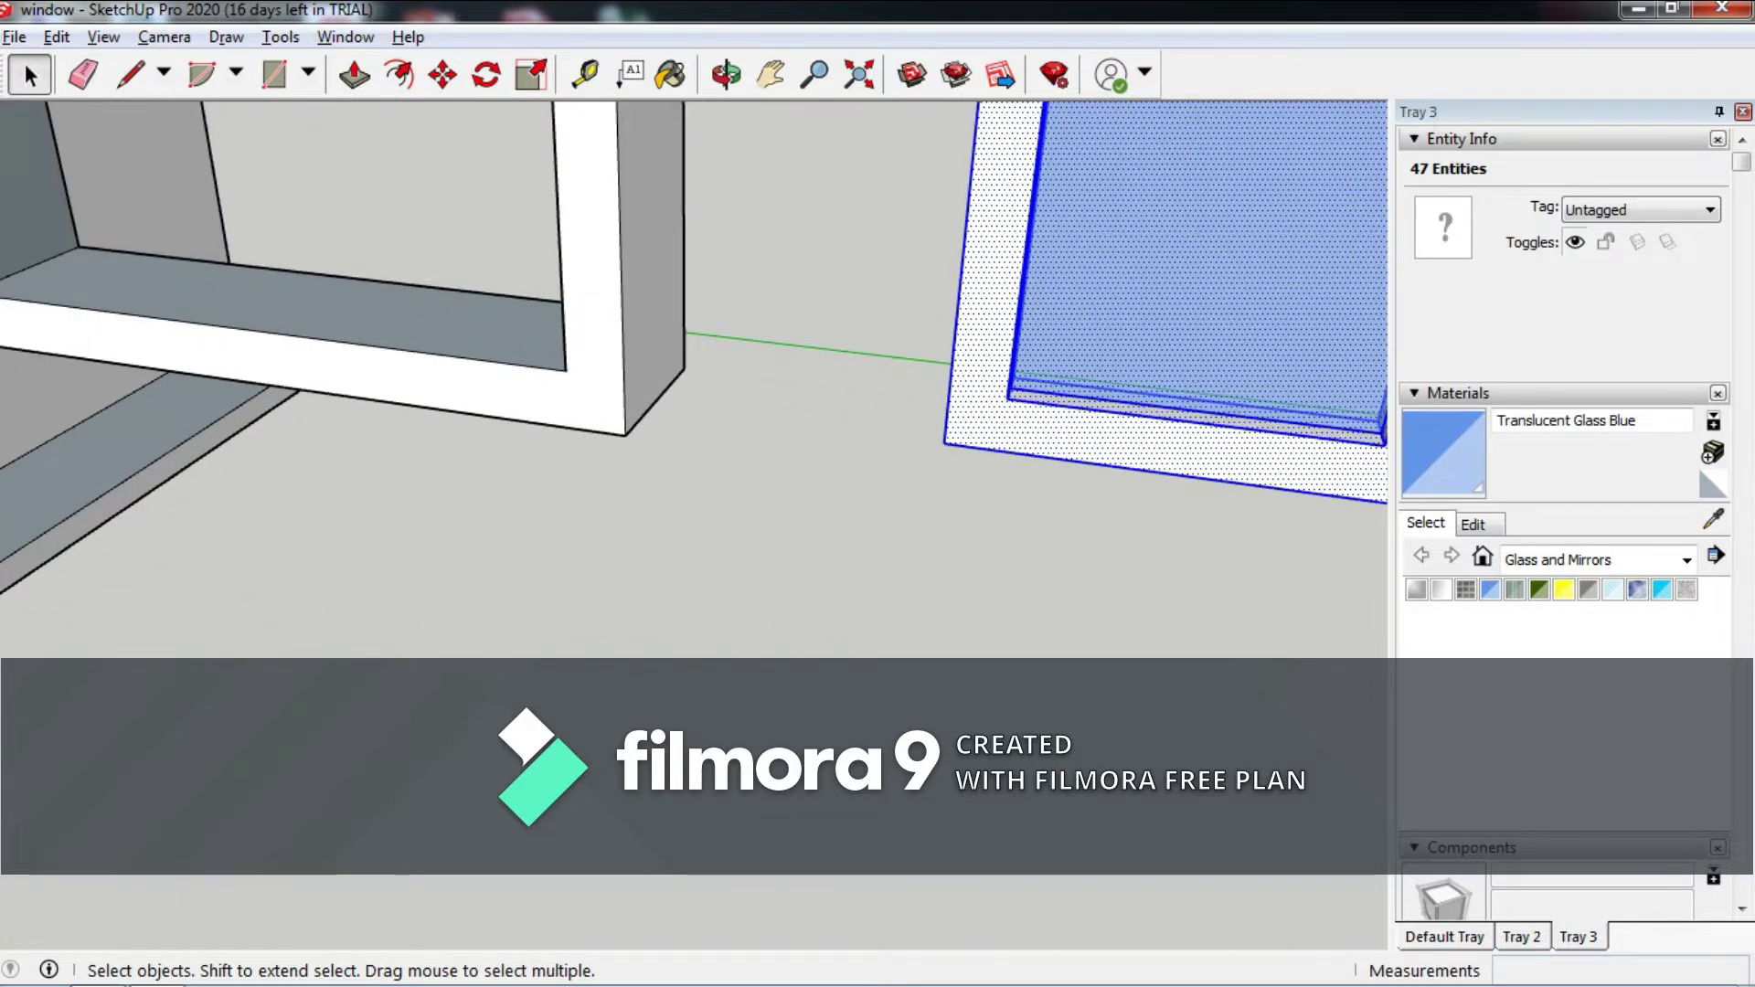
{"action": "key", "text": "m"}
{"action": "left_click", "coordinate": [944, 445]}
{"action": "scroll", "coordinate": [640, 384], "scroll_direction": "down", "scroll_amount": 4}
Set the panel back down beside the large frame and orbit so it faces the camera.
{"action": "scroll", "coordinate": [365, 403], "scroll_direction": "up", "scroll_amount": 3}
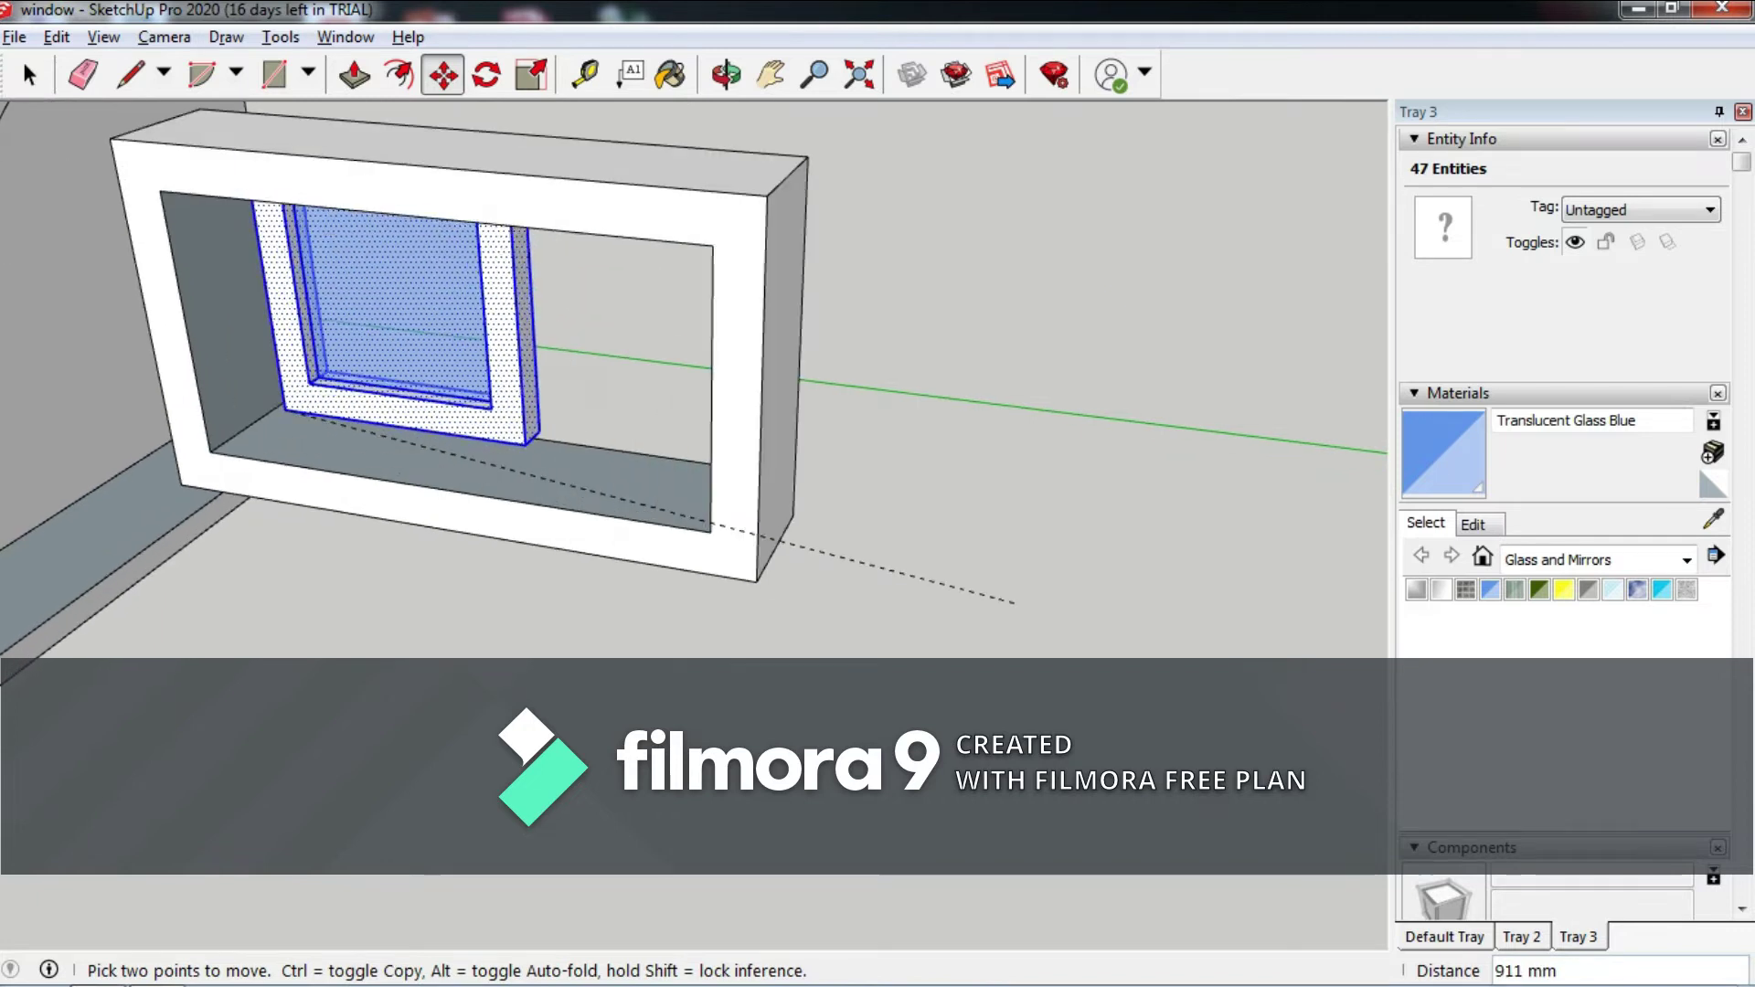
{"action": "left_click", "coordinate": [1142, 585]}
{"action": "middle_click_drag", "start_coordinate": [1142, 585], "coordinate": [1006, 567]}
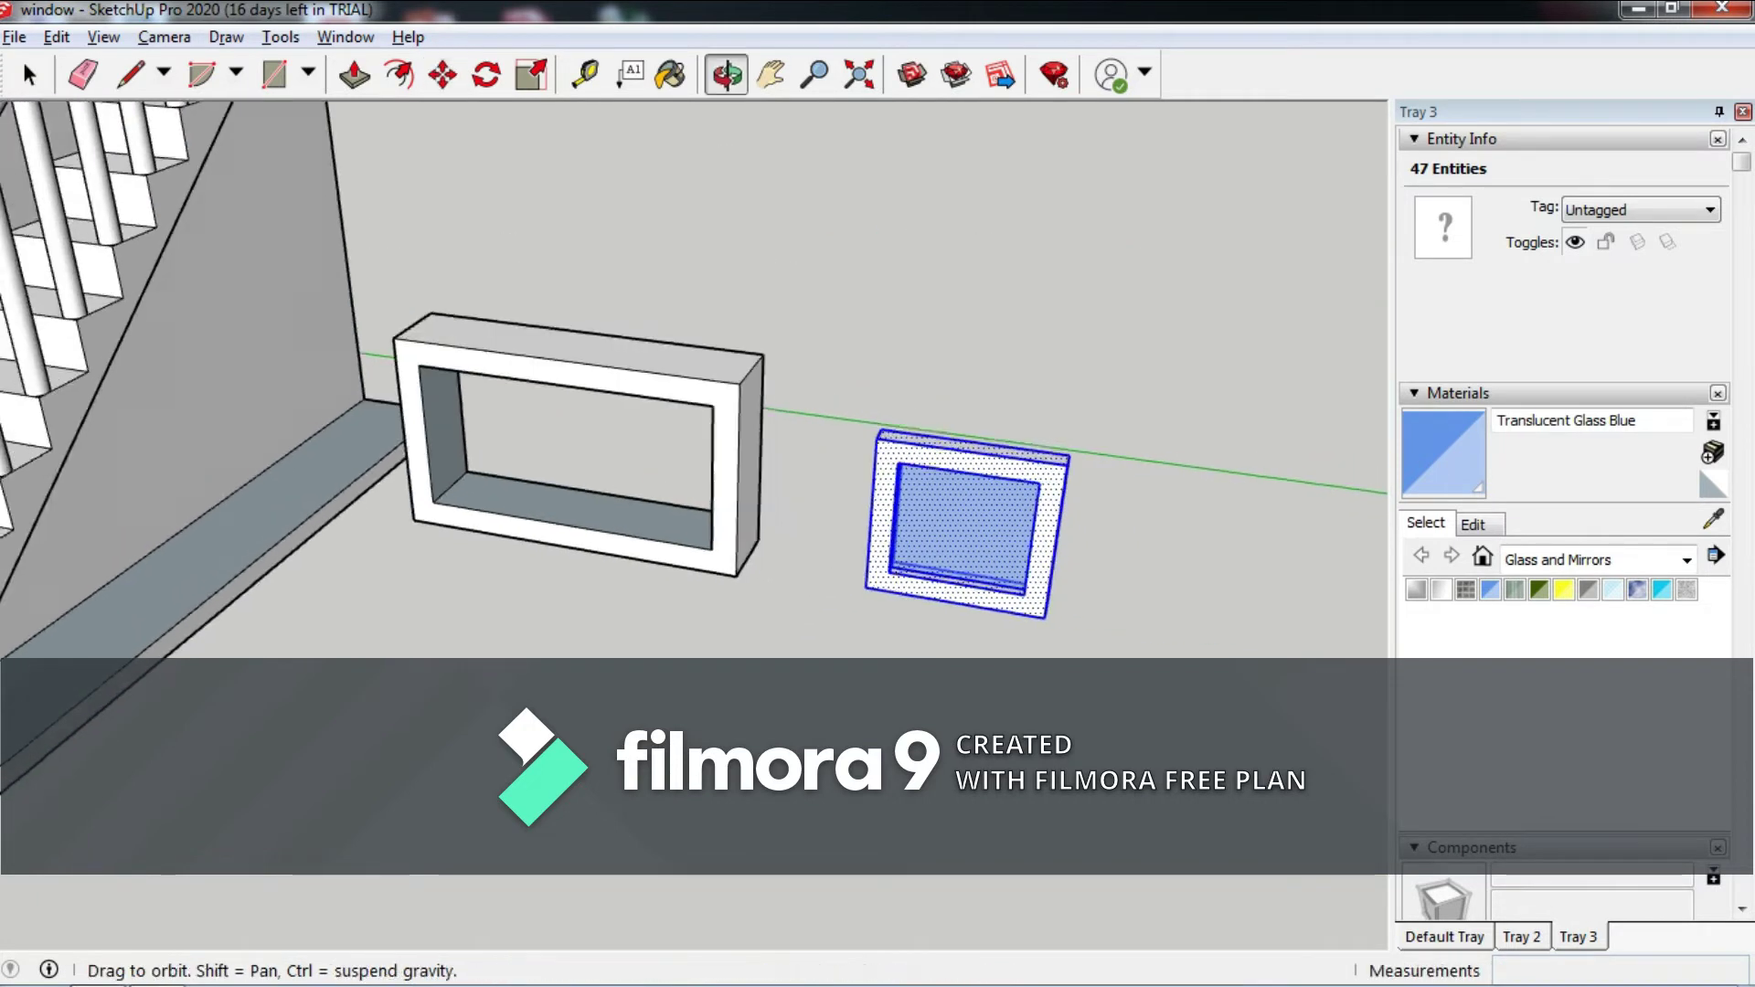
{"action": "scroll", "coordinate": [1097, 594], "scroll_direction": "up", "scroll_amount": 4}
{"action": "key", "text": "l"}
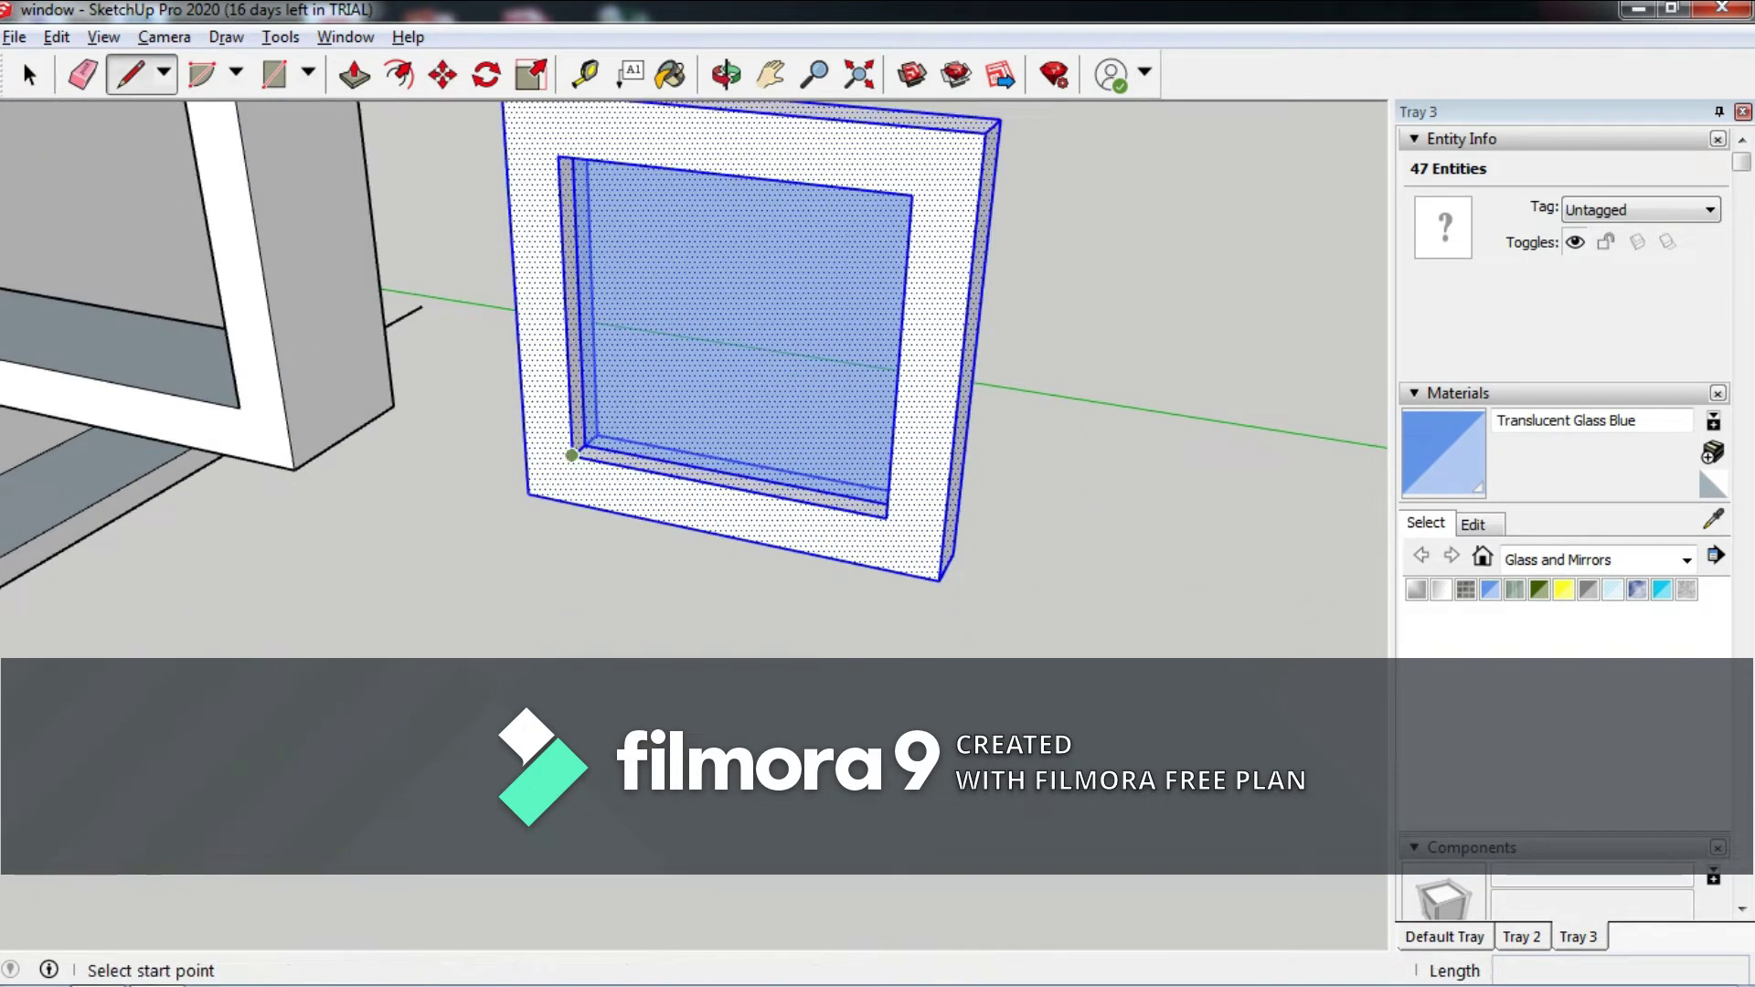
{"action": "left_click", "coordinate": [571, 454]}
{"action": "middle_click_drag", "start_coordinate": [574, 502], "coordinate": [560, 519]}
Start a Move copy of the panel from its corner, then cancel it.
{"action": "key", "text": "m"}
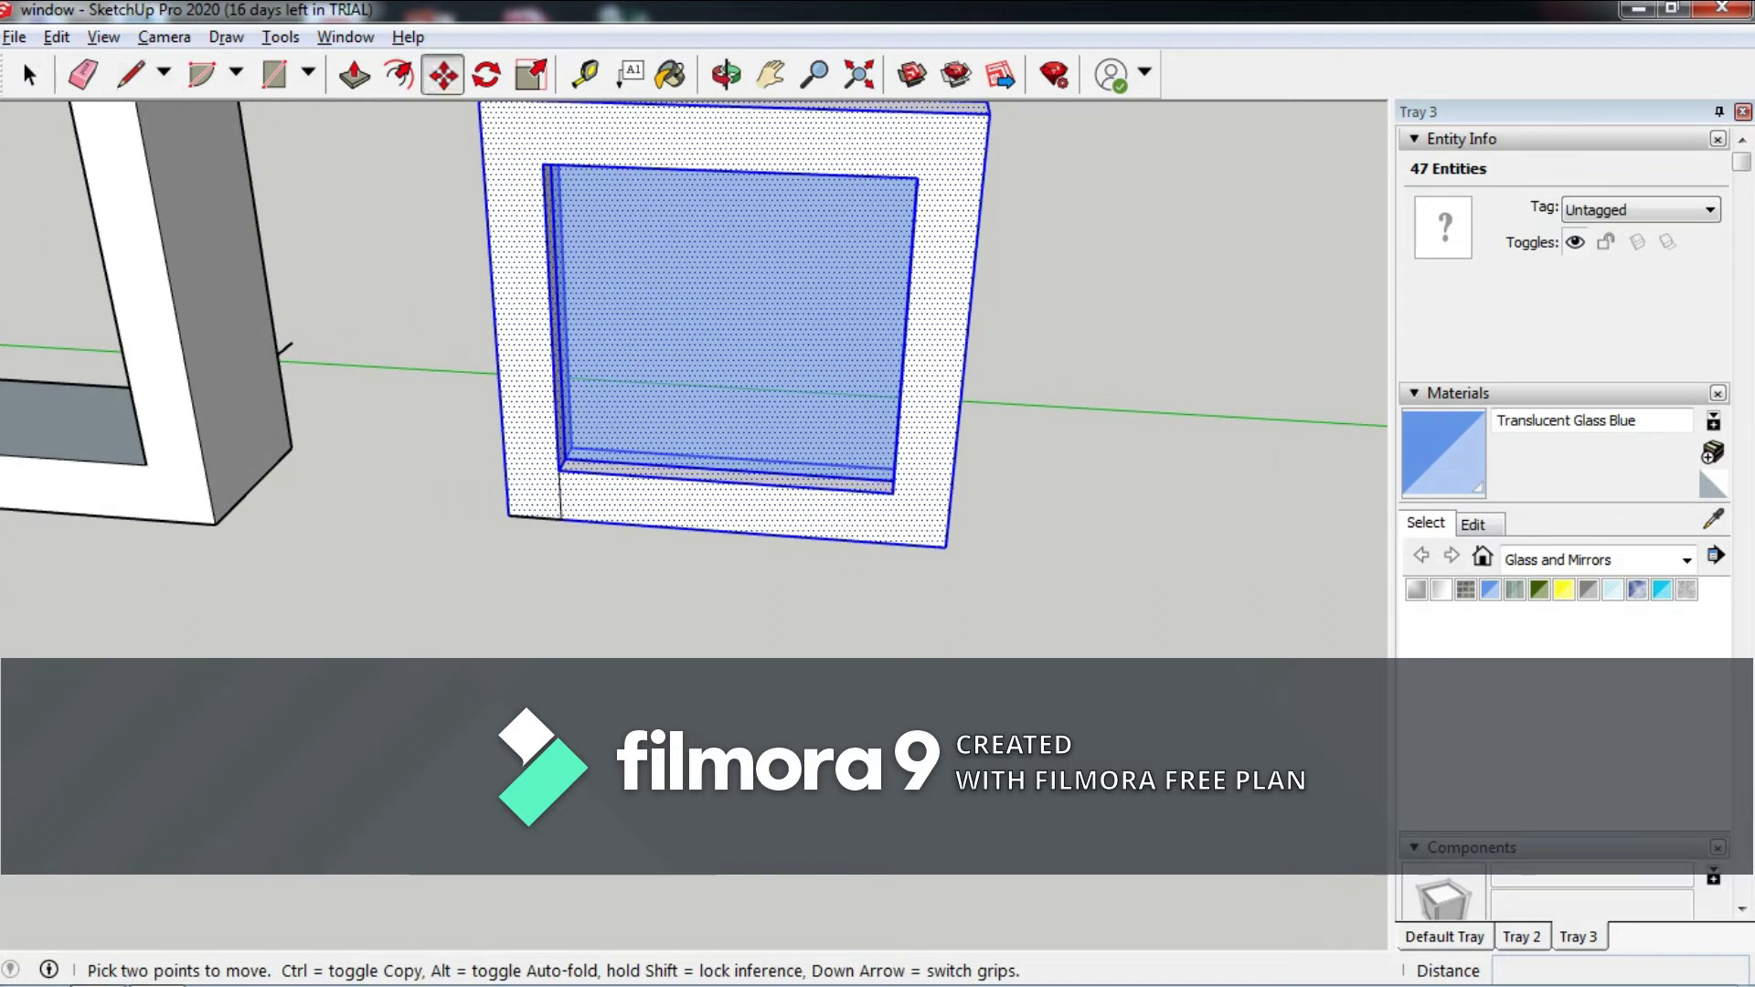
{"action": "left_click", "coordinate": [944, 546]}
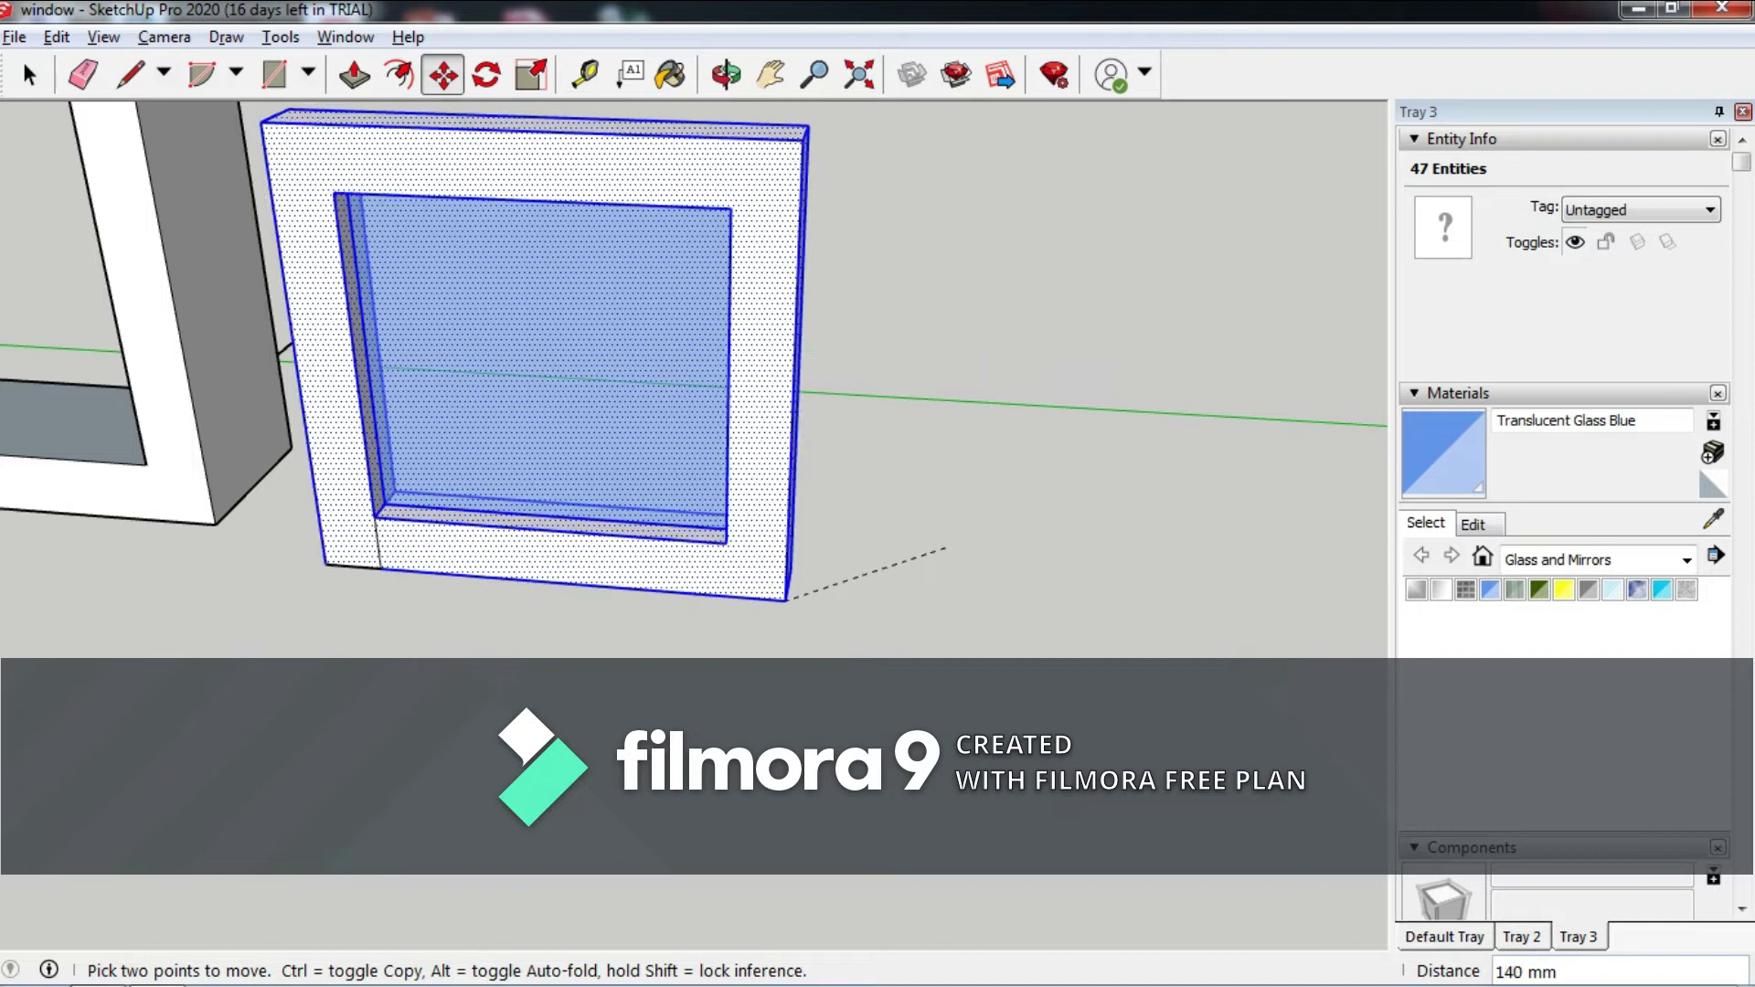
{"action": "key", "text": "ctrl"}
{"action": "key", "text": "Escape"}
{"action": "middle_click_drag", "start_coordinate": [539, 538], "coordinate": [548, 512]}
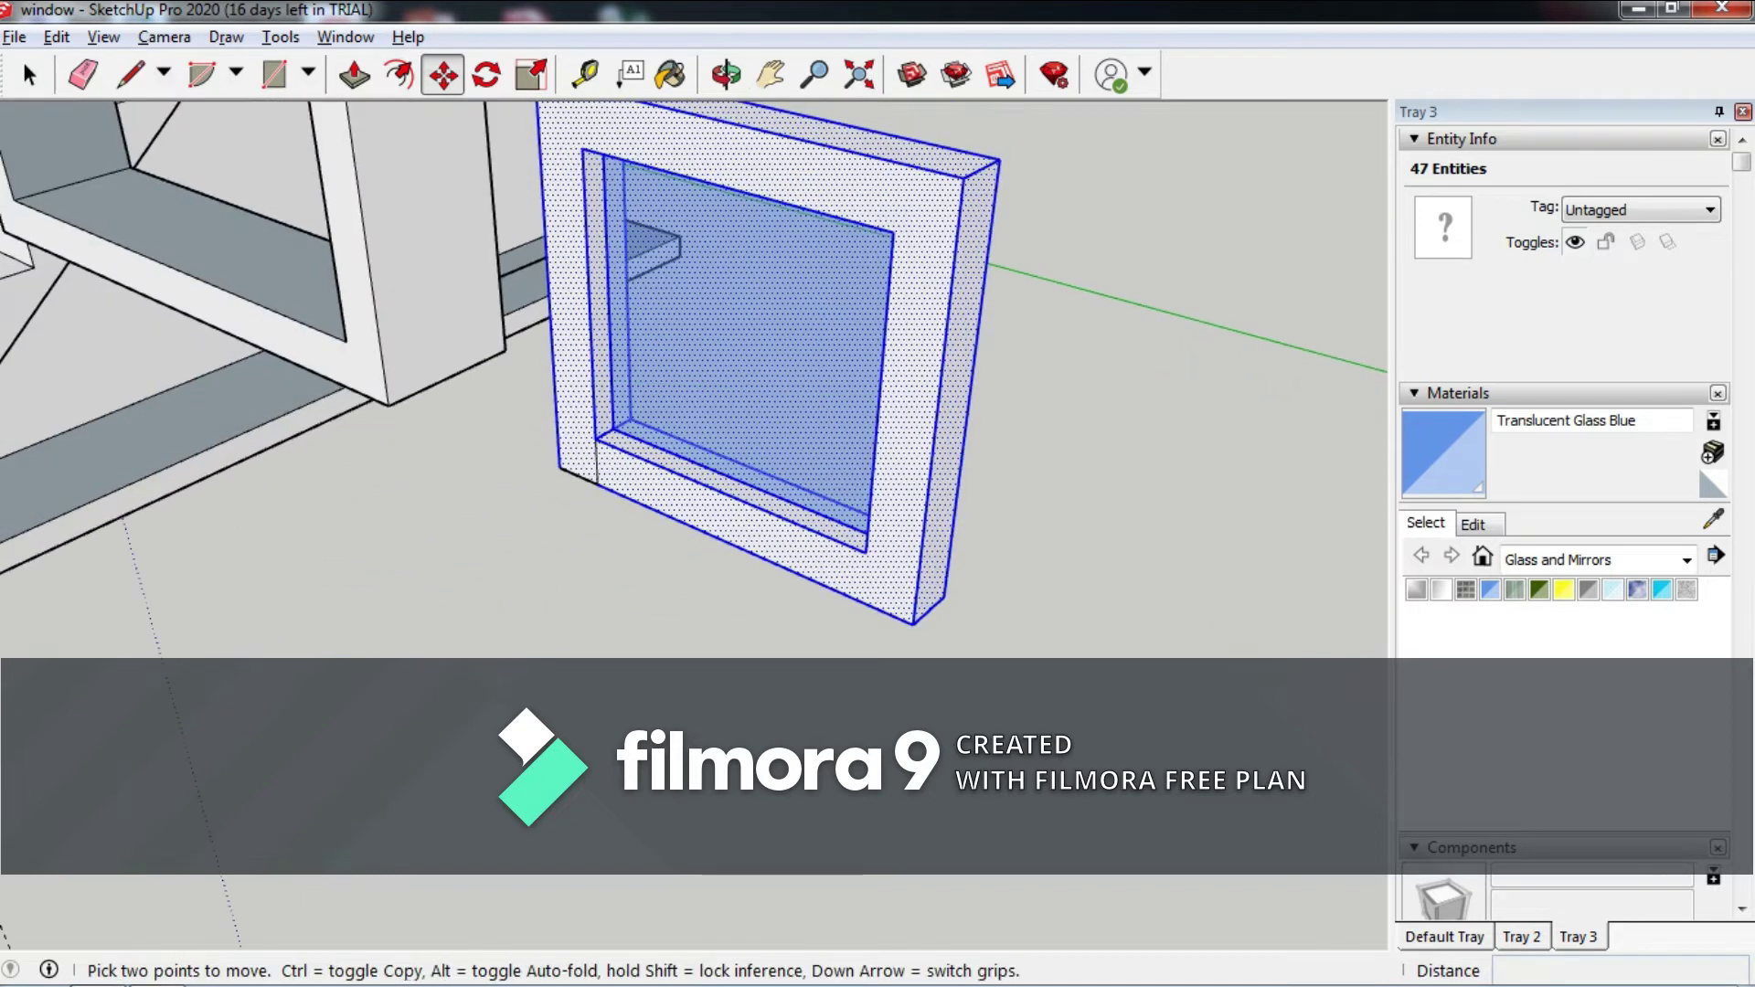
Copy the panel from its bottom corner and place the duplicate beside the original.
{"action": "left_click", "coordinate": [942, 596]}
{"action": "key", "text": "ctrl"}
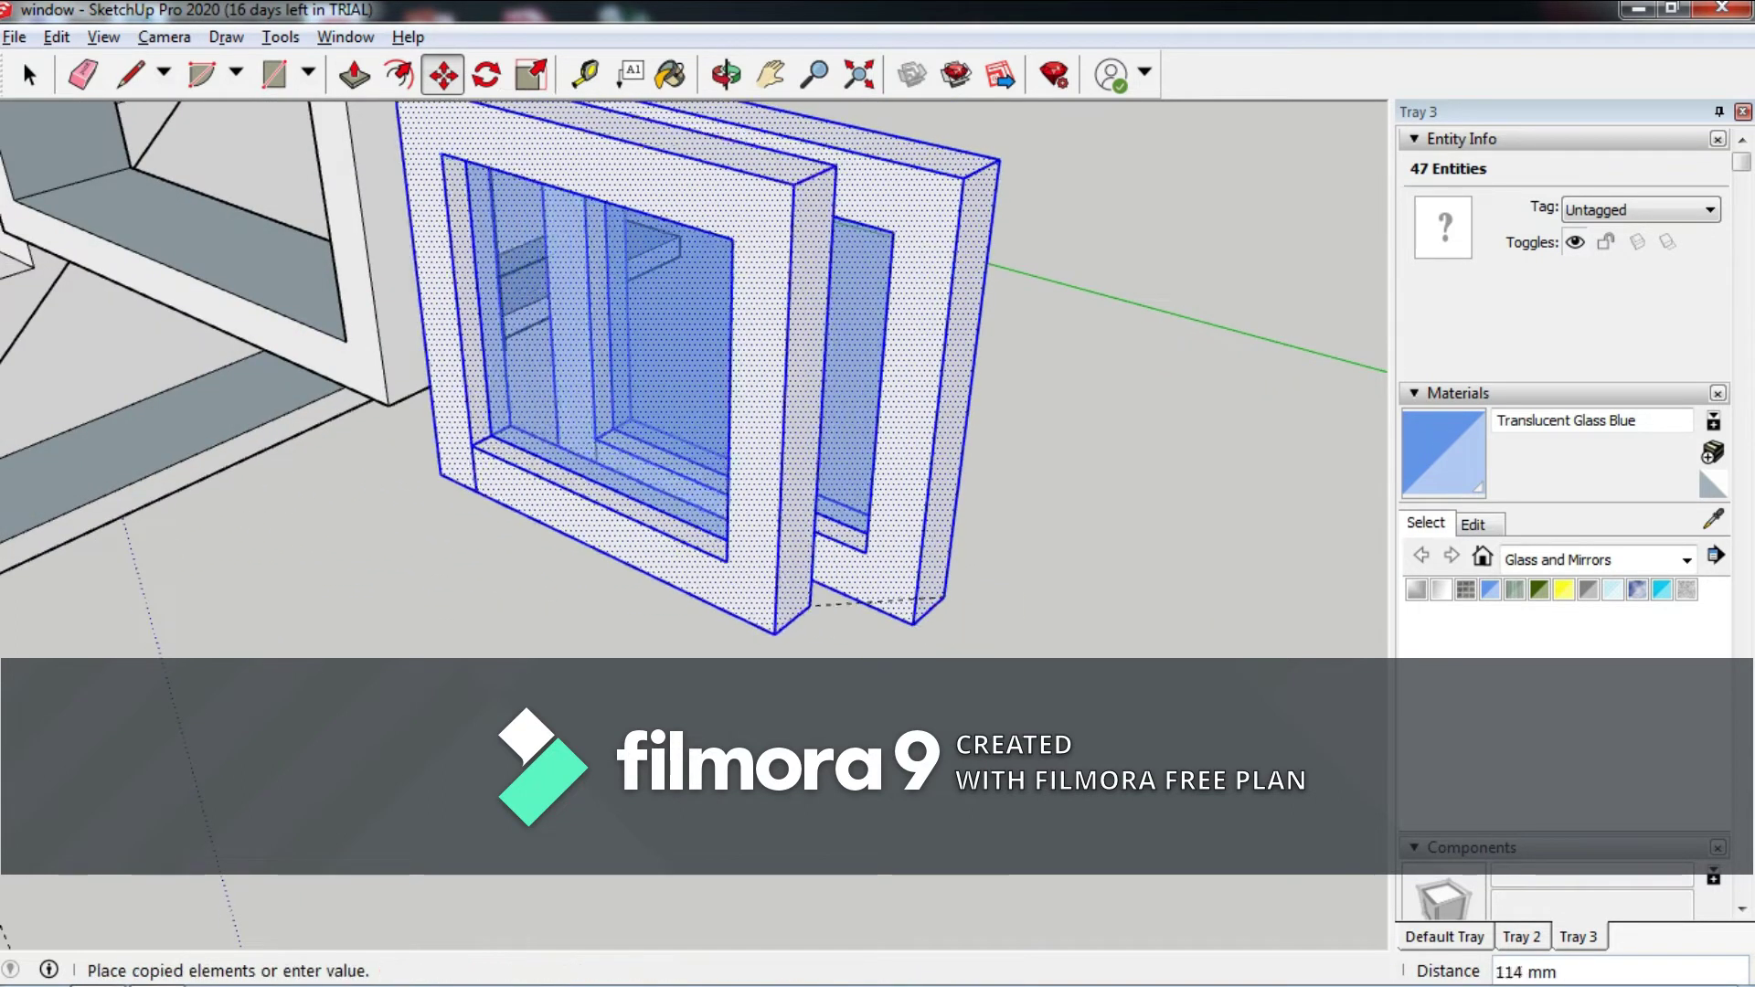
{"action": "scroll", "coordinate": [578, 475], "scroll_direction": "up", "scroll_amount": 3}
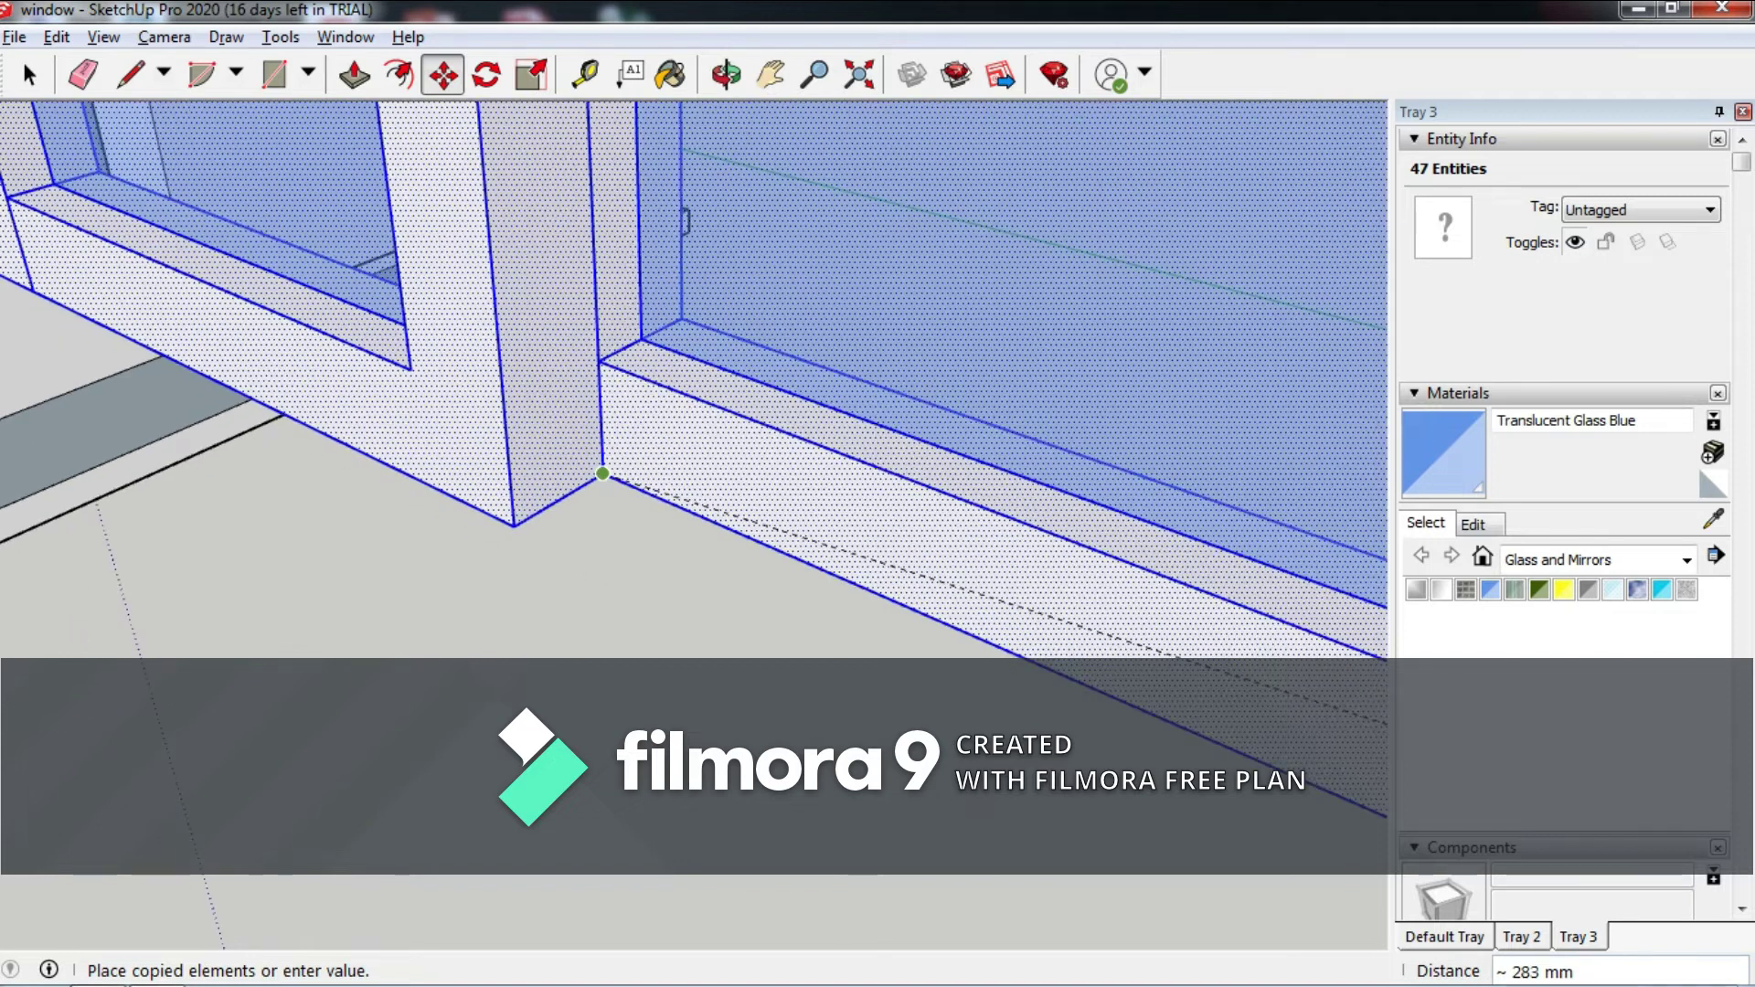
{"action": "left_click", "coordinate": [602, 473]}
{"action": "scroll", "coordinate": [602, 473], "scroll_direction": "down", "scroll_amount": 5}
{"action": "scroll", "coordinate": [823, 430], "scroll_direction": "down", "scroll_amount": 2}
{"action": "key", "text": "space"}
{"action": "key", "text": "m"}
{"action": "left_click", "coordinate": [864, 379]}
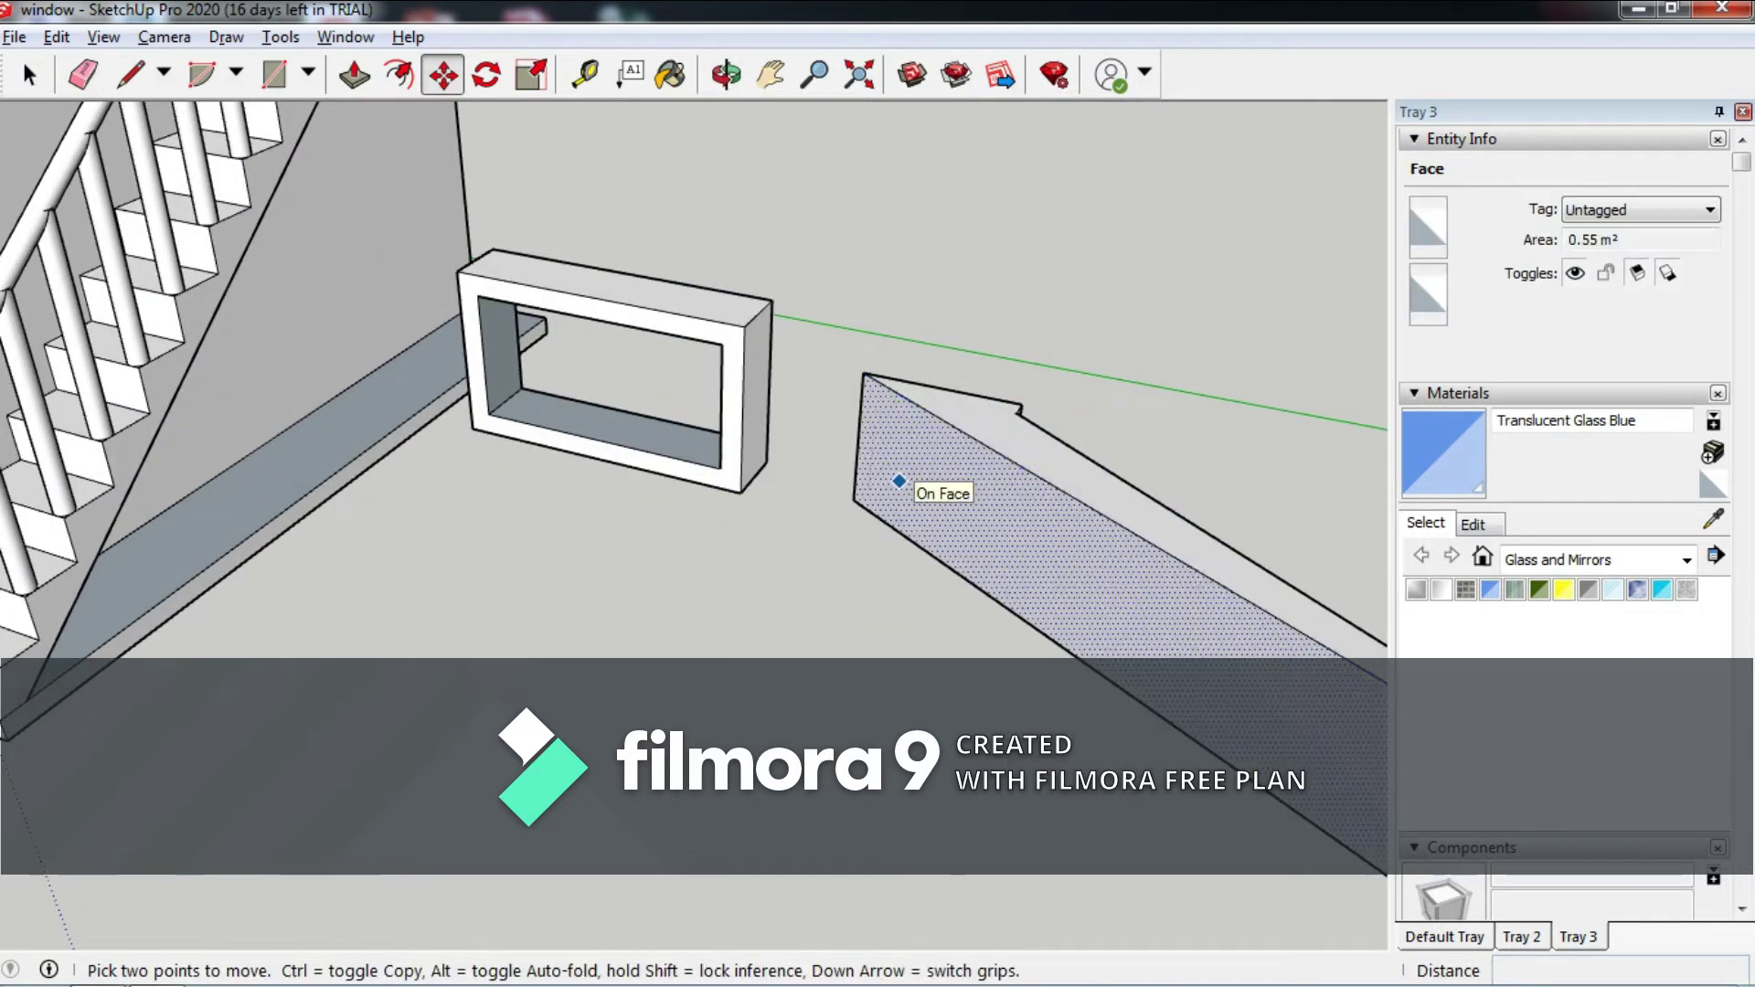
Clear the selection and box-select both glass window panels.
{"action": "left_click", "coordinate": [899, 481]}
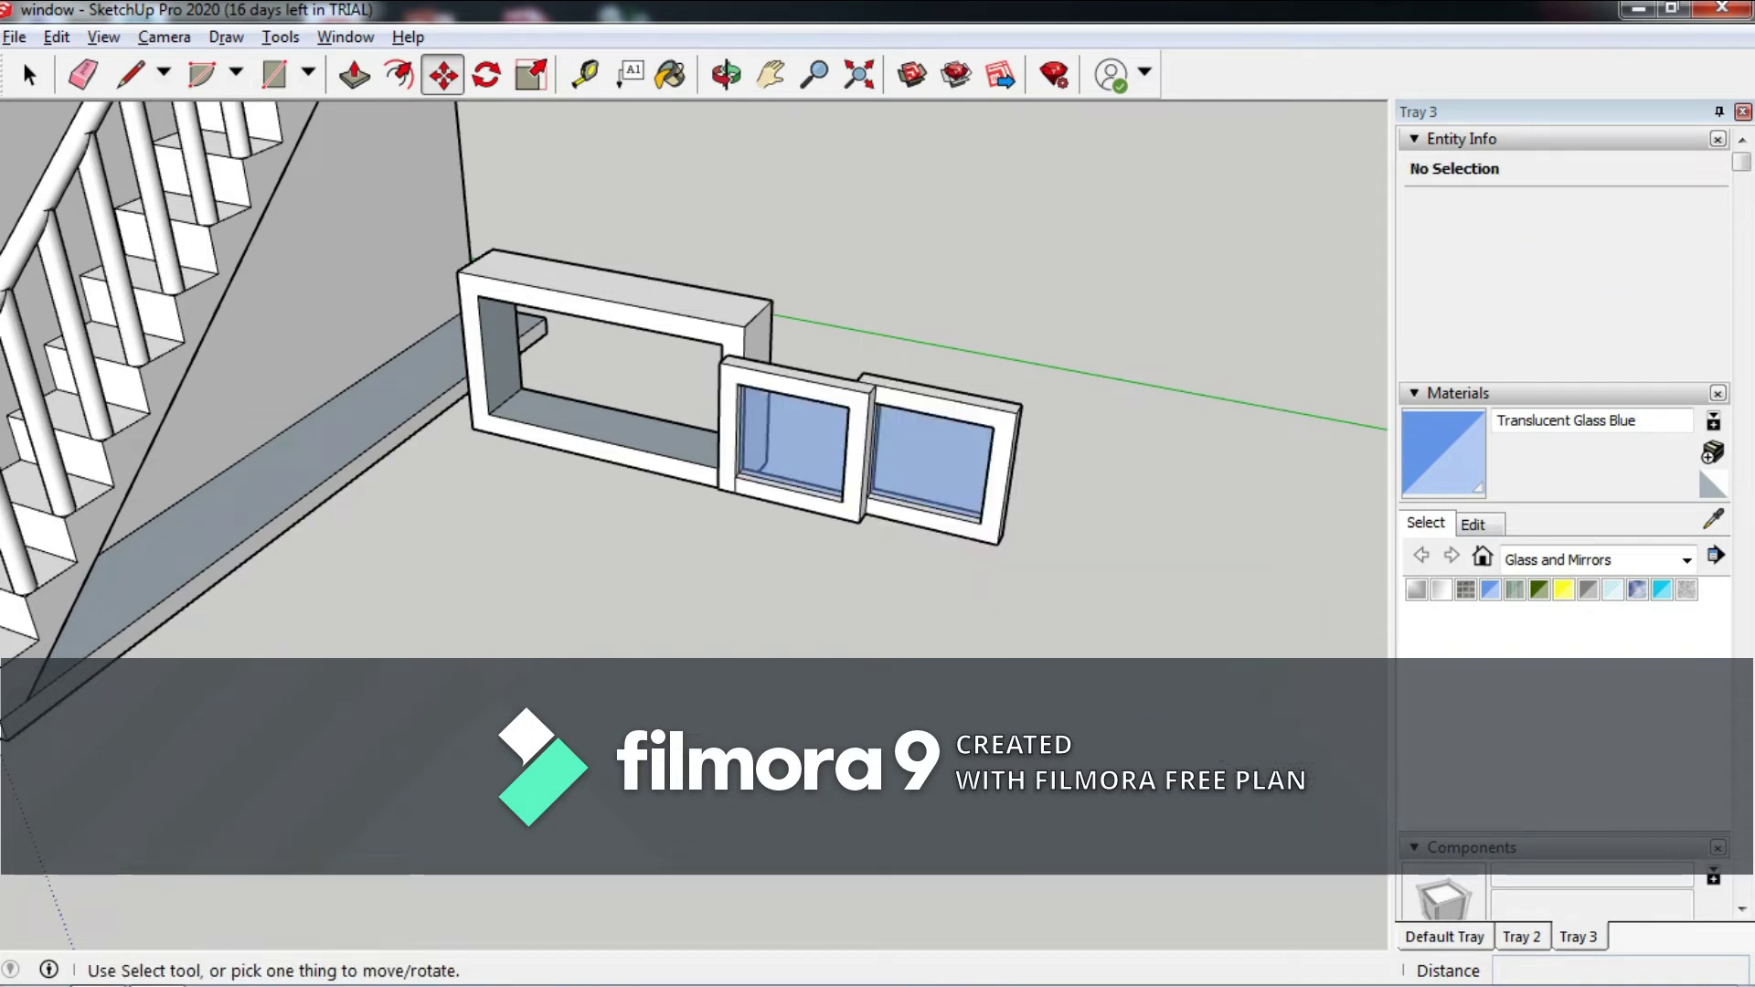
{"action": "key", "text": "o"}
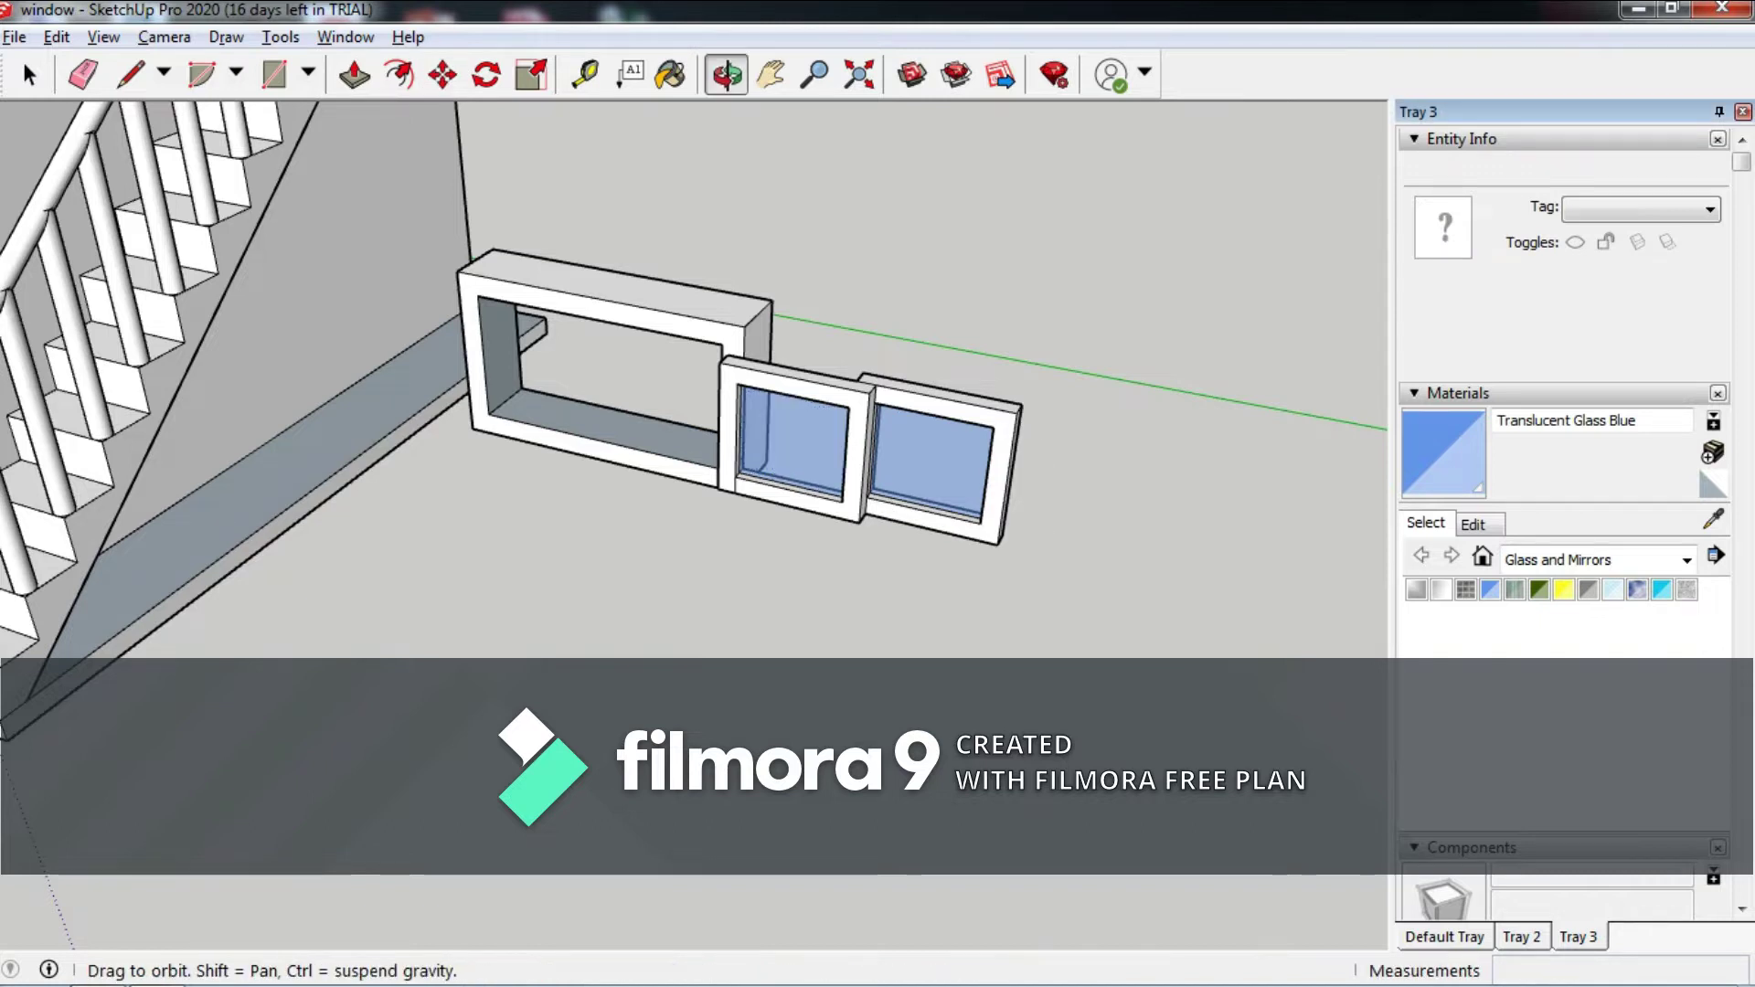
{"action": "key", "text": "m"}
{"action": "scroll", "coordinate": [867, 449], "scroll_direction": "up", "scroll_amount": 3}
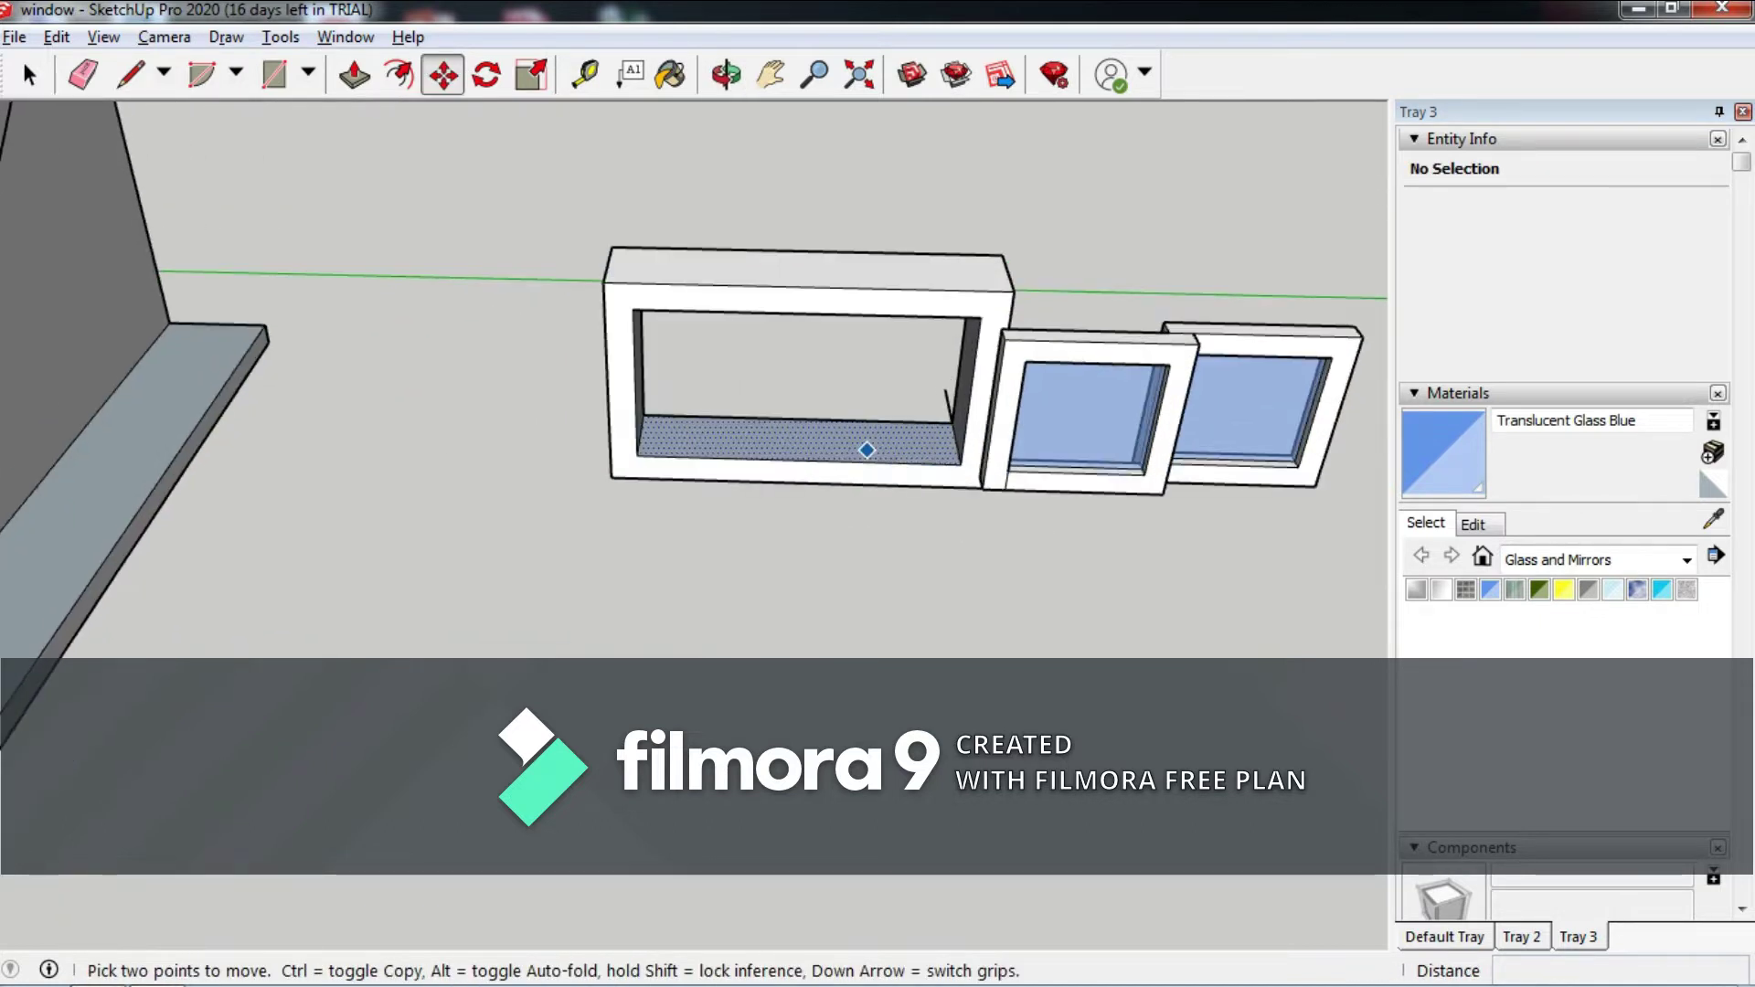
{"action": "key", "text": "e"}
{"action": "middle_click_drag", "start_coordinate": [867, 450], "coordinate": [923, 429]}
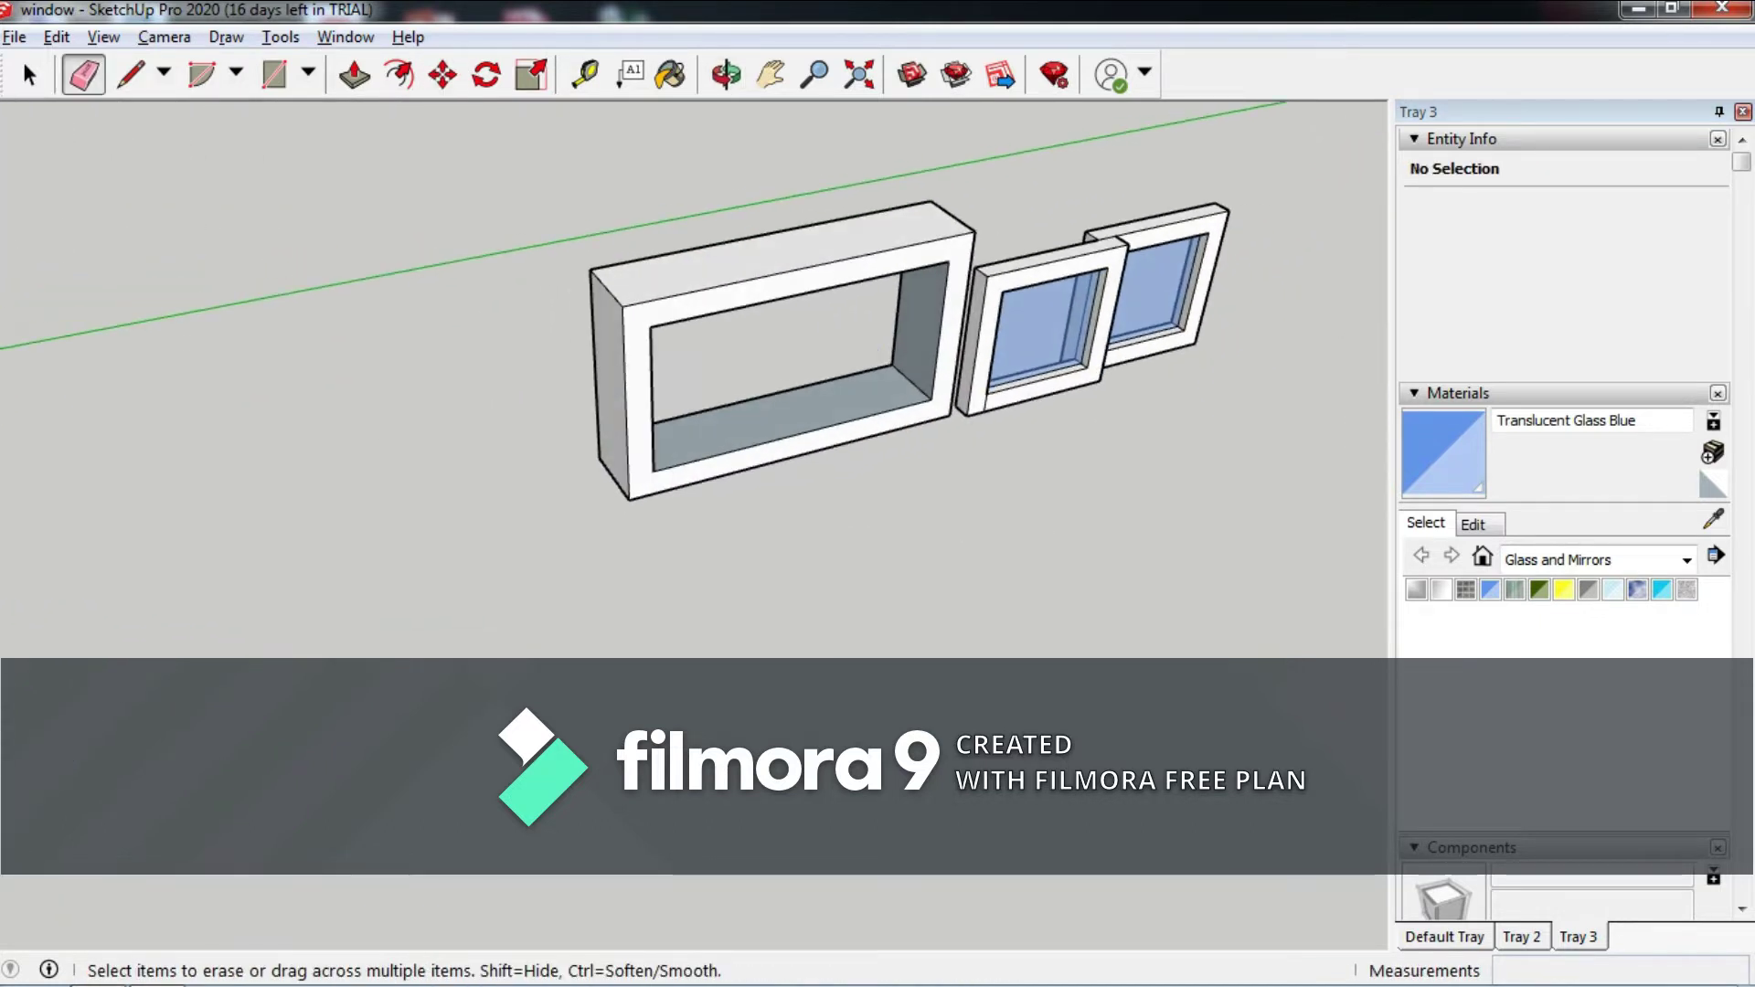
{"action": "key", "text": "space"}
{"action": "left_click_drag", "start_coordinate": [929, 176], "coordinate": [1275, 444]}
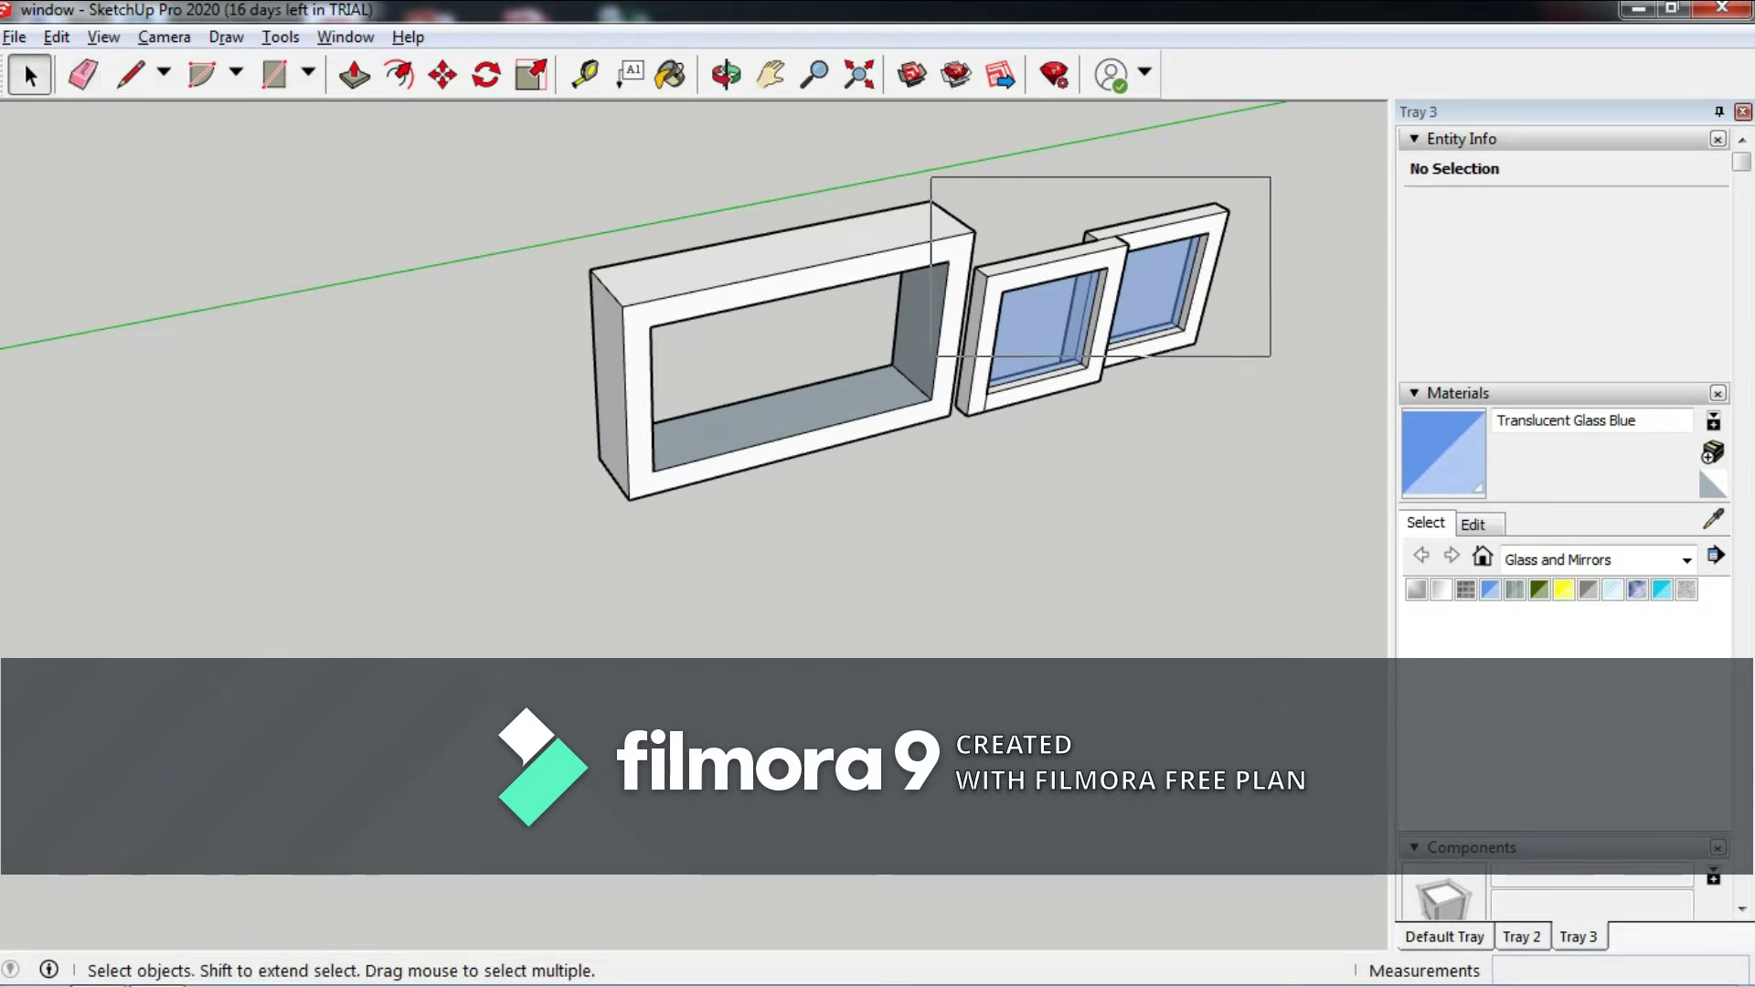
Copy both panels into the large frame's opening with Move and Ctrl.
{"action": "key", "text": "m"}
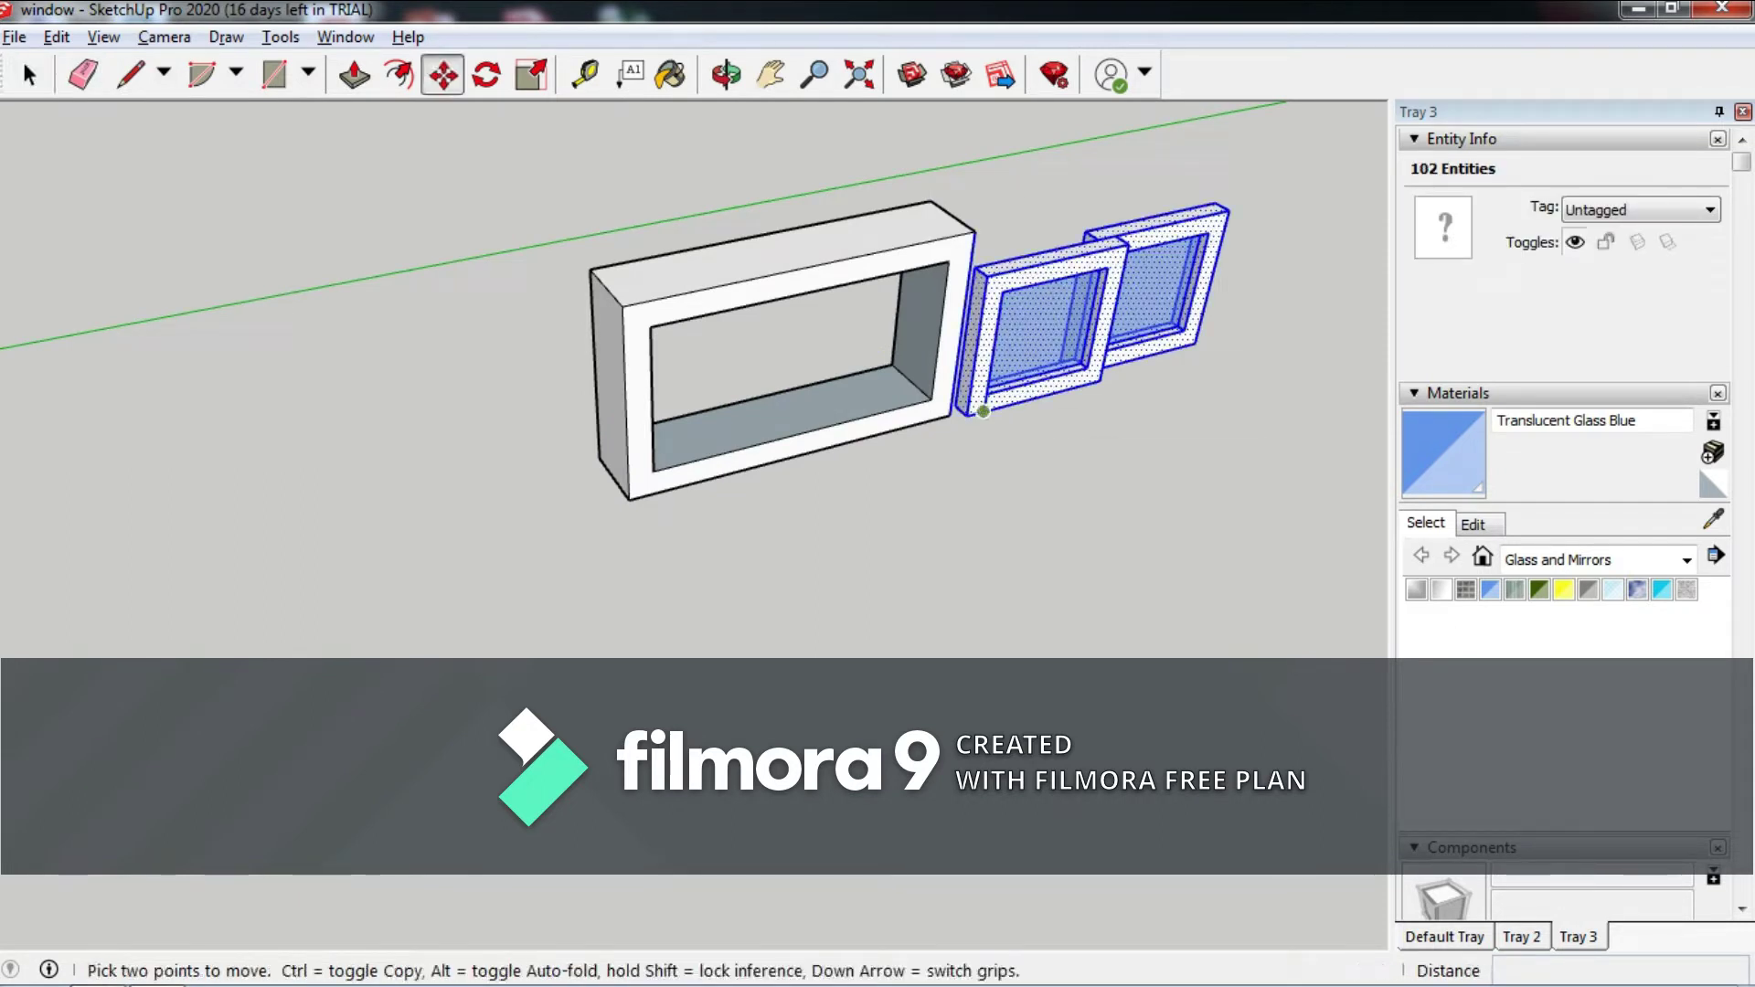
{"action": "left_click", "coordinate": [966, 416]}
{"action": "key", "text": "ctrl"}
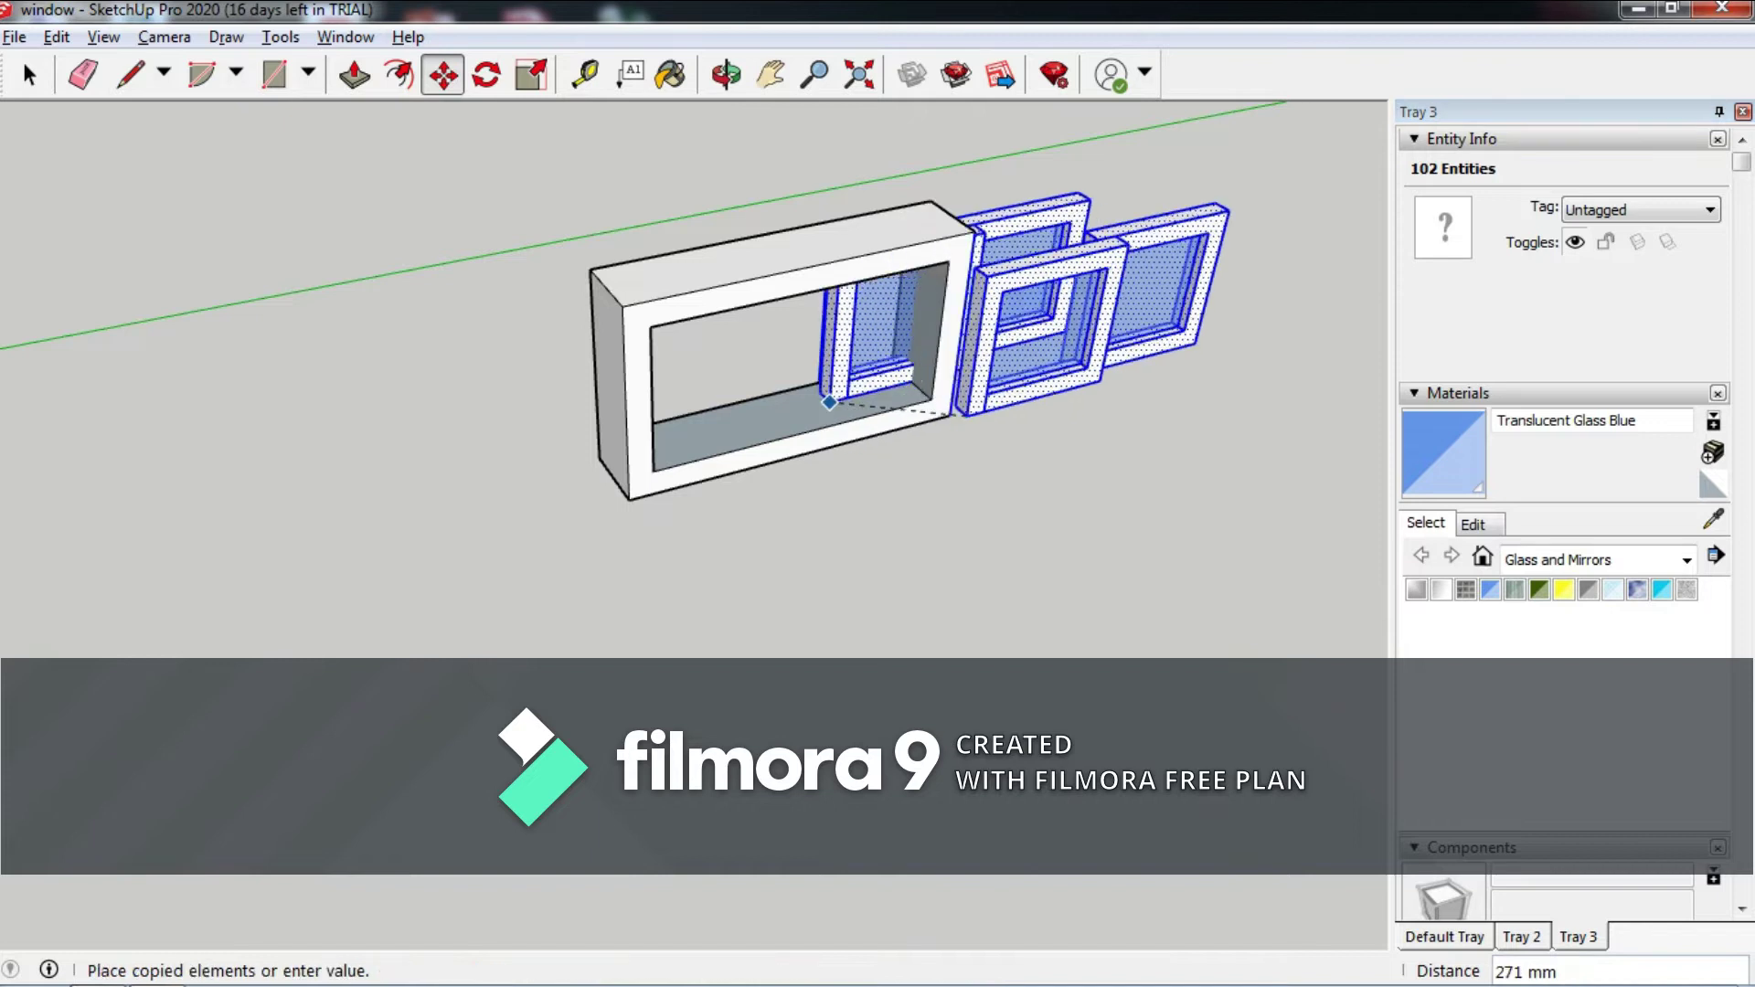
{"action": "middle_click_drag", "start_coordinate": [652, 470], "coordinate": [649, 457]}
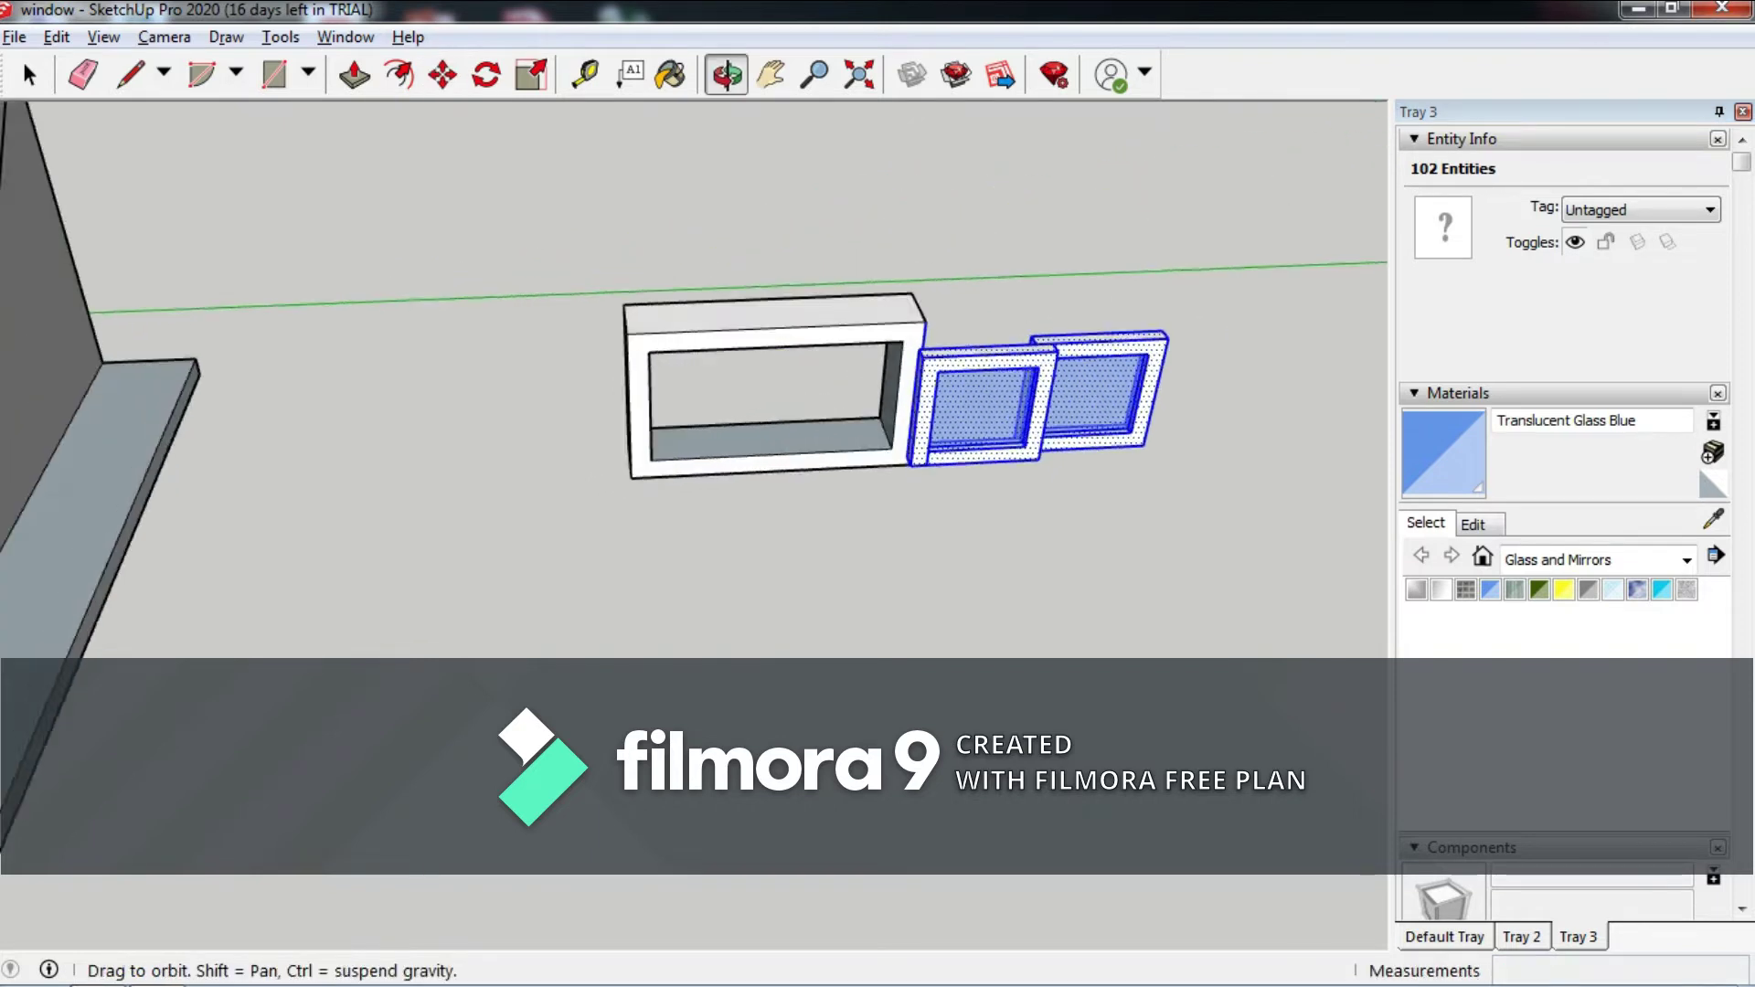
{"action": "scroll", "coordinate": [649, 455], "scroll_direction": "up", "scroll_amount": 2}
{"action": "scroll", "coordinate": [649, 455], "scroll_direction": "up", "scroll_amount": 1}
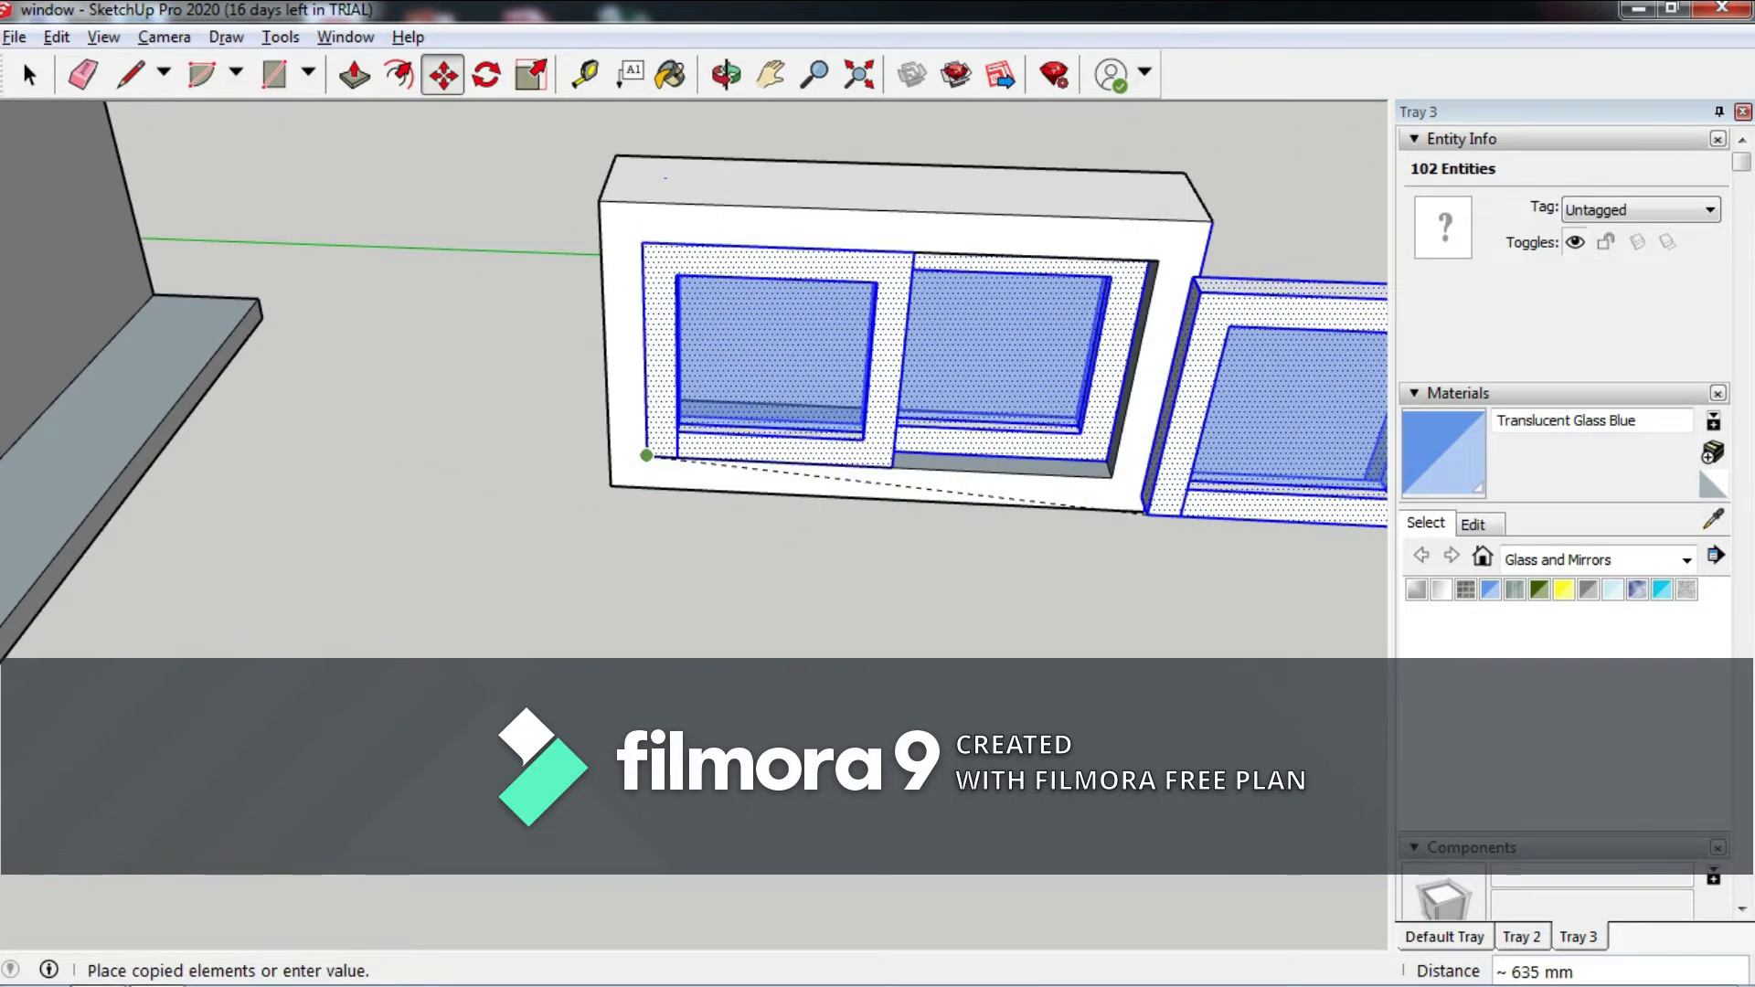
{"action": "left_click", "coordinate": [647, 456]}
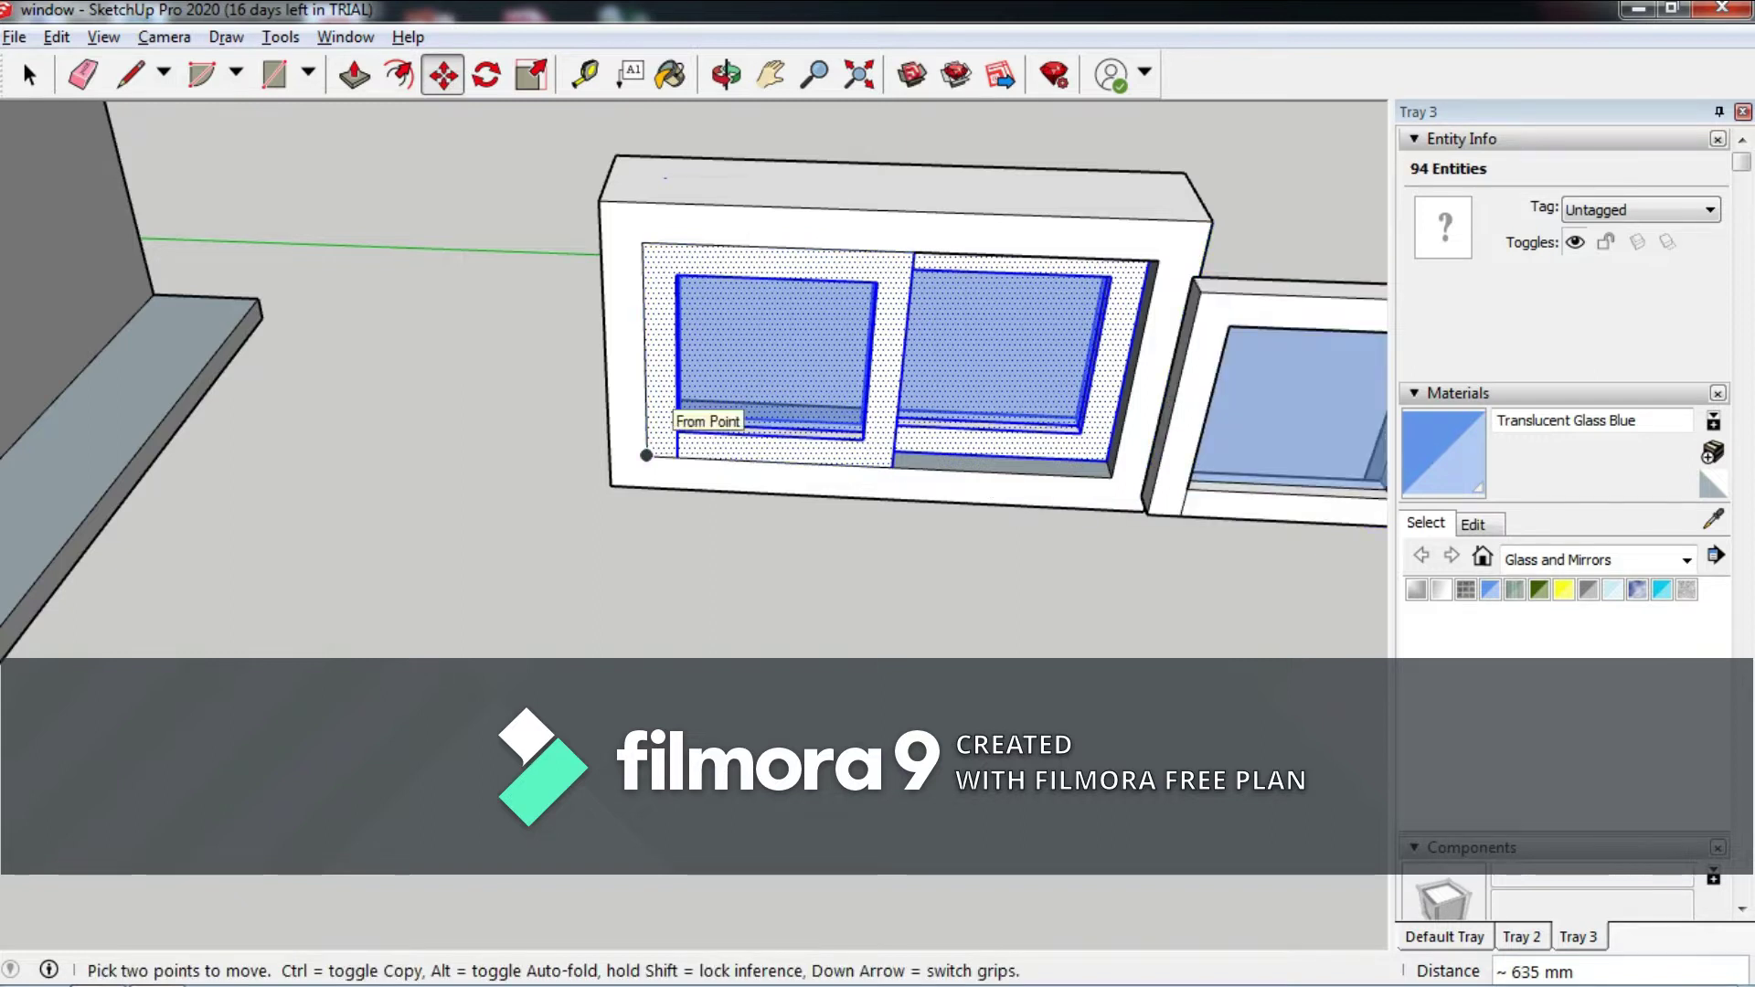
Inspect the panels in the frame, then delete the copies and the extra panel.
{"action": "mouse_move", "coordinate": [646, 455]}
{"action": "middle_mouse_down"}
{"action": "mouse_move", "coordinate": [637, 479]}
{"action": "mouse_move", "coordinate": [673, 485]}
{"action": "middle_mouse_up"}
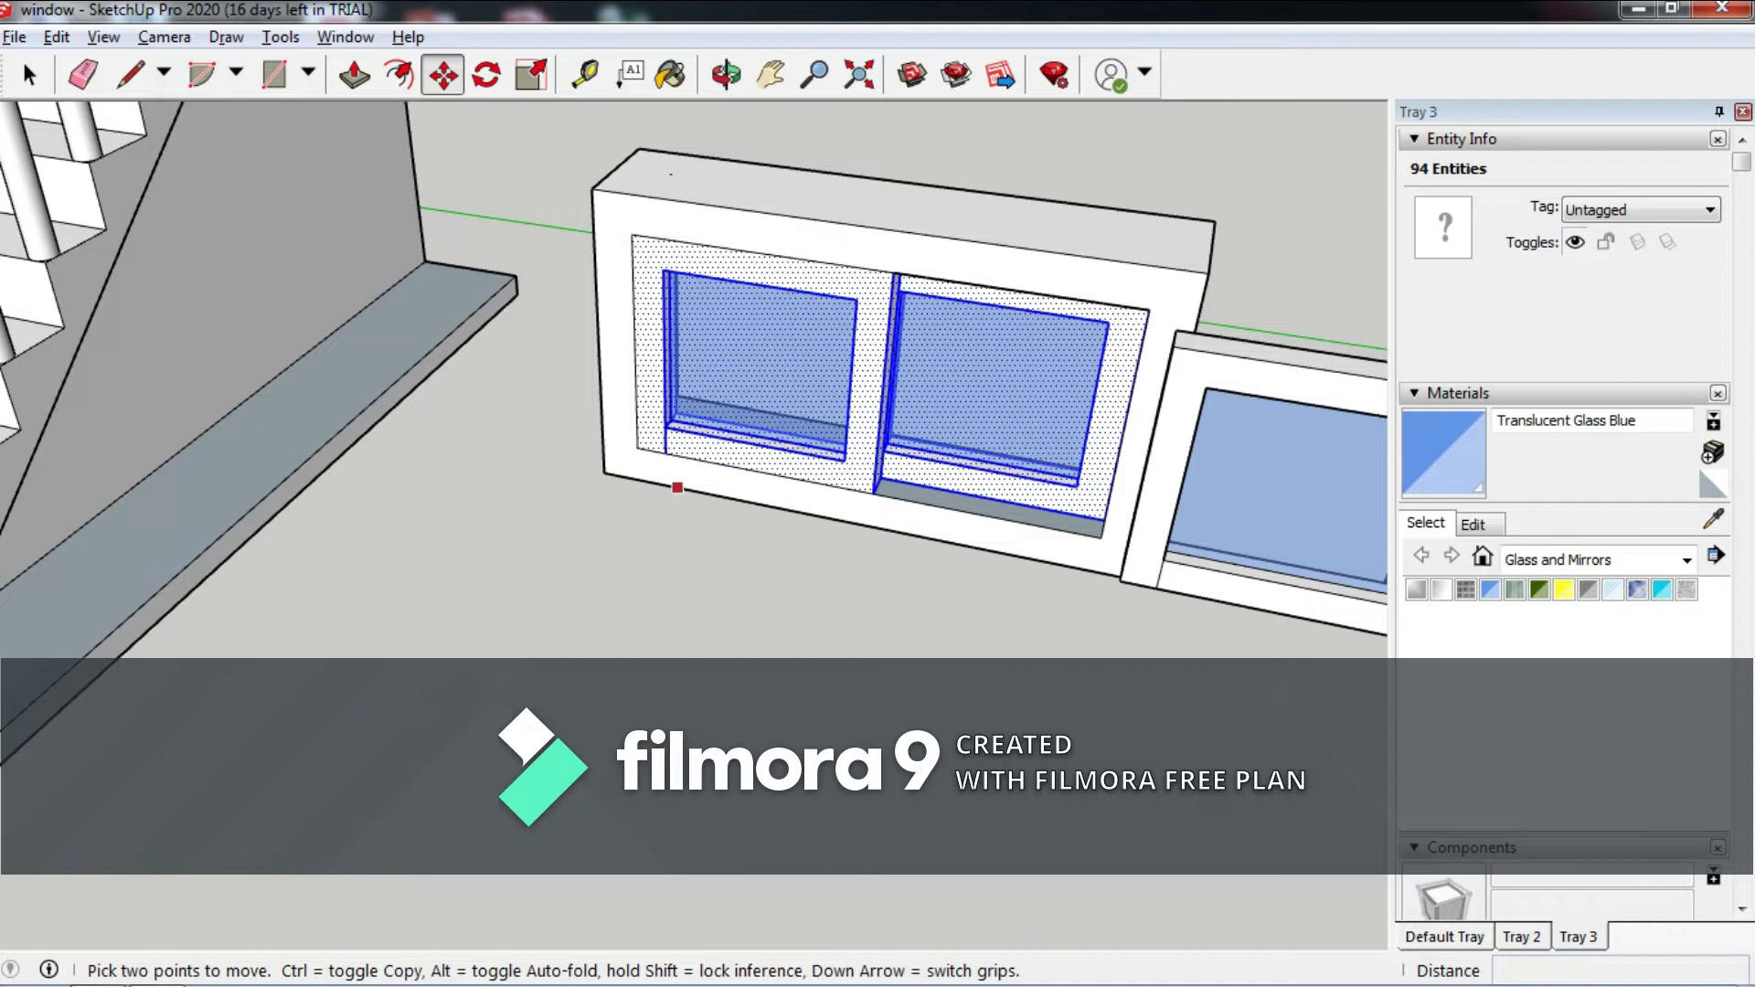
{"action": "scroll", "coordinate": [674, 485], "scroll_direction": "down", "scroll_amount": 3}
{"action": "key", "text": "Delete"}
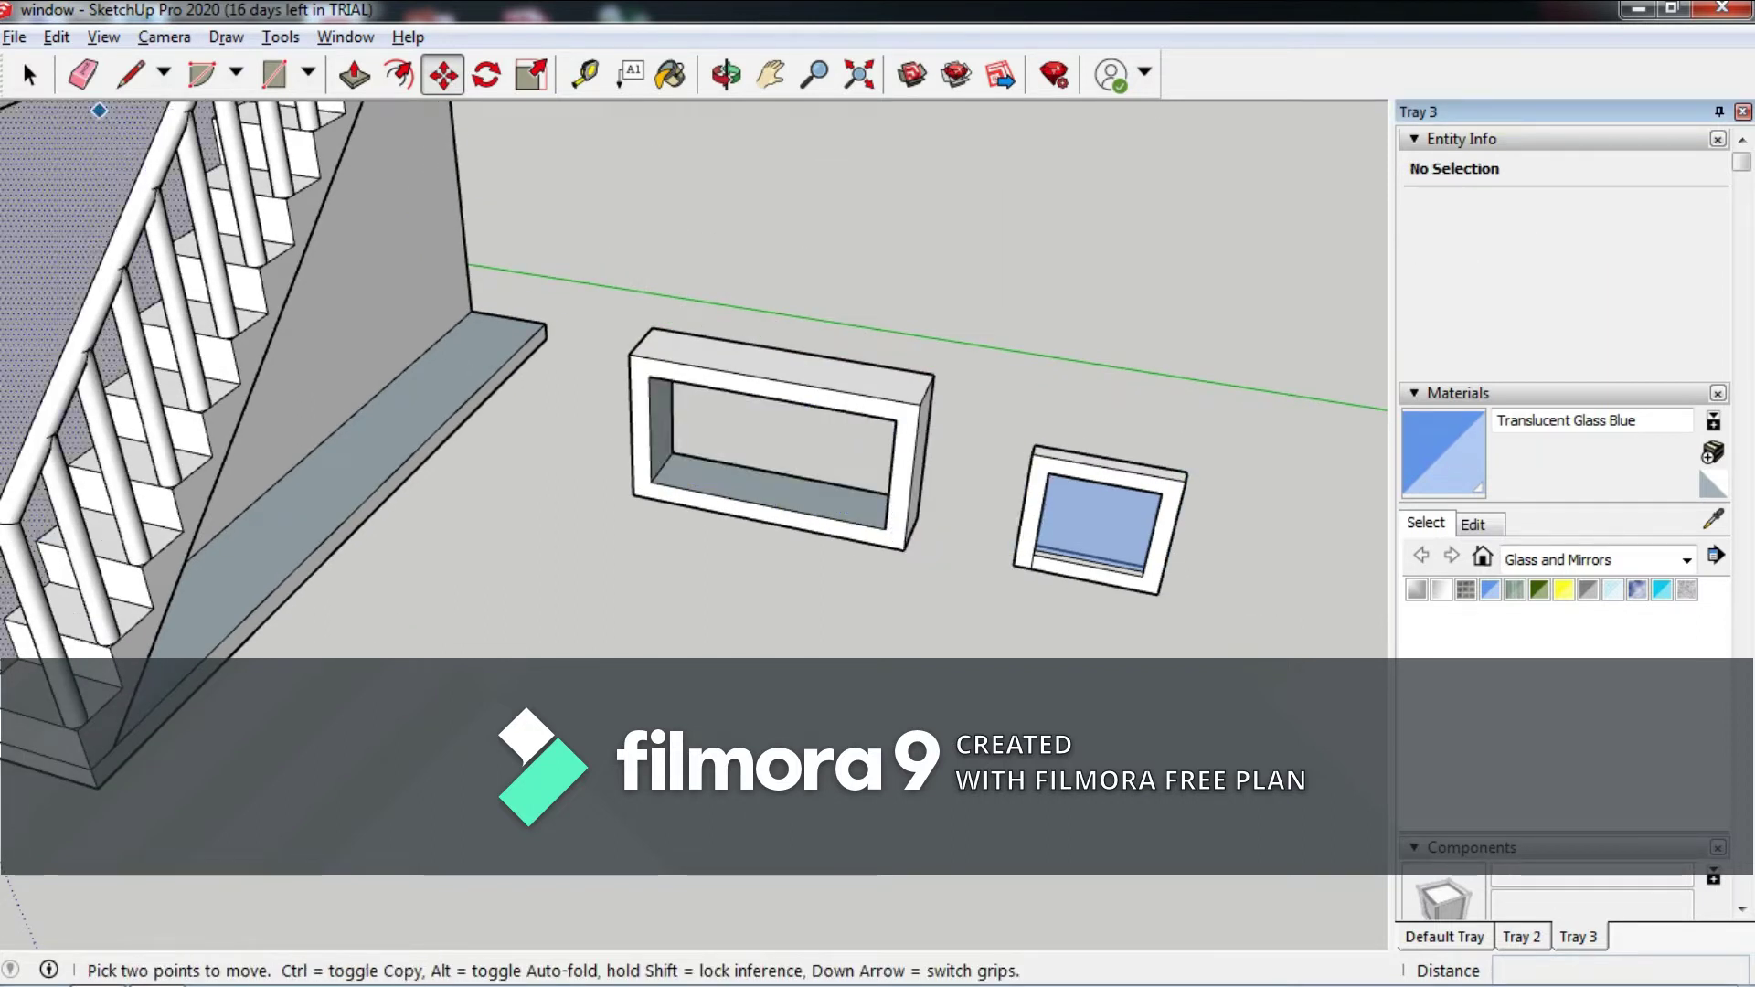
Select the remaining glass panel and move it to a new spot.
{"action": "key", "text": "l"}
{"action": "left_click", "coordinate": [1239, 602]}
{"action": "left_click", "coordinate": [29, 74]}
{"action": "left_click_drag", "start_coordinate": [1007, 395], "coordinate": [1211, 645]}
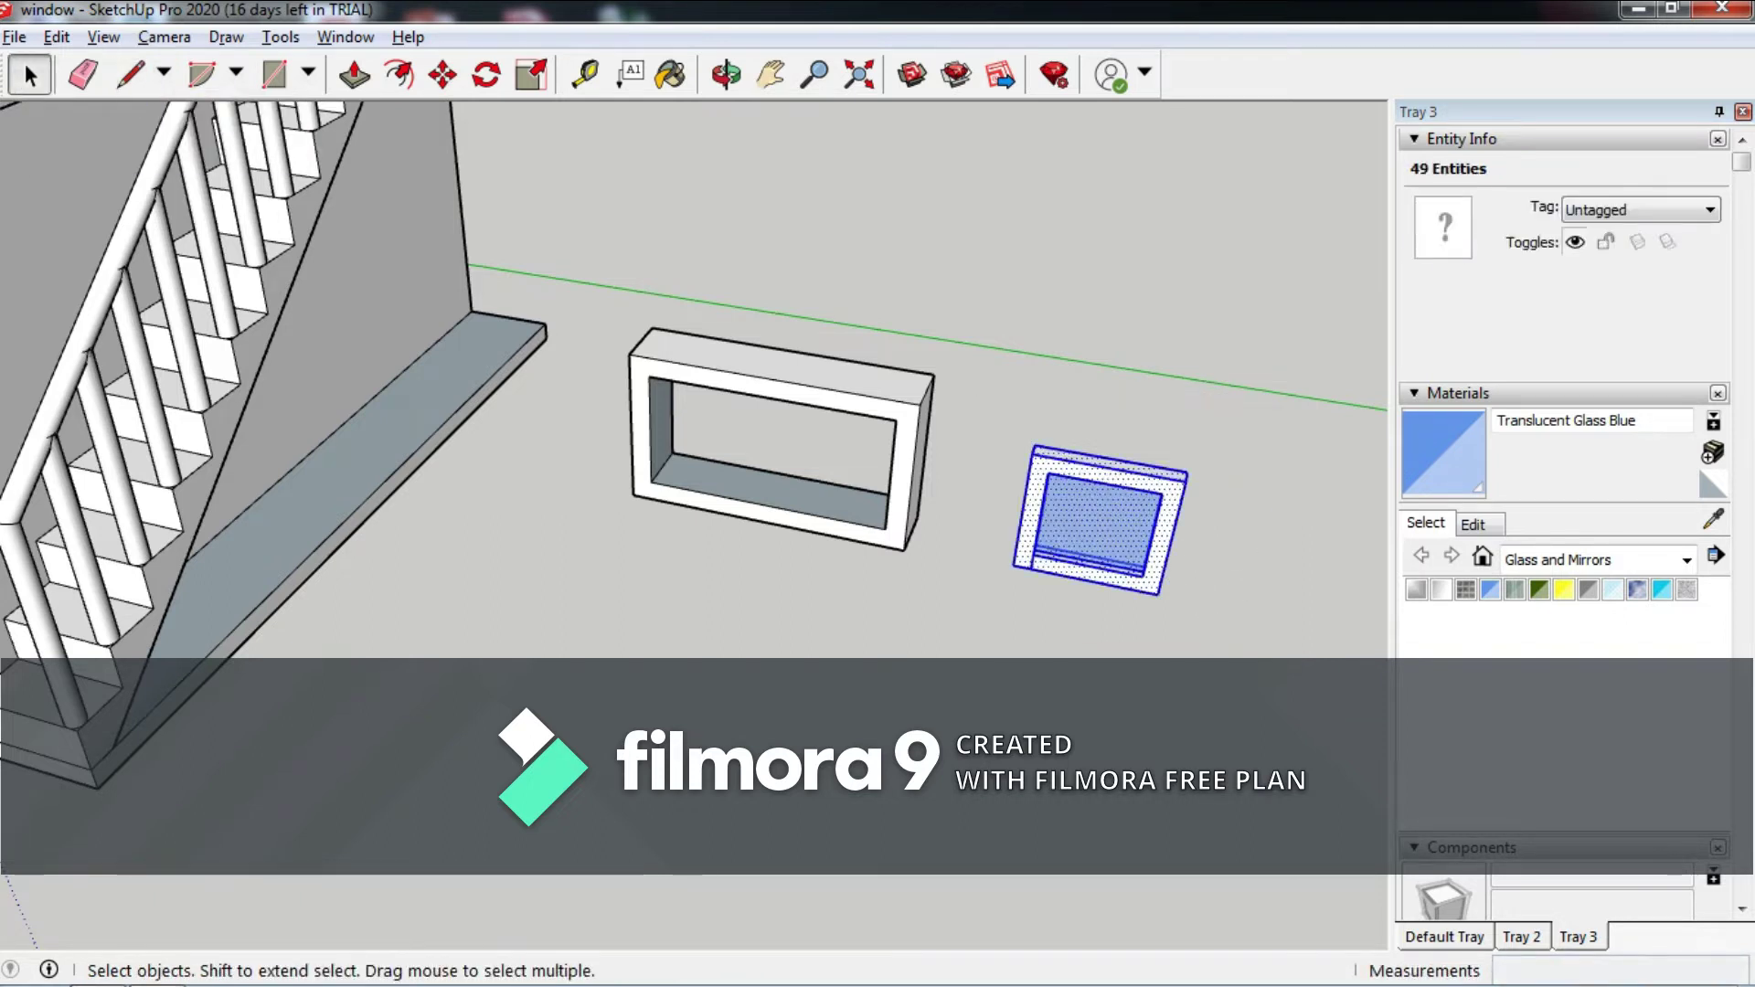
{"action": "middle_click_drag", "start_coordinate": [1211, 645], "coordinate": [1079, 585]}
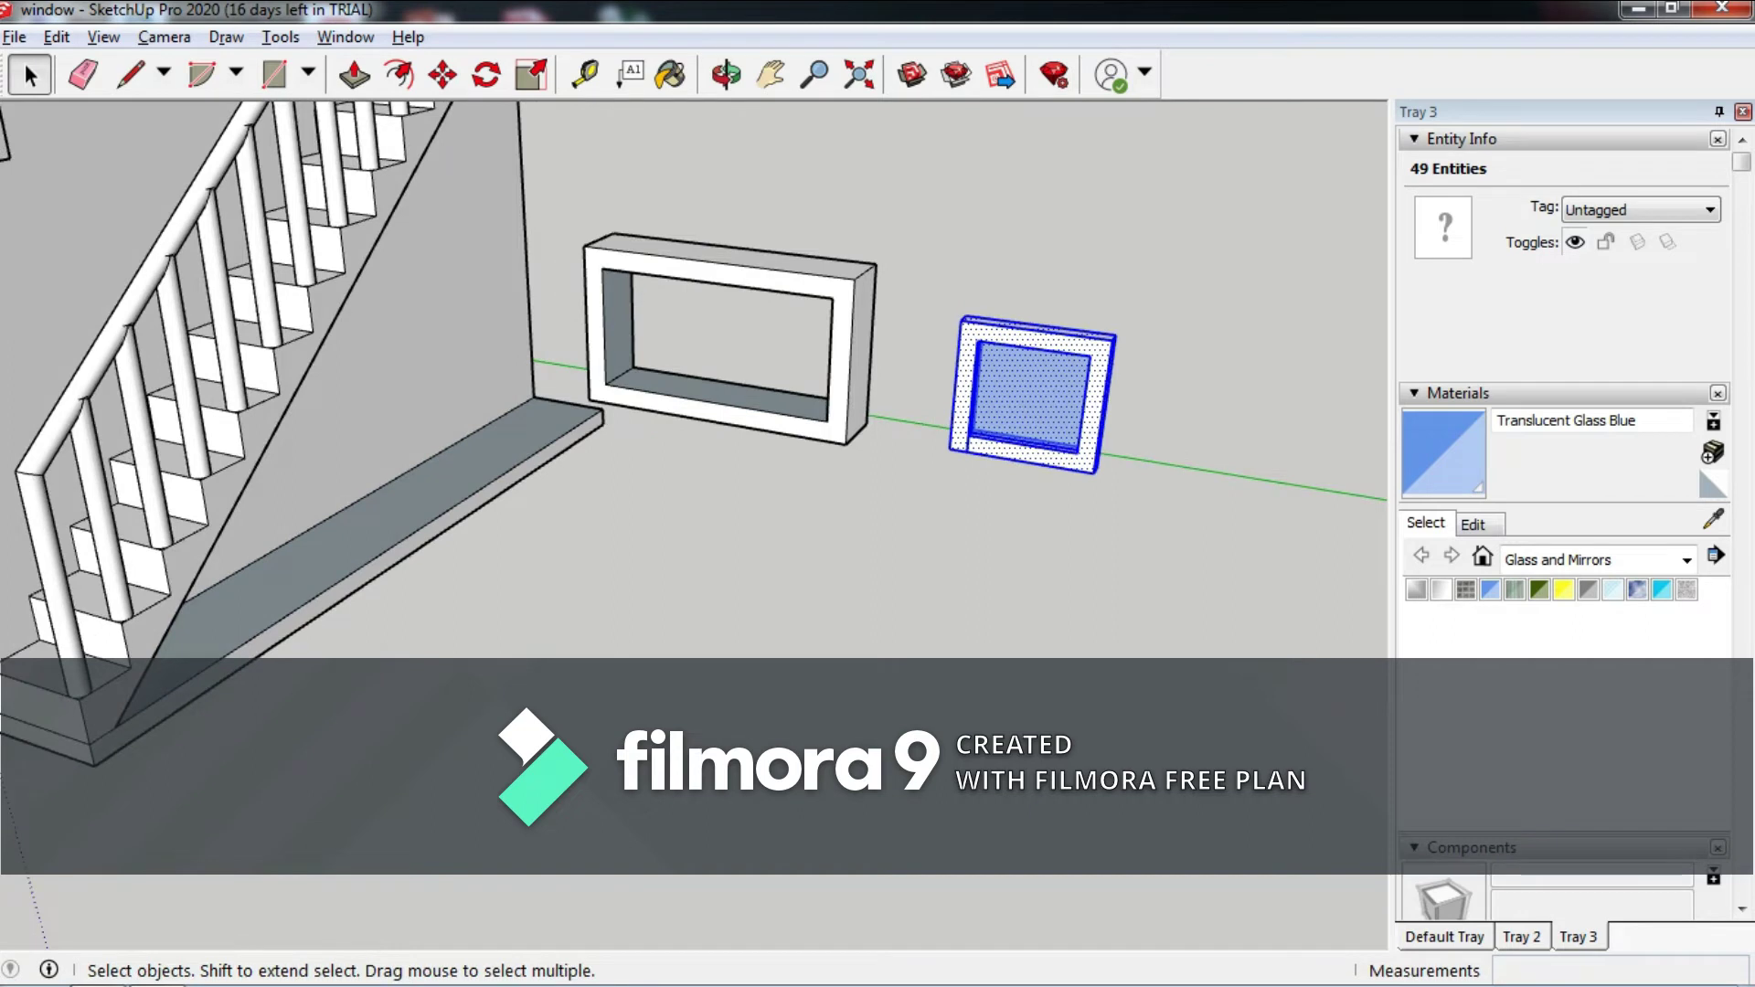
{"action": "key", "text": "m"}
{"action": "left_click", "coordinate": [1031, 395]}
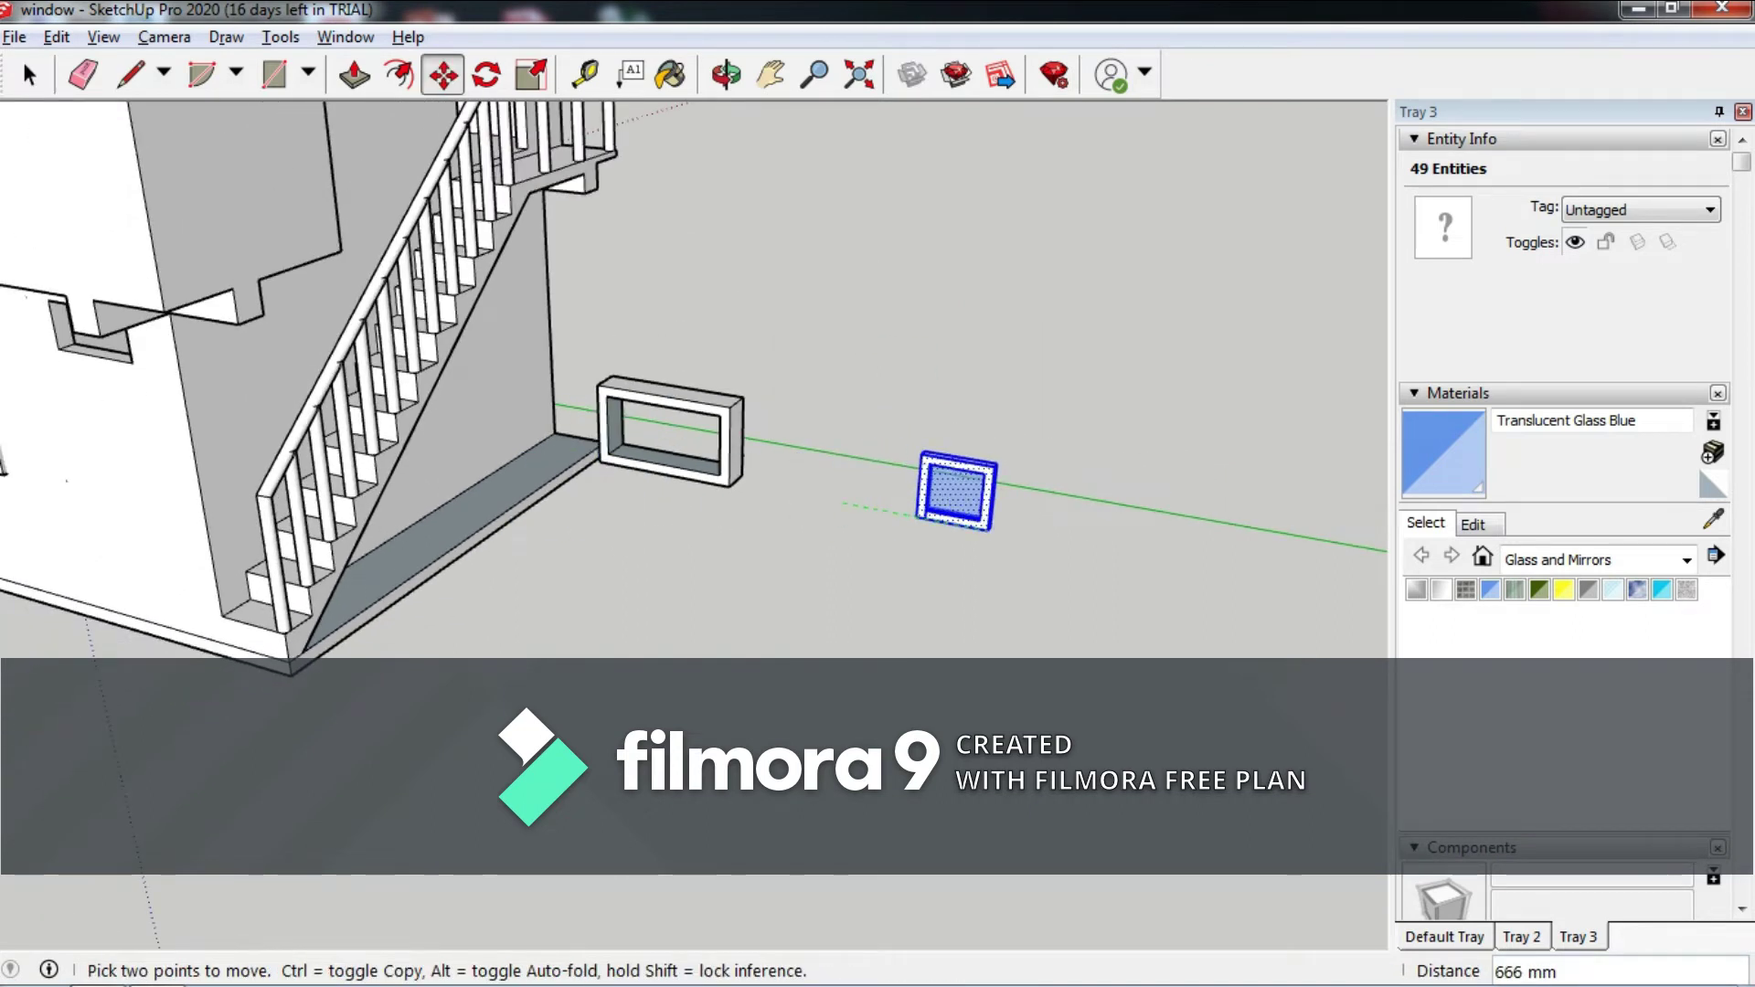
{"action": "scroll", "coordinate": [914, 475], "scroll_direction": "up", "scroll_amount": 3}
{"action": "scroll", "coordinate": [841, 347], "scroll_direction": "up", "scroll_amount": 5}
{"action": "left_click", "coordinate": [840, 338]}
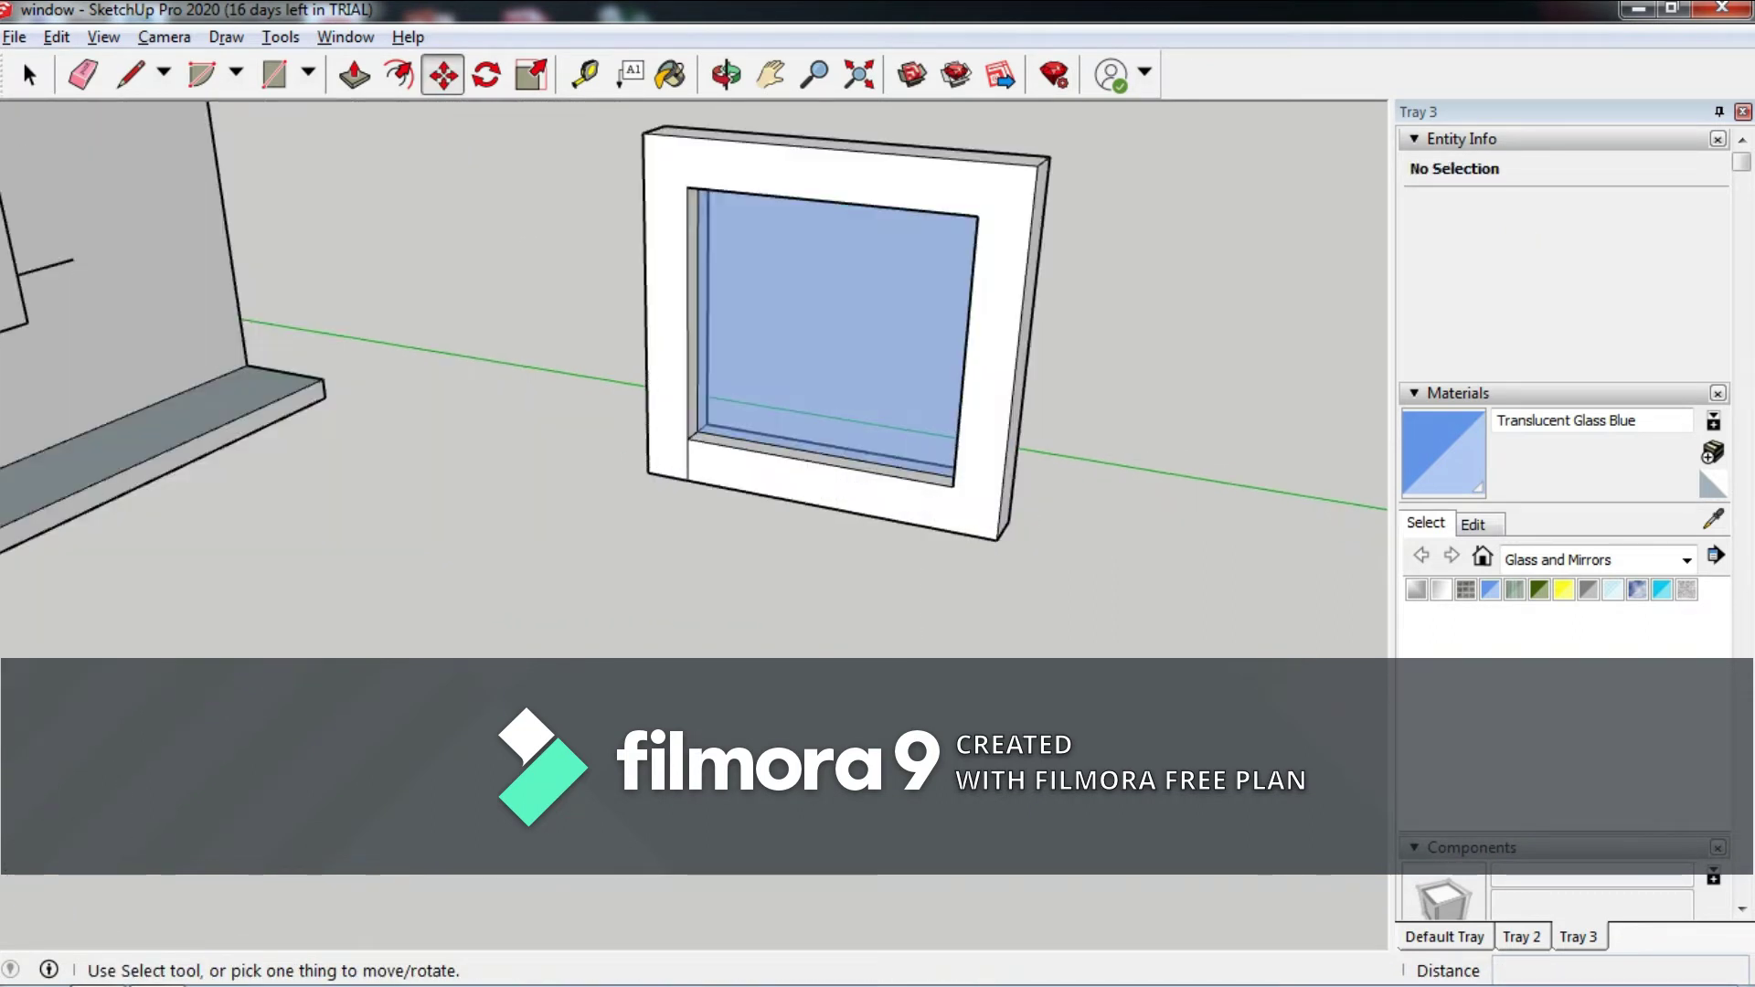
{"action": "middle_click_drag", "start_coordinate": [822, 366], "coordinate": [749, 366]}
Copy the panel with Move and Ctrl, placing the copy overlapping beside the original.
{"action": "key", "text": "e"}
{"action": "key", "text": "space"}
{"action": "left_click_drag", "start_coordinate": [469, 115], "coordinate": [1025, 633]}
{"action": "key", "text": "m"}
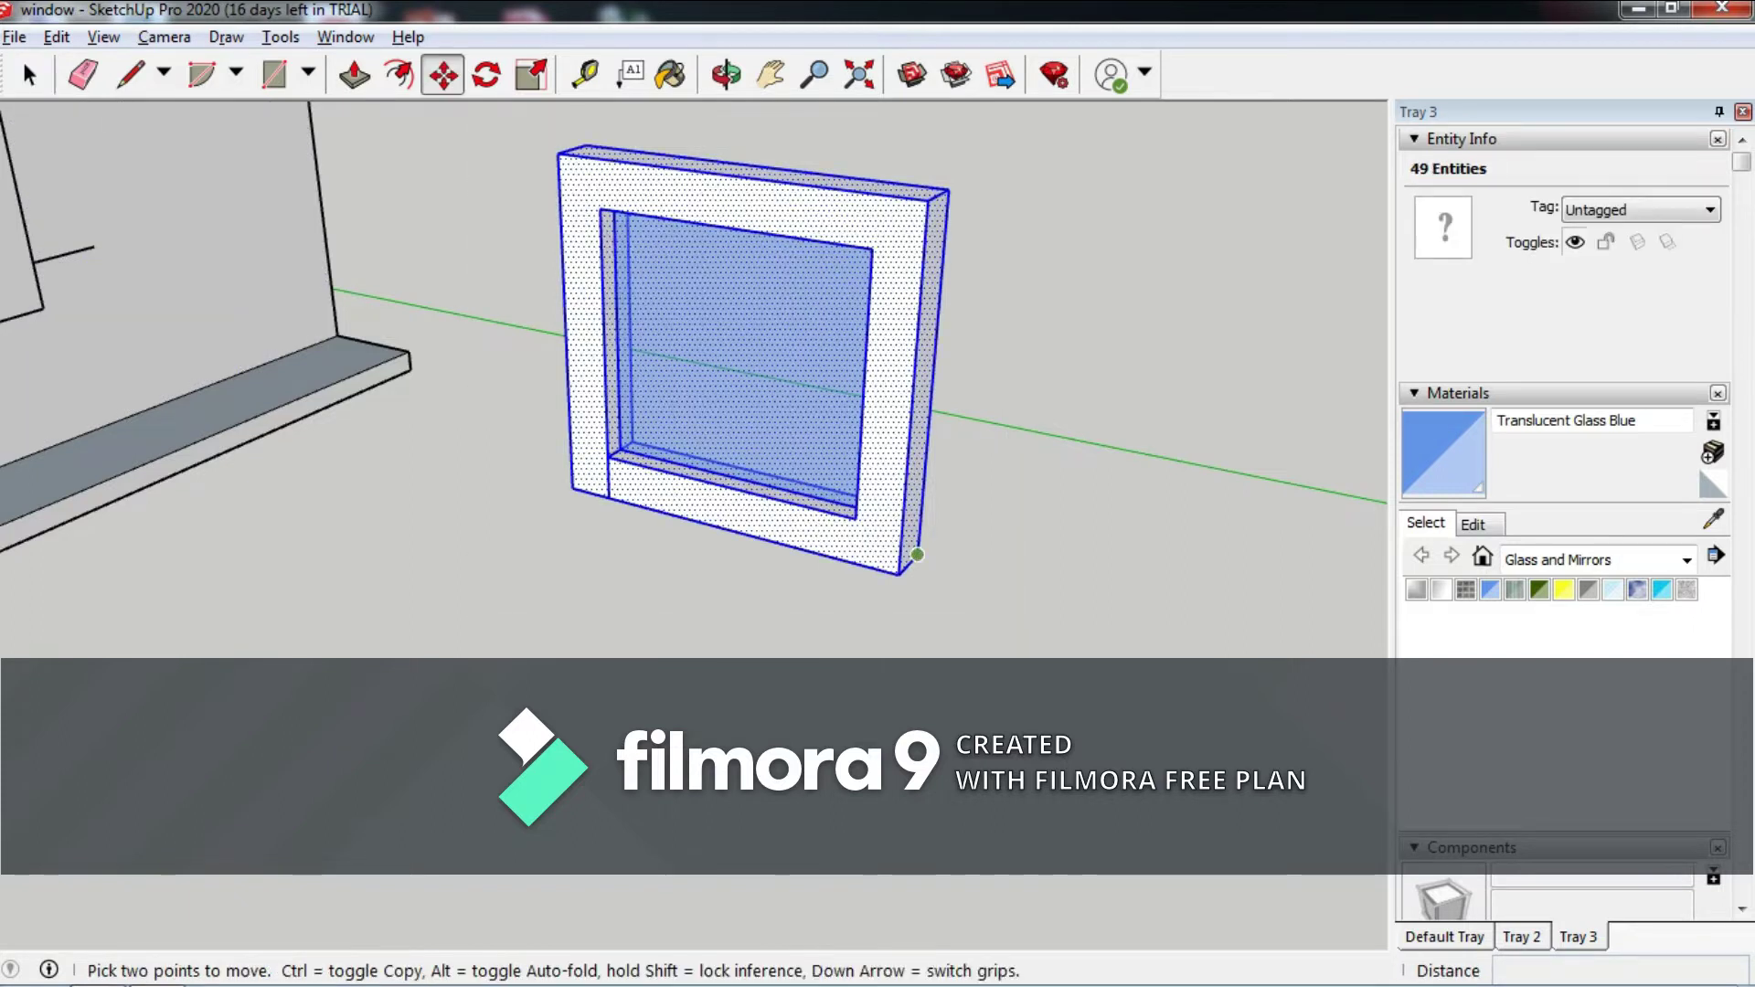
{"action": "key", "text": "ctrl"}
{"action": "left_click", "coordinate": [901, 553]}
{"action": "left_click", "coordinate": [609, 499]}
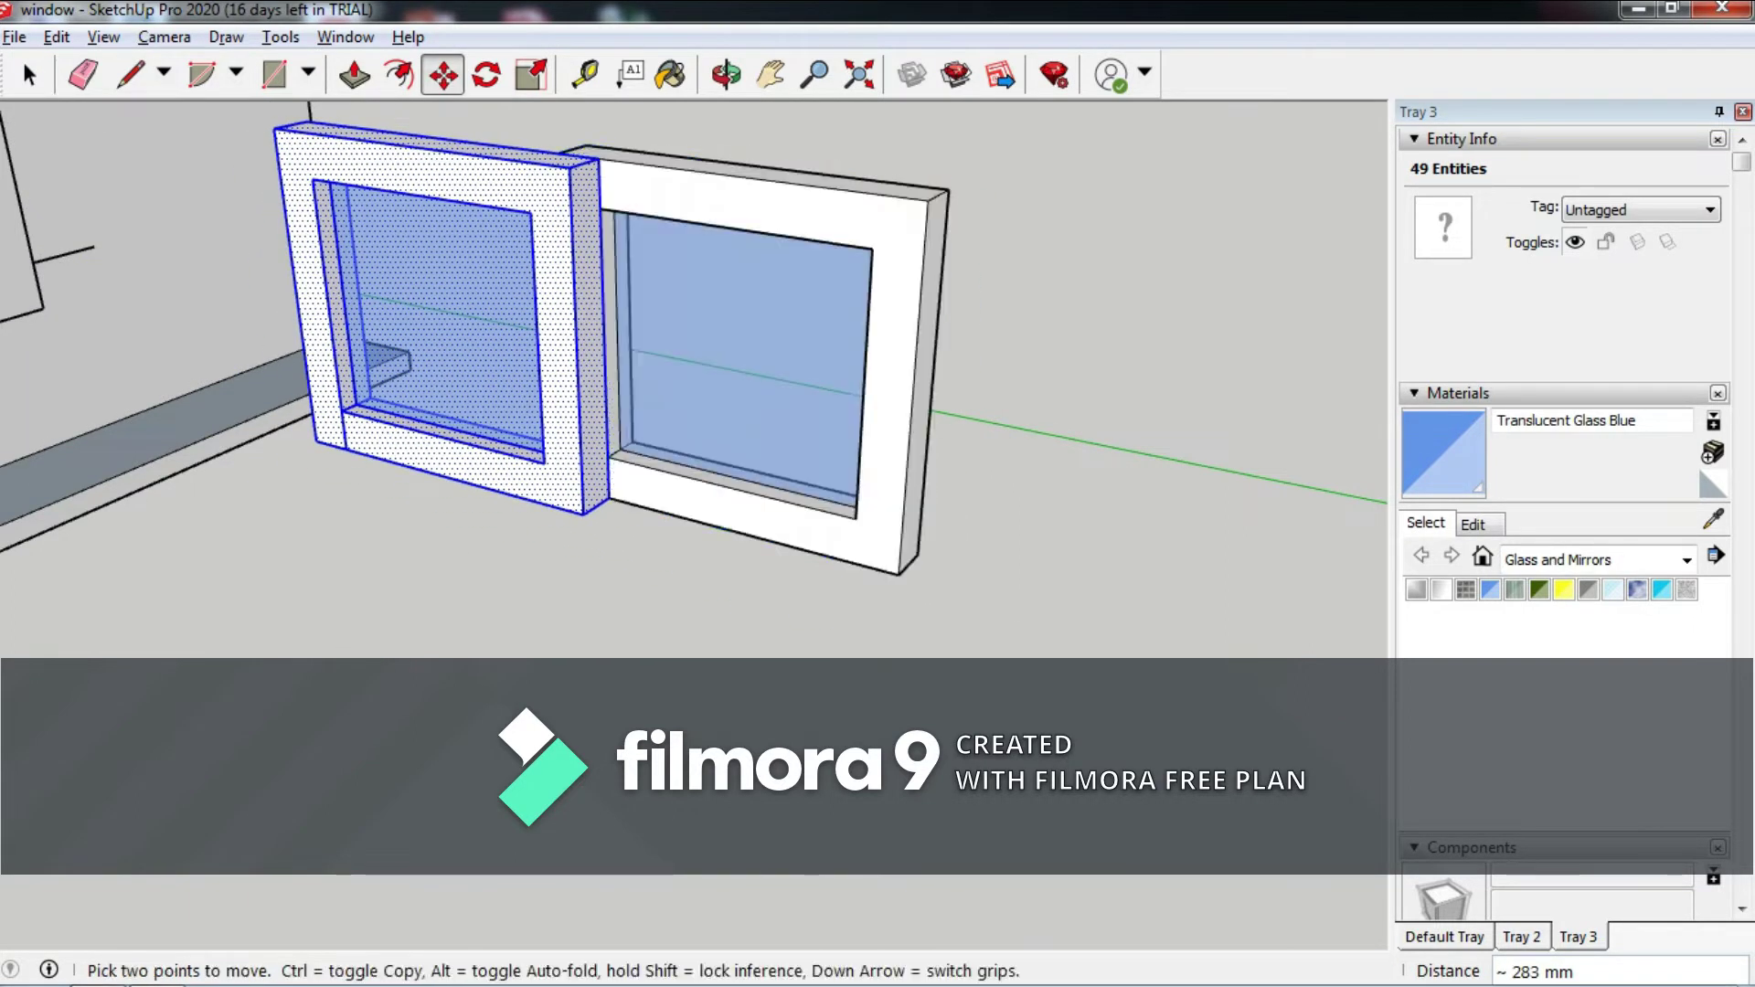
{"action": "middle_click_drag", "start_coordinate": [609, 498], "coordinate": [512, 494]}
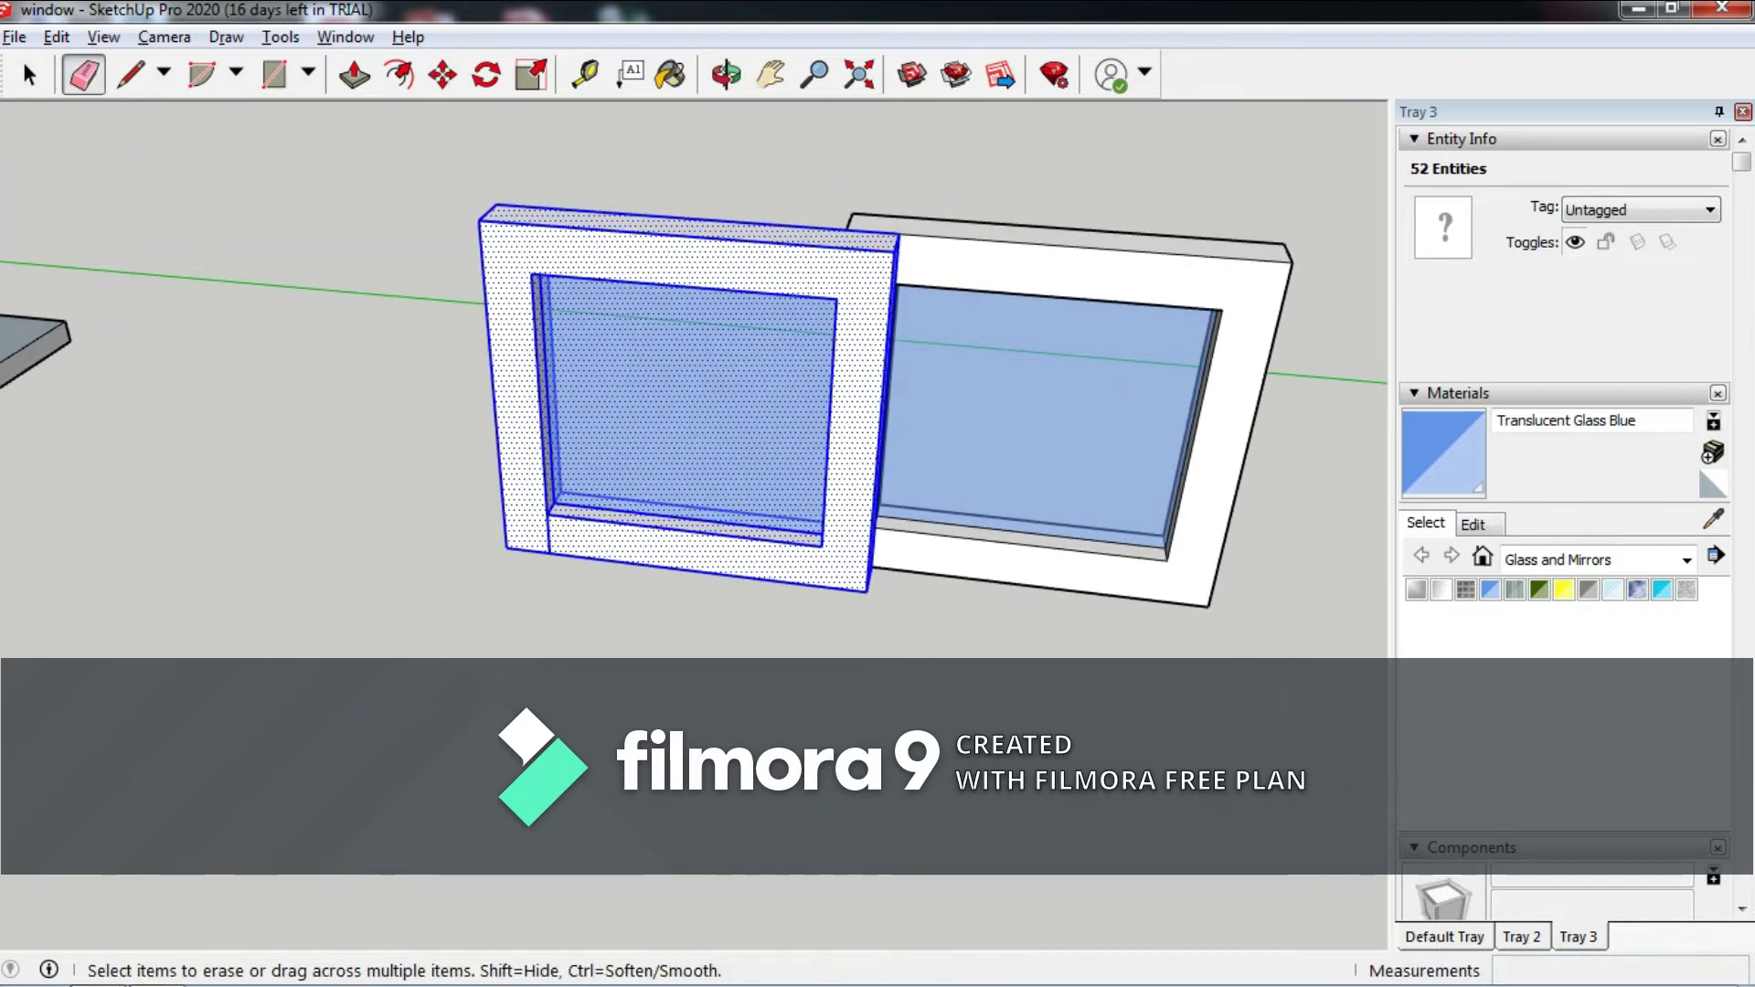
Box-select both panels and start making them into a component named 'window'.
{"action": "key", "text": "e"}
{"action": "key", "text": "ctrl+t"}
{"action": "left_click", "coordinate": [29, 75]}
{"action": "left_click_drag", "start_coordinate": [285, 126], "coordinate": [1325, 678]}
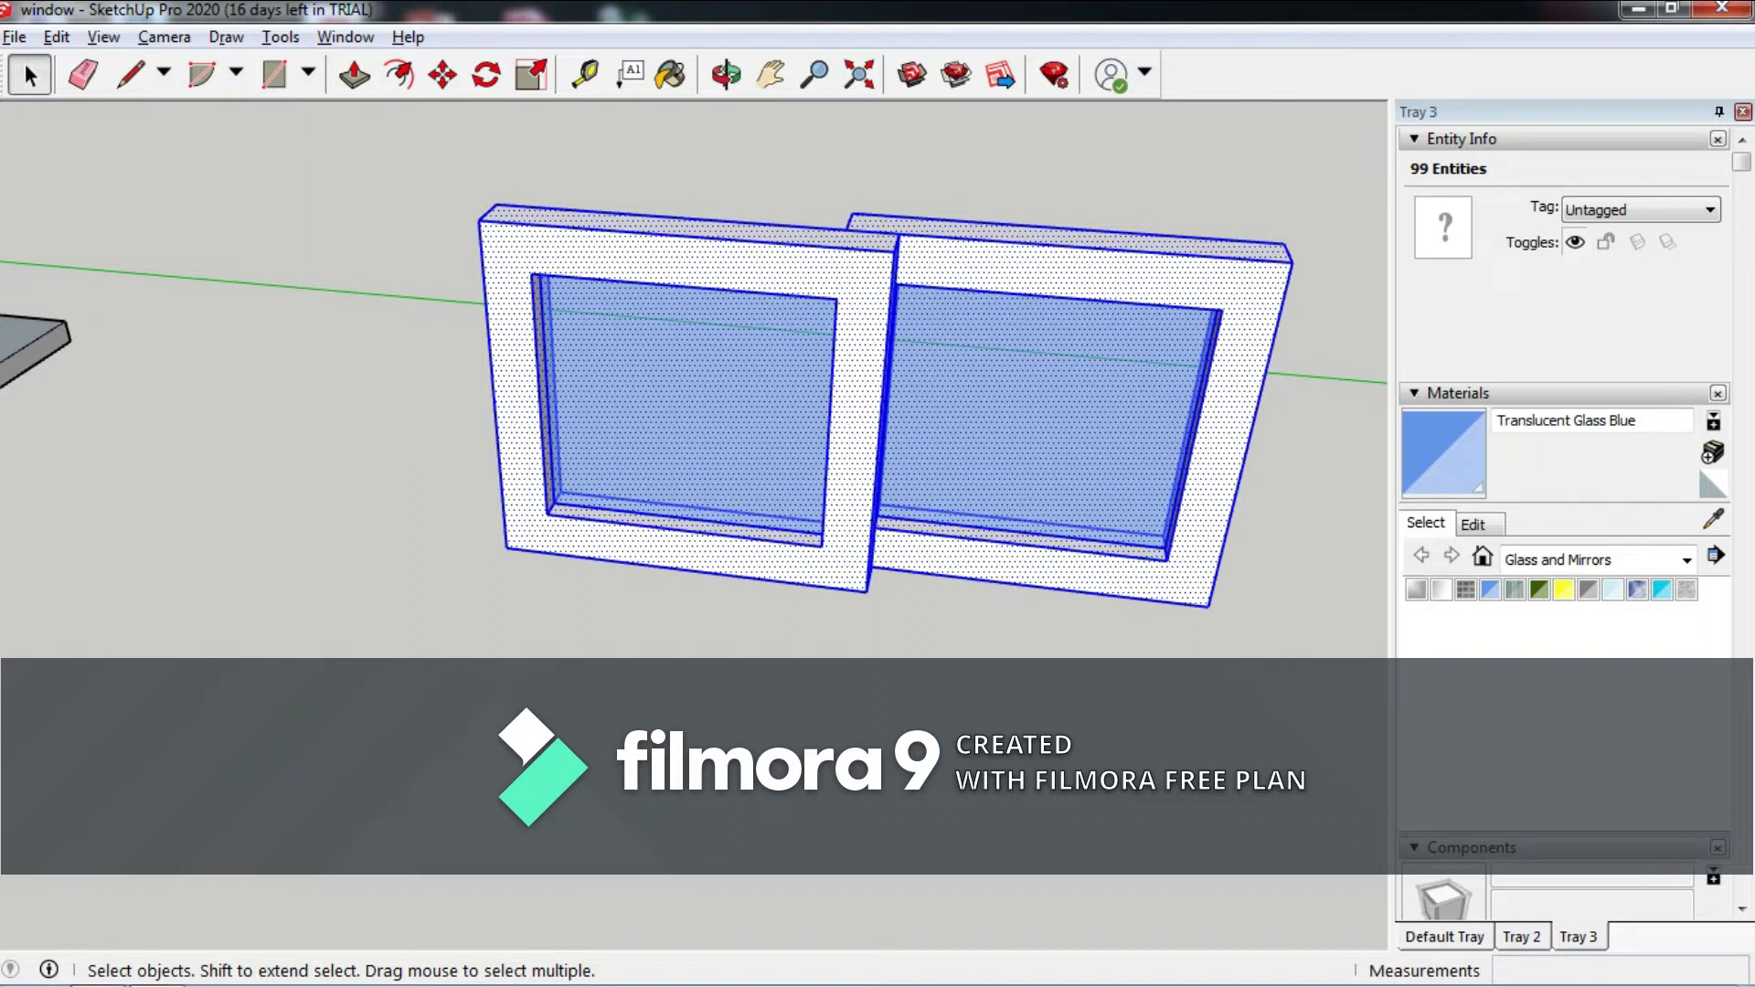
{"action": "key", "text": "g"}
{"action": "type", "text": "window3"}
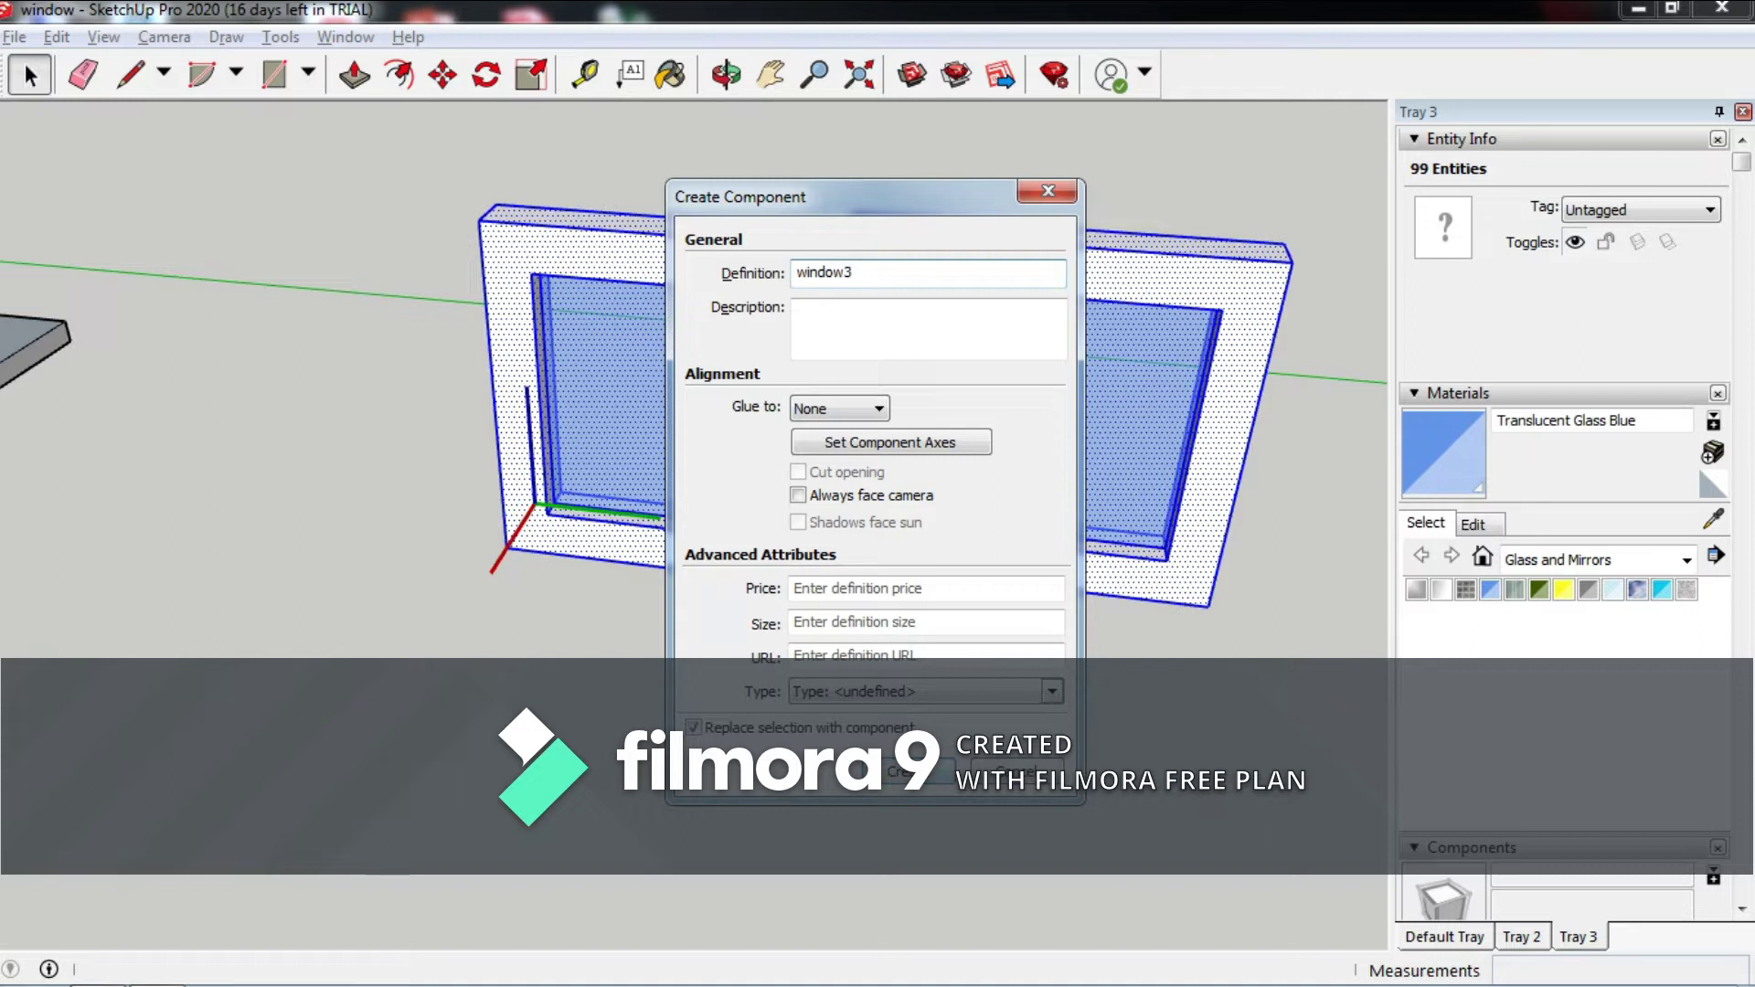
Save the overlapping panels as a new component named window4 rather than replacing window3.
{"action": "key", "text": "Return"}
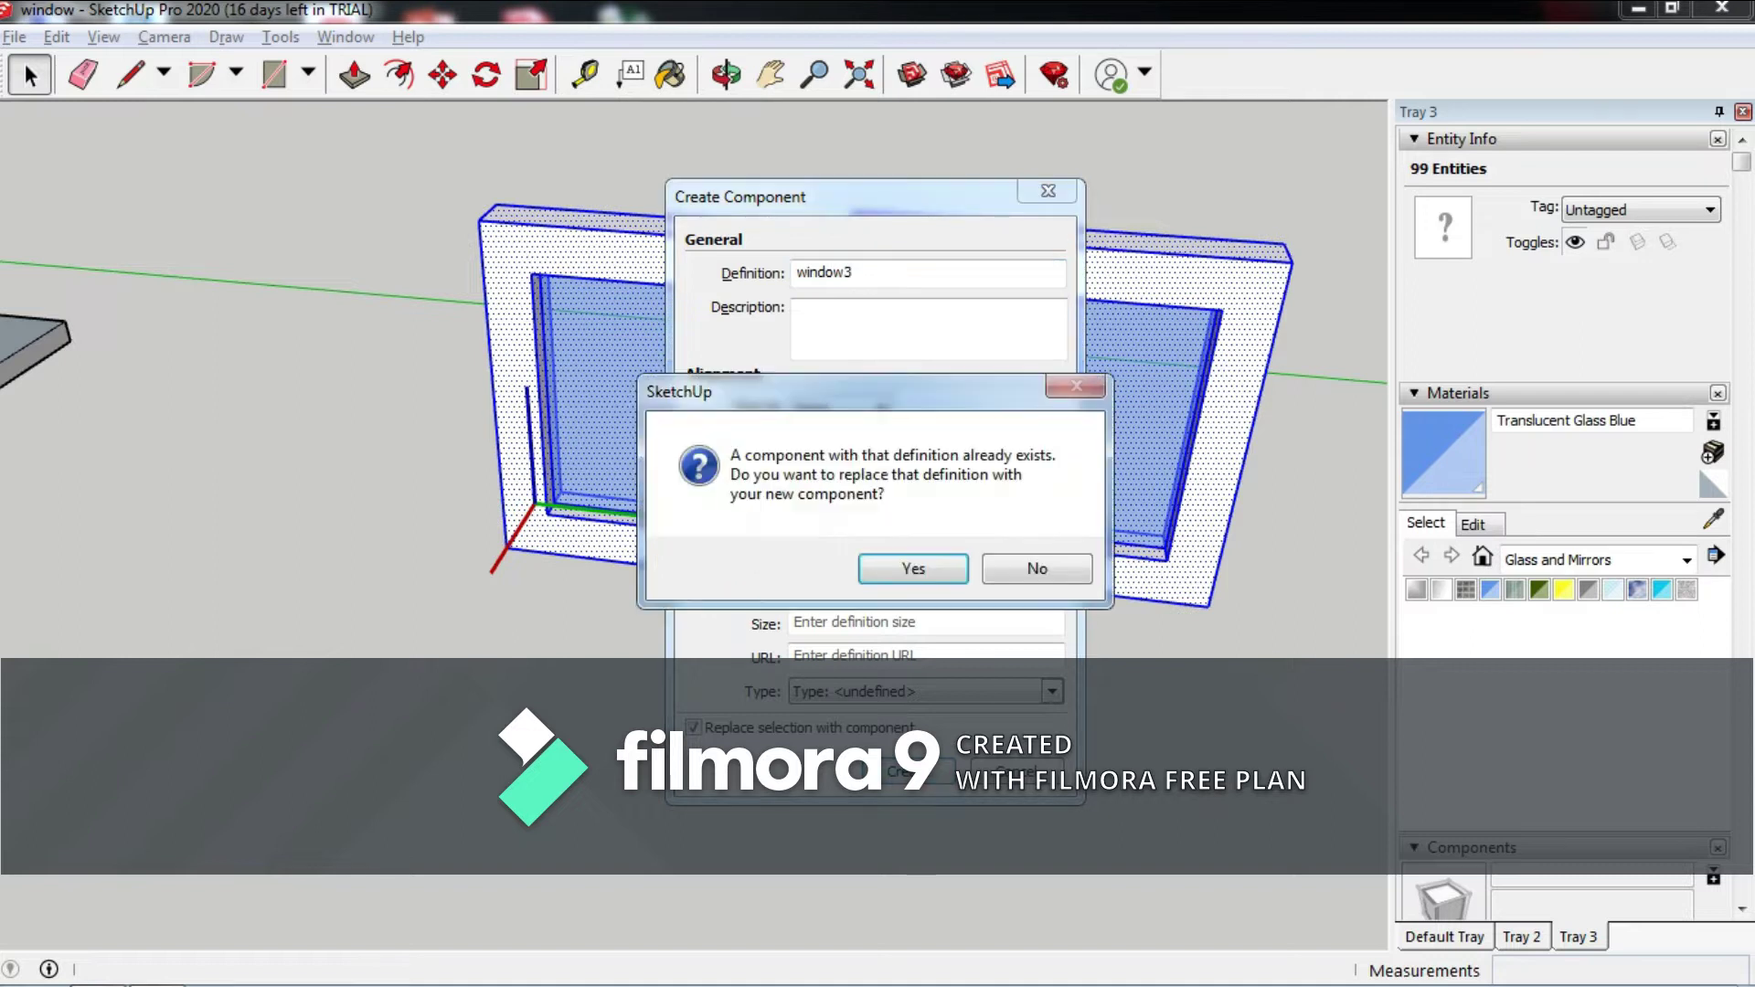
{"action": "type", "text": "n"}
{"action": "type", "text": "wi"}
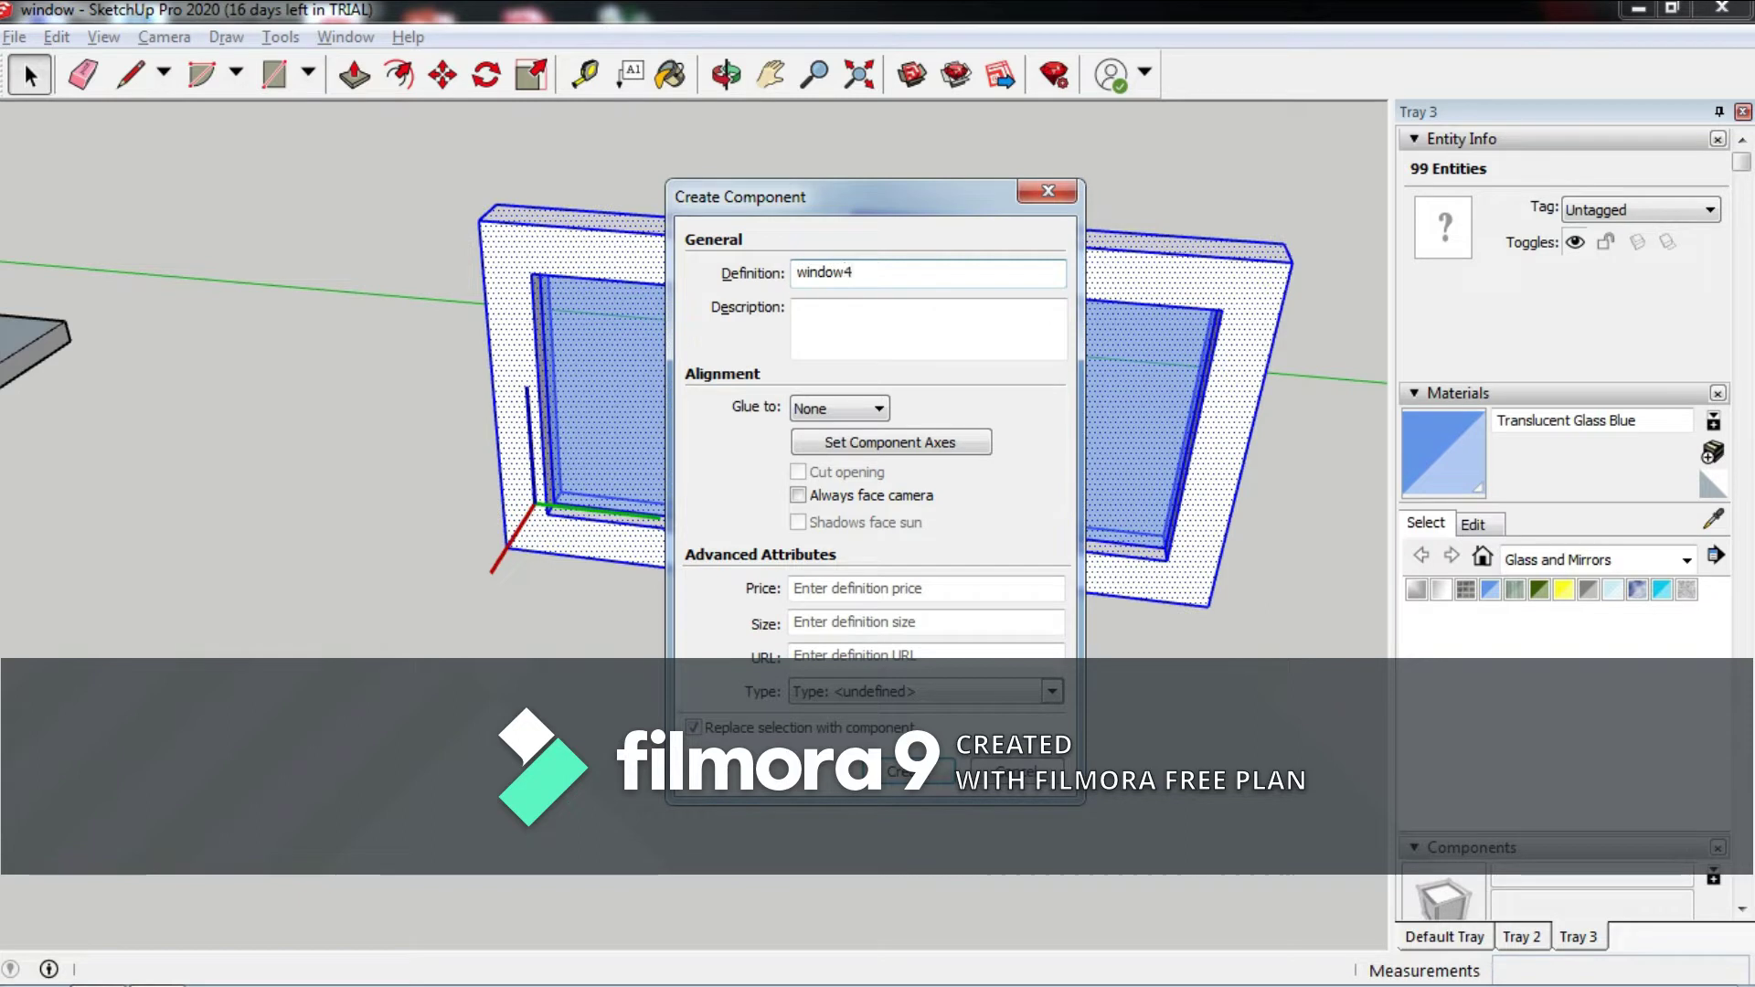
{"action": "key", "text": "Return"}
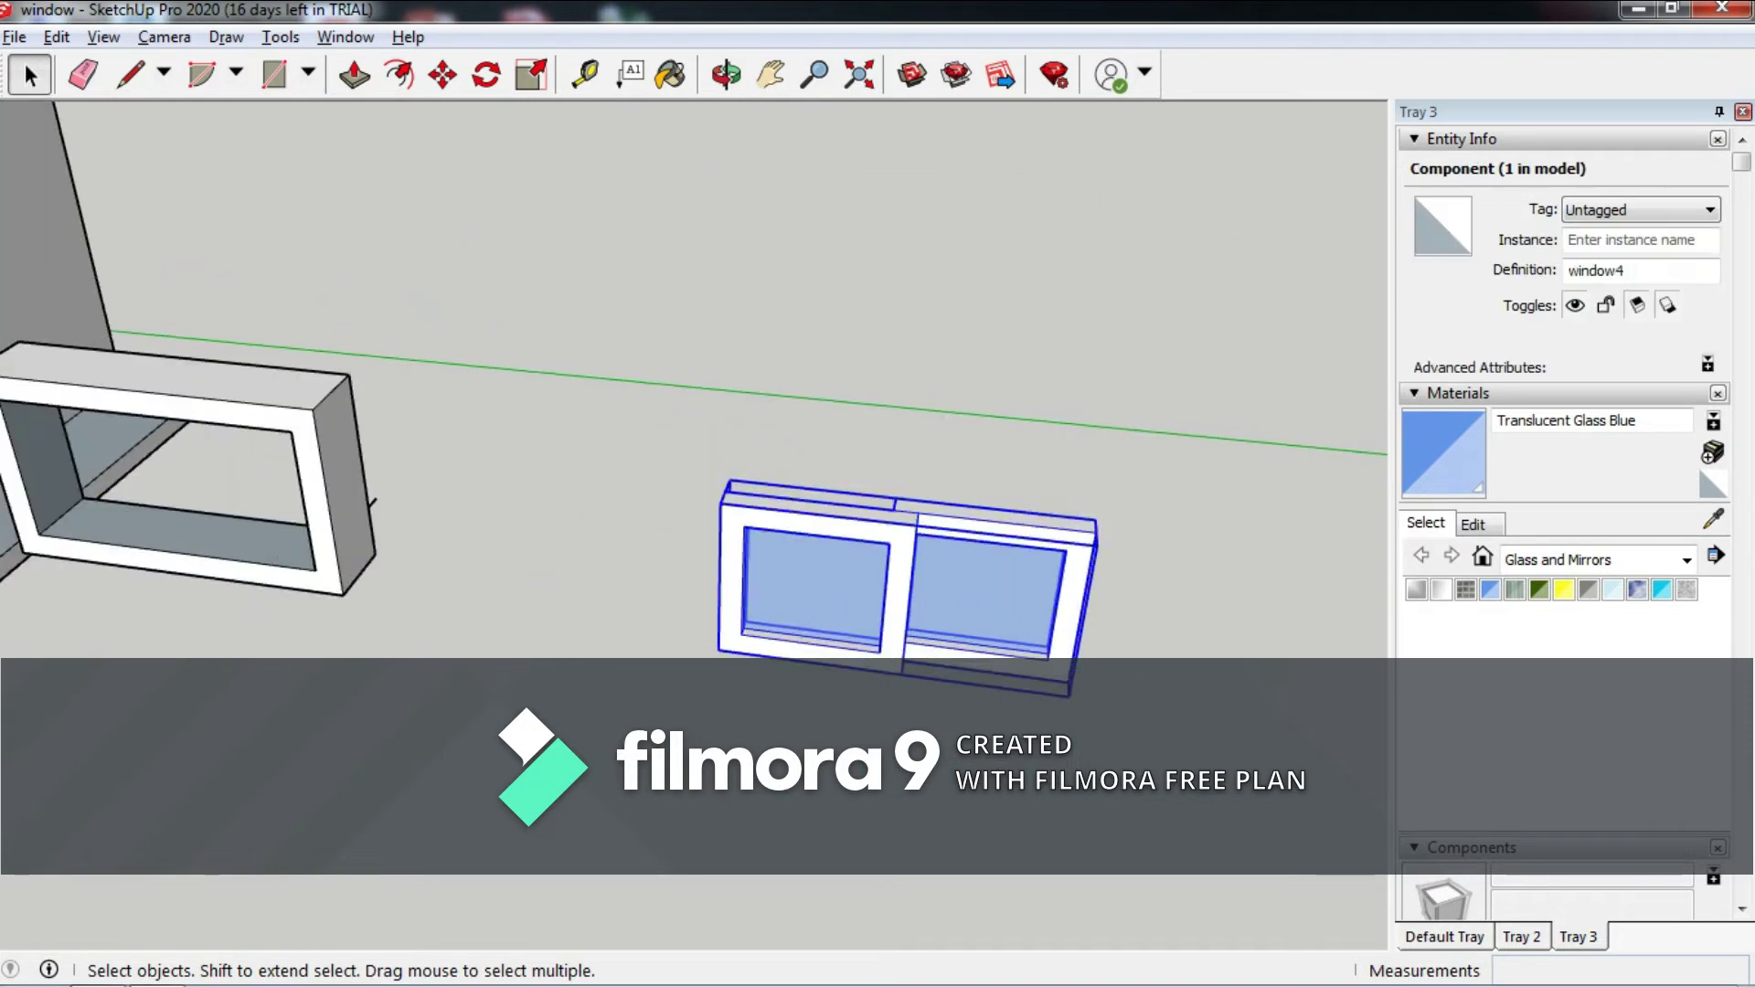
Seat window4 inside the outer frame, shifted 30 mm along the red axis, and check it from the side and front.
{"action": "key", "text": "m"}
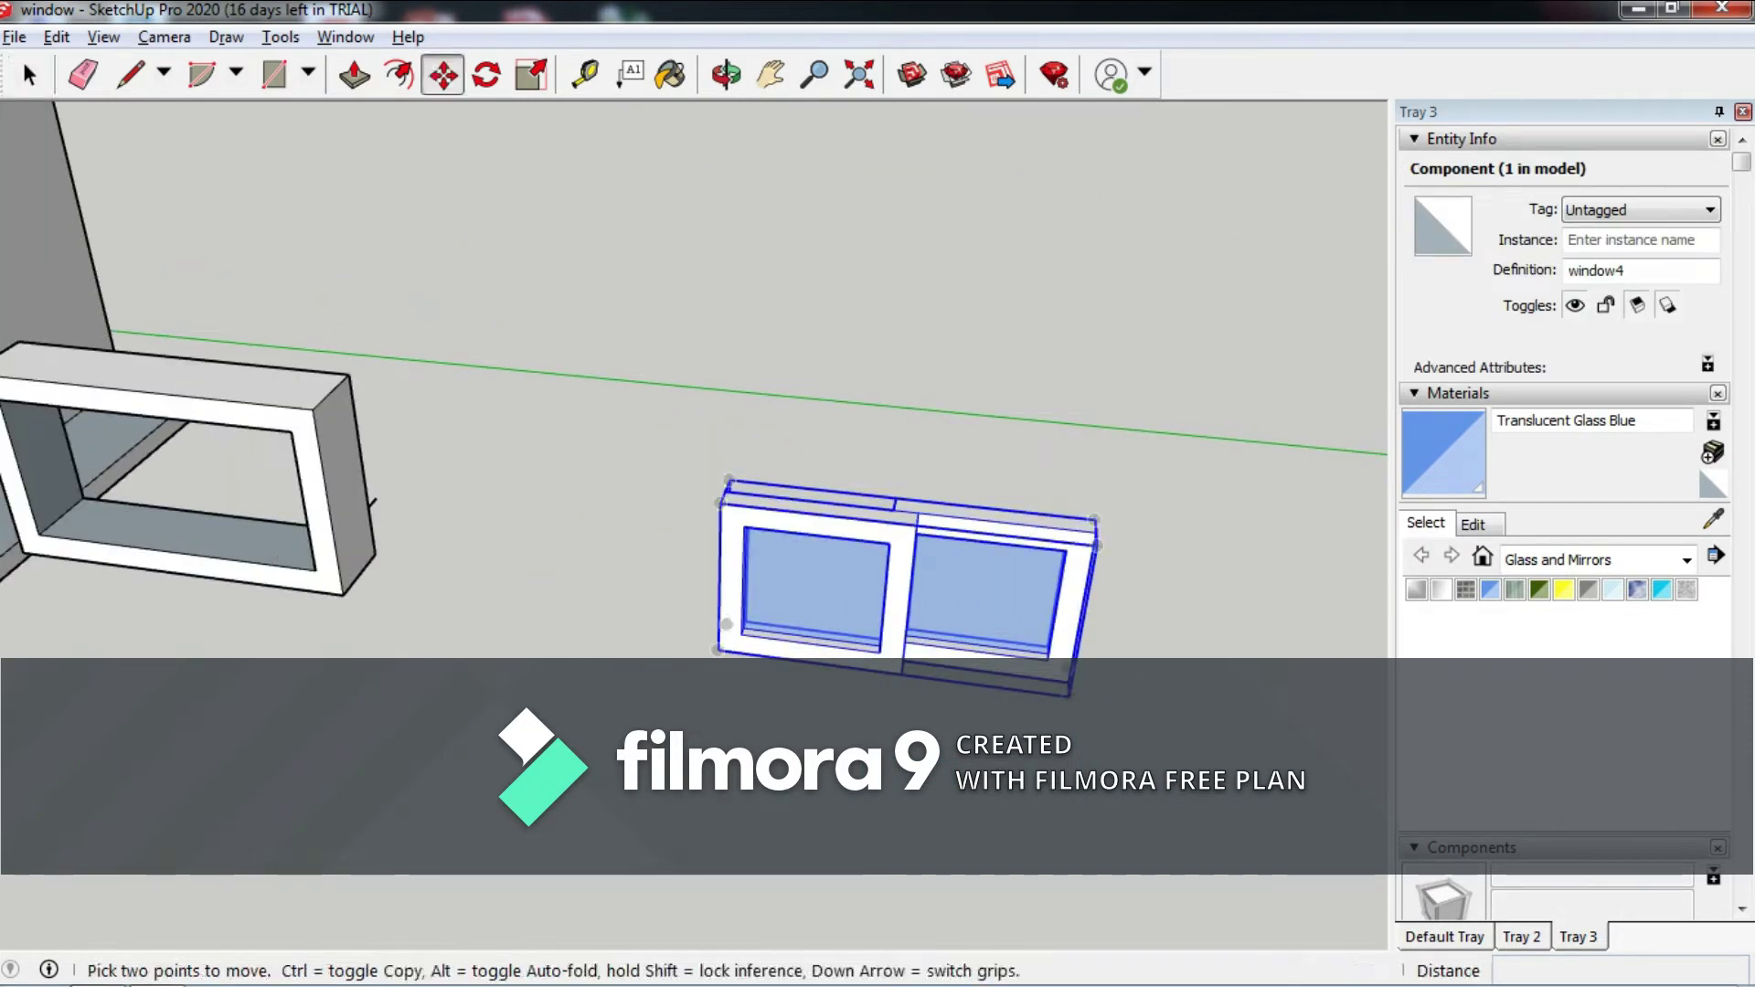
{"action": "left_click", "coordinate": [720, 650]}
{"action": "mouse_move", "coordinate": [257, 566]}
{"action": "middle_mouse_down"}
{"action": "mouse_move", "coordinate": [475, 653]}
{"action": "mouse_move", "coordinate": [470, 615]}
{"action": "middle_mouse_up"}
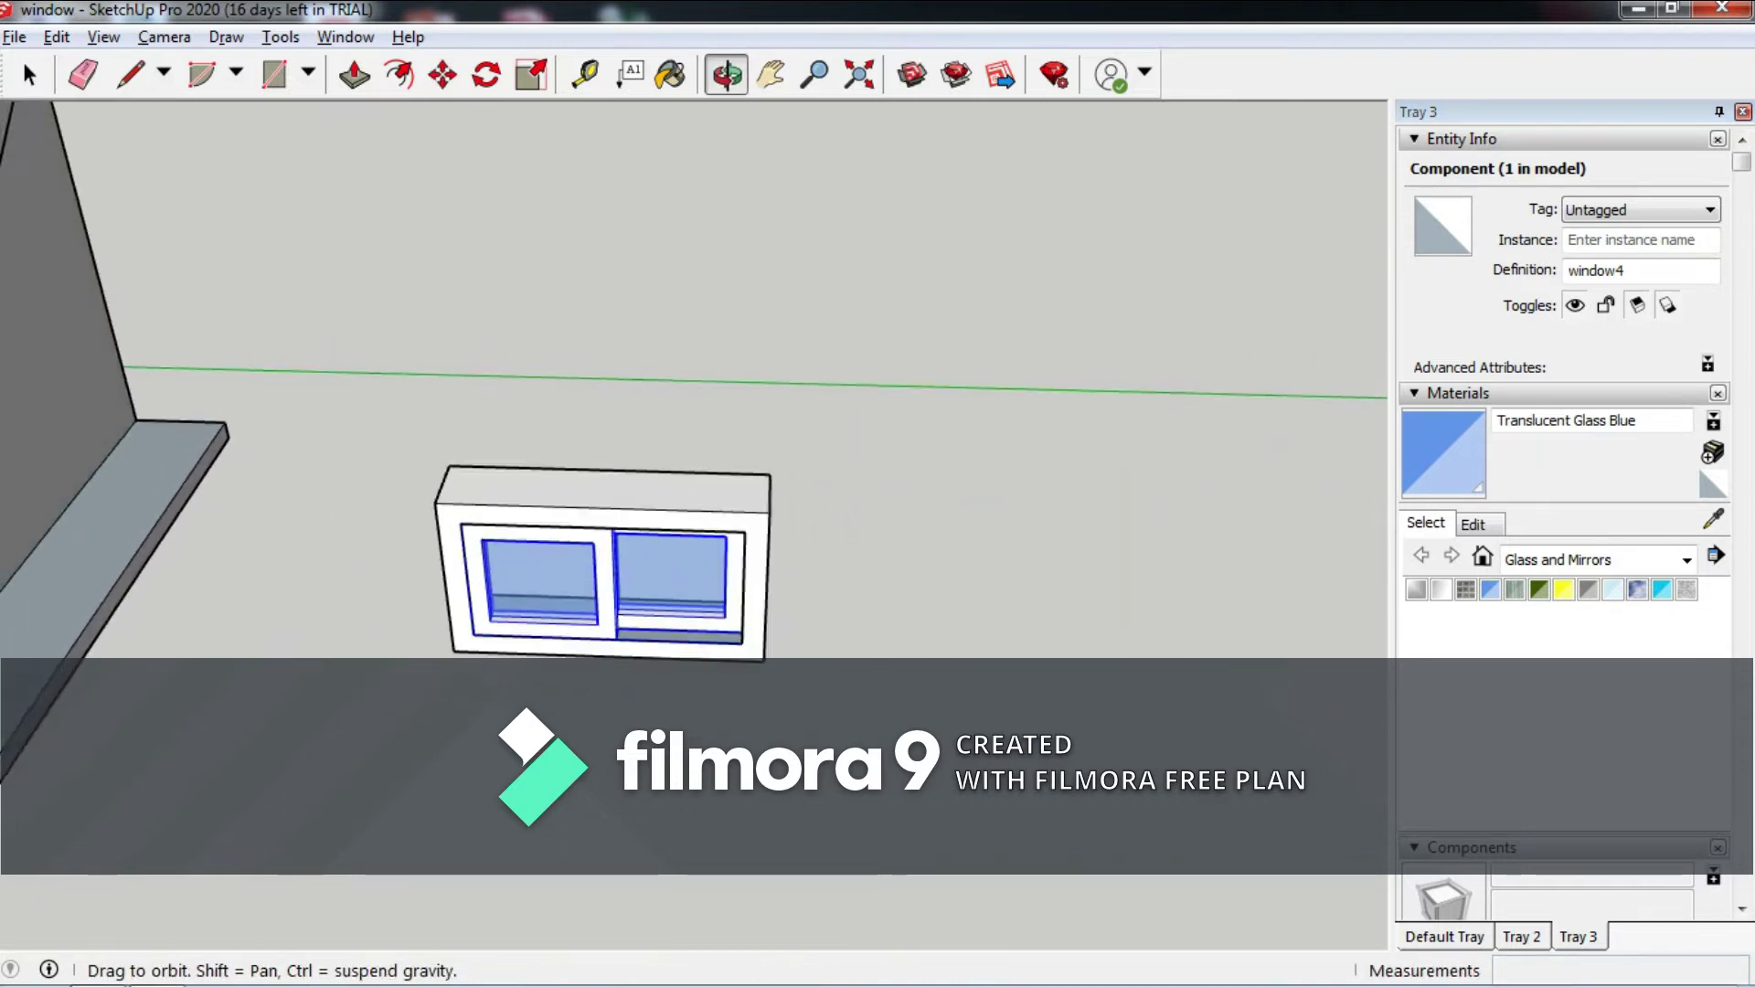
{"action": "scroll", "coordinate": [453, 620], "scroll_direction": "up", "scroll_amount": 5}
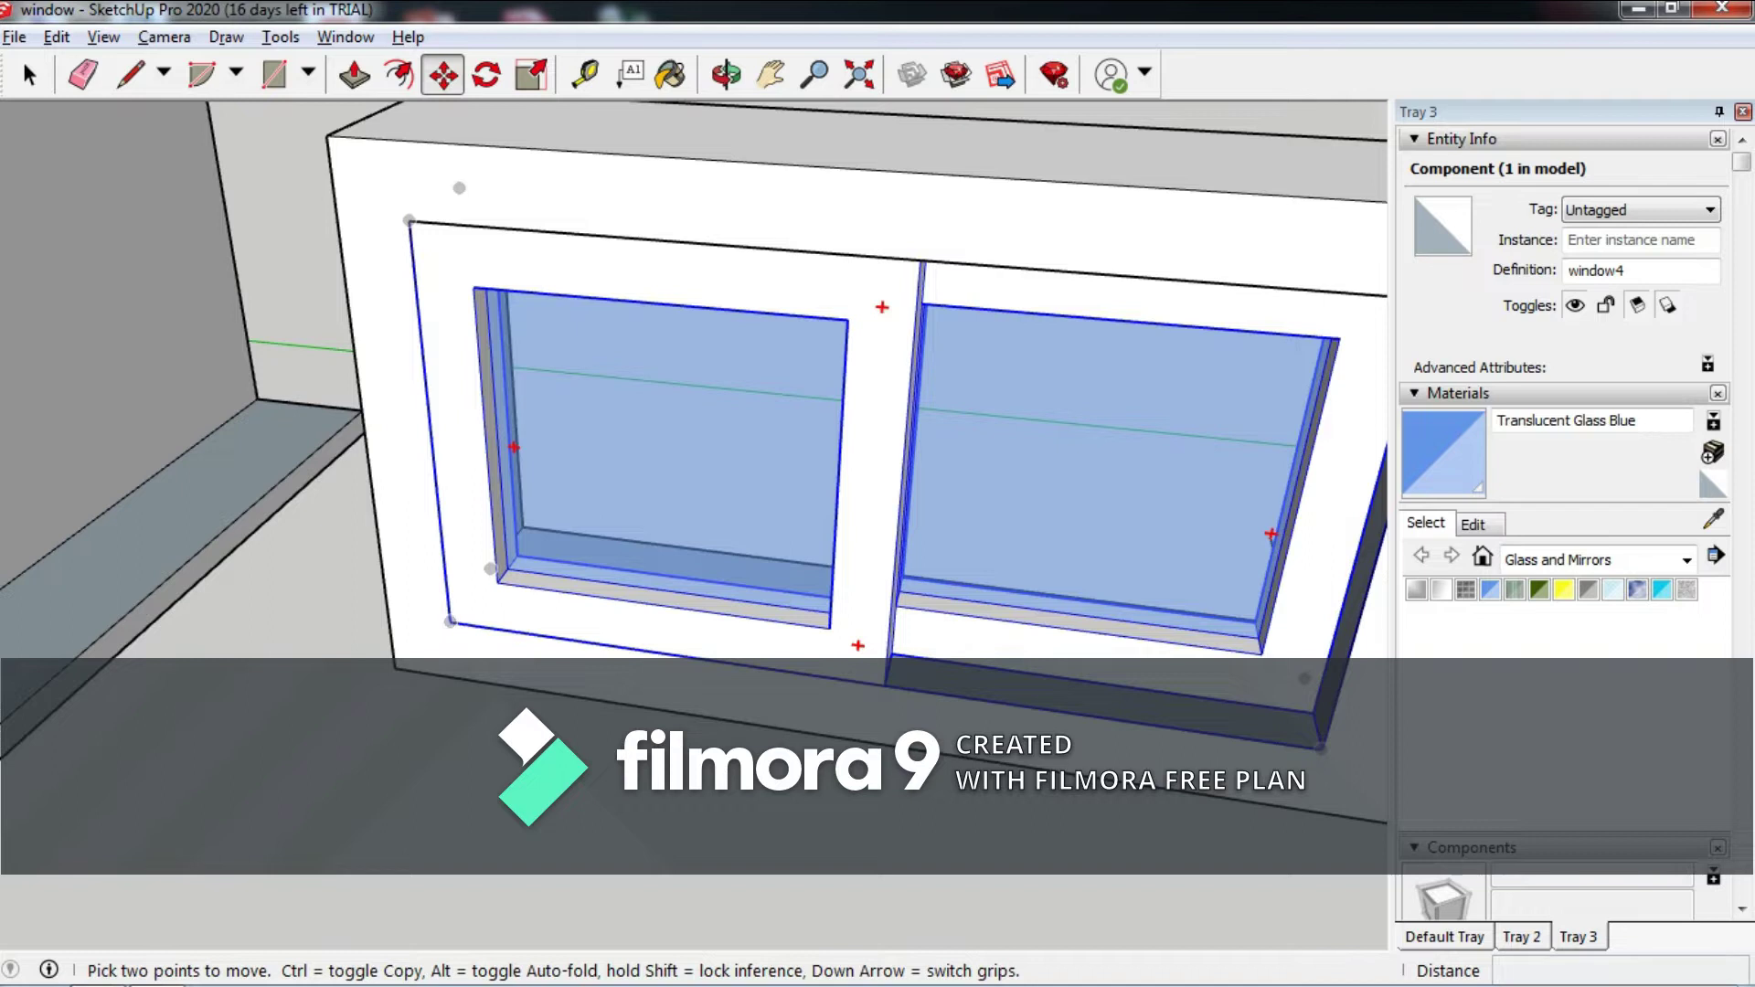
{"action": "left_click", "coordinate": [450, 622]}
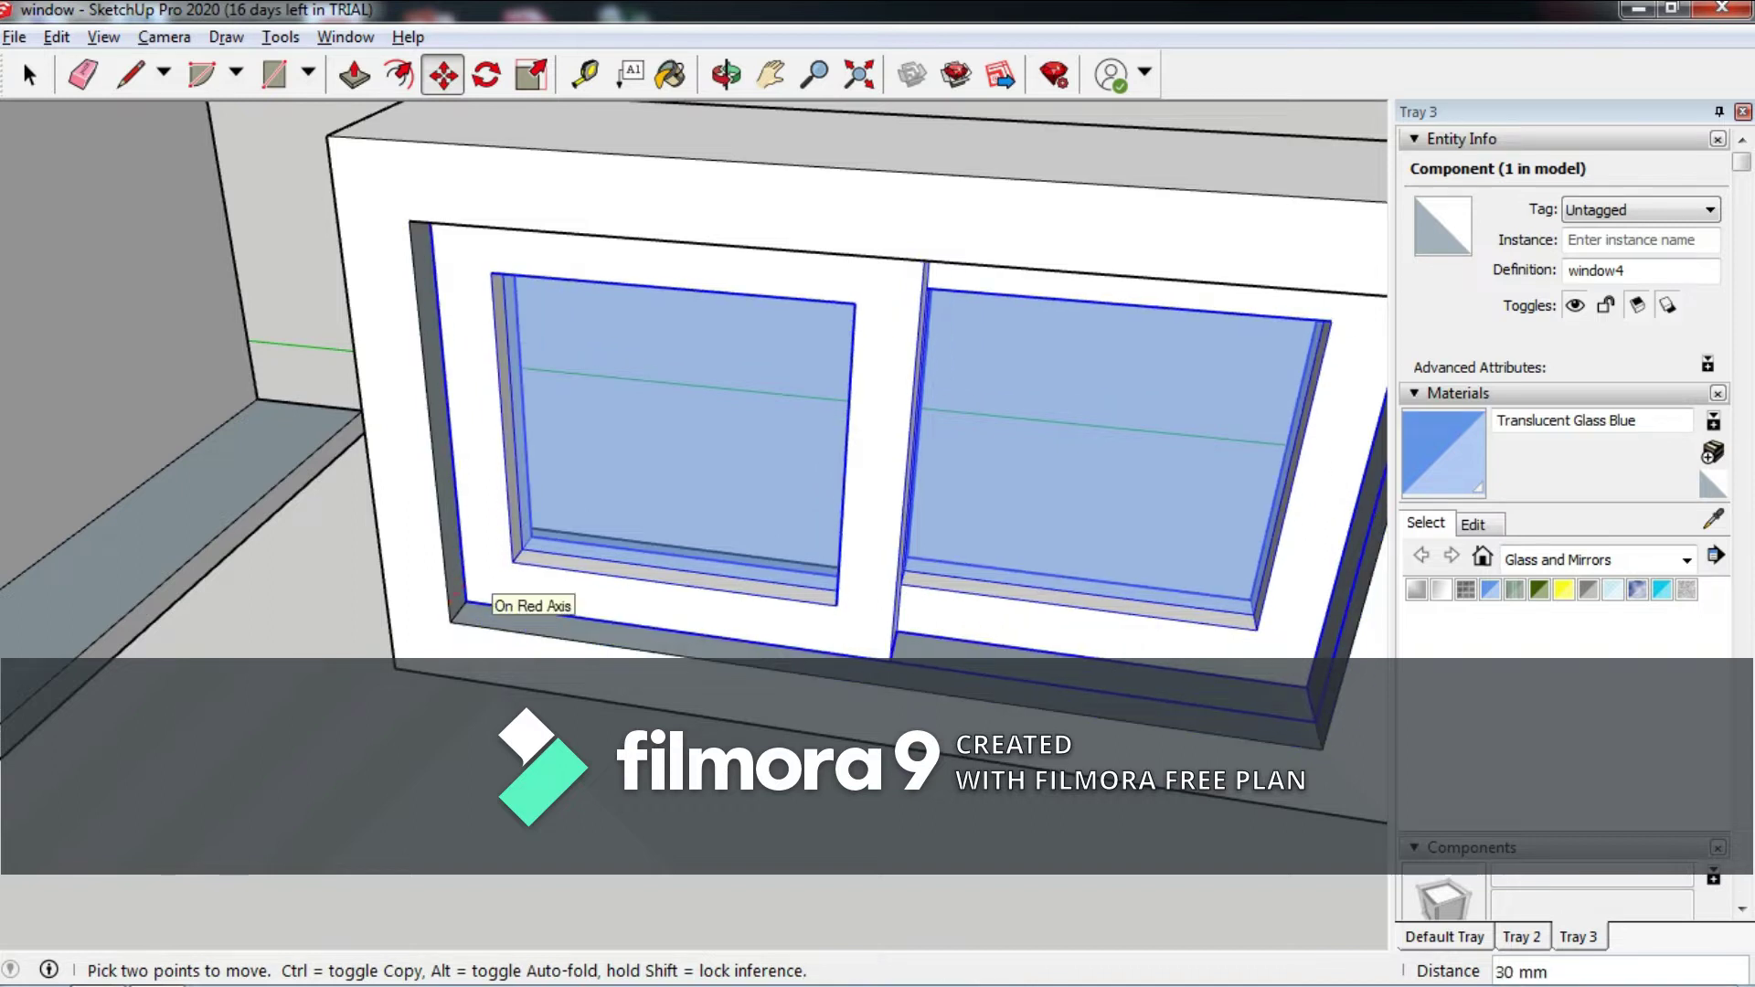
{"action": "type", "text": "3"}
{"action": "key", "text": "Return"}
{"action": "scroll", "coordinate": [457, 603], "scroll_direction": "down", "scroll_amount": 5}
{"action": "middle_click_drag", "start_coordinate": [457, 604], "coordinate": [640, 549]}
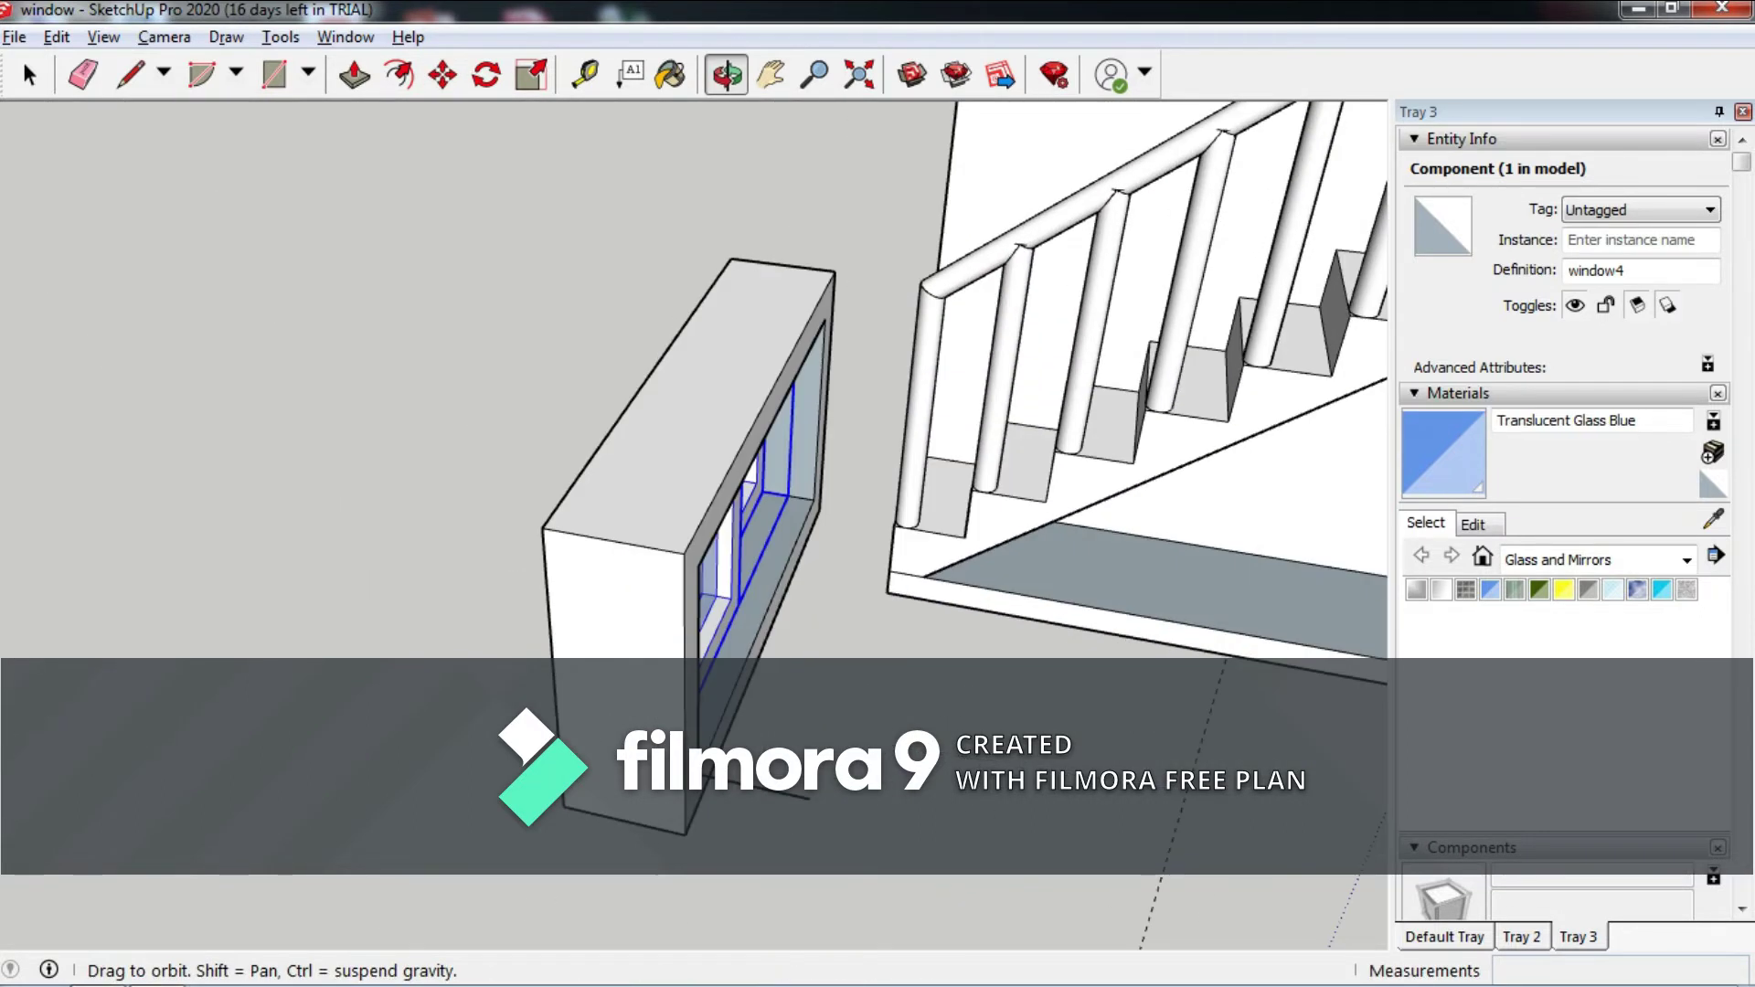
{"action": "key", "text": "e"}
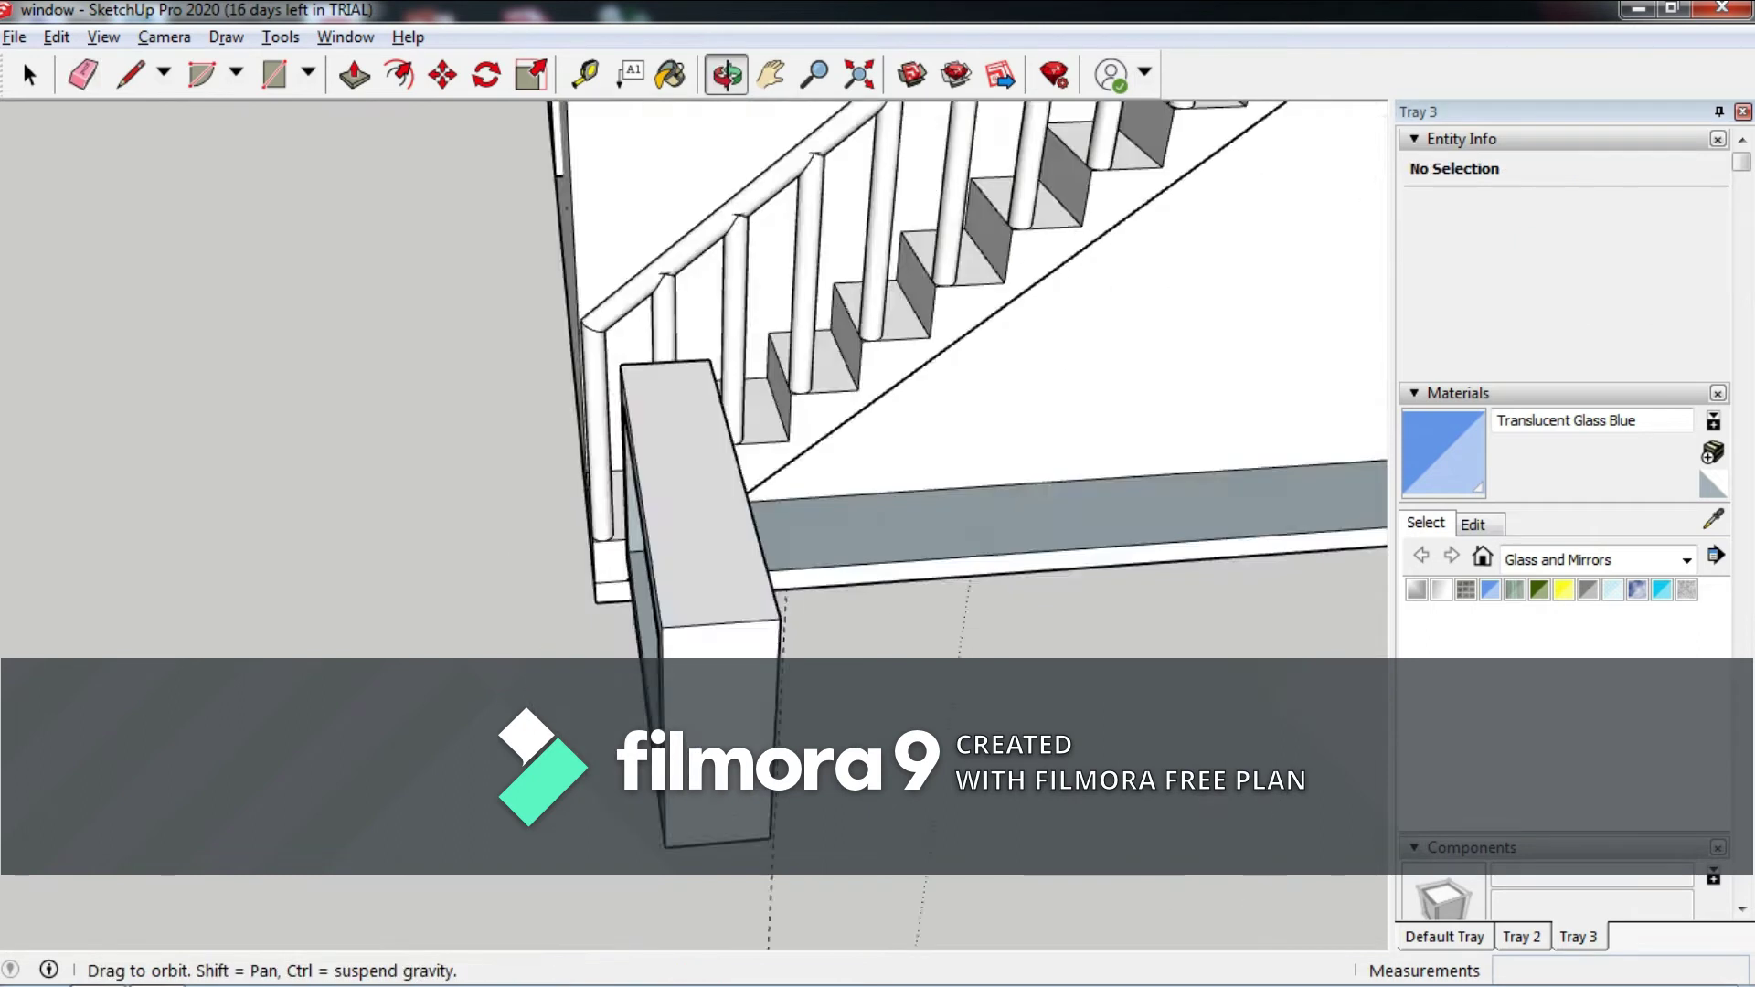
{"action": "middle_click_drag", "start_coordinate": [694, 457], "coordinate": [878, 457]}
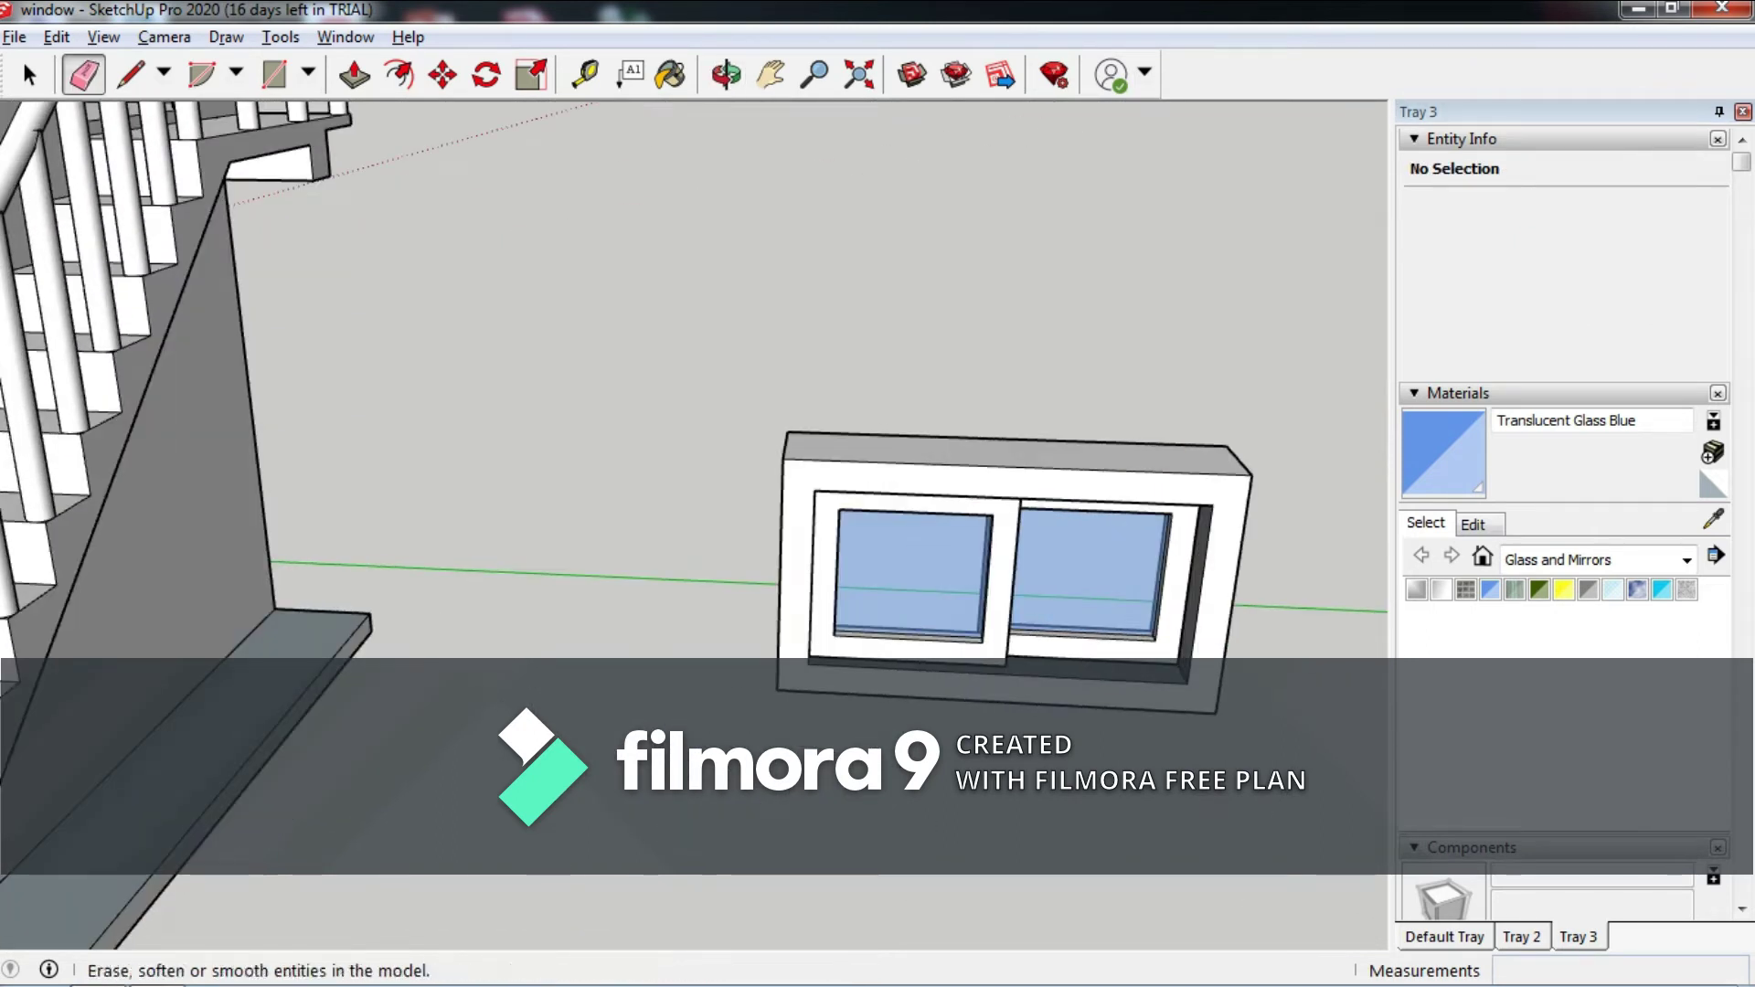
Box-select the outer frame and both sashes and group them as component window5.
{"action": "key", "text": "space"}
{"action": "left_click_drag", "start_coordinate": [1071, 498], "coordinate": [1270, 723]}
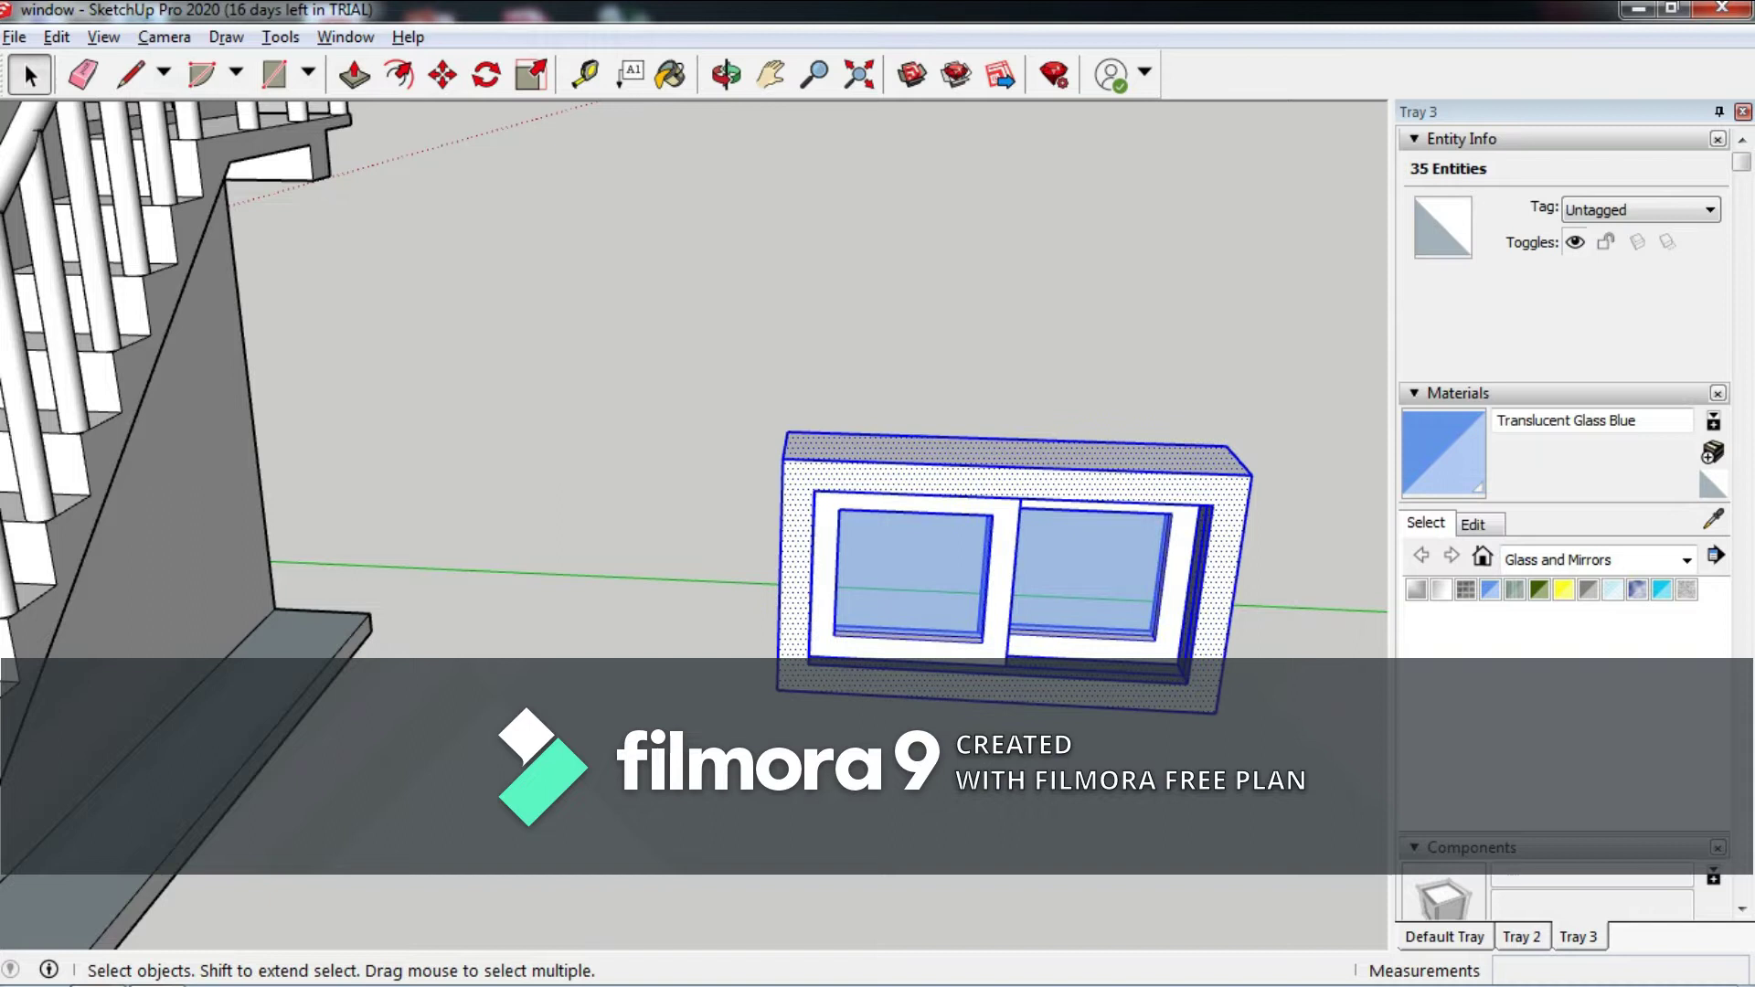
{"action": "key", "text": "g"}
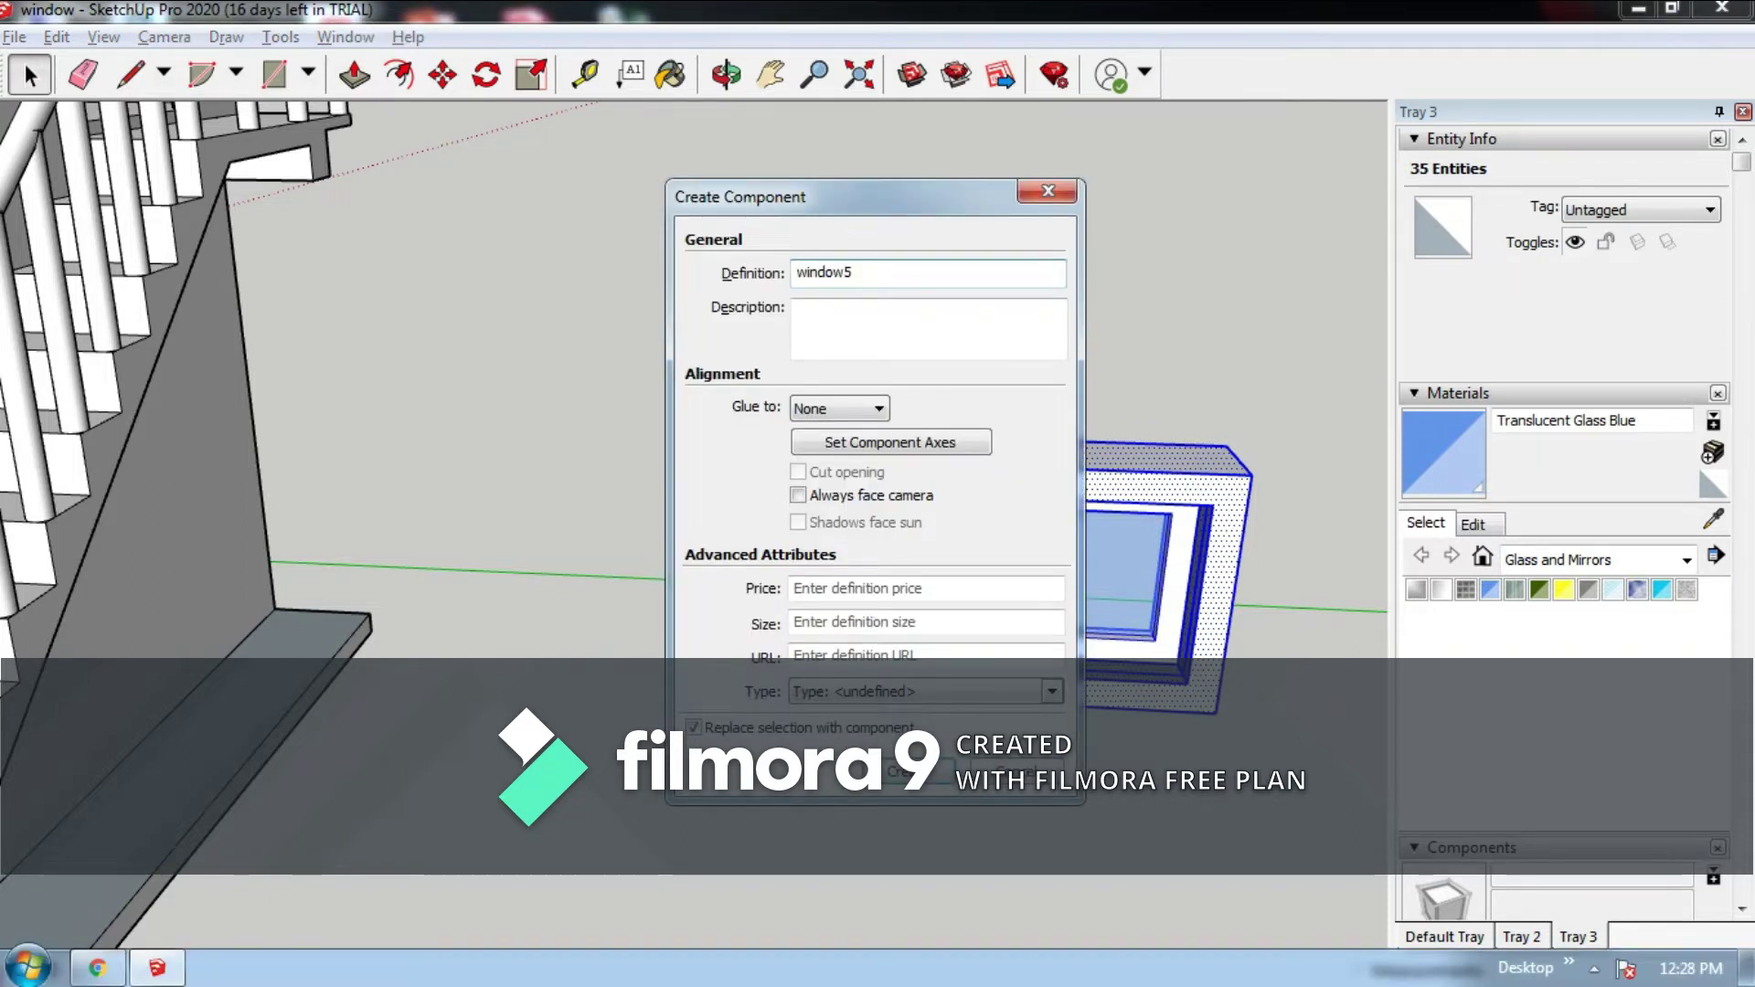
{"action": "key", "text": "Return"}
{"action": "mouse_move", "coordinate": [878, 767]}
{"action": "middle_mouse_down"}
{"action": "mouse_move", "coordinate": [969, 768]}
{"action": "mouse_move", "coordinate": [905, 772]}
{"action": "middle_mouse_up"}
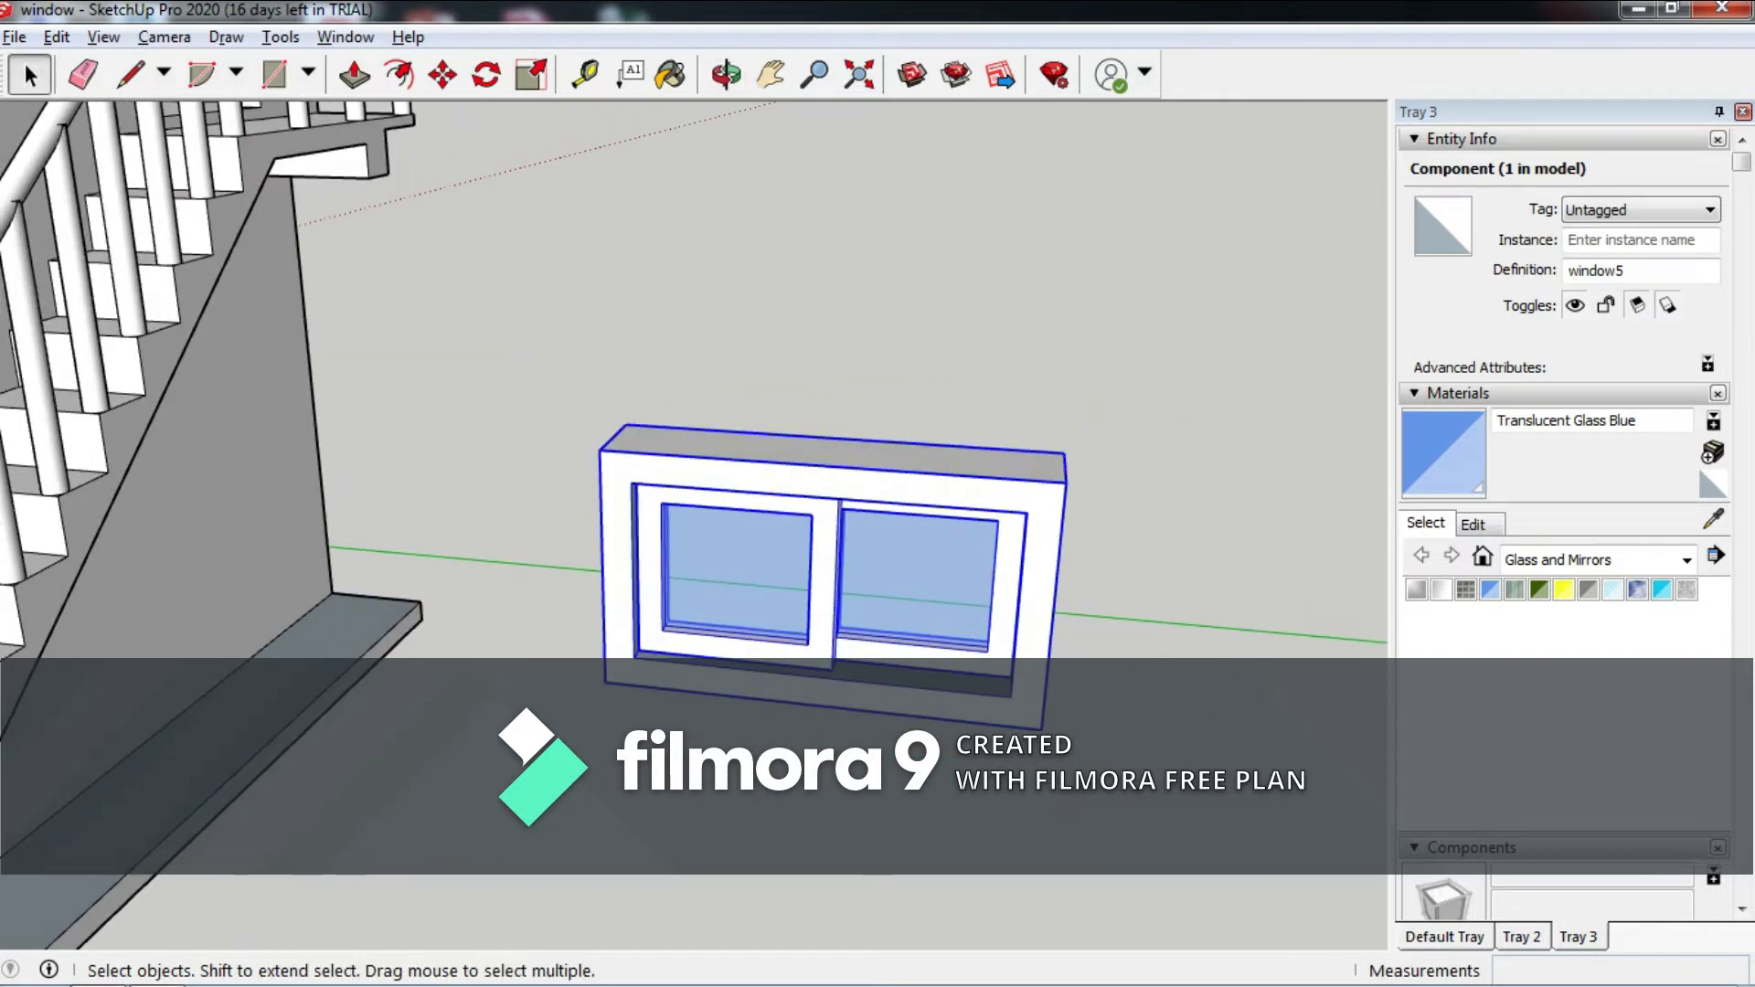
Move window5 by its corner into the house's wall opening.
{"action": "middle_click_drag", "start_coordinate": [822, 549], "coordinate": [868, 548]}
{"action": "key", "text": "m"}
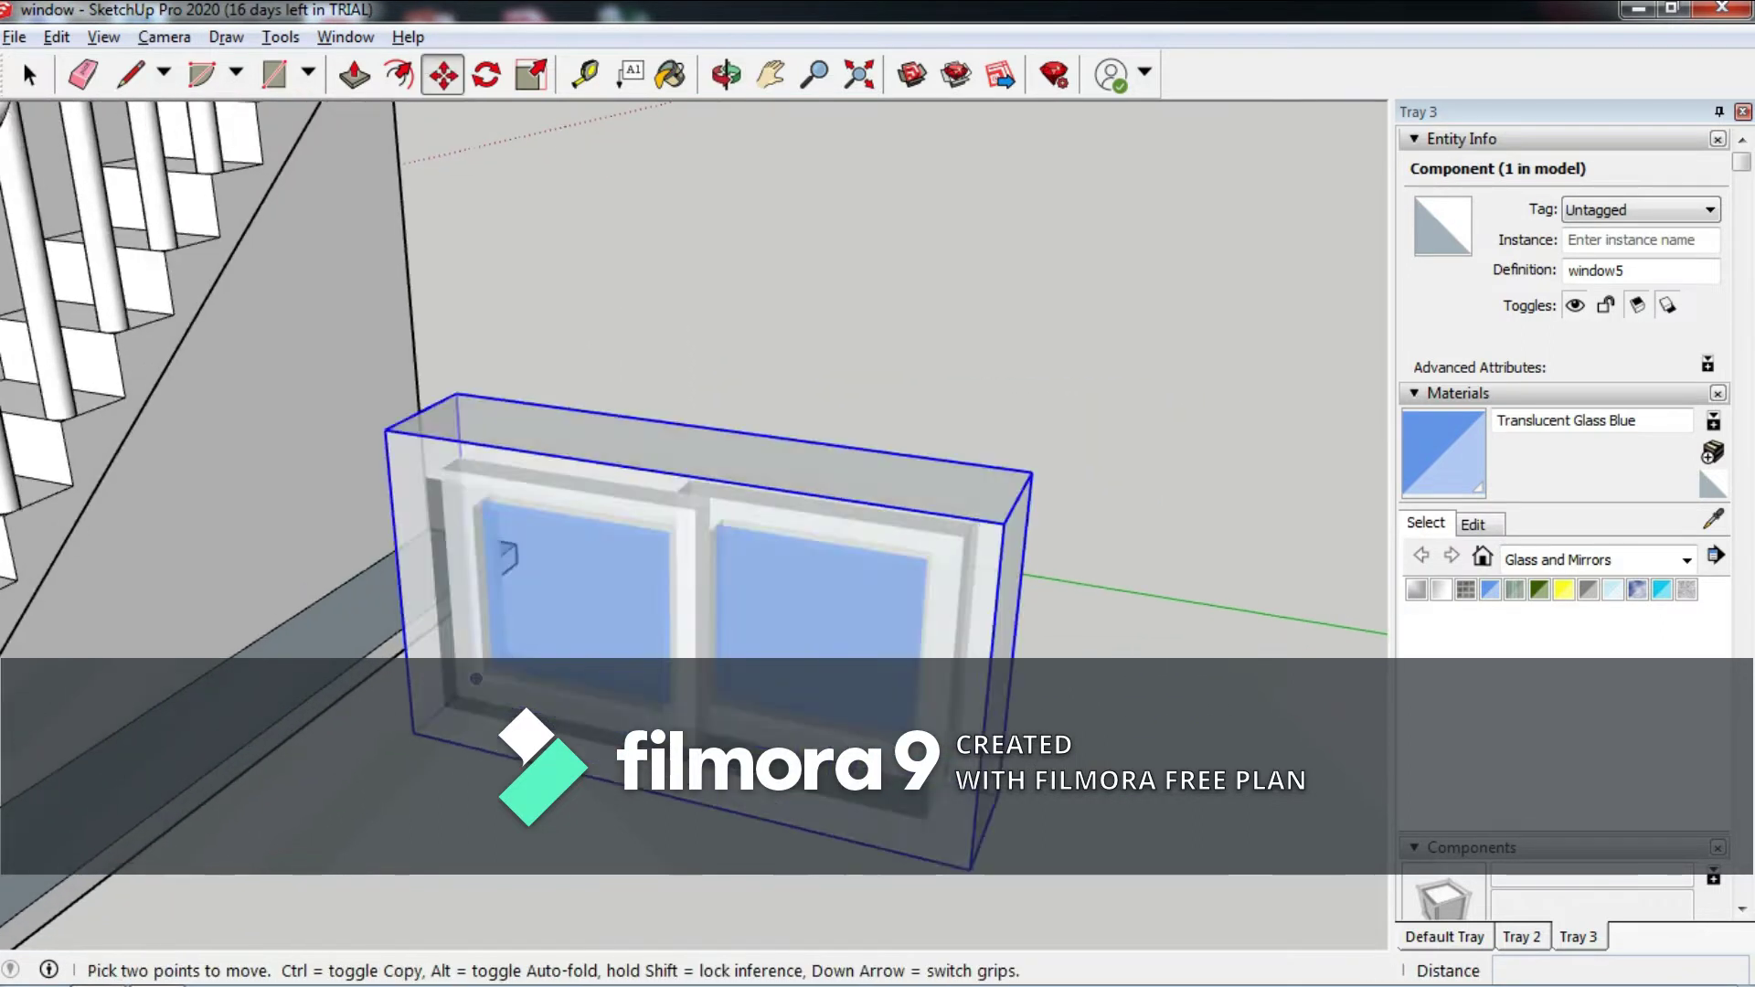
{"action": "scroll", "coordinate": [841, 512], "scroll_direction": "up", "scroll_amount": 3}
{"action": "scroll", "coordinate": [841, 511], "scroll_direction": "up", "scroll_amount": 2}
{"action": "scroll", "coordinate": [695, 521], "scroll_direction": "down", "scroll_amount": 5}
{"action": "middle_click_drag", "start_coordinate": [695, 521], "coordinate": [969, 511]}
{"action": "scroll", "coordinate": [274, 549], "scroll_direction": "up", "scroll_amount": 4}
{"action": "scroll", "coordinate": [137, 576], "scroll_direction": "up", "scroll_amount": 2}
{"action": "scroll", "coordinate": [110, 585], "scroll_direction": "up", "scroll_amount": 3}
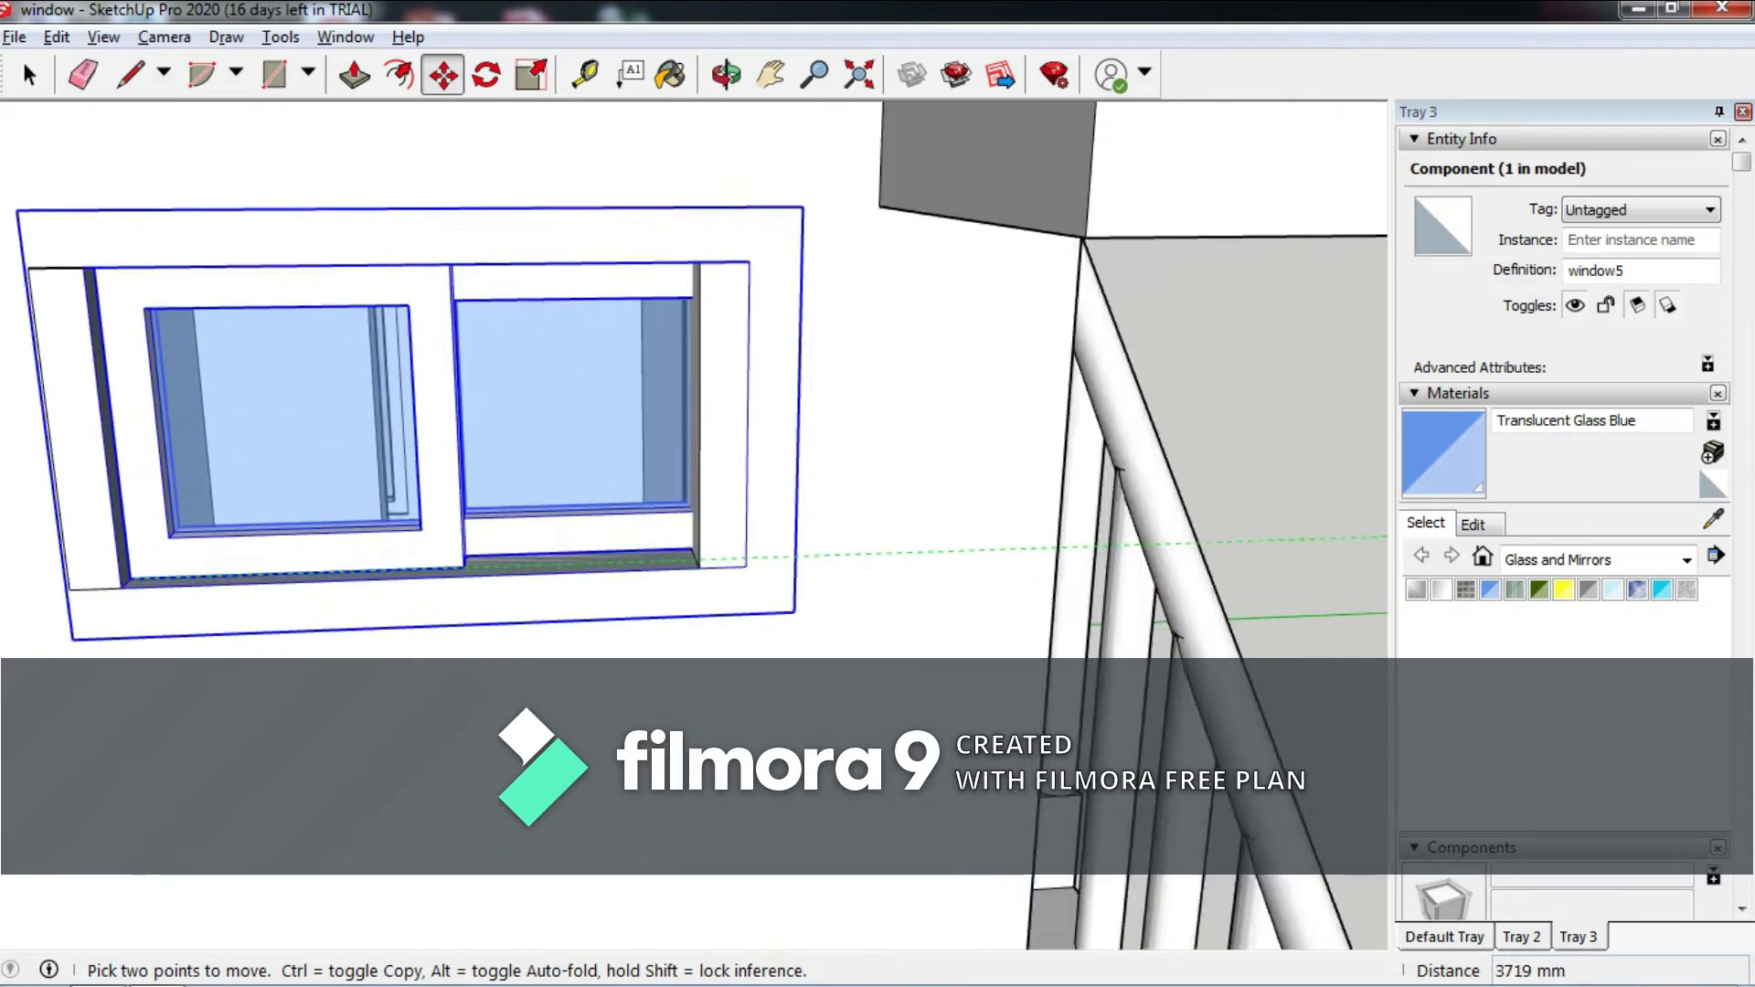
{"action": "scroll", "coordinate": [73, 592], "scroll_direction": "up", "scroll_amount": 2}
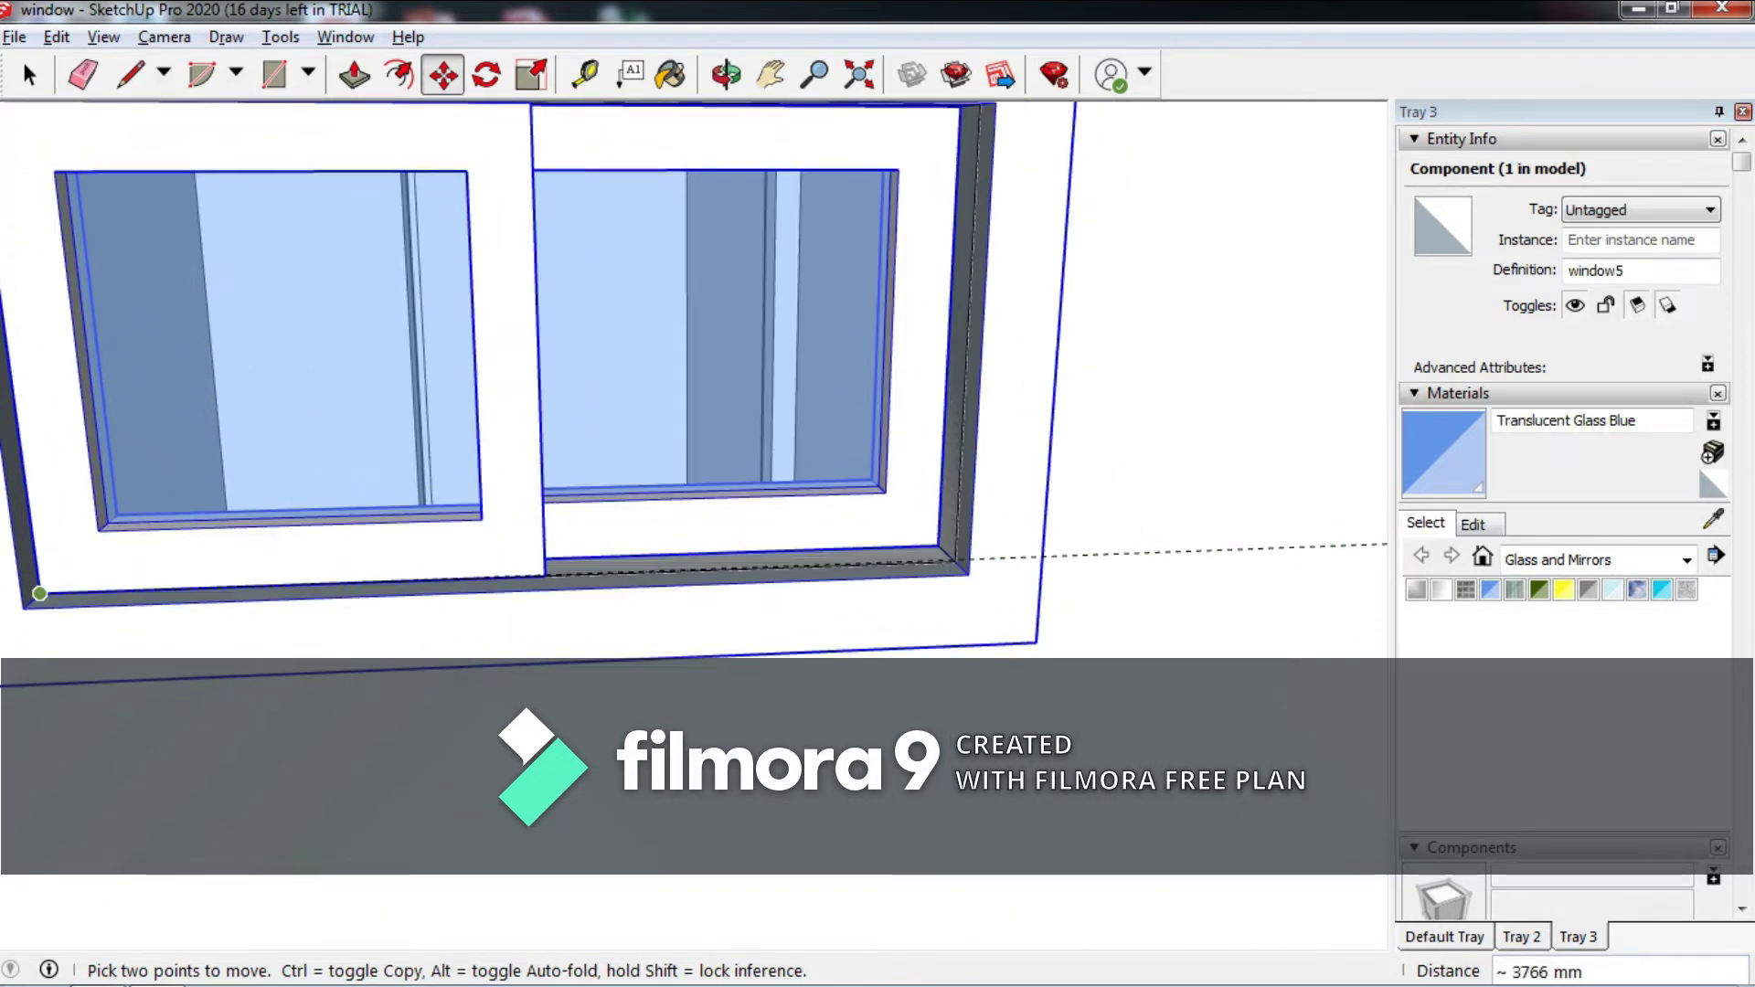
{"action": "scroll", "coordinate": [39, 594], "scroll_direction": "down", "scroll_amount": 5}
{"action": "mouse_move", "coordinate": [393, 640]}
{"action": "middle_mouse_down"}
{"action": "mouse_move", "coordinate": [1014, 722]}
{"action": "mouse_move", "coordinate": [457, 704]}
{"action": "mouse_move", "coordinate": [574, 718]}
{"action": "middle_mouse_up"}
{"action": "scroll", "coordinate": [137, 585], "scroll_direction": "up", "scroll_amount": 4}
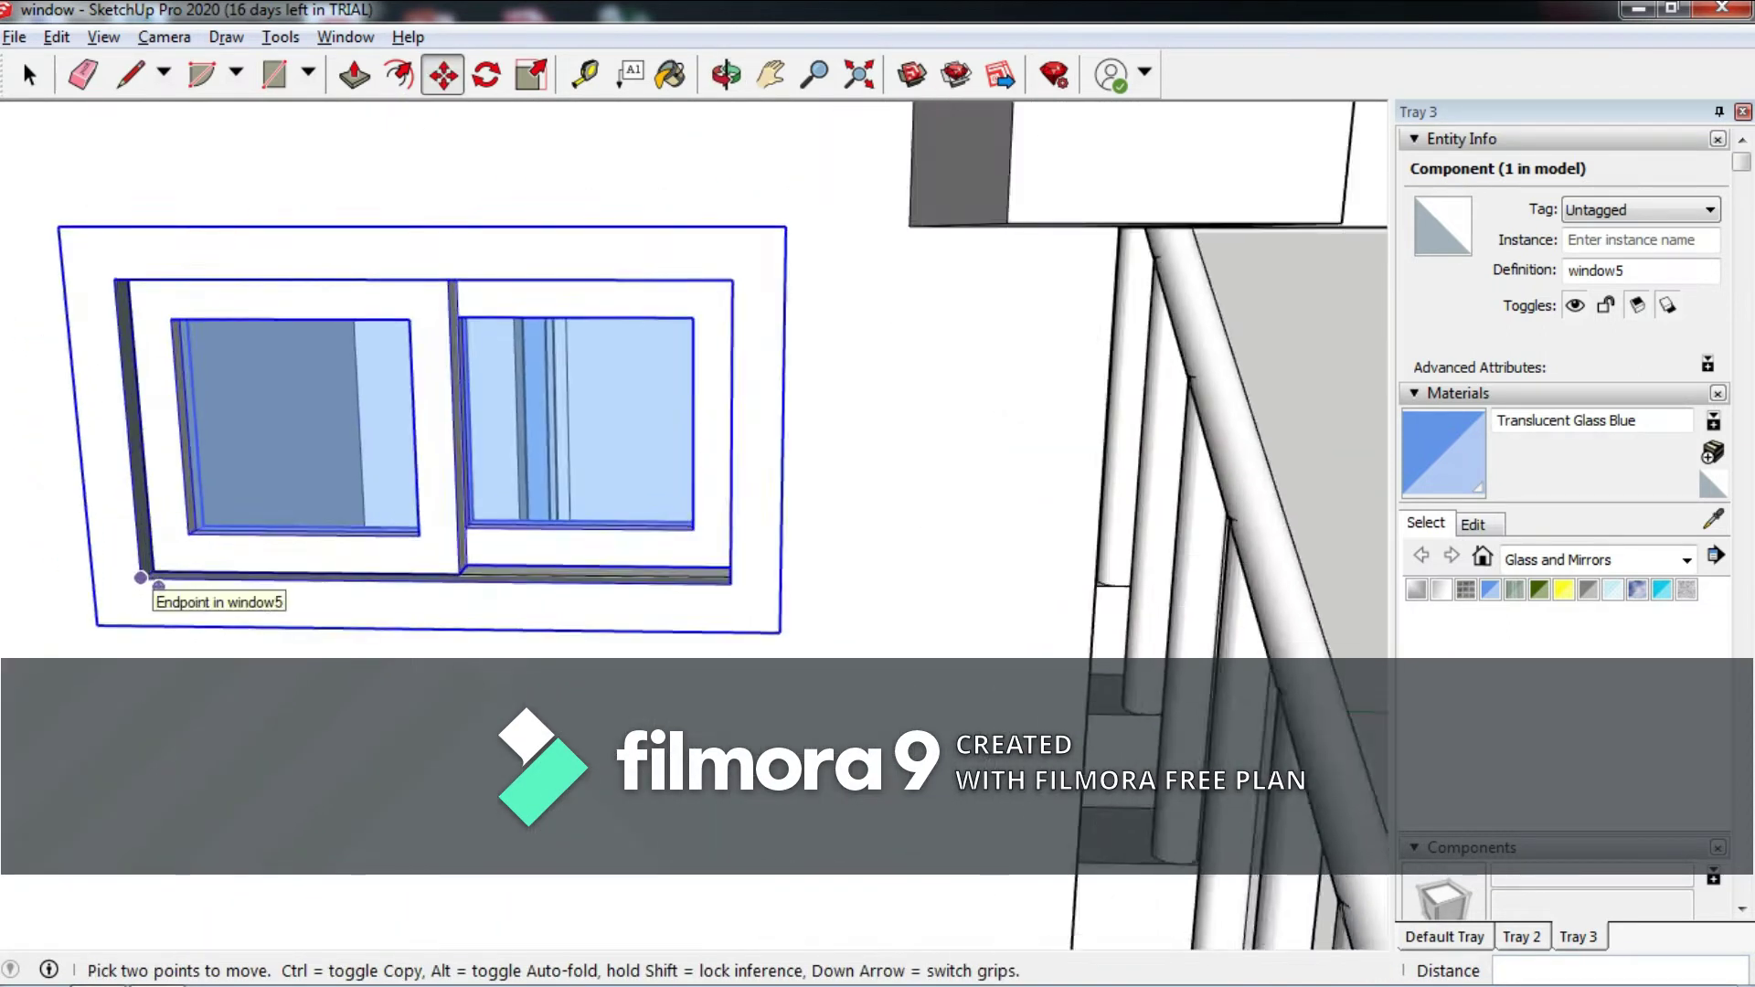
{"action": "left_click", "coordinate": [146, 577]}
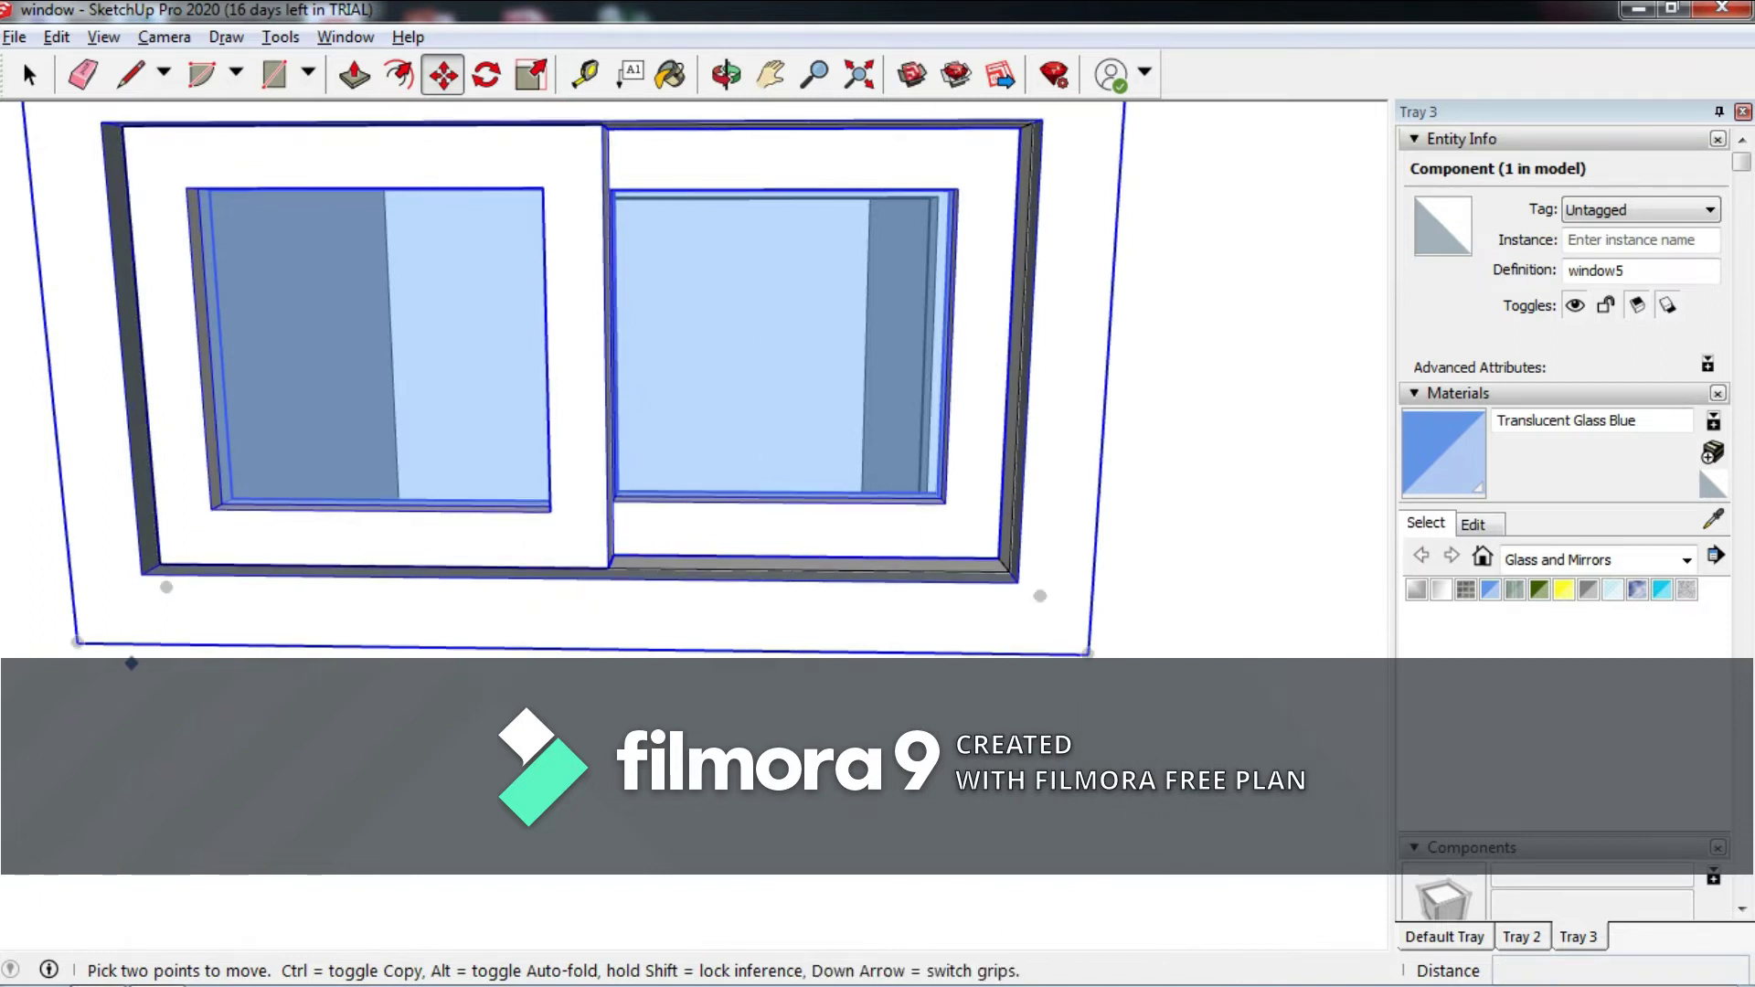
{"action": "scroll", "coordinate": [137, 640], "scroll_direction": "down", "scroll_amount": 5}
{"action": "scroll", "coordinate": [137, 631], "scroll_direction": "up", "scroll_amount": 5}
{"action": "scroll", "coordinate": [173, 672], "scroll_direction": "up", "scroll_amount": 3}
Copy window5 from its lower-left corner and place the copy near the stair-side wall.
{"action": "left_click", "coordinate": [176, 587]}
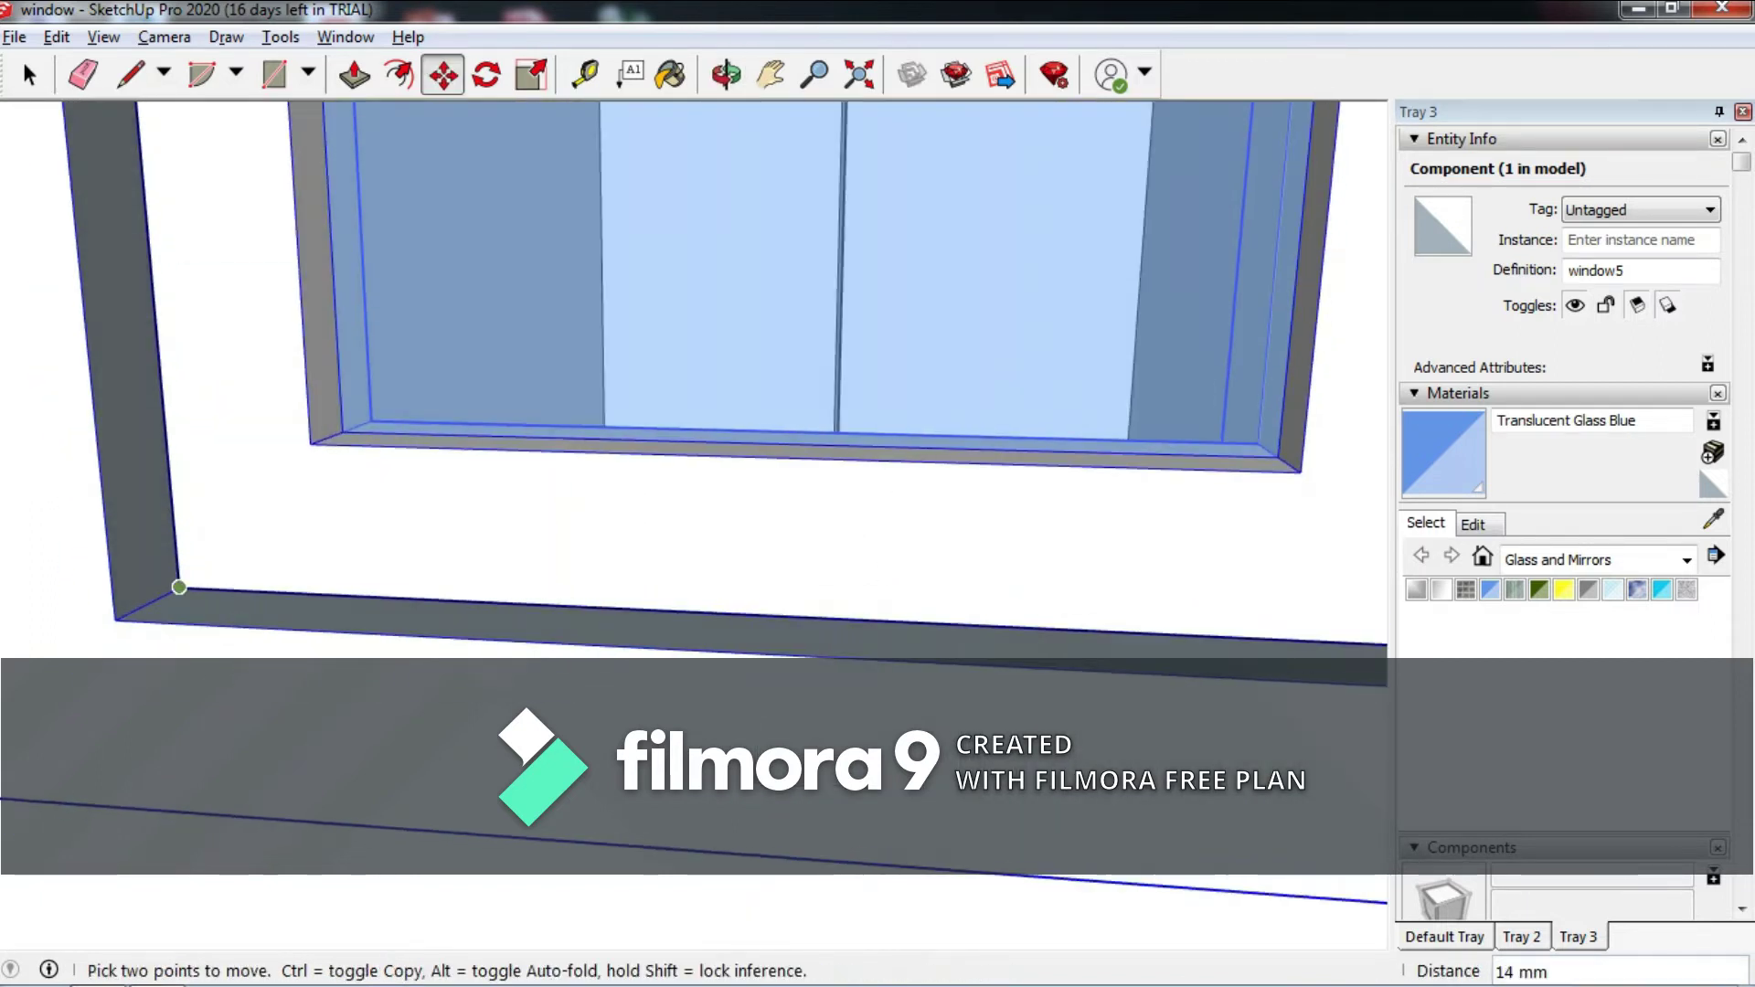
{"action": "scroll", "coordinate": [177, 594], "scroll_direction": "down", "scroll_amount": 3}
{"action": "key", "text": "ctrl"}
{"action": "scroll", "coordinate": [55, 640], "scroll_direction": "down", "scroll_amount": 3}
{"action": "scroll", "coordinate": [822, 512], "scroll_direction": "down", "scroll_amount": 2}
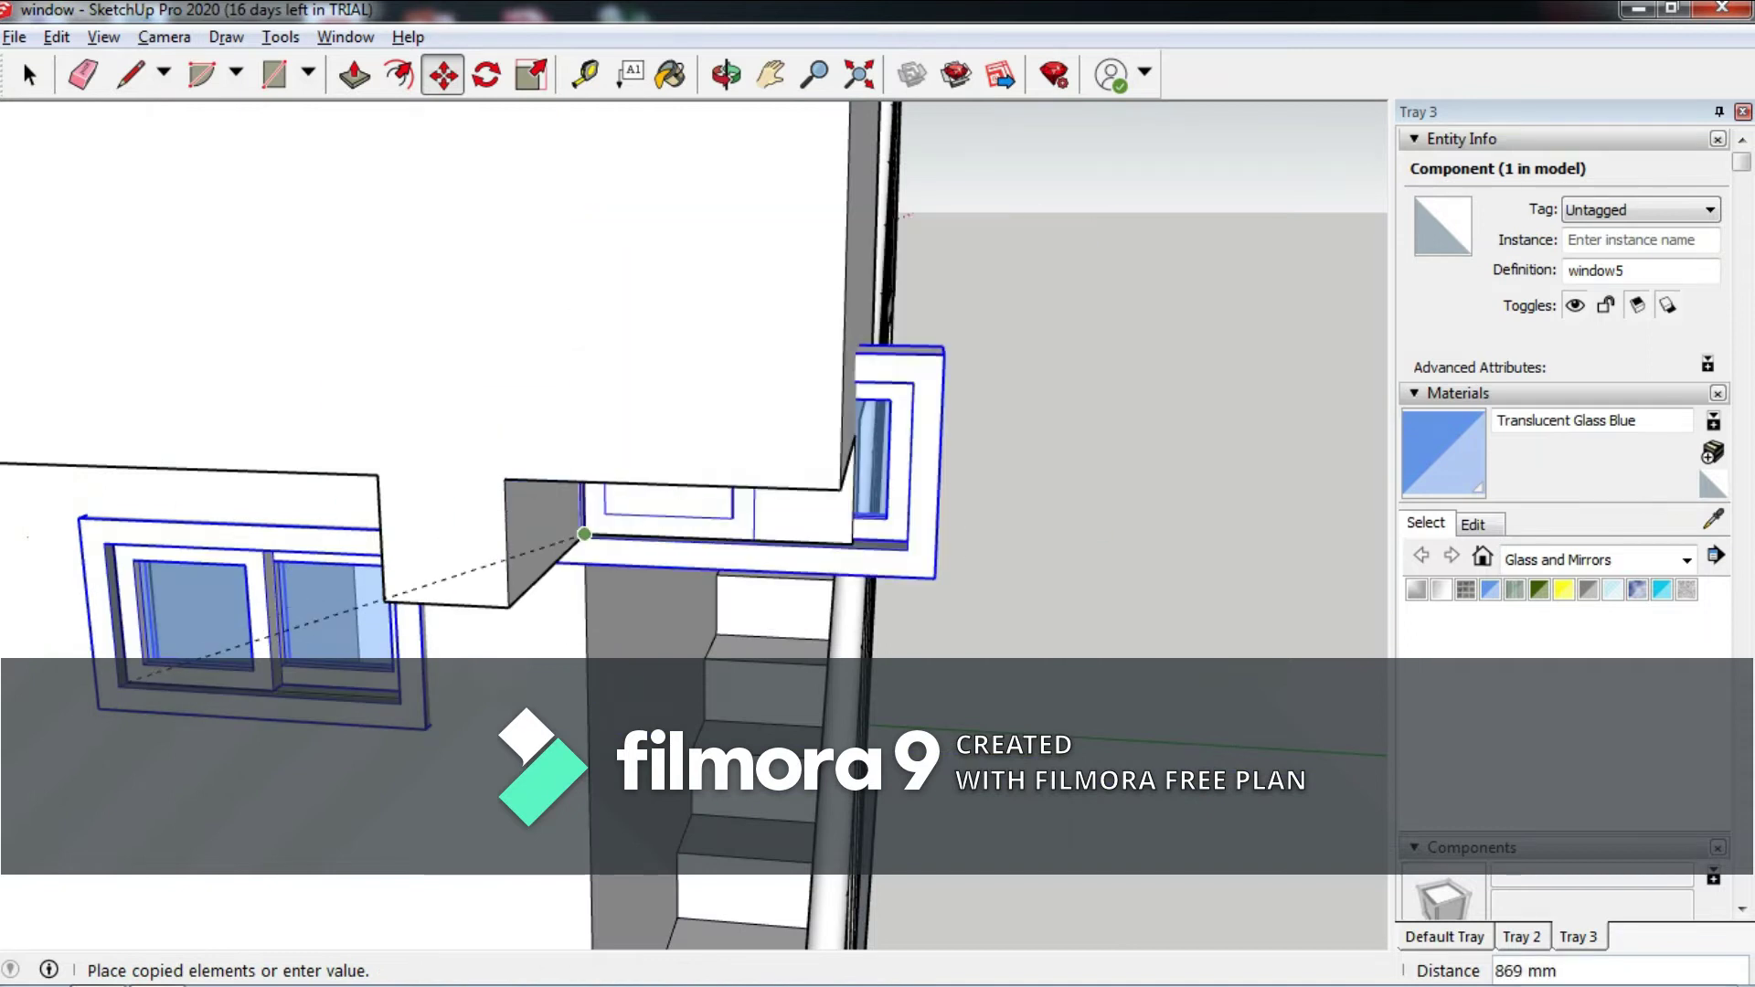
{"action": "scroll", "coordinate": [393, 728], "scroll_direction": "down", "scroll_amount": 3}
{"action": "scroll", "coordinate": [517, 485], "scroll_direction": "up", "scroll_amount": 2}
{"action": "scroll", "coordinate": [516, 466], "scroll_direction": "up", "scroll_amount": 2}
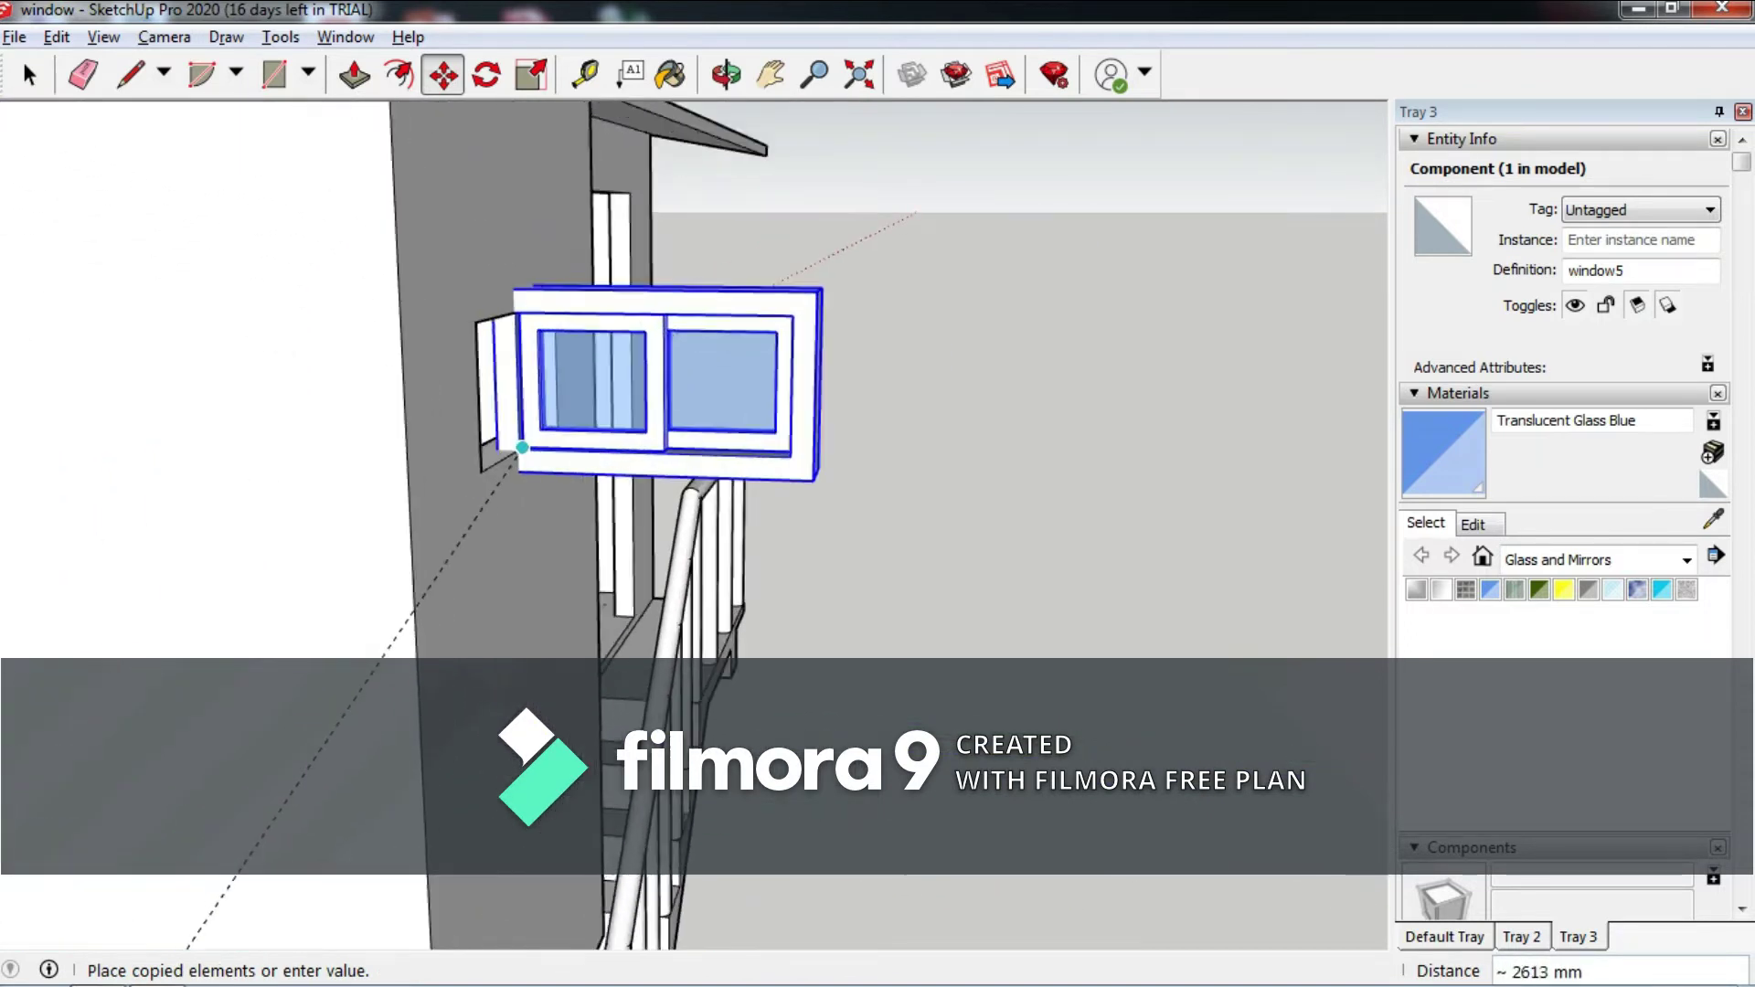
{"action": "scroll", "coordinate": [493, 463], "scroll_direction": "up", "scroll_amount": 1}
{"action": "scroll", "coordinate": [394, 523], "scroll_direction": "up", "scroll_amount": 1}
{"action": "left_click", "coordinate": [256, 608]}
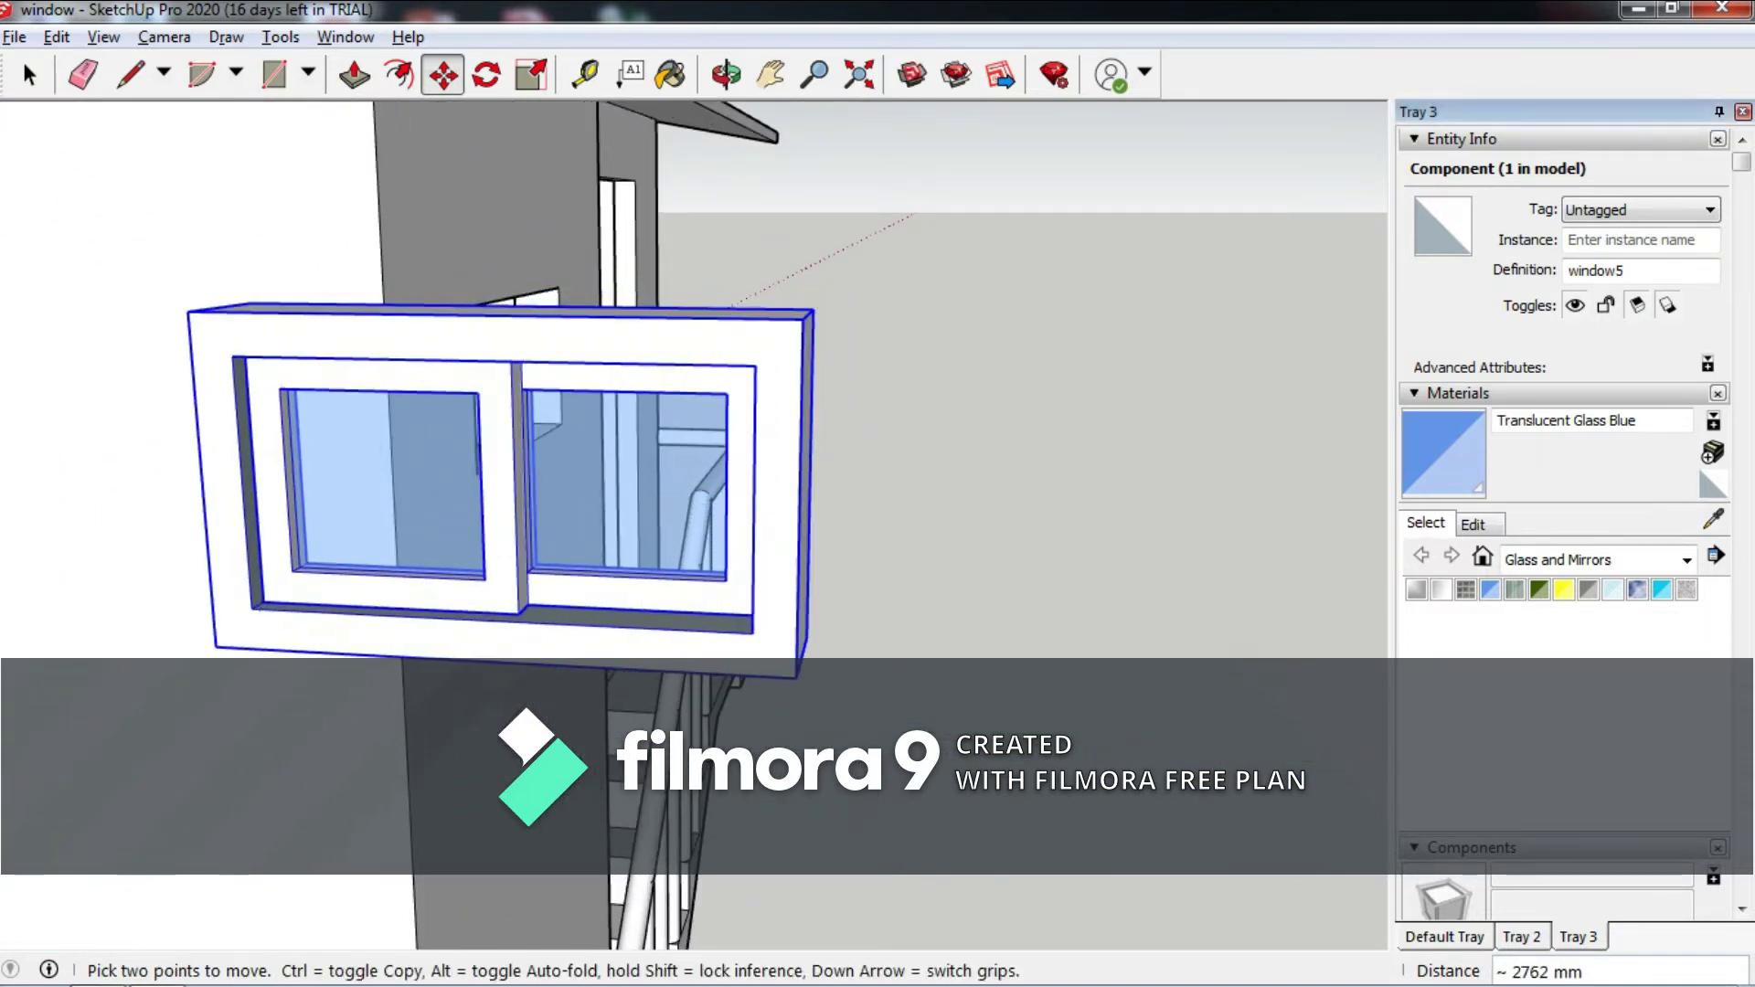
Rotate the copied window 90° about its bottom edge so it sits parallel to the stair-side wall.
{"action": "key", "text": "q"}
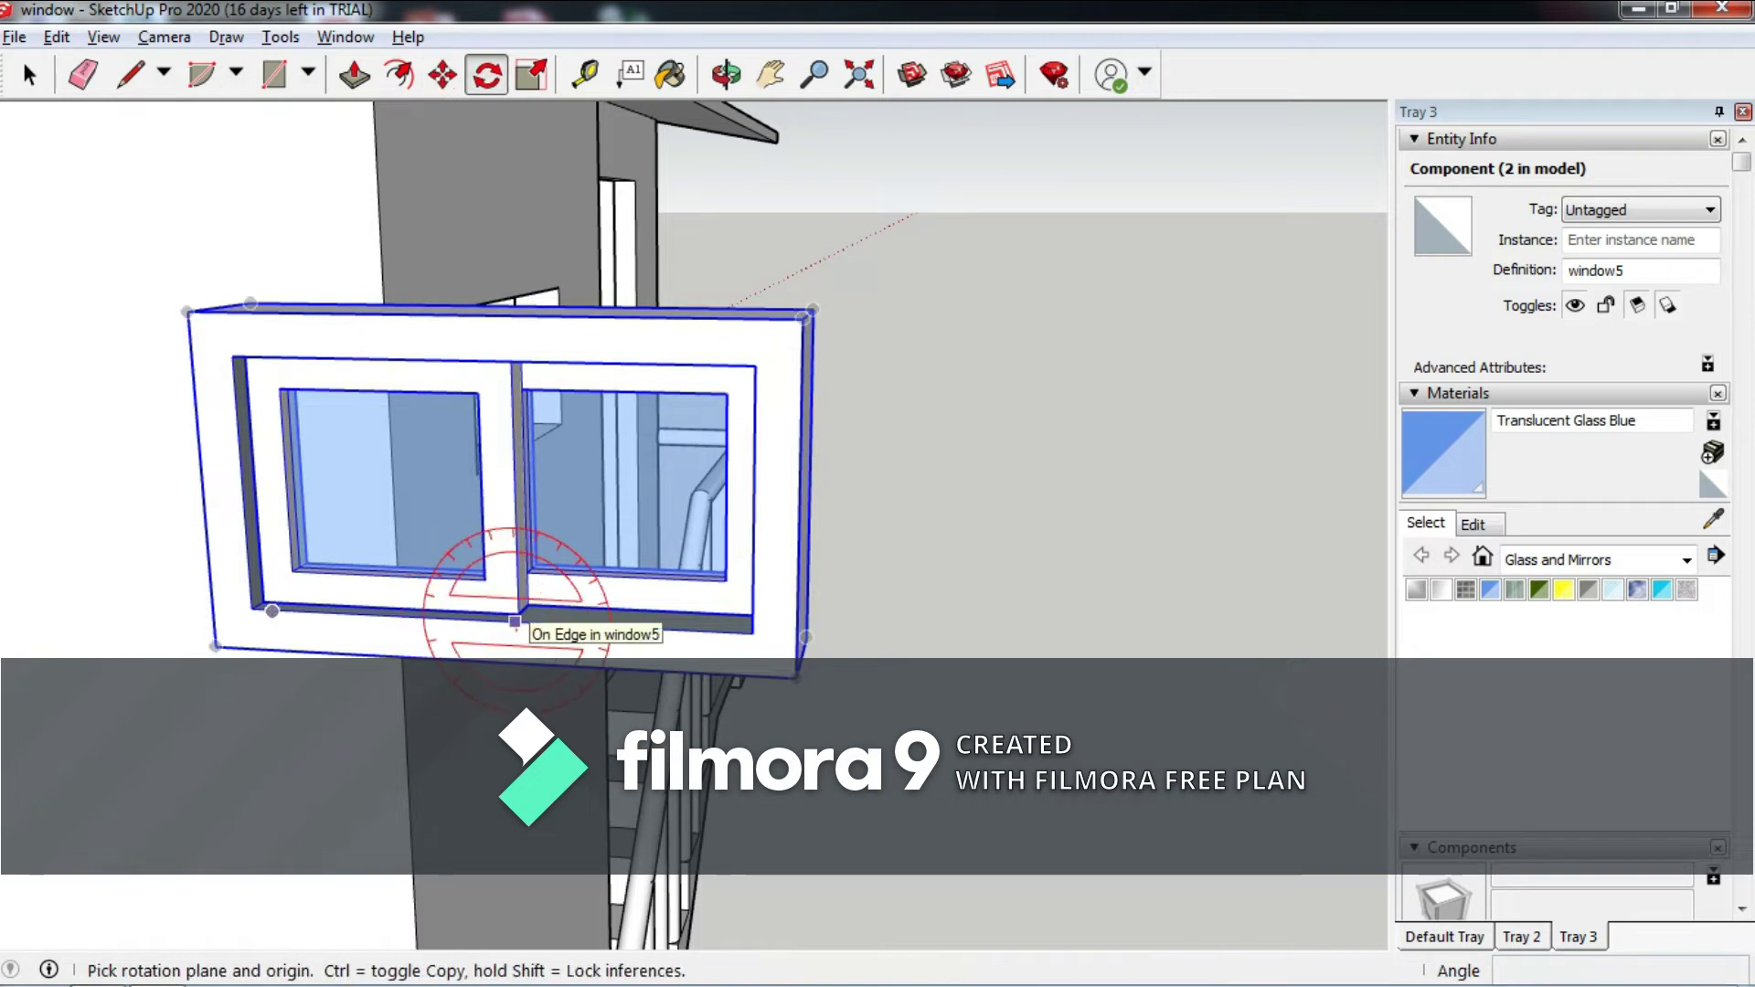
{"action": "scroll", "coordinate": [418, 763], "scroll_direction": "down", "scroll_amount": 1}
{"action": "mouse_move", "coordinate": [418, 764]}
{"action": "middle_mouse_down"}
{"action": "mouse_move", "coordinate": [372, 556]}
{"action": "mouse_move", "coordinate": [393, 512]}
{"action": "mouse_move", "coordinate": [478, 803]}
{"action": "middle_mouse_up"}
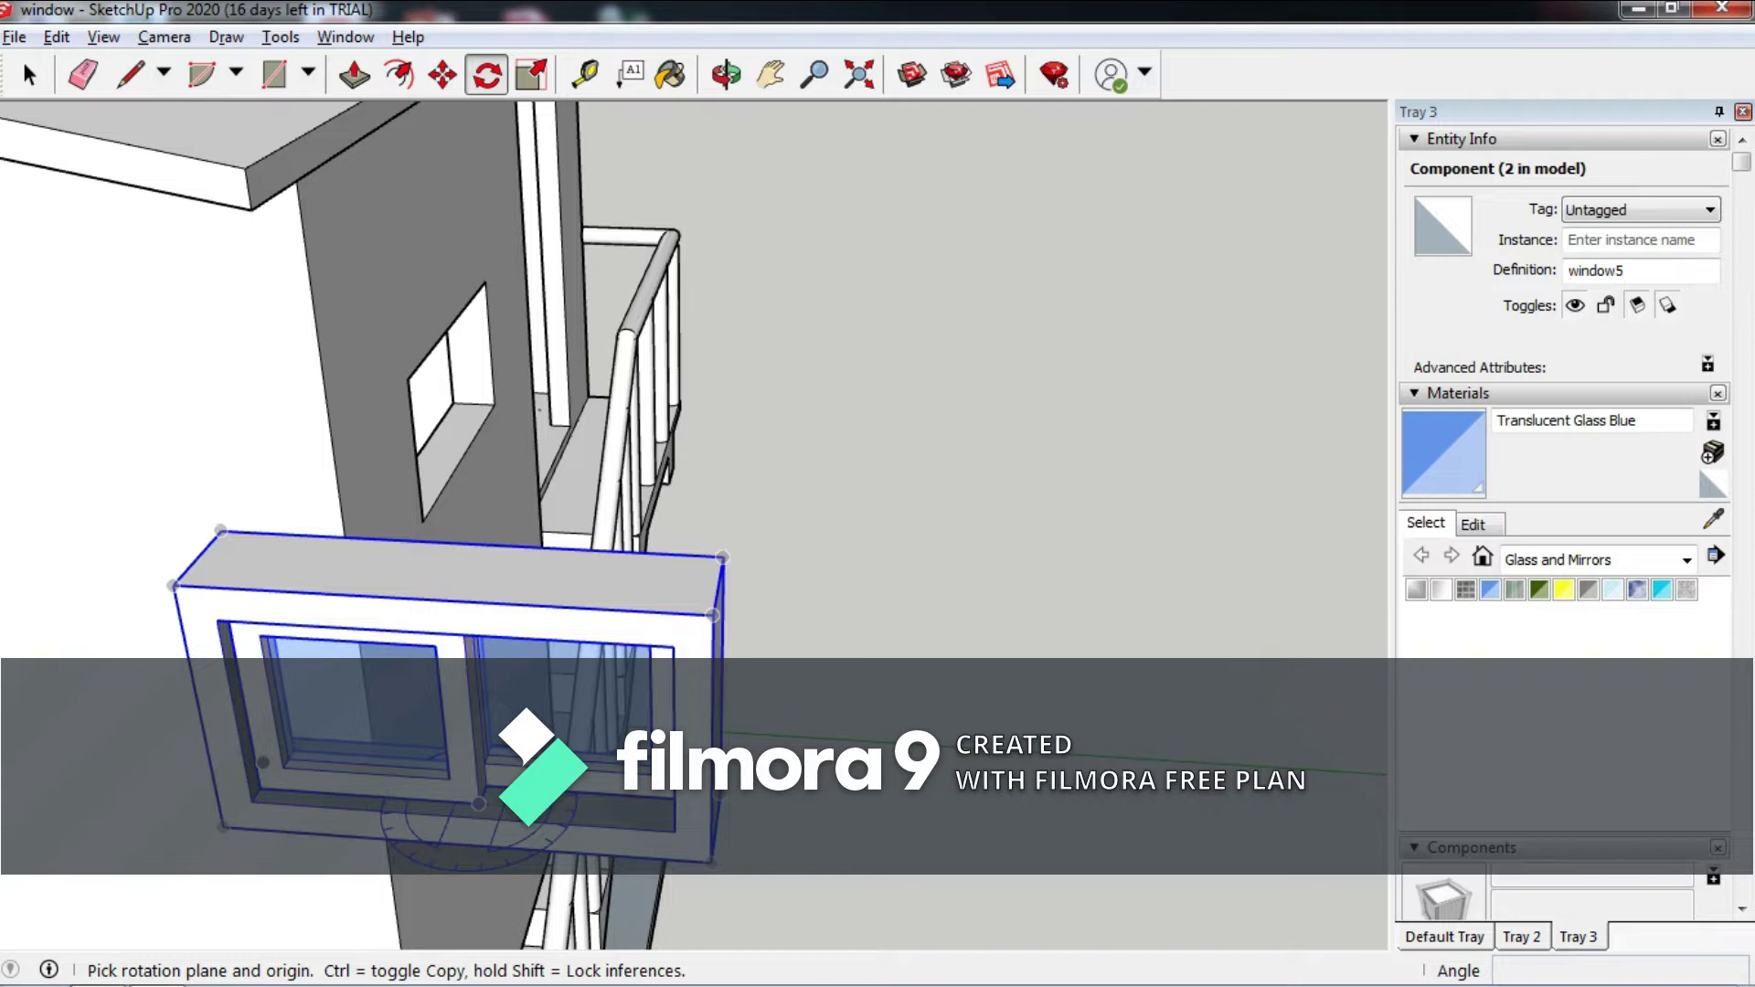
{"action": "left_click", "coordinate": [478, 803]}
{"action": "left_click", "coordinate": [712, 615]}
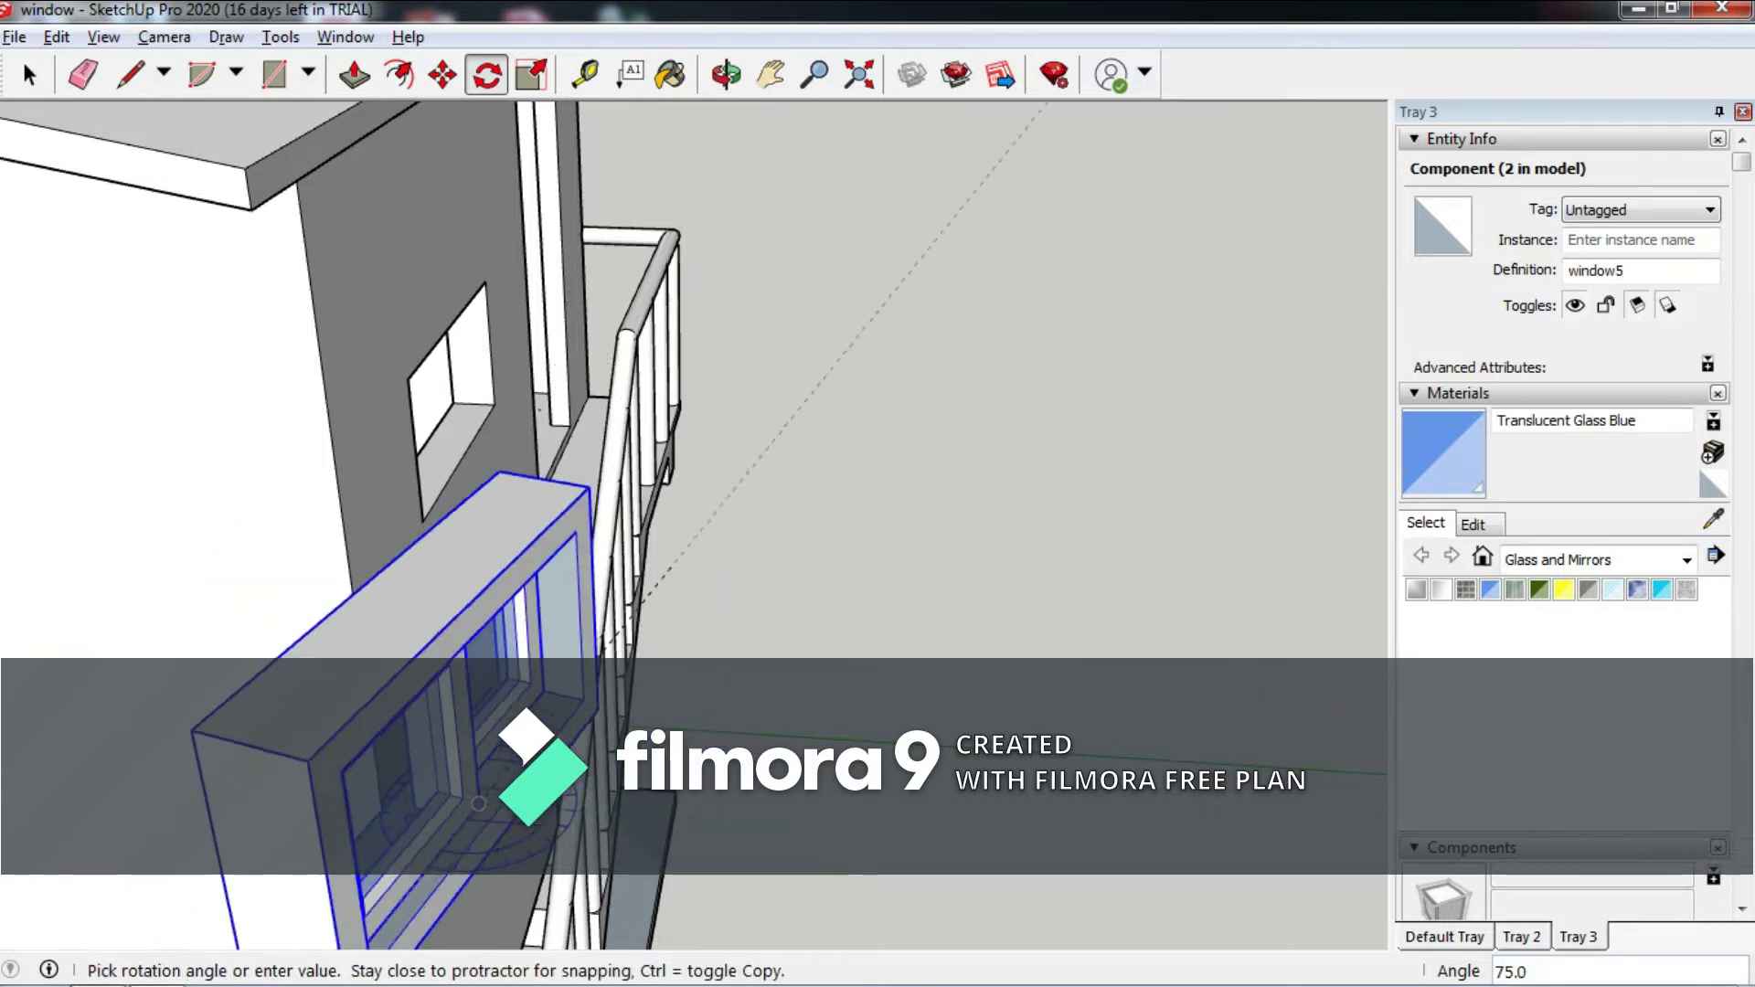
{"action": "middle_click_drag", "start_coordinate": [640, 567], "coordinate": [671, 687]}
{"action": "mouse_move", "coordinate": [578, 653]}
{"action": "middle_mouse_down"}
{"action": "mouse_move", "coordinate": [285, 644]}
{"action": "mouse_move", "coordinate": [347, 631]}
{"action": "middle_mouse_up"}
{"action": "left_click", "coordinate": [348, 631]}
{"action": "scroll", "coordinate": [355, 630], "scroll_direction": "up", "scroll_amount": 2}
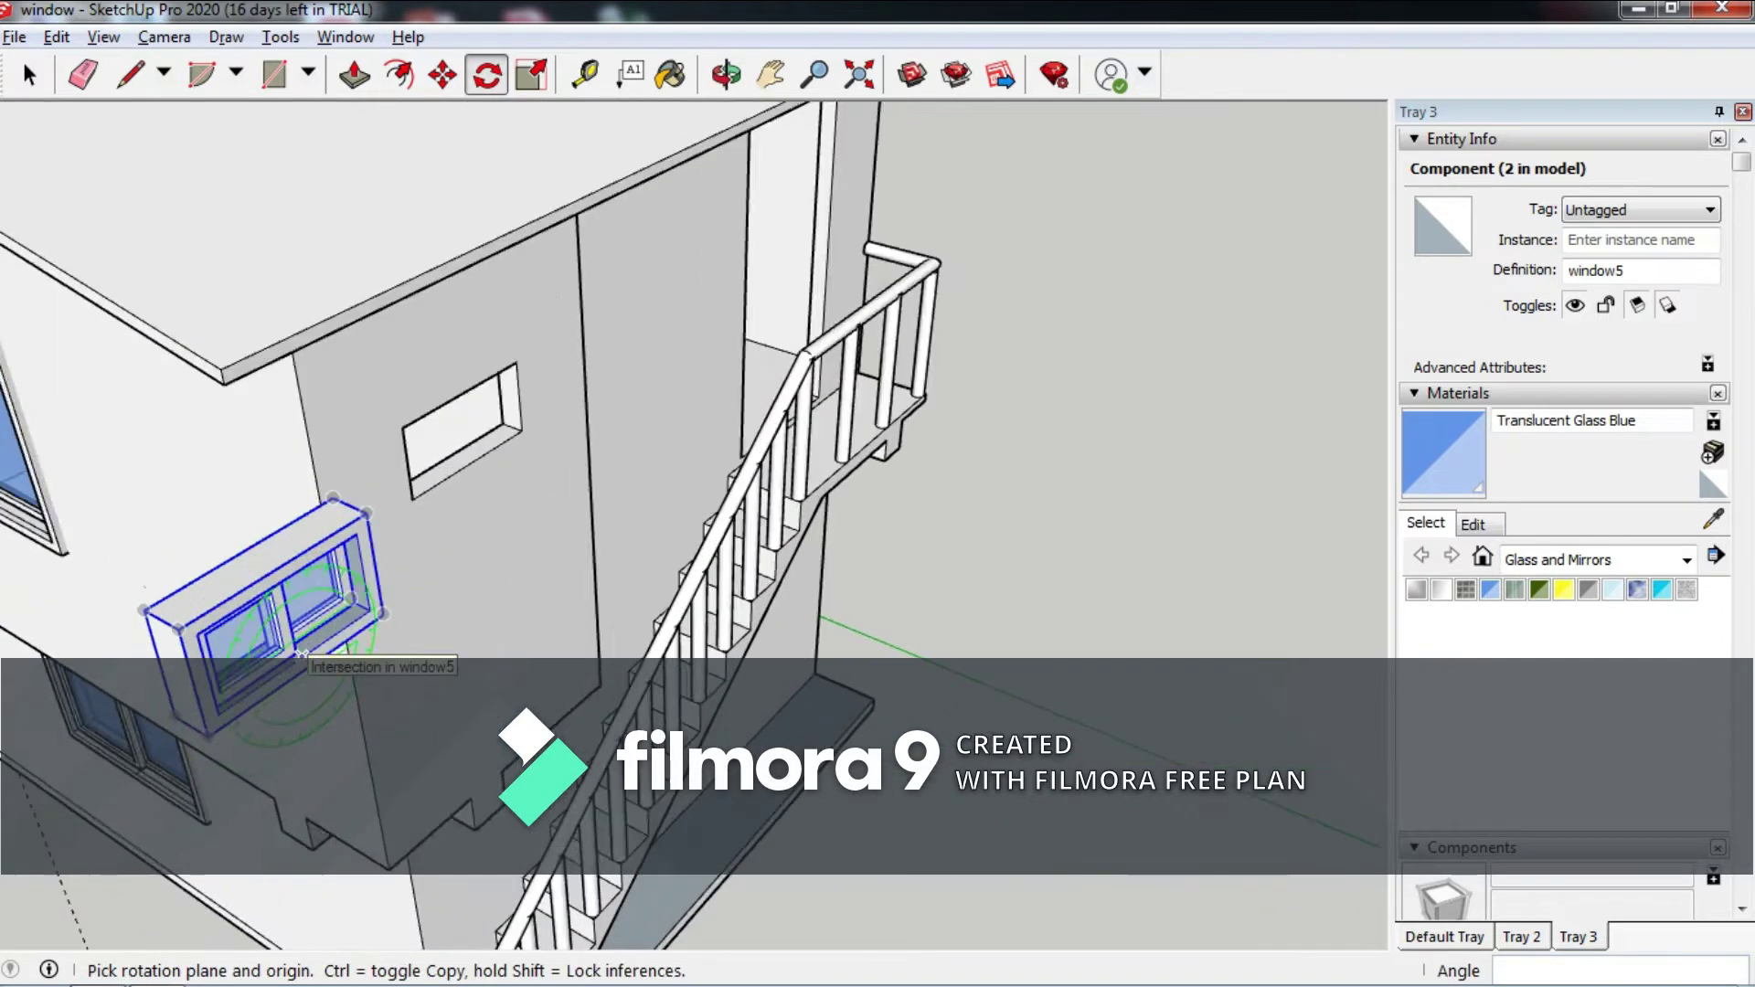
{"action": "scroll", "coordinate": [355, 631], "scroll_direction": "up", "scroll_amount": 2}
{"action": "mouse_move", "coordinate": [361, 622]}
{"action": "middle_mouse_down"}
{"action": "mouse_move", "coordinate": [275, 594]}
{"action": "mouse_move", "coordinate": [320, 548]}
{"action": "mouse_move", "coordinate": [366, 540]}
{"action": "middle_mouse_up"}
Pick up the rotated window5 by its corner and carry it toward the lower storey's front.
{"action": "key", "text": "m"}
{"action": "scroll", "coordinate": [274, 594], "scroll_direction": "down", "scroll_amount": 5}
{"action": "scroll", "coordinate": [320, 548], "scroll_direction": "up", "scroll_amount": 6}
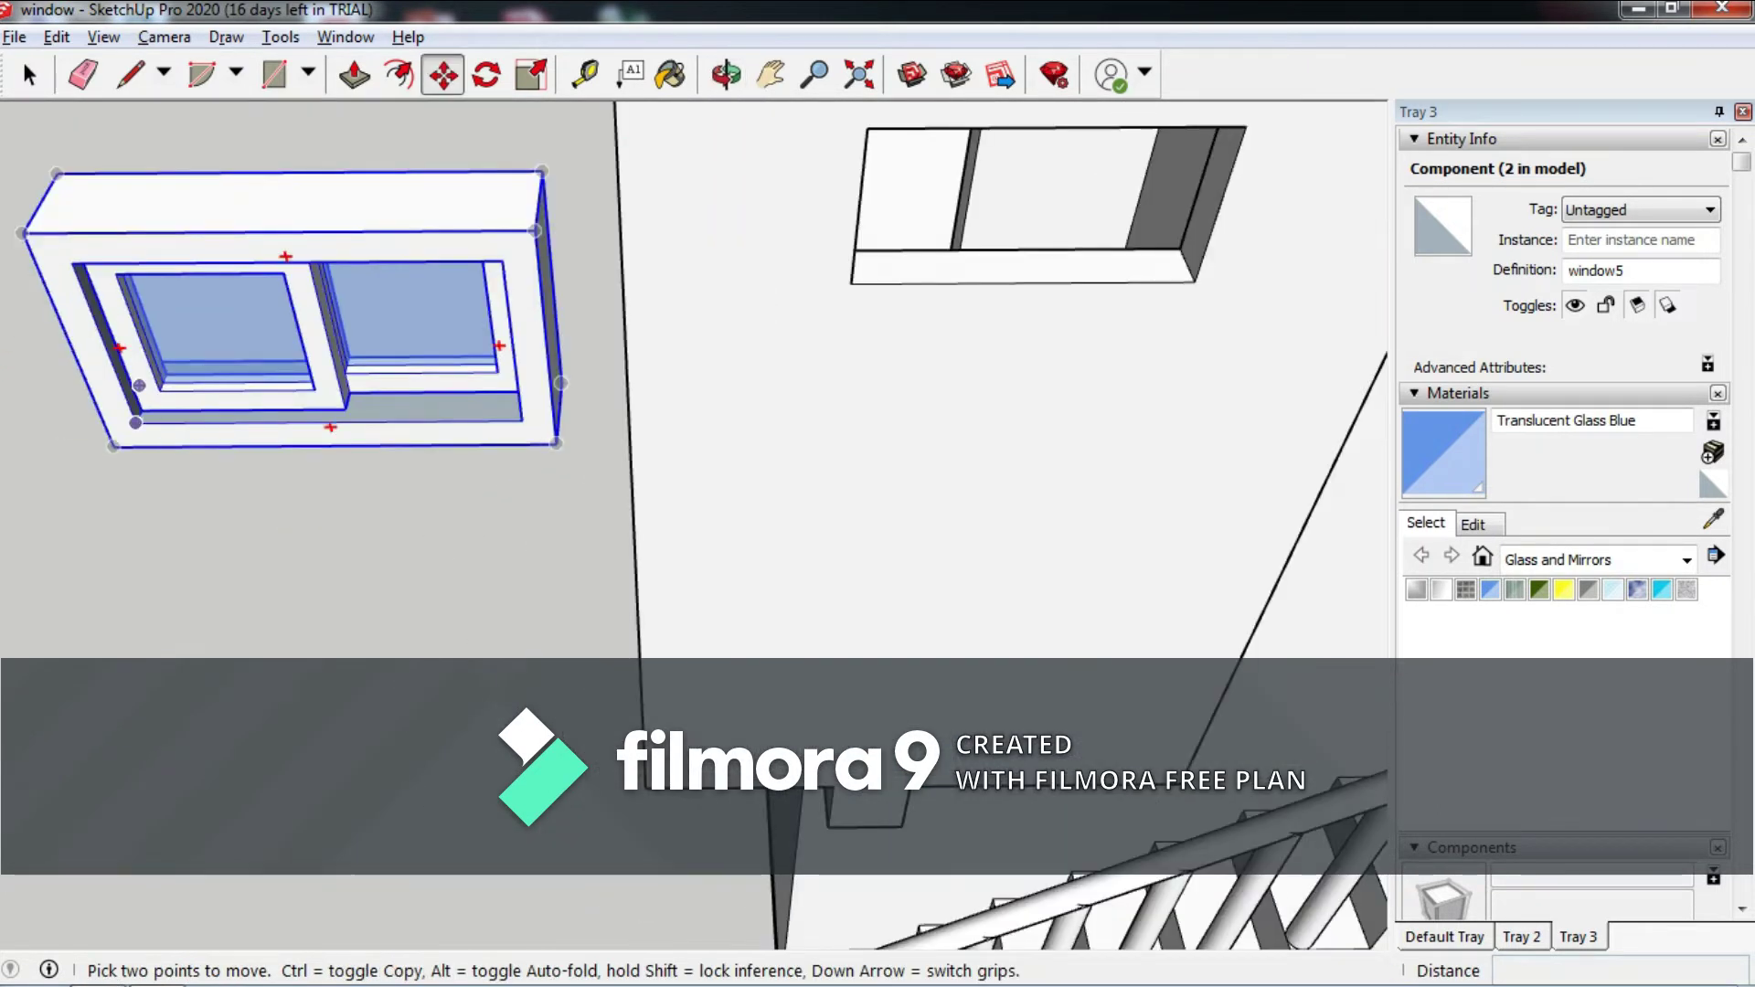
{"action": "scroll", "coordinate": [144, 407], "scroll_direction": "up", "scroll_amount": 3}
{"action": "left_click", "coordinate": [138, 411]}
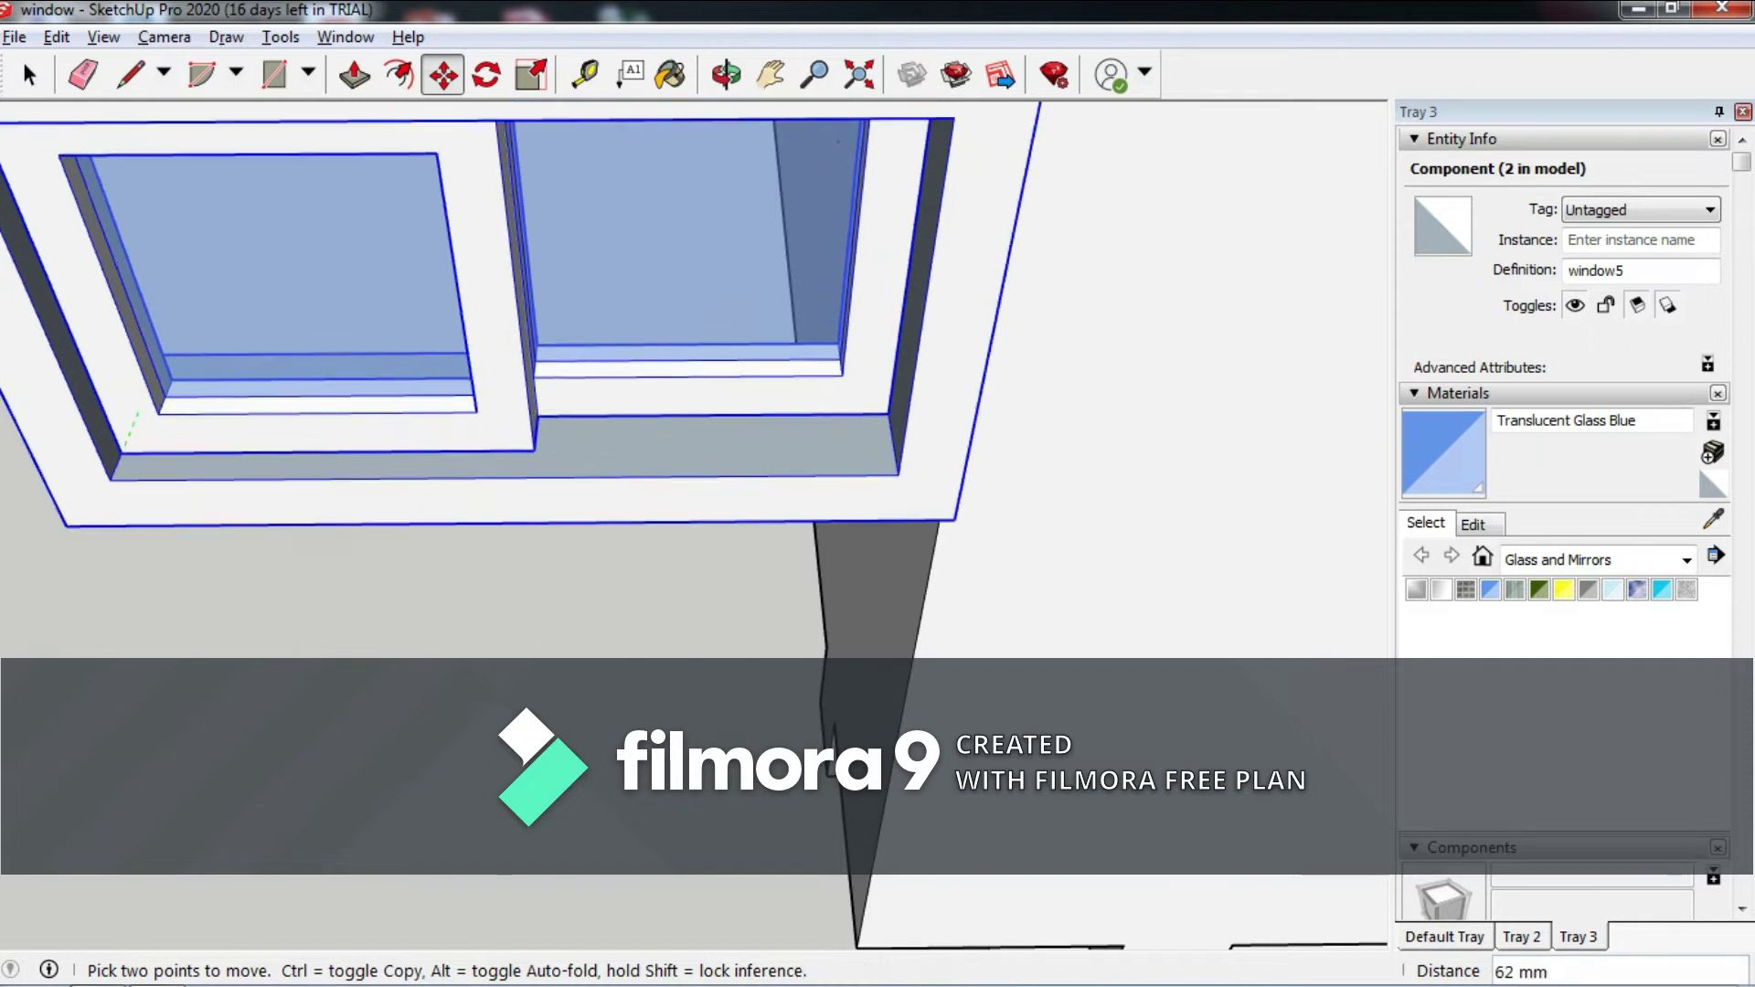
{"action": "scroll", "coordinate": [274, 412], "scroll_direction": "down", "scroll_amount": 5}
{"action": "scroll", "coordinate": [501, 388], "scroll_direction": "up", "scroll_amount": 3}
{"action": "scroll", "coordinate": [501, 389], "scroll_direction": "up", "scroll_amount": 2}
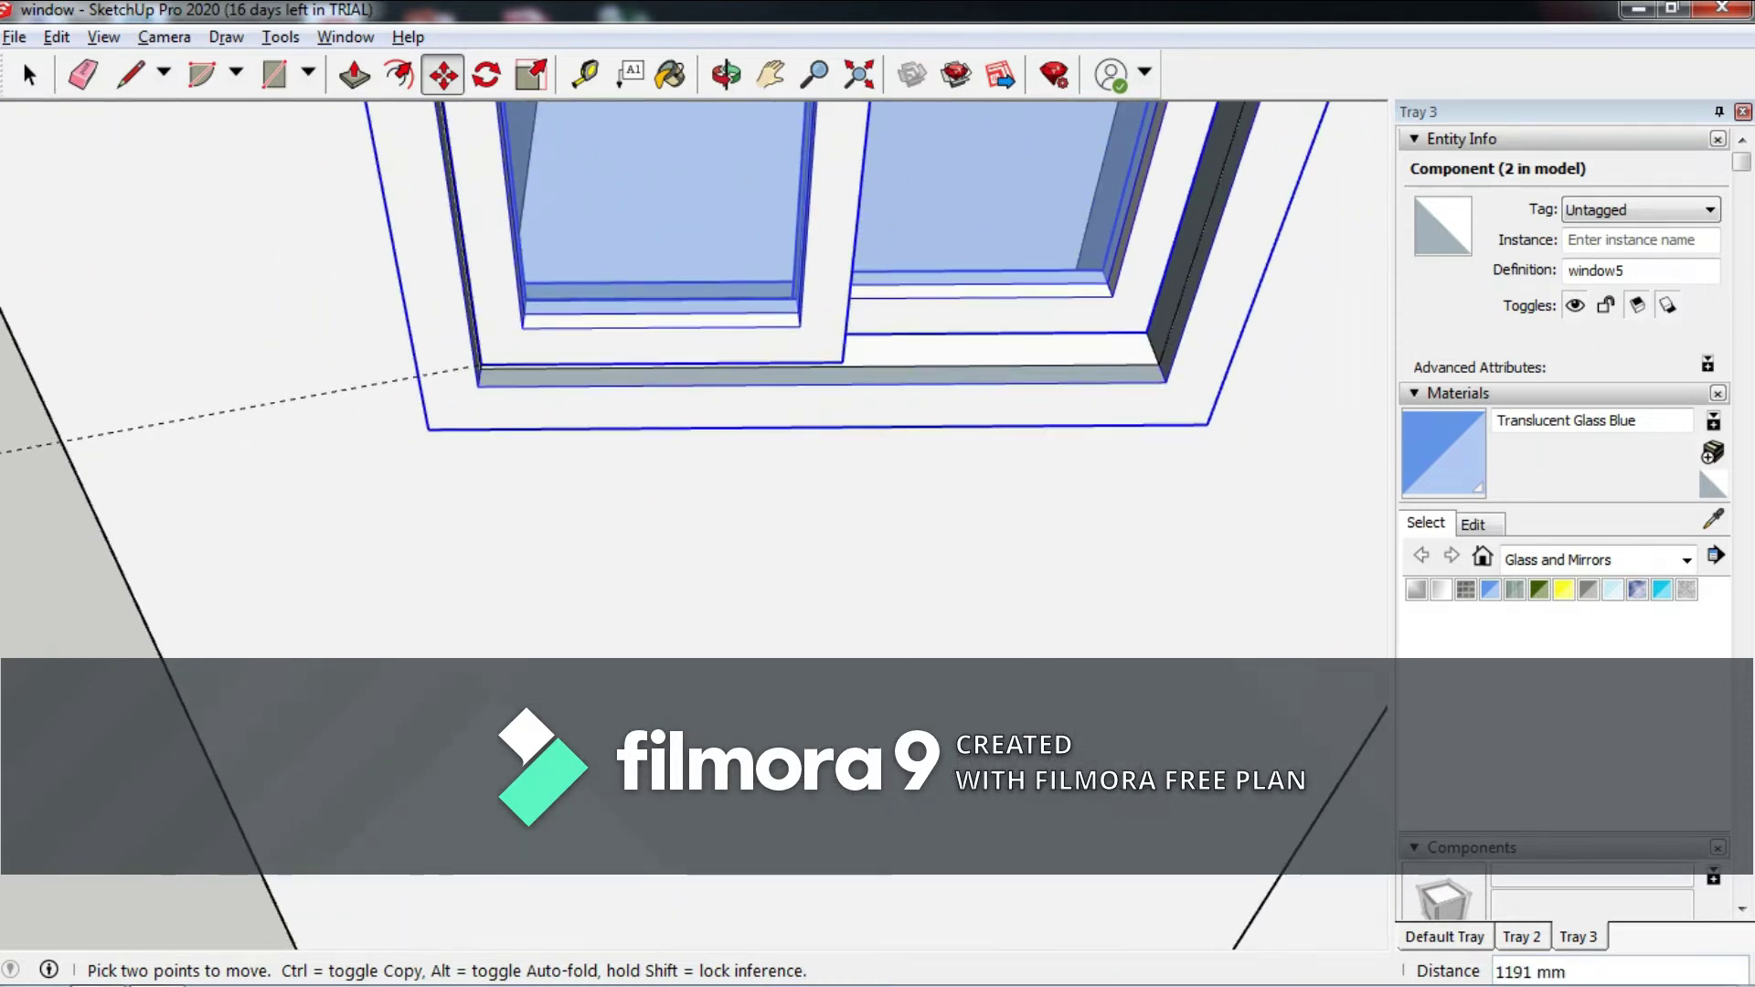
{"action": "middle_click_drag", "start_coordinate": [445, 366], "coordinate": [512, 359]}
{"action": "scroll", "coordinate": [546, 352], "scroll_direction": "up", "scroll_amount": 2}
{"action": "scroll", "coordinate": [546, 352], "scroll_direction": "down", "scroll_amount": 2}
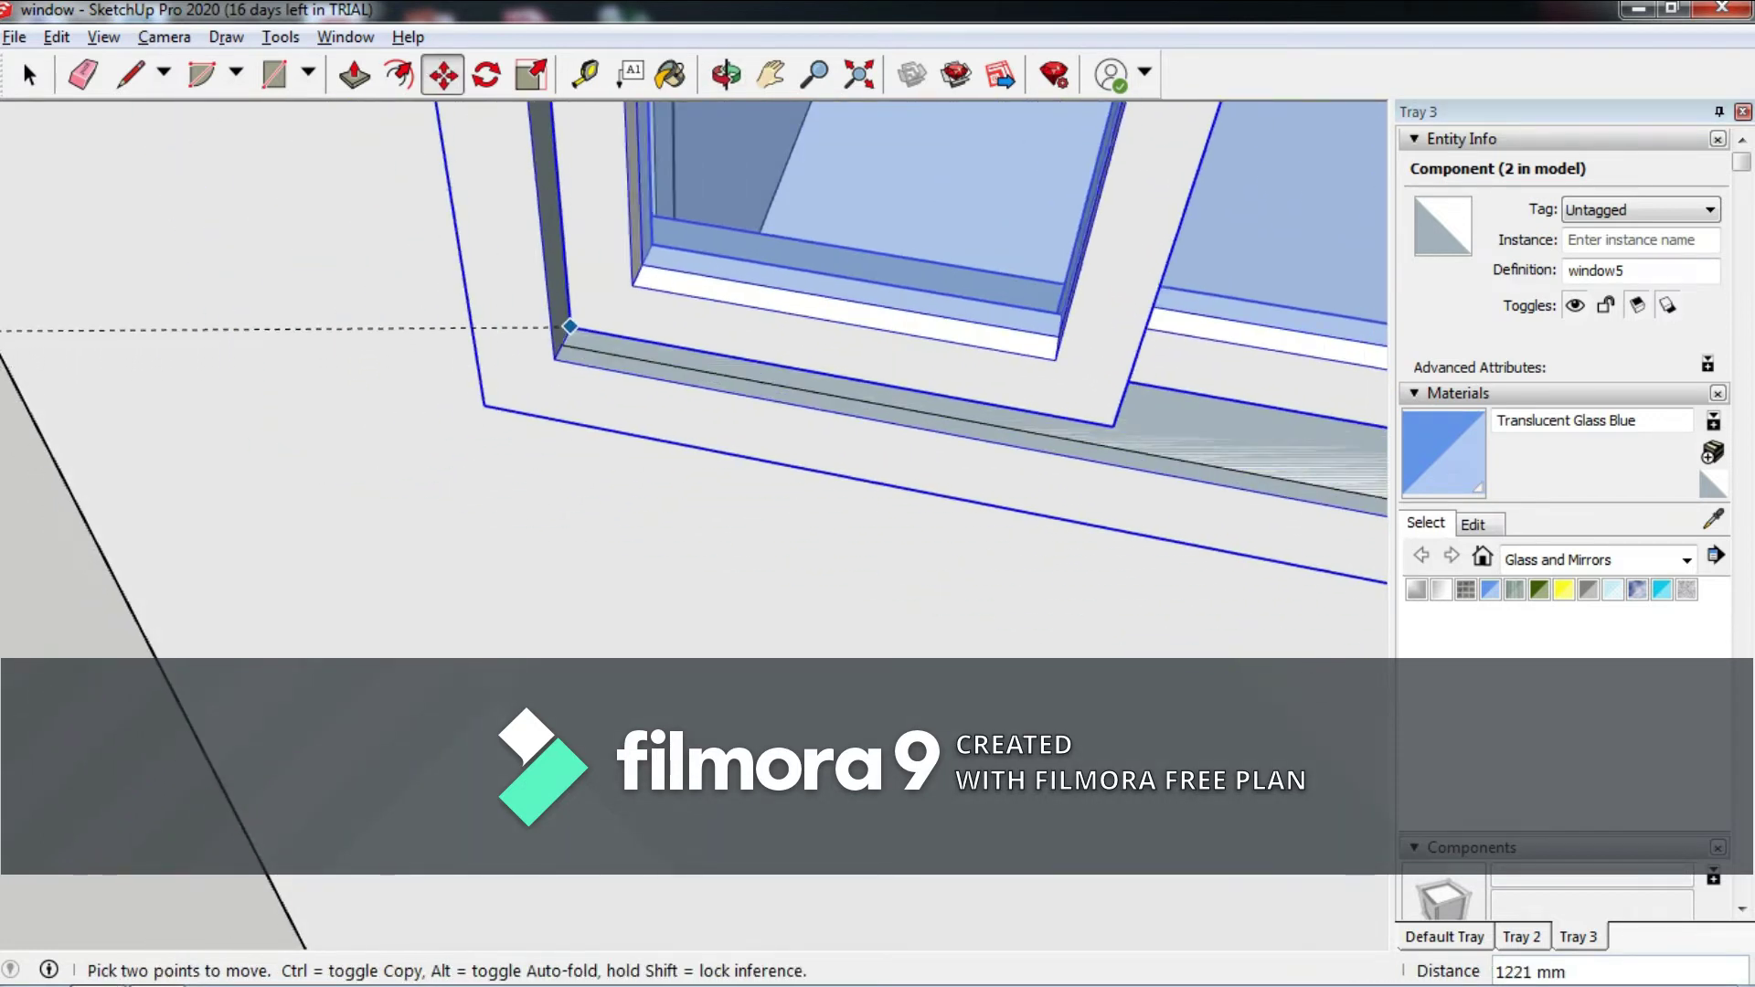
{"action": "scroll", "coordinate": [511, 320], "scroll_direction": "down", "scroll_amount": 1}
{"action": "middle_click_drag", "start_coordinate": [431, 485], "coordinate": [448, 556]}
{"action": "scroll", "coordinate": [448, 556], "scroll_direction": "down", "scroll_amount": 3}
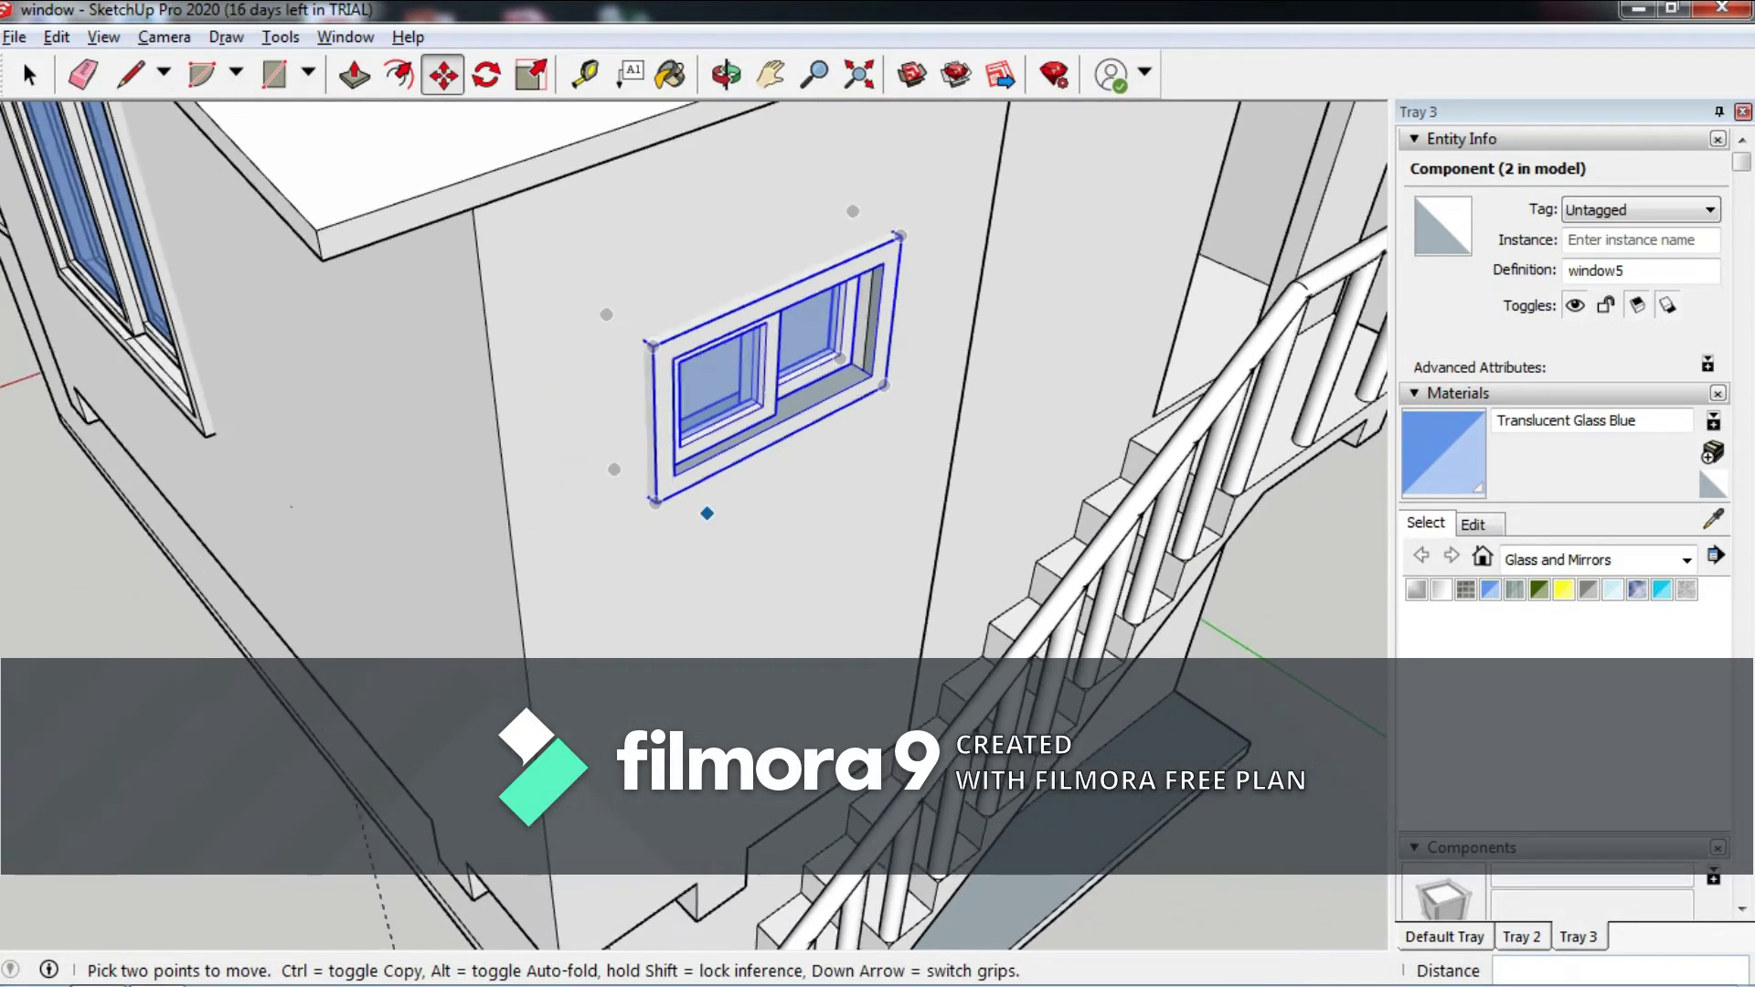
{"action": "scroll", "coordinate": [655, 548], "scroll_direction": "down", "scroll_amount": 2}
{"action": "scroll", "coordinate": [666, 556], "scroll_direction": "down", "scroll_amount": 2}
{"action": "mouse_move", "coordinate": [666, 556]}
{"action": "middle_mouse_down"}
{"action": "mouse_move", "coordinate": [752, 631]}
{"action": "mouse_move", "coordinate": [603, 644]}
{"action": "mouse_move", "coordinate": [558, 585]}
{"action": "mouse_move", "coordinate": [625, 492]}
{"action": "middle_mouse_up"}
{"action": "scroll", "coordinate": [622, 639], "scroll_direction": "up", "scroll_amount": 1}
{"action": "scroll", "coordinate": [605, 643], "scroll_direction": "up", "scroll_amount": 3}
{"action": "scroll", "coordinate": [530, 557], "scroll_direction": "up", "scroll_amount": 2}
{"action": "scroll", "coordinate": [513, 539], "scroll_direction": "up", "scroll_amount": 2}
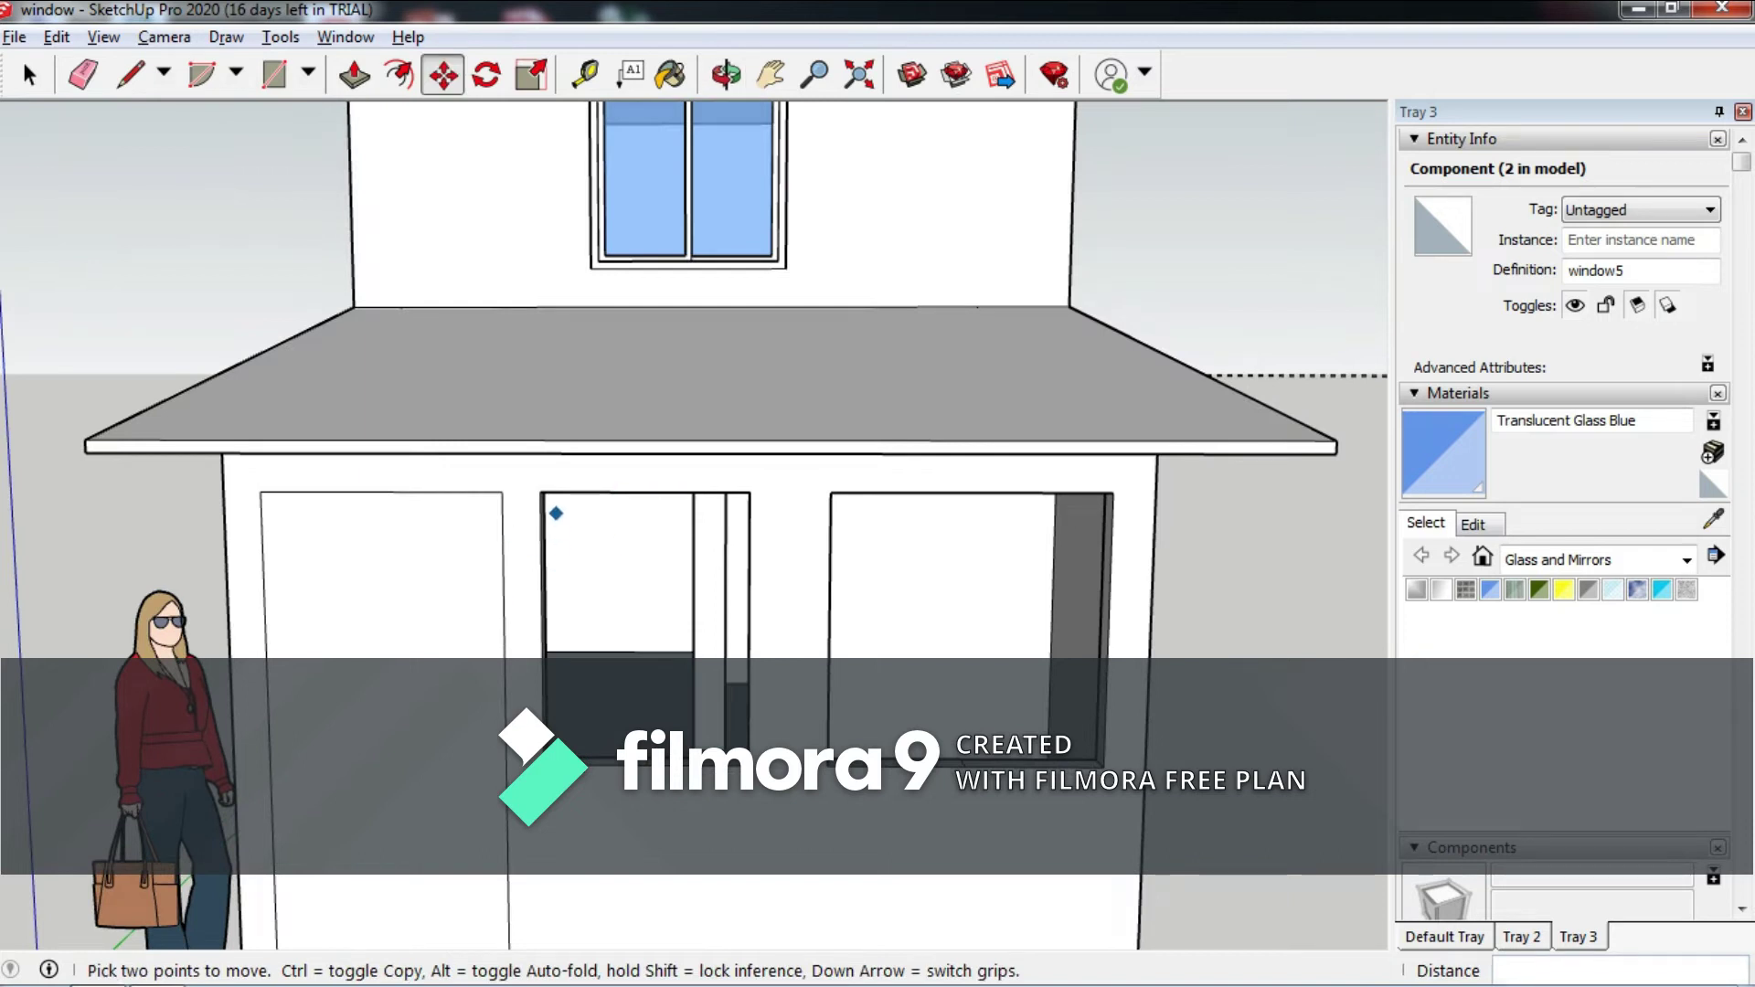
Draw a 1200 by 900 mm rectangle at the opening, then undo it.
{"action": "key", "text": "r"}
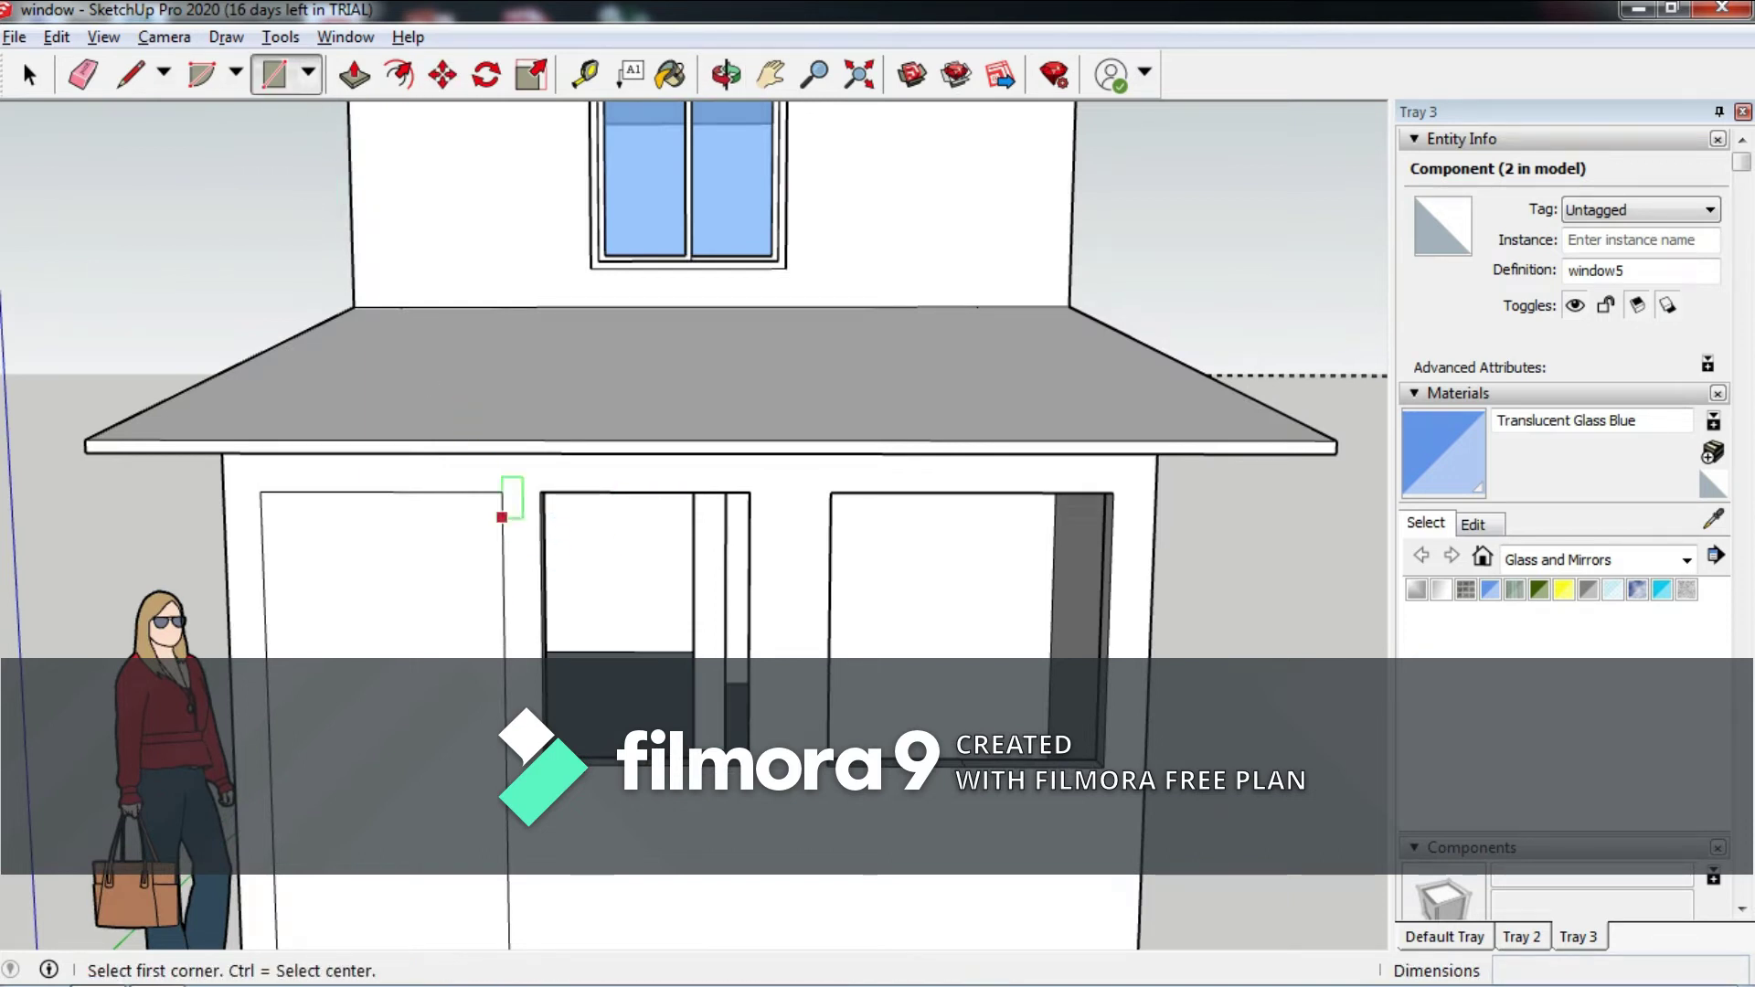
{"action": "left_click", "coordinate": [539, 492]}
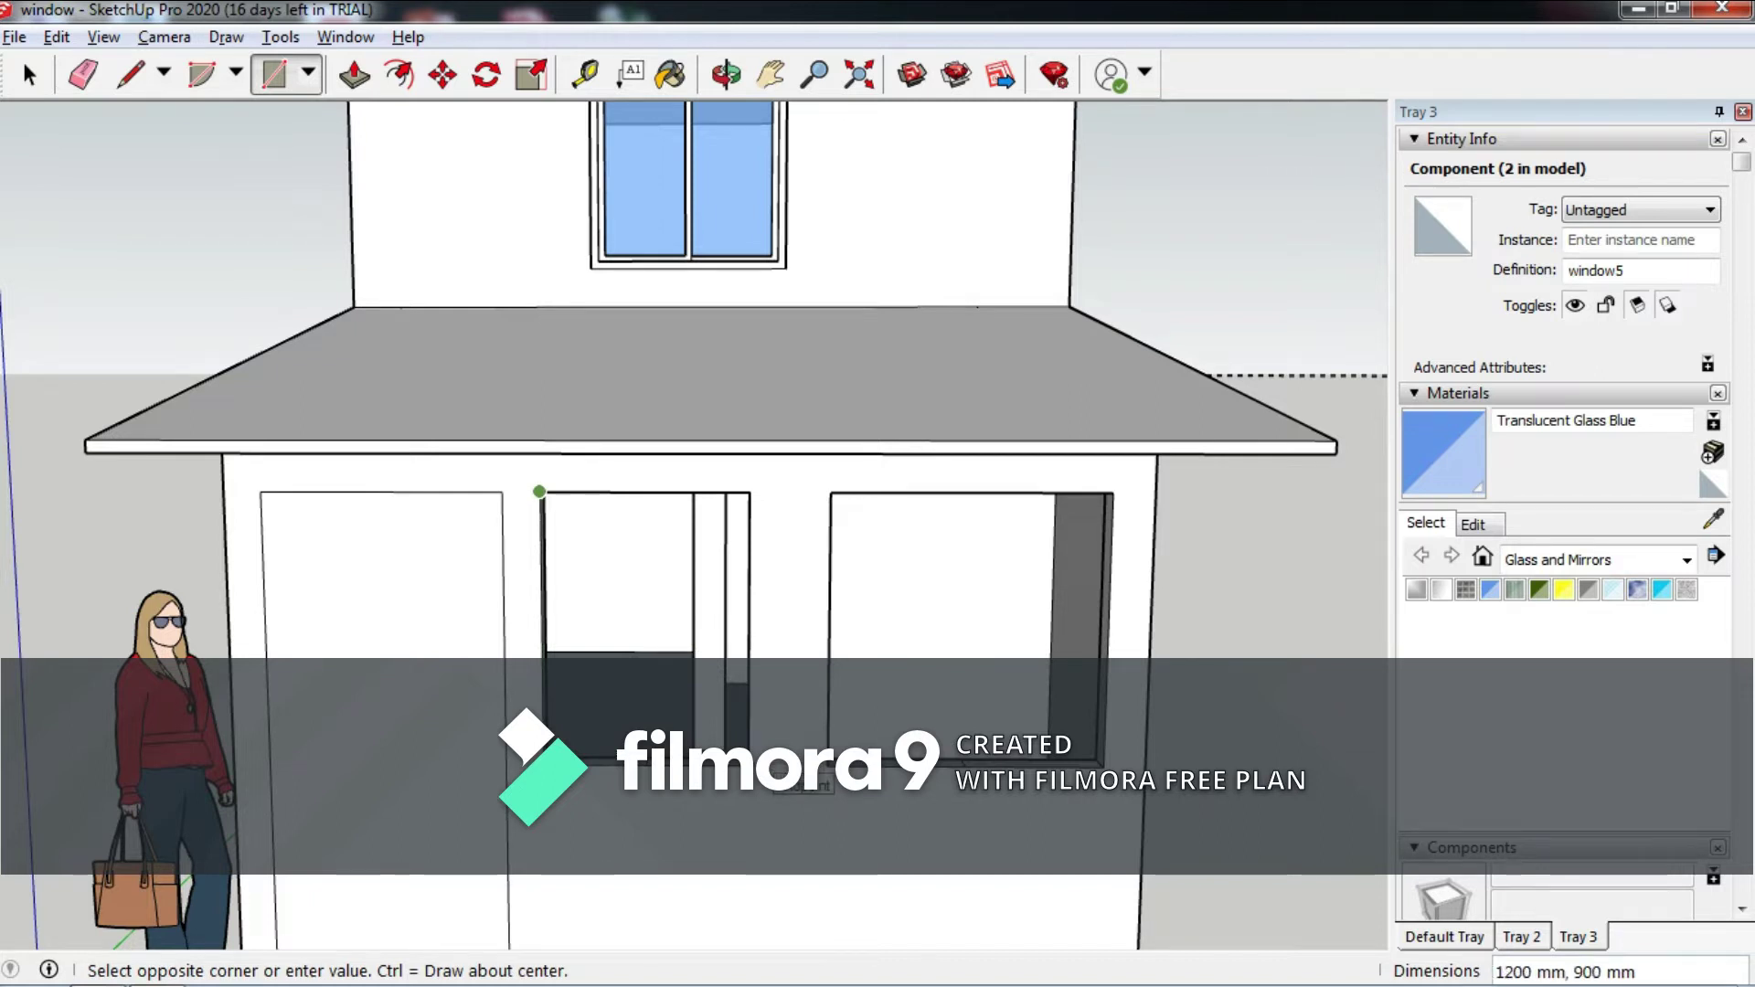
{"action": "key", "text": "Escape"}
{"action": "scroll", "coordinate": [613, 791], "scroll_direction": "down", "scroll_amount": 5}
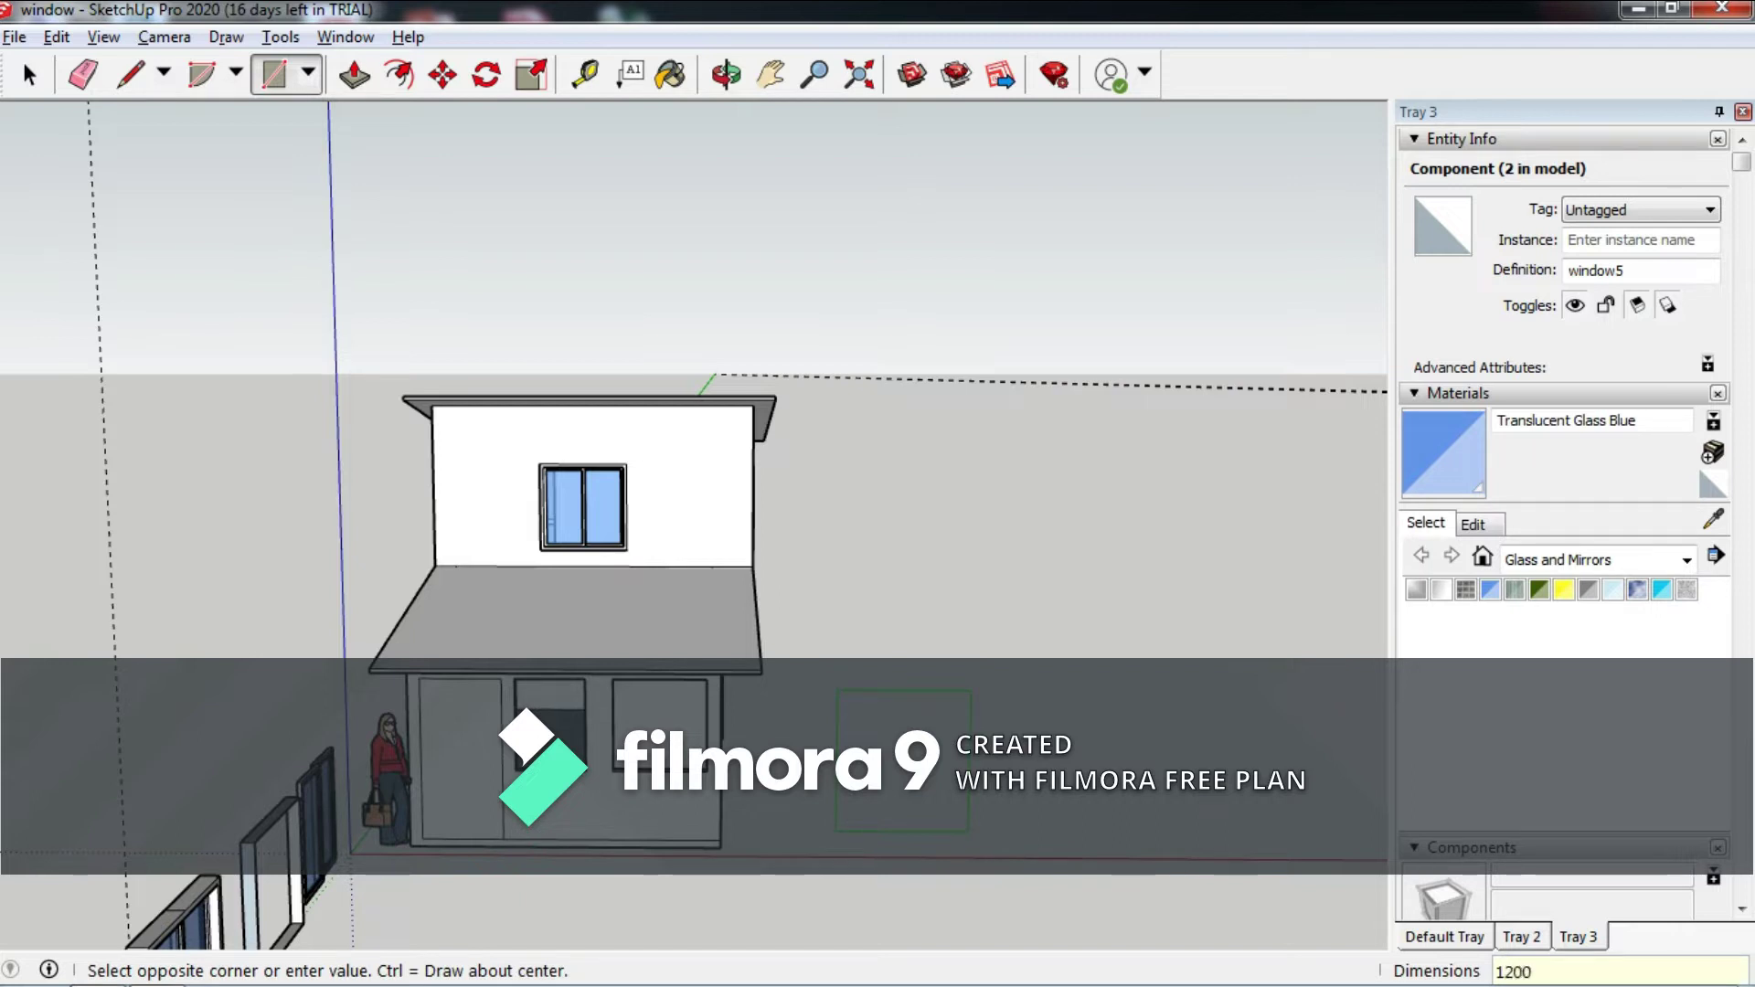
{"action": "type", "text": ",900"}
{"action": "key", "text": "Return"}
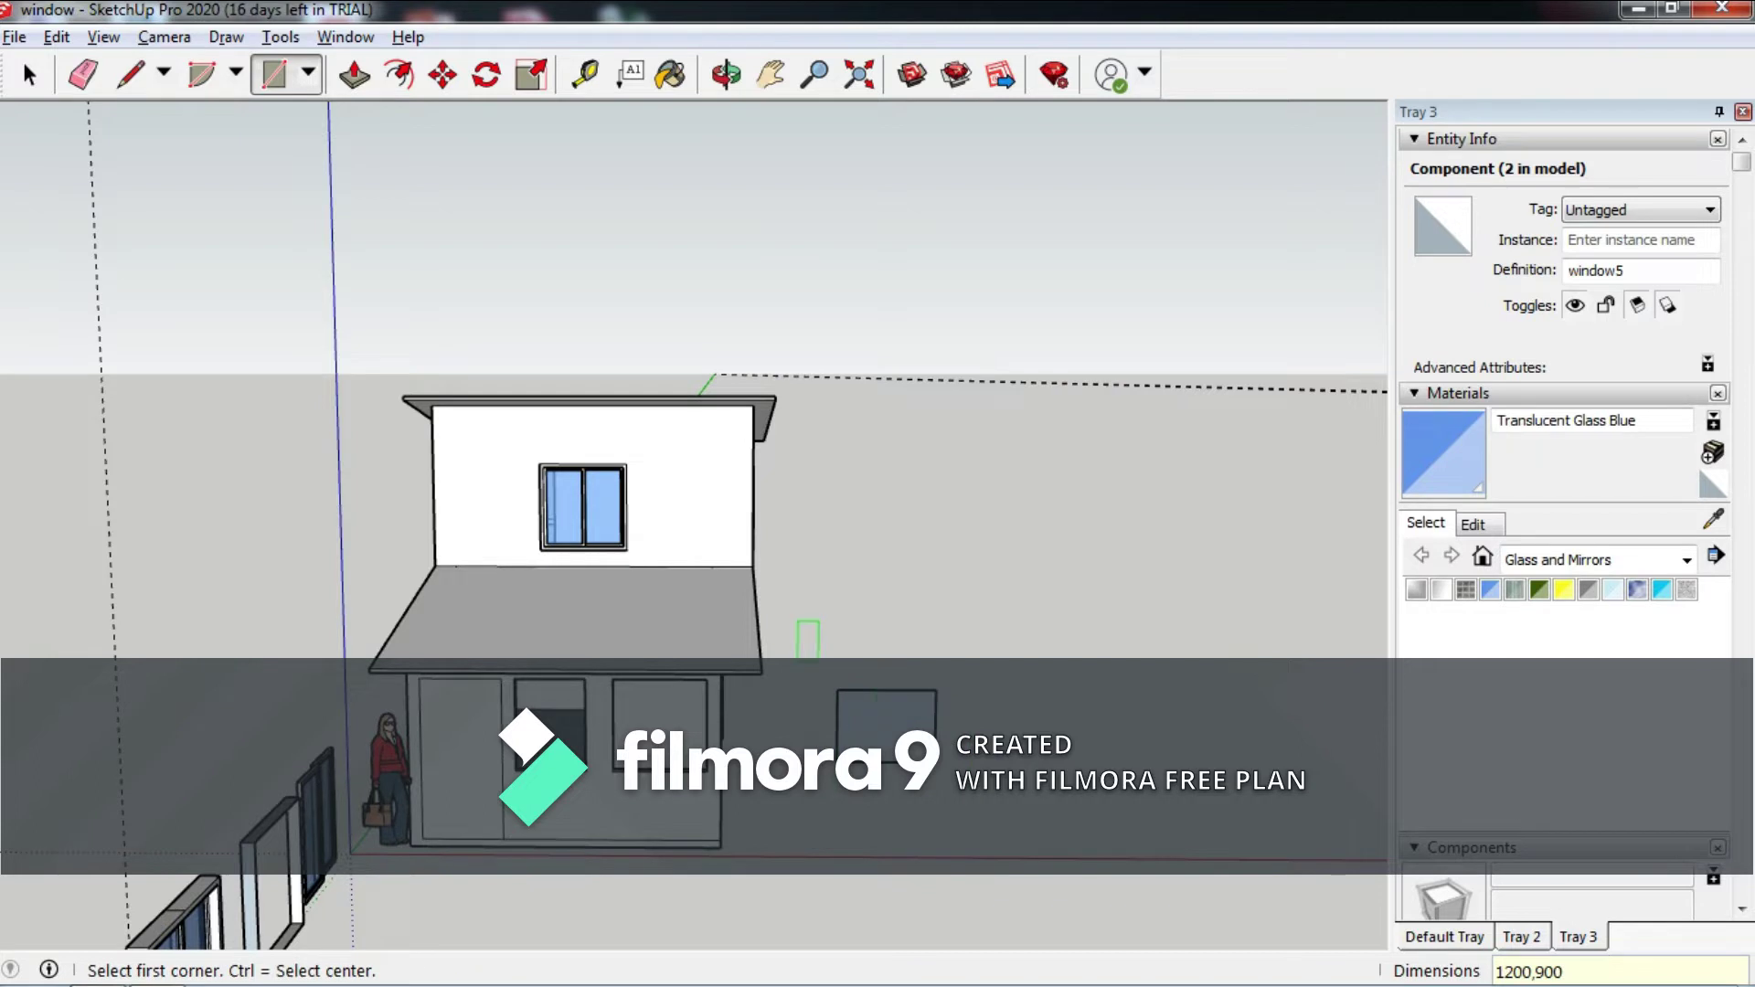
{"action": "scroll", "coordinate": [807, 639], "scroll_direction": "up", "scroll_amount": 3}
{"action": "scroll", "coordinate": [767, 457], "scroll_direction": "up", "scroll_amount": 2}
{"action": "left_click", "coordinate": [398, 74]}
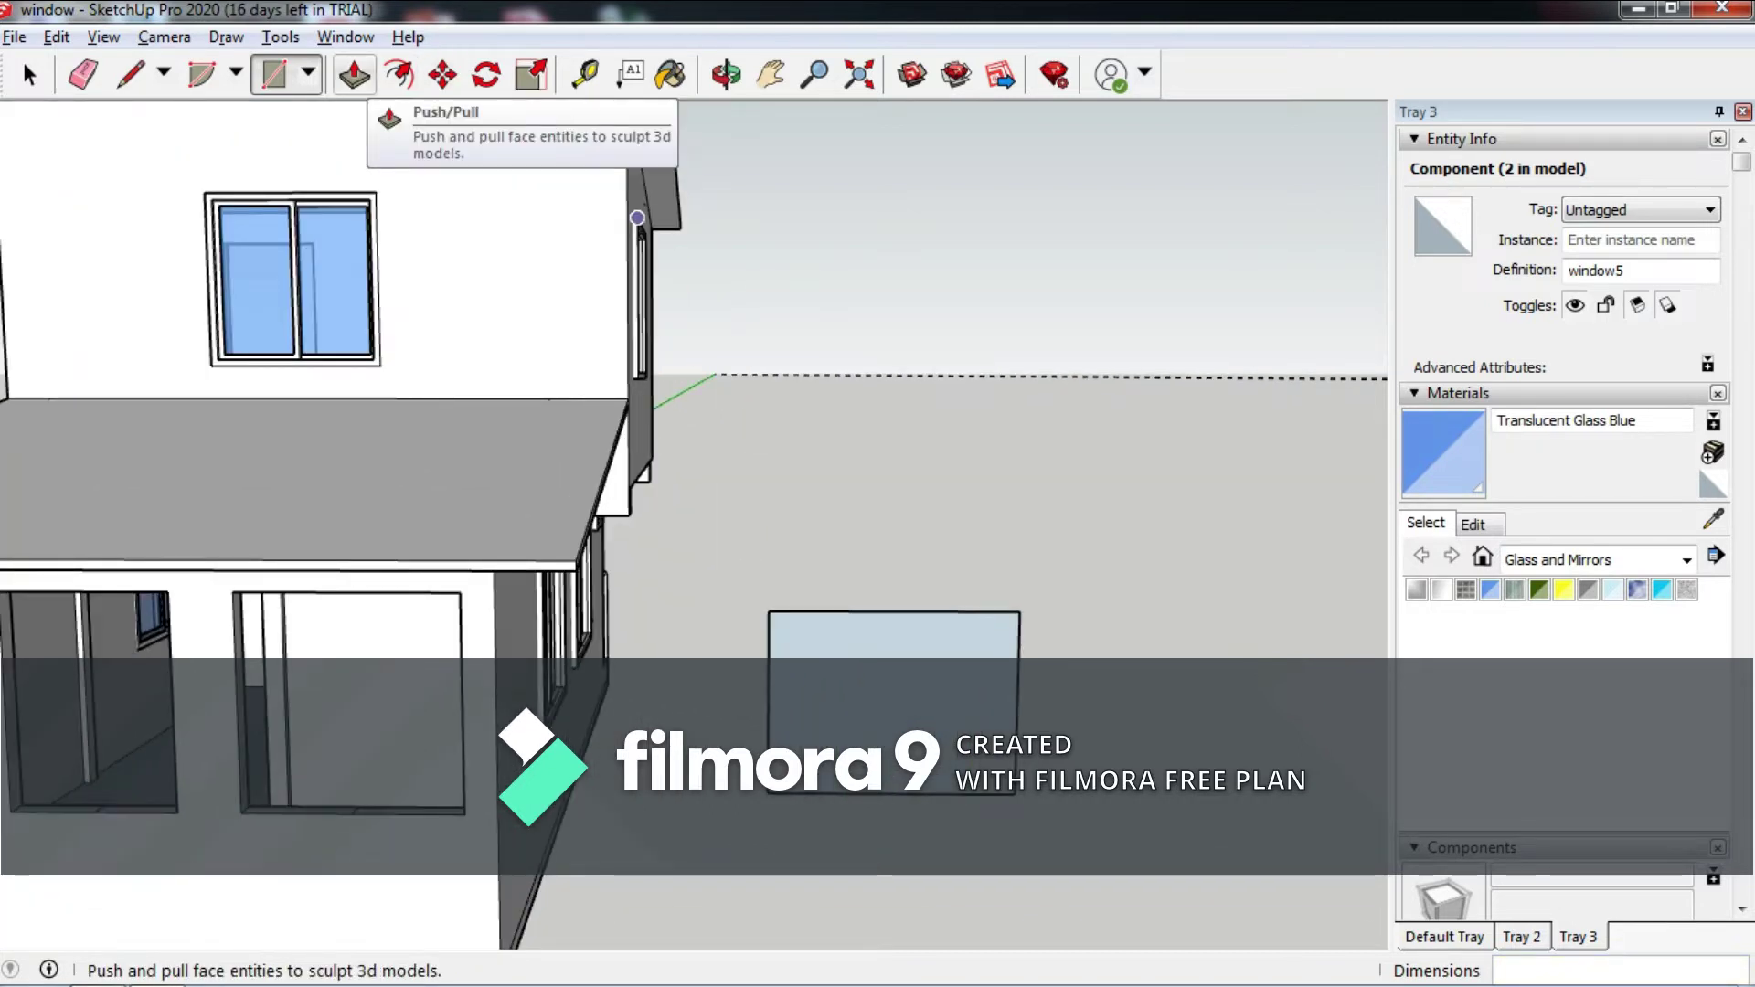
{"action": "scroll", "coordinate": [747, 614], "scroll_direction": "down", "scroll_amount": 2}
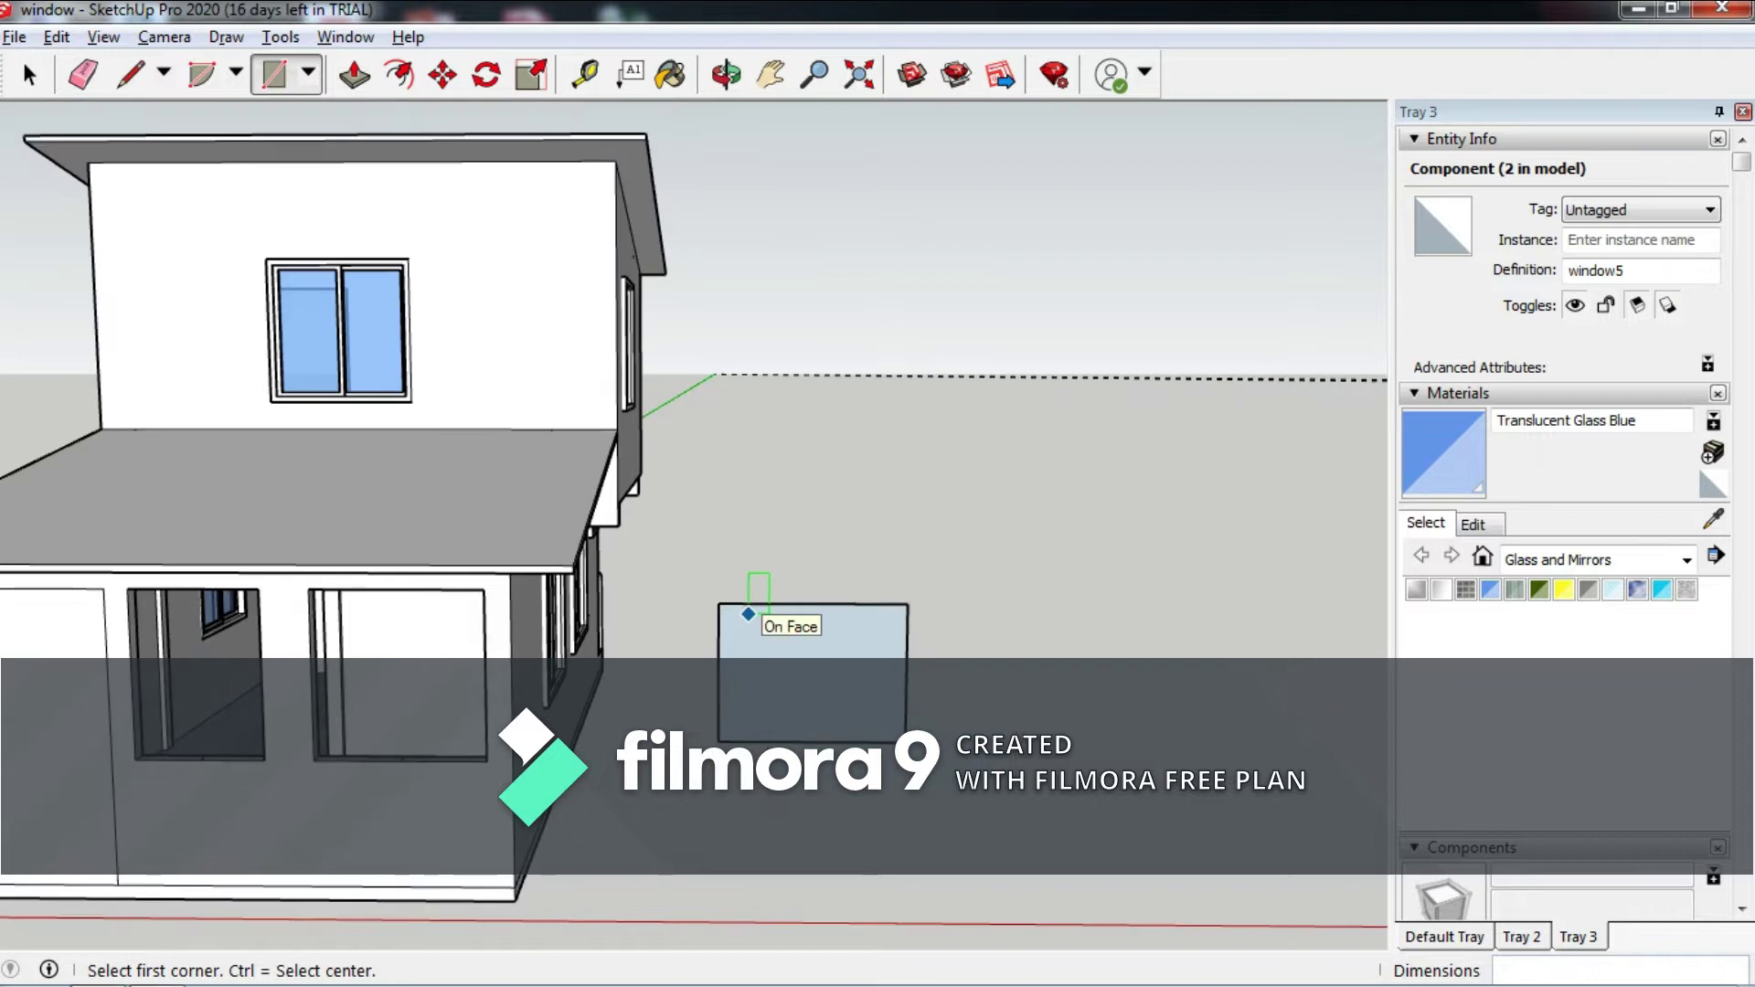
{"action": "key", "text": "ctrl+z"}
Draw a wide 1200 by 900 mm glass rectangle beside the house, then undo it.
{"action": "left_click", "coordinate": [126, 589]}
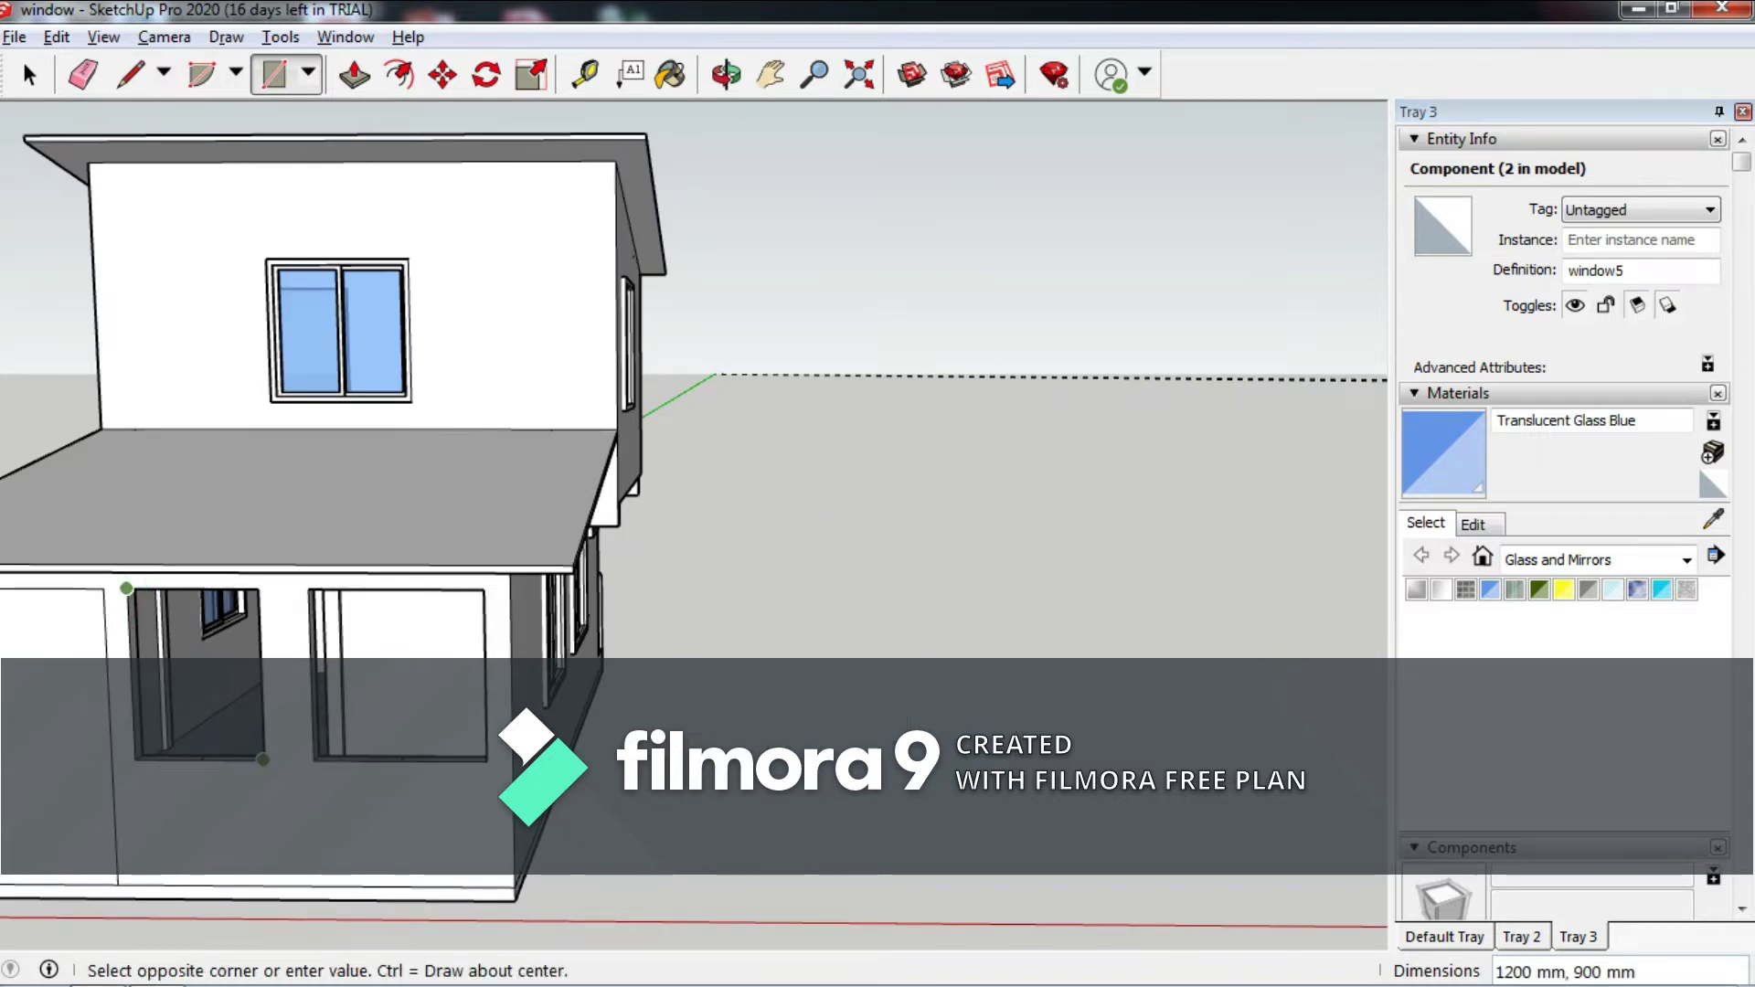
{"action": "key", "text": "Escape"}
{"action": "left_click", "coordinate": [784, 557]}
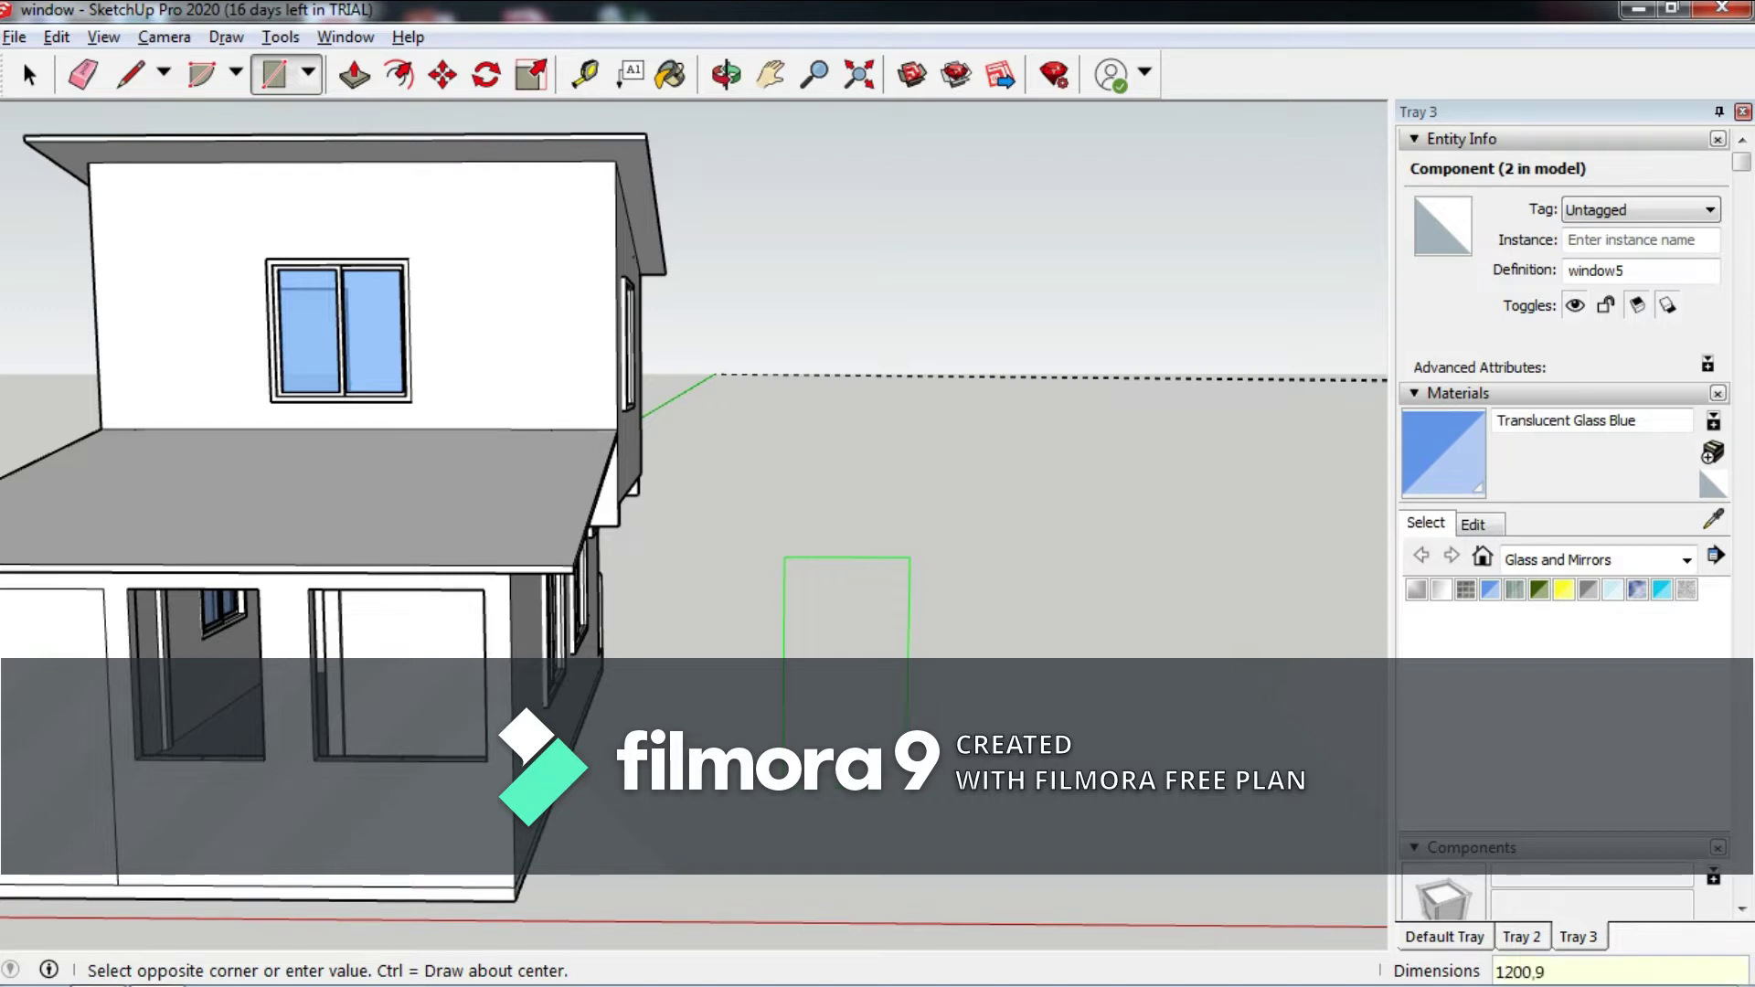
{"action": "type", "text": "00"}
{"action": "key", "text": "Return"}
{"action": "middle_click_drag", "start_coordinate": [857, 593], "coordinate": [788, 499]}
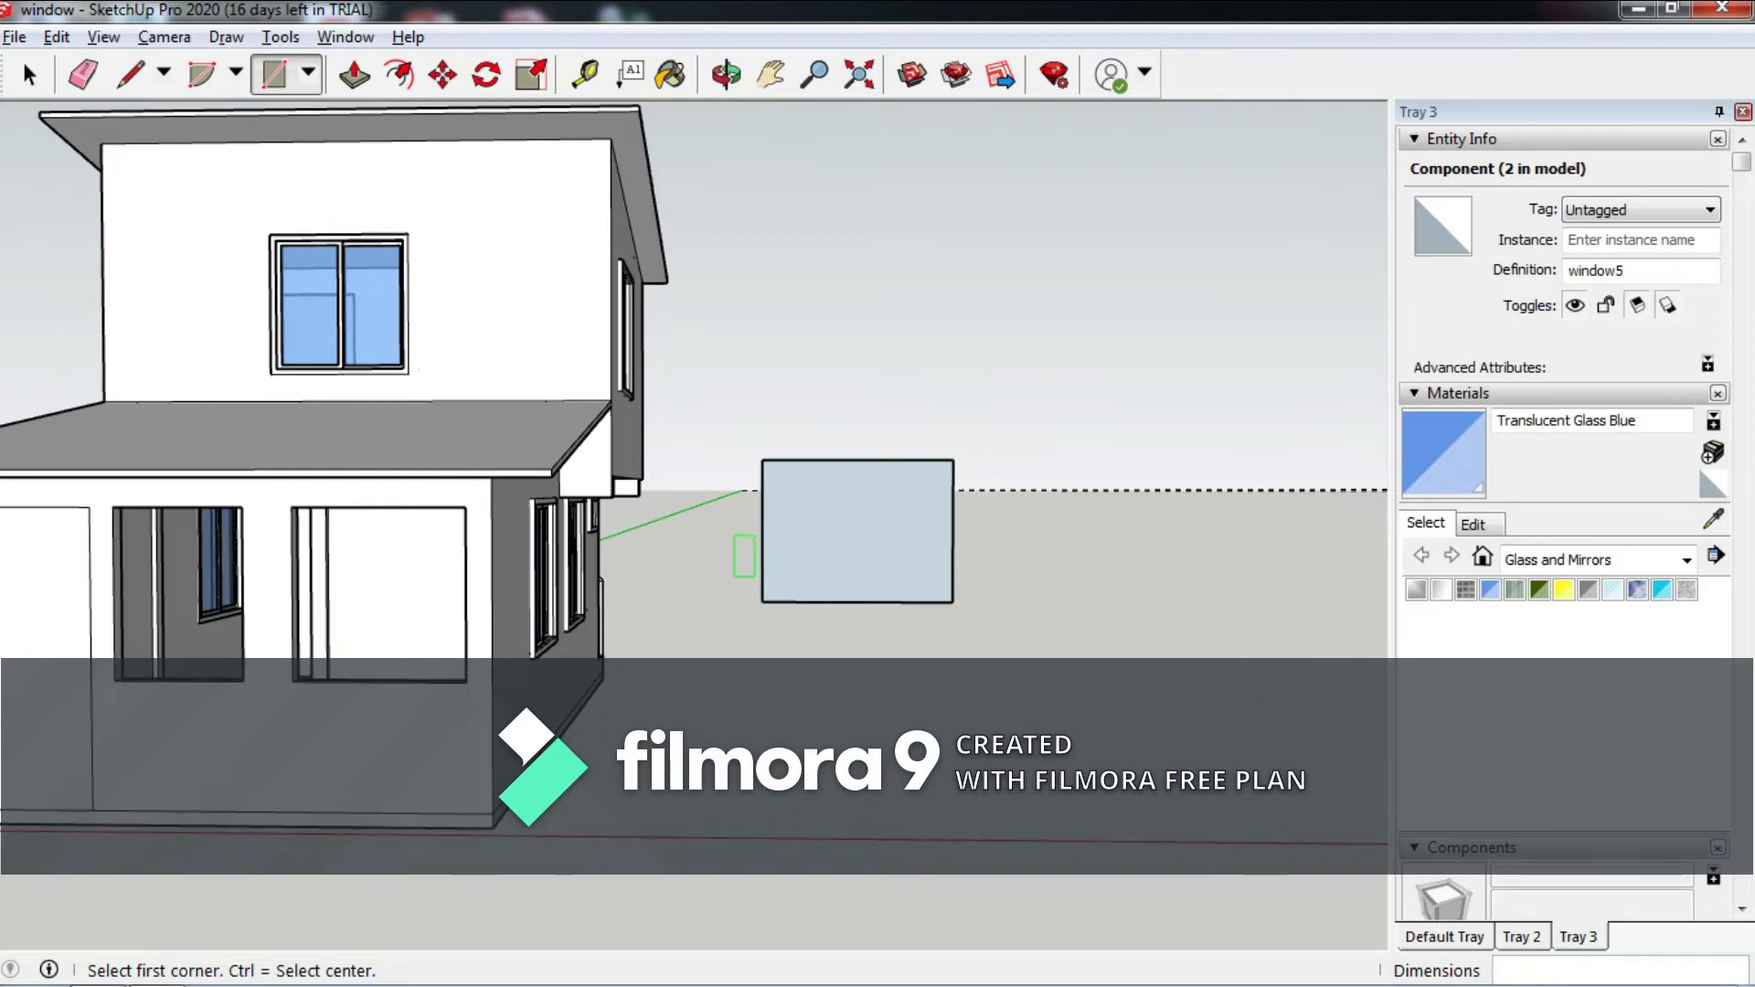
{"action": "key", "text": "ctrl+z"}
Draw an upright 900 by 1200 mm rectangle on the ground beside the house.
{"action": "left_click", "coordinate": [822, 518]}
{"action": "type", "text": "900,1200"}
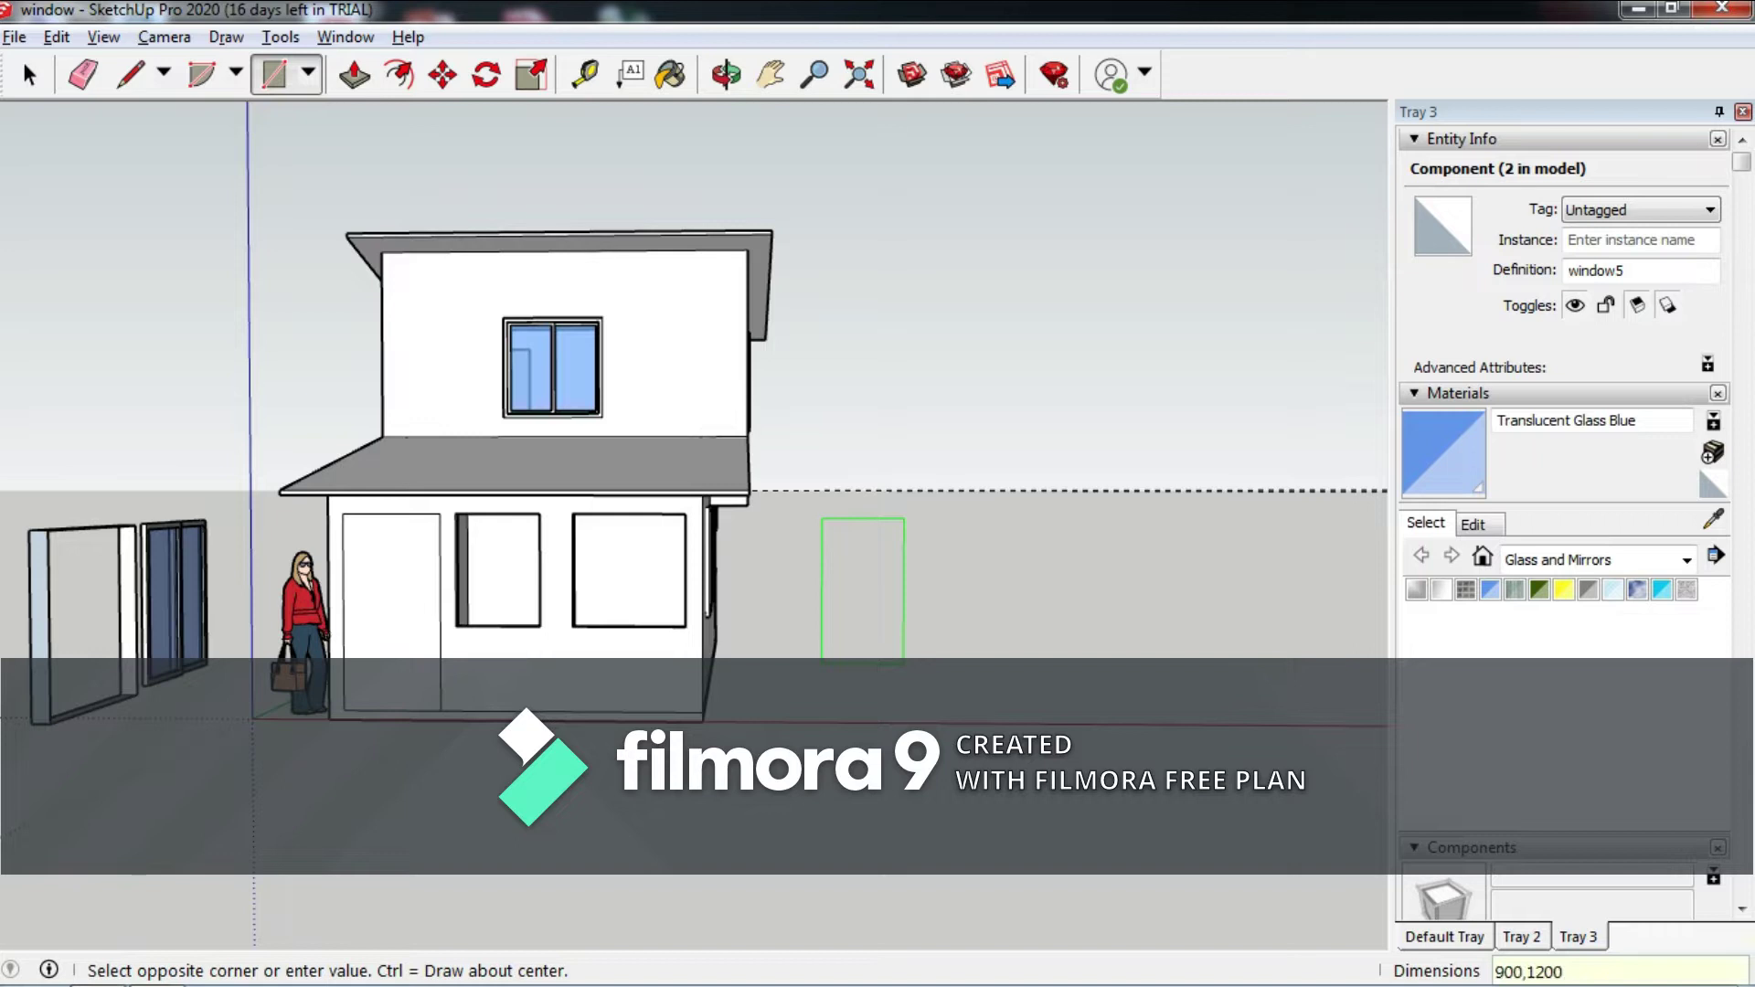
{"action": "key", "text": "Return"}
{"action": "scroll", "coordinate": [850, 567], "scroll_direction": "up", "scroll_amount": 2}
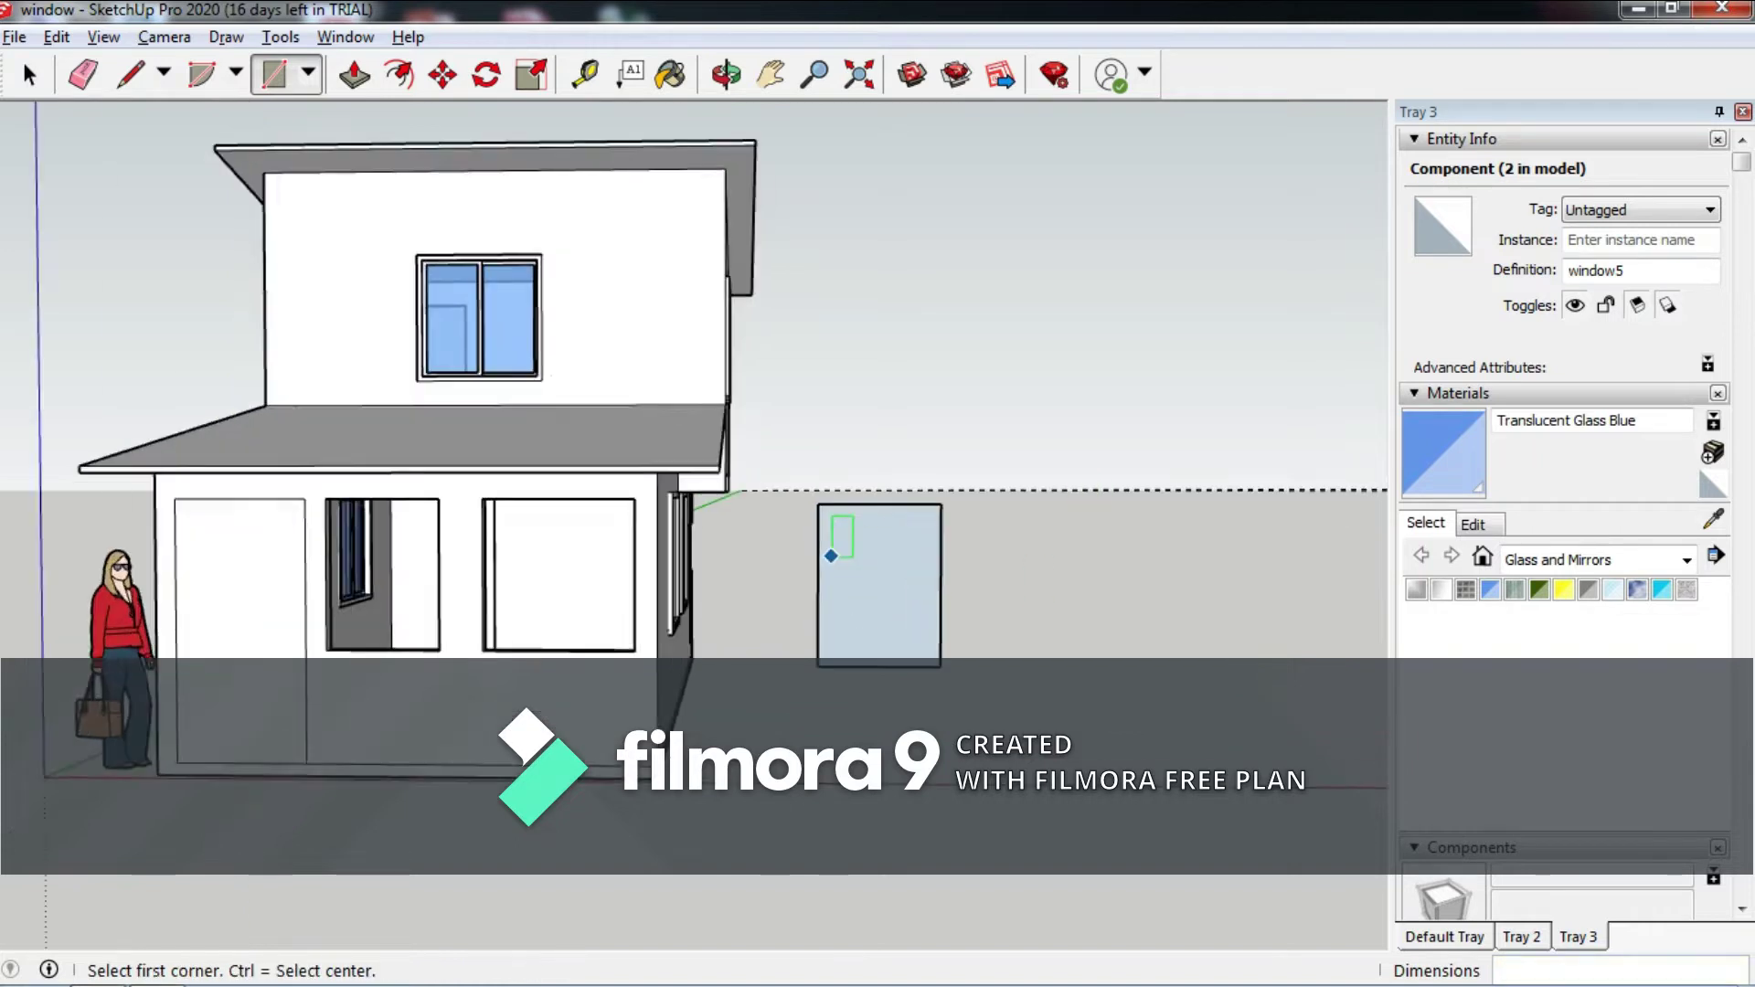
{"action": "scroll", "coordinate": [850, 567], "scroll_direction": "up", "scroll_amount": 2}
Offset the glass rectangle's outline inward to form a thin frame border.
{"action": "key", "text": "f"}
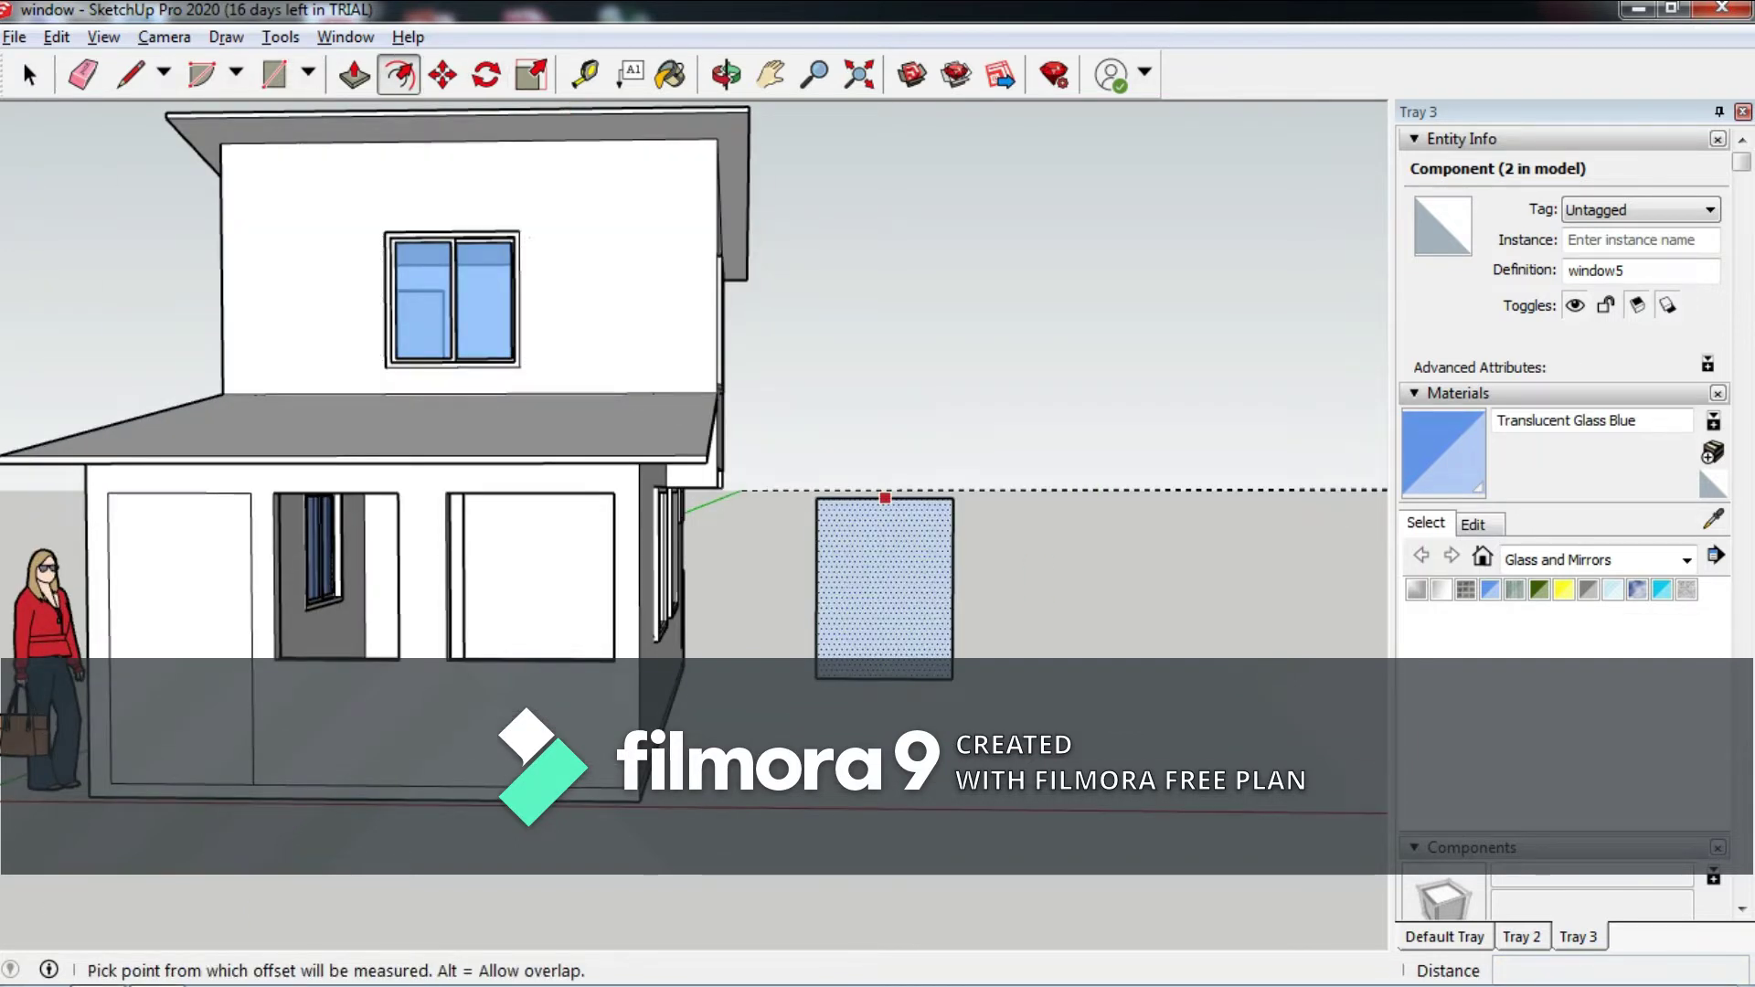
{"action": "left_click", "coordinate": [884, 498]}
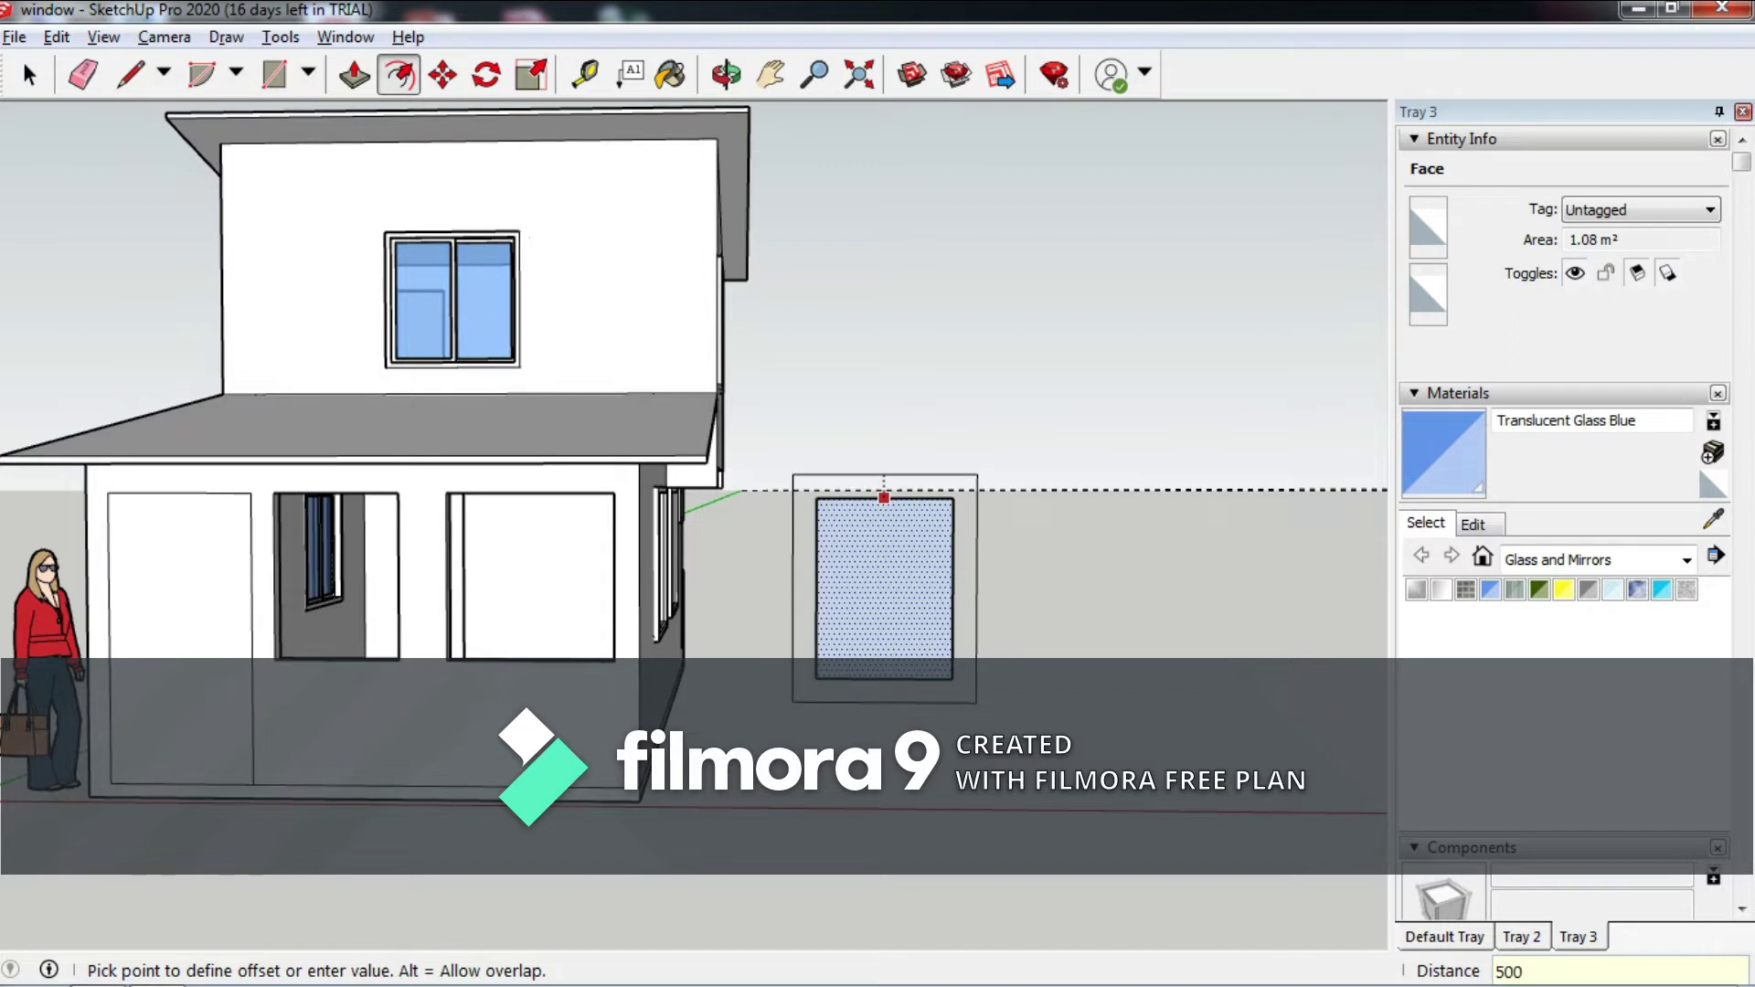
{"action": "type", "text": "50"}
{"action": "key", "text": "Return"}
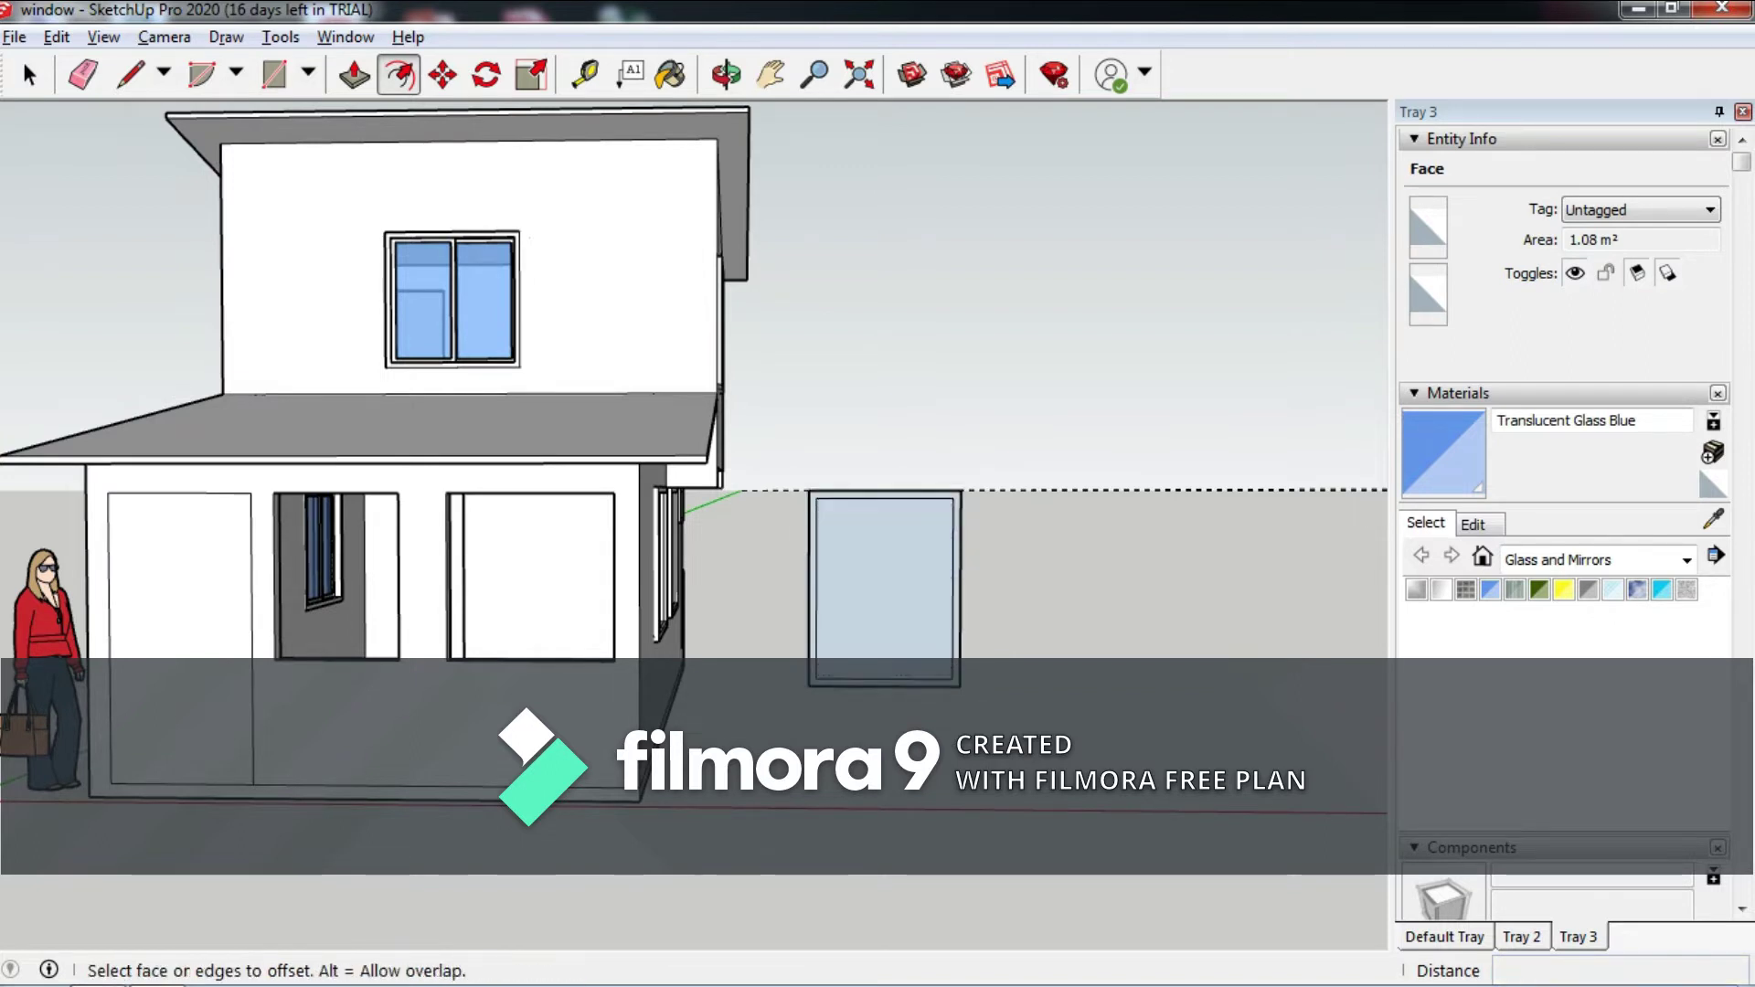
{"action": "middle_click_drag", "start_coordinate": [884, 497], "coordinate": [640, 512]}
{"action": "scroll", "coordinate": [694, 512], "scroll_direction": "up", "scroll_amount": 3}
{"action": "mouse_move", "coordinate": [695, 457]}
{"action": "middle_mouse_down", "text": "shift"}
{"action": "mouse_move", "coordinate": [695, 567]}
{"action": "mouse_move", "coordinate": [823, 512]}
{"action": "mouse_move", "coordinate": [822, 476]}
{"action": "middle_mouse_up", "text": "shift"}
{"action": "scroll", "coordinate": [694, 511], "scroll_direction": "down", "scroll_amount": 4}
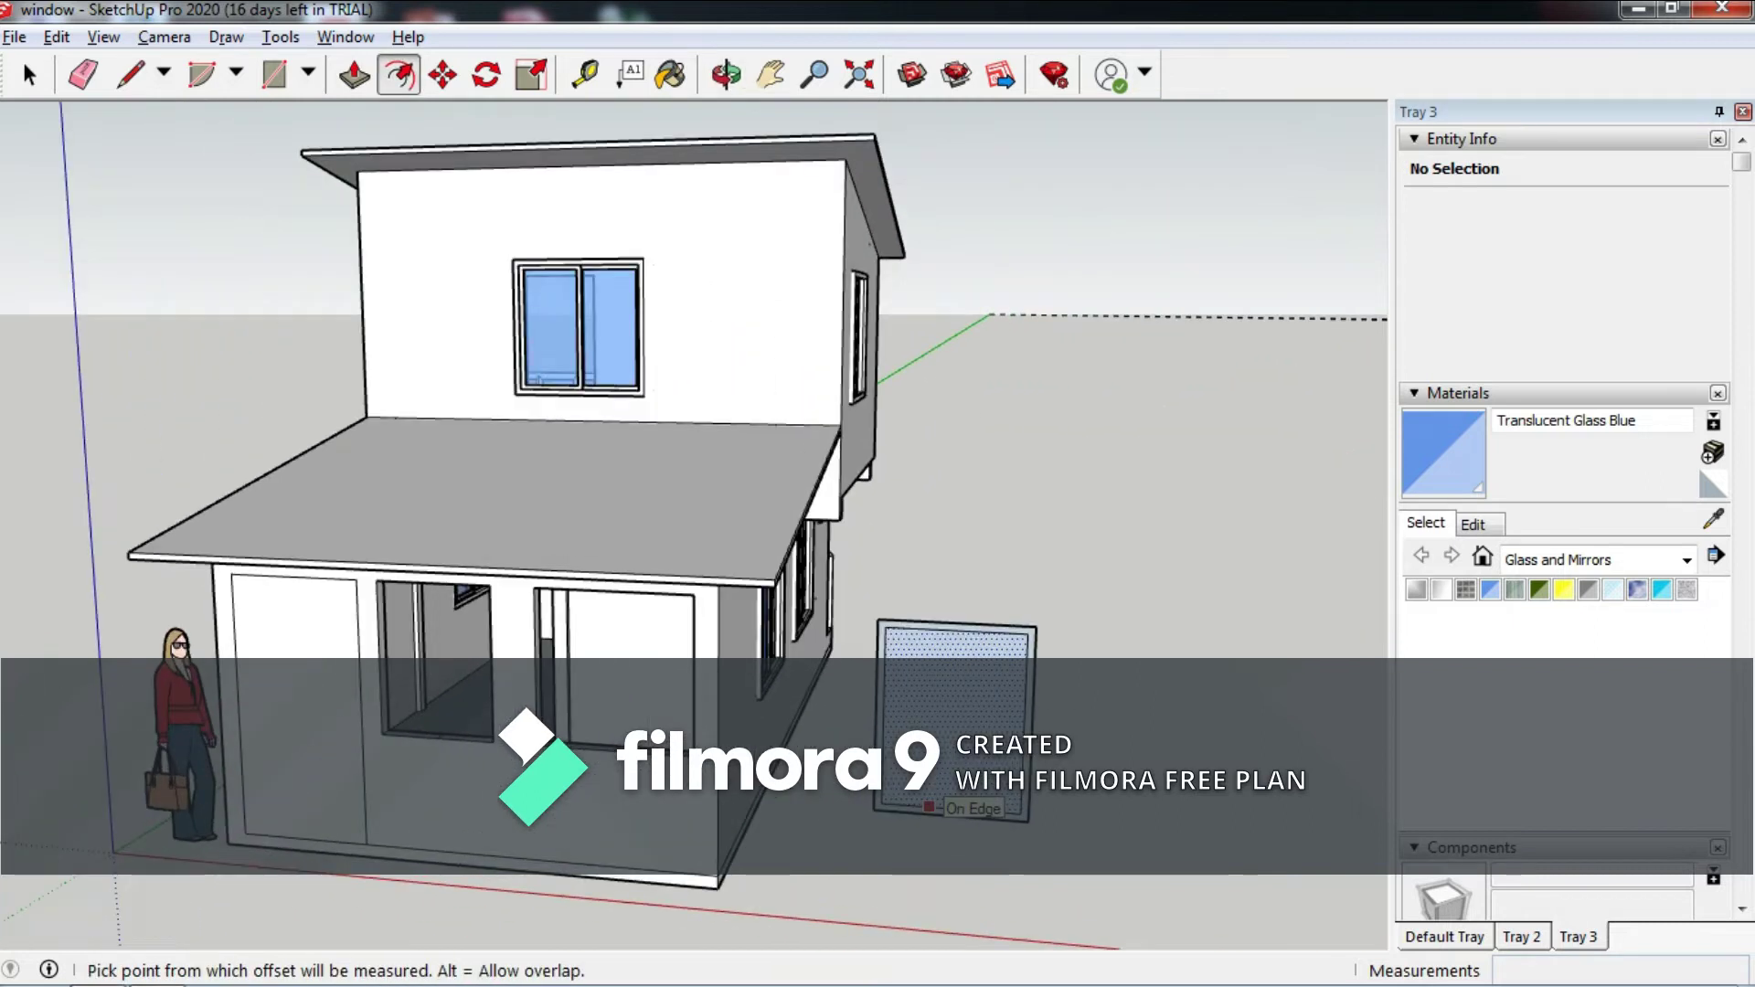
{"action": "scroll", "coordinate": [878, 512], "scroll_direction": "up", "scroll_amount": 4}
Select the inner pane's four edges and copy them out to the right.
{"action": "left_click", "coordinate": [274, 73]}
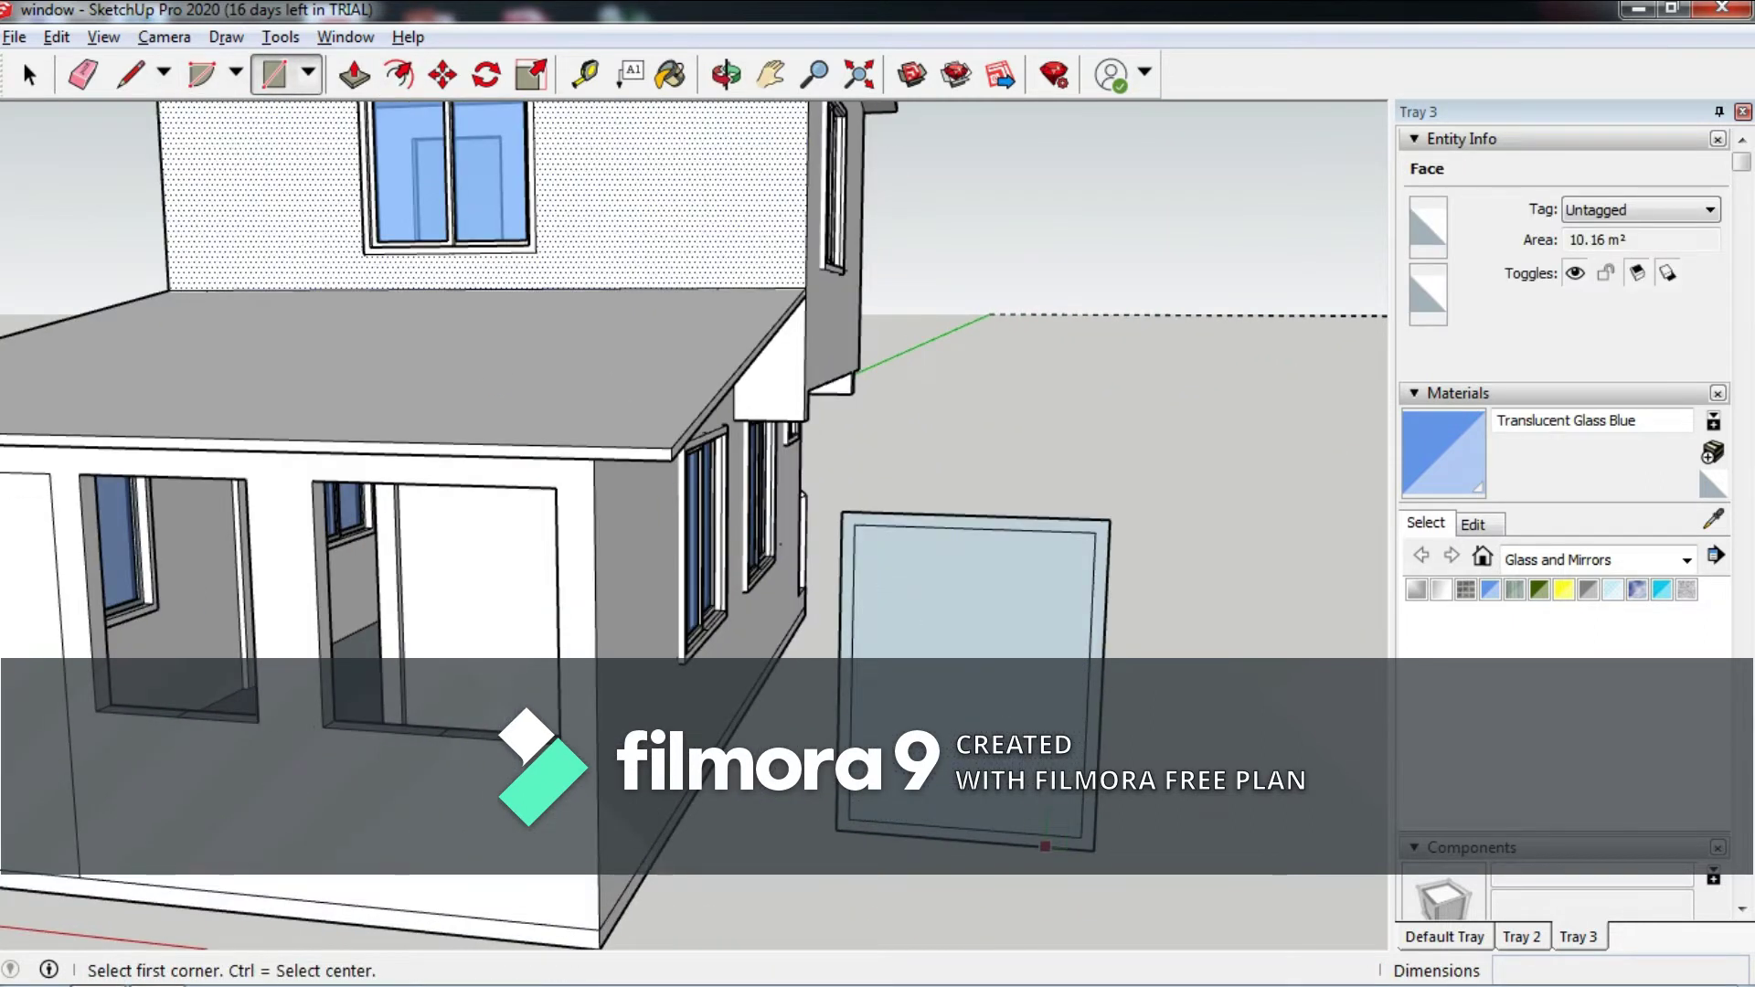
{"action": "key", "text": "space"}
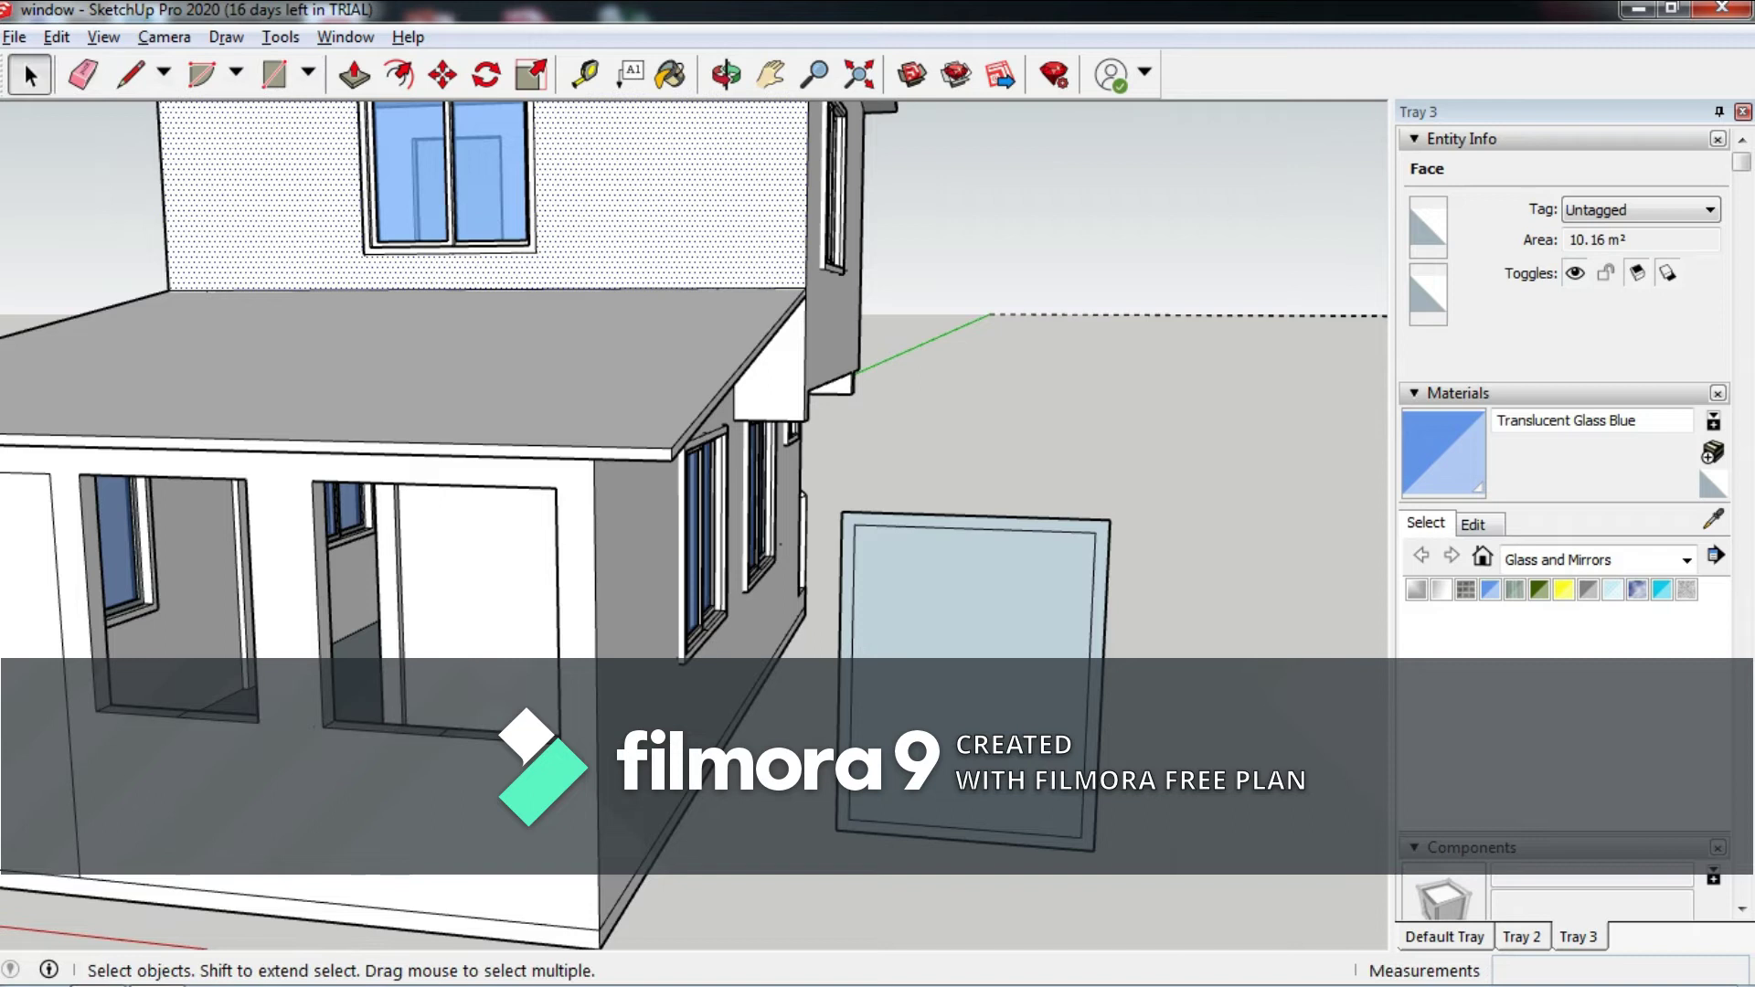
{"action": "left_click", "coordinate": [975, 528]}
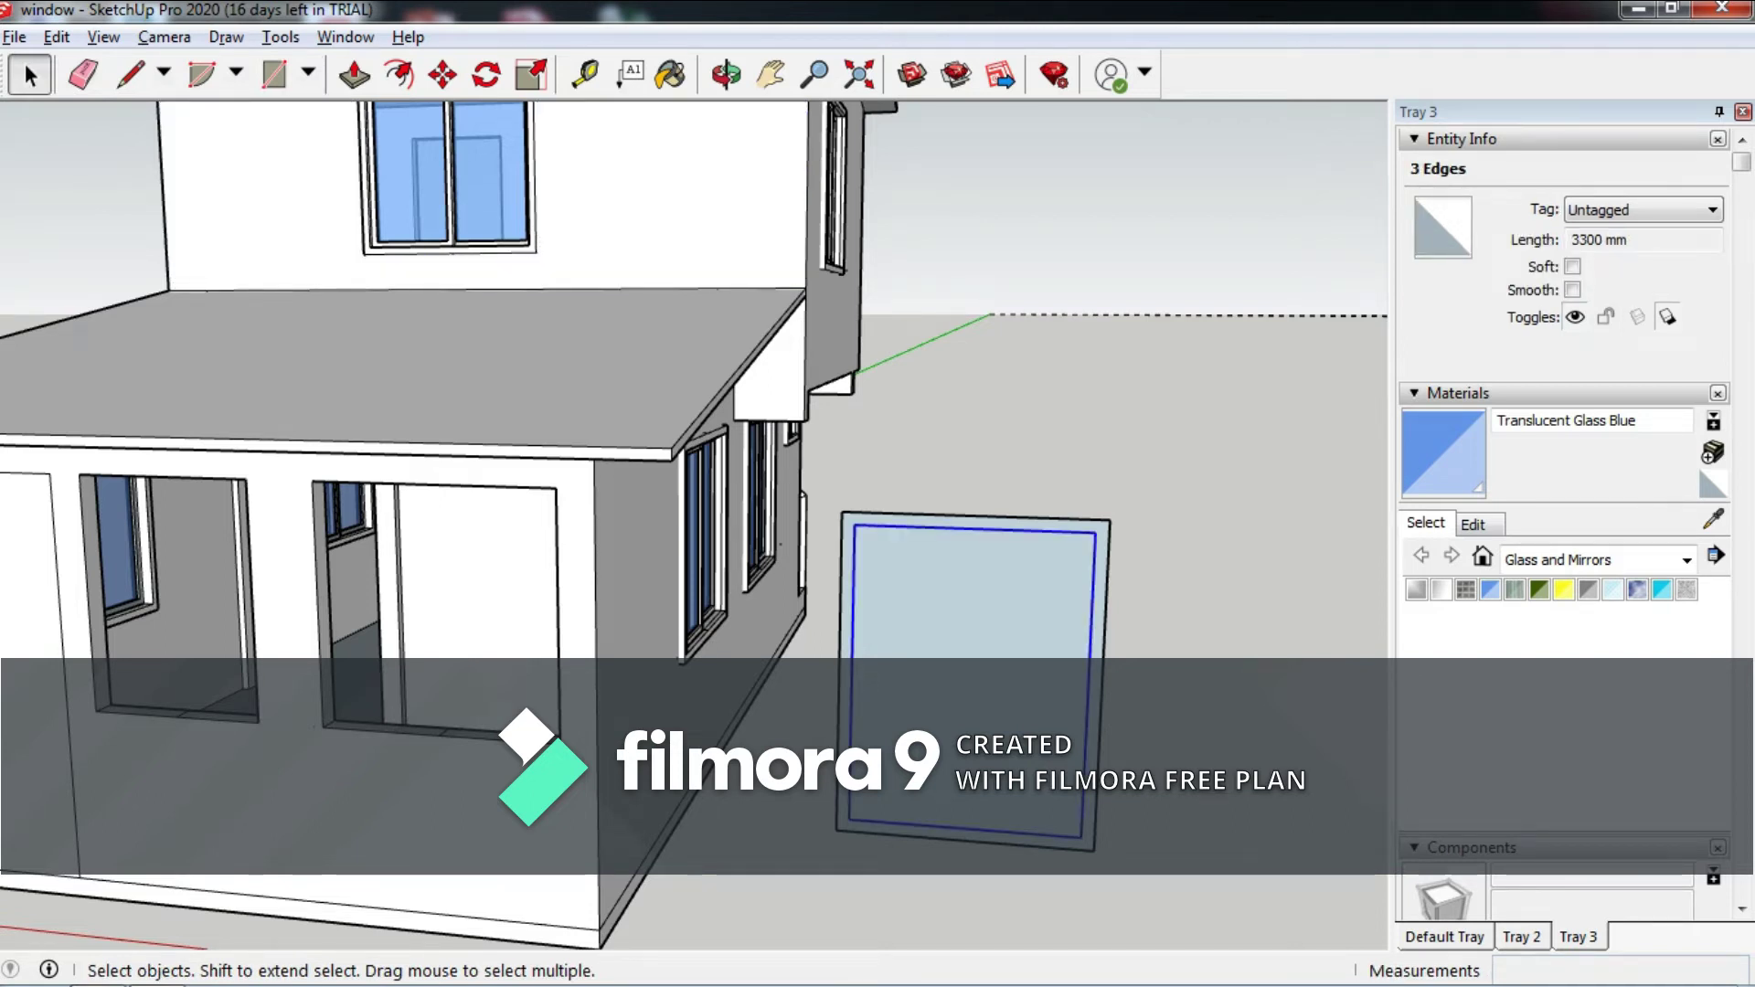
{"action": "left_click", "coordinate": [850, 676], "text": "shift"}
{"action": "scroll", "coordinate": [850, 676], "scroll_direction": "down", "scroll_amount": 2}
{"action": "key", "text": "m"}
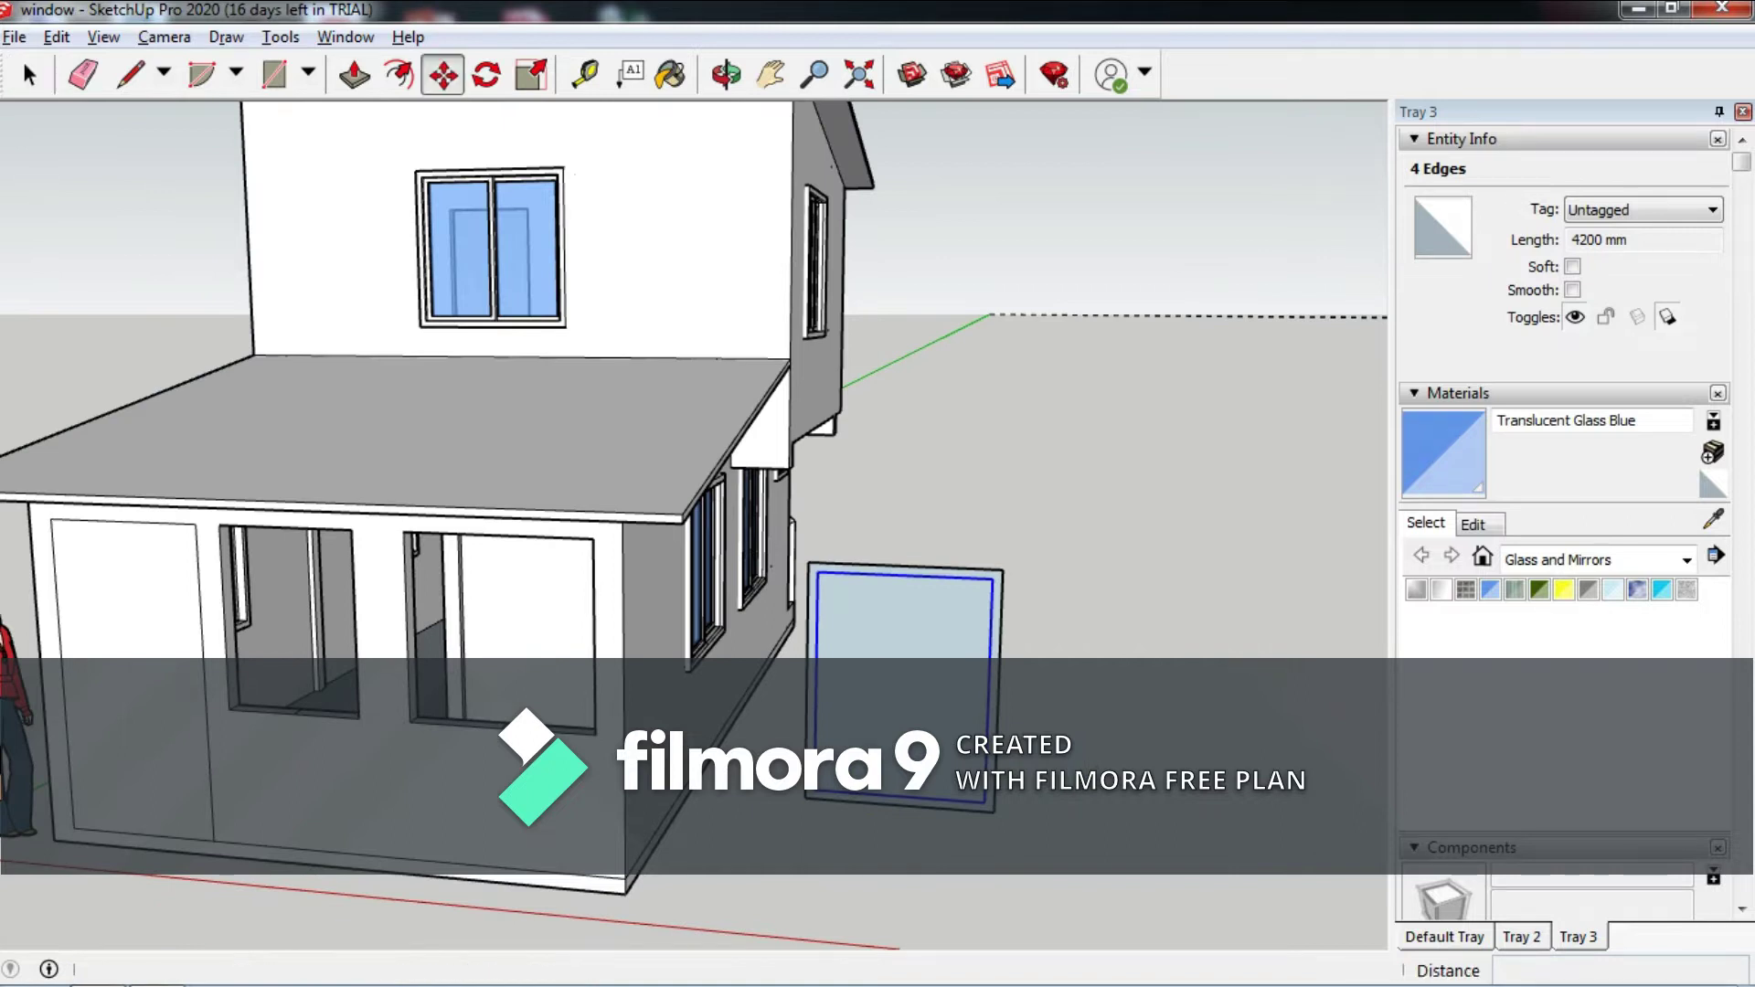
{"action": "key", "text": "ctrl"}
{"action": "left_click", "coordinate": [987, 800]}
{"action": "scroll", "coordinate": [1205, 805], "scroll_direction": "down", "scroll_amount": 3}
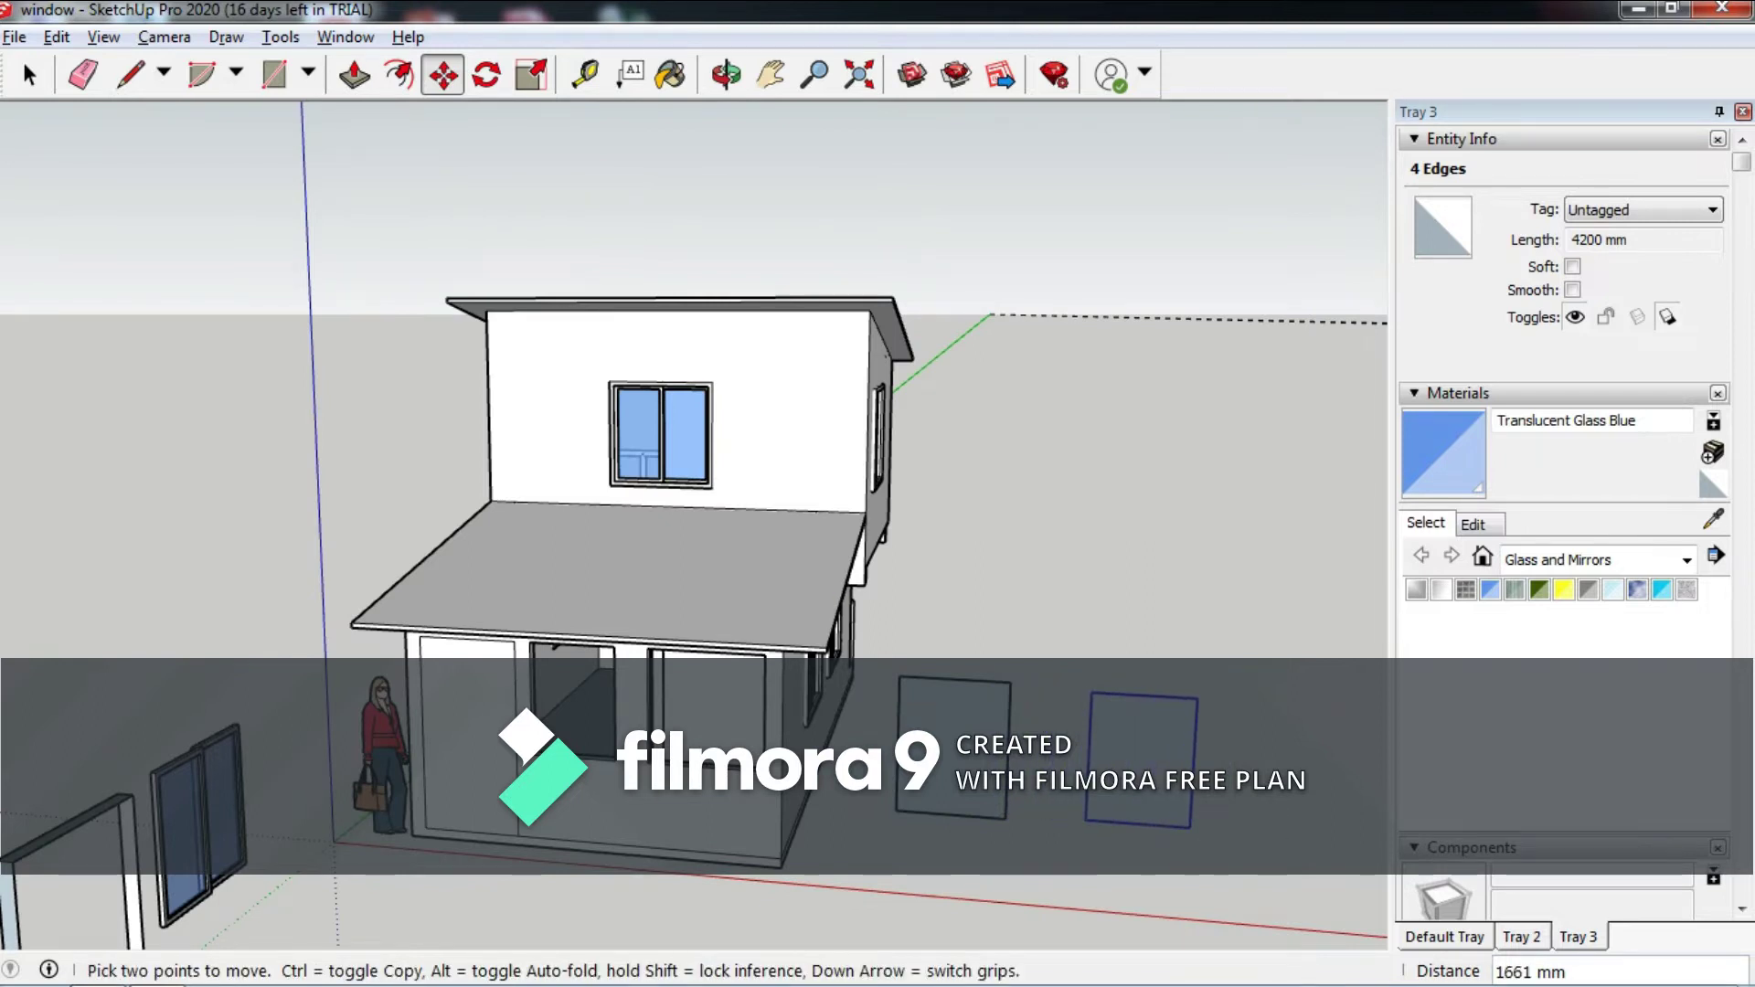
Draw a vertical line splitting the right panel down the middle.
{"action": "left_click", "coordinate": [130, 74]}
{"action": "scroll", "coordinate": [969, 618], "scroll_direction": "up", "scroll_amount": 3}
{"action": "scroll", "coordinate": [785, 449], "scroll_direction": "down", "scroll_amount": 4}
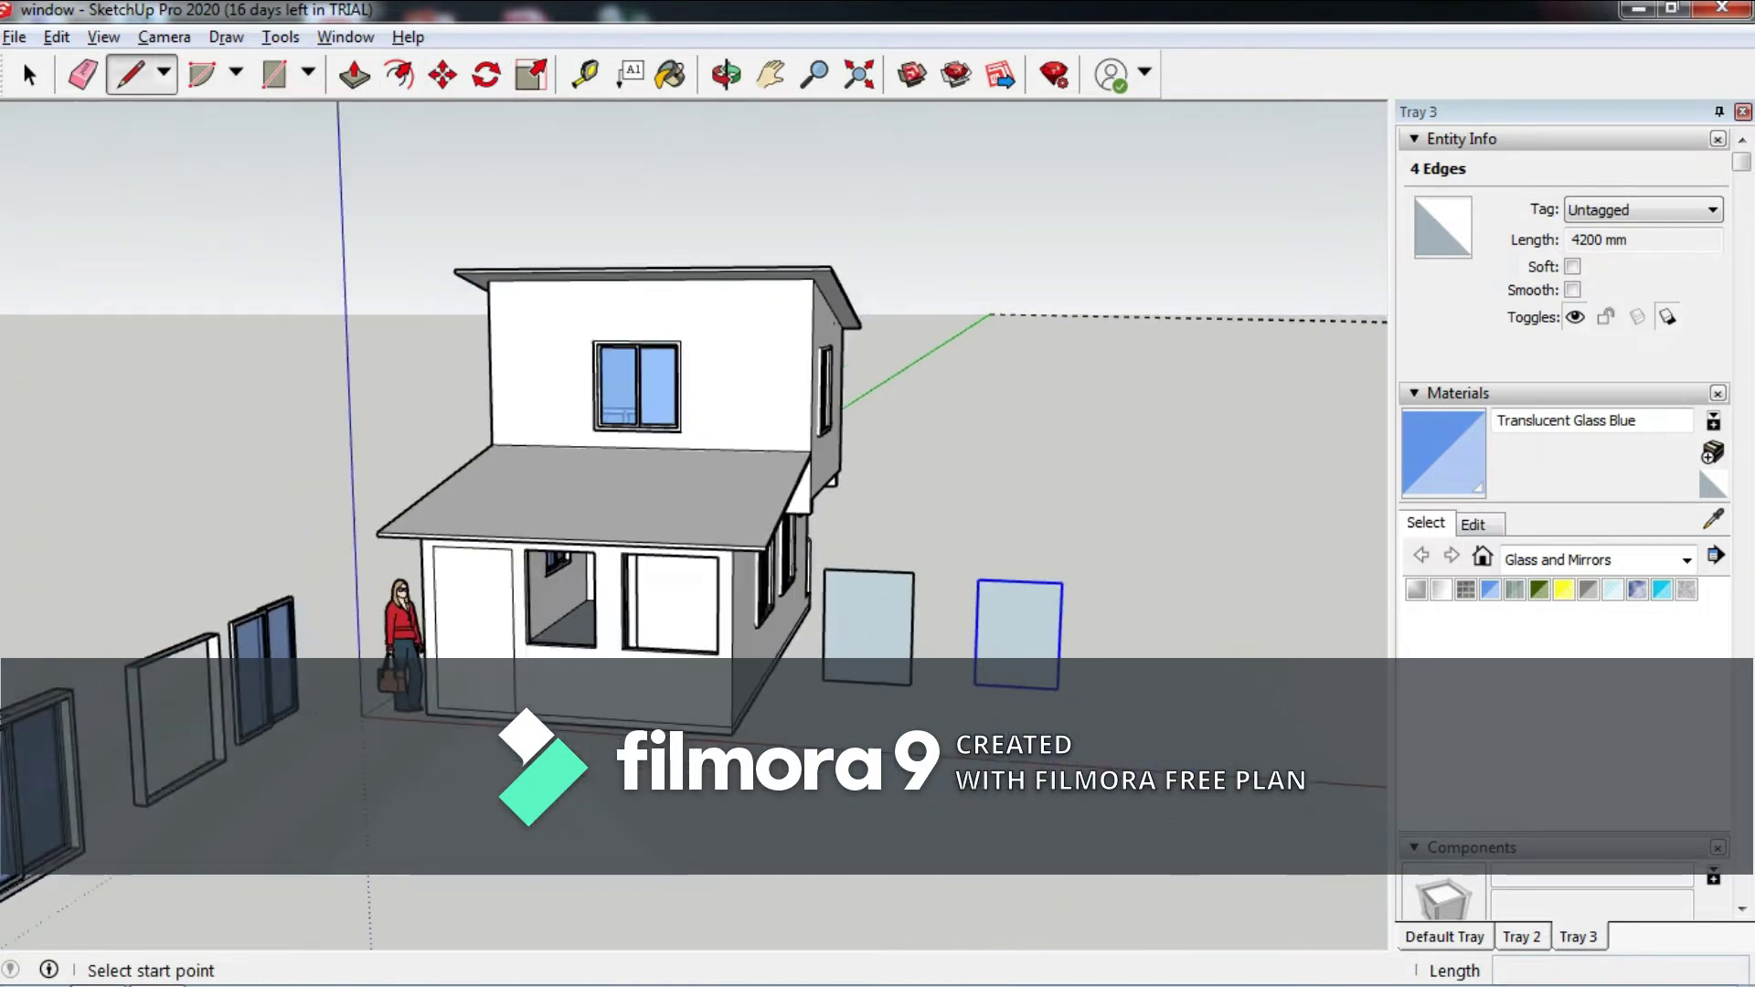
{"action": "scroll", "coordinate": [1027, 735], "scroll_direction": "up", "scroll_amount": 4}
{"action": "left_click", "coordinate": [1017, 430]}
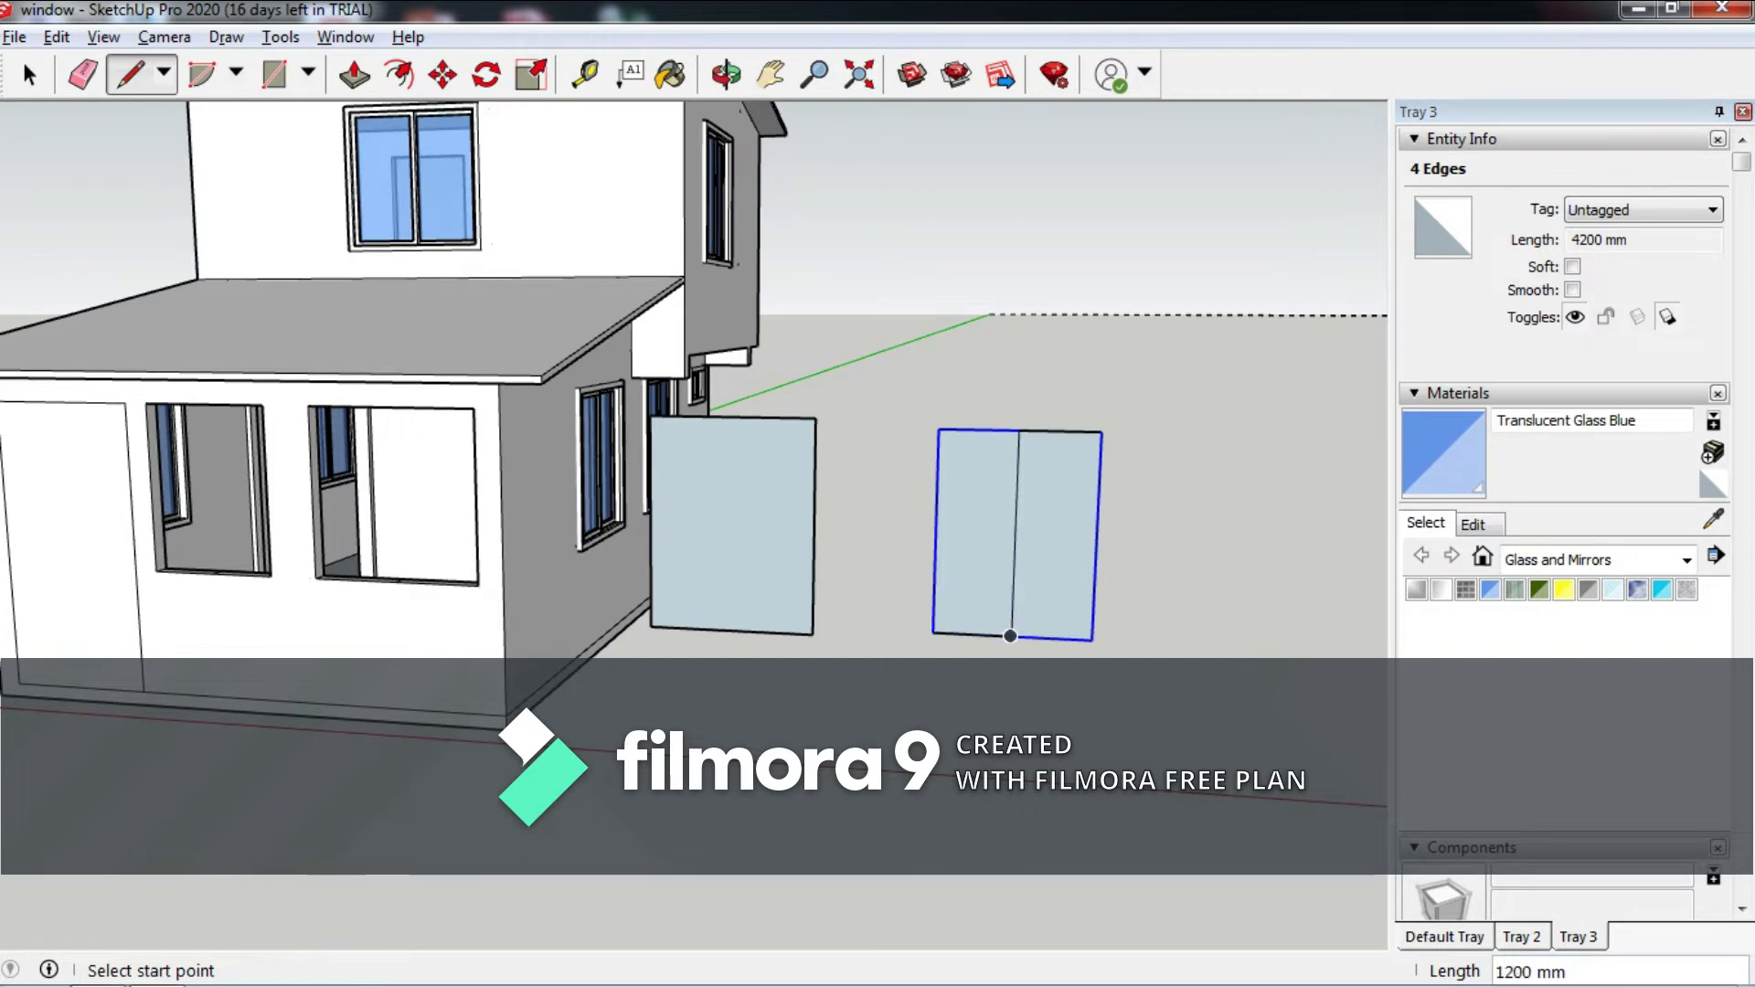
{"action": "scroll", "coordinate": [1030, 487], "scroll_direction": "up", "scroll_amount": 4}
Offset a 40 mm outline inside the right panel and 50 mm inside the left.
{"action": "key", "text": "t"}
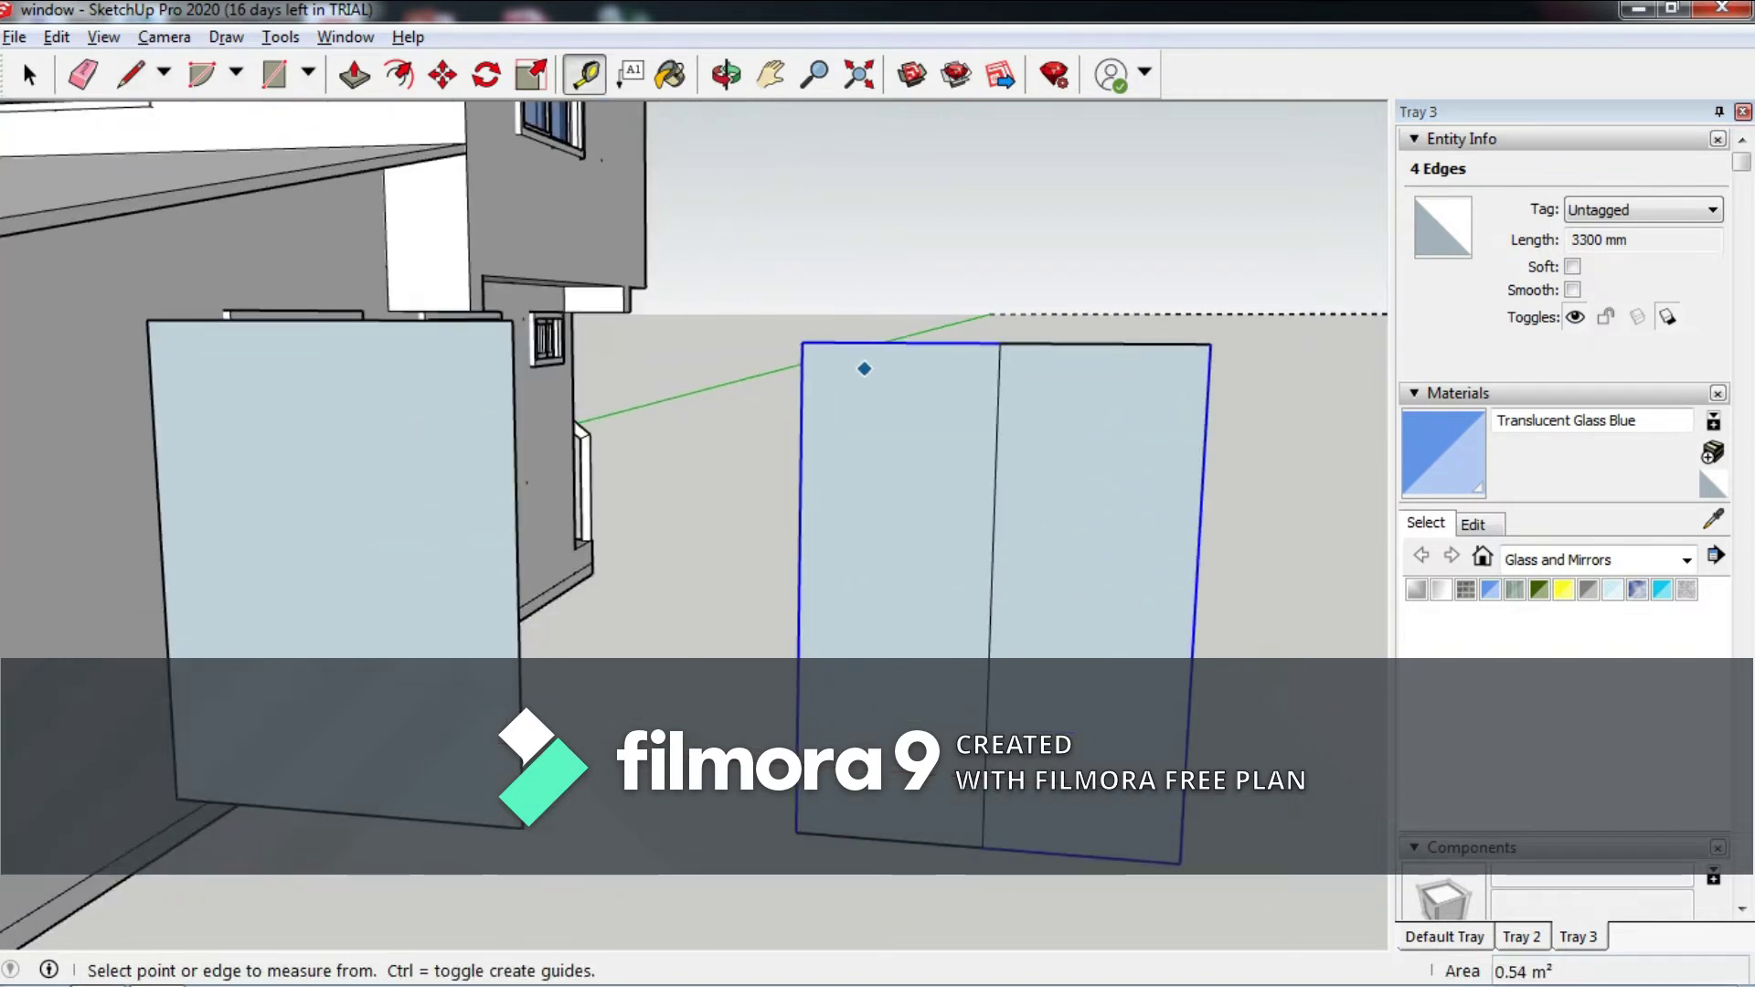
{"action": "left_click", "coordinate": [399, 73]}
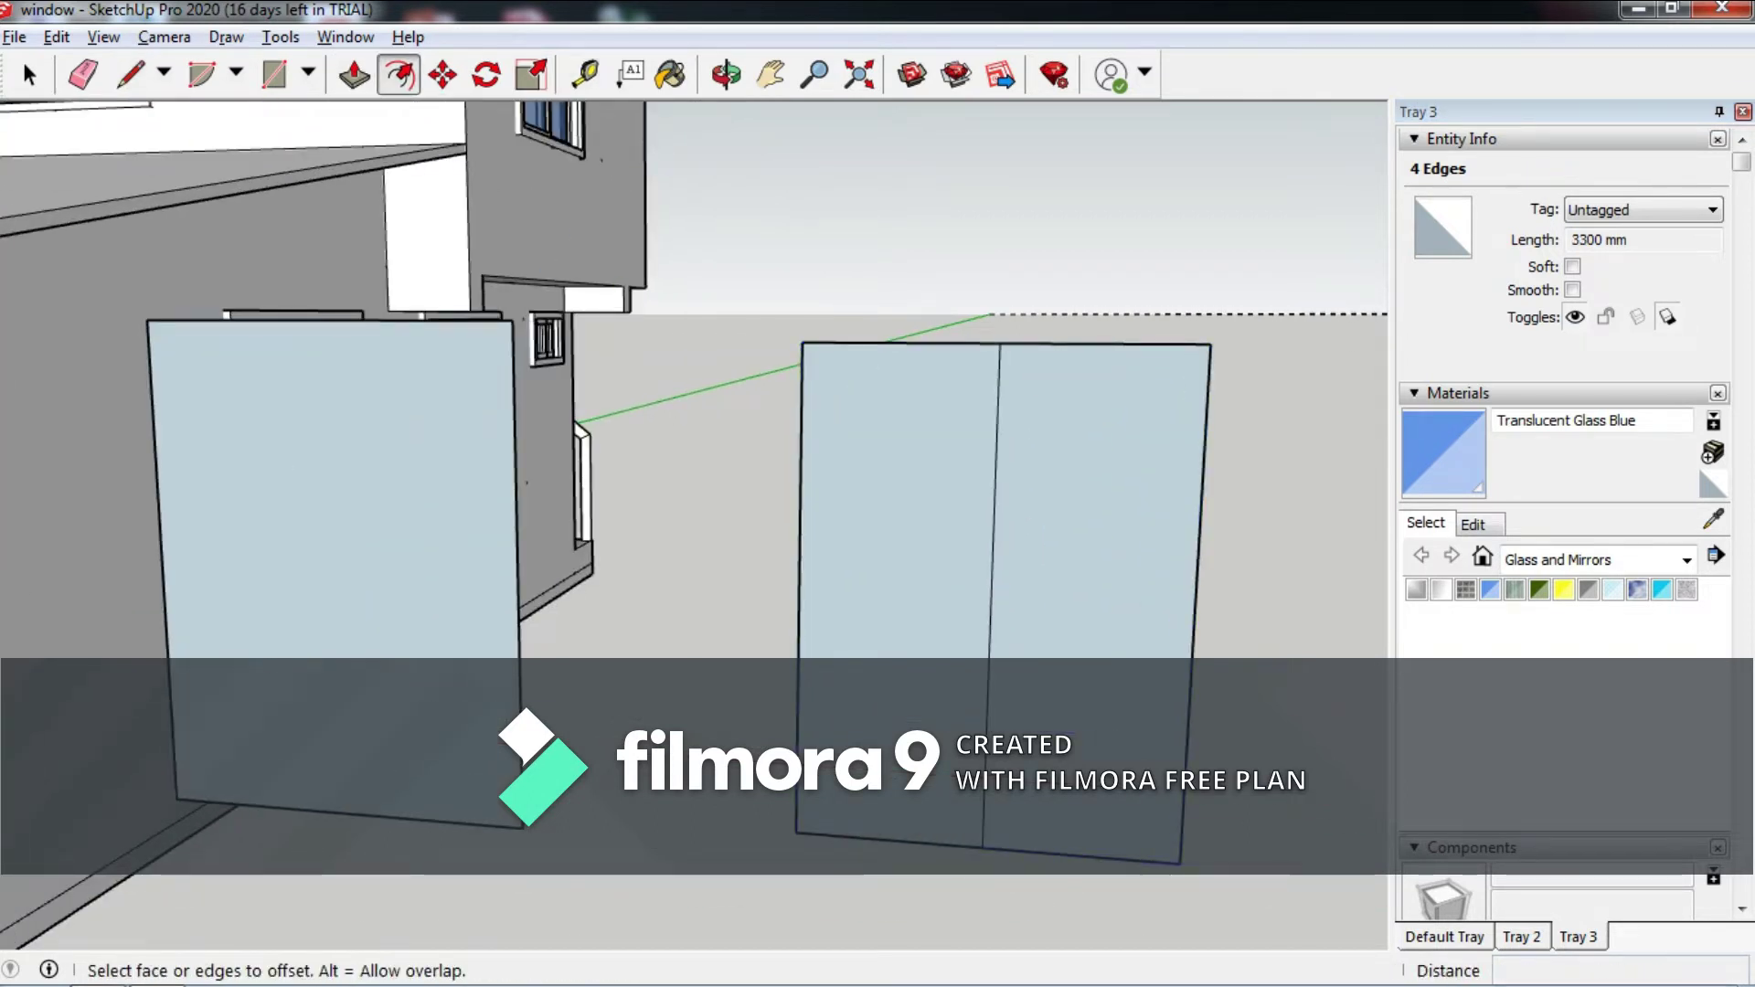
{"action": "left_click", "coordinate": [801, 407]}
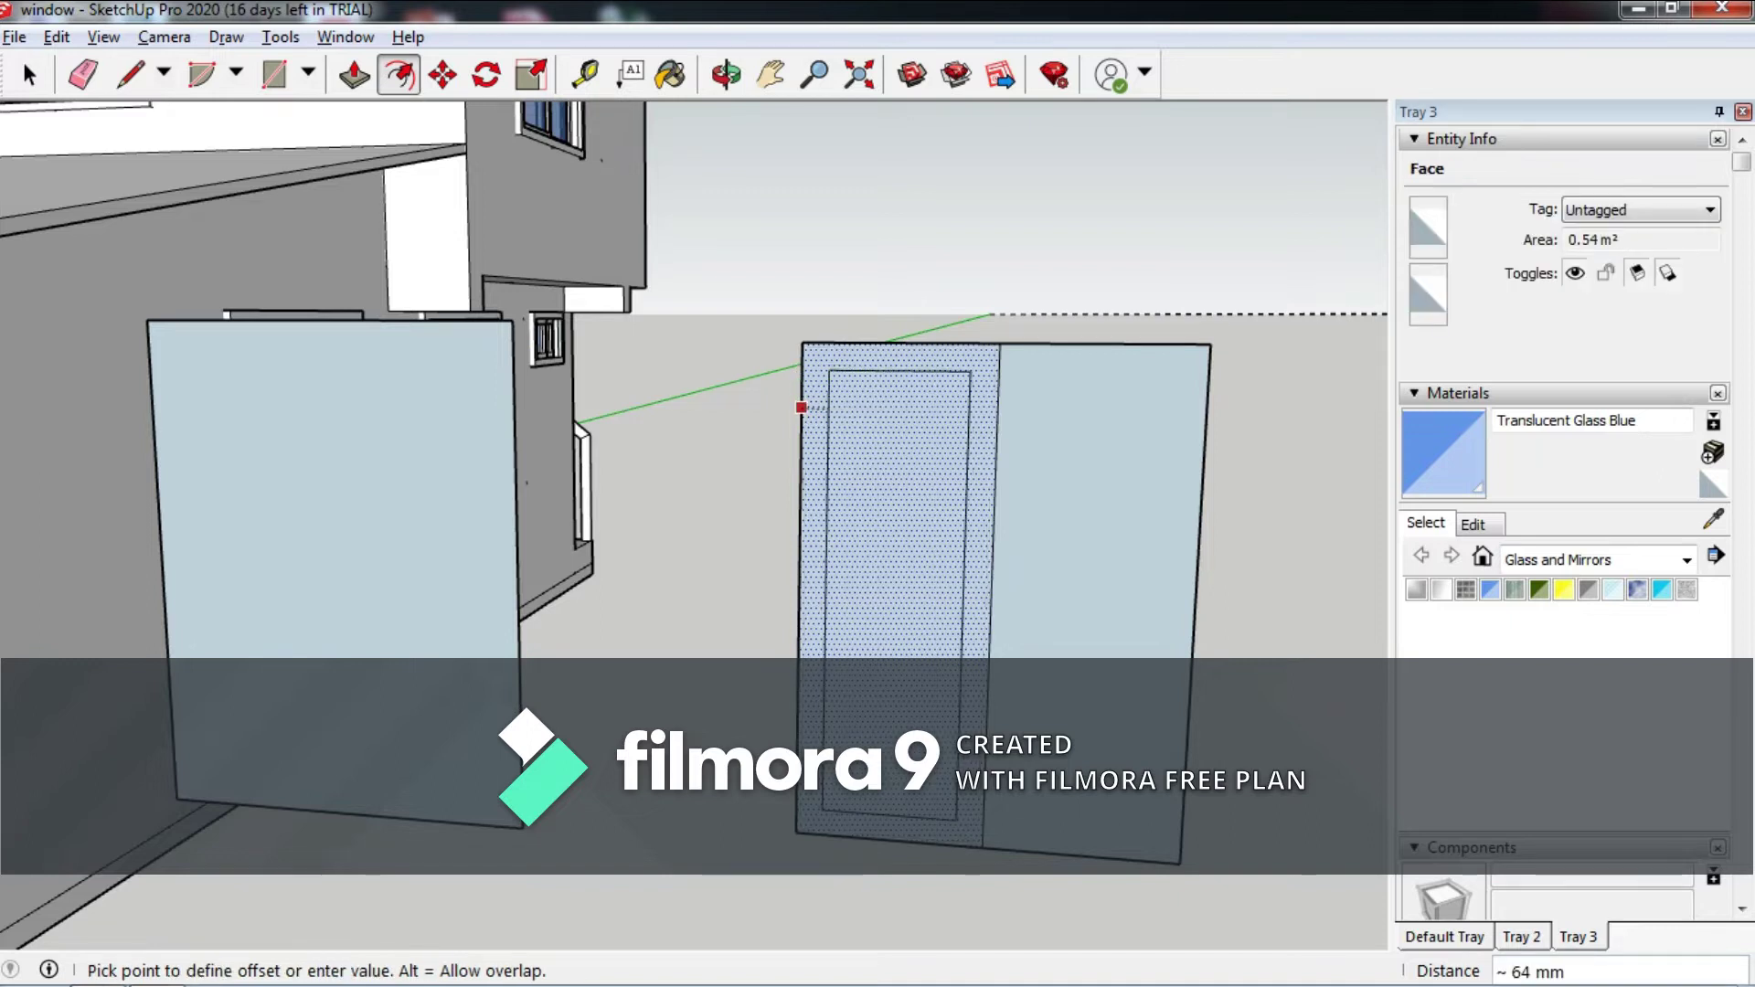
{"action": "key", "text": "Return"}
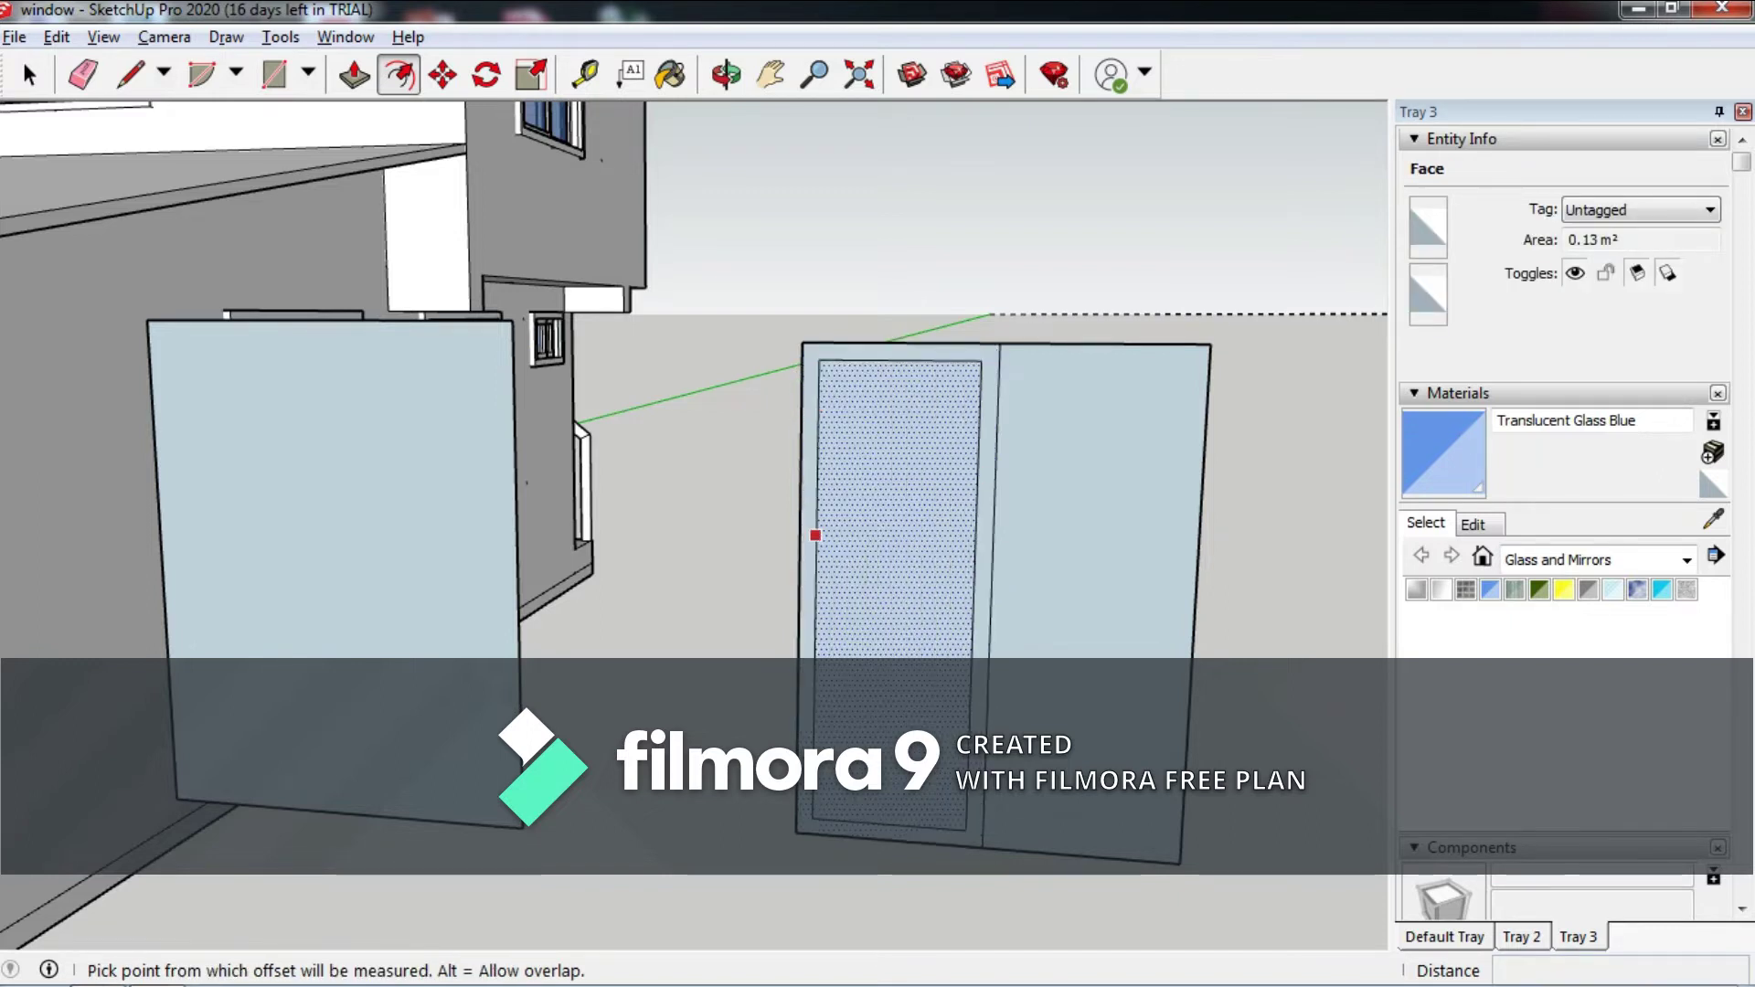
{"action": "middle_click_drag", "start_coordinate": [802, 408], "coordinate": [474, 323]}
{"action": "left_click", "coordinate": [475, 323]}
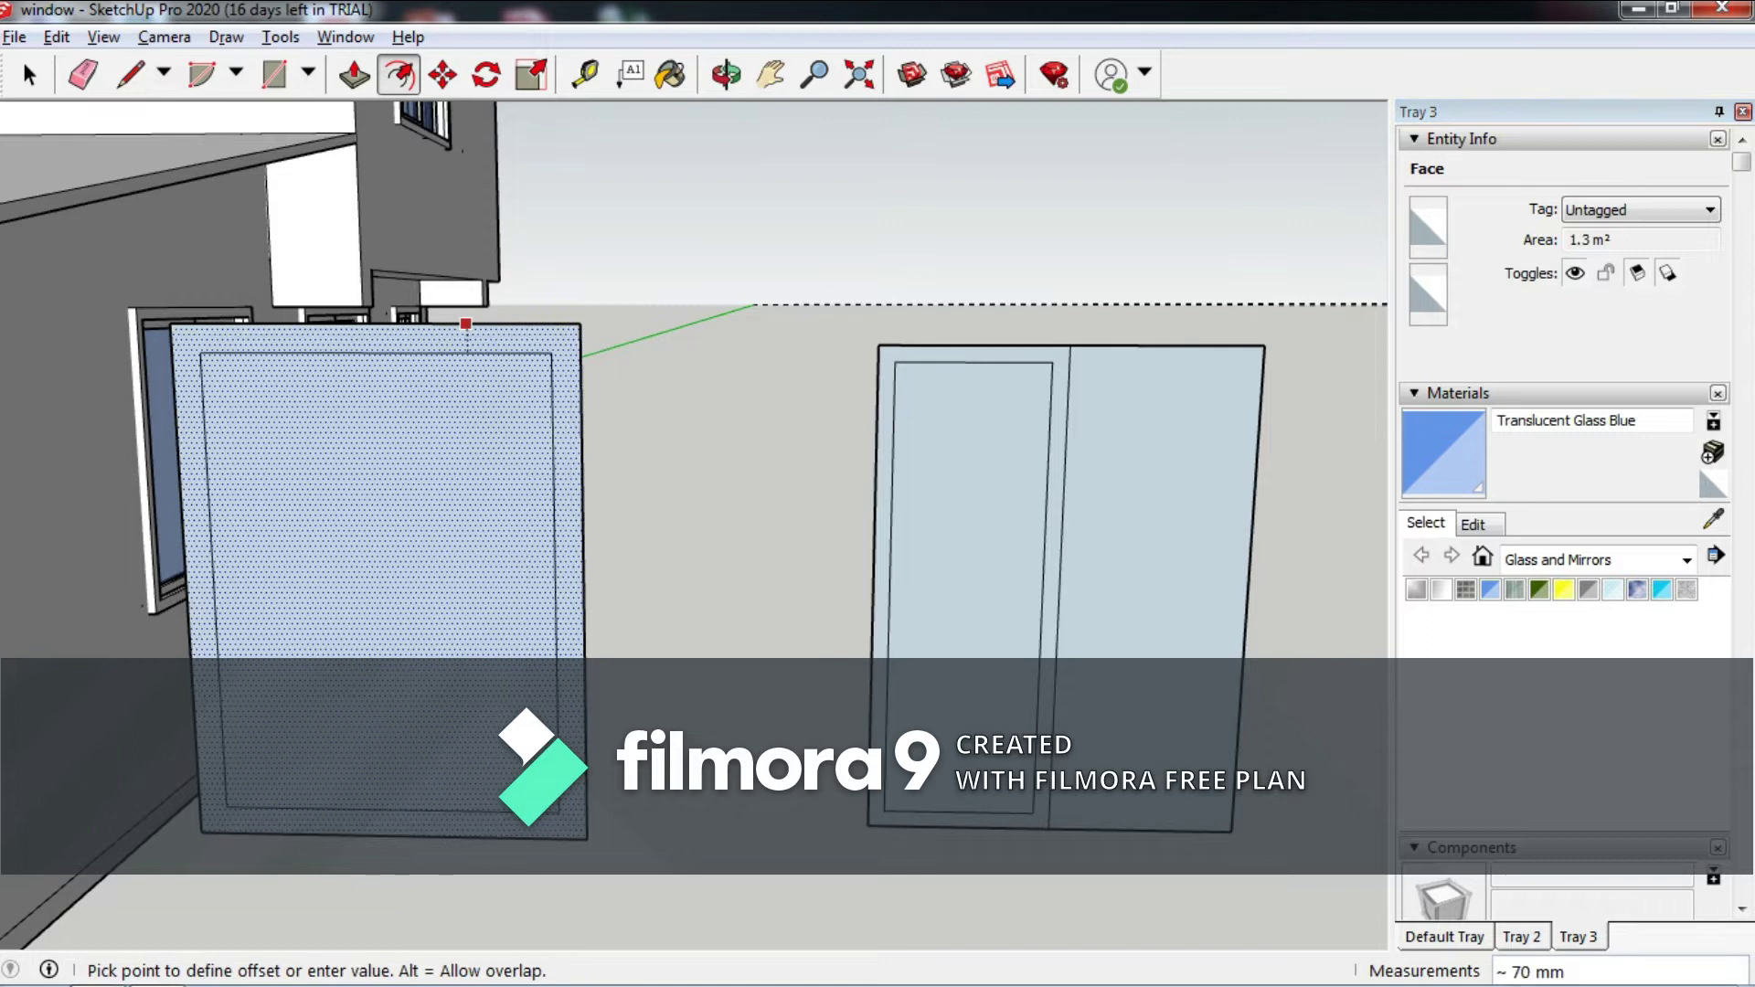
{"action": "key", "text": "Return"}
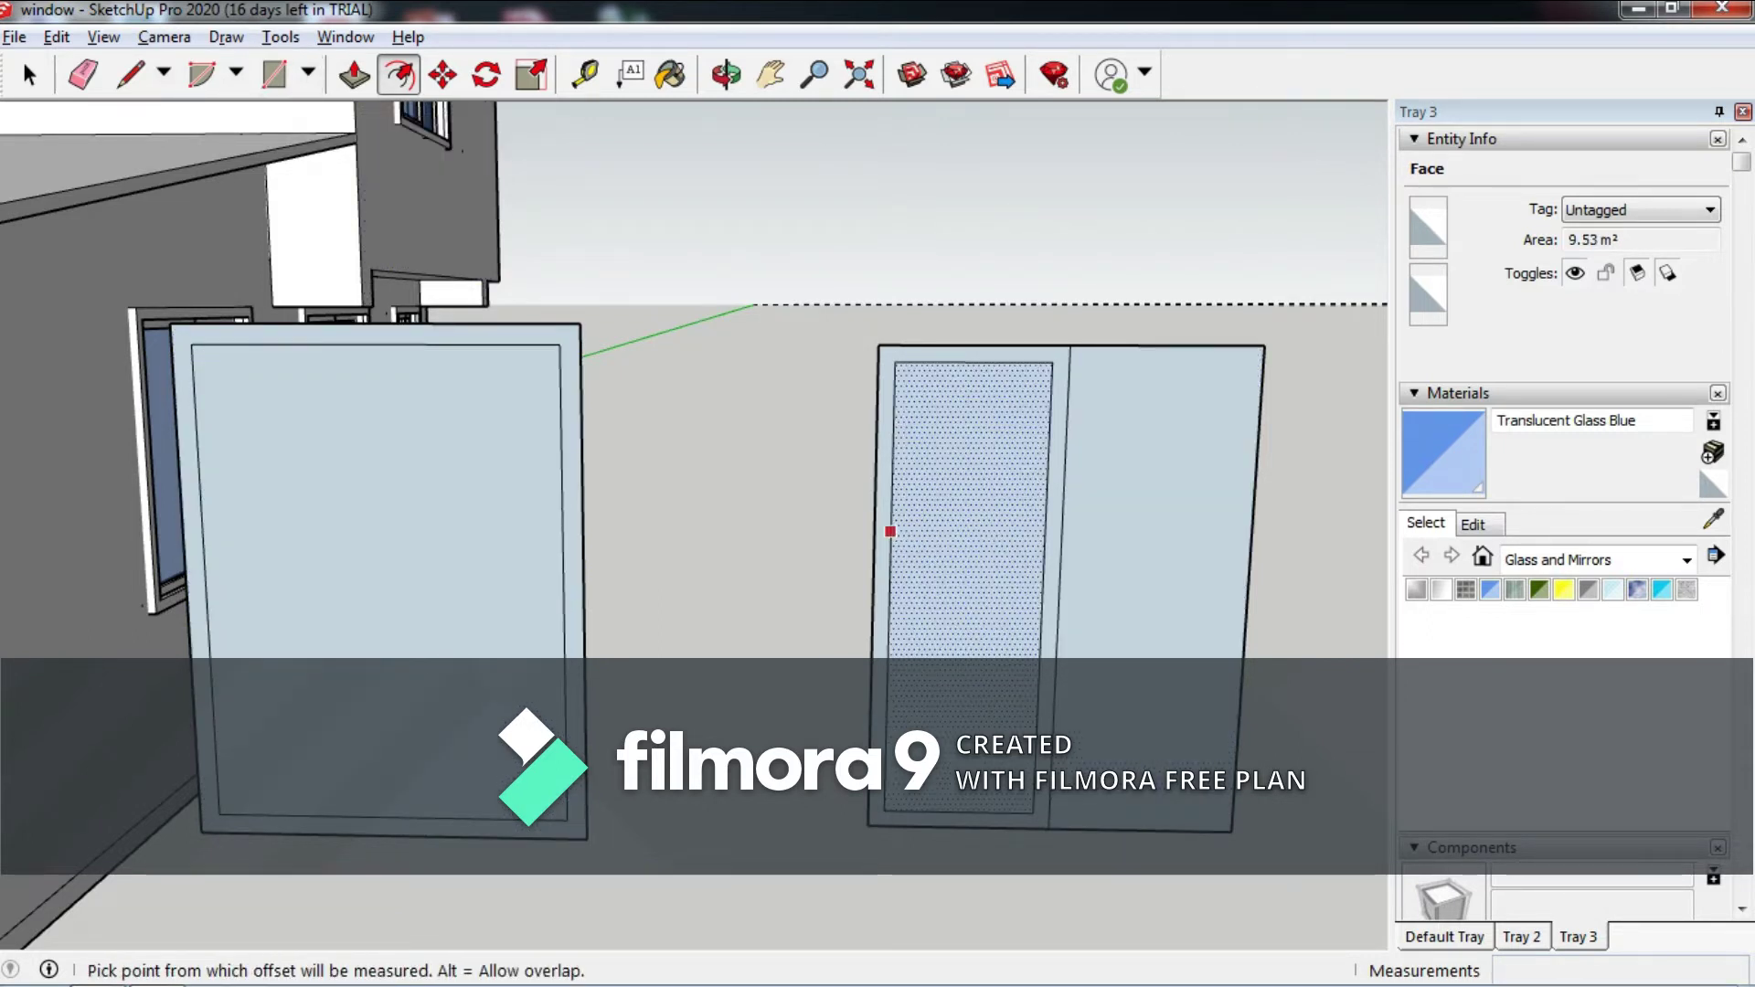
Select the right panel's vertical dividing edge and start a red-axis move, then cancel it.
{"action": "key", "text": "m"}
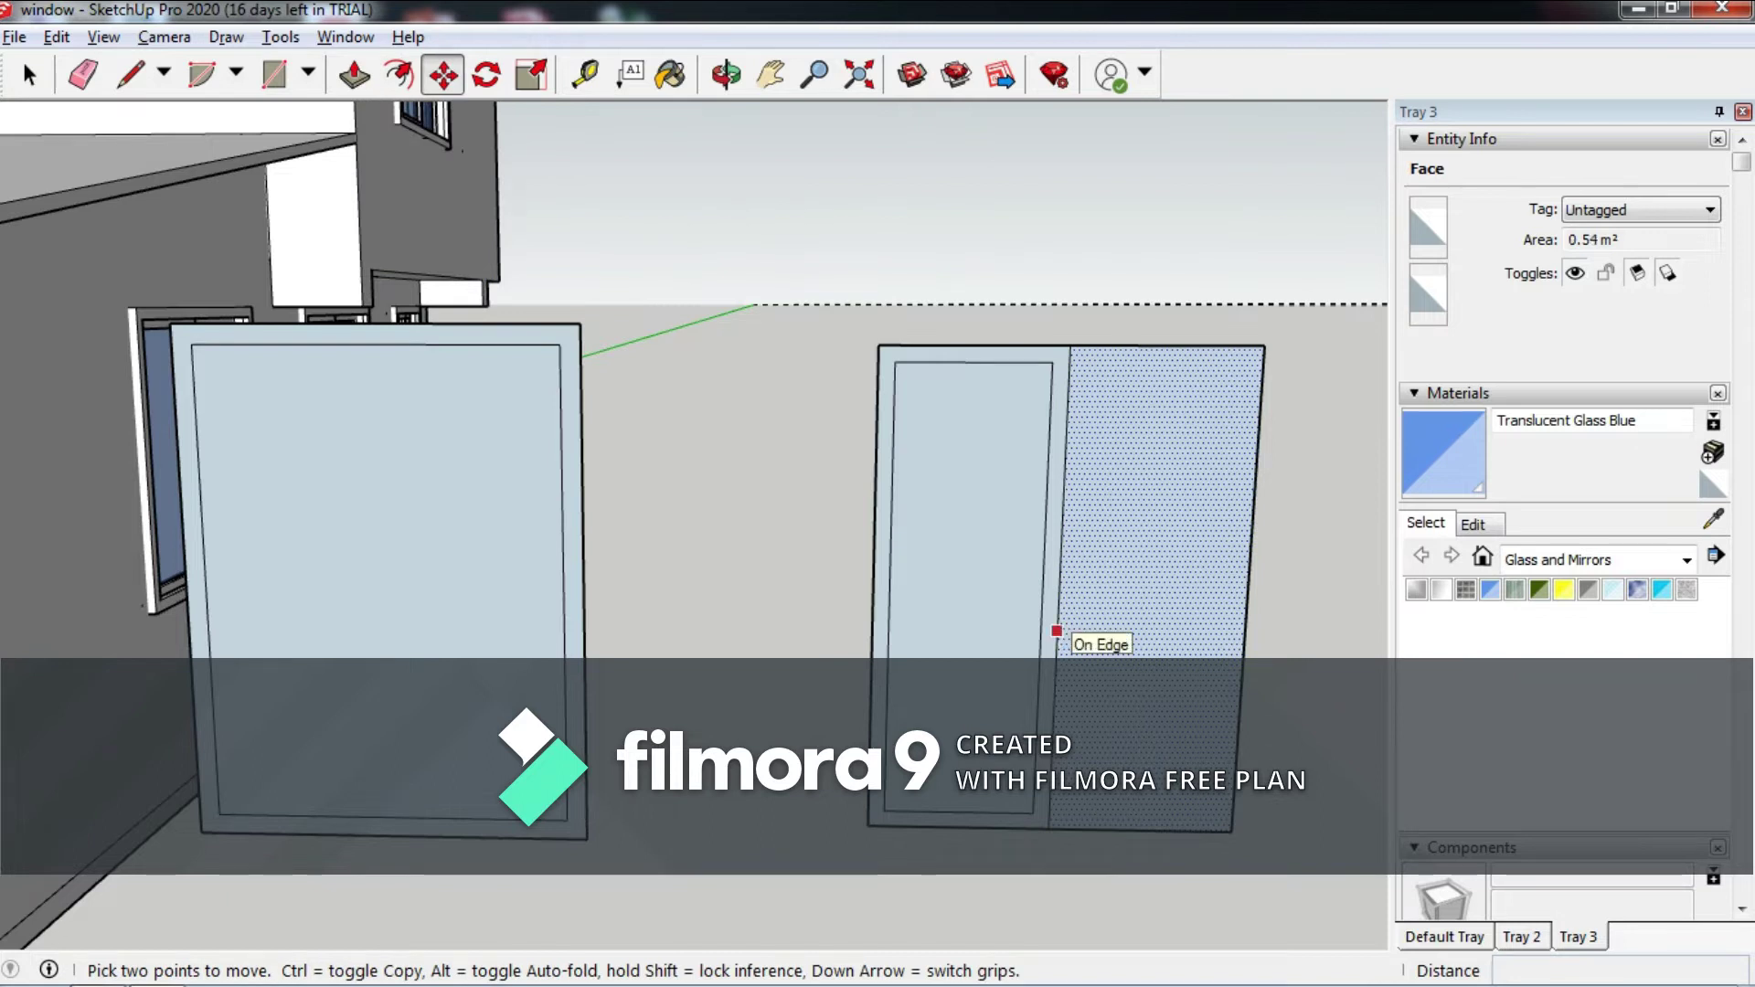
{"action": "left_click", "coordinate": [131, 73]}
{"action": "scroll", "coordinate": [1073, 637], "scroll_direction": "up", "scroll_amount": 2}
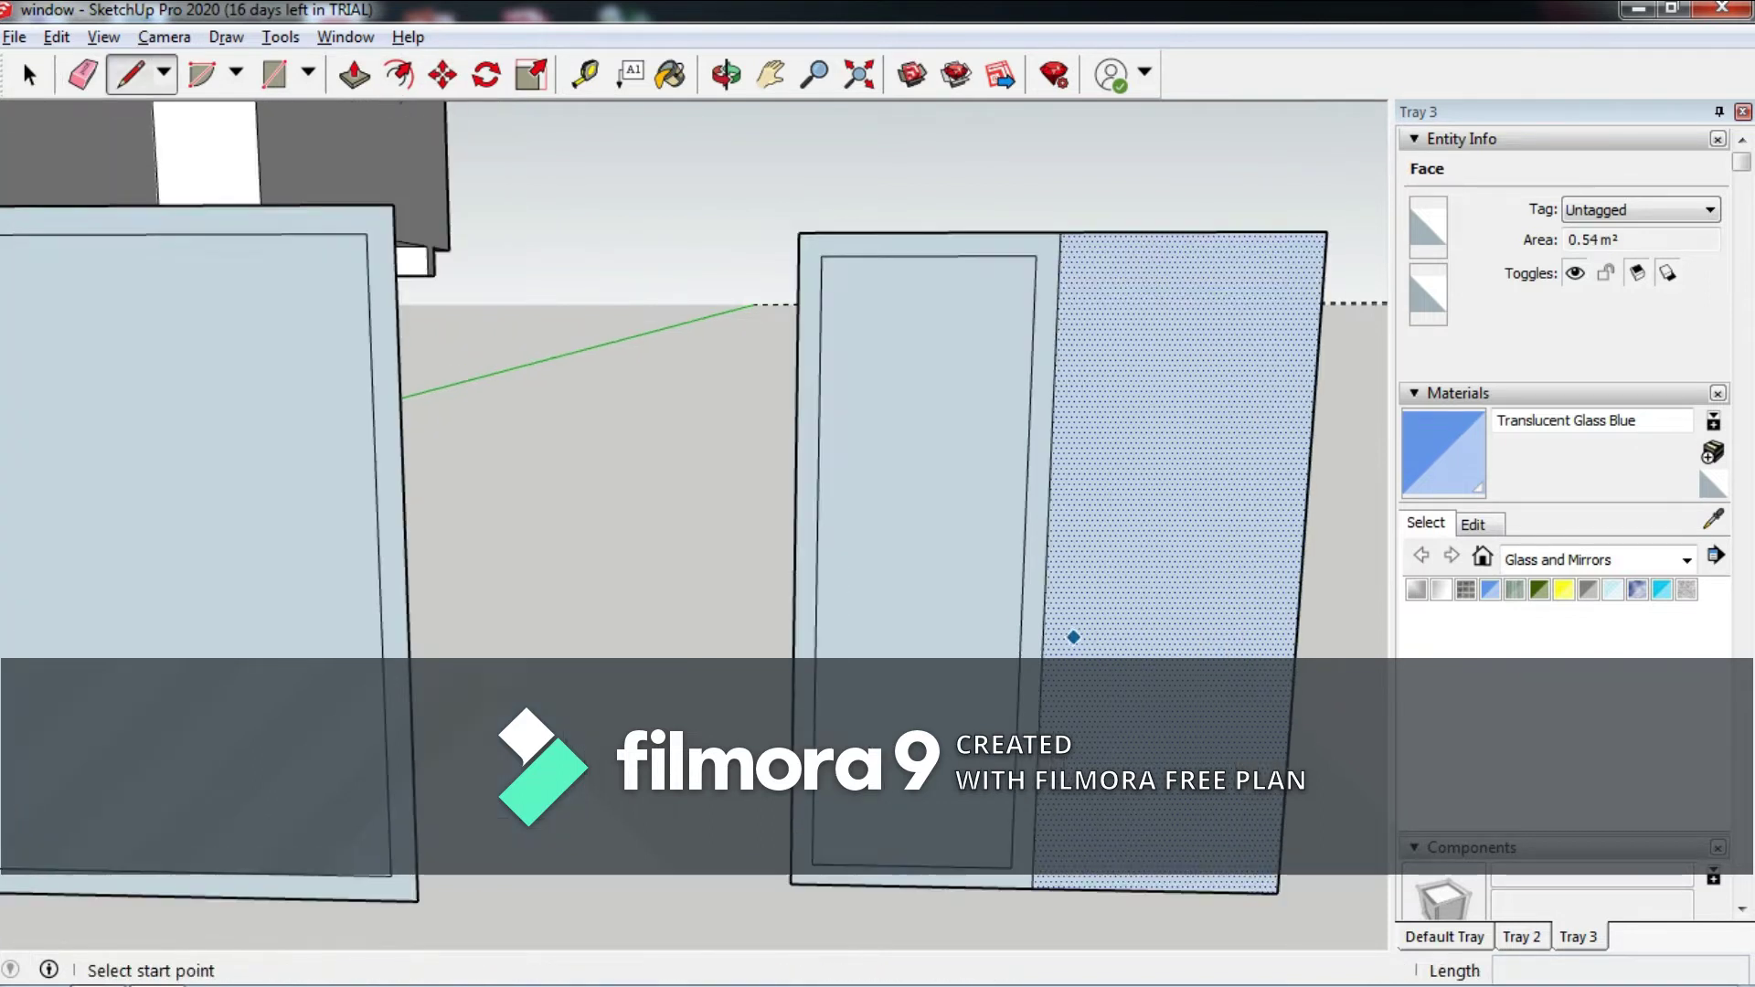
{"action": "key", "text": "space"}
{"action": "left_click", "coordinate": [1053, 411]}
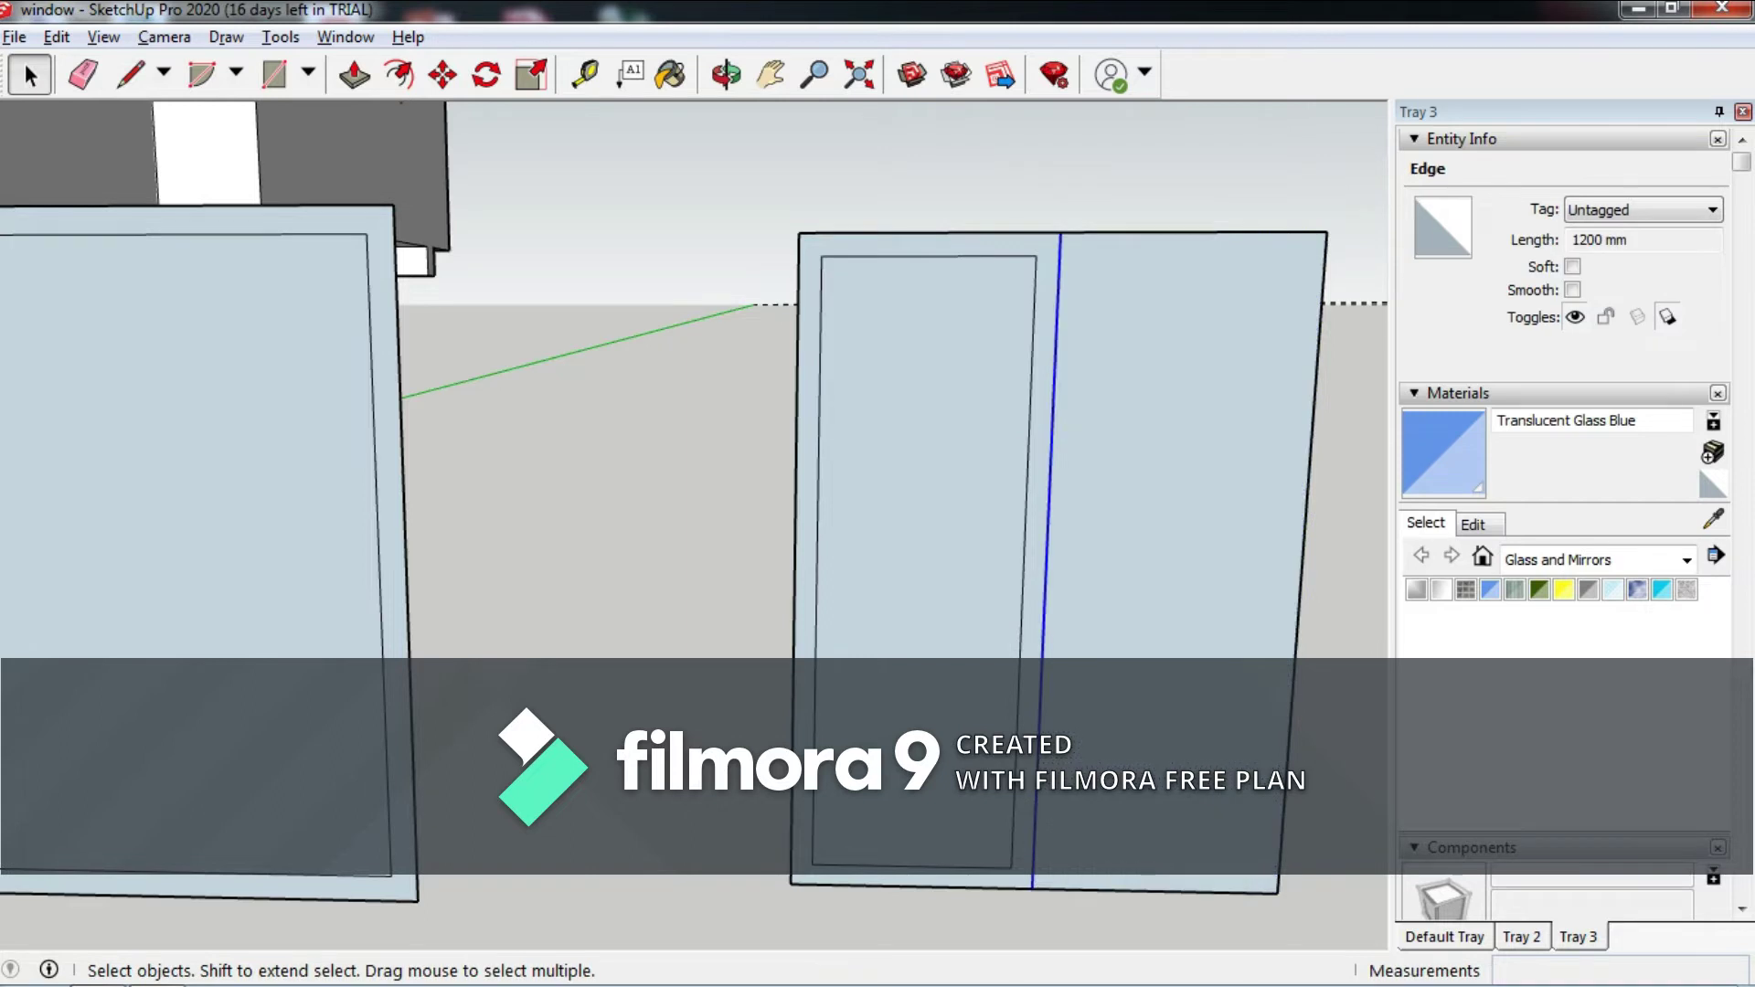
{"action": "key", "text": "m"}
{"action": "left_click", "coordinate": [1049, 440]}
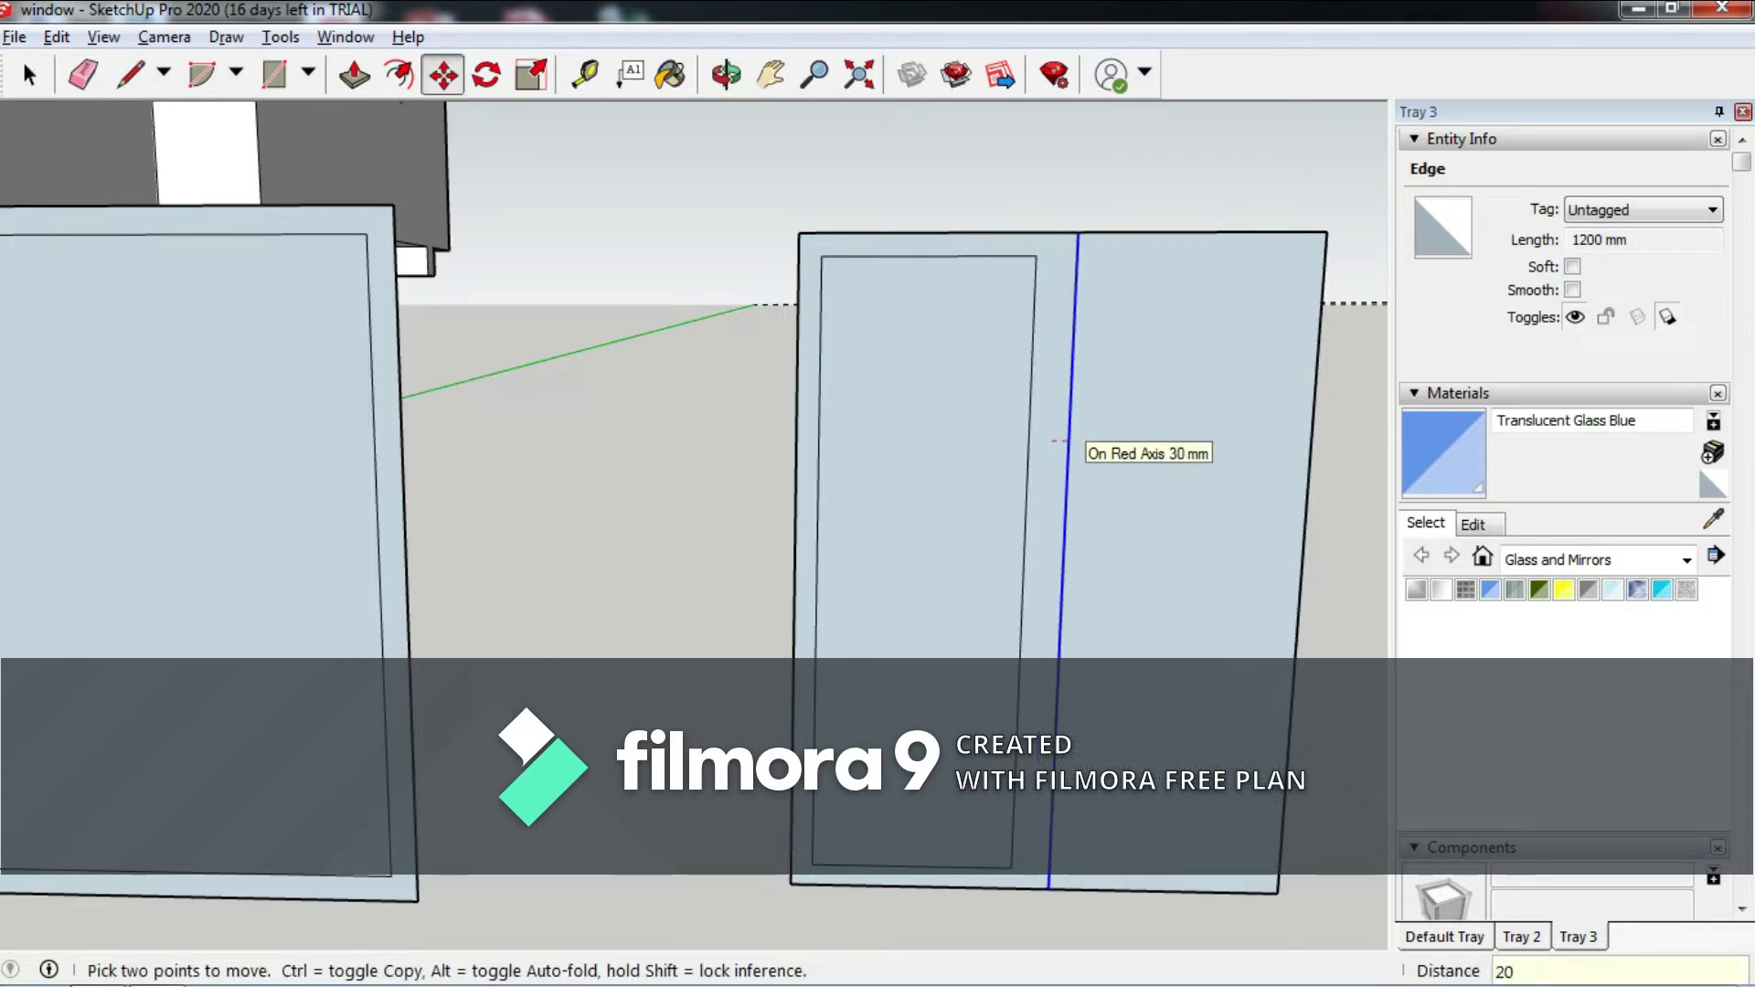
{"action": "key", "text": "Escape"}
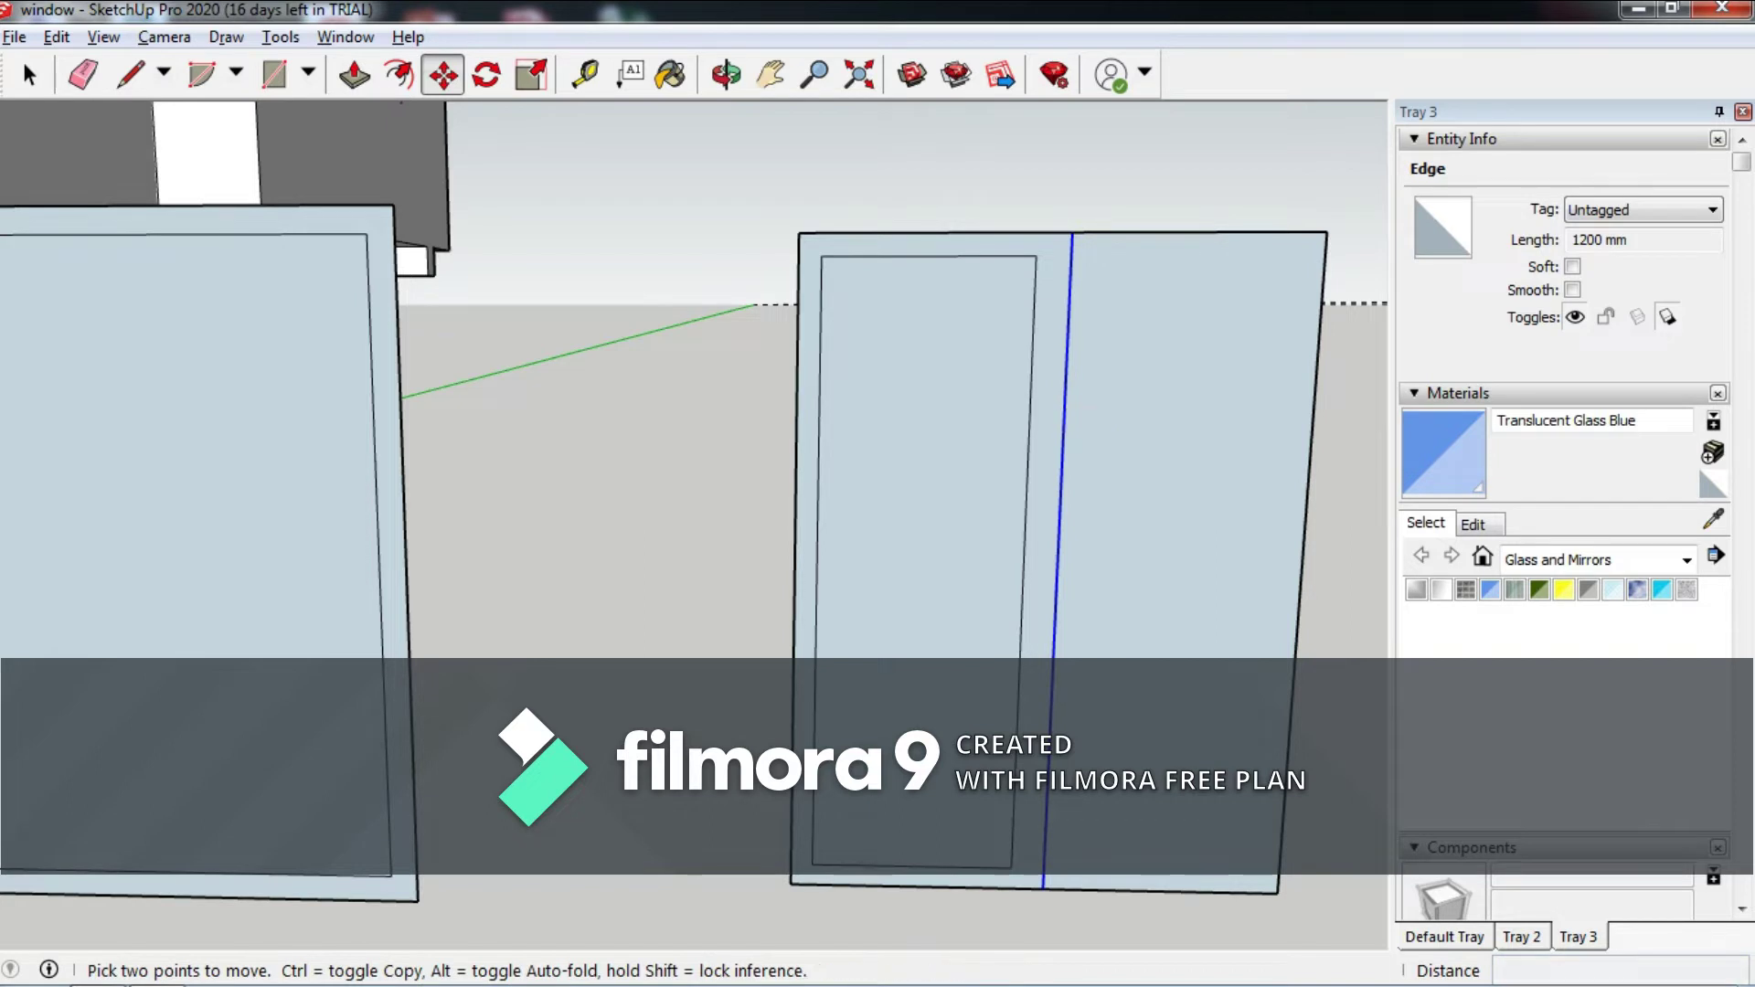
Move the inner outline edge 20 mm to the right and erase the panel's right half.
{"action": "key", "text": "space"}
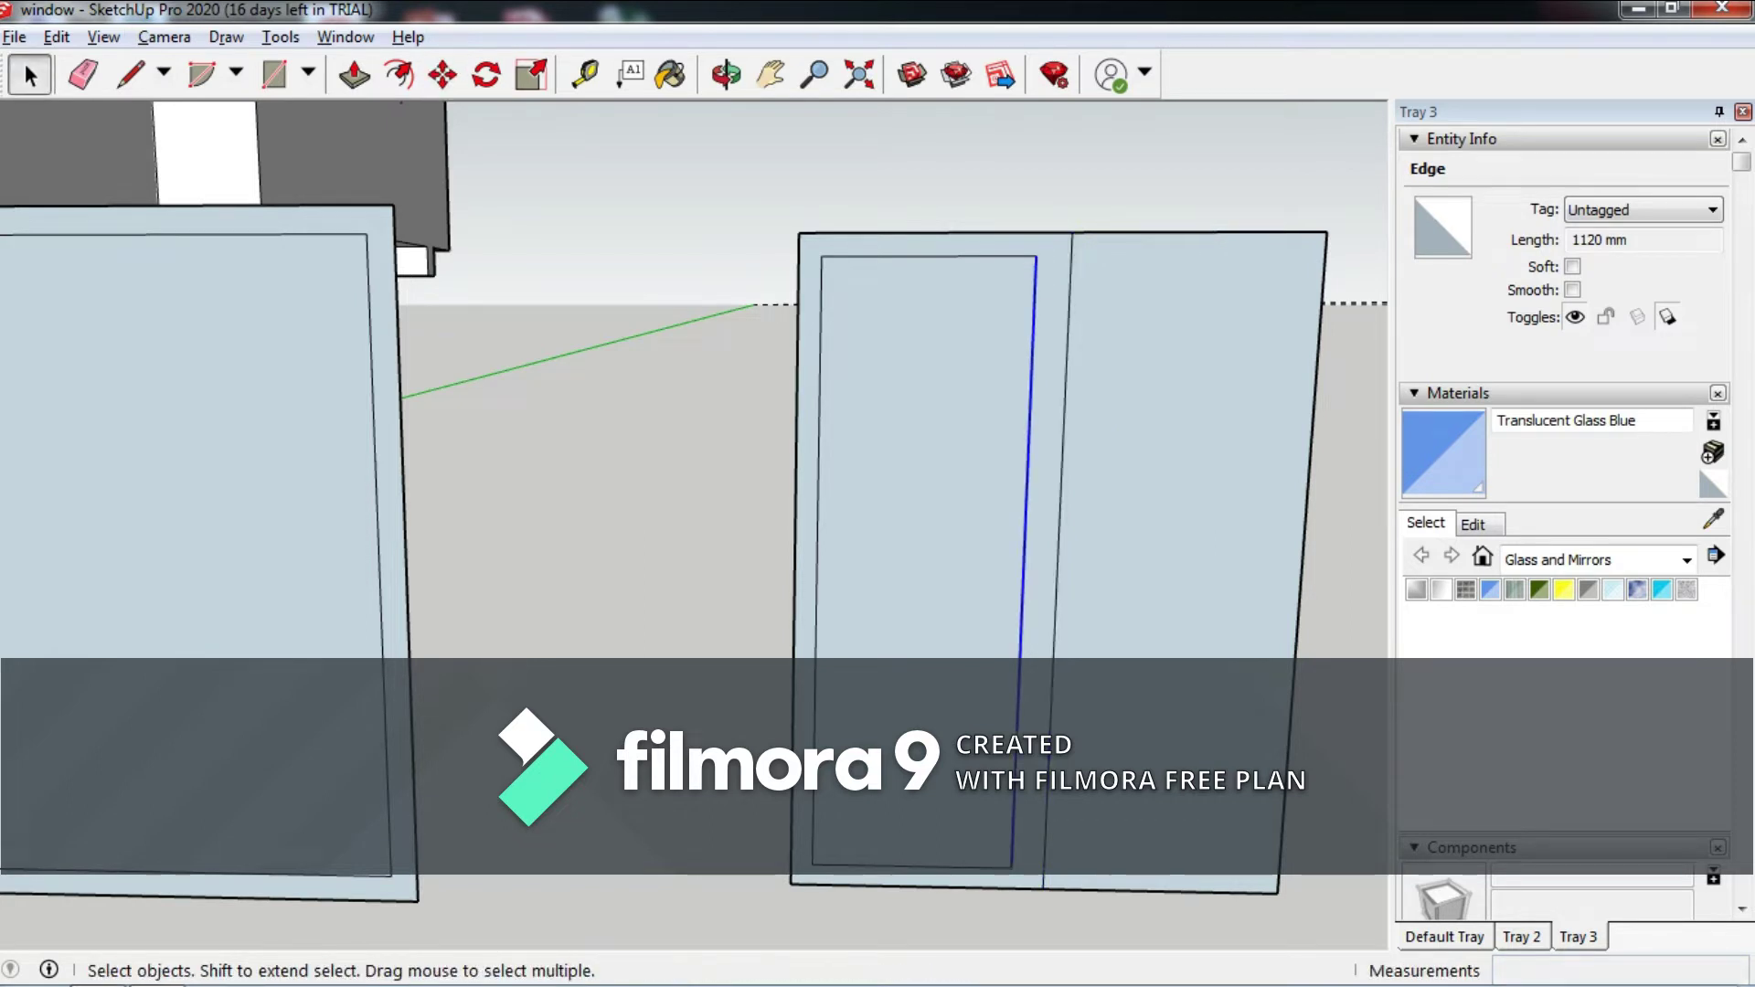
{"action": "key", "text": "m"}
{"action": "left_click", "coordinate": [1030, 379]}
{"action": "type", "text": "20"}
{"action": "key", "text": "Return"}
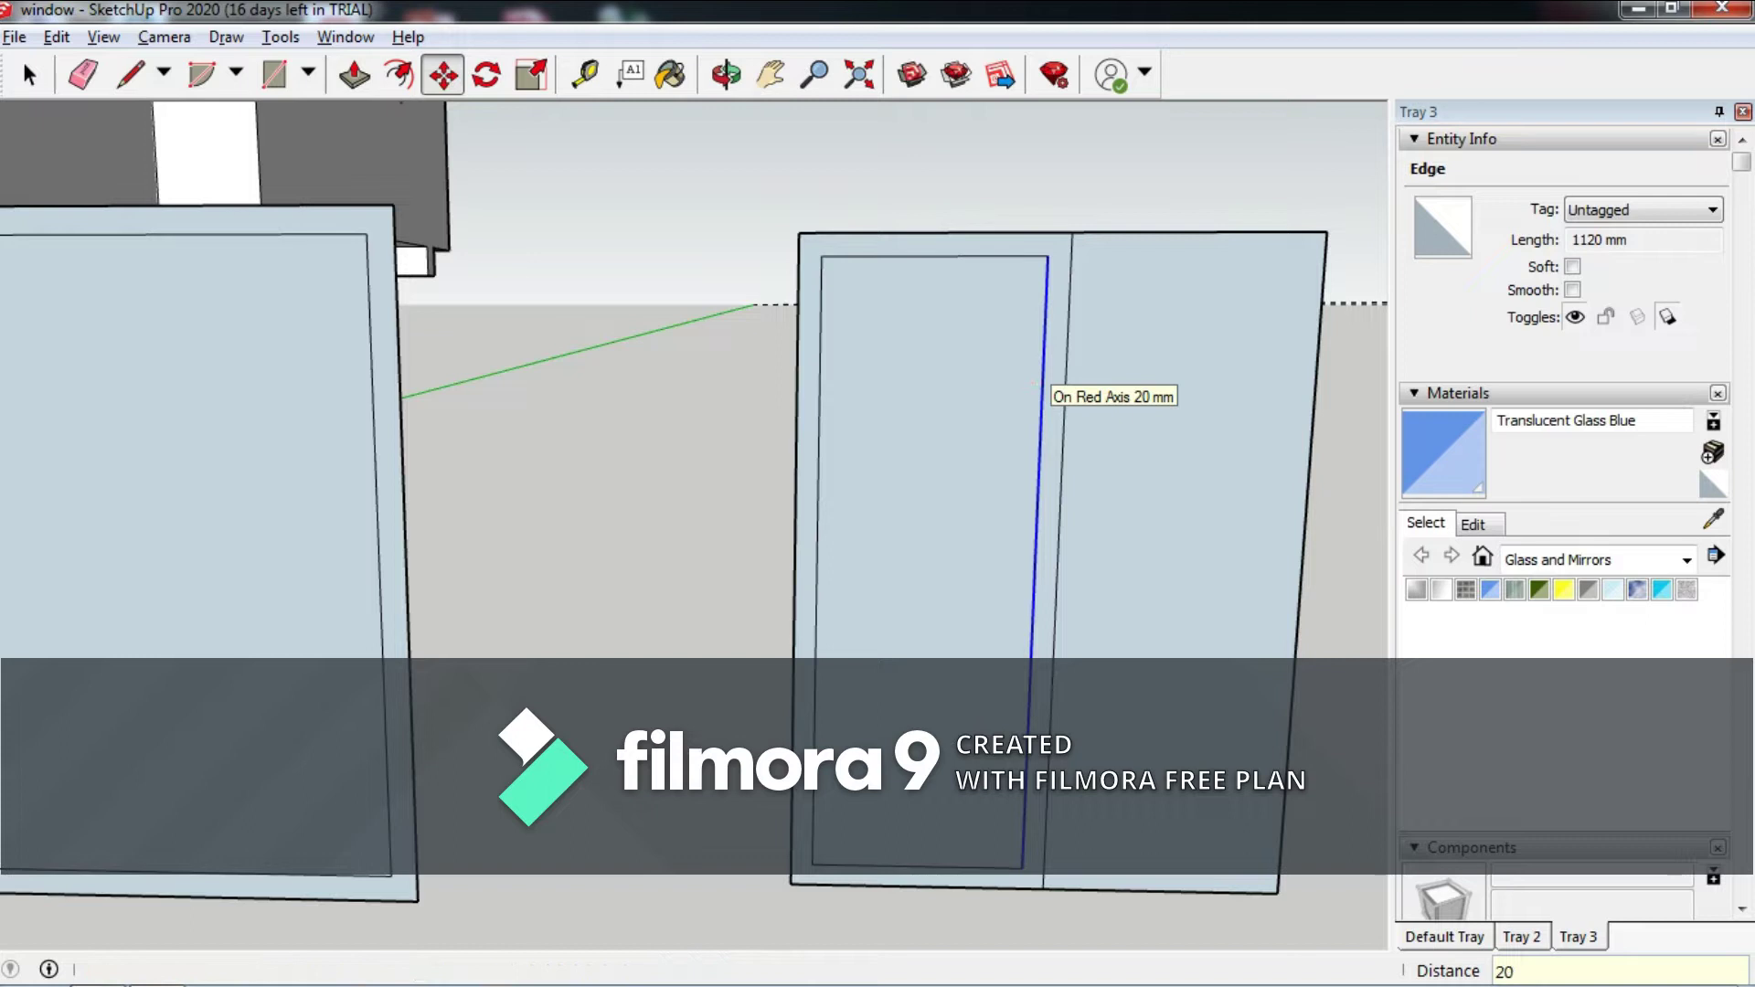
{"action": "type", "text": "0"}
{"action": "key", "text": "Return"}
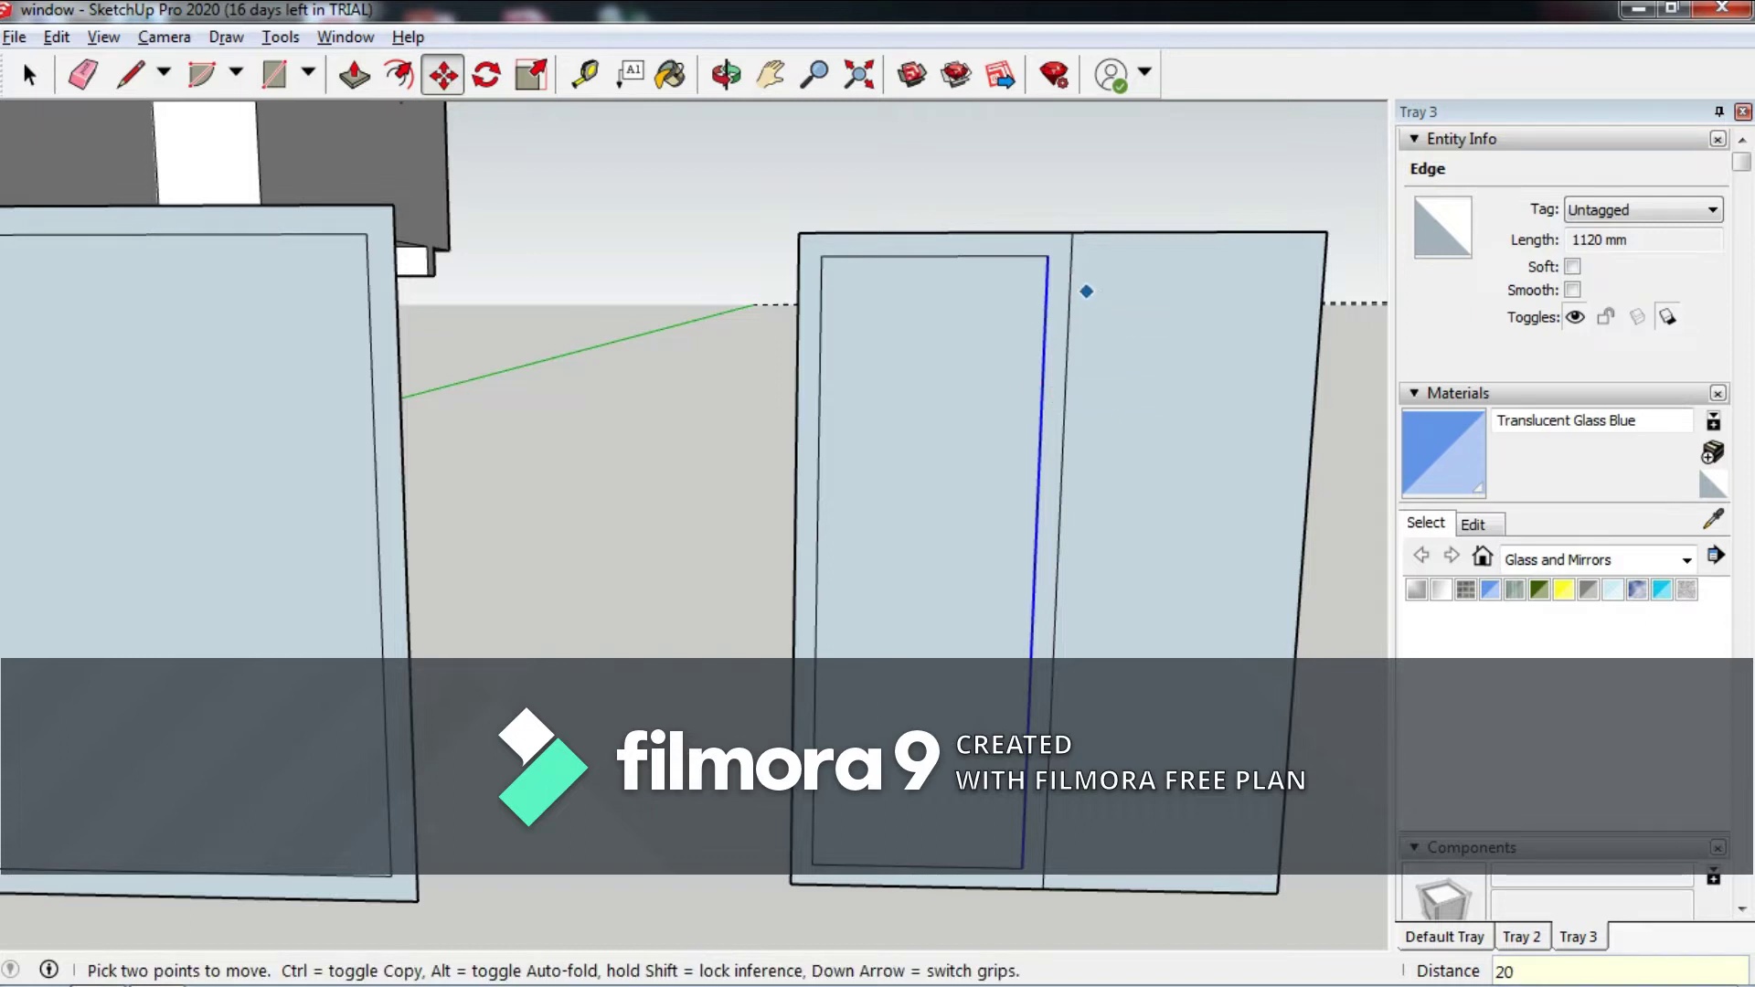
{"action": "key", "text": "Escape"}
{"action": "key", "text": "e"}
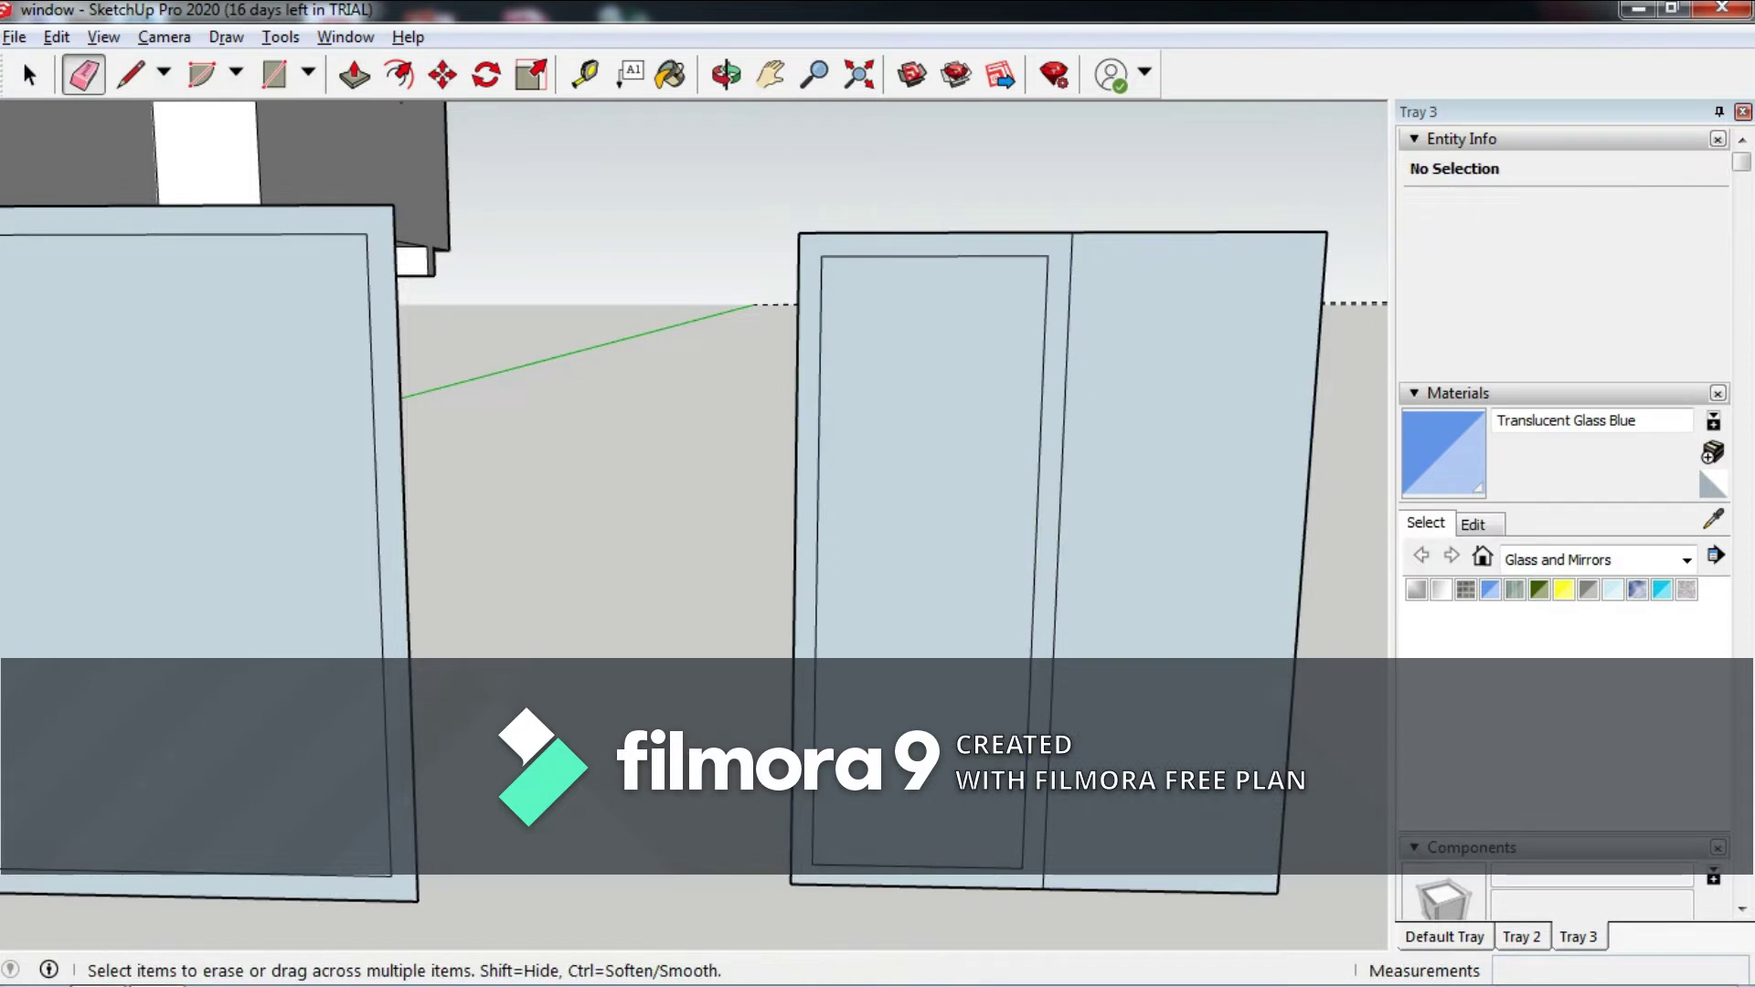
{"action": "left_click", "coordinate": [1197, 232]}
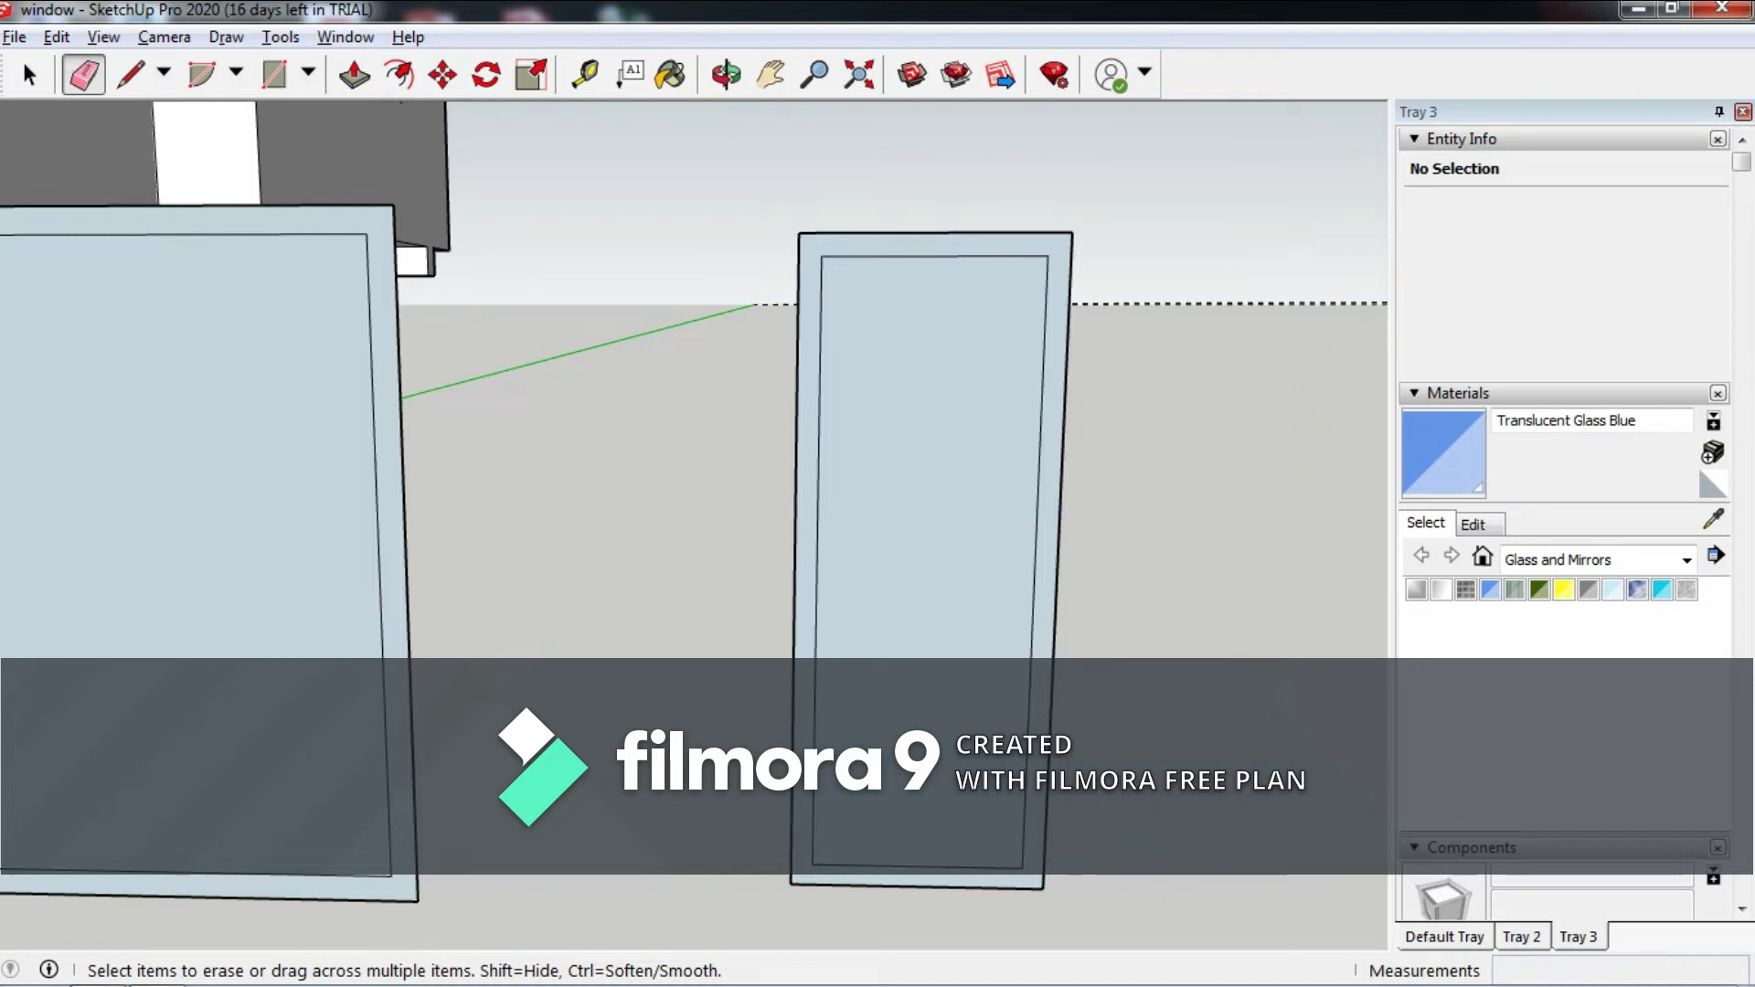
Push/Pull the narrow pane's frame ring out 40 mm and recess its glass 20 mm.
{"action": "left_click", "coordinate": [355, 74]}
{"action": "left_click", "coordinate": [933, 457]}
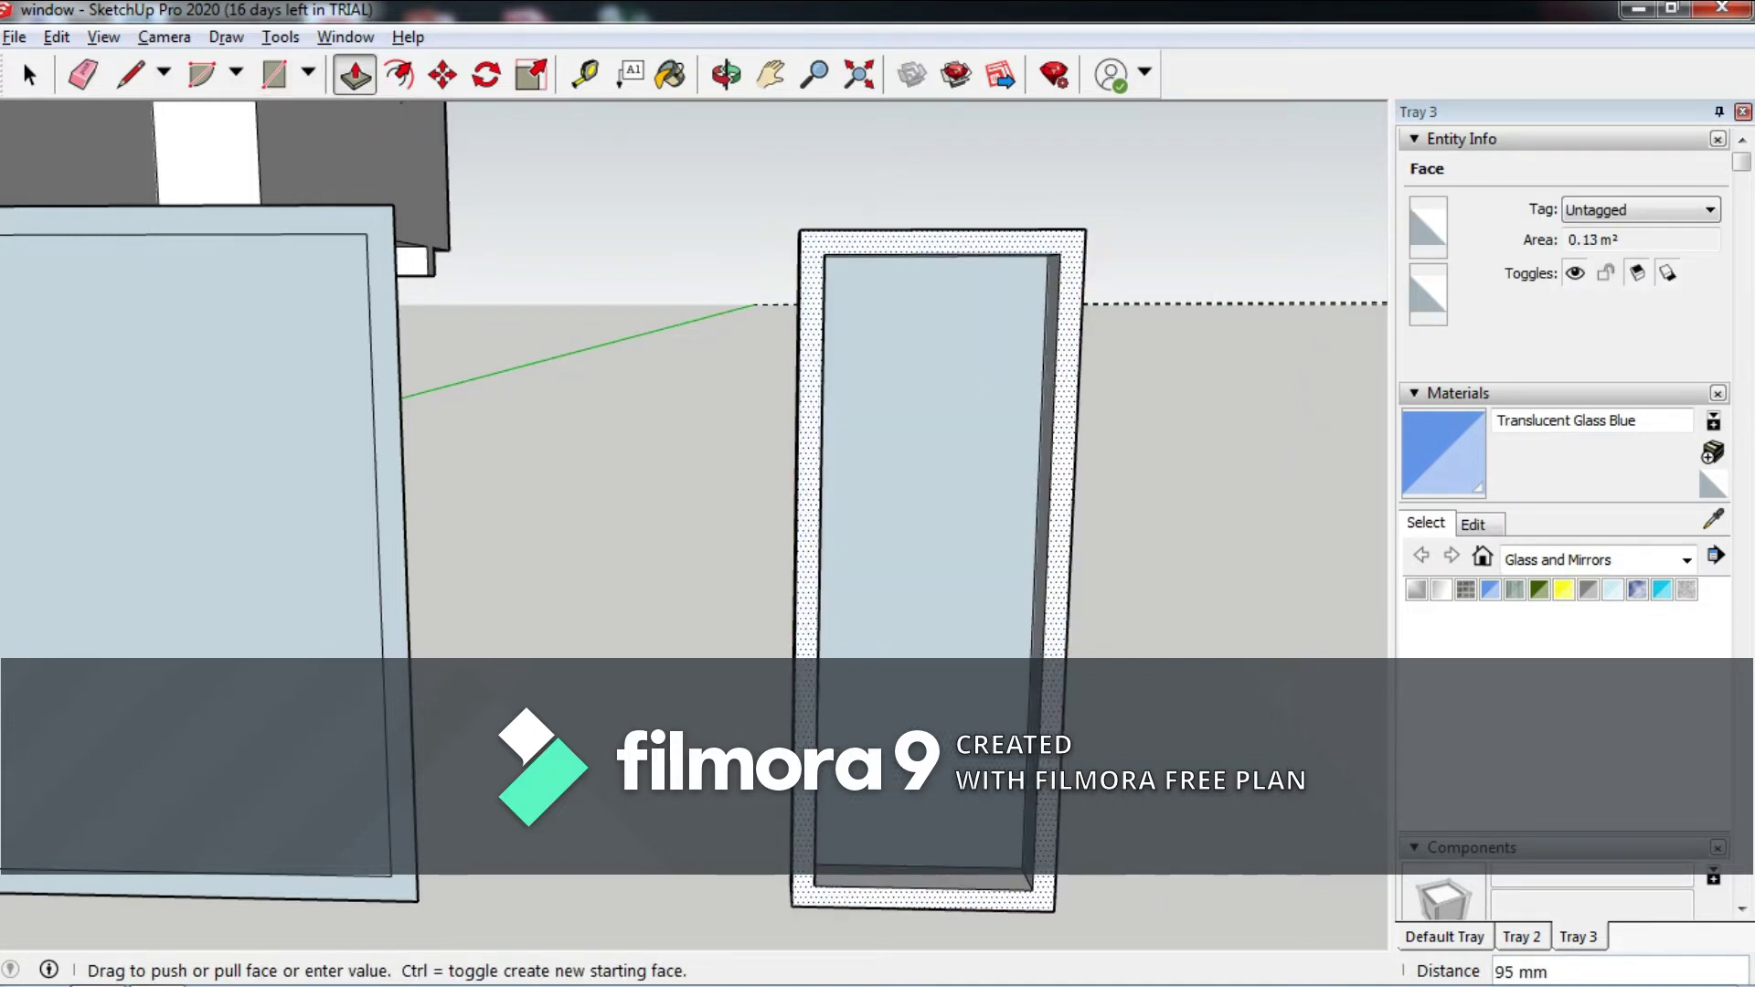
{"action": "key", "text": "Return"}
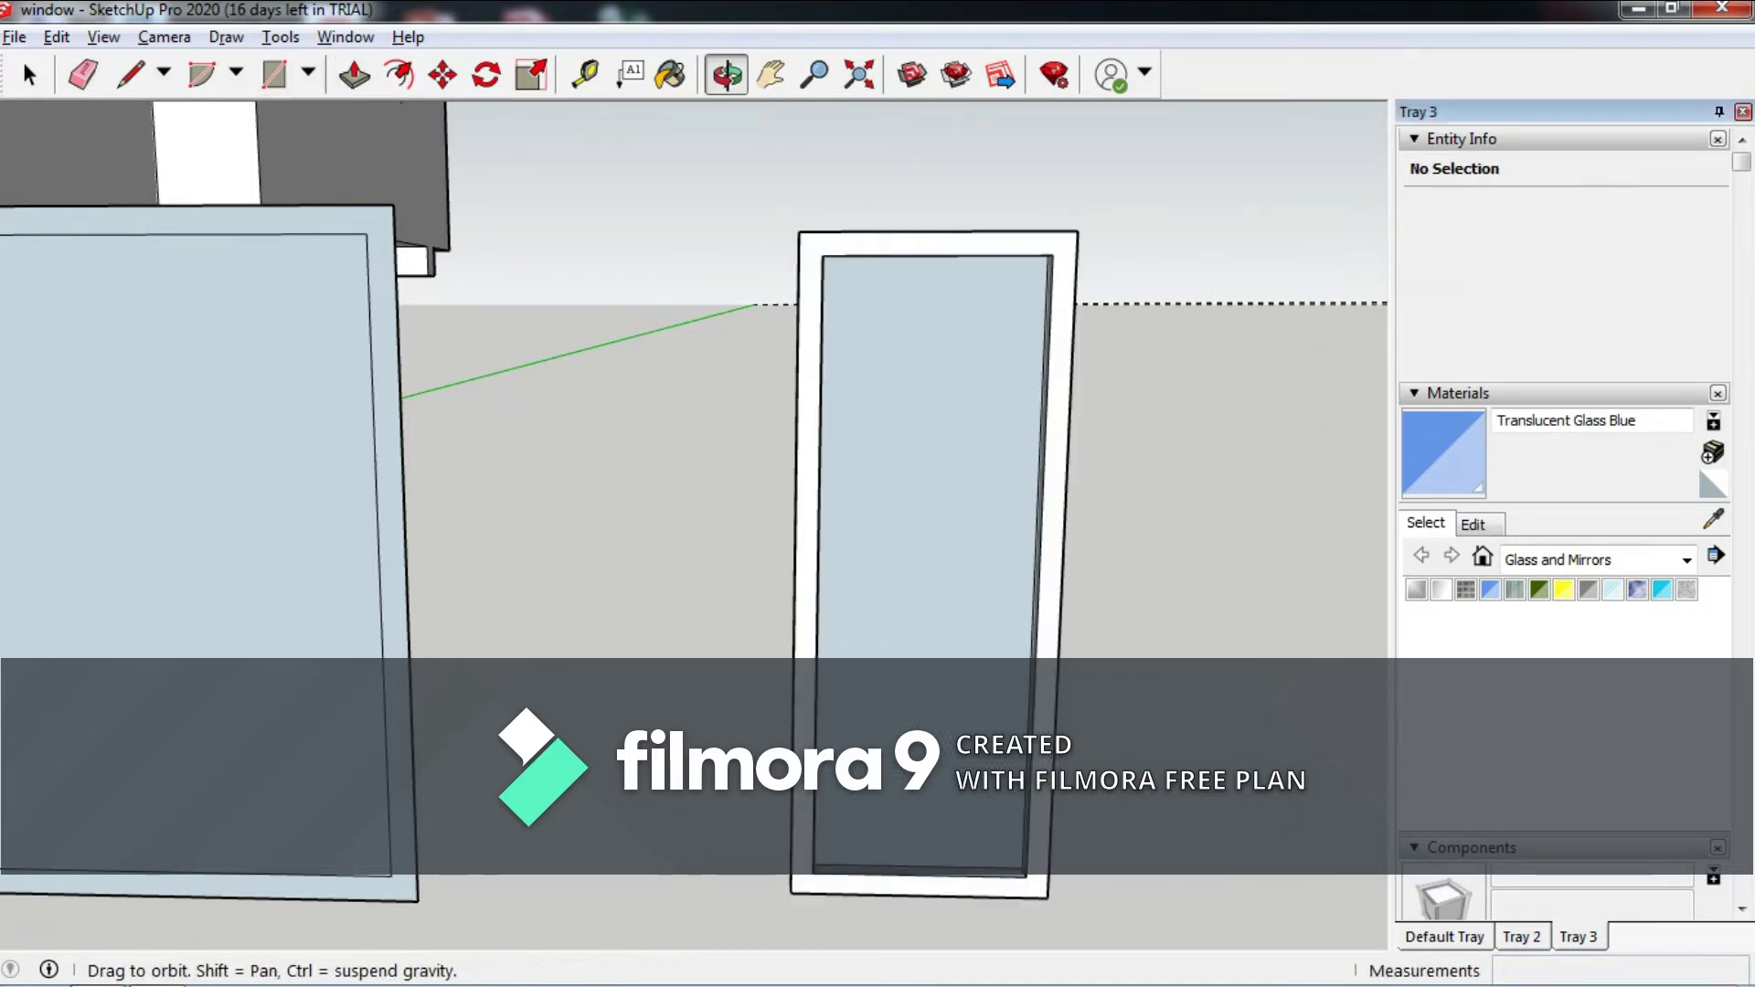
{"action": "middle_click_drag", "start_coordinate": [823, 457], "coordinate": [639, 411]}
{"action": "middle_click_drag", "start_coordinate": [823, 457], "coordinate": [731, 439]}
{"action": "left_click", "coordinate": [777, 457]}
{"action": "type", "text": "20"}
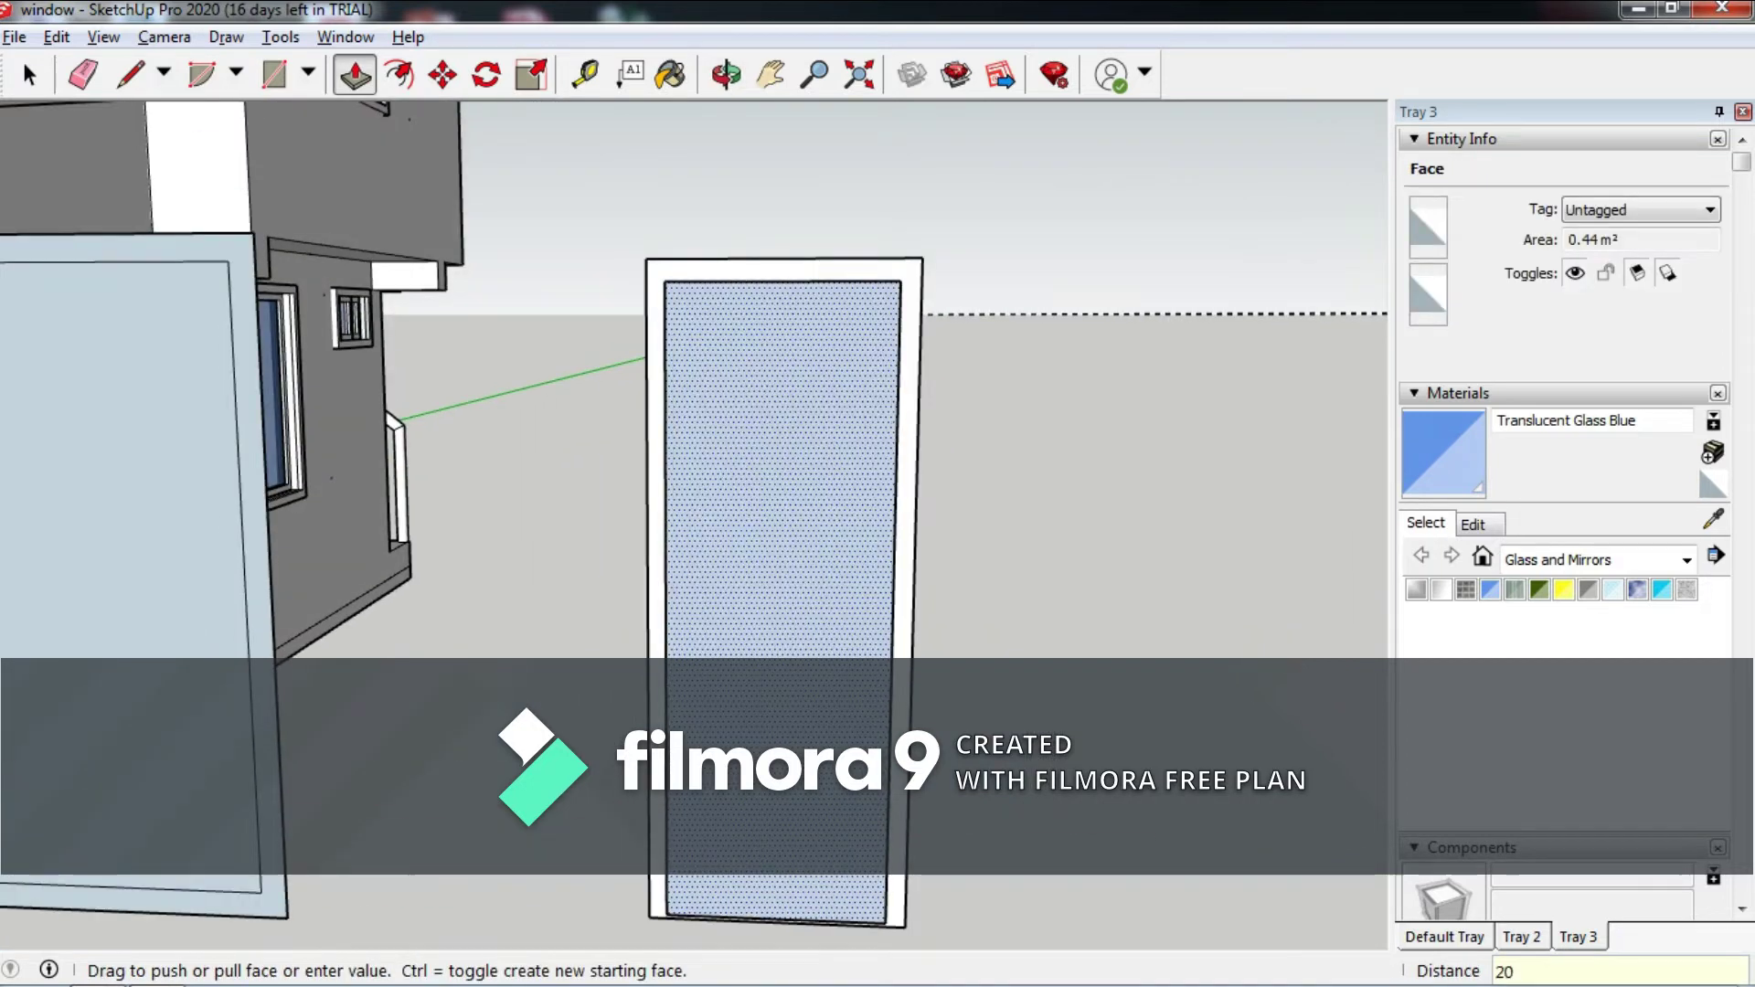
{"action": "key", "text": "Return"}
Pull the larger panel's glass face out 150 mm.
{"action": "middle_click_drag", "start_coordinate": [822, 457], "coordinate": [640, 439]}
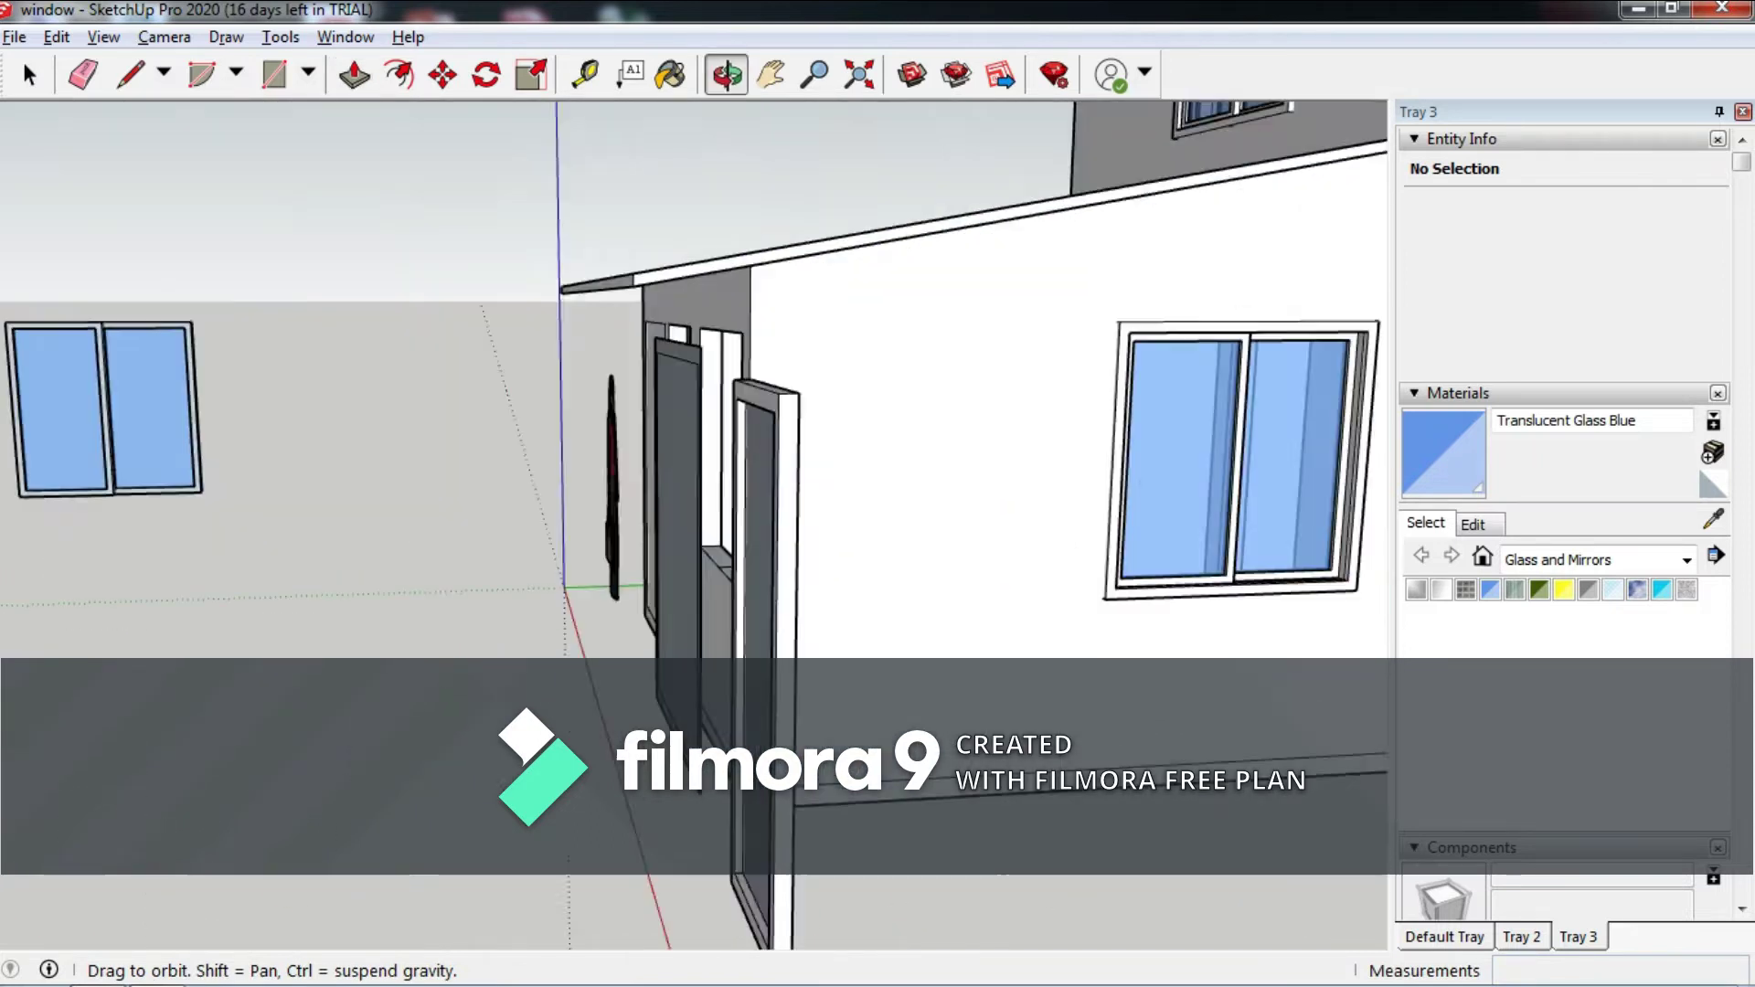
{"action": "middle_click_drag", "start_coordinate": [822, 457], "coordinate": [640, 438]}
{"action": "left_click", "coordinate": [831, 585]}
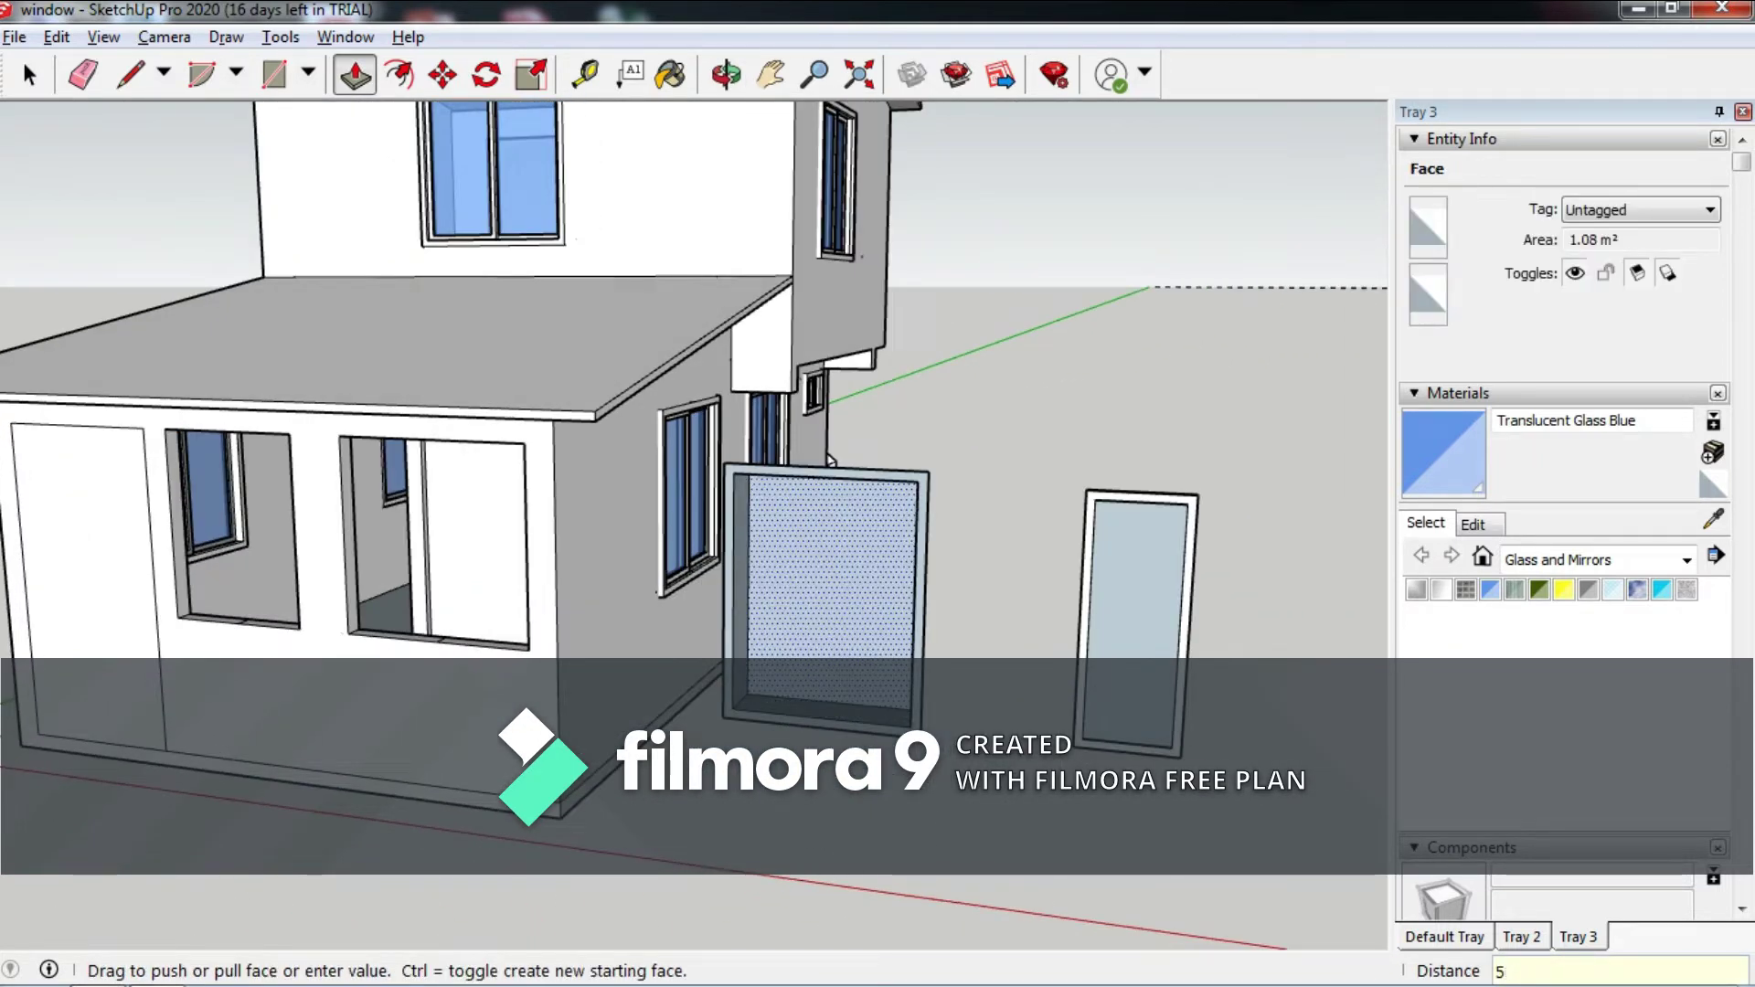
{"action": "type", "text": "50"}
{"action": "key", "text": "Return"}
{"action": "middle_click_drag", "start_coordinate": [830, 459], "coordinate": [695, 475]}
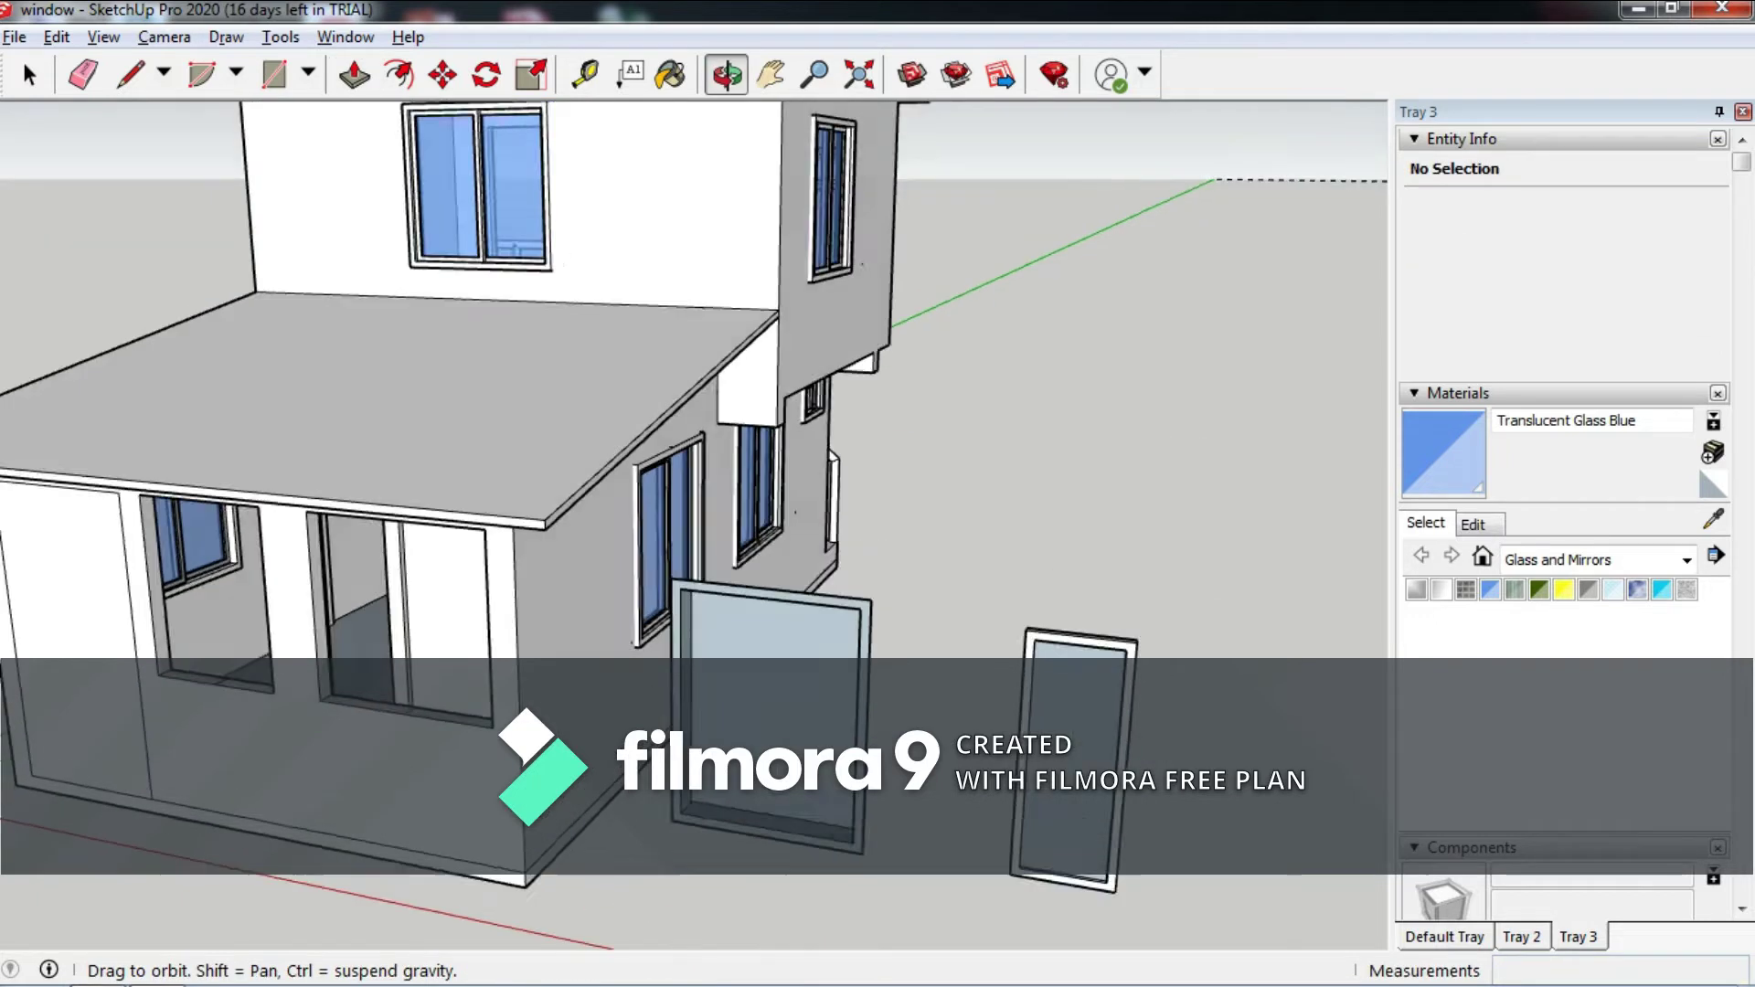
Extrude the larger panel's frame to a 150 mm depth.
{"action": "scroll", "coordinate": [878, 621], "scroll_direction": "down", "scroll_amount": 5}
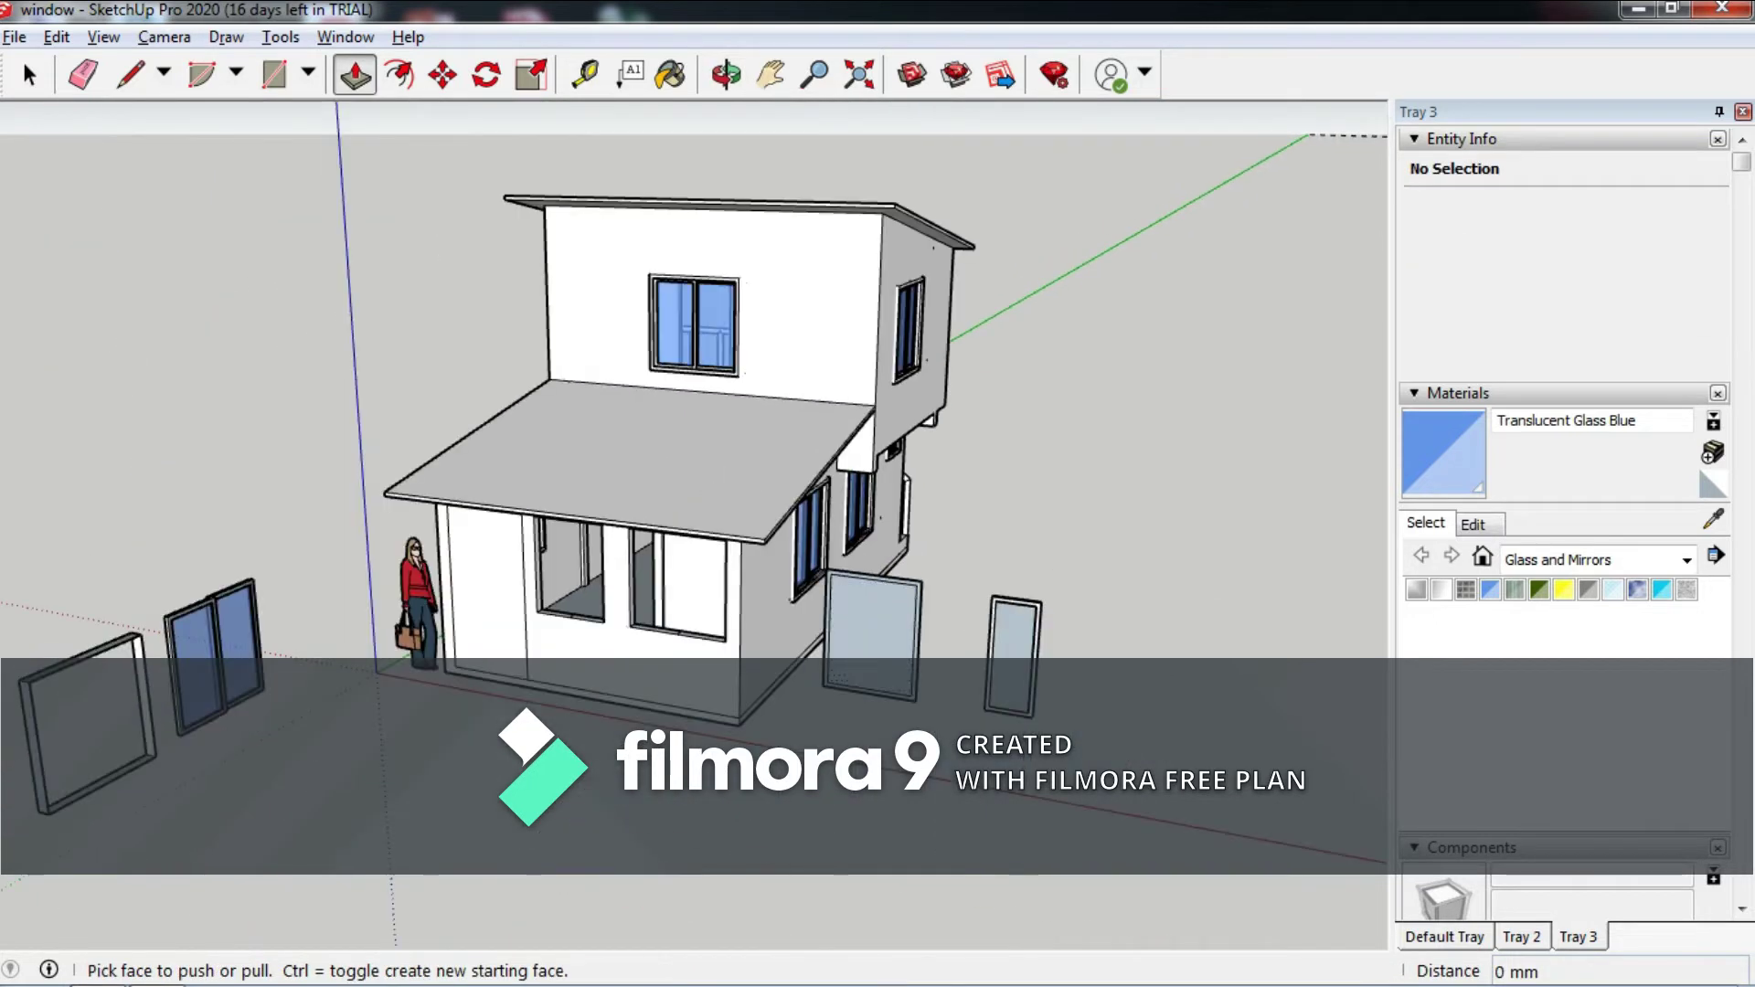
{"action": "left_click", "coordinate": [882, 622]}
{"action": "type", "text": "150"}
{"action": "key", "text": "Return"}
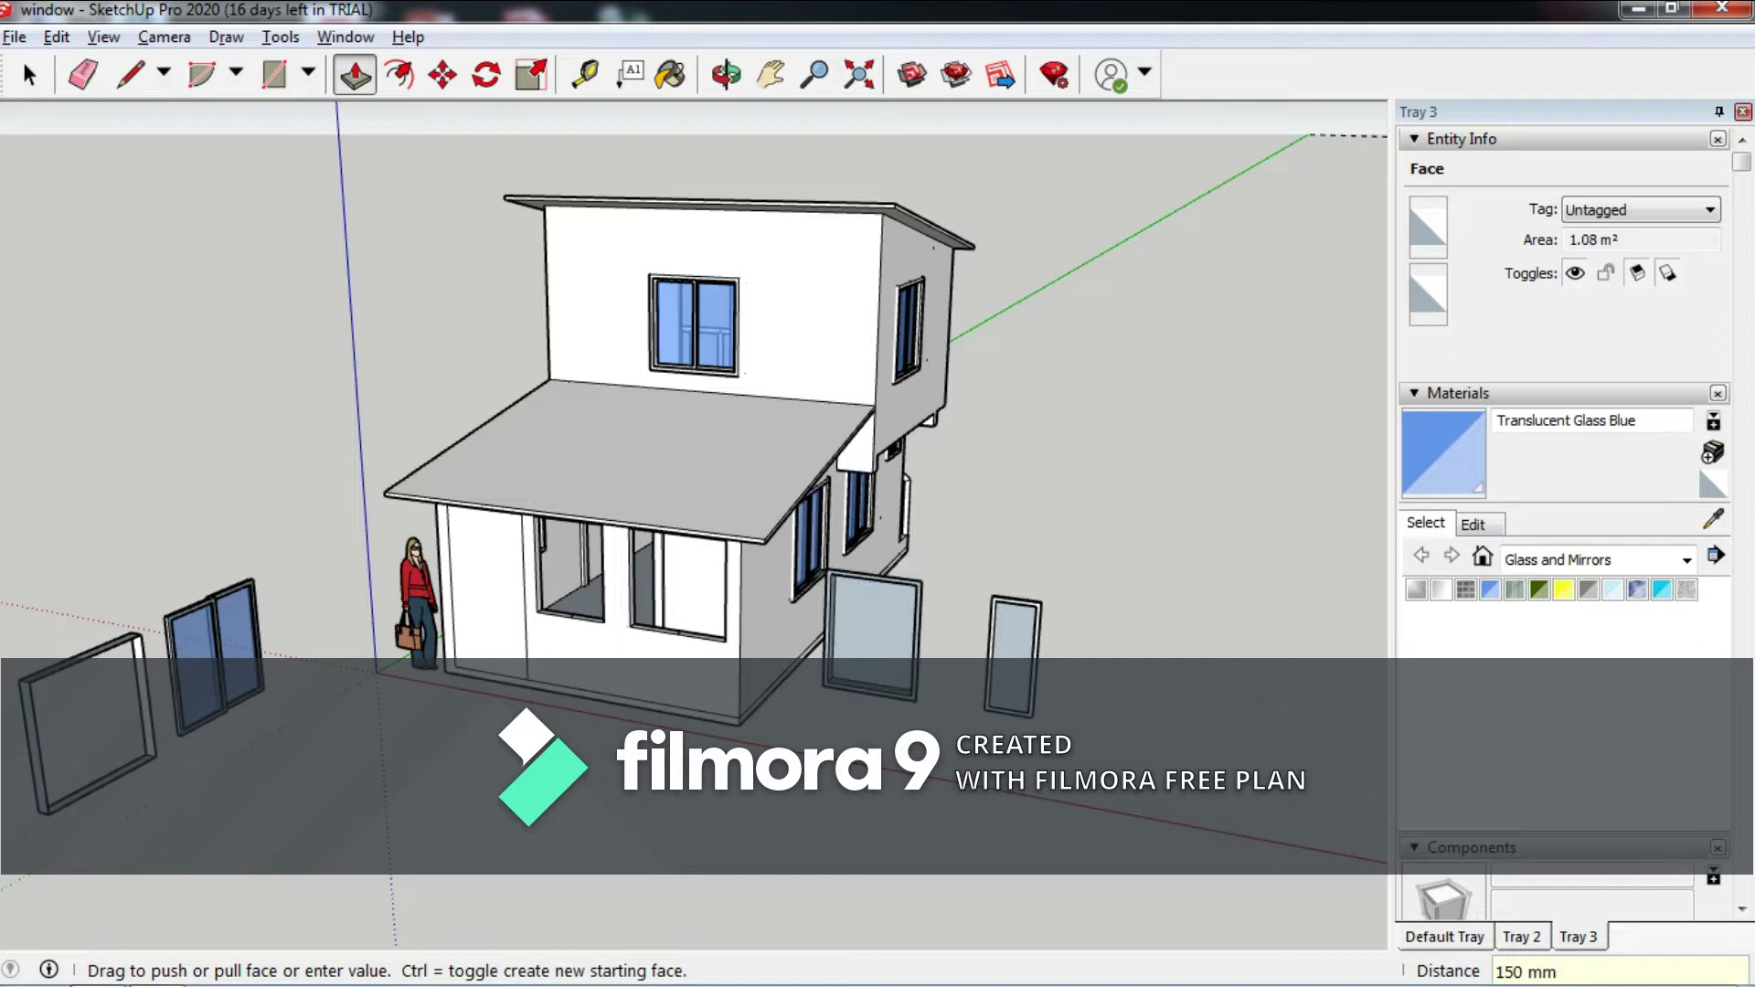
{"action": "middle_click_drag", "start_coordinate": [823, 457], "coordinate": [676, 438]}
{"action": "scroll", "coordinate": [900, 622], "scroll_direction": "up", "scroll_amount": 6}
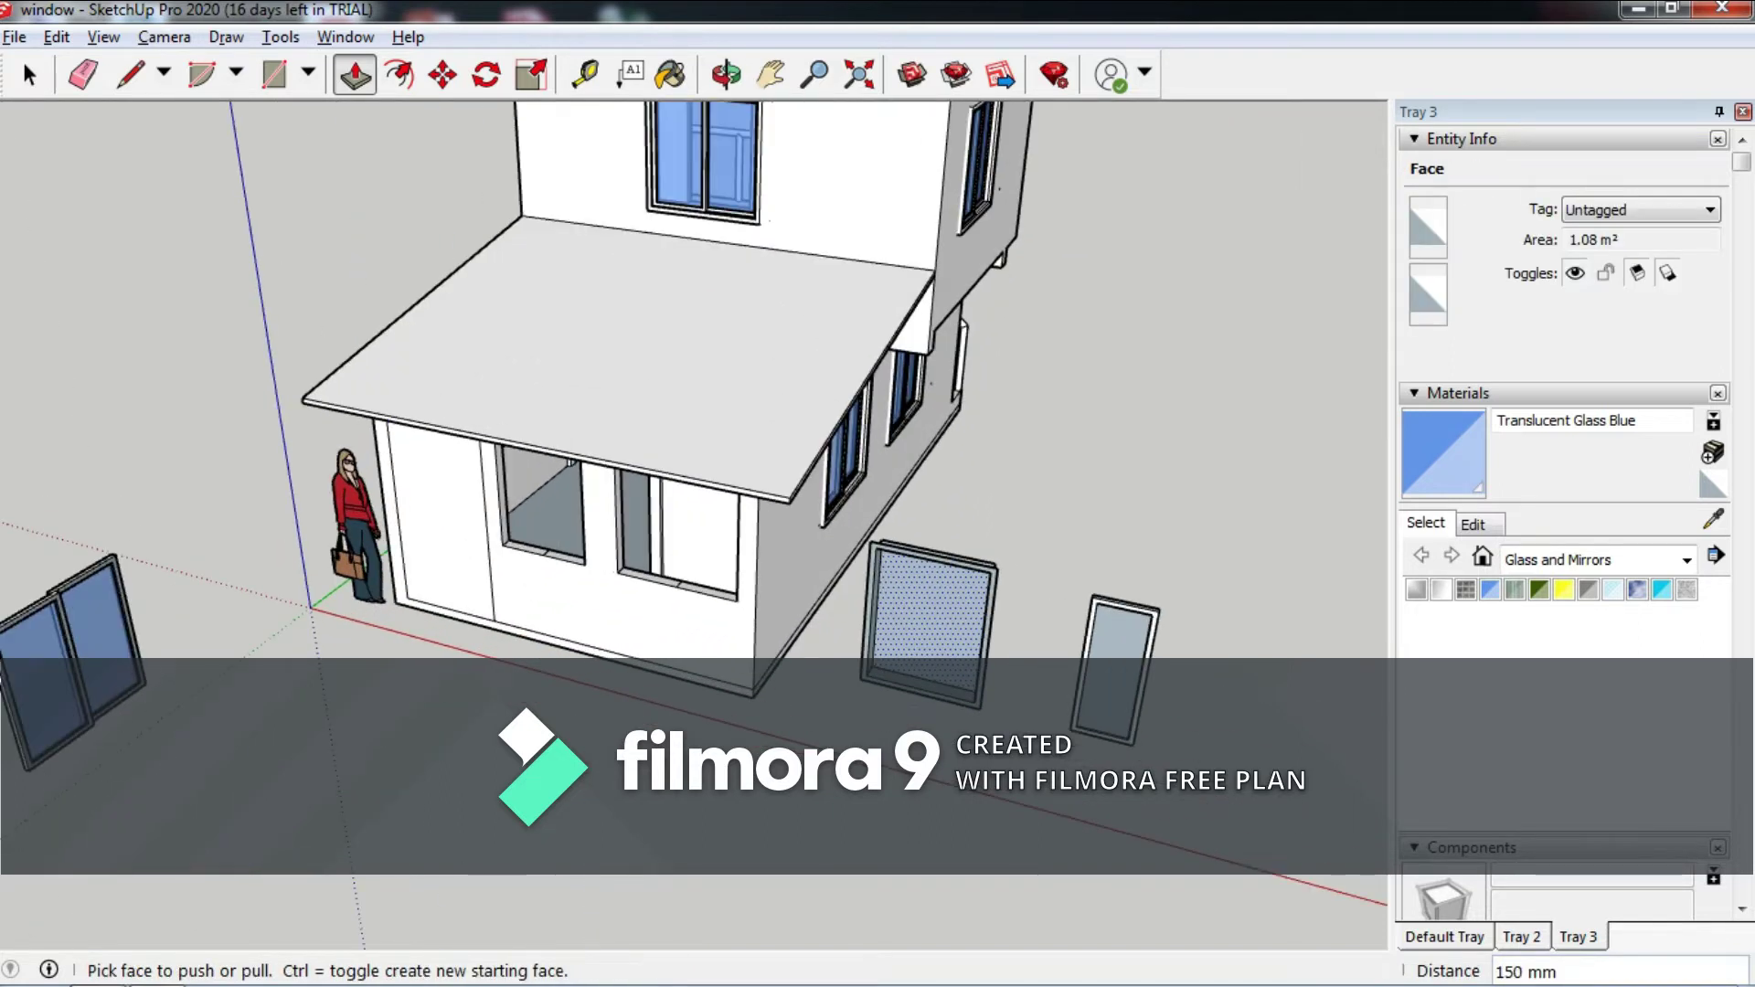
{"action": "left_click", "coordinate": [878, 594]}
{"action": "left_click", "coordinate": [856, 614]}
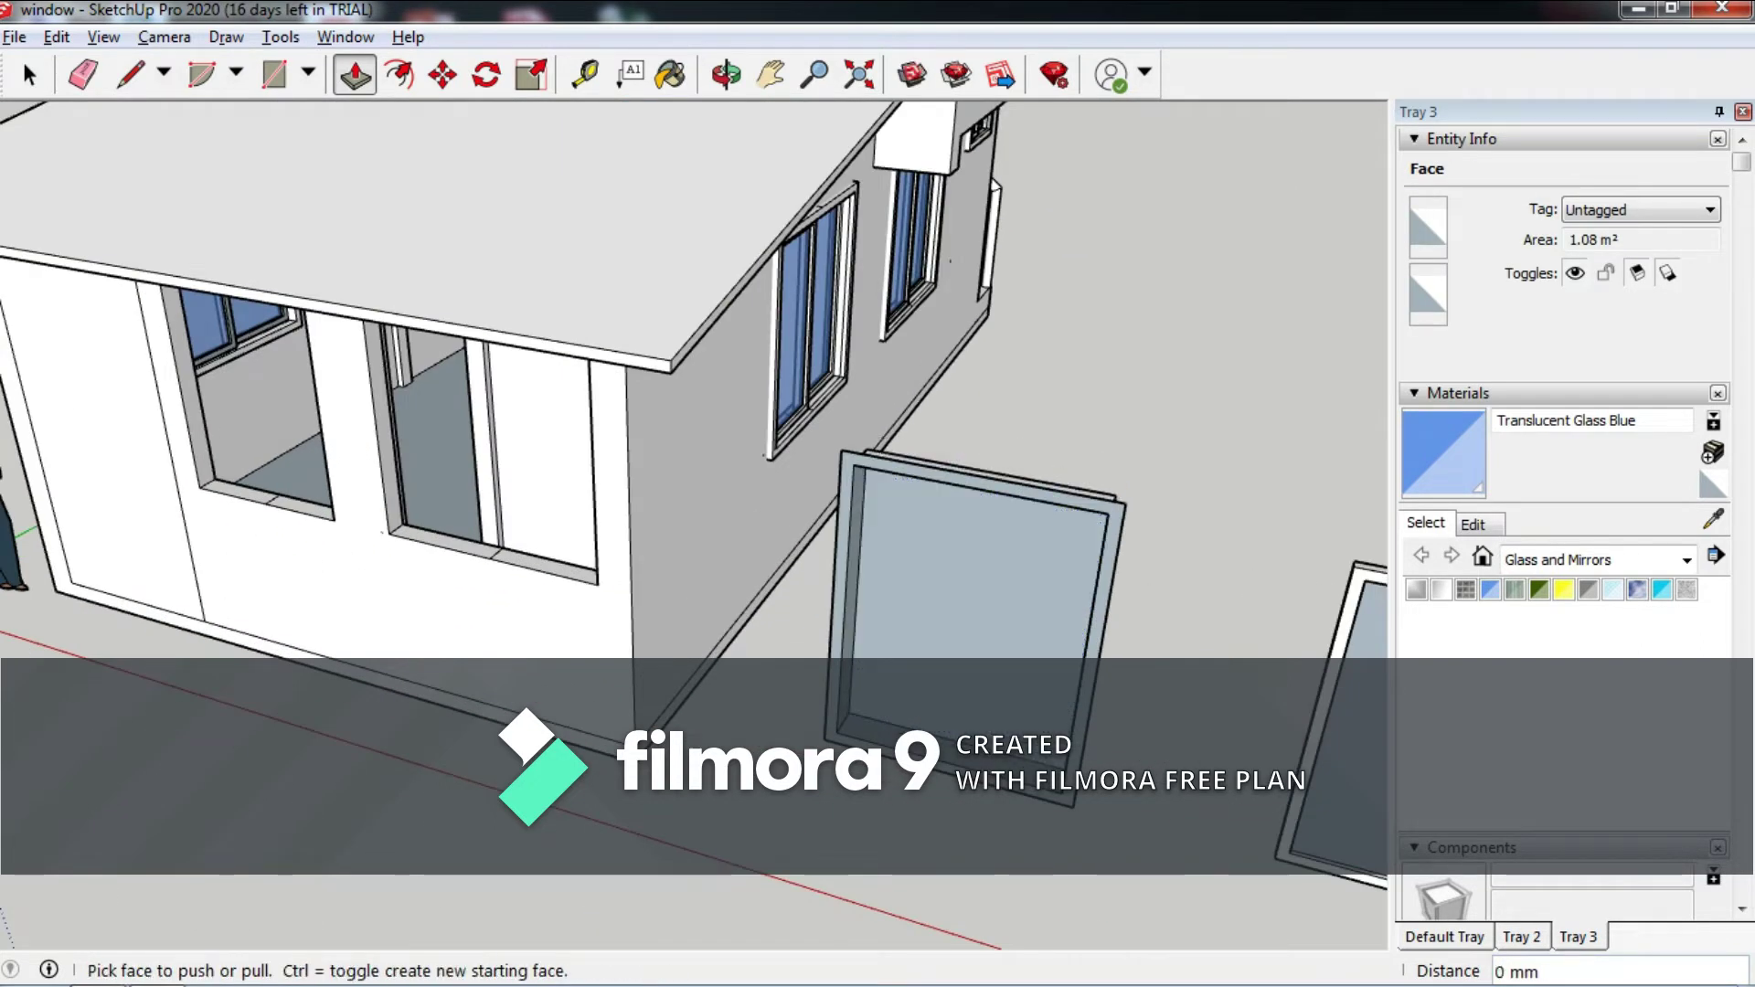
{"action": "middle_click_drag", "start_coordinate": [812, 373], "coordinate": [567, 375]}
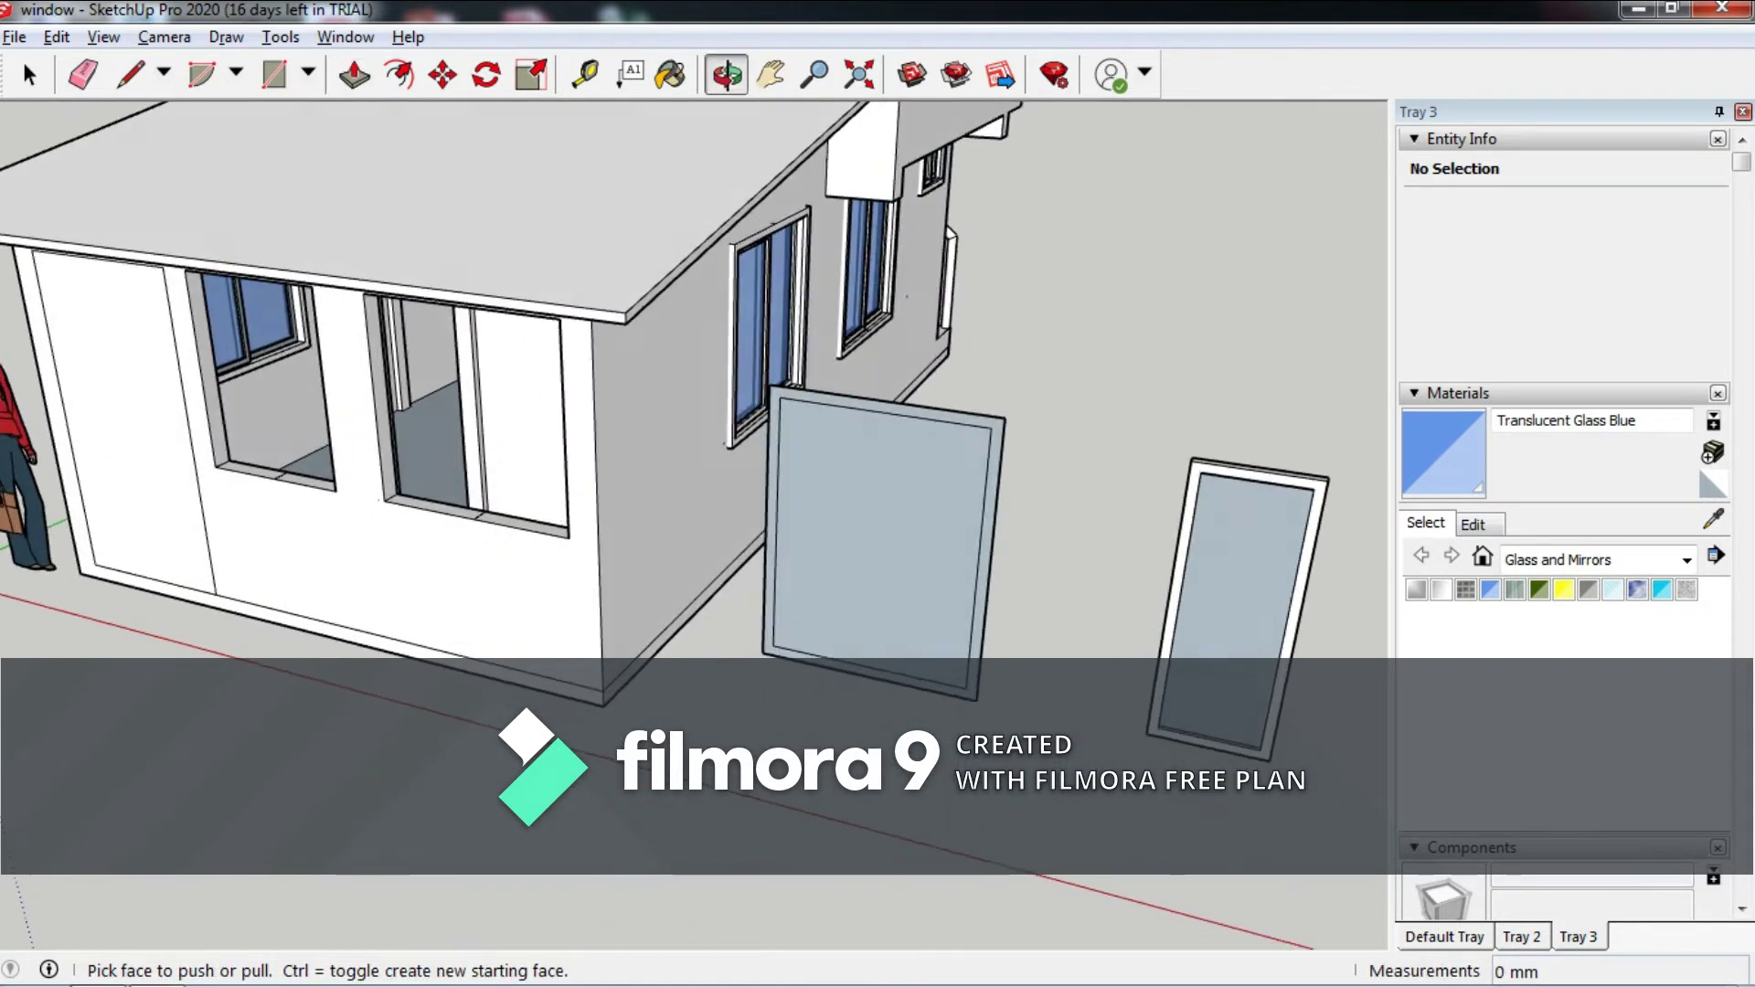
{"action": "left_click", "coordinate": [896, 539]}
{"action": "type", "text": "150"}
{"action": "key", "text": "Return"}
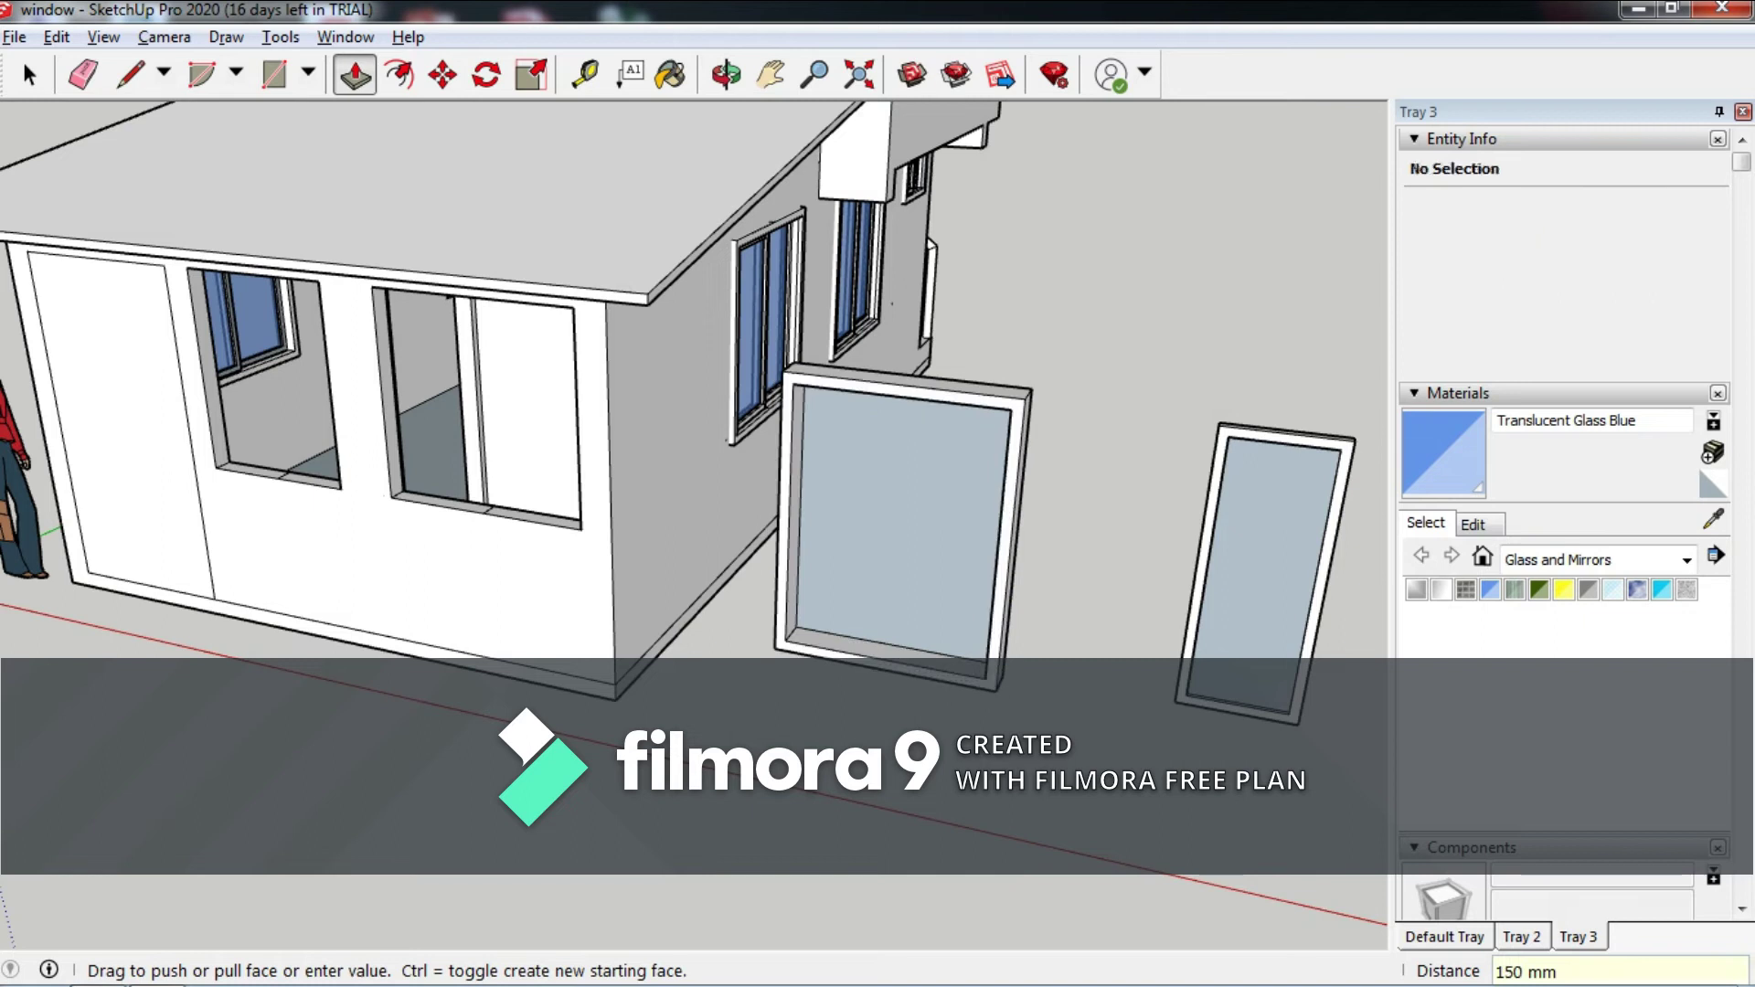
Push the larger frame's inner glass face inward.
{"action": "left_click", "coordinate": [895, 521]}
{"action": "key", "text": "Escape"}
{"action": "left_click", "coordinate": [896, 521]}
{"action": "left_click", "coordinate": [914, 594]}
{"action": "scroll", "coordinate": [914, 594], "scroll_direction": "up", "scroll_amount": 2}
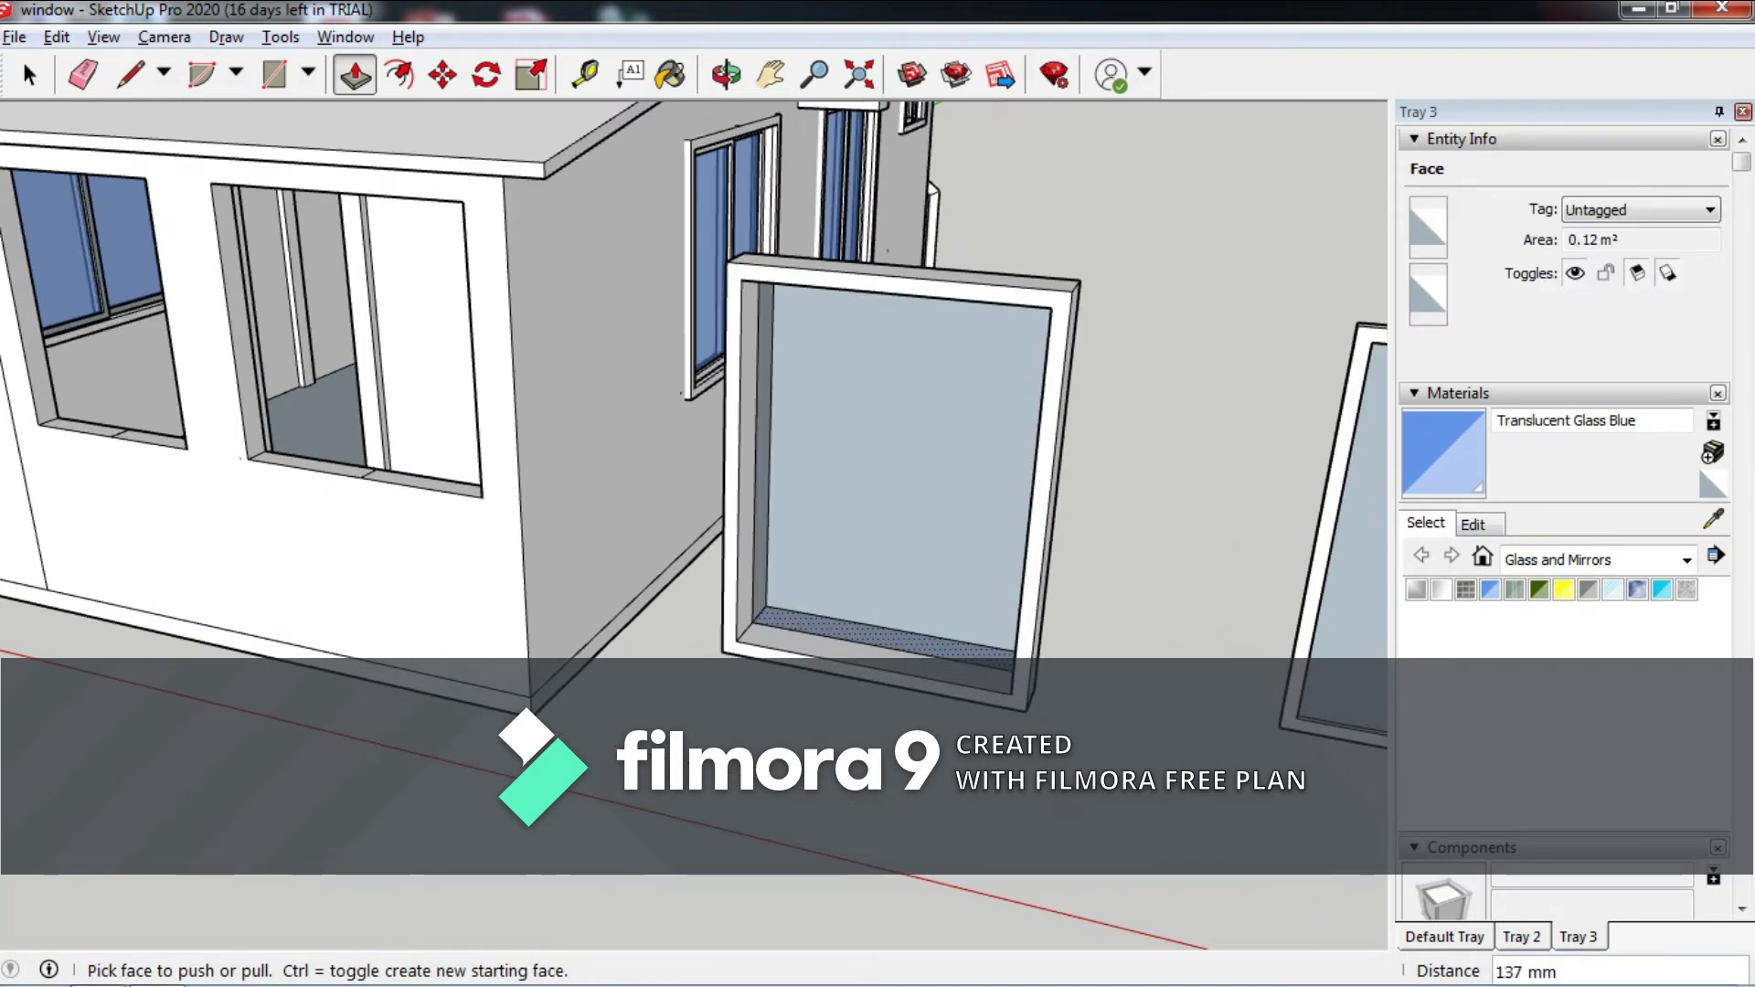
Erase the leftover glass face and stray edge so the larger frame is open.
{"action": "key", "text": "e"}
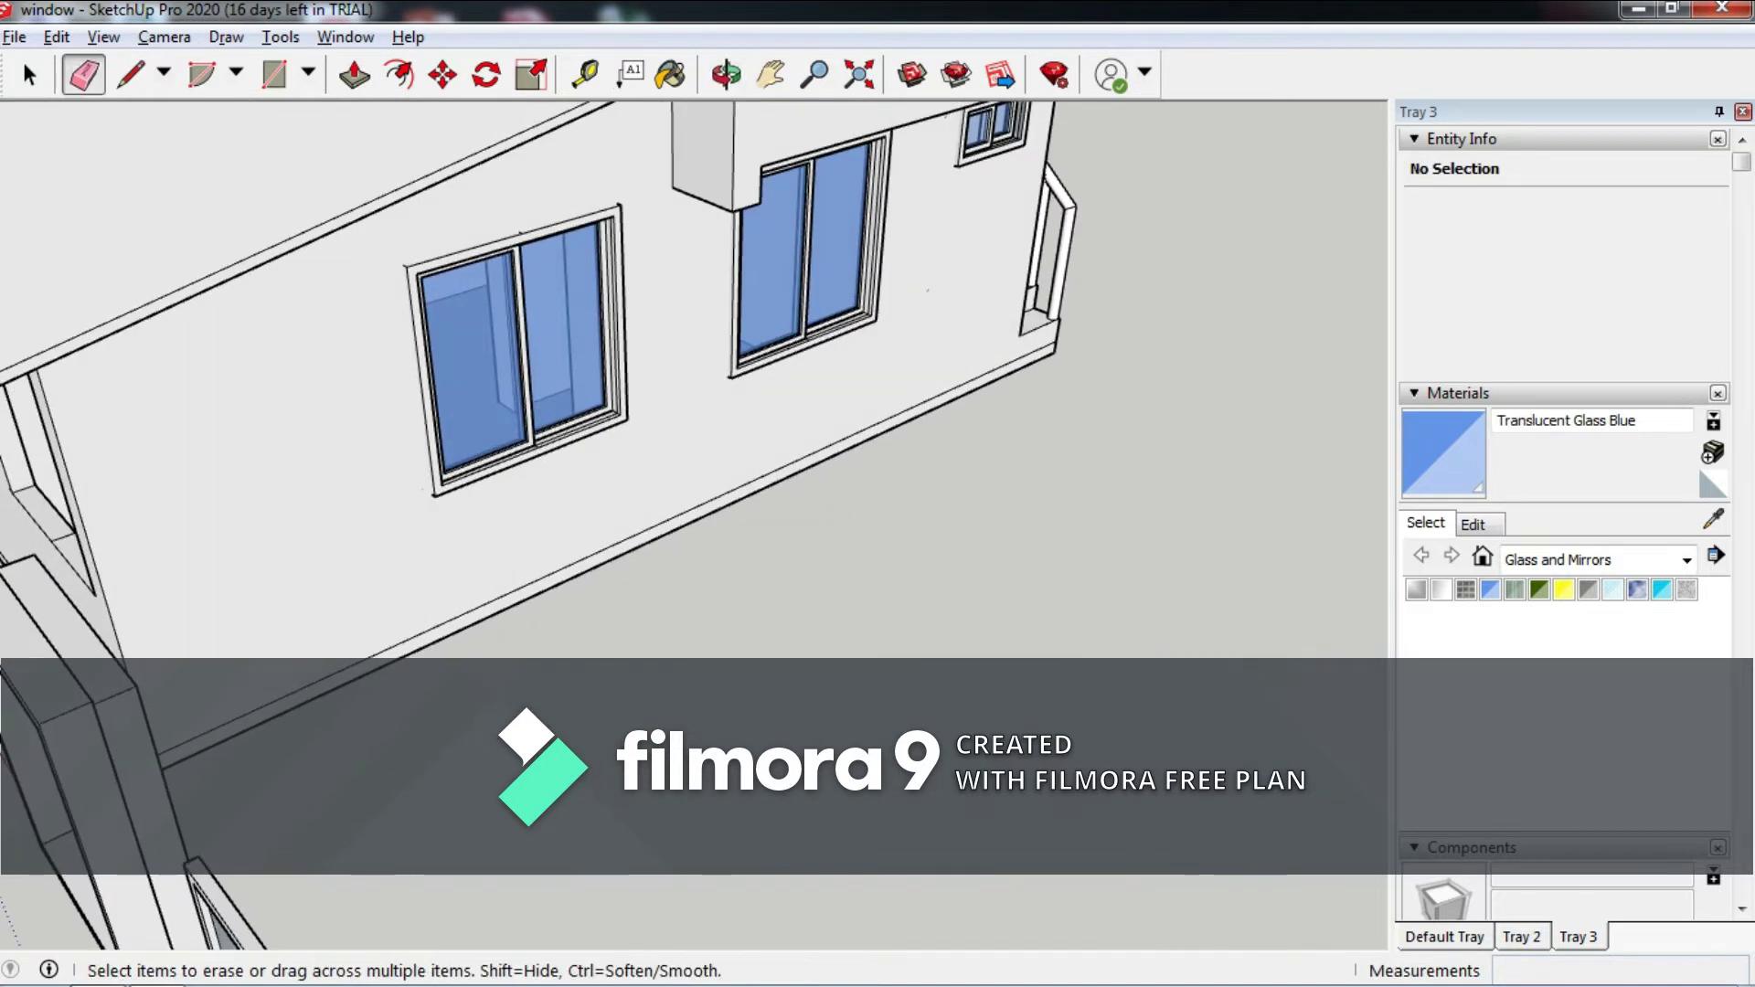
{"action": "left_click", "coordinate": [114, 695]}
{"action": "mouse_move", "coordinate": [695, 412]}
{"action": "middle_mouse_down"}
{"action": "mouse_move", "coordinate": [594, 384]}
{"action": "mouse_move", "coordinate": [548, 411]}
{"action": "mouse_move", "coordinate": [677, 393]}
{"action": "mouse_move", "coordinate": [621, 393]}
{"action": "mouse_move", "coordinate": [750, 439]}
{"action": "middle_mouse_up"}
{"action": "scroll", "coordinate": [695, 366], "scroll_direction": "up", "scroll_amount": 3}
{"action": "left_click", "coordinate": [220, 402]}
{"action": "scroll", "coordinate": [695, 411], "scroll_direction": "down", "scroll_amount": 5}
{"action": "scroll", "coordinate": [695, 365], "scroll_direction": "up", "scroll_amount": 2}
{"action": "scroll", "coordinate": [869, 228], "scroll_direction": "up", "scroll_amount": 2}
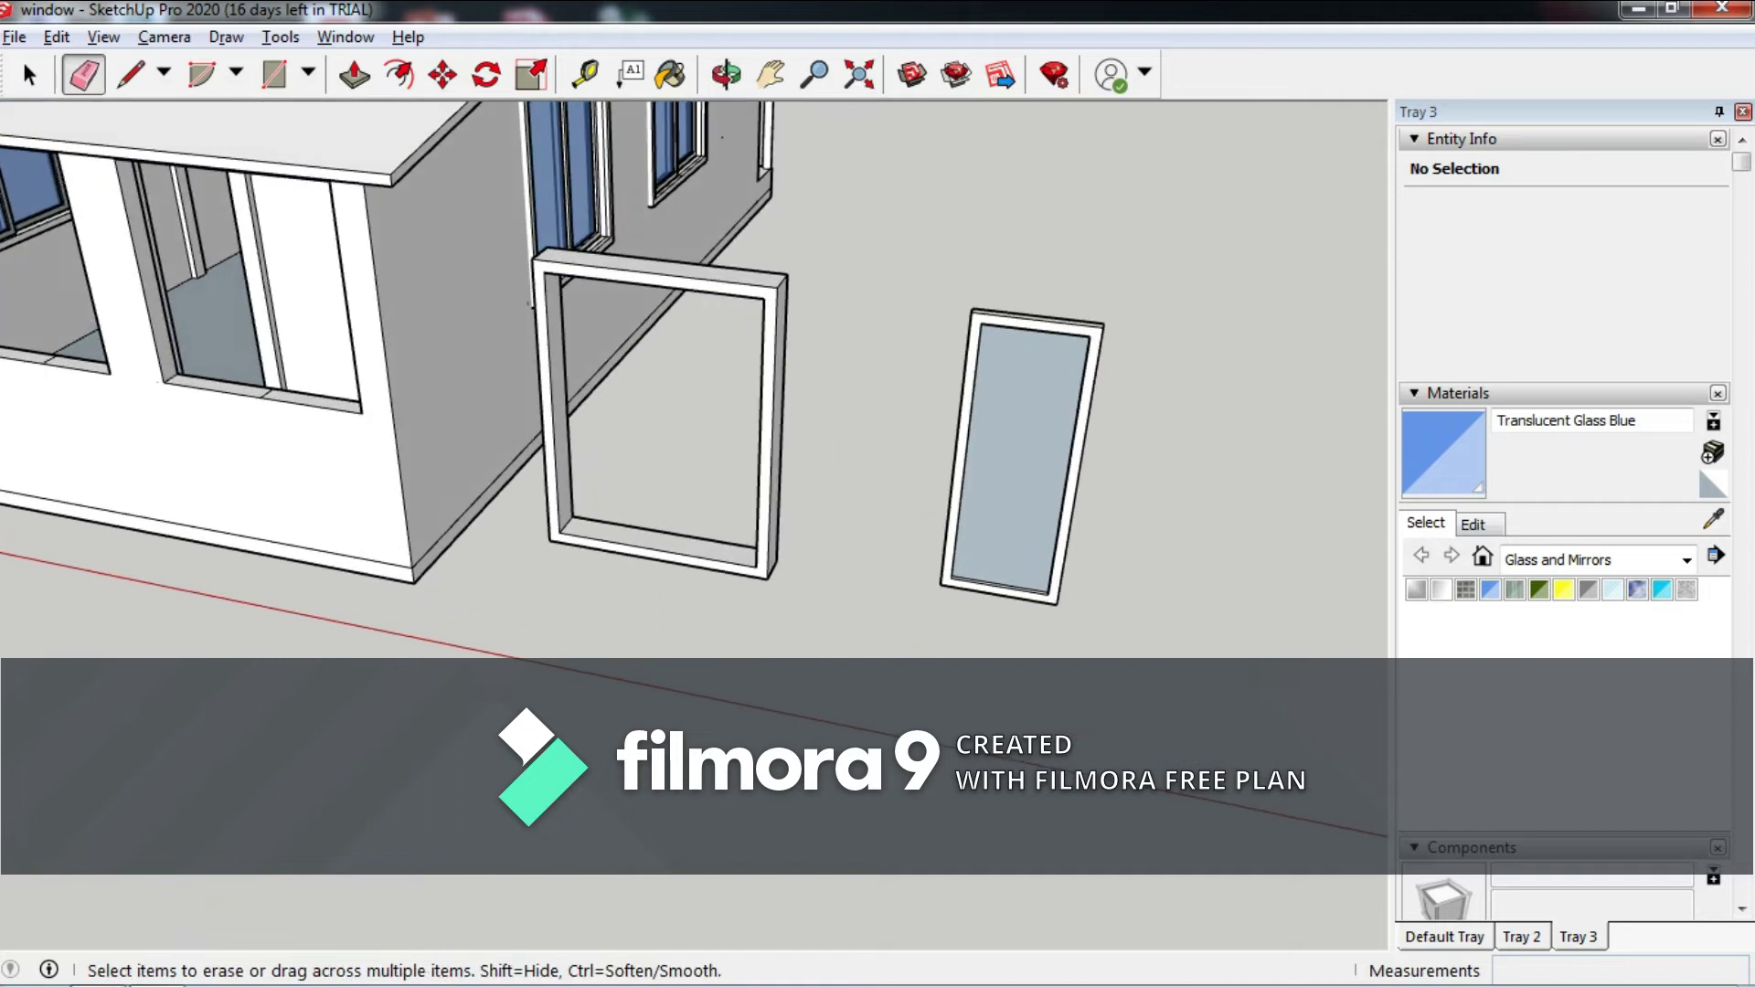
{"action": "left_click", "coordinate": [130, 73]}
{"action": "scroll", "coordinate": [956, 457], "scroll_direction": "up", "scroll_amount": 3}
{"action": "scroll", "coordinate": [956, 457], "scroll_direction": "up", "scroll_amount": 2}
Select the narrow glazed sash and pick its corner as the move base point.
{"action": "left_click", "coordinate": [956, 457]}
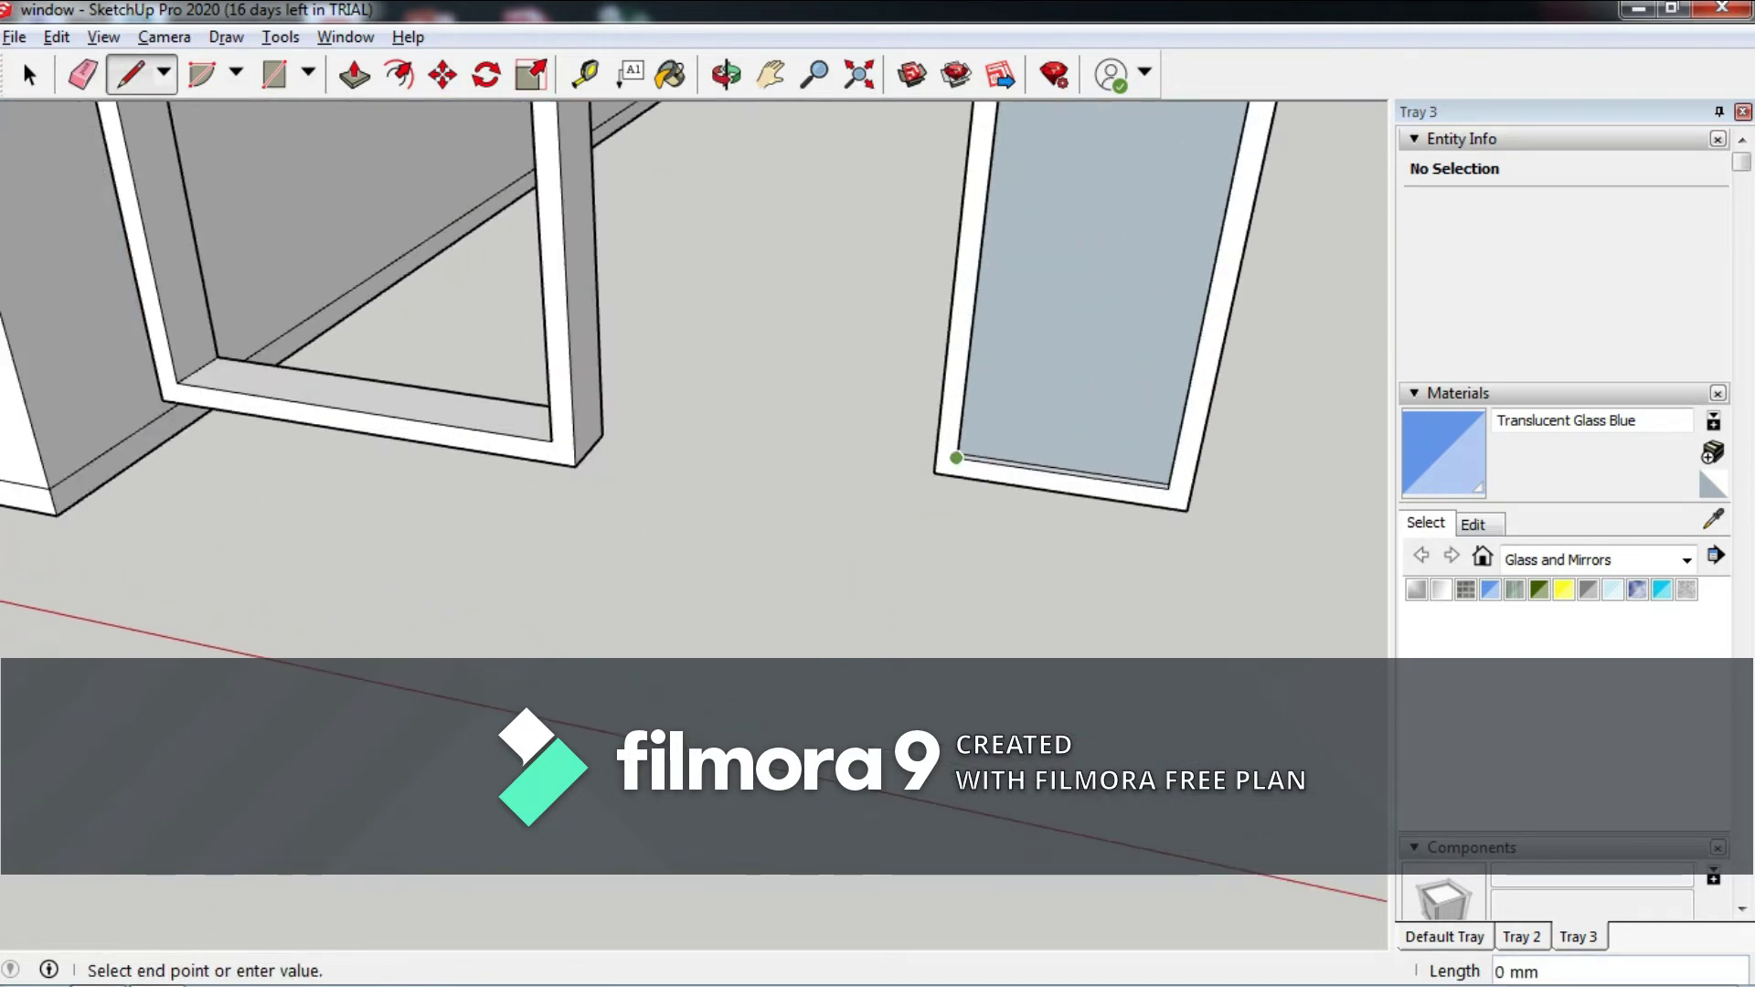
{"action": "scroll", "coordinate": [960, 509], "scroll_direction": "down", "scroll_amount": 3}
{"action": "middle_click_drag", "start_coordinate": [960, 509], "coordinate": [850, 493]}
{"action": "key", "text": "space"}
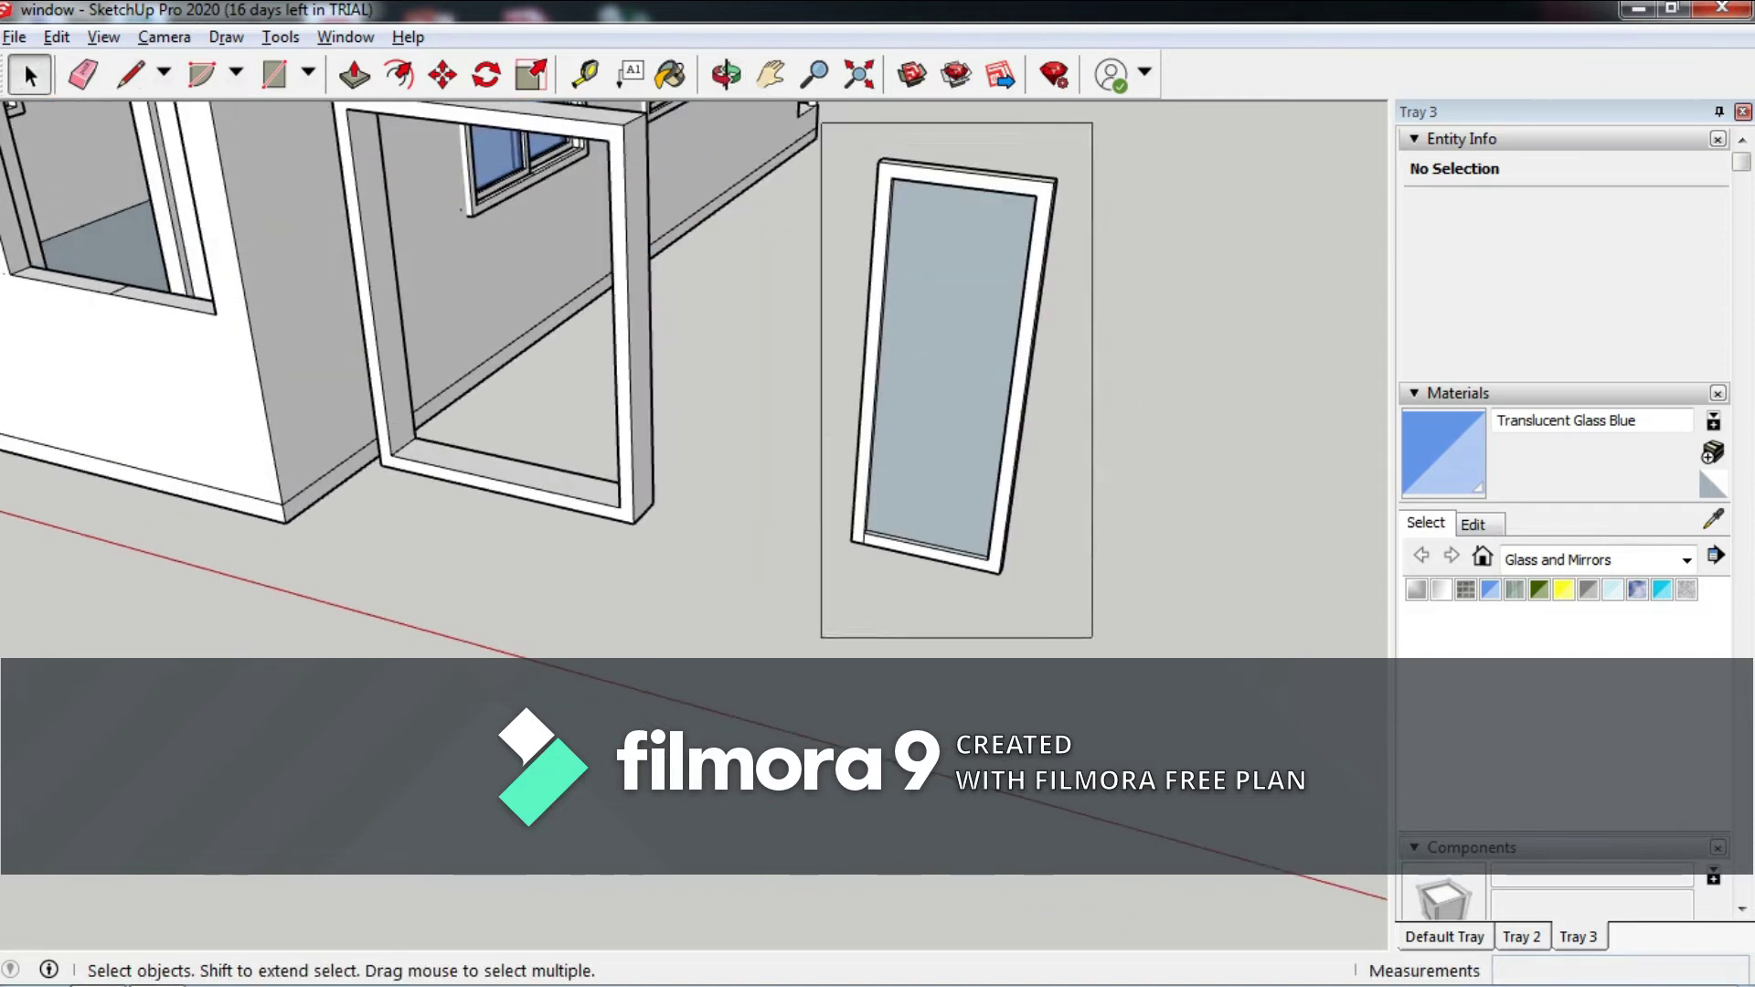
{"action": "left_click_drag", "start_coordinate": [819, 121], "coordinate": [1092, 637]}
{"action": "key", "text": "m"}
{"action": "left_click", "coordinate": [997, 561]}
{"action": "mouse_move", "coordinate": [1051, 585]}
{"action": "middle_mouse_down"}
{"action": "mouse_move", "coordinate": [1051, 639]}
{"action": "mouse_move", "coordinate": [804, 627]}
{"action": "mouse_move", "coordinate": [823, 548]}
{"action": "middle_mouse_up"}
Place a Ctrl copy of the sash beside the original.
{"action": "left_click", "coordinate": [805, 627]}
{"action": "key", "text": "ctrl"}
{"action": "scroll", "coordinate": [823, 549], "scroll_direction": "up", "scroll_amount": 5}
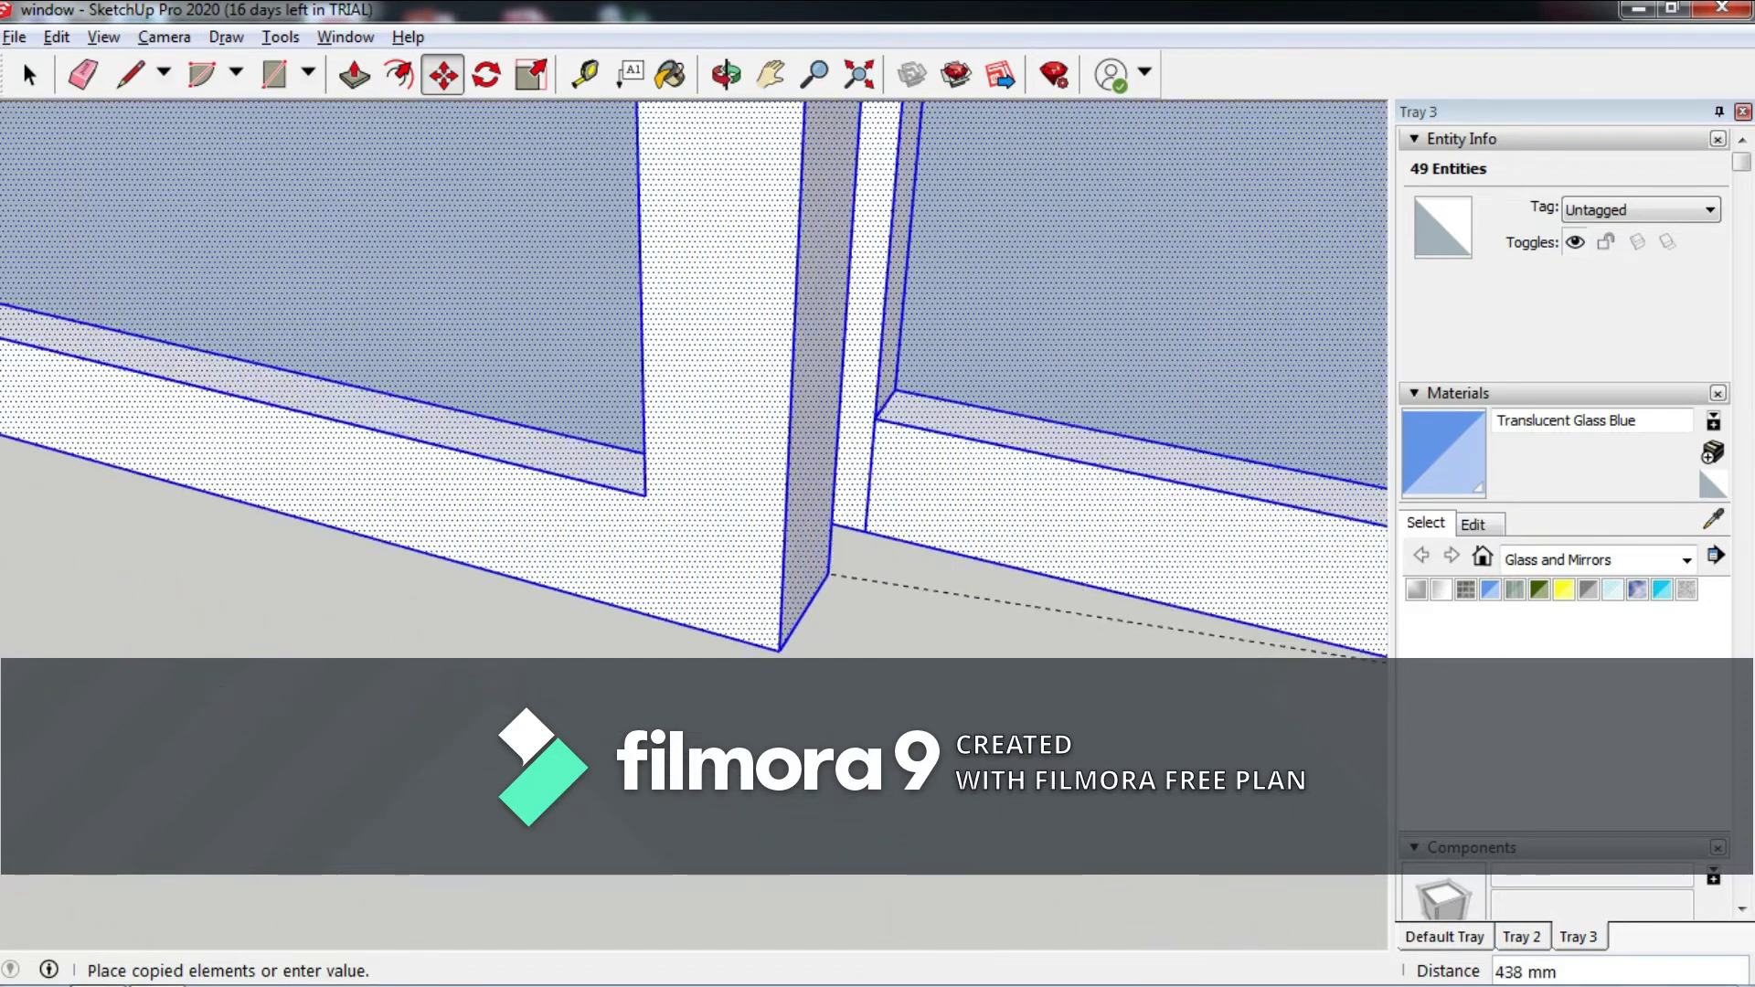
{"action": "left_click", "coordinate": [1027, 622]}
{"action": "scroll", "coordinate": [1026, 623], "scroll_direction": "down", "scroll_amount": 3}
{"action": "middle_click_drag", "start_coordinate": [1027, 622], "coordinate": [823, 640]}
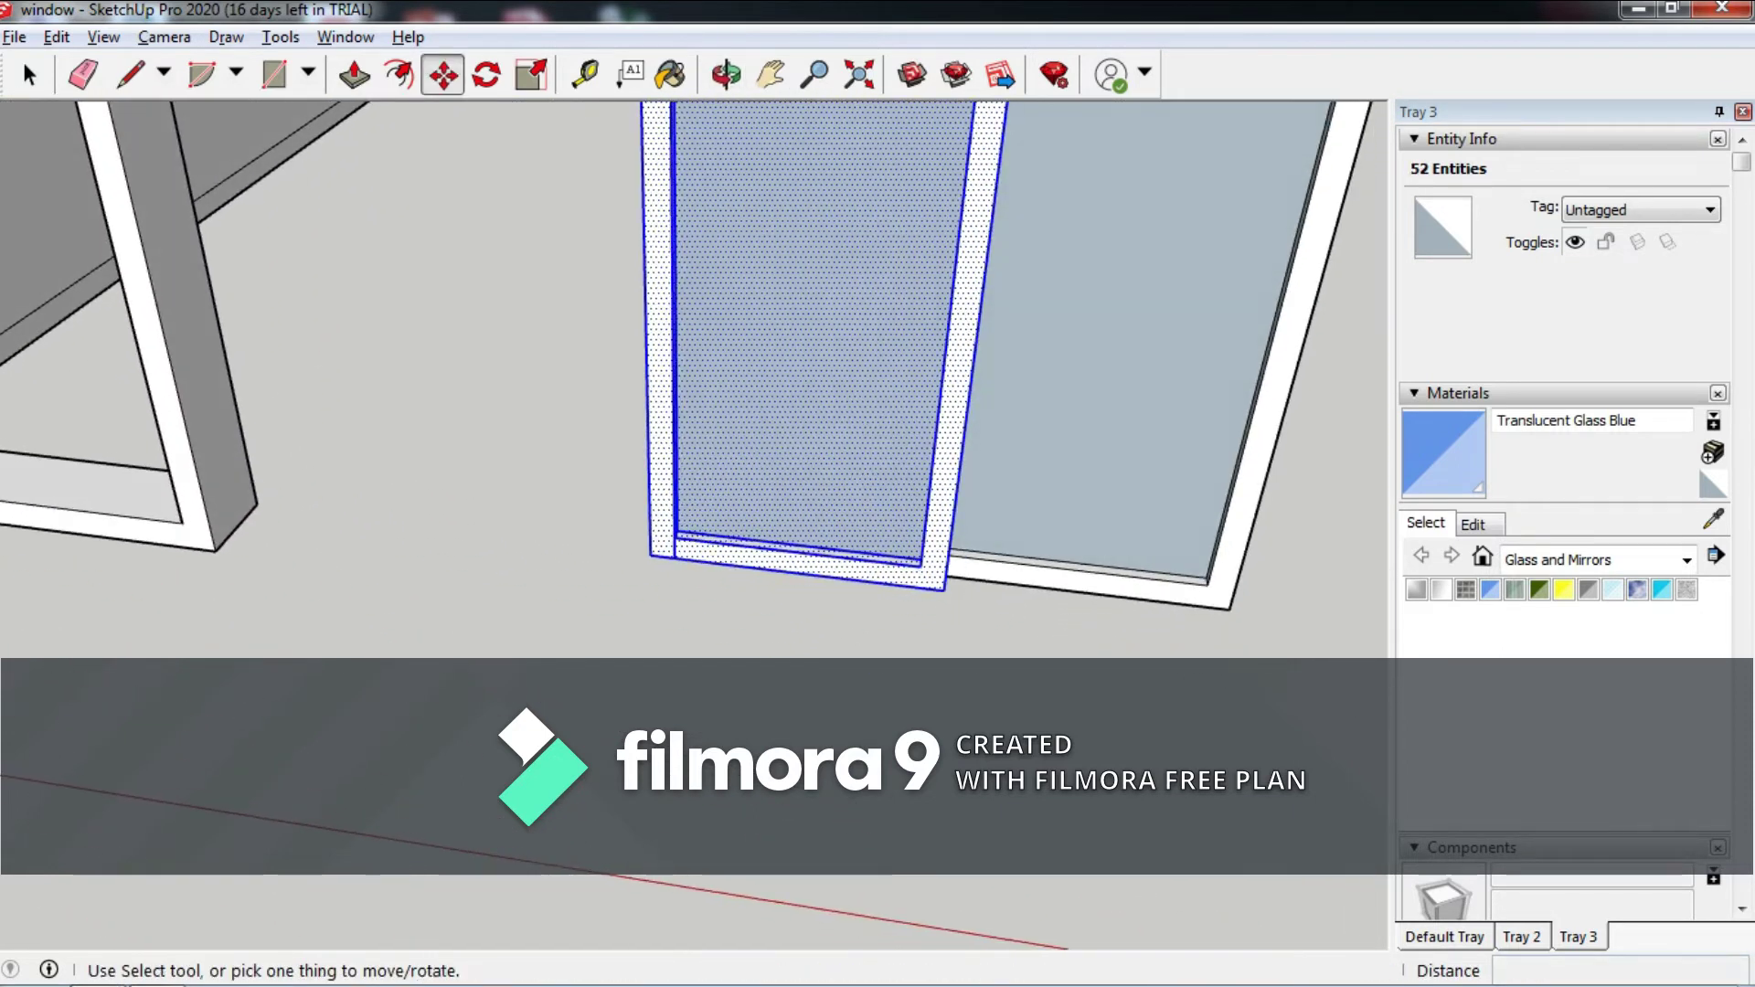
Select both sliding sashes together and start making them a component.
{"action": "key", "text": "Escape"}
{"action": "scroll", "coordinate": [823, 366], "scroll_direction": "down", "scroll_amount": 3}
{"action": "key", "text": "e"}
{"action": "scroll", "coordinate": [823, 412], "scroll_direction": "down", "scroll_amount": 5}
{"action": "middle_click_drag", "start_coordinate": [823, 411], "coordinate": [823, 347]}
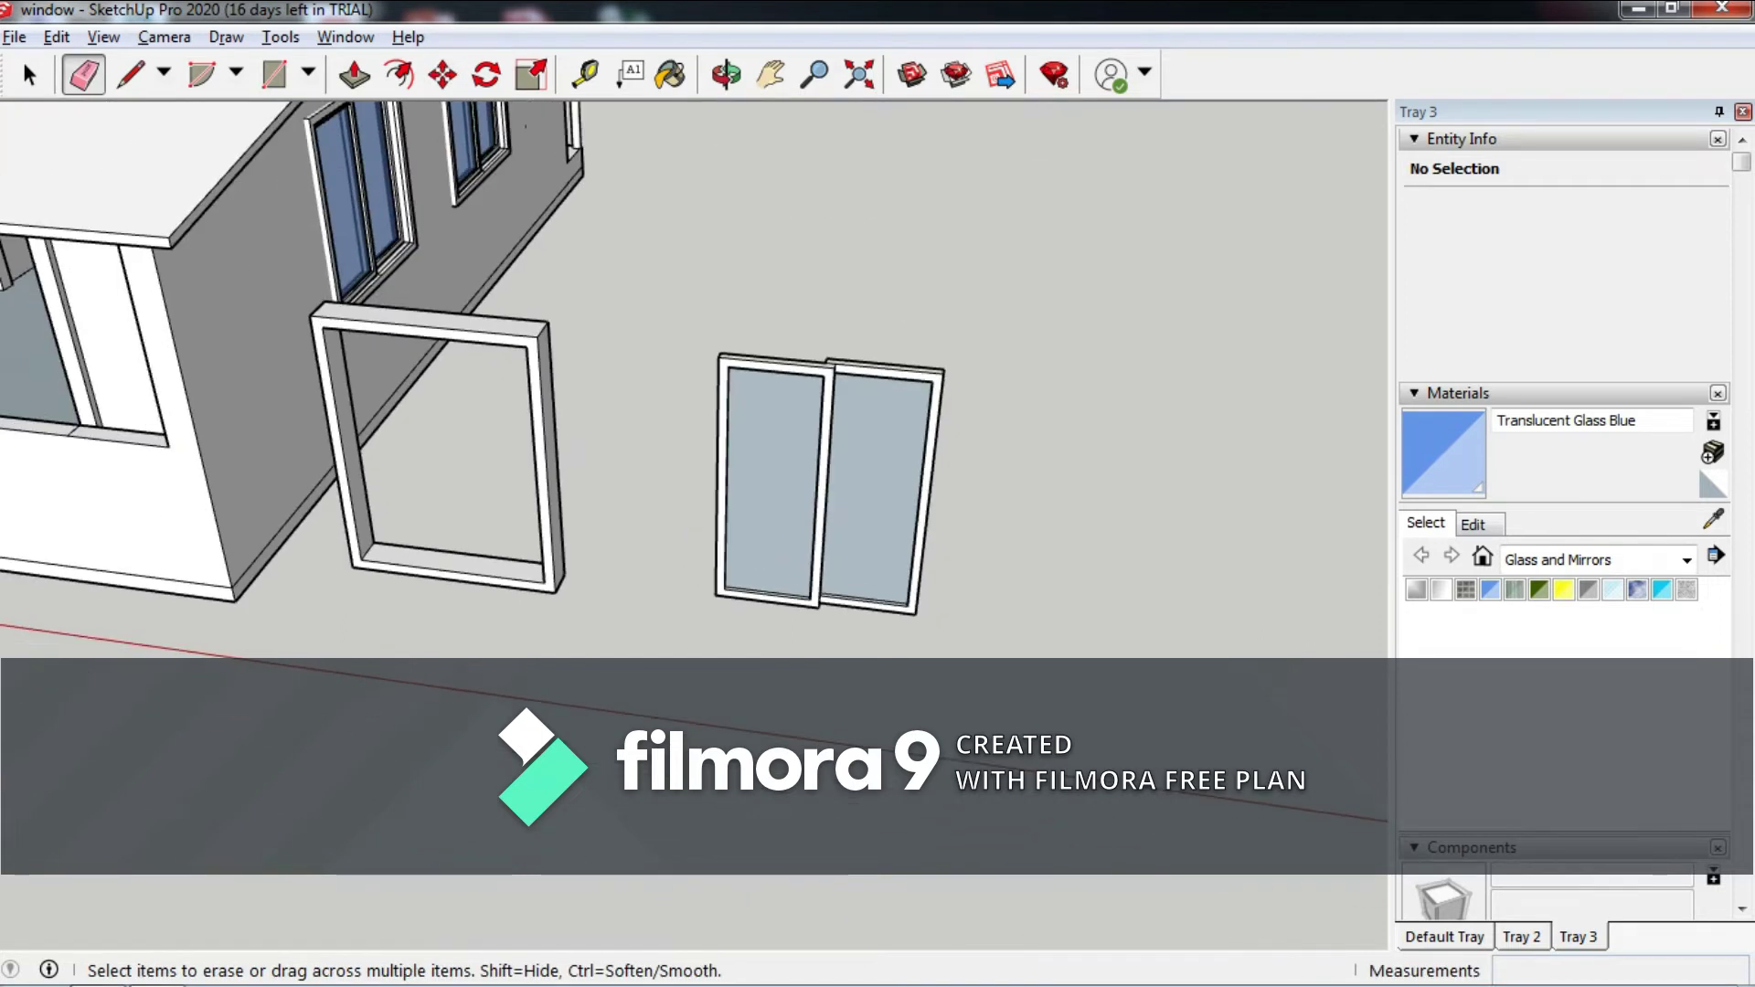
{"action": "key", "text": "space"}
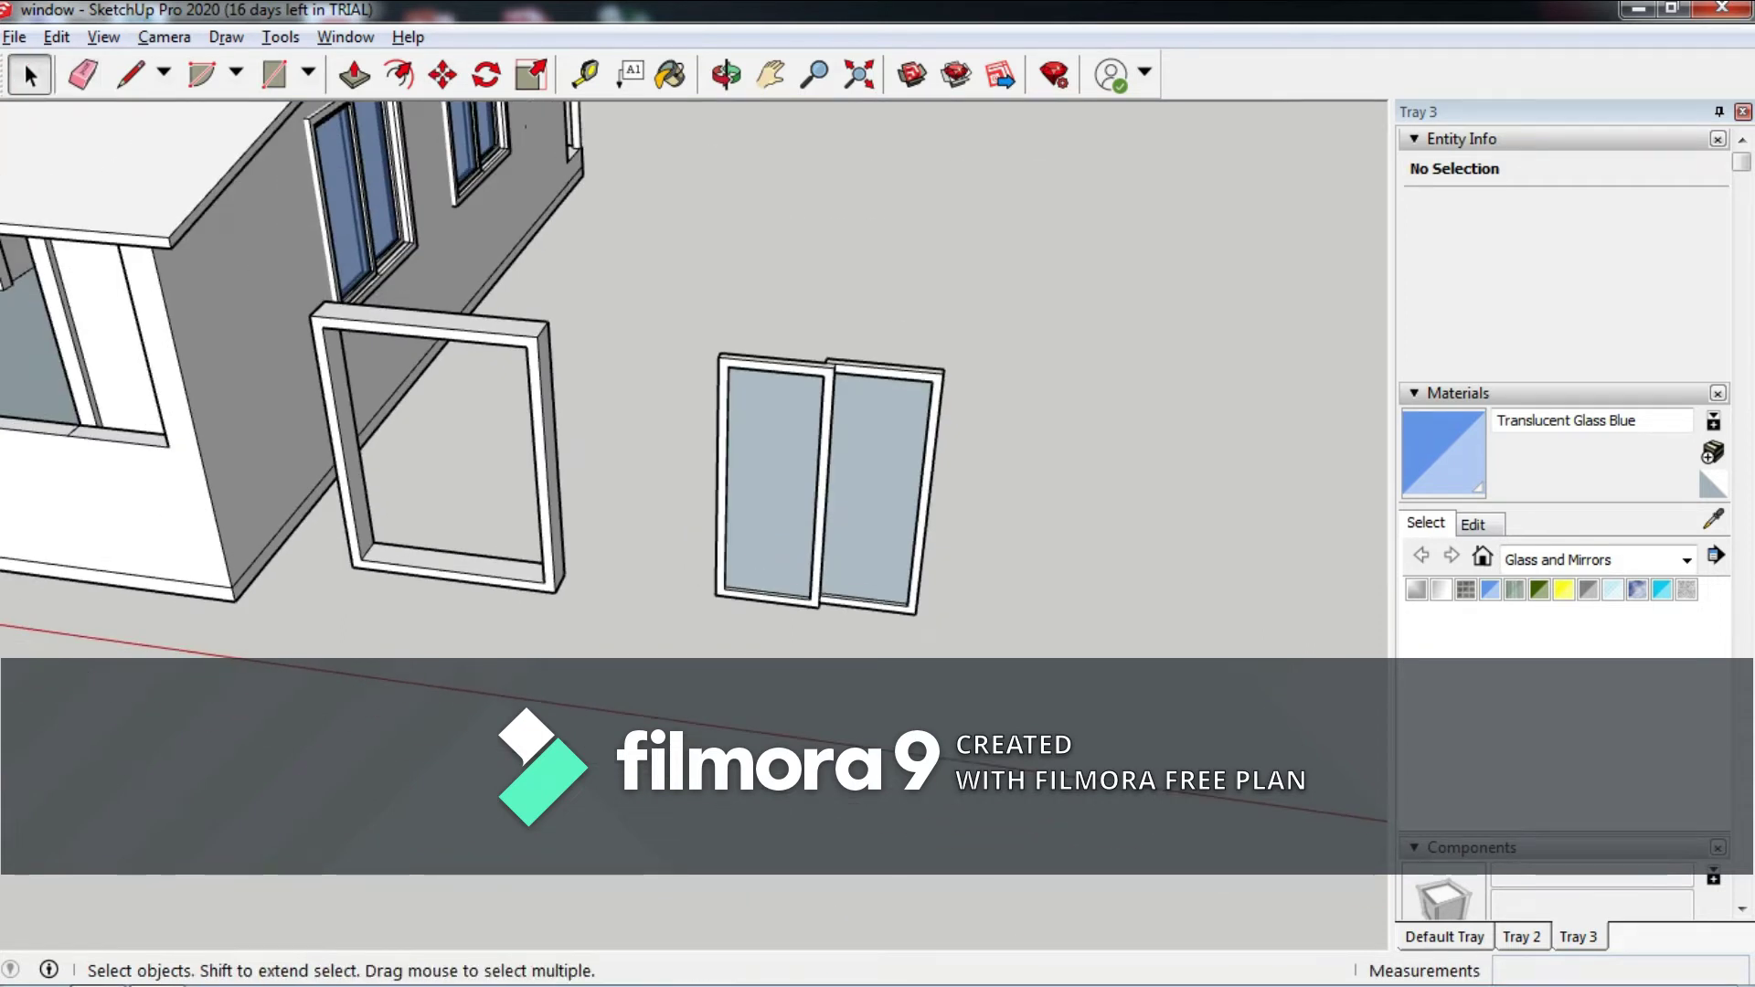
{"action": "left_click_drag", "start_coordinate": [936, 623], "coordinate": [937, 624]}
{"action": "key", "text": "g"}
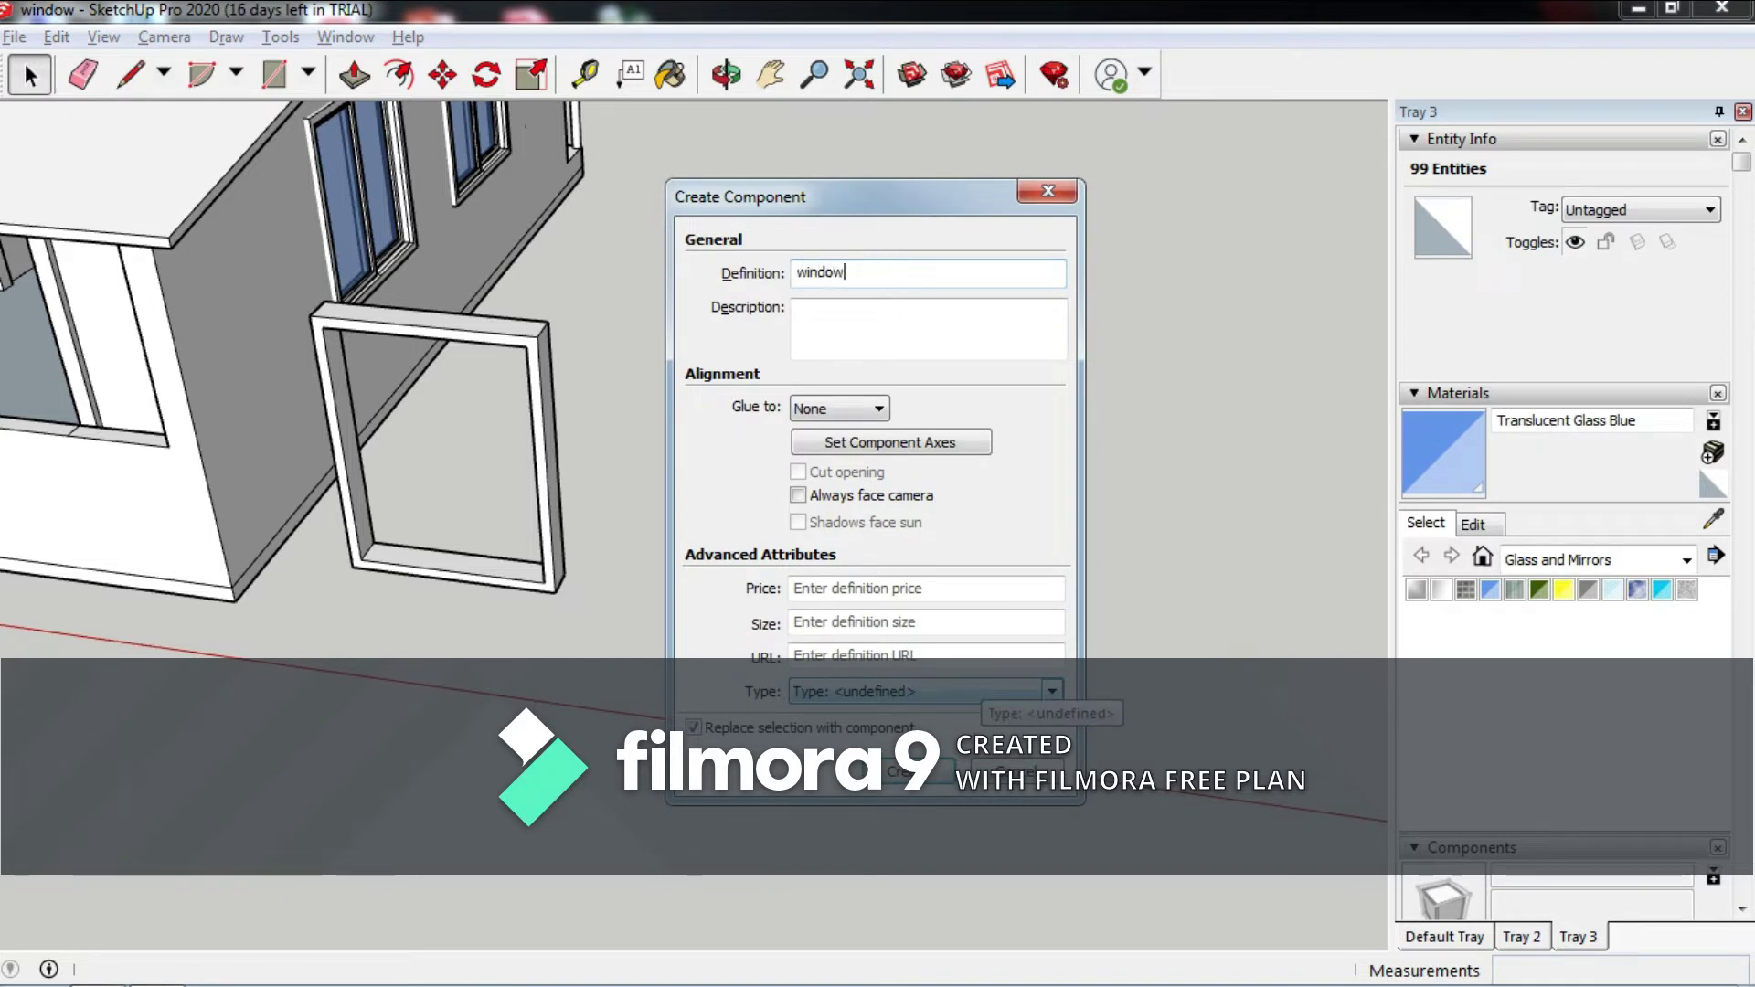
Confirm the sash component and move it into the hollow frame's inner corner.
{"action": "key", "text": "Return"}
{"action": "key", "text": "m"}
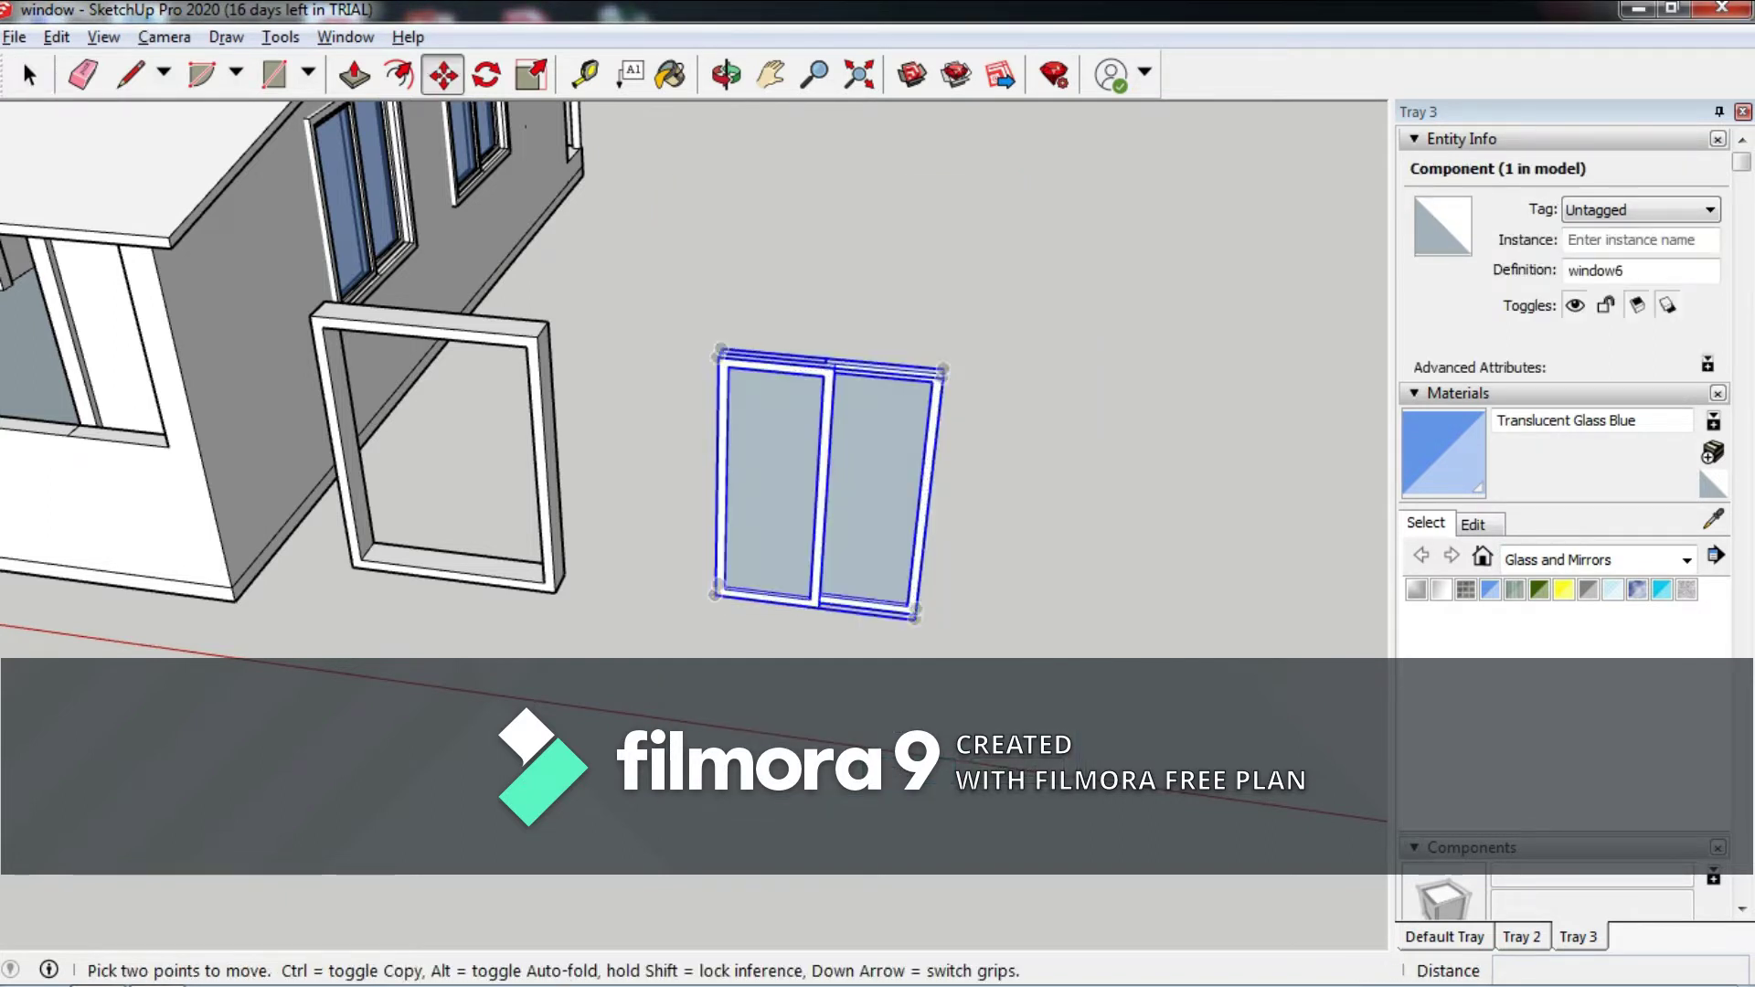
{"action": "scroll", "coordinate": [708, 590], "scroll_direction": "up", "scroll_amount": 4}
{"action": "left_click", "coordinate": [709, 590]}
{"action": "scroll", "coordinate": [742, 587], "scroll_direction": "down", "scroll_amount": 4}
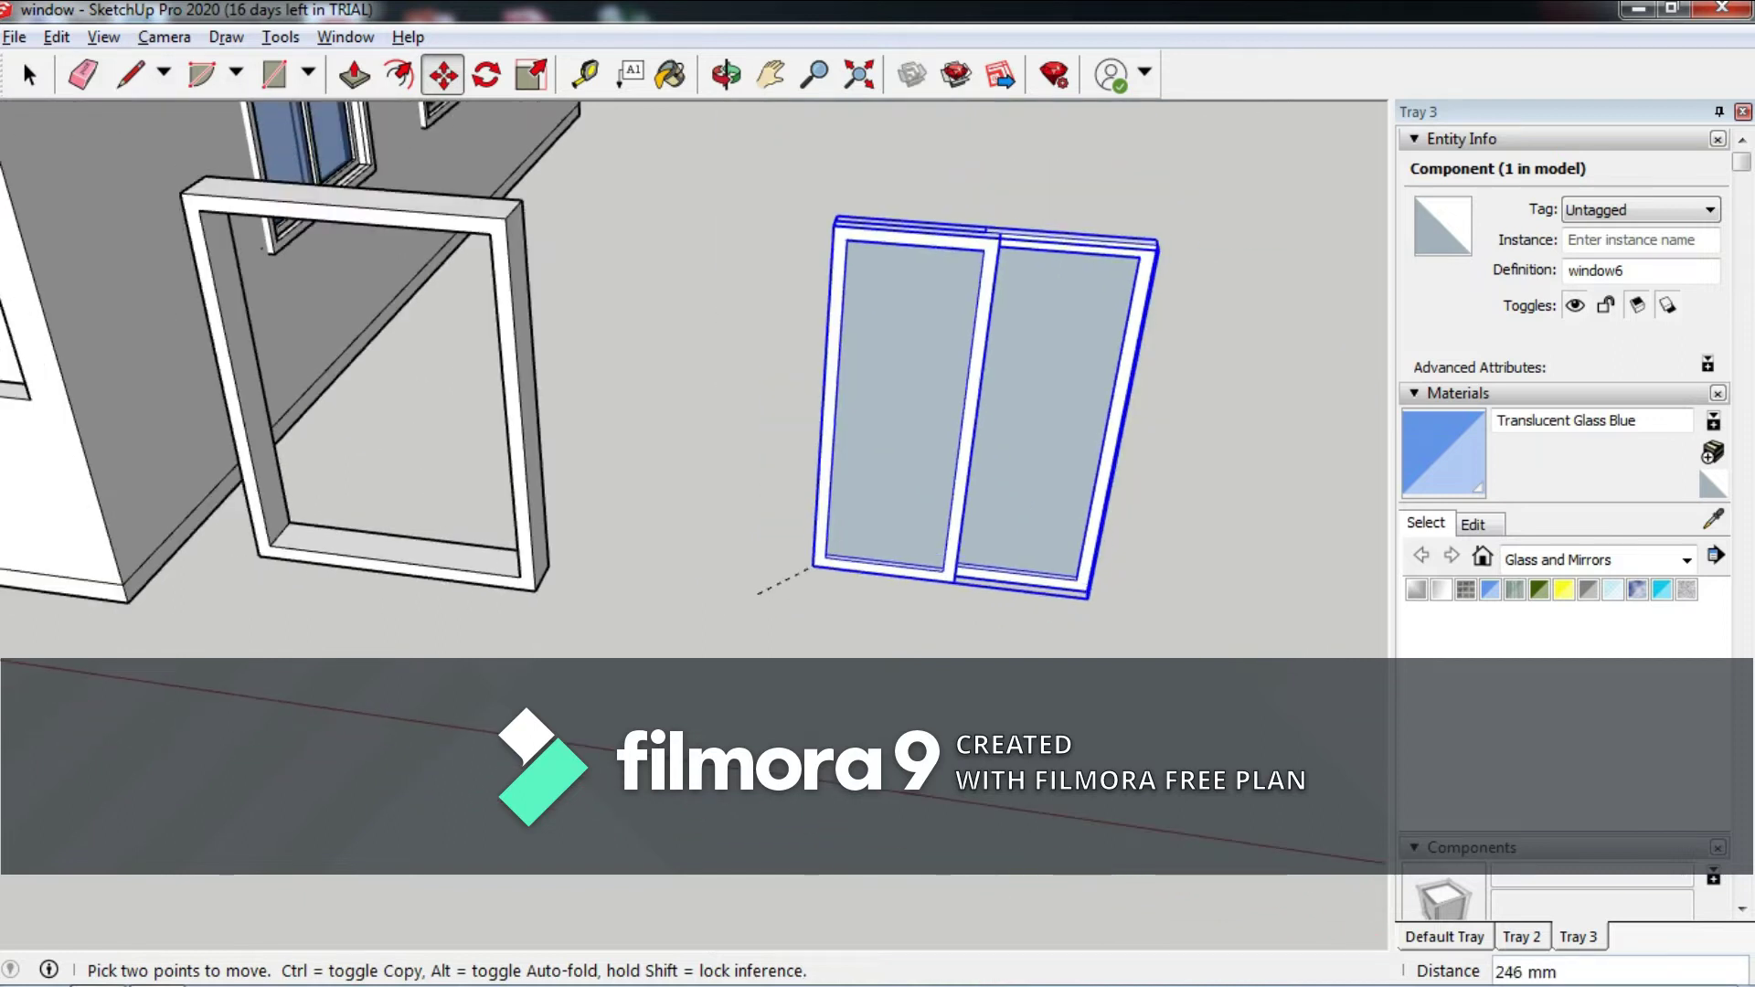
{"action": "scroll", "coordinate": [423, 550], "scroll_direction": "up", "scroll_amount": 4}
{"action": "scroll", "coordinate": [423, 549], "scroll_direction": "up", "scroll_amount": 3}
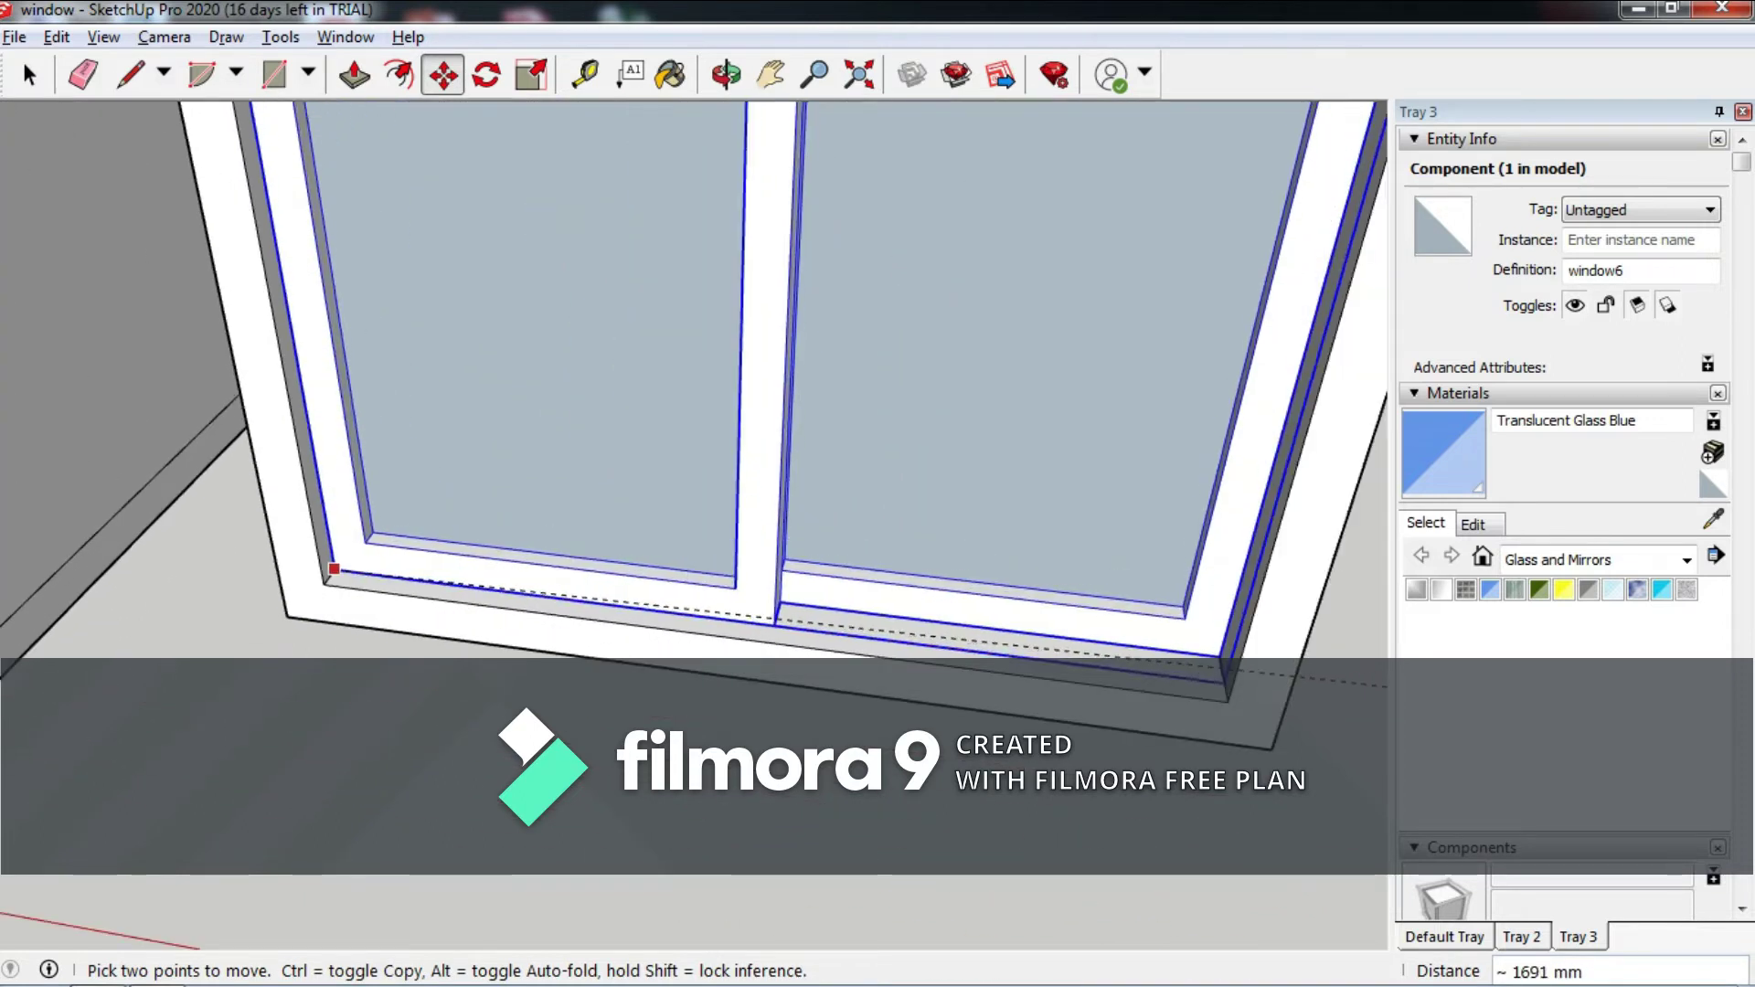
{"action": "left_click", "coordinate": [322, 583]}
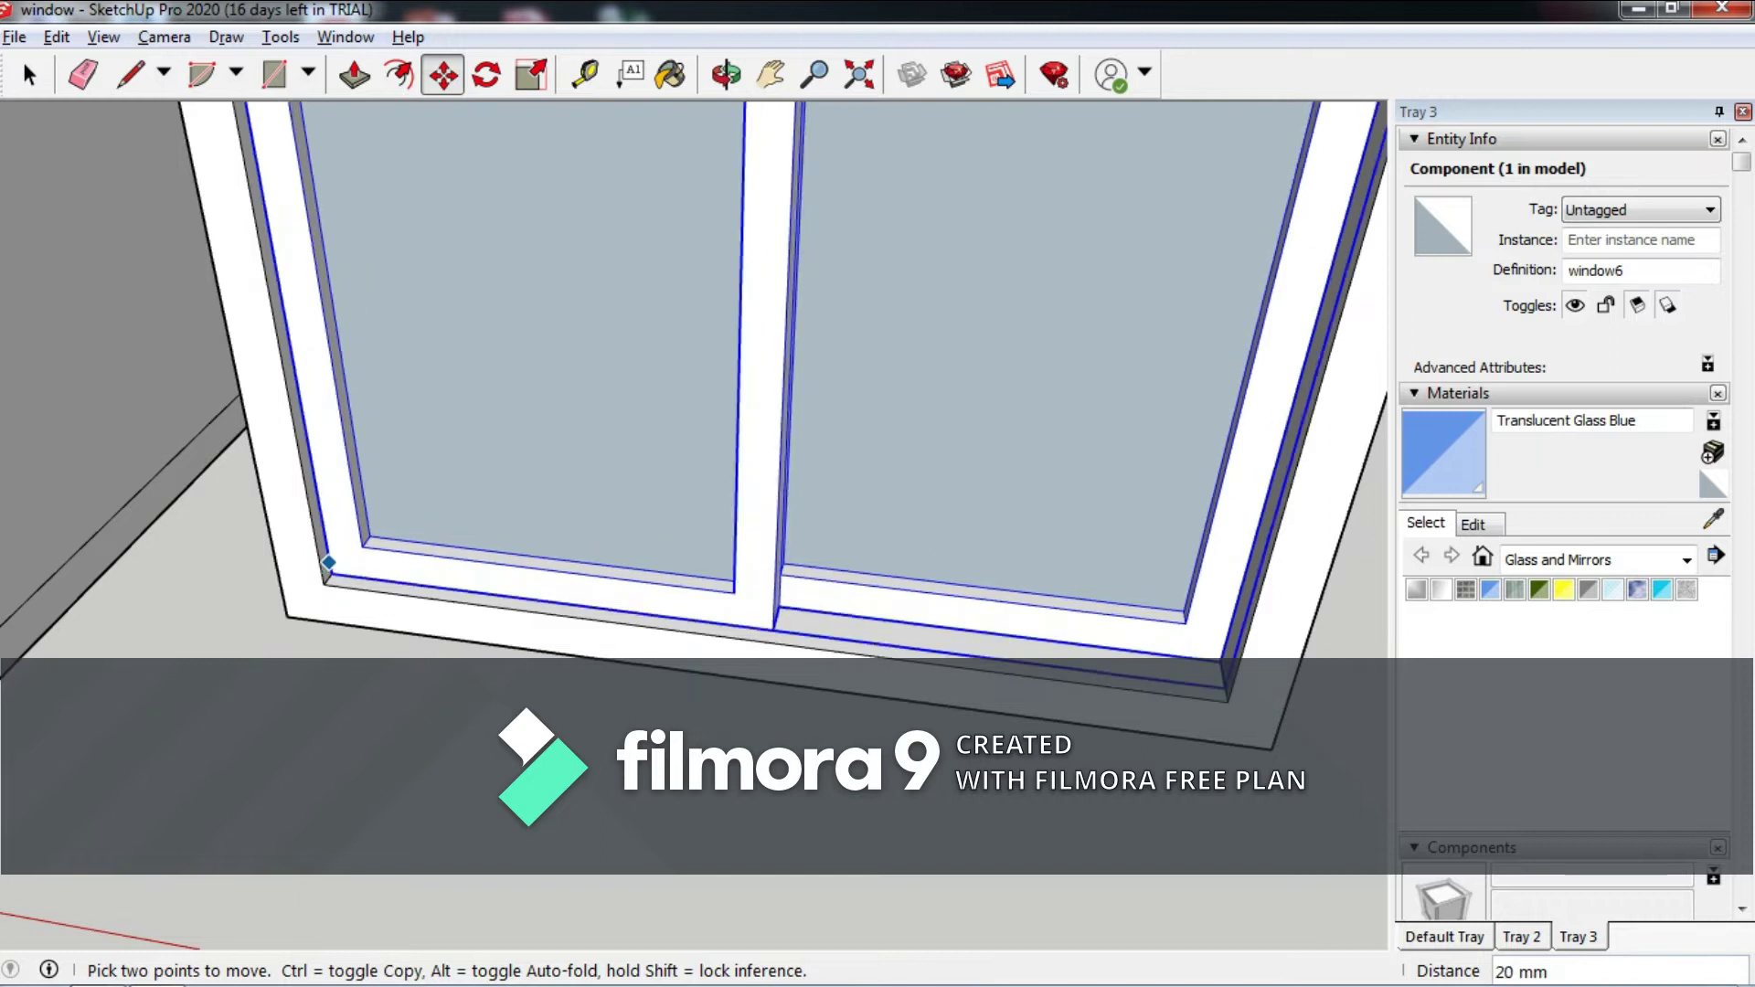
{"action": "key", "text": "Escape"}
{"action": "scroll", "coordinate": [340, 546], "scroll_direction": "down", "scroll_amount": 5}
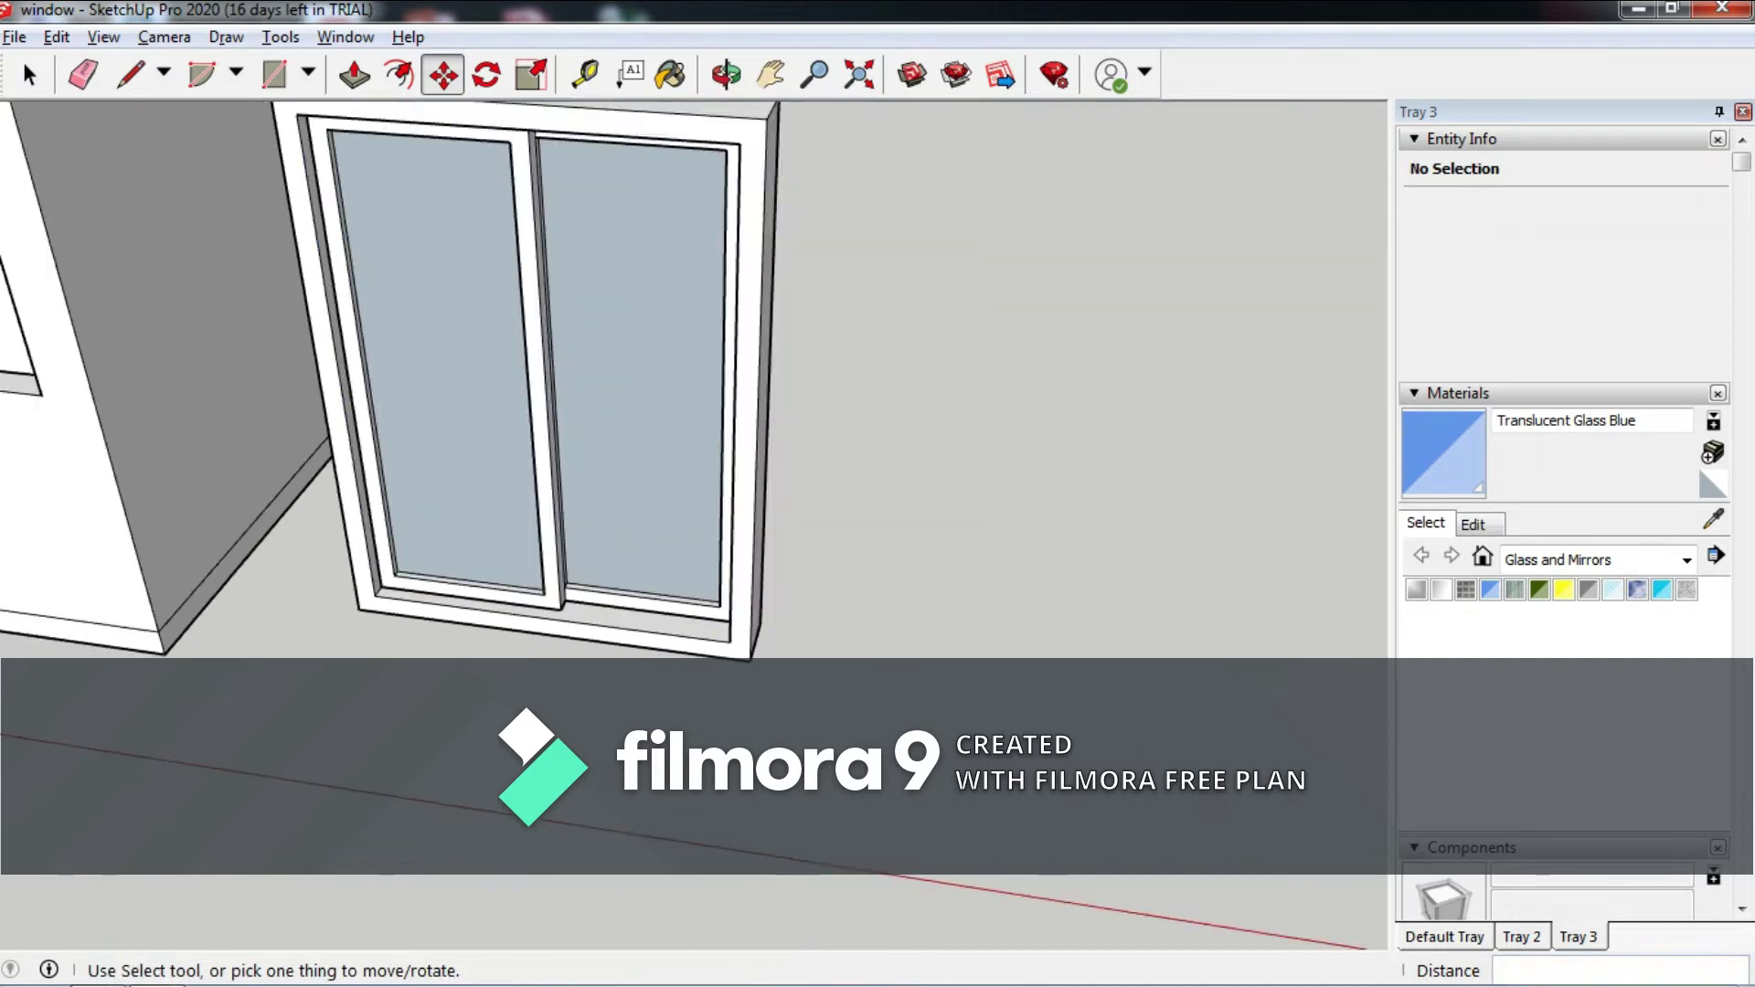
{"action": "scroll", "coordinate": [340, 545], "scroll_direction": "down", "scroll_amount": 3}
{"action": "scroll", "coordinate": [340, 546], "scroll_direction": "up", "scroll_amount": 1}
Select the frame and sashes together and make them the component 'window7'.
{"action": "key", "text": "space"}
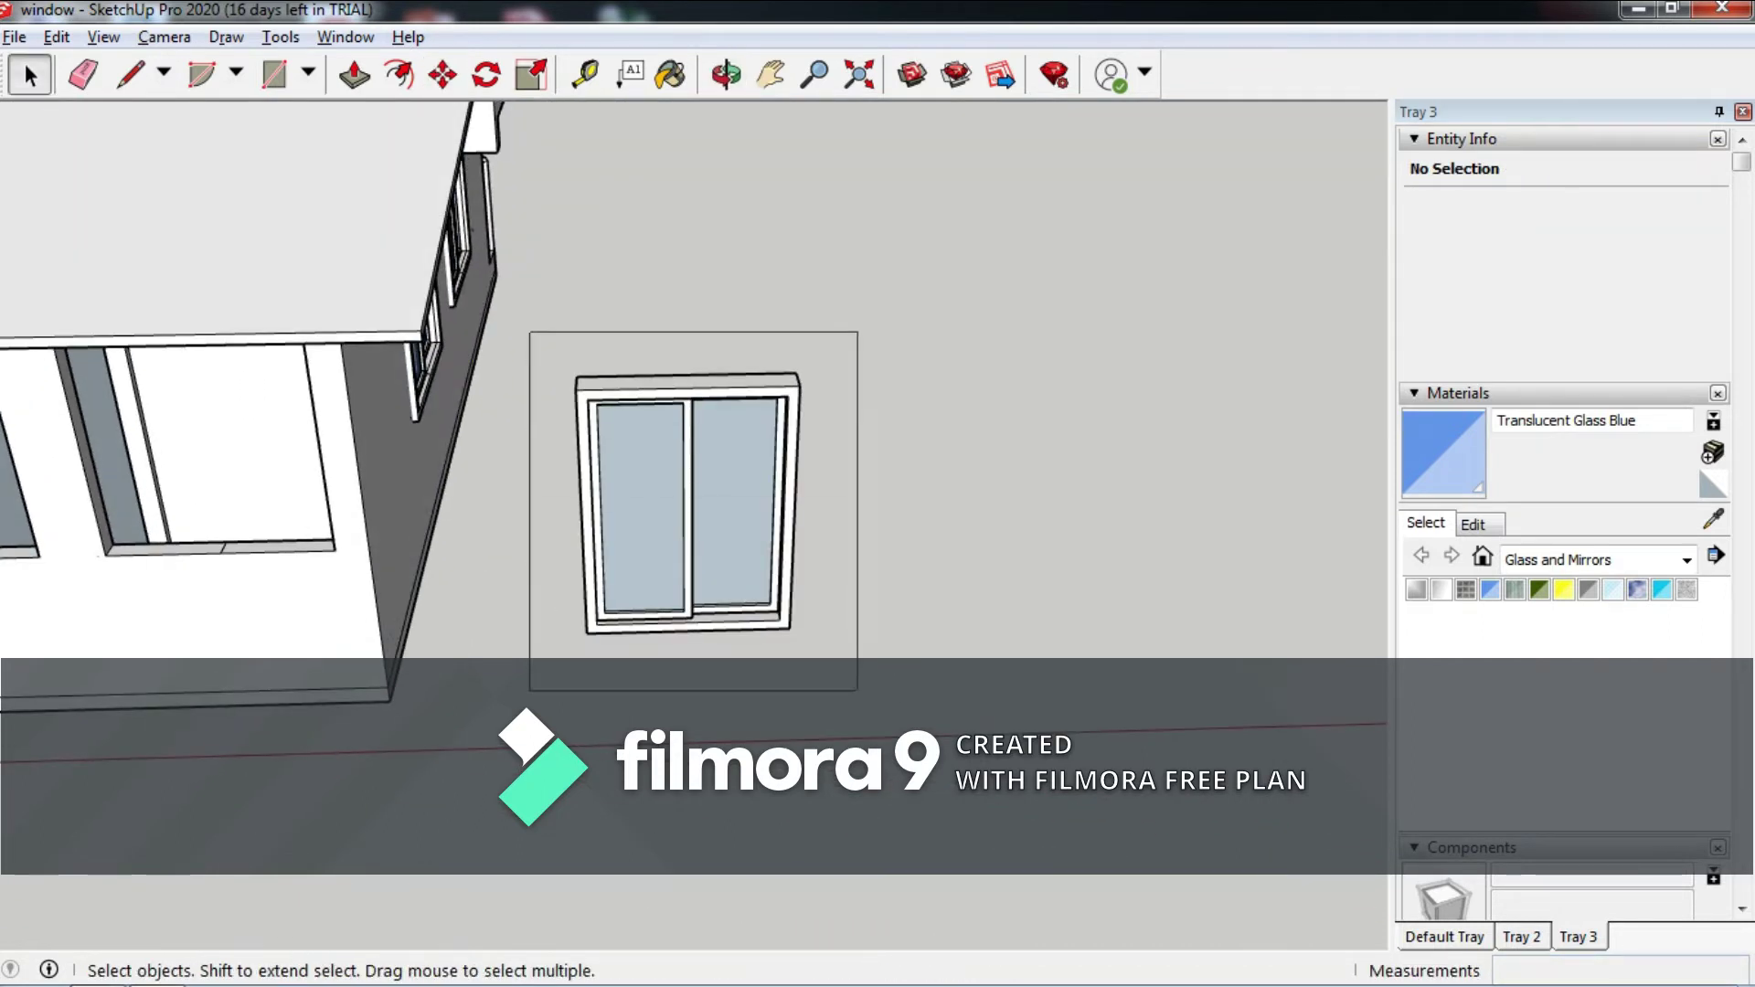
{"action": "key", "text": "ctrl+a"}
{"action": "scroll", "coordinate": [745, 411], "scroll_direction": "up", "scroll_amount": 3}
{"action": "scroll", "coordinate": [745, 411], "scroll_direction": "up", "scroll_amount": 2}
{"action": "scroll", "coordinate": [745, 412], "scroll_direction": "down", "scroll_amount": 1}
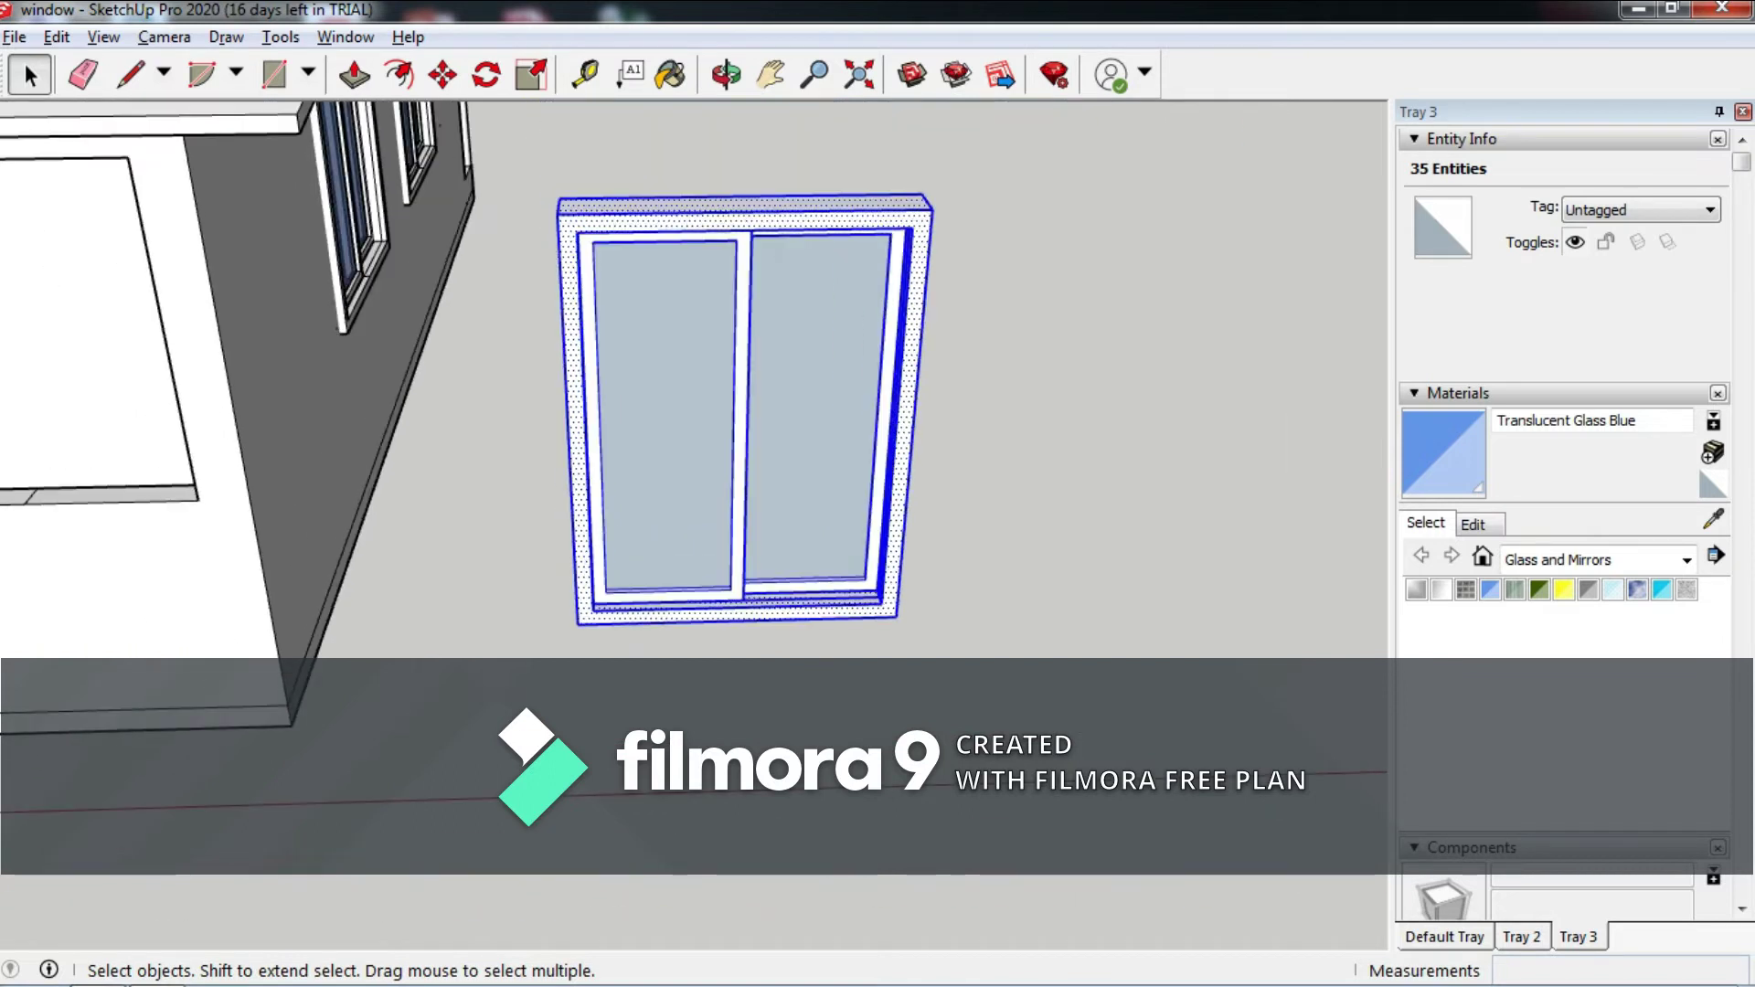
{"action": "key", "text": "g"}
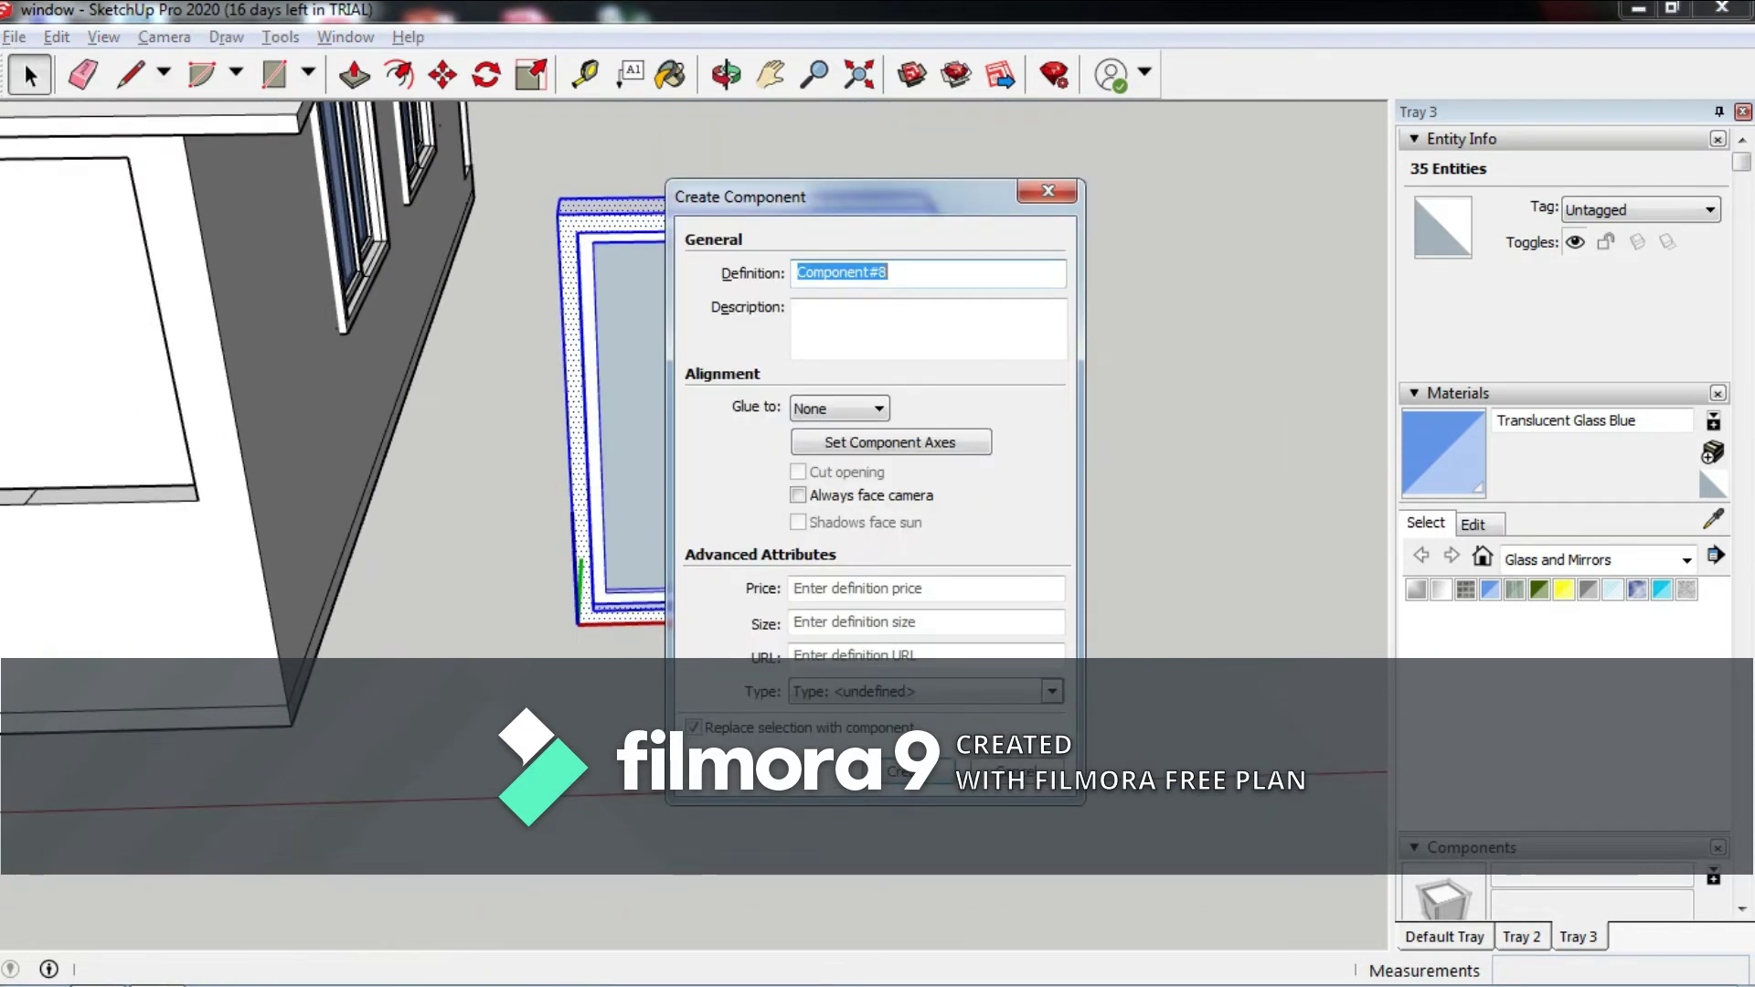
{"action": "type", "text": "window7"}
{"action": "key", "text": "Return"}
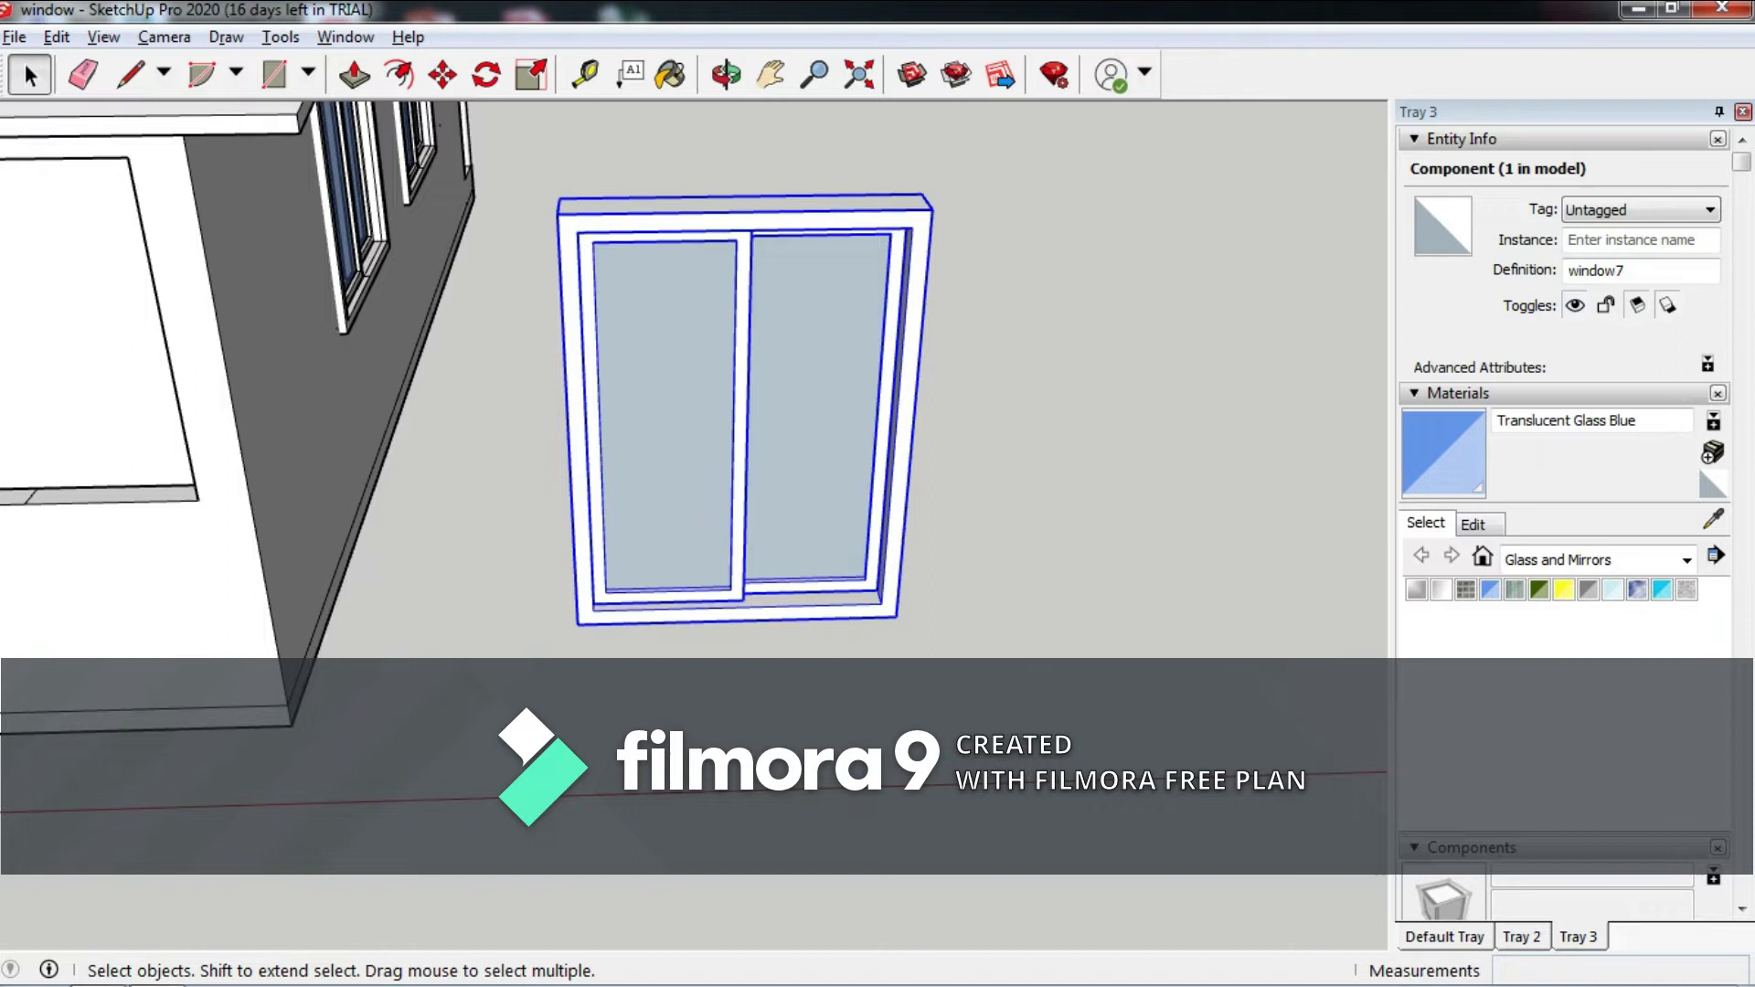
Pick the window7 component's corner as the move base and orbit toward the house.
{"action": "key", "text": "m"}
{"action": "scroll", "coordinate": [386, 532], "scroll_direction": "up", "scroll_amount": 2}
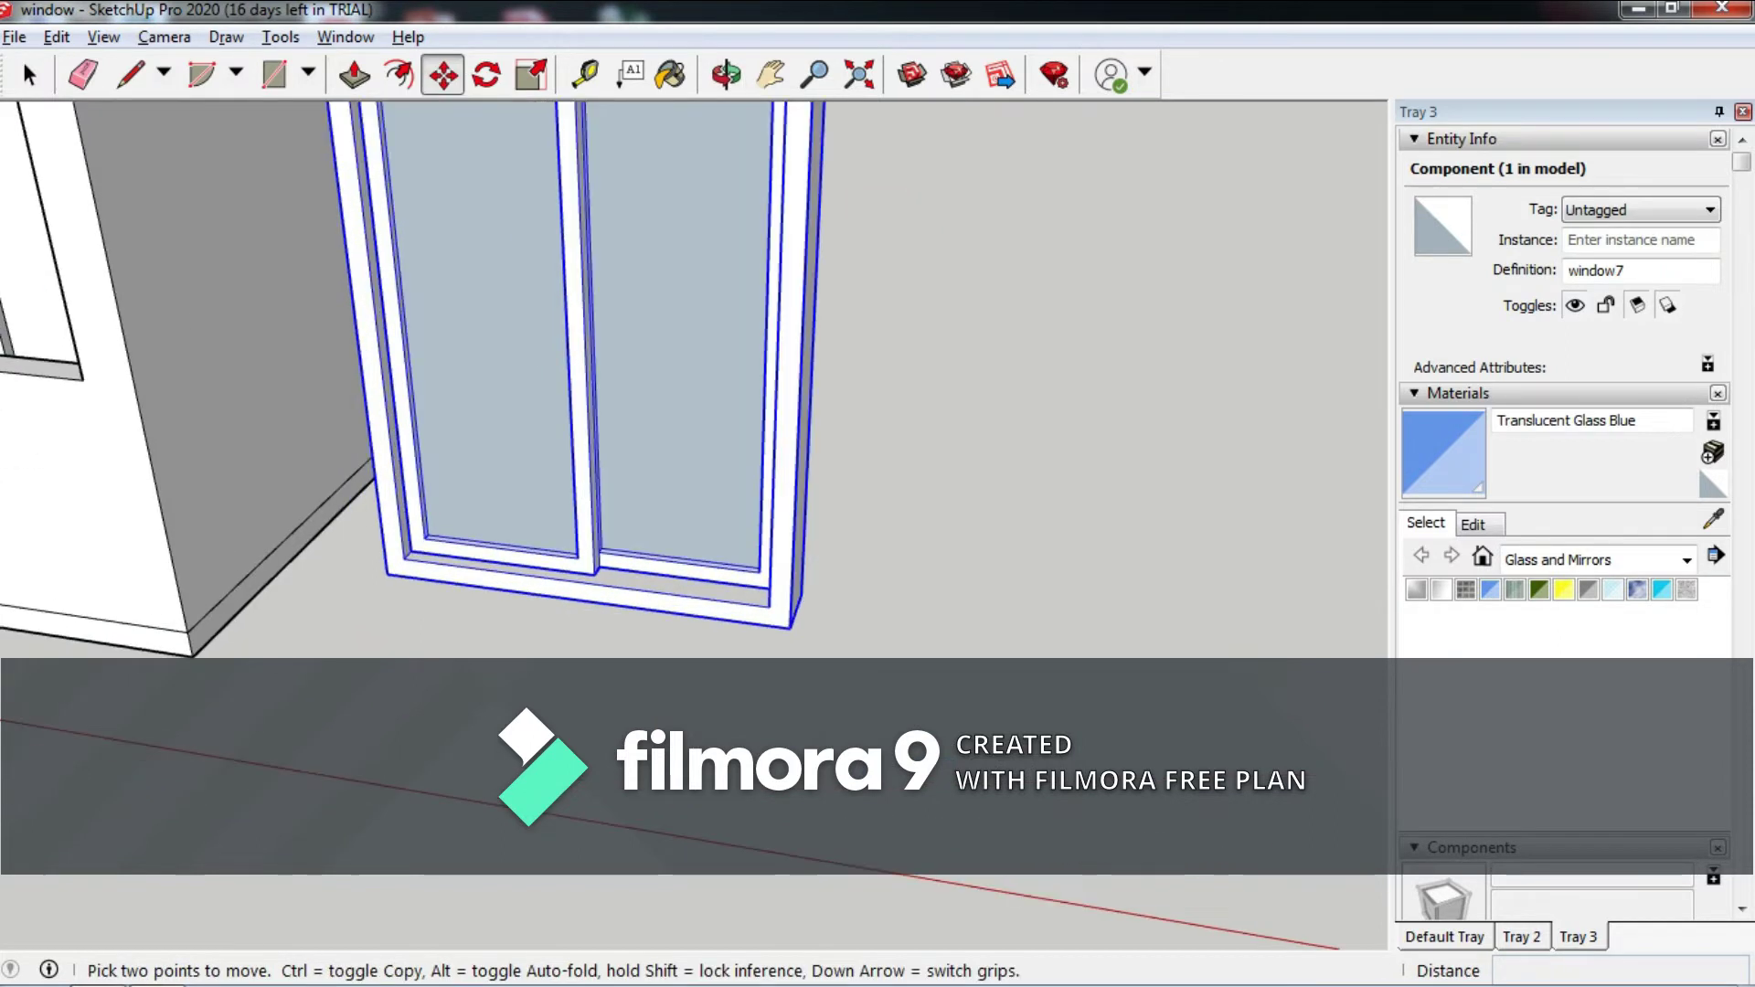
{"action": "scroll", "coordinate": [386, 532], "scroll_direction": "up", "scroll_amount": 2}
{"action": "scroll", "coordinate": [386, 532], "scroll_direction": "up", "scroll_amount": 1}
{"action": "left_click", "coordinate": [386, 532]}
{"action": "scroll", "coordinate": [387, 532], "scroll_direction": "down", "scroll_amount": 3}
{"action": "mouse_move", "coordinate": [640, 530]}
{"action": "middle_mouse_down"}
{"action": "mouse_move", "coordinate": [622, 521]}
{"action": "mouse_move", "coordinate": [654, 539]}
{"action": "mouse_move", "coordinate": [914, 315]}
{"action": "middle_mouse_up"}
{"action": "scroll", "coordinate": [622, 521], "scroll_direction": "down", "scroll_amount": 3}
{"action": "scroll", "coordinate": [621, 519], "scroll_direction": "down", "scroll_amount": 2}
{"action": "scroll", "coordinate": [430, 618], "scroll_direction": "down", "scroll_amount": 2}
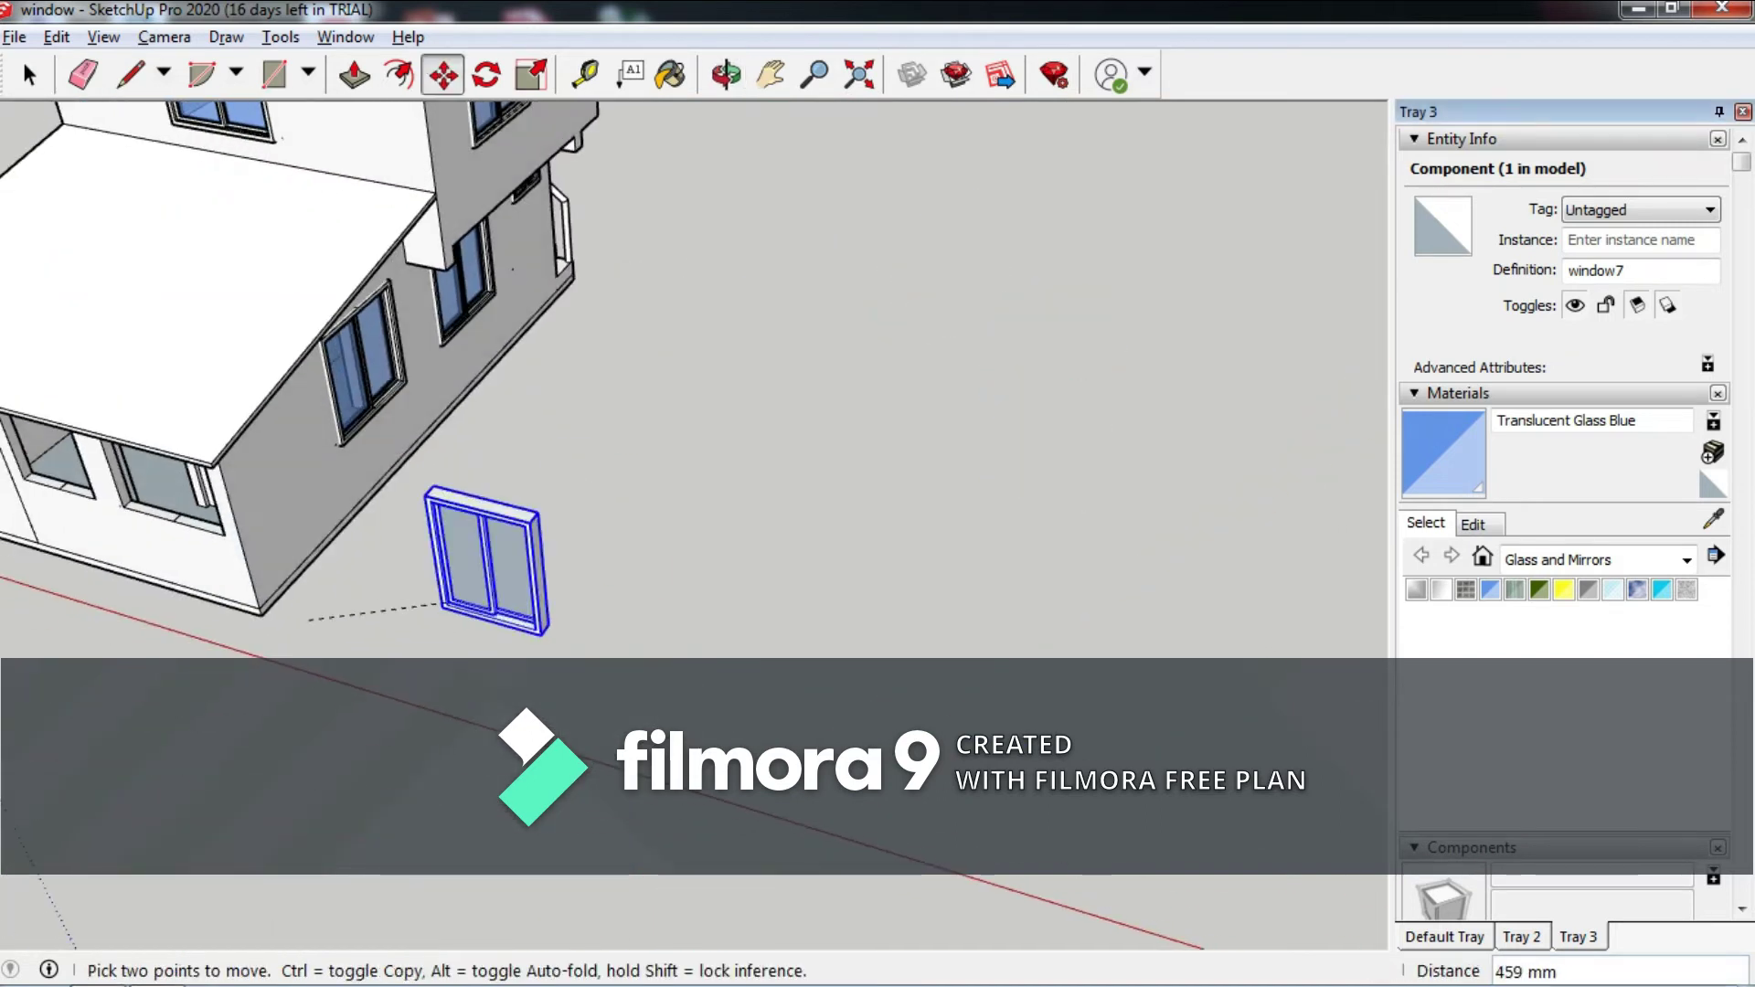
{"action": "scroll", "coordinate": [23, 480], "scroll_direction": "up", "scroll_amount": 3}
{"action": "scroll", "coordinate": [23, 480], "scroll_direction": "up", "scroll_amount": 3}
Seat the window in the ground-floor front wall opening, orbiting to check the fit.
{"action": "middle_click_drag", "start_coordinate": [23, 480], "coordinate": [210, 542]}
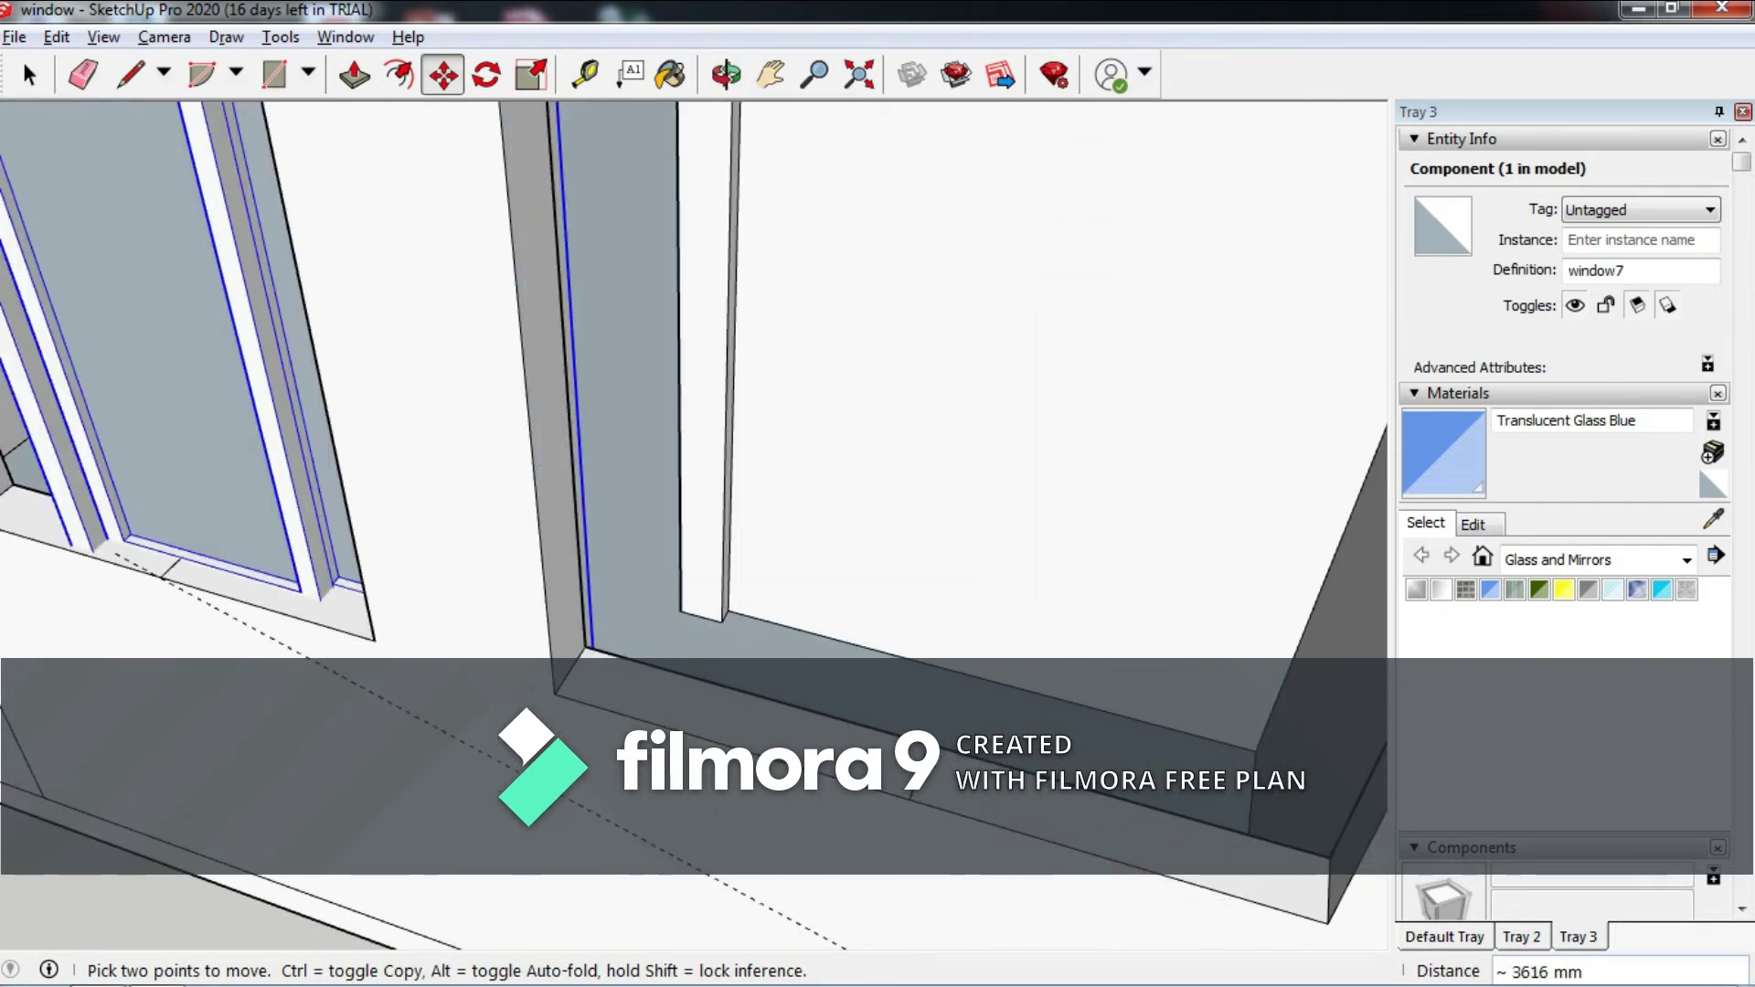
{"action": "scroll", "coordinate": [210, 542], "scroll_direction": "up", "scroll_amount": 3}
{"action": "scroll", "coordinate": [139, 545], "scroll_direction": "up", "scroll_amount": 2}
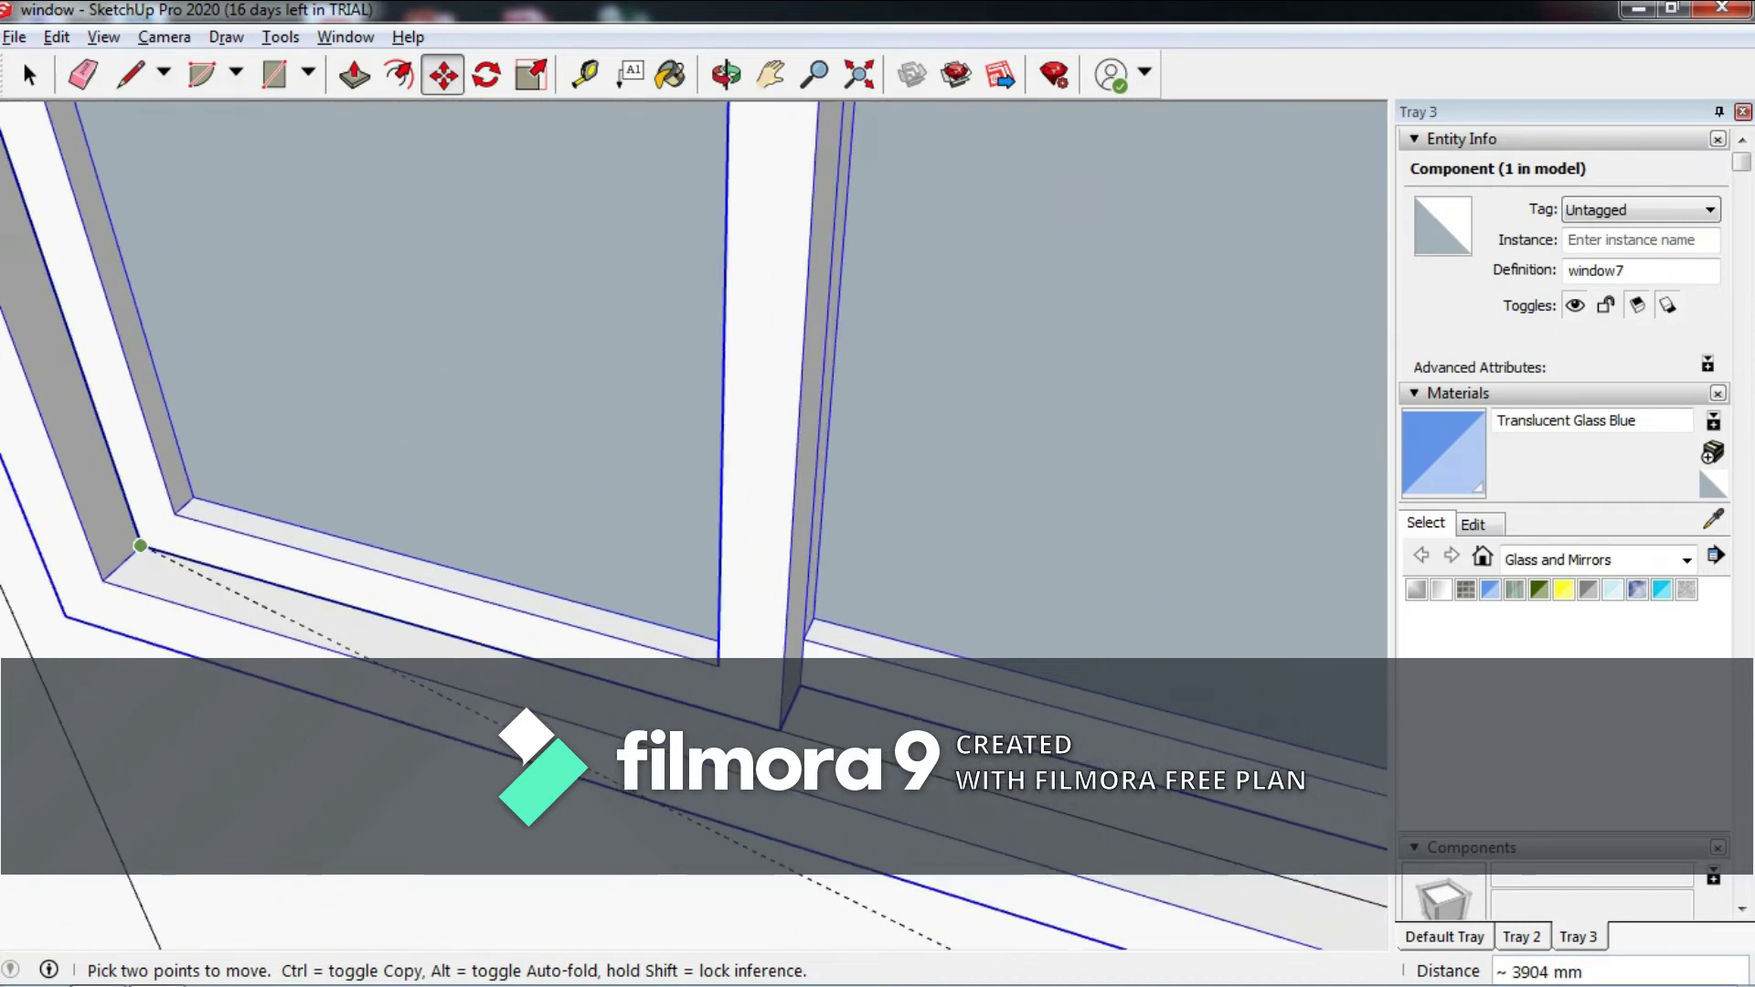
{"action": "scroll", "coordinate": [139, 546], "scroll_direction": "down", "scroll_amount": 3}
{"action": "mouse_move", "coordinate": [140, 546]}
{"action": "middle_mouse_down"}
{"action": "mouse_move", "coordinate": [426, 759]}
{"action": "mouse_move", "coordinate": [521, 709]}
{"action": "mouse_move", "coordinate": [451, 698]}
{"action": "middle_mouse_up"}
{"action": "scroll", "coordinate": [521, 710], "scroll_direction": "up", "scroll_amount": 3}
{"action": "scroll", "coordinate": [365, 690], "scroll_direction": "down", "scroll_amount": 3}
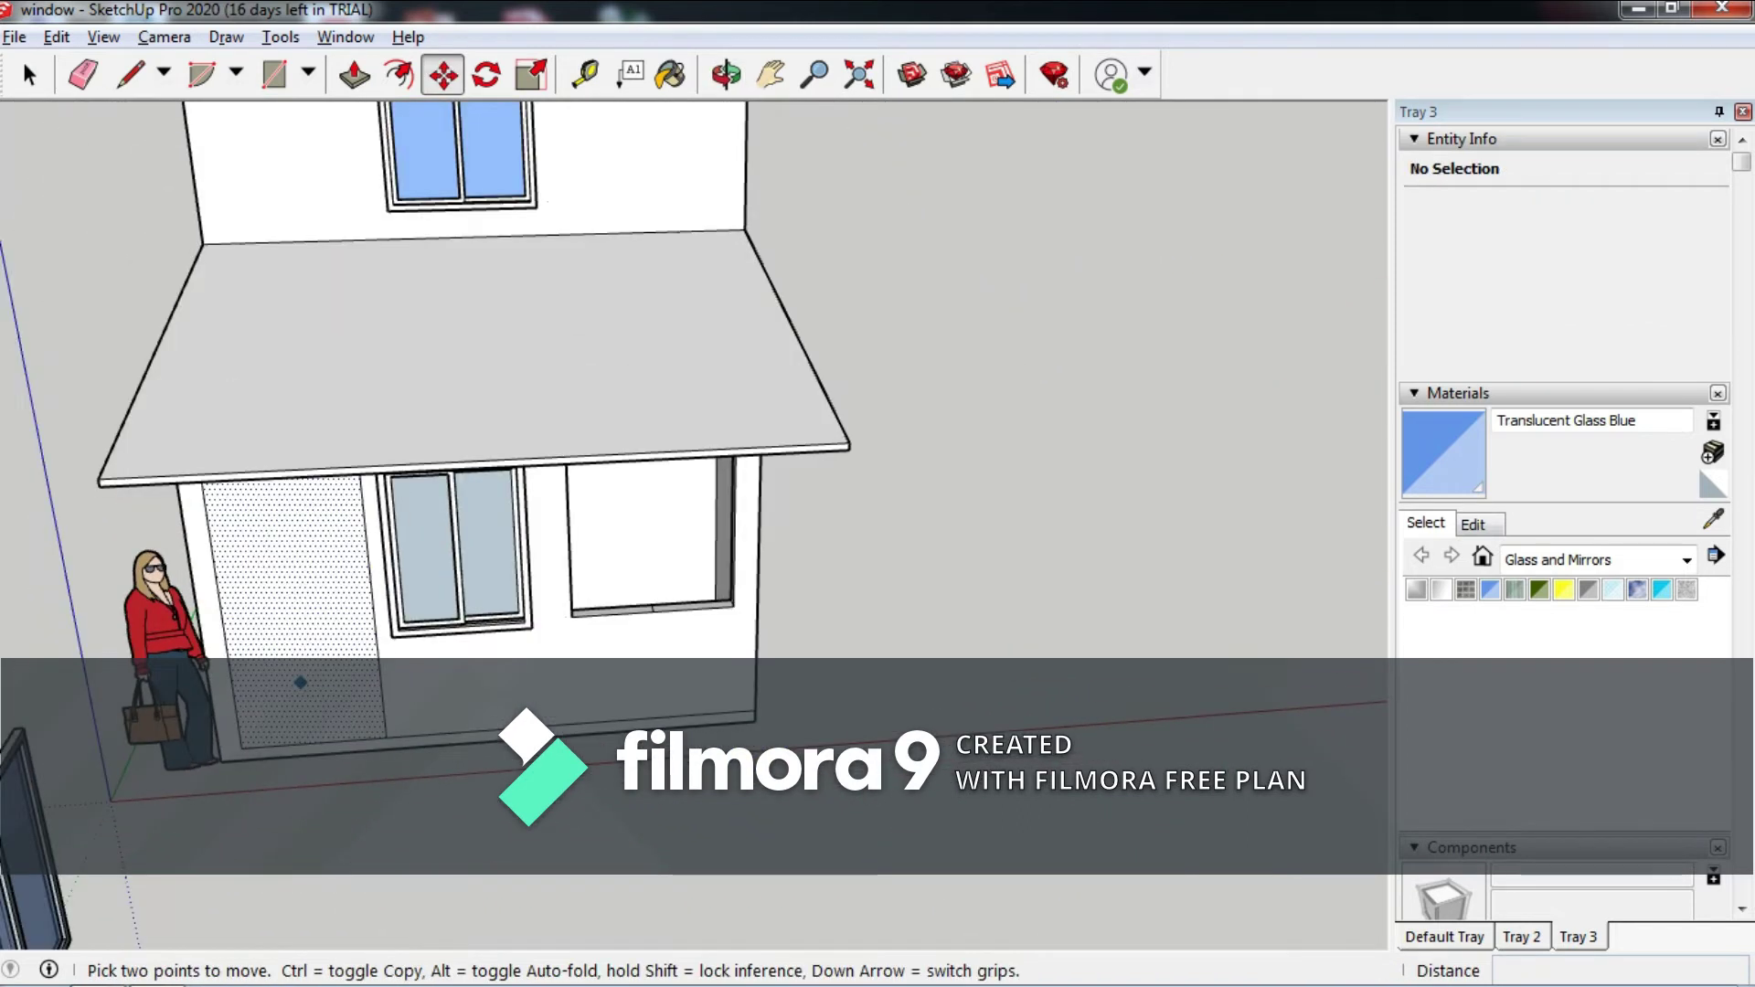
{"action": "mouse_move", "coordinate": [347, 681]}
{"action": "middle_mouse_down"}
{"action": "mouse_move", "coordinate": [411, 694]}
{"action": "mouse_move", "coordinate": [594, 549]}
{"action": "middle_mouse_up"}
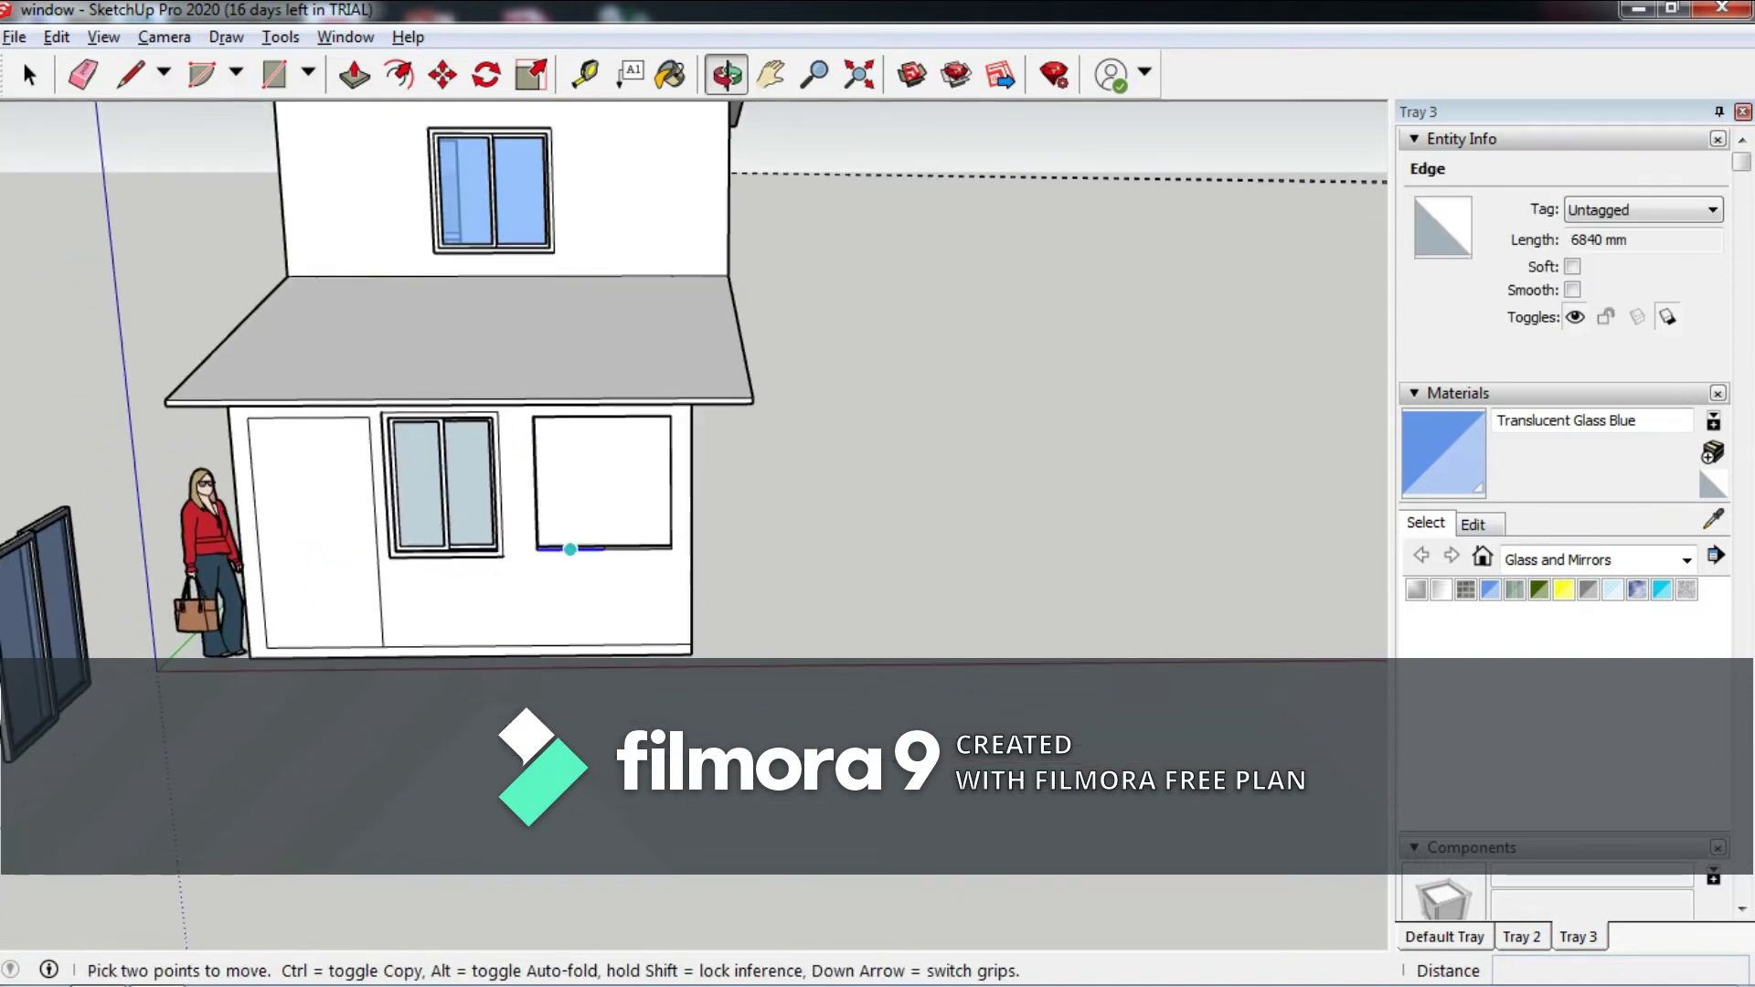
Draw a tall door-panel rectangle on the front wall left of the window, then select its top edge.
{"action": "left_click", "coordinate": [274, 73]}
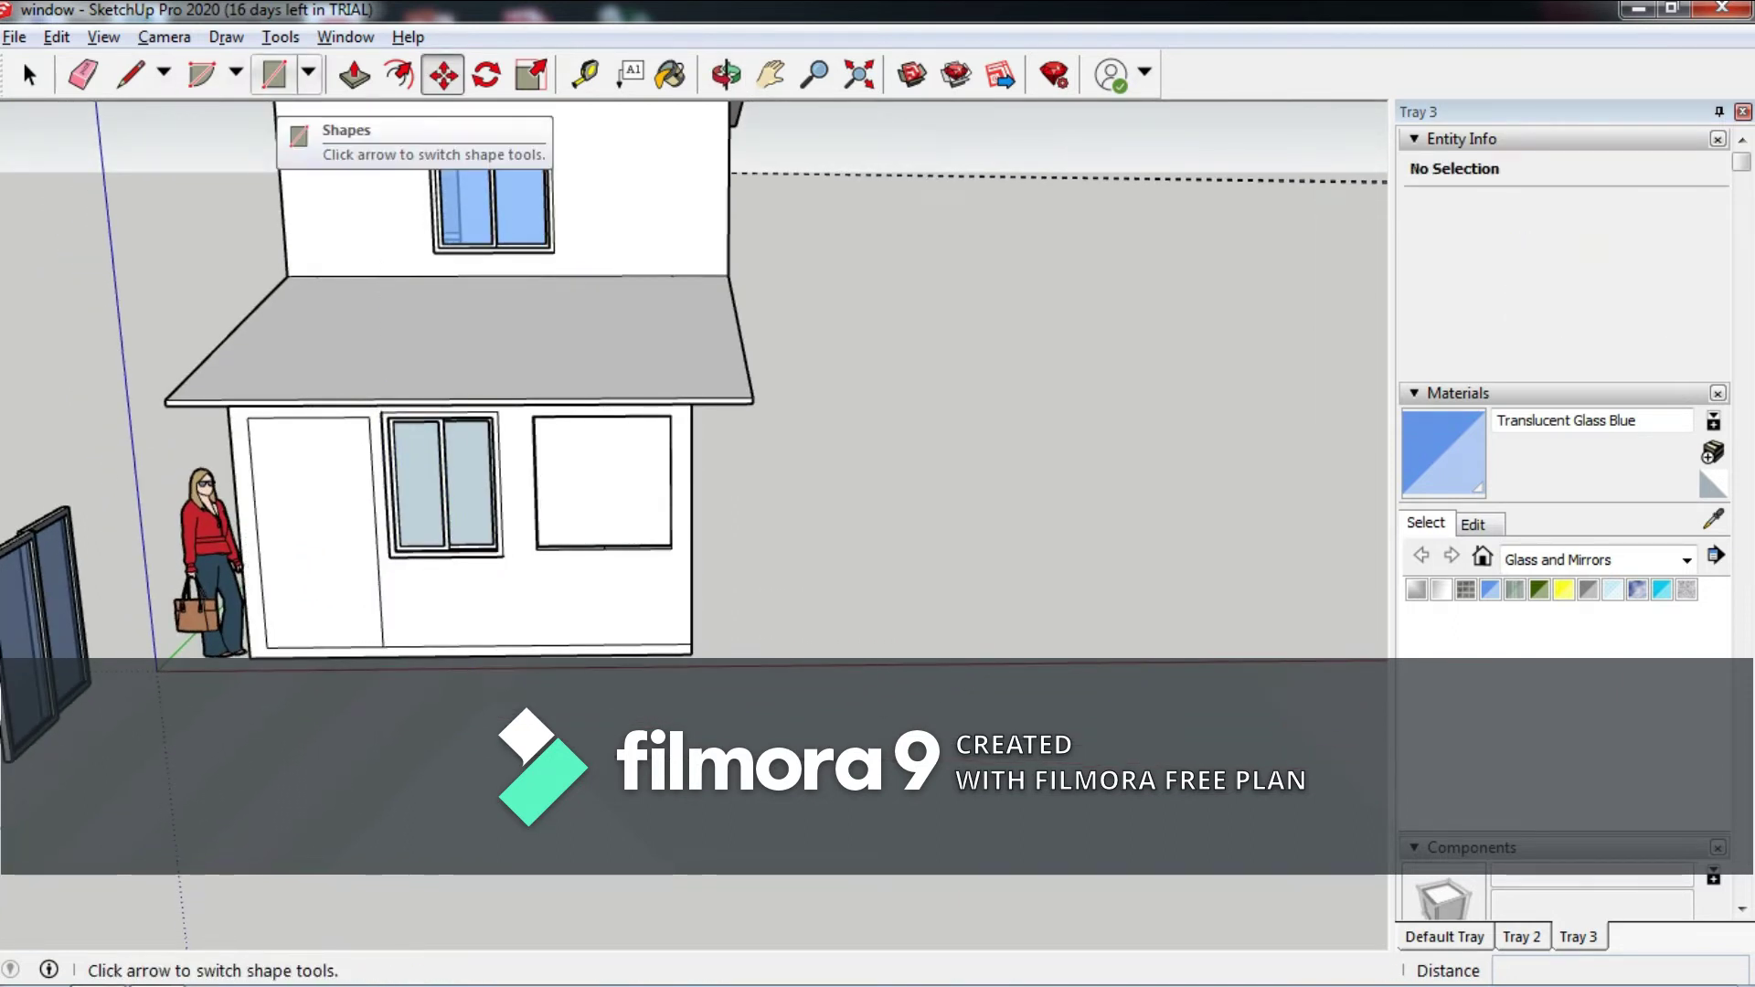
{"action": "scroll", "coordinate": [546, 548], "scroll_direction": "up", "scroll_amount": 3}
{"action": "middle_click_drag", "start_coordinate": [545, 539], "coordinate": [512, 594]}
{"action": "scroll", "coordinate": [534, 562], "scroll_direction": "down", "scroll_amount": 4}
{"action": "scroll", "coordinate": [502, 617], "scroll_direction": "up", "scroll_amount": 2}
{"action": "scroll", "coordinate": [502, 617], "scroll_direction": "up", "scroll_amount": 2}
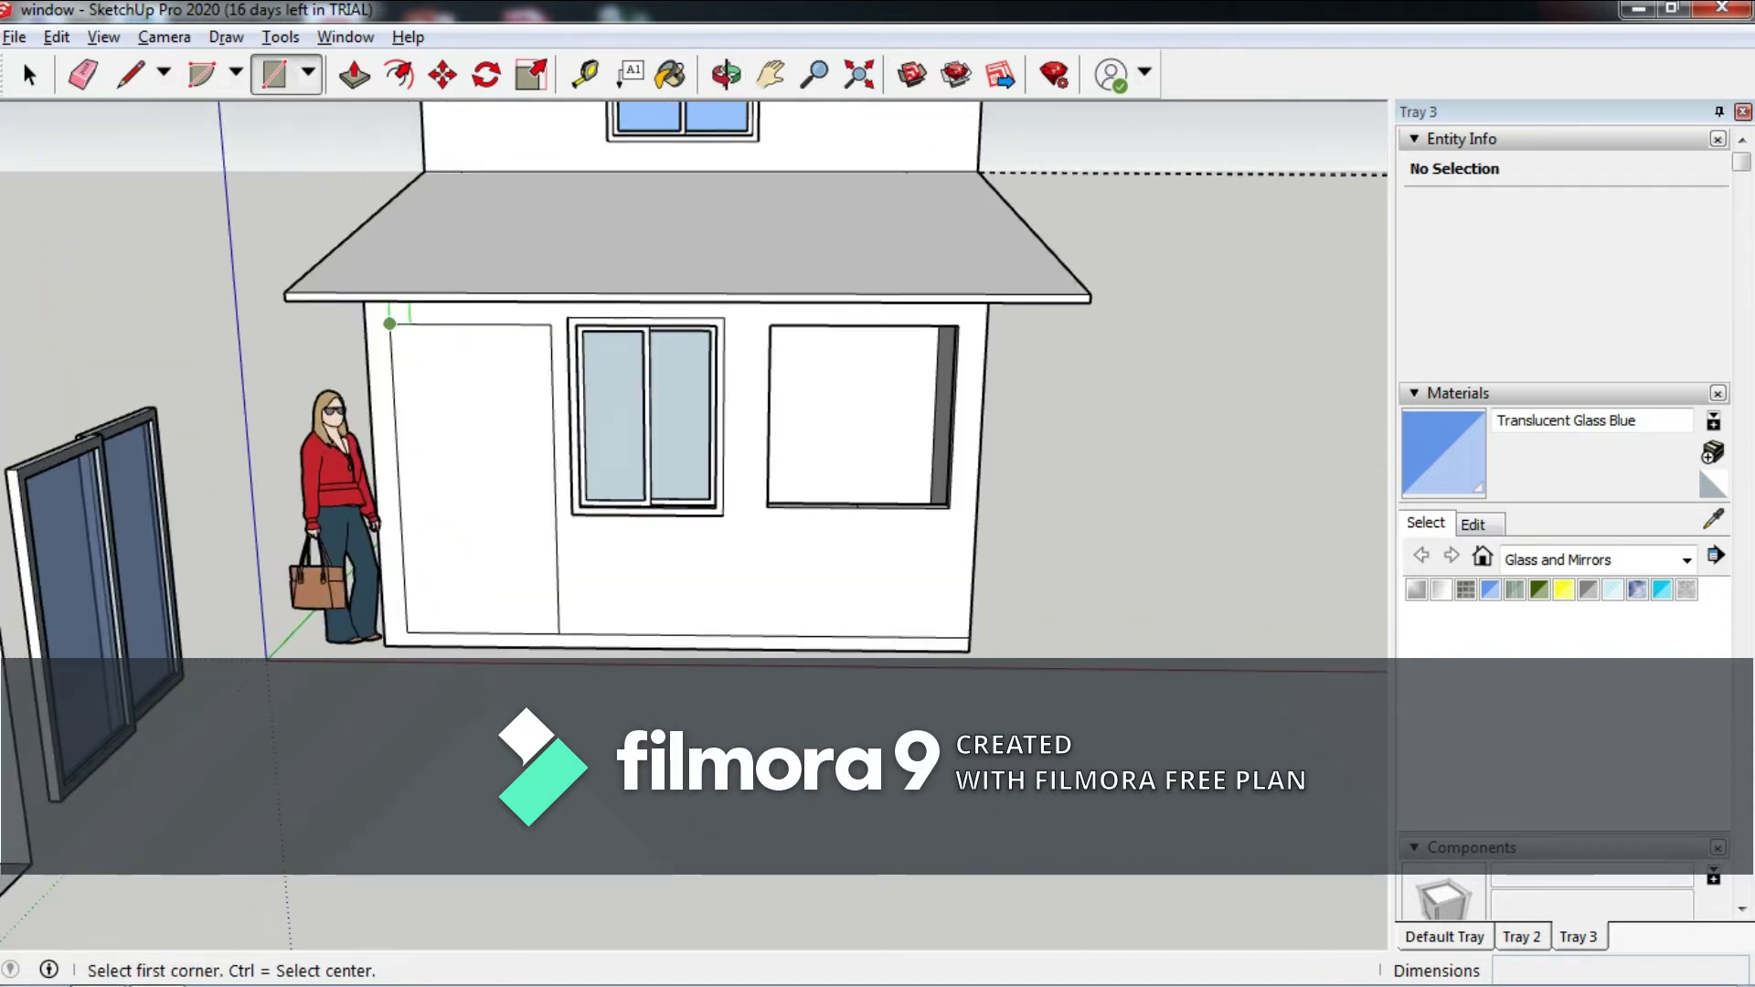
{"action": "scroll", "coordinate": [401, 434], "scroll_direction": "up", "scroll_amount": 1}
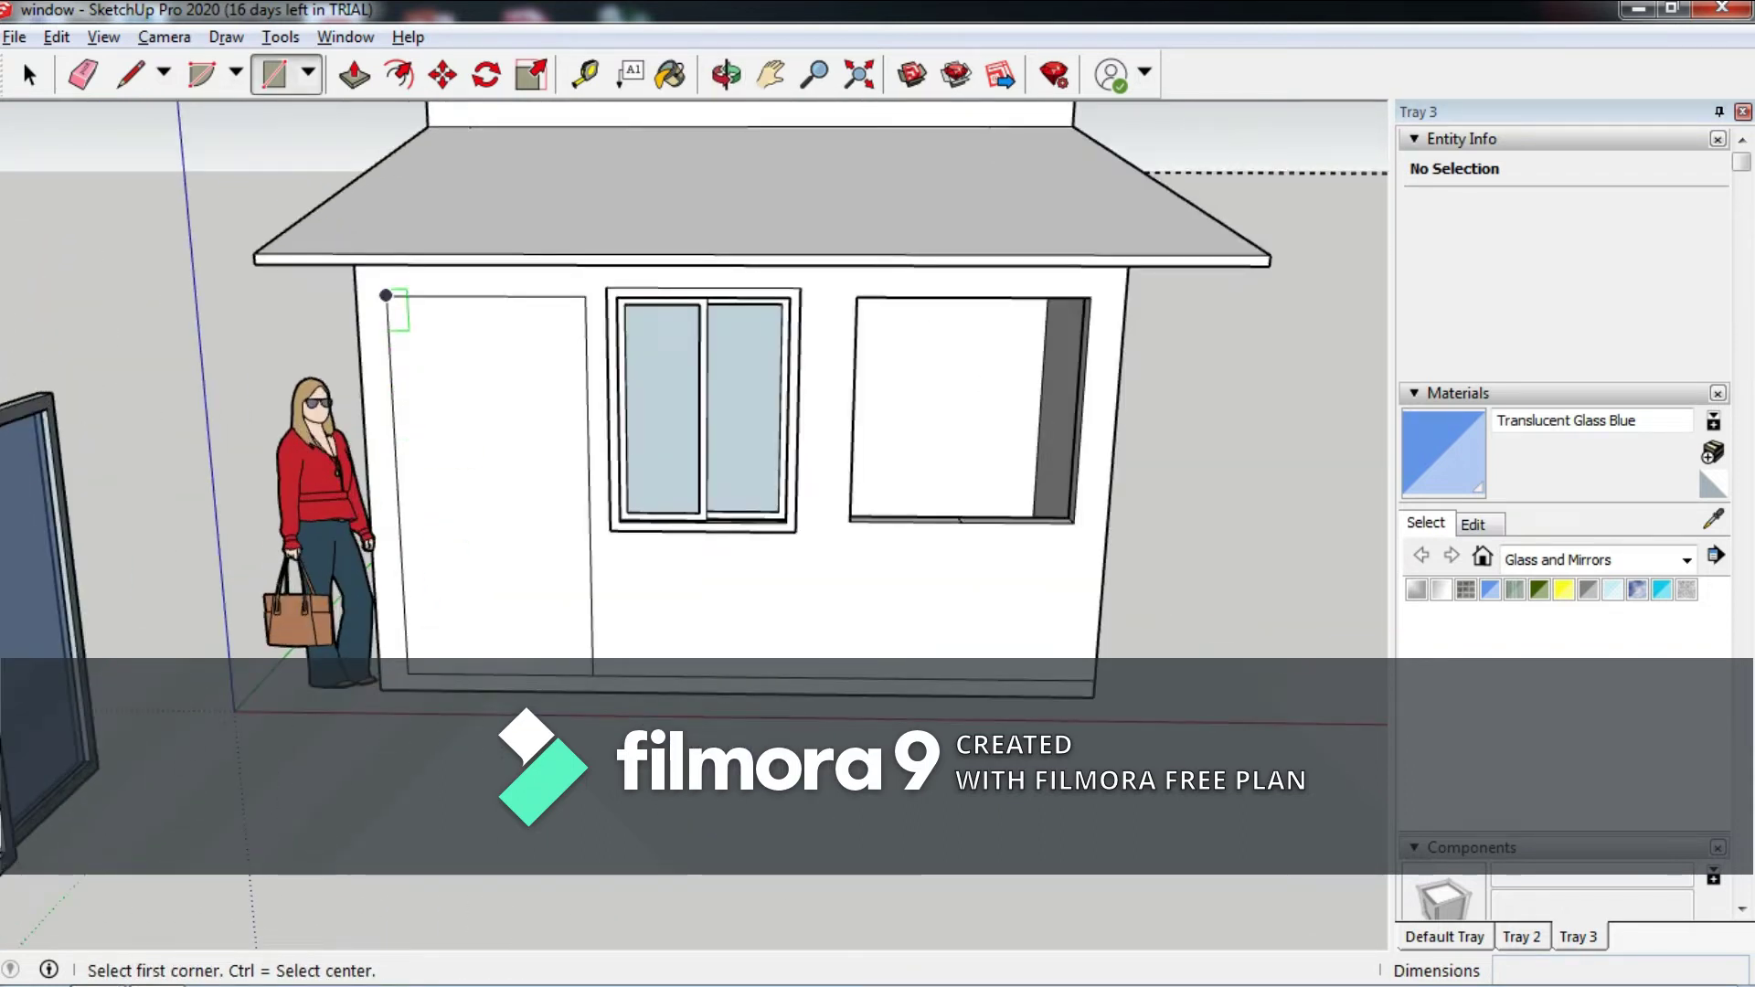
{"action": "left_click", "coordinate": [386, 295]}
{"action": "left_click", "coordinate": [592, 675]}
{"action": "key", "text": "space"}
{"action": "left_click", "coordinate": [484, 296]}
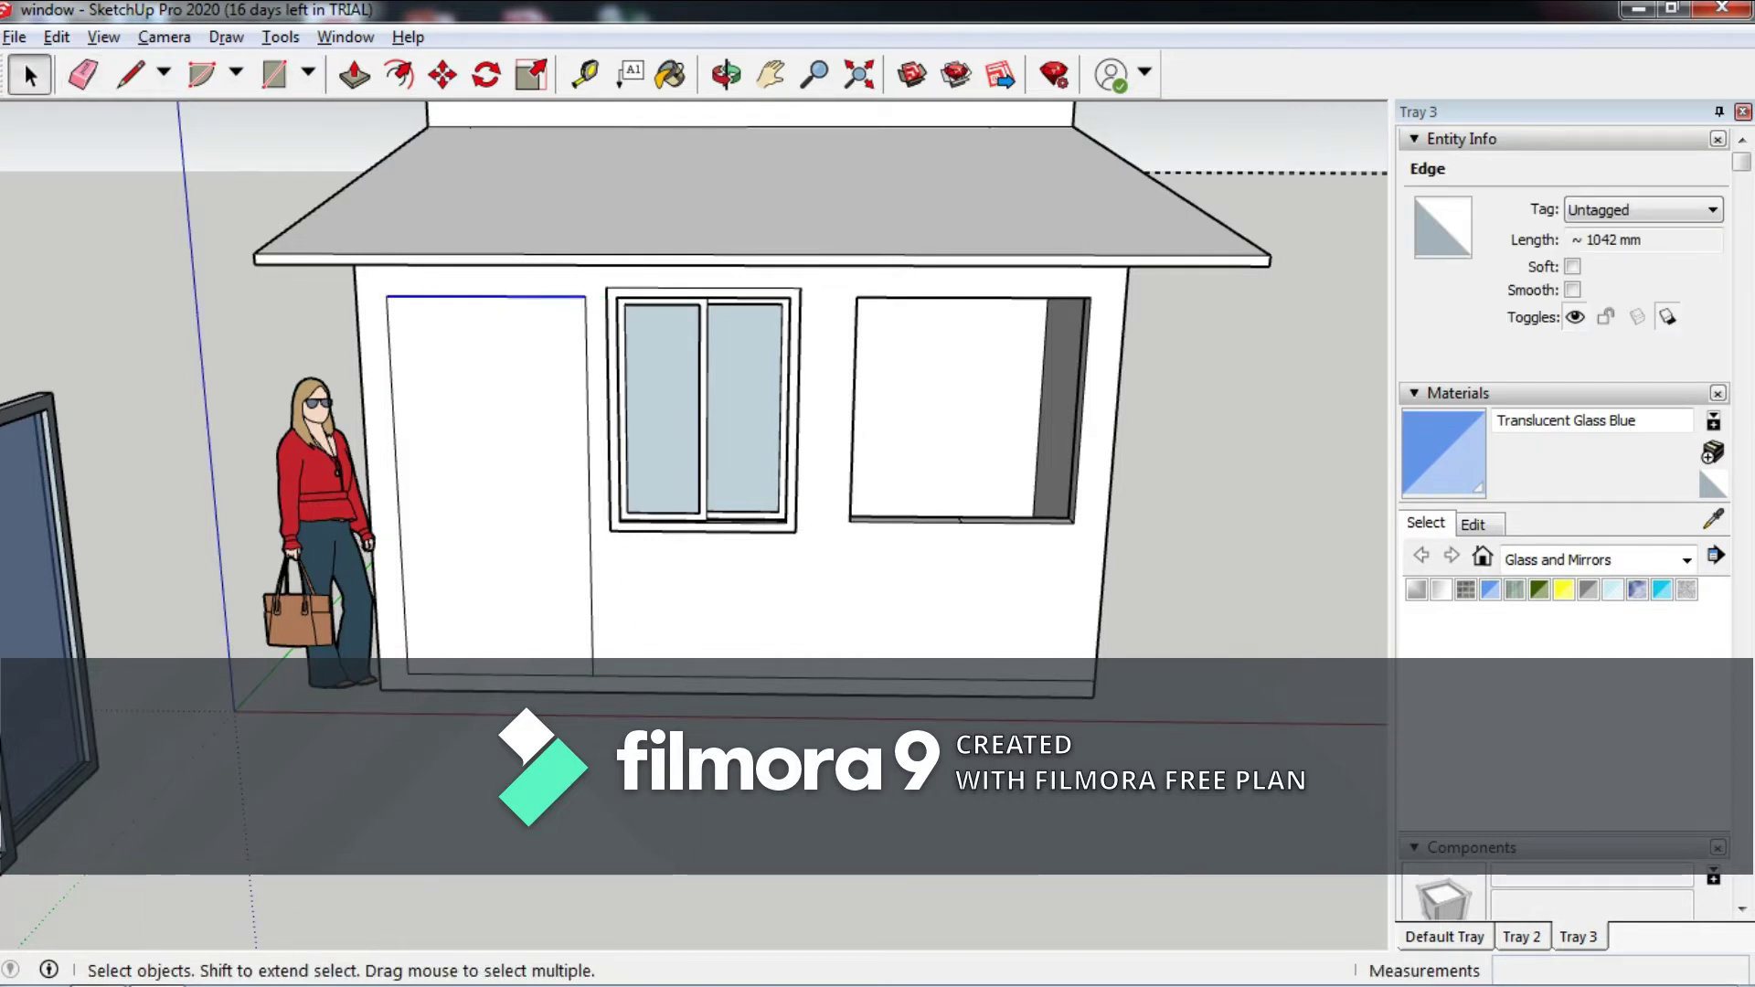
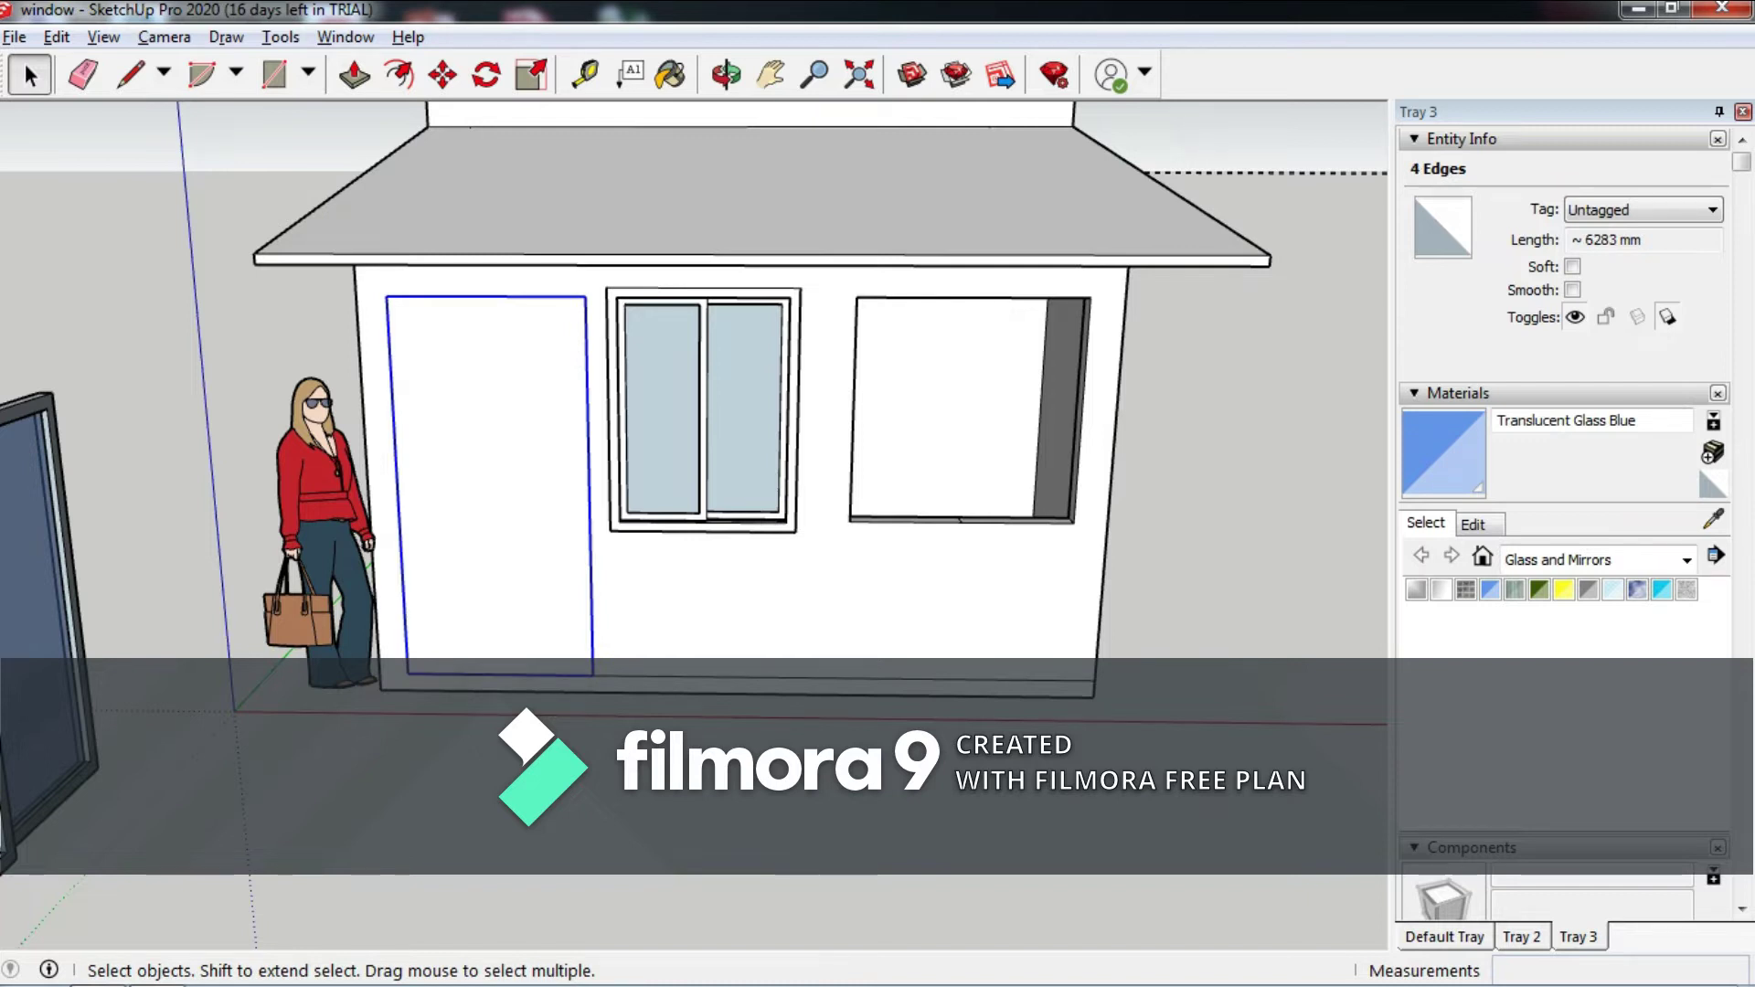
Copy the door-opening rectangle 5829 mm to the right of the house from its bottom corner.
{"action": "key", "text": "m"}
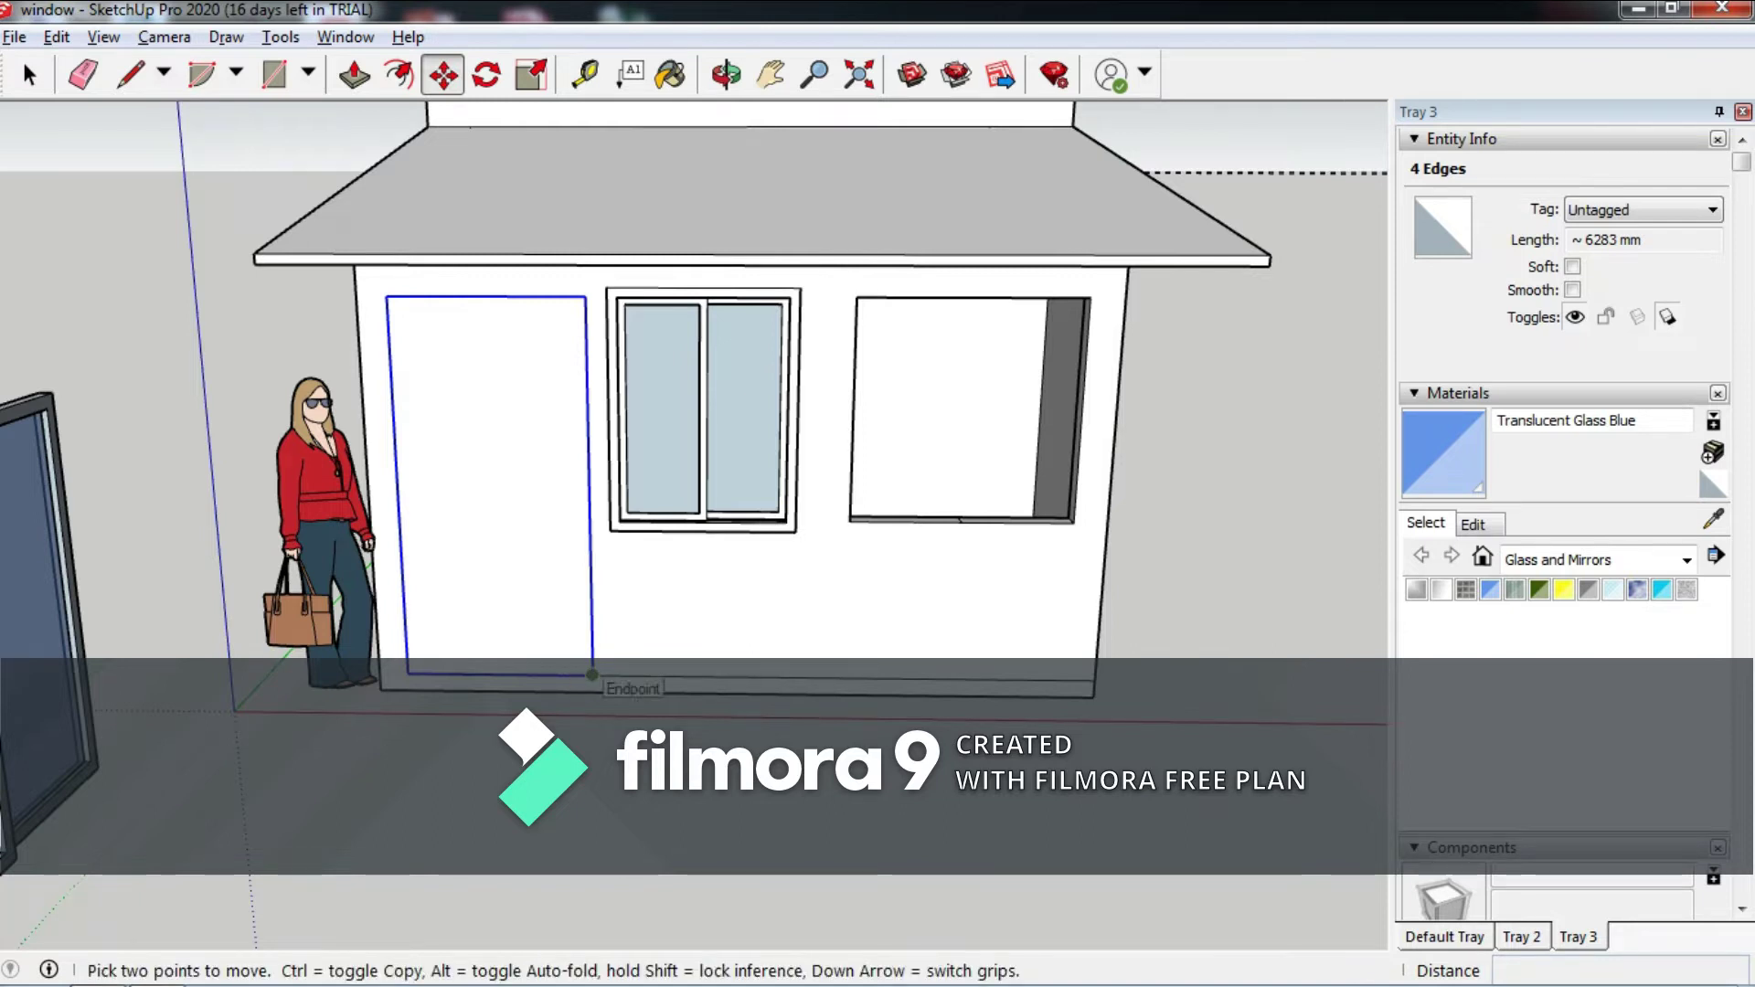
{"action": "left_click", "coordinate": [592, 675]}
{"action": "scroll", "coordinate": [576, 686], "scroll_direction": "up", "scroll_amount": 2}
{"action": "scroll", "coordinate": [548, 690], "scroll_direction": "down", "scroll_amount": 1}
{"action": "scroll", "coordinate": [520, 694], "scroll_direction": "down", "scroll_amount": 3}
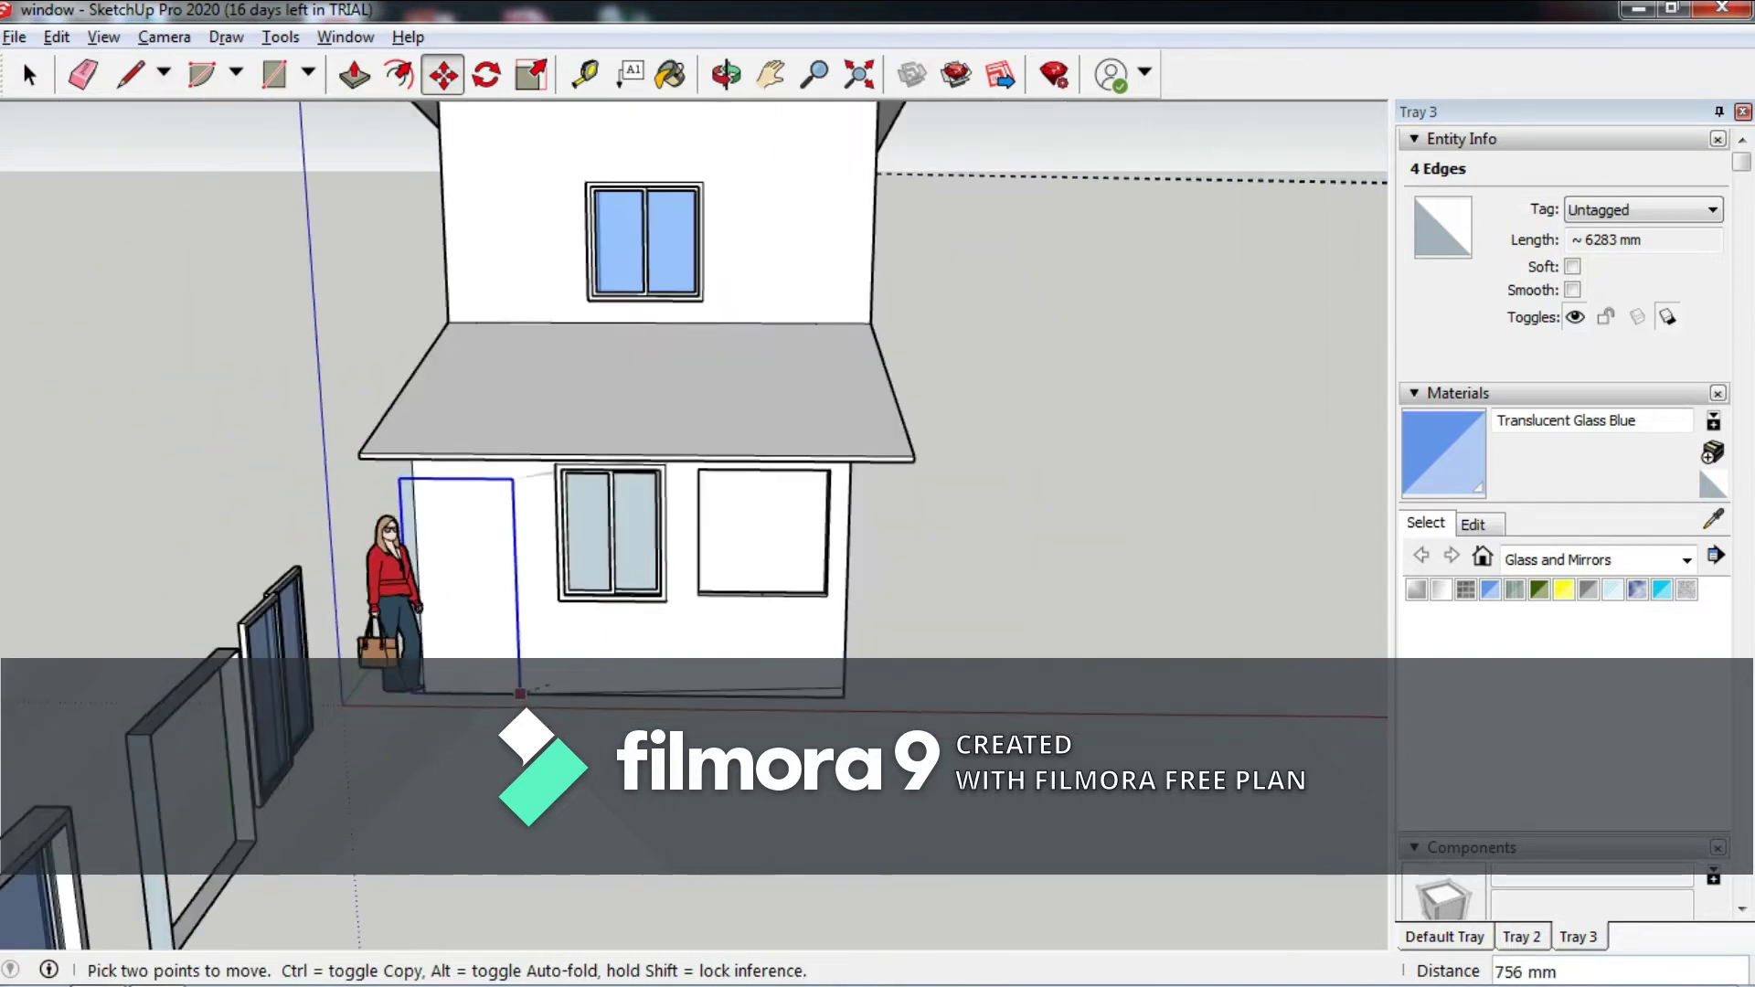
{"action": "scroll", "coordinate": [520, 694], "scroll_direction": "down", "scroll_amount": 1}
{"action": "key", "text": "ctrl"}
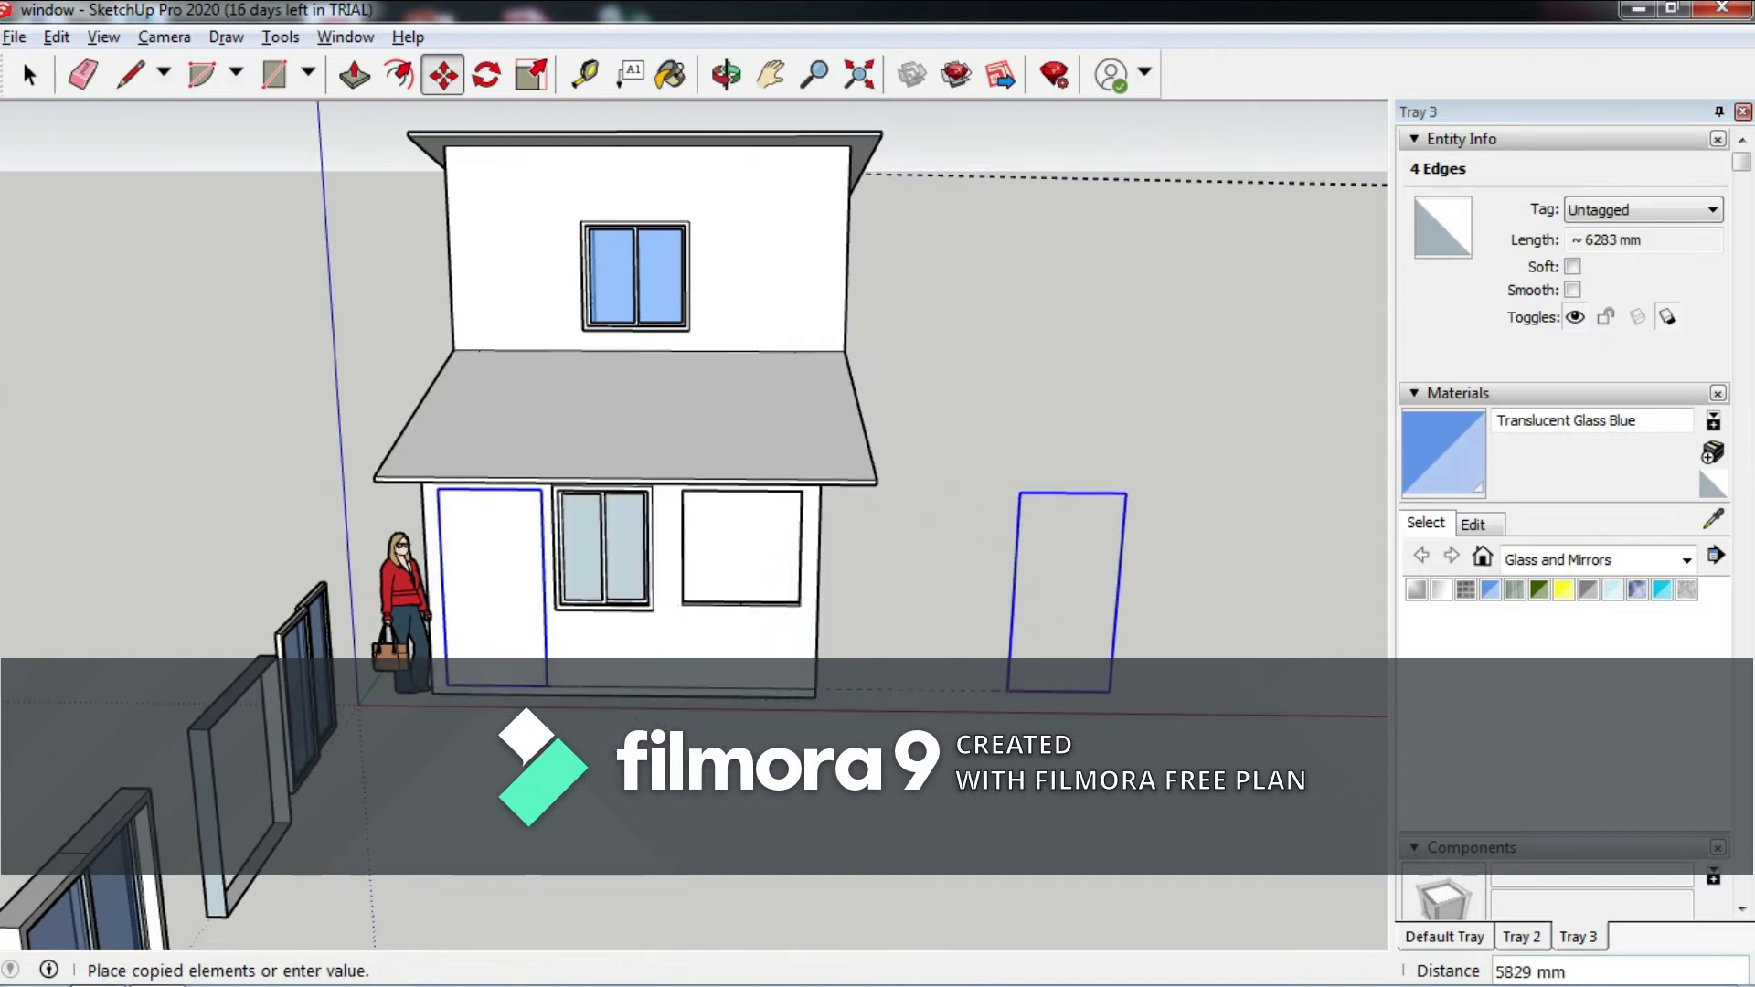
{"action": "left_click", "coordinate": [1109, 691]}
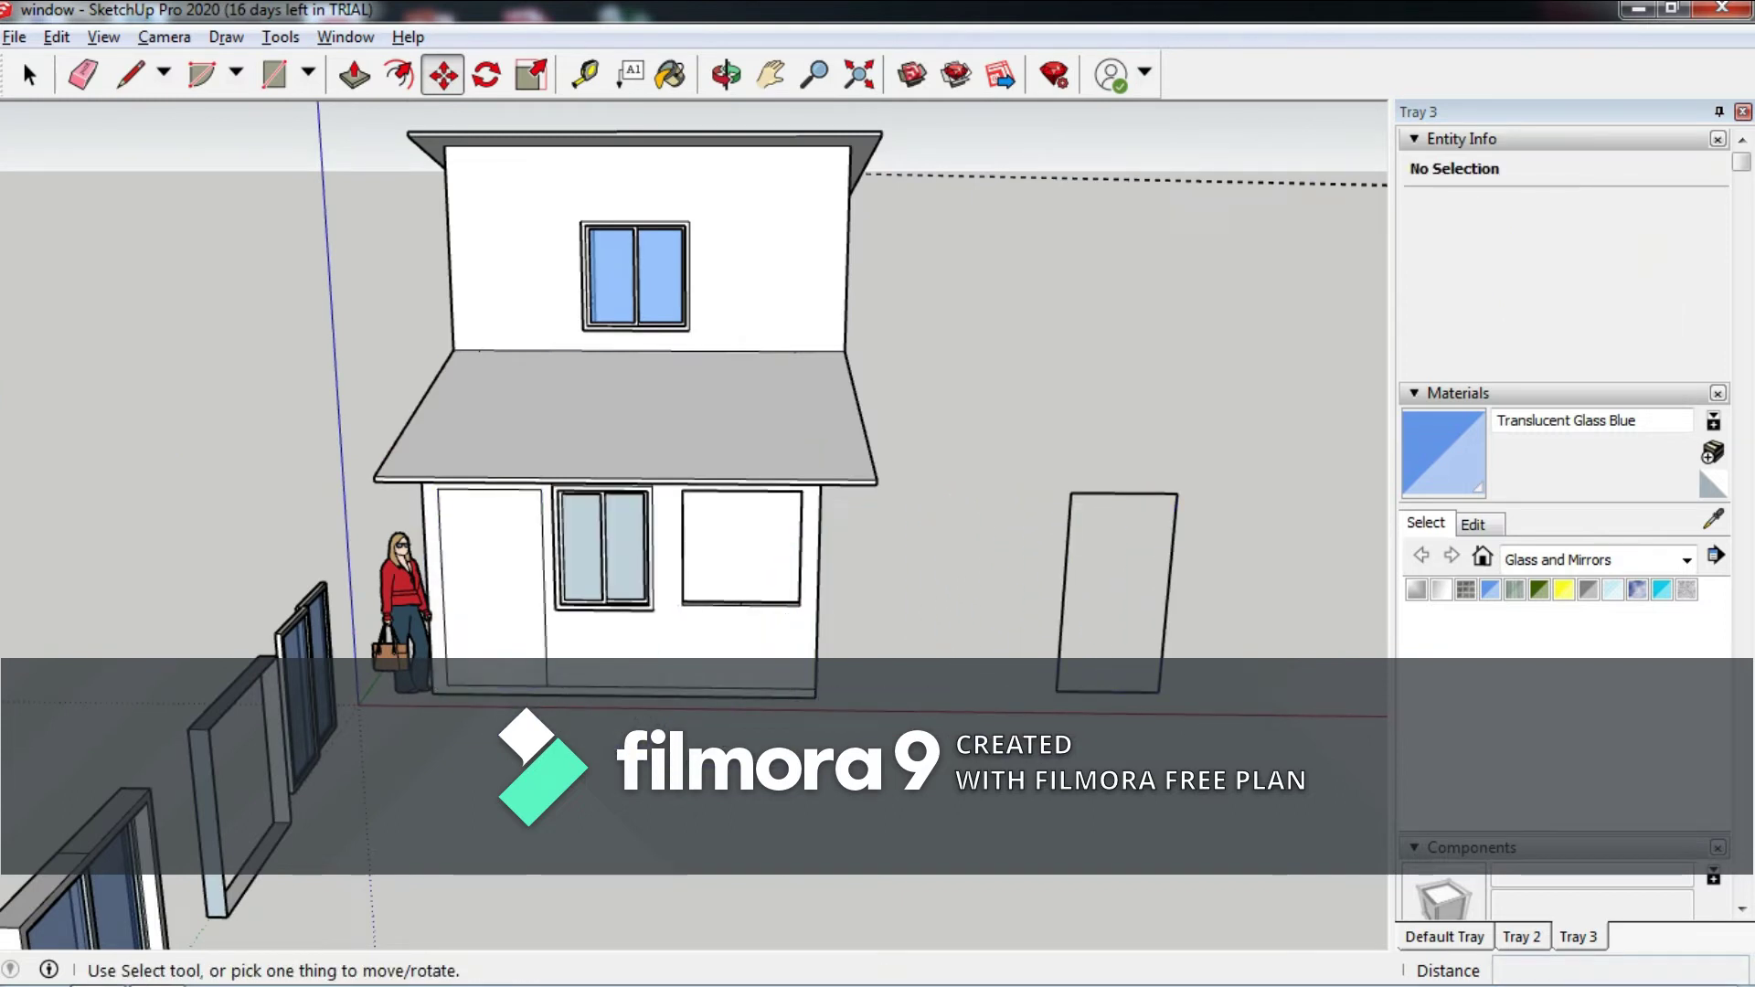
{"action": "scroll", "coordinate": [229, 329], "scroll_direction": "down", "scroll_amount": 1}
Draw a rectangle over the copied door outline to fill it with a face.
{"action": "scroll", "coordinate": [959, 640], "scroll_direction": "up", "scroll_amount": 2}
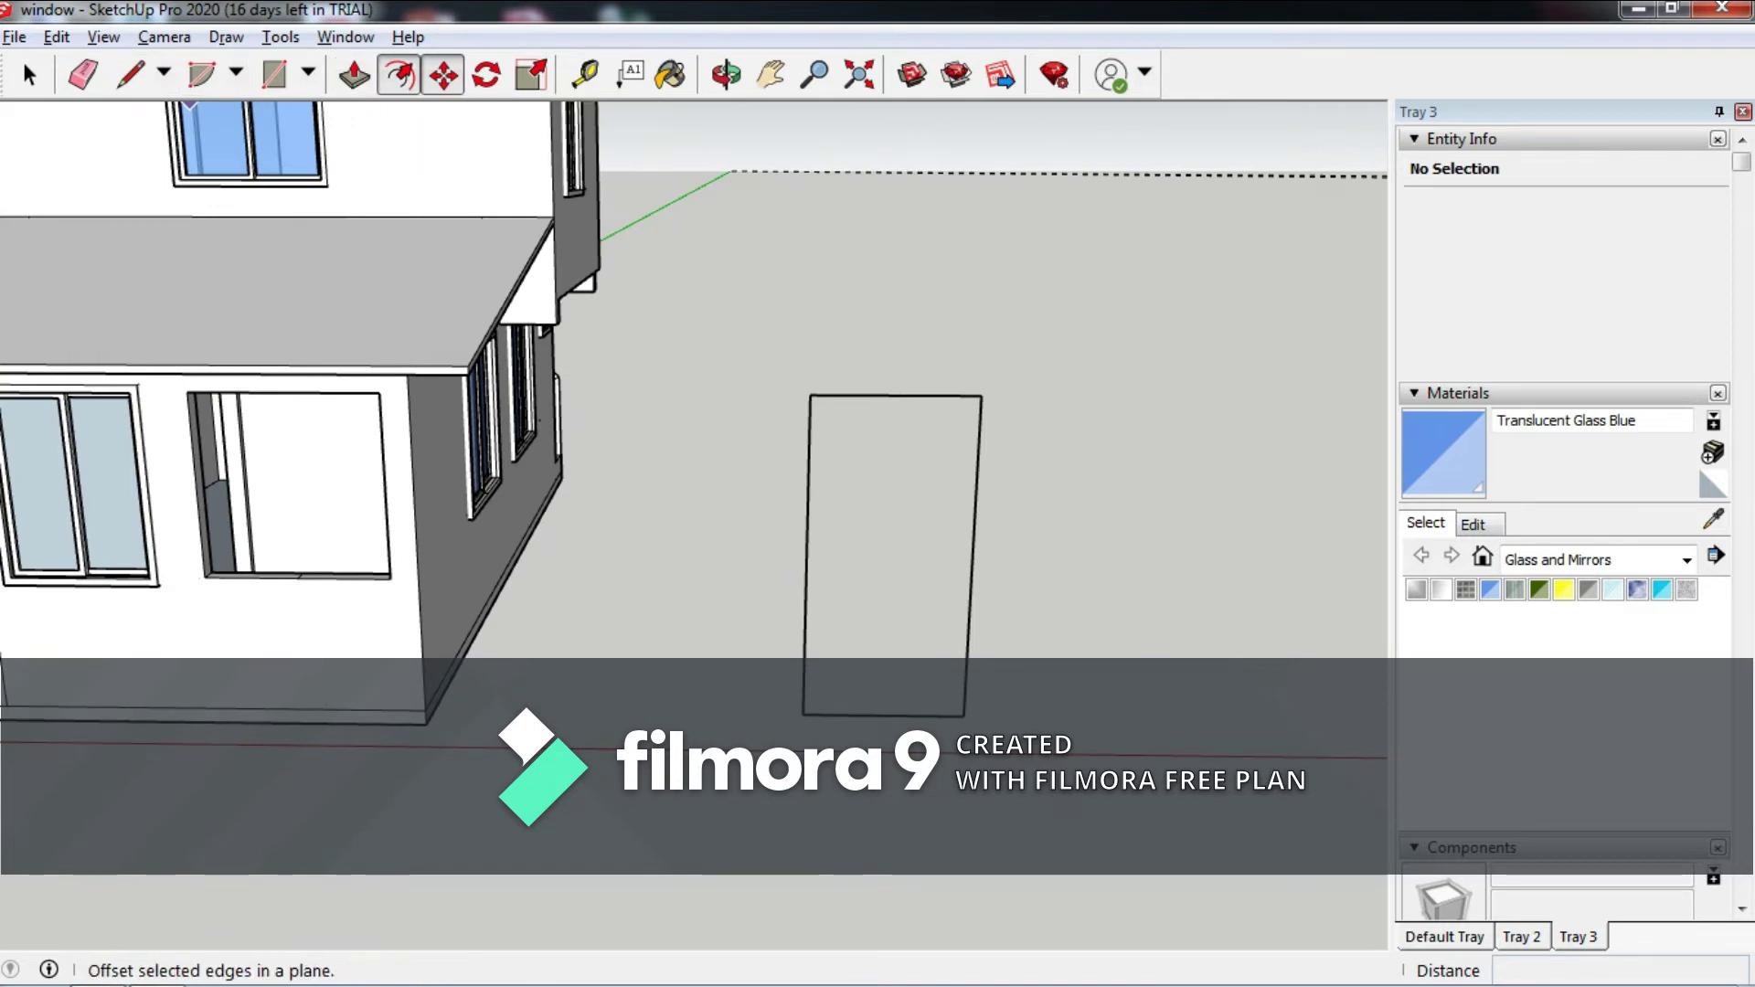
{"action": "middle_click_drag", "start_coordinate": [914, 457], "coordinate": [731, 457]}
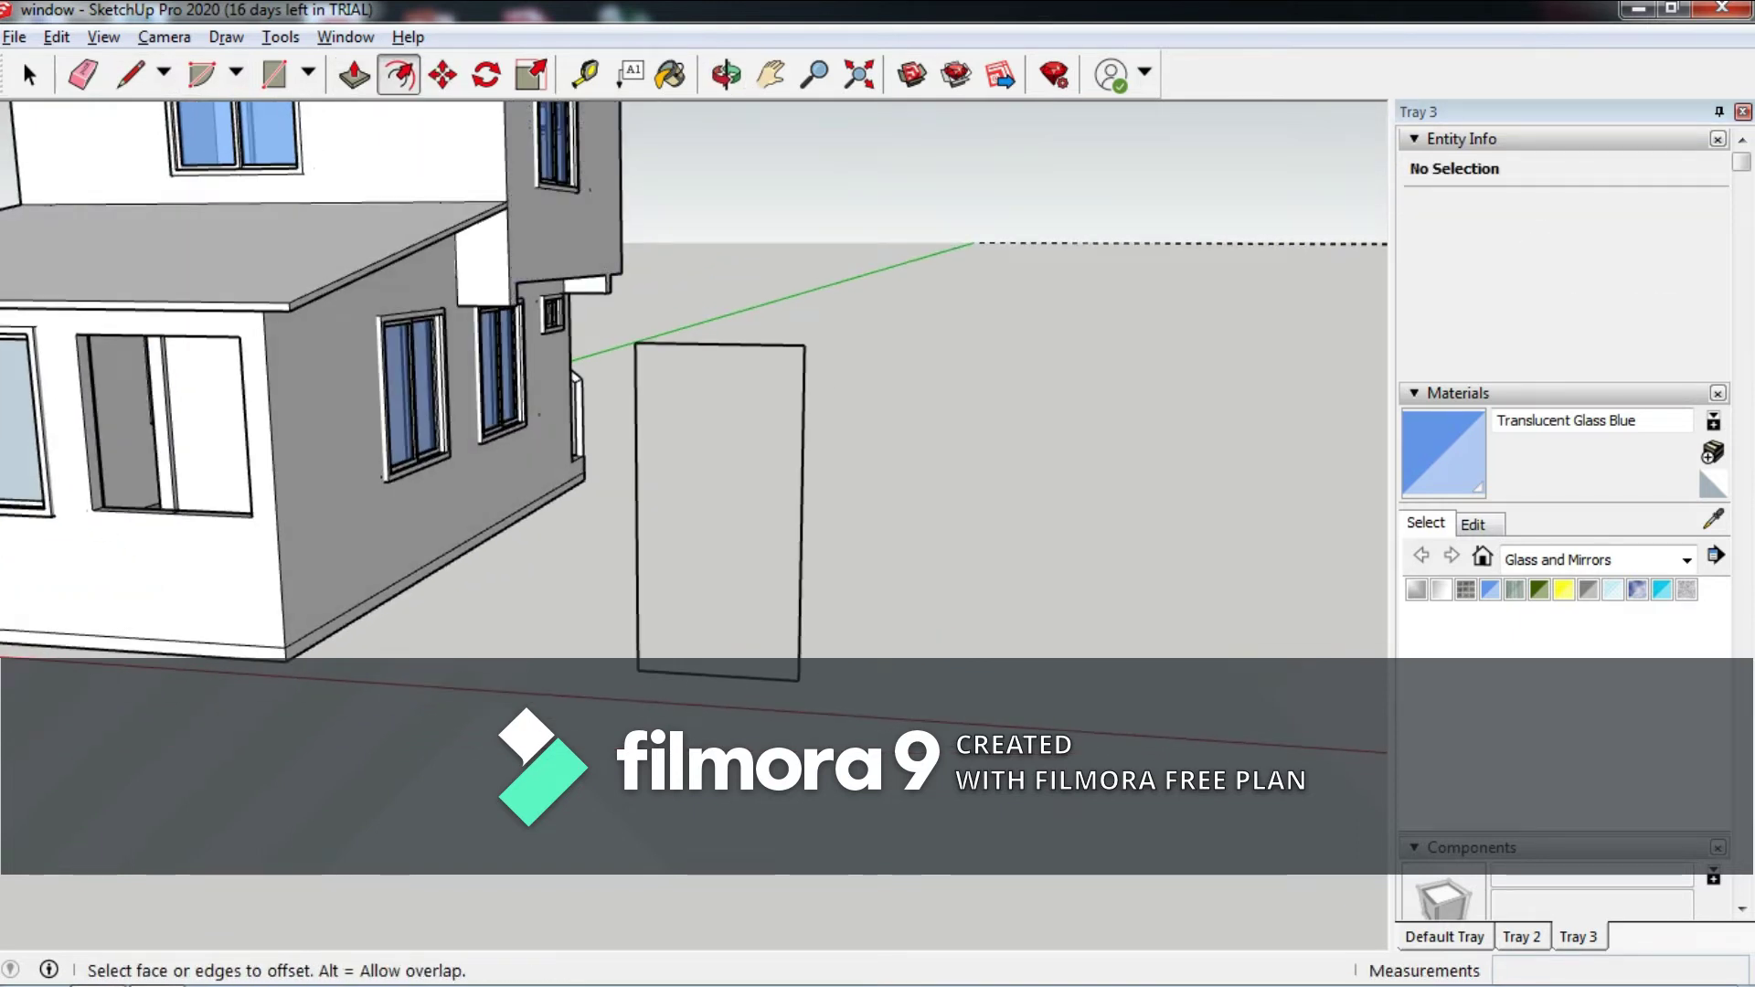
{"action": "left_click", "coordinate": [658, 344]}
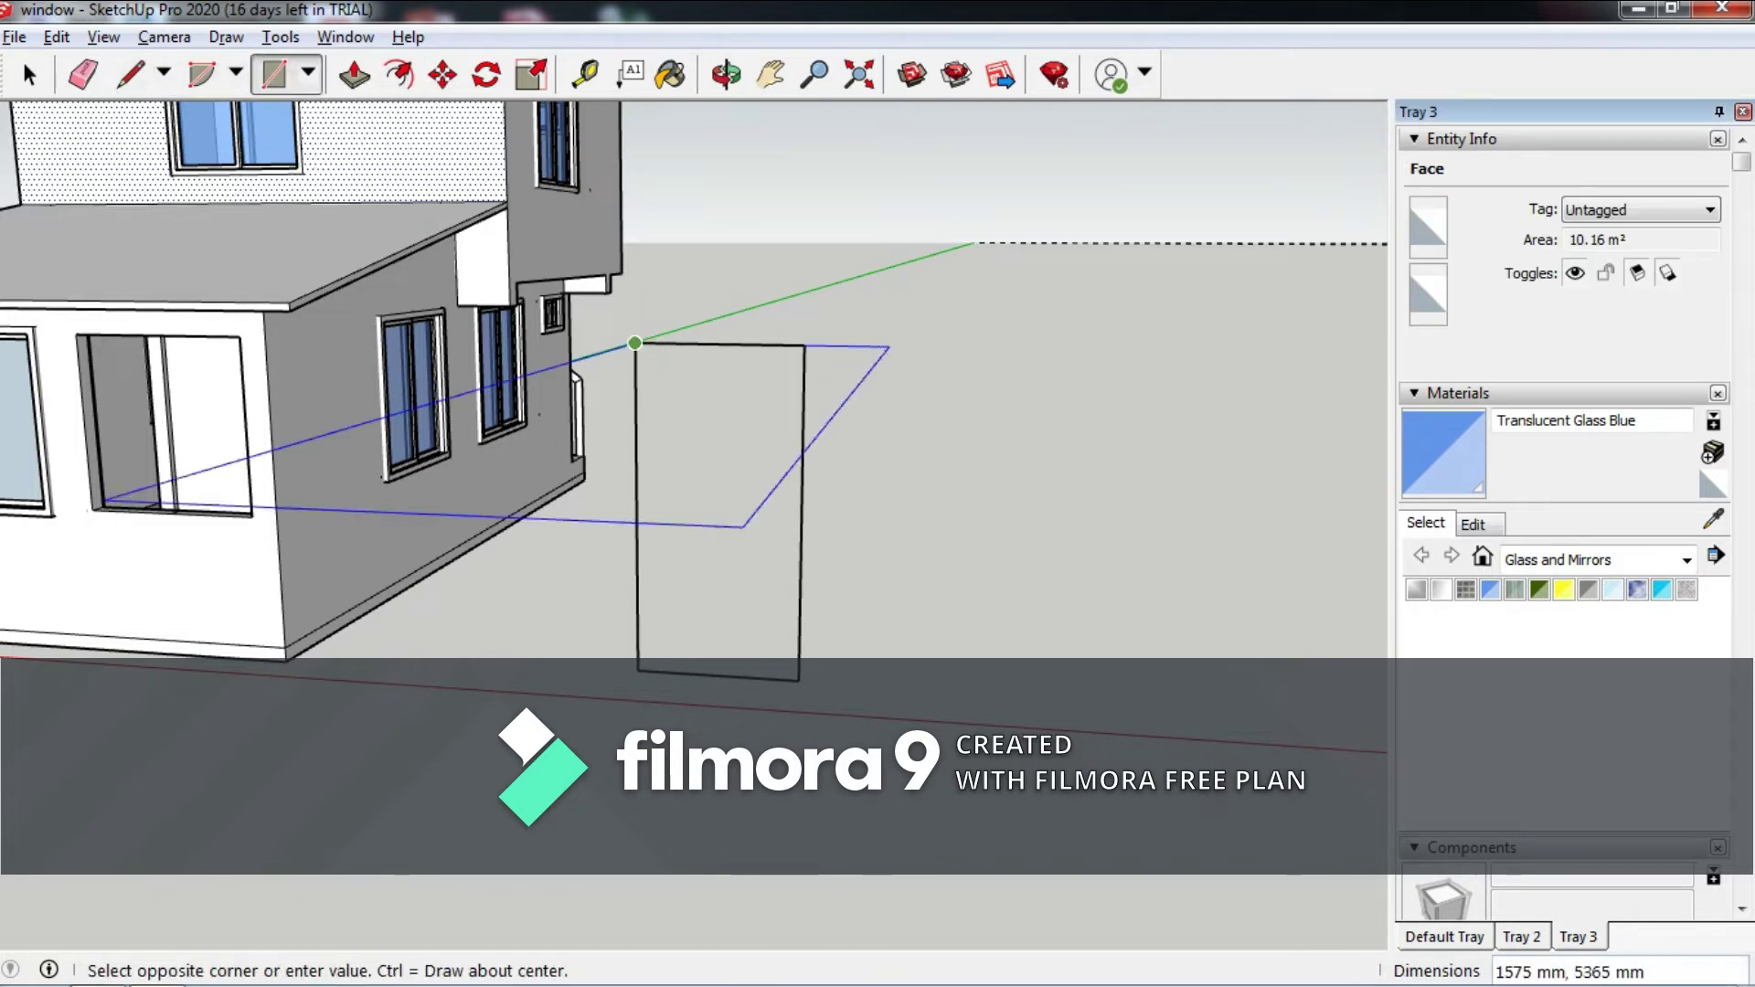
{"action": "middle_click_drag", "start_coordinate": [640, 366], "coordinate": [1051, 650]}
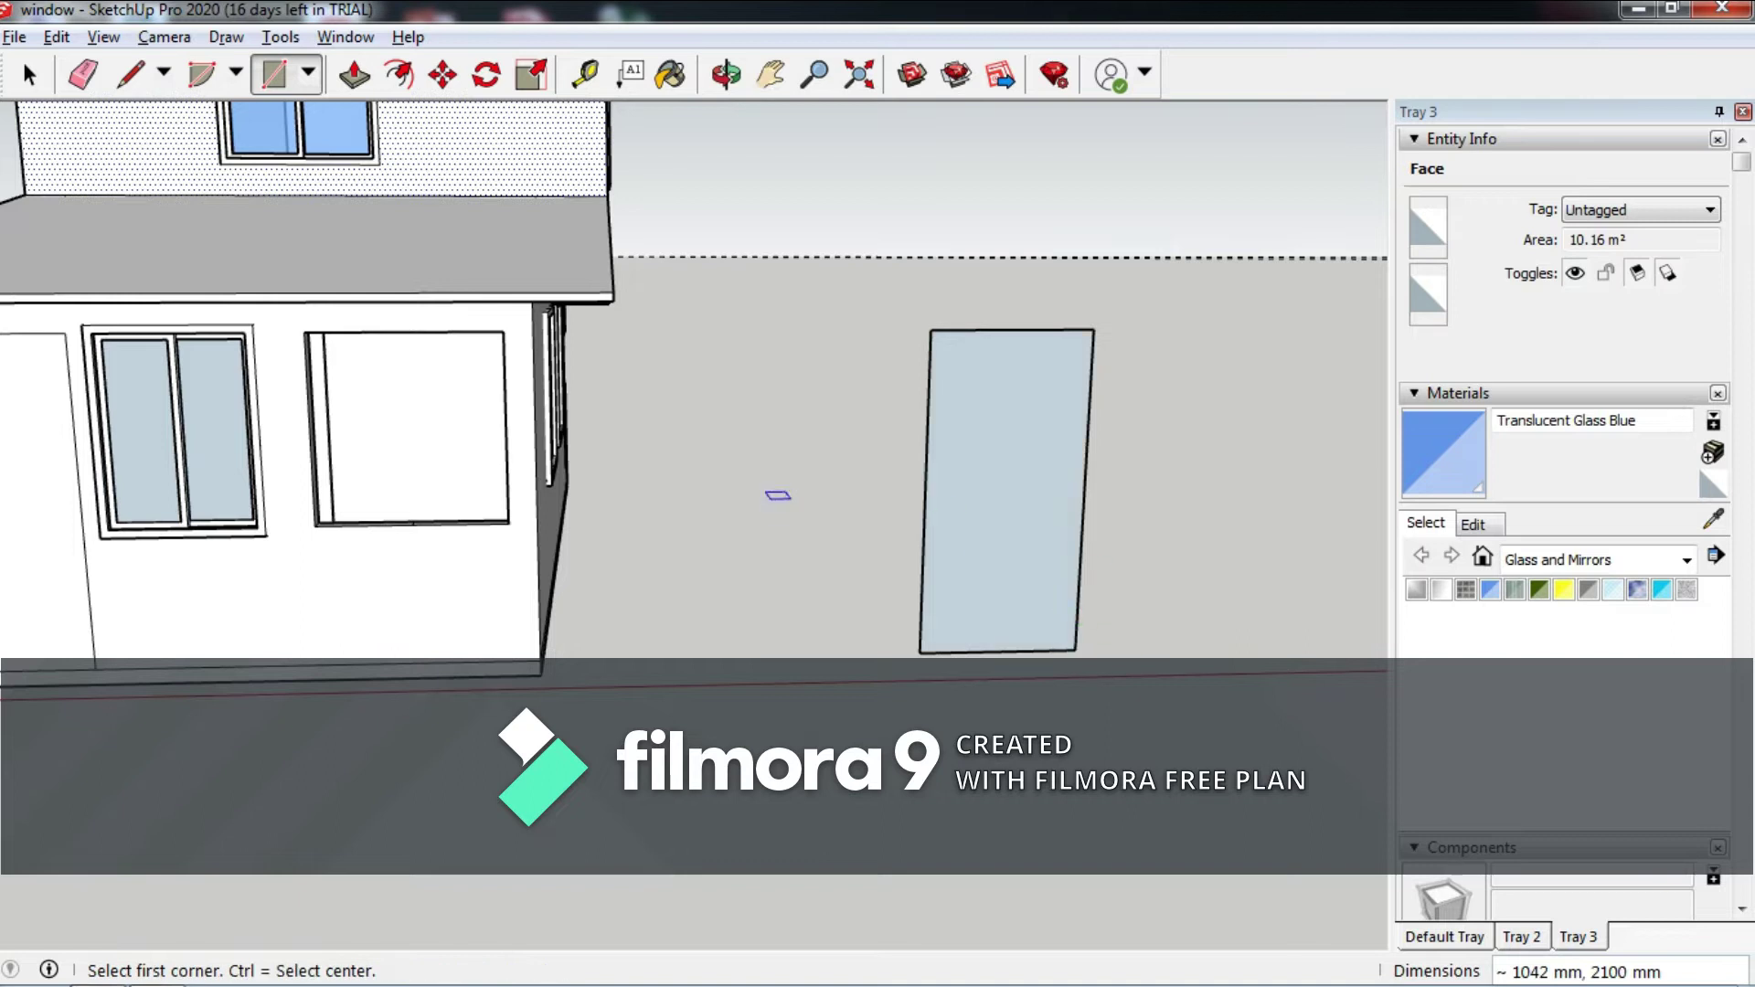
Try offsetting the door face, then undo the oversized offset.
{"action": "left_click", "coordinate": [399, 75]}
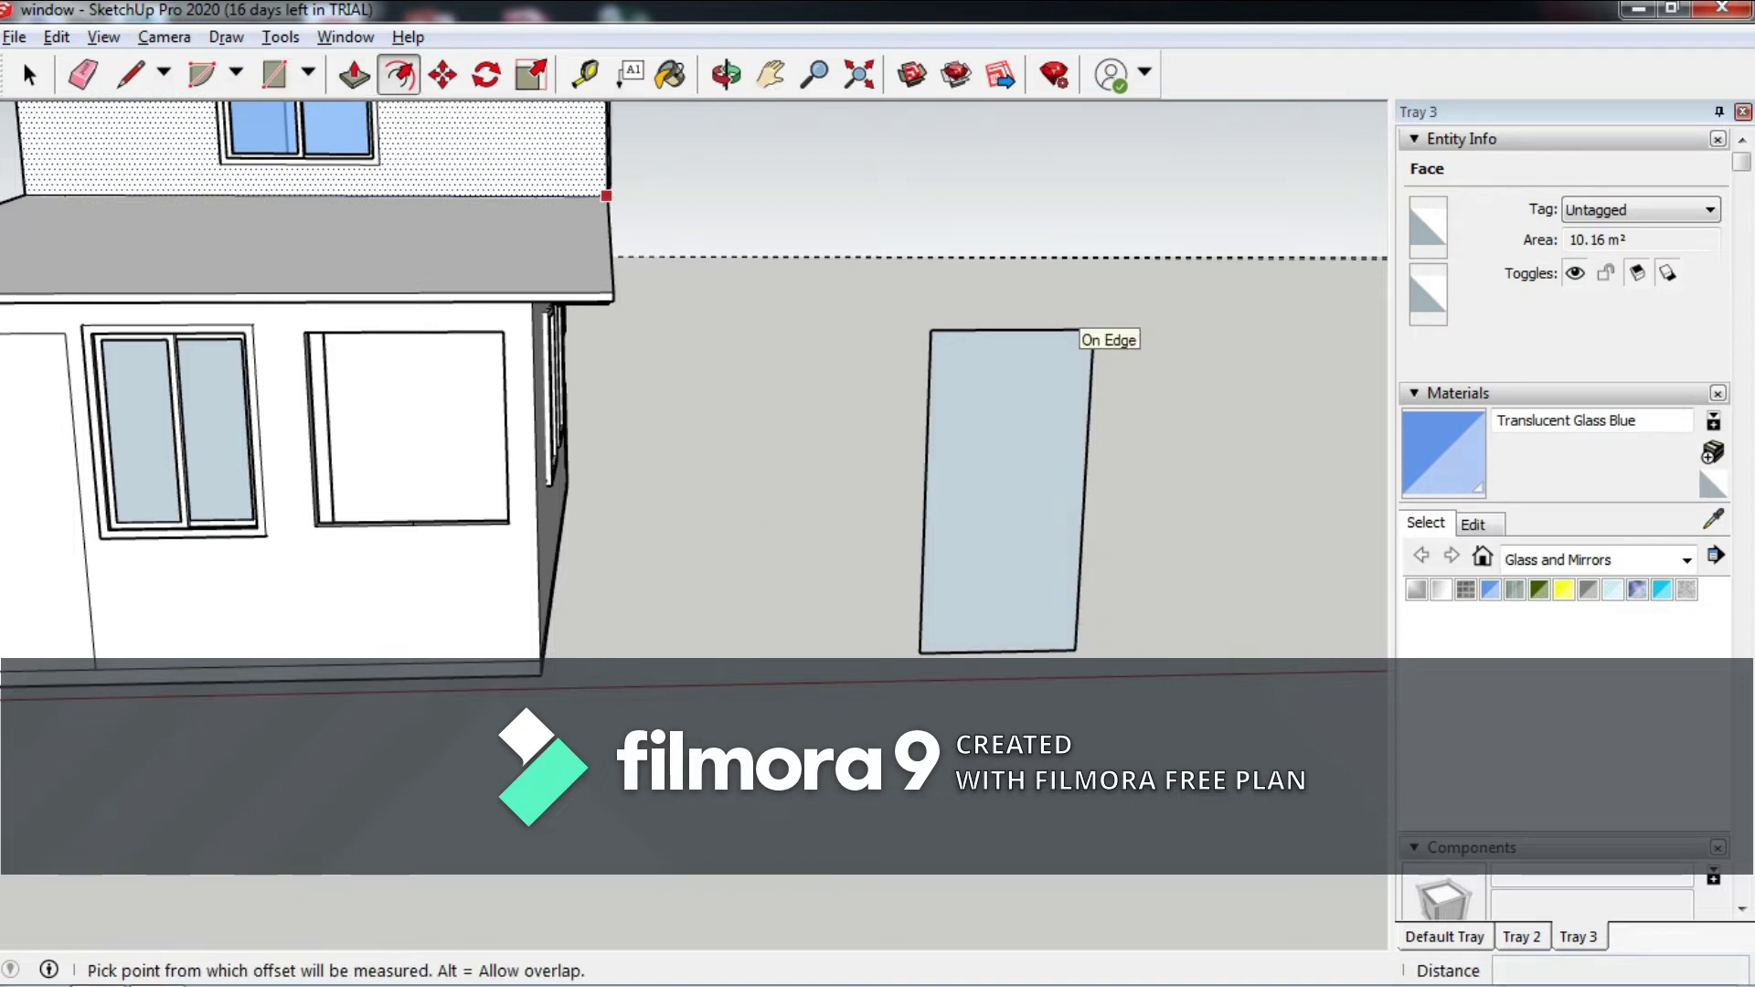
{"action": "scroll", "coordinate": [1081, 337], "scroll_direction": "down", "scroll_amount": 3}
{"action": "middle_click_drag", "start_coordinate": [914, 412], "coordinate": [823, 411]}
{"action": "scroll", "coordinate": [823, 411], "scroll_direction": "up", "scroll_amount": 3}
{"action": "left_click", "coordinate": [782, 457]}
{"action": "left_click", "coordinate": [900, 631]}
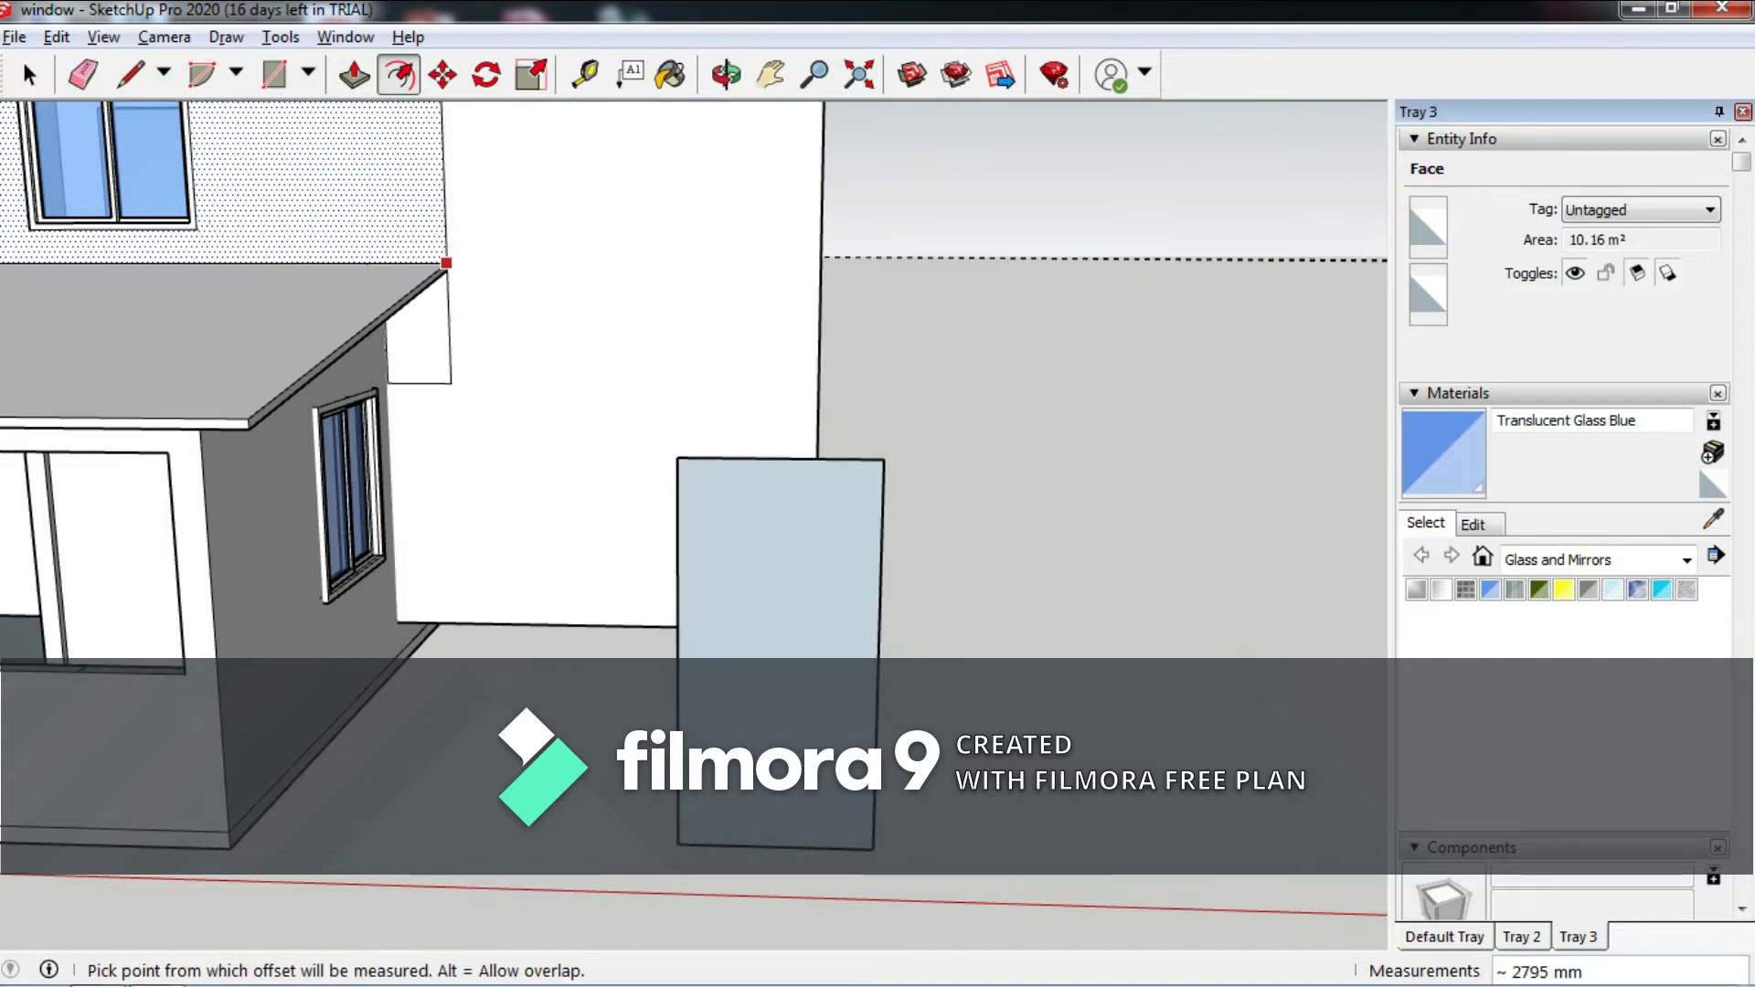
{"action": "key", "text": "ctrl+z"}
Offset the door face by a small distance to form a narrow frame border.
{"action": "scroll", "coordinate": [451, 293], "scroll_direction": "down", "scroll_amount": 2}
{"action": "scroll", "coordinate": [294, 396], "scroll_direction": "down", "scroll_amount": 2}
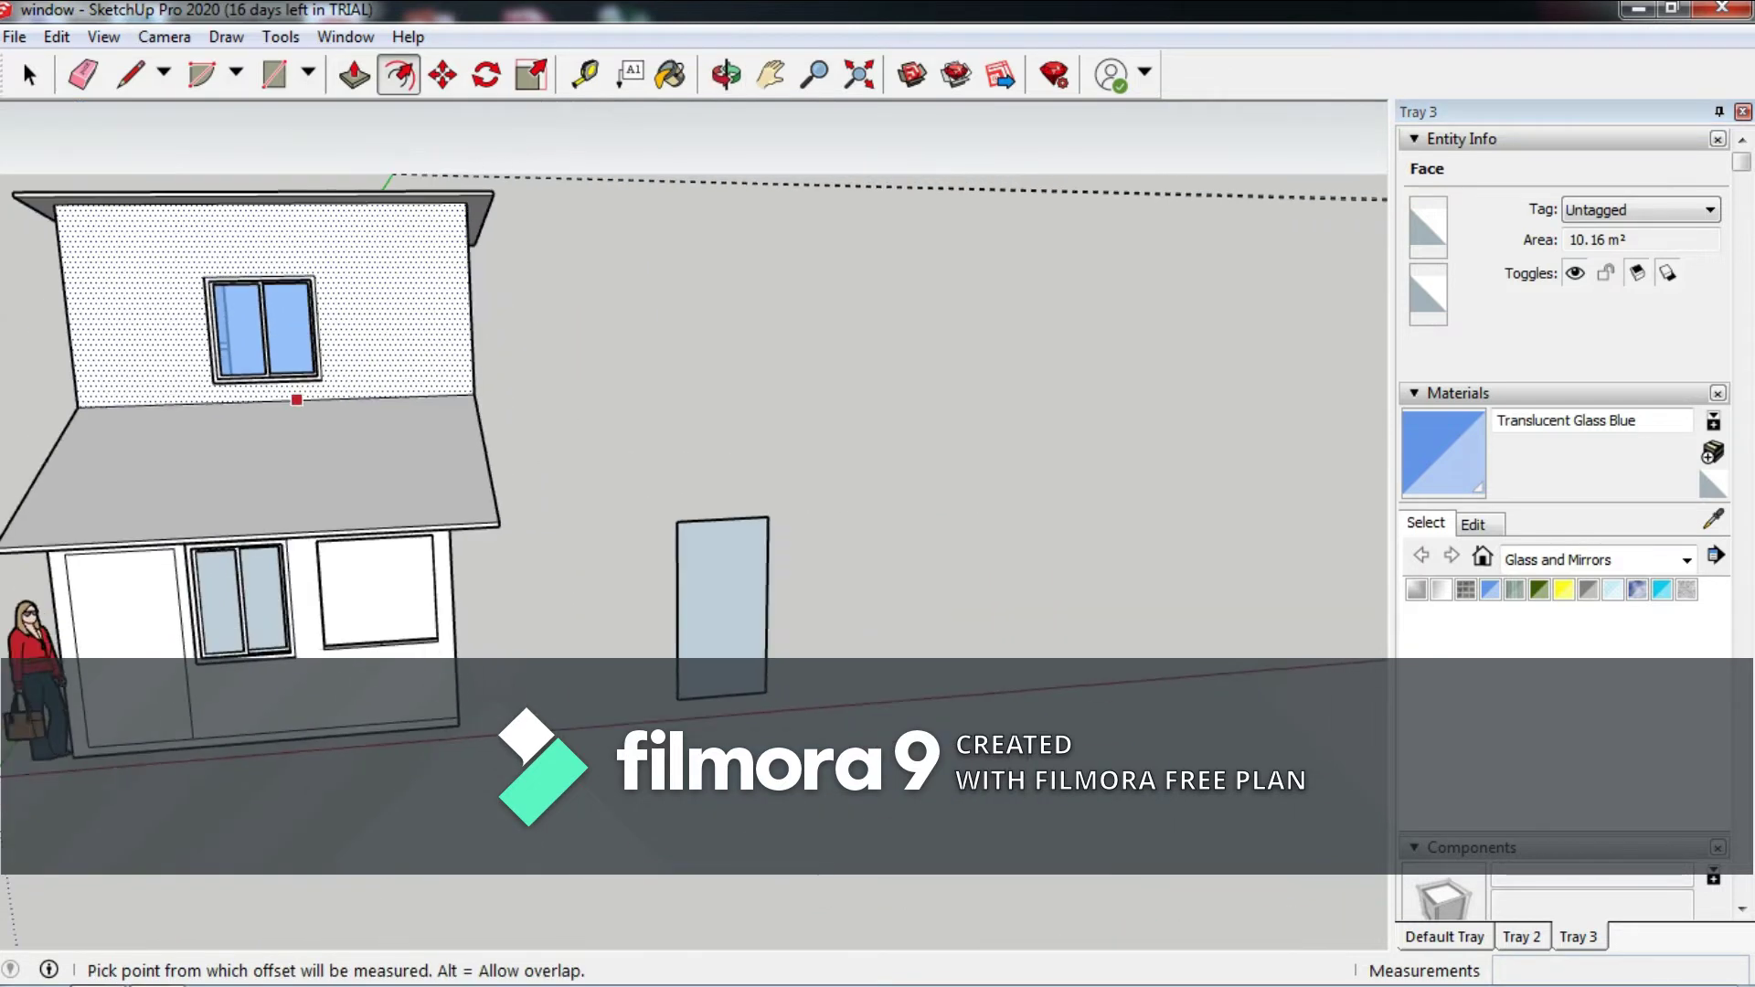
{"action": "scroll", "coordinate": [420, 427], "scroll_direction": "down", "scroll_amount": 2}
{"action": "scroll", "coordinate": [612, 647], "scroll_direction": "up", "scroll_amount": 3}
{"action": "scroll", "coordinate": [621, 647], "scroll_direction": "up", "scroll_amount": 3}
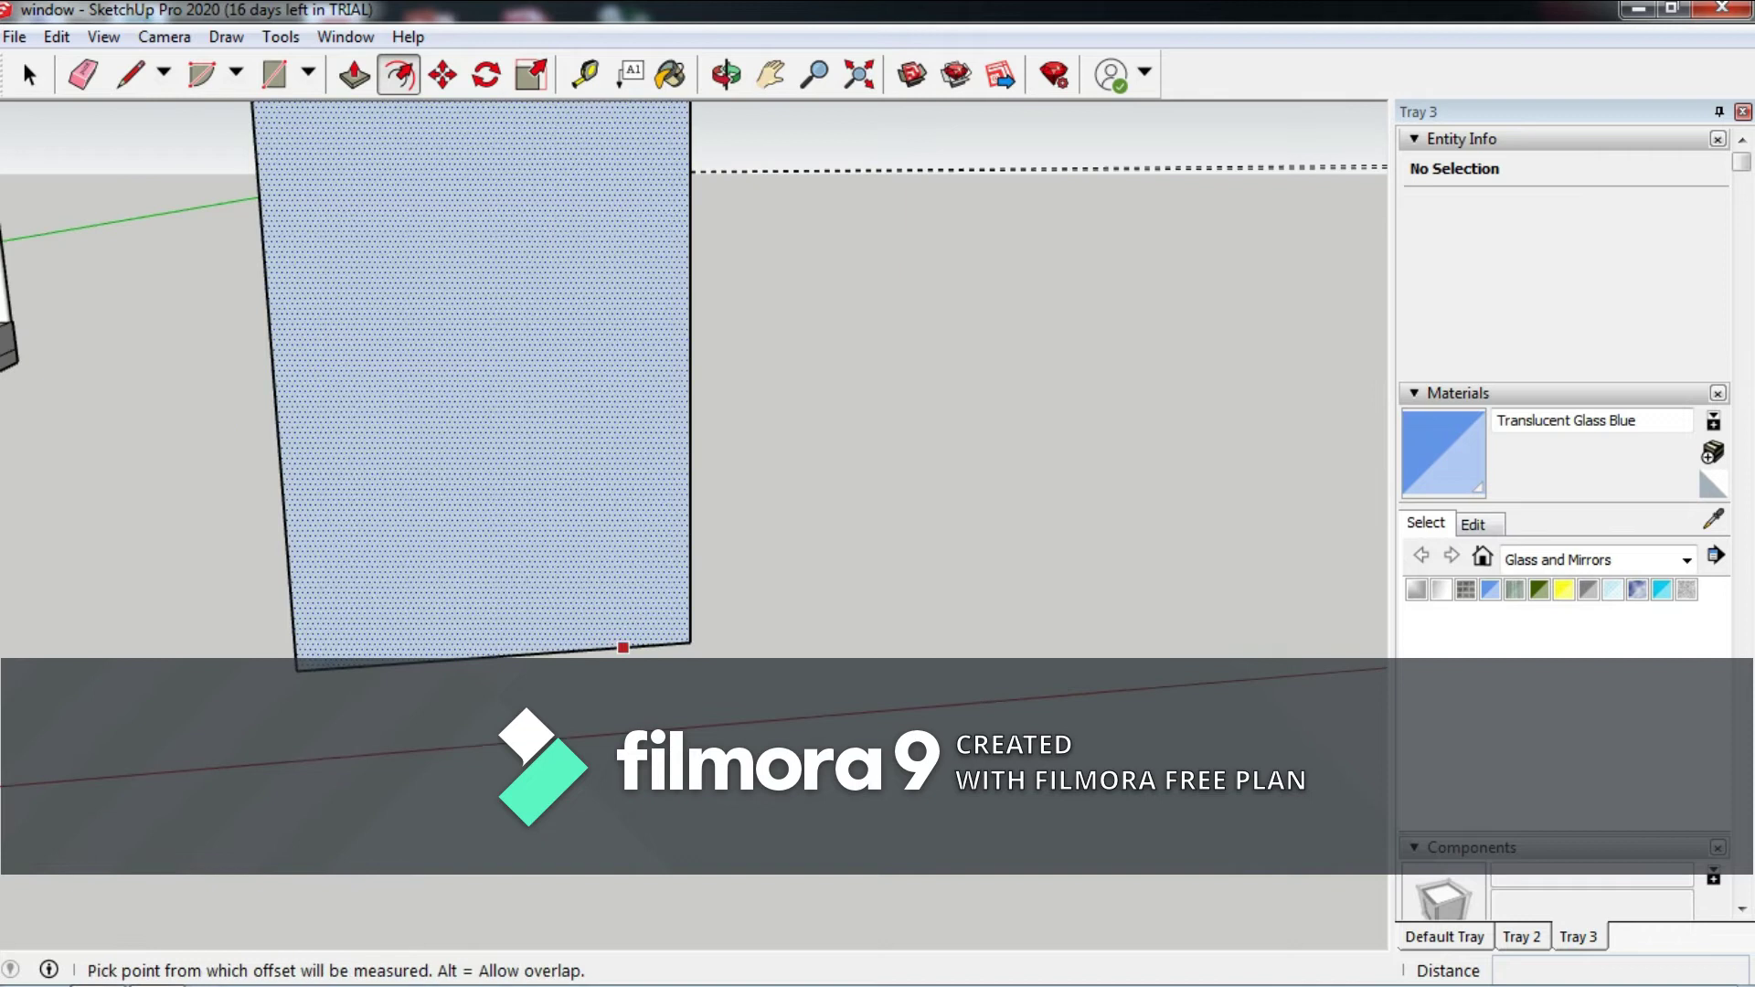
{"action": "left_click", "coordinate": [623, 647]}
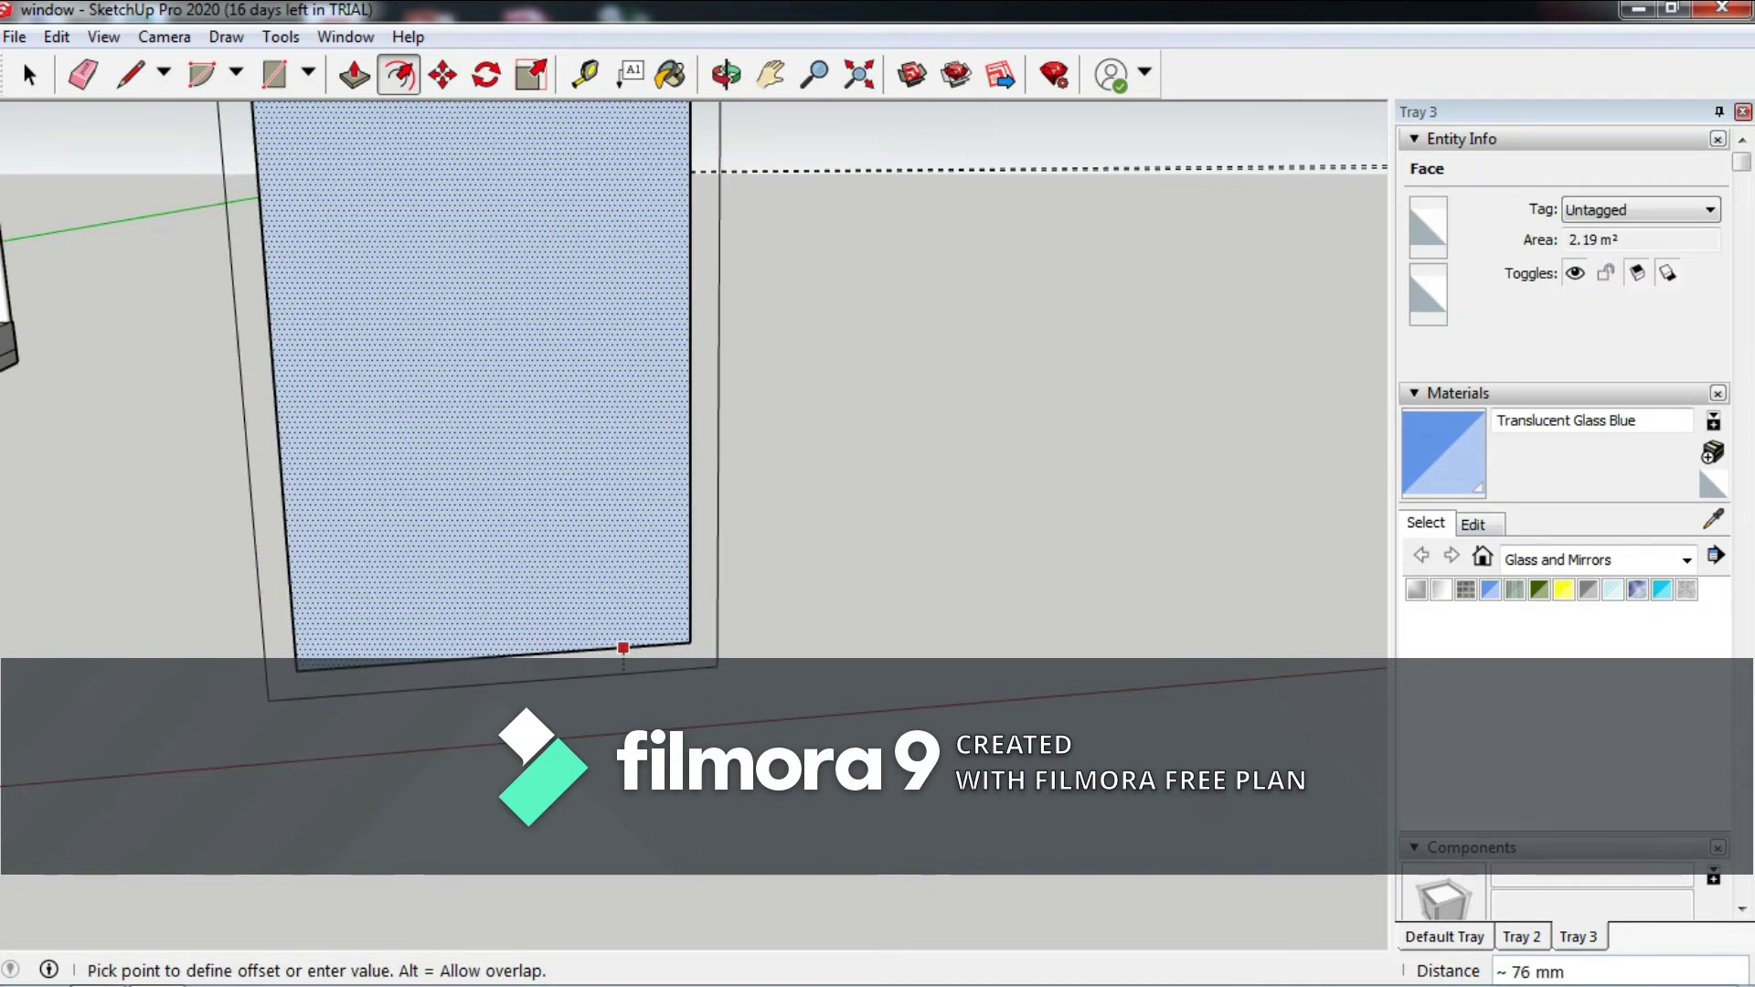
{"action": "type", "text": "40"}
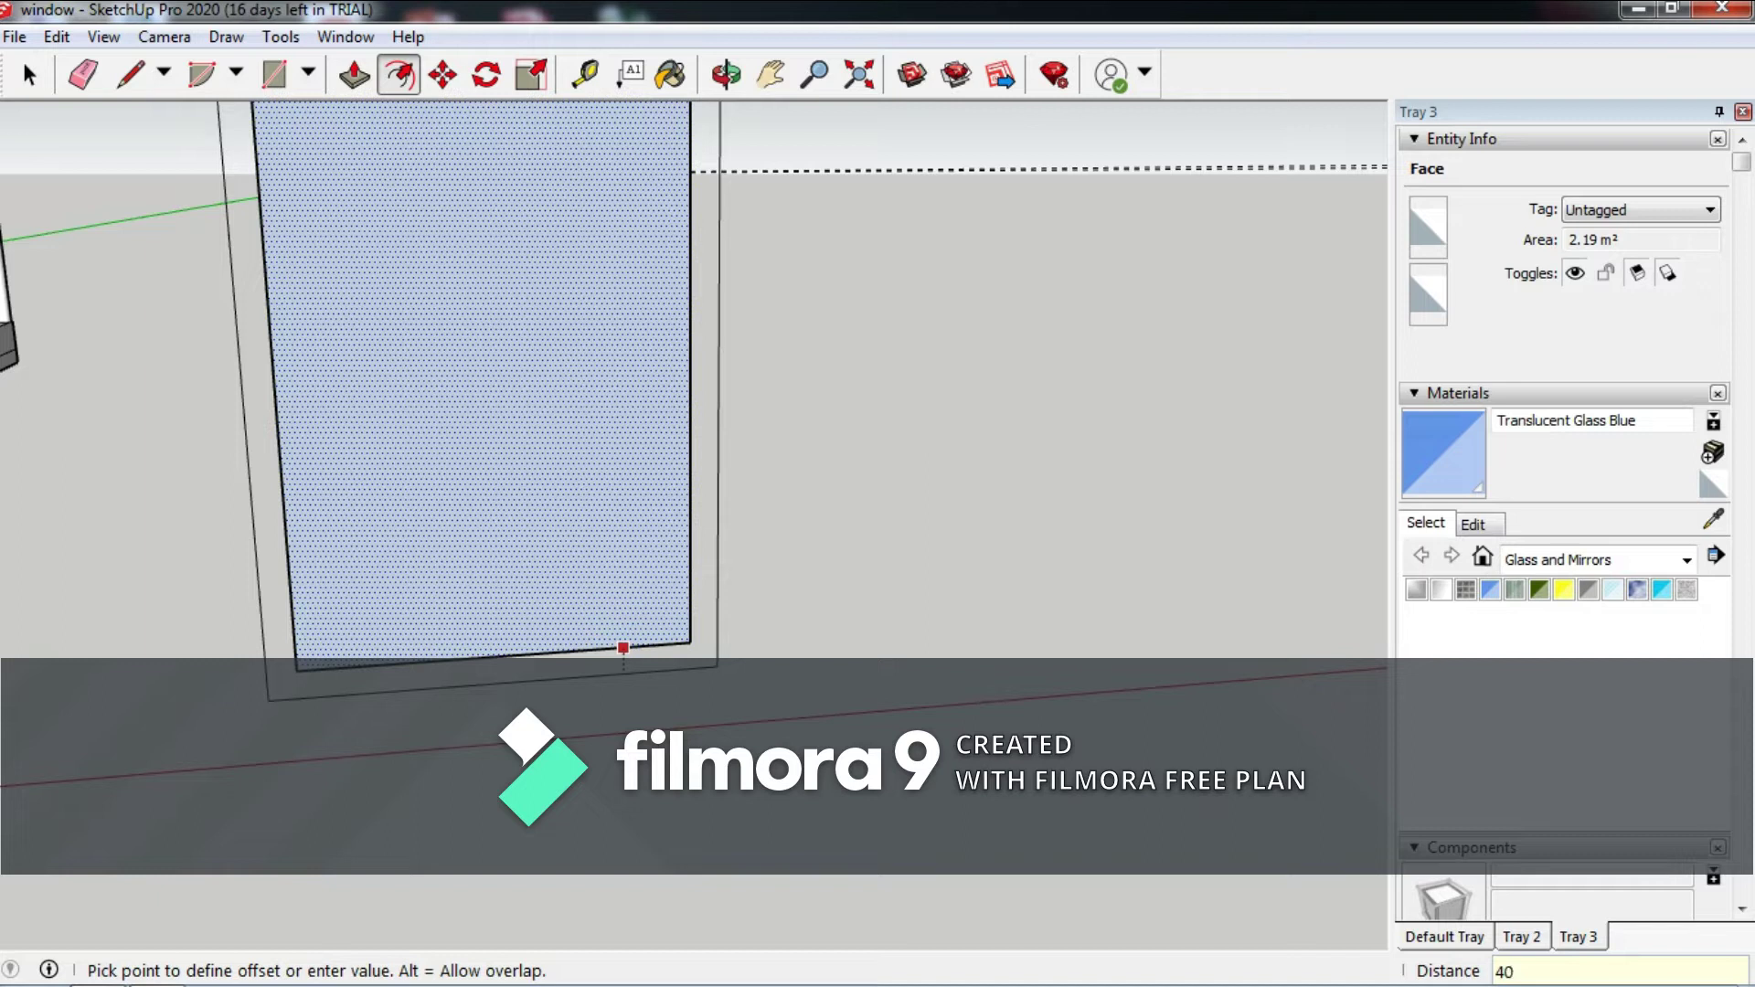
{"action": "key", "text": "Return"}
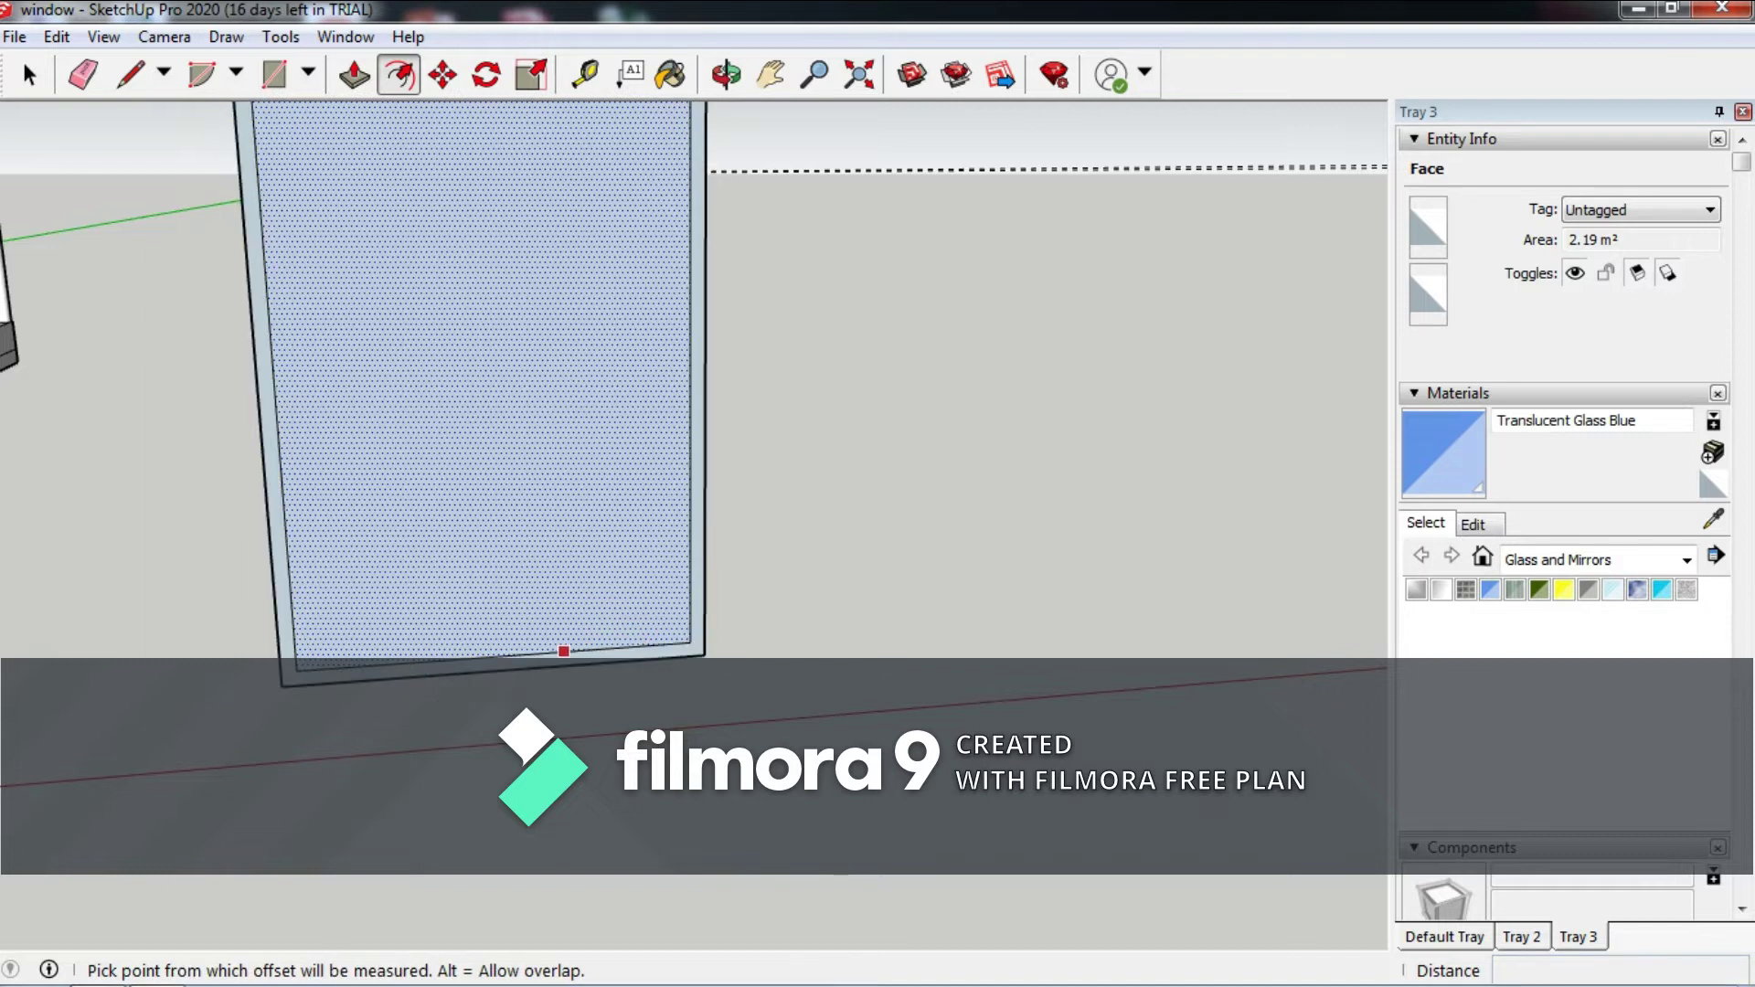
{"action": "scroll", "coordinate": [466, 540], "scroll_direction": "down", "scroll_amount": 3}
{"action": "scroll", "coordinate": [356, 475], "scroll_direction": "up", "scroll_amount": 1}
{"action": "scroll", "coordinate": [356, 476], "scroll_direction": "up", "scroll_amount": 4}
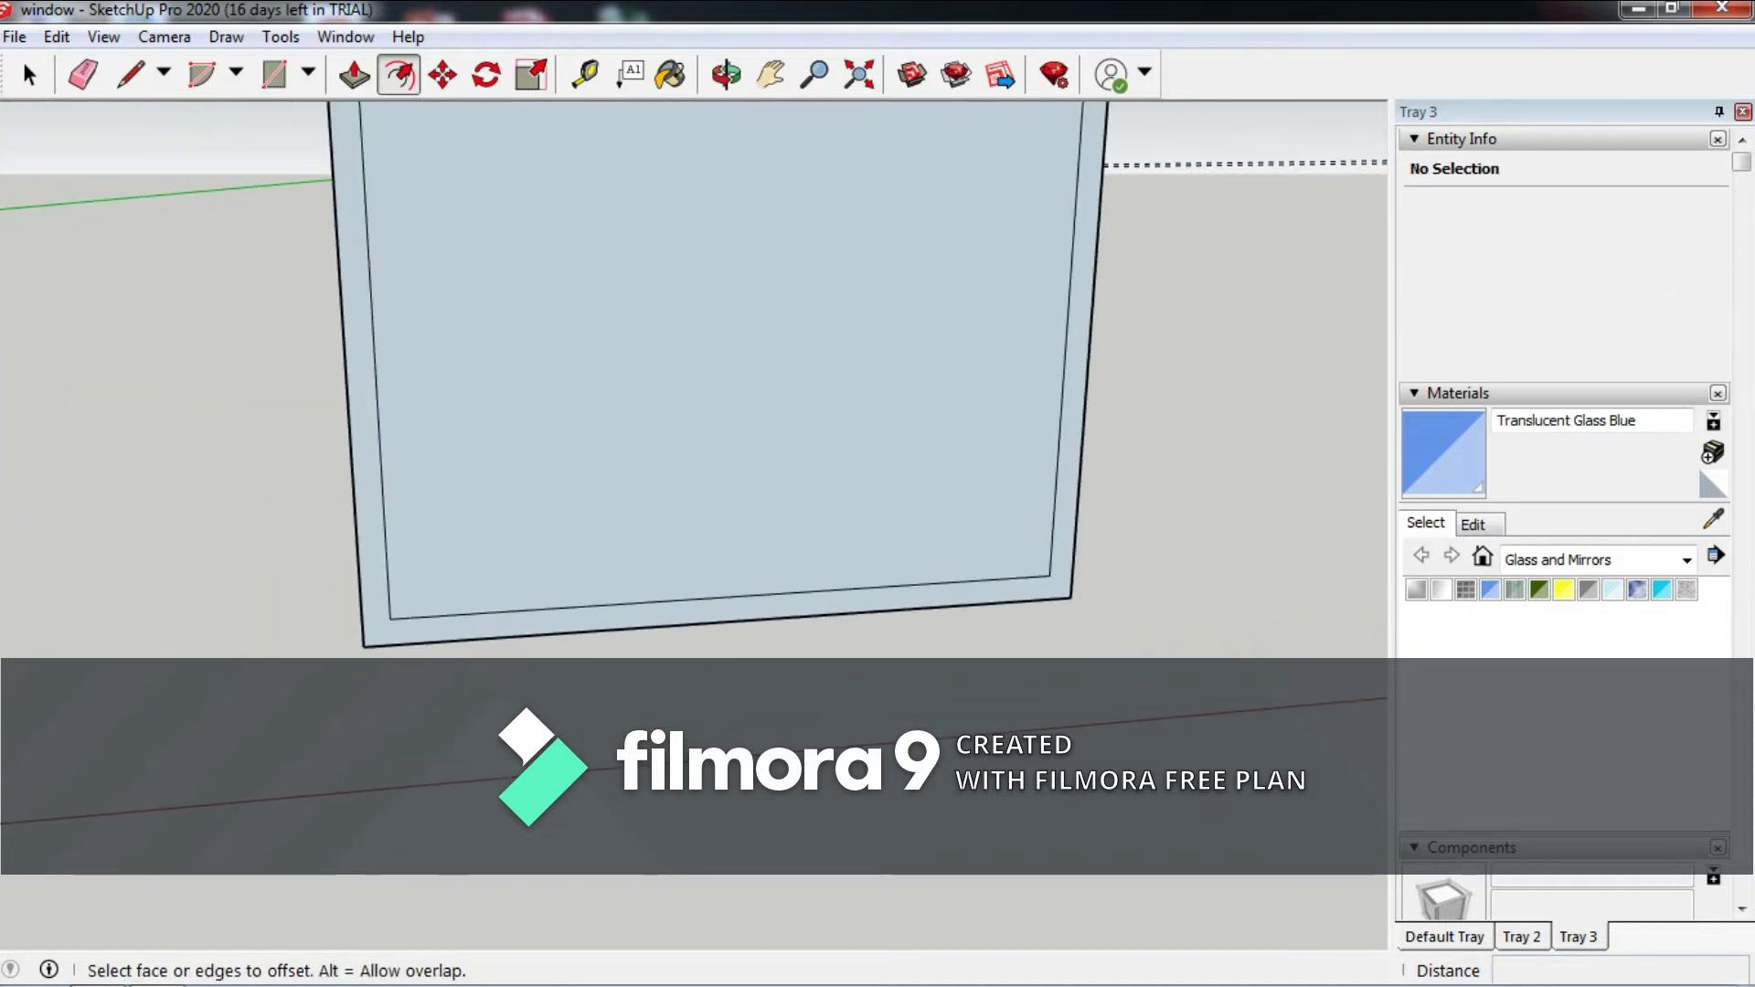
{"action": "middle_click_drag", "start_coordinate": [731, 366], "coordinate": [640, 366]}
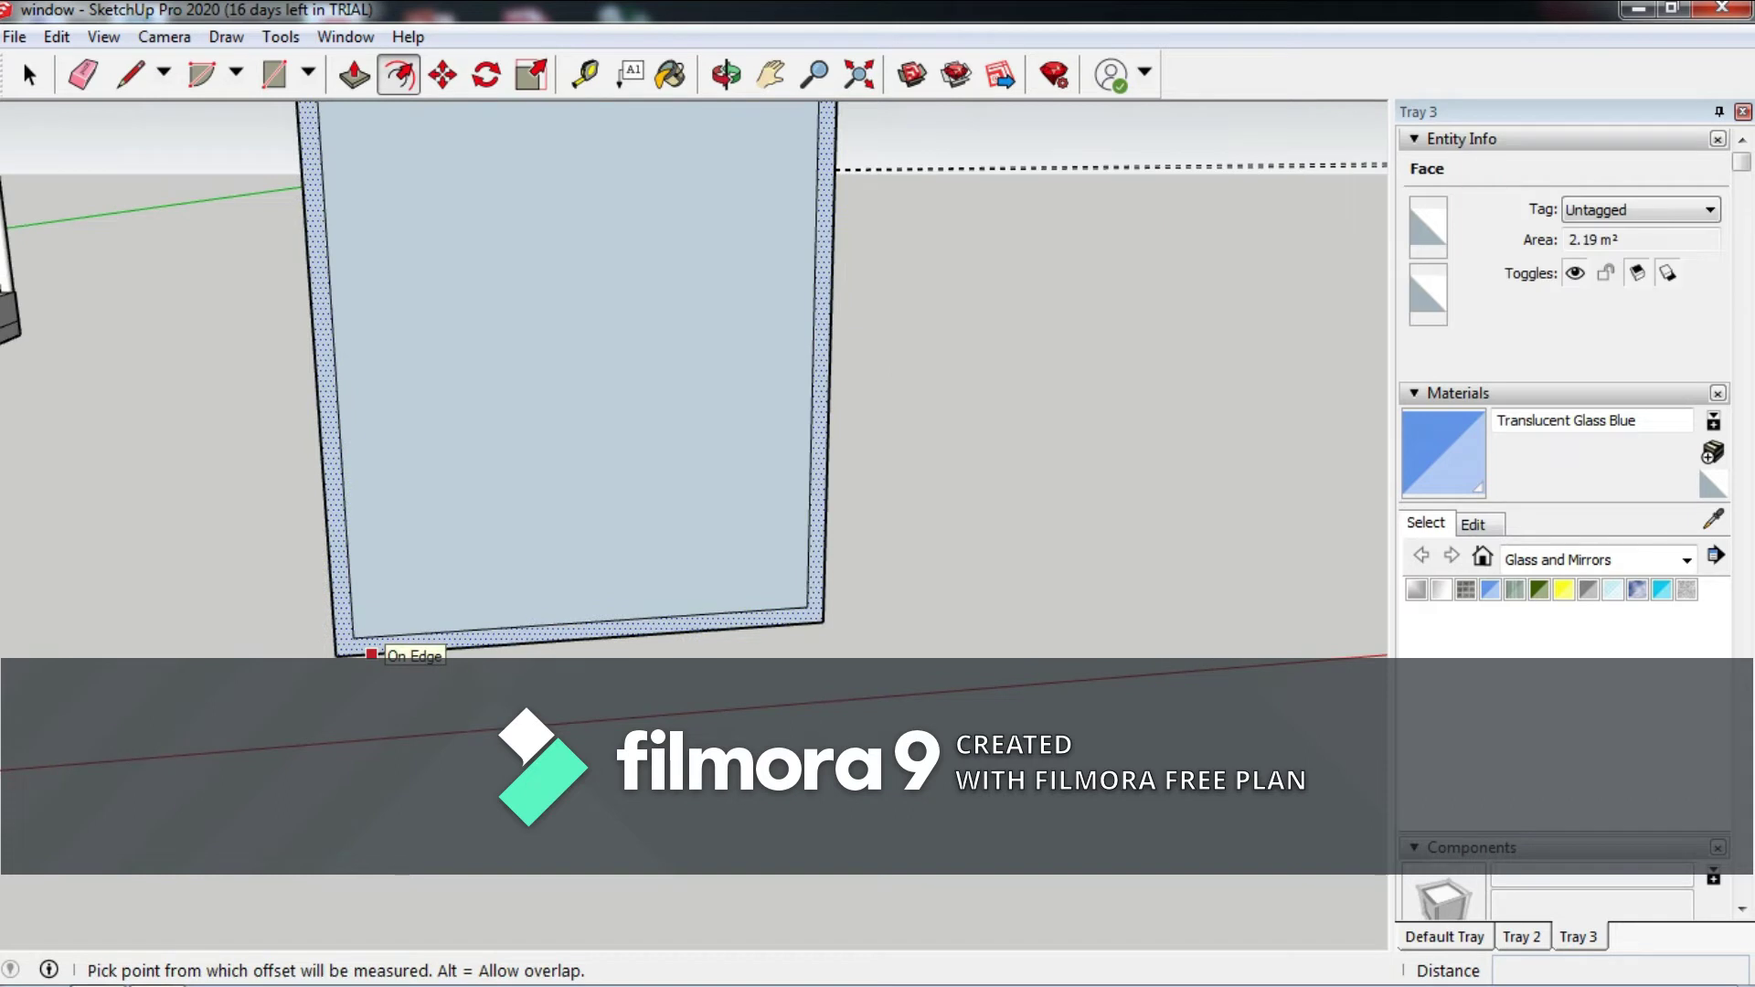
Draw a 40 mm edge at the frame's lower-right corner and tidy stray edges.
{"action": "key", "text": "l"}
{"action": "left_click", "coordinate": [354, 637]}
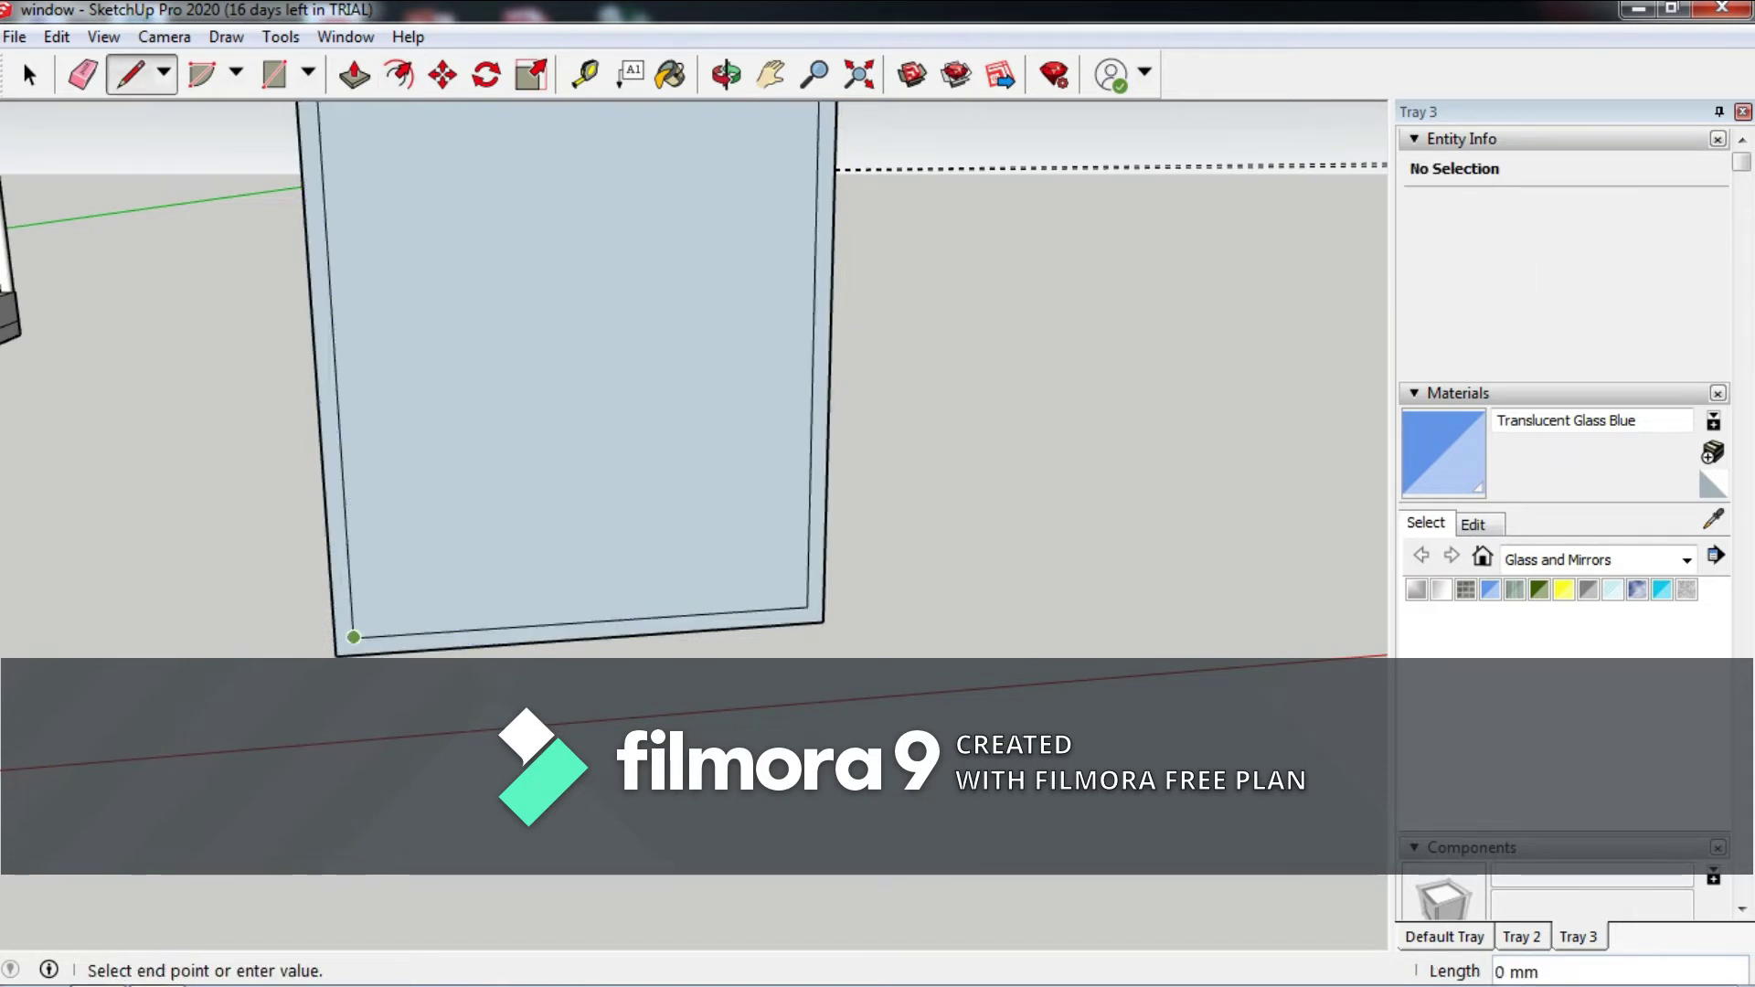
{"action": "left_click", "coordinate": [809, 622]}
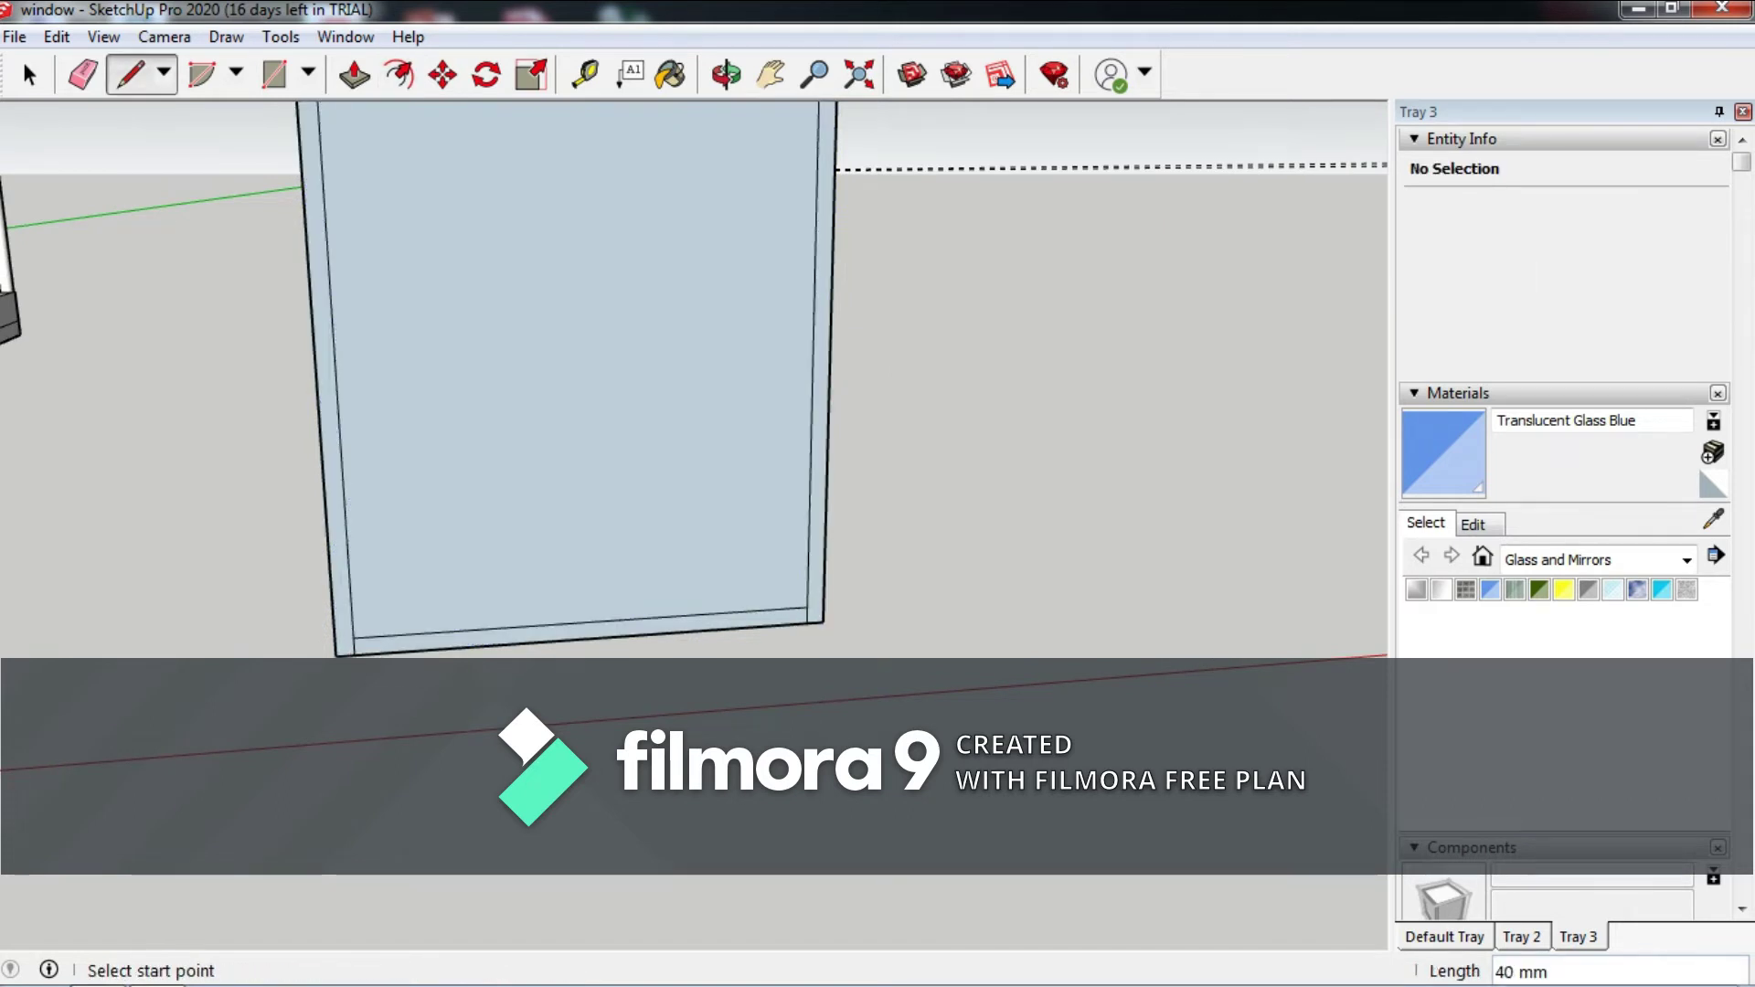
{"action": "key", "text": "e"}
{"action": "scroll", "coordinate": [457, 594], "scroll_direction": "down", "scroll_amount": 3}
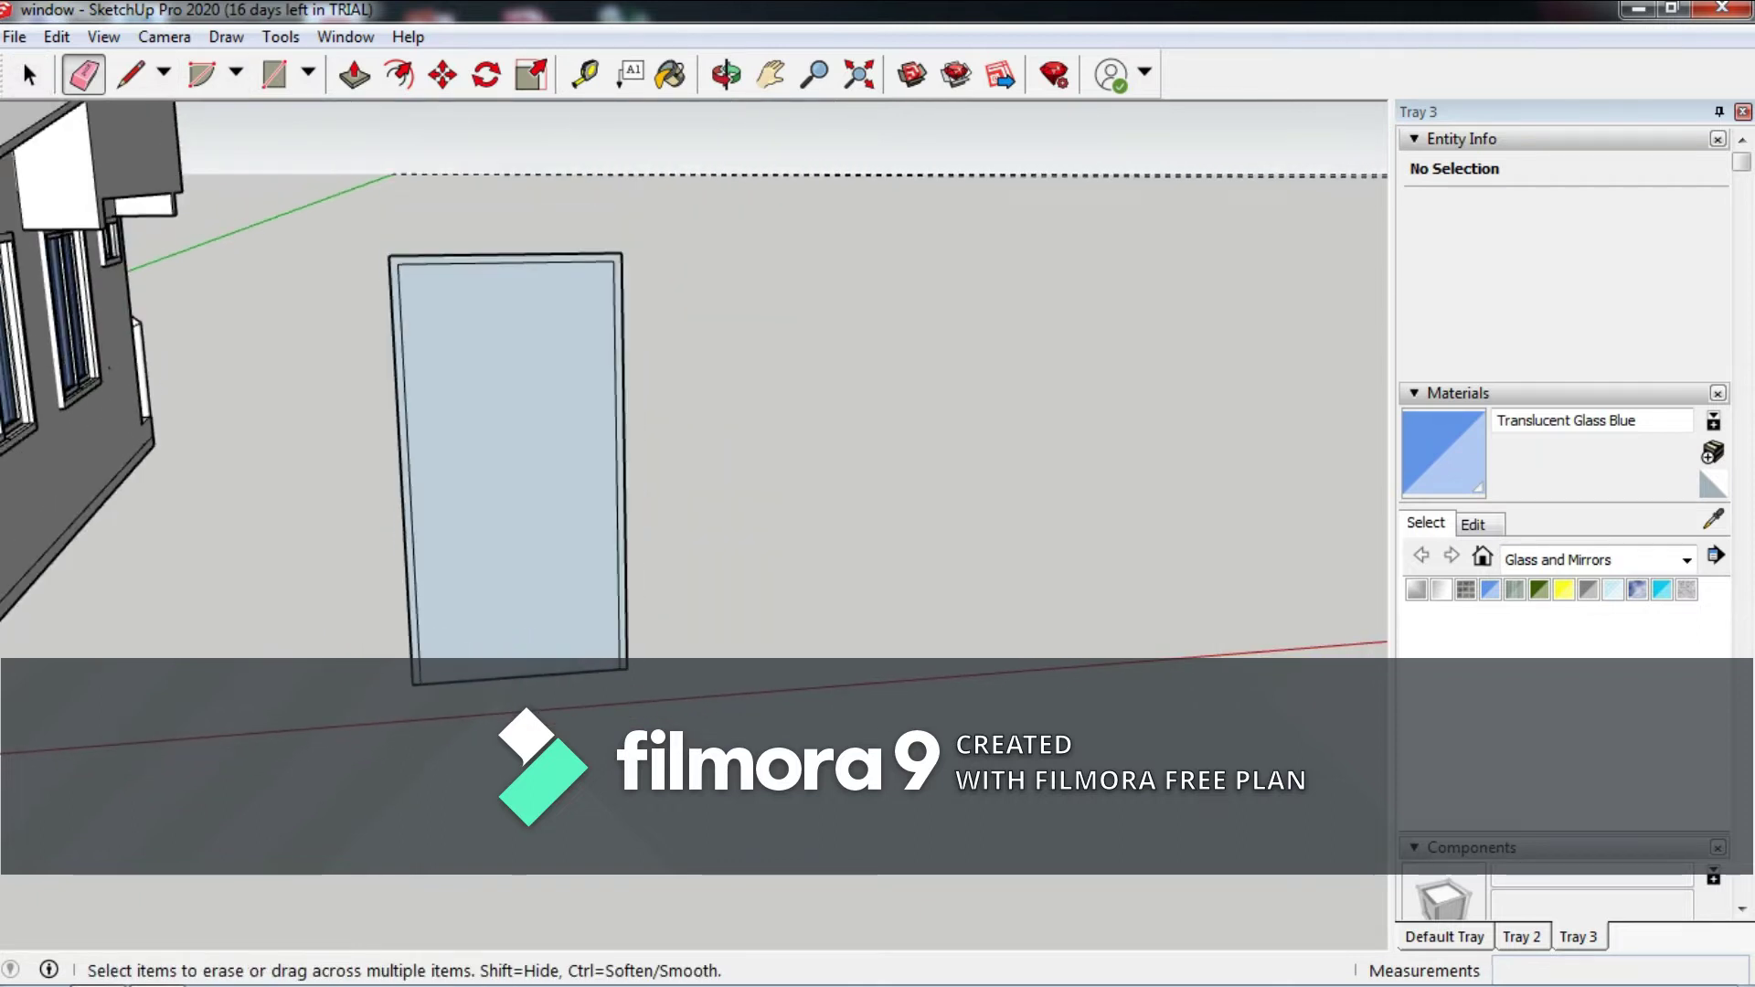
Select the frame's left inner edge together with the glass face.
{"action": "left_click", "coordinate": [29, 75]}
{"action": "scroll", "coordinate": [422, 521], "scroll_direction": "up", "scroll_amount": 3}
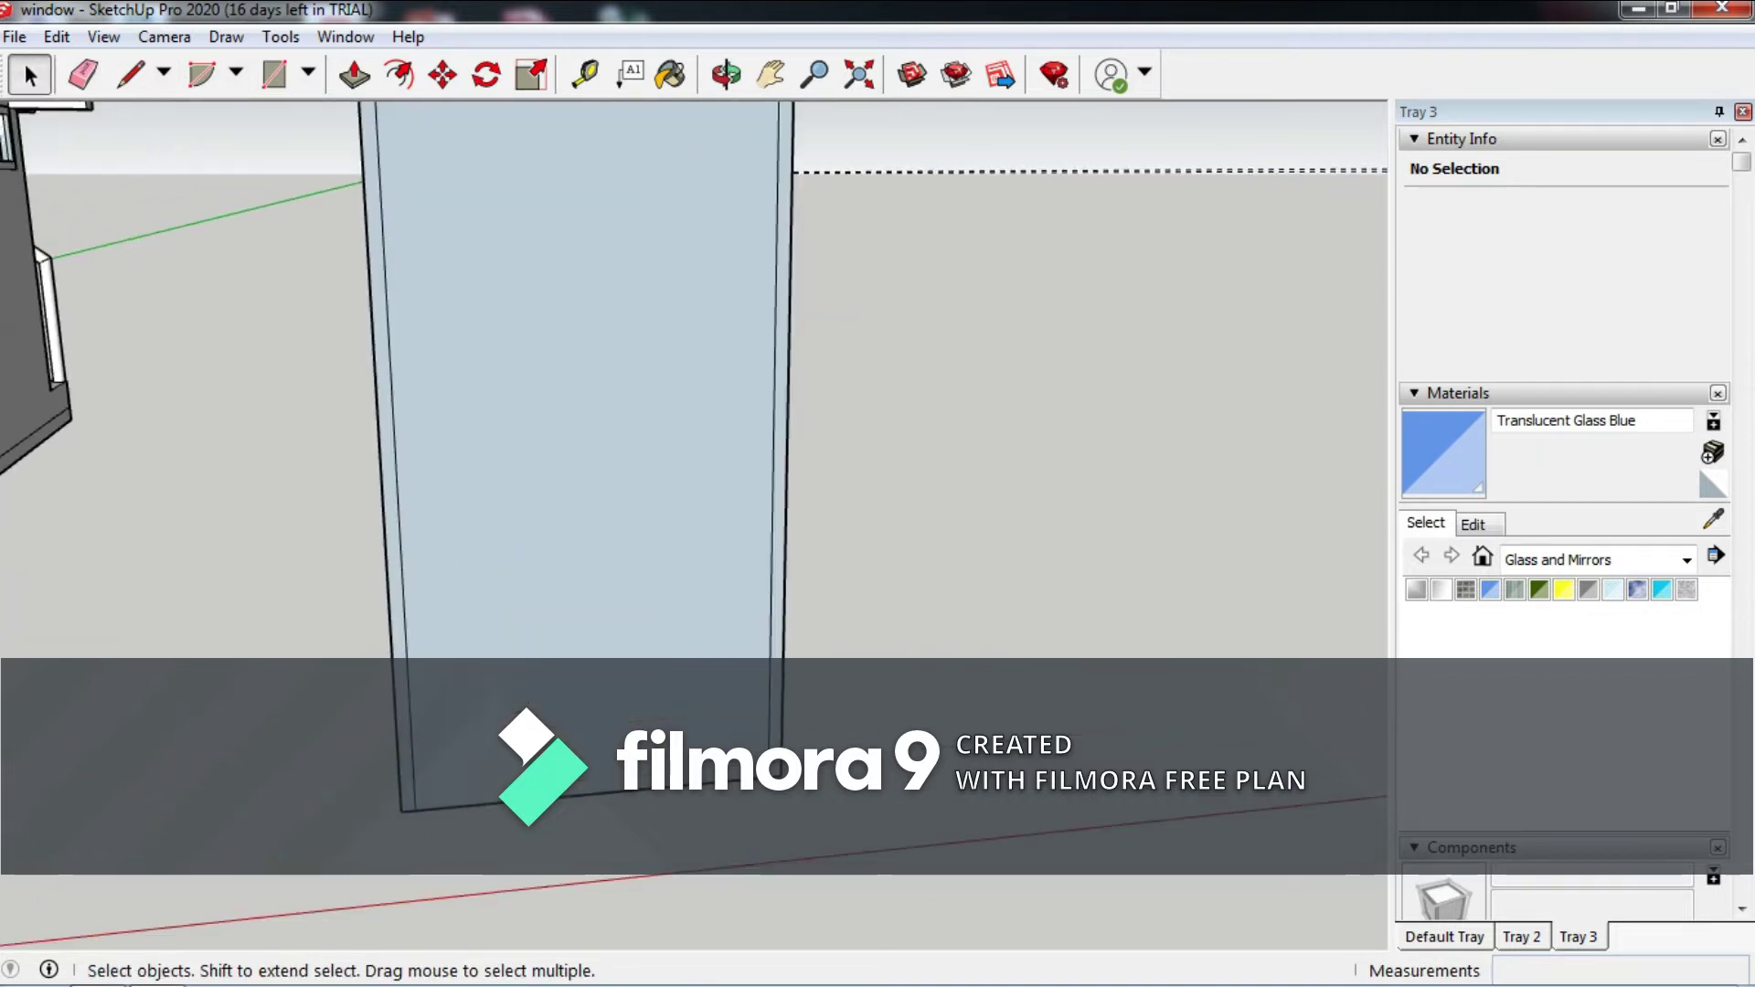
{"action": "left_click", "coordinate": [397, 521]}
{"action": "scroll", "coordinate": [311, 457], "scroll_direction": "down", "scroll_amount": 2}
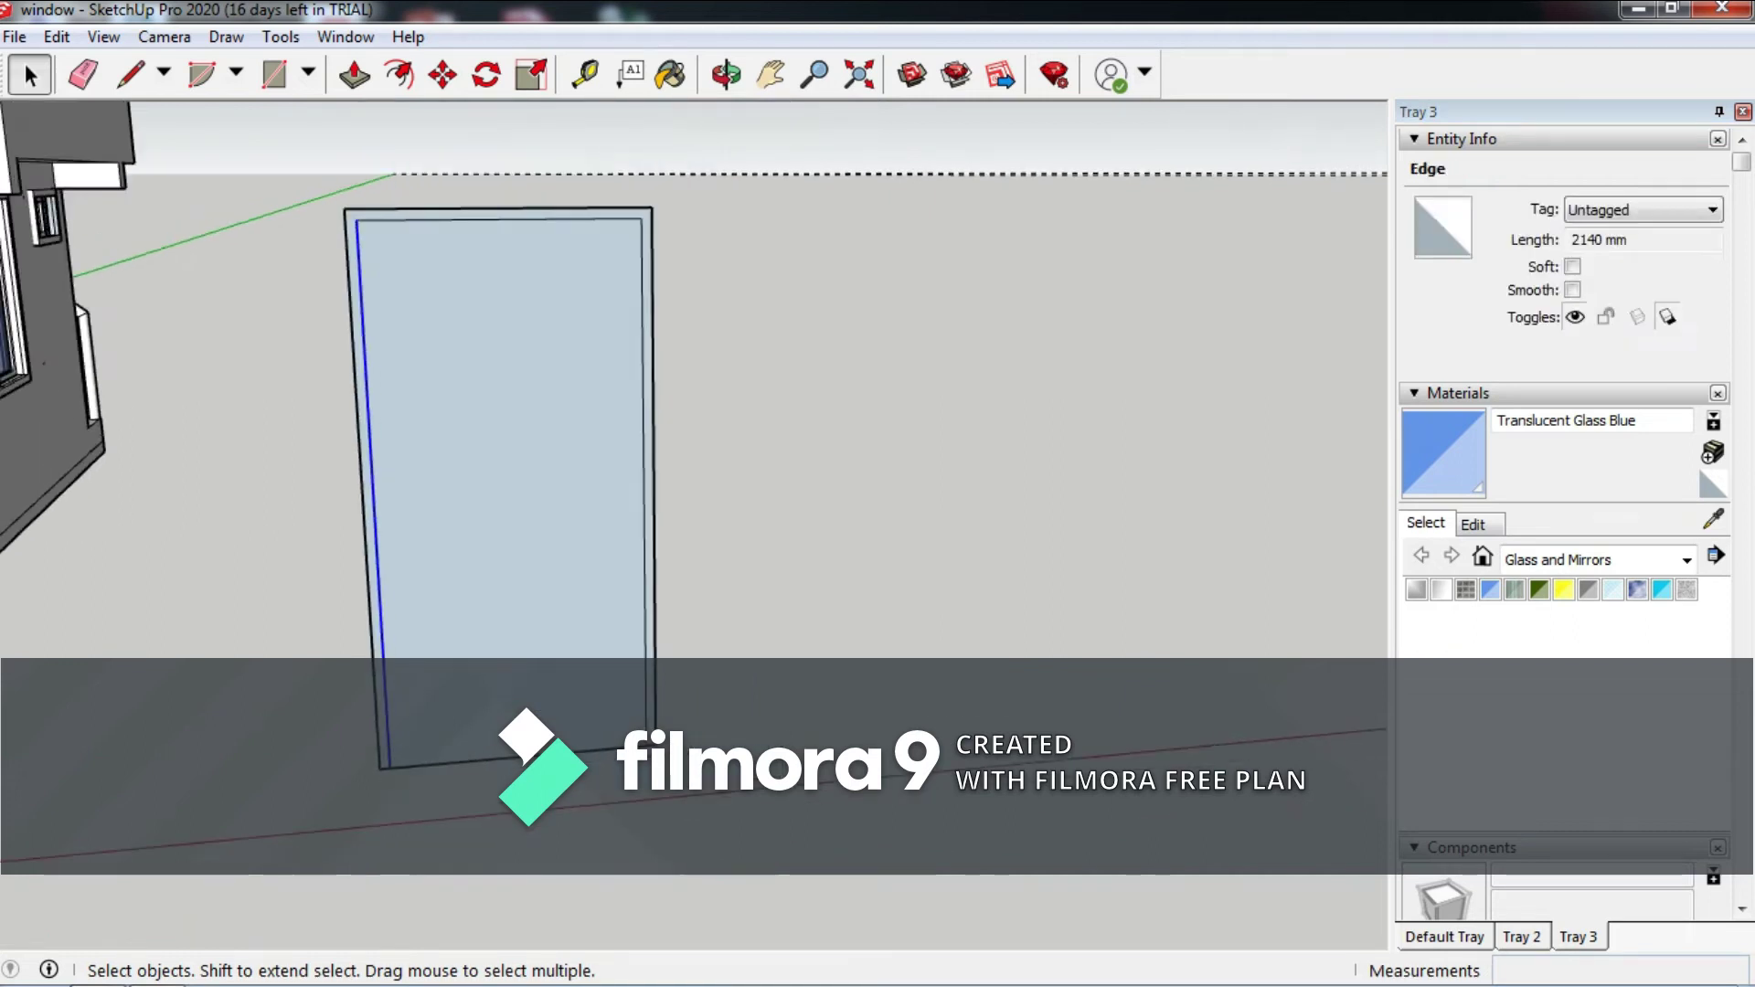
{"action": "left_click", "coordinate": [503, 411], "text": "shift"}
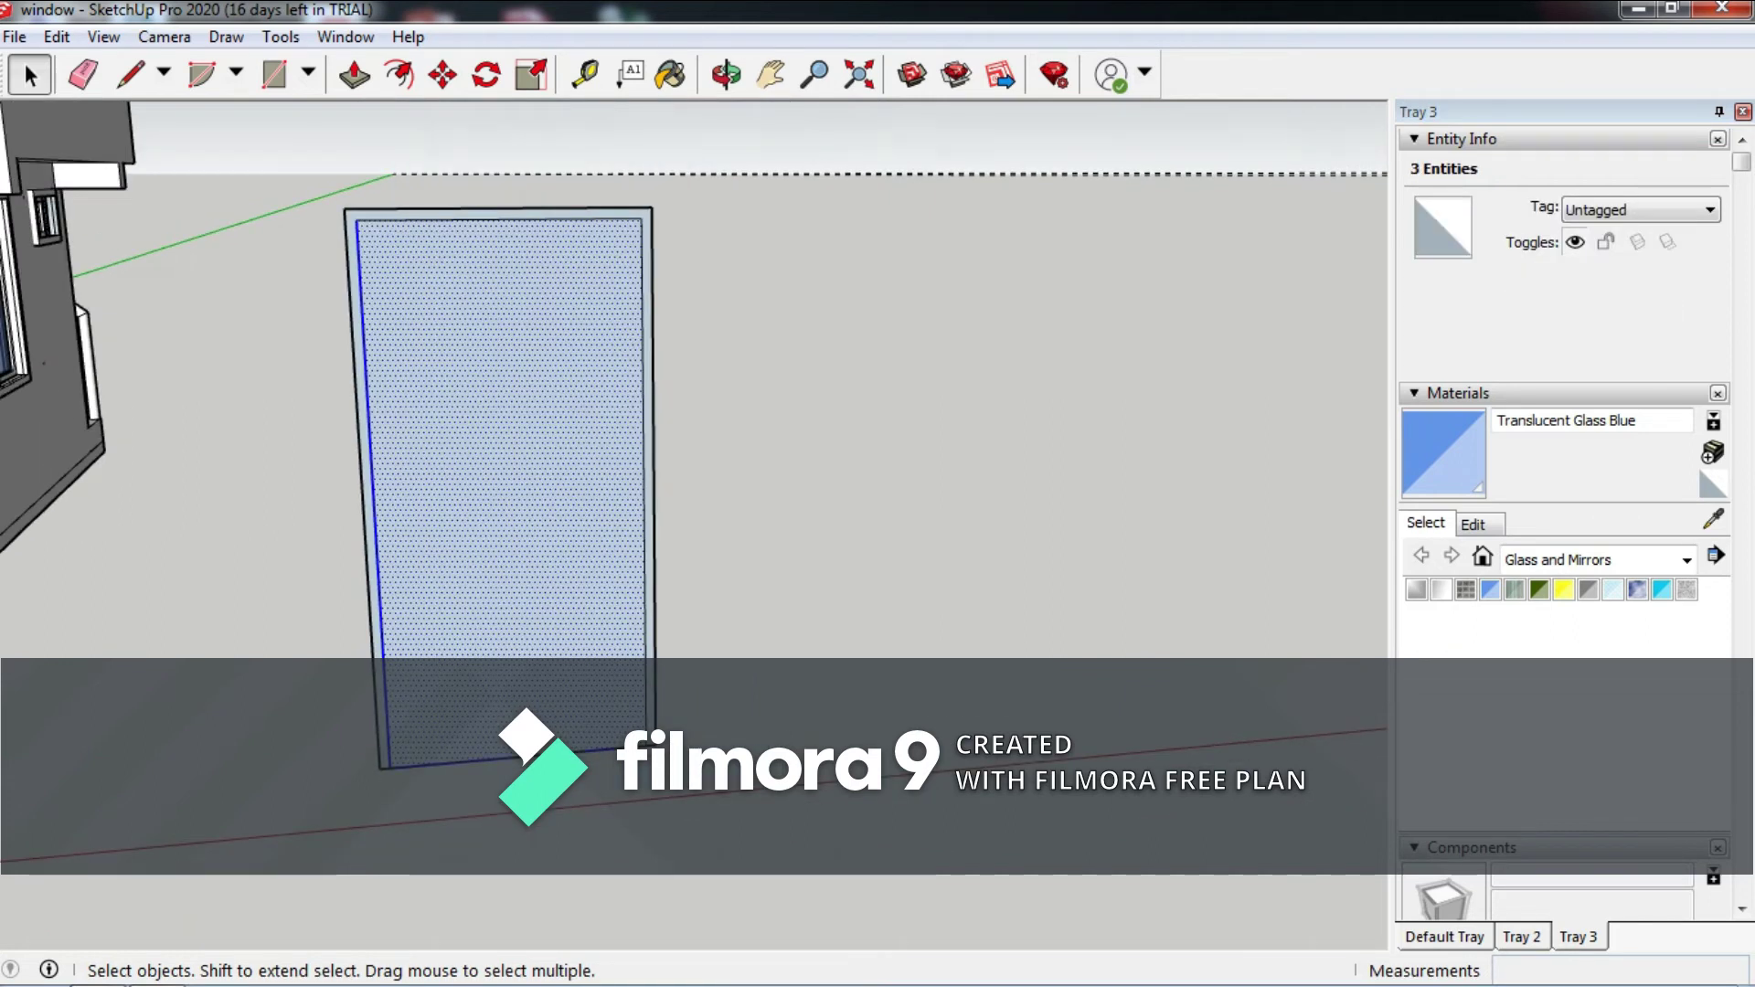
Offset the left glass panel's face 50 mm inward to form a frame border.
{"action": "key", "text": "m"}
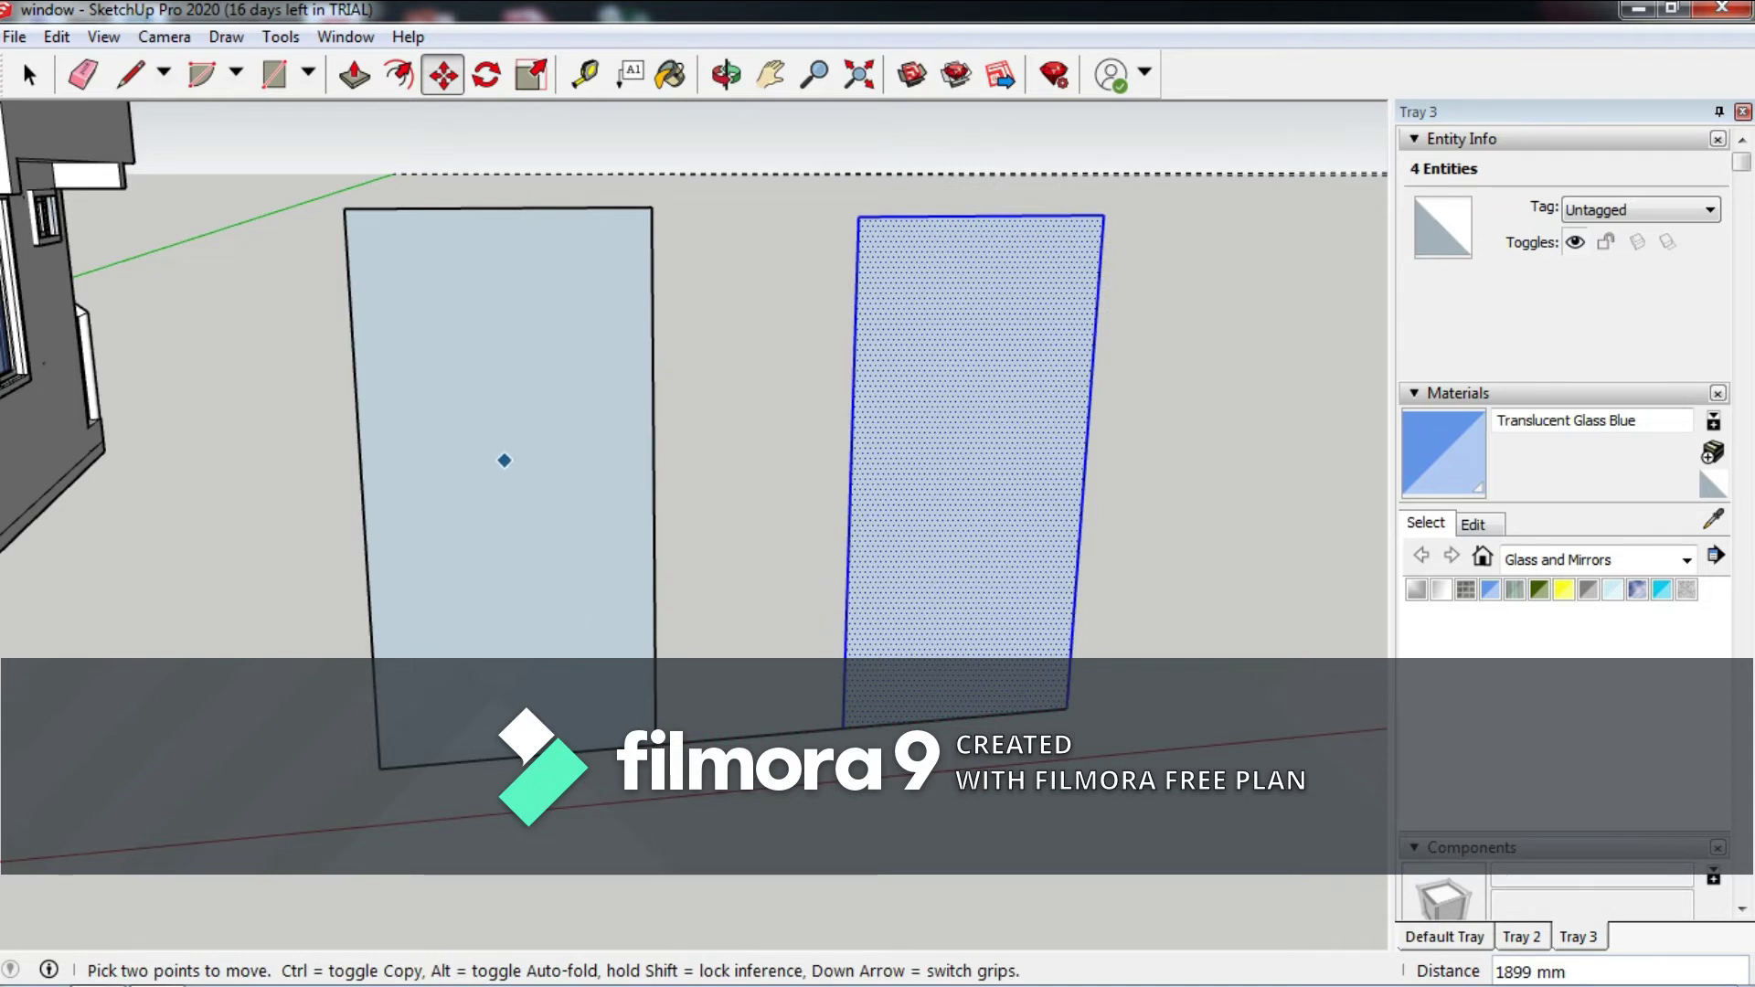
{"action": "key", "text": "e"}
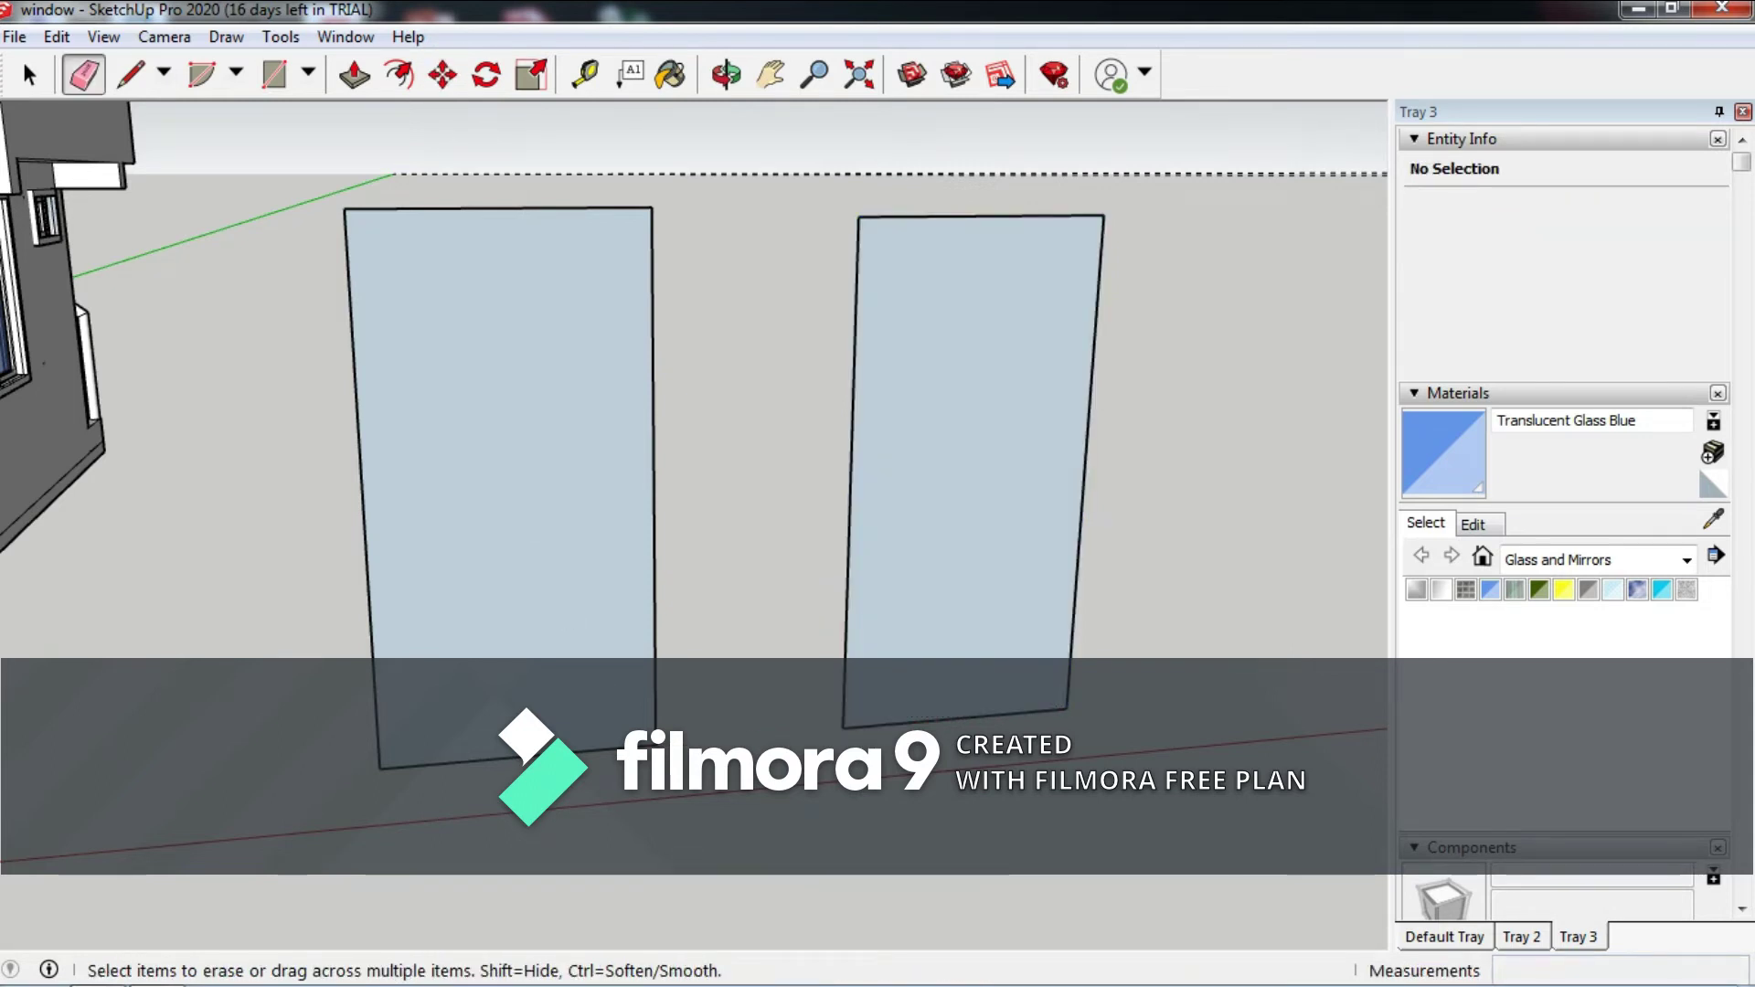
{"action": "key", "text": "p"}
{"action": "key", "text": "m"}
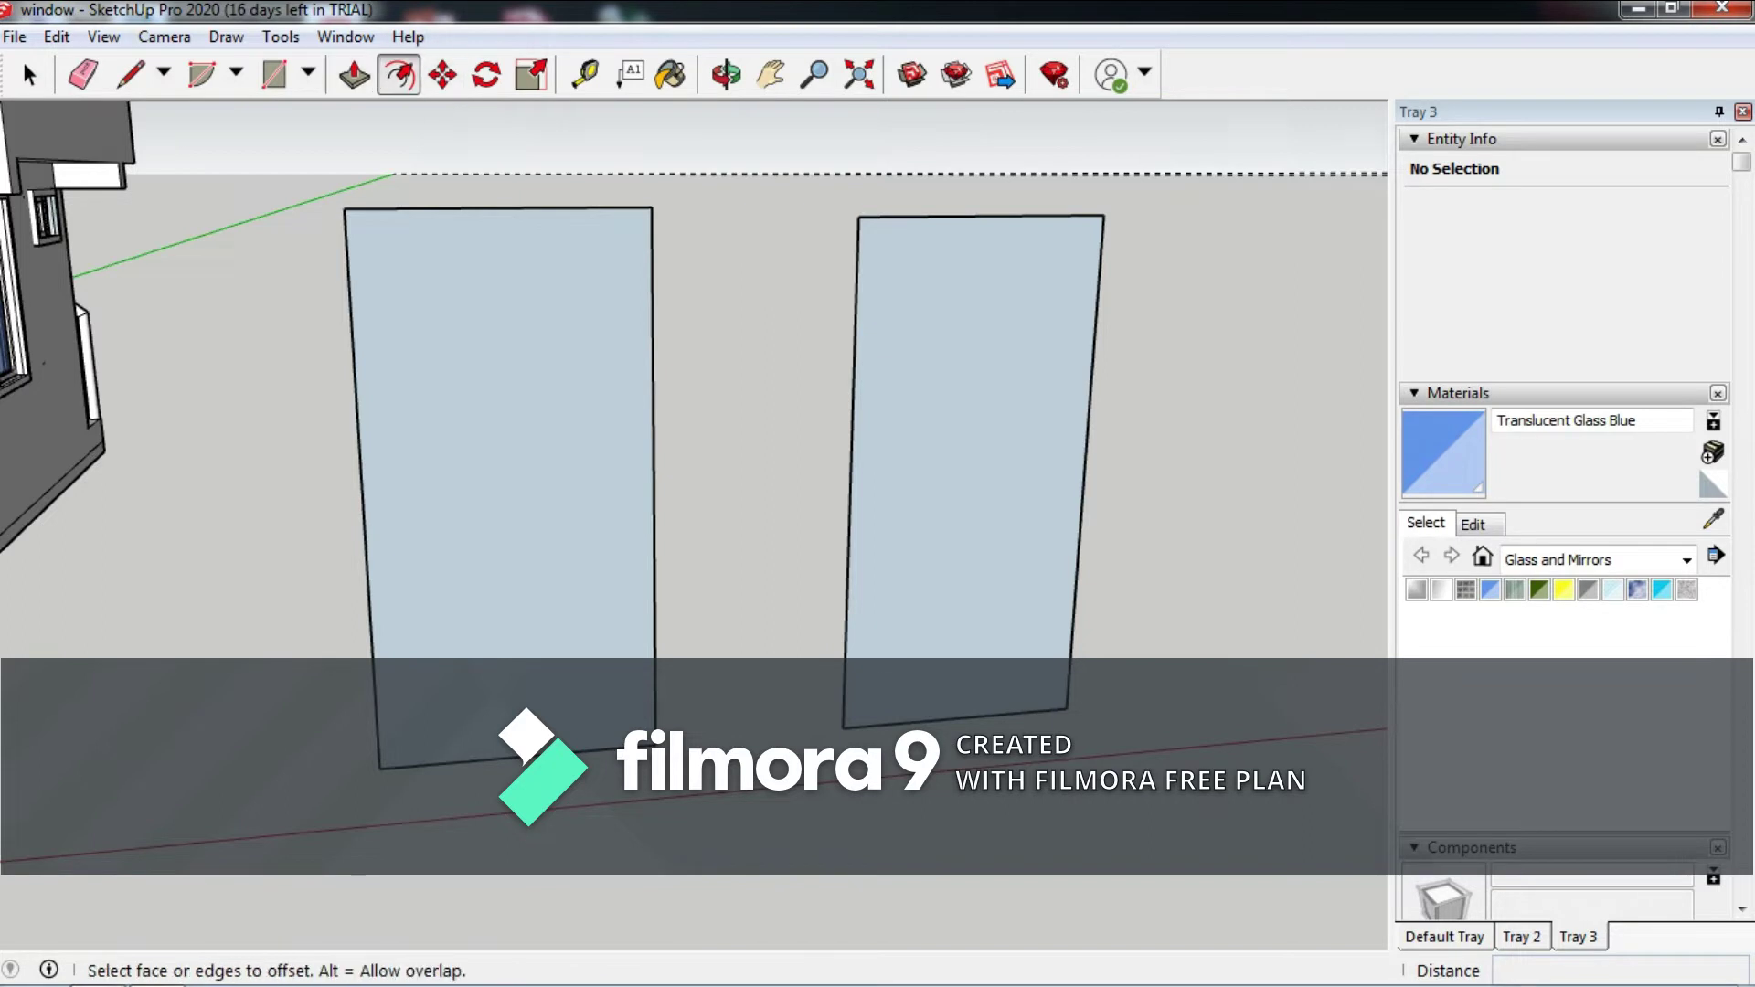
{"action": "left_click", "coordinate": [371, 654]}
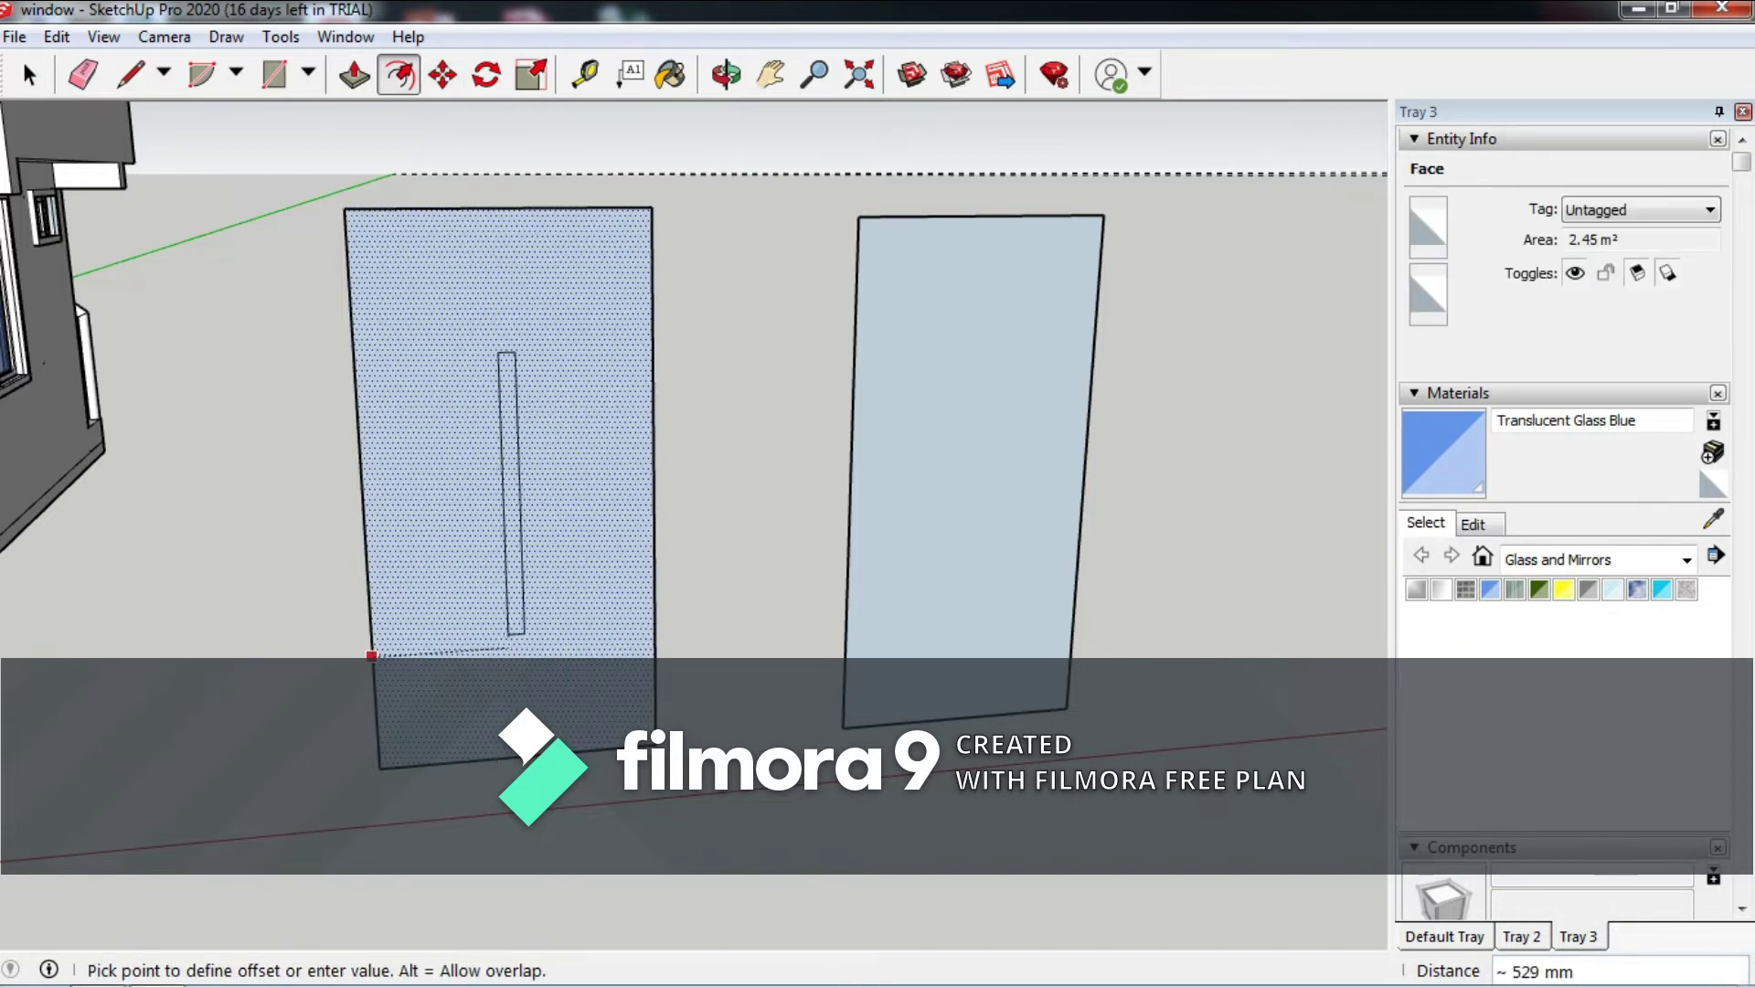
{"action": "type", "text": "50"}
{"action": "key", "text": "Return"}
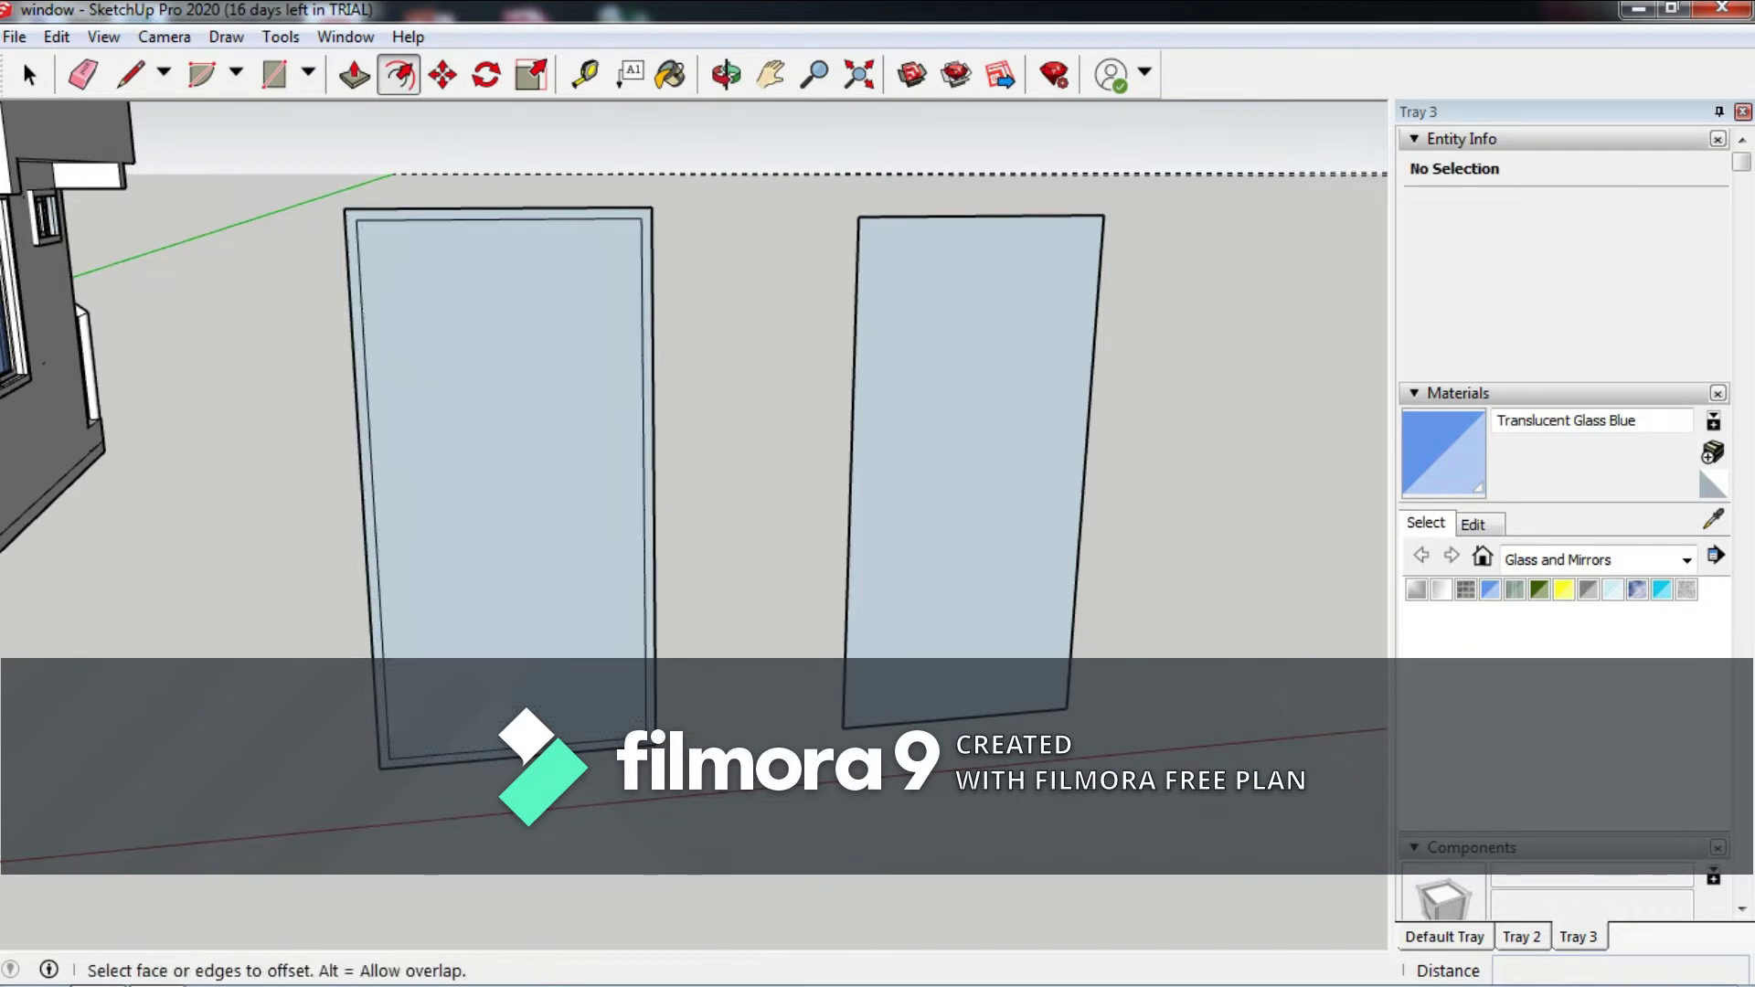
Erase the border's bottom strip edges so the frame is open at the base.
{"action": "scroll", "coordinate": [384, 732], "scroll_direction": "up", "scroll_amount": 2}
{"action": "scroll", "coordinate": [346, 756], "scroll_direction": "up", "scroll_amount": 1}
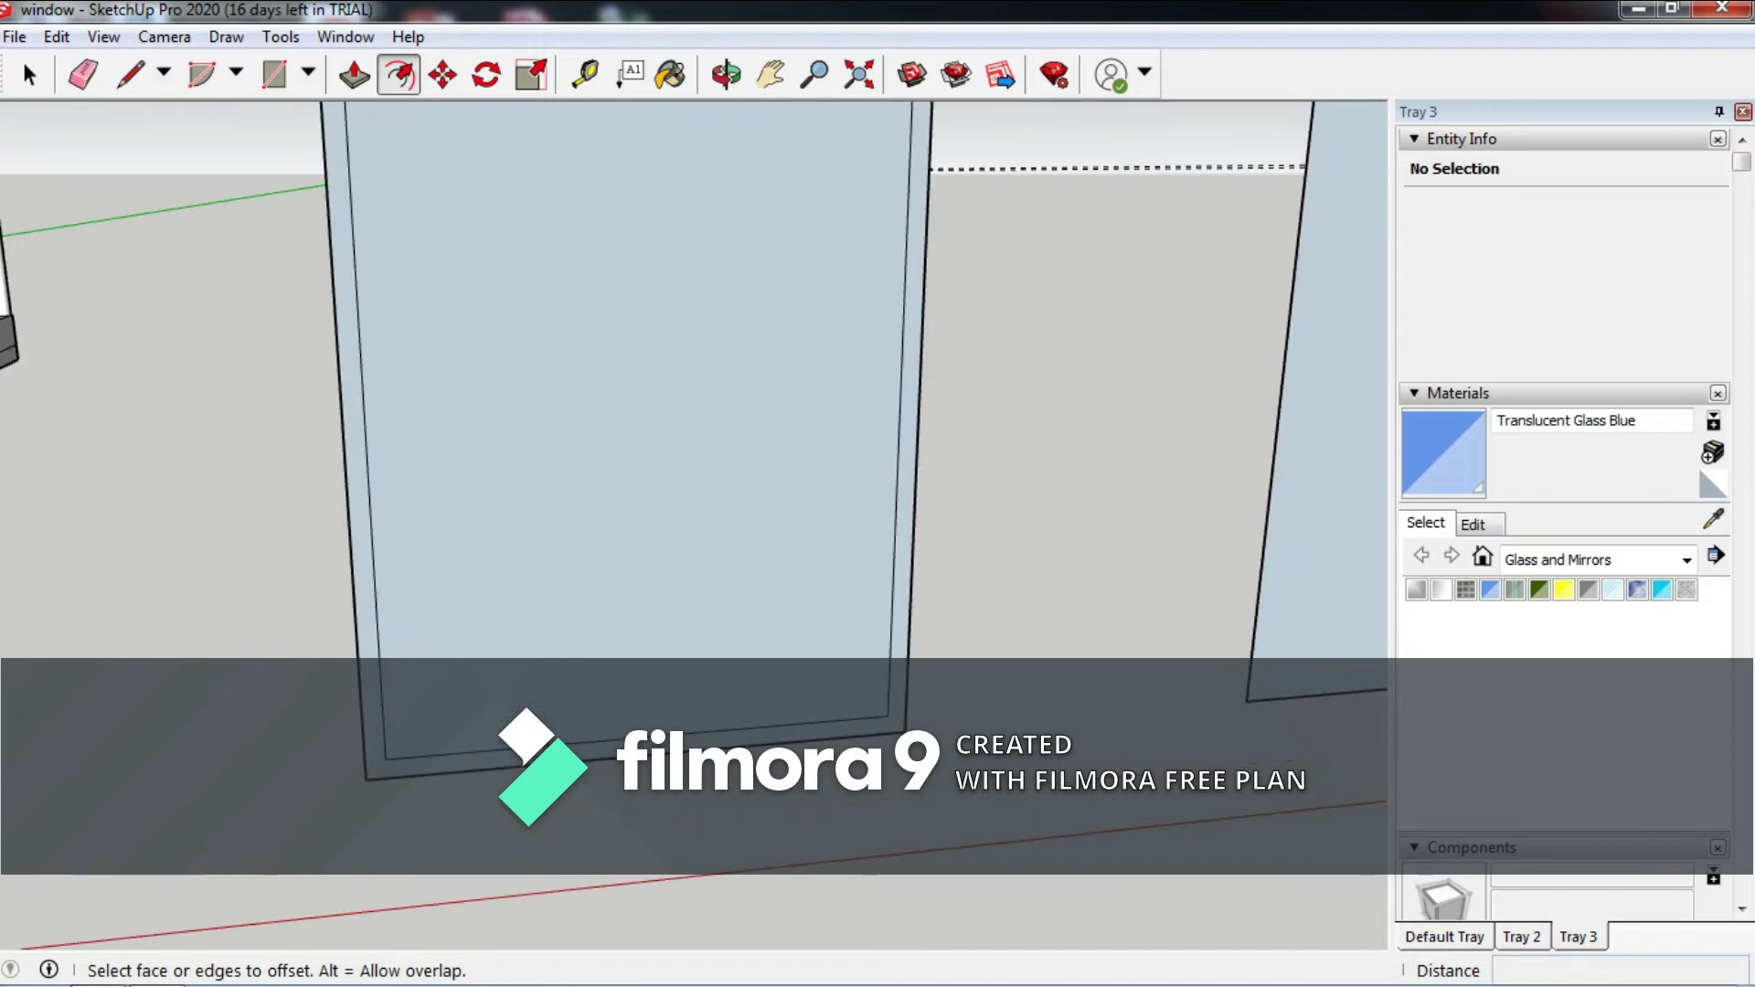
{"action": "key", "text": "space"}
{"action": "scroll", "coordinate": [366, 457], "scroll_direction": "up", "scroll_amount": 1}
{"action": "left_click", "coordinate": [361, 366]}
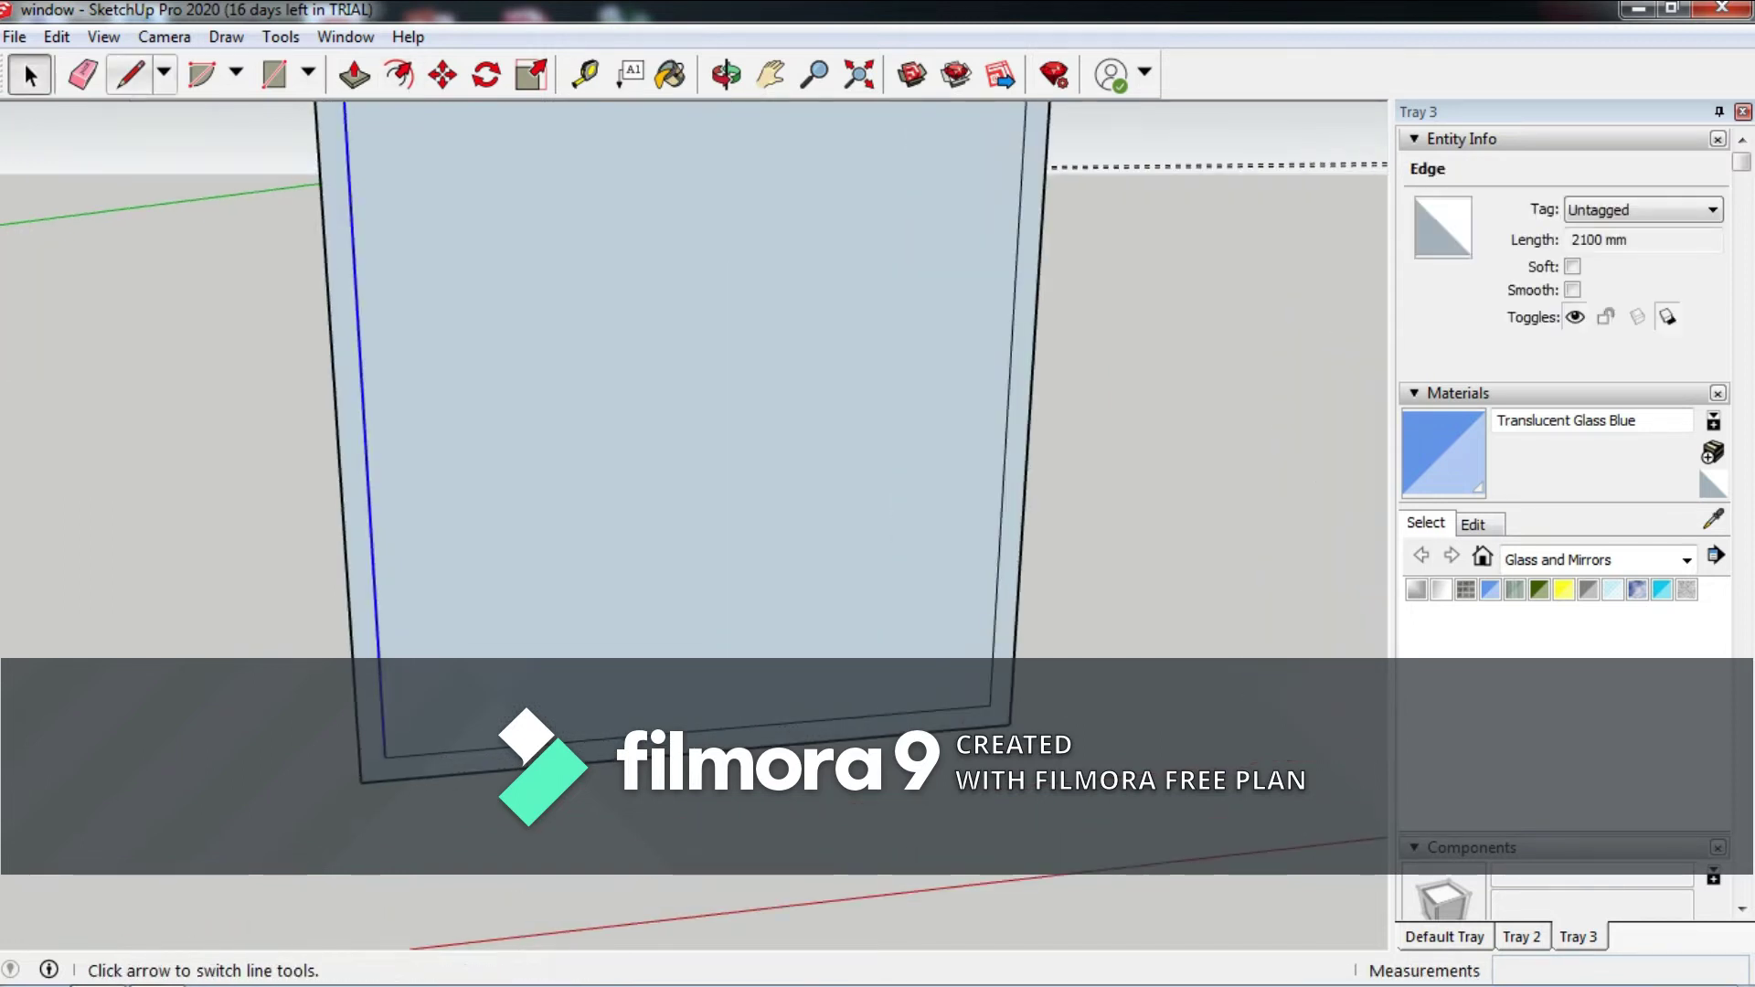
{"action": "left_click", "coordinate": [130, 73]}
{"action": "left_click", "coordinate": [385, 757]}
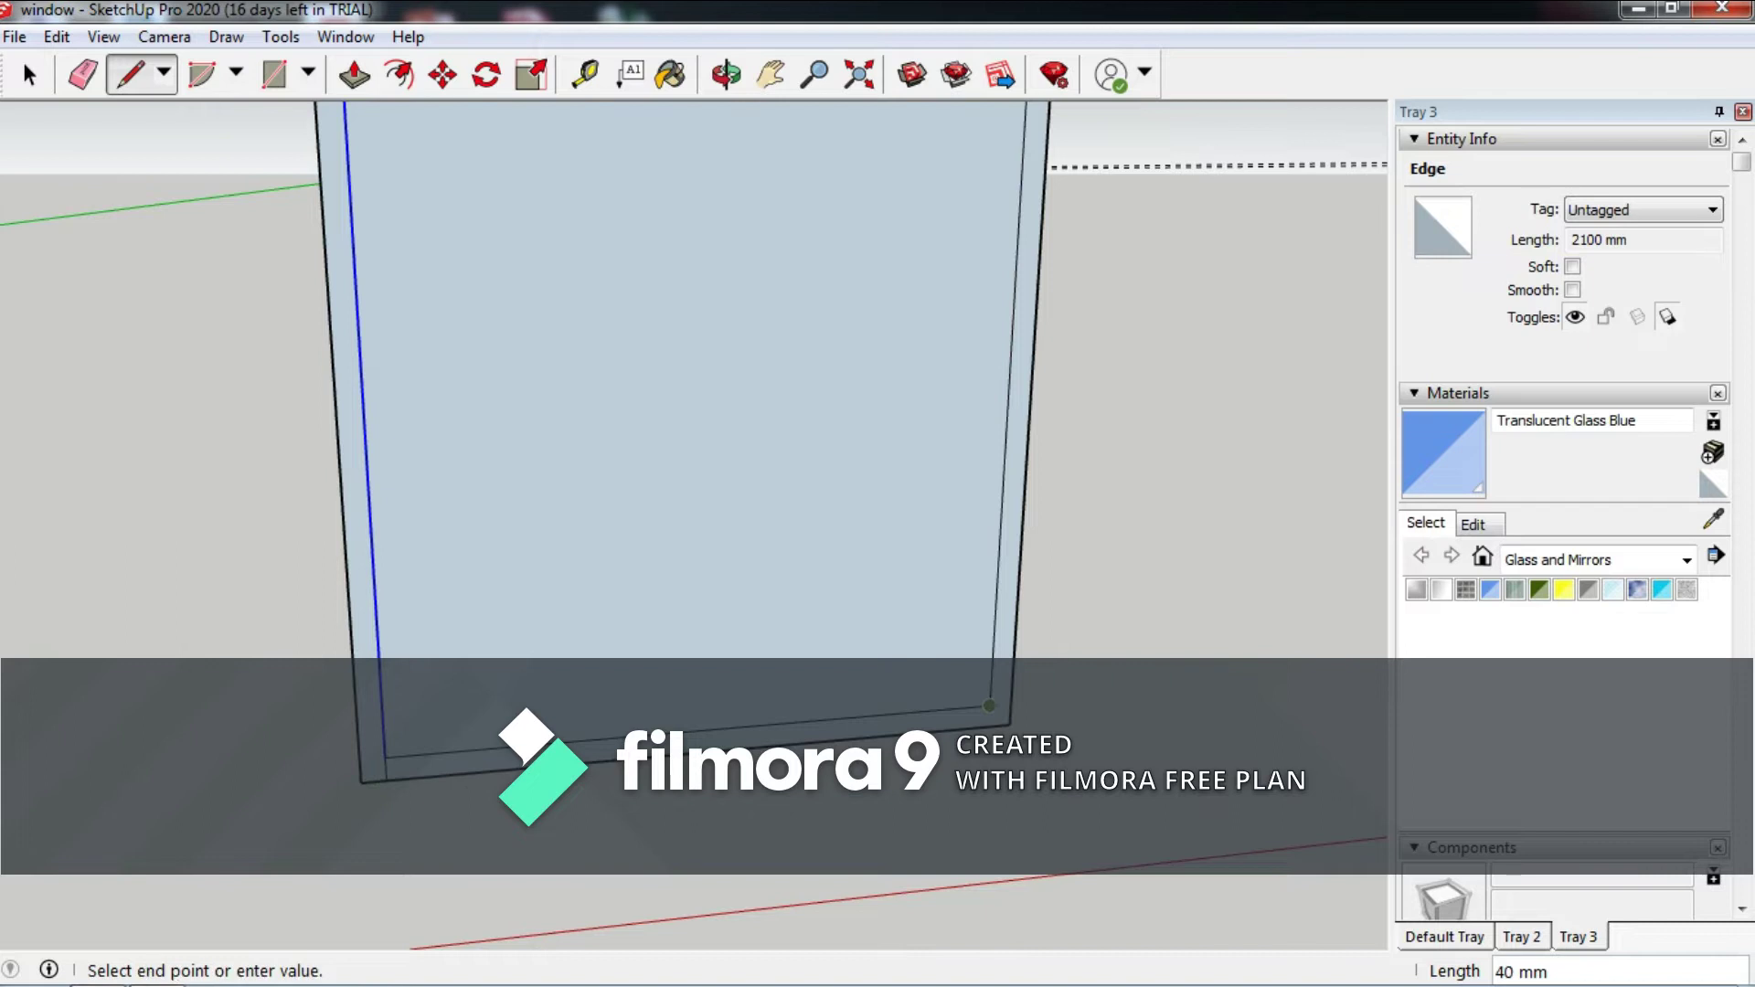
{"action": "key", "text": "e"}
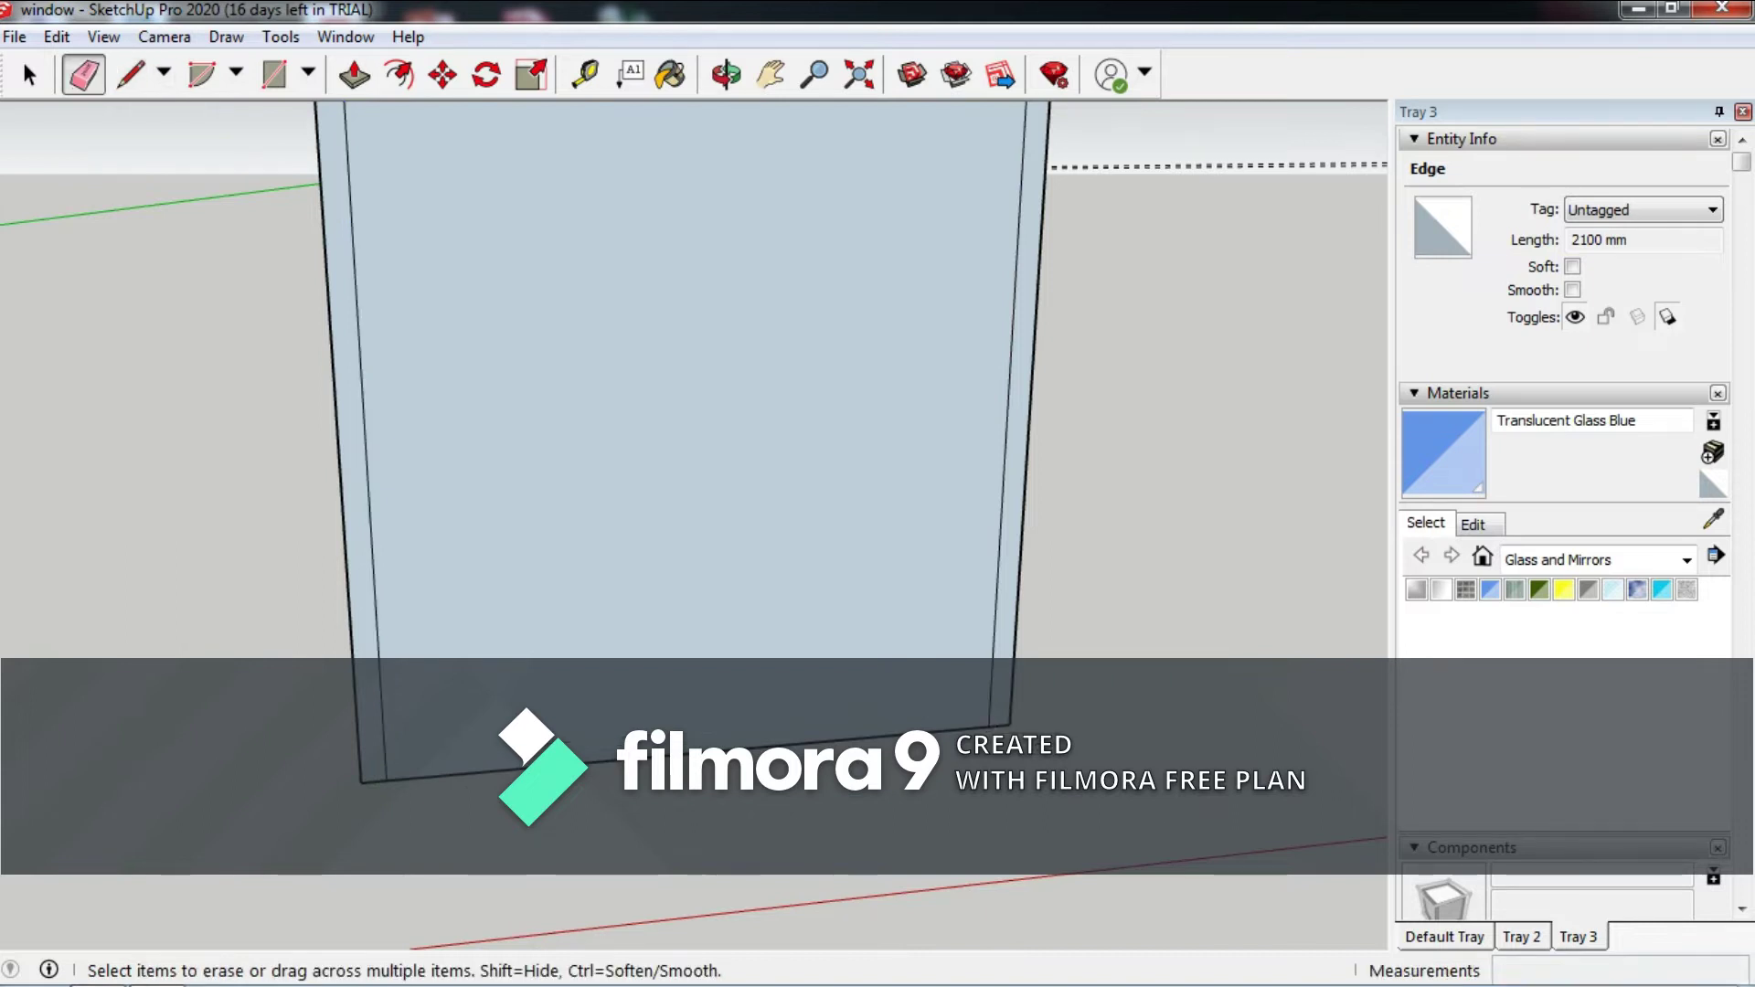
{"action": "scroll", "coordinate": [526, 705], "scroll_direction": "down", "scroll_amount": 3}
{"action": "scroll", "coordinate": [526, 705], "scroll_direction": "down", "scroll_amount": 2}
{"action": "middle_click_drag", "start_coordinate": [526, 704], "coordinate": [548, 705]}
Pull the panel's border face out 120 mm into a door jamb.
{"action": "key", "text": "p"}
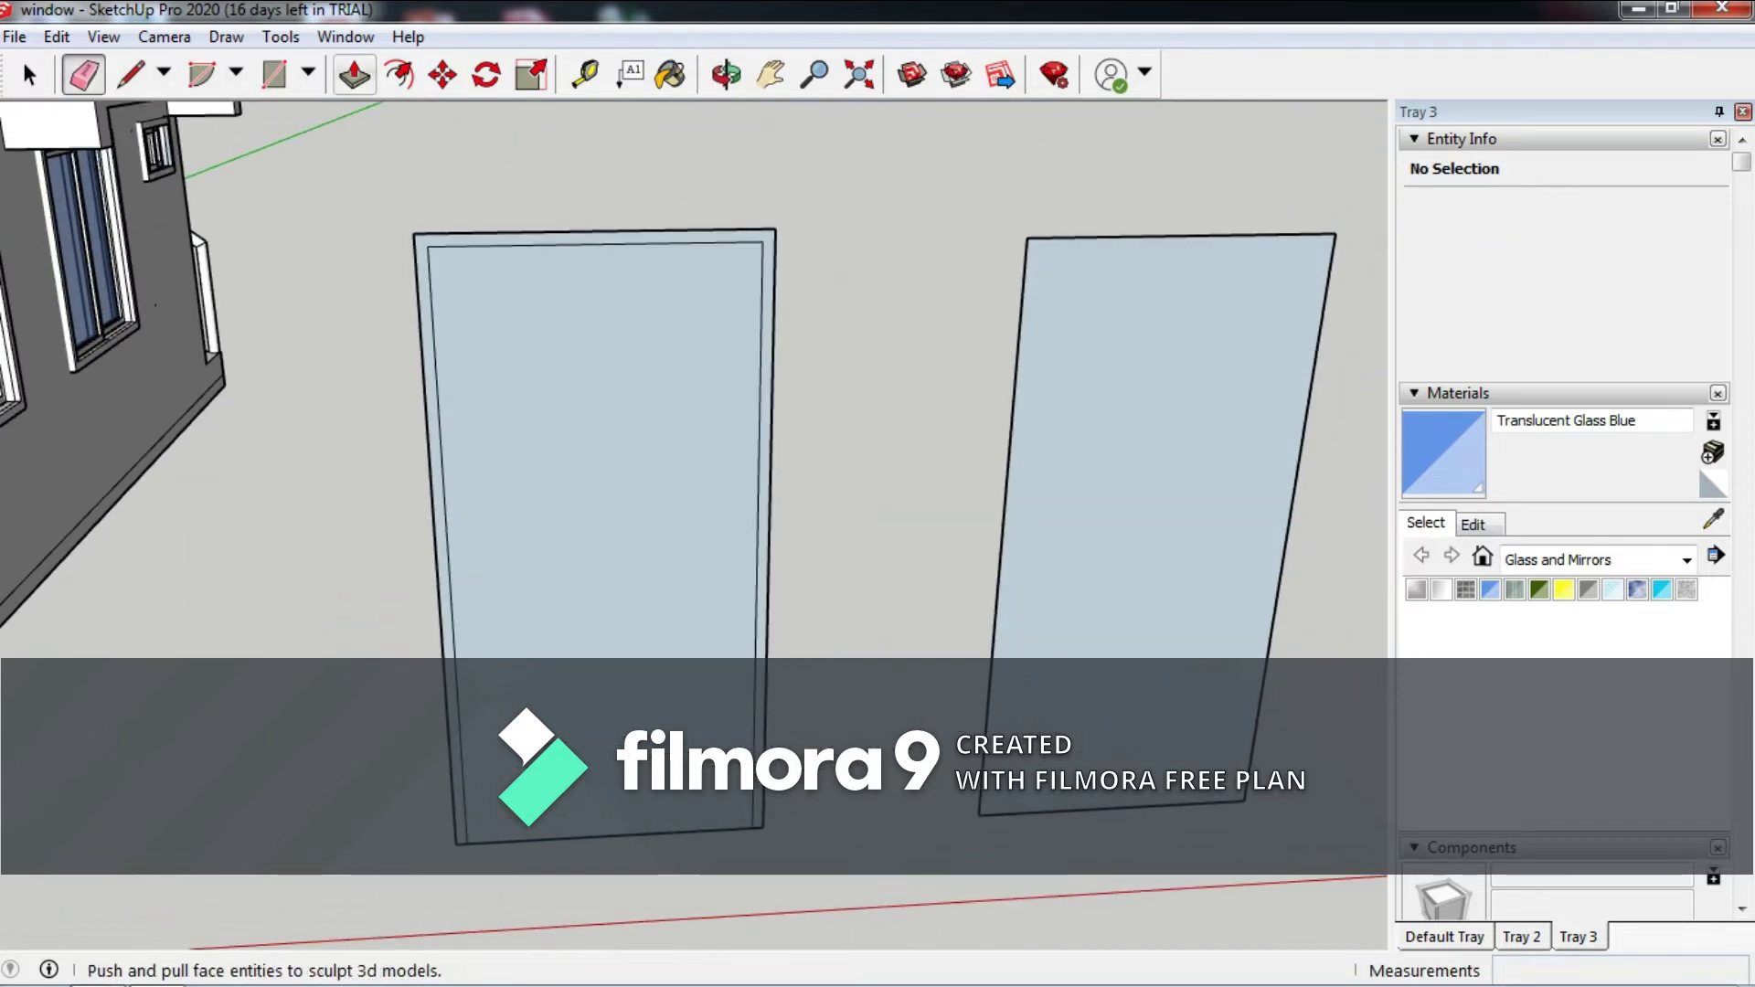
{"action": "left_click", "coordinate": [762, 284]}
{"action": "type", "text": "120"}
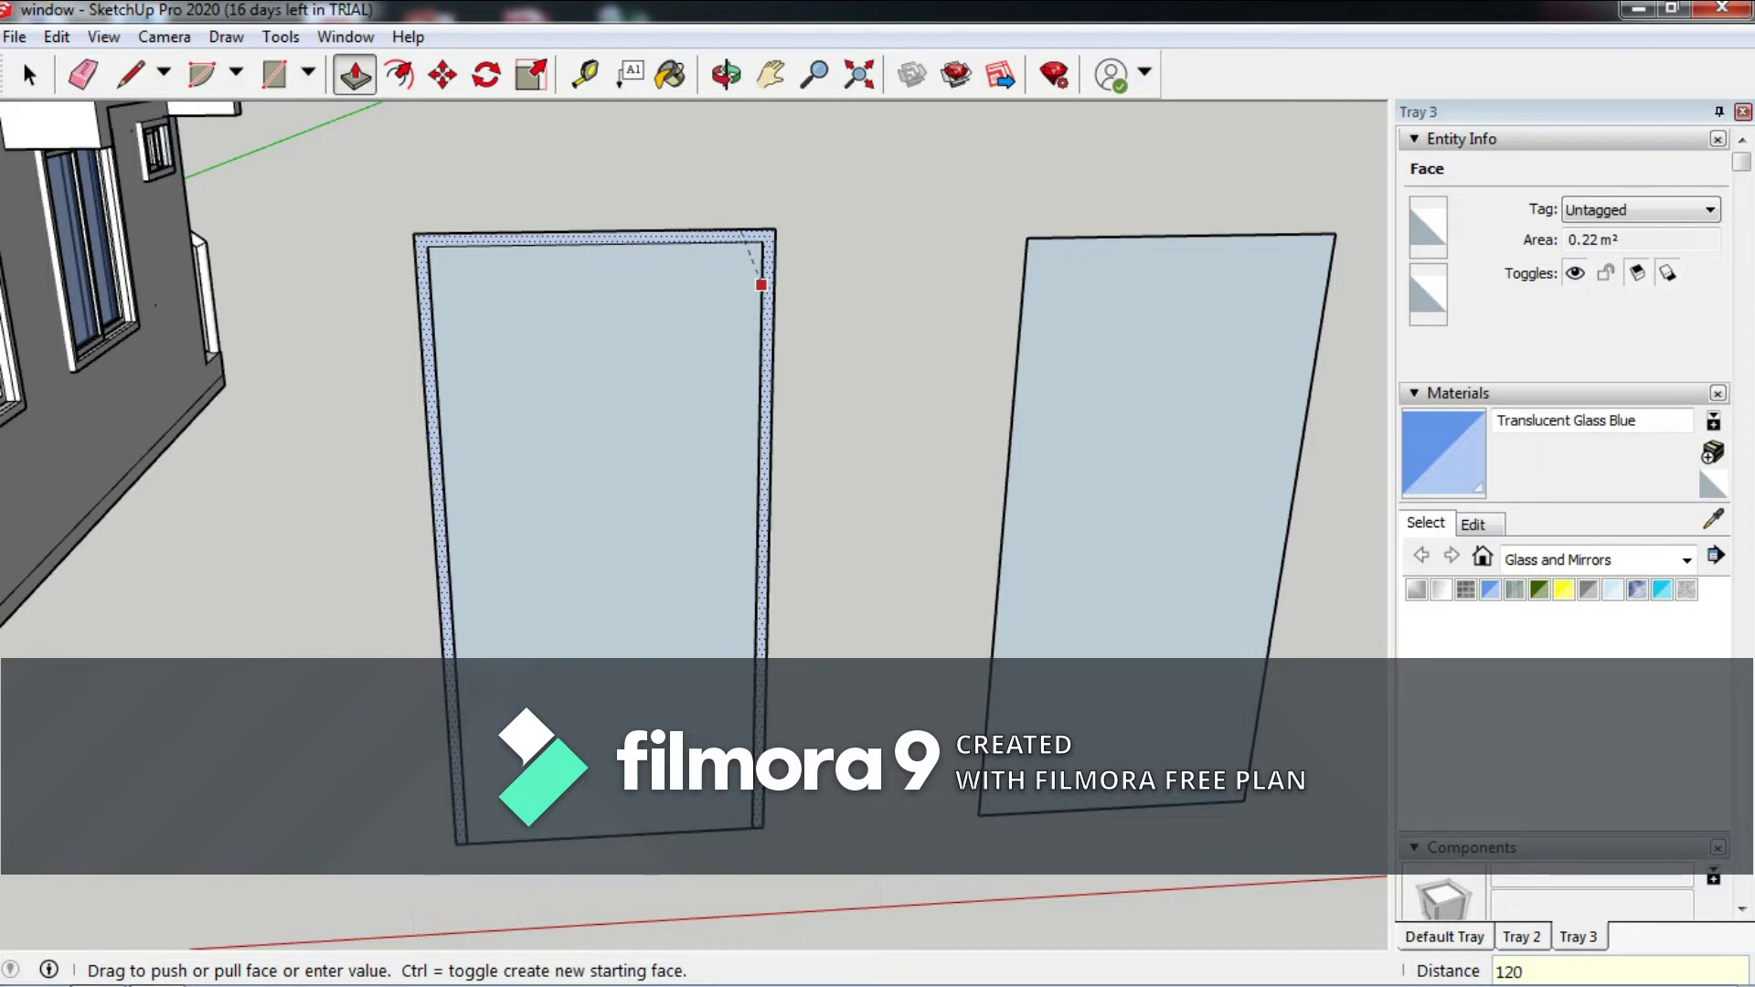
{"action": "key", "text": "Return"}
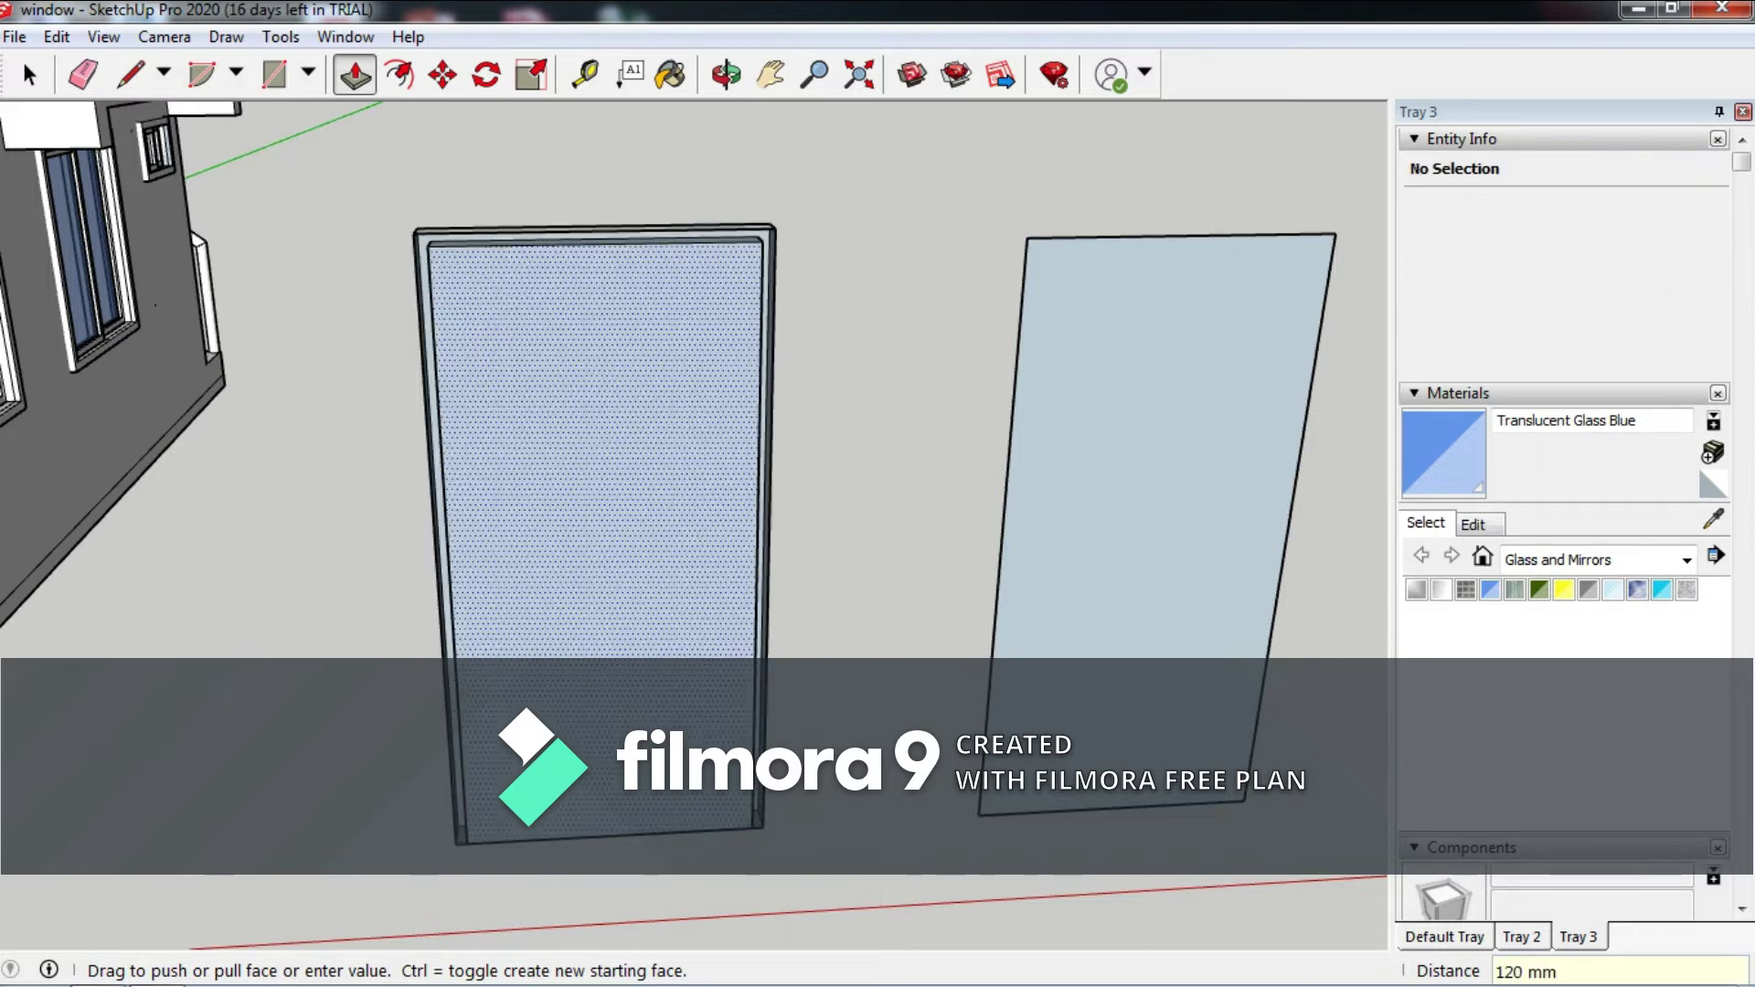
{"action": "middle_click_drag", "start_coordinate": [761, 284], "coordinate": [694, 293]}
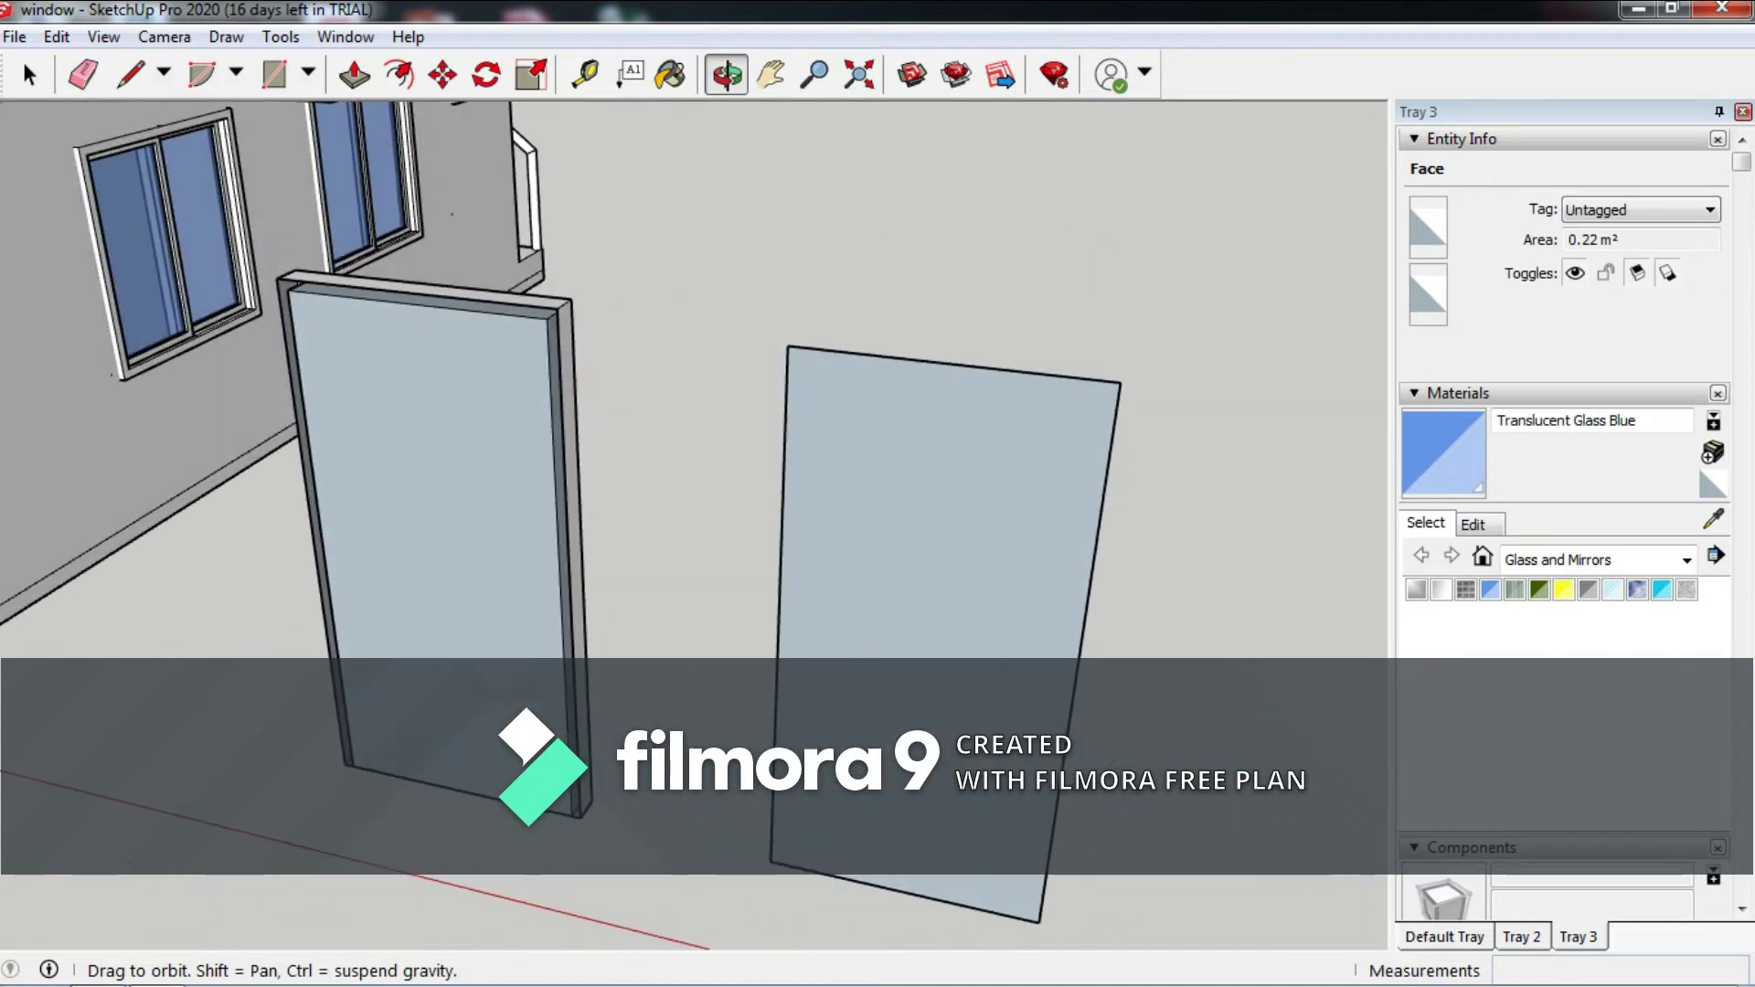
Push the frame's inner face back 125 mm.
{"action": "key", "text": "p"}
{"action": "middle_click_drag", "start_coordinate": [695, 365], "coordinate": [639, 365]}
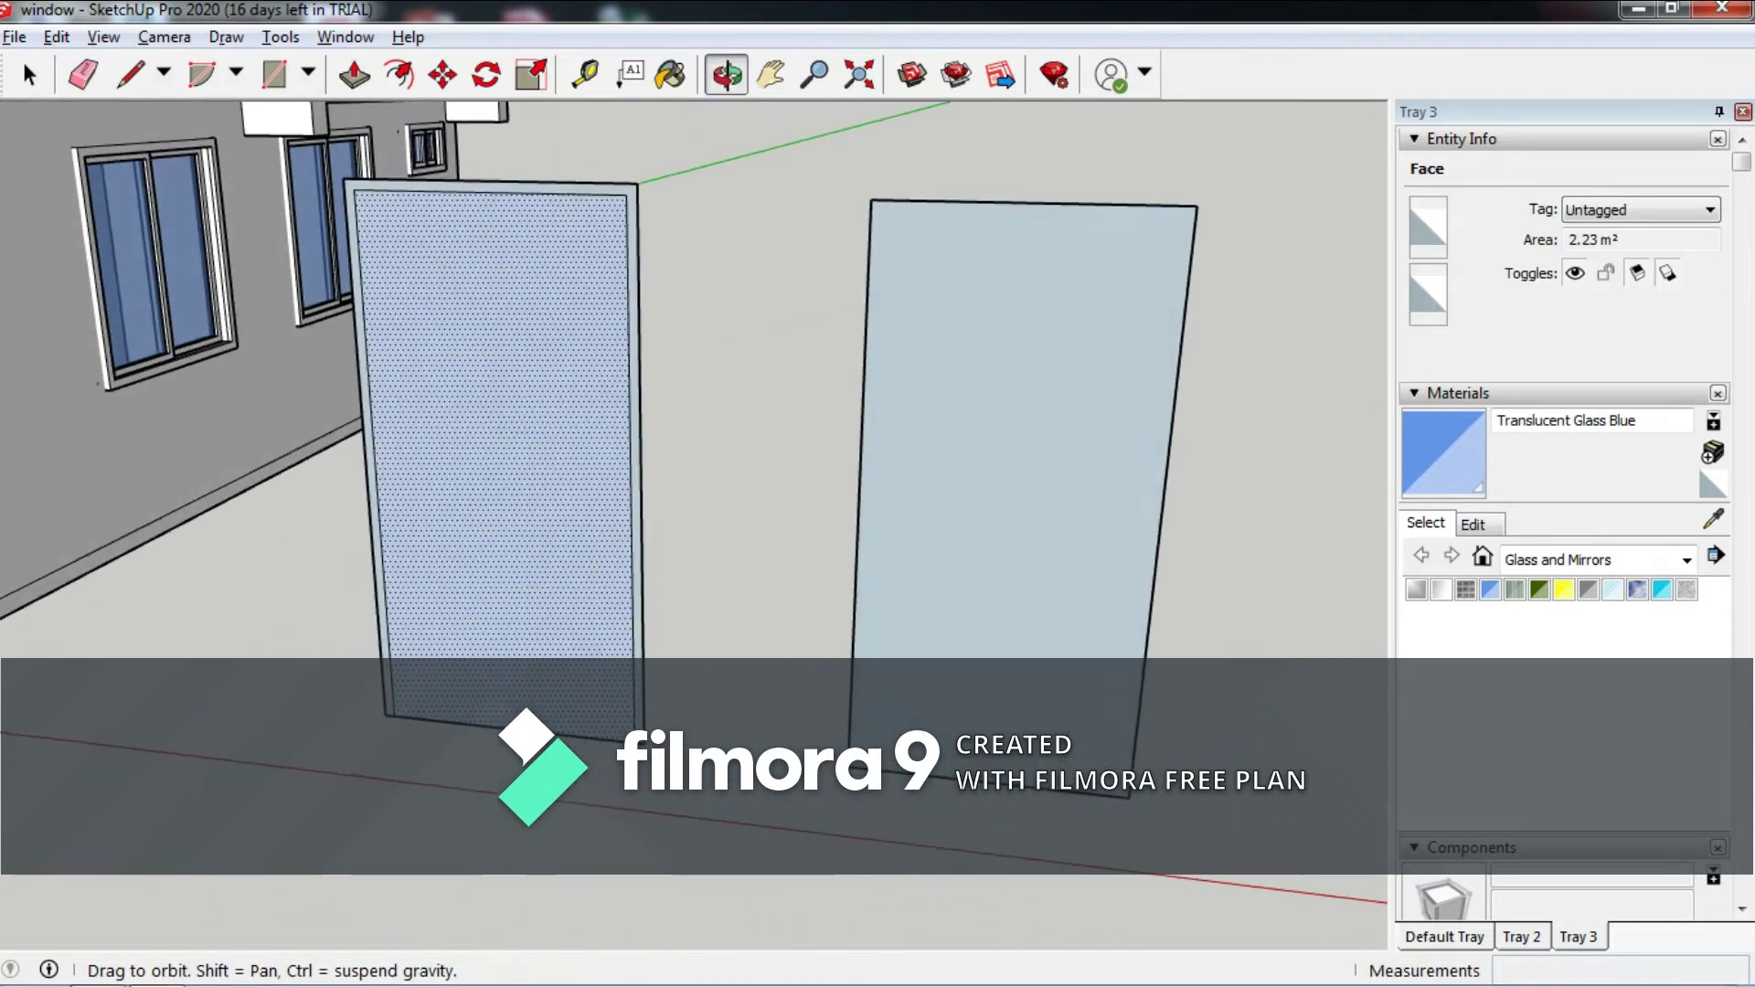
{"action": "scroll", "coordinate": [557, 365], "scroll_direction": "up", "scroll_amount": 5}
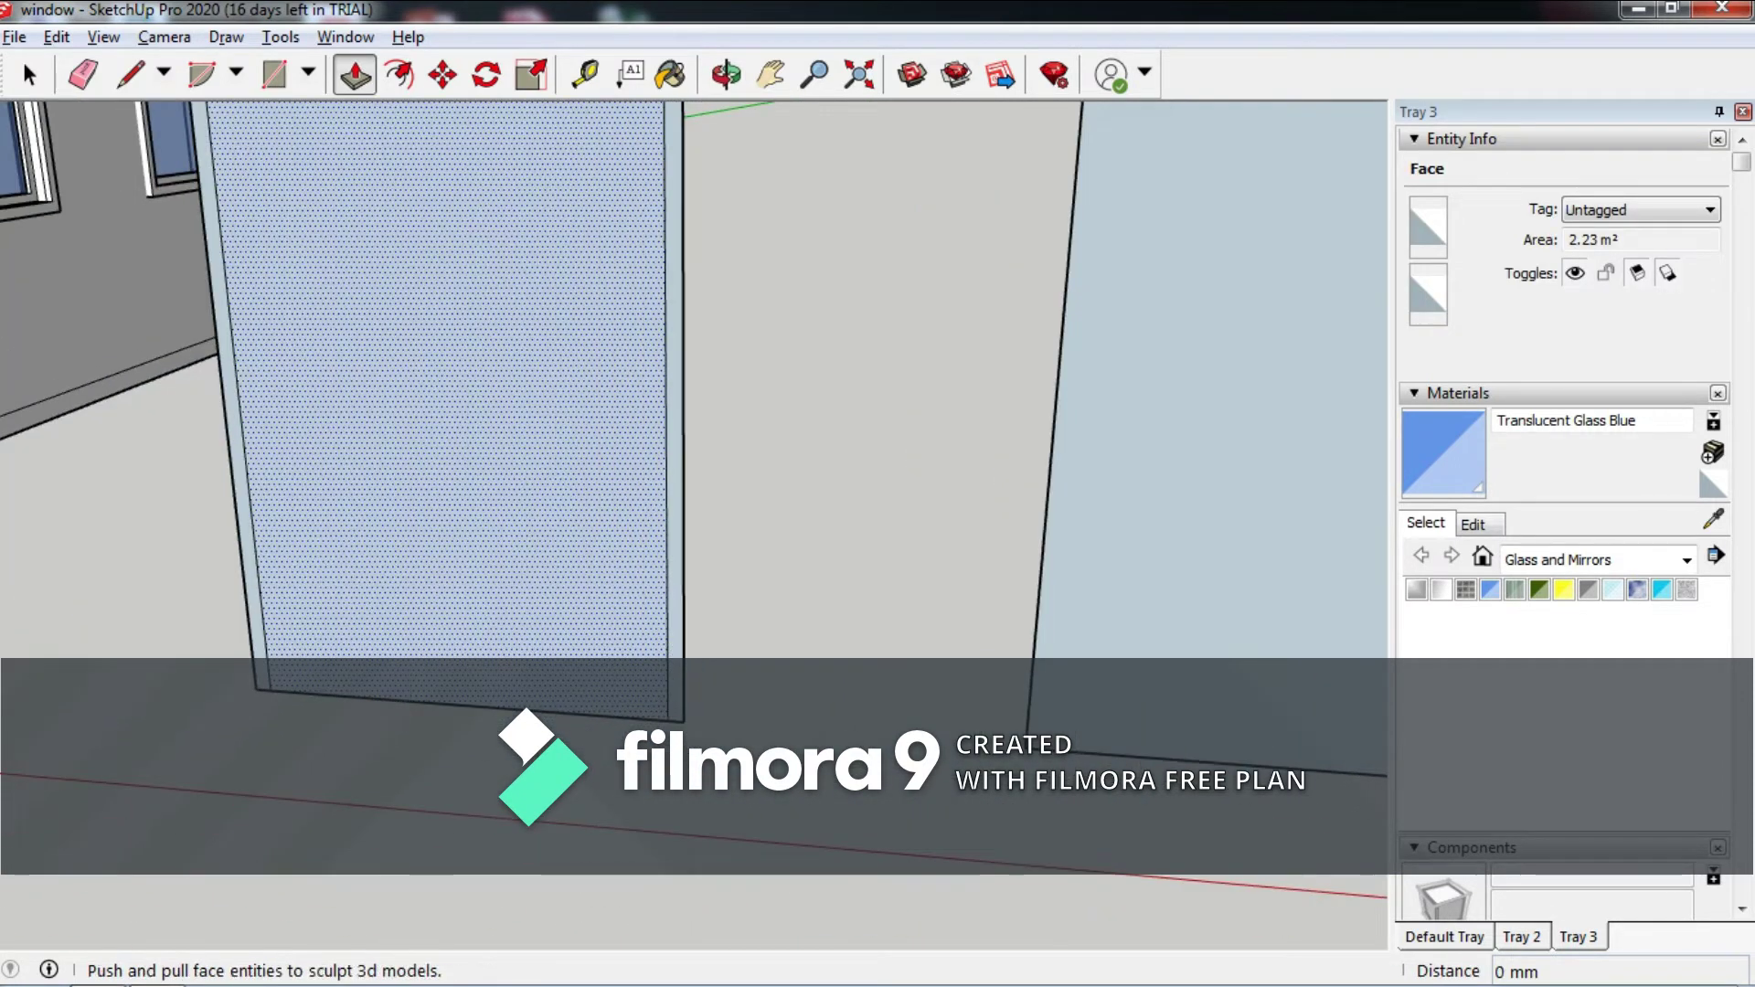
{"action": "key", "text": "l"}
{"action": "mouse_move", "coordinate": [647, 719]}
{"action": "middle_mouse_down"}
{"action": "mouse_move", "coordinate": [646, 639]}
{"action": "mouse_move", "coordinate": [591, 600]}
{"action": "mouse_move", "coordinate": [567, 319]}
{"action": "middle_mouse_up"}
{"action": "scroll", "coordinate": [568, 319], "scroll_direction": "up", "scroll_amount": 2}
{"action": "left_click", "coordinate": [353, 74]}
{"action": "left_click", "coordinate": [511, 412]}
{"action": "type", "text": "125"}
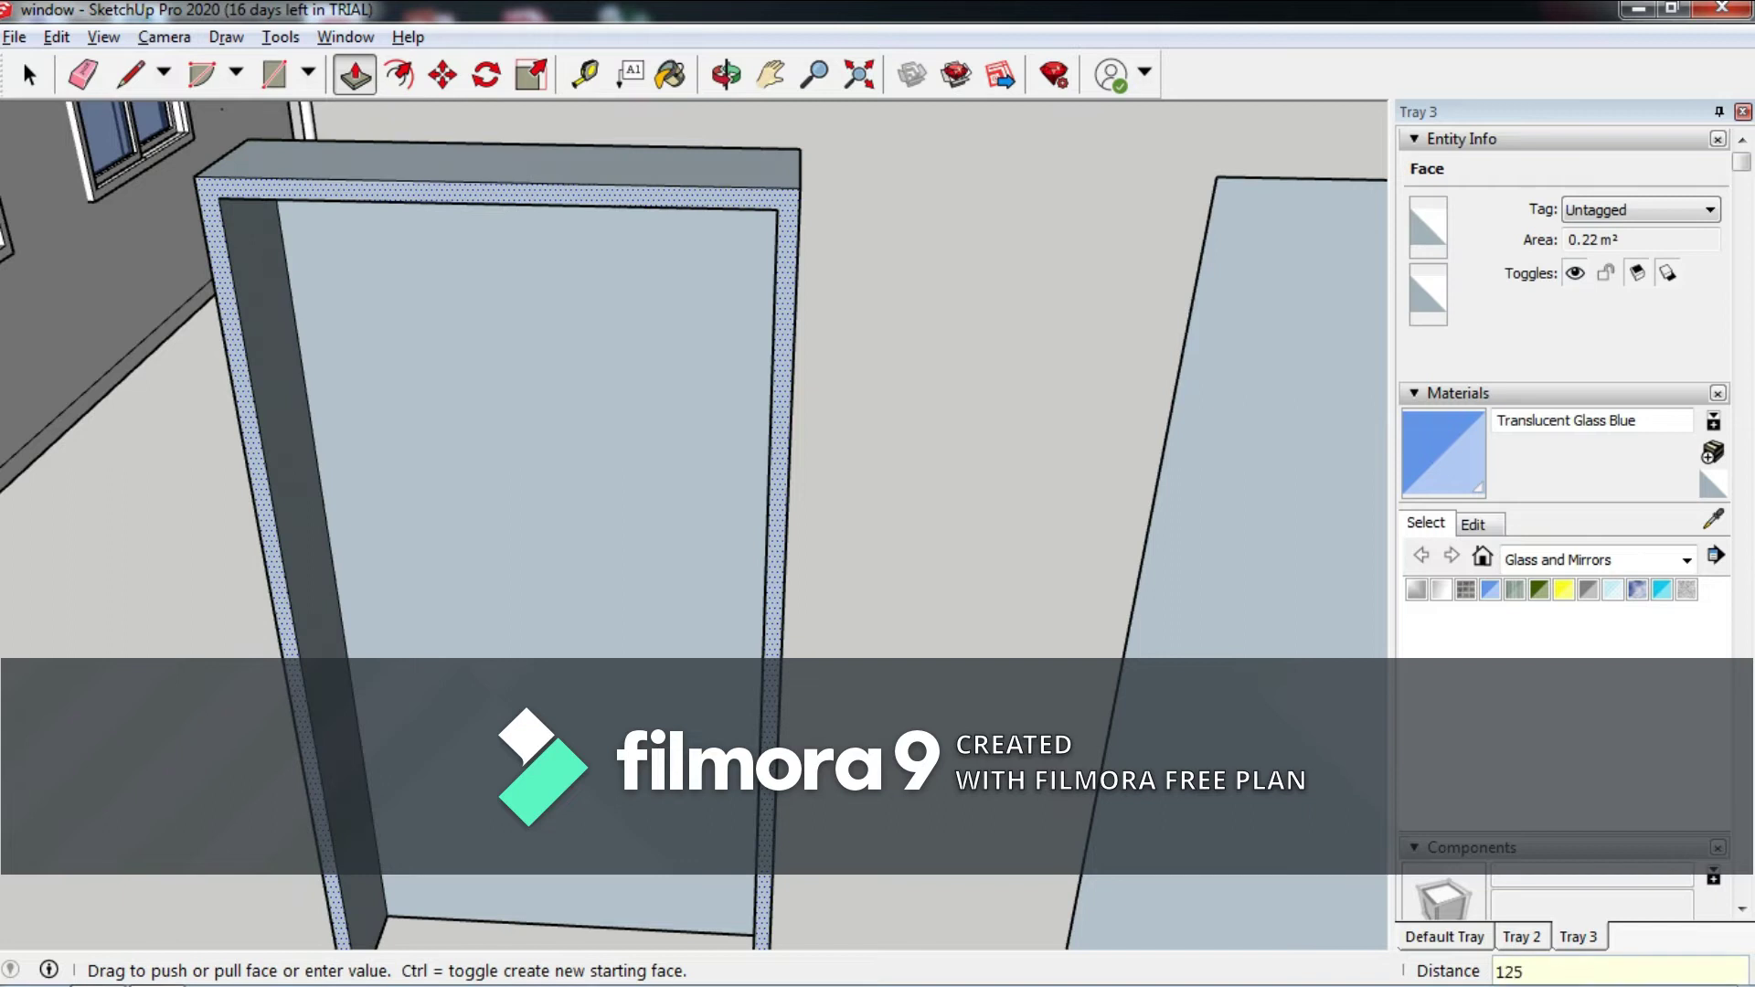
{"action": "key", "text": "Return"}
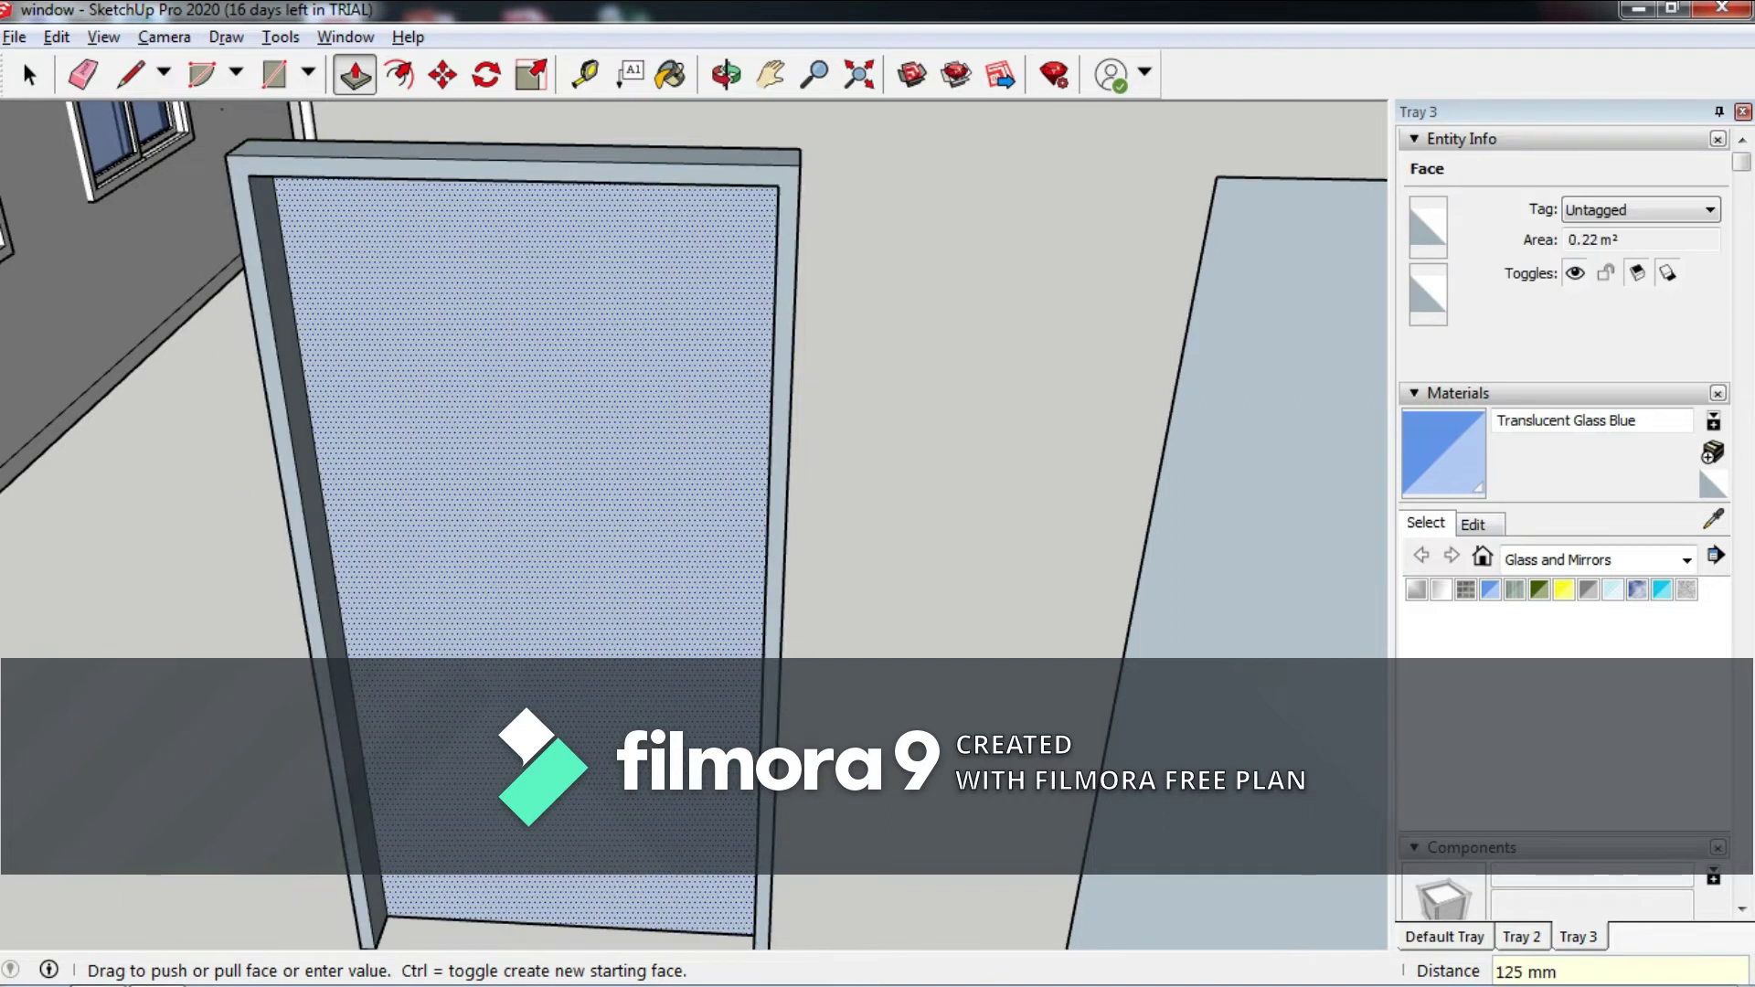
Thicken the second glass panel to 40 mm.
{"action": "middle_click_drag", "start_coordinate": [640, 548], "coordinate": [603, 475]}
{"action": "scroll", "coordinate": [694, 457], "scroll_direction": "down", "scroll_amount": 2}
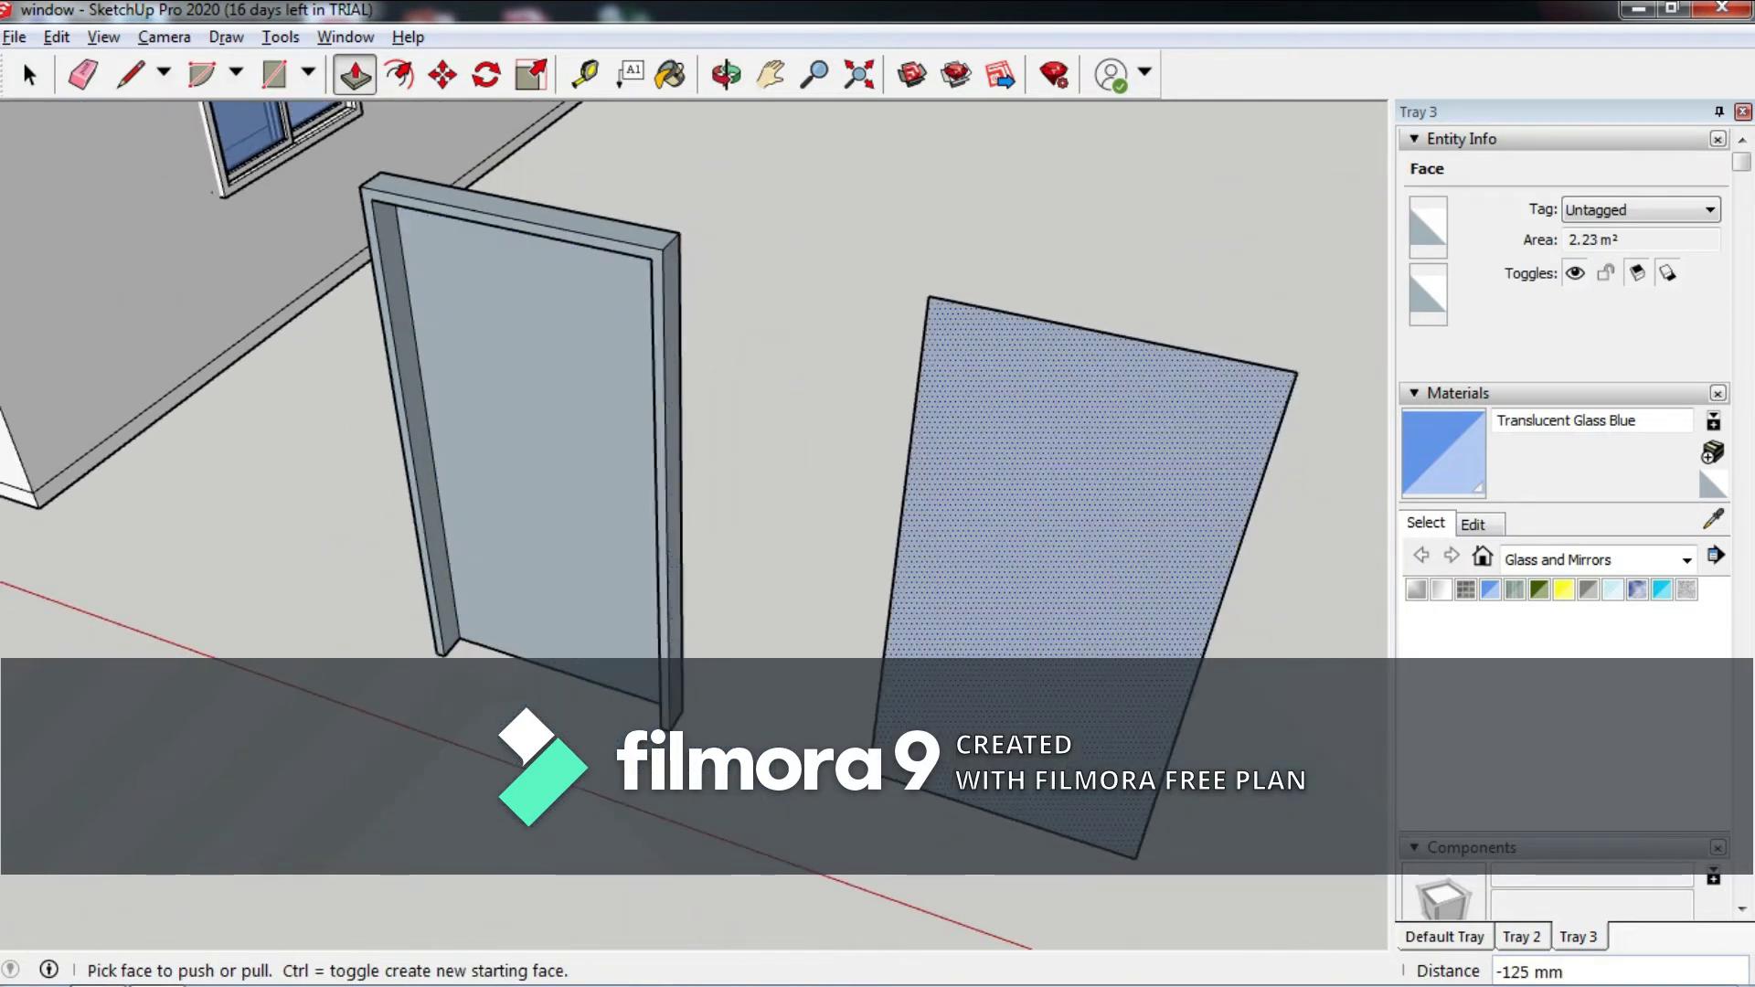
{"action": "left_click", "coordinate": [1078, 549]}
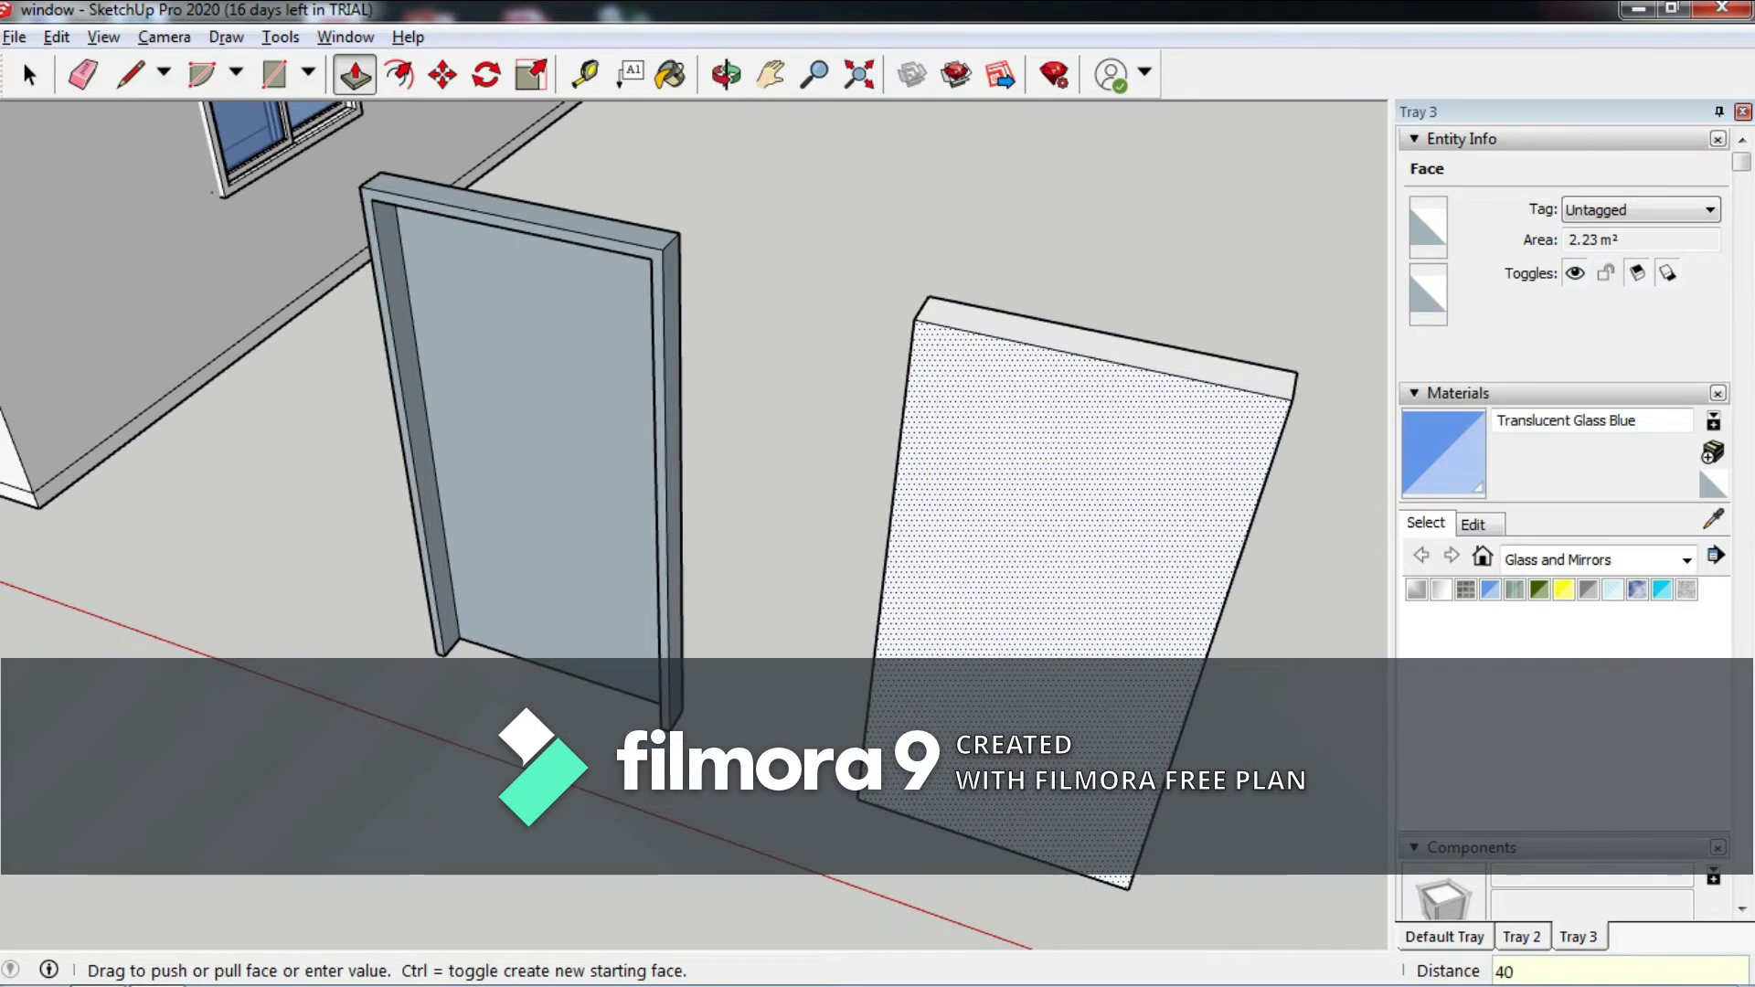
{"action": "key", "text": "Return"}
{"action": "middle_click_drag", "start_coordinate": [509, 313], "coordinate": [420, 421]}
{"action": "mouse_move", "coordinate": [695, 411]}
{"action": "middle_mouse_down"}
{"action": "mouse_move", "coordinate": [640, 384]}
{"action": "mouse_move", "coordinate": [676, 421]}
{"action": "mouse_move", "coordinate": [713, 402]}
{"action": "mouse_move", "coordinate": [512, 402]}
{"action": "middle_mouse_up"}
{"action": "scroll", "coordinate": [694, 411], "scroll_direction": "up", "scroll_amount": 2}
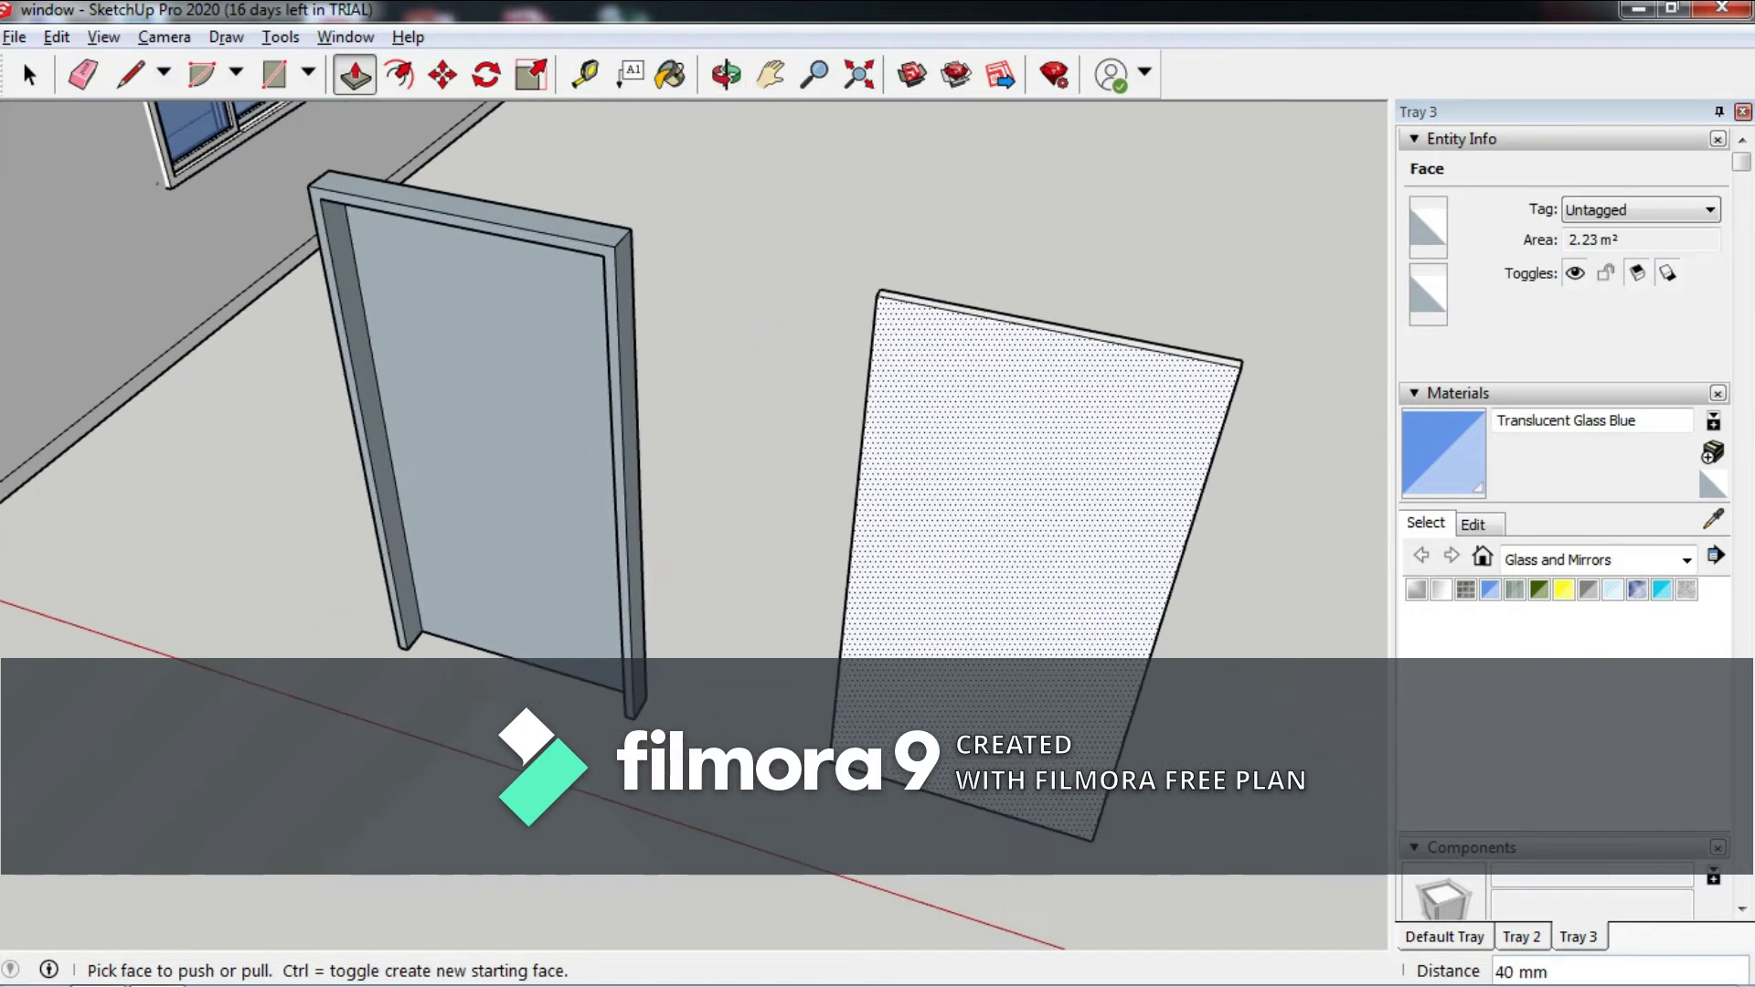
{"action": "middle_click_drag", "start_coordinate": [1006, 457], "coordinate": [987, 403]}
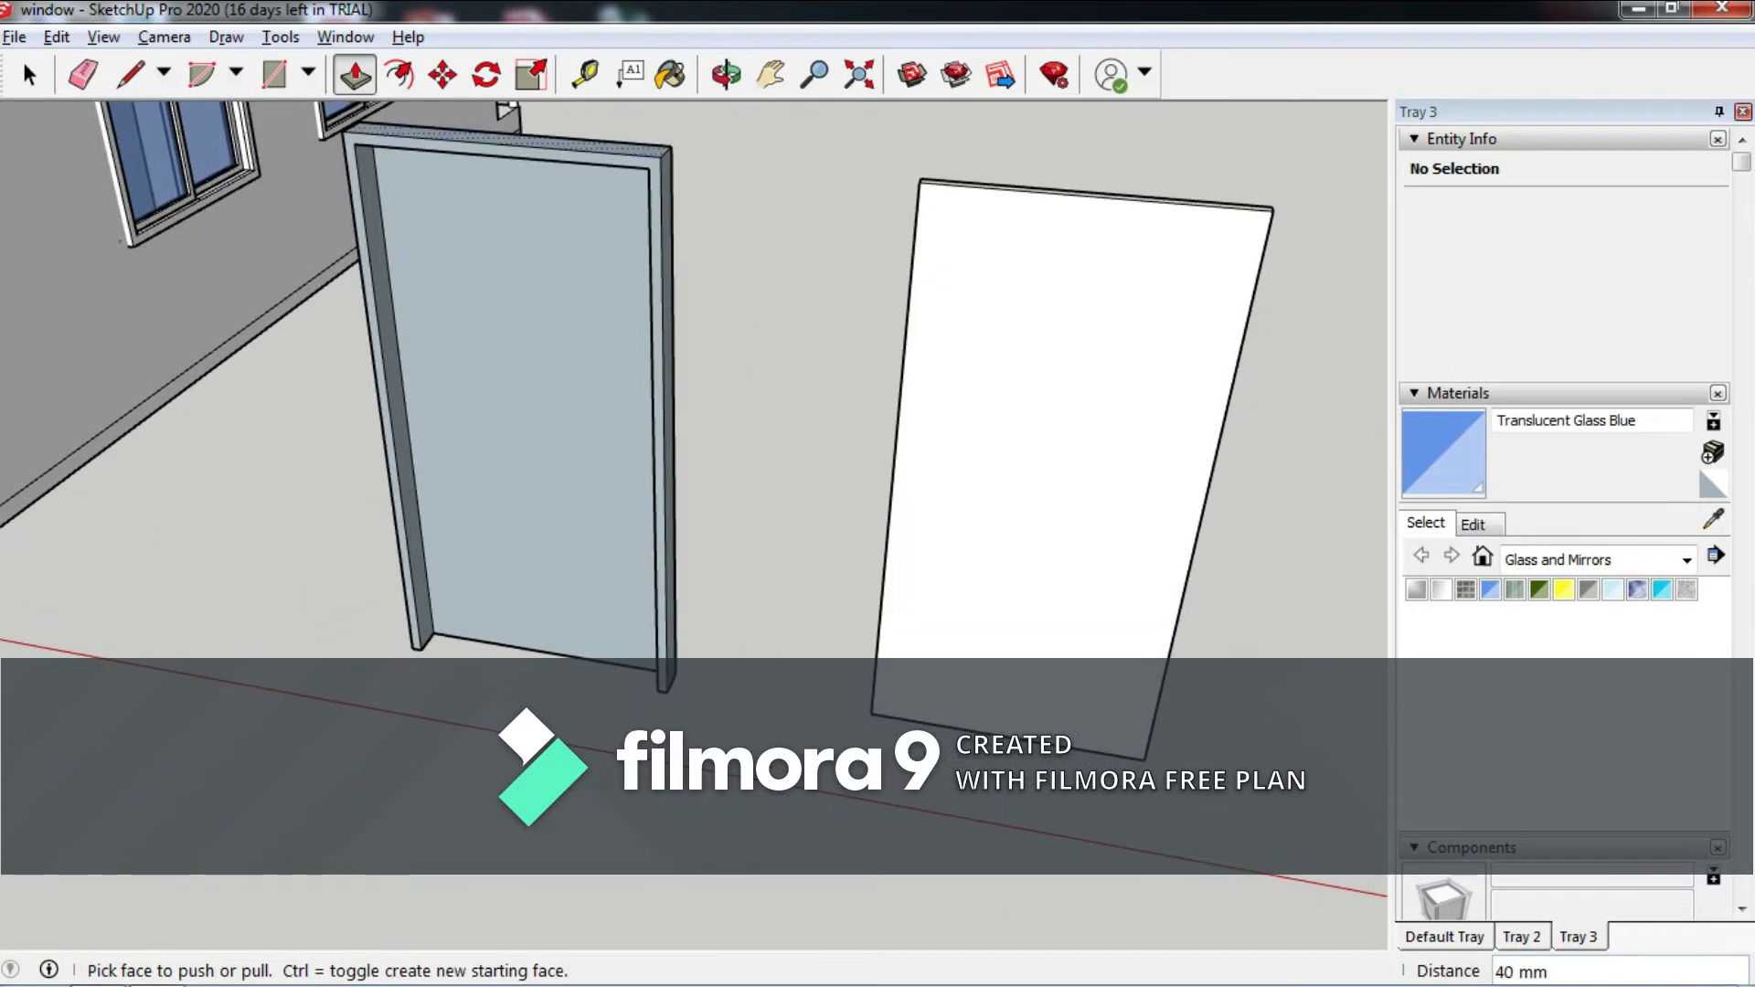
Draw a vertical centre line from the door slab's top midpoint to its bottom midpoint.
{"action": "left_click", "coordinate": [131, 73]}
{"action": "left_click", "coordinate": [1091, 196]}
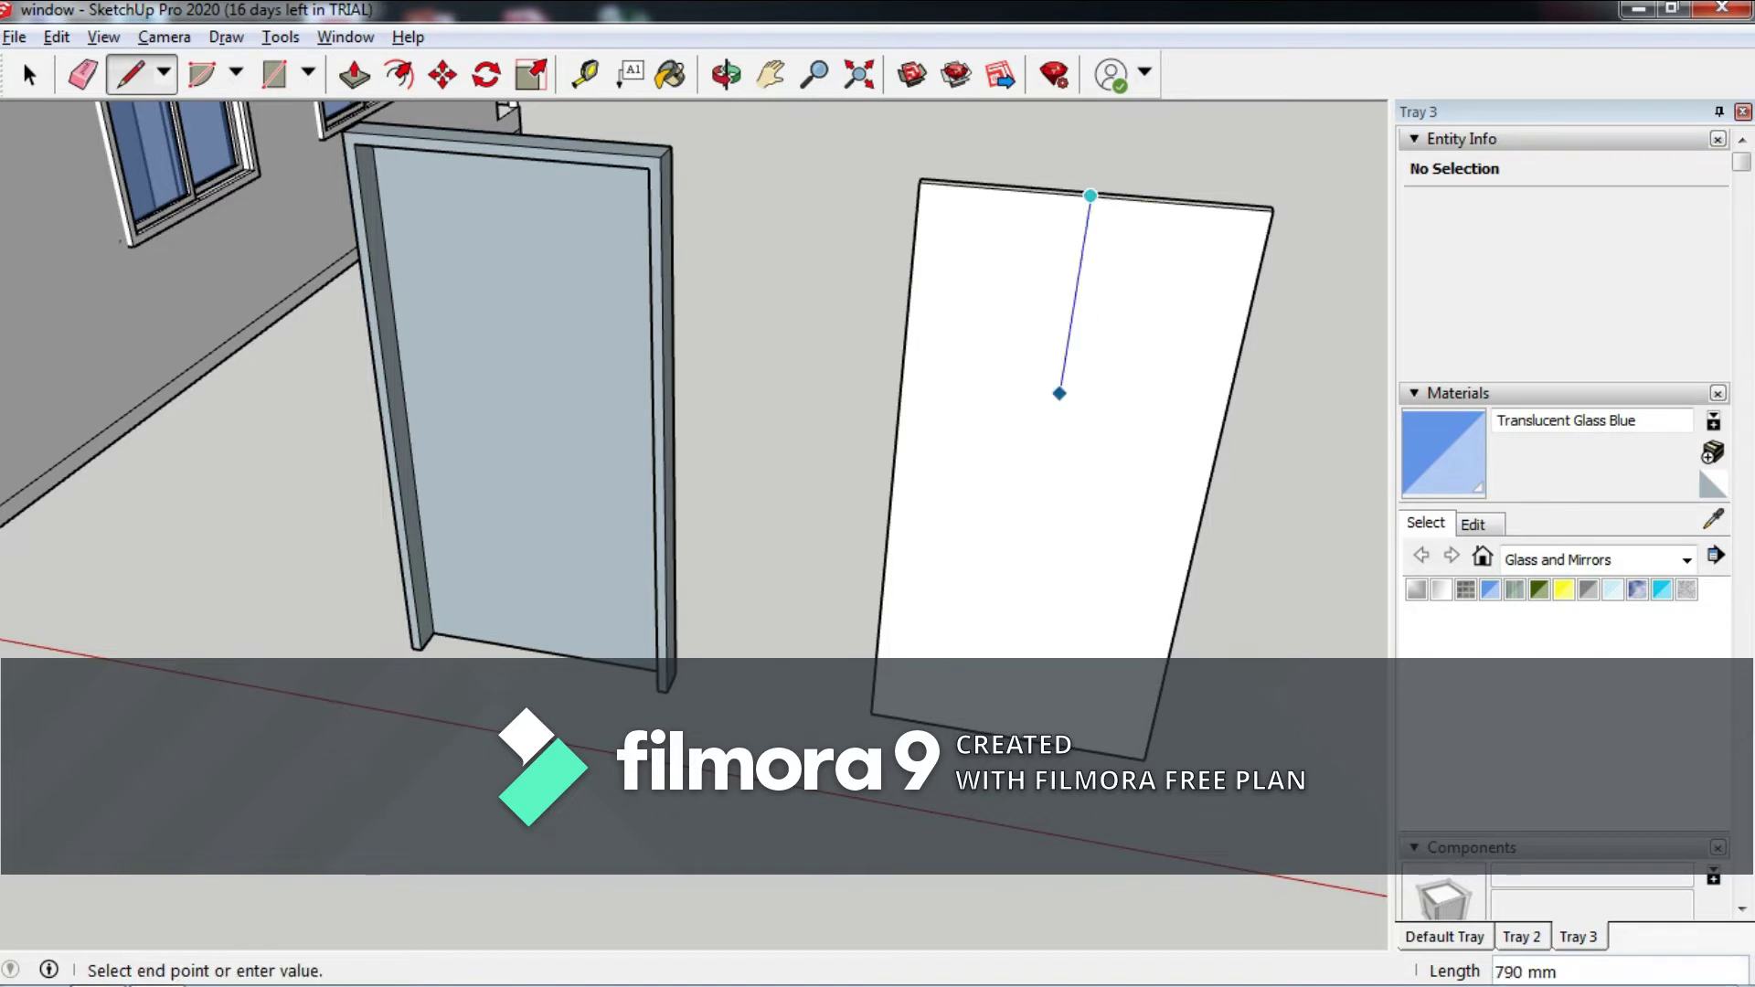
{"action": "left_click", "coordinate": [1009, 706]}
{"action": "scroll", "coordinate": [1019, 391], "scroll_direction": "up", "scroll_amount": 3}
{"action": "scroll", "coordinate": [1018, 391], "scroll_direction": "up", "scroll_amount": 3}
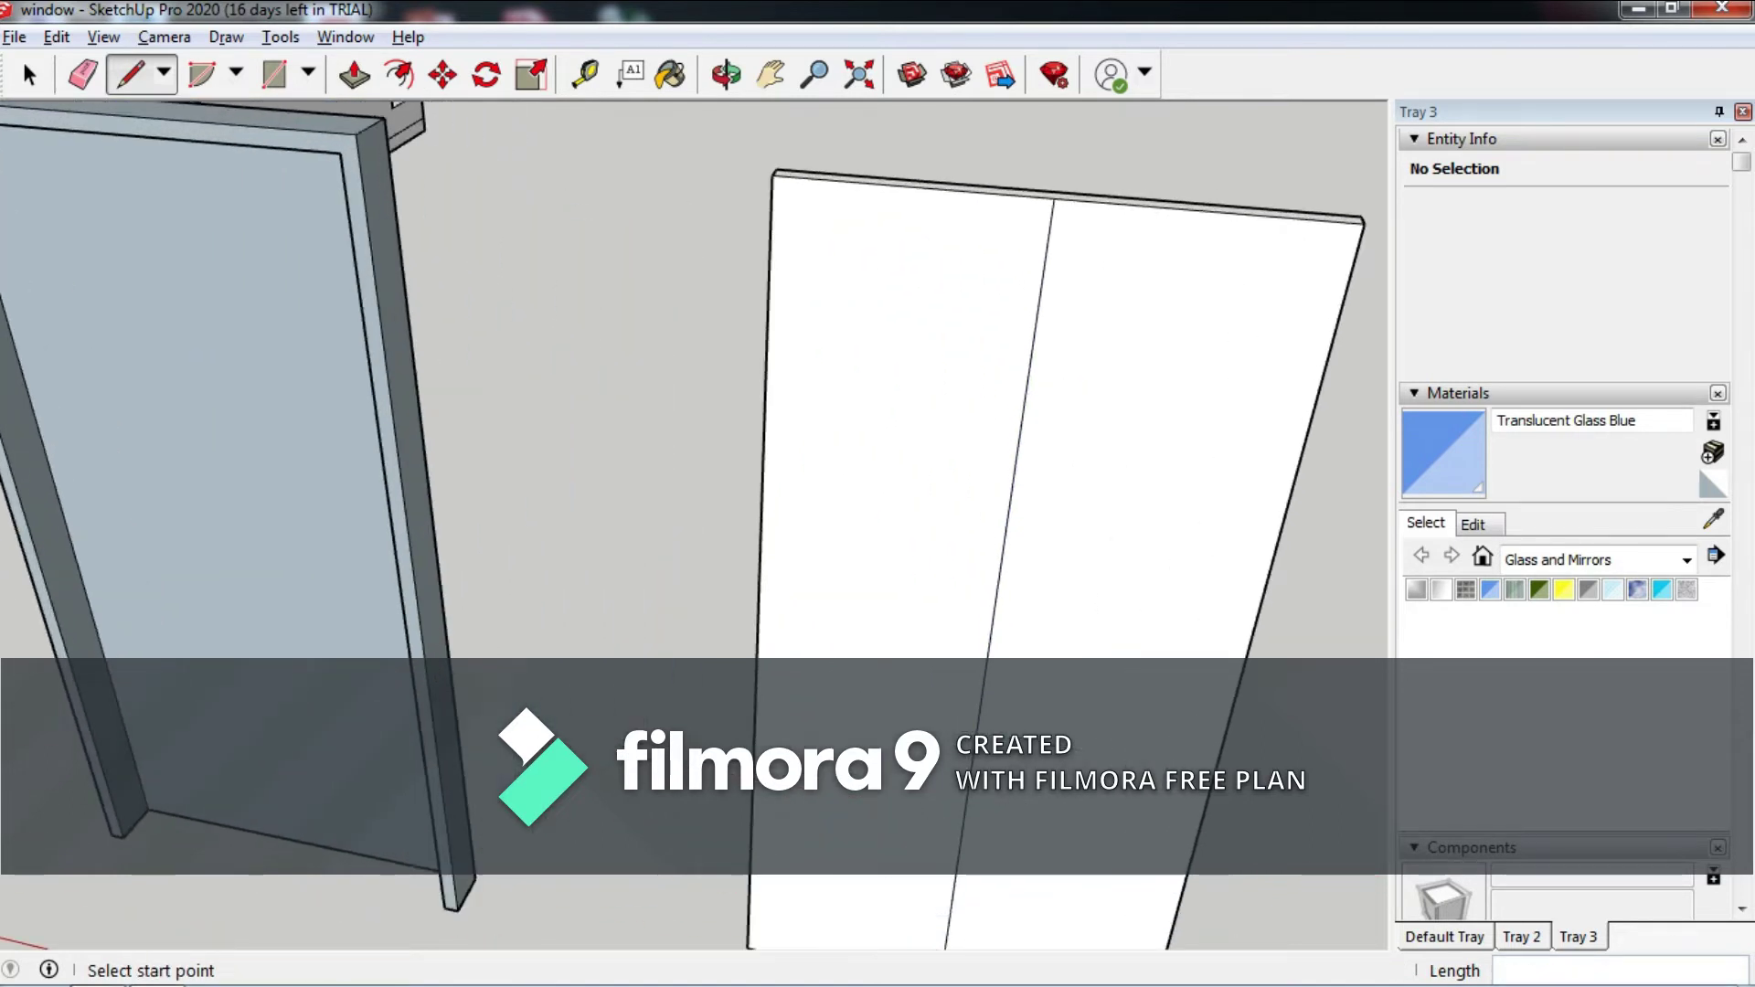
{"action": "scroll", "coordinate": [425, 130], "scroll_direction": "down", "scroll_amount": 3}
{"action": "middle_click_drag", "start_coordinate": [425, 130], "coordinate": [382, 203]}
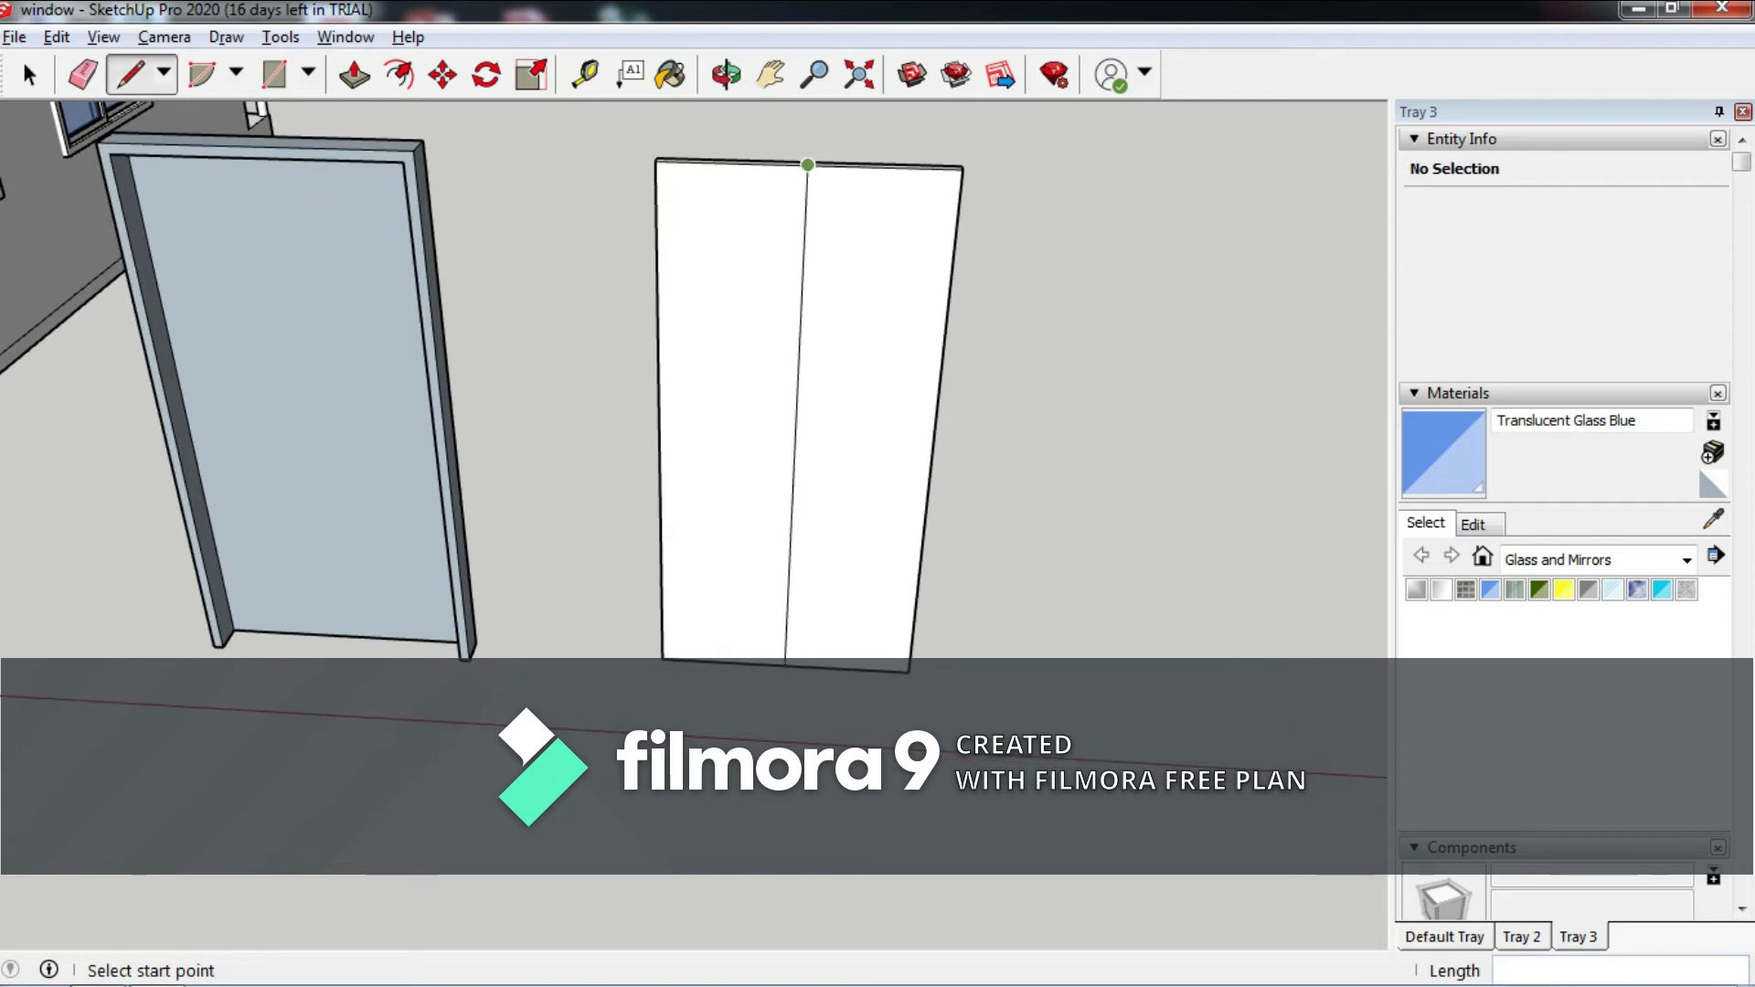
Divide the centre line into 4 equal 535 mm segments.
{"action": "left_click", "coordinate": [29, 75]}
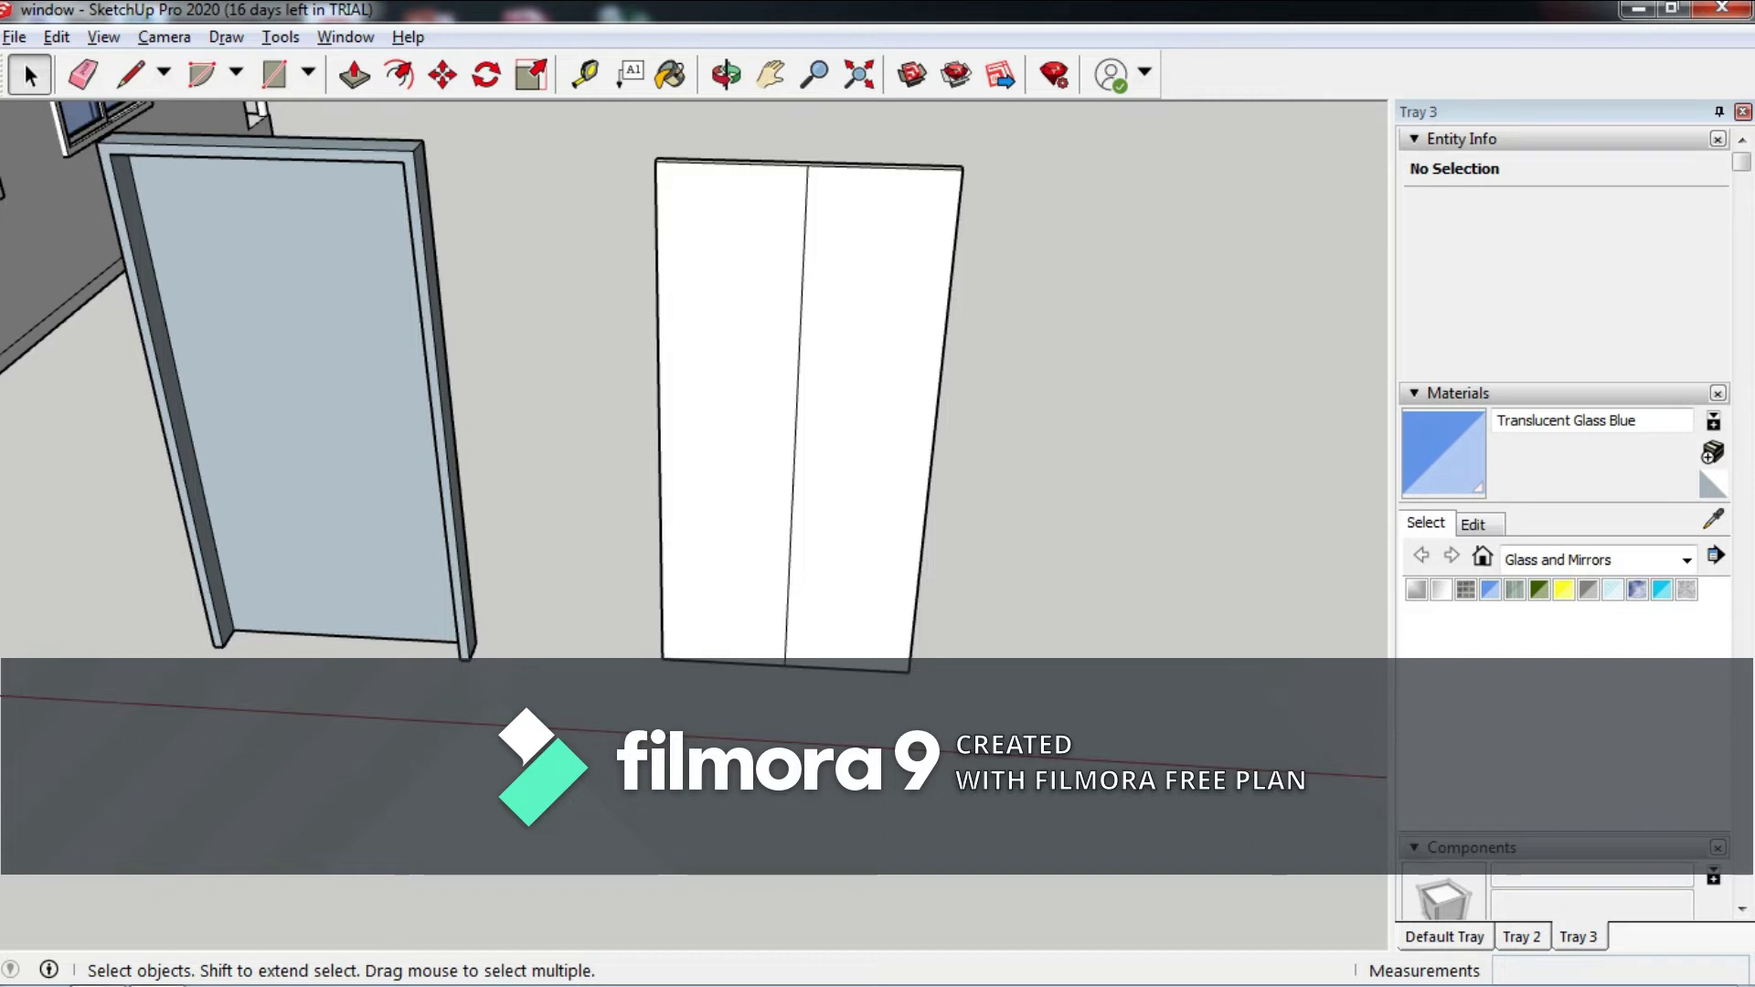
{"action": "left_click", "coordinate": [795, 412]}
{"action": "right_click", "coordinate": [790, 457]}
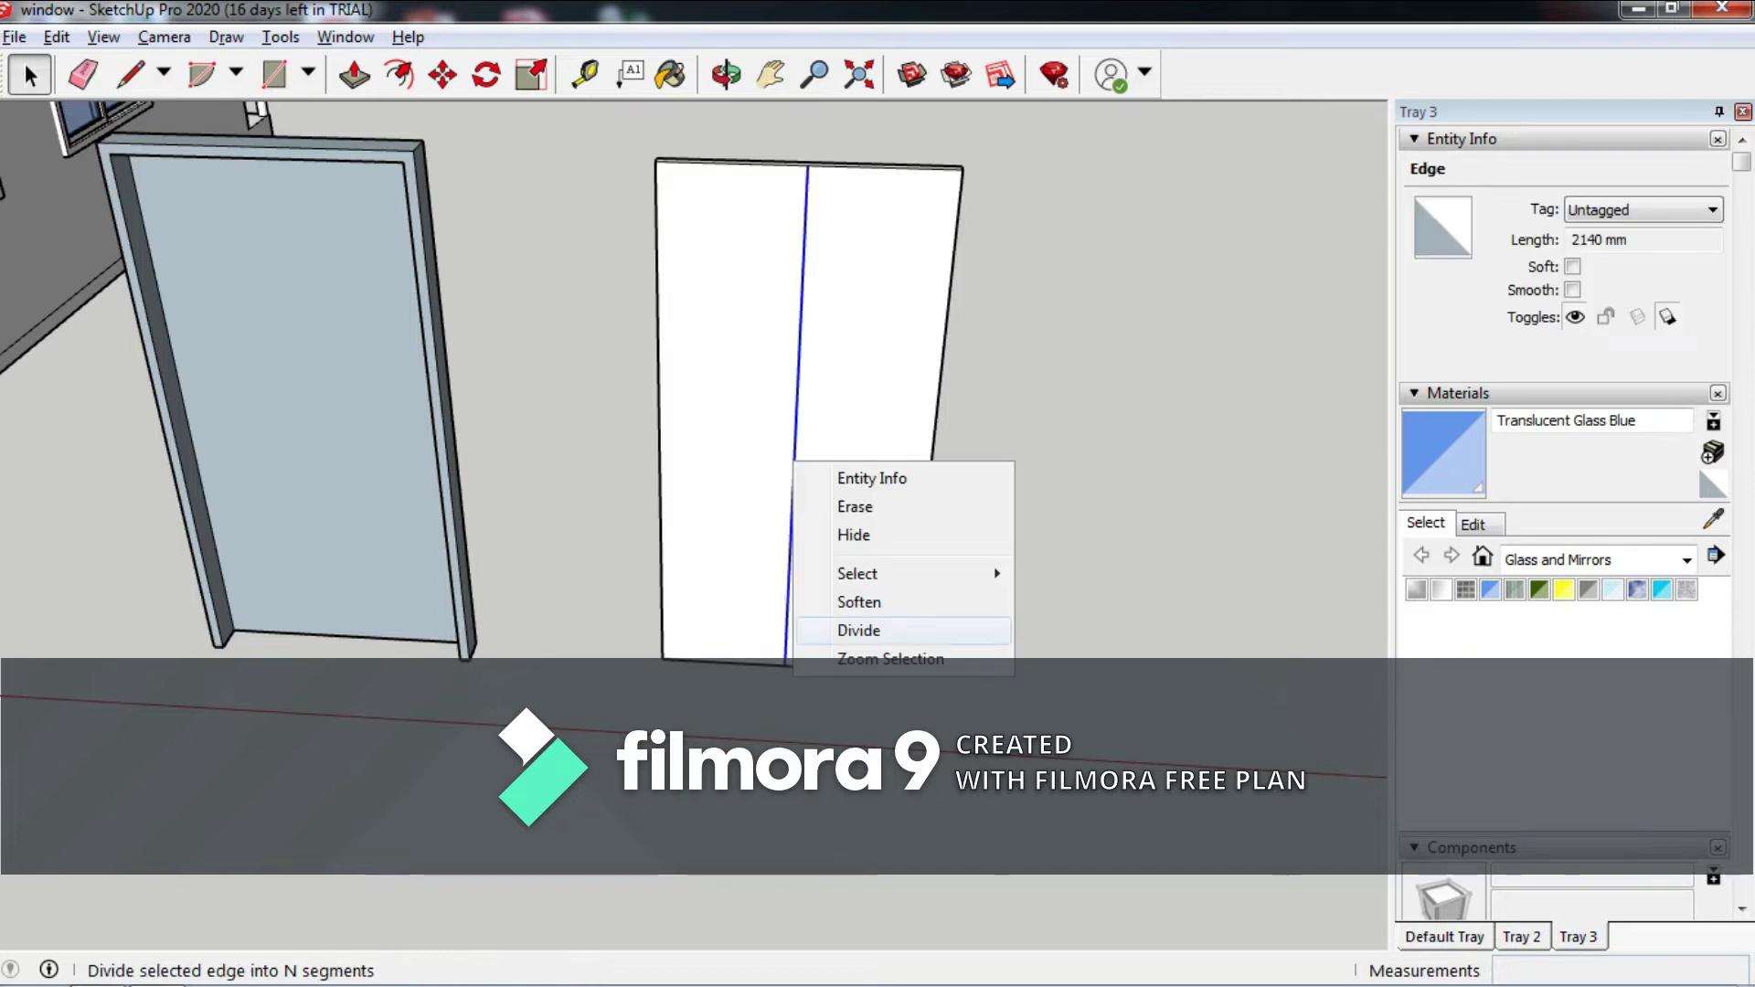
{"action": "left_click", "coordinate": [846, 623]}
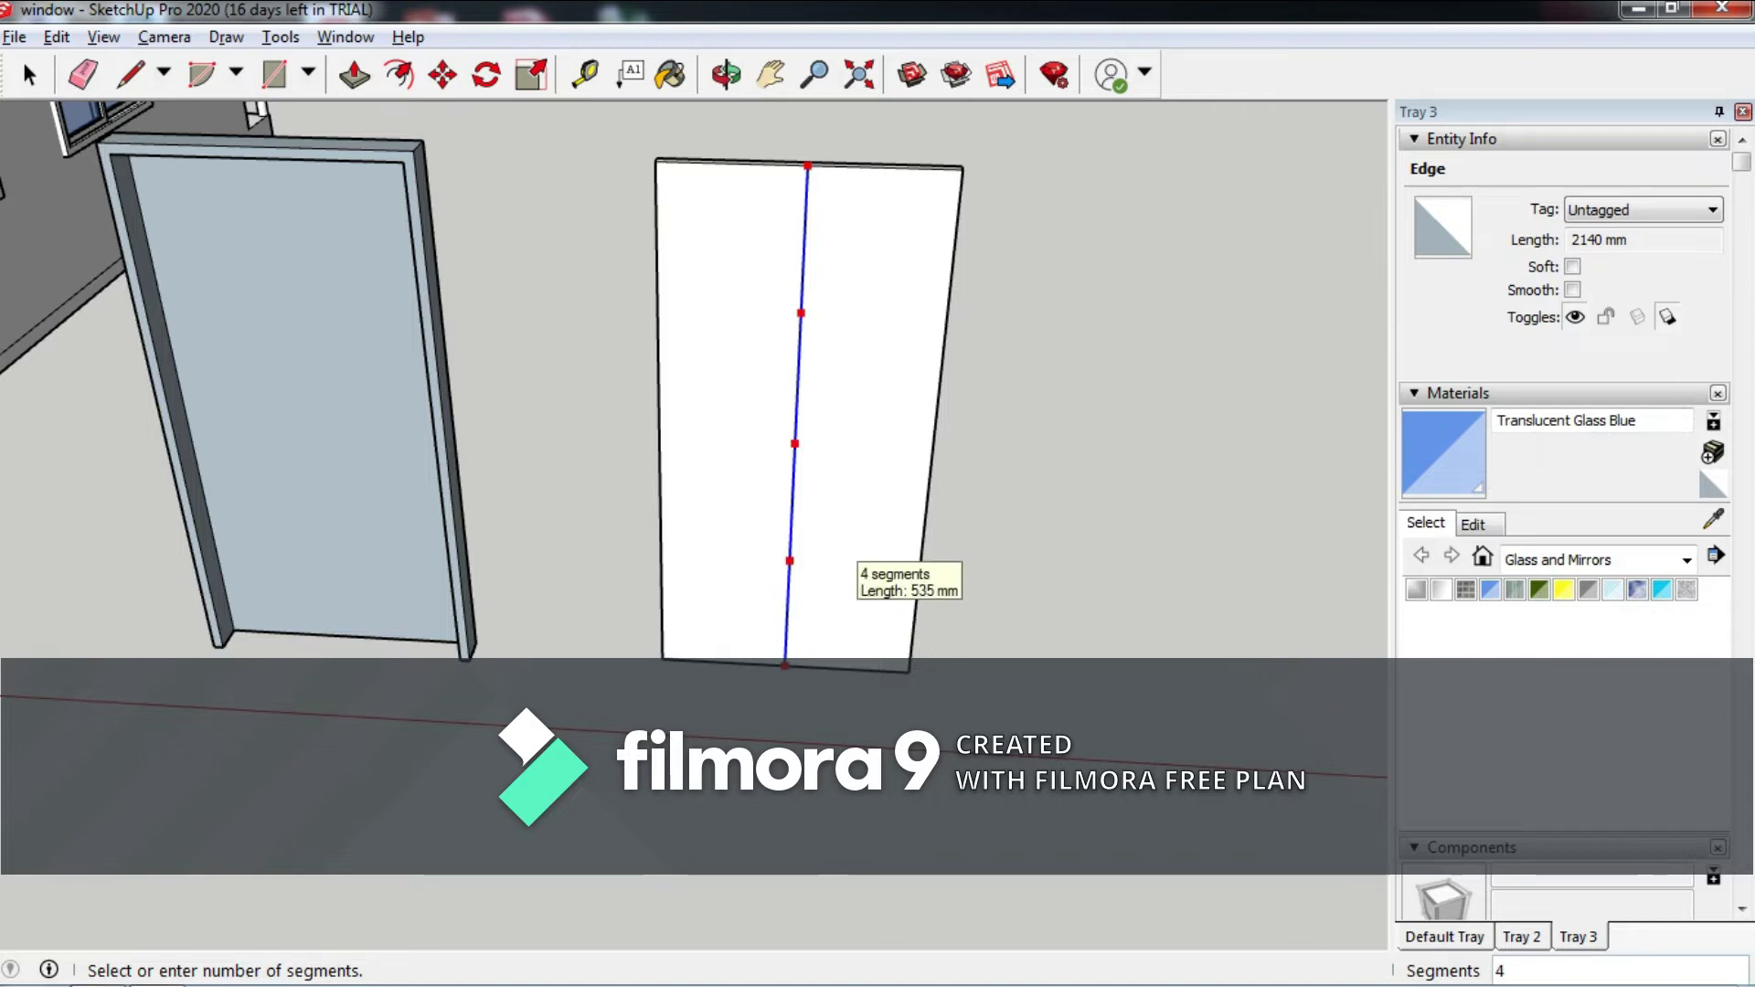
{"action": "key", "text": "Escape"}
Draw two horizontal lines across the slab through the centre line's lower division points.
{"action": "left_click", "coordinate": [131, 73]}
{"action": "left_click", "coordinate": [789, 559]}
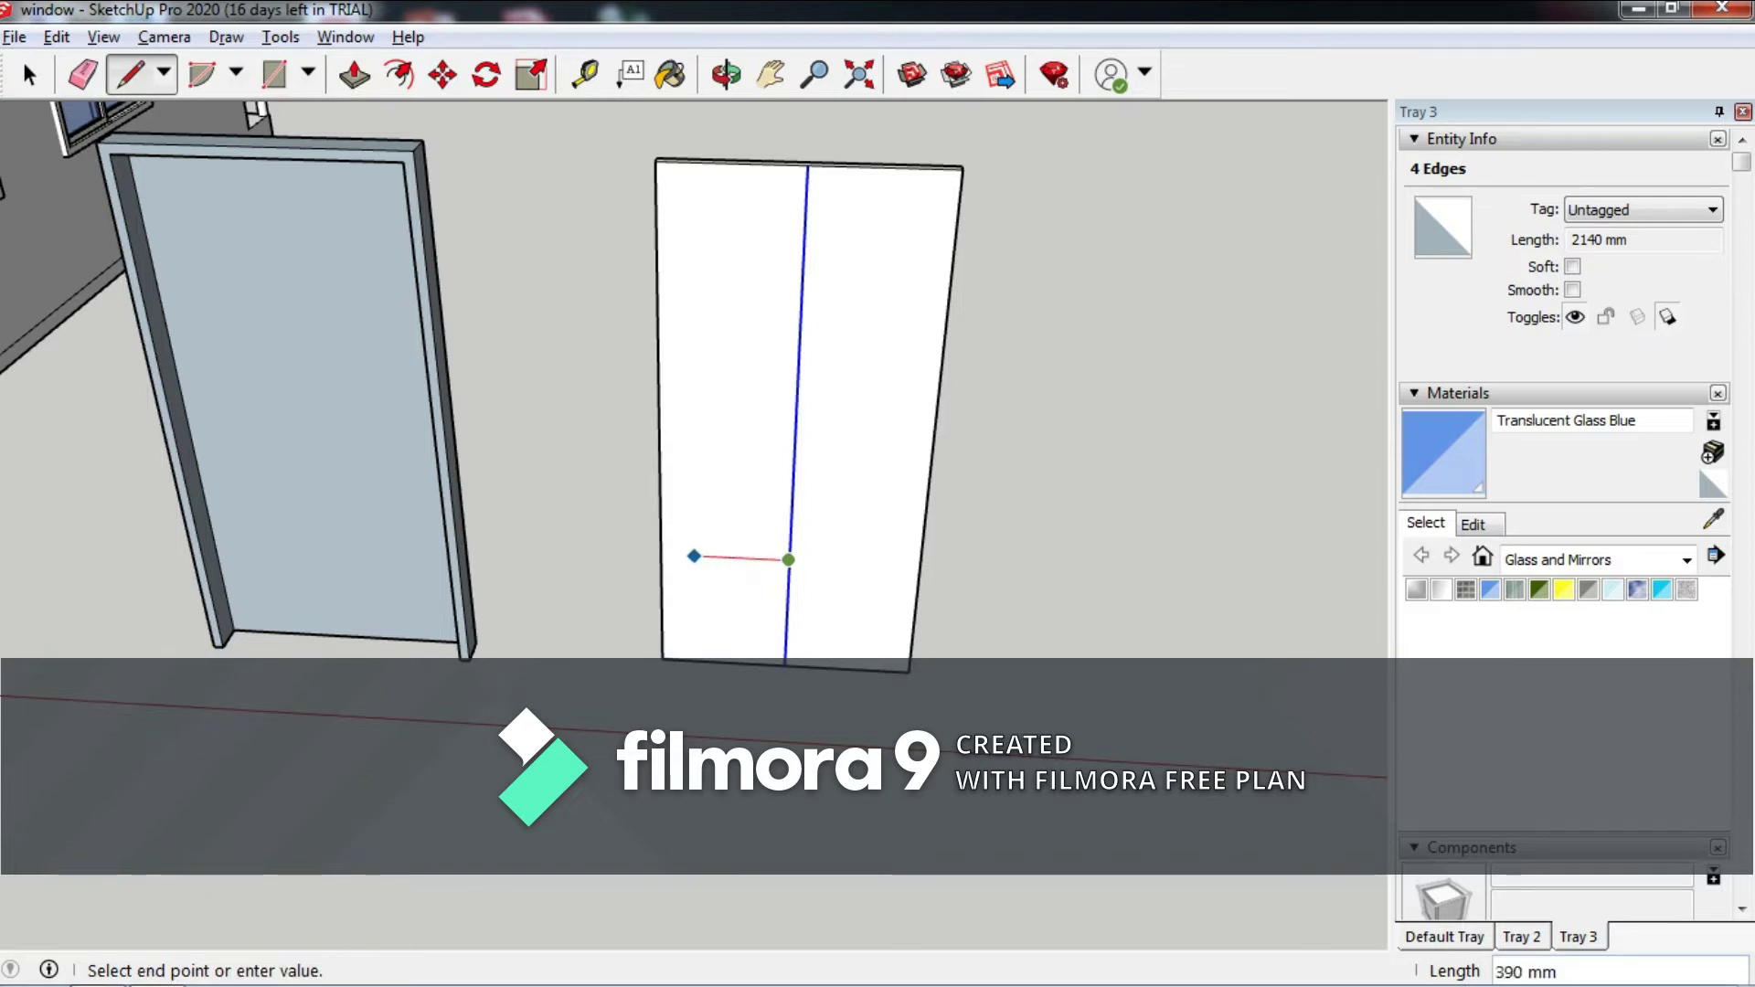
{"action": "left_click", "coordinate": [661, 554]}
{"action": "left_click", "coordinate": [789, 560]}
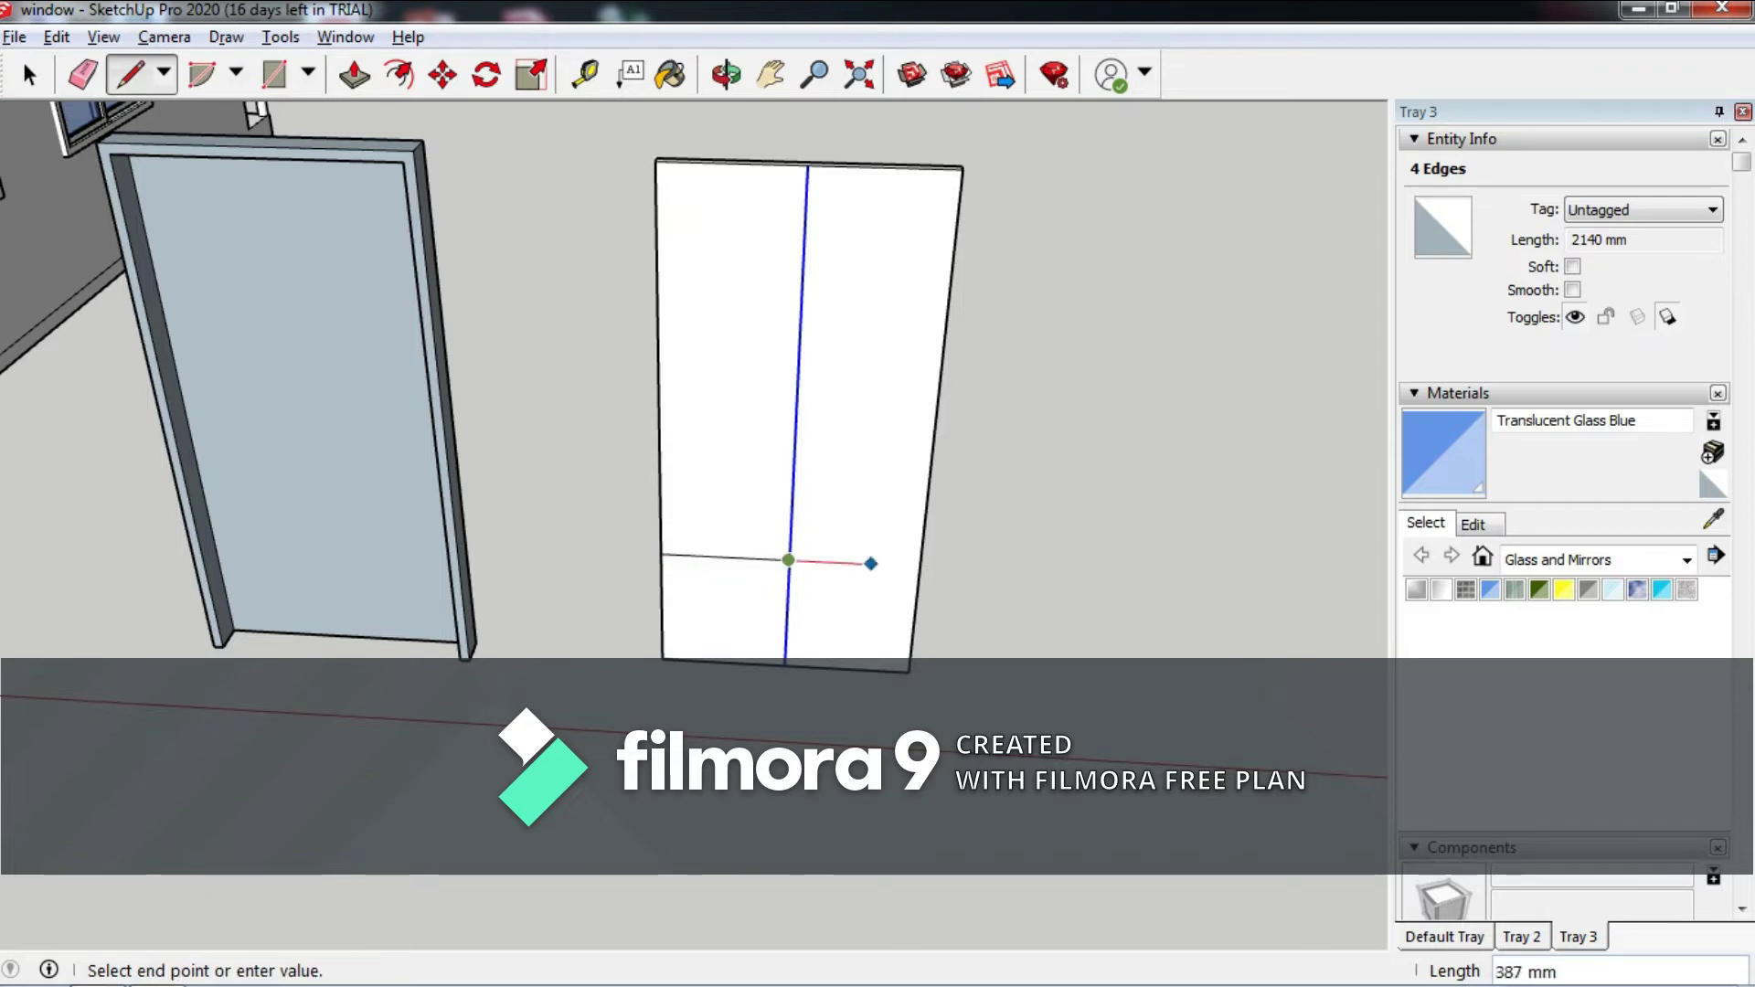
{"action": "left_click", "coordinate": [920, 566]}
{"action": "left_click", "coordinate": [794, 443]}
{"action": "left_click", "coordinate": [660, 438]}
{"action": "left_click", "coordinate": [794, 442]}
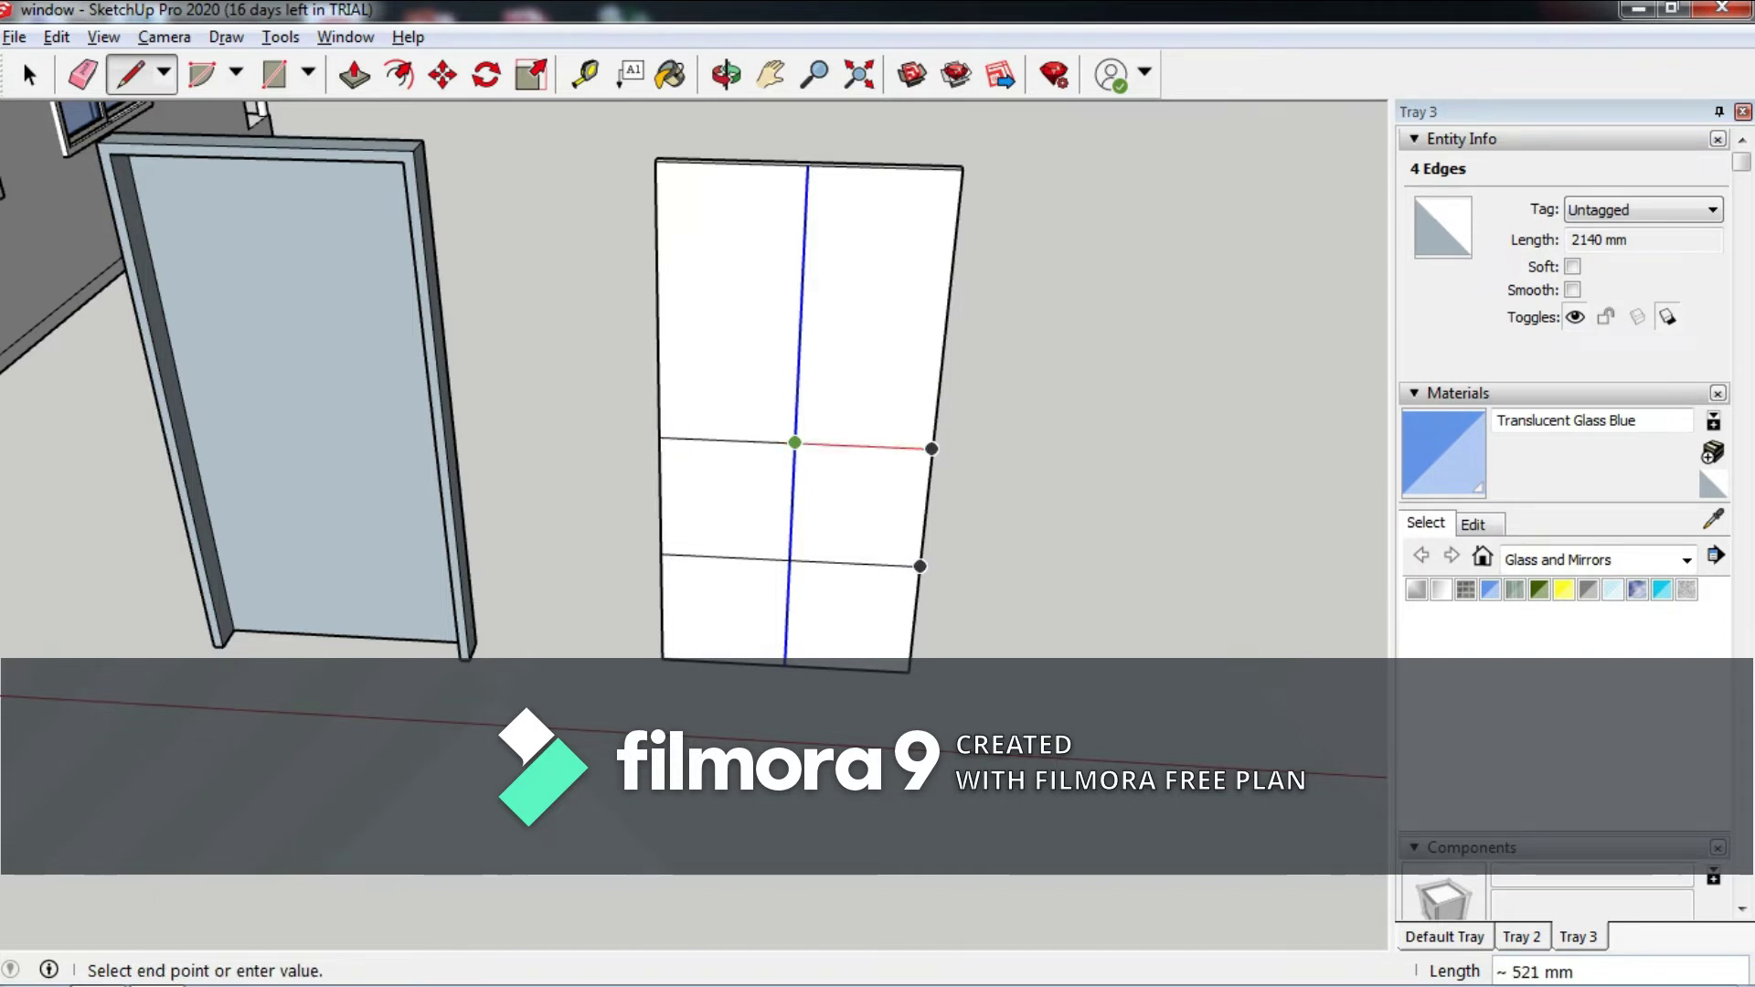
{"action": "left_click", "coordinate": [931, 448]}
Measure from the upper cross line's intersection to the next division point.
{"action": "left_click", "coordinate": [585, 73]}
{"action": "left_click", "coordinate": [794, 442]}
{"action": "left_click", "coordinate": [801, 312]}
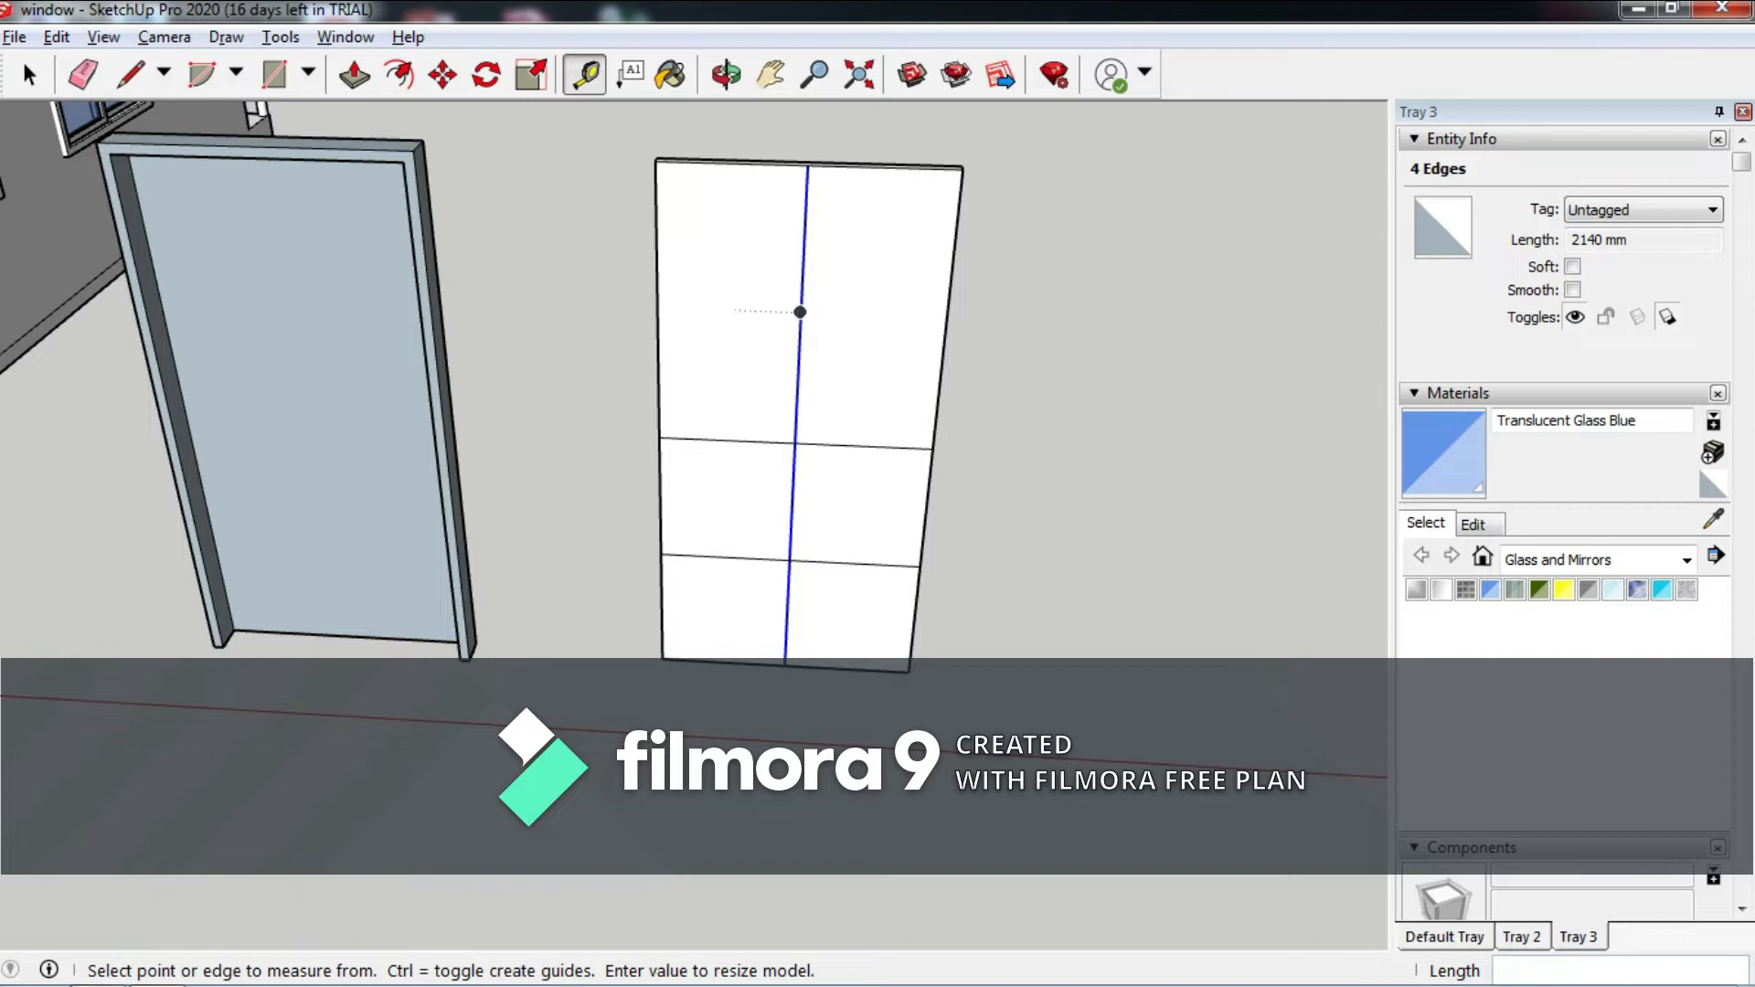
Lay a guide above the centre division and erase the middle and right cross-line halves.
{"action": "left_click", "coordinate": [727, 440]}
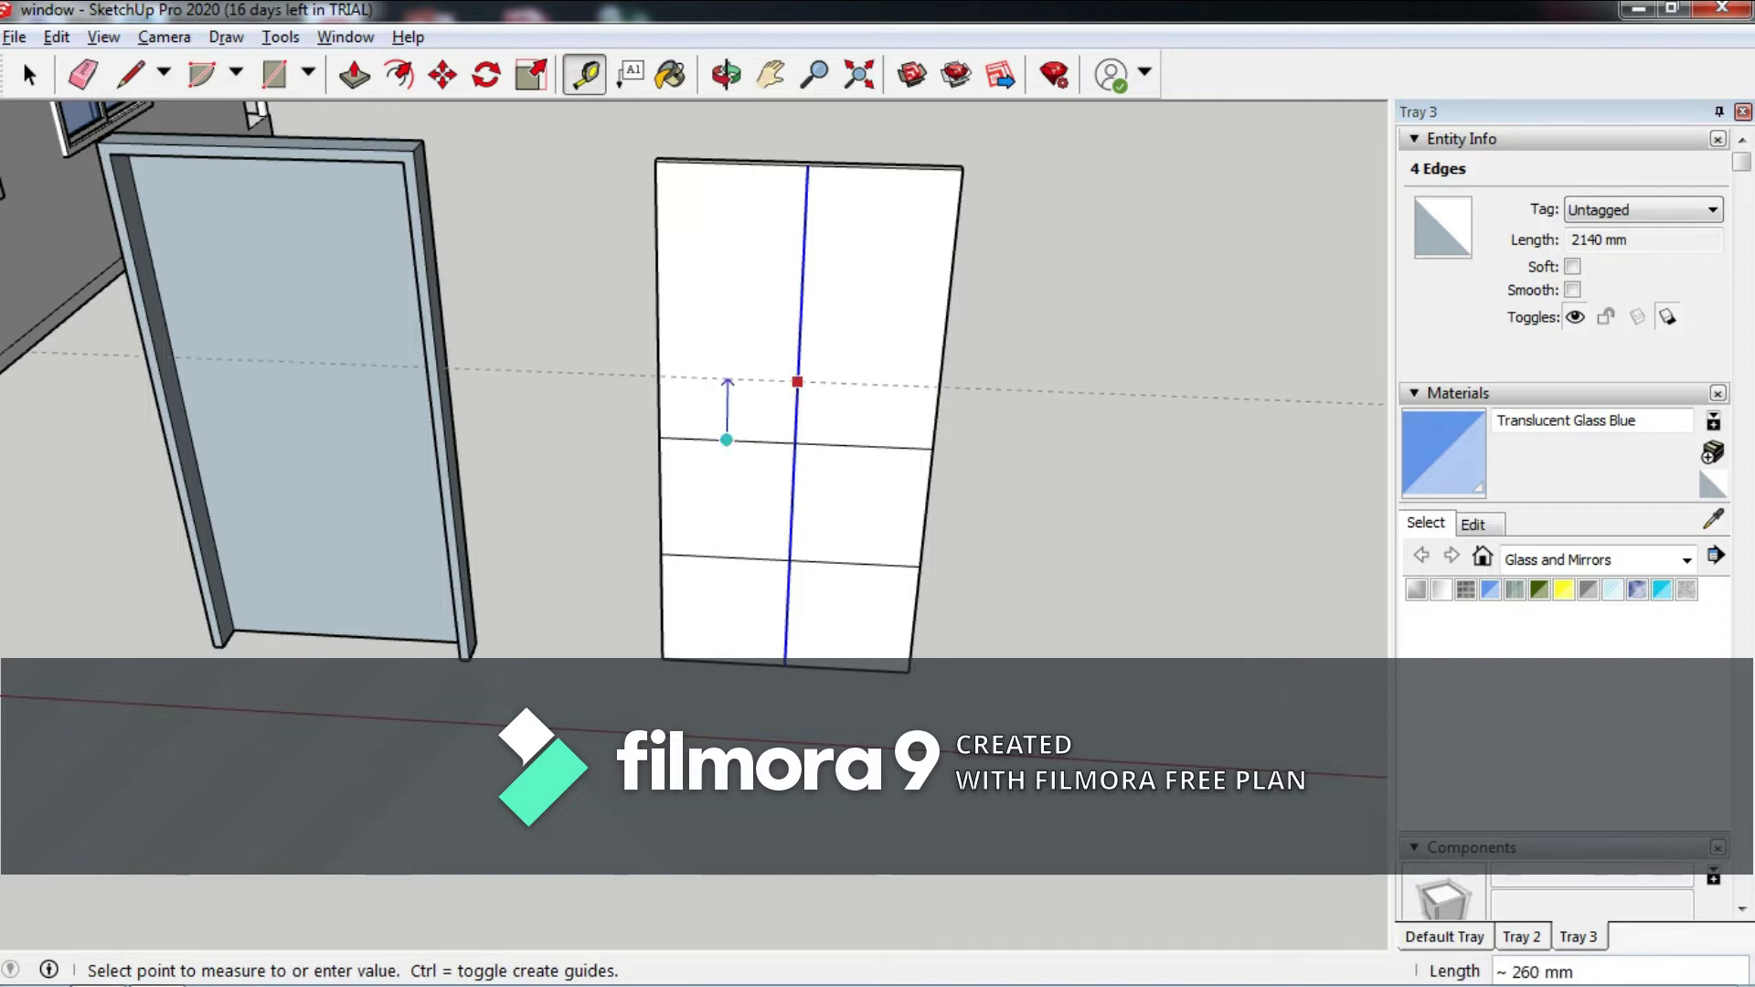
{"action": "left_click", "coordinate": [800, 329]}
{"action": "left_click", "coordinate": [749, 308]}
{"action": "left_click", "coordinate": [757, 357]}
{"action": "key", "text": "e"}
{"action": "left_click", "coordinate": [727, 440]}
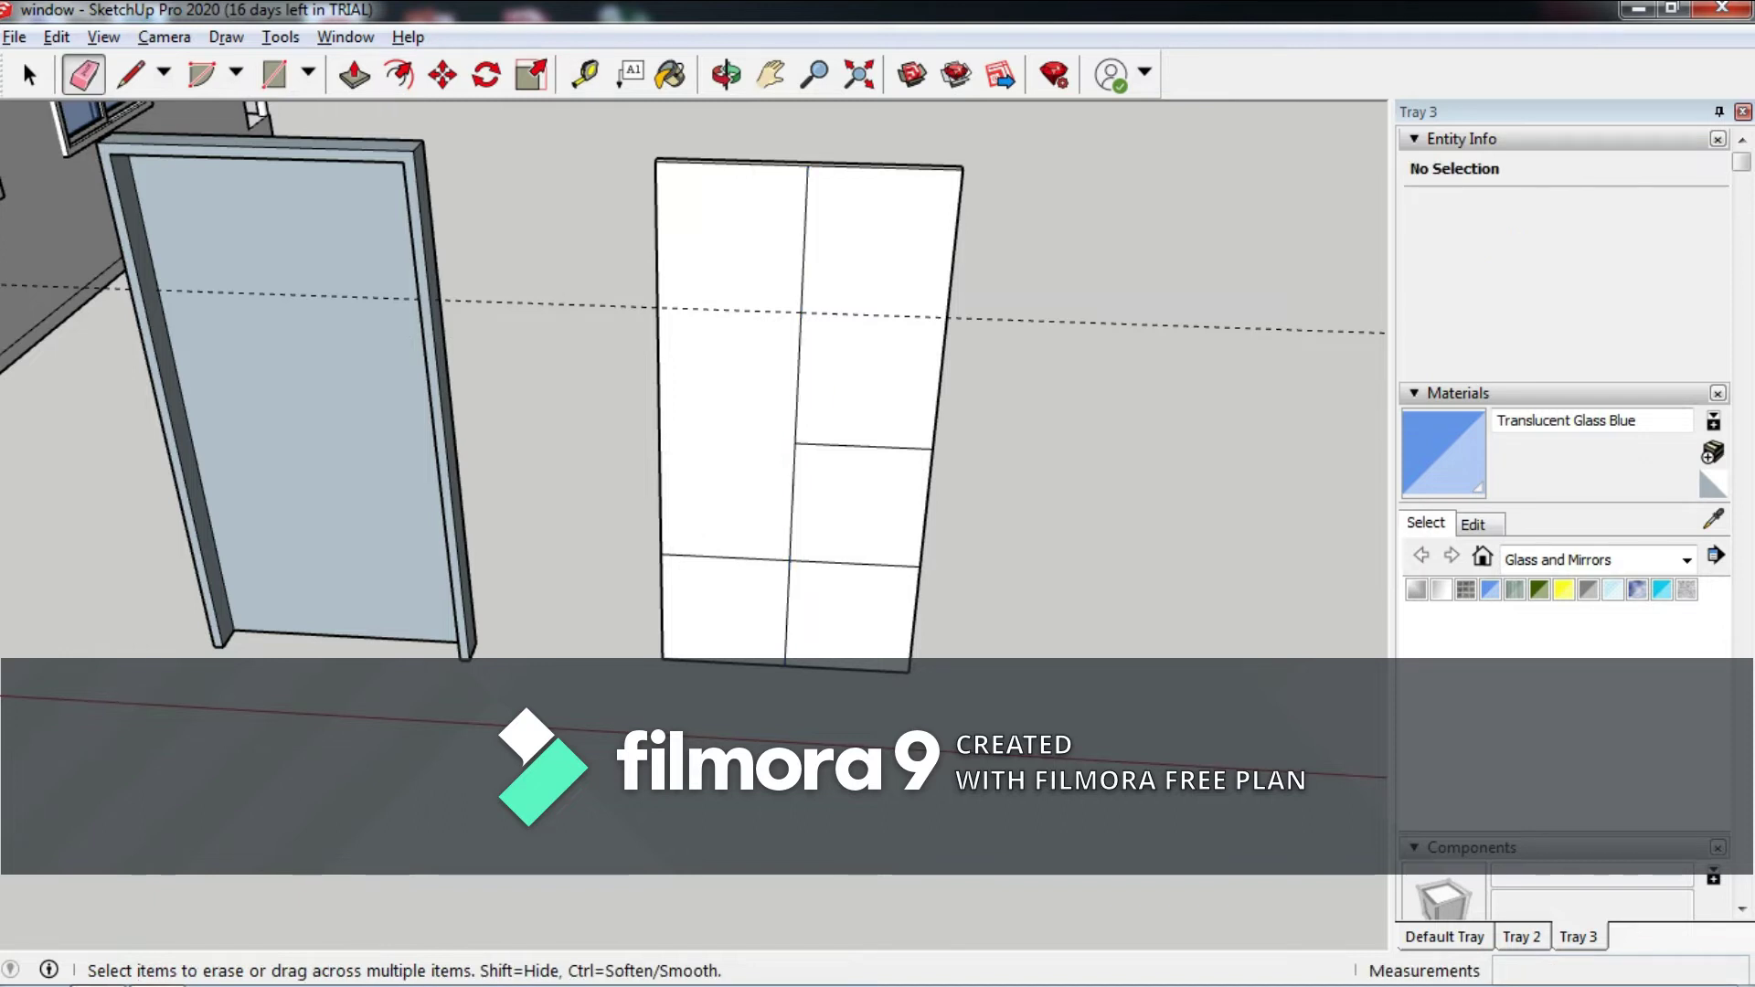
{"action": "left_click_drag", "start_coordinate": [864, 446], "coordinate": [855, 563]}
Add two more horizontal guides and erase the lower-left cross line.
{"action": "left_click", "coordinate": [585, 73]}
{"action": "left_click", "coordinate": [742, 311]}
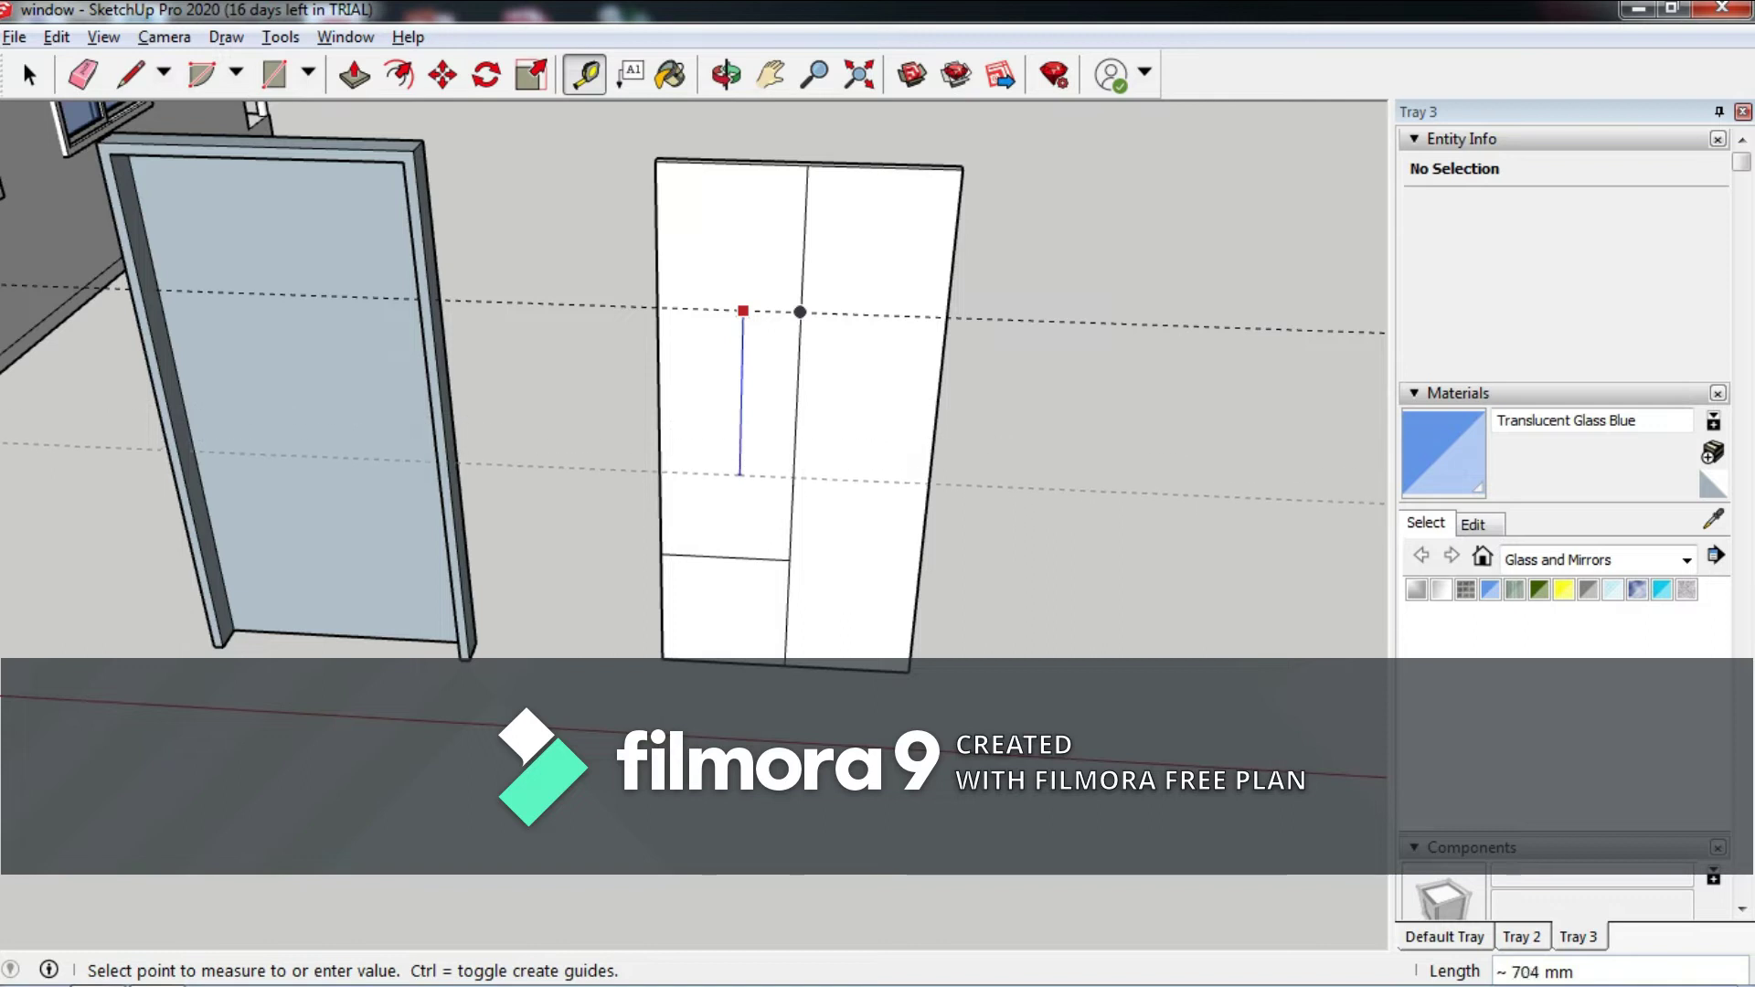
{"action": "left_click", "coordinate": [794, 443]}
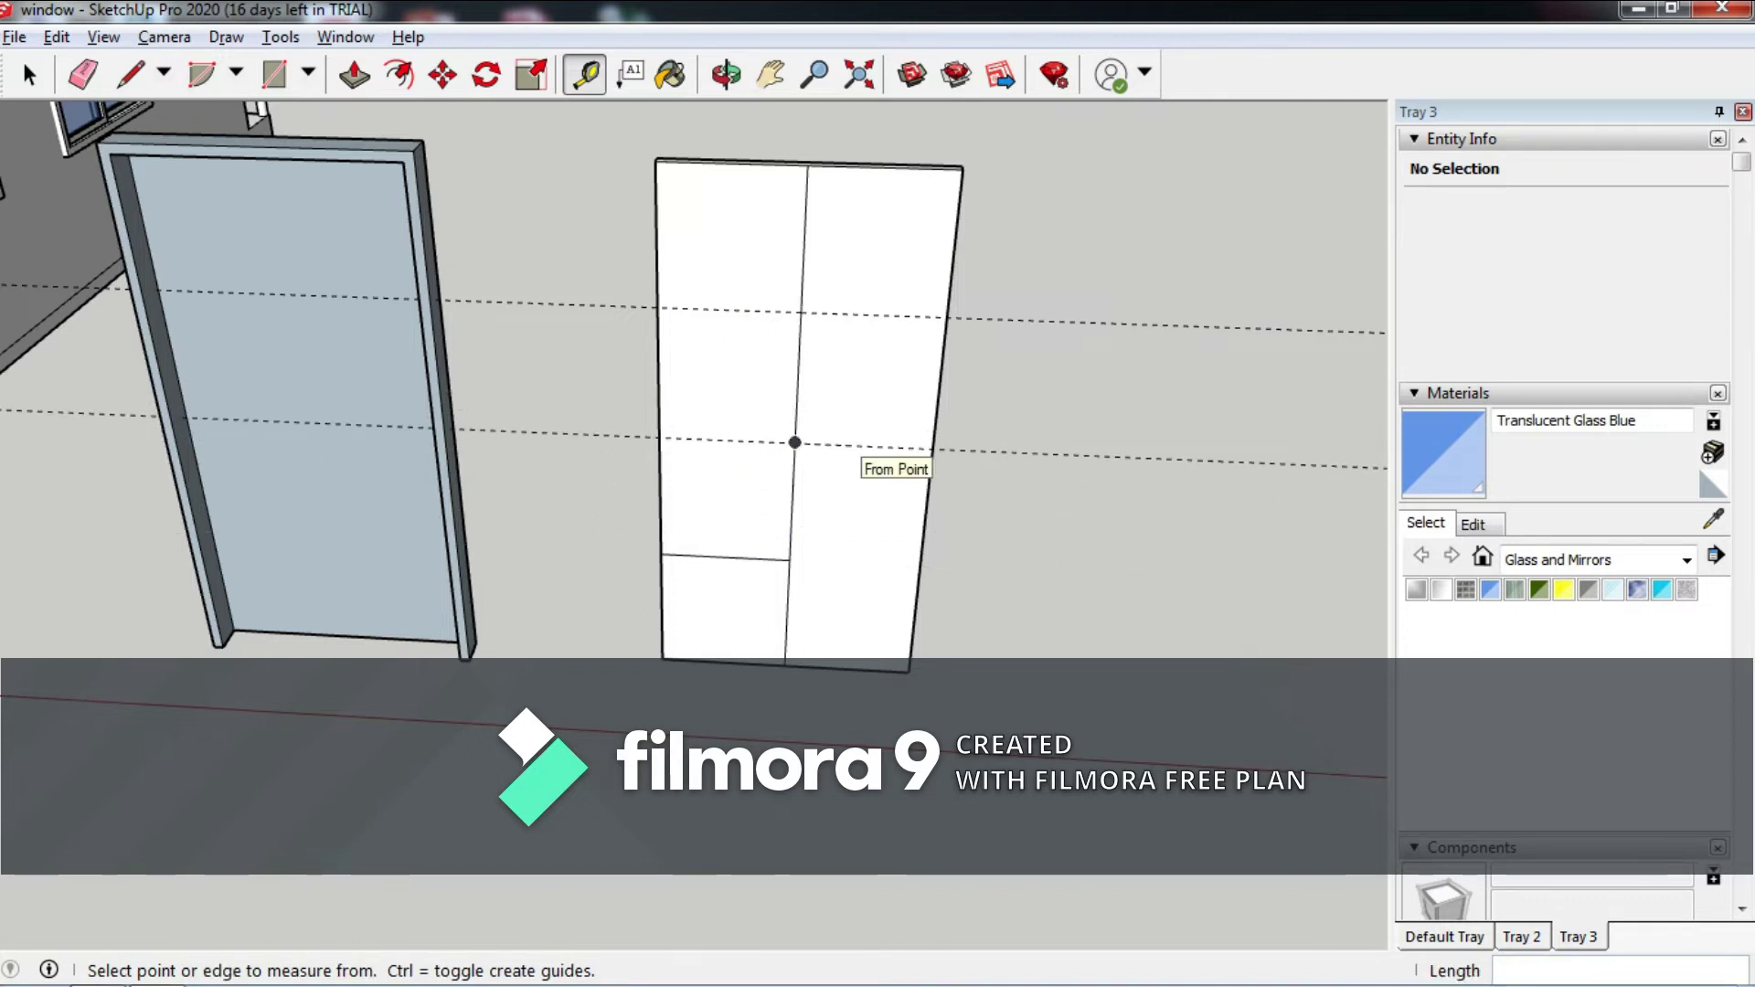
{"action": "key", "text": "e"}
{"action": "left_click", "coordinate": [727, 558]}
{"action": "key", "text": "t"}
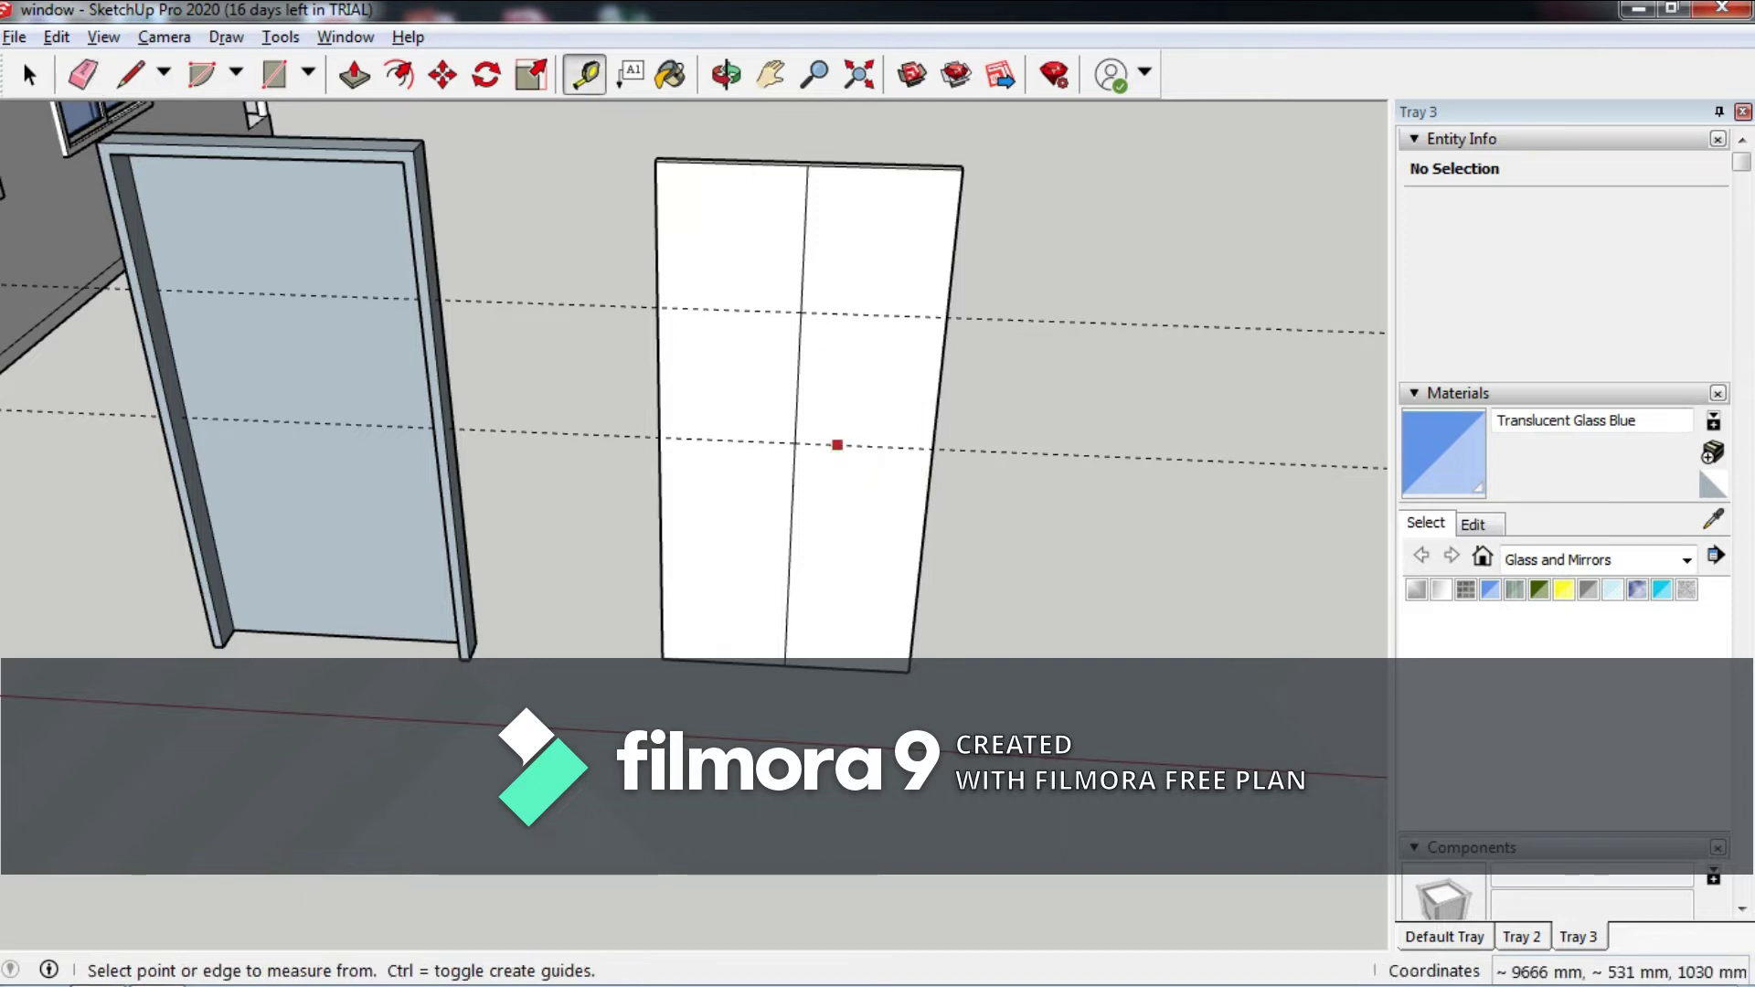
{"action": "left_click", "coordinate": [837, 445]}
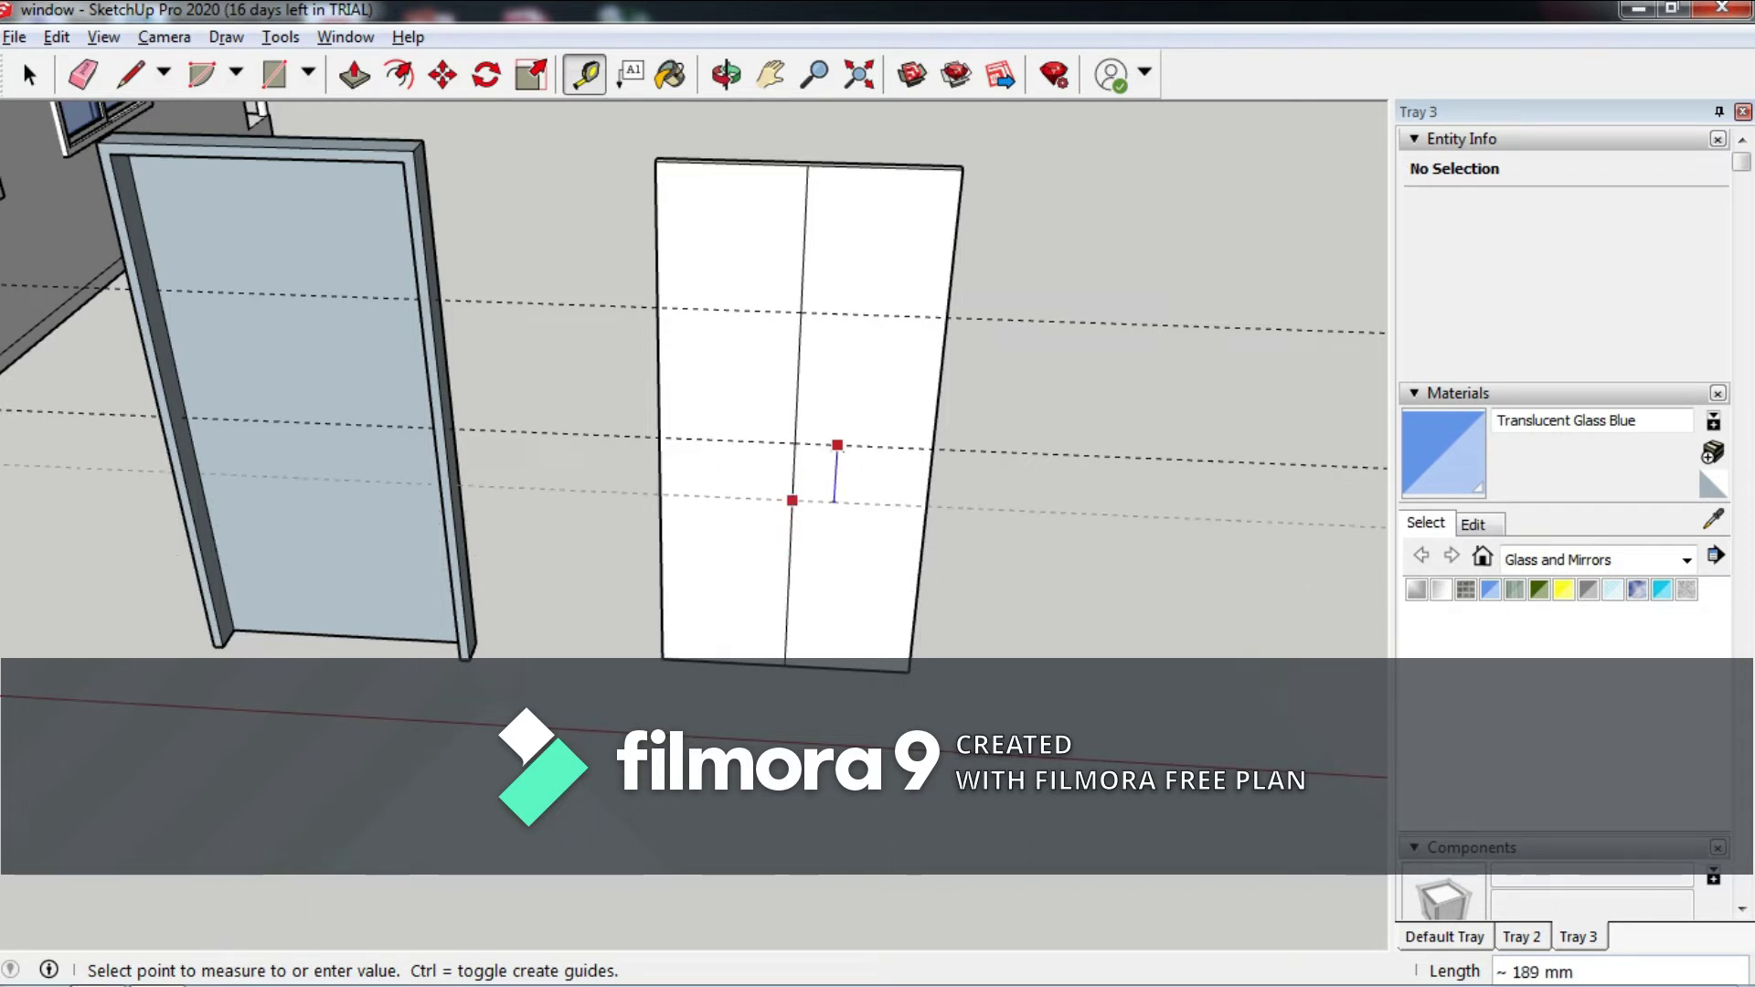
{"action": "left_click", "coordinate": [830, 557]}
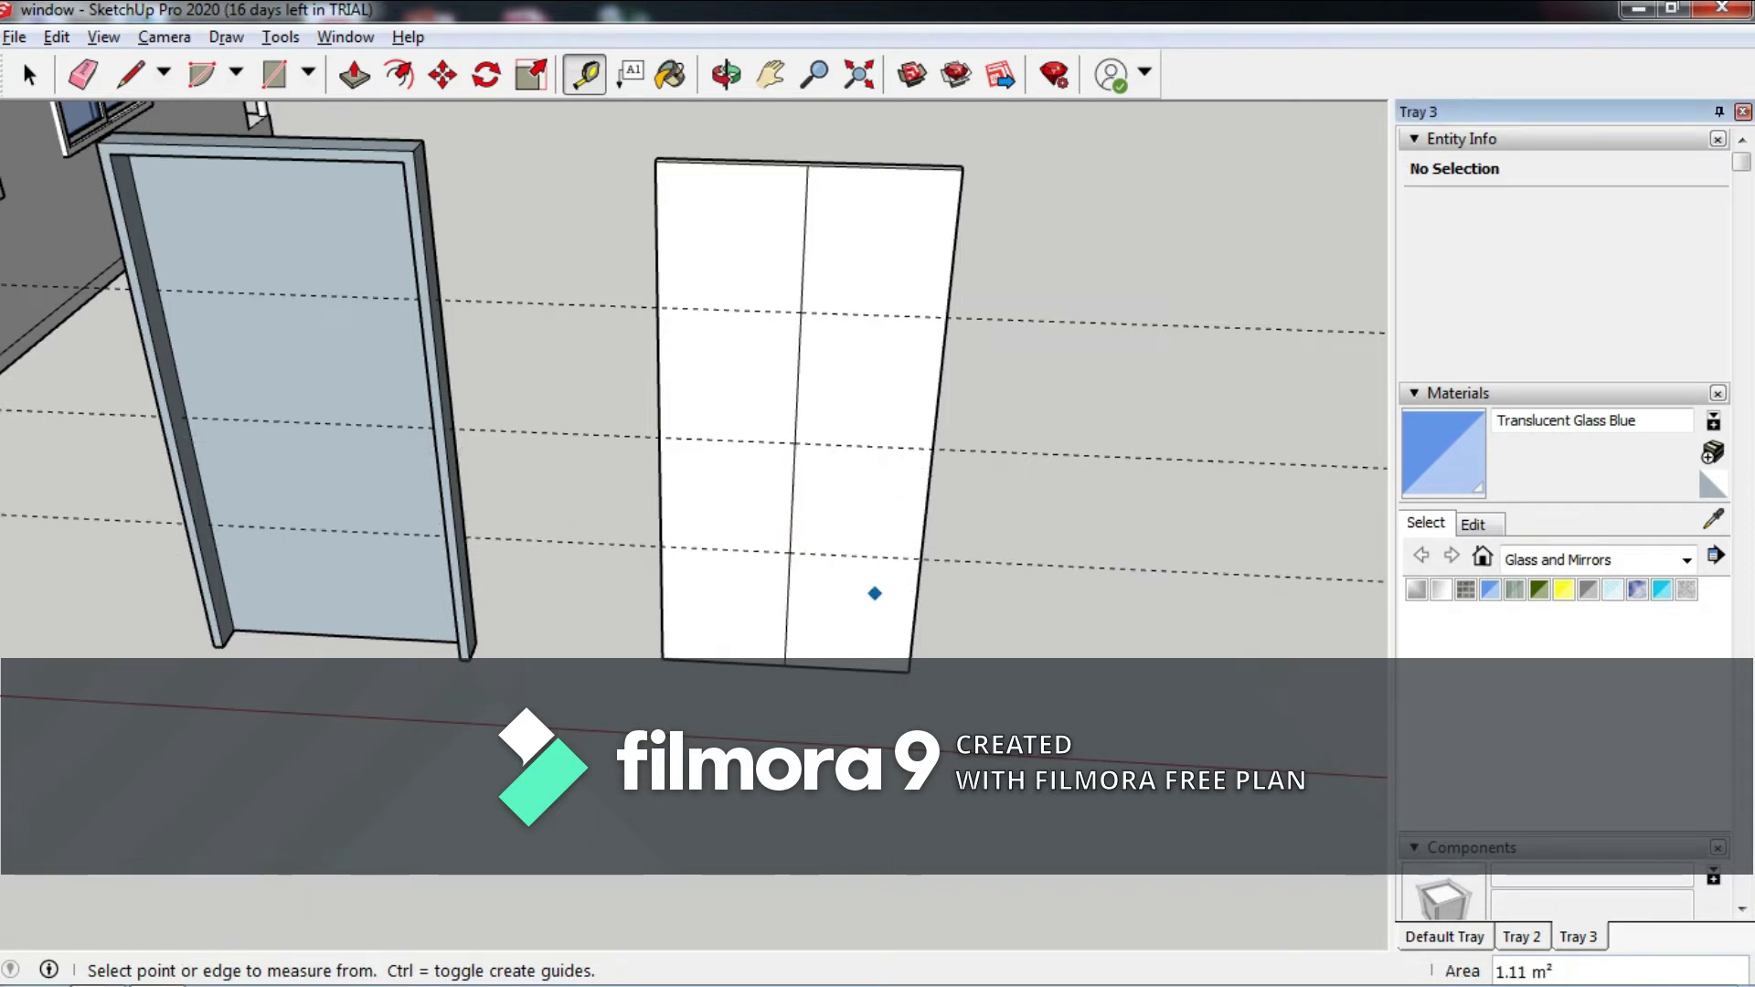
{"action": "middle_click_drag", "start_coordinate": [873, 592], "coordinate": [296, 117]}
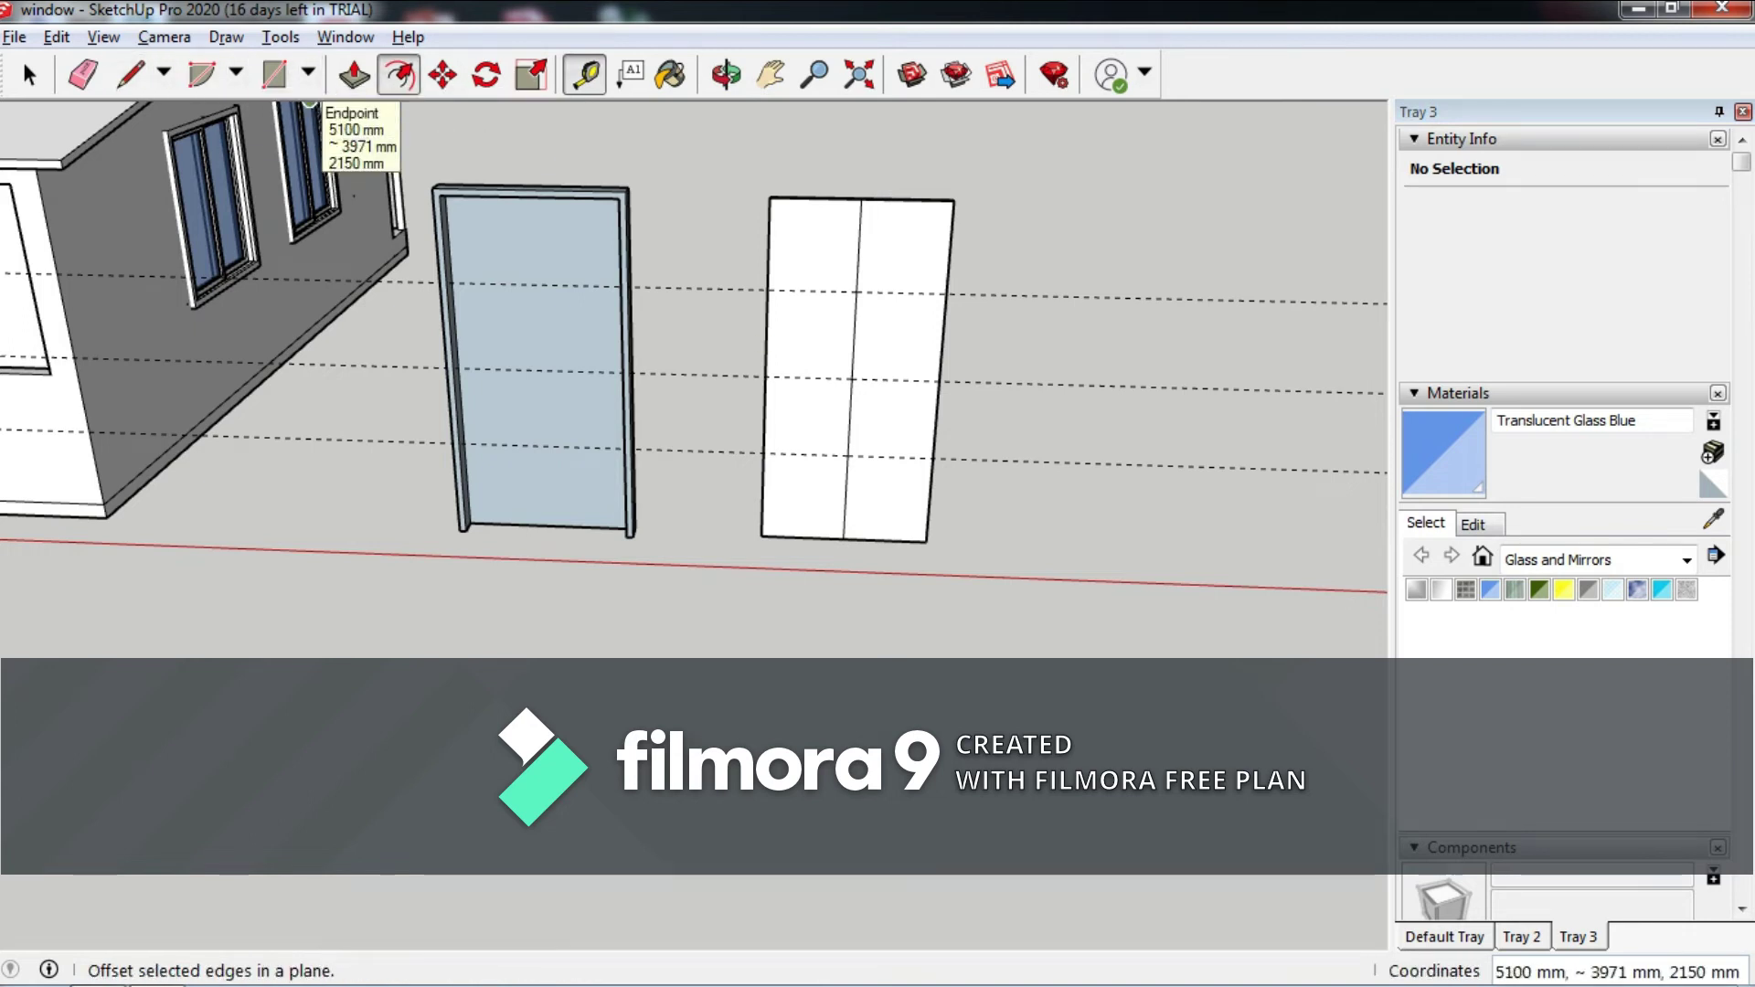
Offset the left and right door leaf faces inward to create inset panel outlines.
{"action": "left_click", "coordinate": [398, 73]}
{"action": "scroll", "coordinate": [768, 196], "scroll_direction": "up", "scroll_amount": 2}
{"action": "left_click", "coordinate": [761, 220]}
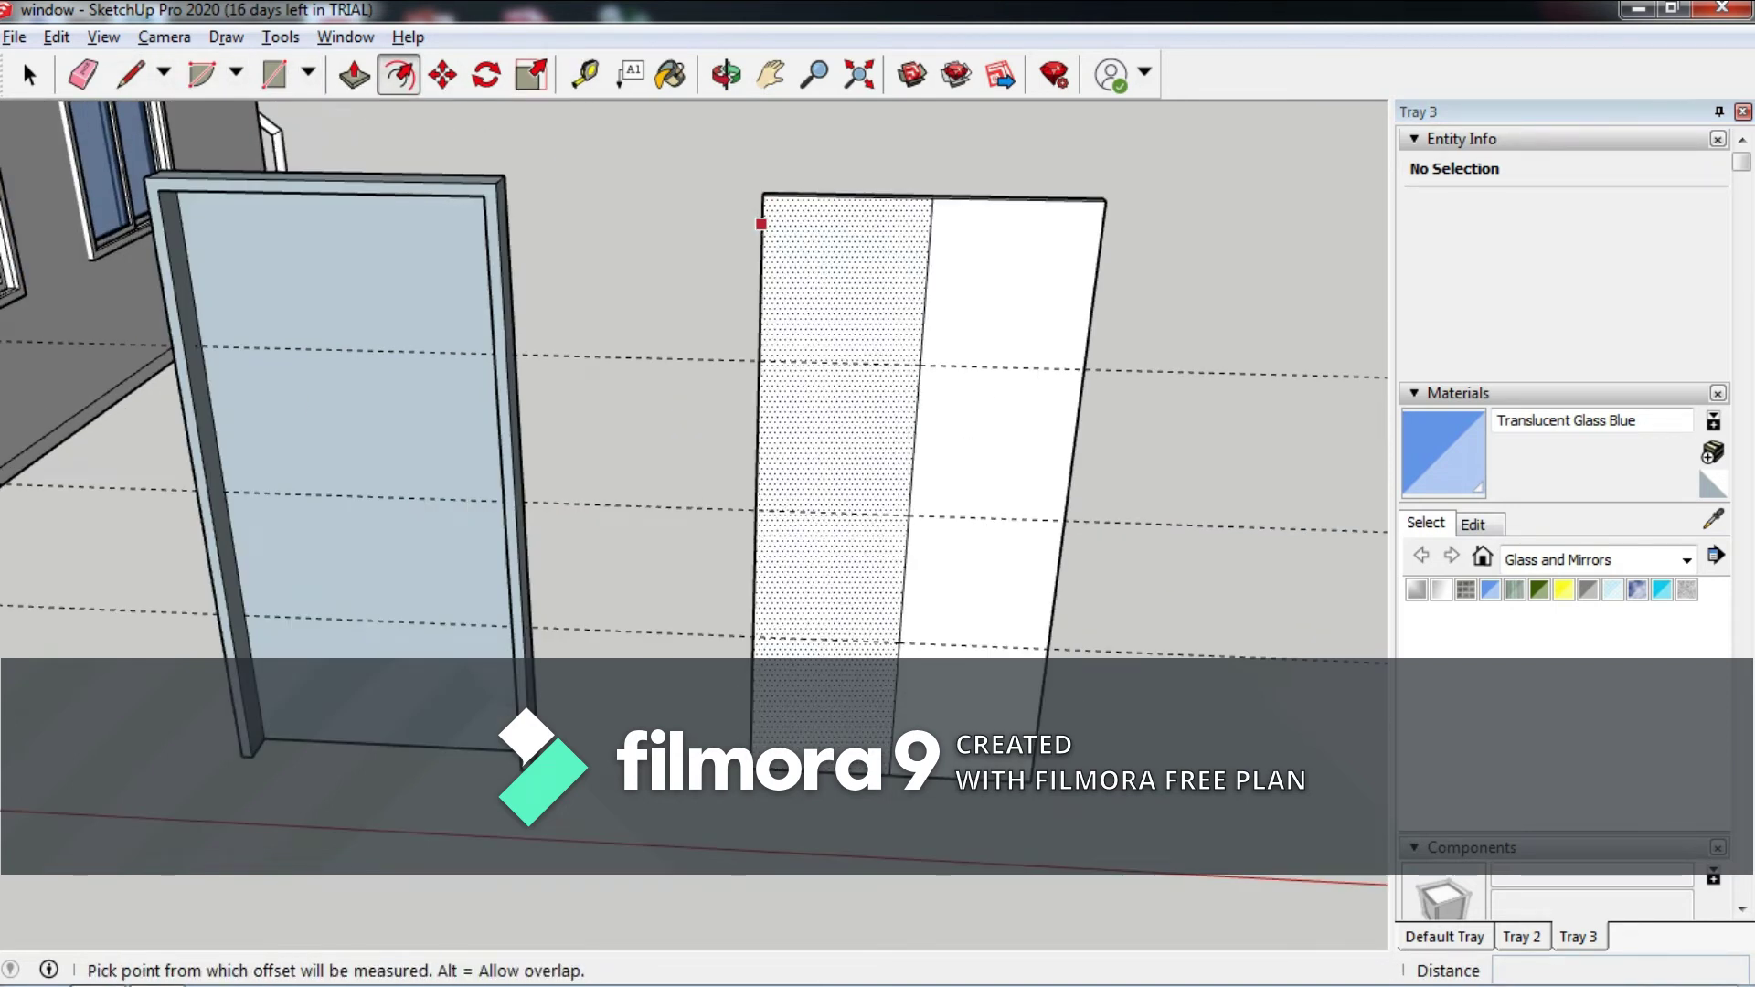
{"action": "left_click", "coordinate": [800, 236]}
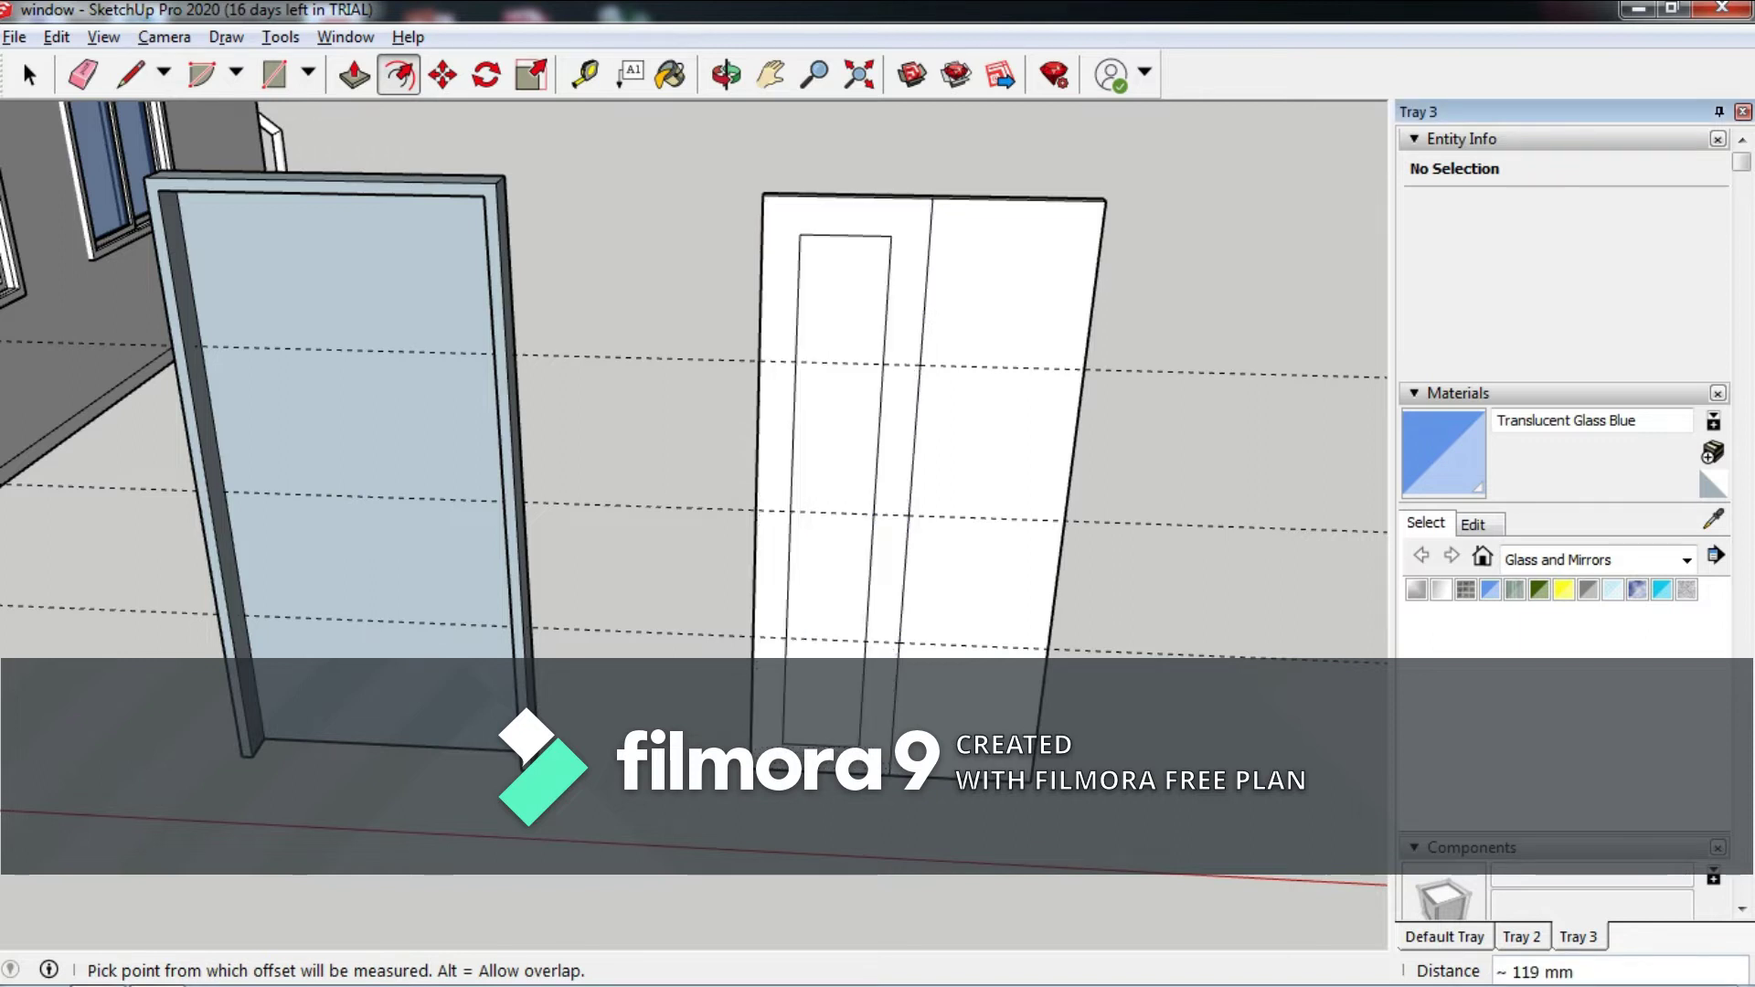
{"action": "left_click", "coordinate": [1045, 199]}
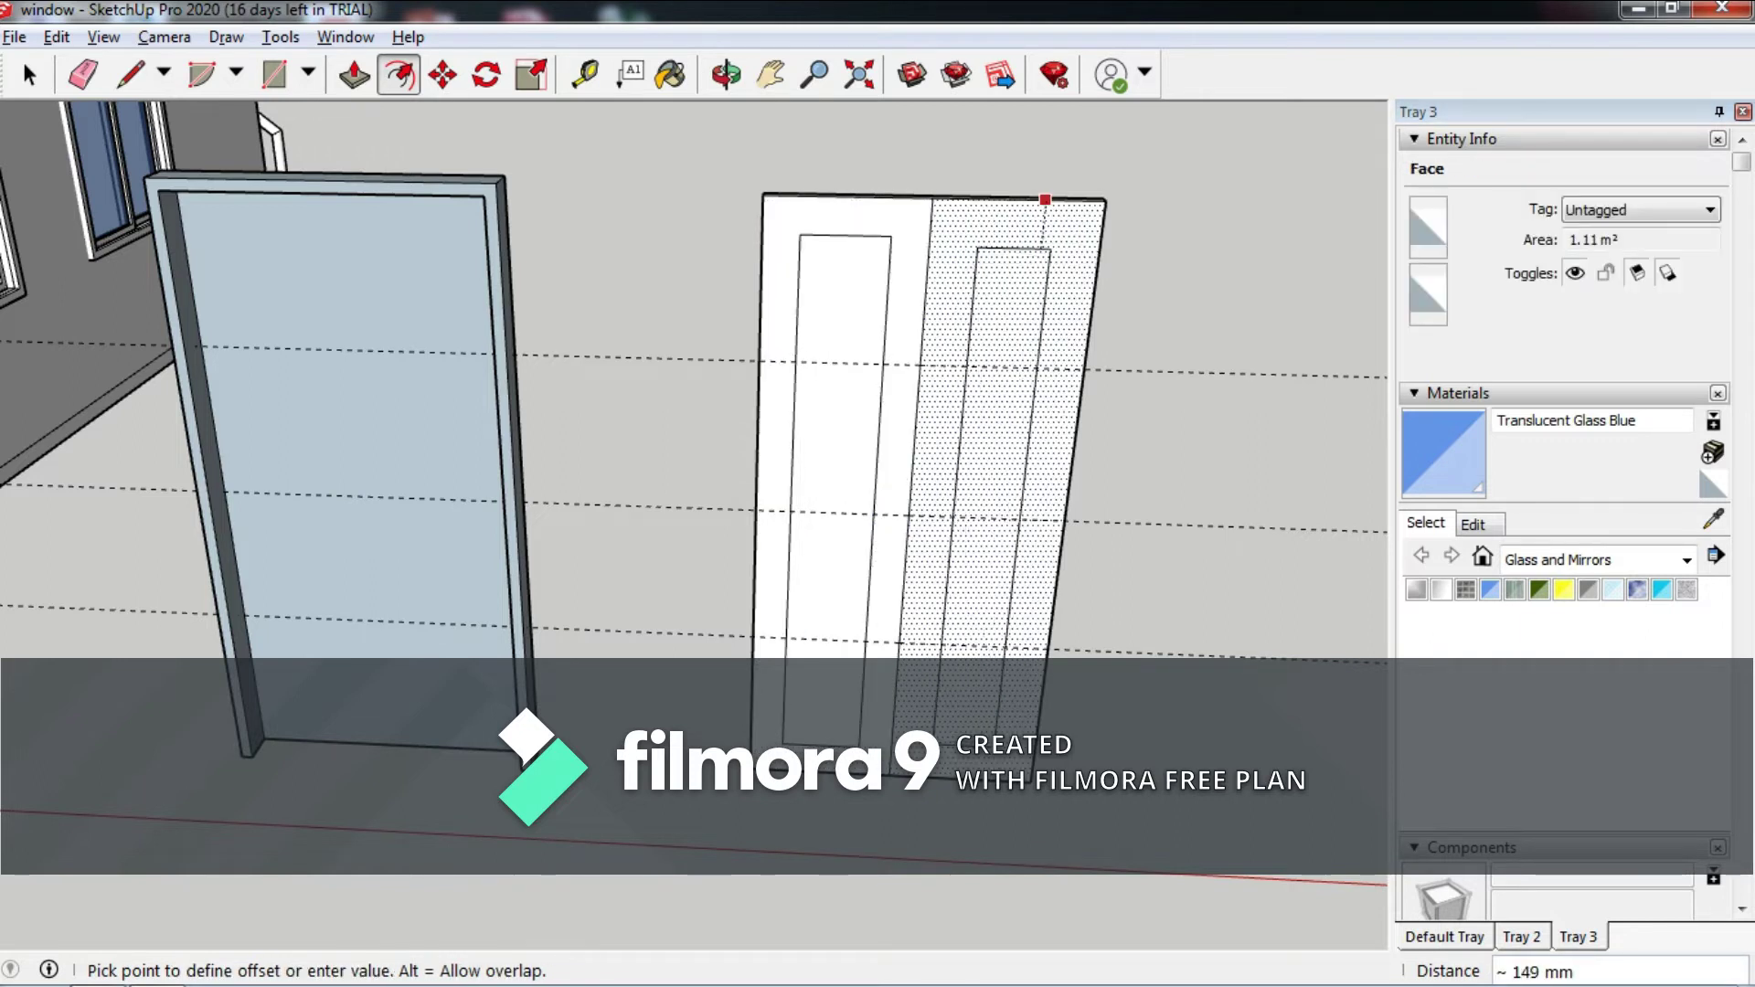
{"action": "left_click", "coordinate": [892, 238]}
{"action": "scroll", "coordinate": [913, 457], "scroll_direction": "up", "scroll_amount": 2}
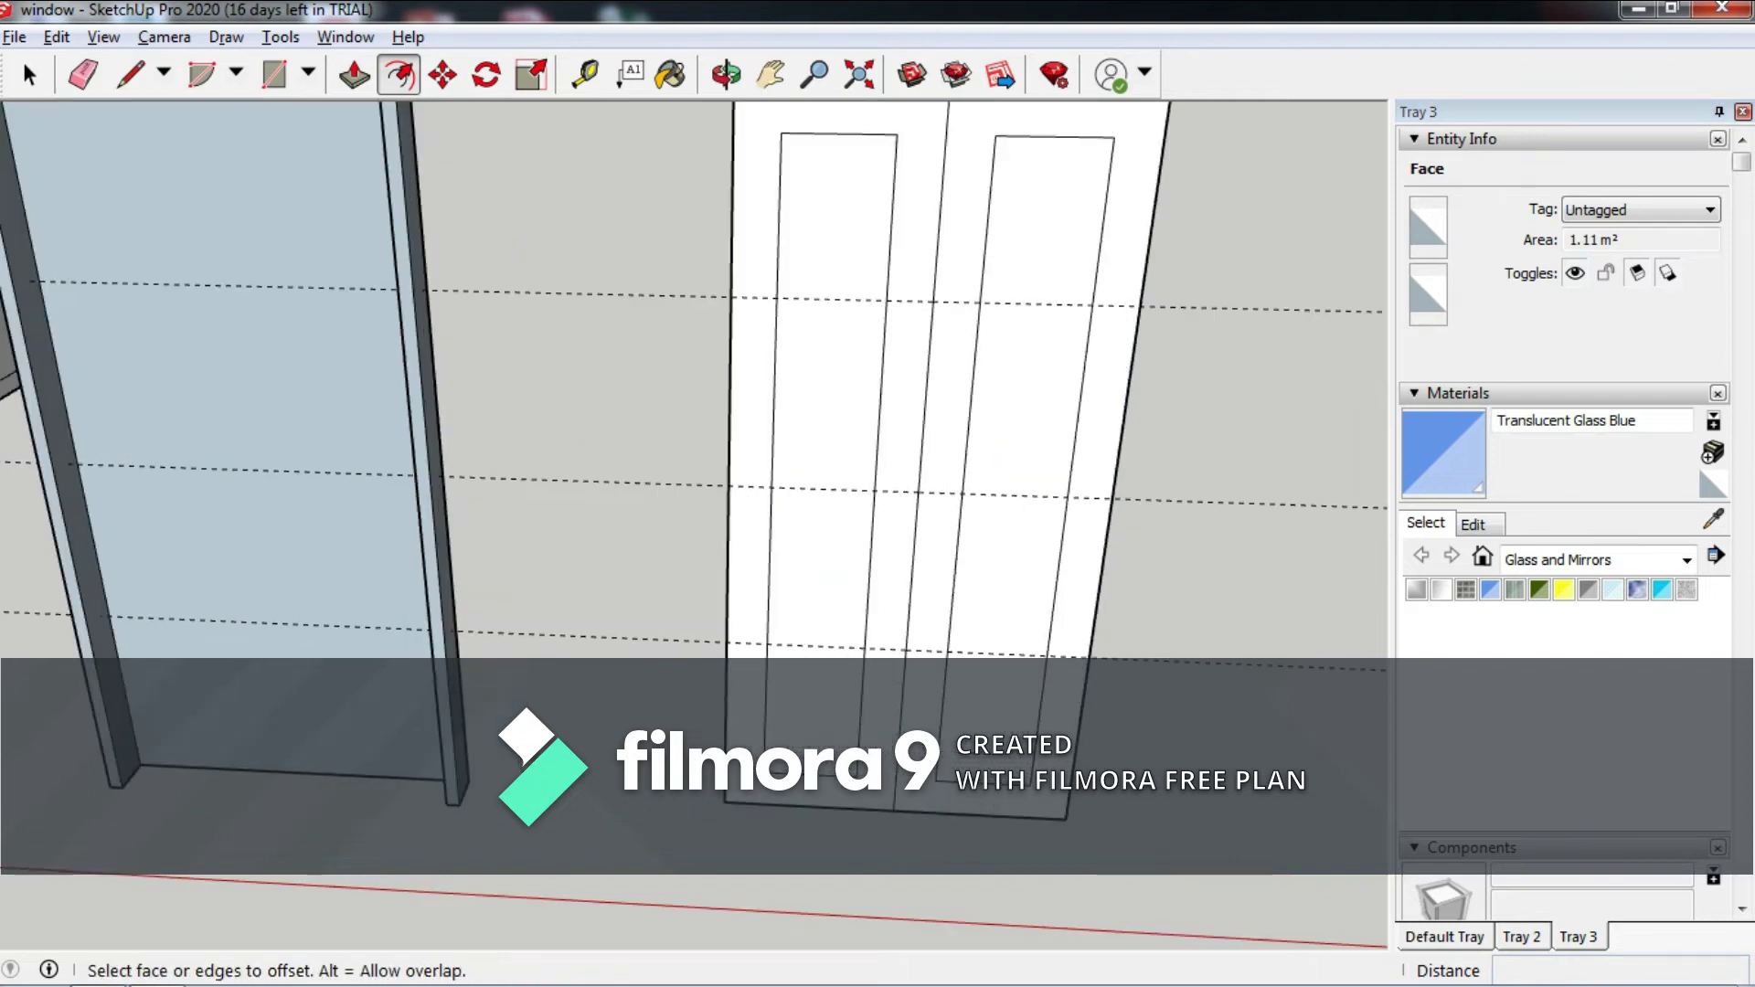
{"action": "scroll", "coordinate": [247, 375], "scroll_direction": "down", "scroll_amount": 2}
{"action": "left_click", "coordinate": [674, 618]}
Draw a horizontal line across the left door panel.
{"action": "key", "text": "Escape"}
{"action": "key", "text": "l"}
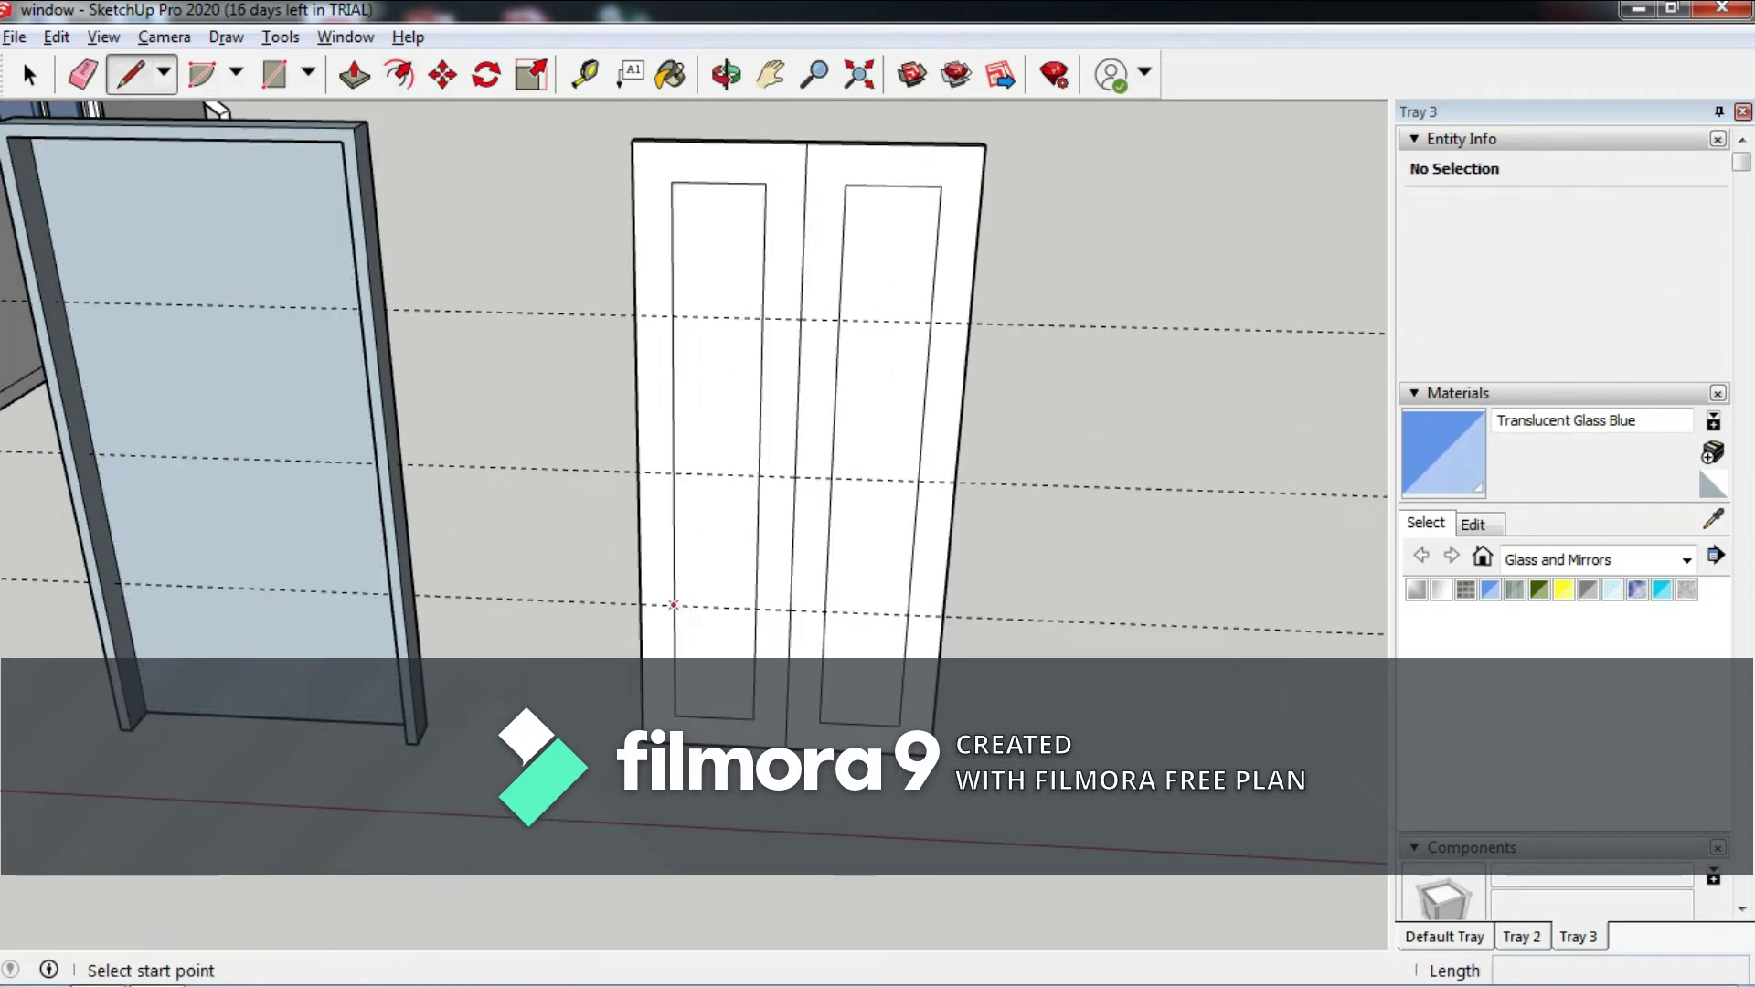
{"action": "left_click", "coordinate": [674, 604]}
{"action": "left_click", "coordinate": [757, 608]}
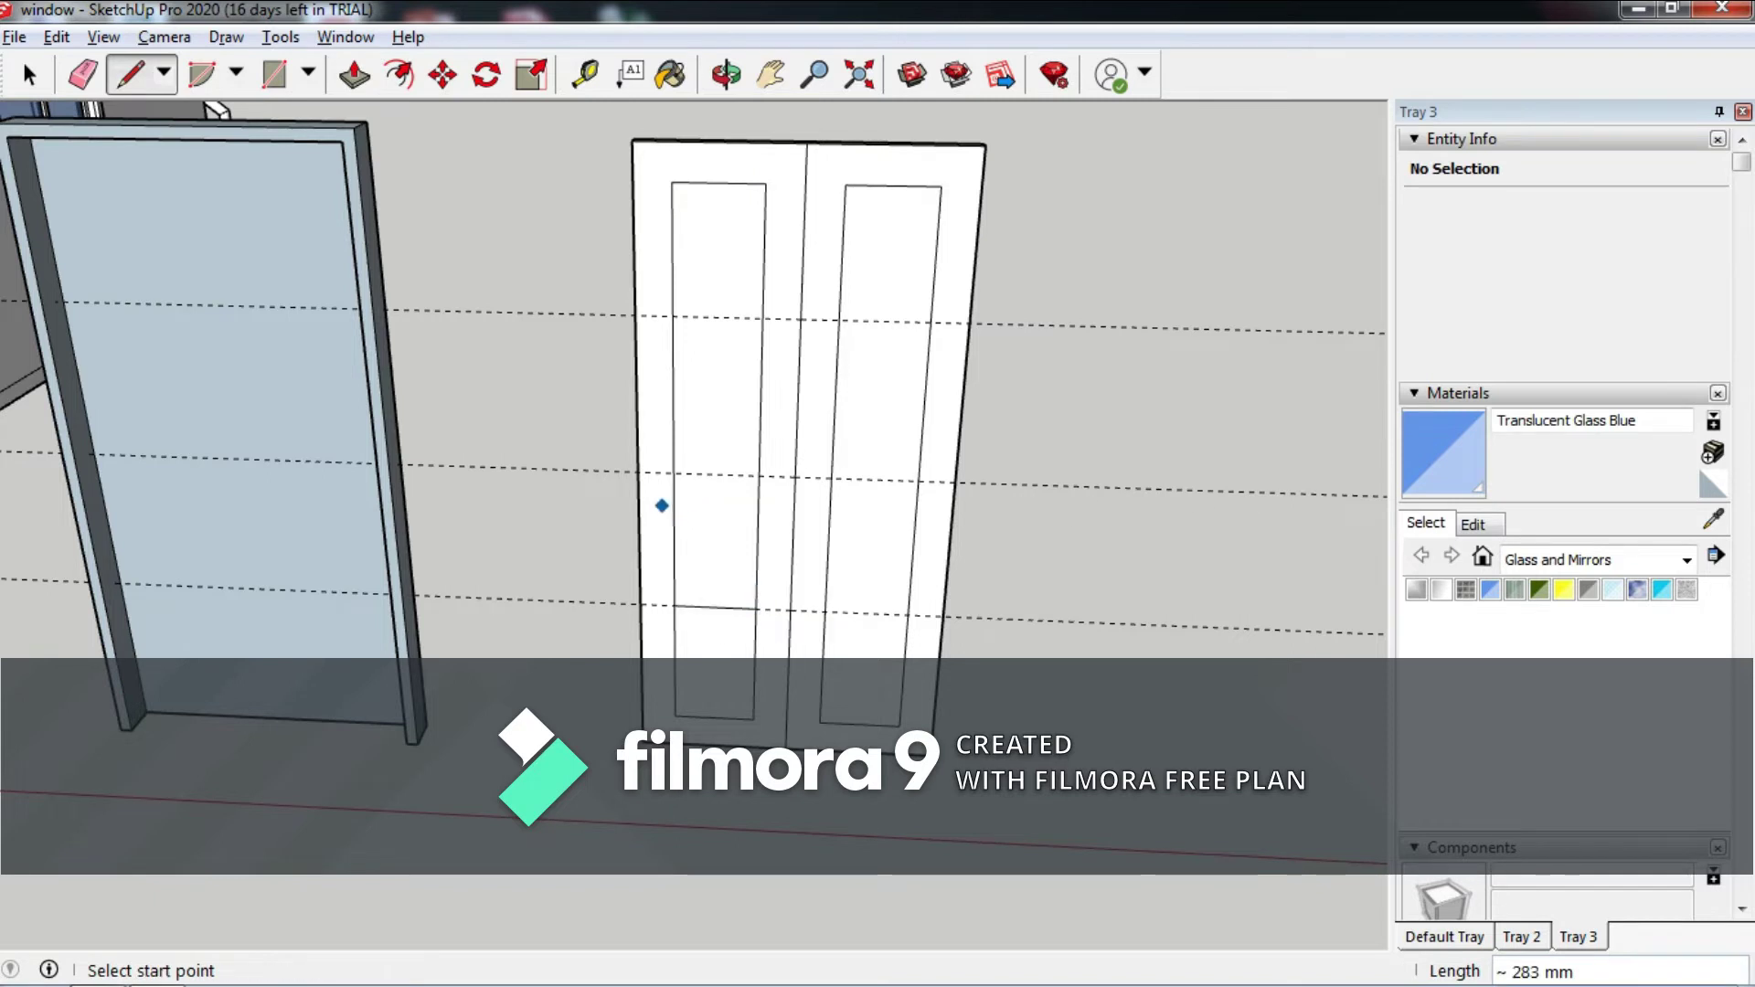
{"action": "scroll", "coordinate": [661, 505], "scroll_direction": "up", "scroll_amount": 2}
{"action": "scroll", "coordinate": [677, 548], "scroll_direction": "up", "scroll_amount": 2}
Try copying the panel line 40 mm below, then undo the stray copy.
{"action": "key", "text": "m"}
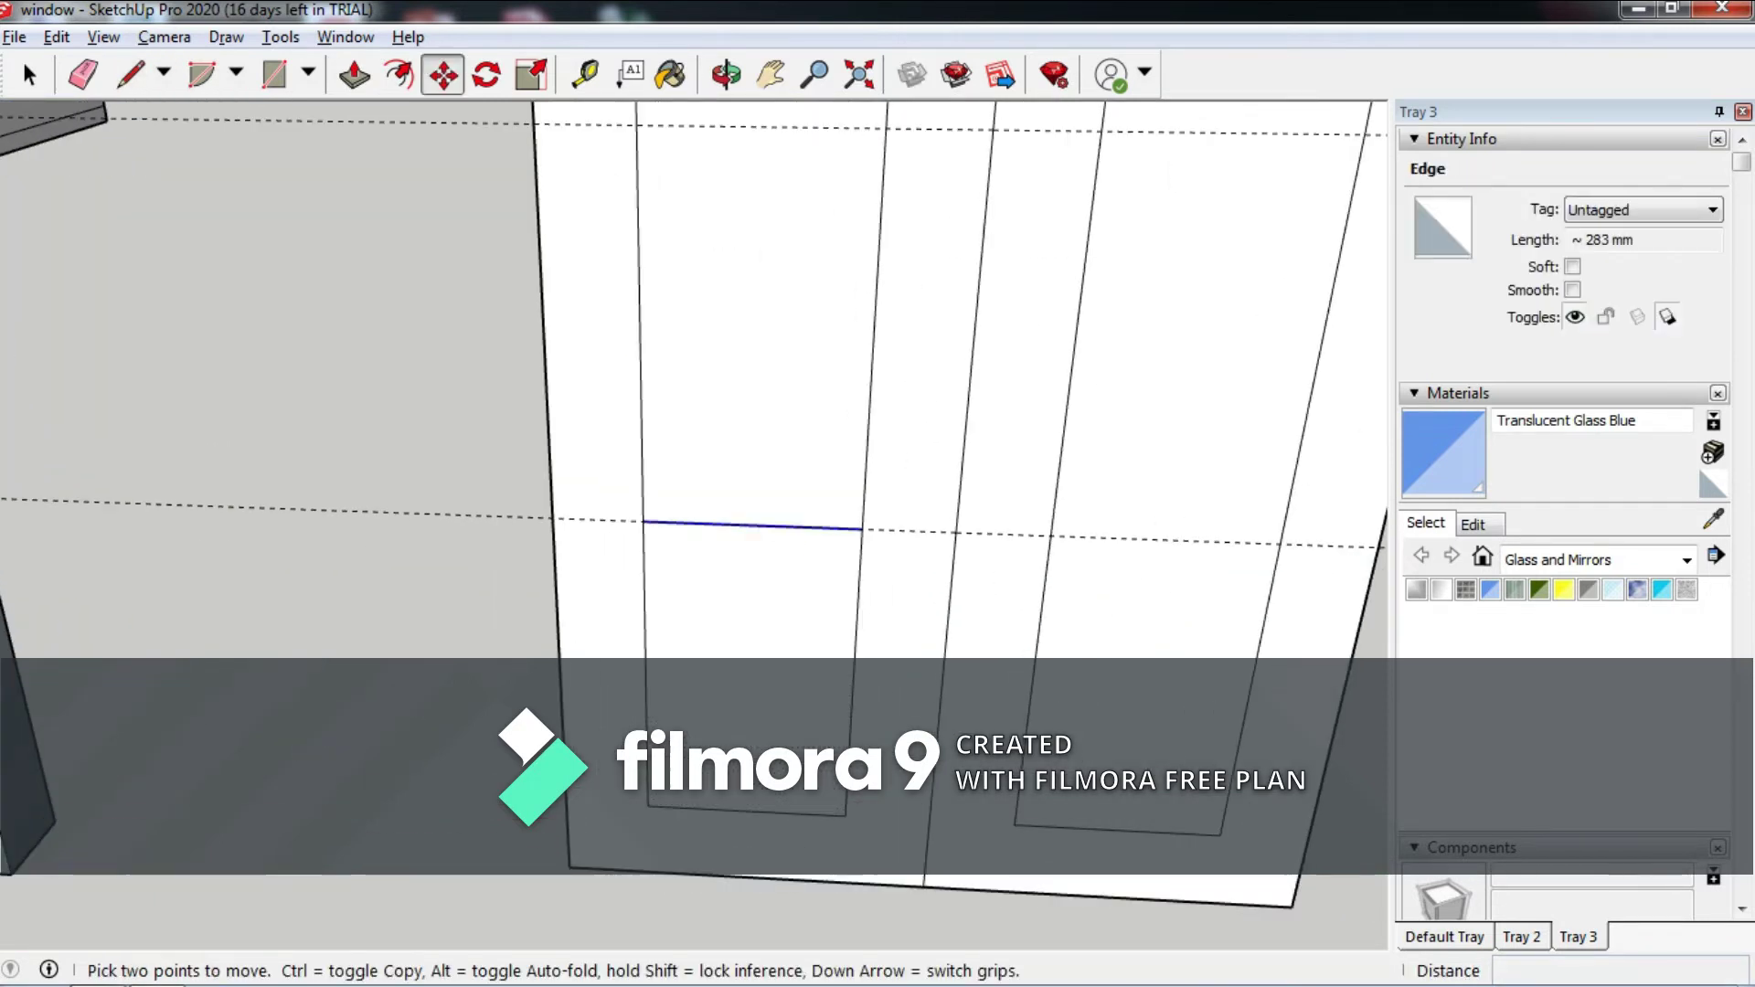
{"action": "left_click", "coordinate": [727, 526]}
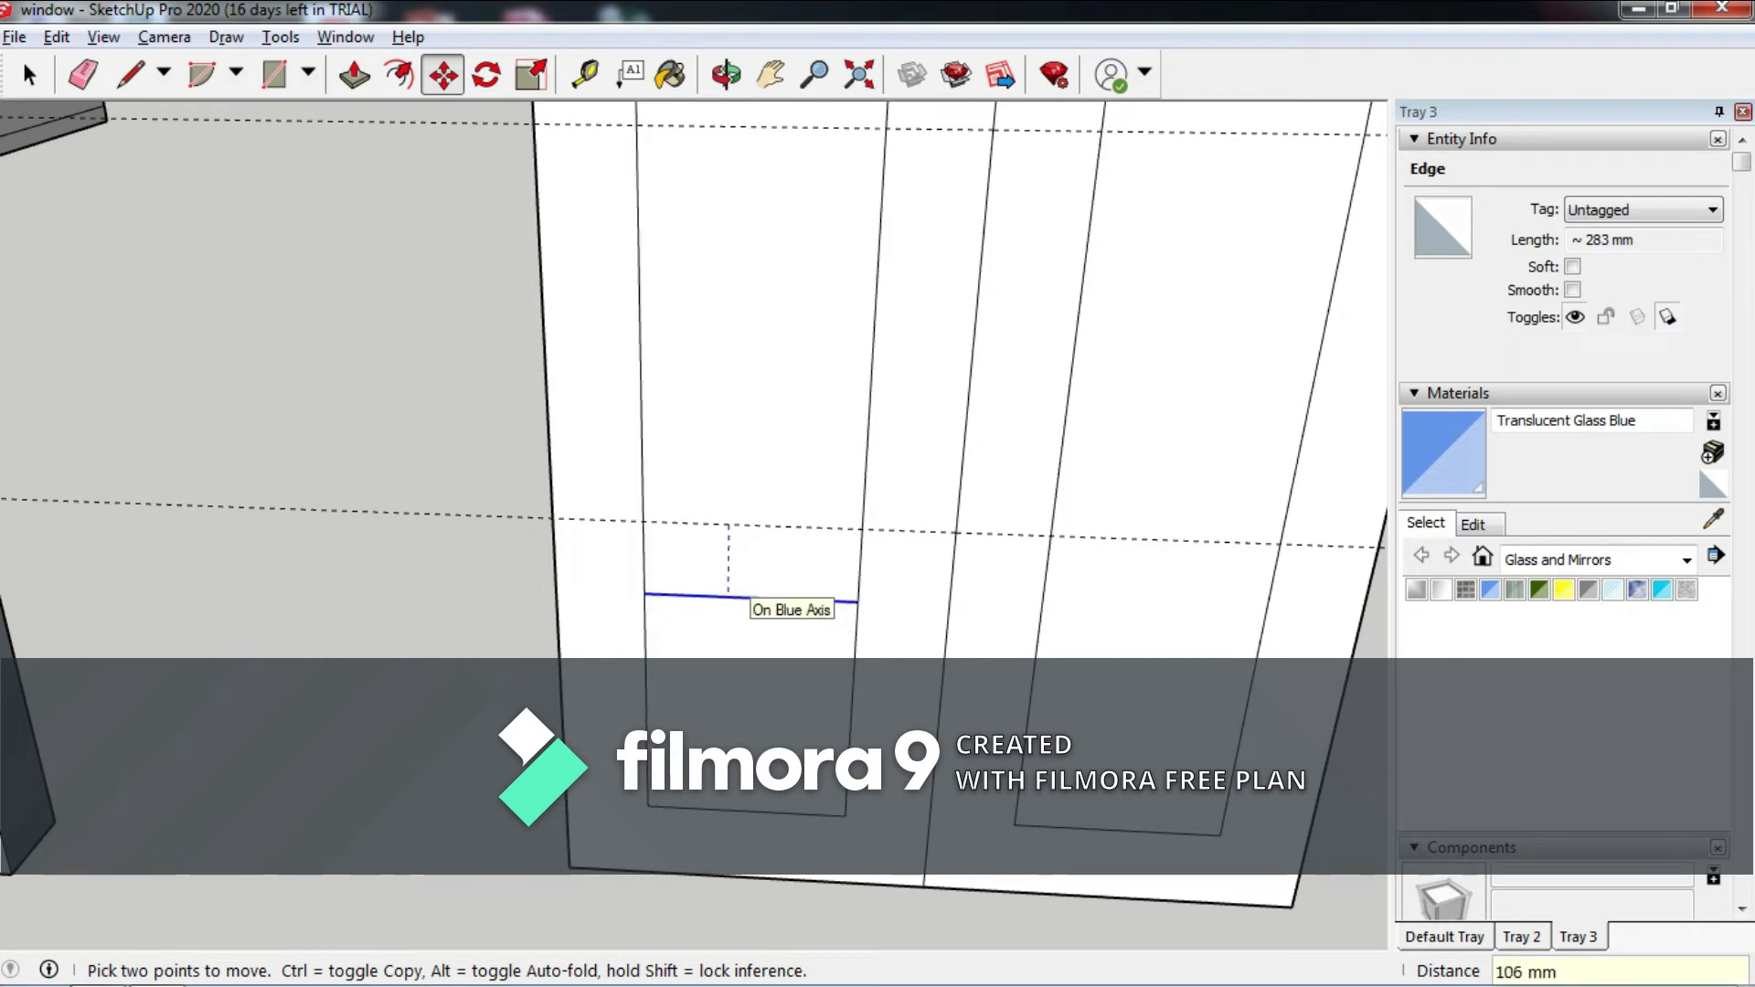
{"action": "key", "text": "Escape"}
{"action": "left_click", "coordinate": [749, 527]}
{"action": "key", "text": "ctrl"}
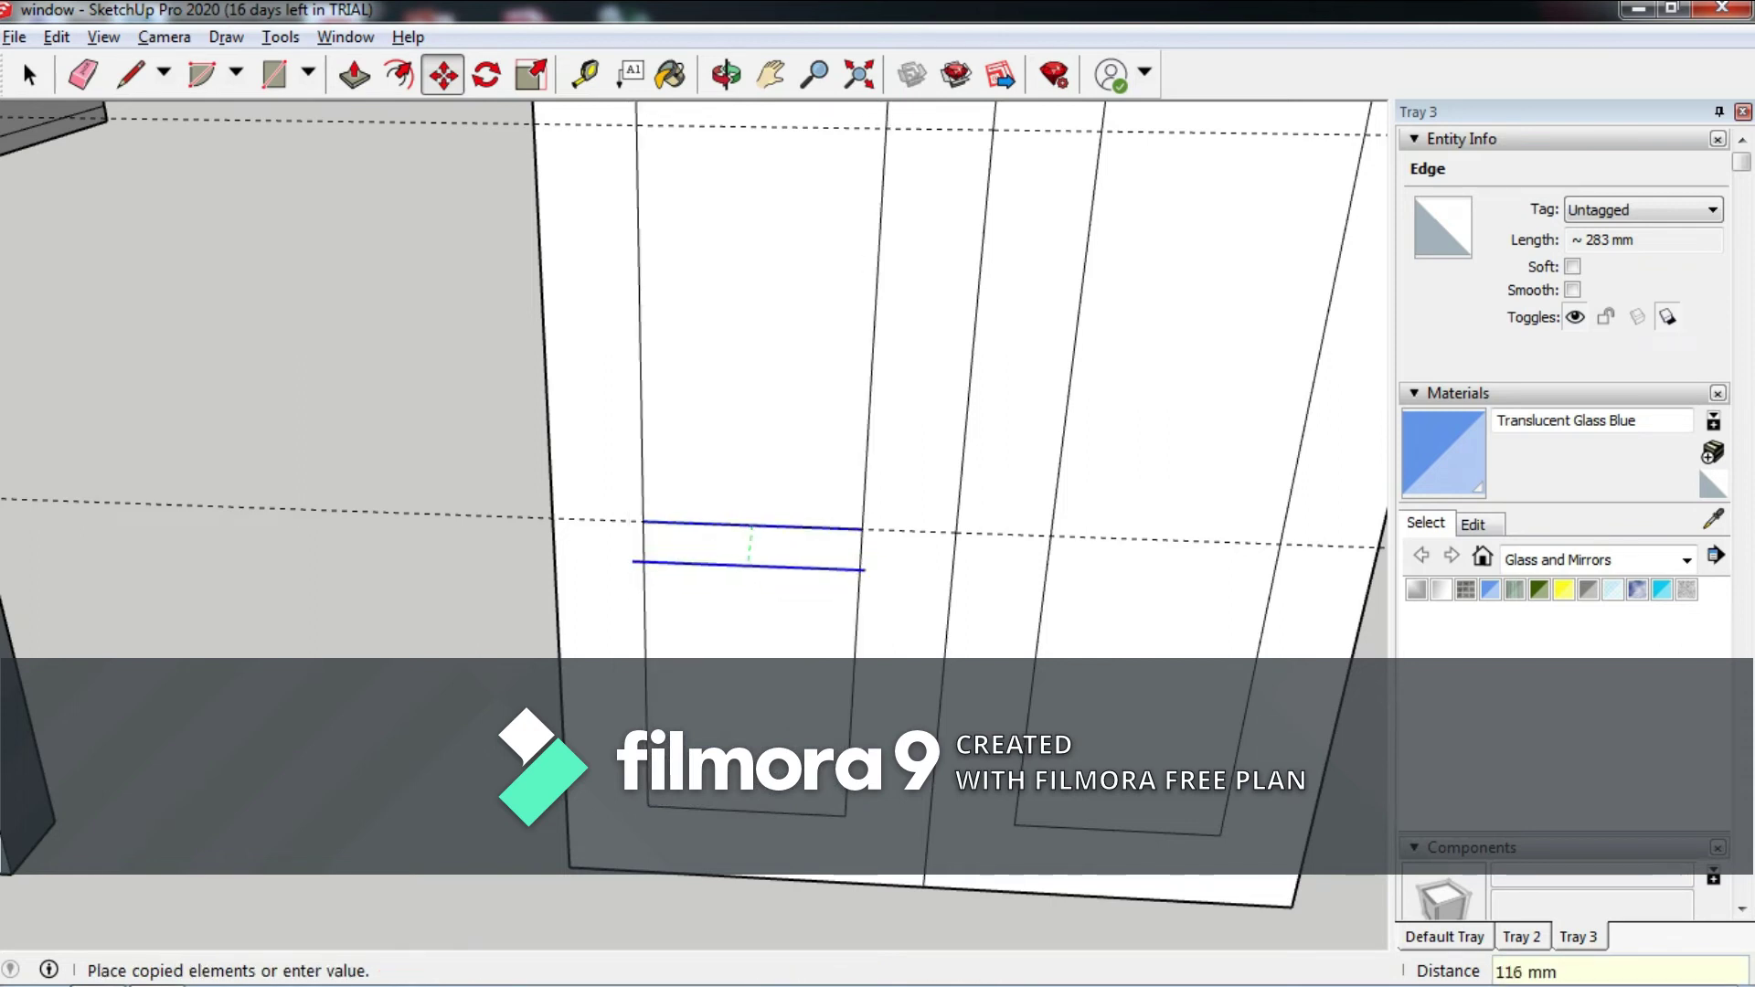
{"action": "left_click", "coordinate": [759, 539]}
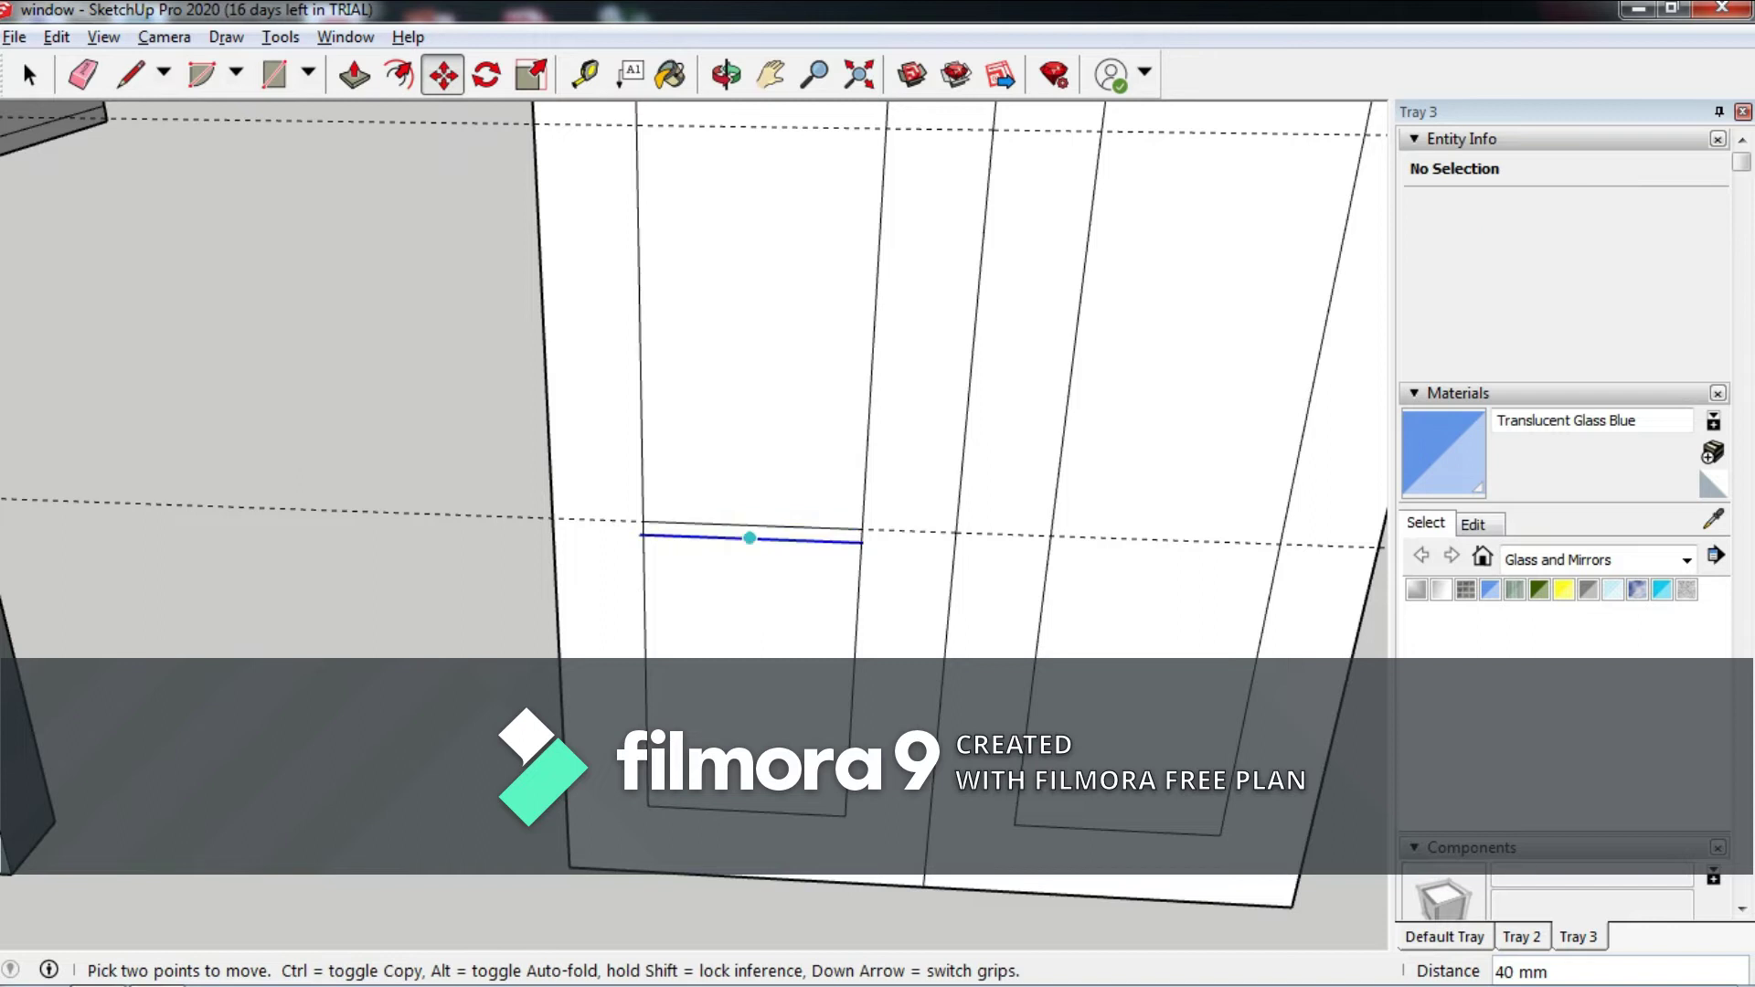
{"action": "left_click", "coordinate": [749, 539]}
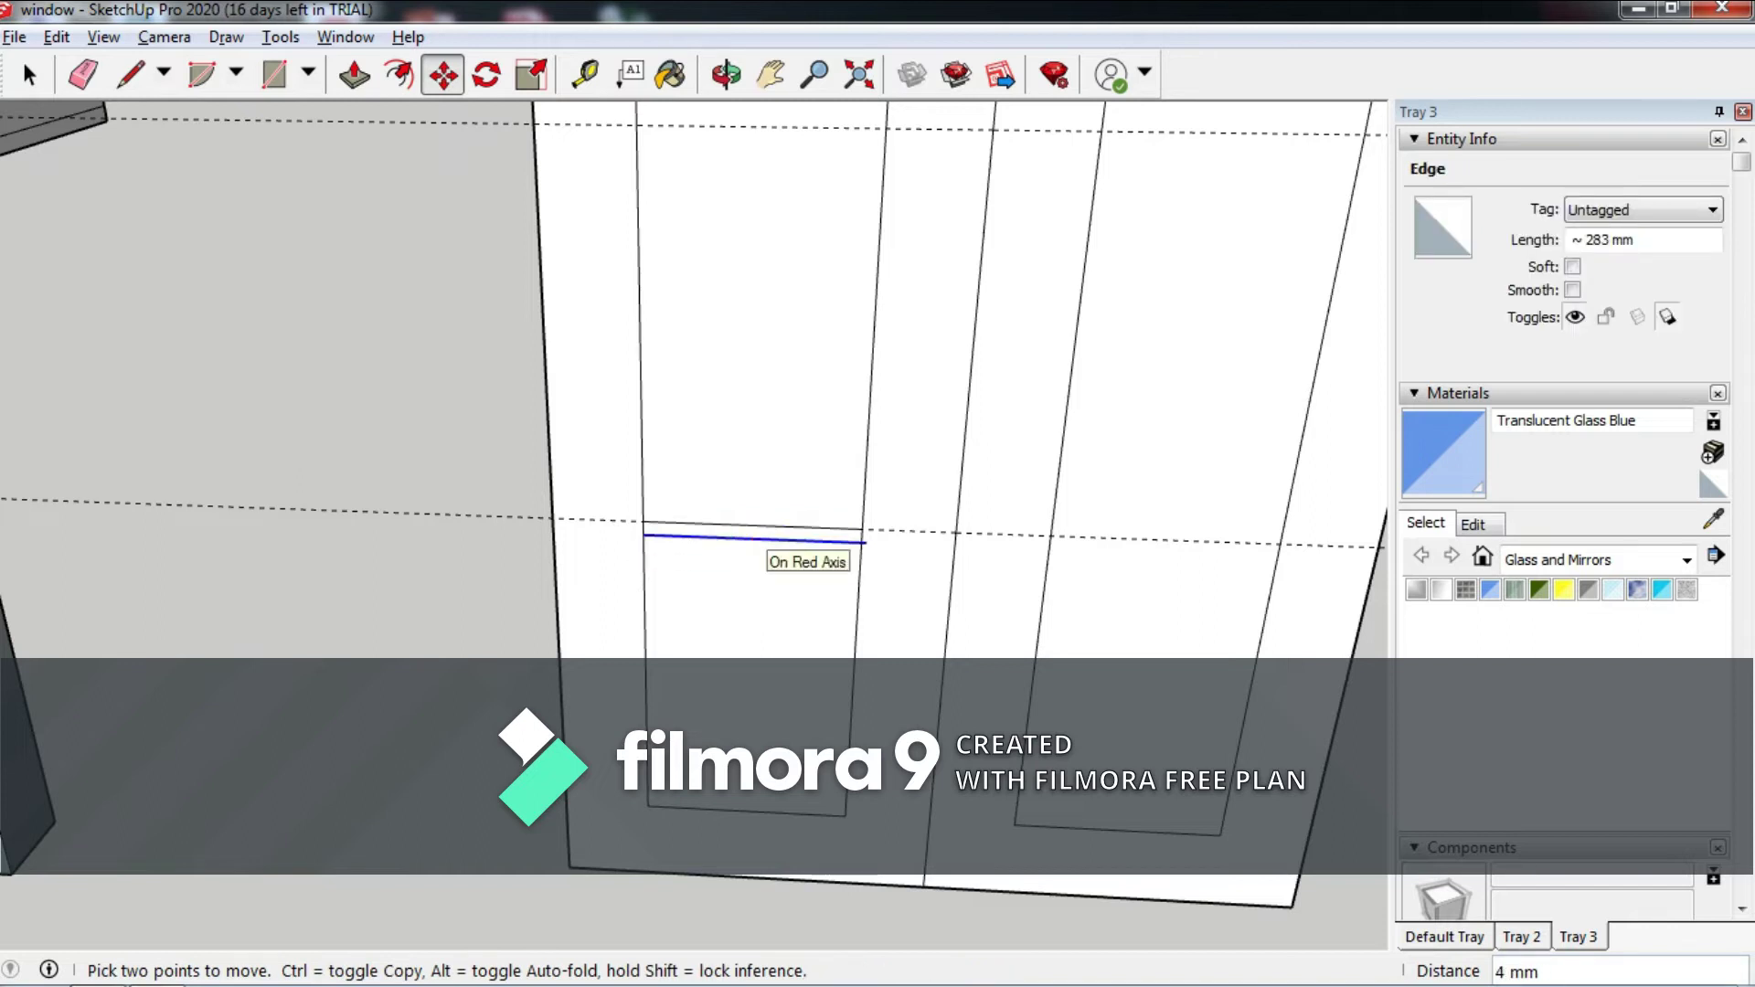
{"action": "middle_click_drag", "start_coordinate": [750, 548], "coordinate": [689, 722]}
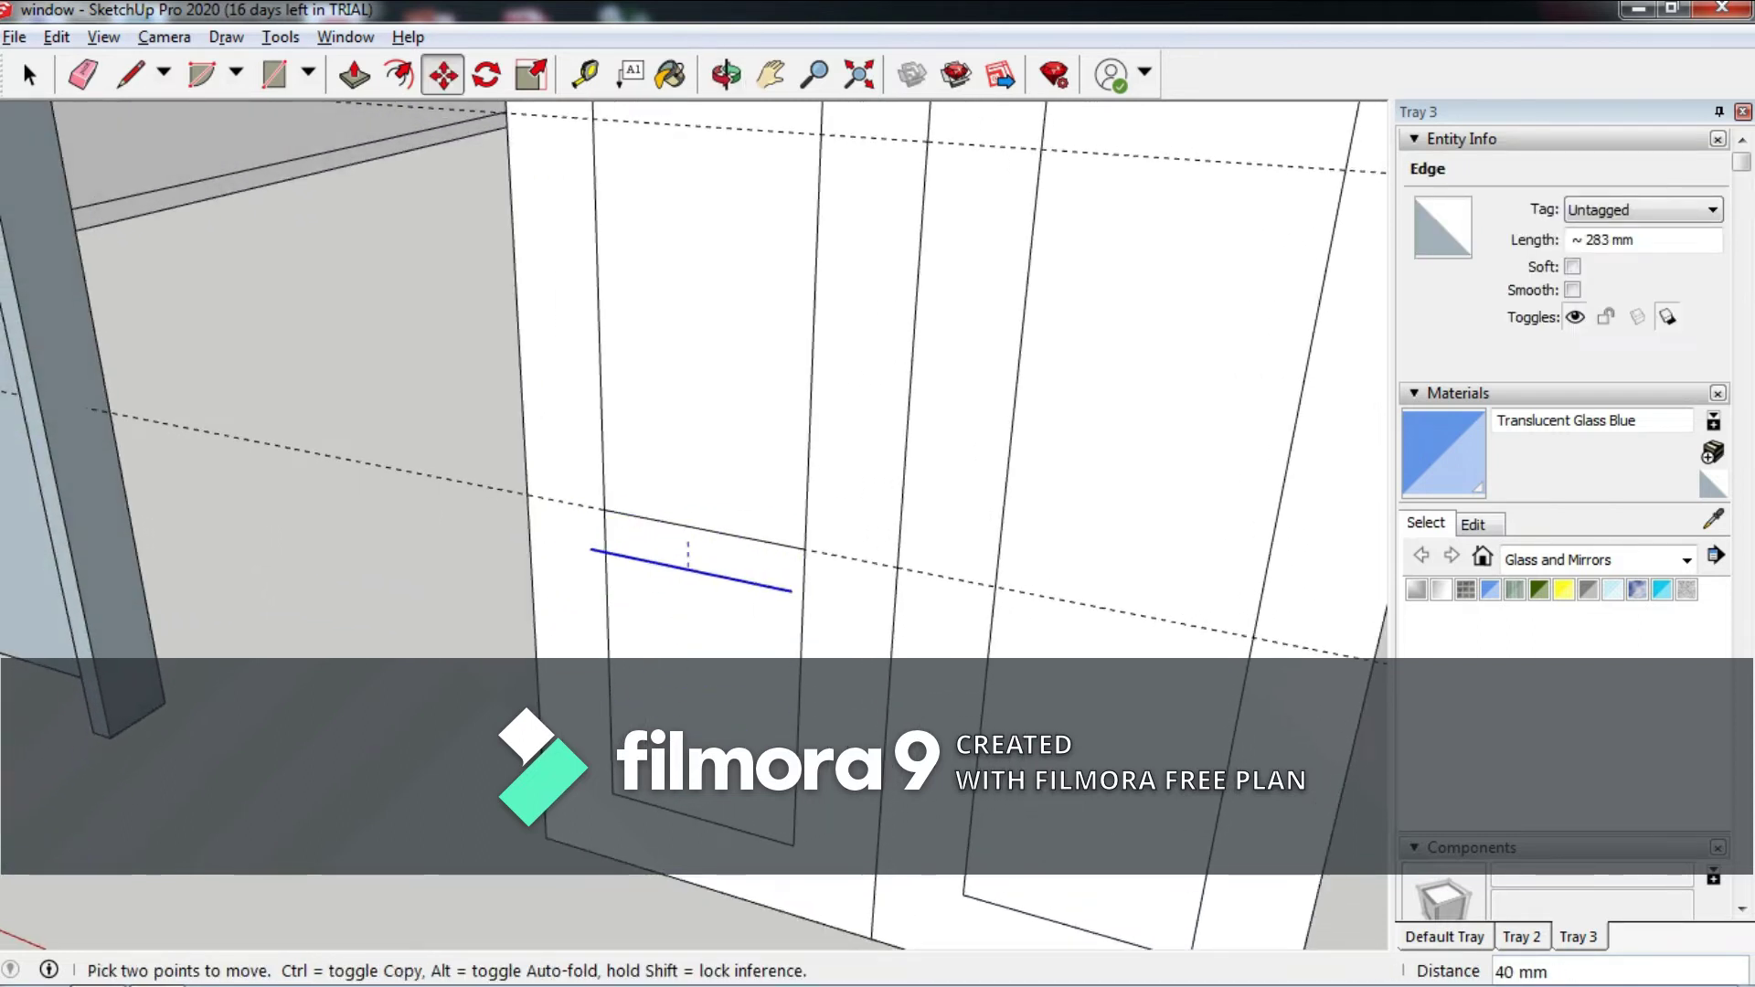
{"action": "left_click", "coordinate": [700, 528]}
{"action": "key", "text": "ctrl+z"}
Copy the panel line 40 mm below and 40 mm above to form rail lines.
{"action": "left_click", "coordinate": [701, 528]}
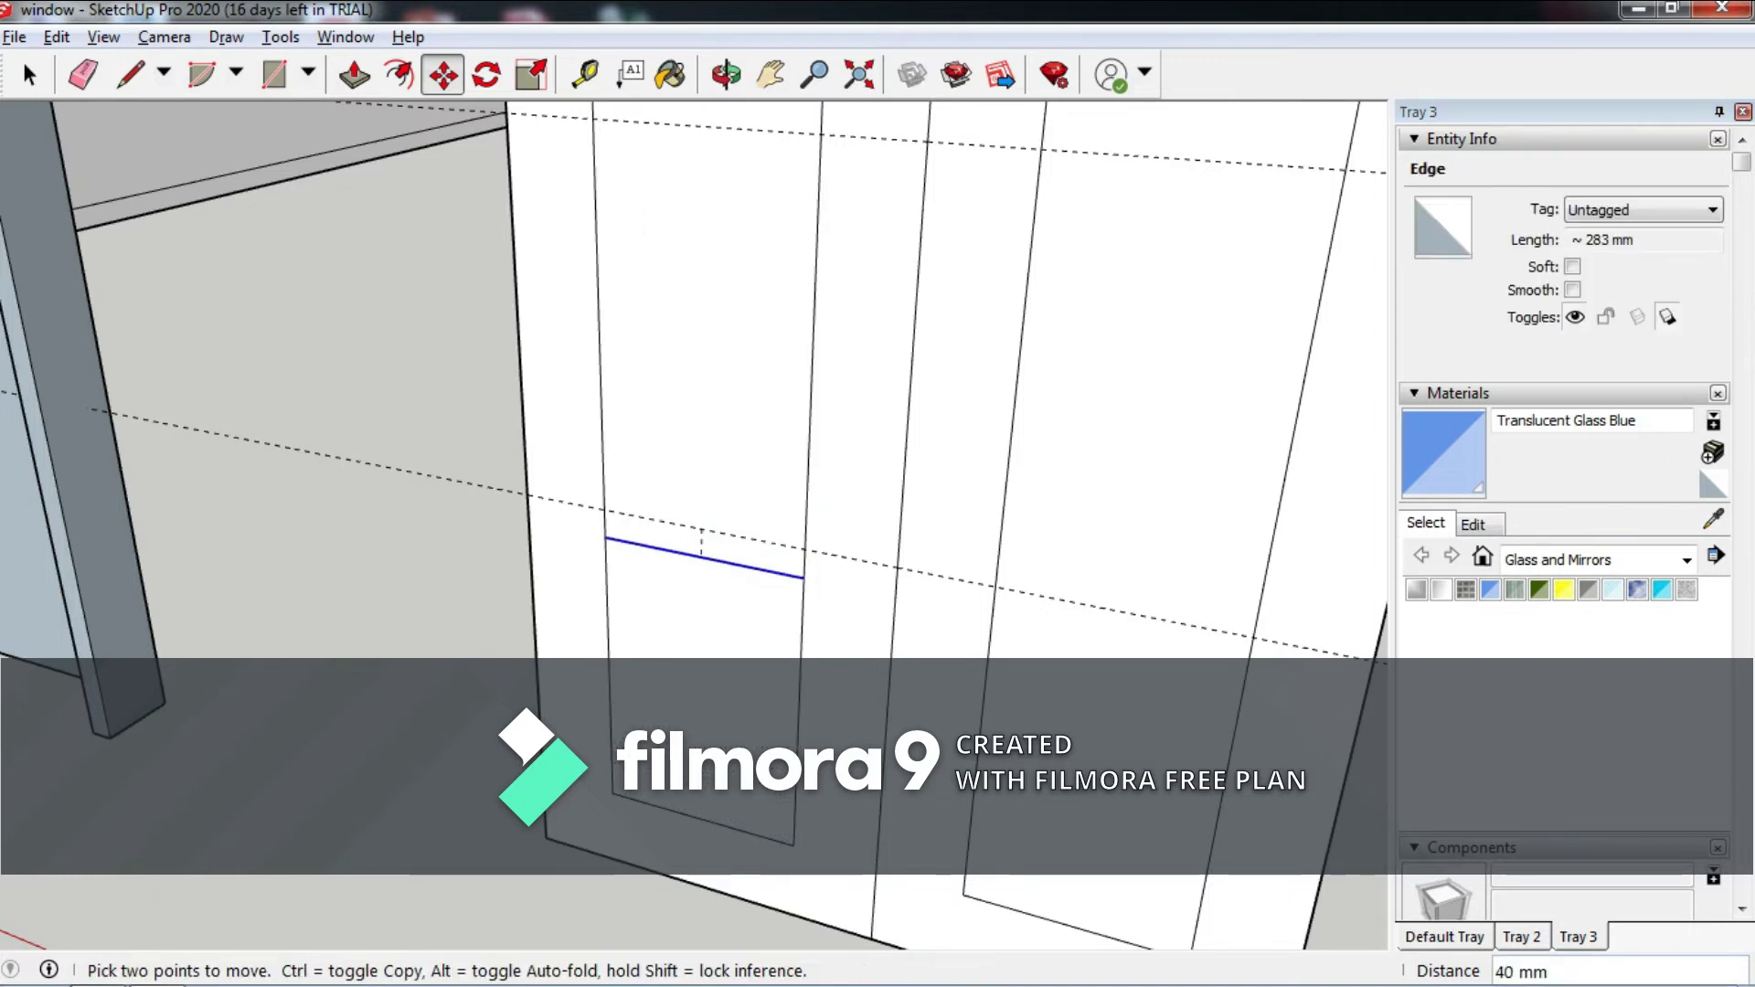
{"action": "key", "text": "ctrl"}
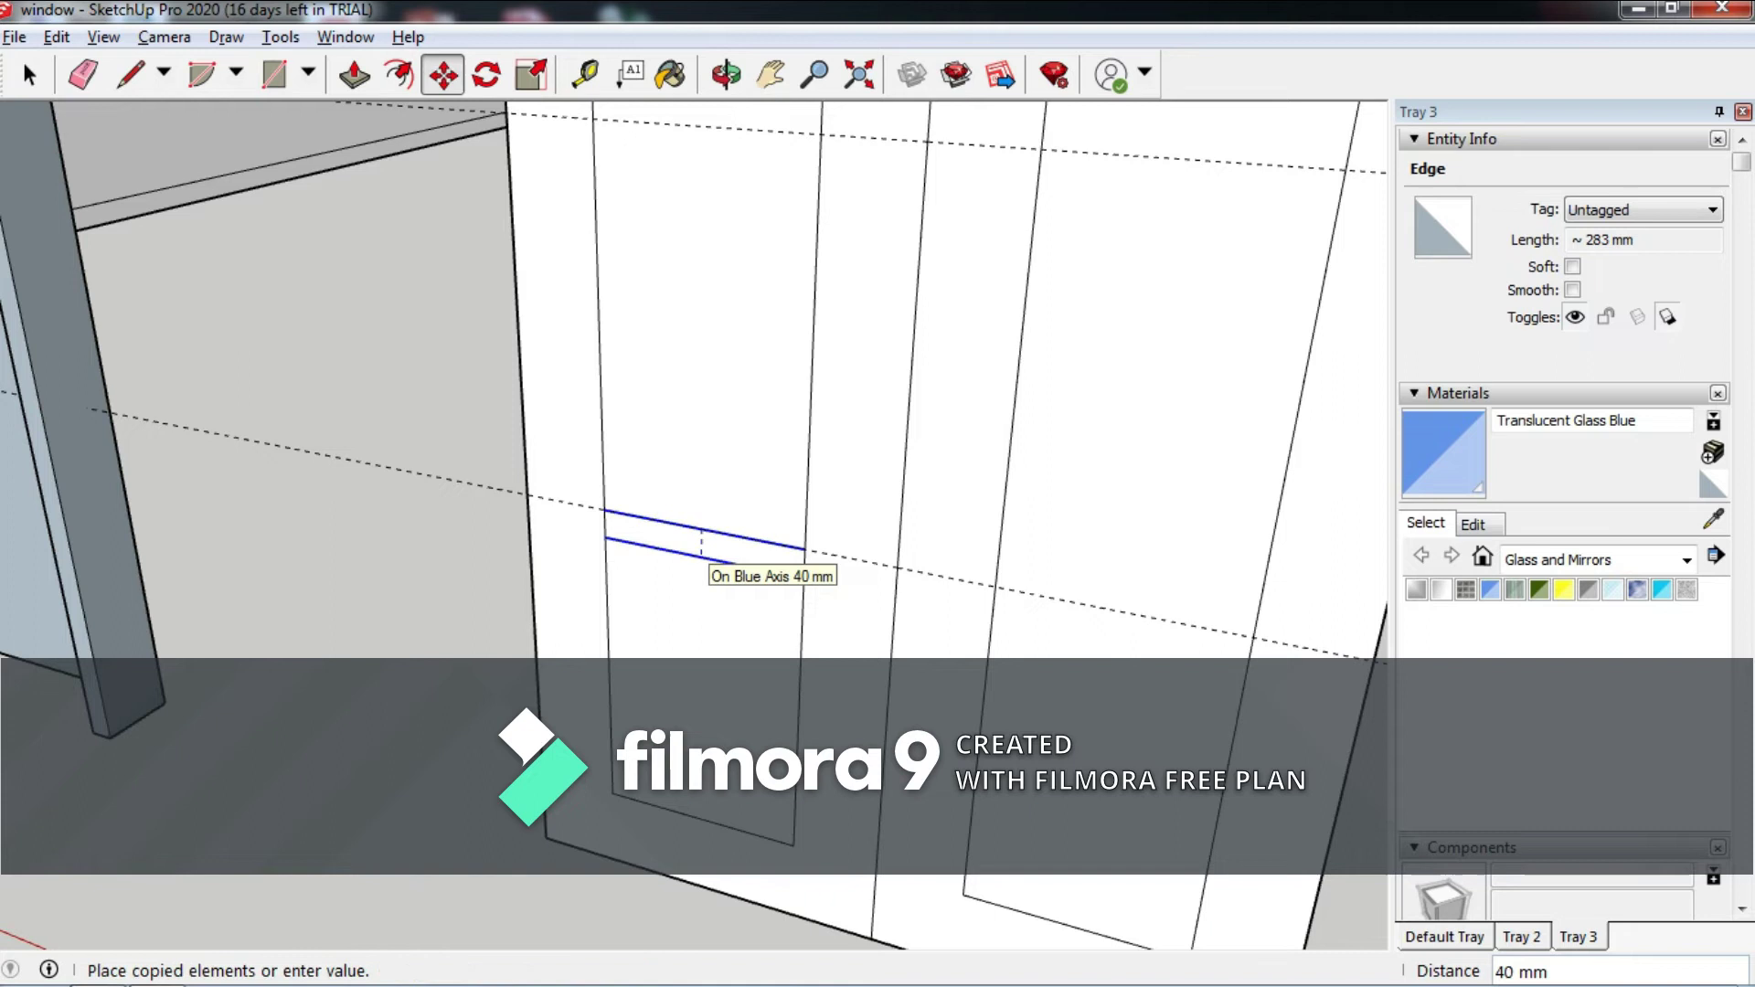
{"action": "left_click", "coordinate": [701, 548]}
{"action": "left_click", "coordinate": [701, 528]}
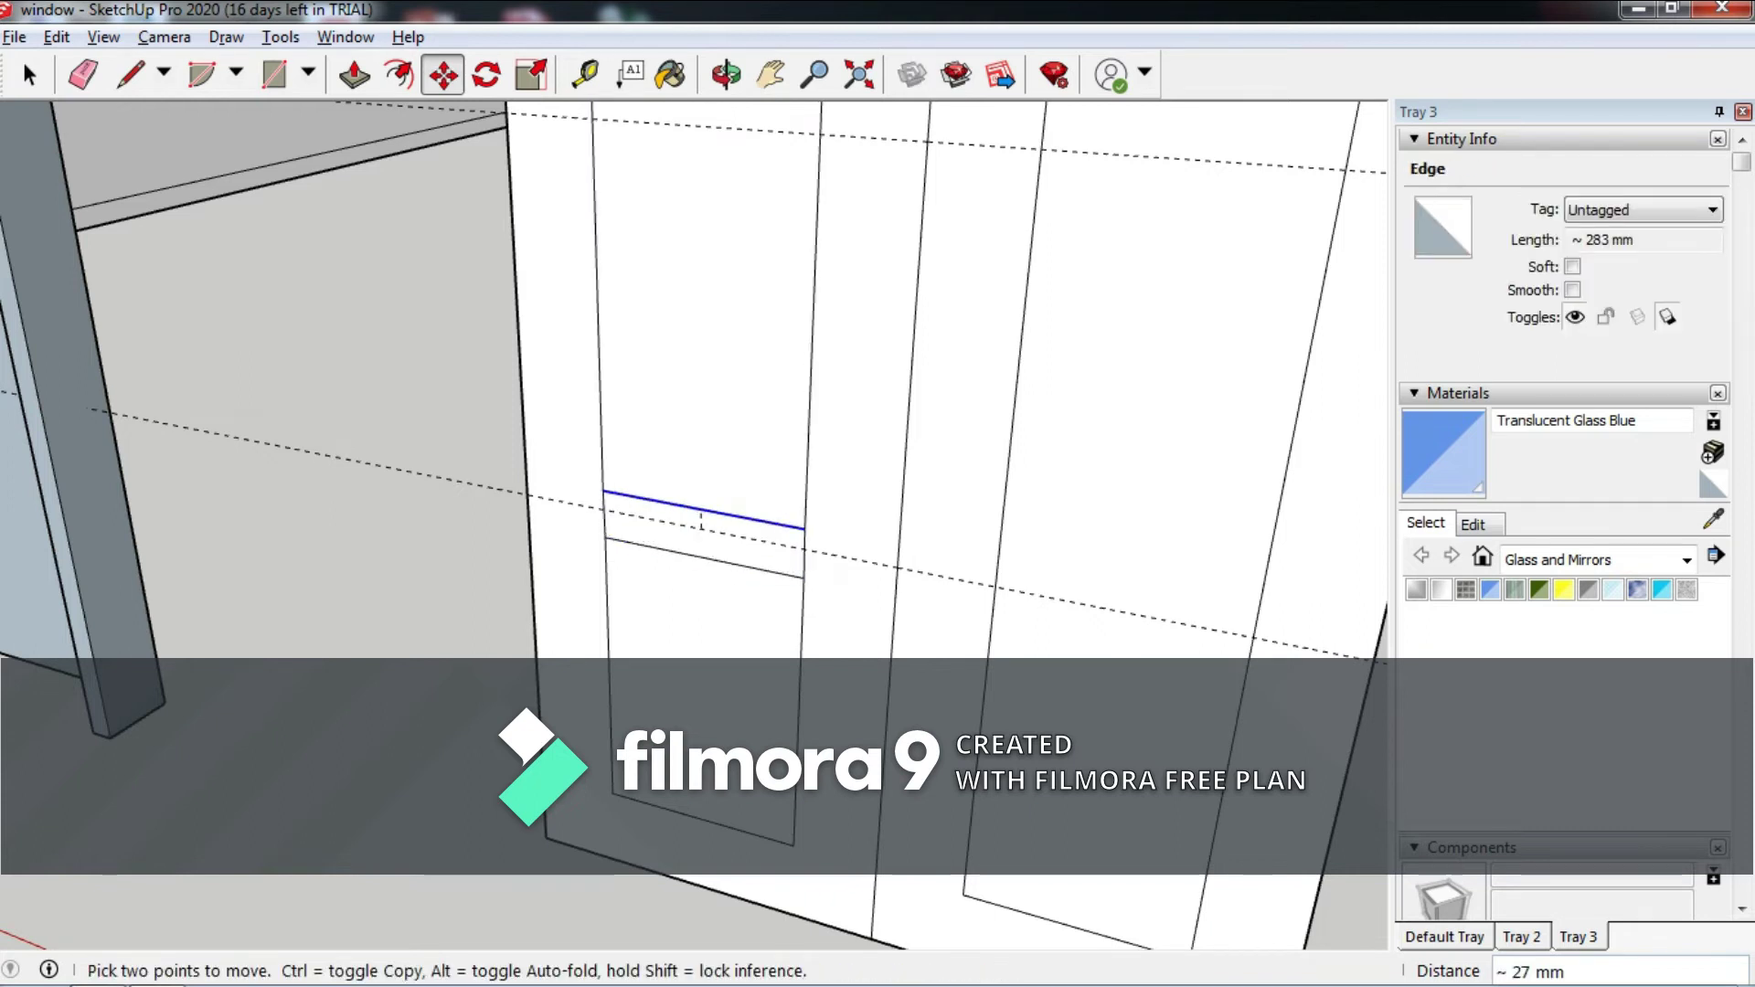
{"action": "key", "text": "ctrl"}
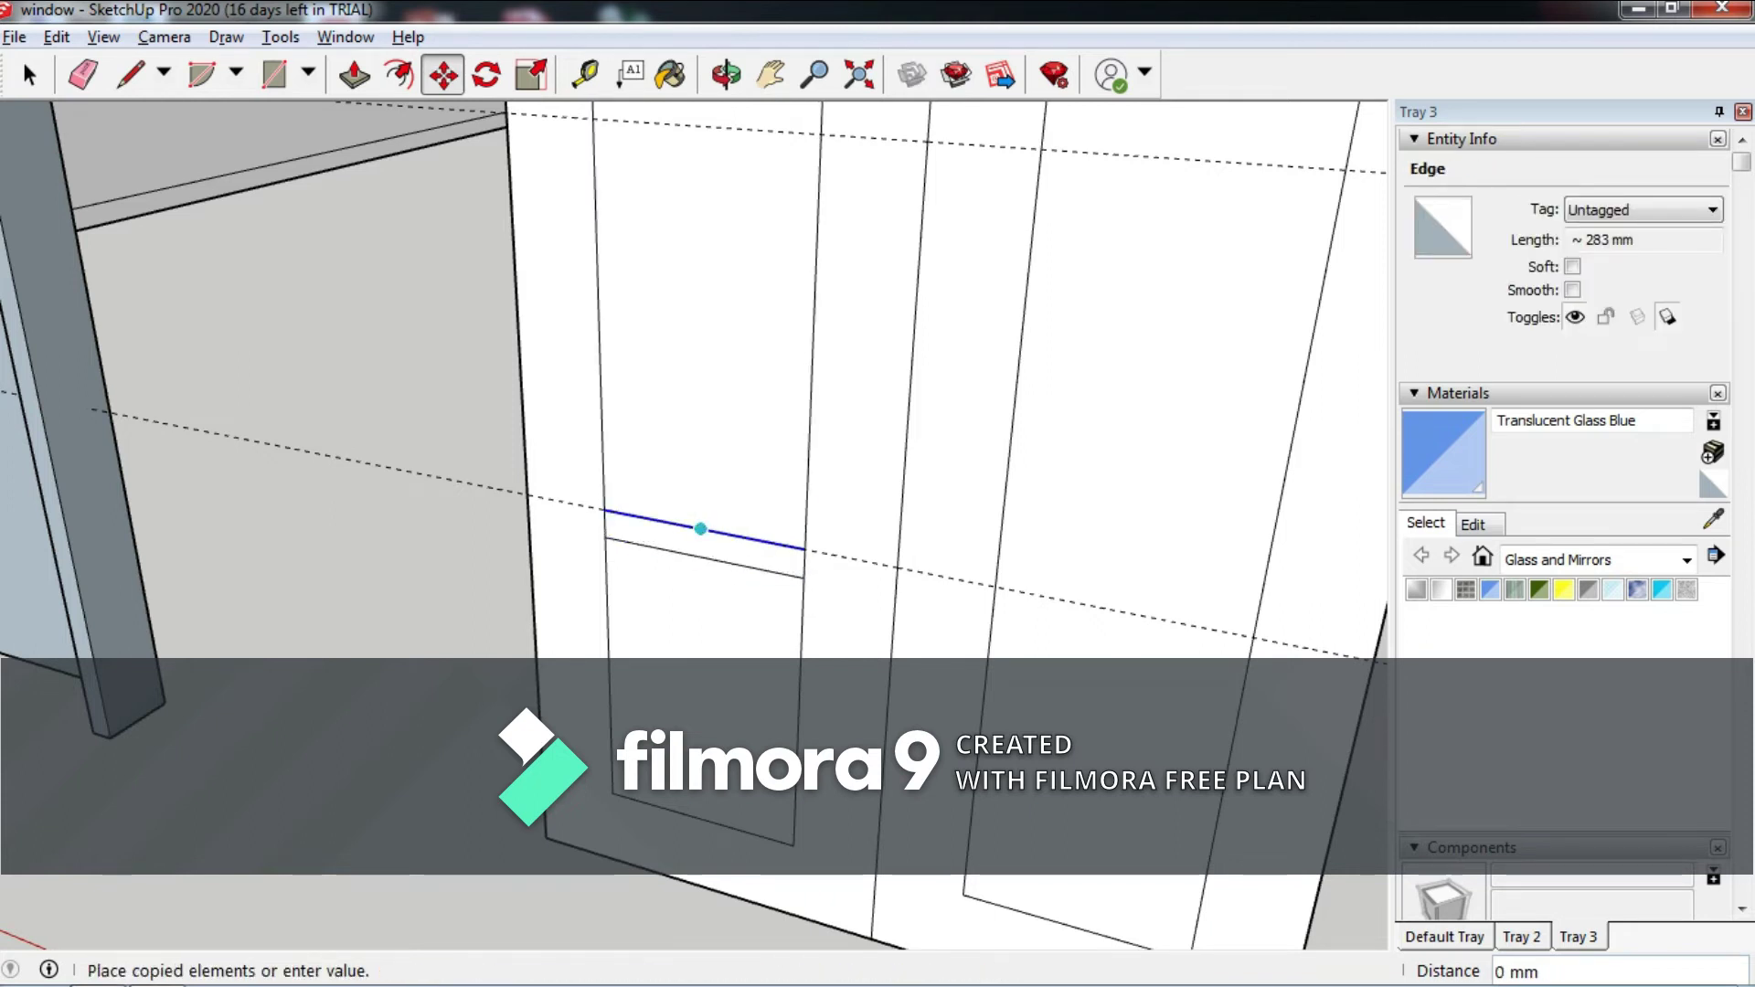
{"action": "left_click", "coordinate": [700, 529]}
{"action": "left_click", "coordinate": [700, 528]}
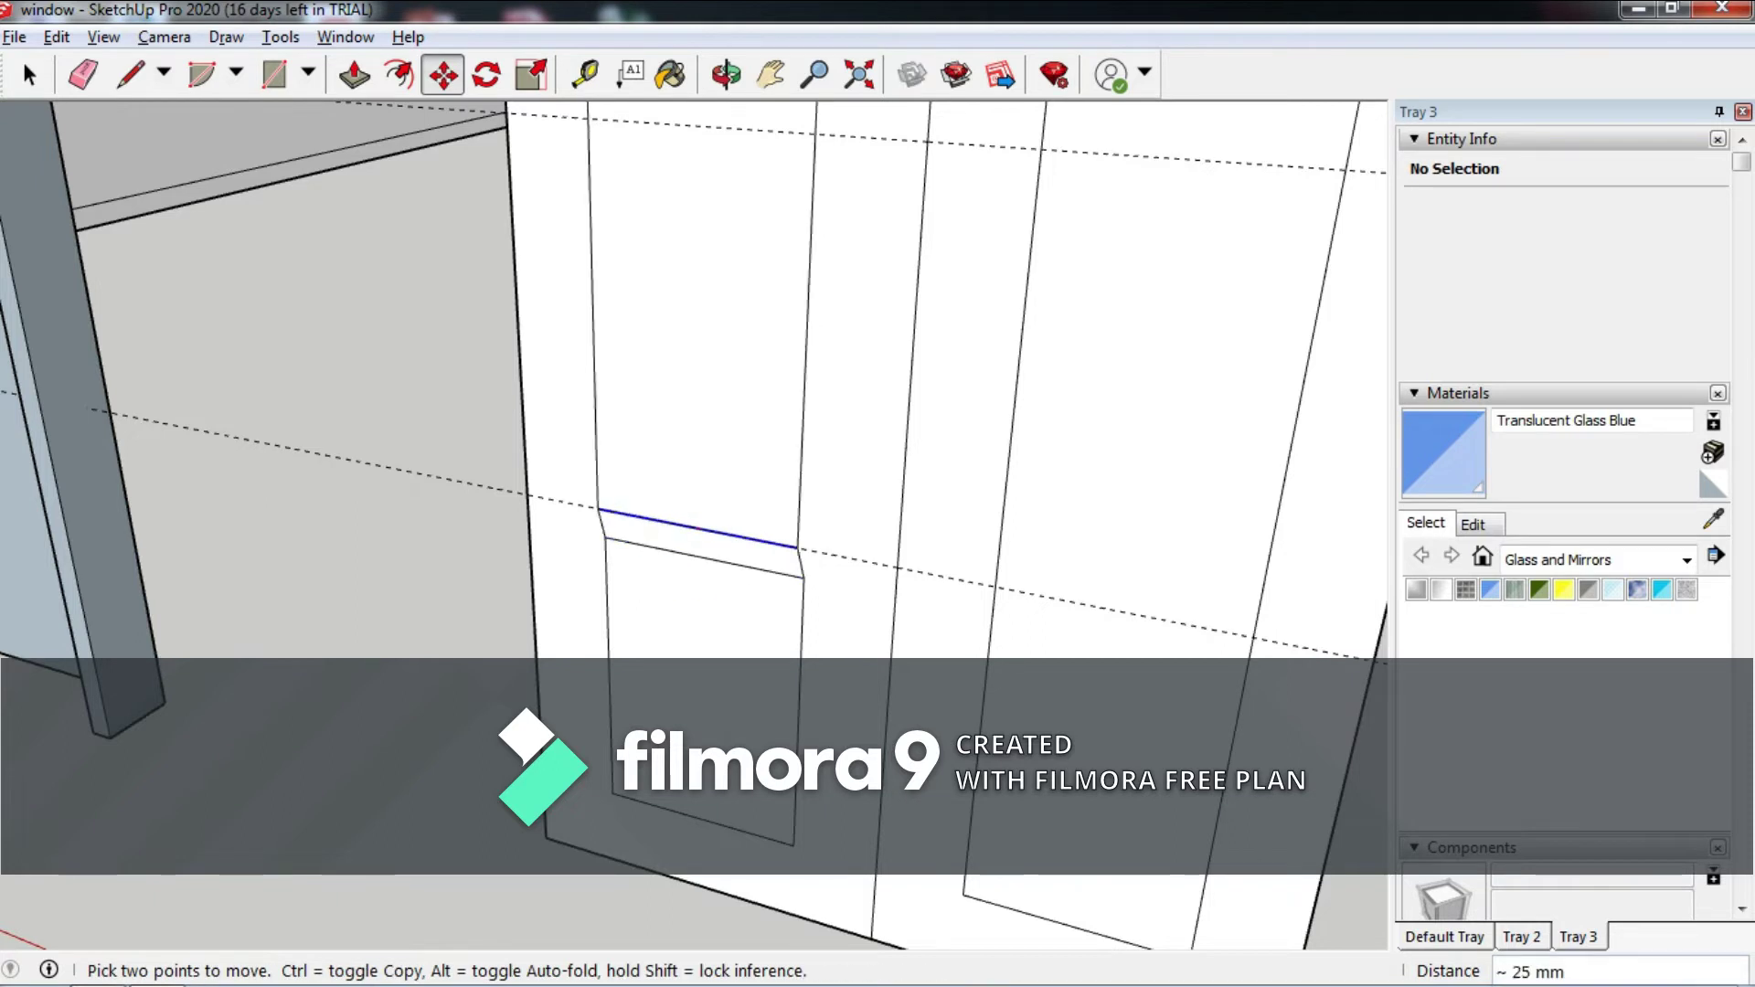
{"action": "key", "text": "ctrl"}
{"action": "left_click", "coordinate": [701, 501]}
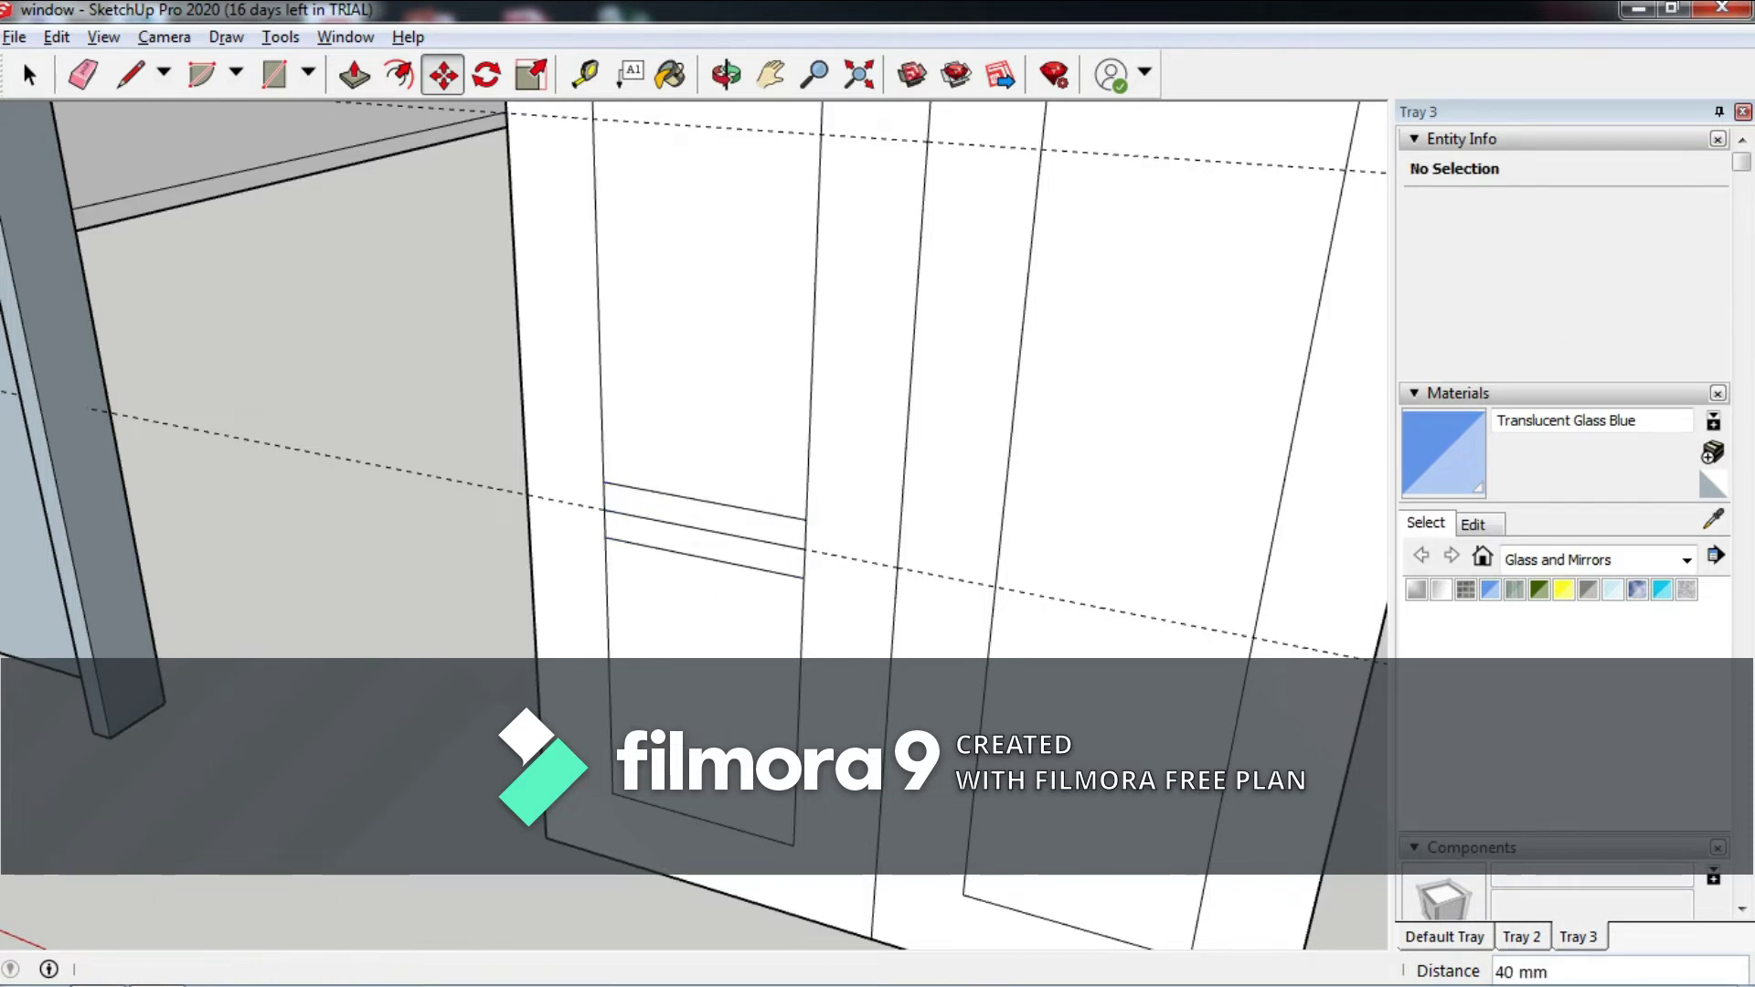
{"action": "middle_click_drag", "start_coordinate": [701, 501], "coordinate": [749, 494]}
Select the pair of horizontal rail lines on the left door panel.
{"action": "key", "text": "e"}
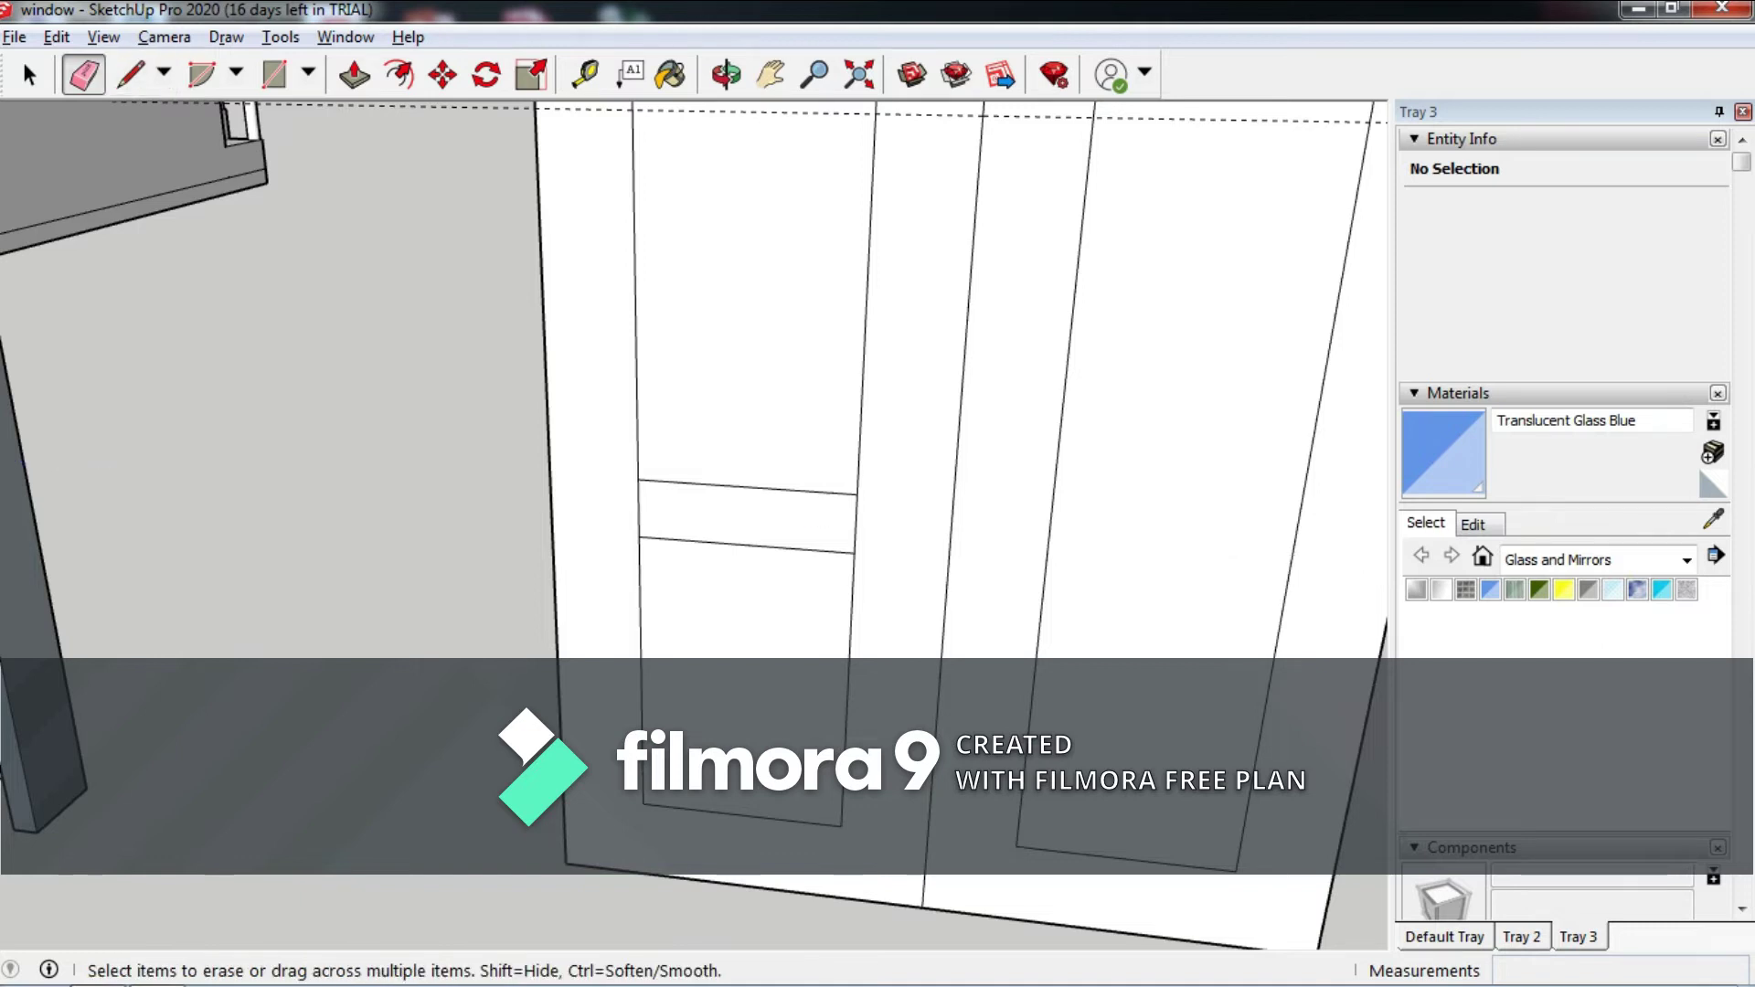
{"action": "left_click", "coordinate": [131, 73]}
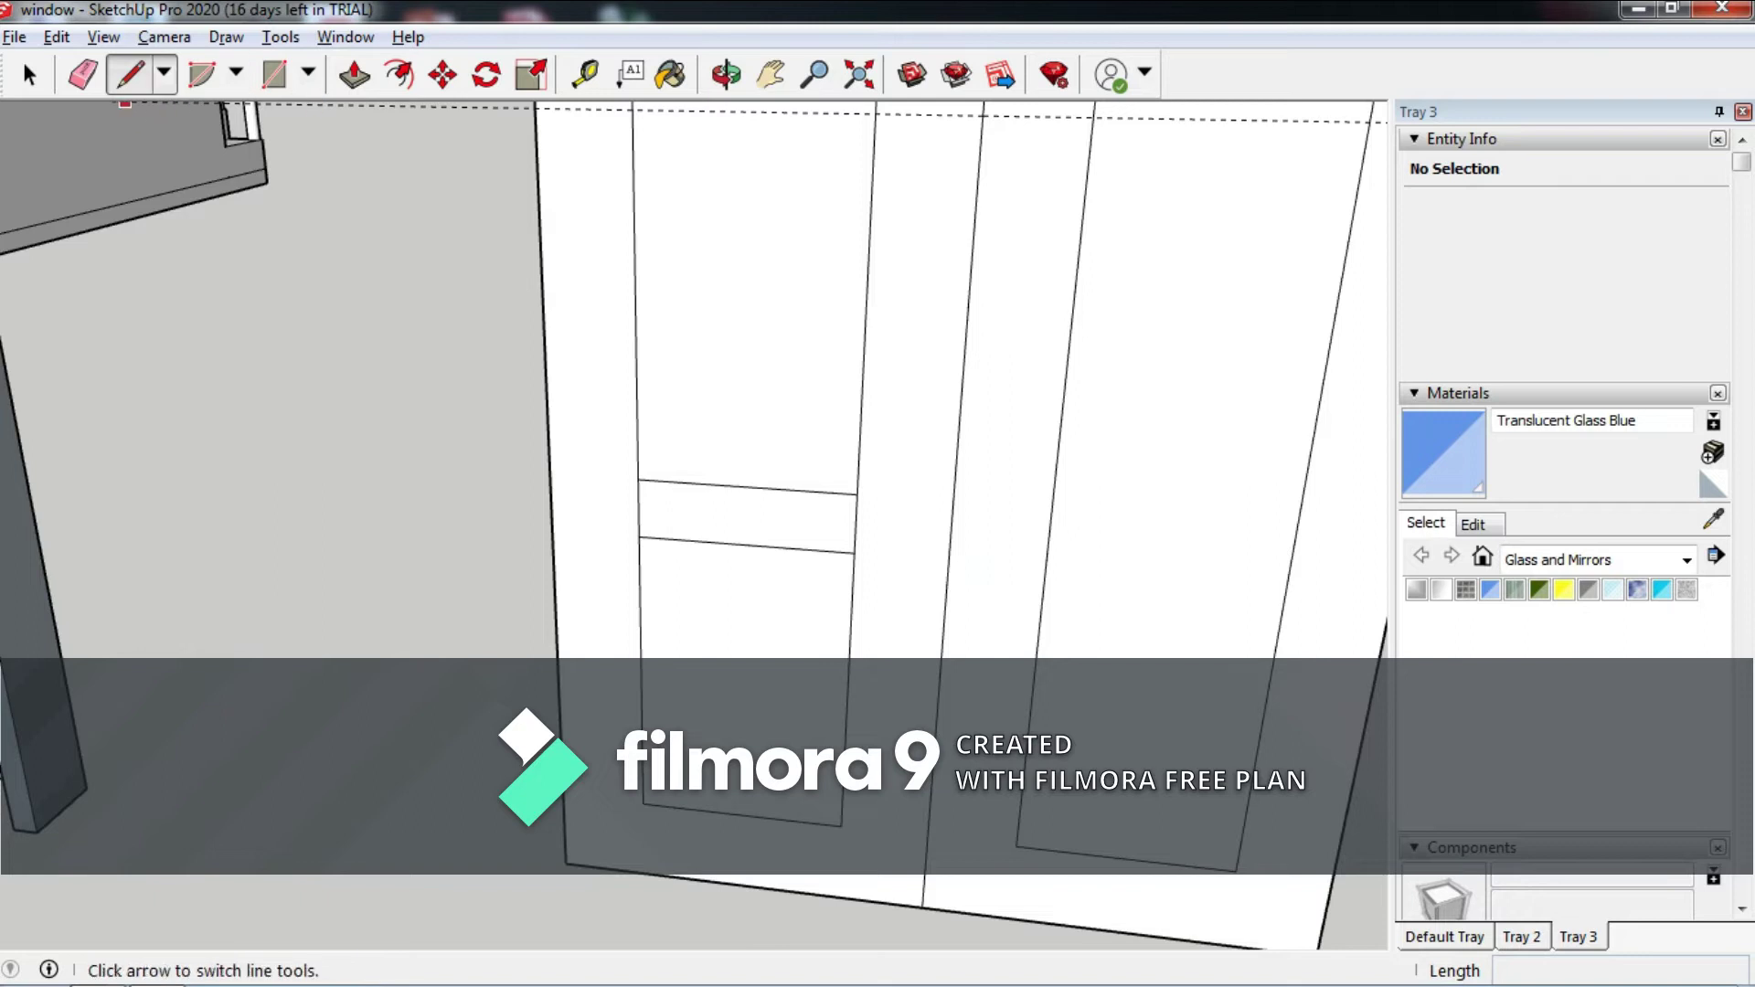
{"action": "key", "text": "space"}
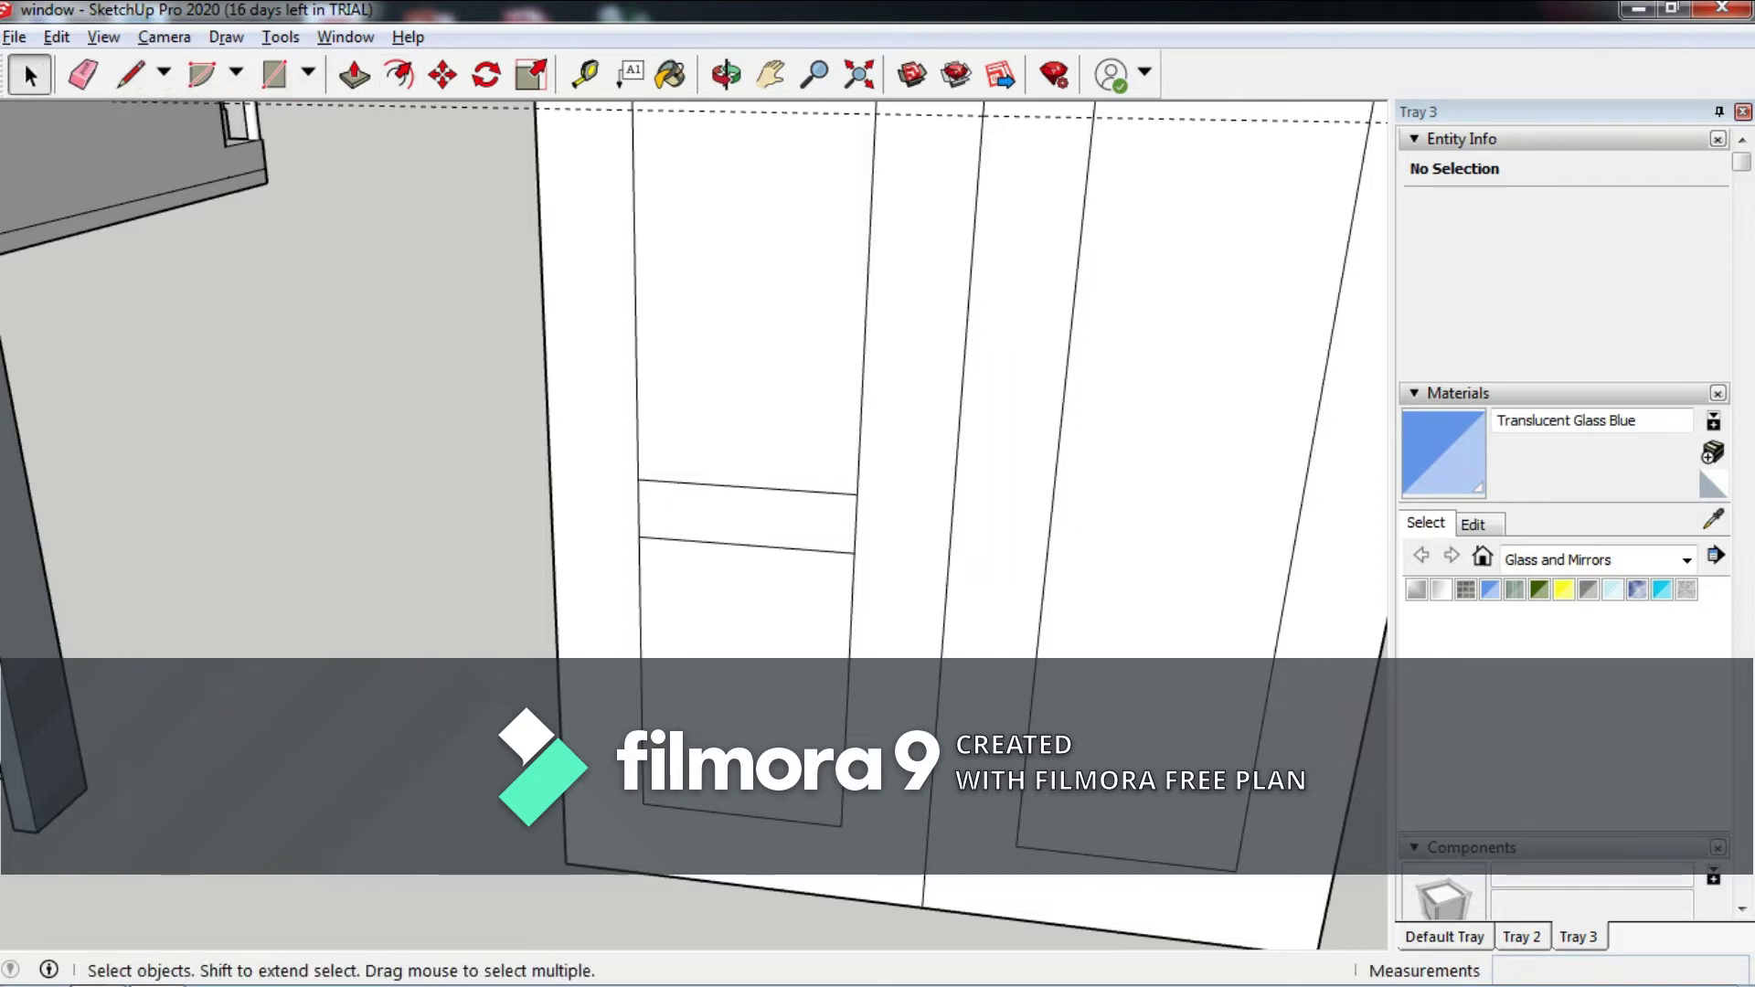
{"action": "left_click", "coordinate": [747, 546]}
{"action": "left_click", "coordinate": [748, 487]}
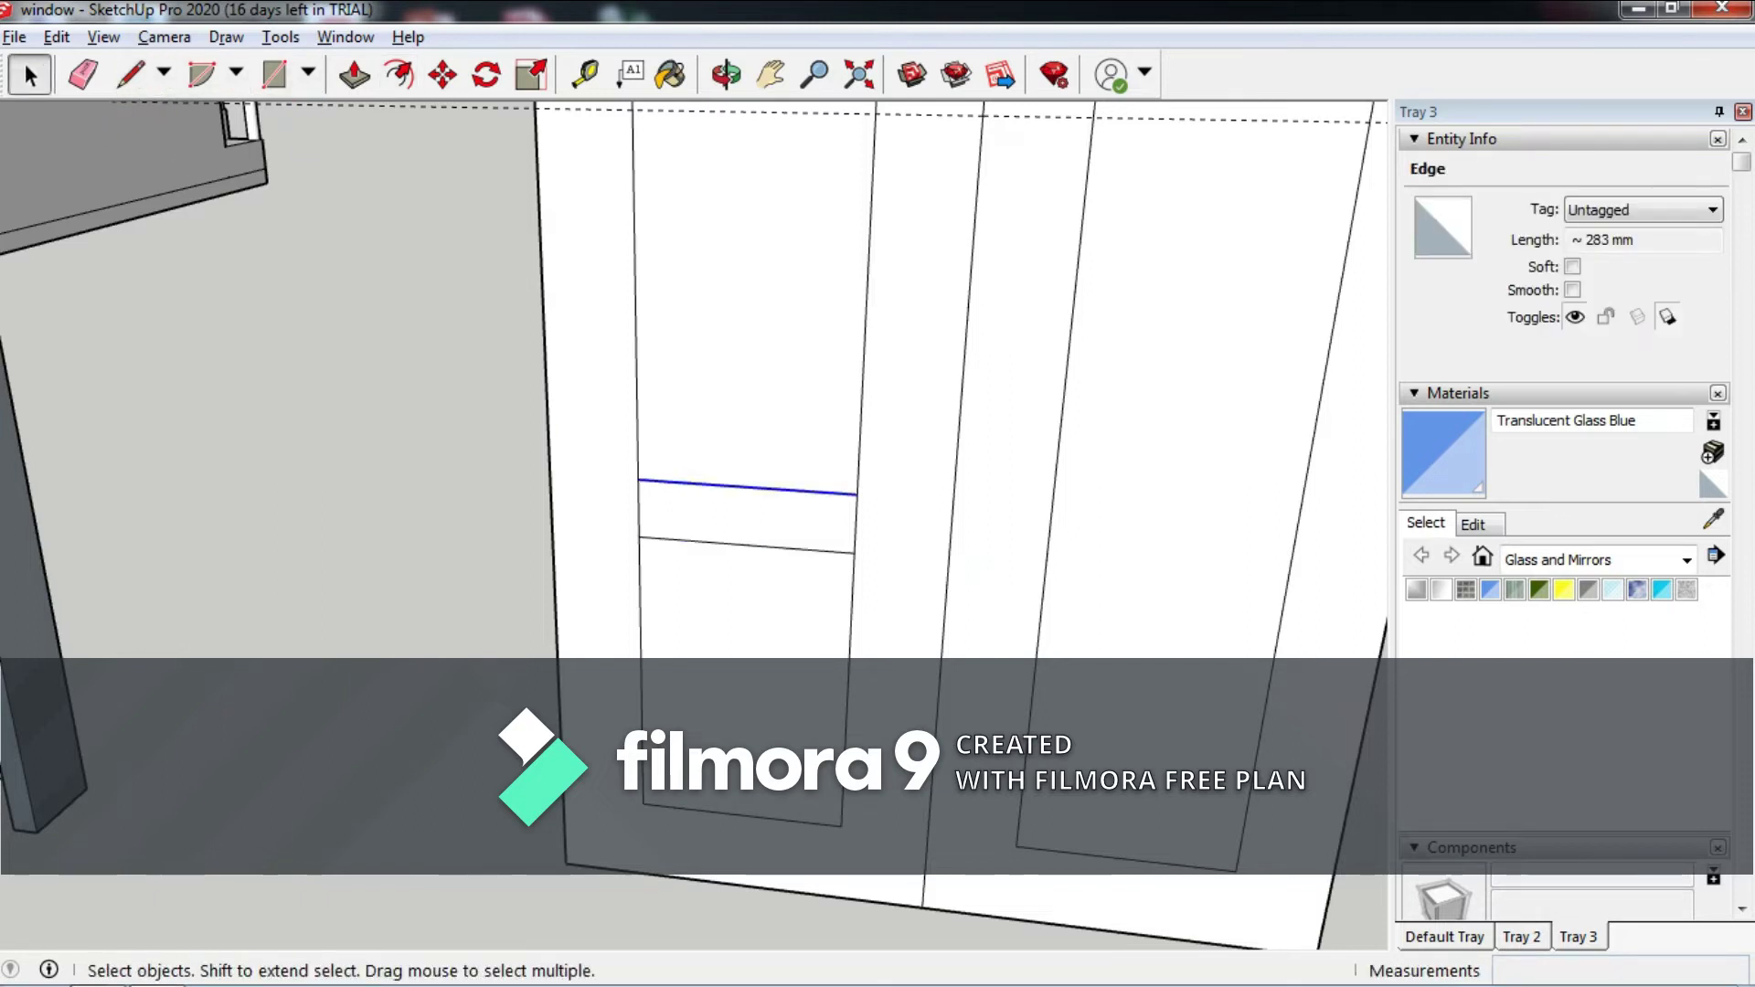
{"action": "left_click", "coordinate": [747, 516], "text": "shift"}
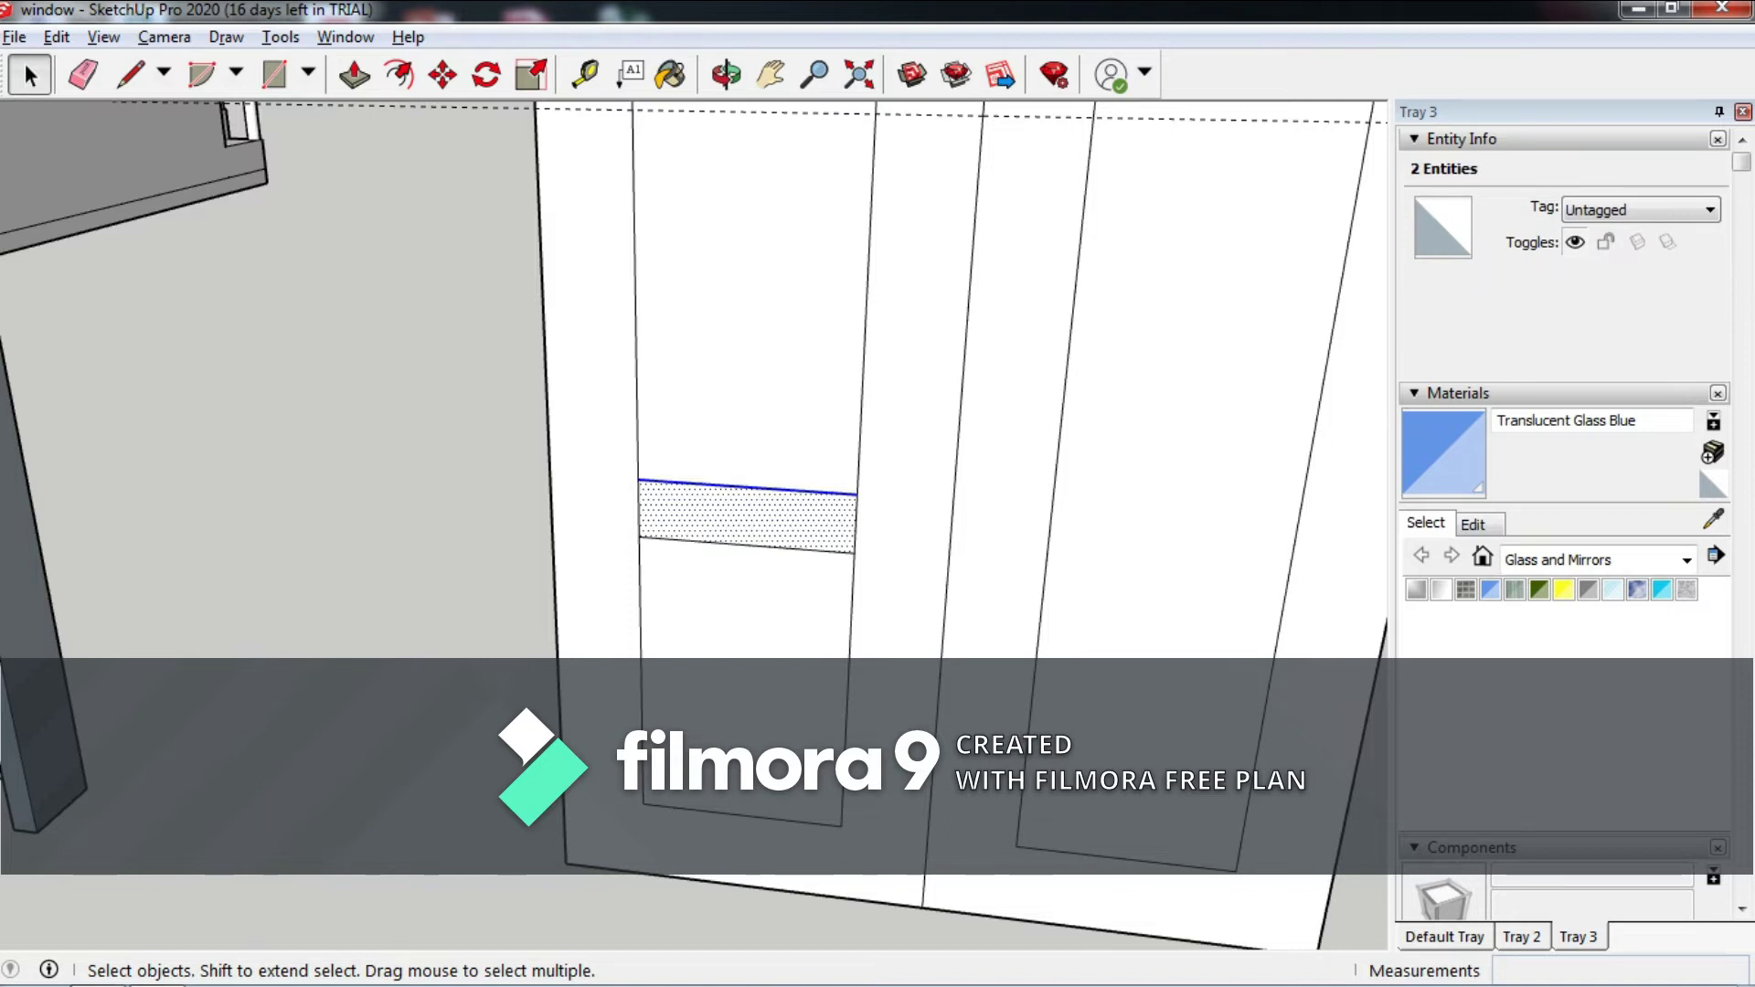
{"action": "left_click", "coordinate": [746, 594]}
{"action": "left_click", "coordinate": [747, 516]}
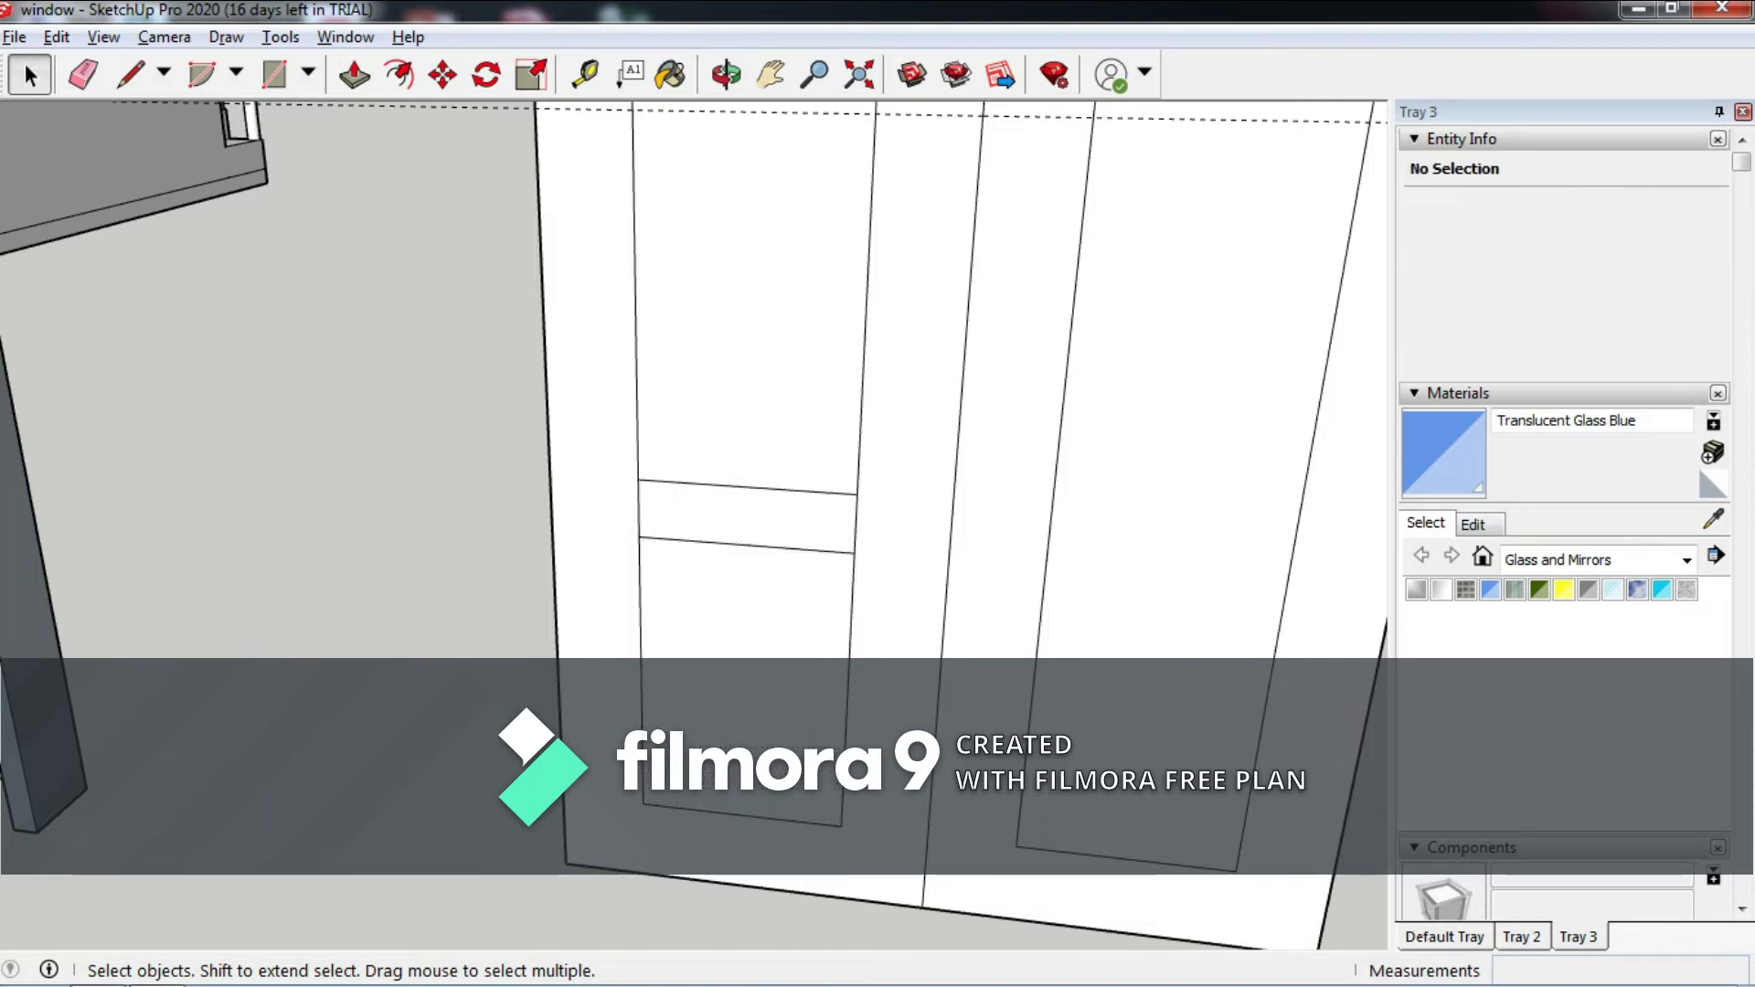
{"action": "left_click", "coordinate": [747, 487]}
Copy the rail lines into the right door panel and again higher up.
{"action": "key", "text": "m"}
{"action": "left_click", "coordinate": [855, 553]}
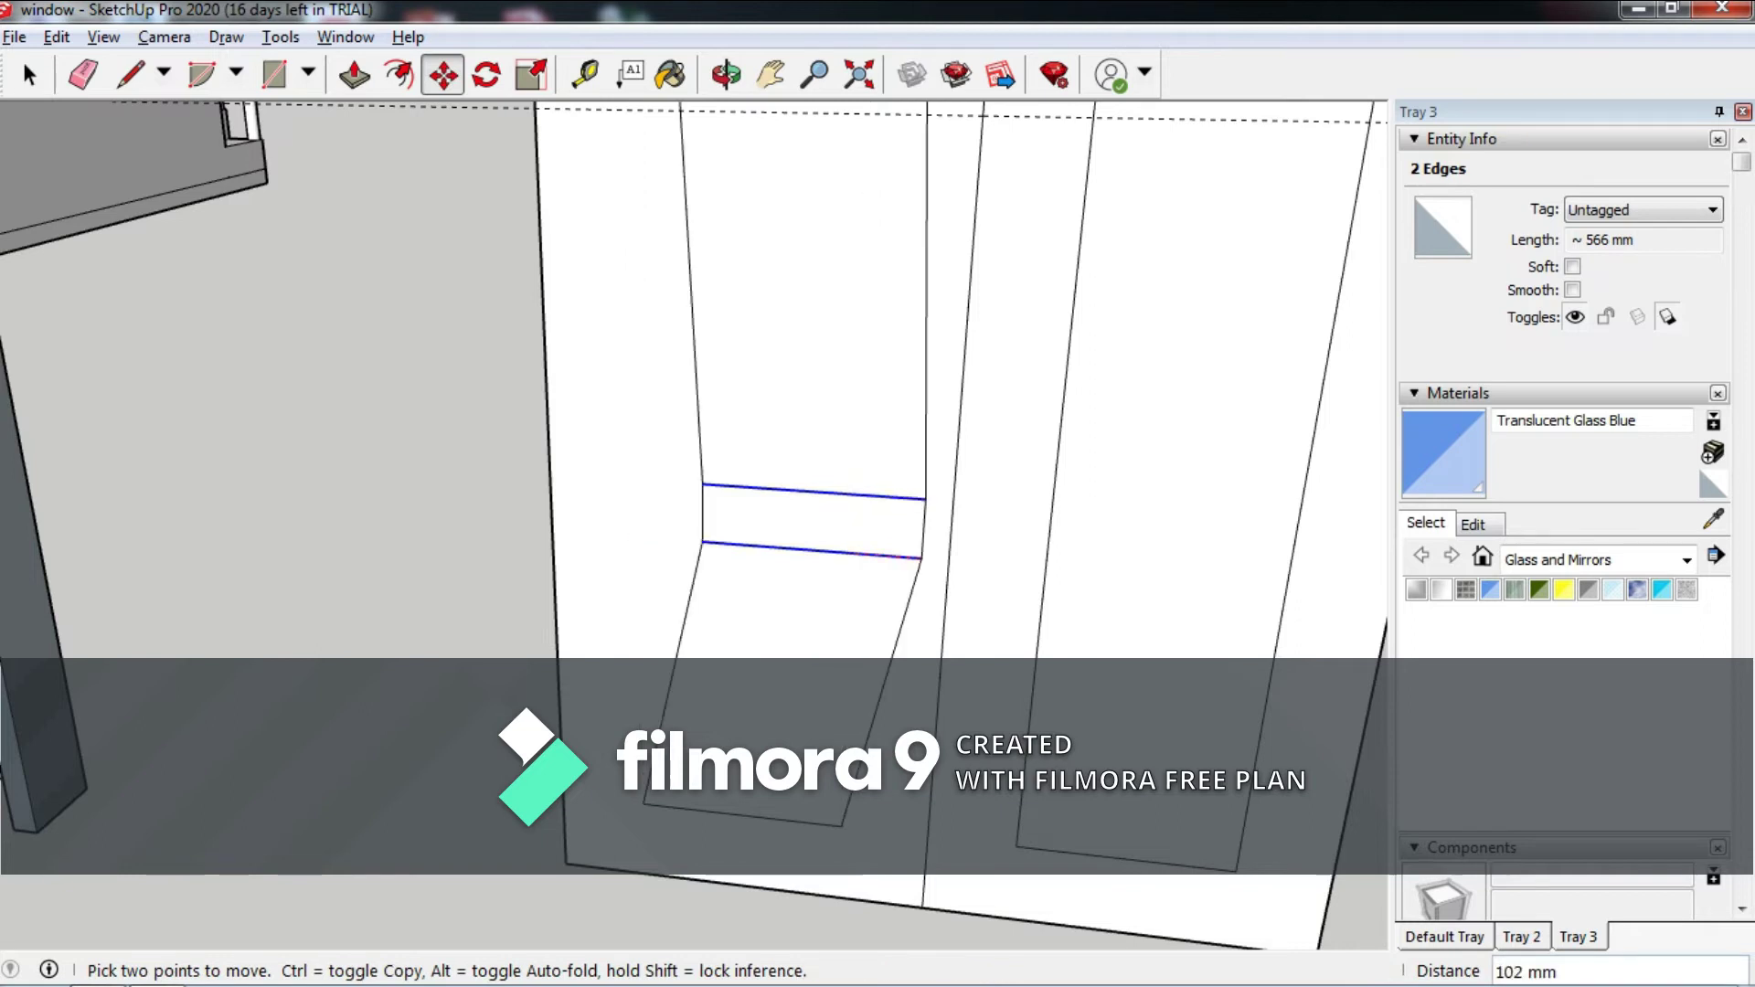
{"action": "key", "text": "ctrl"}
{"action": "left_click", "coordinate": [1286, 585]}
{"action": "mouse_move", "coordinate": [1286, 585]}
{"action": "middle_mouse_down"}
{"action": "mouse_move", "coordinate": [1010, 753]}
{"action": "mouse_move", "coordinate": [893, 529]}
{"action": "middle_mouse_up"}
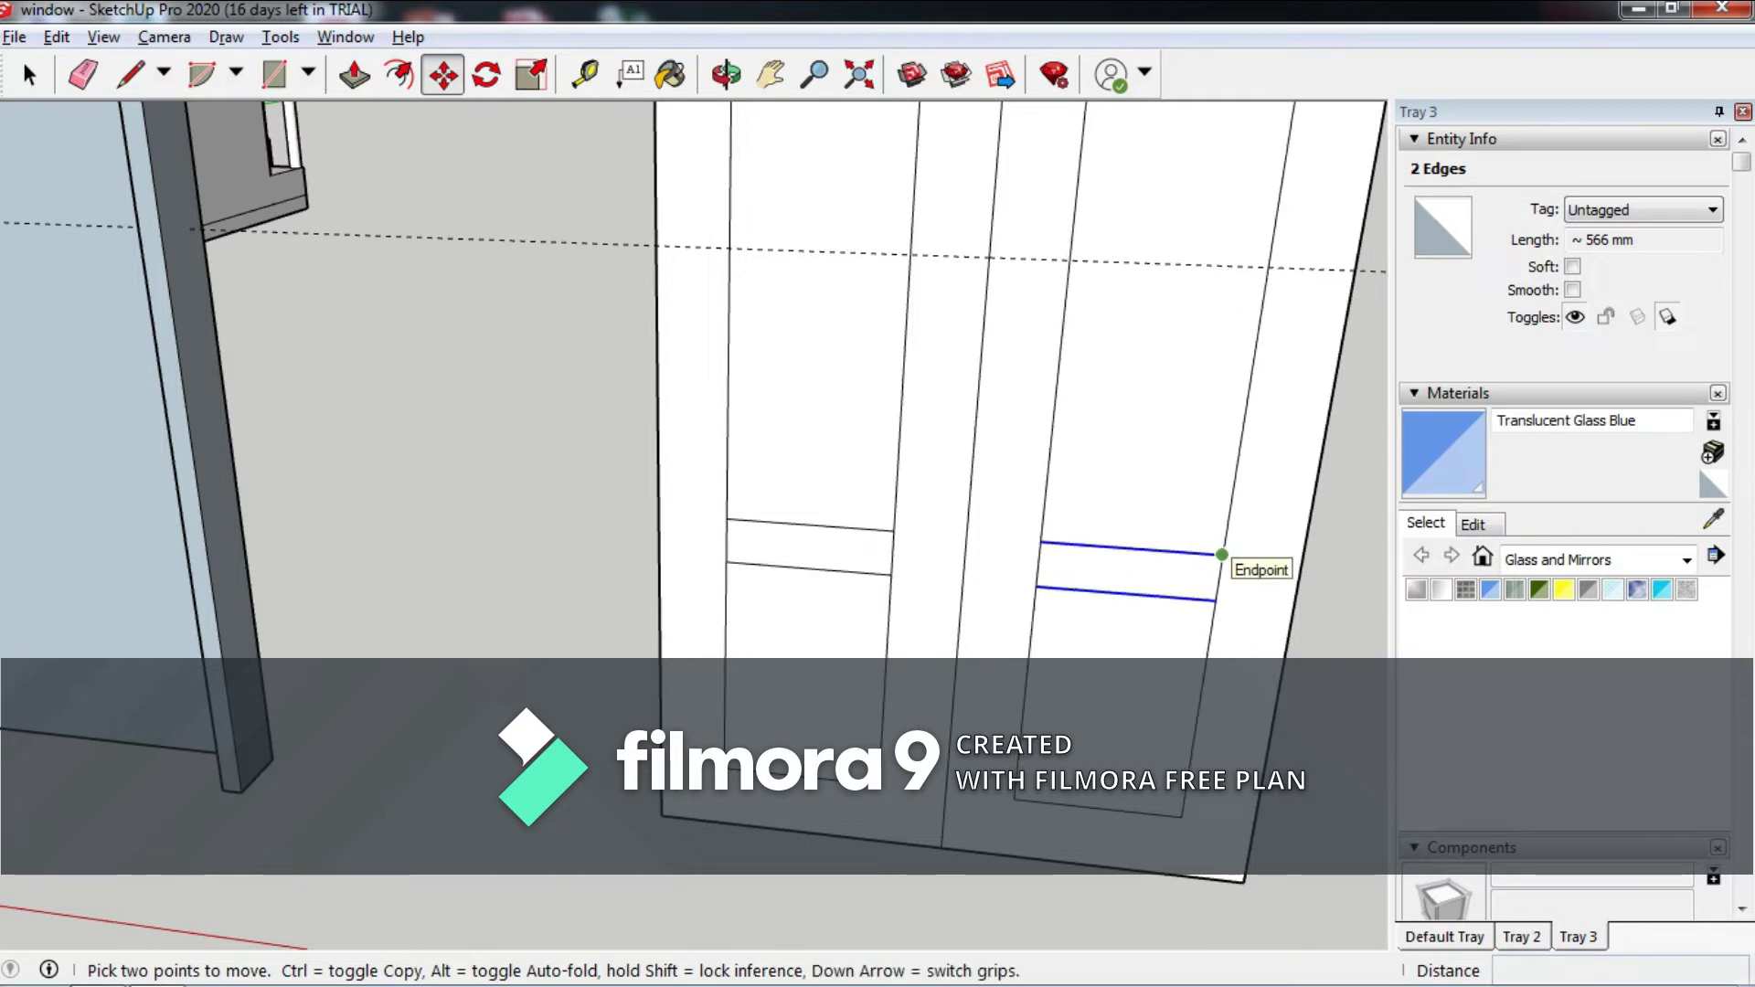
{"action": "left_click", "coordinate": [1222, 554]}
{"action": "left_click", "coordinate": [1271, 241]}
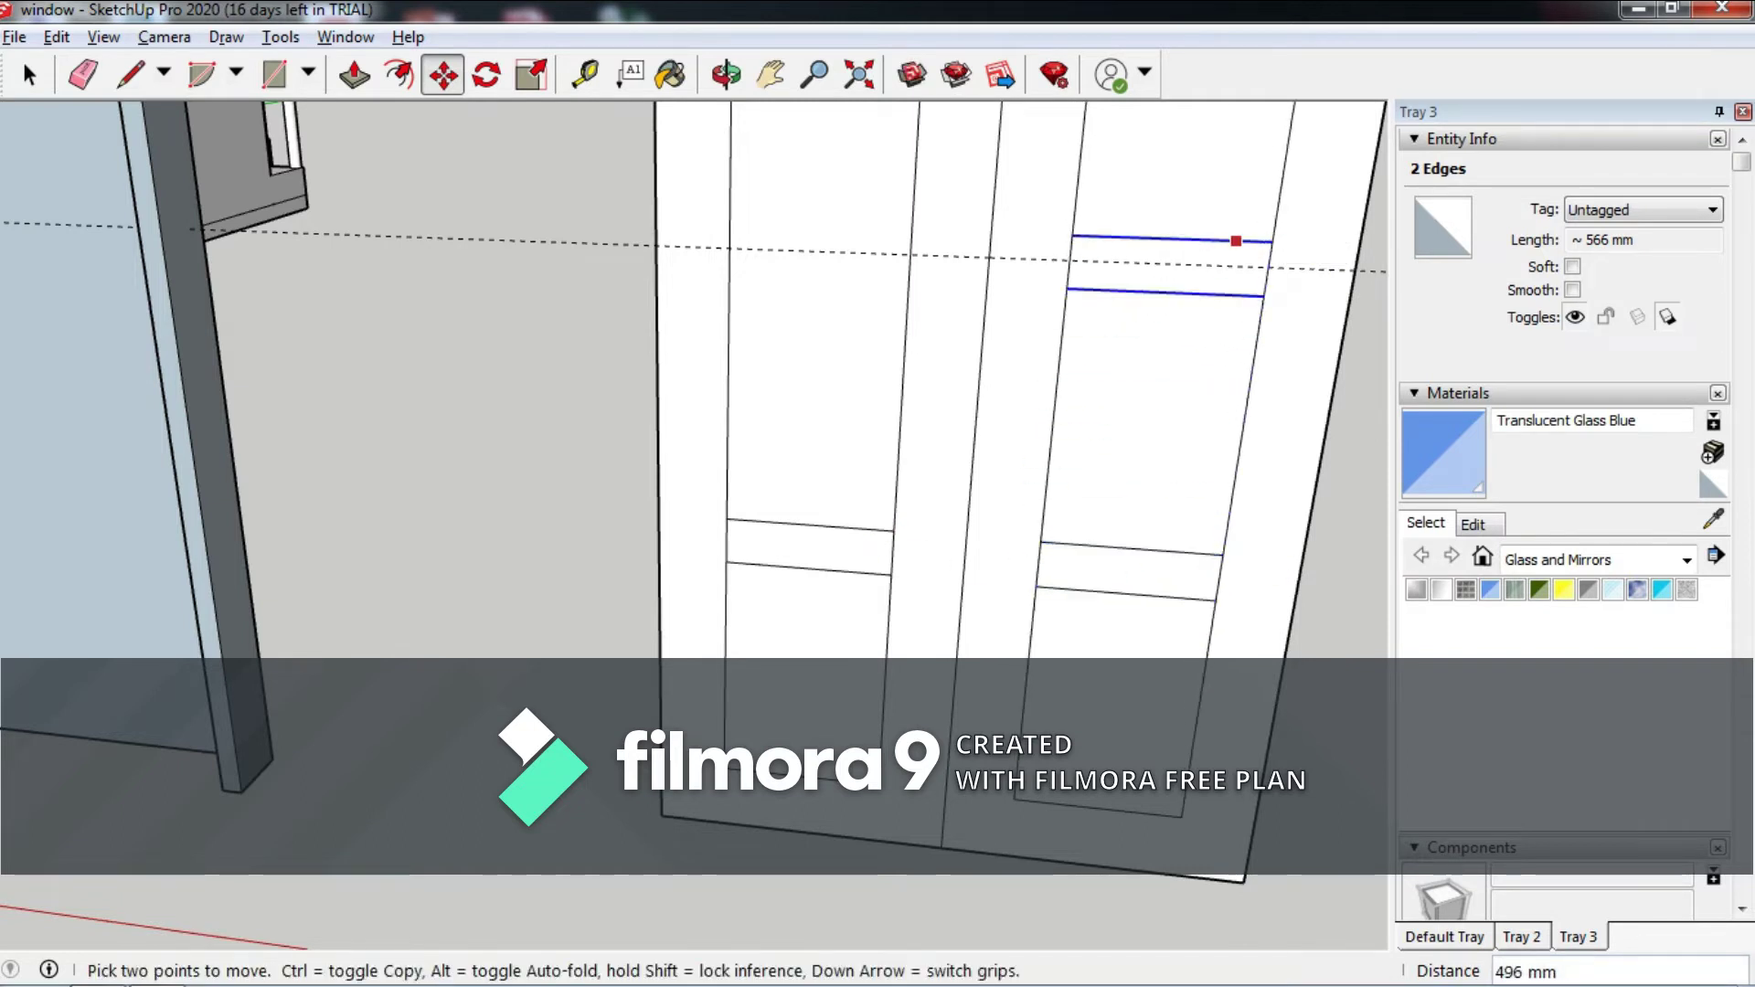
{"action": "left_click", "coordinate": [1072, 235]}
{"action": "key", "text": "Escape"}
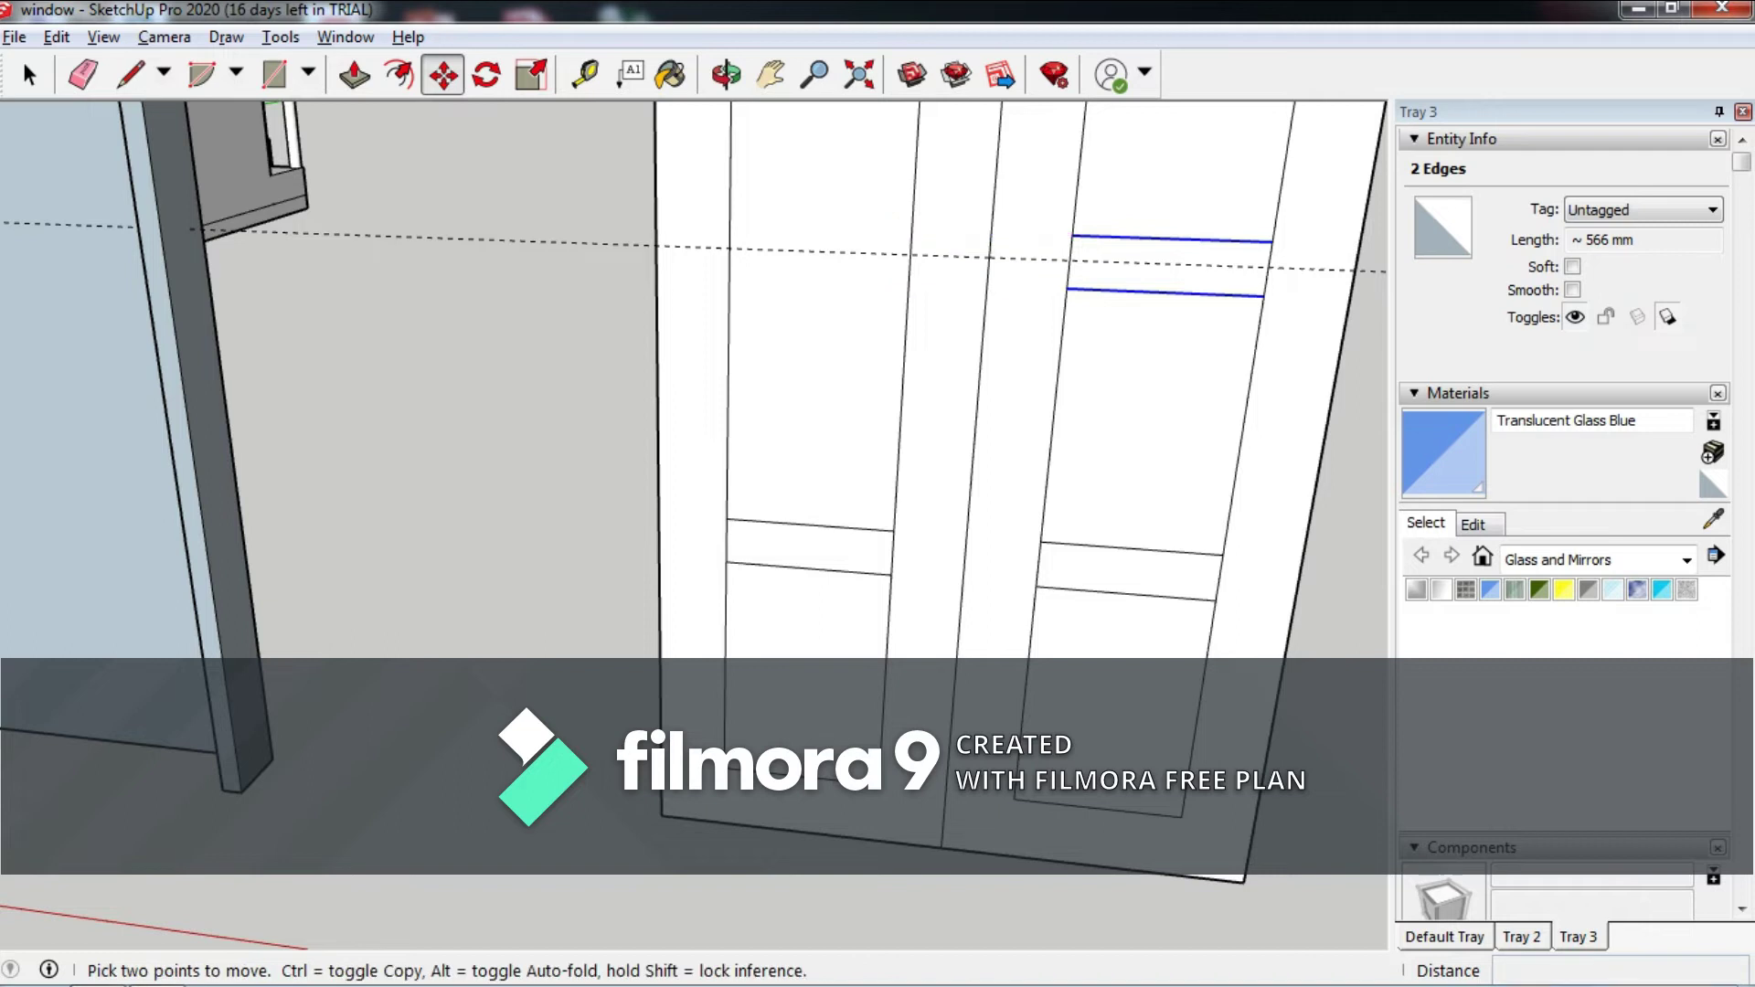
Copy the upper rail lines into the left panel and across the right door half.
{"action": "left_click", "coordinate": [1072, 235]}
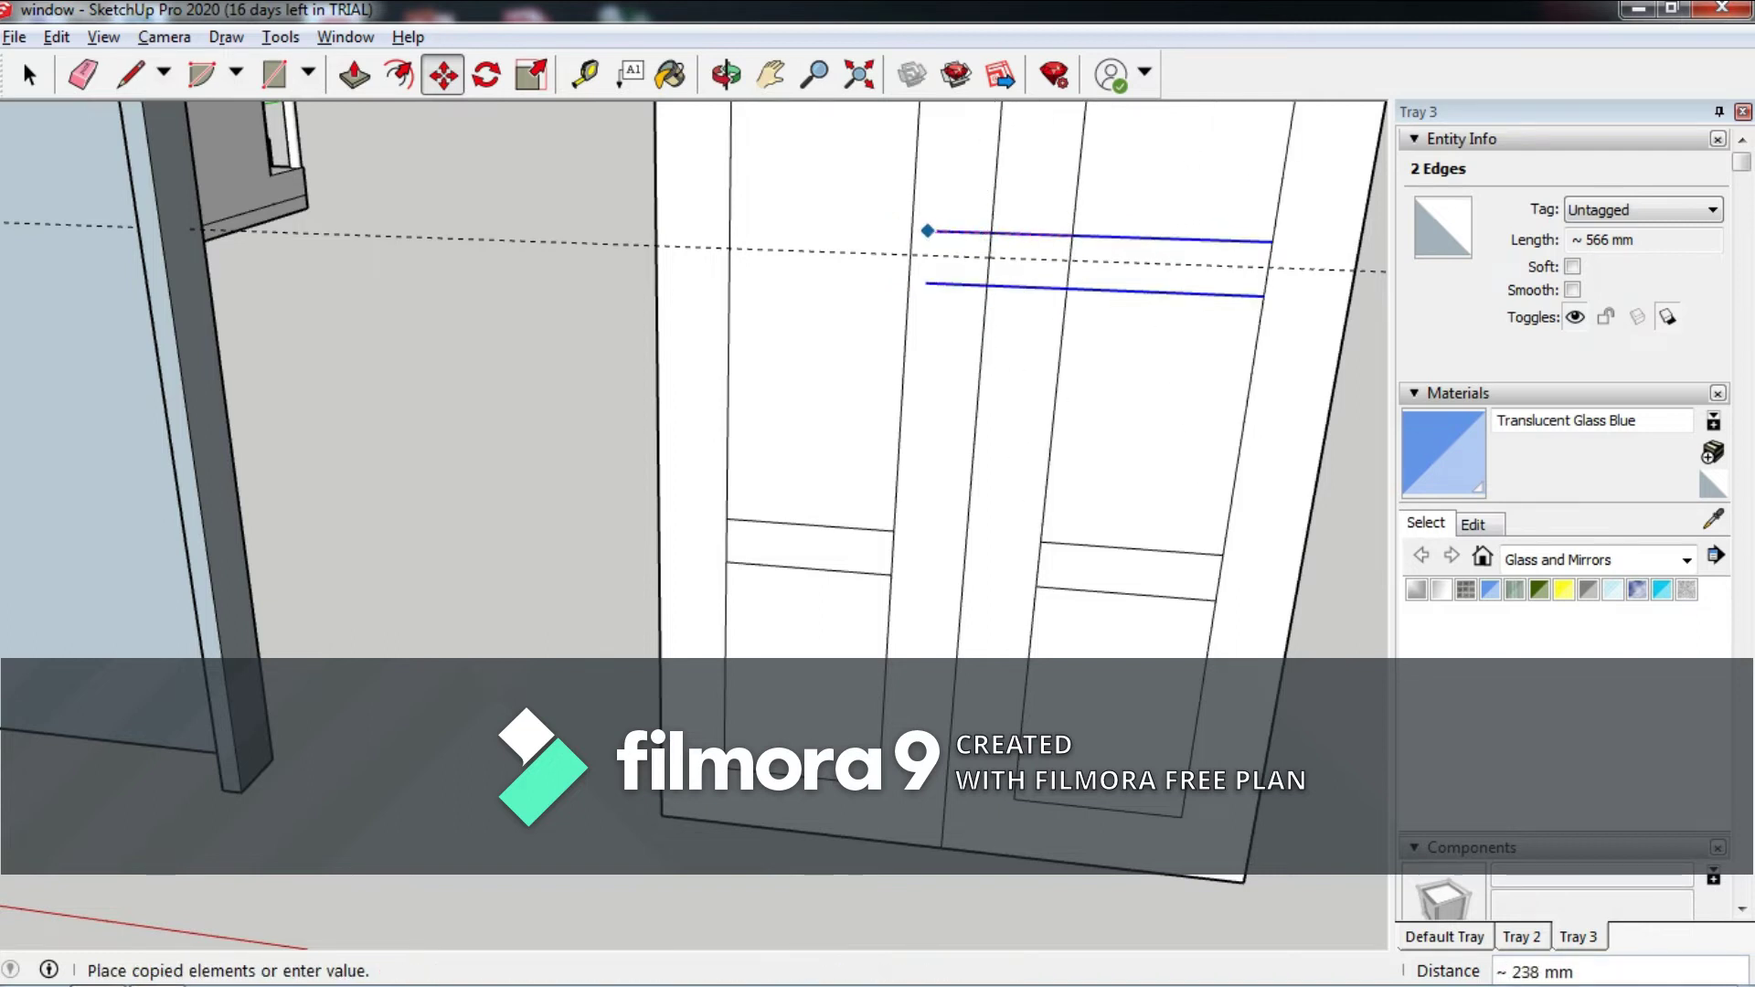
{"action": "left_click", "coordinate": [731, 225]}
{"action": "scroll", "coordinate": [717, 529], "scroll_direction": "down", "scroll_amount": 3}
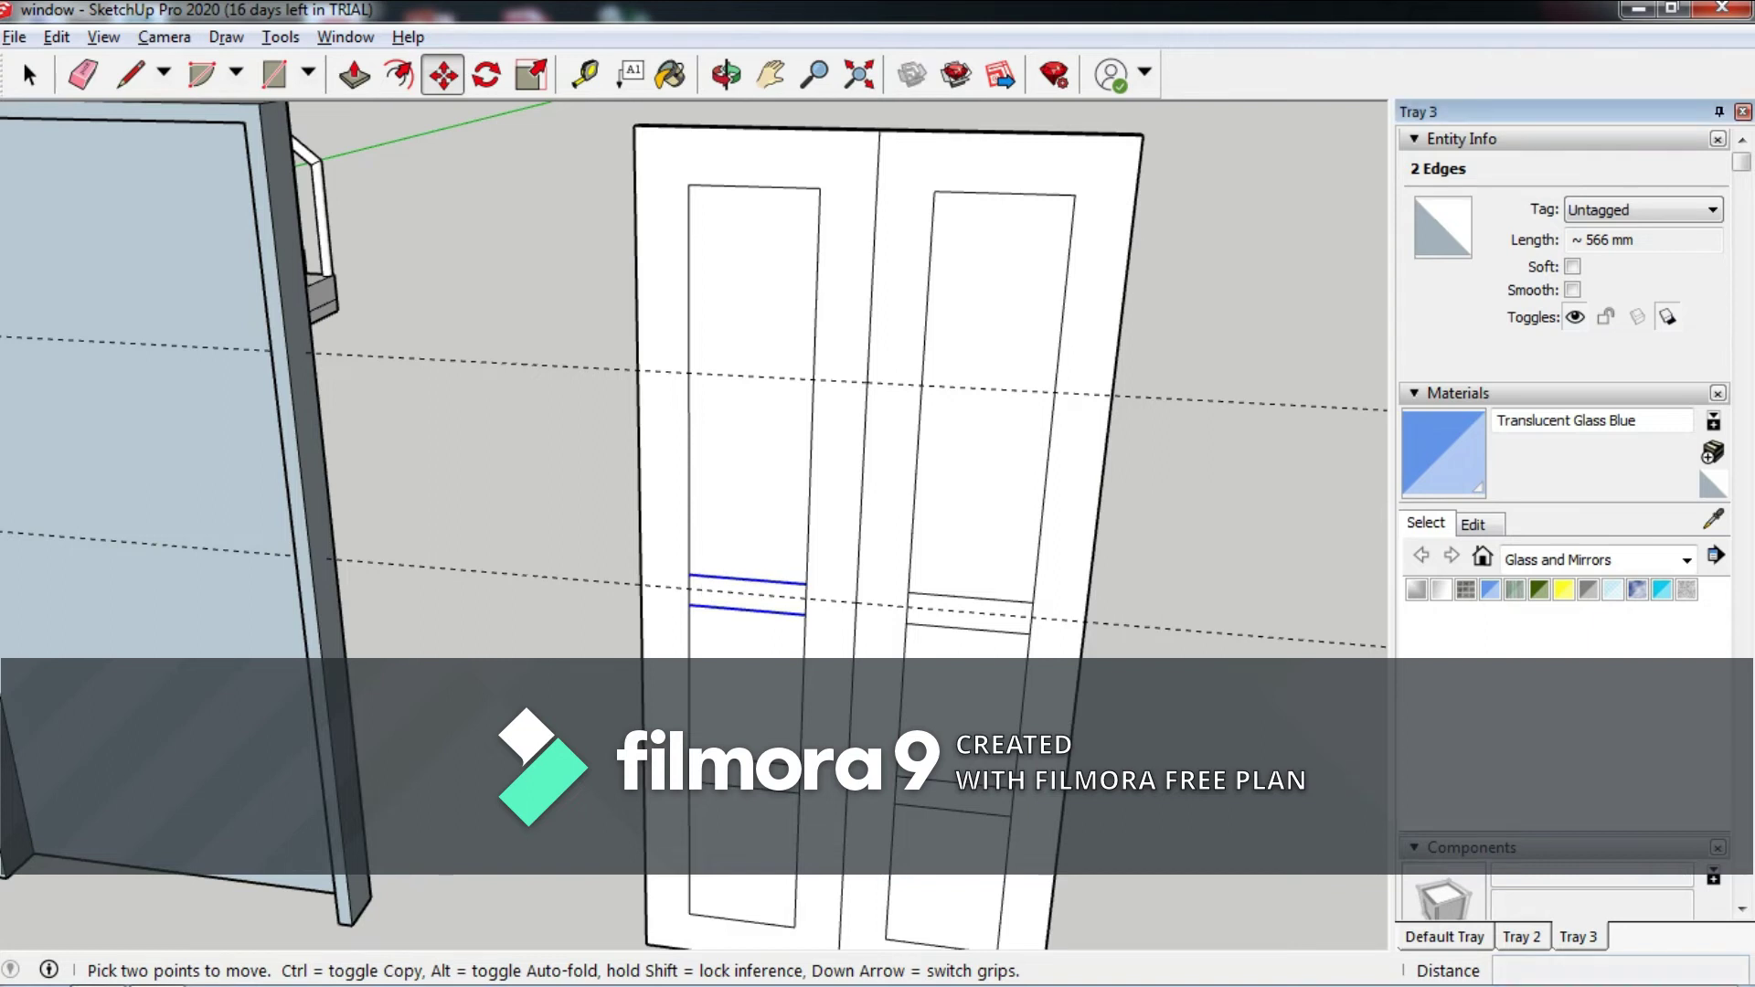
{"action": "left_click", "coordinate": [687, 574]}
{"action": "key", "text": "ctrl"}
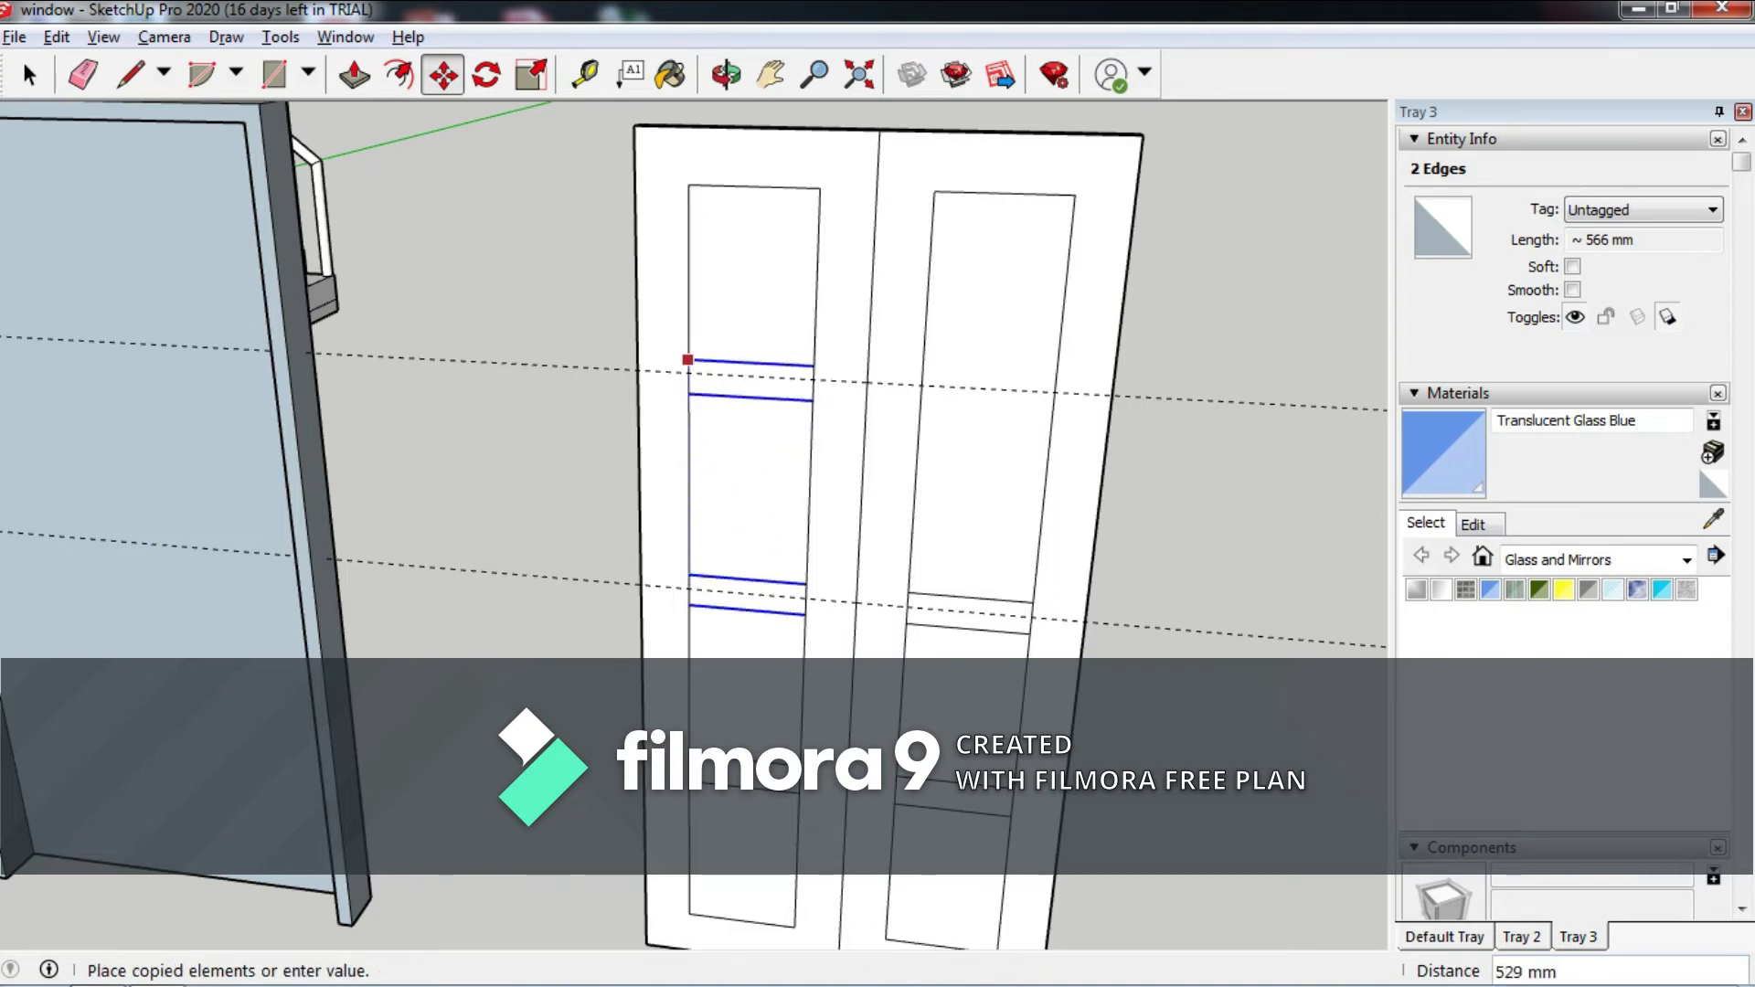
{"action": "left_click", "coordinate": [690, 356]}
{"action": "left_click", "coordinate": [812, 359]}
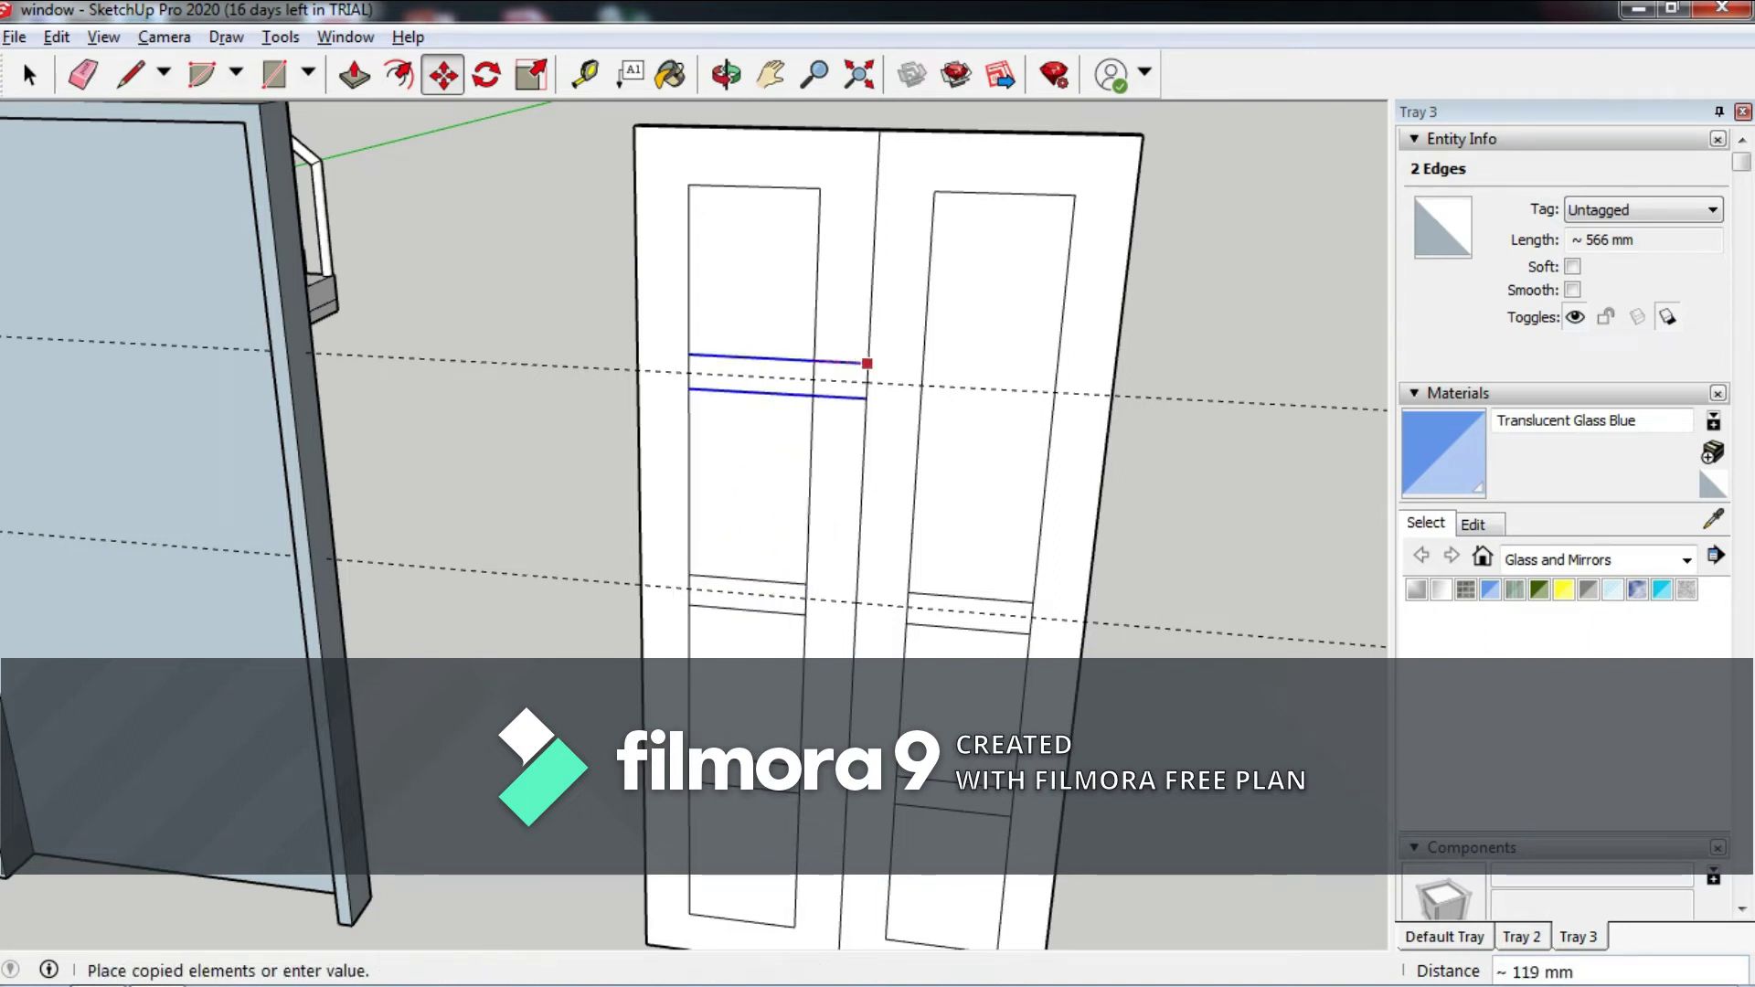
{"action": "left_click", "coordinate": [1052, 372]}
{"action": "scroll", "coordinate": [1060, 374], "scroll_direction": "down", "scroll_amount": 2}
{"action": "scroll", "coordinate": [183, 457], "scroll_direction": "up", "scroll_amount": 2}
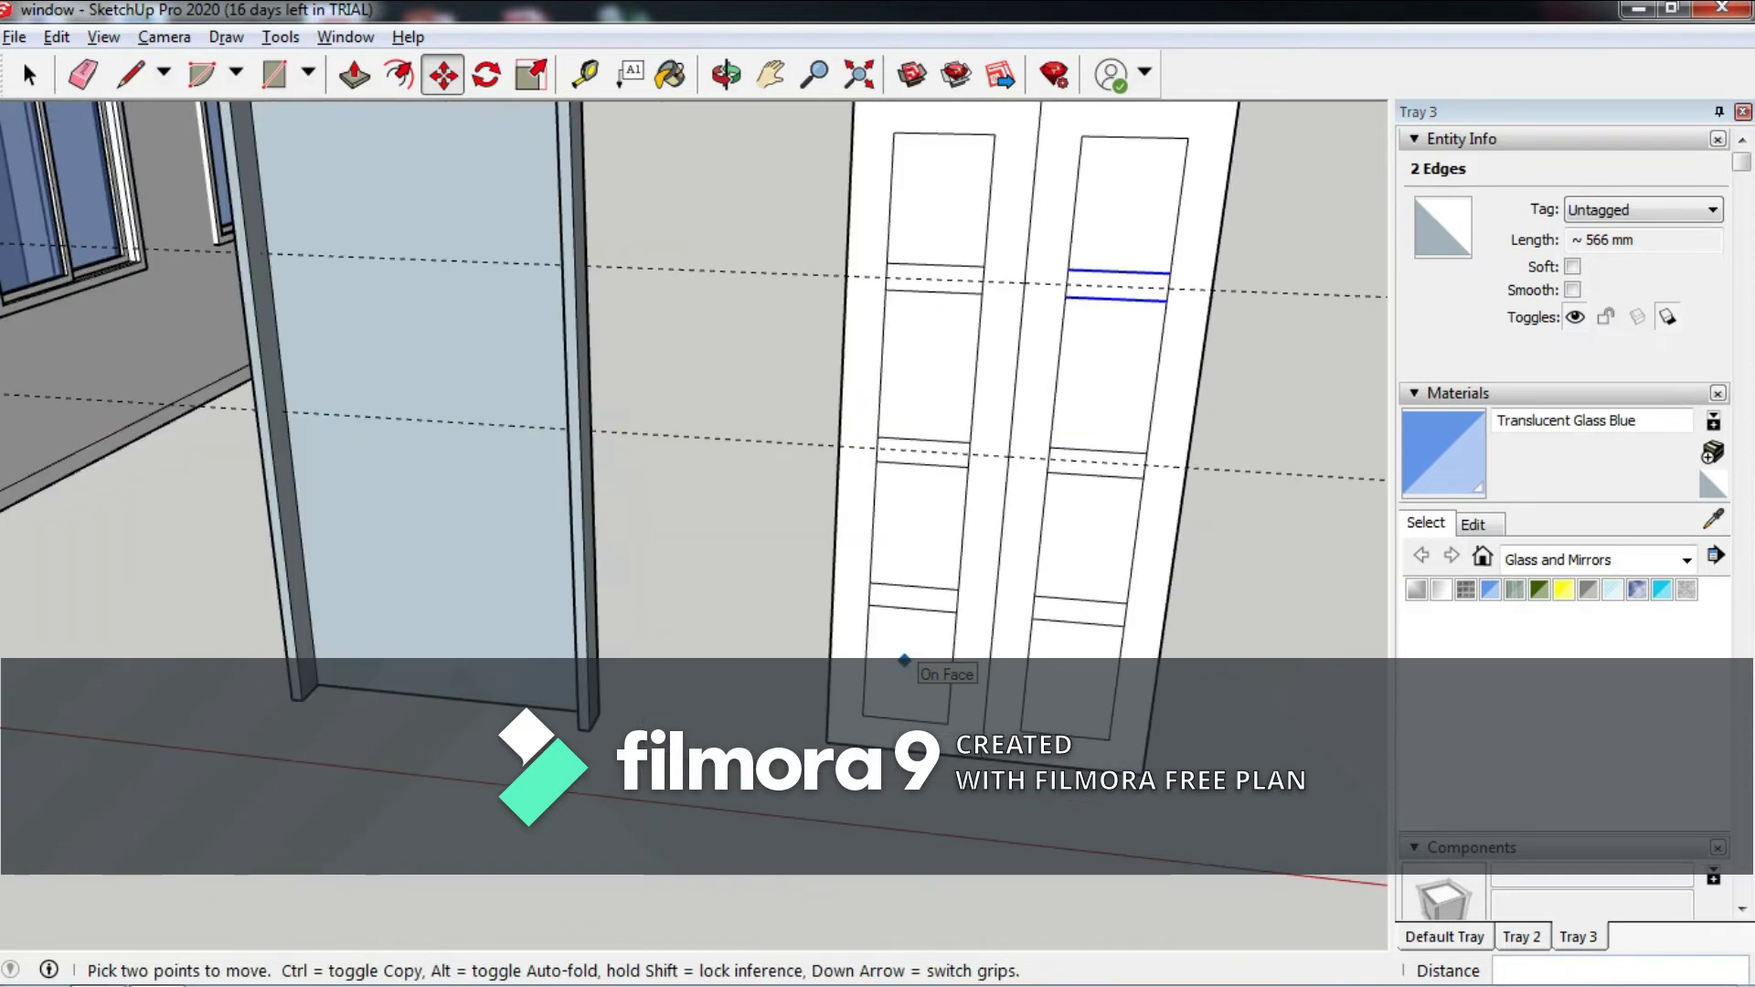
{"action": "key", "text": "e"}
{"action": "scroll", "coordinate": [914, 457], "scroll_direction": "up", "scroll_amount": 2}
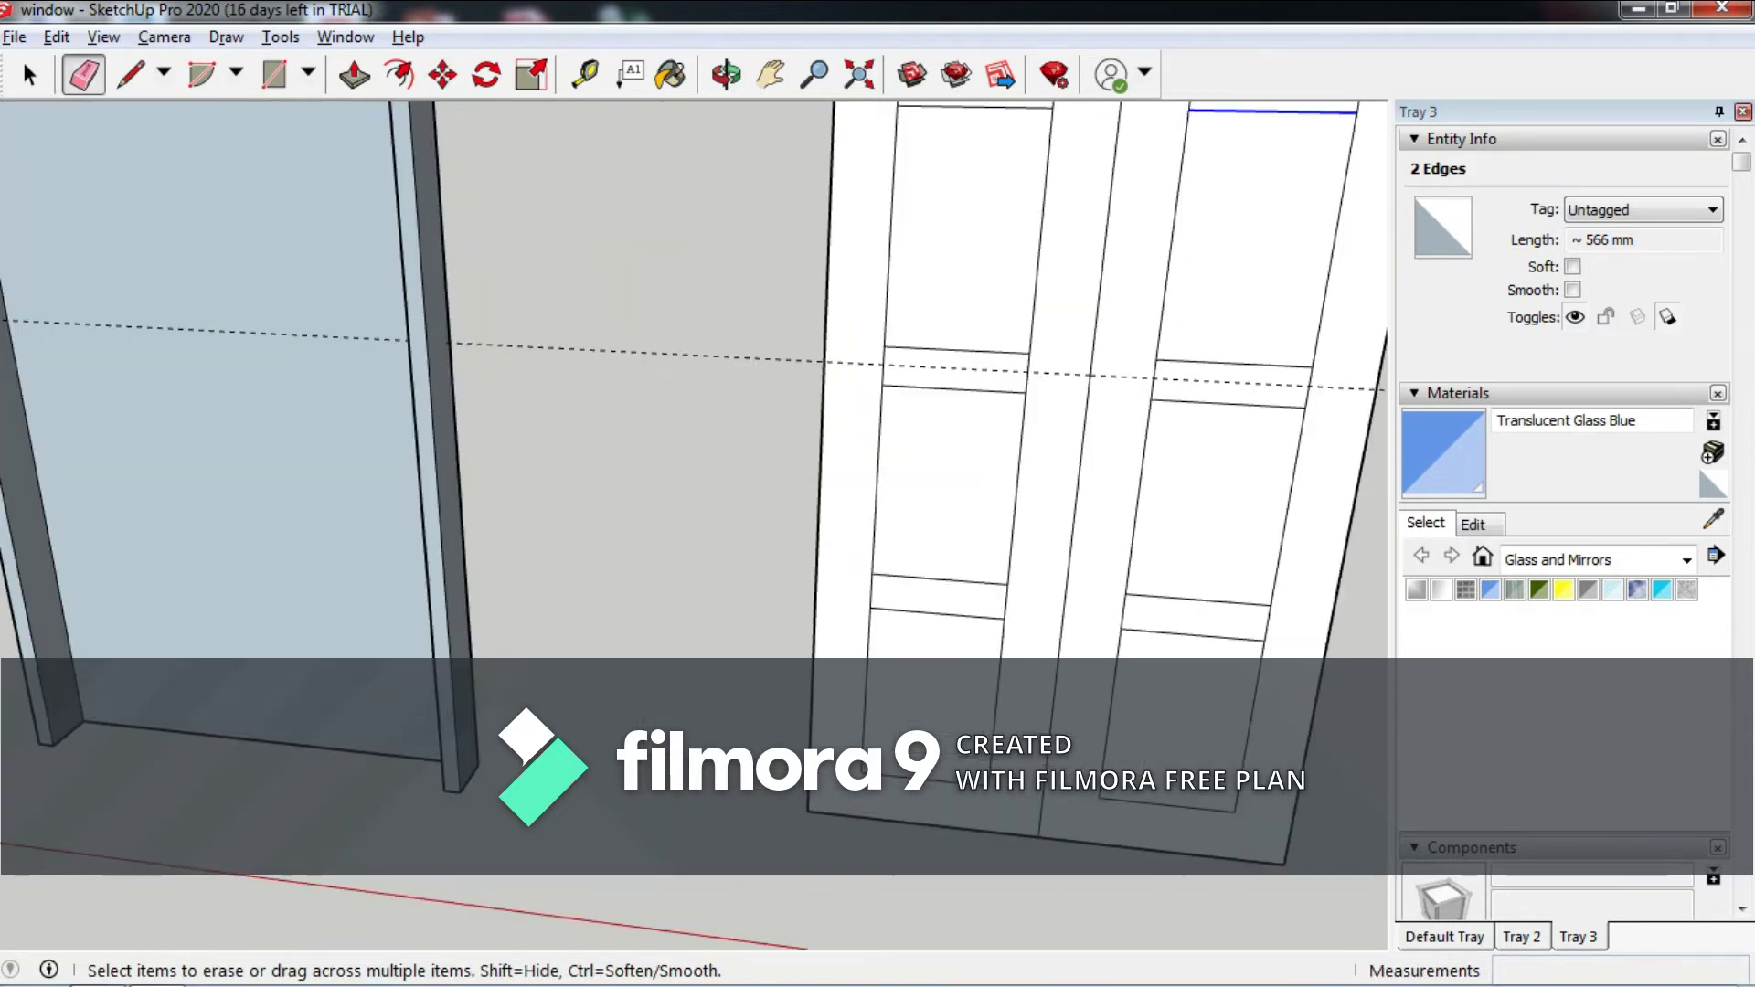
Delete the stray edge and erase the vertical centre line between the door halves.
{"action": "key", "text": "Delete"}
{"action": "left_click", "coordinate": [1087, 393]}
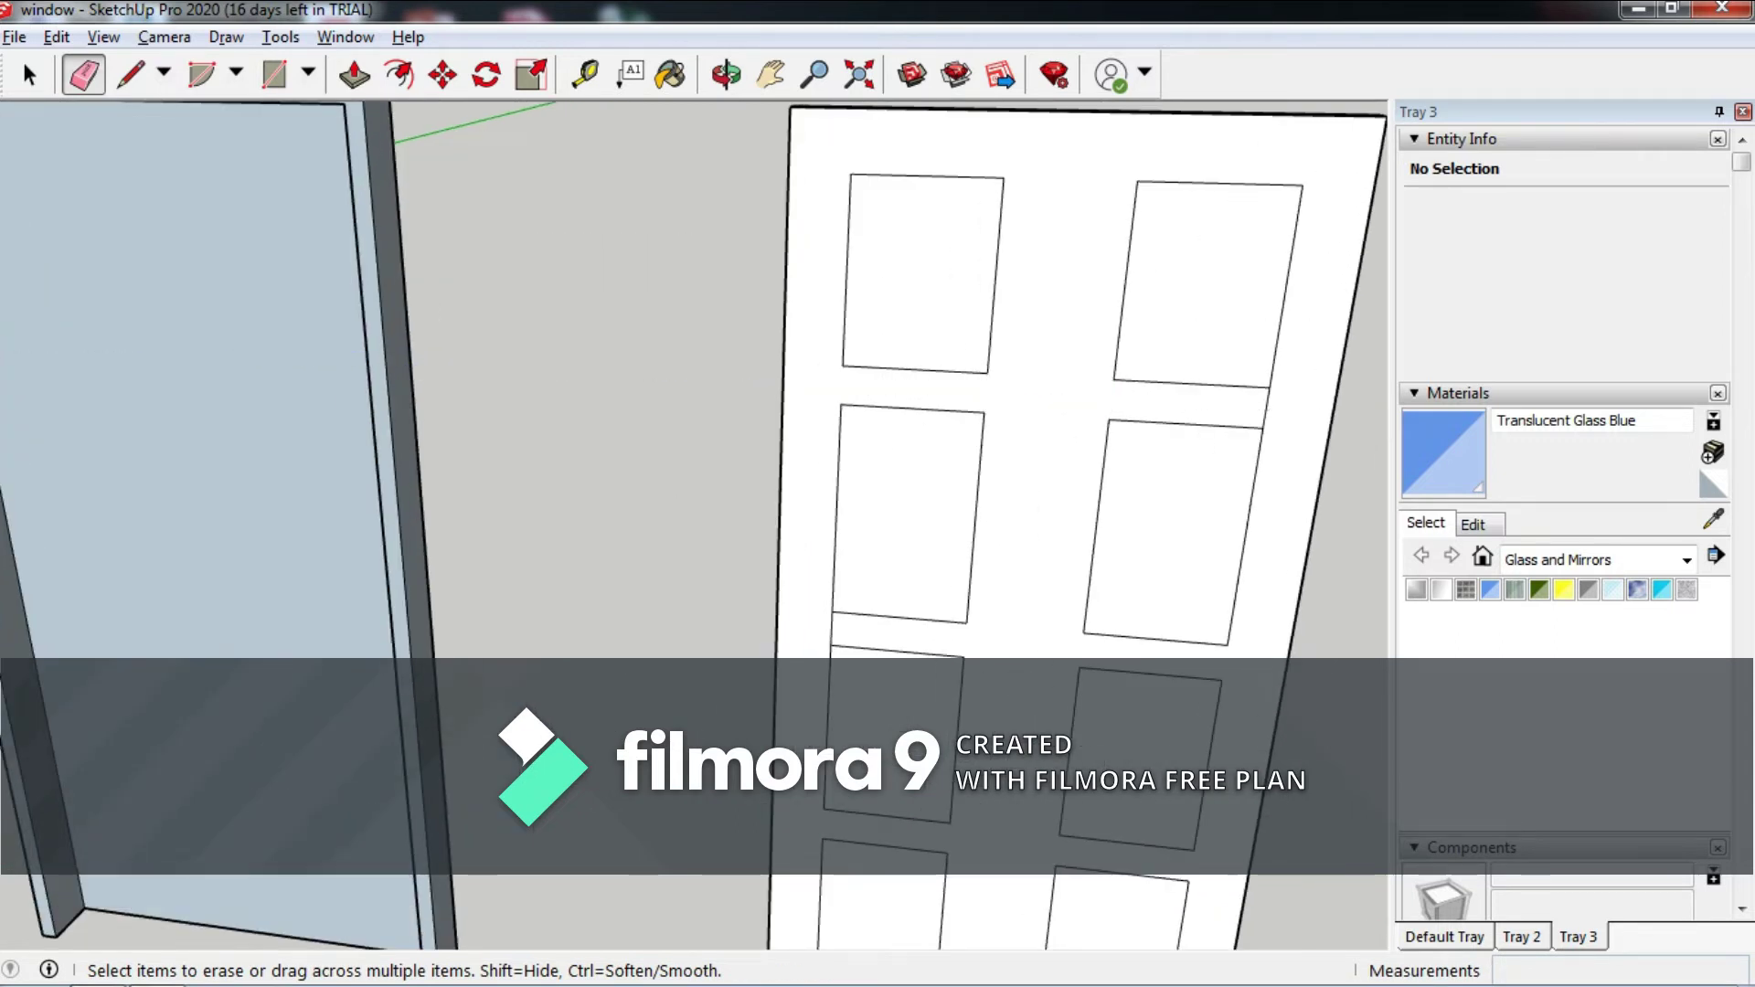
{"action": "scroll", "coordinate": [694, 457], "scroll_direction": "down", "scroll_amount": 5}
{"action": "middle_click_drag", "start_coordinate": [694, 457], "coordinate": [822, 439]}
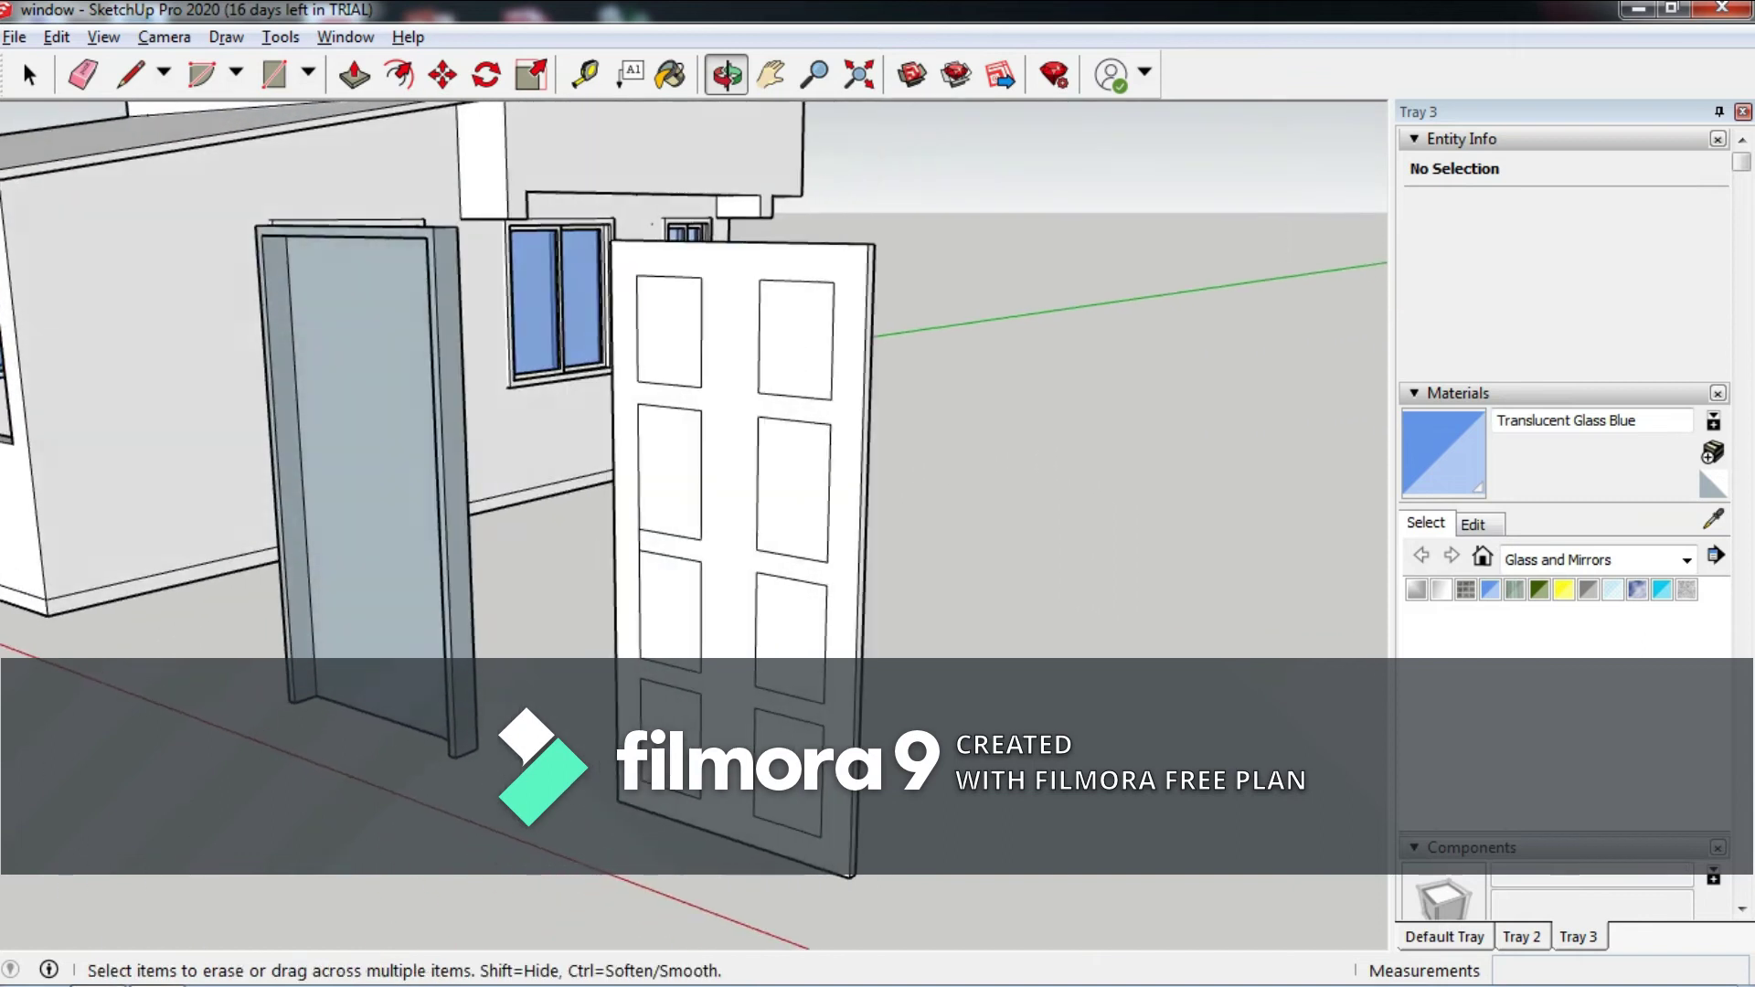
{"action": "scroll", "coordinate": [823, 438], "scroll_direction": "up", "scroll_amount": 5}
{"action": "scroll", "coordinate": [636, 548], "scroll_direction": "up", "scroll_amount": 1}
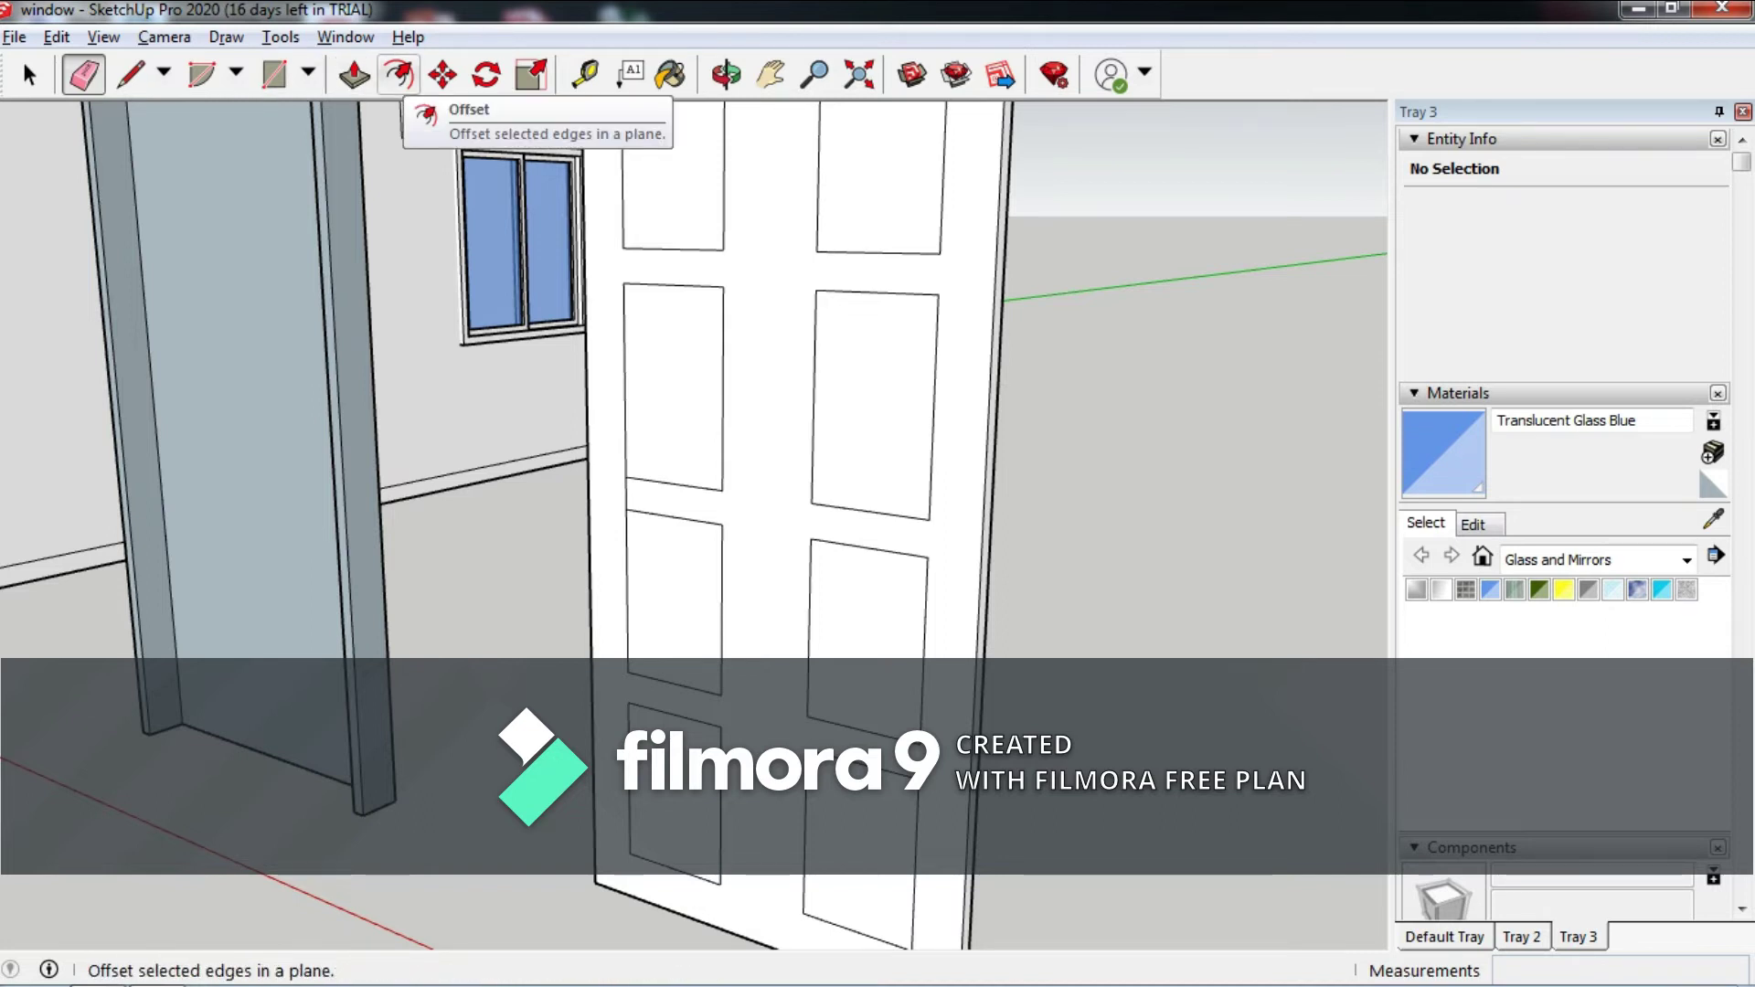
Recess the left and right door panels 10 mm with Push/Pull.
{"action": "left_click", "coordinate": [354, 74]}
{"action": "left_click", "coordinate": [765, 411]}
{"action": "type", "text": "10"}
{"action": "key", "text": "Return"}
{"action": "middle_click_drag", "start_coordinate": [766, 411], "coordinate": [639, 393]}
{"action": "left_click", "coordinate": [868, 402]}
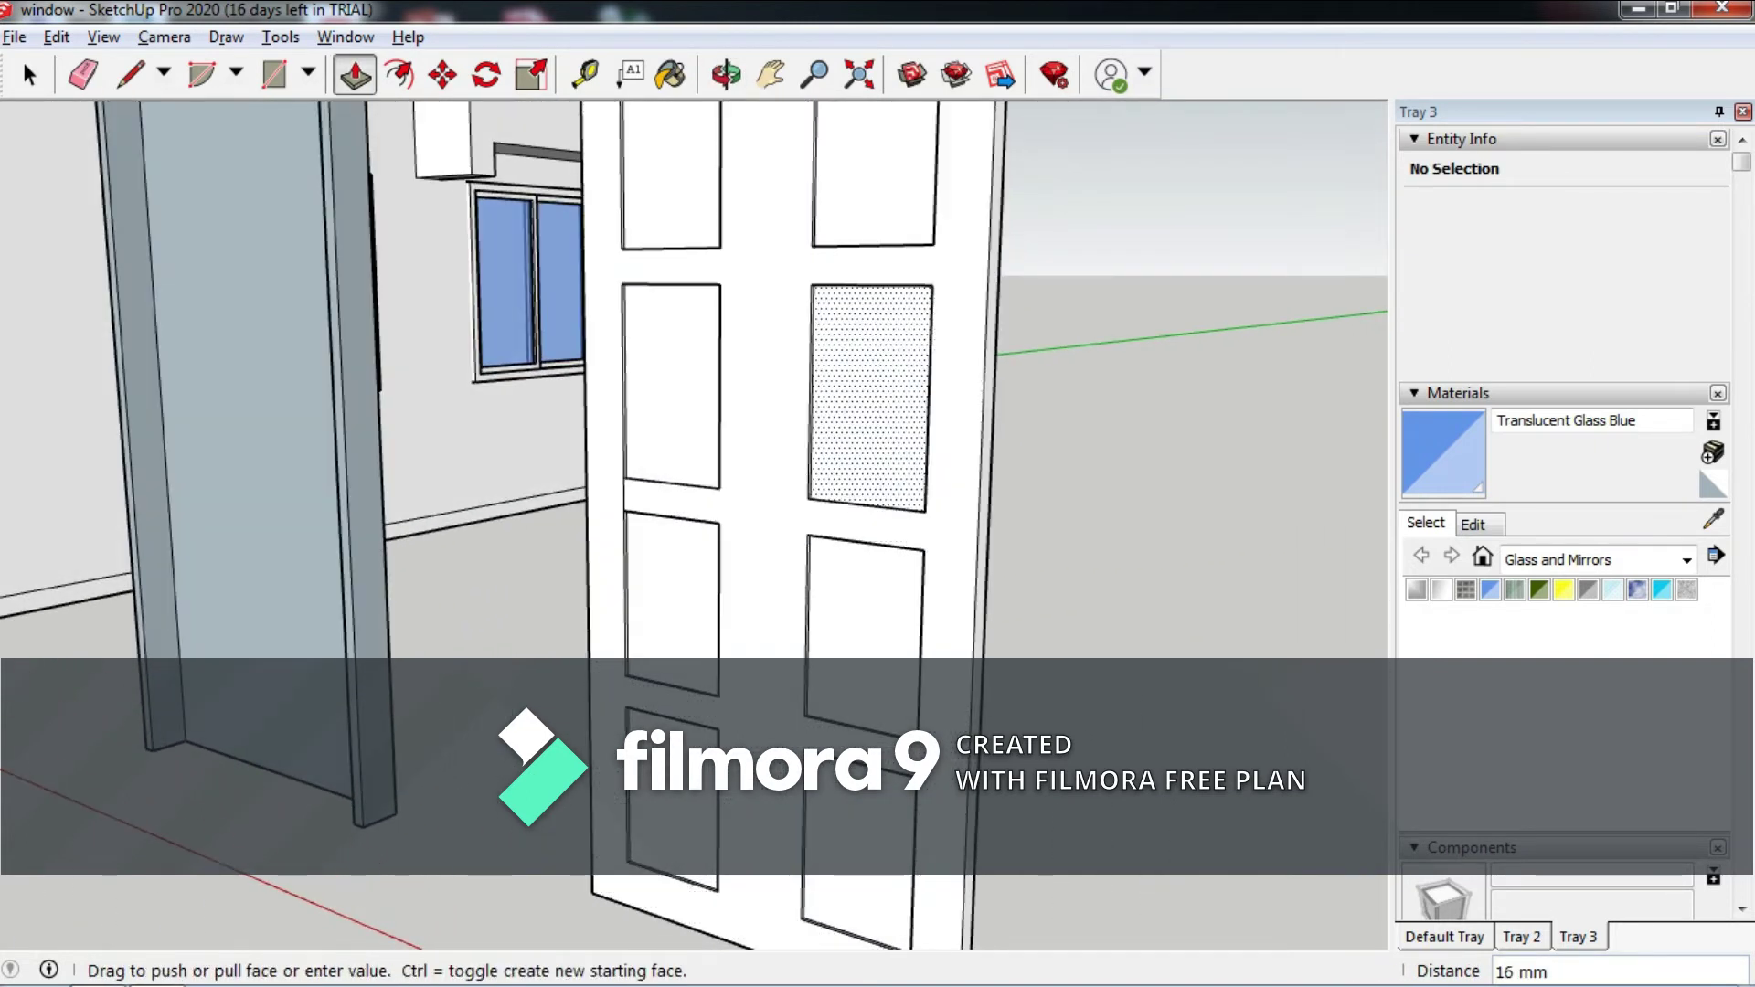
Orbit around the house and door frame to a front view of the door.
{"action": "scroll", "coordinate": [868, 621], "scroll_direction": "down", "scroll_amount": 5}
{"action": "middle_click_drag", "start_coordinate": [900, 548], "coordinate": [1042, 631]}
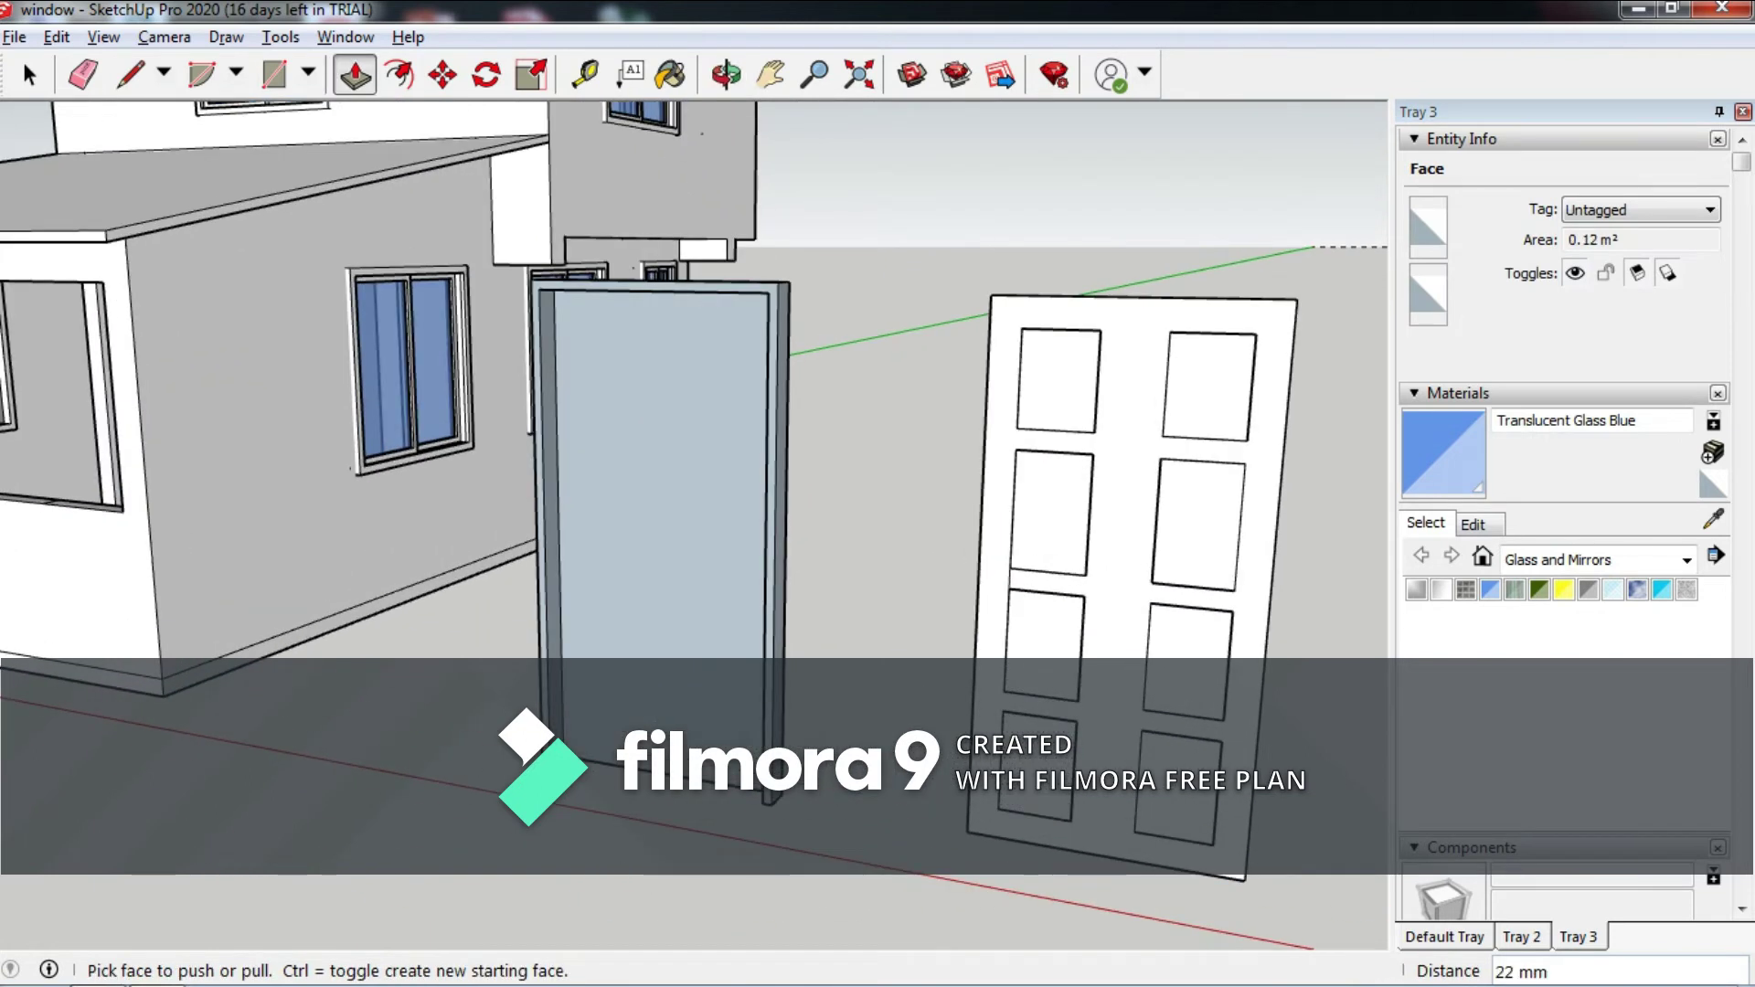
{"action": "scroll", "coordinate": [594, 594], "scroll_direction": "up", "scroll_amount": 3}
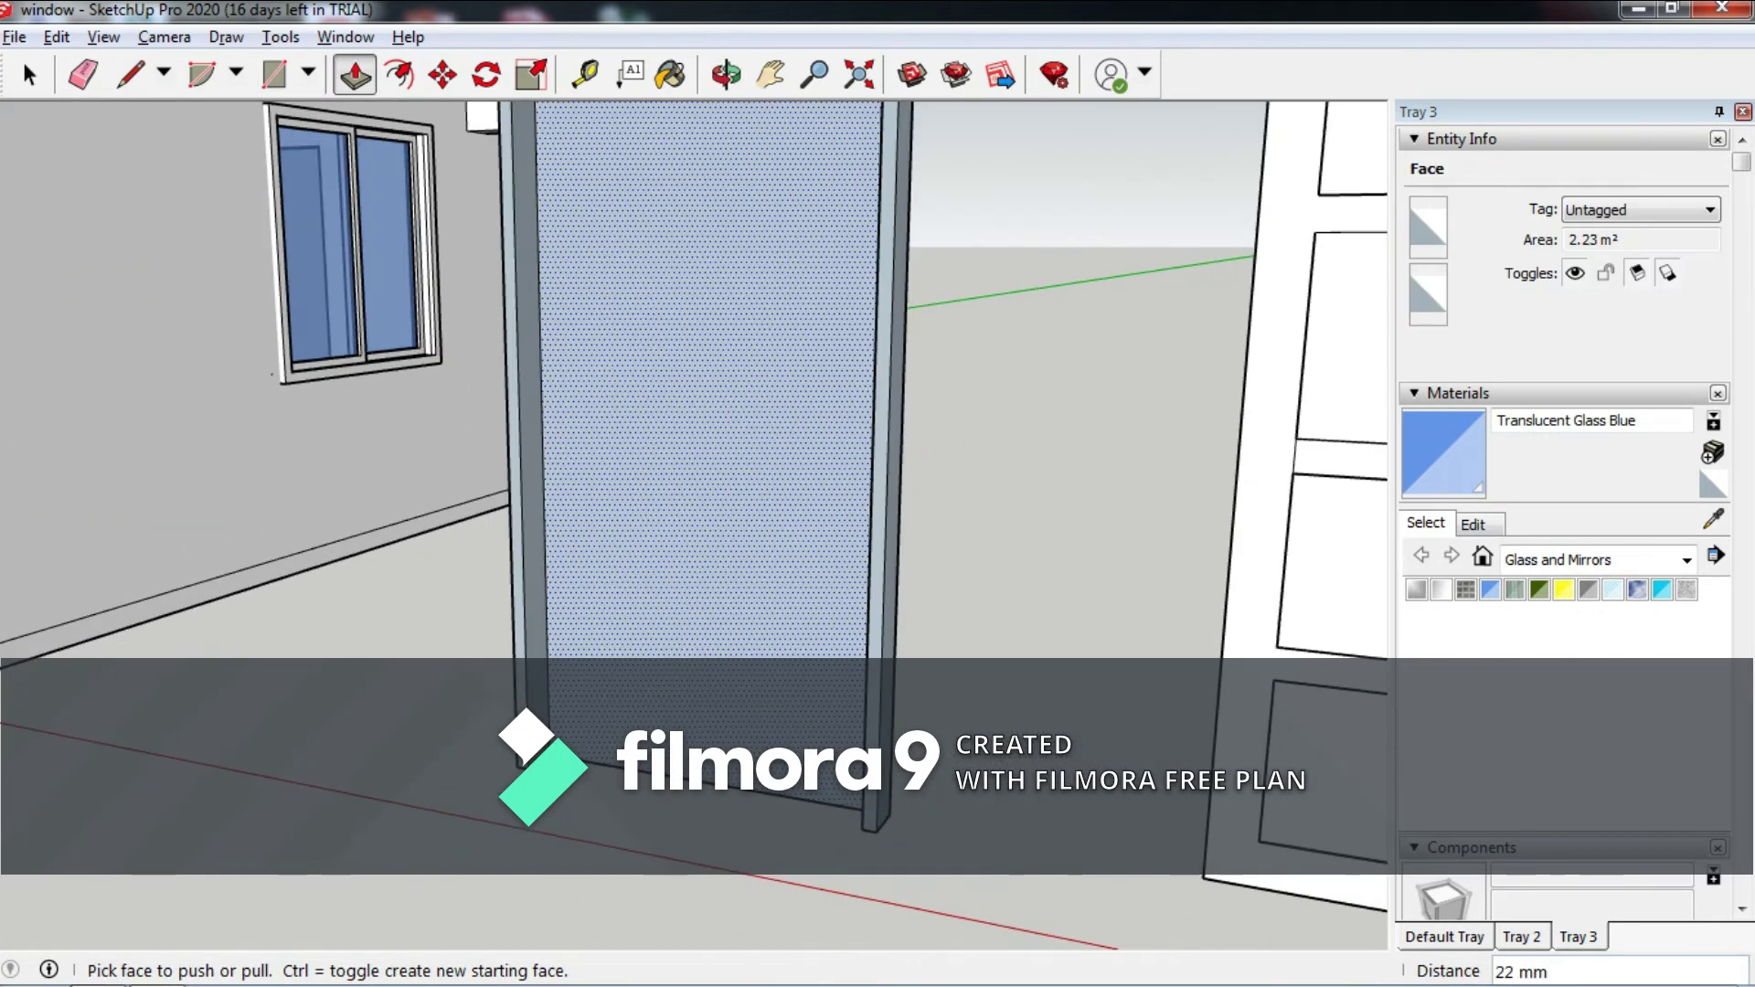
{"action": "middle_click_drag", "start_coordinate": [822, 411], "coordinate": [777, 411]}
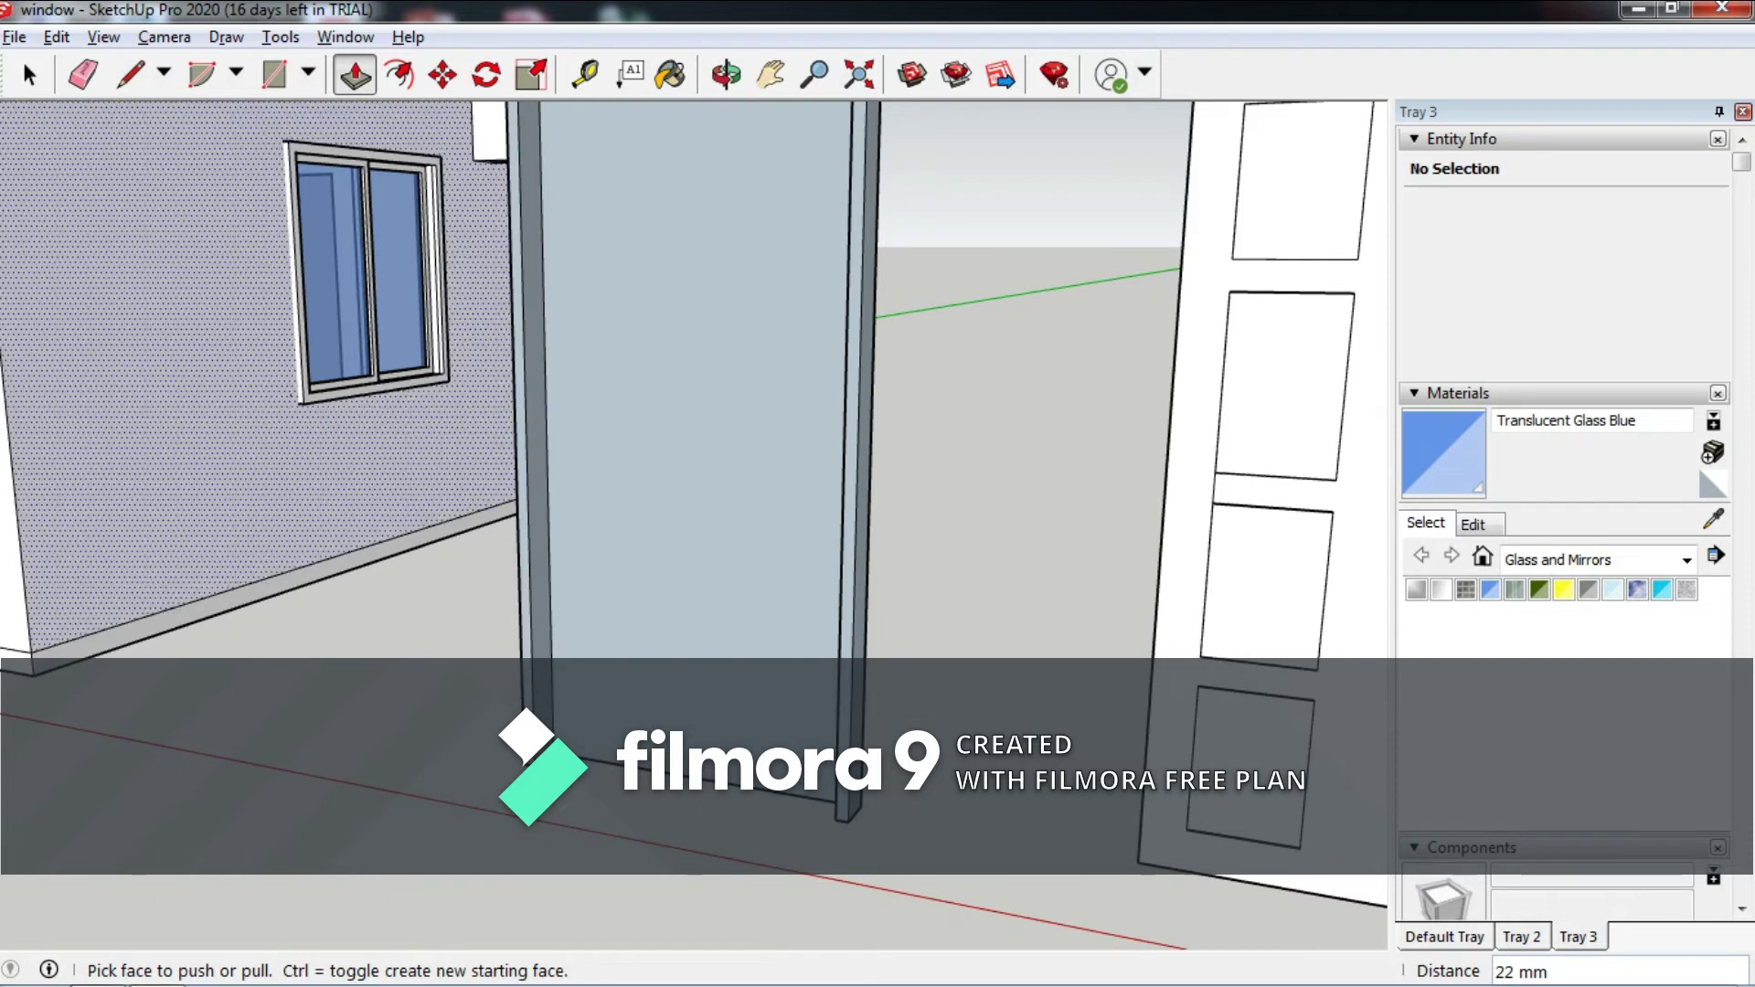
{"action": "scroll", "coordinate": [822, 457], "scroll_direction": "up", "scroll_amount": 3}
{"action": "key", "text": "l"}
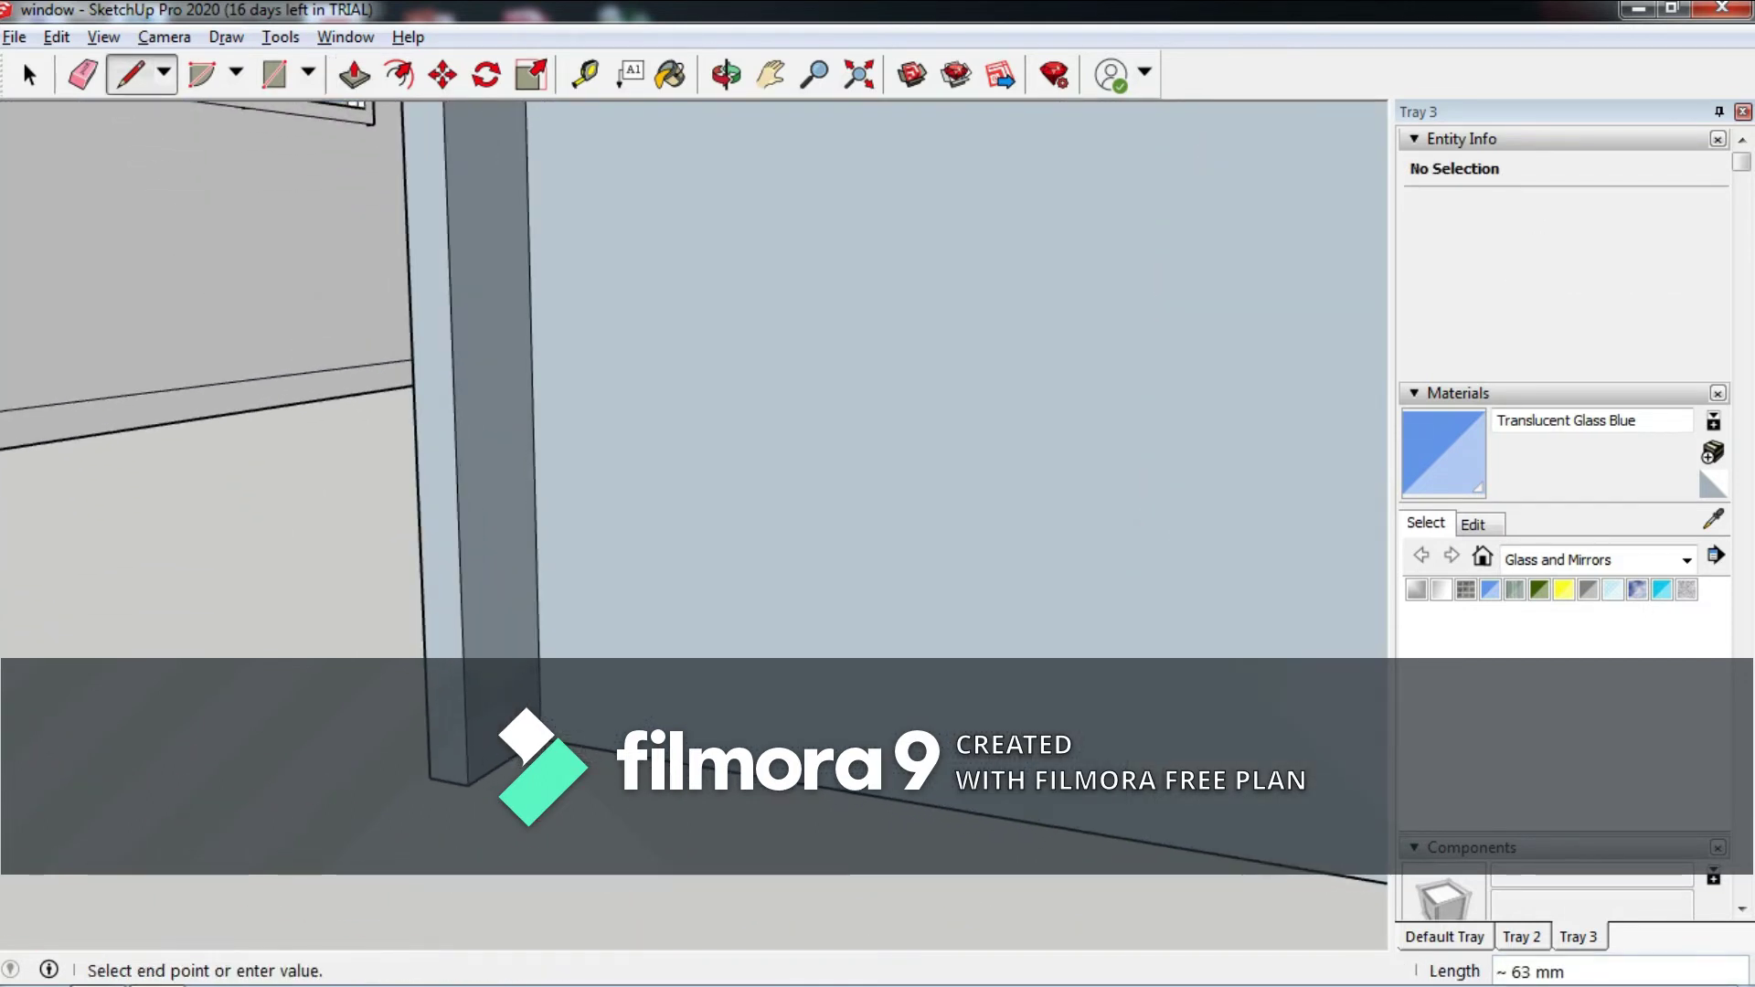
{"action": "scroll", "coordinate": [565, 319], "scroll_direction": "down", "scroll_amount": 5}
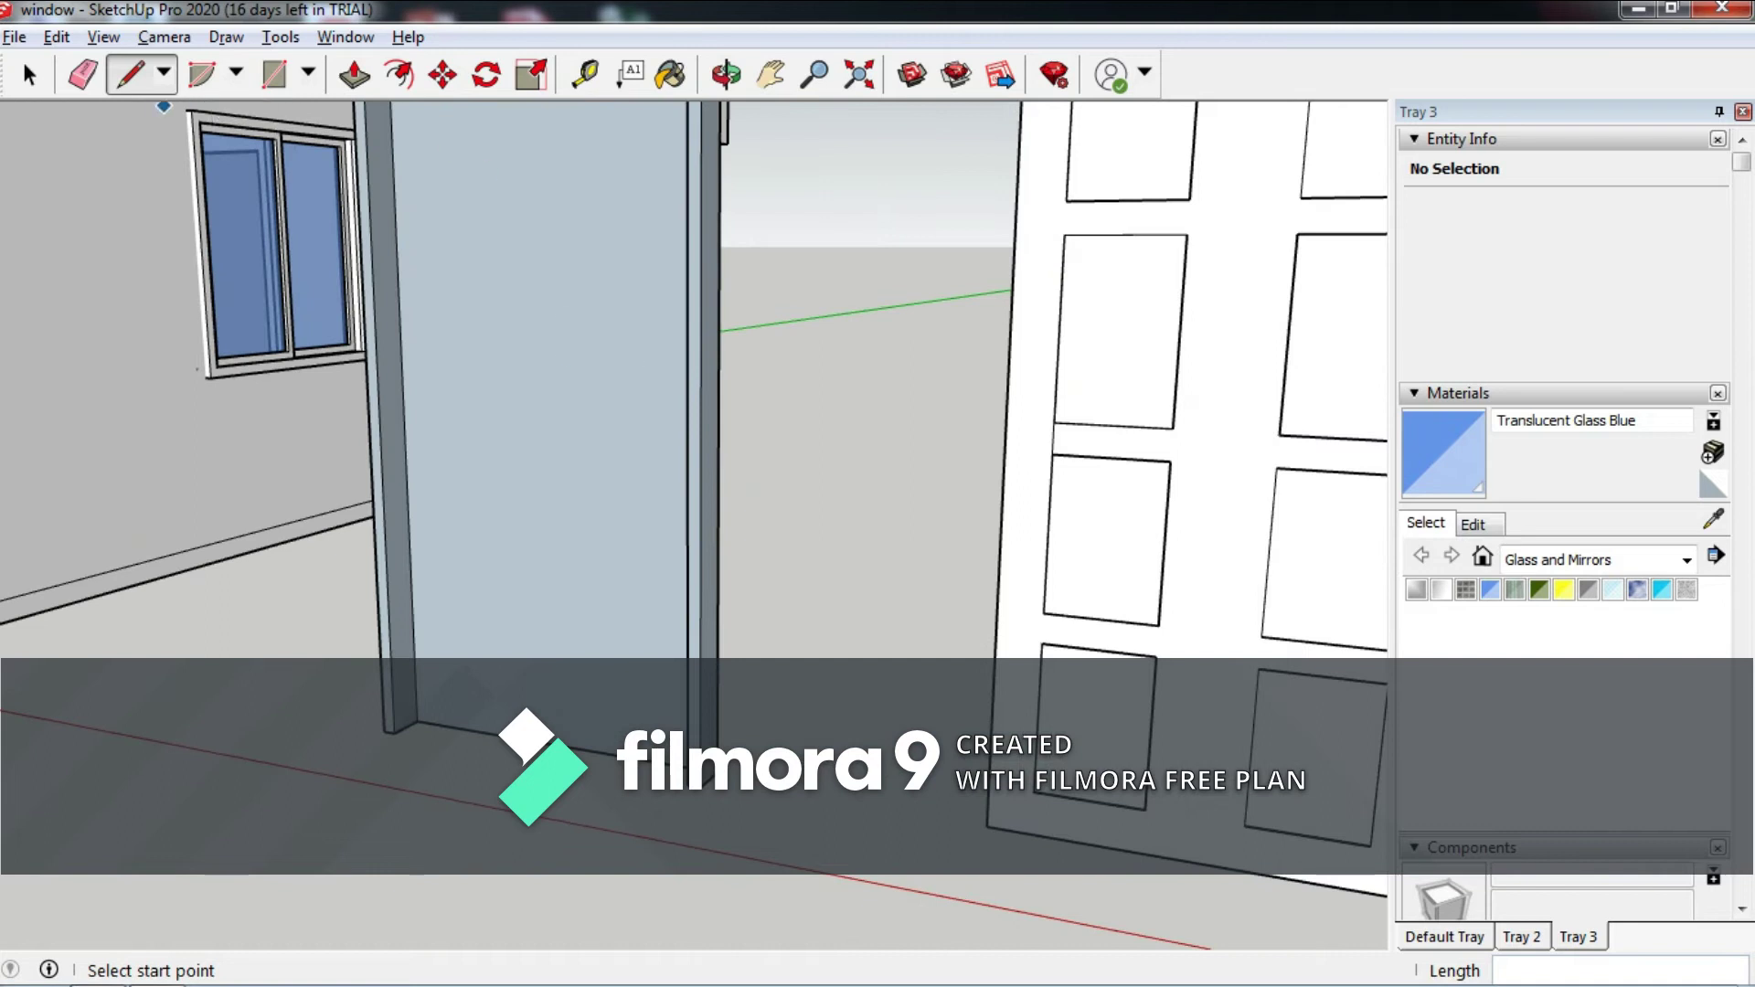
{"action": "scroll", "coordinate": [325, 517], "scroll_direction": "down", "scroll_amount": 5}
{"action": "middle_click_drag", "start_coordinate": [325, 516], "coordinate": [229, 365]}
Window-select all of the door's panelled geometry.
{"action": "left_click", "coordinate": [29, 75]}
{"action": "mouse_move", "coordinate": [696, 145]}
{"action": "left_mouse_down"}
{"action": "mouse_move", "coordinate": [754, 175]}
{"action": "mouse_move", "coordinate": [960, 631]}
{"action": "left_mouse_up"}
{"action": "middle_click_drag", "start_coordinate": [823, 383], "coordinate": [640, 384]}
{"action": "scroll", "coordinate": [640, 384], "scroll_direction": "up", "scroll_amount": 5}
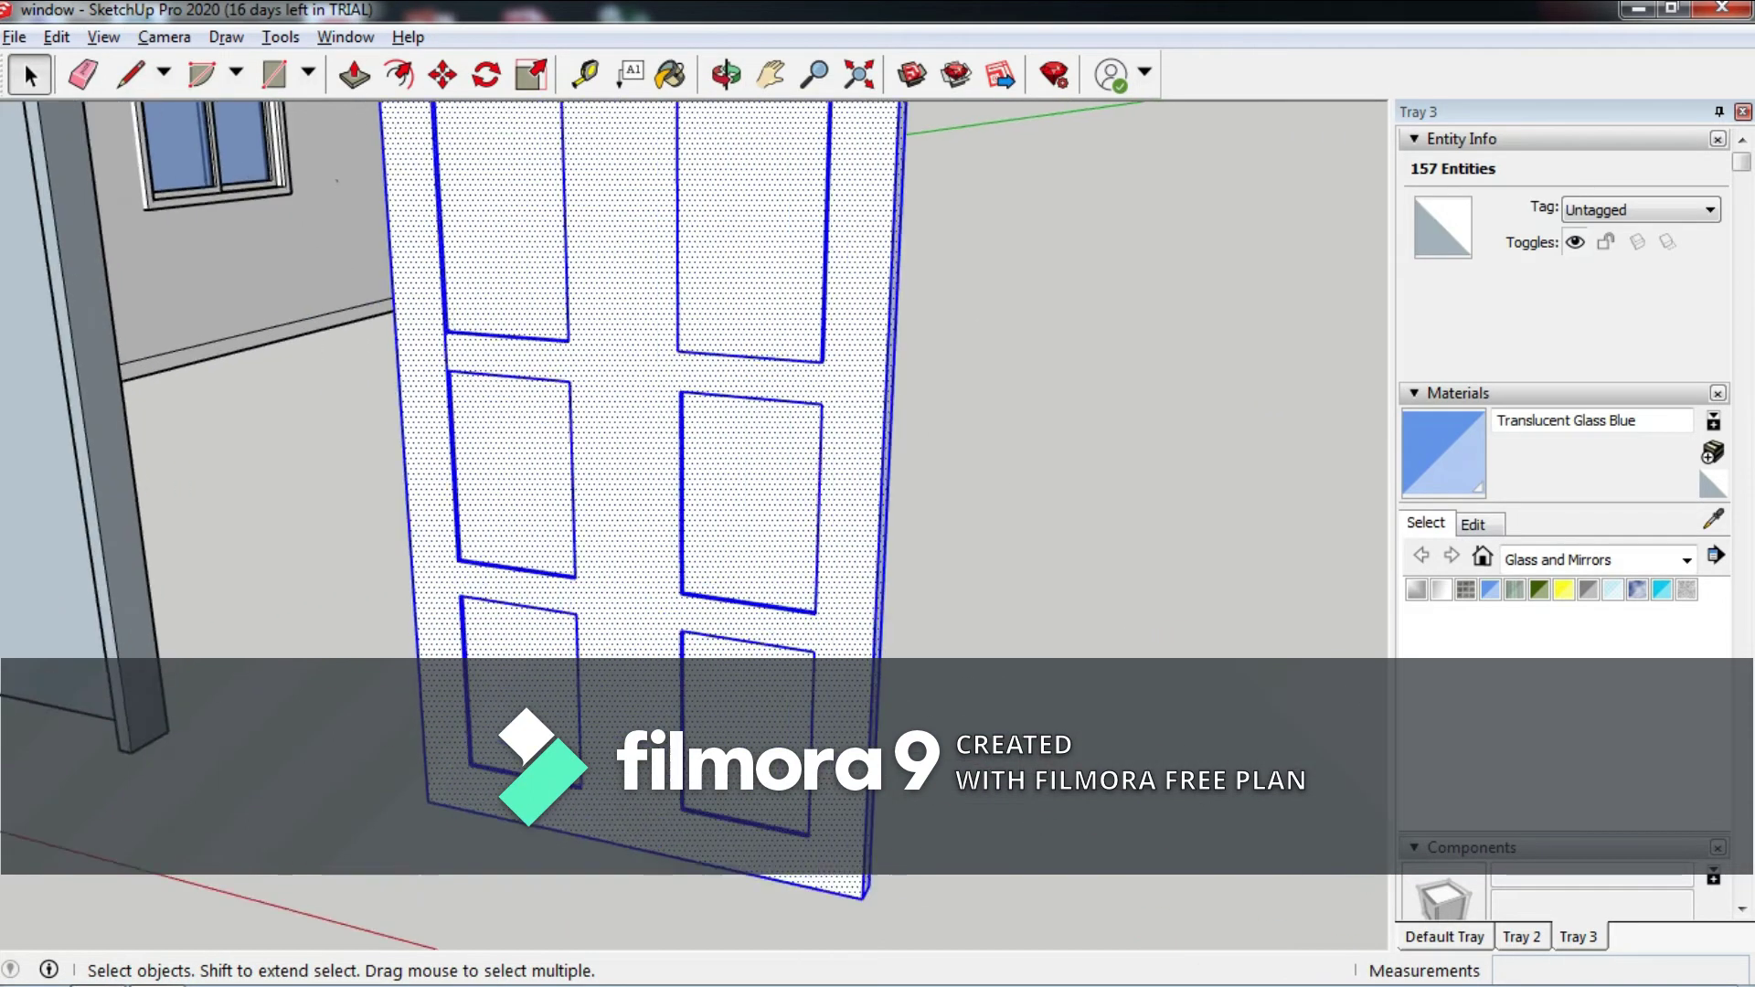
{"action": "scroll", "coordinate": [594, 411], "scroll_direction": "down", "scroll_amount": 2}
{"action": "scroll", "coordinate": [594, 411], "scroll_direction": "down", "scroll_amount": 3}
{"action": "key", "text": "m"}
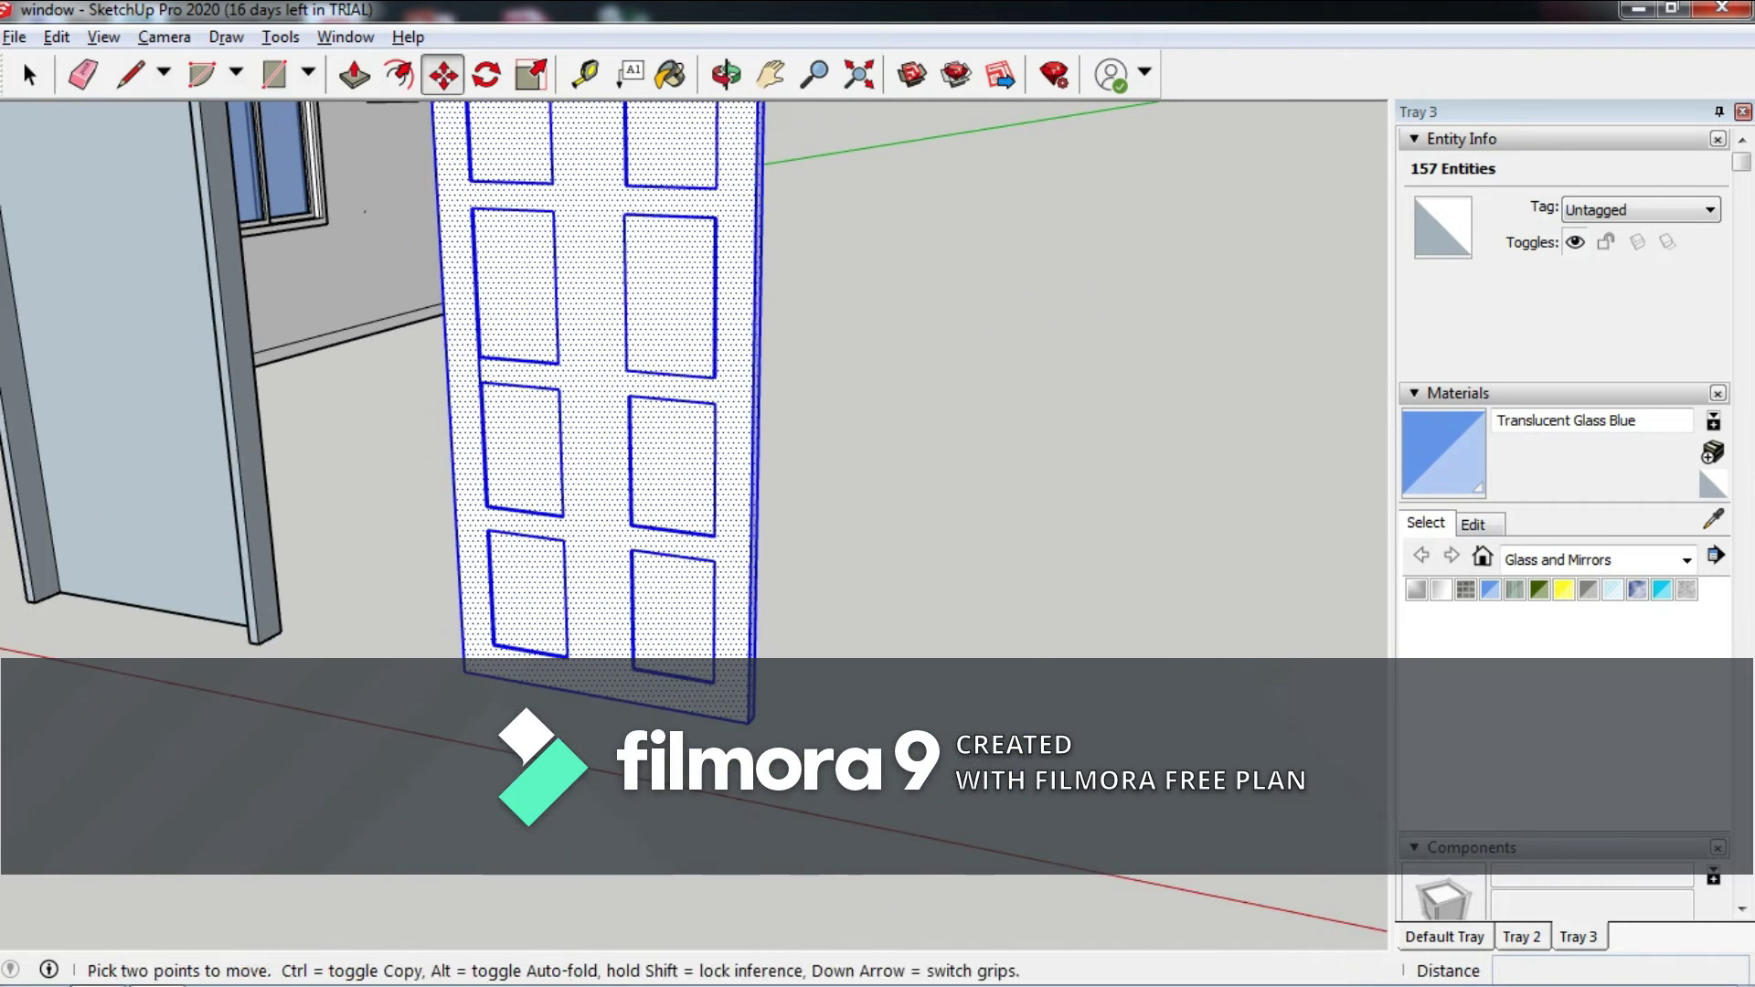
{"action": "scroll", "coordinate": [464, 672], "scroll_direction": "down", "scroll_amount": 2}
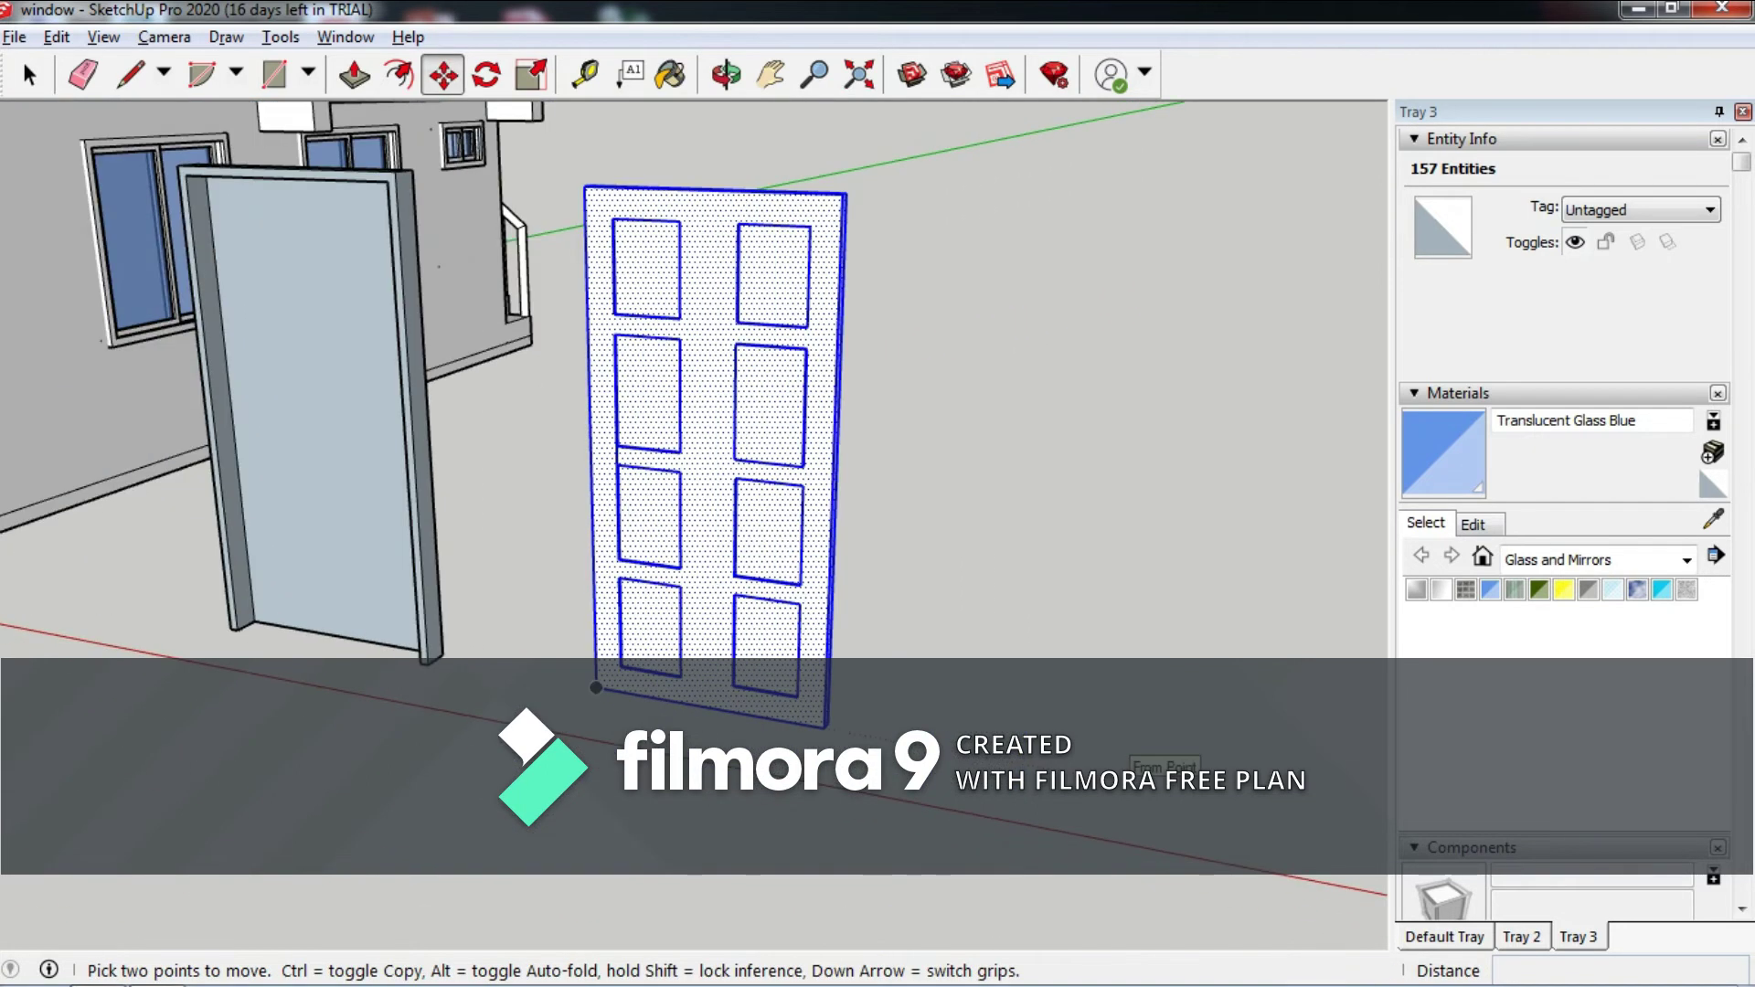
Make the selection a component named door1, replacing the existing definition.
{"action": "key", "text": "g"}
{"action": "type", "text": "door"}
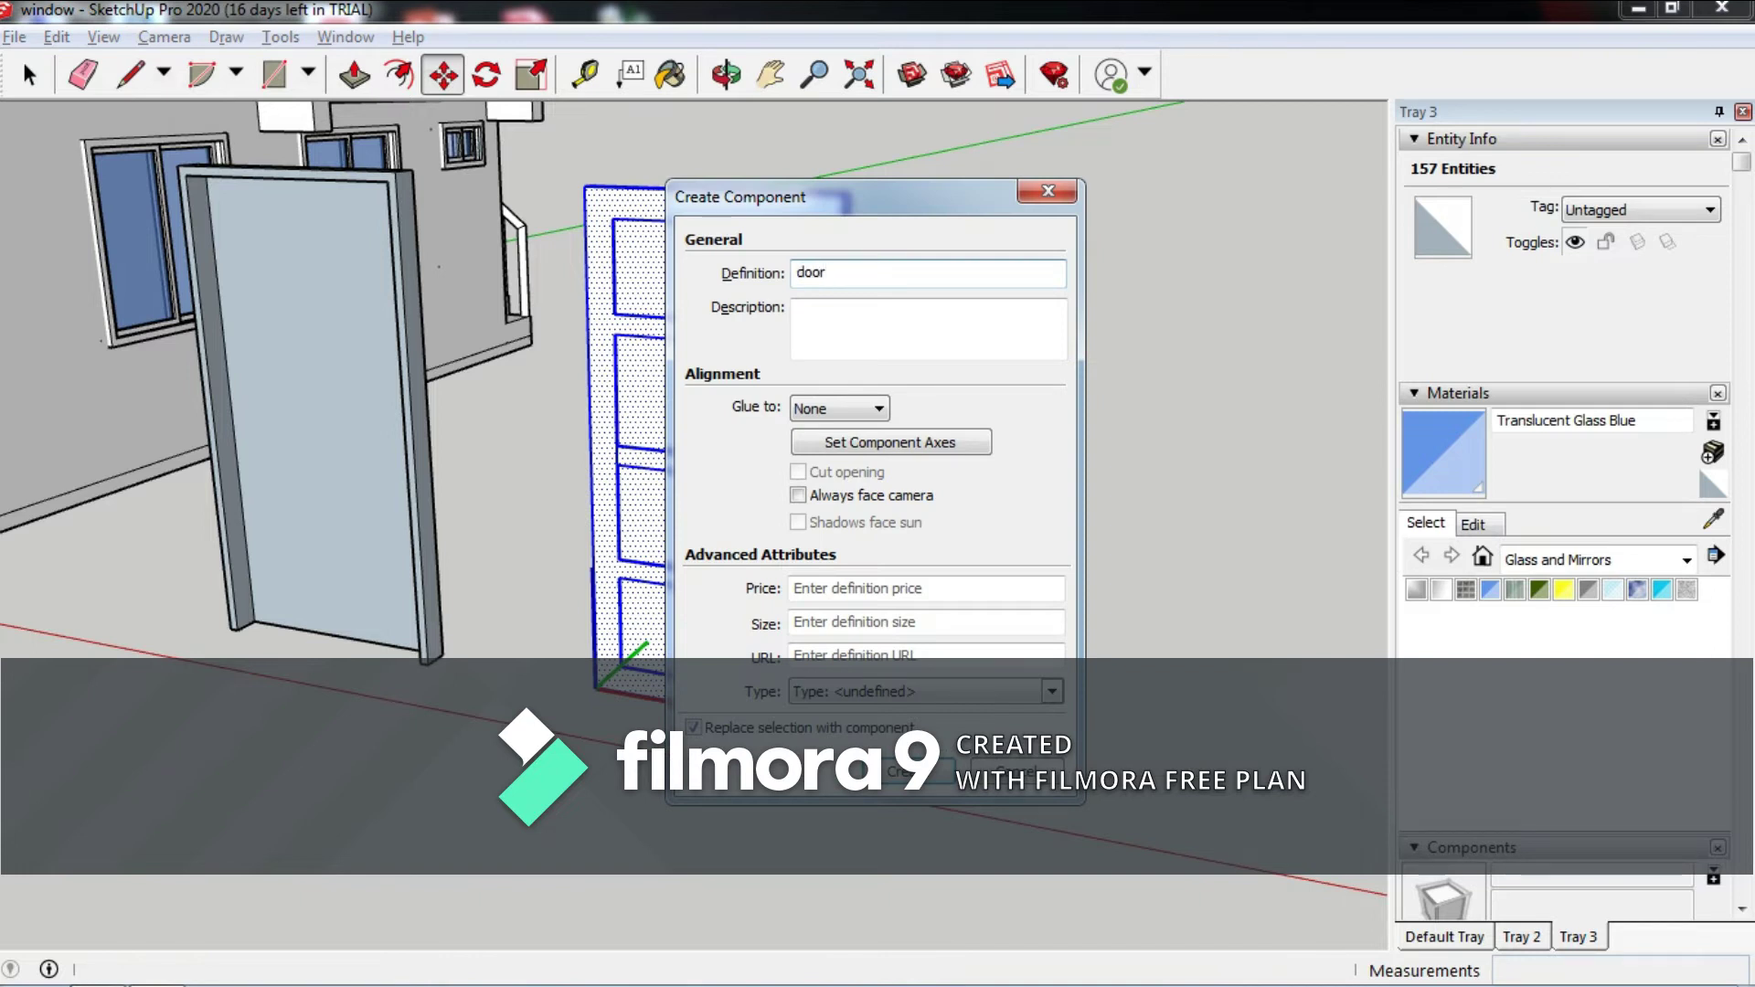
{"action": "key", "text": "Return"}
{"action": "type", "text": "nent#8"}
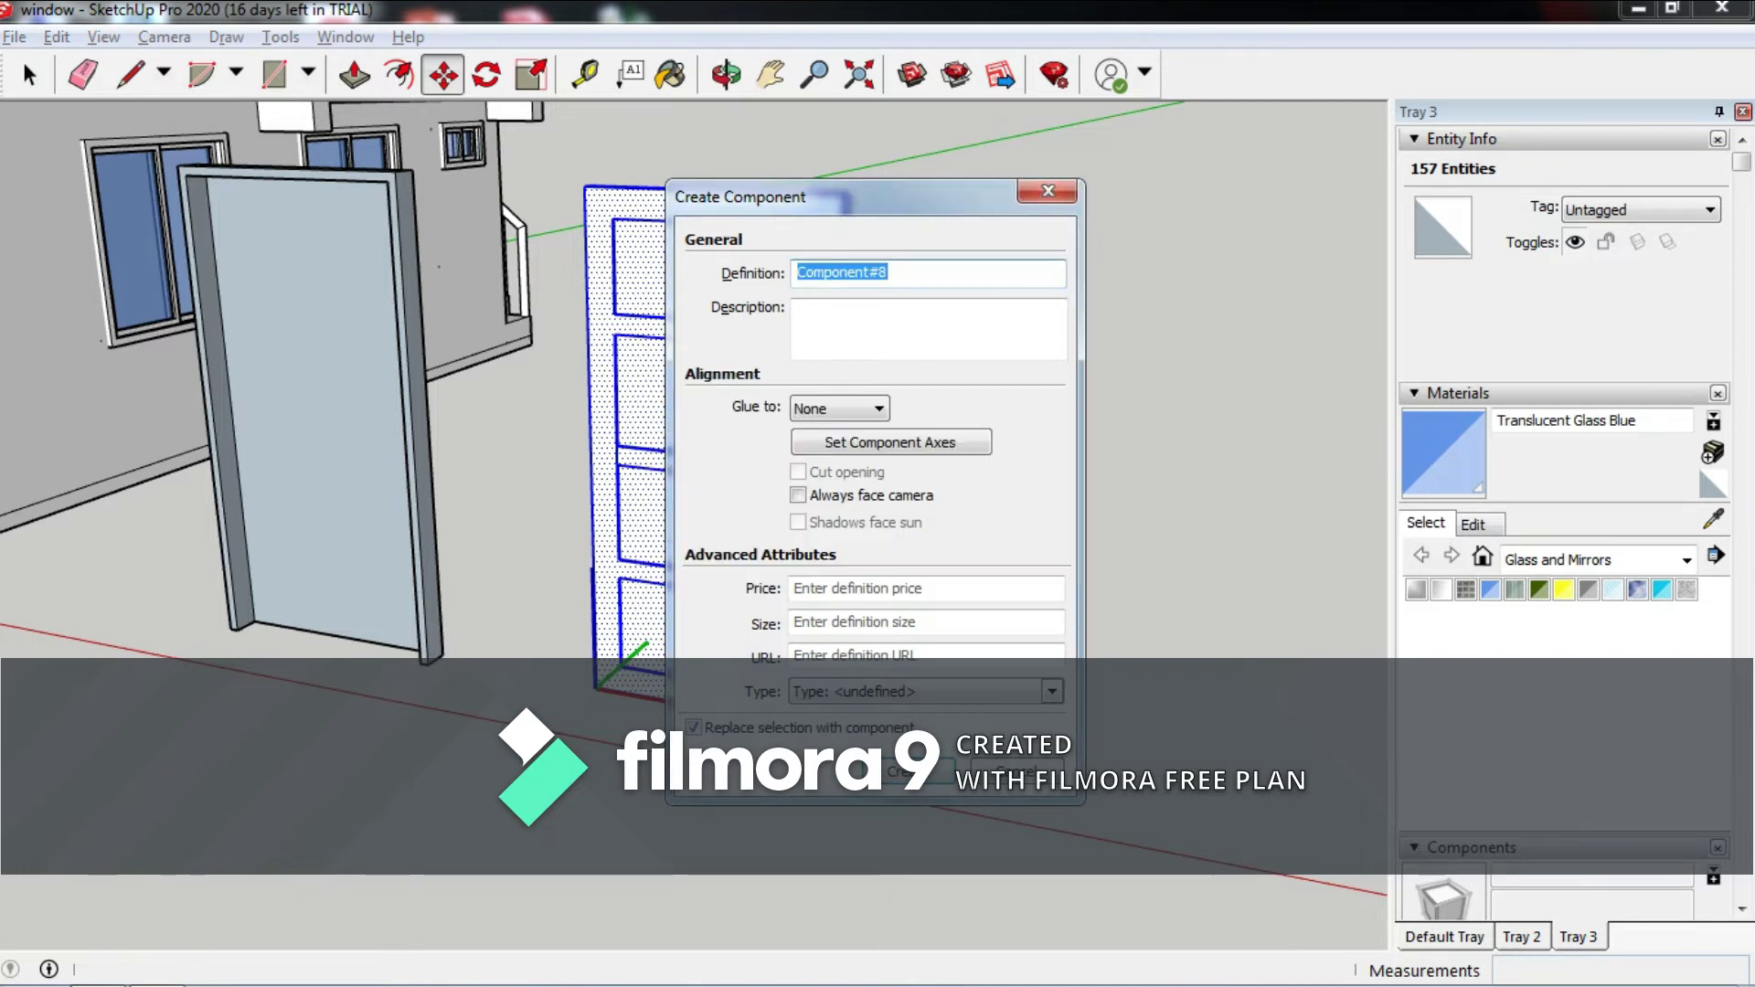
{"action": "type", "text": "door1"}
{"action": "key", "text": "Return"}
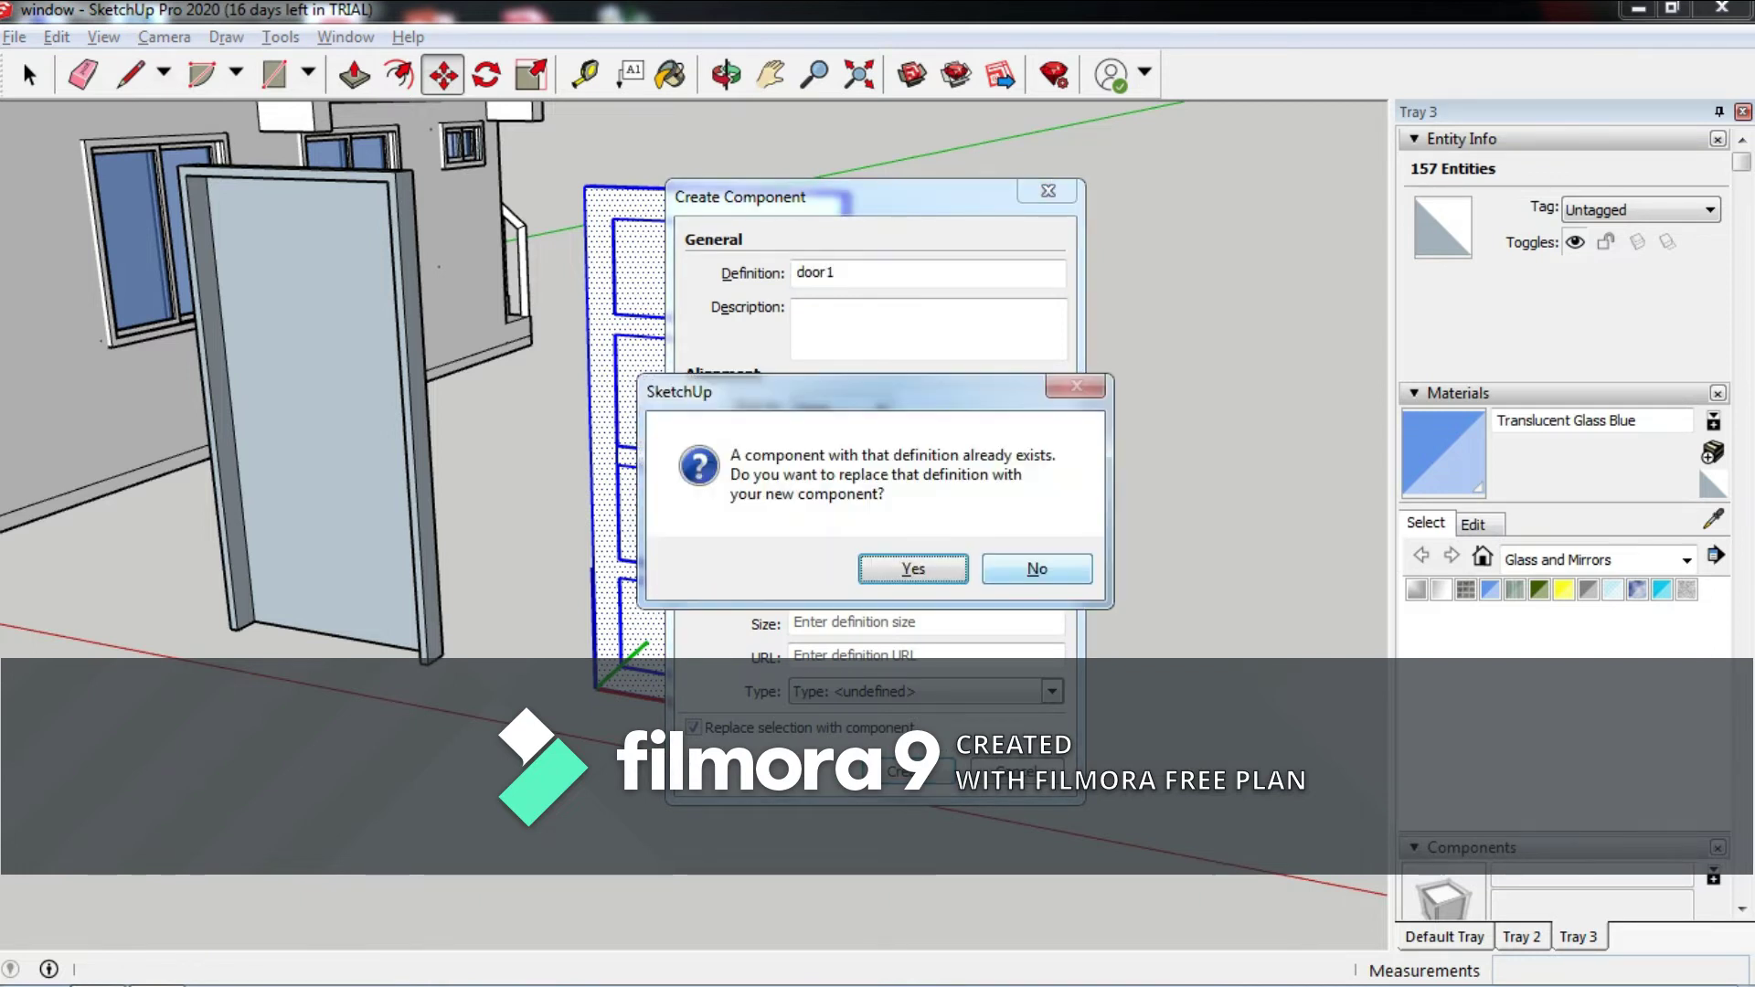
{"action": "key", "text": "Return"}
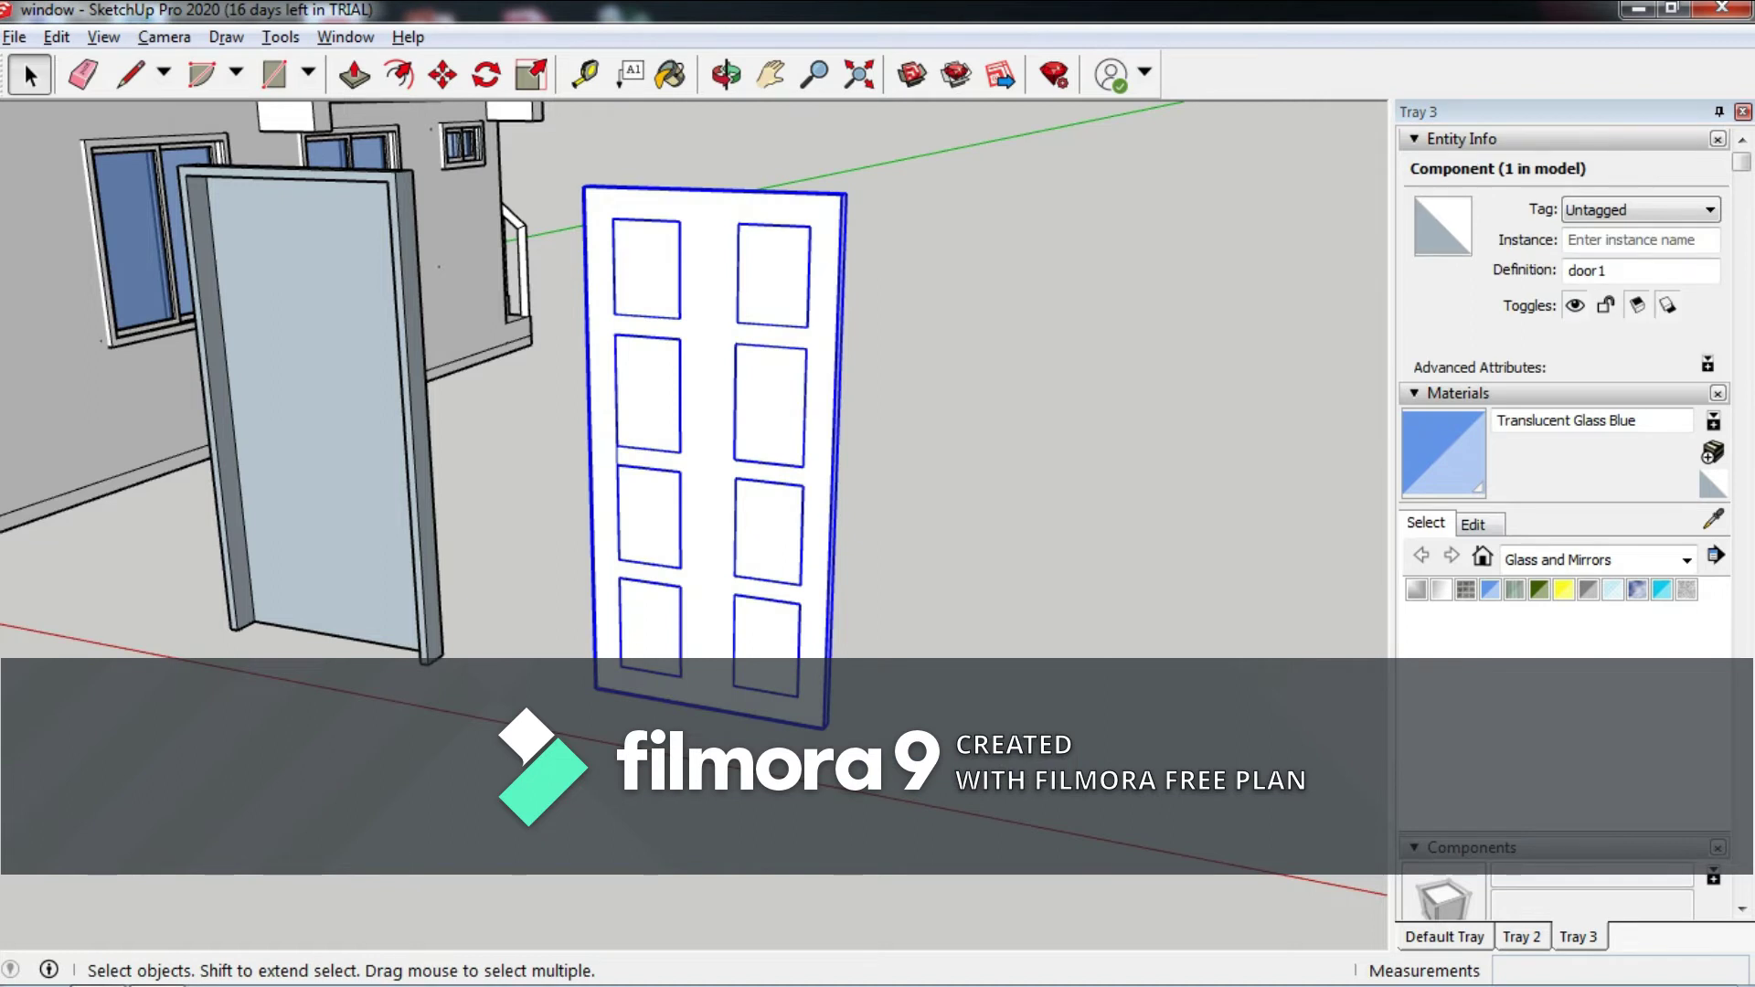
Move door1 by its bottom corner onto the jamb's inner corner inside the frame.
{"action": "middle_click_drag", "start_coordinate": [713, 439], "coordinate": [676, 329]}
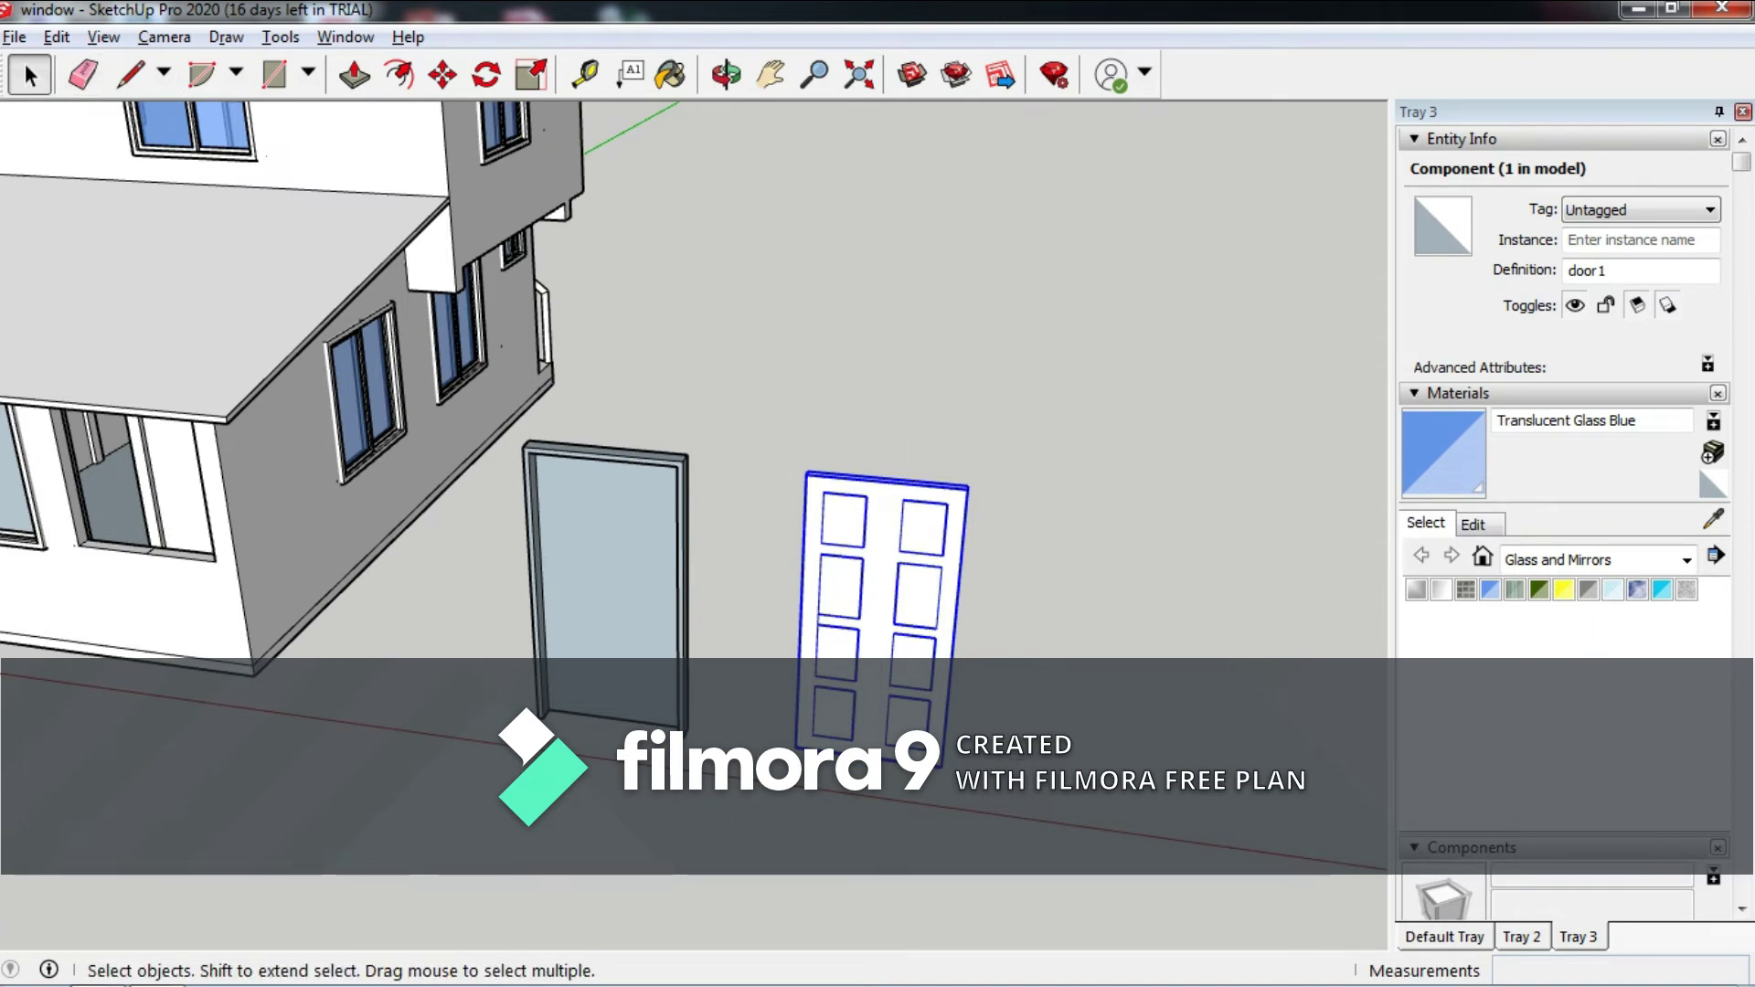
{"action": "key", "text": "m"}
{"action": "scroll", "coordinate": [713, 759], "scroll_direction": "up", "scroll_amount": 3}
{"action": "scroll", "coordinate": [713, 758], "scroll_direction": "up", "scroll_amount": 3}
{"action": "scroll", "coordinate": [713, 759], "scroll_direction": "up", "scroll_amount": 2}
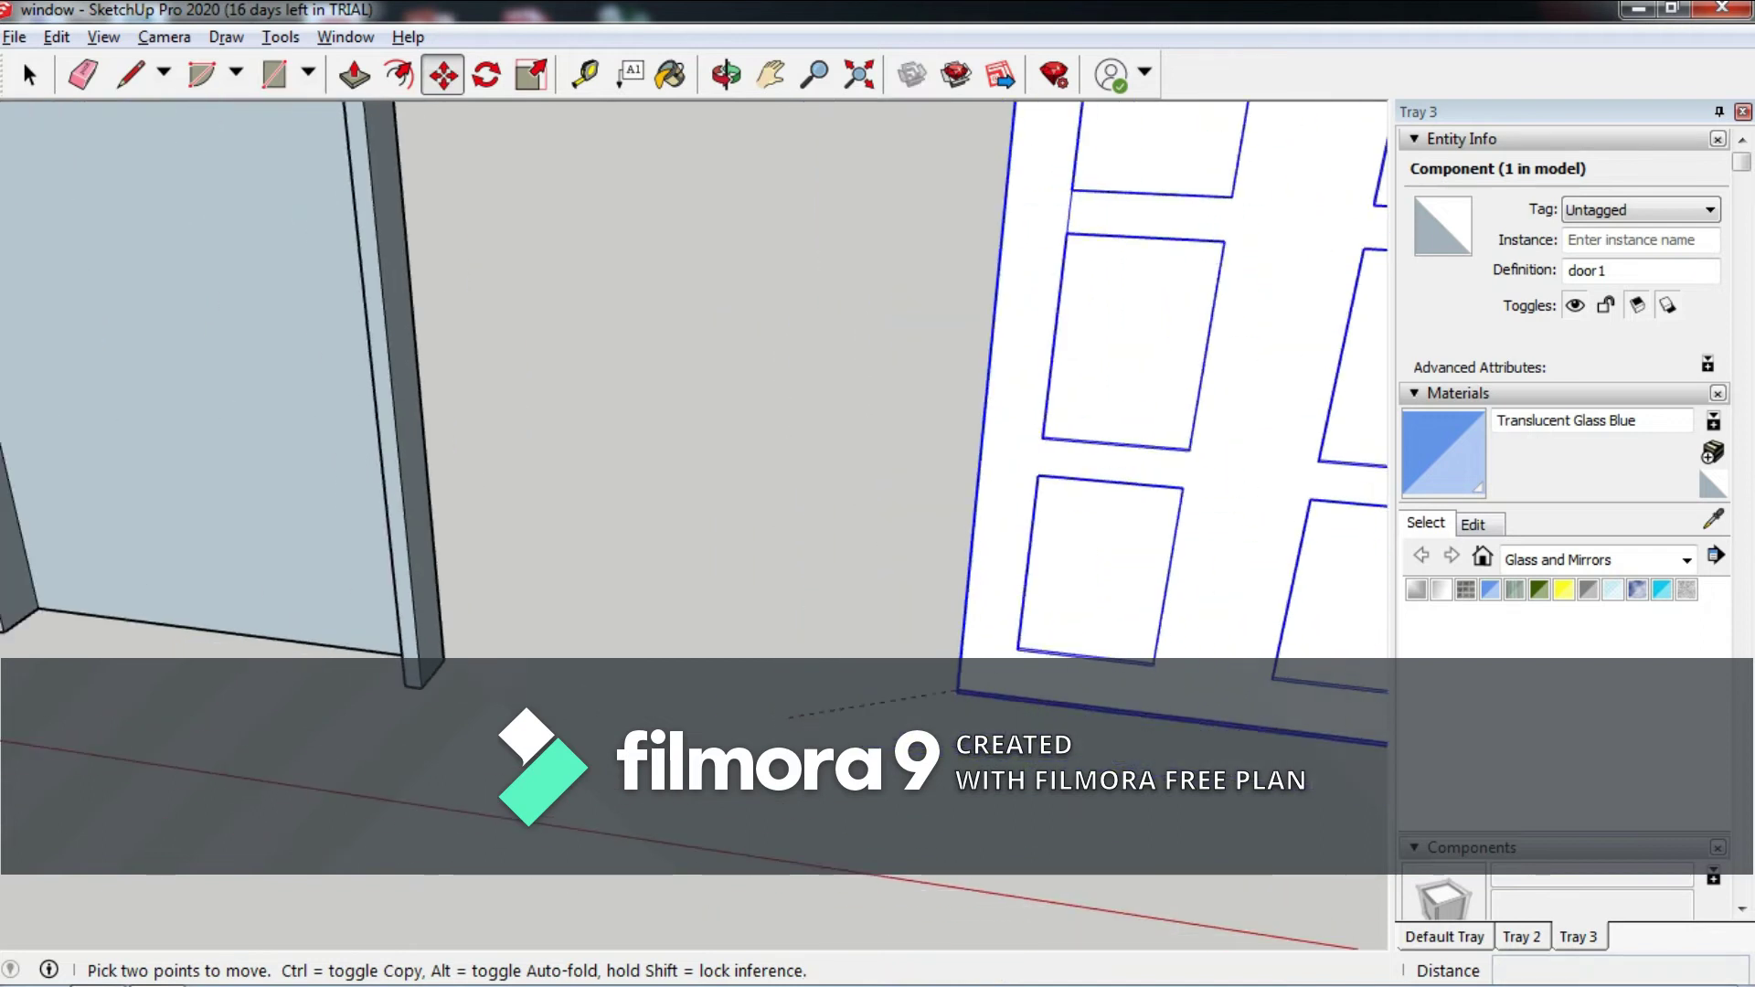
{"action": "left_click", "coordinate": [957, 692]}
{"action": "scroll", "coordinate": [957, 692], "scroll_direction": "down", "scroll_amount": 3}
{"action": "scroll", "coordinate": [640, 640], "scroll_direction": "up", "scroll_amount": 3}
{"action": "scroll", "coordinate": [365, 667], "scroll_direction": "up", "scroll_amount": 2}
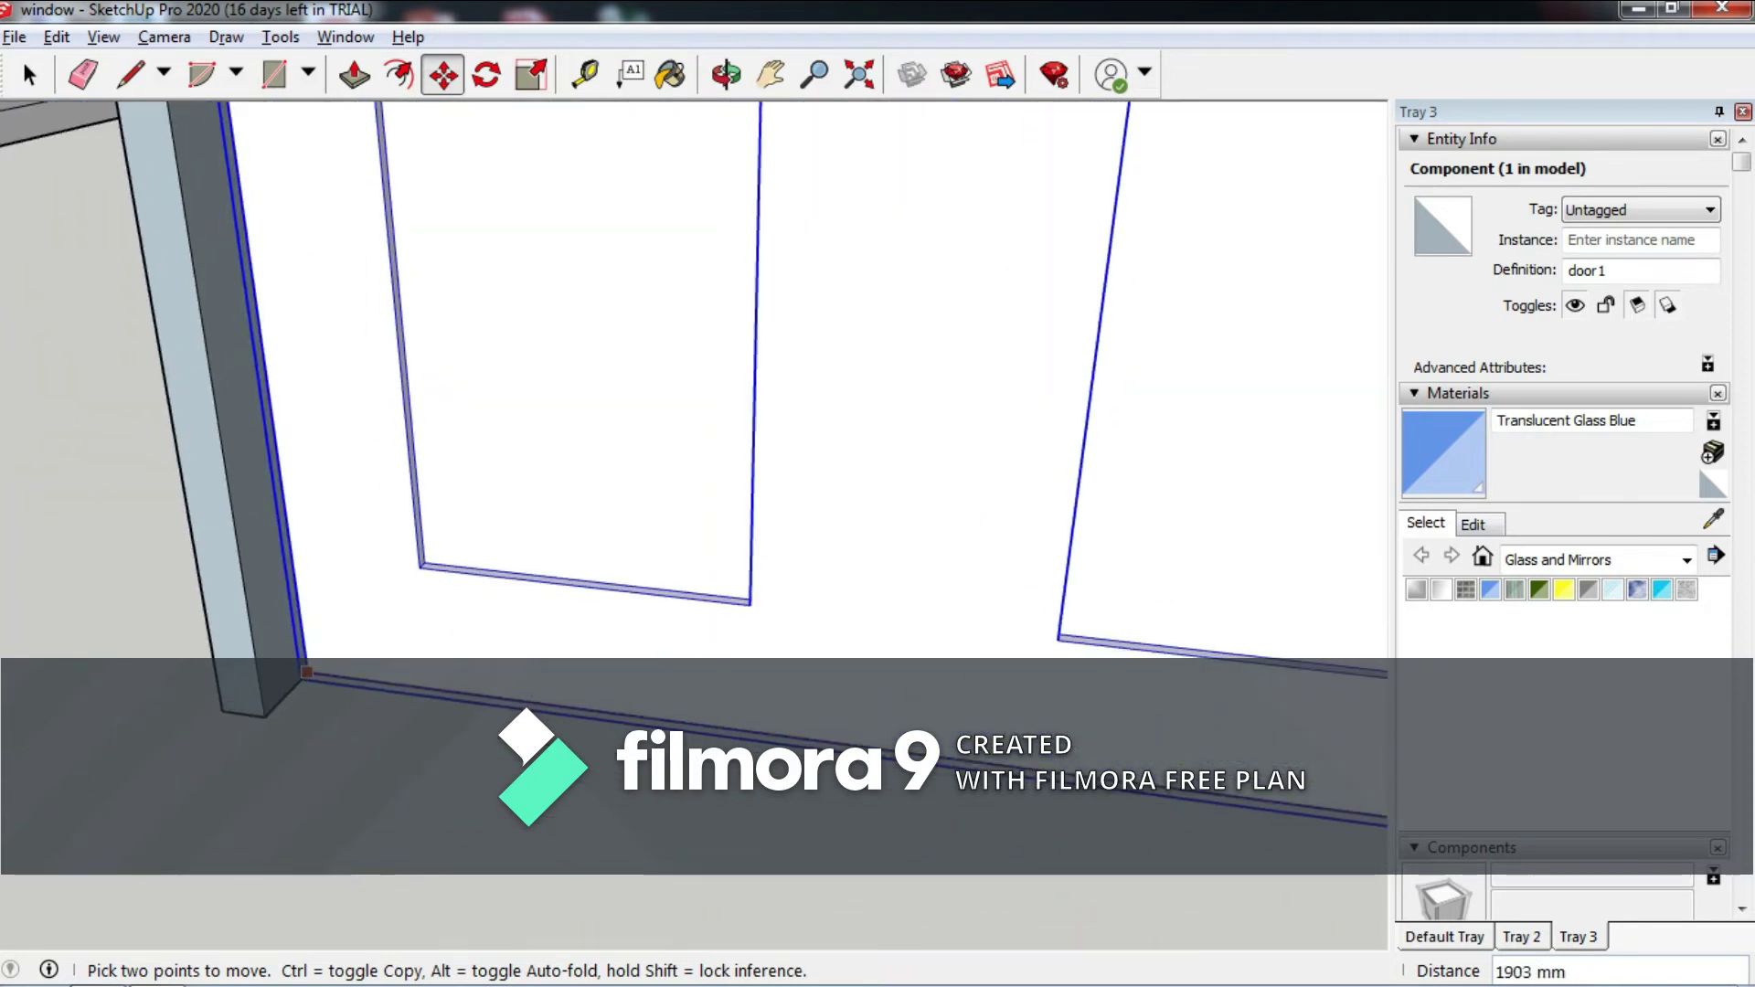
{"action": "left_click", "coordinate": [306, 672]}
{"action": "scroll", "coordinate": [365, 687], "scroll_direction": "down", "scroll_amount": 2}
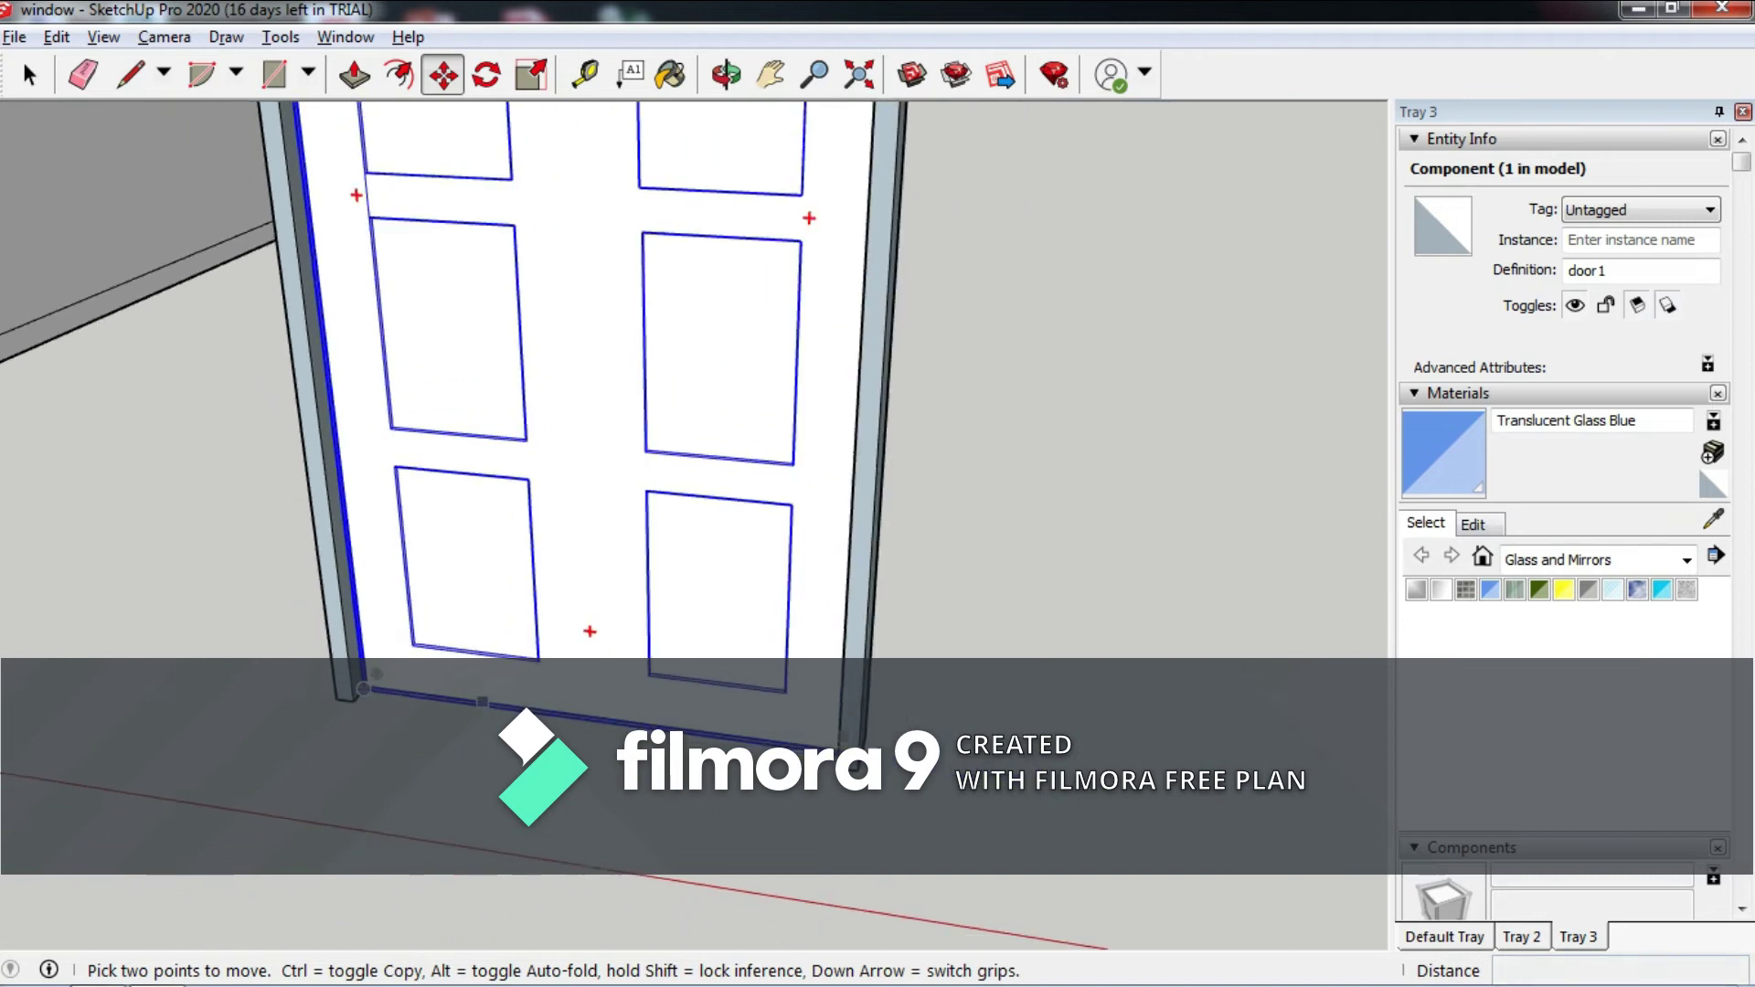
{"action": "middle_click_drag", "start_coordinate": [370, 681], "coordinate": [129, 157]}
{"action": "left_click", "coordinate": [29, 75]}
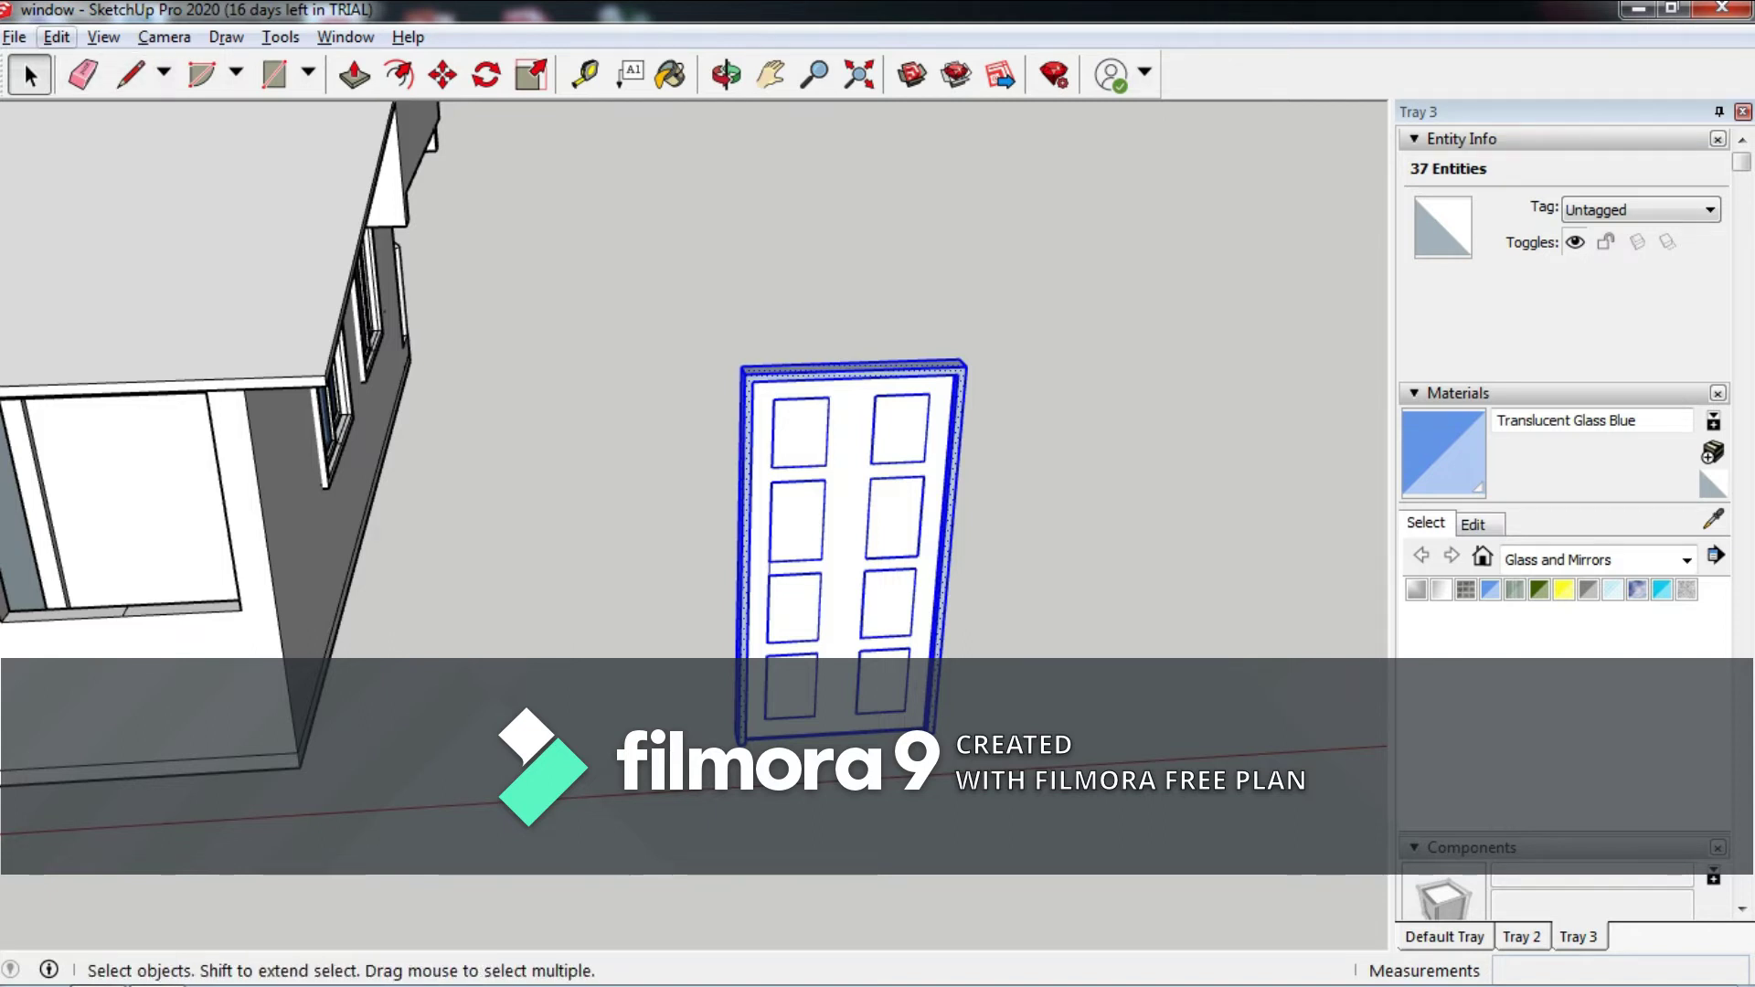
Make the door and frame a 'door w jam' component and set it against the house wall.
{"action": "key", "text": "g"}
{"action": "type", "text": "door w jam"}
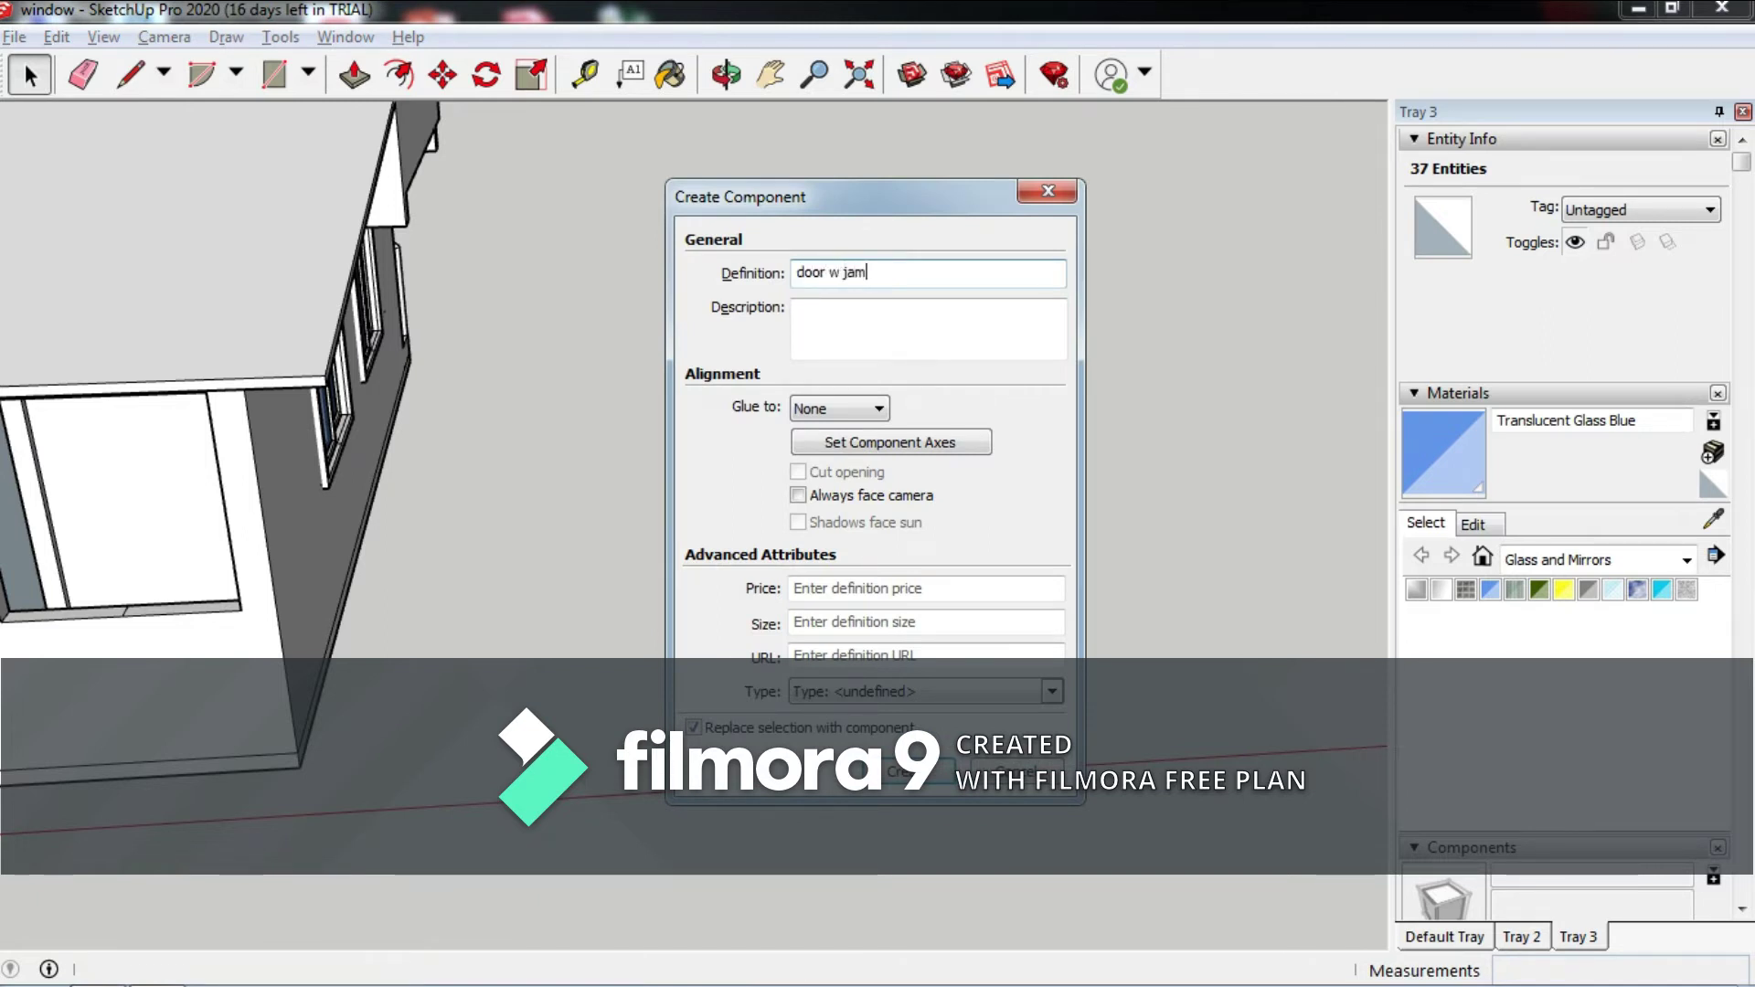
{"action": "key", "text": "Return"}
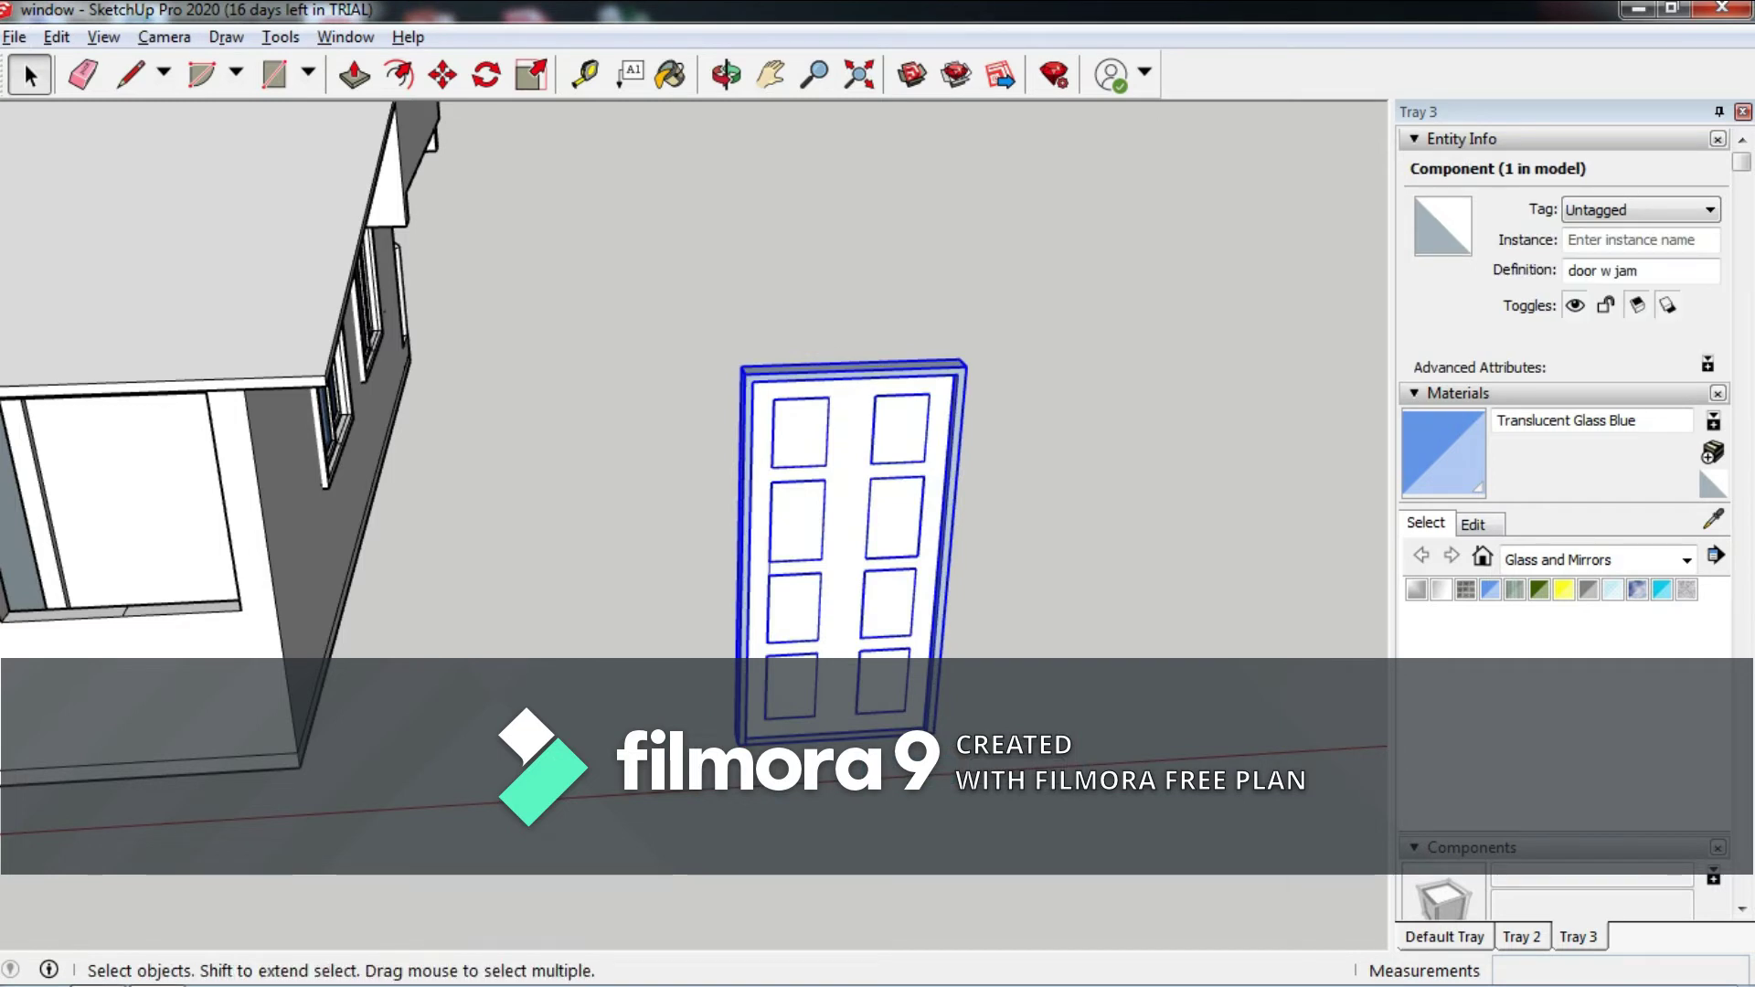
{"action": "key", "text": "m"}
{"action": "scroll", "coordinate": [828, 663], "scroll_direction": "up", "scroll_amount": 3}
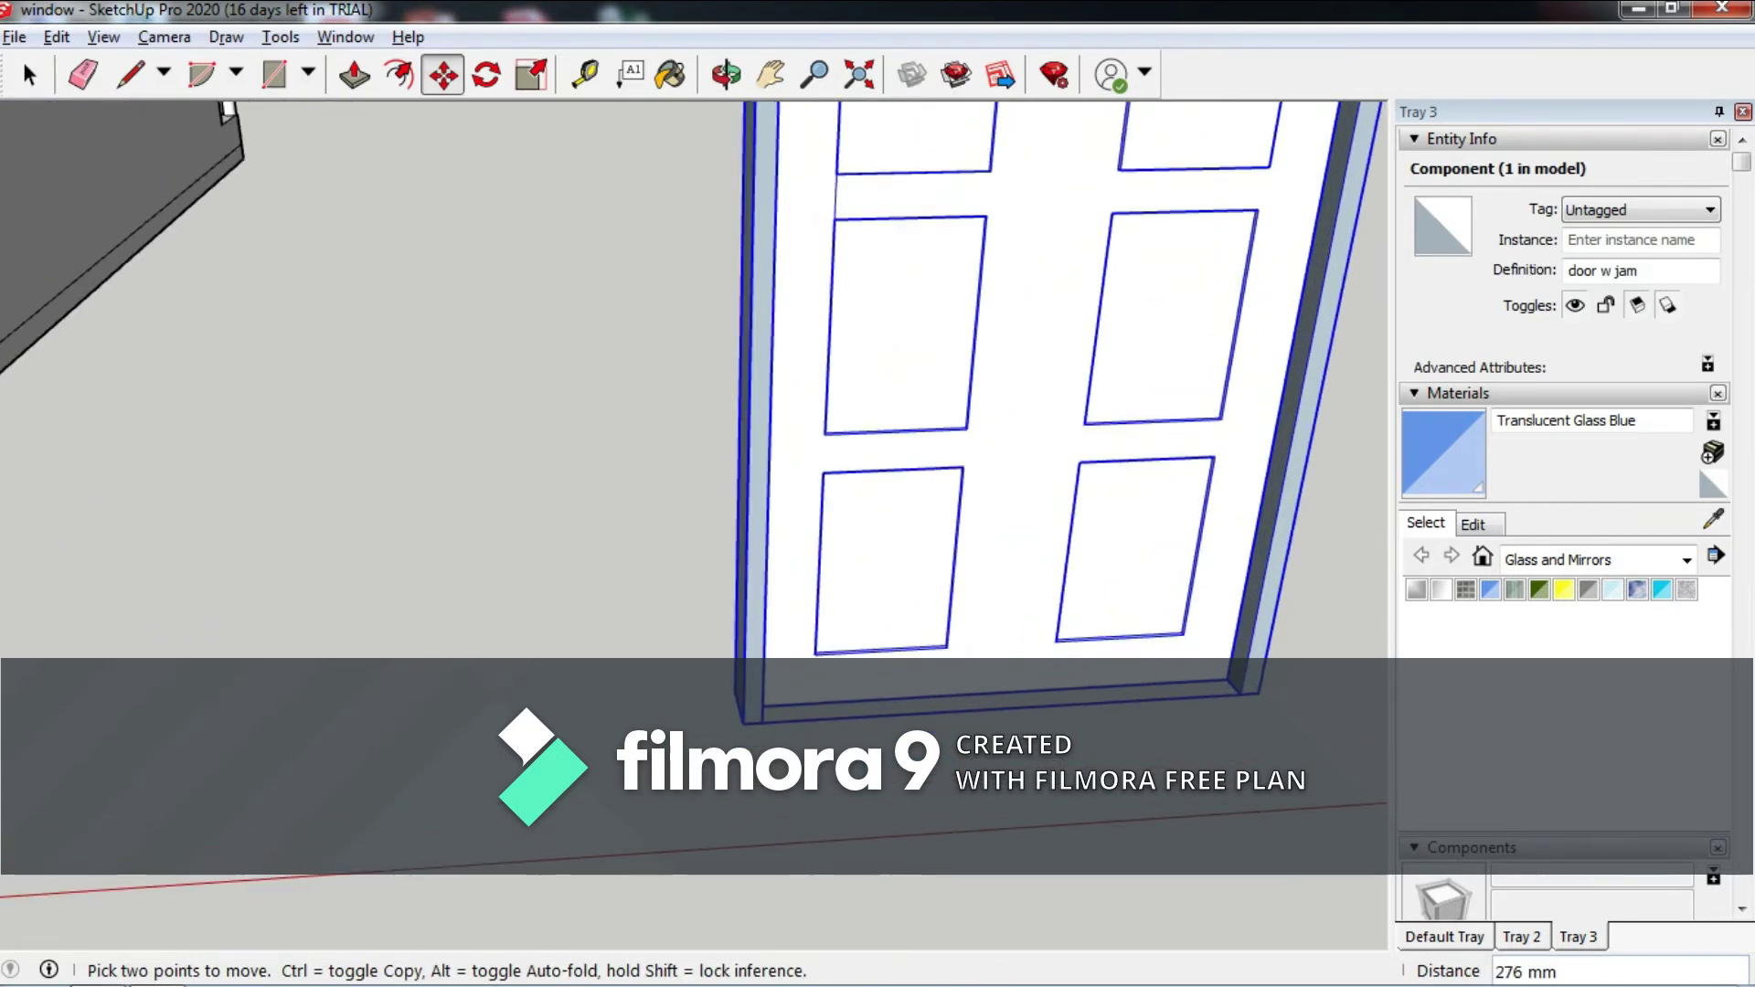
{"action": "scroll", "coordinate": [827, 663], "scroll_direction": "down", "scroll_amount": 1}
{"action": "scroll", "coordinate": [827, 663], "scroll_direction": "down", "scroll_amount": 2}
{"action": "scroll", "coordinate": [1137, 675], "scroll_direction": "down", "scroll_amount": 2}
{"action": "scroll", "coordinate": [706, 731], "scroll_direction": "up", "scroll_amount": 2}
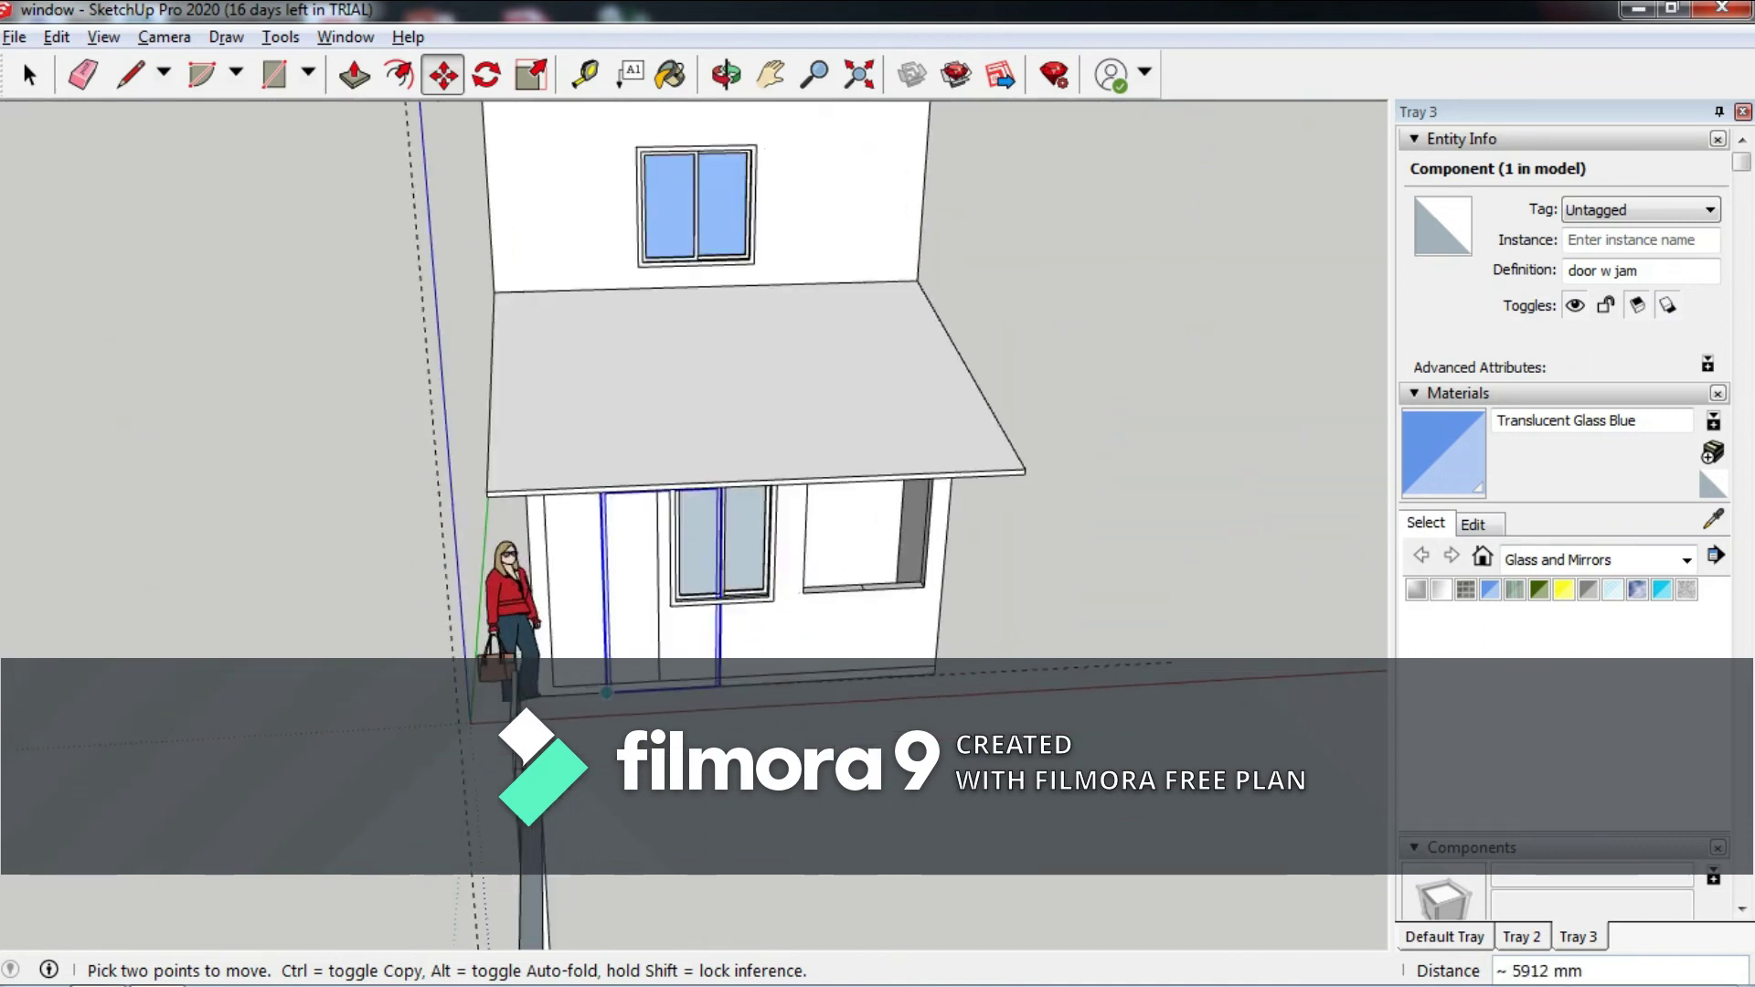
{"action": "scroll", "coordinate": [523, 695], "scroll_direction": "up", "scroll_amount": 2}
{"action": "scroll", "coordinate": [524, 681], "scroll_direction": "up", "scroll_amount": 3}
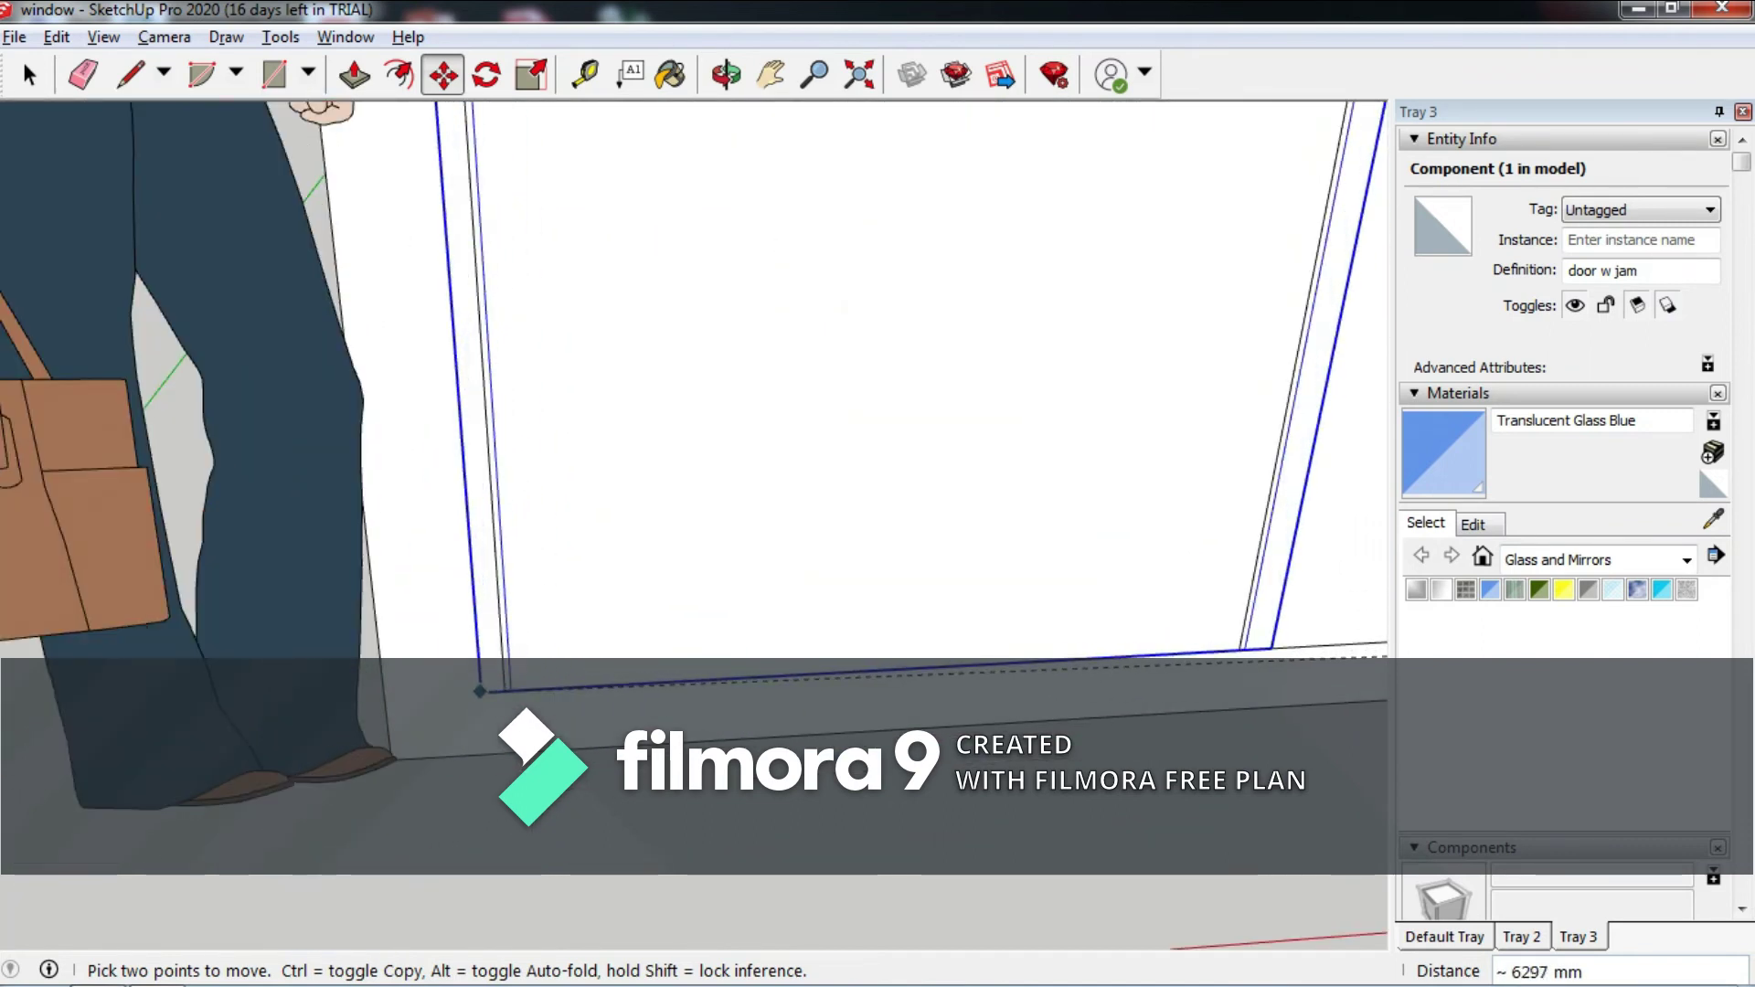
{"action": "left_click", "coordinate": [473, 692]}
Reposition the door-with-jamb beside the house.
{"action": "scroll", "coordinate": [512, 694], "scroll_direction": "down", "scroll_amount": 3}
{"action": "mouse_move", "coordinate": [639, 549]}
{"action": "middle_mouse_down"}
{"action": "mouse_move", "coordinate": [749, 511]}
{"action": "mouse_move", "coordinate": [666, 635]}
{"action": "middle_mouse_up"}
{"action": "scroll", "coordinate": [666, 635], "scroll_direction": "up", "scroll_amount": 2}
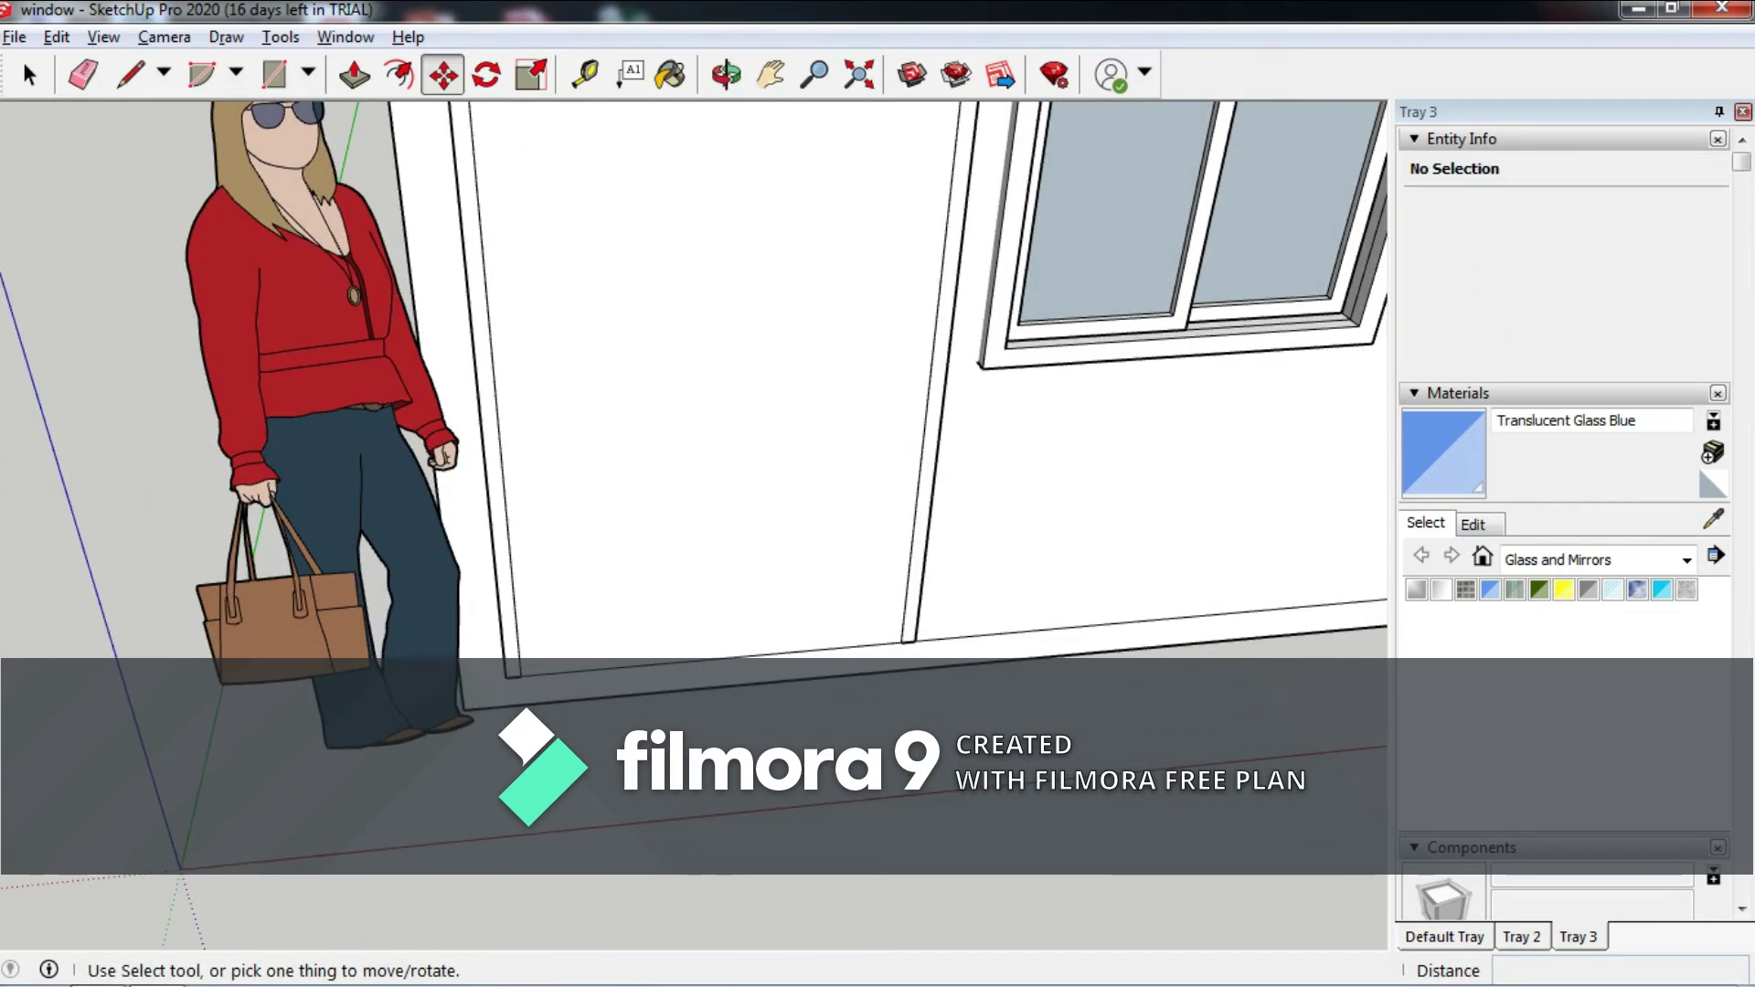
{"action": "left_click", "coordinate": [506, 677]}
{"action": "scroll", "coordinate": [506, 678], "scroll_direction": "down", "scroll_amount": 2}
{"action": "scroll", "coordinate": [475, 731], "scroll_direction": "down", "scroll_amount": 2}
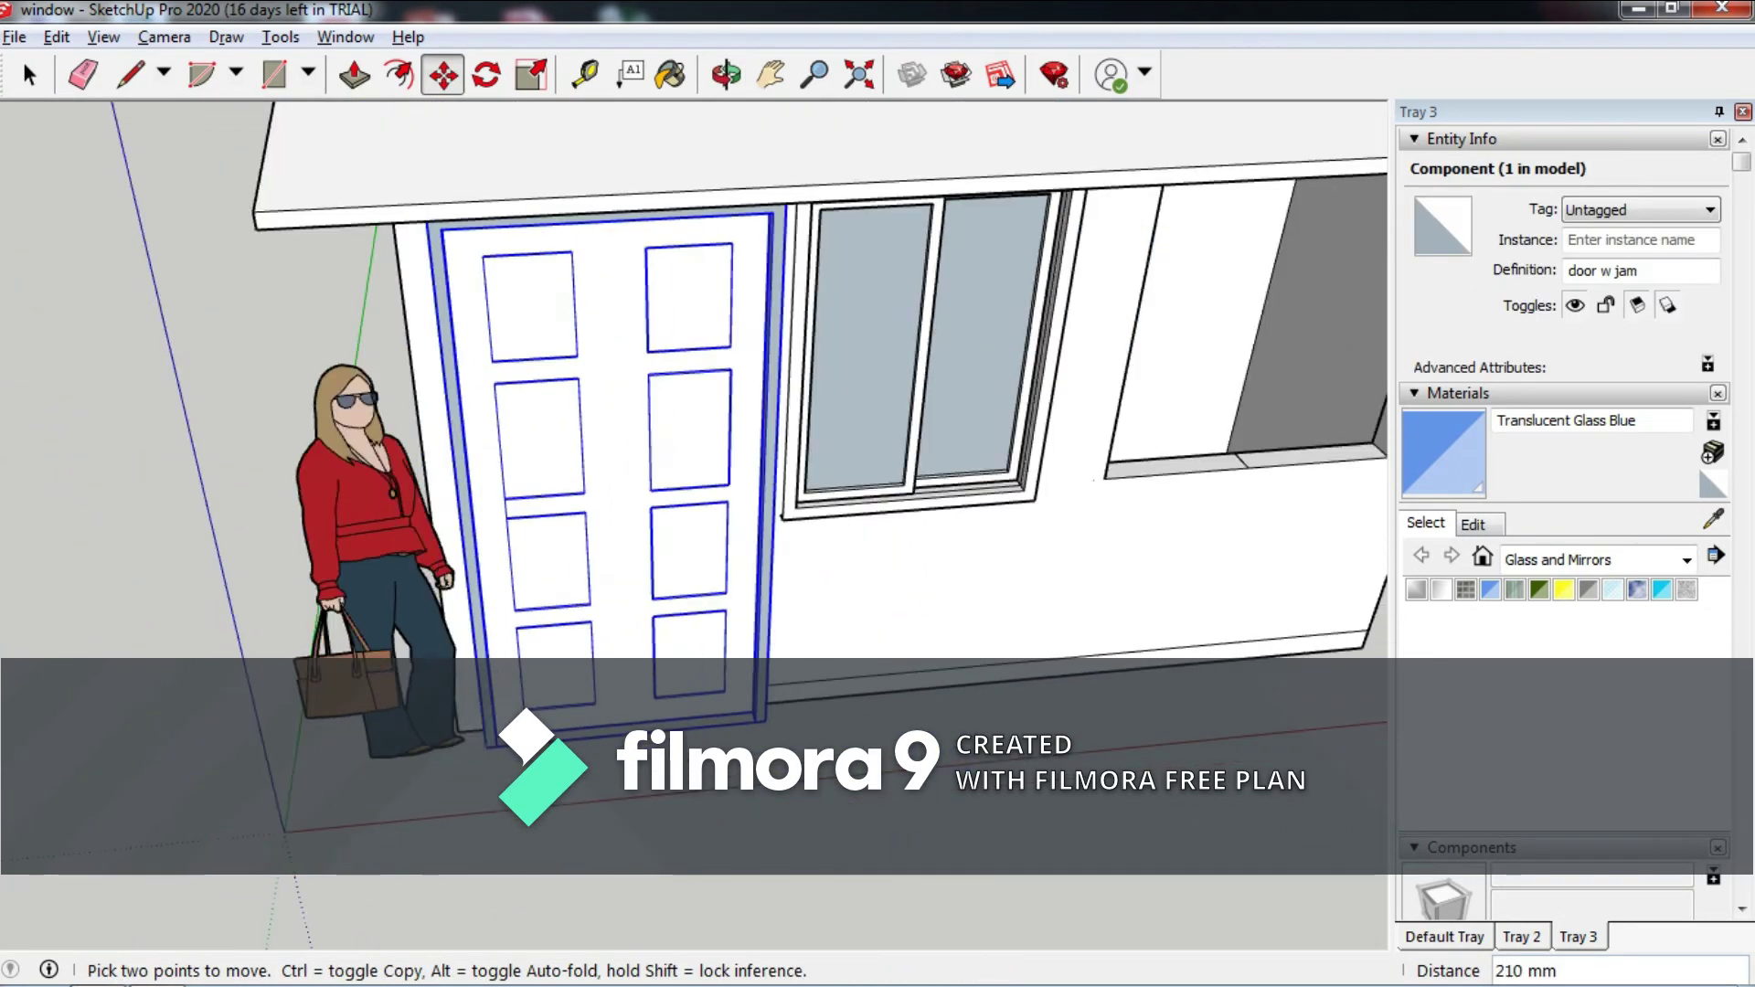
{"action": "left_click", "coordinate": [411, 695]}
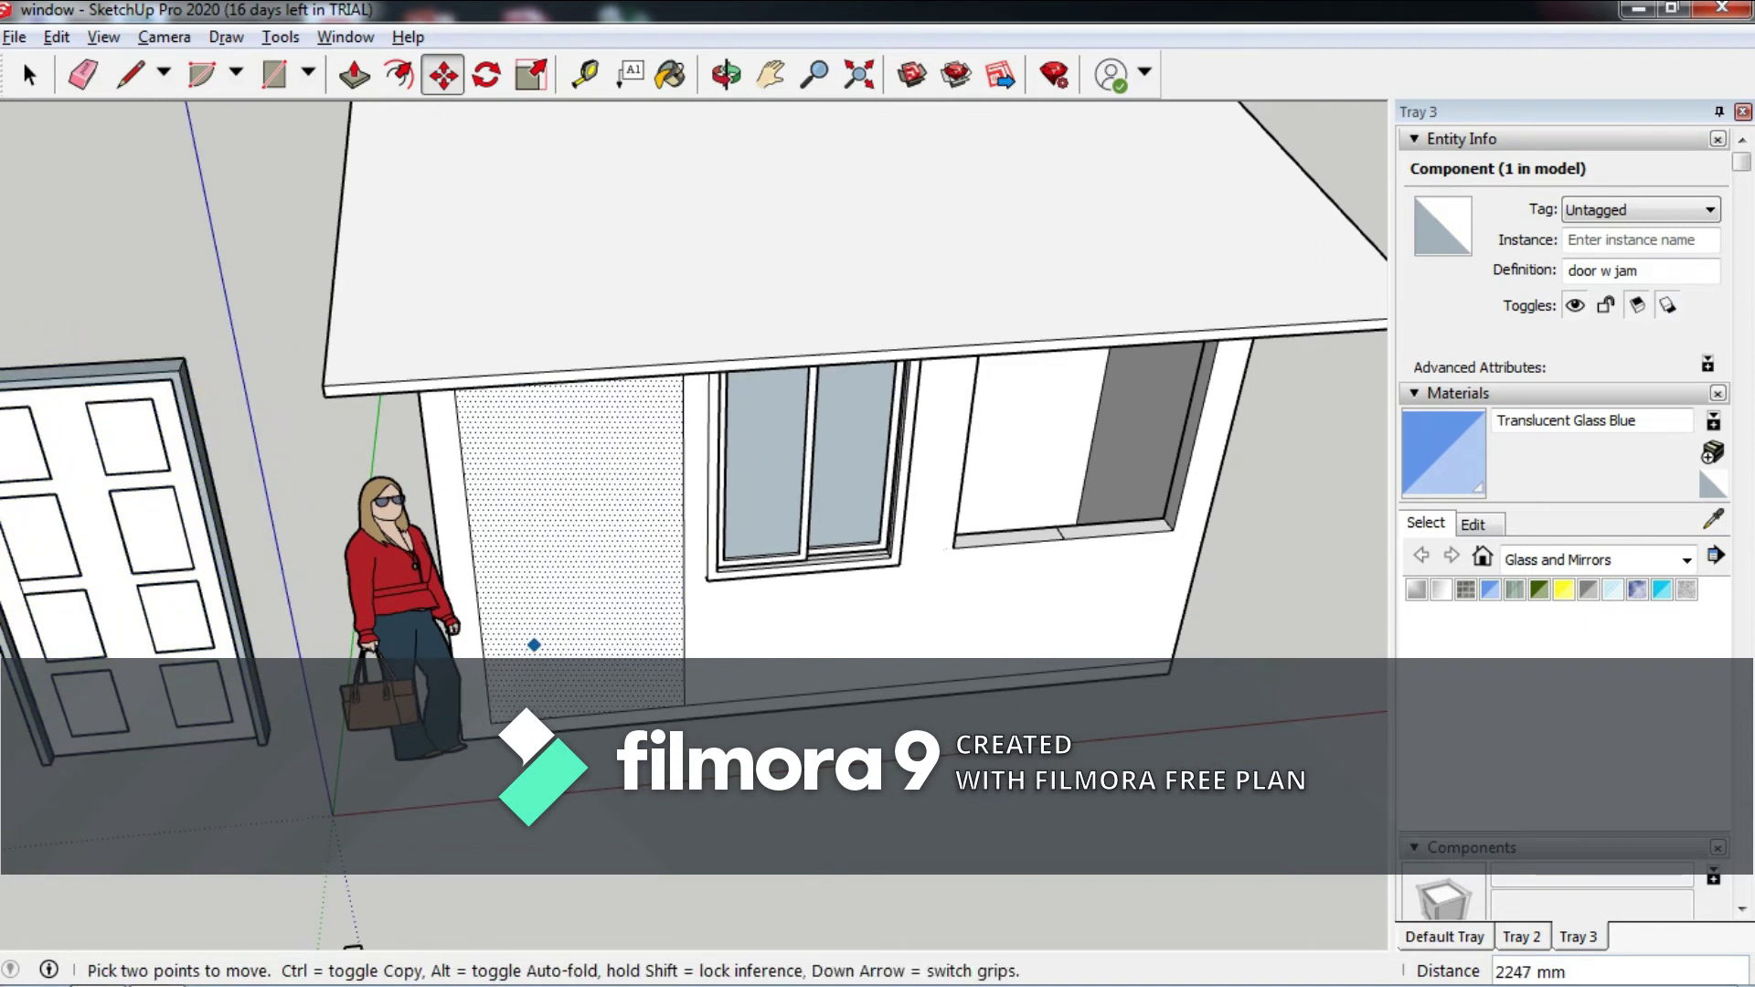
Start pulling the wall panel beside the front window outward.
{"action": "middle_click_drag", "start_coordinate": [353, 946], "coordinate": [536, 161]}
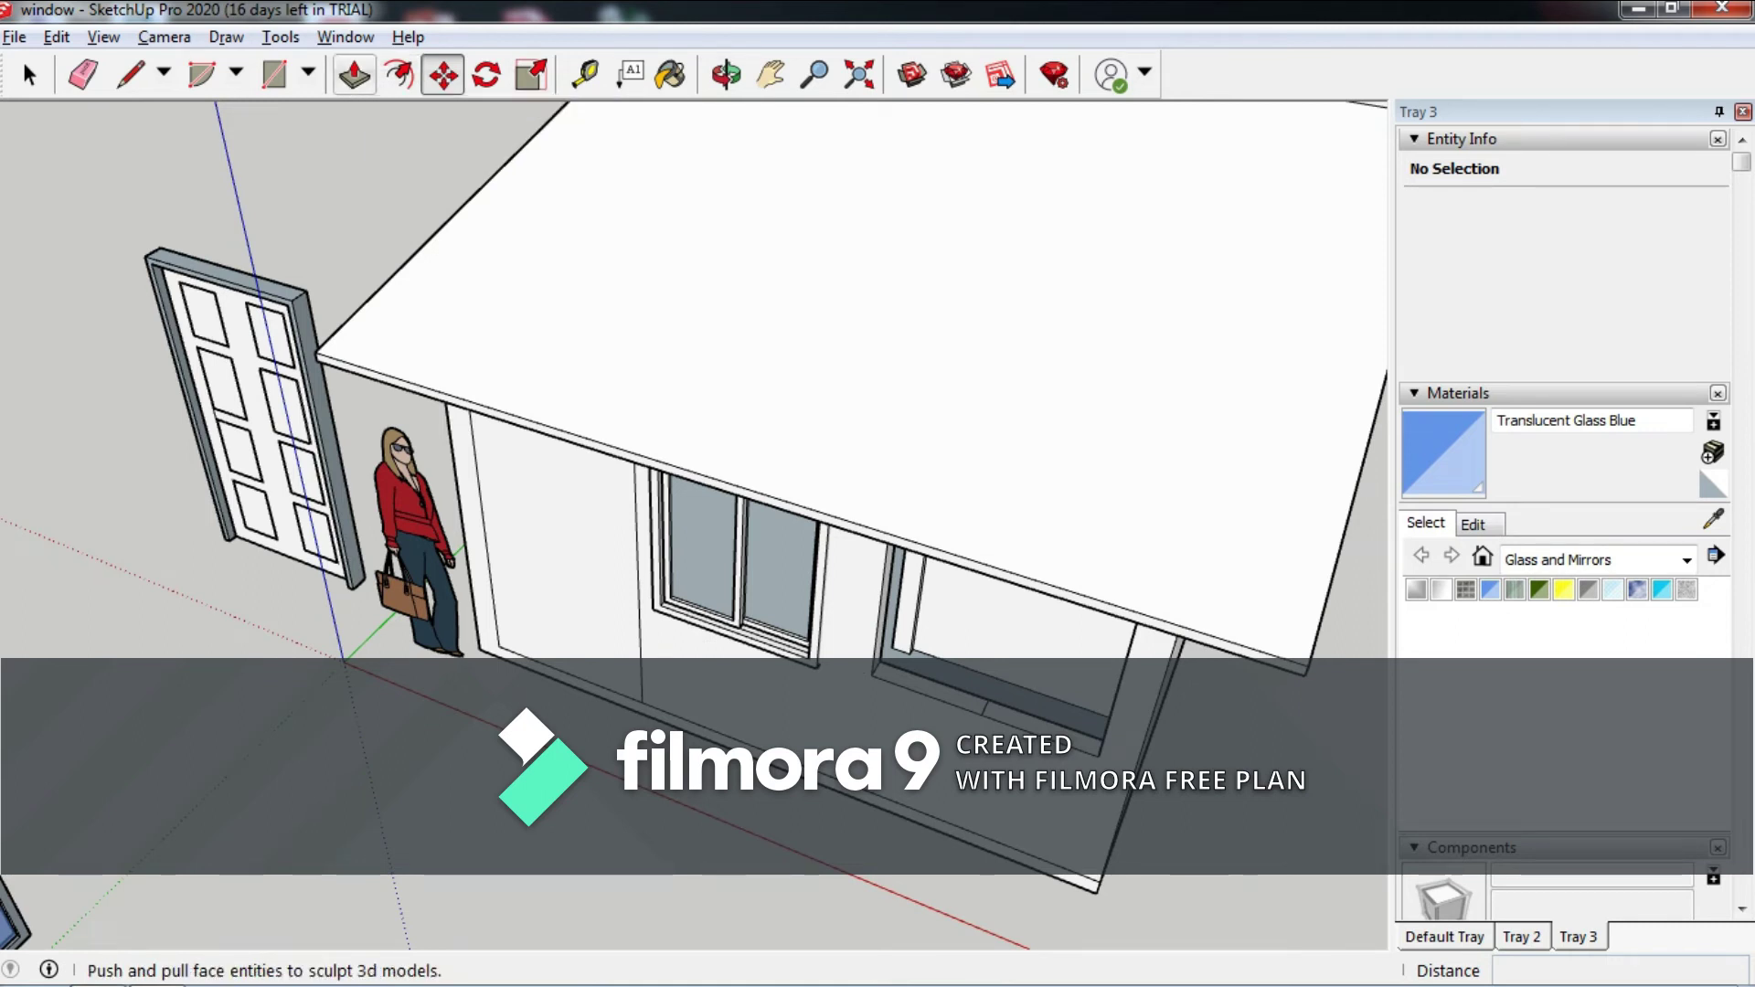
{"action": "key", "text": "f"}
{"action": "key", "text": "p"}
{"action": "left_click", "coordinate": [581, 591]}
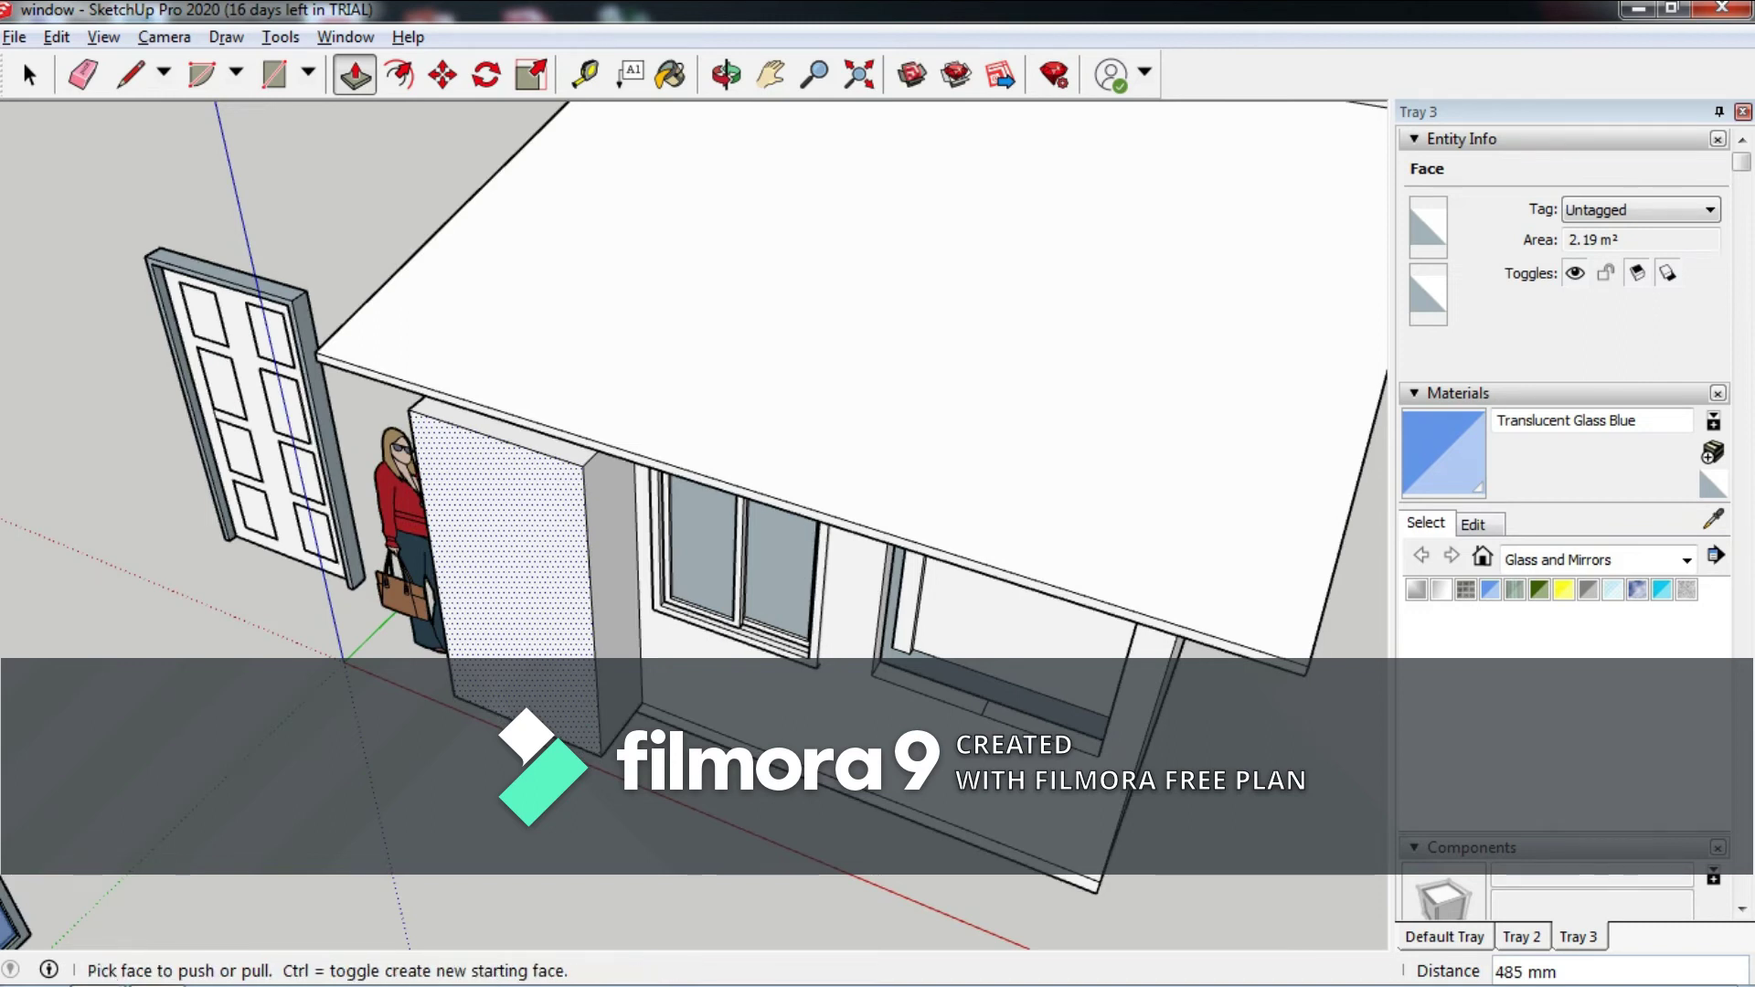
Finish pulling the panel into a block, then erase its front and side faces.
{"action": "scroll", "coordinate": [455, 292], "scroll_direction": "up", "scroll_amount": 2}
{"action": "left_click", "coordinate": [455, 293]}
{"action": "key", "text": "e"}
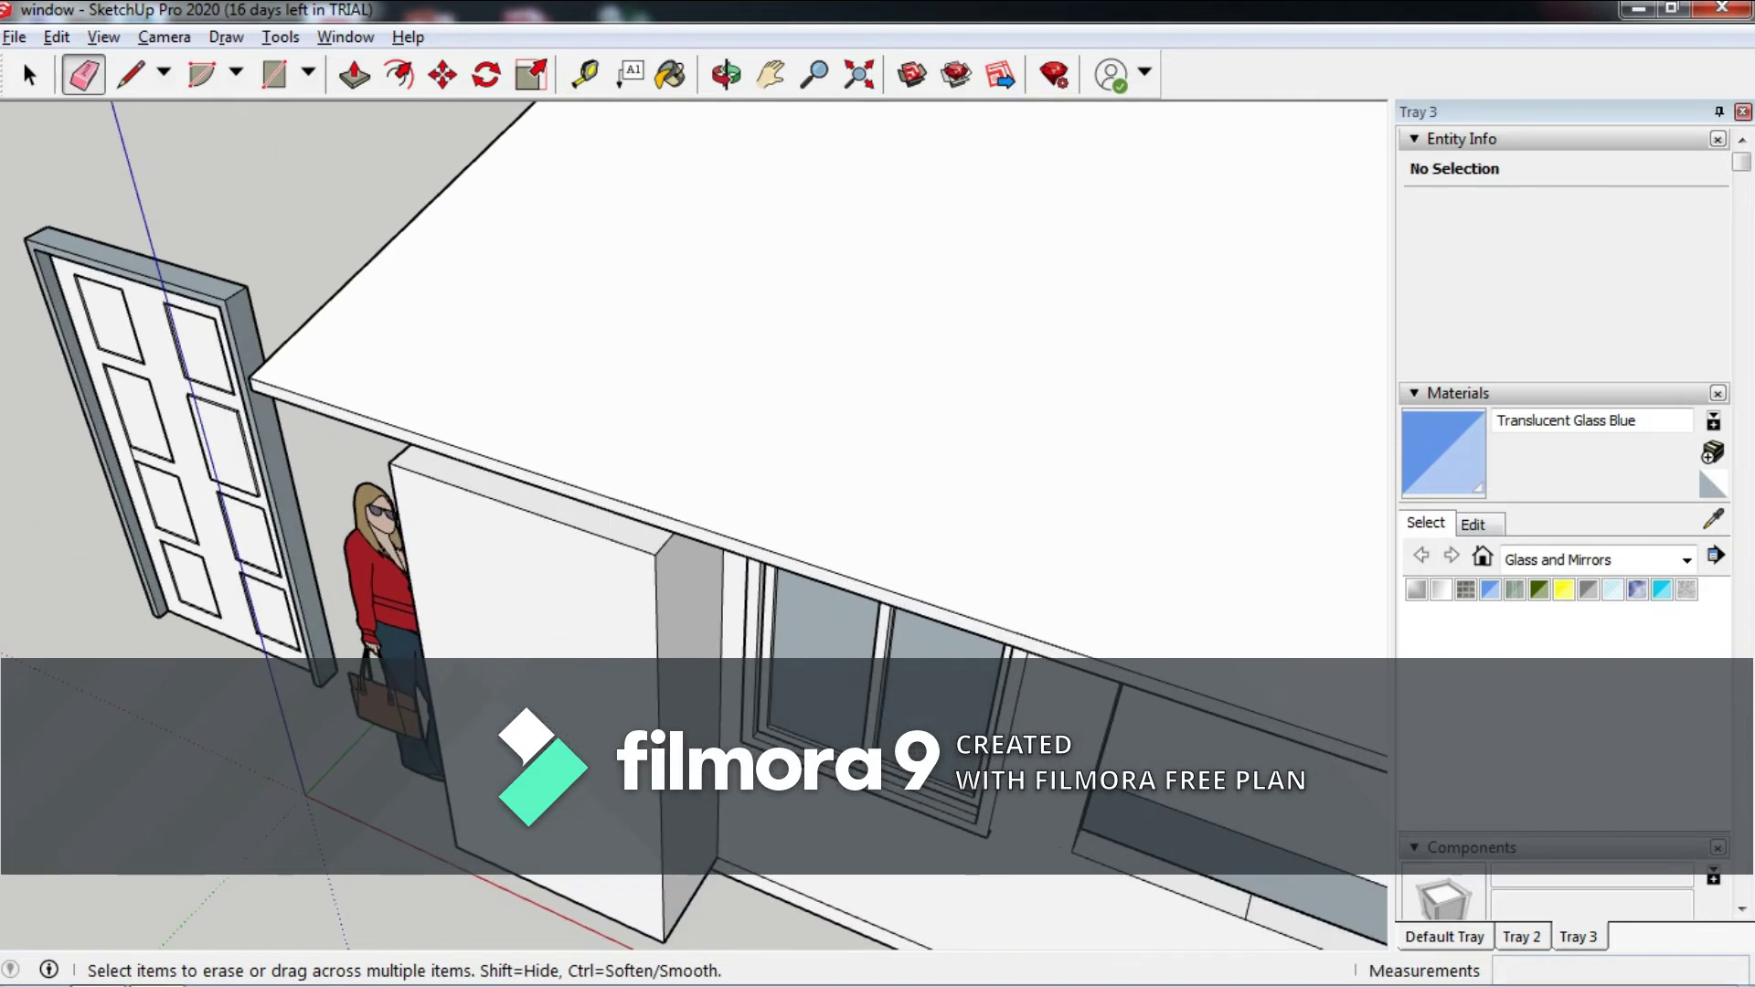
{"action": "left_click", "coordinate": [557, 878]}
{"action": "left_click", "coordinate": [658, 622]}
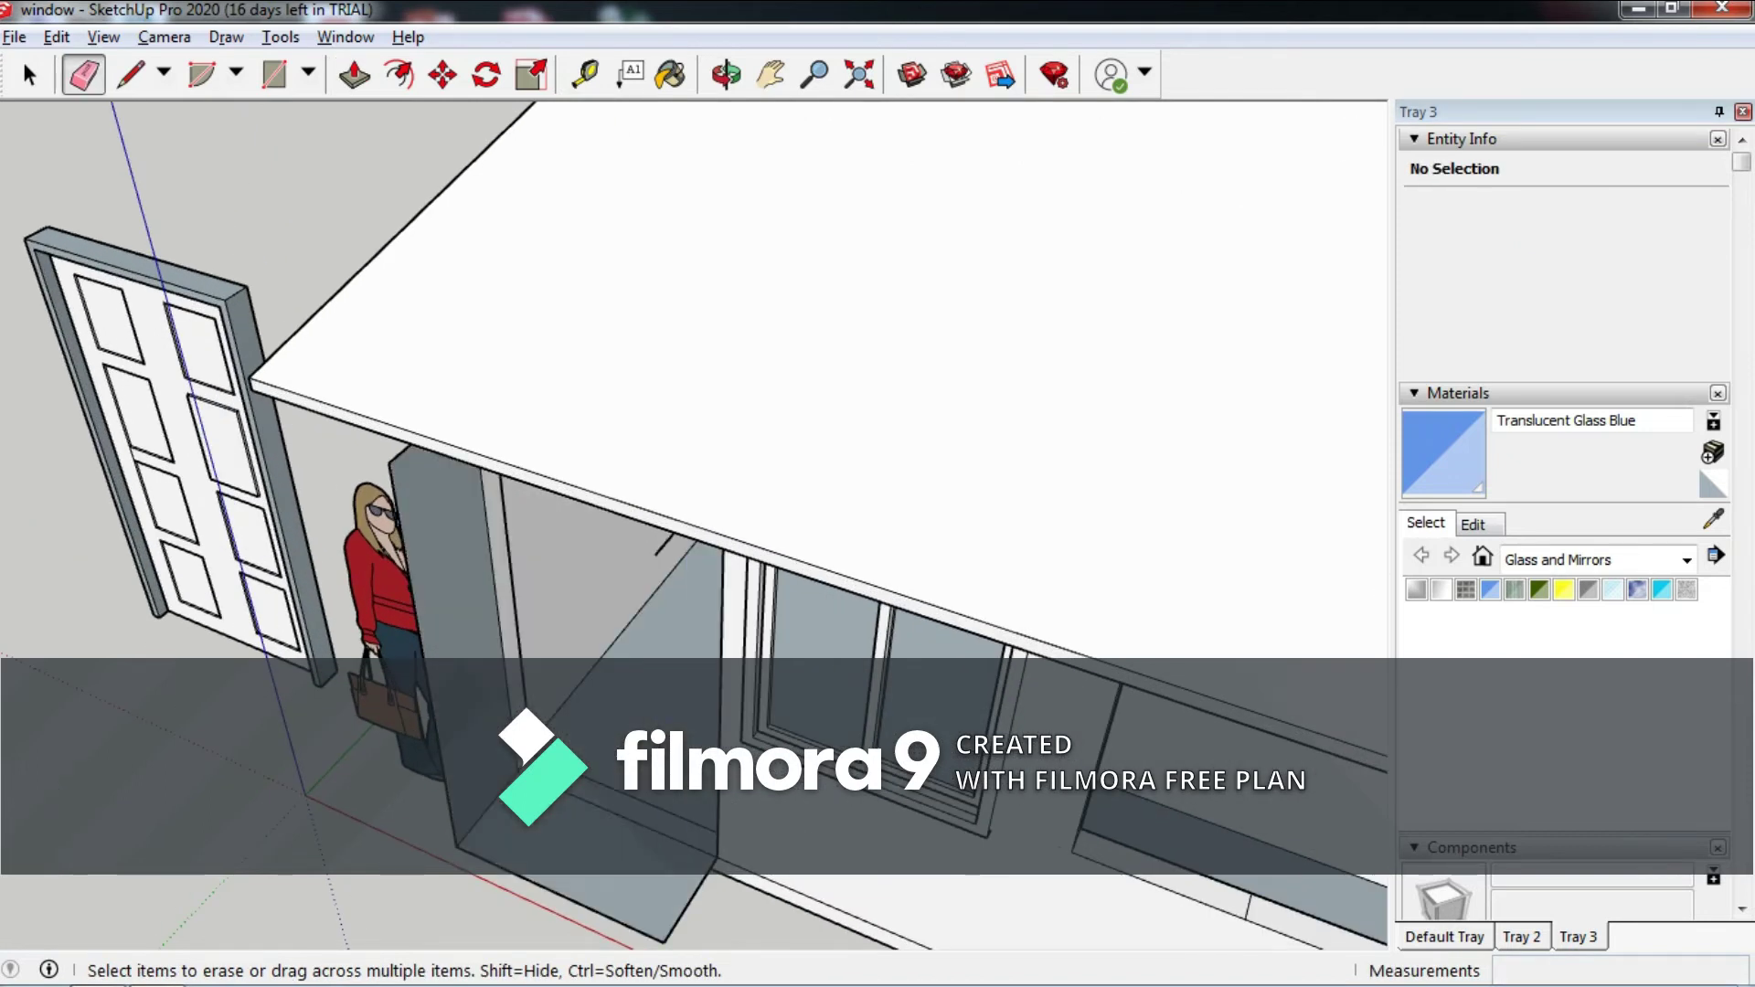
{"action": "left_click", "coordinate": [411, 567]}
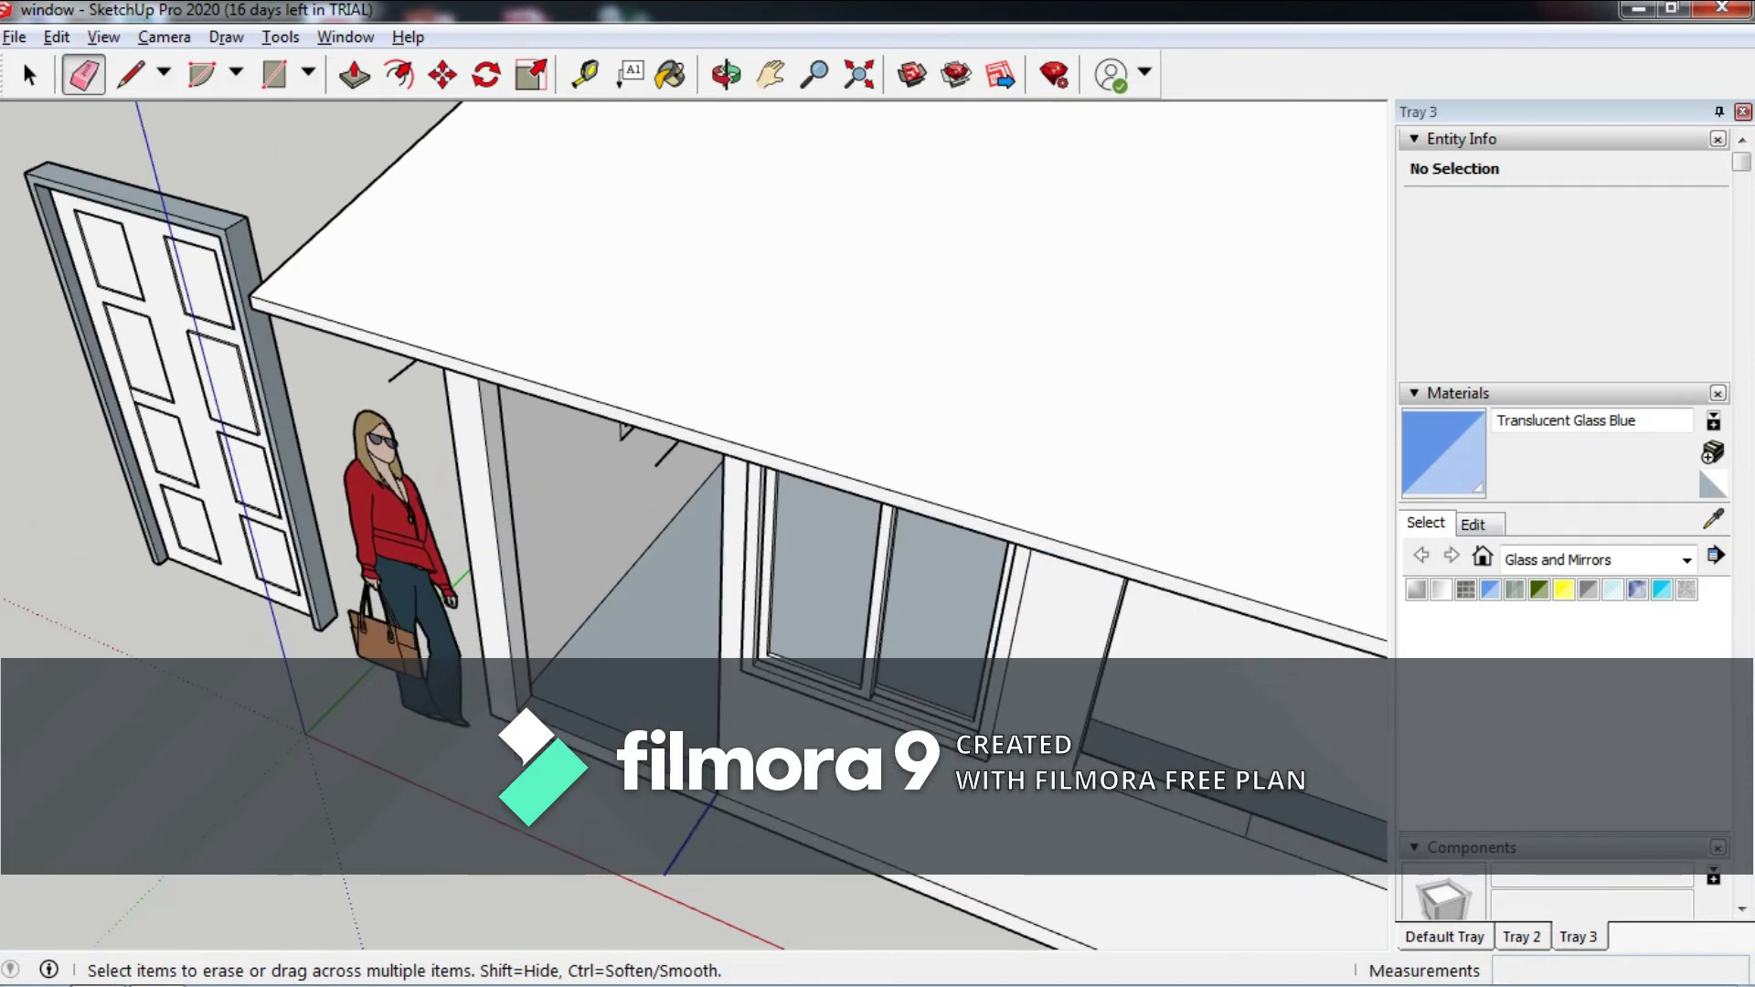
Erase the stray short edge near the window, leaving a clean doorway.
{"action": "middle_click_drag", "start_coordinate": [695, 549], "coordinate": [695, 412]}
{"action": "middle_click_drag", "start_coordinate": [695, 549], "coordinate": [1056, 941]}
{"action": "left_click", "coordinate": [1084, 358]}
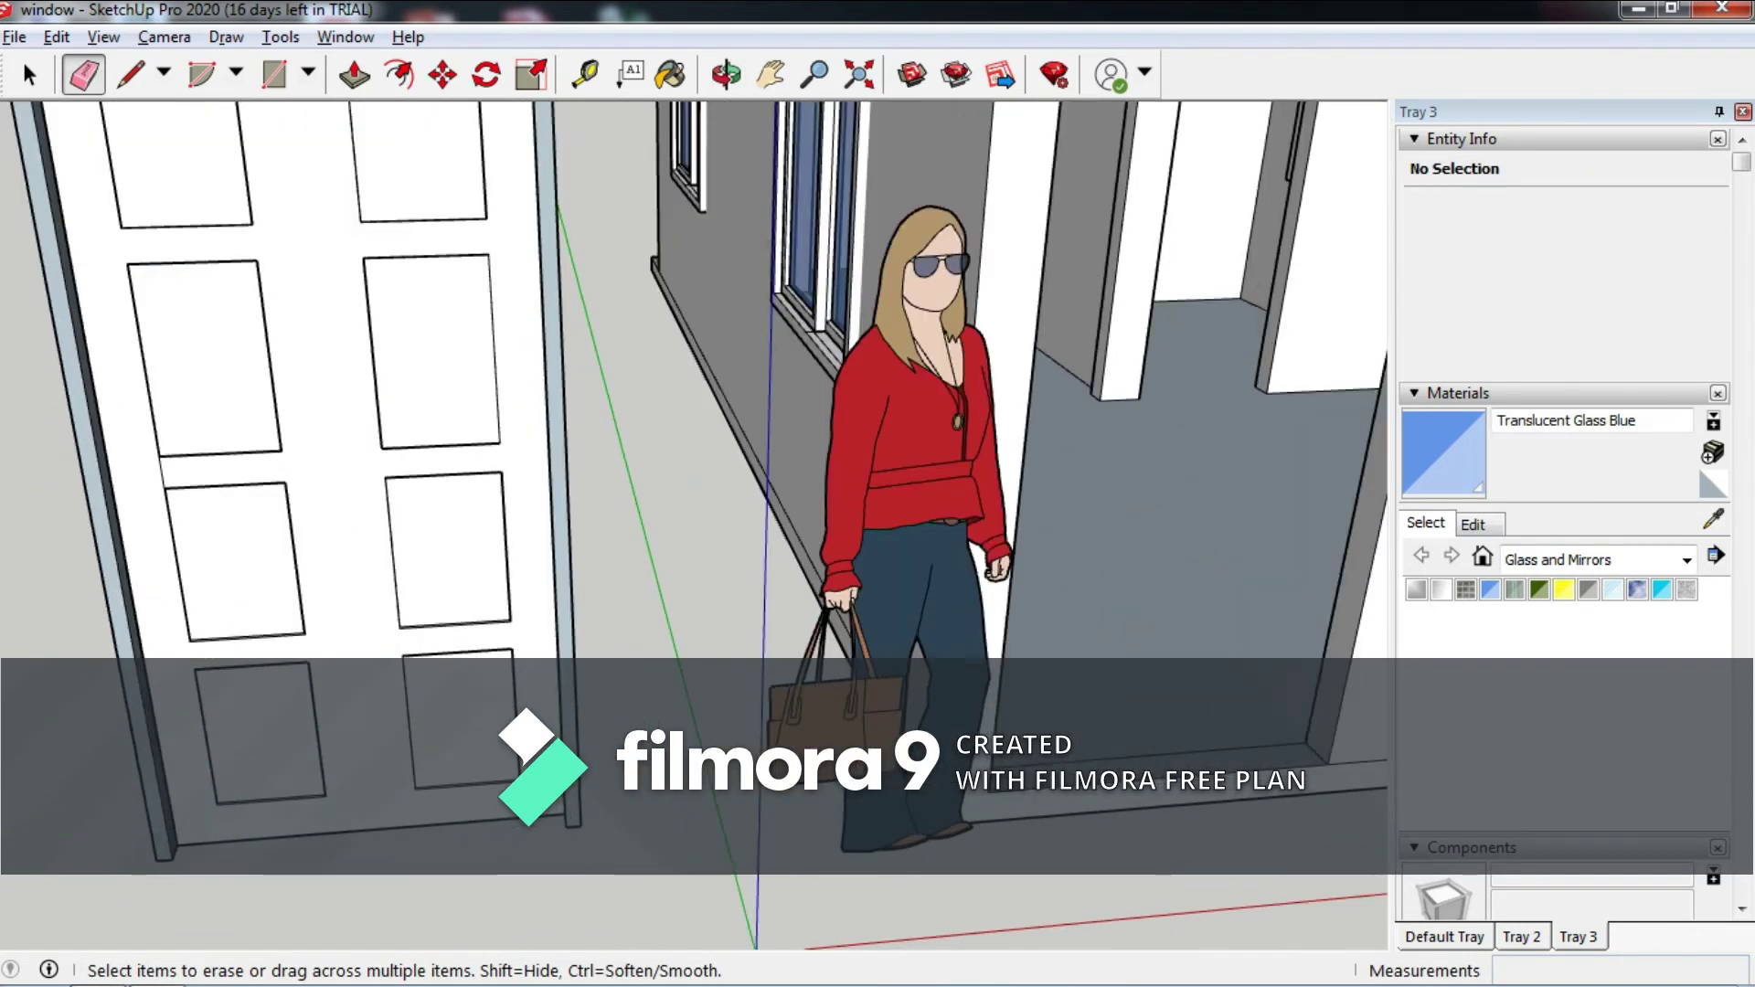
{"action": "middle_click_drag", "start_coordinate": [695, 549], "coordinate": [878, 512]}
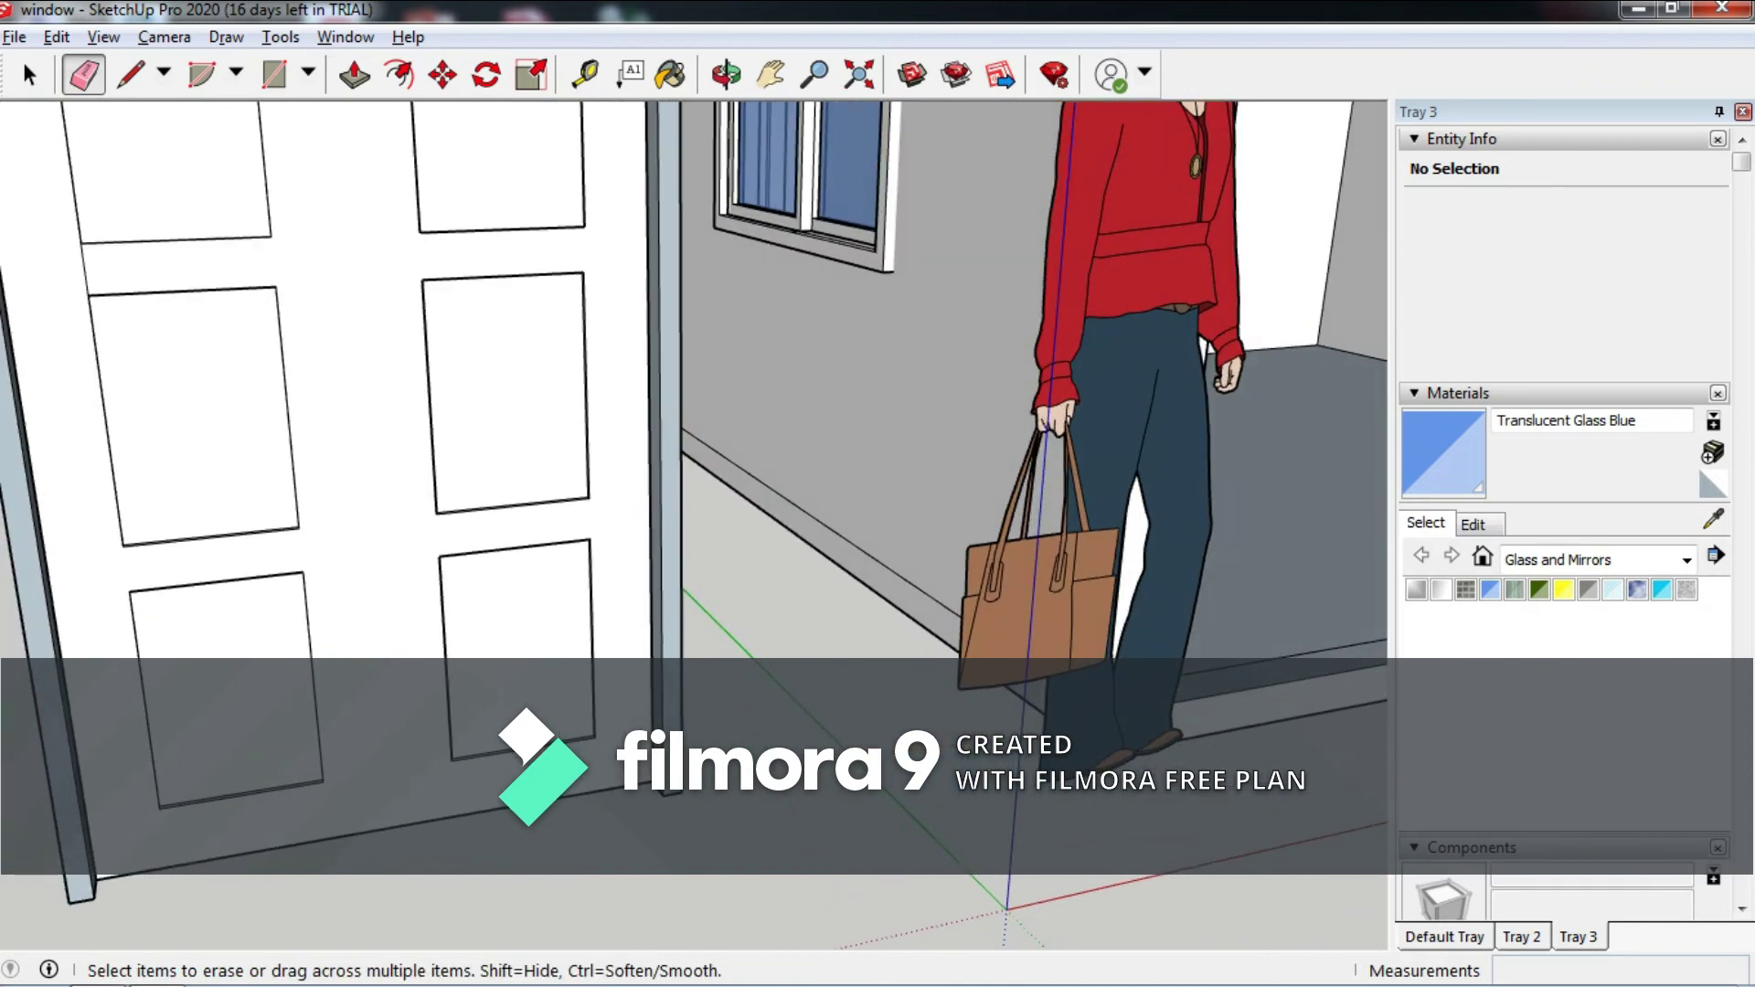
Move the door w jam component into the front-wall doorway beside the sliding window.
{"action": "key", "text": "m"}
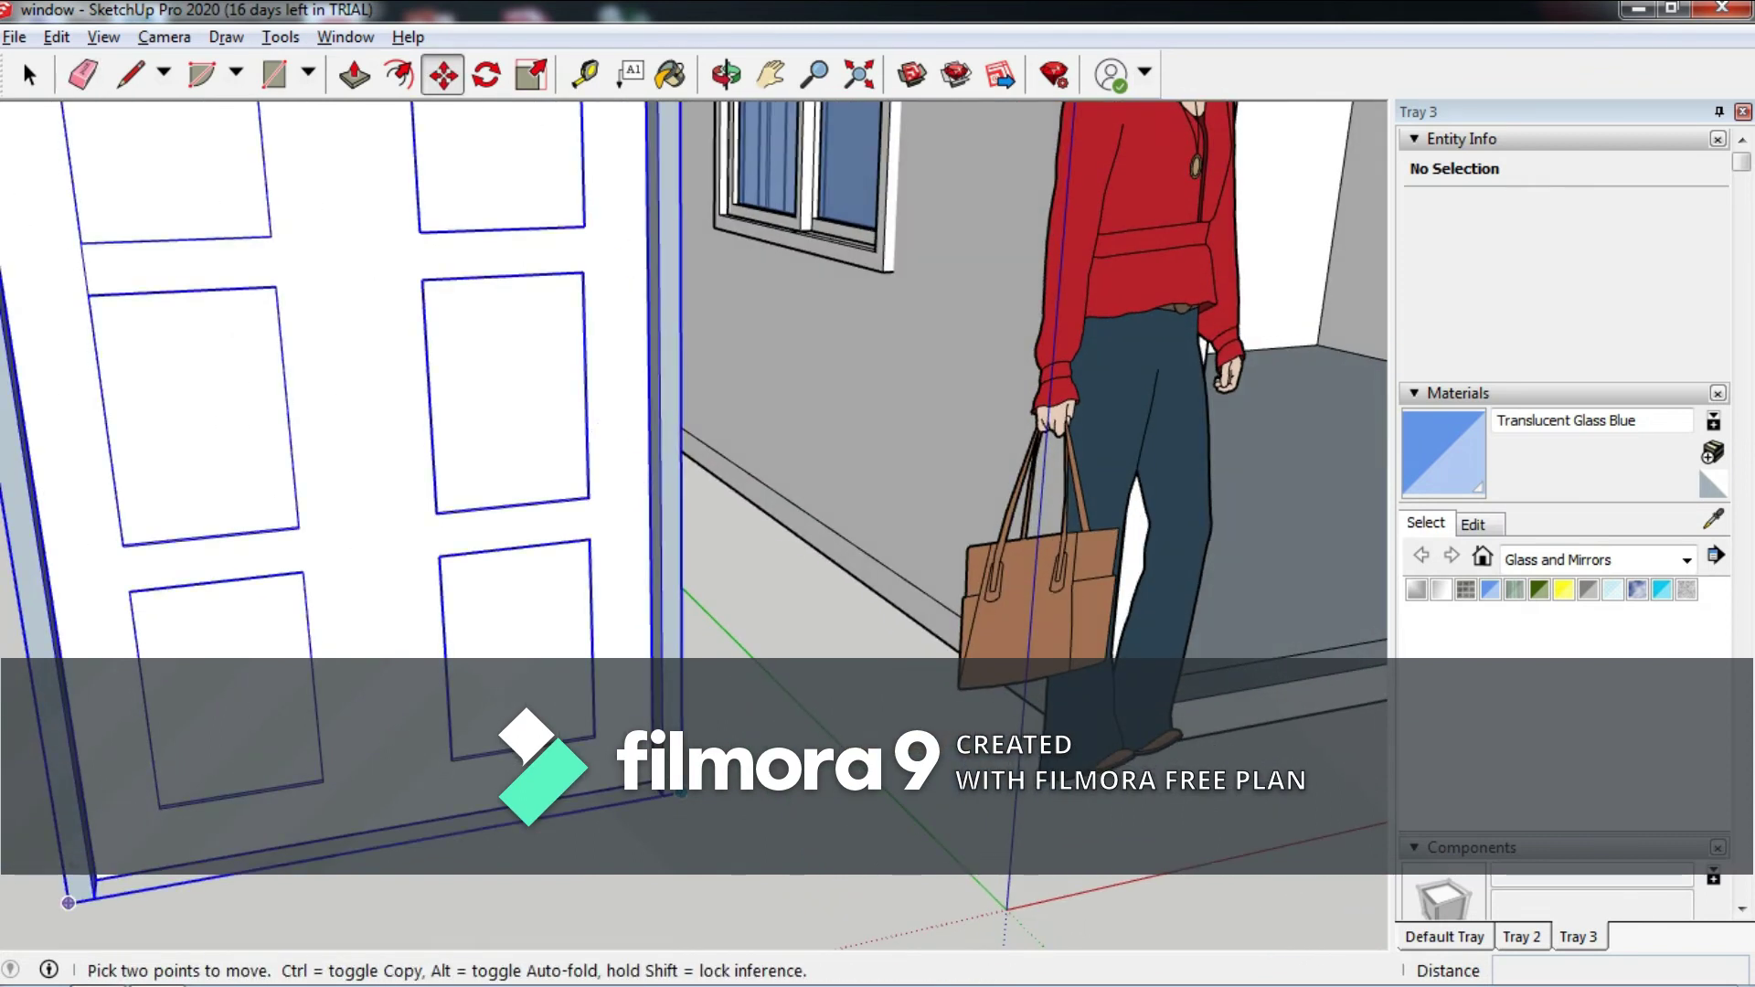
{"action": "scroll", "coordinate": [69, 903], "scroll_direction": "down", "scroll_amount": 3}
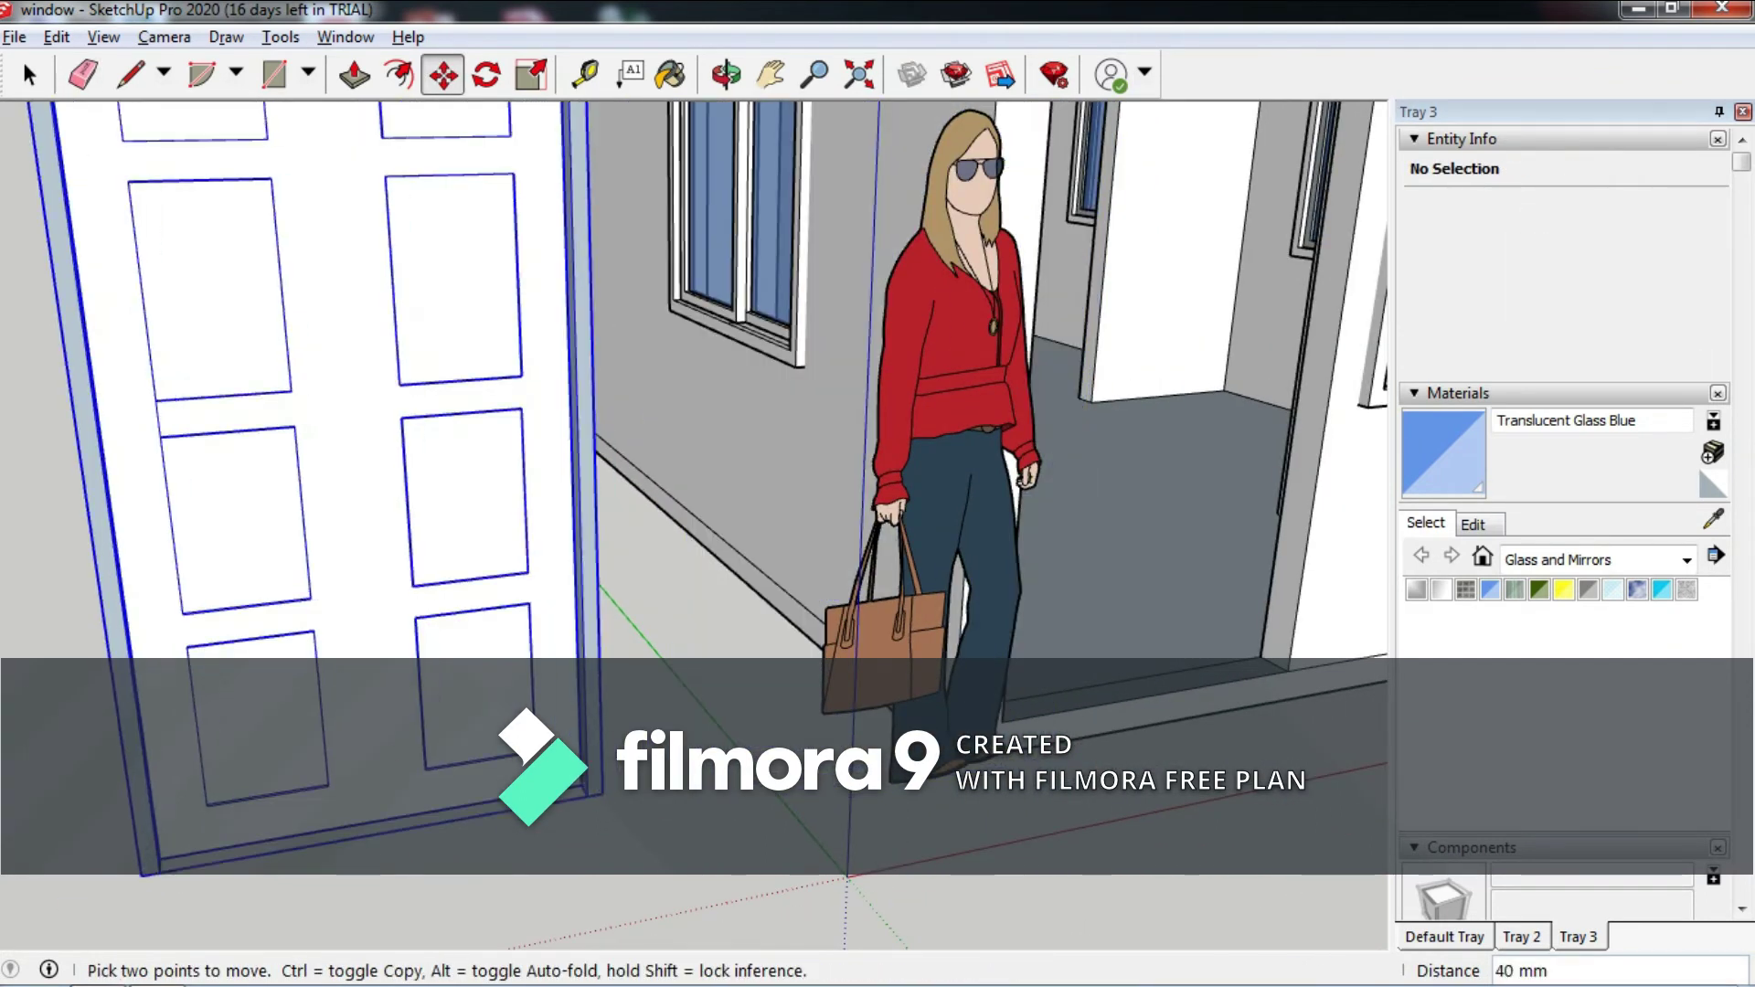
{"action": "scroll", "coordinate": [877, 494], "scroll_direction": "down", "scroll_amount": 5}
{"action": "middle_click_drag", "start_coordinate": [639, 549], "coordinate": [530, 640]}
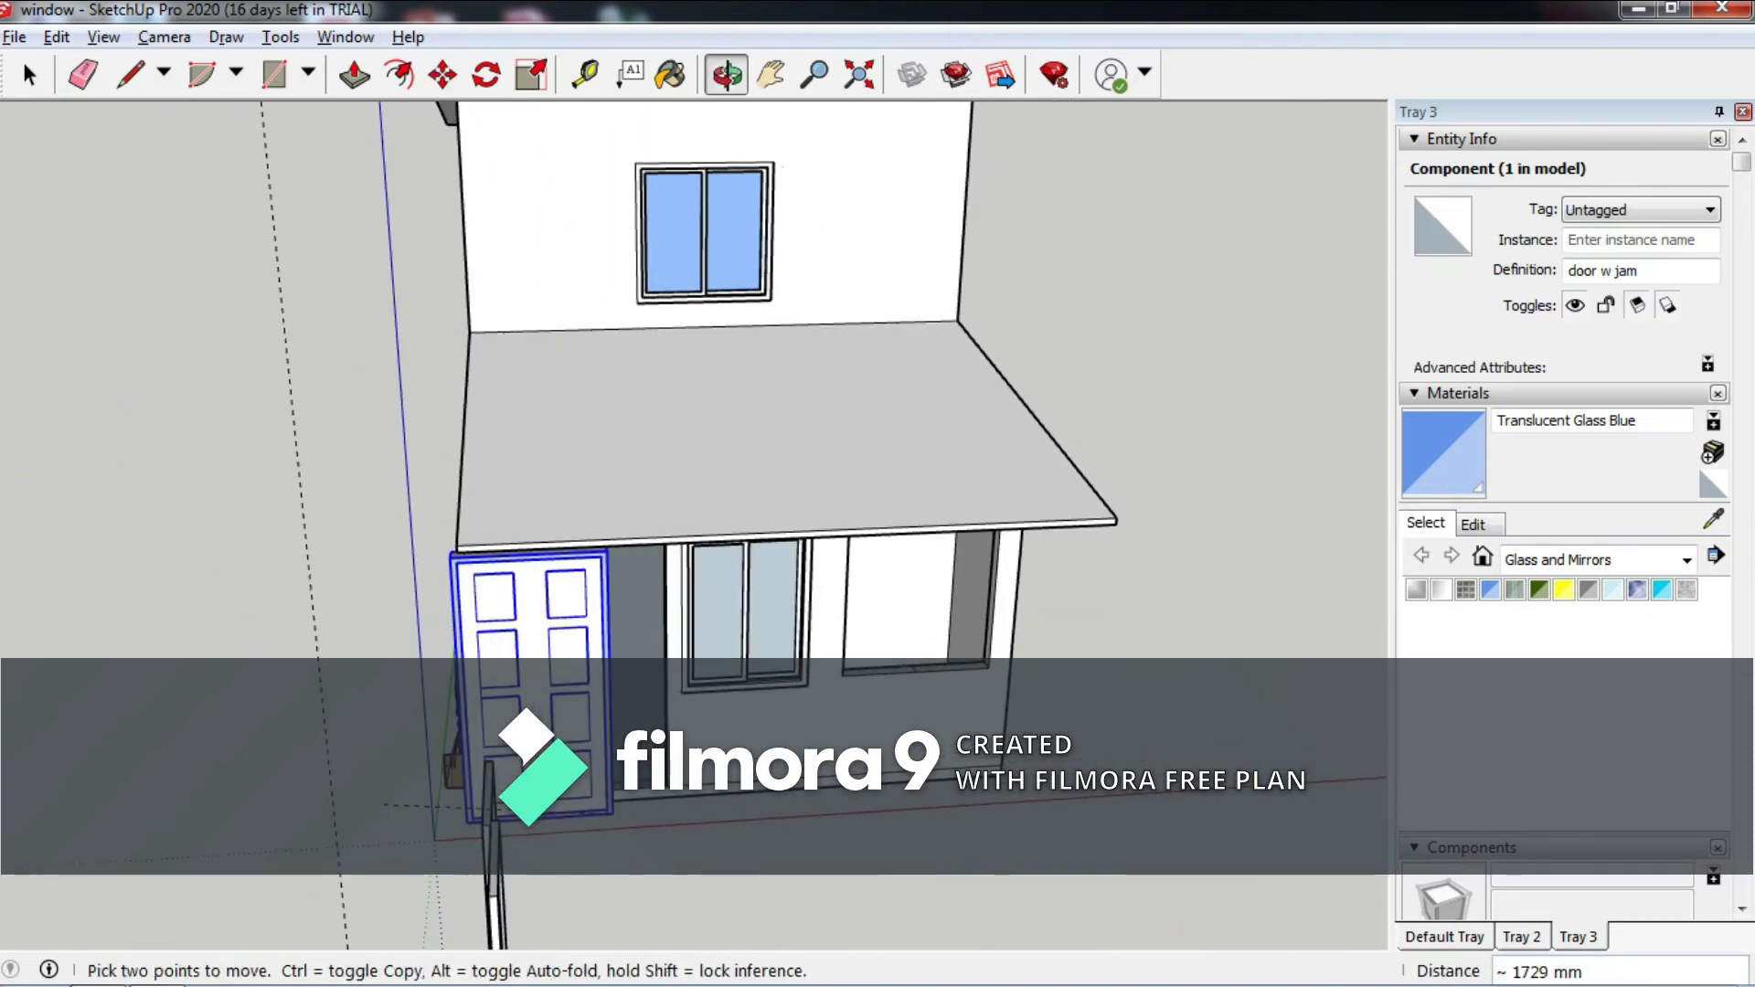
{"action": "scroll", "coordinate": [587, 822], "scroll_direction": "up", "scroll_amount": 5}
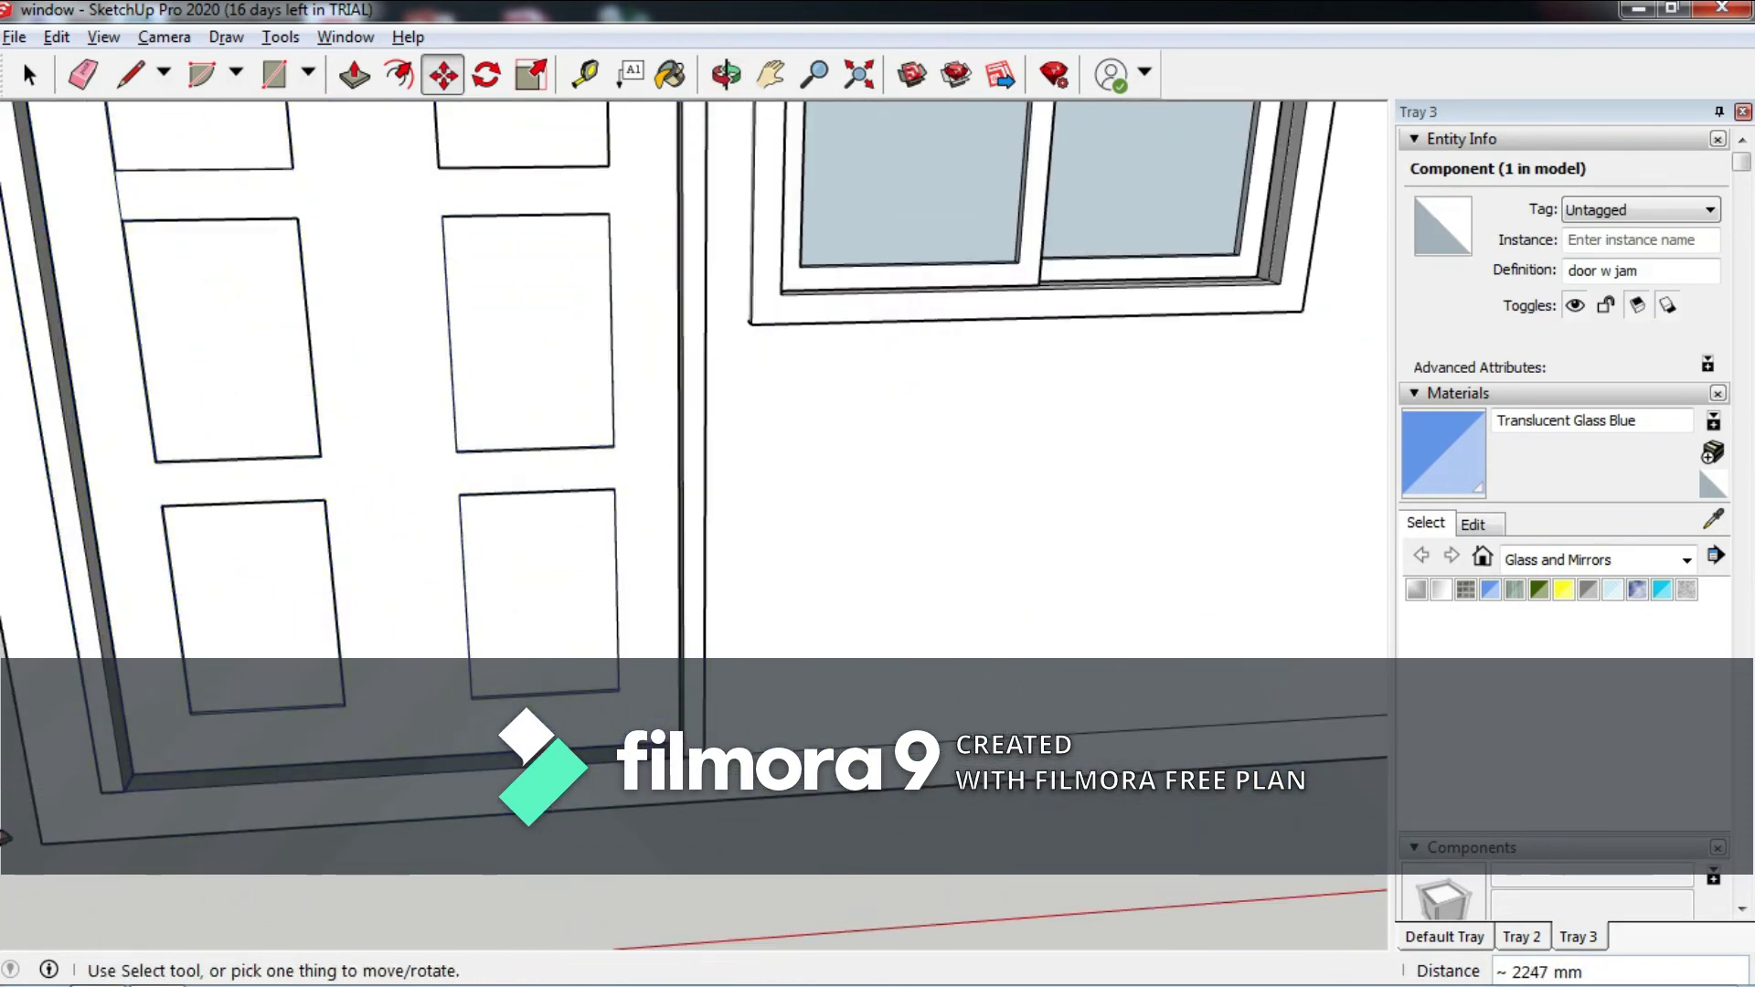
{"action": "scroll", "coordinate": [585, 548], "scroll_direction": "down", "scroll_amount": 5}
{"action": "middle_click_drag", "start_coordinate": [585, 548], "coordinate": [548, 566]}
{"action": "scroll", "coordinate": [231, 426], "scroll_direction": "up", "scroll_amount": 5}
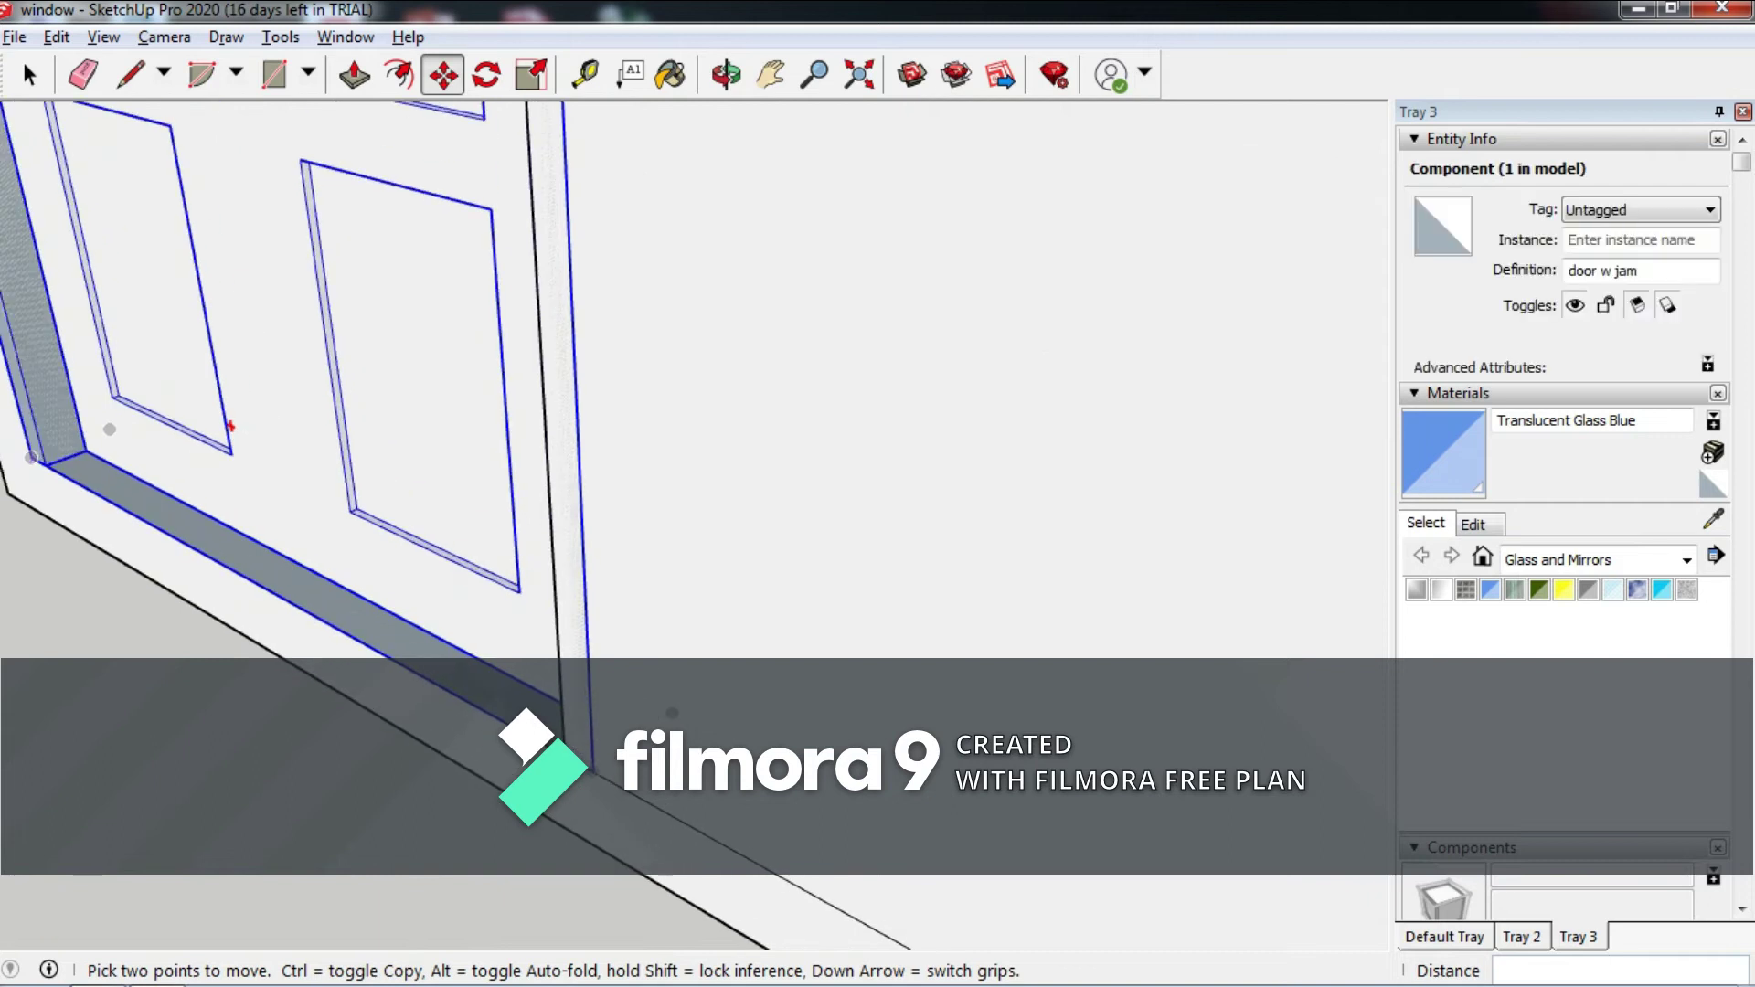
{"action": "left_click", "coordinate": [231, 426]}
Nudge the door 25 mm so its bottom edge lines up with the wall.
{"action": "mouse_move", "coordinate": [230, 426]}
{"action": "middle_mouse_down"}
{"action": "mouse_move", "coordinate": [366, 439]}
{"action": "mouse_move", "coordinate": [238, 576]}
{"action": "middle_mouse_up"}
{"action": "scroll", "coordinate": [238, 585], "scroll_direction": "up", "scroll_amount": 3}
{"action": "scroll", "coordinate": [247, 594], "scroll_direction": "up", "scroll_amount": 3}
{"action": "scroll", "coordinate": [230, 572], "scroll_direction": "up", "scroll_amount": 2}
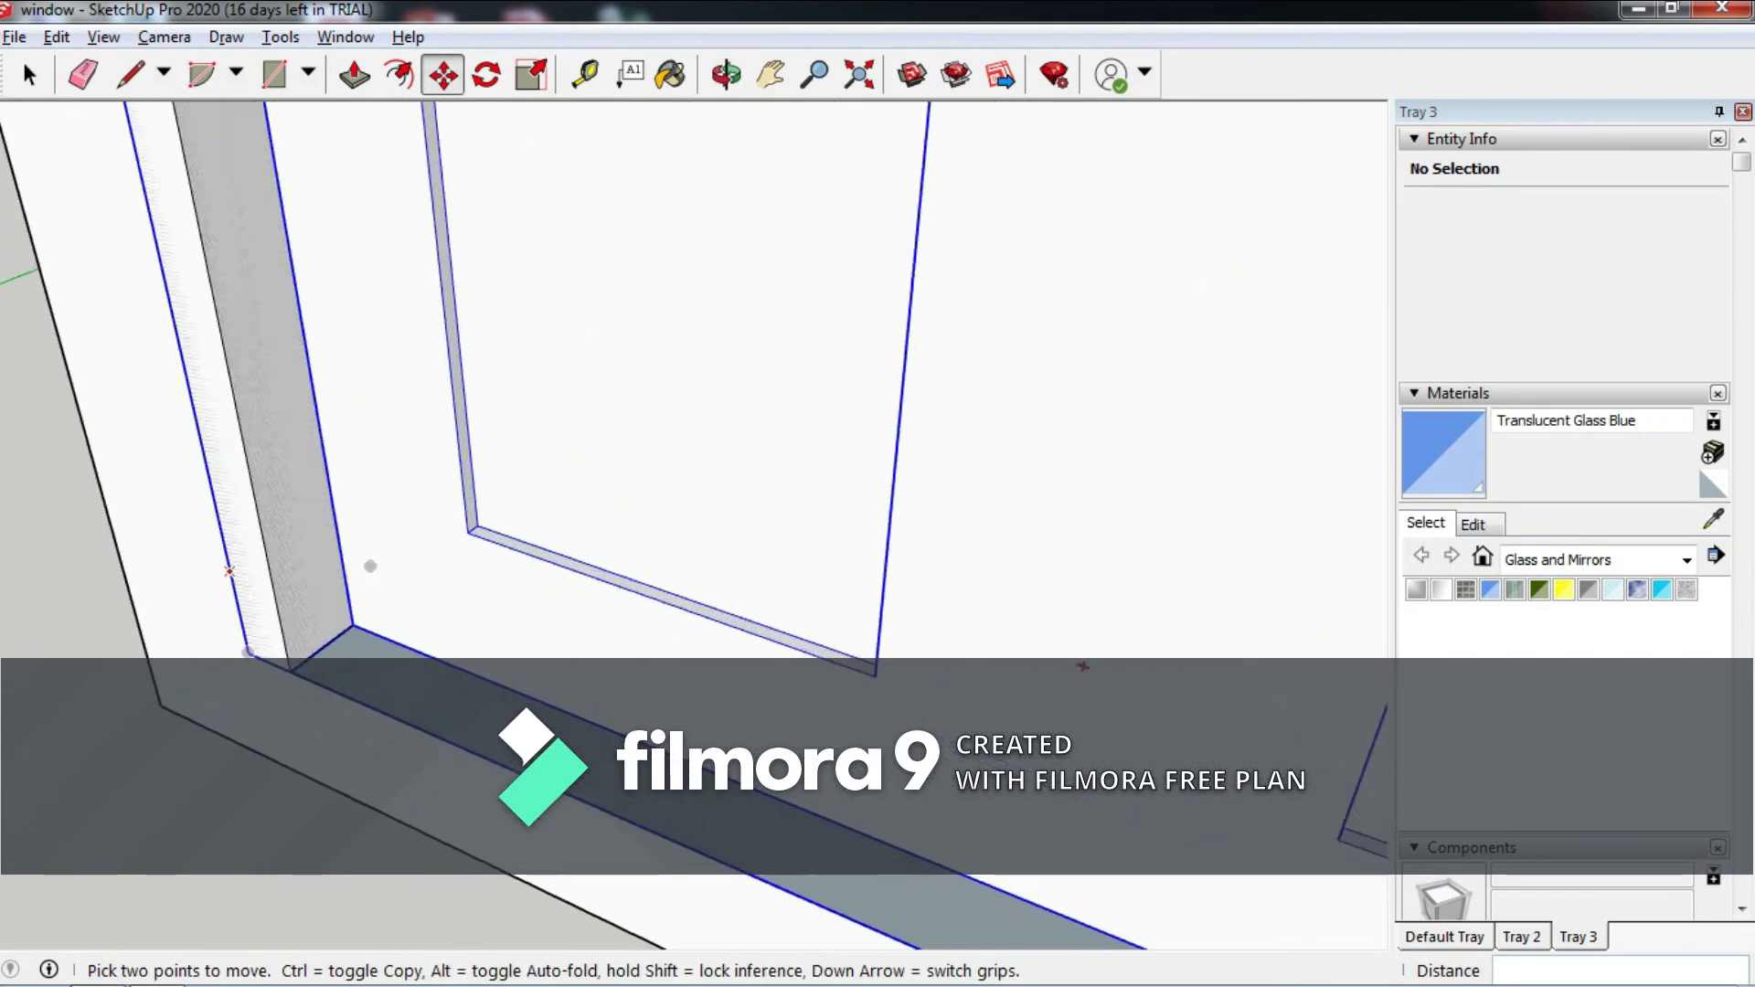
{"action": "left_click", "coordinate": [259, 614]}
{"action": "type", "text": "25"}
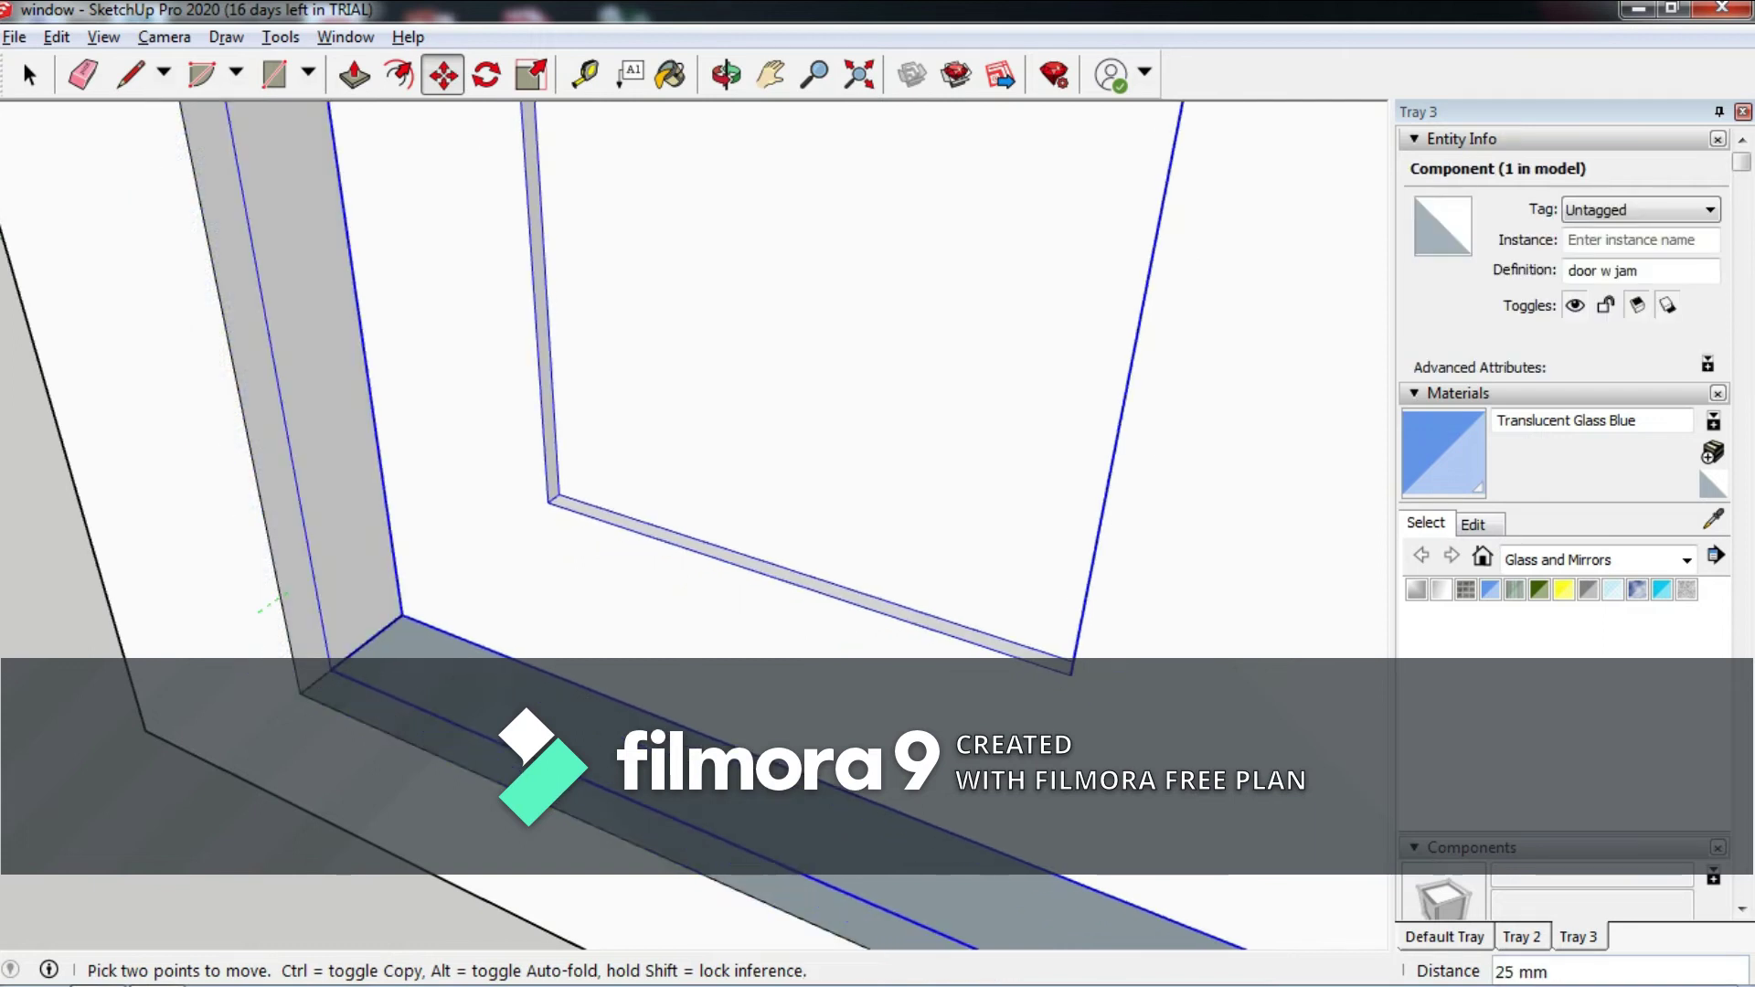
{"action": "left_click", "coordinate": [265, 605]}
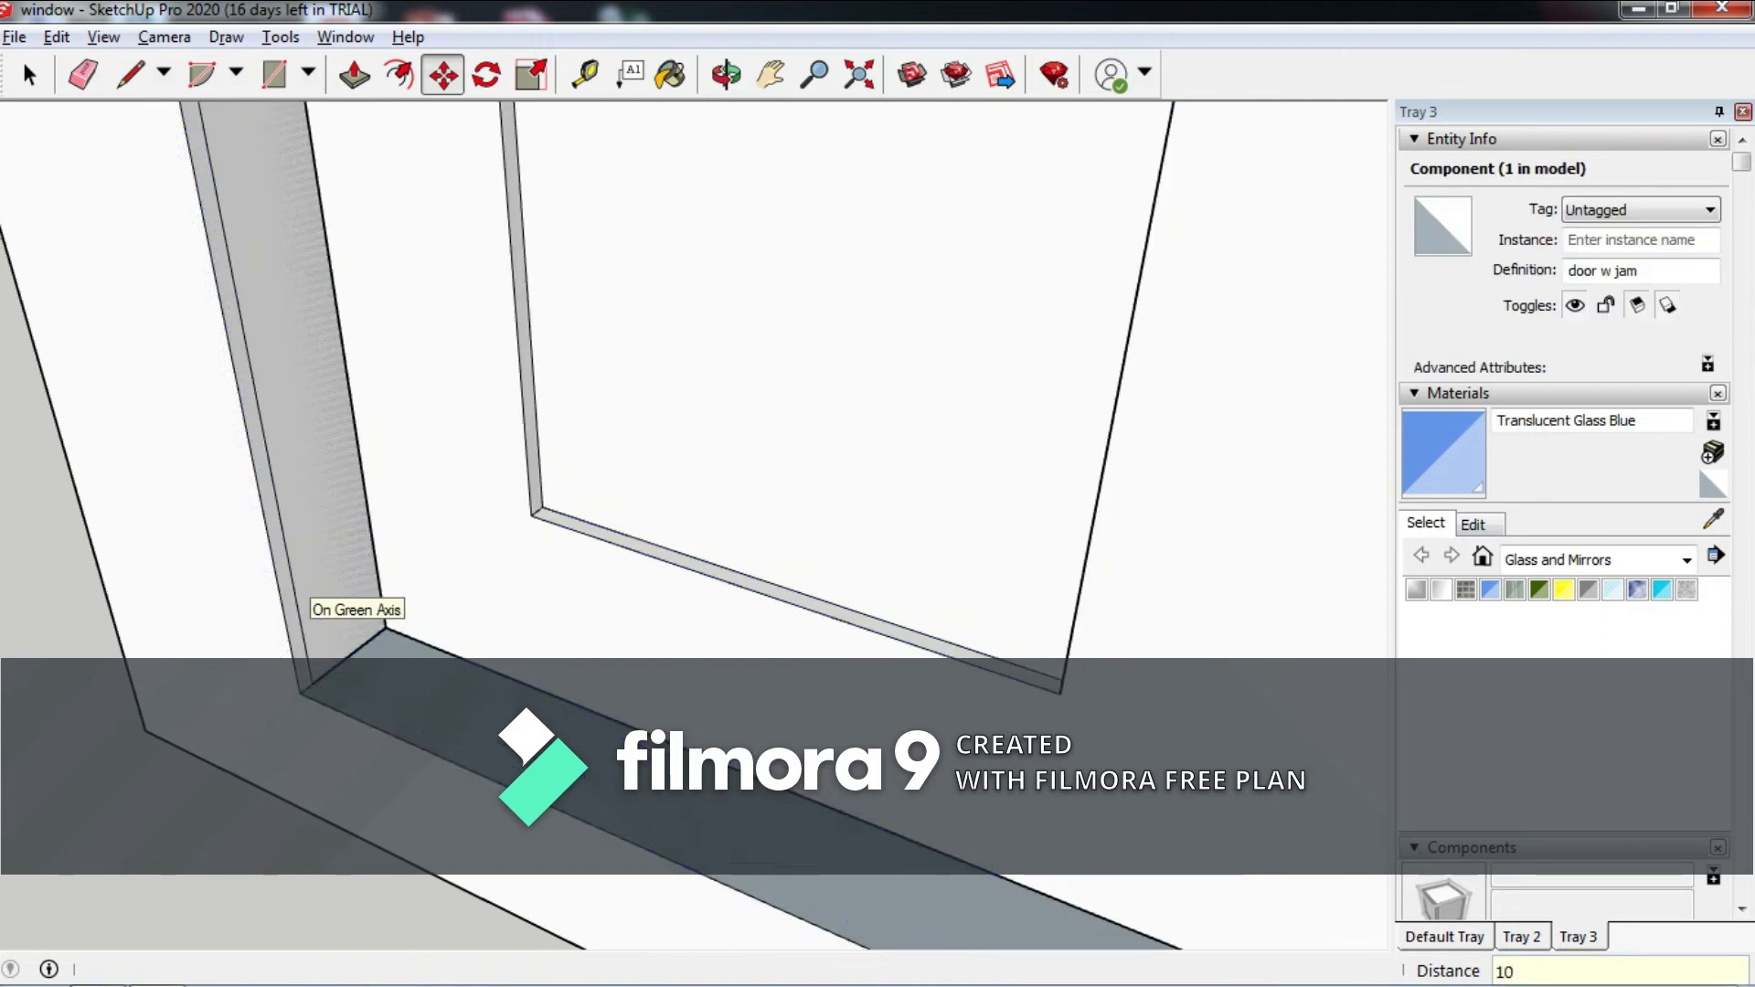
{"action": "scroll", "coordinate": [265, 605], "scroll_direction": "down", "scroll_amount": 3}
{"action": "scroll", "coordinate": [265, 605], "scroll_direction": "down", "scroll_amount": 3}
{"action": "mouse_move", "coordinate": [265, 605]}
{"action": "middle_mouse_down"}
{"action": "mouse_move", "coordinate": [366, 548]}
{"action": "mouse_move", "coordinate": [631, 553]}
{"action": "middle_mouse_up"}
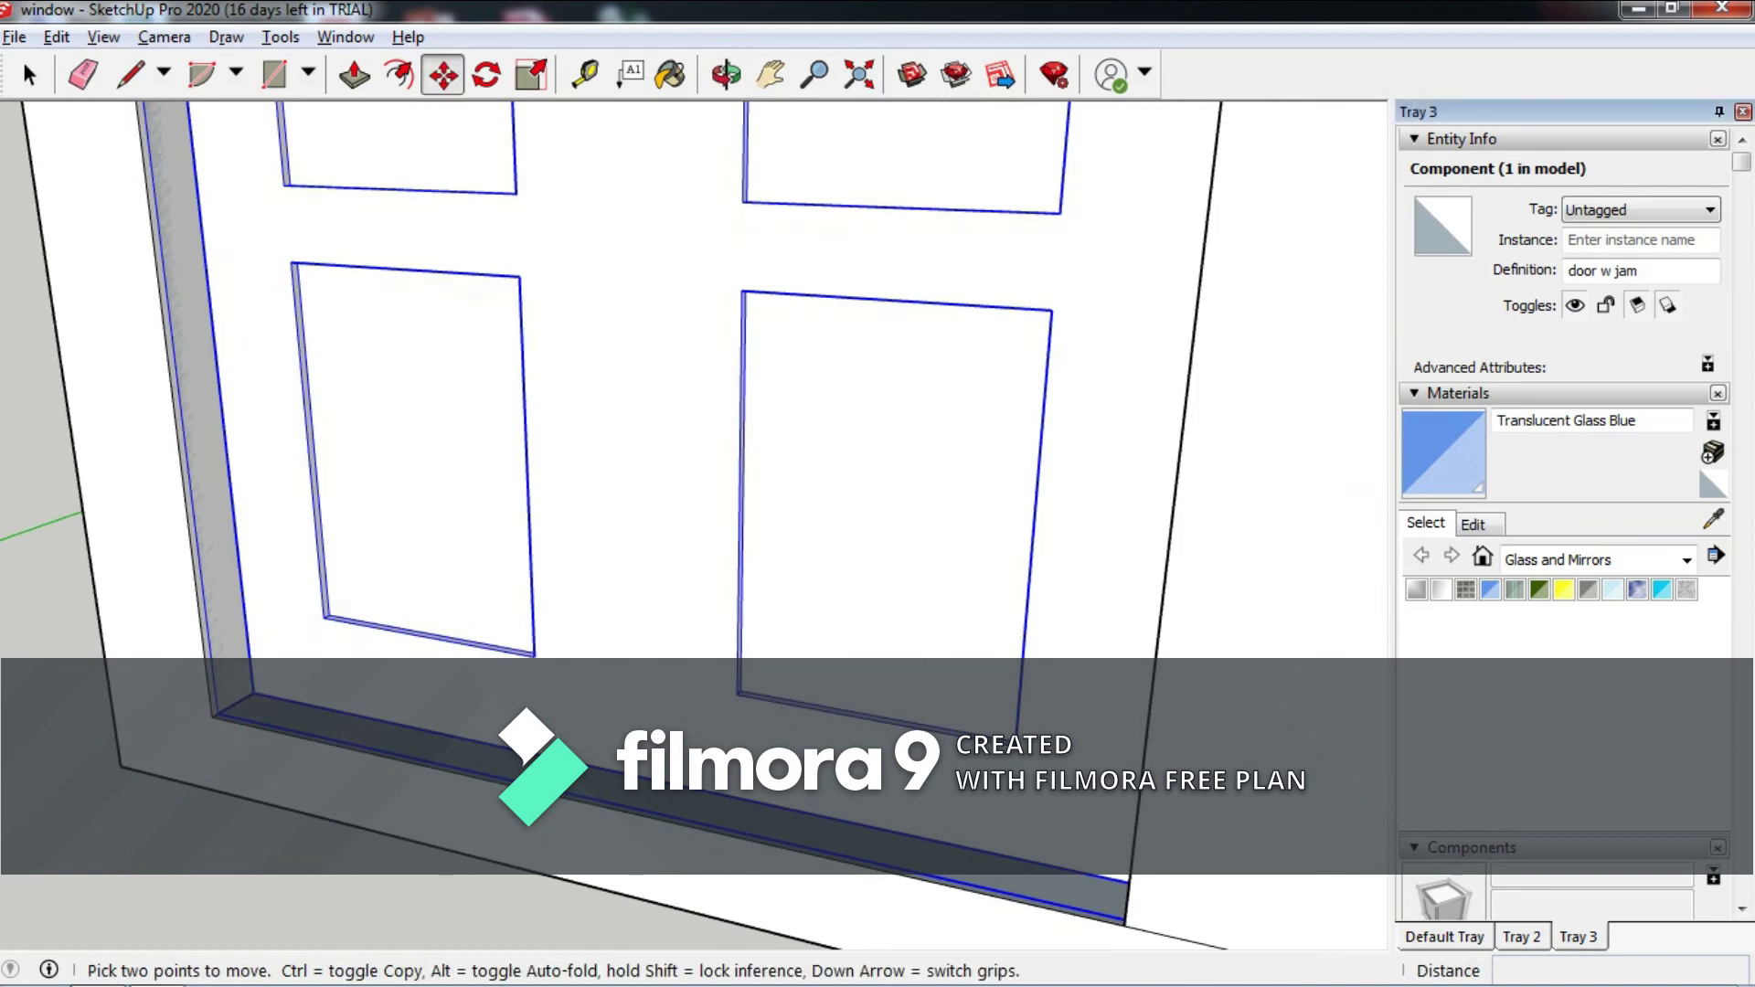
{"action": "scroll", "coordinate": [598, 611], "scroll_direction": "up", "scroll_amount": 3}
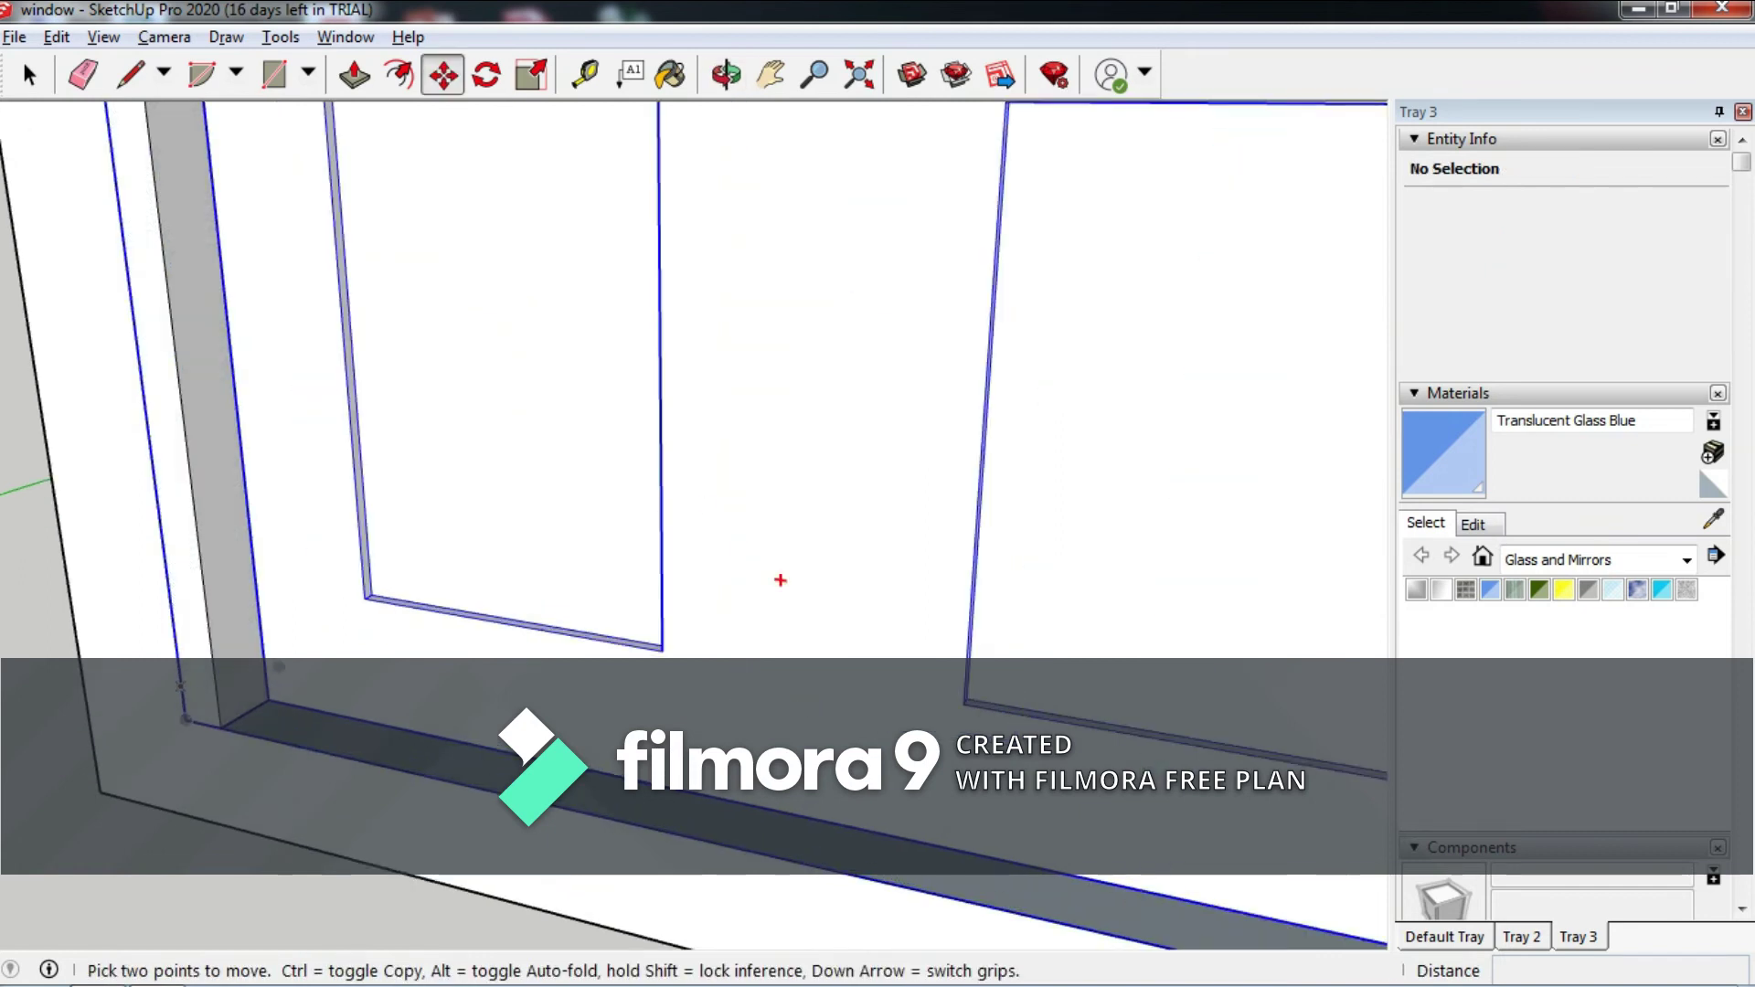
Make a finer 10 mm adjustment to the door and check its fit from the front.
{"action": "left_click", "coordinate": [1057, 536]}
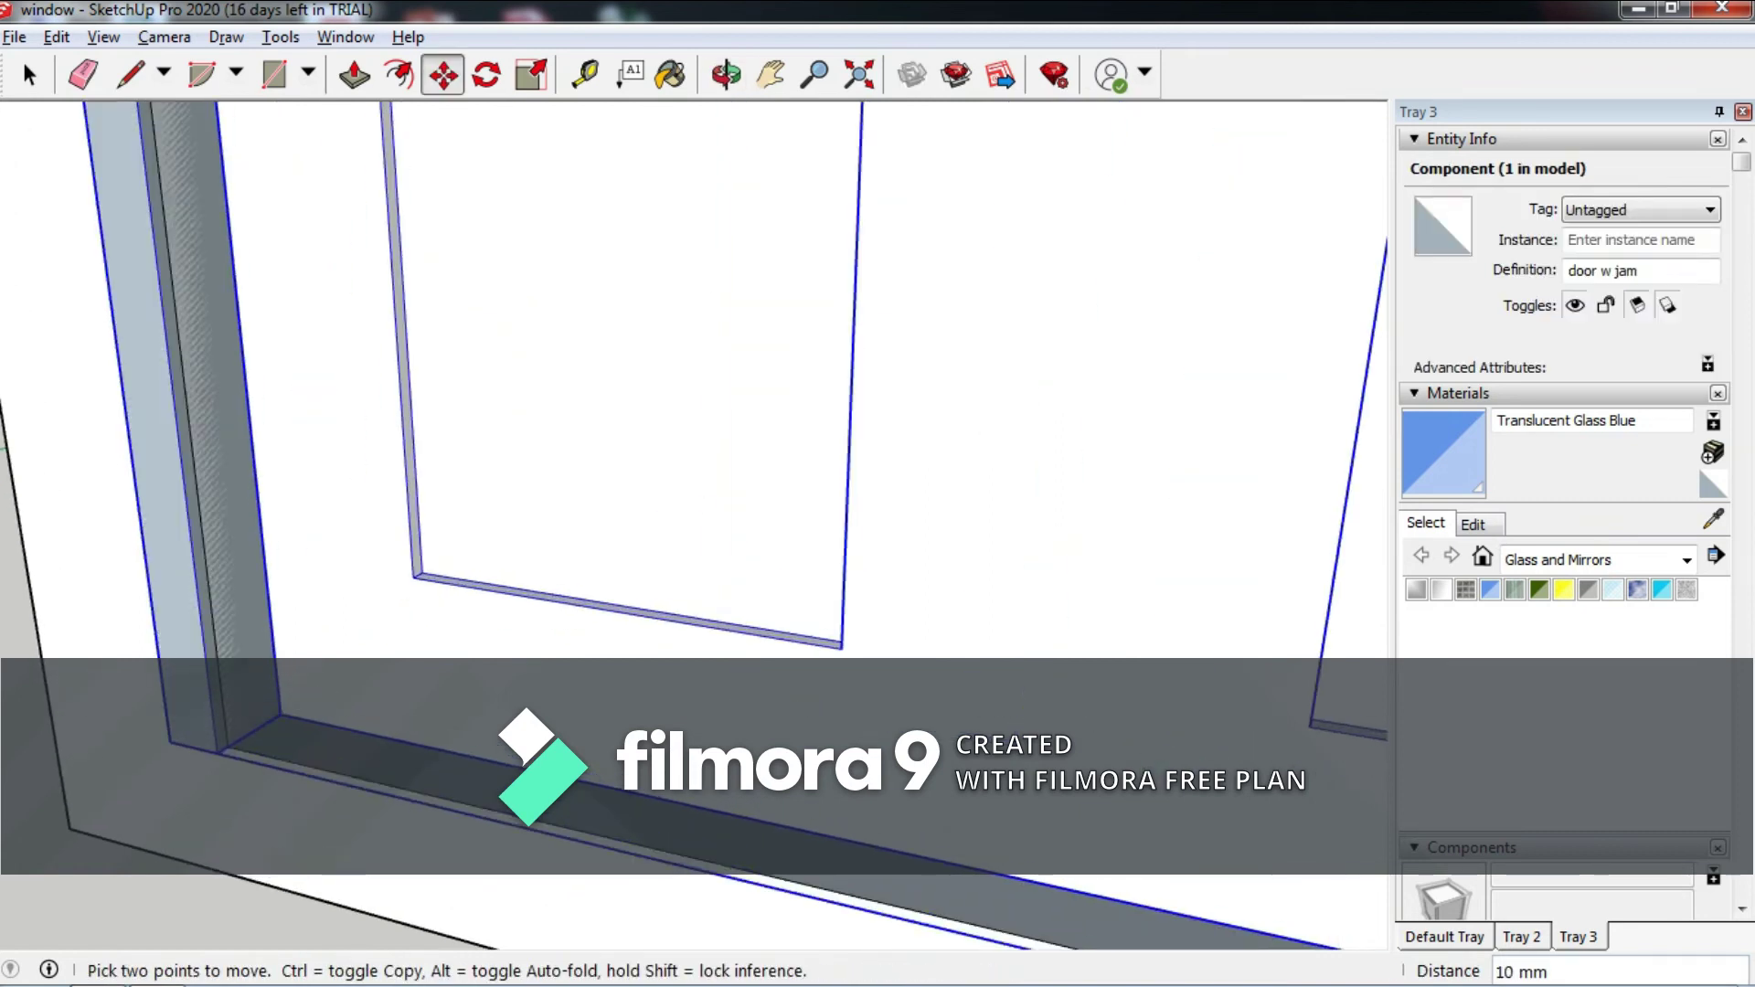
{"action": "scroll", "coordinate": [183, 686], "scroll_direction": "down", "scroll_amount": 3}
{"action": "middle_click_drag", "start_coordinate": [183, 685], "coordinate": [366, 639]}
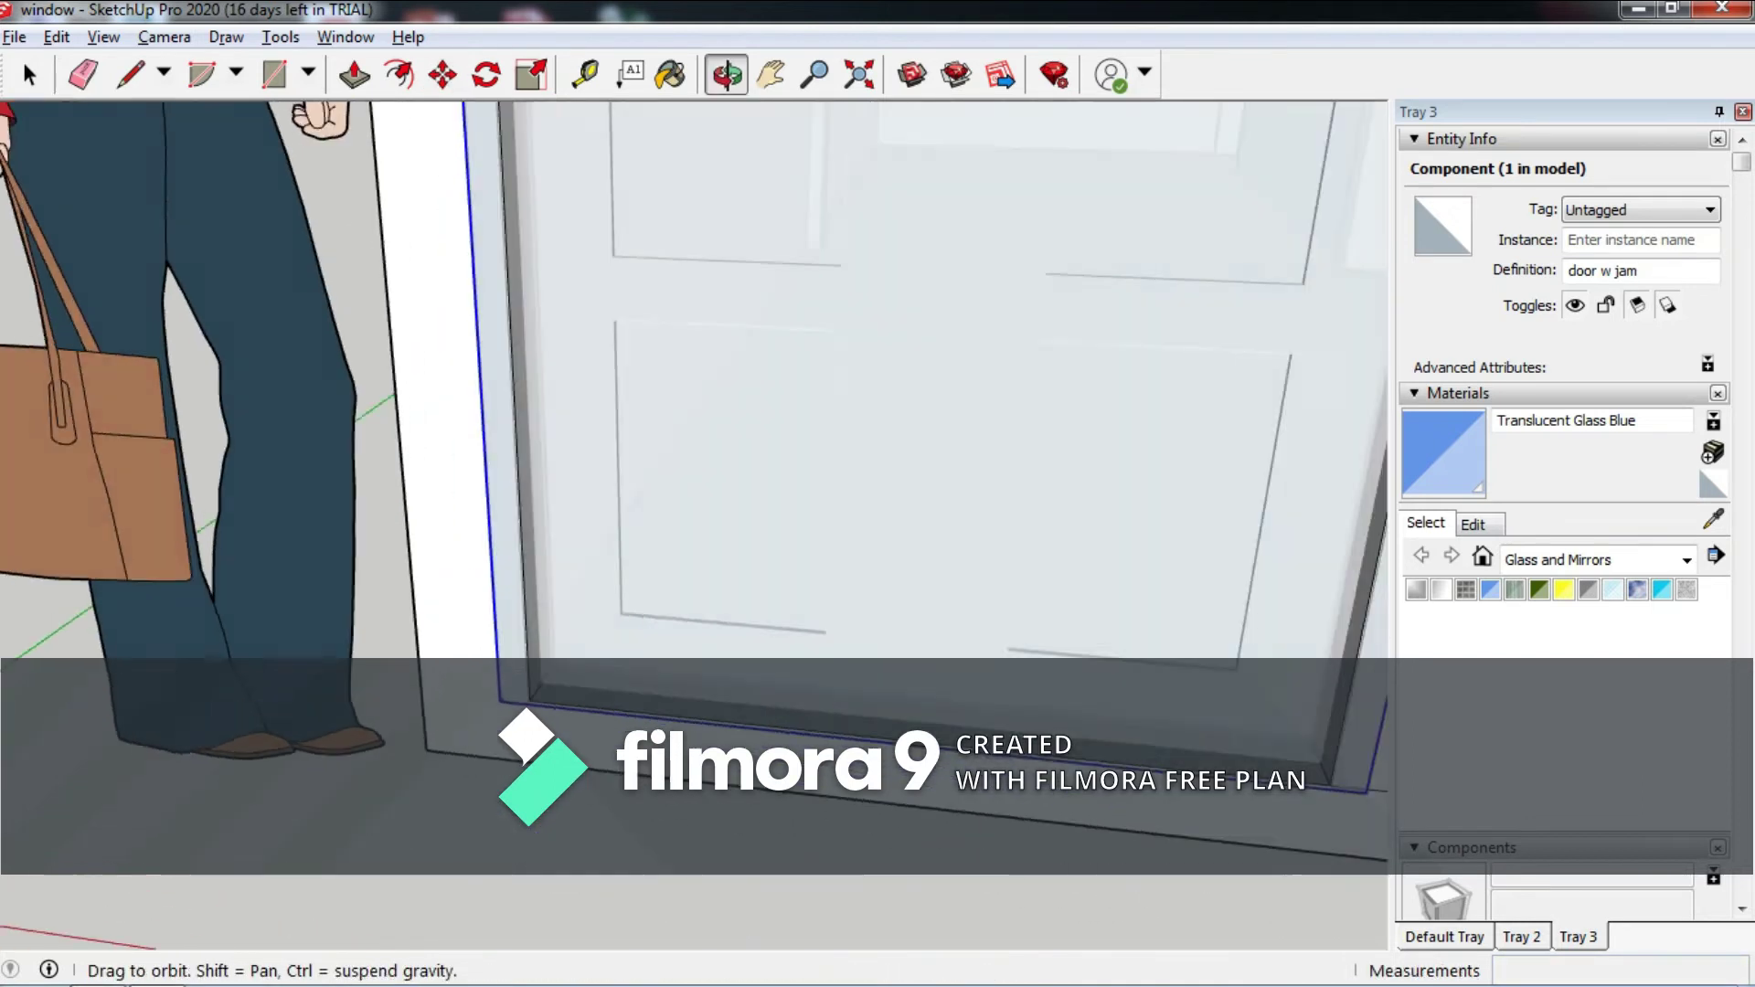
{"action": "middle_click_drag", "start_coordinate": [695, 526], "coordinate": [822, 526]}
{"action": "scroll", "coordinate": [694, 526], "scroll_direction": "down", "scroll_amount": 3}
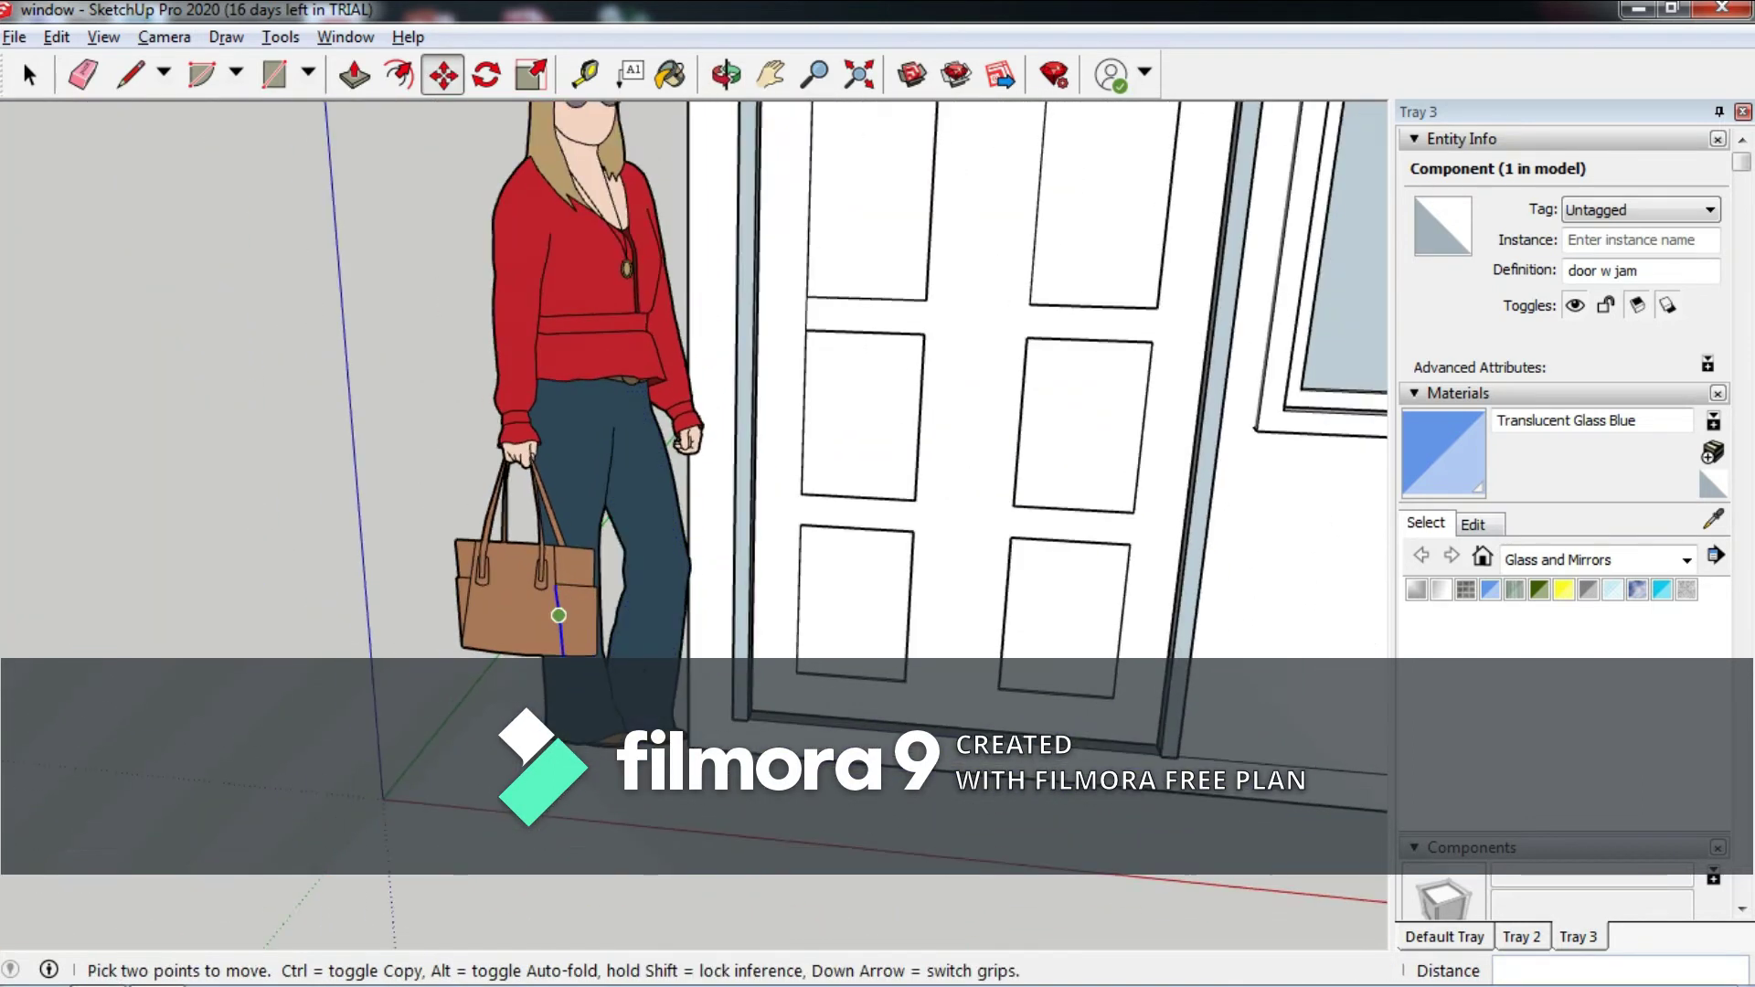
{"action": "scroll", "coordinate": [695, 526], "scroll_direction": "down", "scroll_amount": 2}
{"action": "scroll", "coordinate": [873, 309], "scroll_direction": "up", "scroll_amount": 4}
{"action": "right_click", "coordinate": [869, 314]}
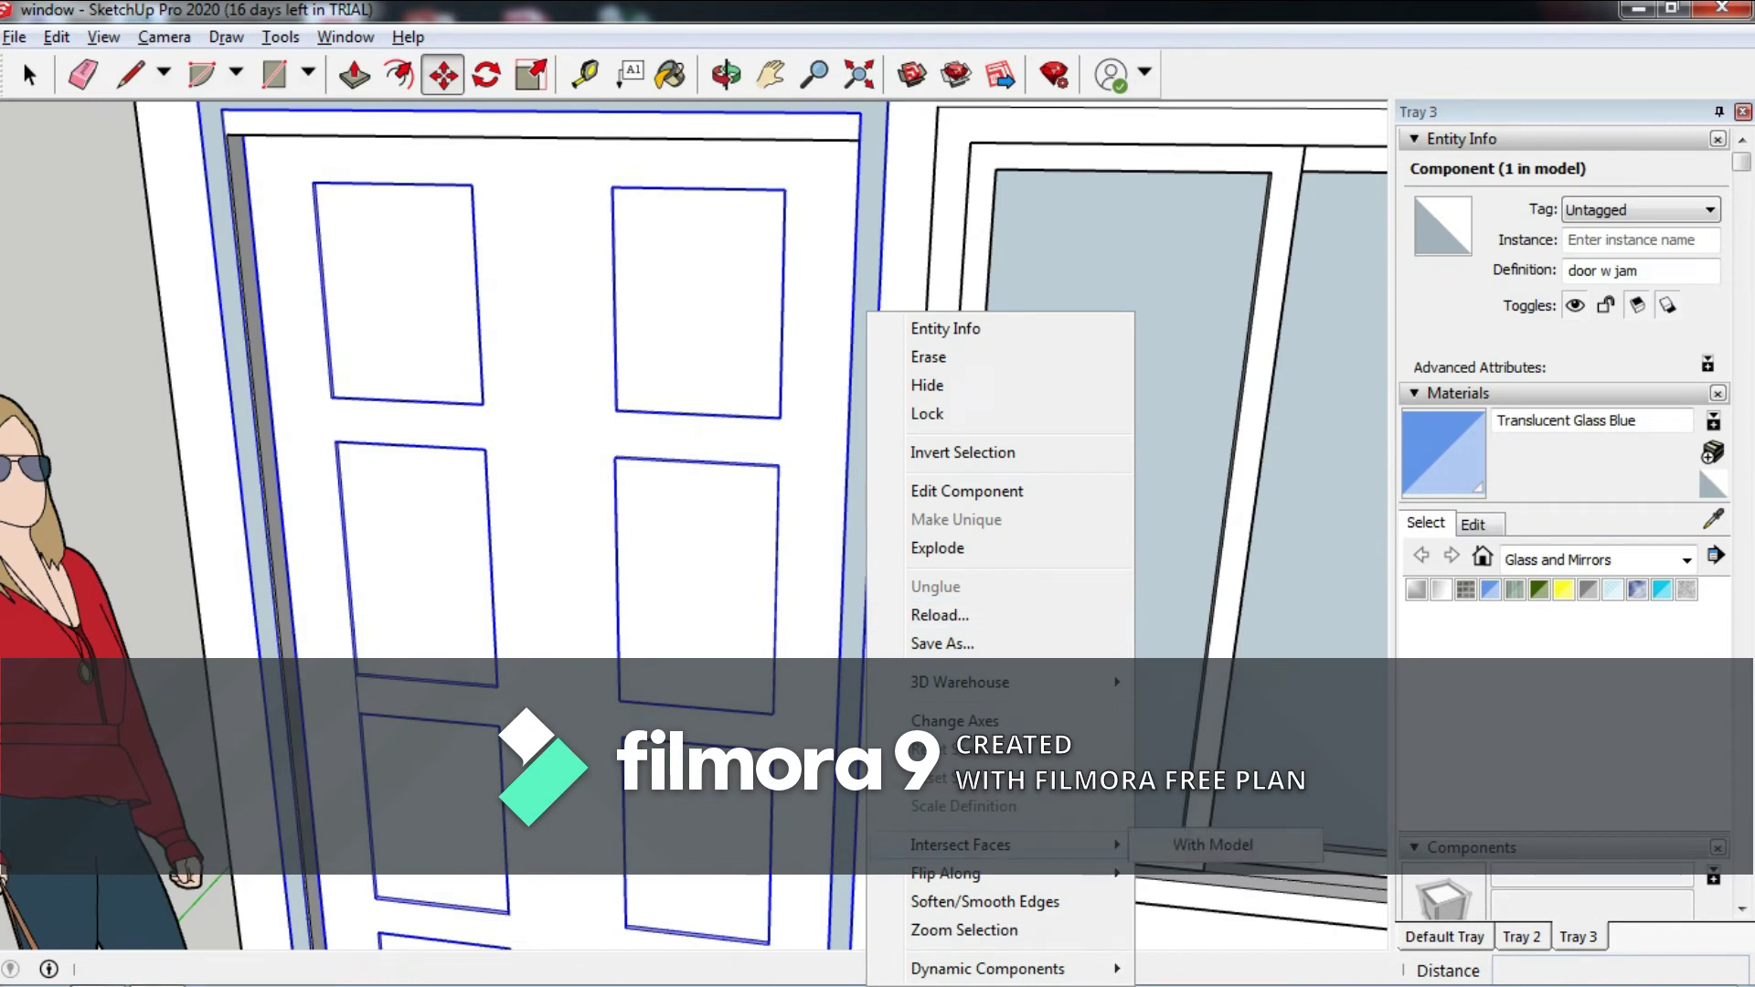
{"action": "scroll", "coordinate": [695, 525], "scroll_direction": "down", "scroll_amount": 4}
{"action": "middle_click_drag", "start_coordinate": [694, 526], "coordinate": [786, 512]}
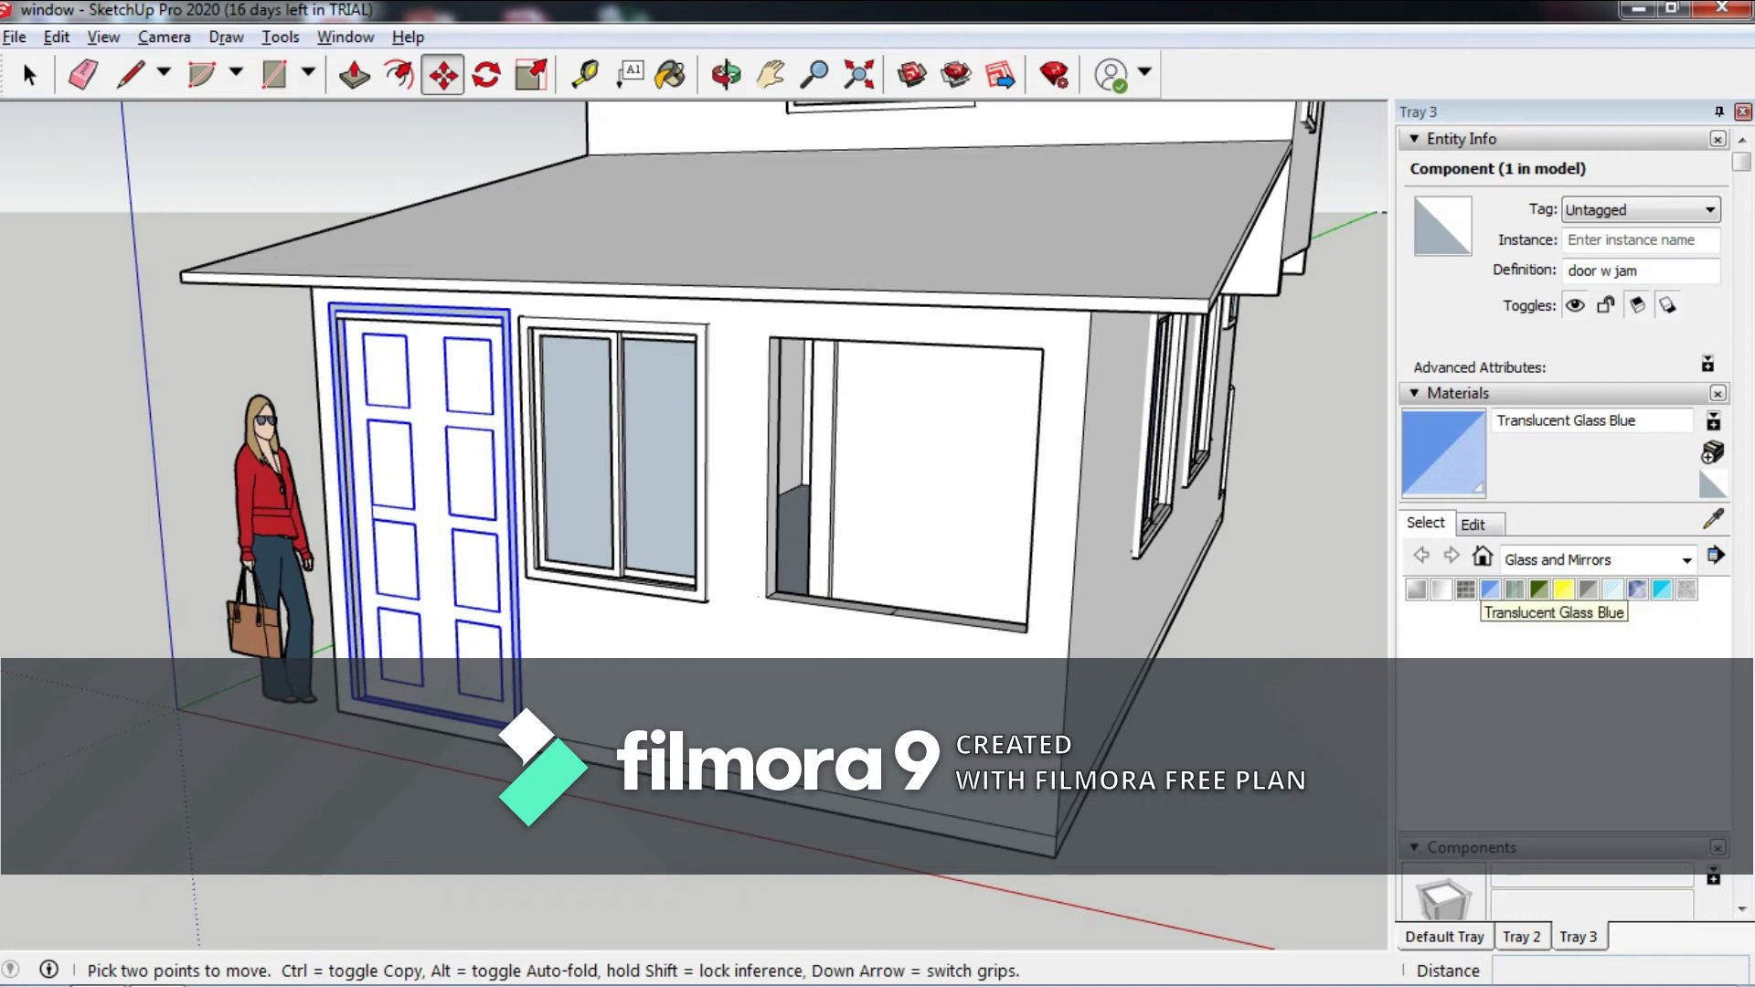
Paint the window glass with Translucent Glass Blue.
{"action": "left_click", "coordinate": [1490, 590]}
{"action": "left_click", "coordinate": [585, 457]}
{"action": "mouse_move", "coordinate": [585, 457]}
{"action": "middle_mouse_down"}
{"action": "mouse_move", "coordinate": [823, 457]}
{"action": "mouse_move", "coordinate": [640, 475]}
{"action": "mouse_move", "coordinate": [823, 457]}
{"action": "middle_mouse_up"}
{"action": "scroll", "coordinate": [887, 457], "scroll_direction": "down", "scroll_amount": 3}
{"action": "scroll", "coordinate": [640, 475], "scroll_direction": "down", "scroll_amount": 2}
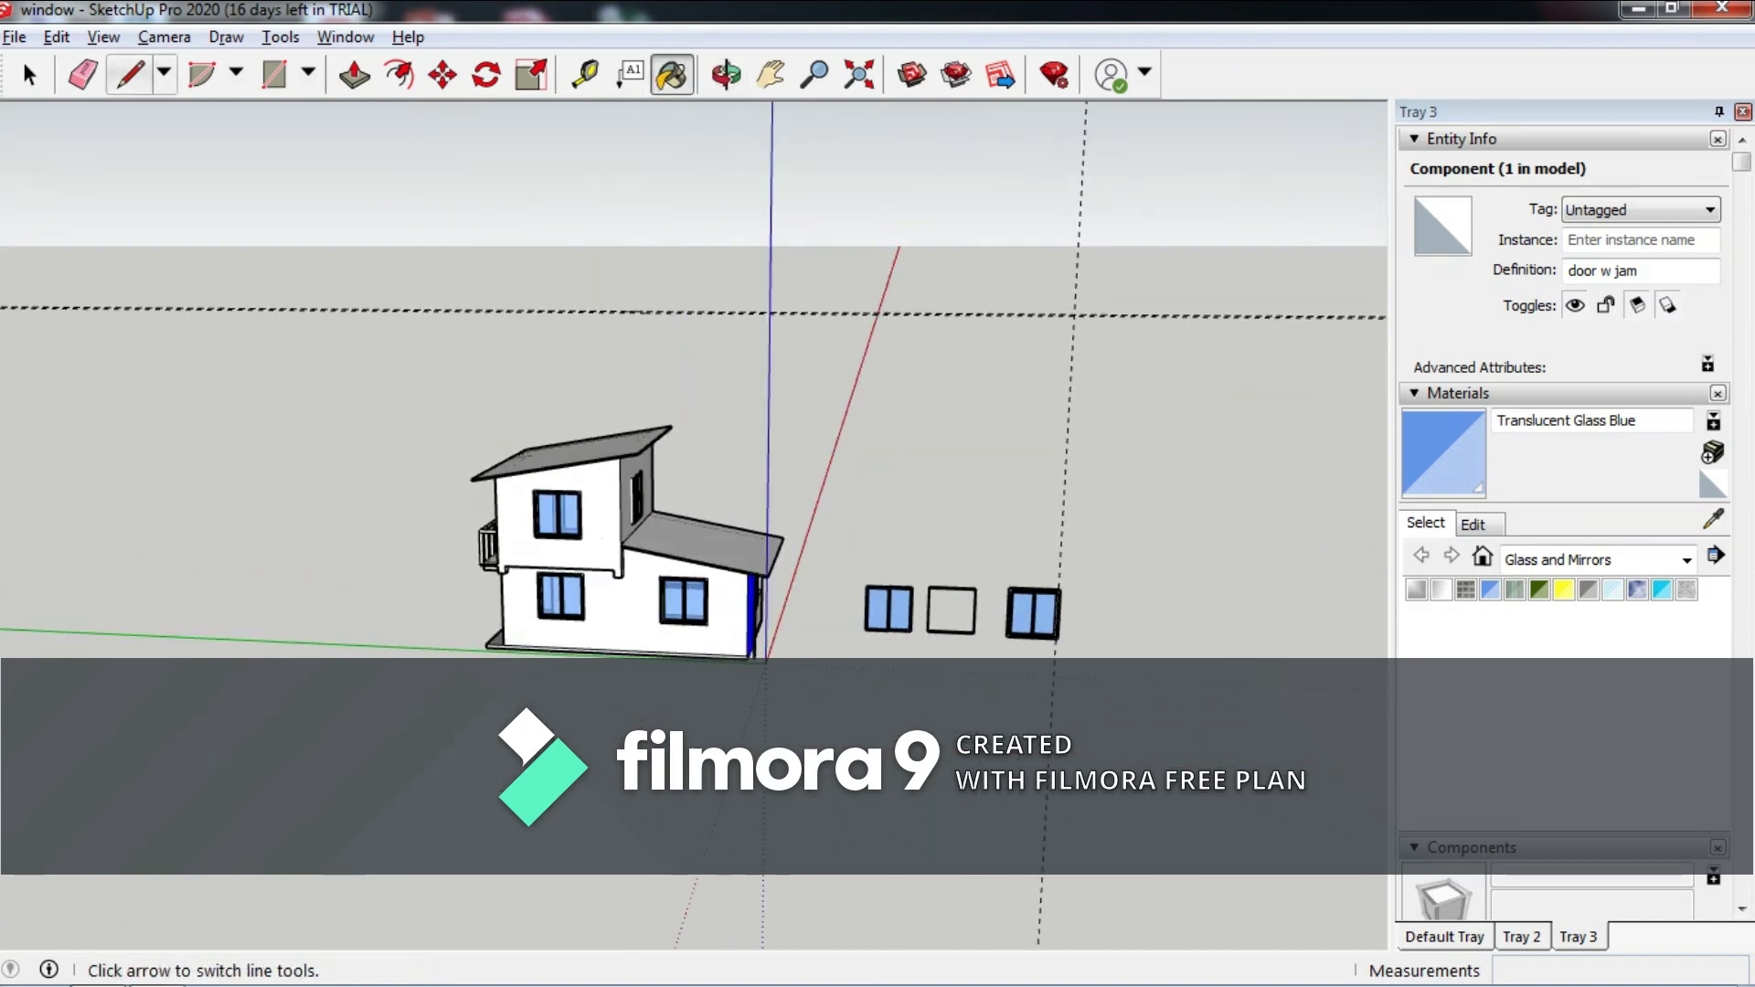
Erase the spare window and panel copies lying beside the house.
{"action": "right_click", "coordinate": [1029, 618]}
{"action": "left_click", "coordinate": [1083, 180]}
{"action": "mouse_move", "coordinate": [1083, 180]}
{"action": "middle_mouse_down"}
{"action": "mouse_move", "coordinate": [549, 457]}
{"action": "mouse_move", "coordinate": [411, 438]}
{"action": "middle_mouse_up"}
{"action": "scroll", "coordinate": [594, 548], "scroll_direction": "up", "scroll_amount": 3}
{"action": "scroll", "coordinate": [595, 549], "scroll_direction": "up", "scroll_amount": 2}
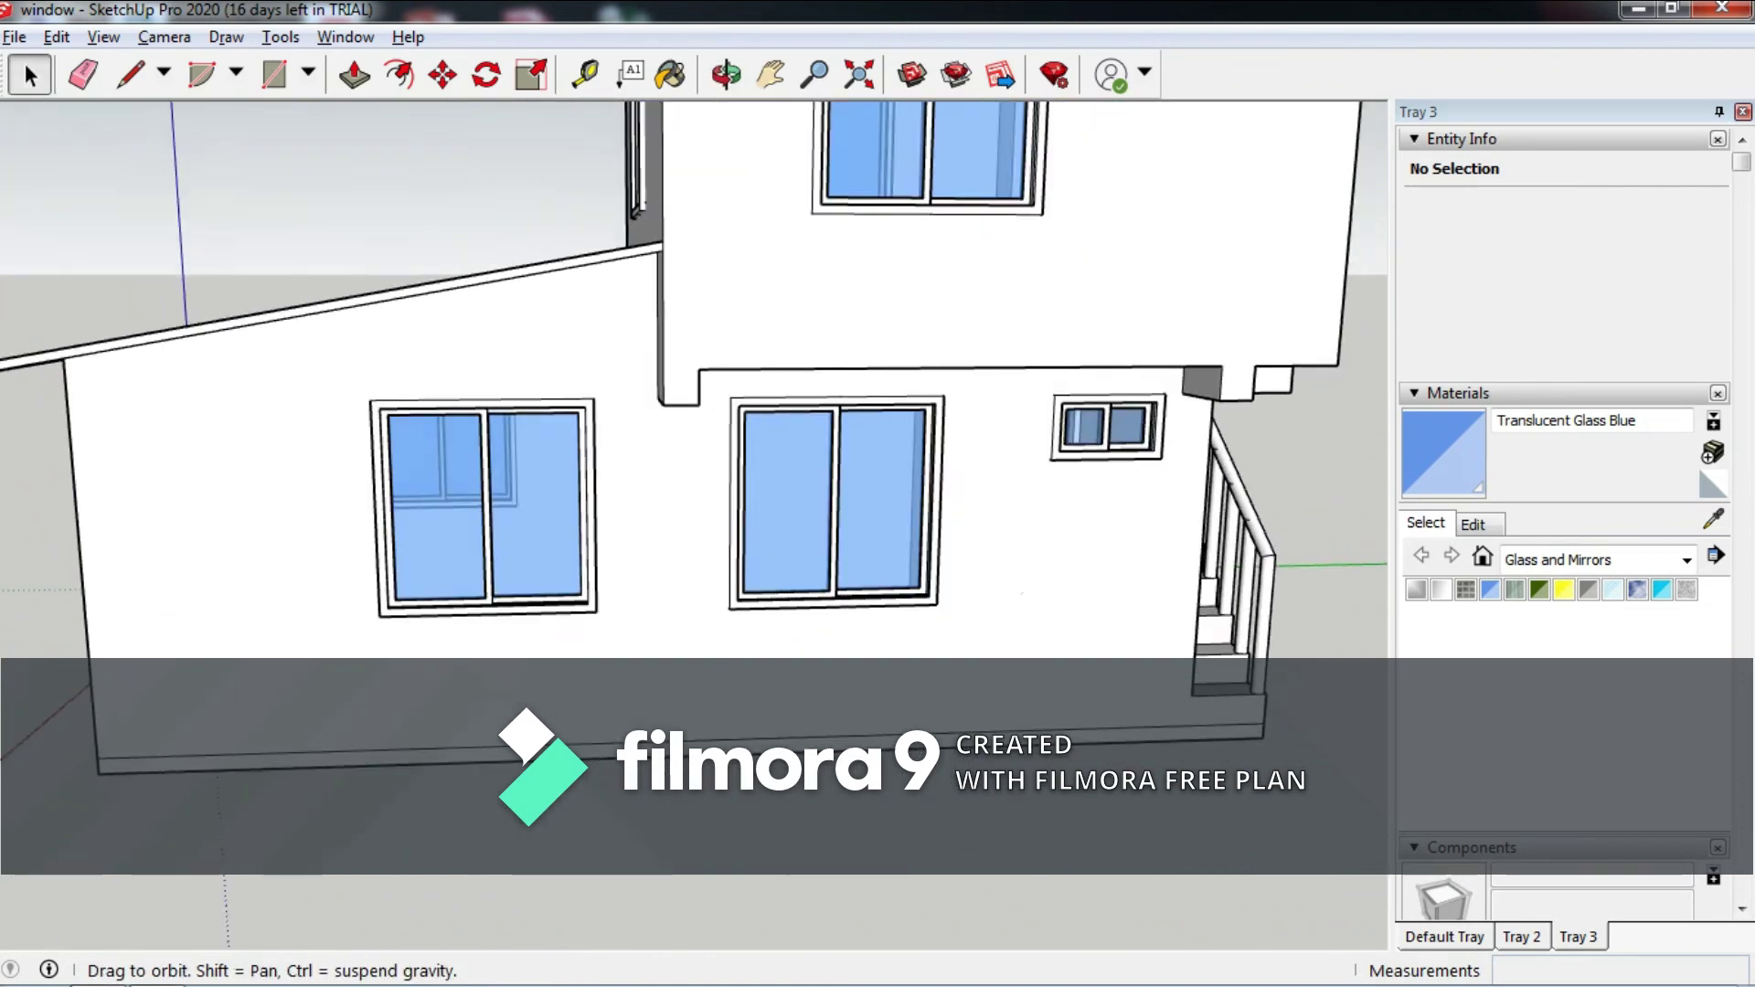
Switch the Materials panel to the Roofing category.
{"action": "key", "text": "space"}
{"action": "scroll", "coordinate": [694, 457], "scroll_direction": "down", "scroll_amount": 2}
{"action": "middle_click_drag", "start_coordinate": [695, 457], "coordinate": [566, 457]}
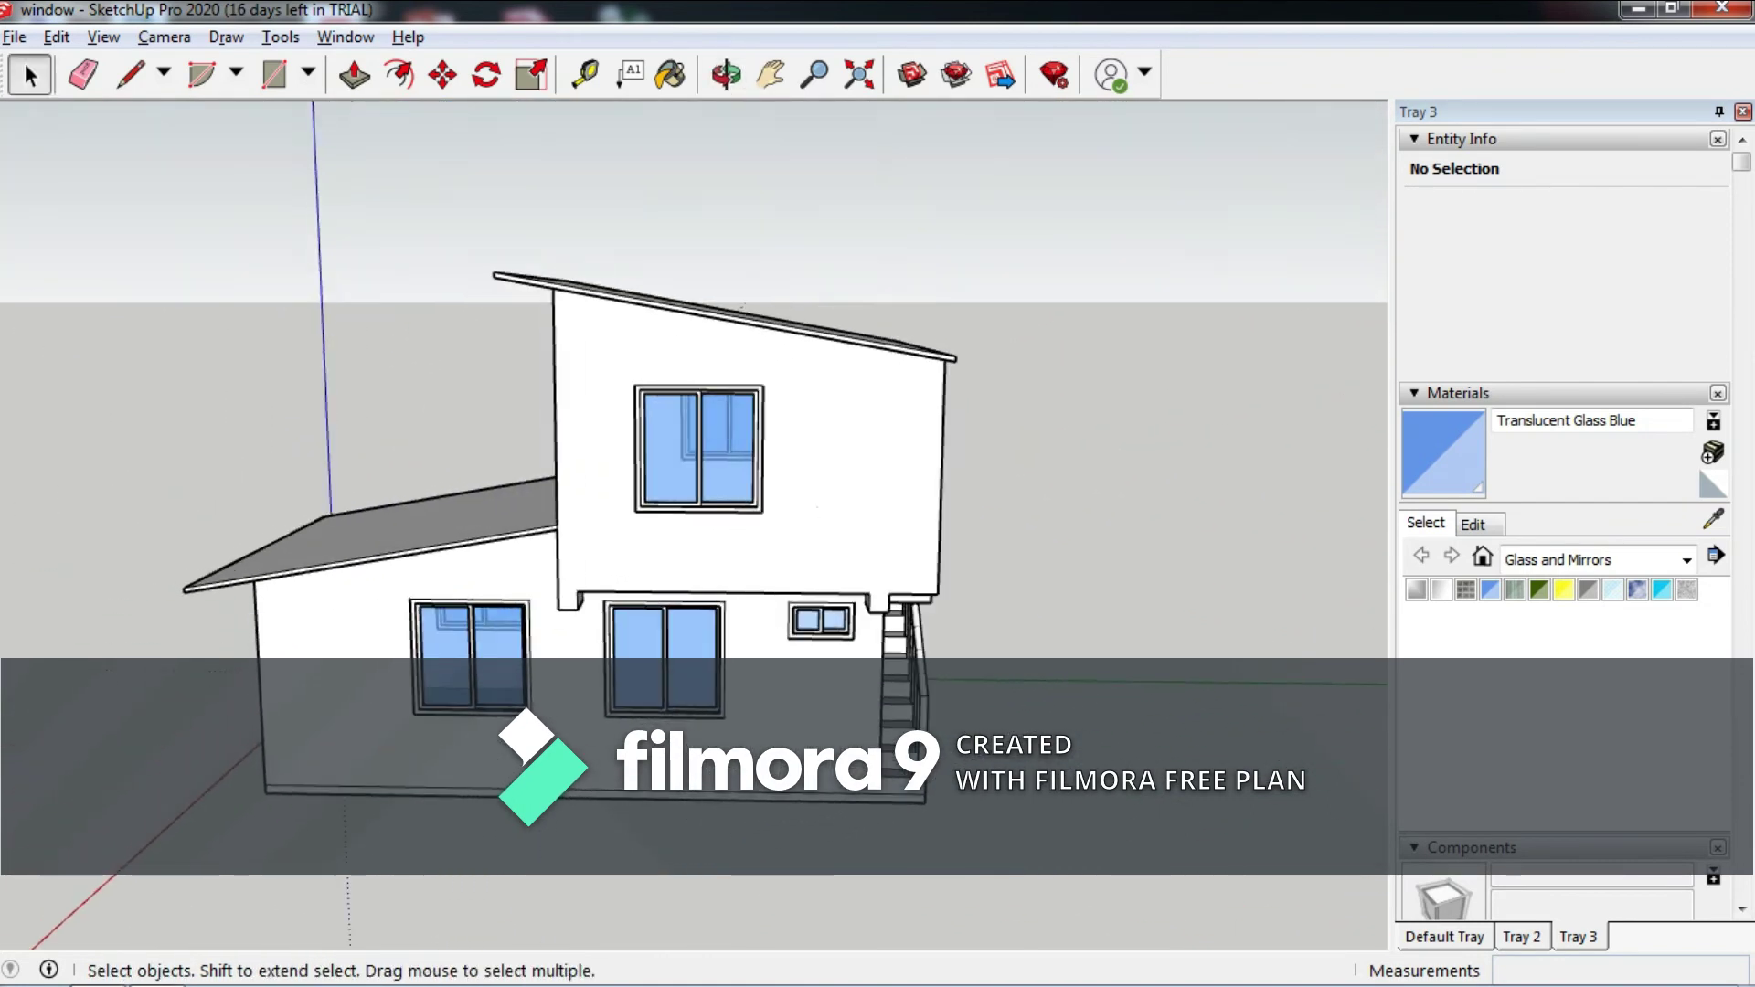
{"action": "left_click", "coordinate": [1686, 559]}
{"action": "left_click", "coordinate": [1547, 772]}
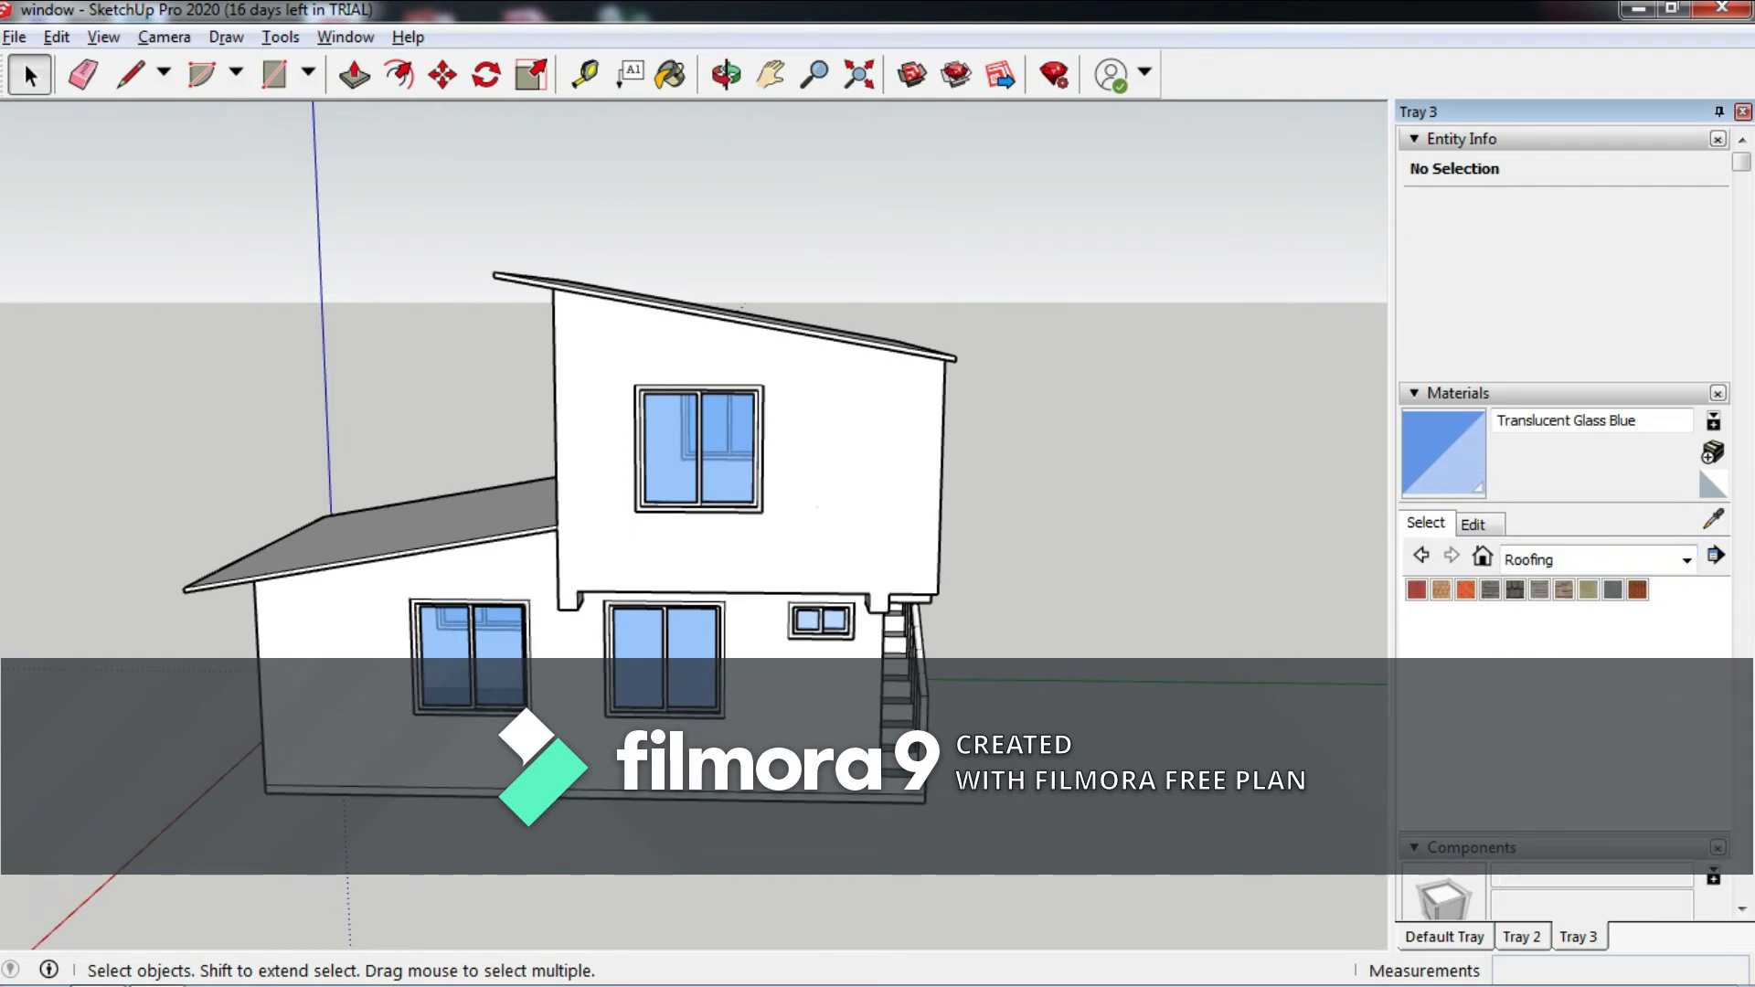
Cover both roofs with the Roofing Scalloped material.
{"action": "left_click", "coordinate": [1441, 589]}
{"action": "mouse_move", "coordinate": [694, 457]}
{"action": "middle_mouse_down"}
{"action": "mouse_move", "coordinate": [640, 384]}
{"action": "mouse_move", "coordinate": [639, 457]}
{"action": "middle_mouse_up"}
{"action": "left_click", "coordinate": [705, 431]}
{"action": "left_click", "coordinate": [490, 549]}
{"action": "middle_click_drag", "start_coordinate": [490, 549], "coordinate": [640, 585]}
{"action": "mouse_move", "coordinate": [695, 457]}
{"action": "middle_mouse_down"}
{"action": "mouse_move", "coordinate": [594, 457]}
{"action": "mouse_move", "coordinate": [640, 439]}
{"action": "mouse_move", "coordinate": [594, 420]}
{"action": "mouse_move", "coordinate": [659, 457]}
{"action": "mouse_move", "coordinate": [603, 494]}
{"action": "mouse_move", "coordinate": [621, 530]}
{"action": "middle_mouse_up"}
{"action": "middle_click_drag", "start_coordinate": [695, 411], "coordinate": [621, 365]}
Paint the front and left walls Terrazzo Light Blue from Synthetic Surfaces.
{"action": "key", "text": "b"}
{"action": "middle_click_drag", "start_coordinate": [694, 457], "coordinate": [594, 430]}
{"action": "scroll", "coordinate": [695, 457], "scroll_direction": "up", "scroll_amount": 3}
{"action": "scroll", "coordinate": [695, 457], "scroll_direction": "up", "scroll_amount": 3}
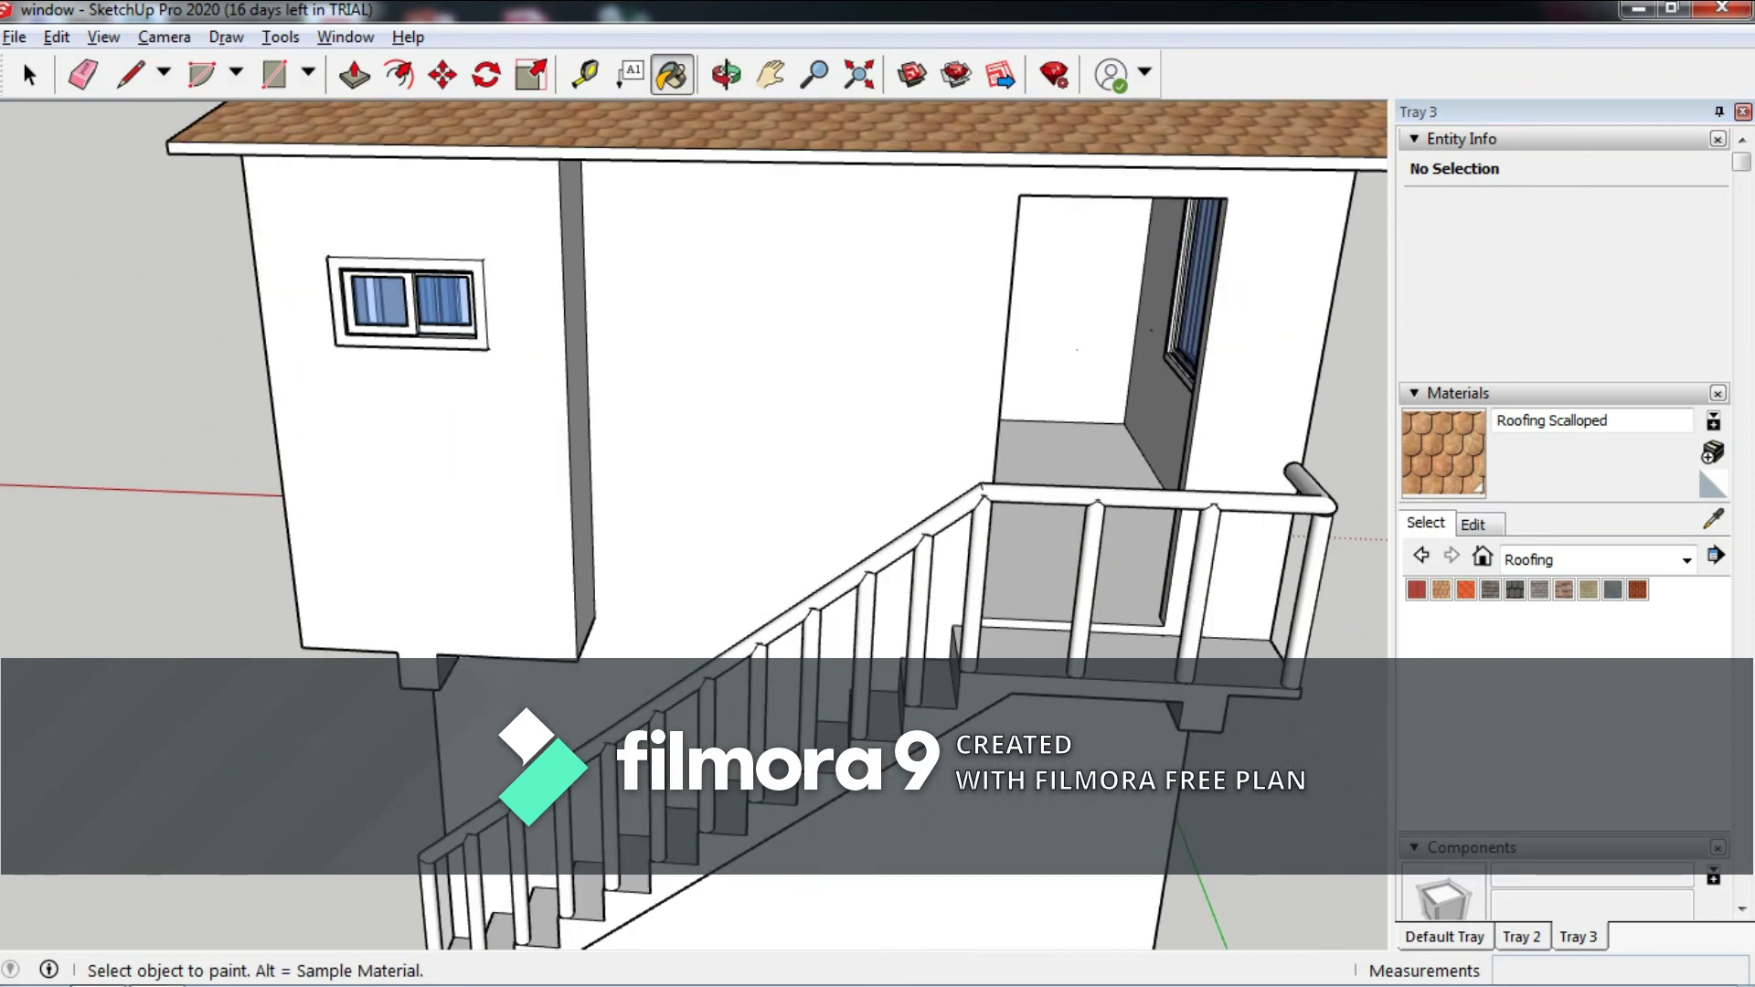
{"action": "left_click", "coordinate": [1686, 559]}
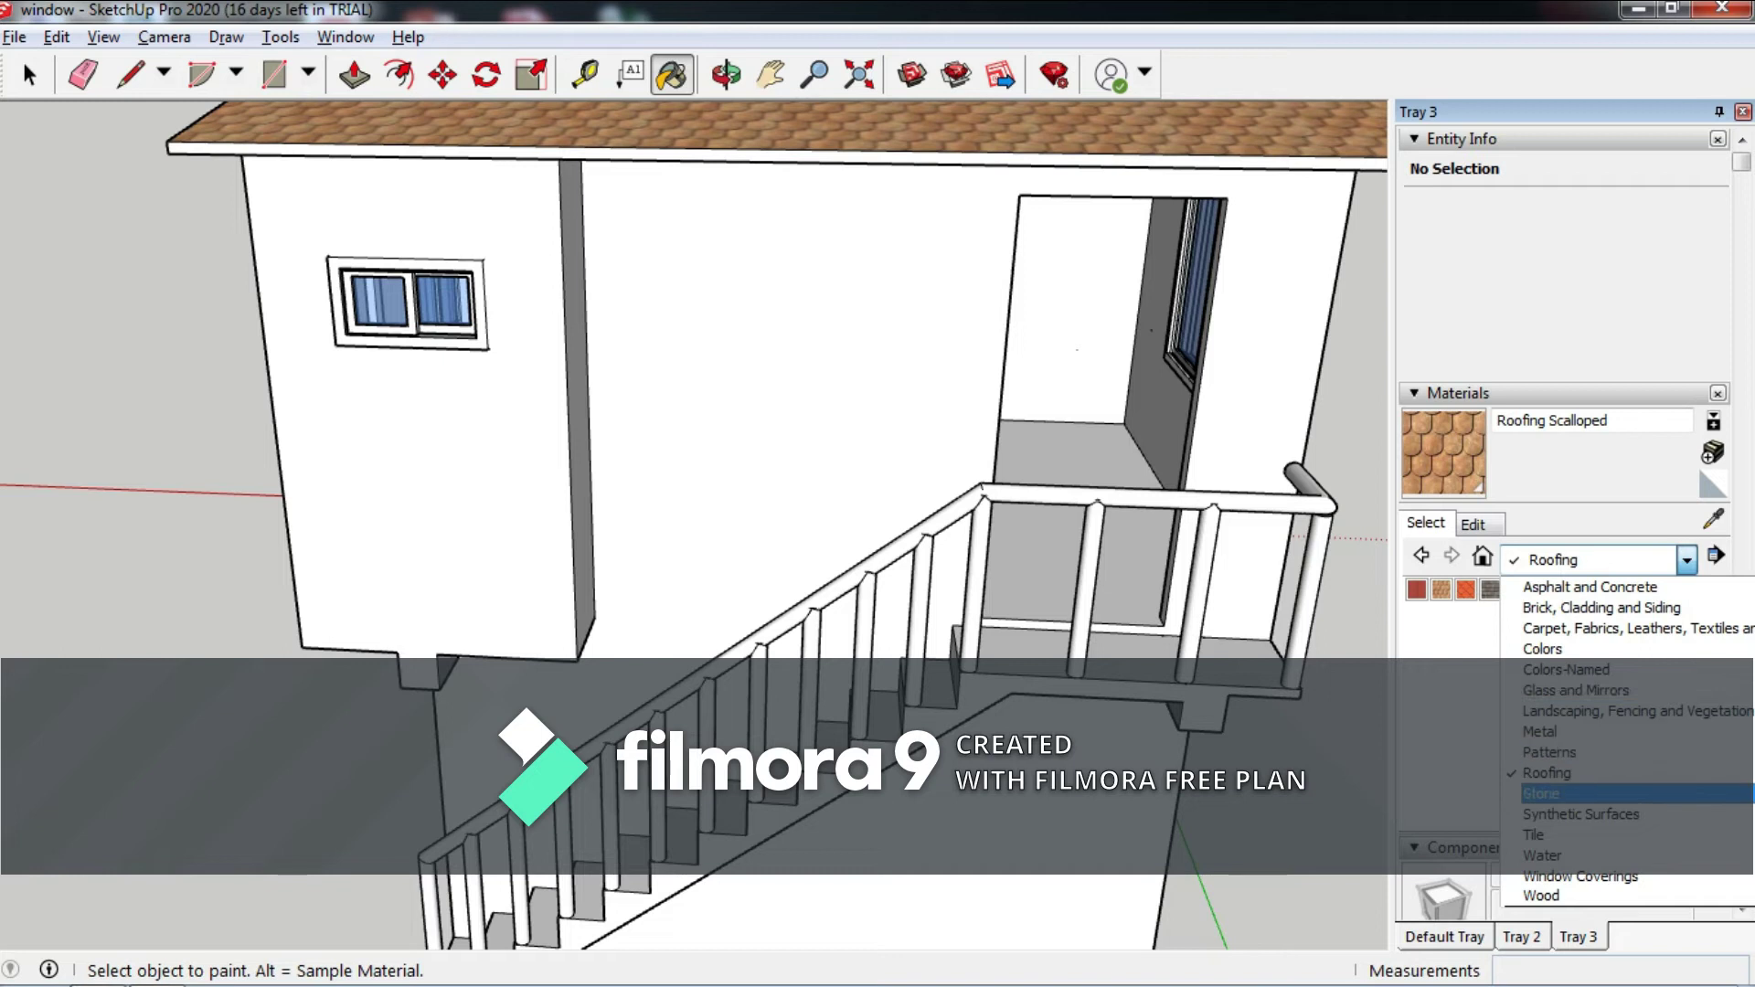
{"action": "left_click", "coordinate": [1581, 813]}
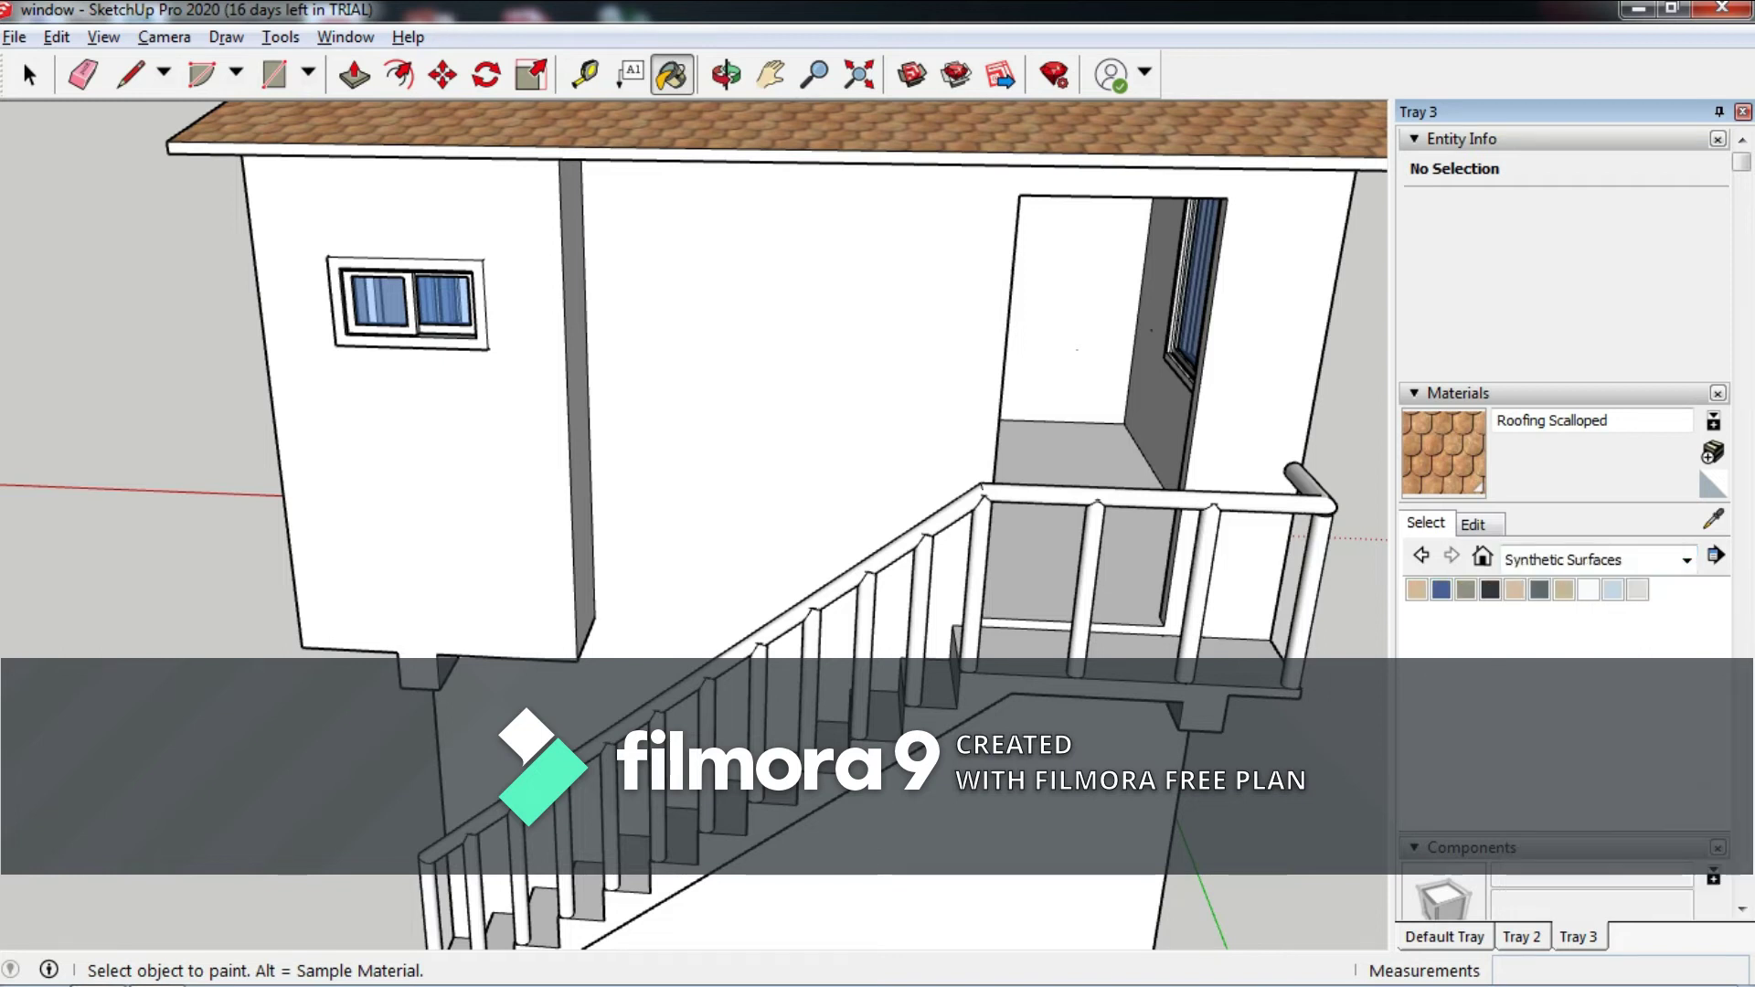
{"action": "left_click", "coordinate": [1613, 589]}
{"action": "left_click", "coordinate": [823, 366]}
{"action": "left_click", "coordinate": [411, 503]}
Orbit around the house to check the light blue walls and scalloped roof.
{"action": "scroll", "coordinate": [695, 457], "scroll_direction": "down", "scroll_amount": 10}
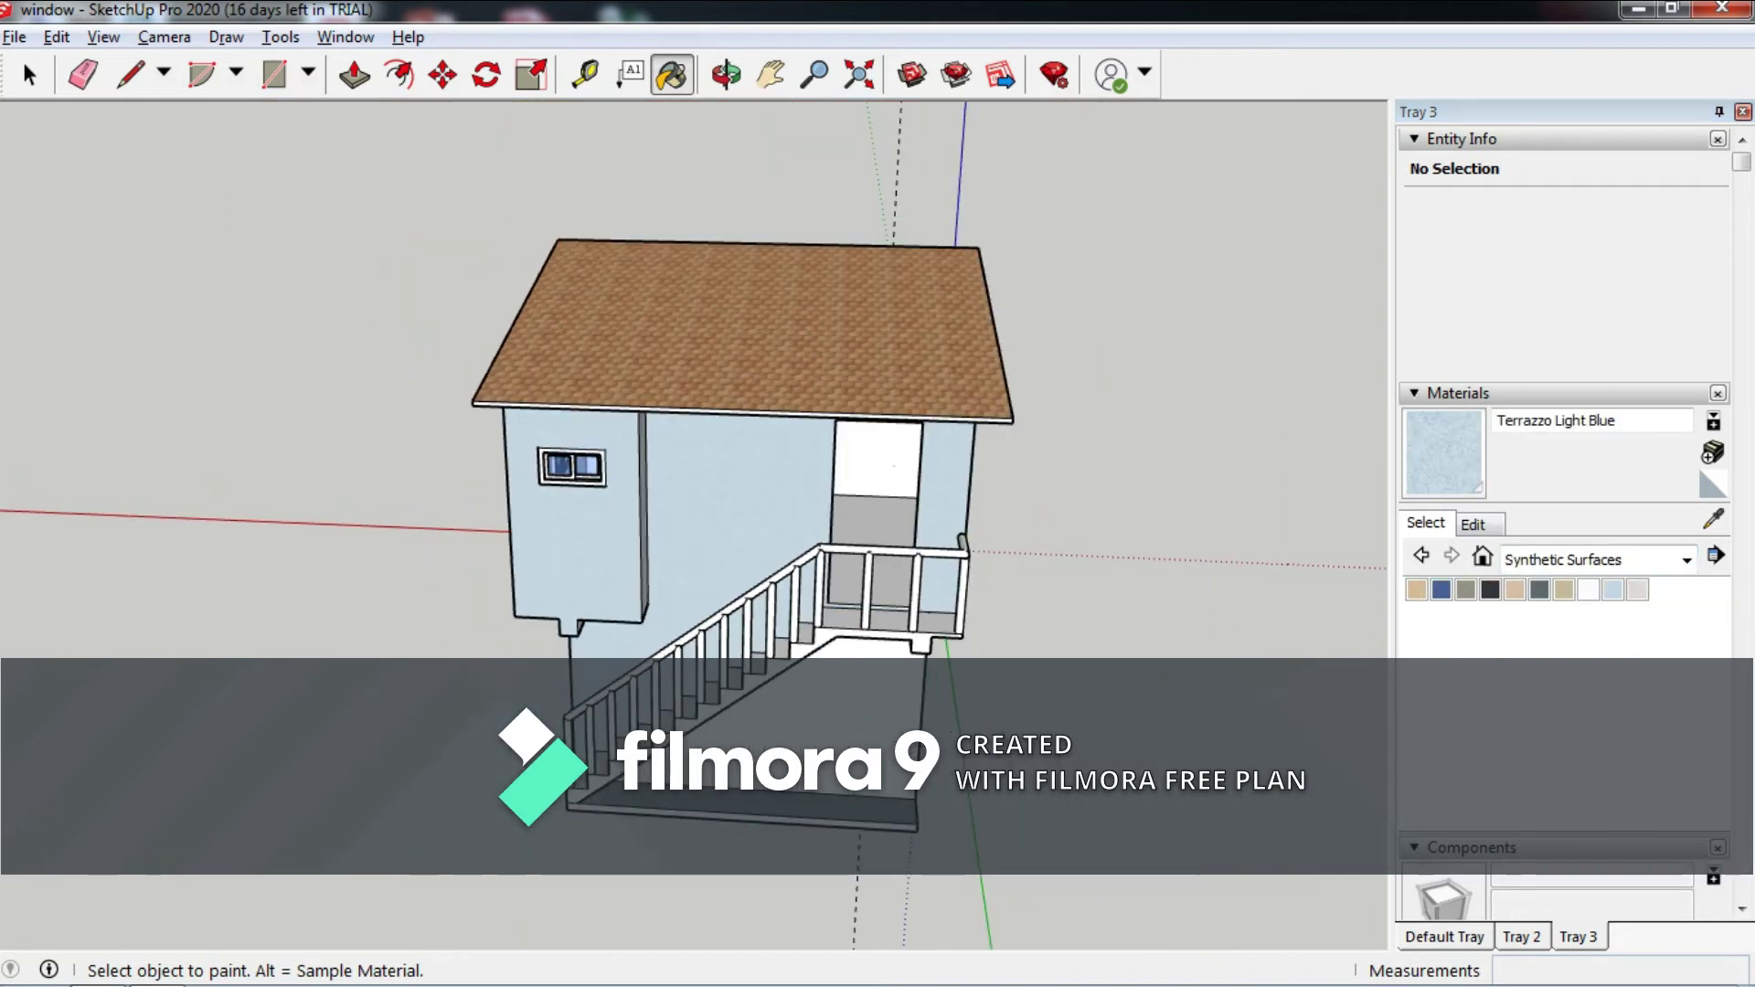
{"action": "middle_click_drag", "start_coordinate": [694, 457], "coordinate": [914, 439]}
{"action": "middle_click_drag", "start_coordinate": [695, 457], "coordinate": [822, 512]}
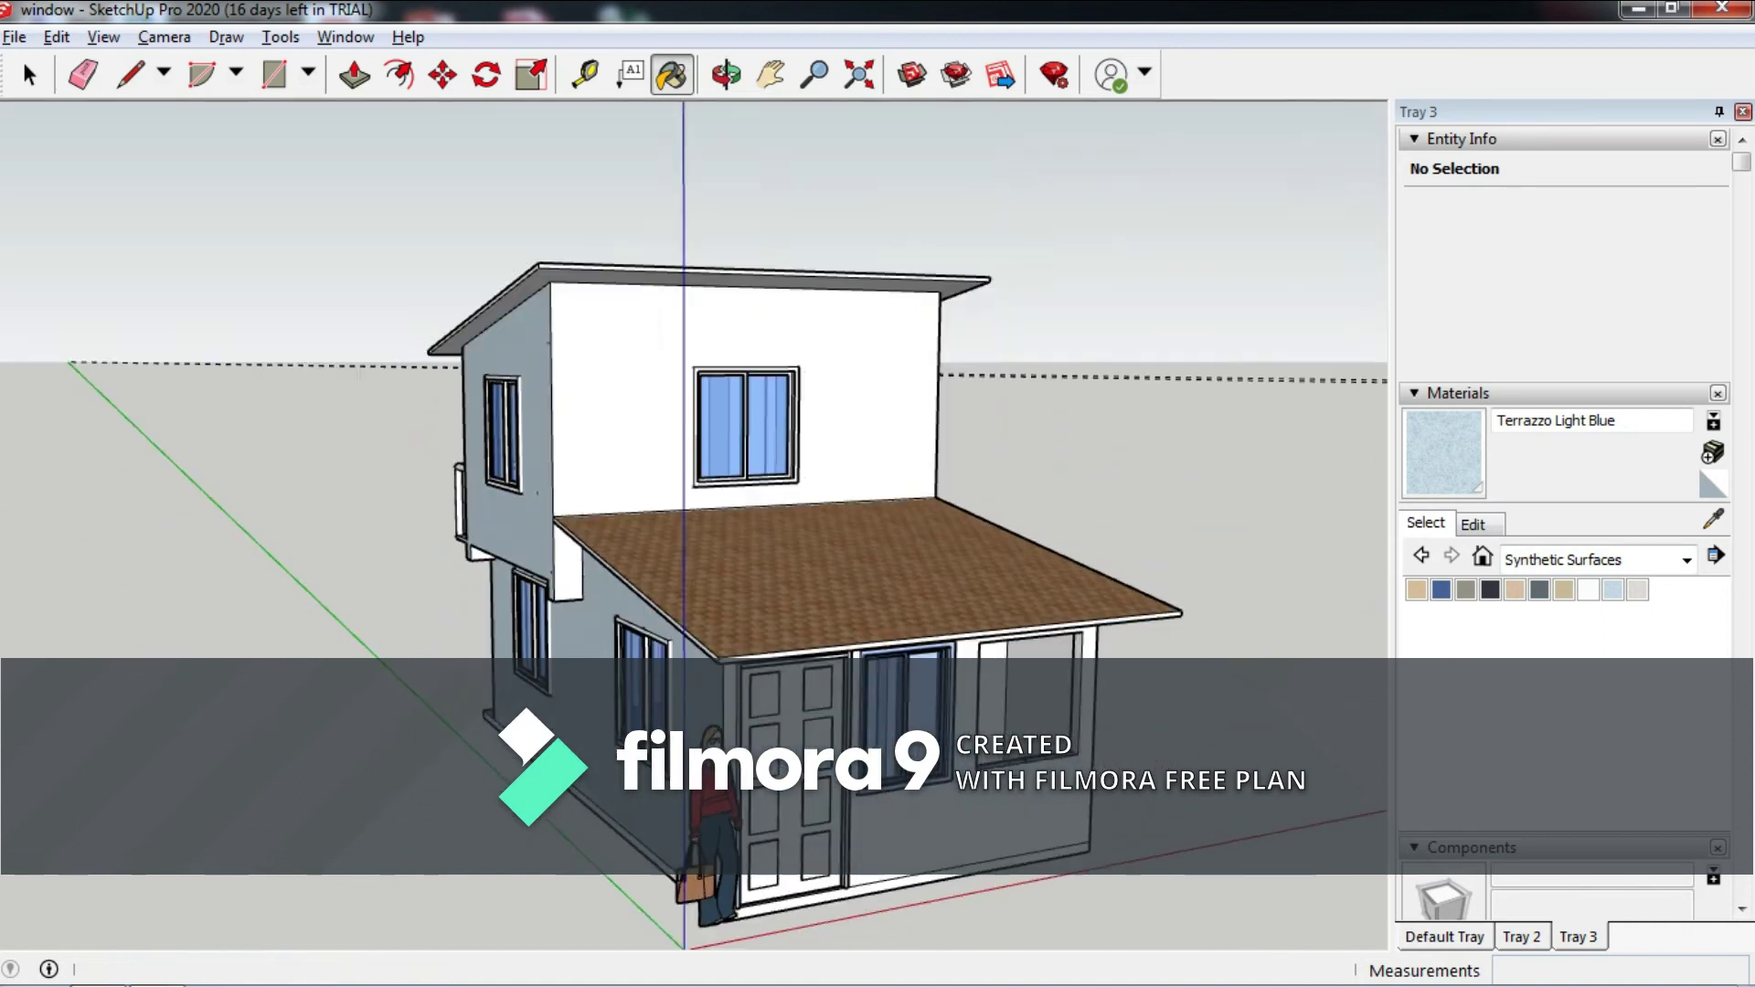
{"action": "mouse_move", "coordinate": [695, 457]}
{"action": "middle_mouse_down"}
{"action": "mouse_move", "coordinate": [731, 494]}
{"action": "mouse_move", "coordinate": [750, 439]}
{"action": "mouse_move", "coordinate": [694, 402]}
{"action": "middle_mouse_up"}
{"action": "scroll", "coordinate": [695, 457], "scroll_direction": "up", "scroll_amount": 3}
{"action": "scroll", "coordinate": [695, 457], "scroll_direction": "up", "scroll_amount": 3}
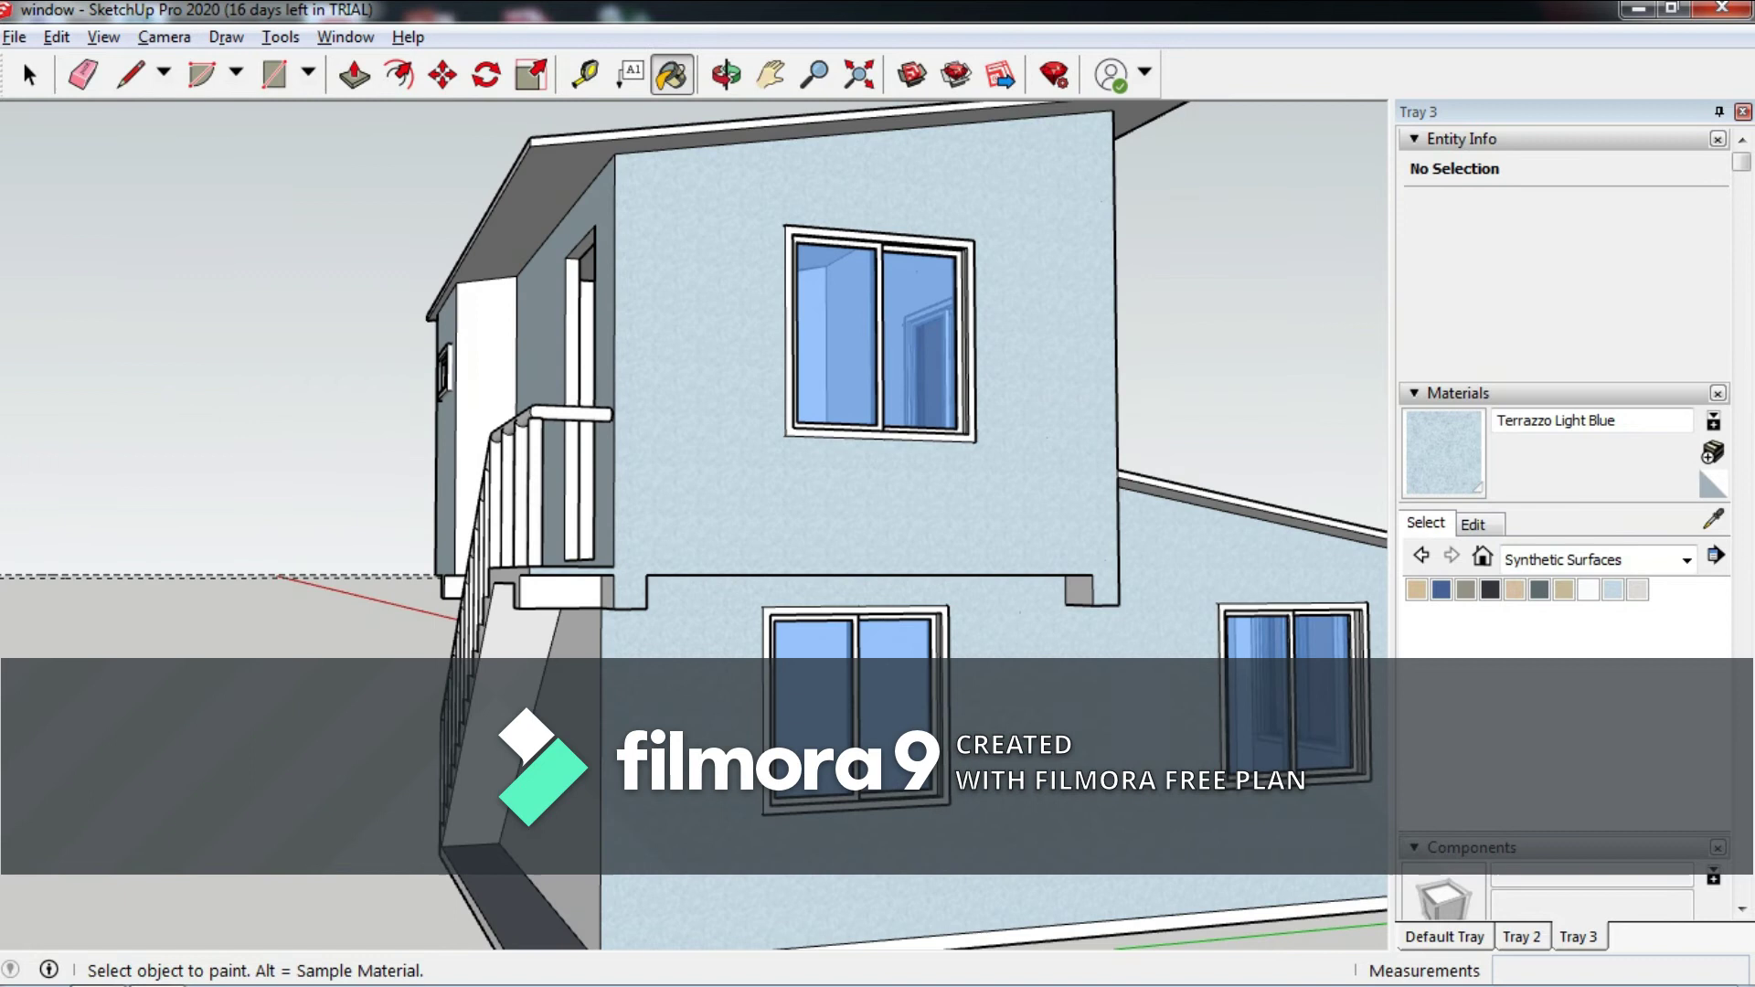
{"action": "scroll", "coordinate": [695, 457], "scroll_direction": "down", "scroll_amount": 5}
{"action": "middle_click_drag", "start_coordinate": [694, 457], "coordinate": [786, 457]}
Push/pull the face under the stairs out 500 mm.
{"action": "key", "text": "p"}
{"action": "left_click", "coordinate": [814, 663]}
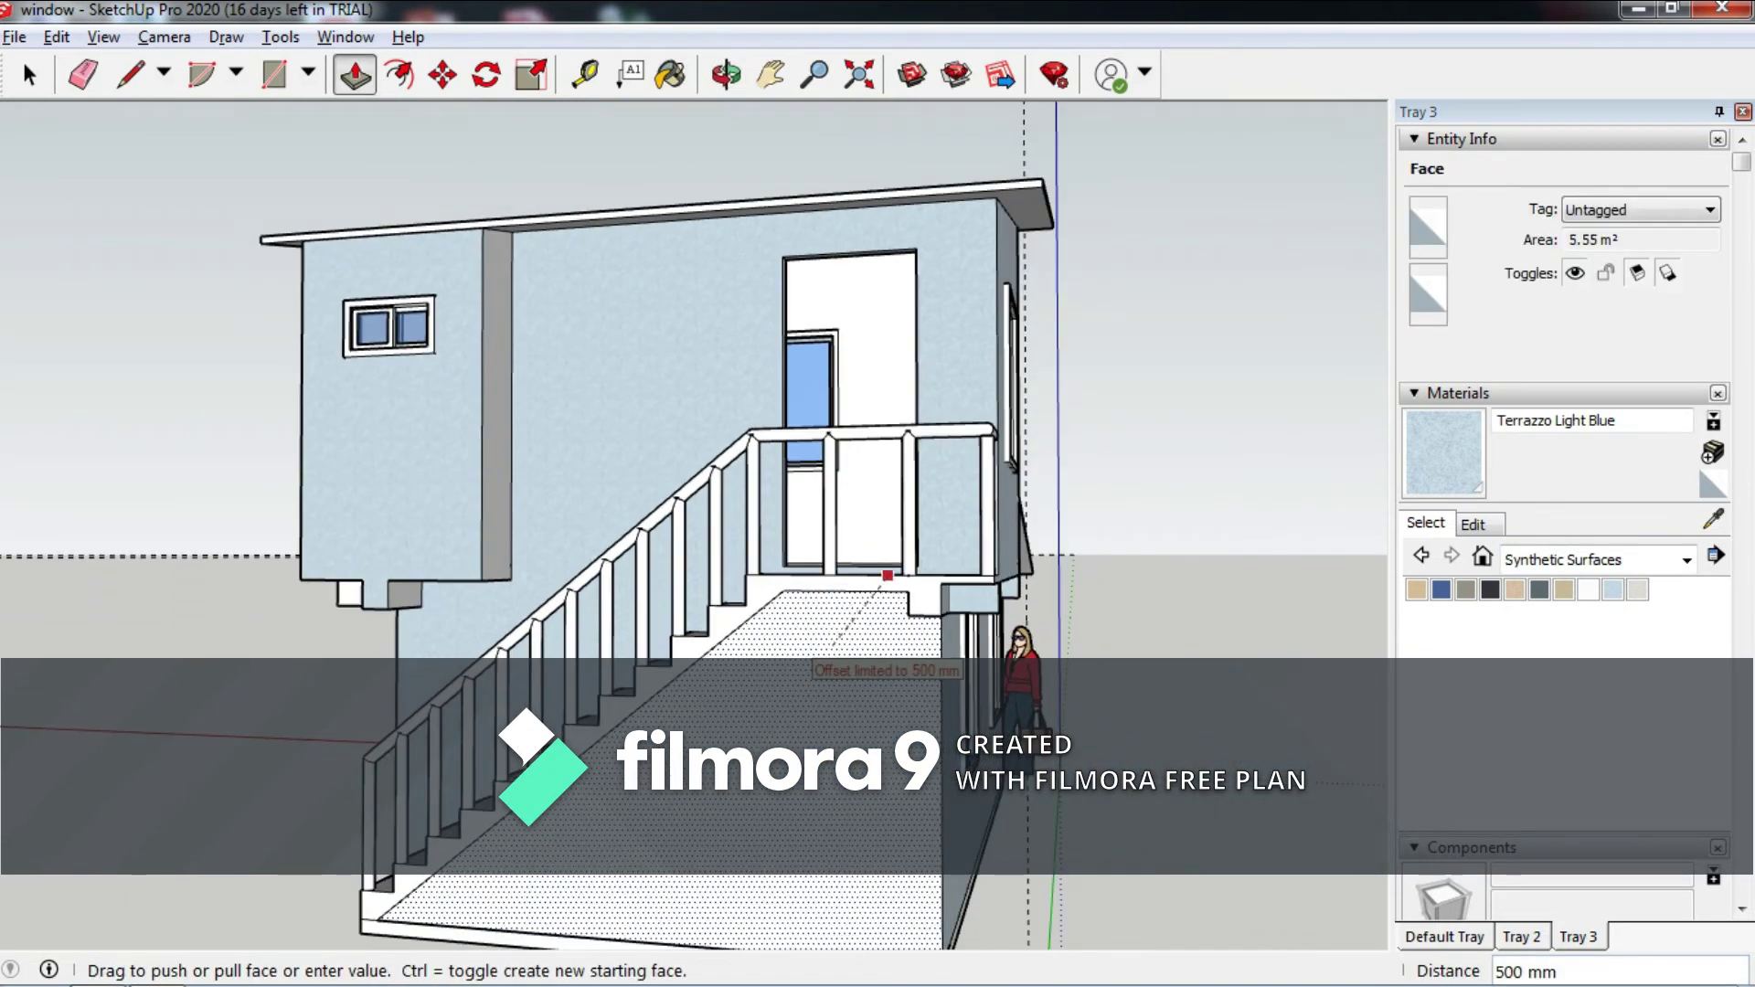
{"action": "scroll", "coordinate": [588, 573], "scroll_direction": "down", "scroll_amount": 1}
{"action": "scroll", "coordinate": [588, 573], "scroll_direction": "down", "scroll_amount": 1}
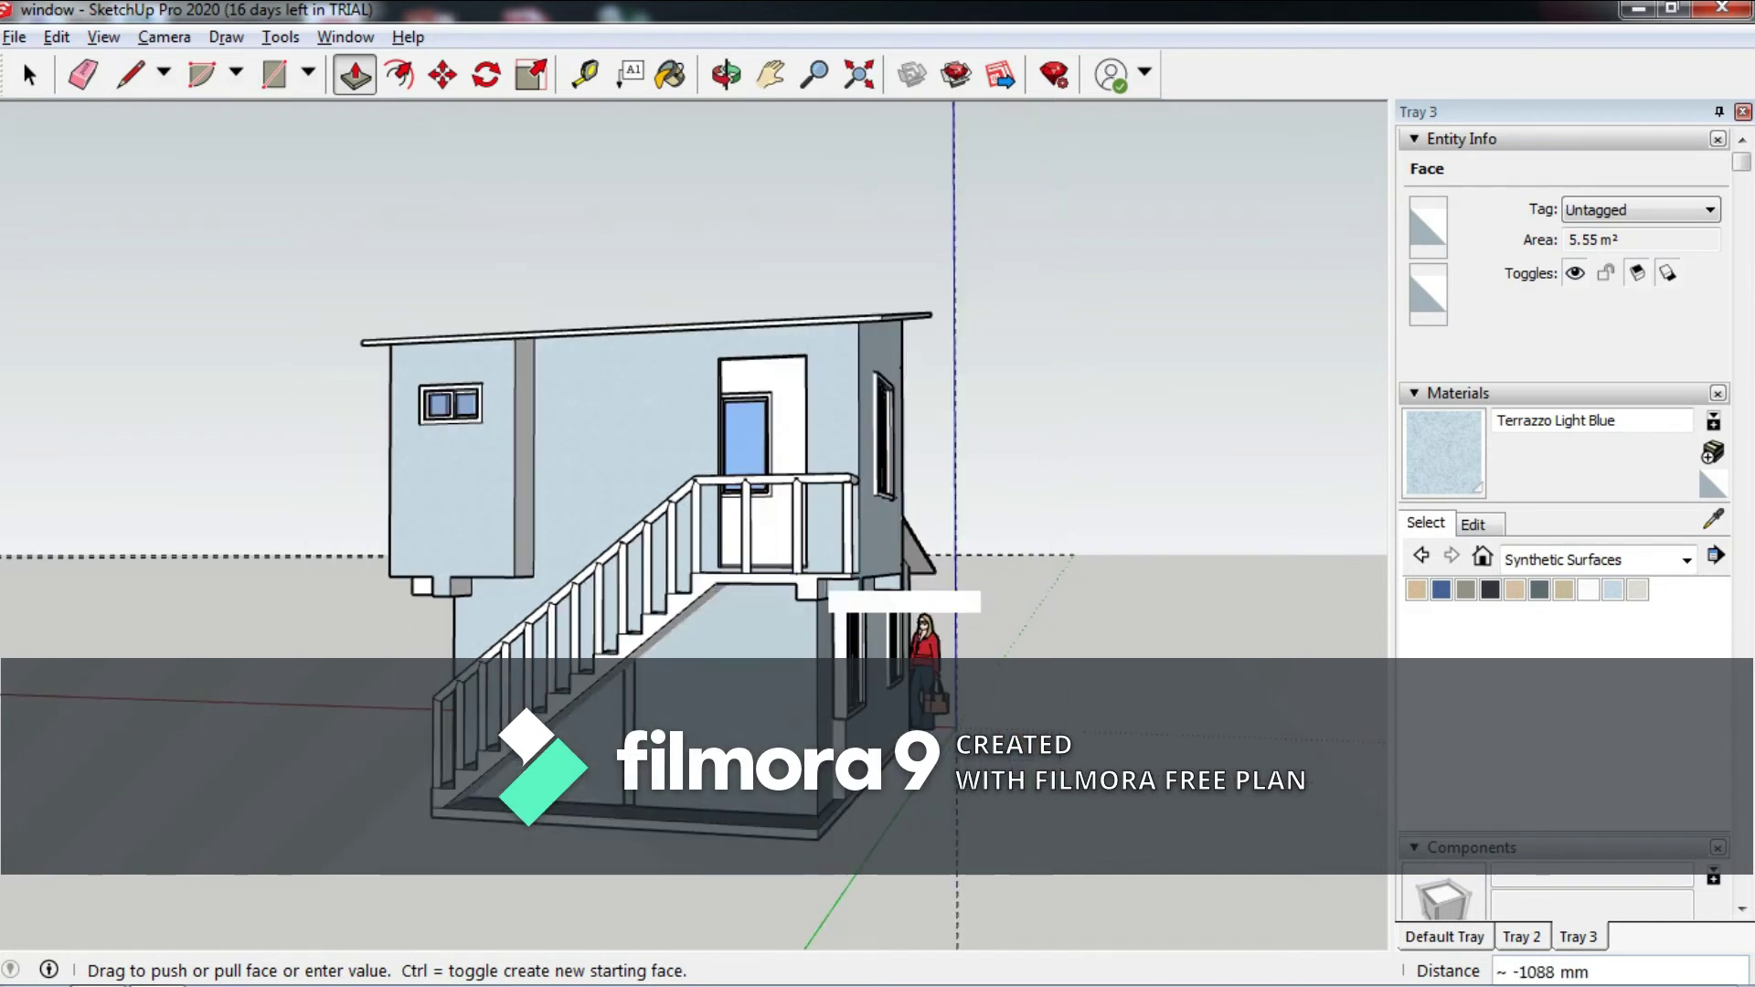
{"action": "scroll", "coordinate": [712, 571], "scroll_direction": "up", "scroll_amount": 2}
{"action": "scroll", "coordinate": [752, 568], "scroll_direction": "up", "scroll_amount": 2}
{"action": "scroll", "coordinate": [752, 567], "scroll_direction": "down", "scroll_amount": 2}
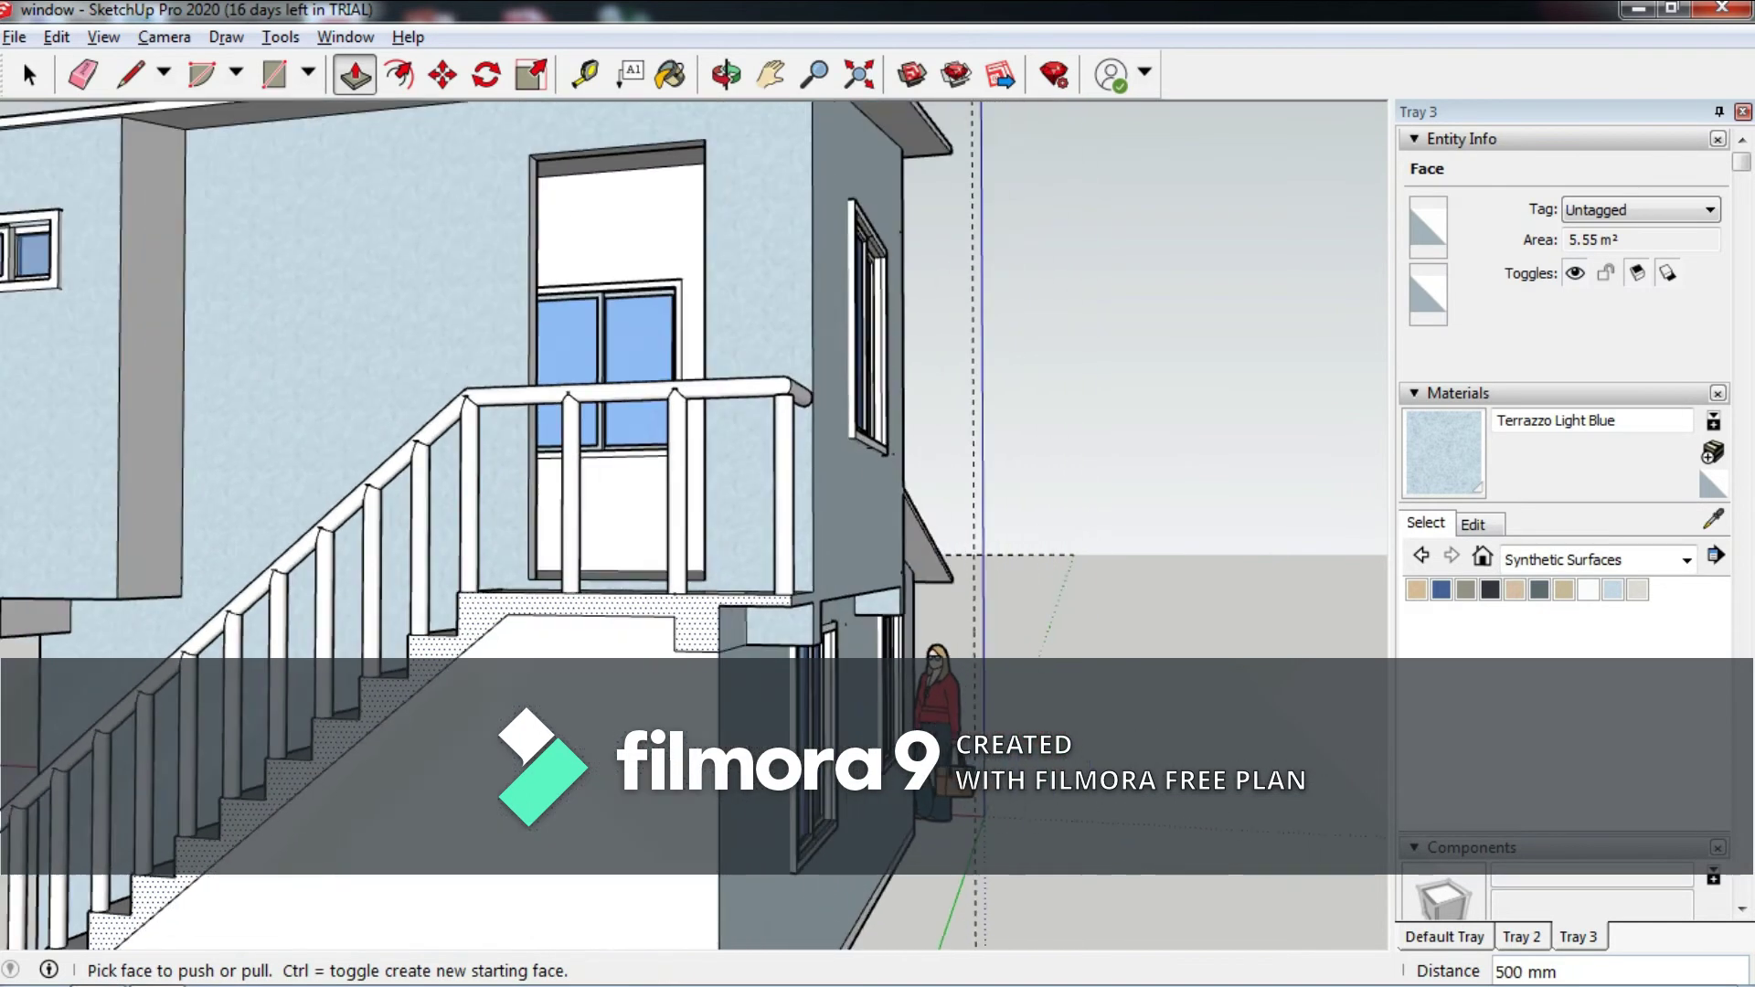
Erase the stray geometry left by the extrusion.
{"action": "key", "text": "e"}
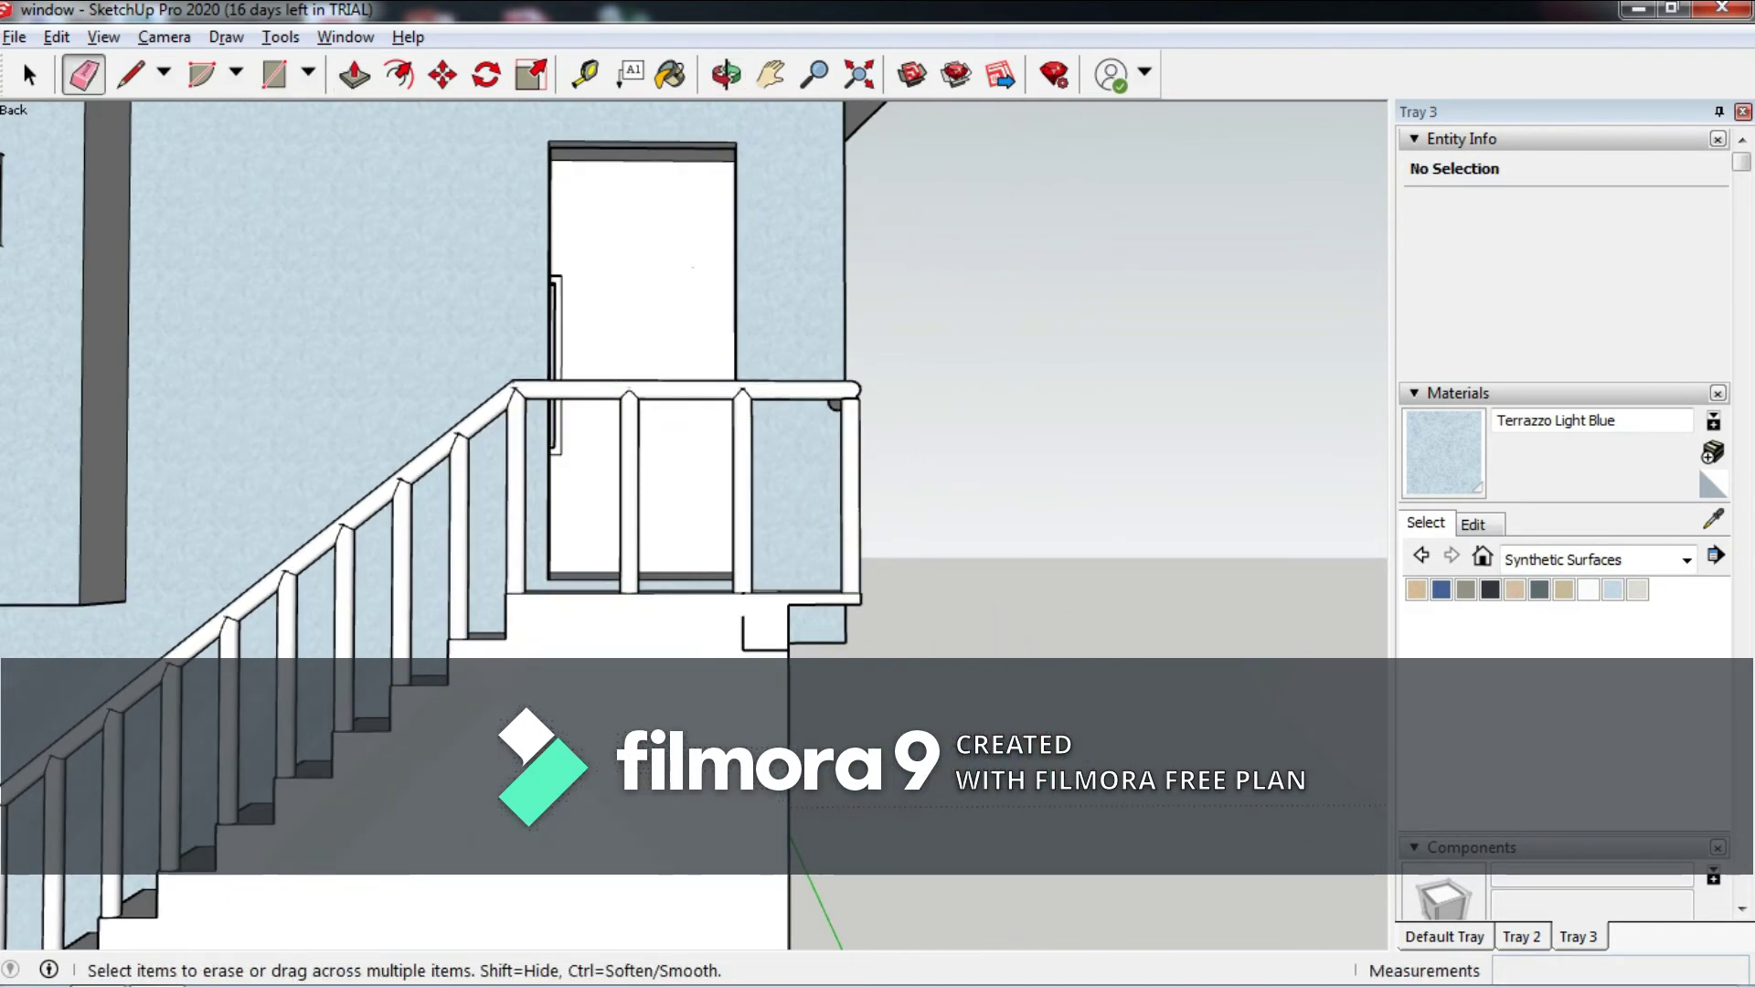
{"action": "scroll", "coordinate": [530, 530], "scroll_direction": "down", "scroll_amount": 5}
{"action": "mouse_move", "coordinate": [531, 530]}
{"action": "middle_mouse_down"}
{"action": "mouse_move", "coordinate": [713, 530]}
{"action": "mouse_move", "coordinate": [823, 498]}
{"action": "middle_mouse_up"}
{"action": "scroll", "coordinate": [530, 530], "scroll_direction": "up", "scroll_amount": 4}
{"action": "scroll", "coordinate": [695, 526], "scroll_direction": "down", "scroll_amount": 4}
{"action": "middle_click_drag", "start_coordinate": [694, 526], "coordinate": [750, 525]}
{"action": "scroll", "coordinate": [749, 526], "scroll_direction": "up", "scroll_amount": 2}
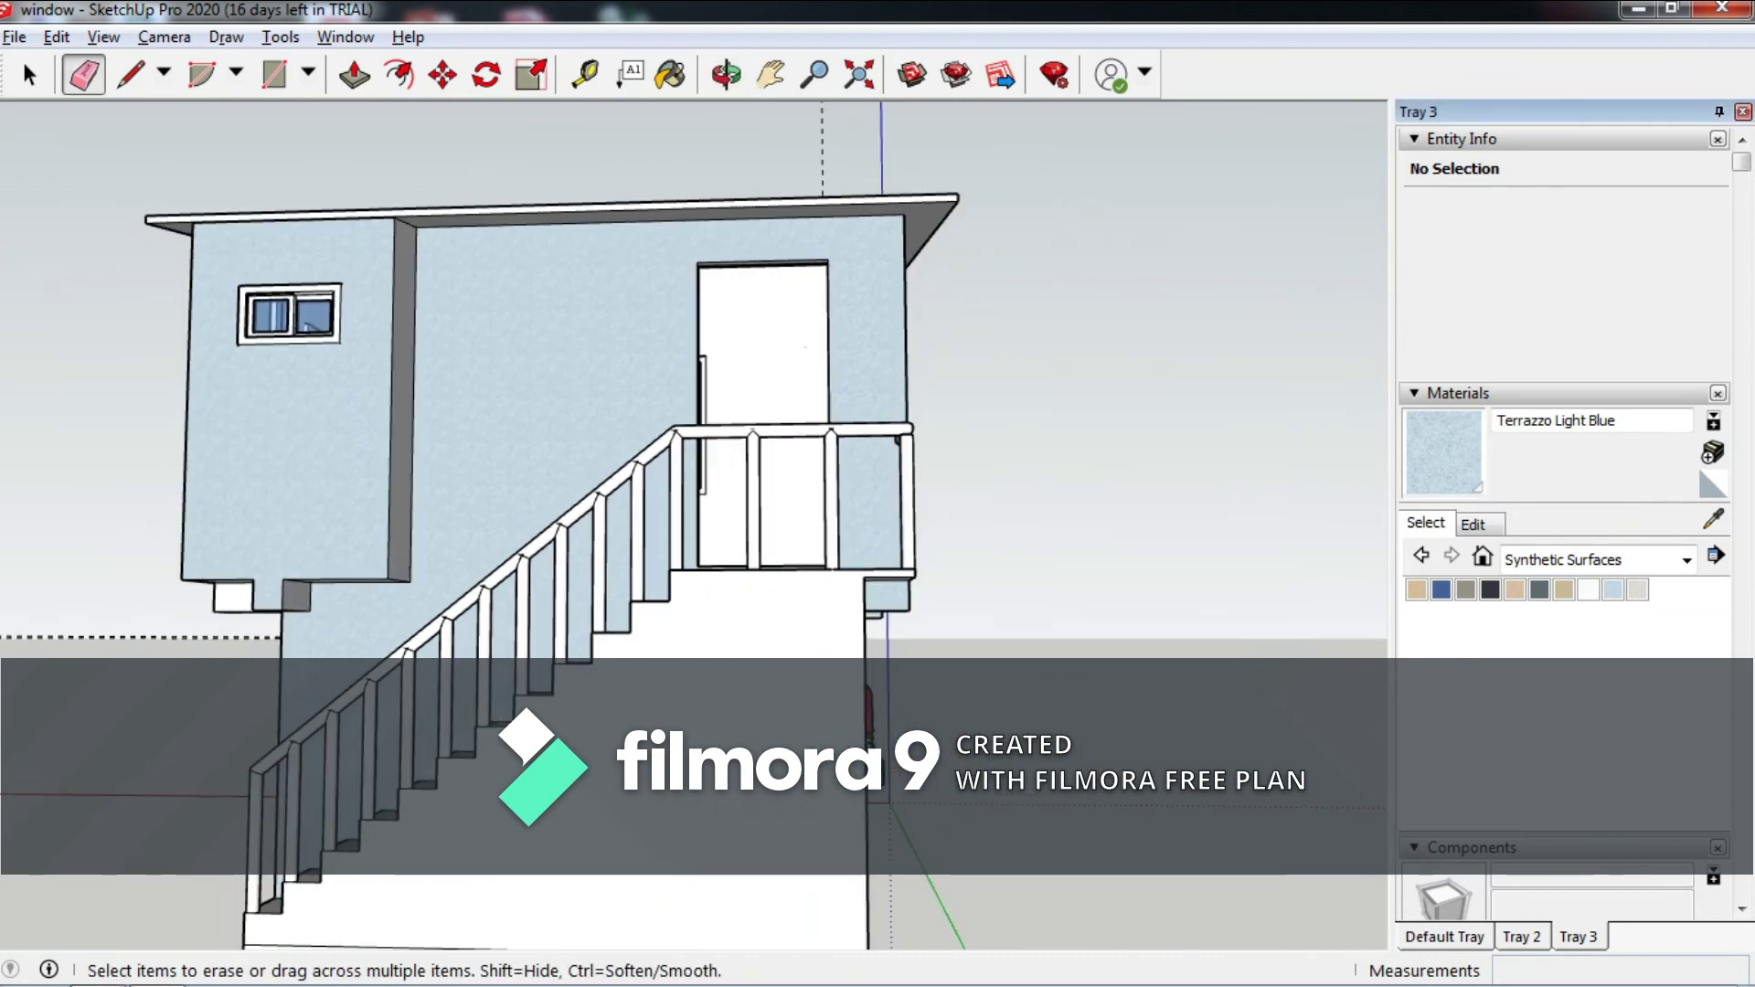
Paint the white stair face Terrazzo Light Blue.
{"action": "key", "text": "b"}
{"action": "left_click", "coordinate": [640, 905]}
{"action": "mouse_move", "coordinate": [639, 905]}
{"action": "middle_mouse_down"}
{"action": "mouse_move", "coordinate": [859, 864]}
{"action": "mouse_move", "coordinate": [512, 864]}
{"action": "middle_mouse_up"}
Paint the white upper front wall Terrazzo Light Blue.
{"action": "left_click", "coordinate": [731, 512]}
{"action": "middle_click_drag", "start_coordinate": [695, 548], "coordinate": [511, 549]}
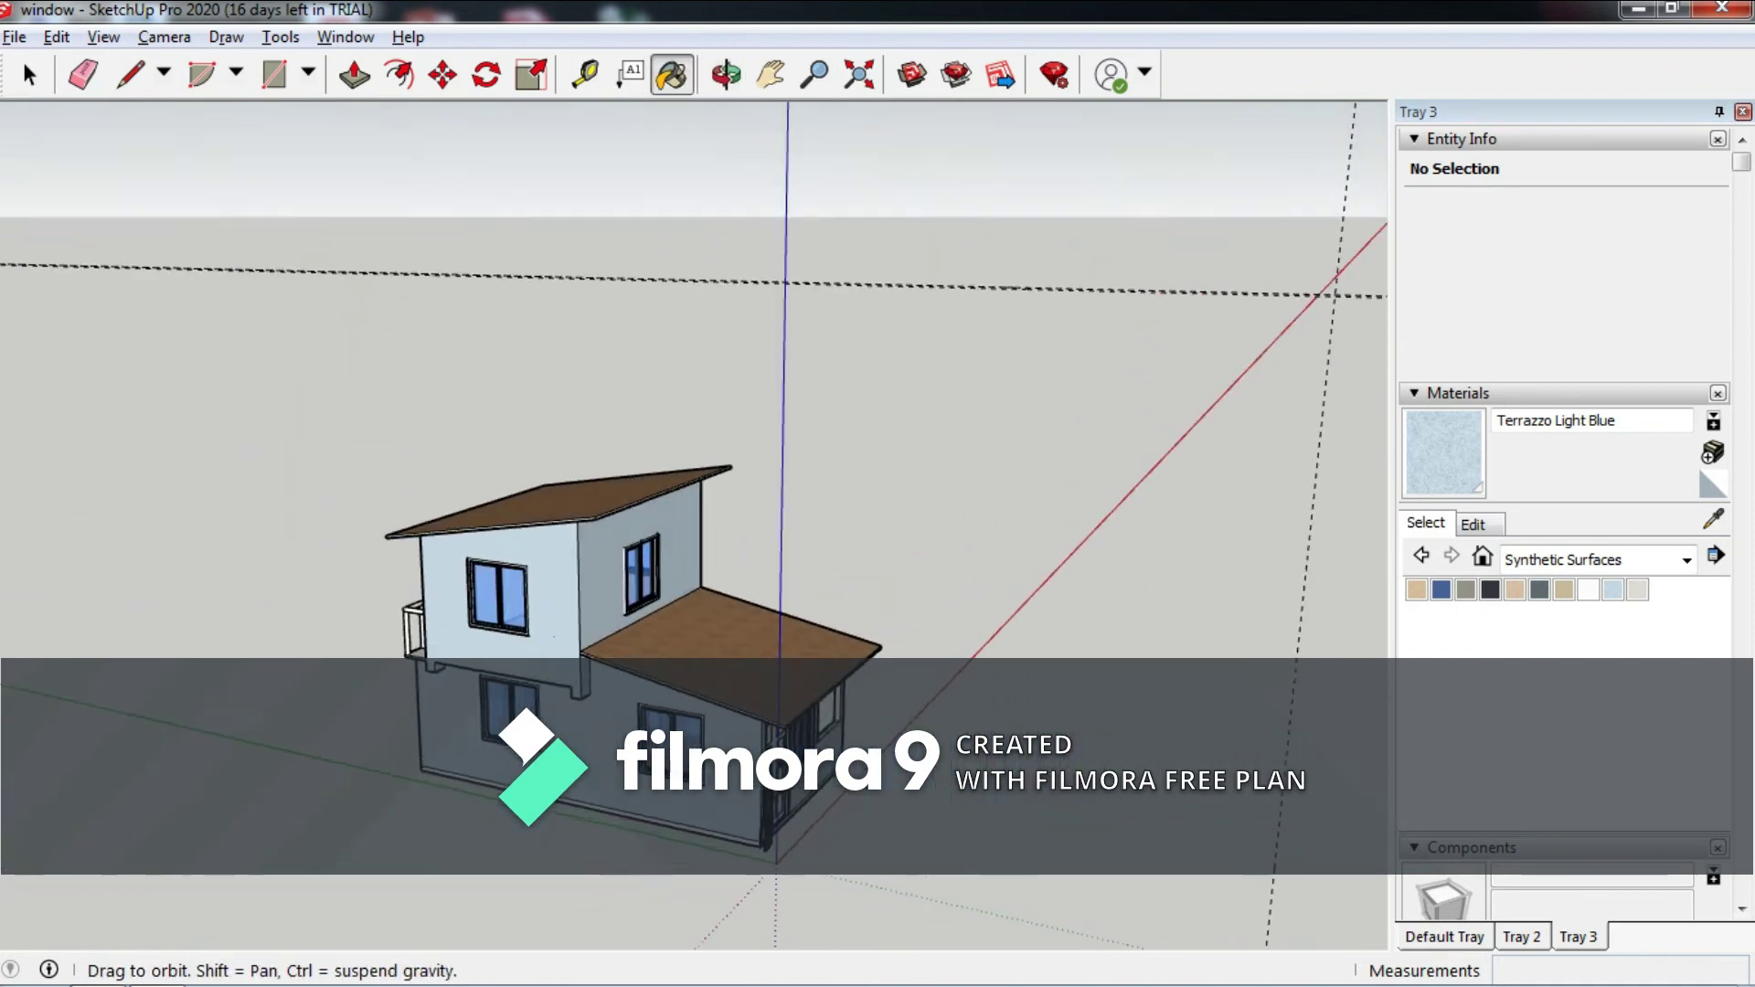
{"action": "scroll", "coordinate": [695, 411], "scroll_direction": "up", "scroll_amount": 5}
{"action": "scroll", "coordinate": [548, 594], "scroll_direction": "up", "scroll_amount": 2}
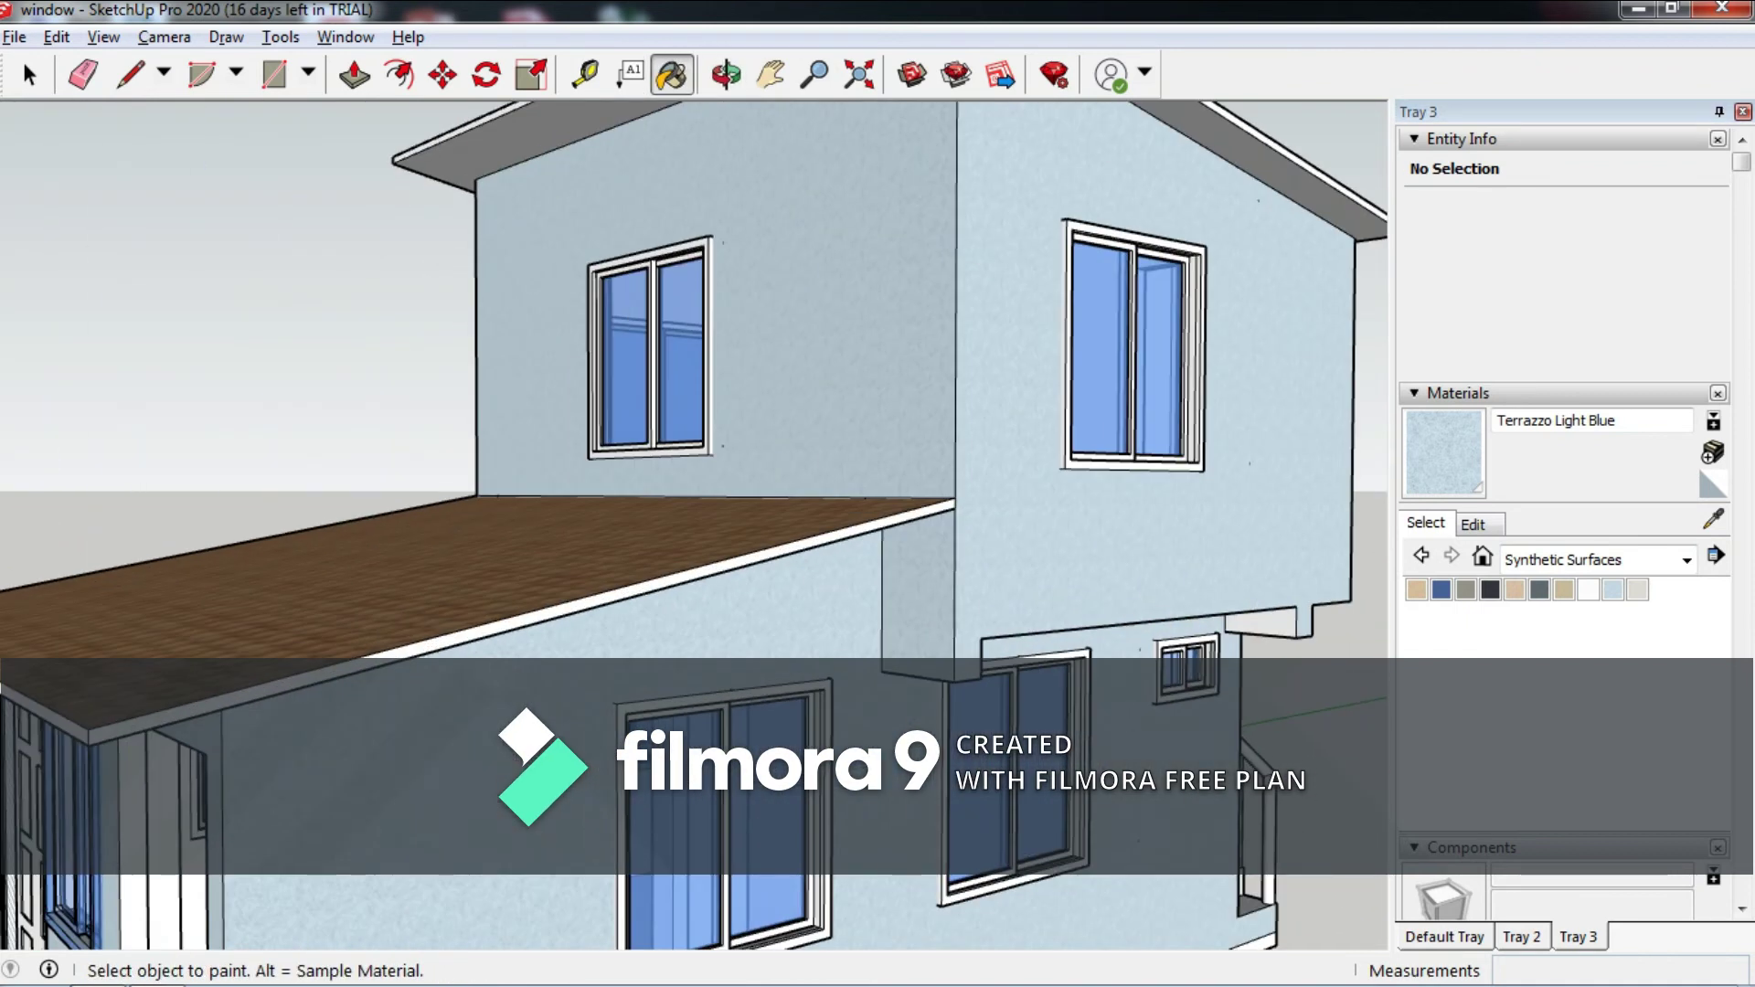
Apply Roofing Scalloped to the lower roof and its edge strips.
{"action": "left_click", "coordinate": [1686, 559]}
{"action": "left_click", "coordinate": [1554, 822]}
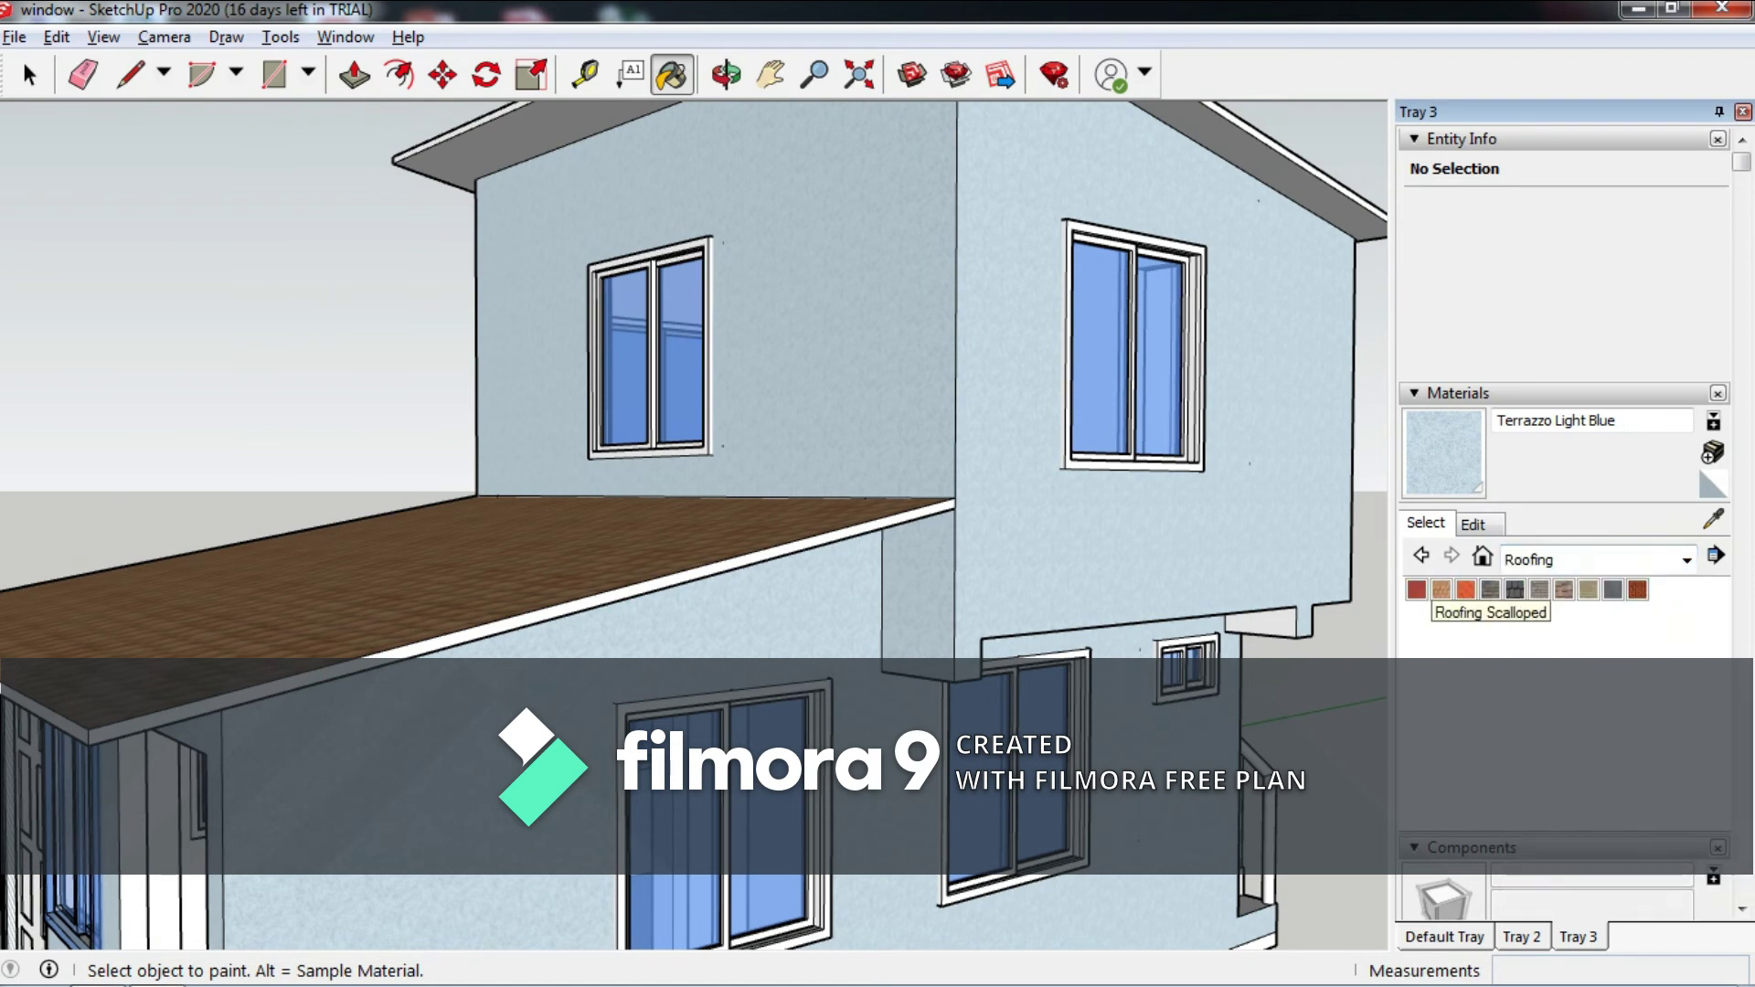
{"action": "left_click", "coordinate": [1441, 589]}
{"action": "middle_click_drag", "start_coordinate": [694, 457], "coordinate": [822, 430]}
{"action": "left_click", "coordinate": [694, 508]}
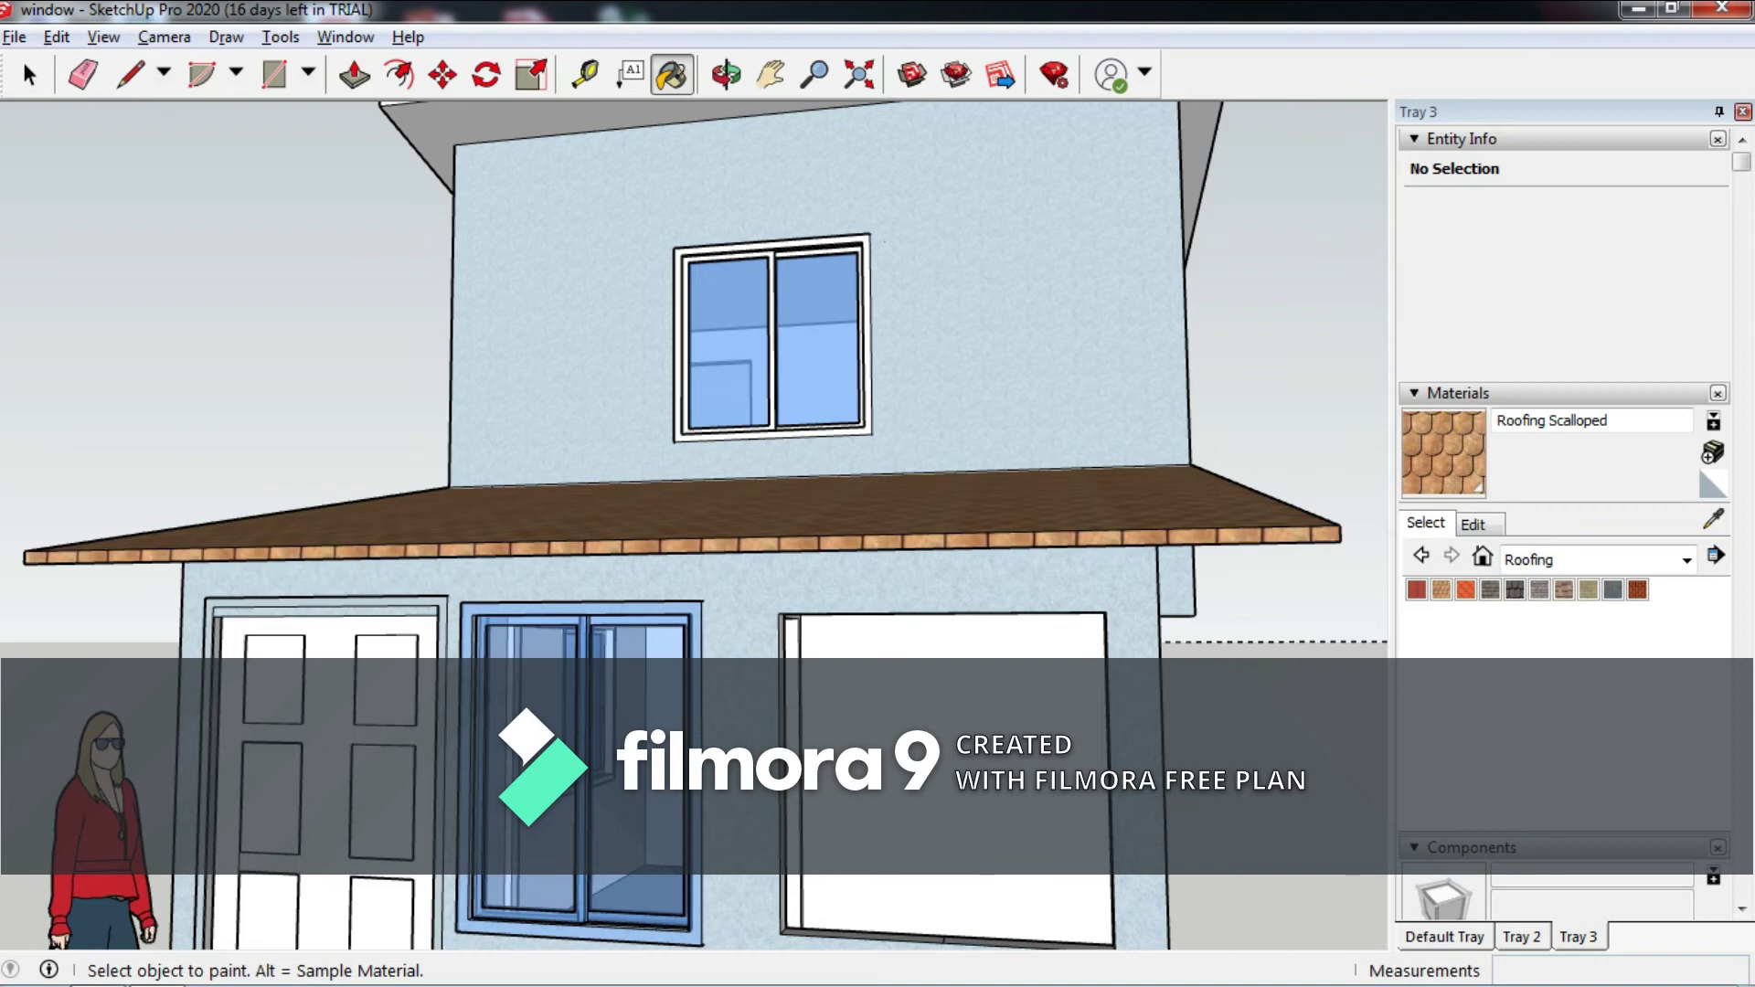
{"action": "middle_click_drag", "start_coordinate": [695, 507], "coordinate": [822, 494]}
{"action": "scroll", "coordinate": [670, 494], "scroll_direction": "up", "scroll_amount": 3}
{"action": "scroll", "coordinate": [694, 457], "scroll_direction": "down", "scroll_amount": 3}
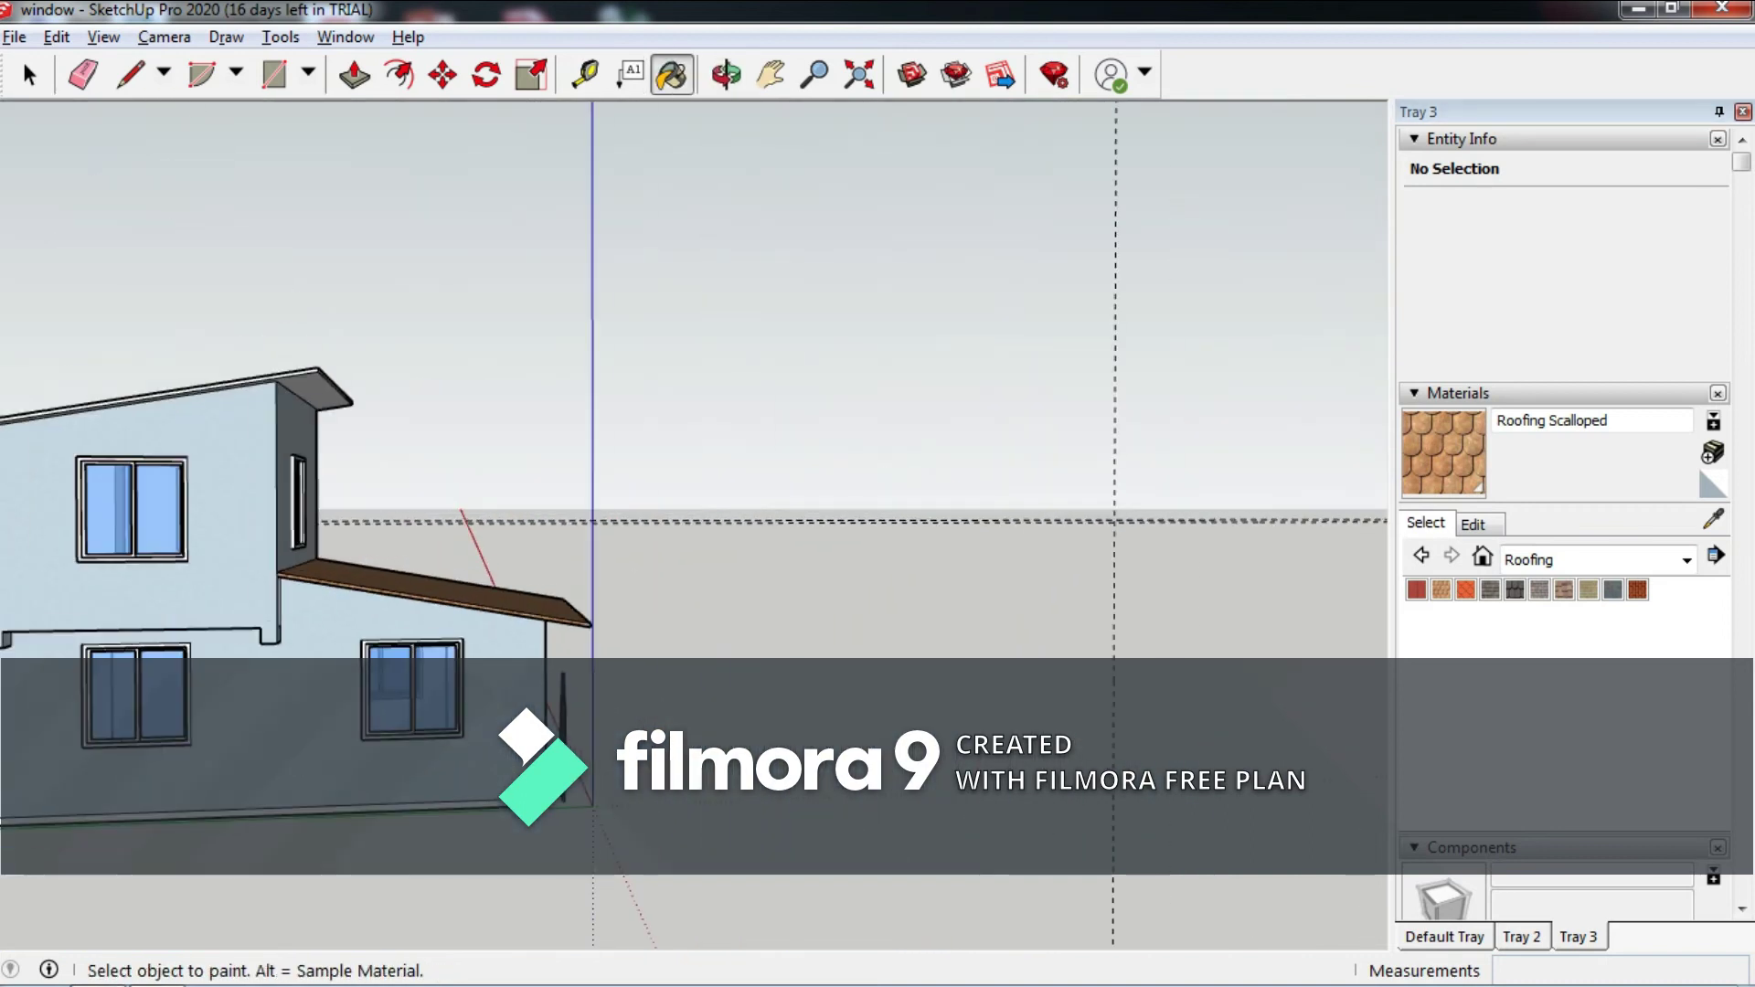
{"action": "middle_click_drag", "start_coordinate": [695, 457], "coordinate": [622, 329]}
{"action": "mouse_move", "coordinate": [695, 457]}
{"action": "middle_mouse_down"}
{"action": "mouse_move", "coordinate": [805, 603]}
{"action": "mouse_move", "coordinate": [750, 494]}
{"action": "mouse_move", "coordinate": [822, 512]}
{"action": "middle_mouse_up"}
{"action": "scroll", "coordinate": [695, 457], "scroll_direction": "down", "scroll_amount": 2}
{"action": "scroll", "coordinate": [823, 457], "scroll_direction": "up", "scroll_amount": 3}
{"action": "mouse_move", "coordinate": [695, 457]}
{"action": "middle_mouse_down"}
{"action": "mouse_move", "coordinate": [676, 457]}
{"action": "mouse_move", "coordinate": [877, 457]}
{"action": "mouse_move", "coordinate": [767, 438]}
{"action": "mouse_move", "coordinate": [749, 462]}
{"action": "middle_mouse_up"}
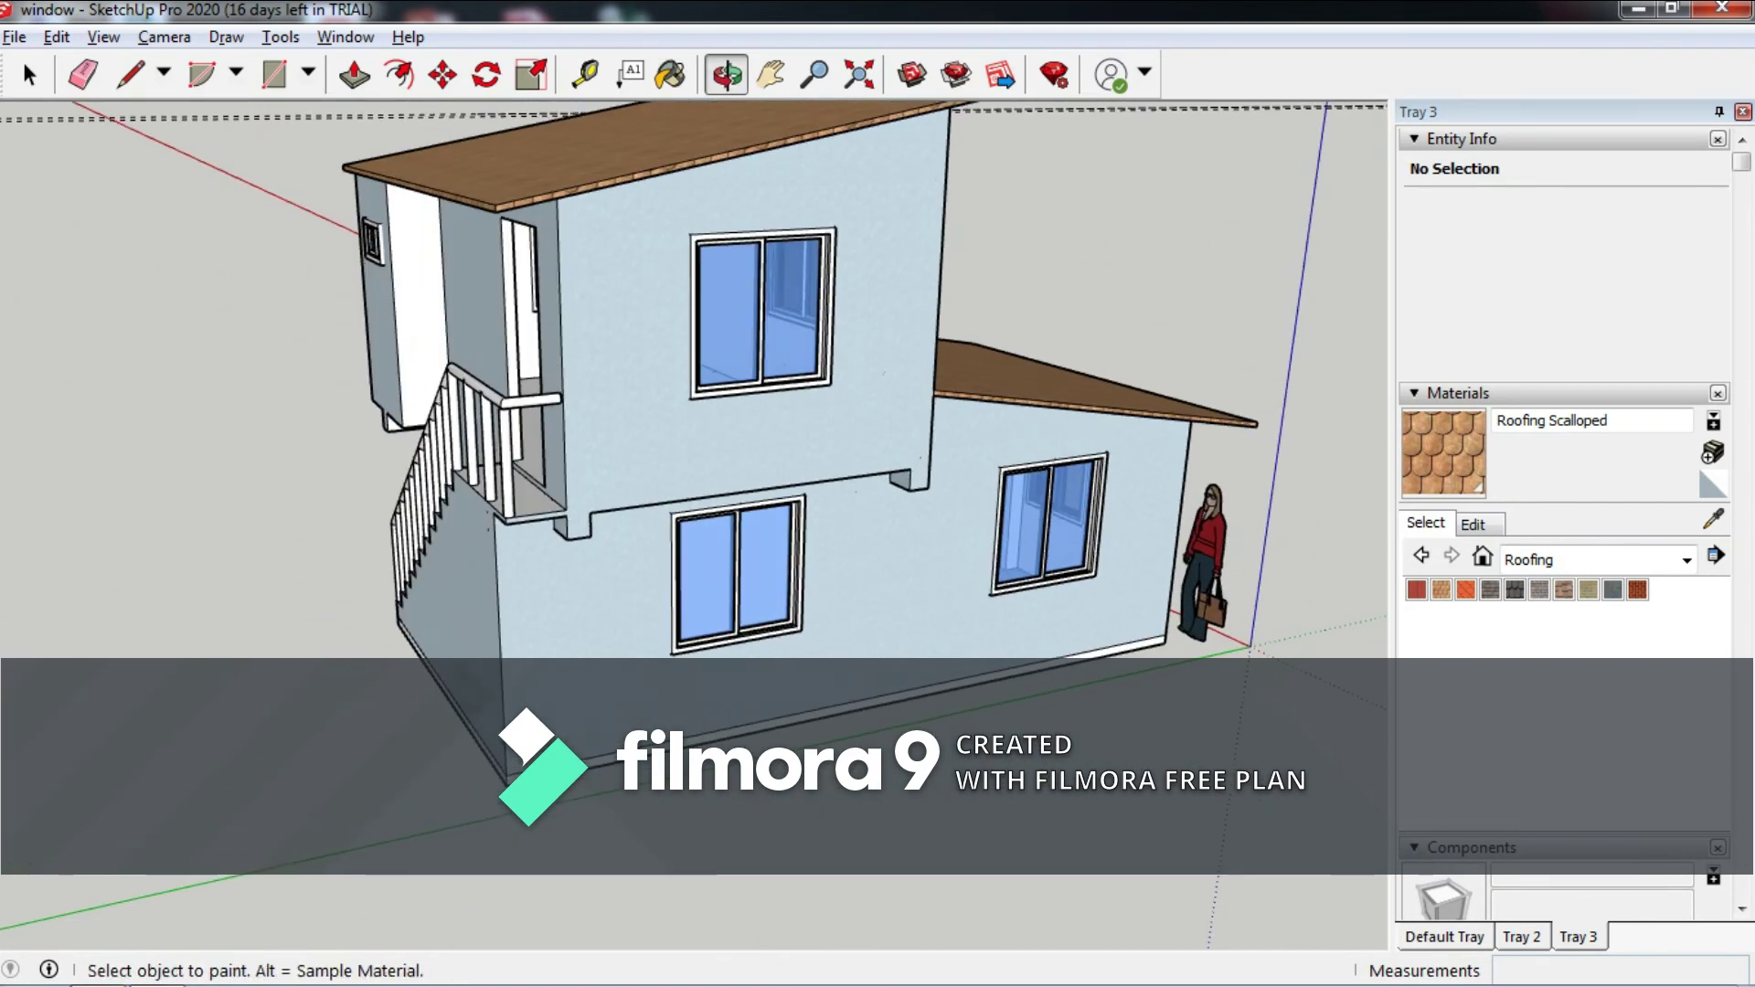
Reselect Terrazzo Light Blue from Synthetic Surfaces and view the house from below.
{"action": "left_click", "coordinate": [1686, 559]}
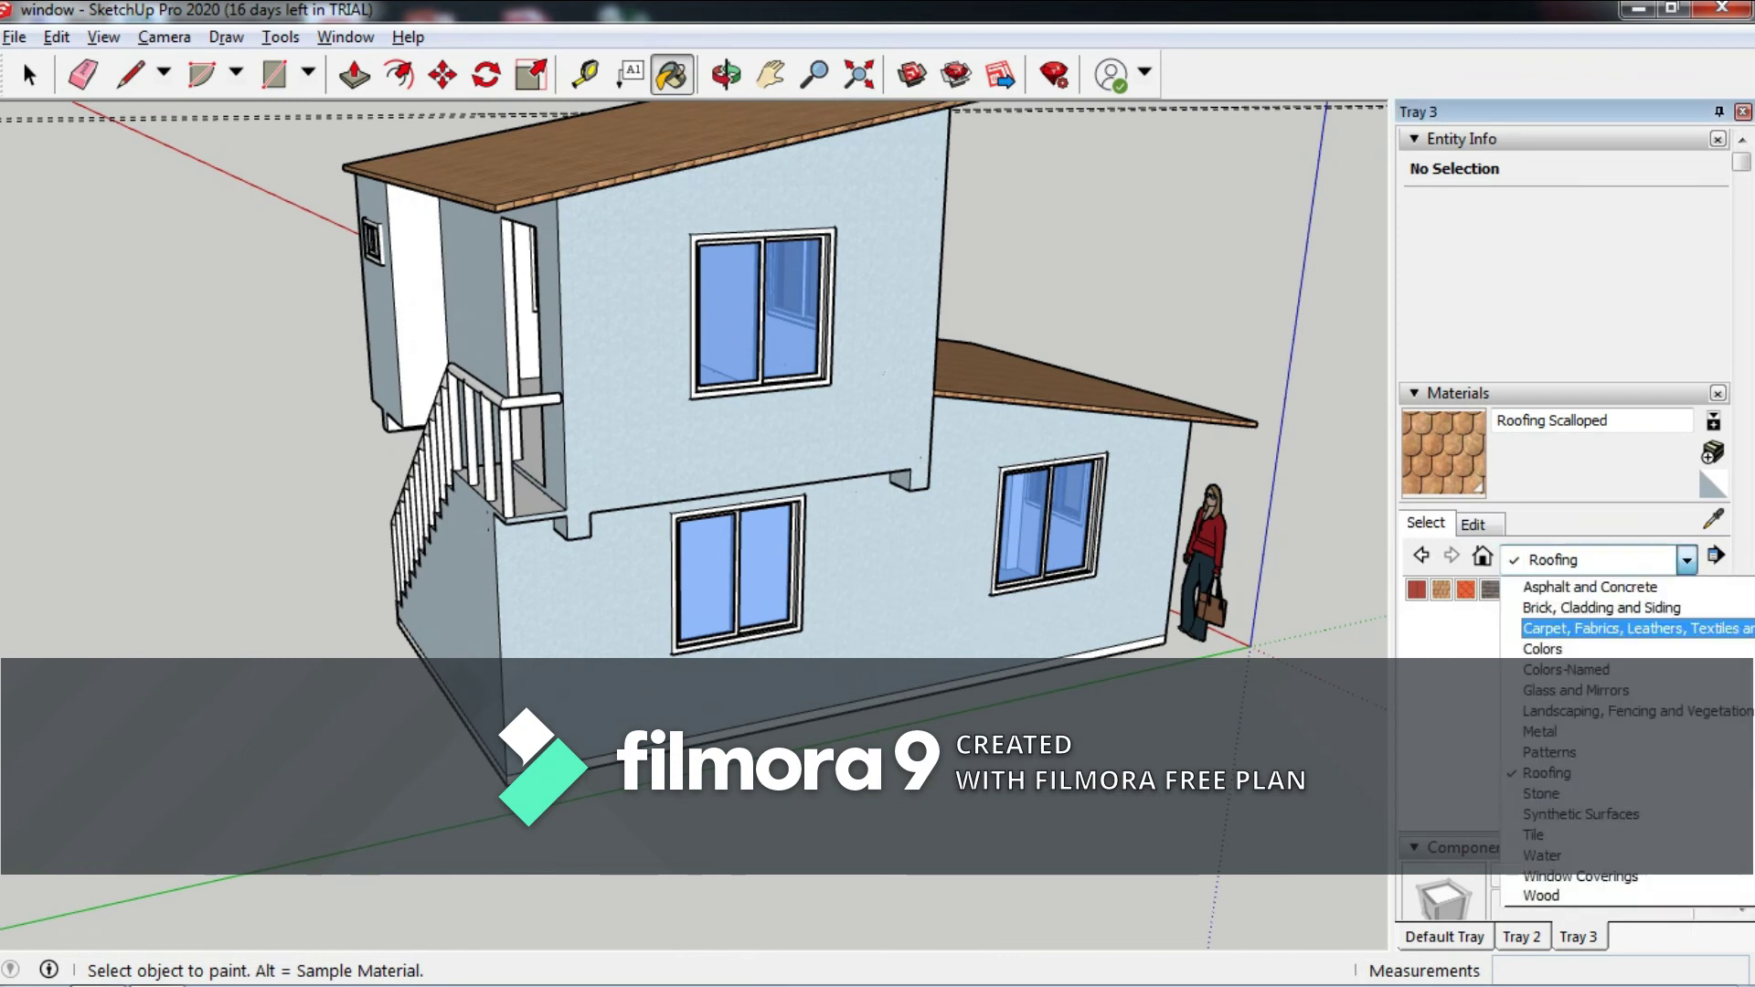
{"action": "left_click", "coordinate": [1581, 813]}
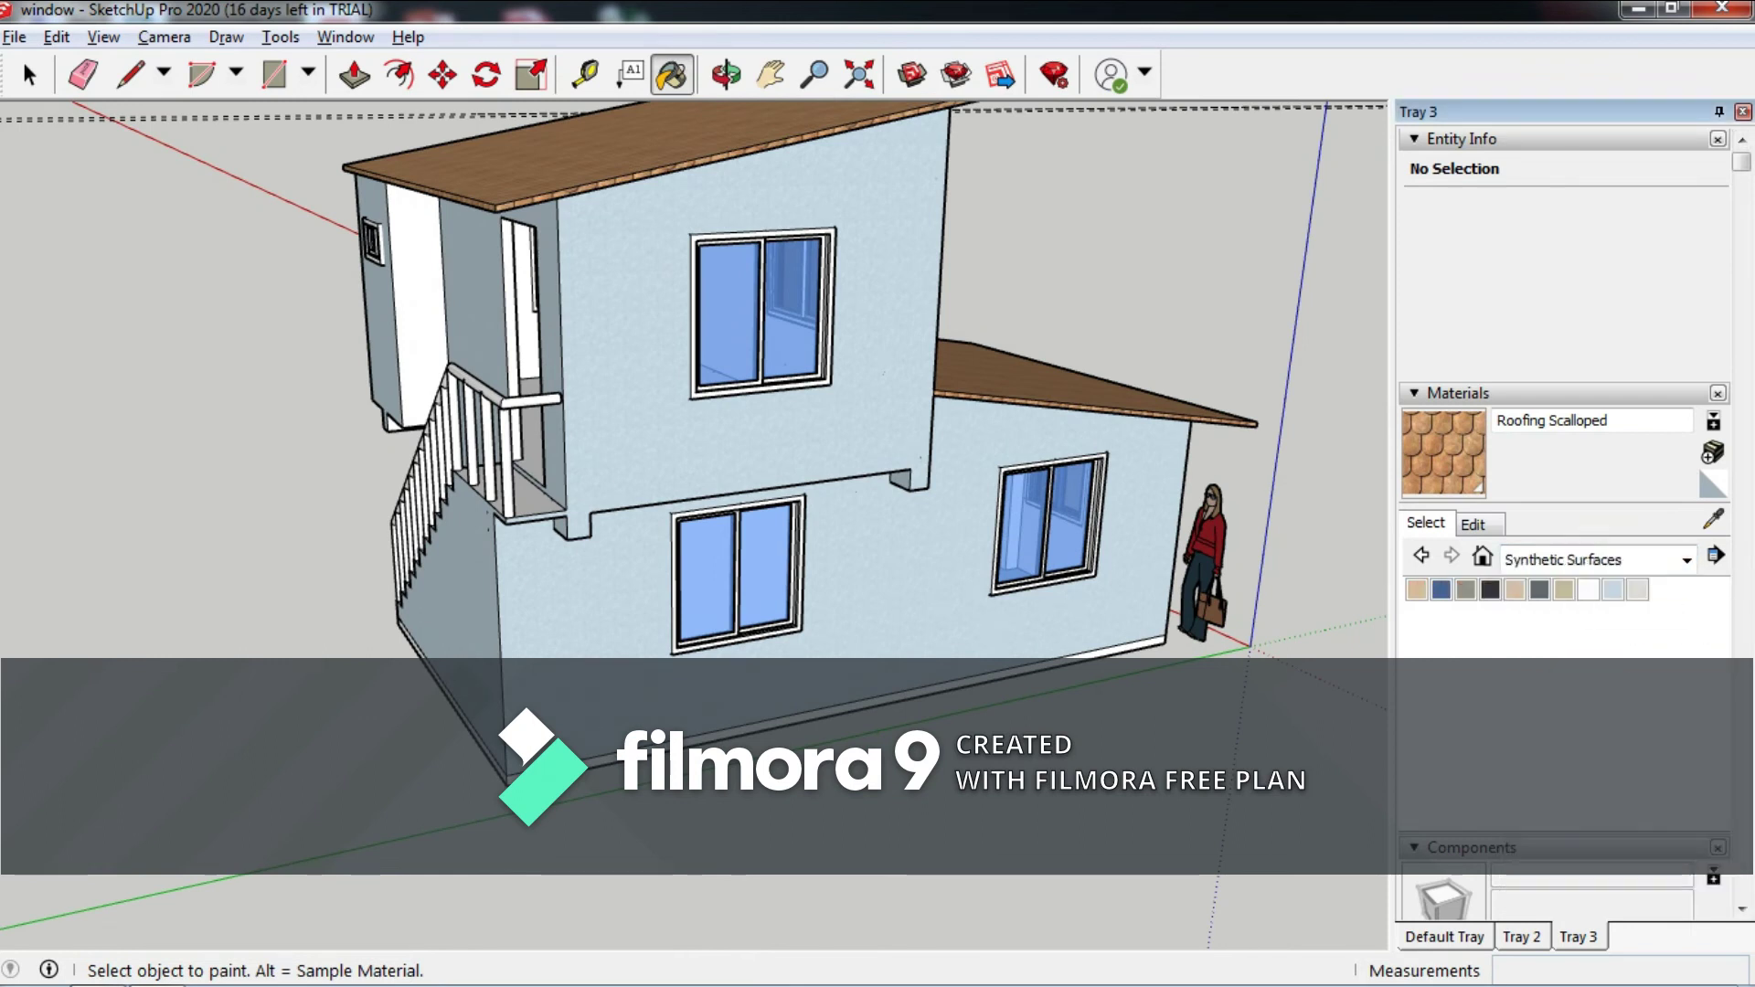
{"action": "left_click", "coordinate": [1612, 589]}
{"action": "middle_click_drag", "start_coordinate": [731, 457], "coordinate": [750, 347]}
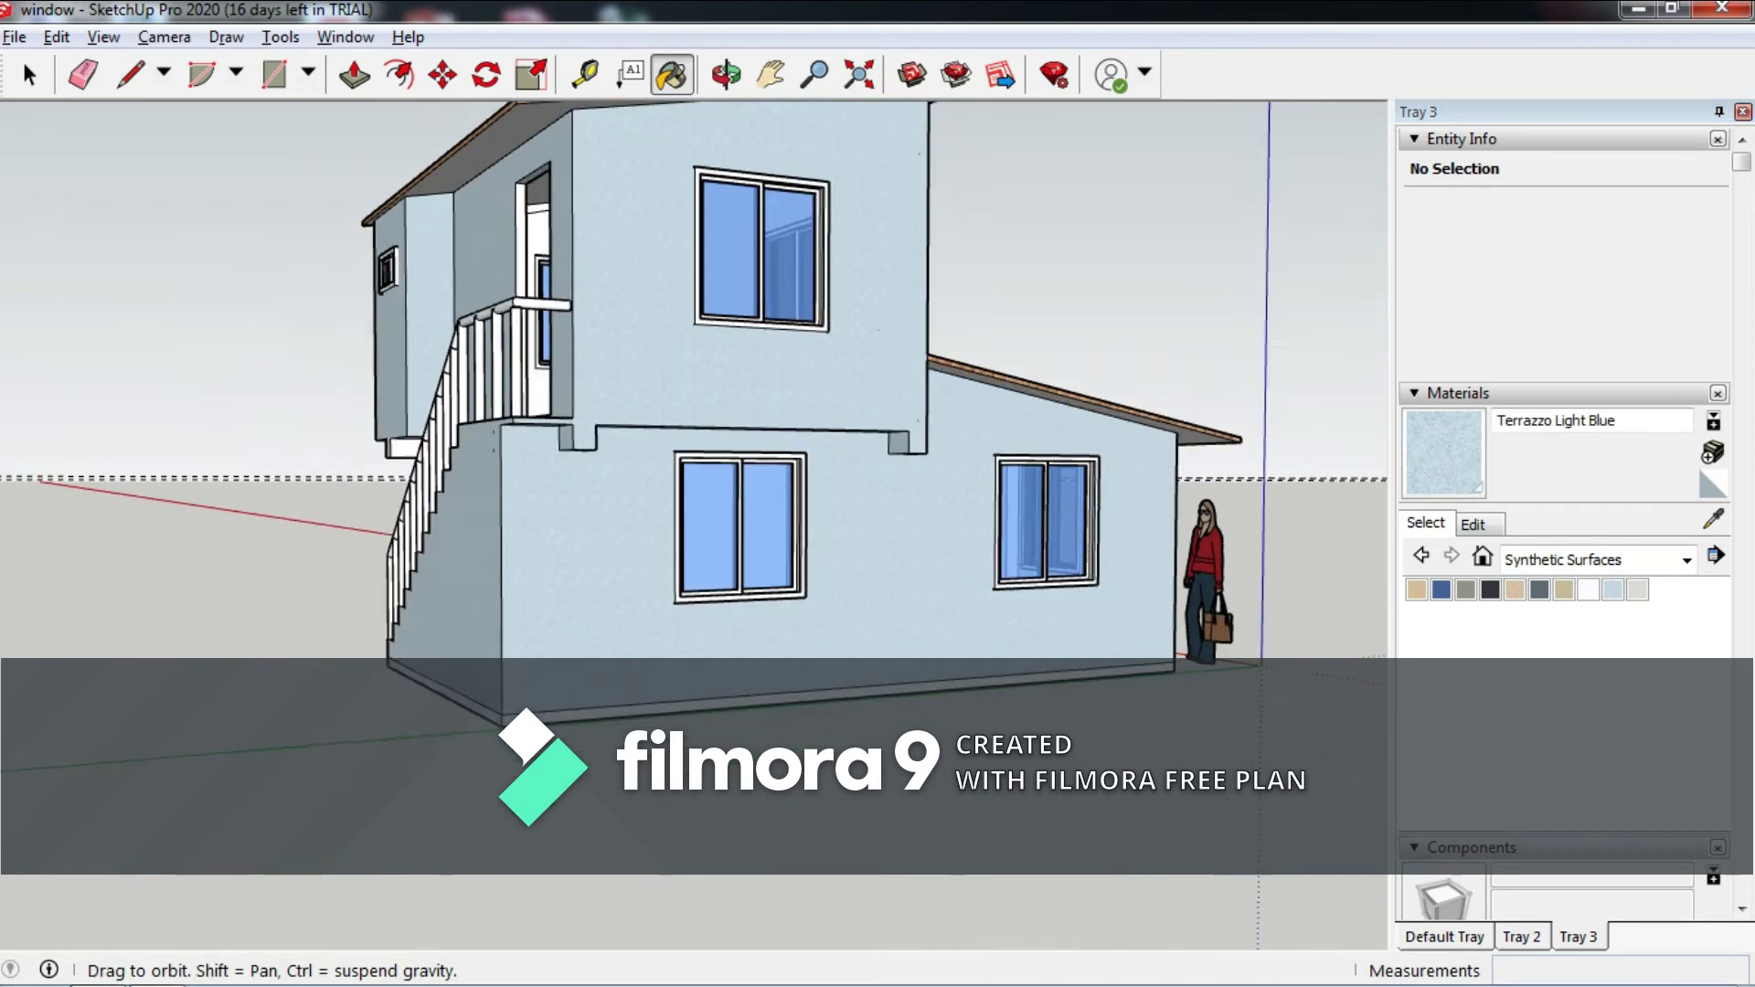
{"action": "scroll", "coordinate": [695, 411], "scroll_direction": "up", "scroll_amount": 5}
{"action": "middle_click_drag", "start_coordinate": [695, 411], "coordinate": [594, 393]}
{"action": "scroll", "coordinate": [695, 411], "scroll_direction": "down", "scroll_amount": 3}
{"action": "scroll", "coordinate": [694, 411], "scroll_direction": "down", "scroll_amount": 3}
{"action": "middle_click_drag", "start_coordinate": [694, 411], "coordinate": [566, 384]}
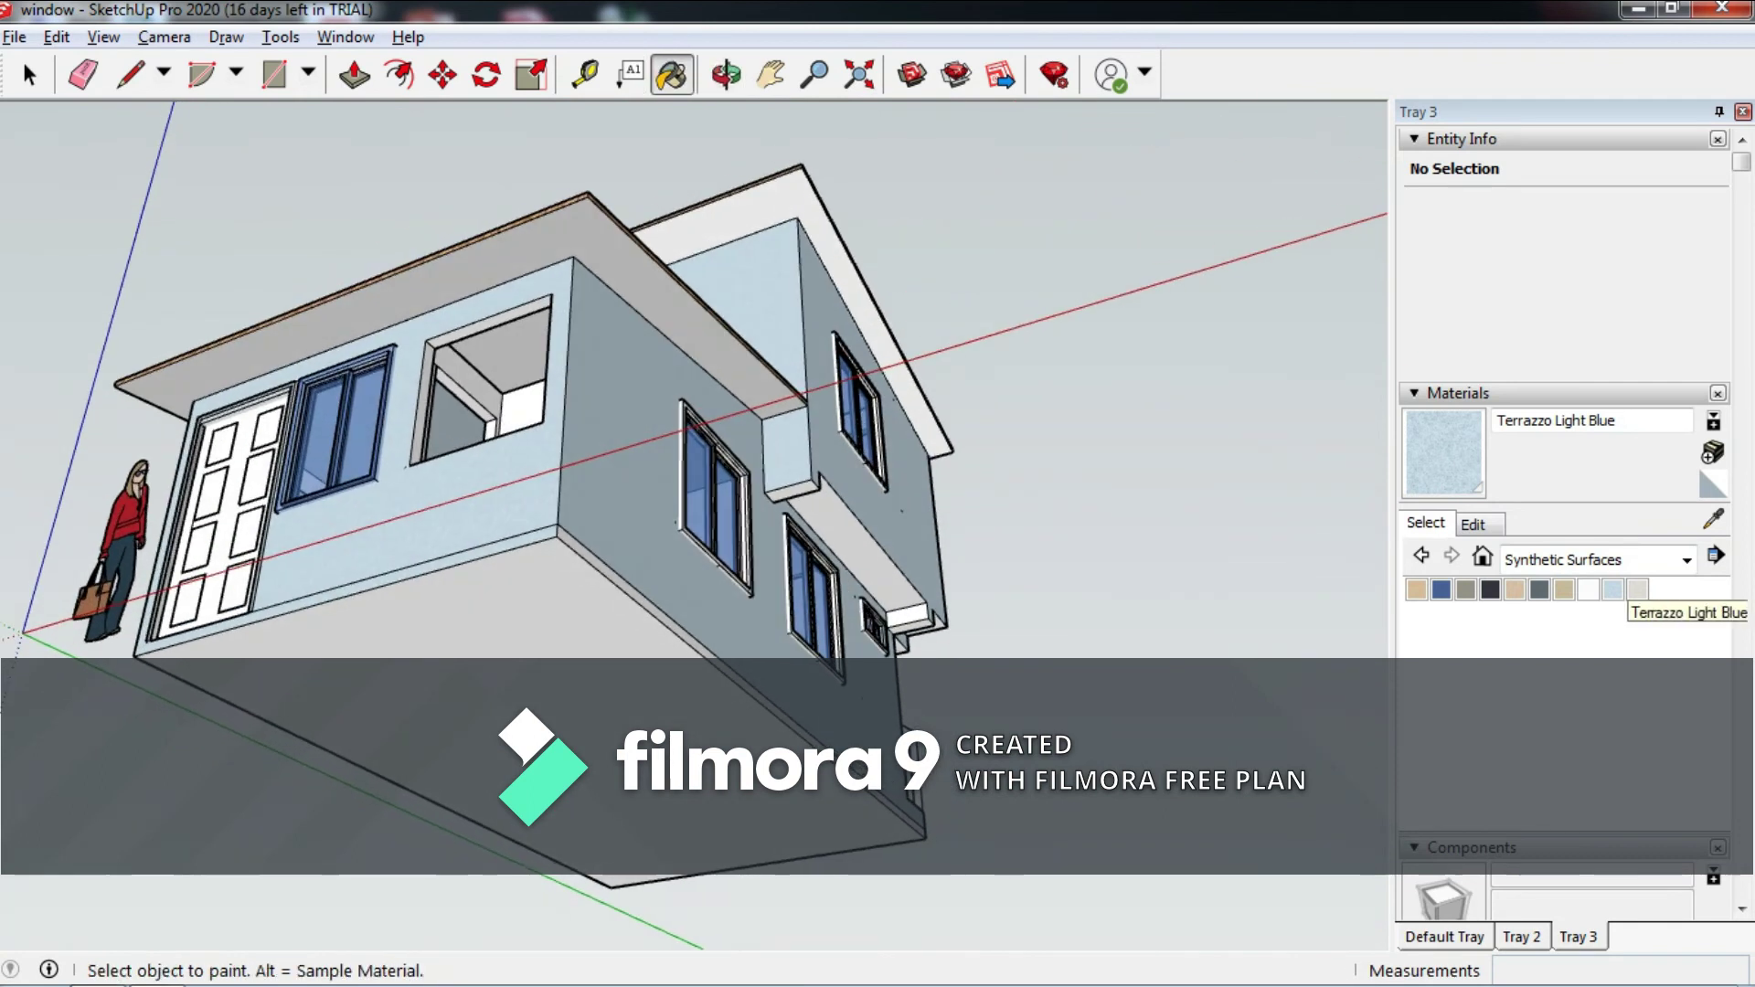
Pick Quartz Light Grey as the paint material and open the material categories list.
{"action": "left_click", "coordinate": [1589, 590]}
{"action": "mouse_move", "coordinate": [695, 412]}
{"action": "middle_mouse_down"}
{"action": "mouse_move", "coordinate": [695, 366]}
{"action": "mouse_move", "coordinate": [695, 457]}
{"action": "mouse_move", "coordinate": [694, 329]}
{"action": "mouse_move", "coordinate": [694, 366]}
{"action": "mouse_move", "coordinate": [694, 347]}
{"action": "middle_mouse_up"}
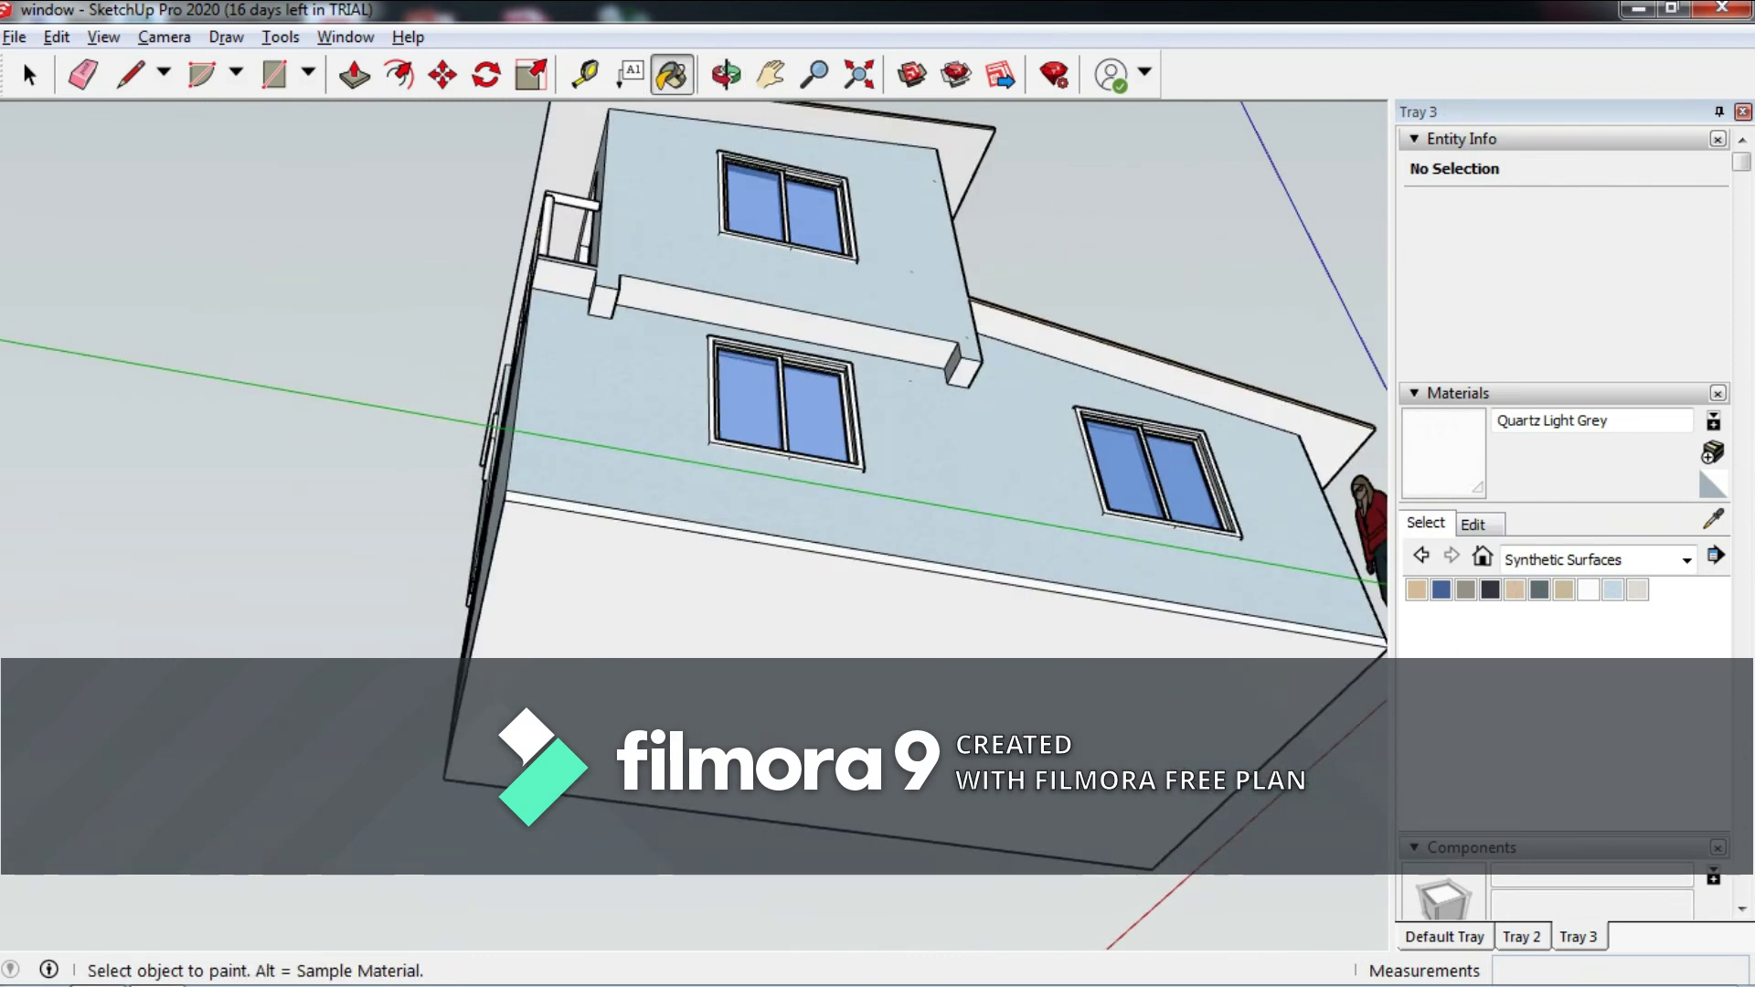
{"action": "scroll", "coordinate": [695, 412], "scroll_direction": "down", "scroll_amount": 5}
{"action": "mouse_move", "coordinate": [695, 412]}
{"action": "middle_mouse_down"}
{"action": "mouse_move", "coordinate": [695, 348]}
{"action": "mouse_move", "coordinate": [732, 329]}
{"action": "middle_mouse_up"}
{"action": "scroll", "coordinate": [694, 411], "scroll_direction": "up", "scroll_amount": 3}
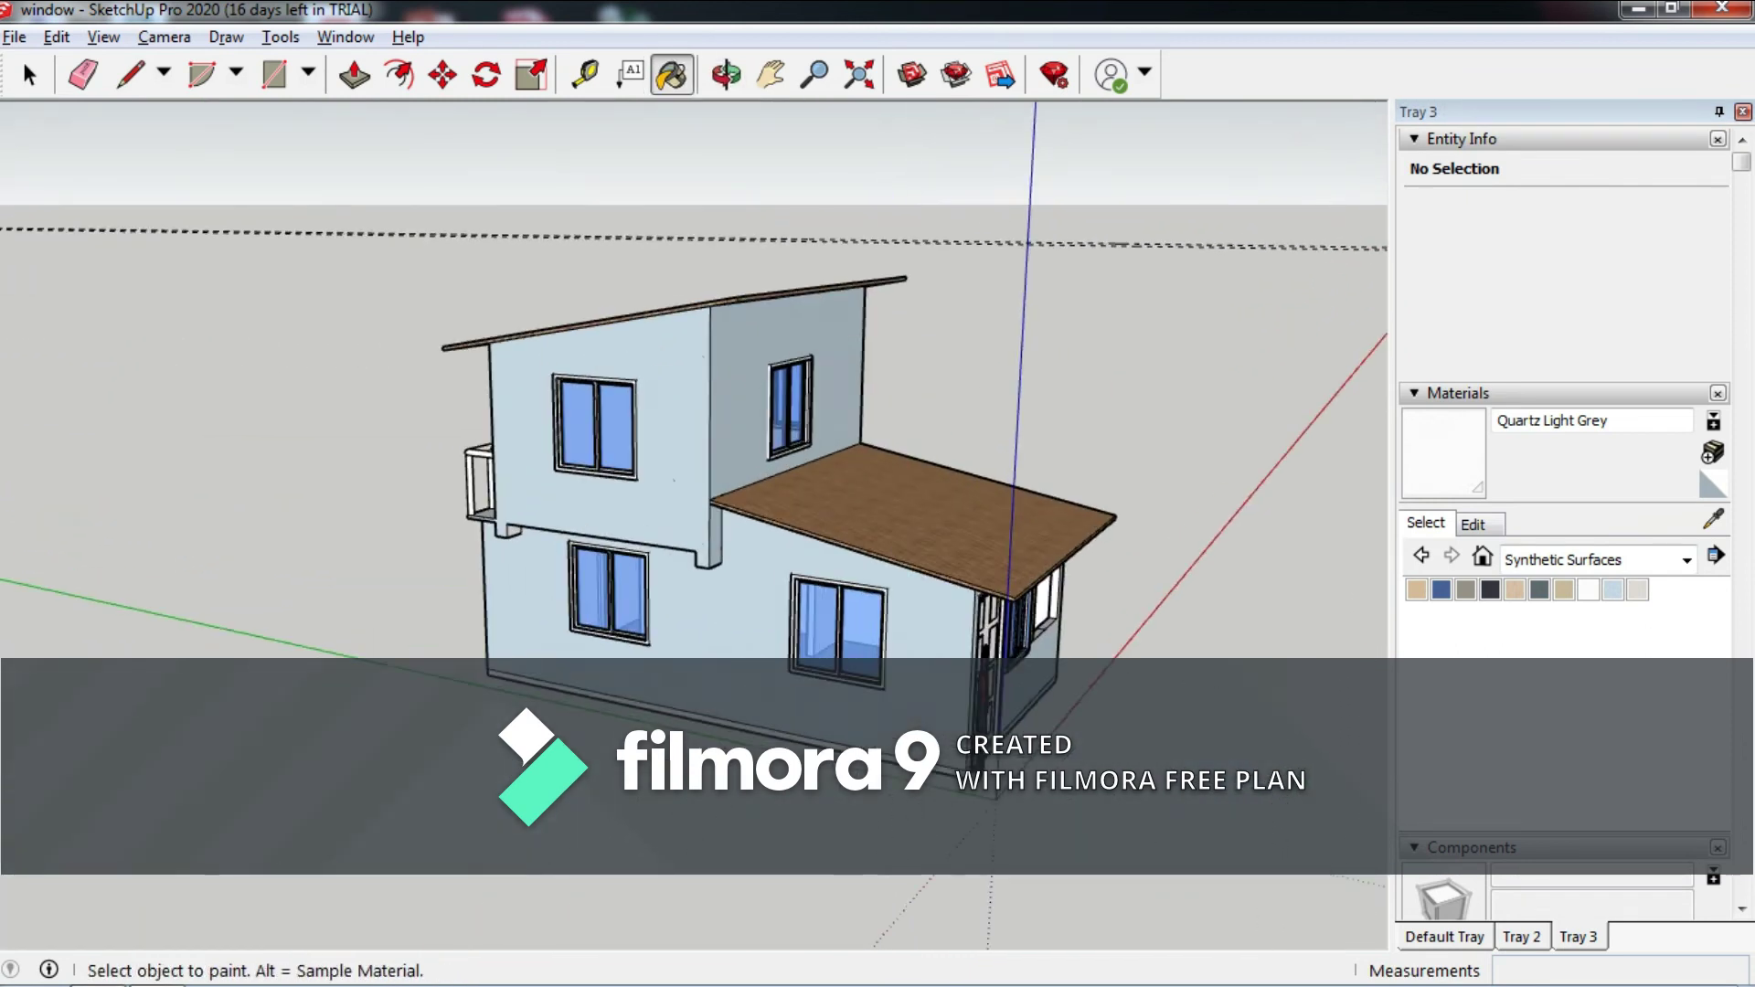
{"action": "scroll", "coordinate": [737, 416], "scroll_direction": "up", "scroll_amount": 5}
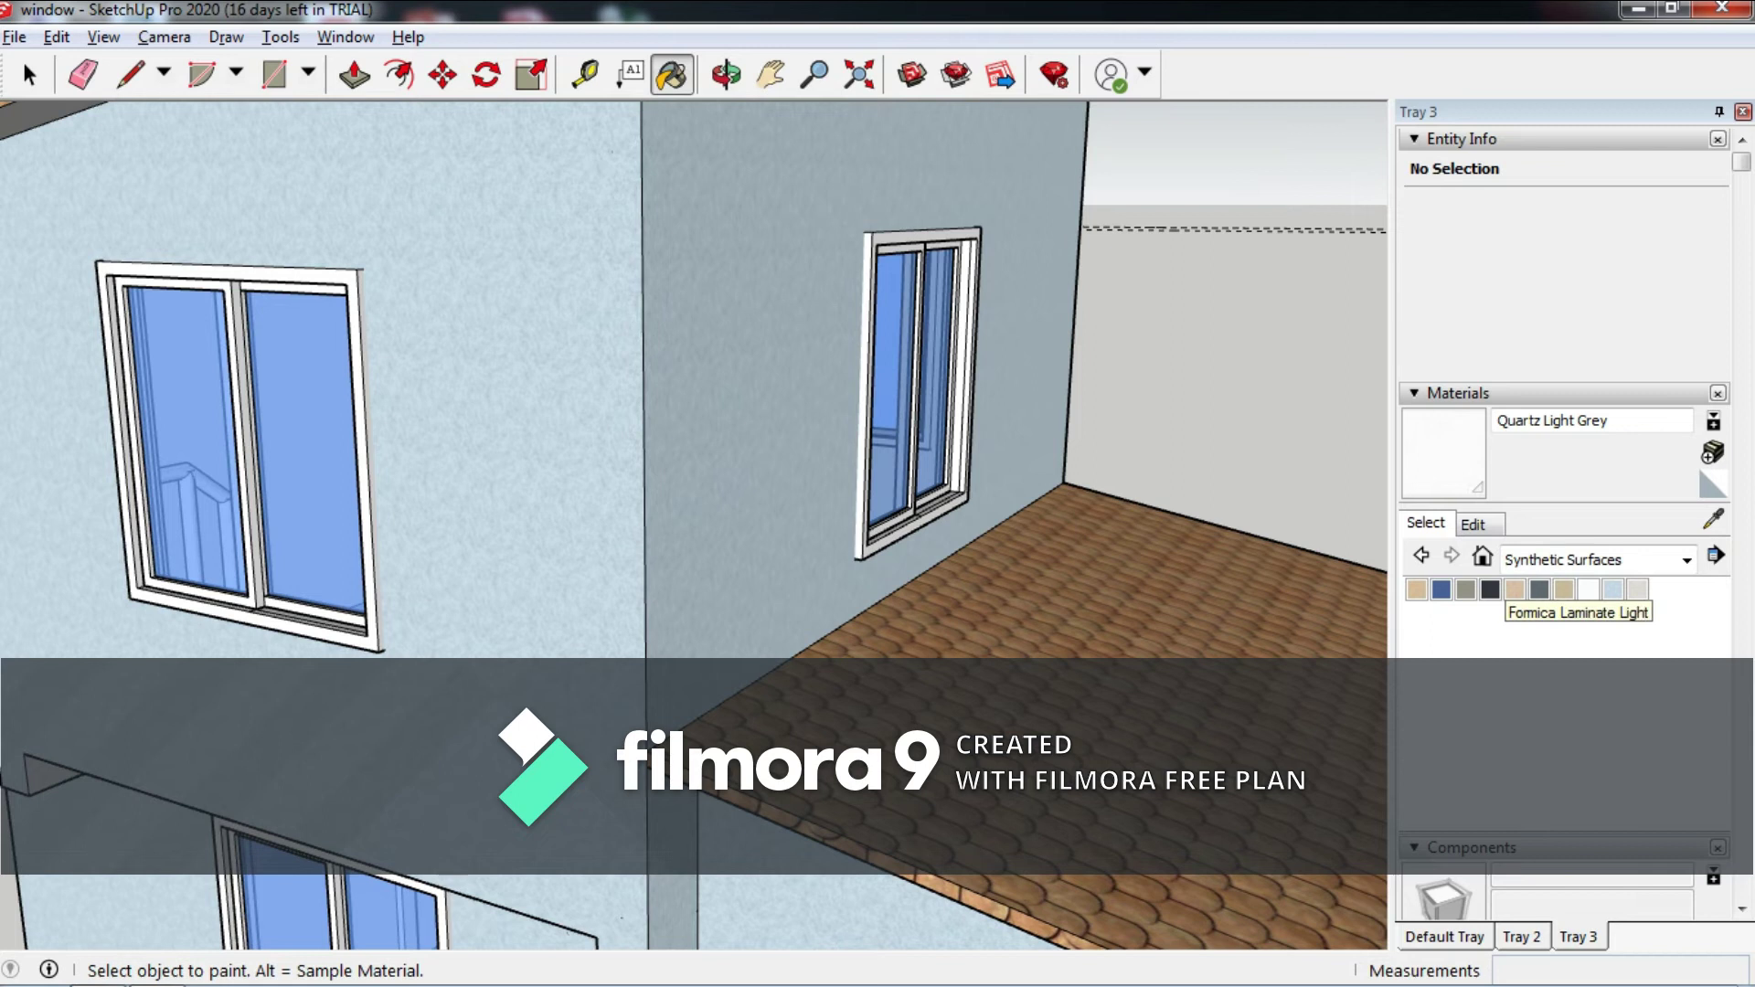
{"action": "left_click", "coordinate": [1686, 559]}
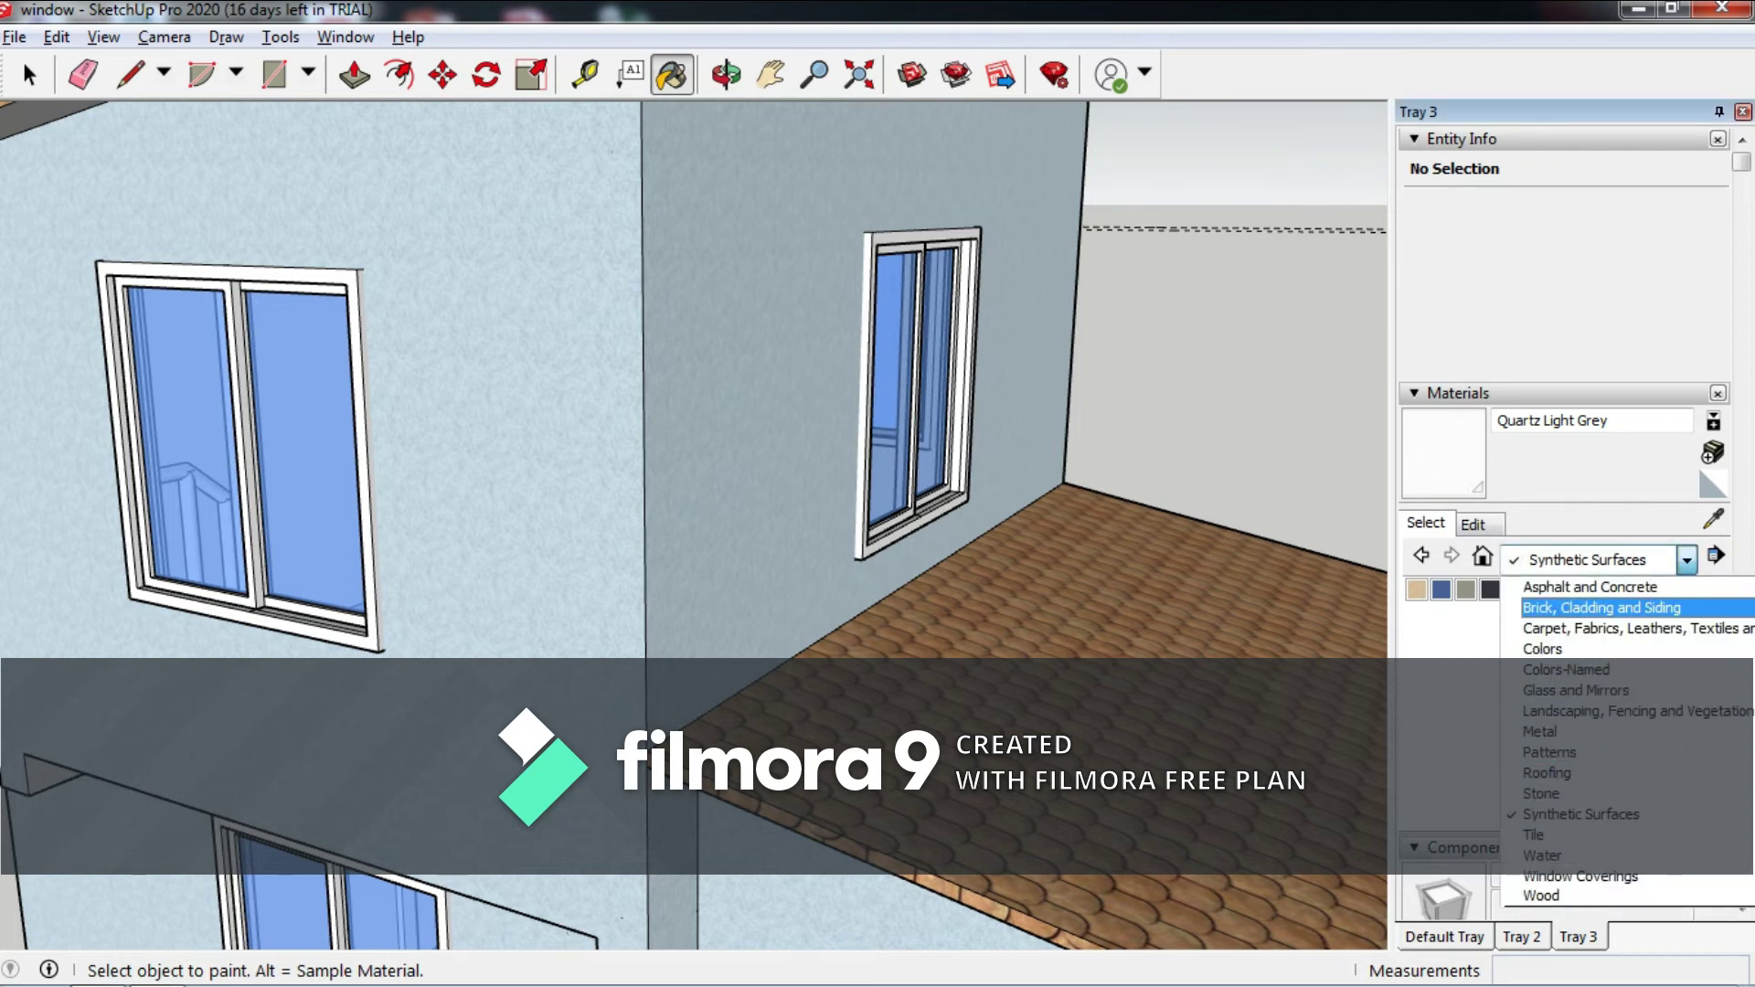
Pick Beadboard from Brick, Cladding and Siding and paint the upper, front and lower window frames.
{"action": "left_click", "coordinate": [1600, 608]}
{"action": "middle_click_drag", "start_coordinate": [695, 411], "coordinate": [823, 384]}
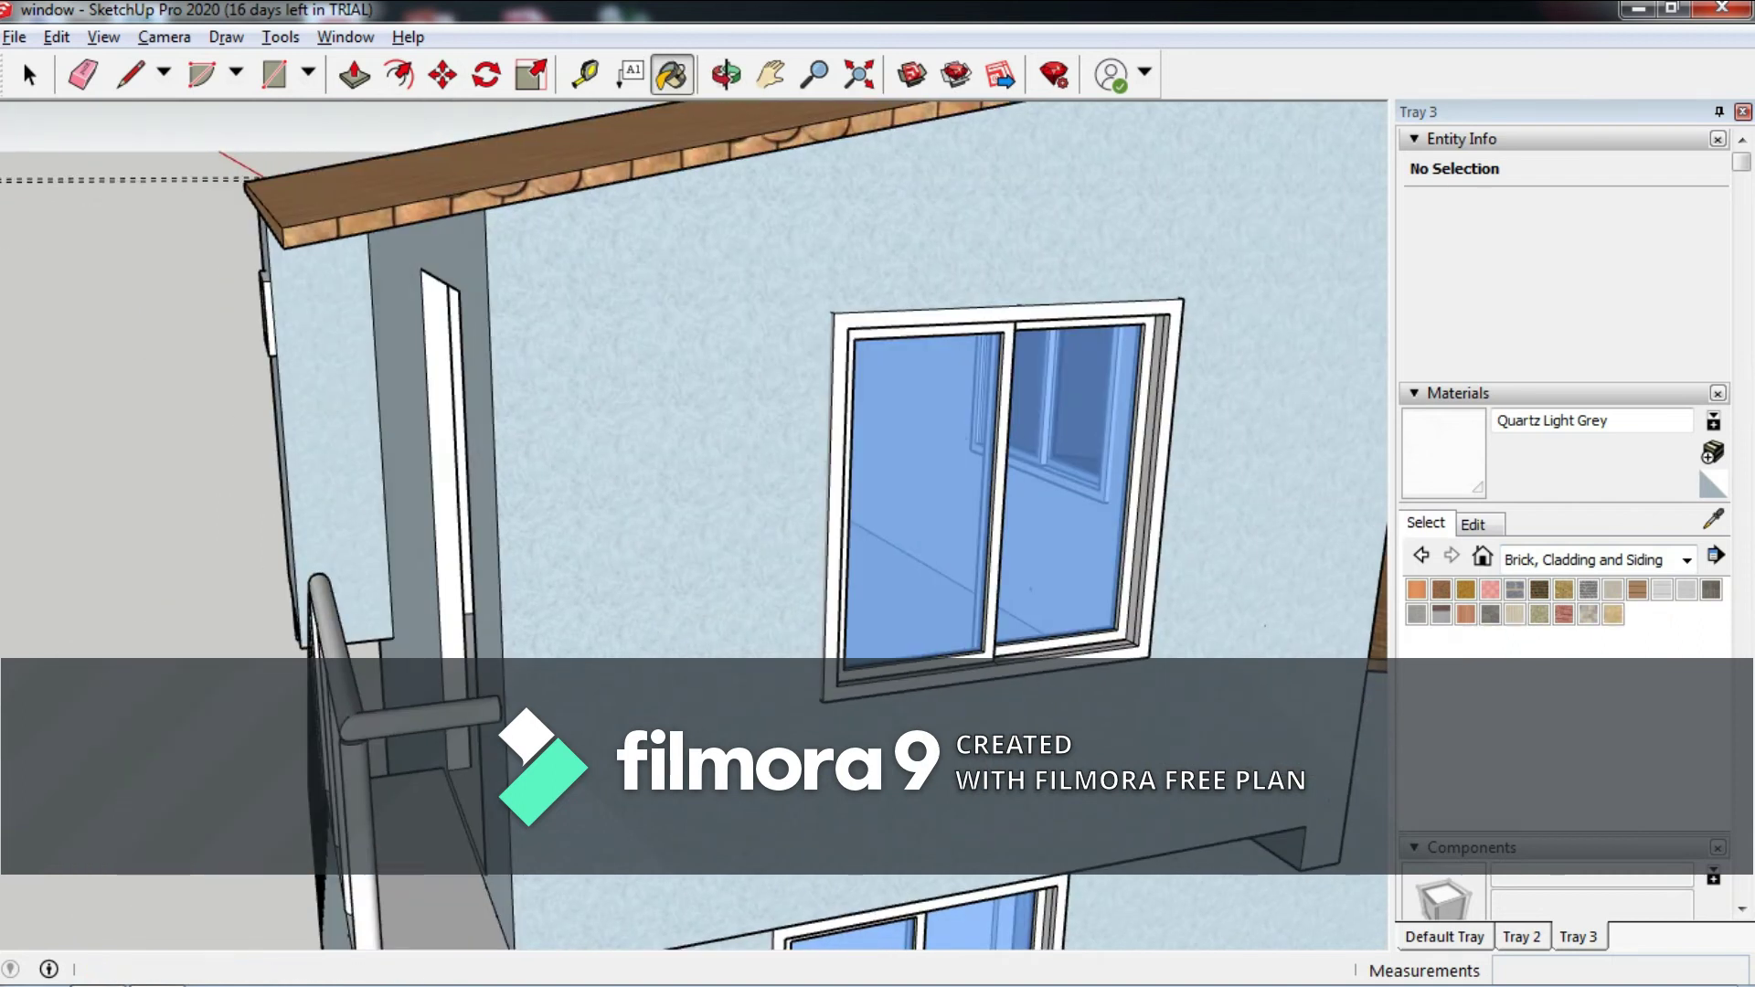
{"action": "left_click", "coordinate": [1417, 591]}
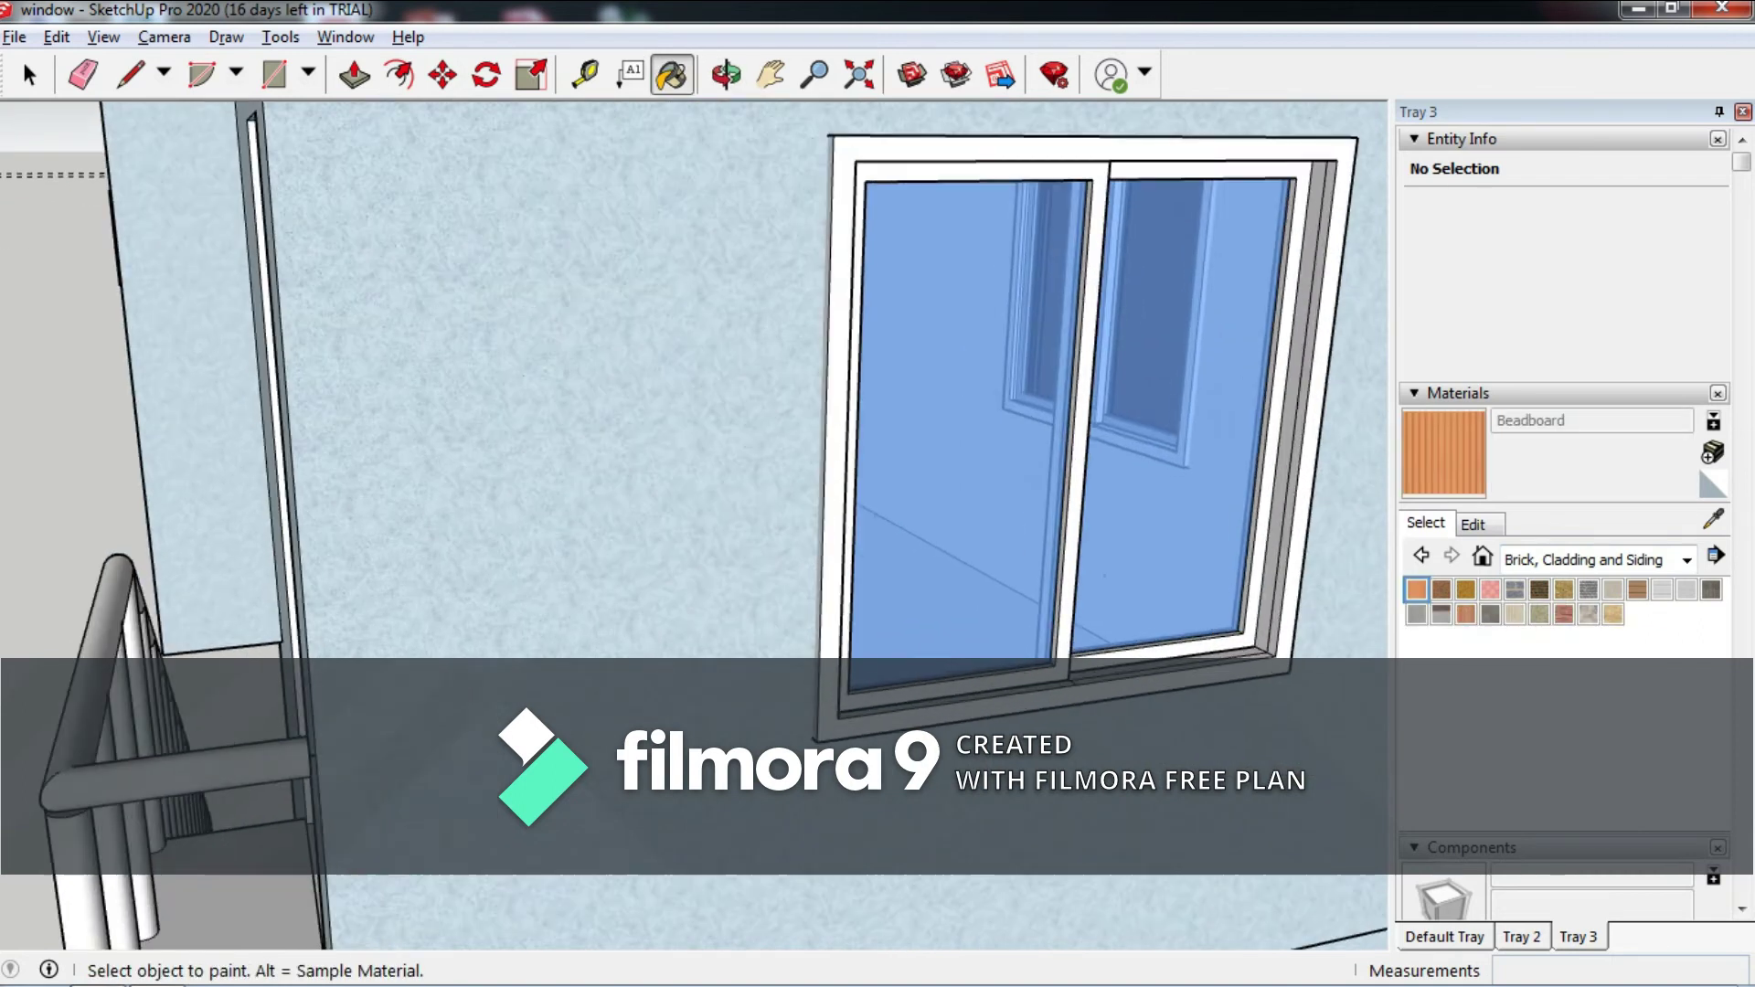
{"action": "scroll", "coordinate": [914, 457], "scroll_direction": "up", "scroll_amount": 3}
{"action": "left_click", "coordinate": [828, 457]}
{"action": "mouse_move", "coordinate": [827, 457]}
{"action": "middle_mouse_down"}
{"action": "mouse_move", "coordinate": [896, 439]}
{"action": "mouse_move", "coordinate": [695, 420]}
{"action": "mouse_move", "coordinate": [822, 412]}
{"action": "middle_mouse_up"}
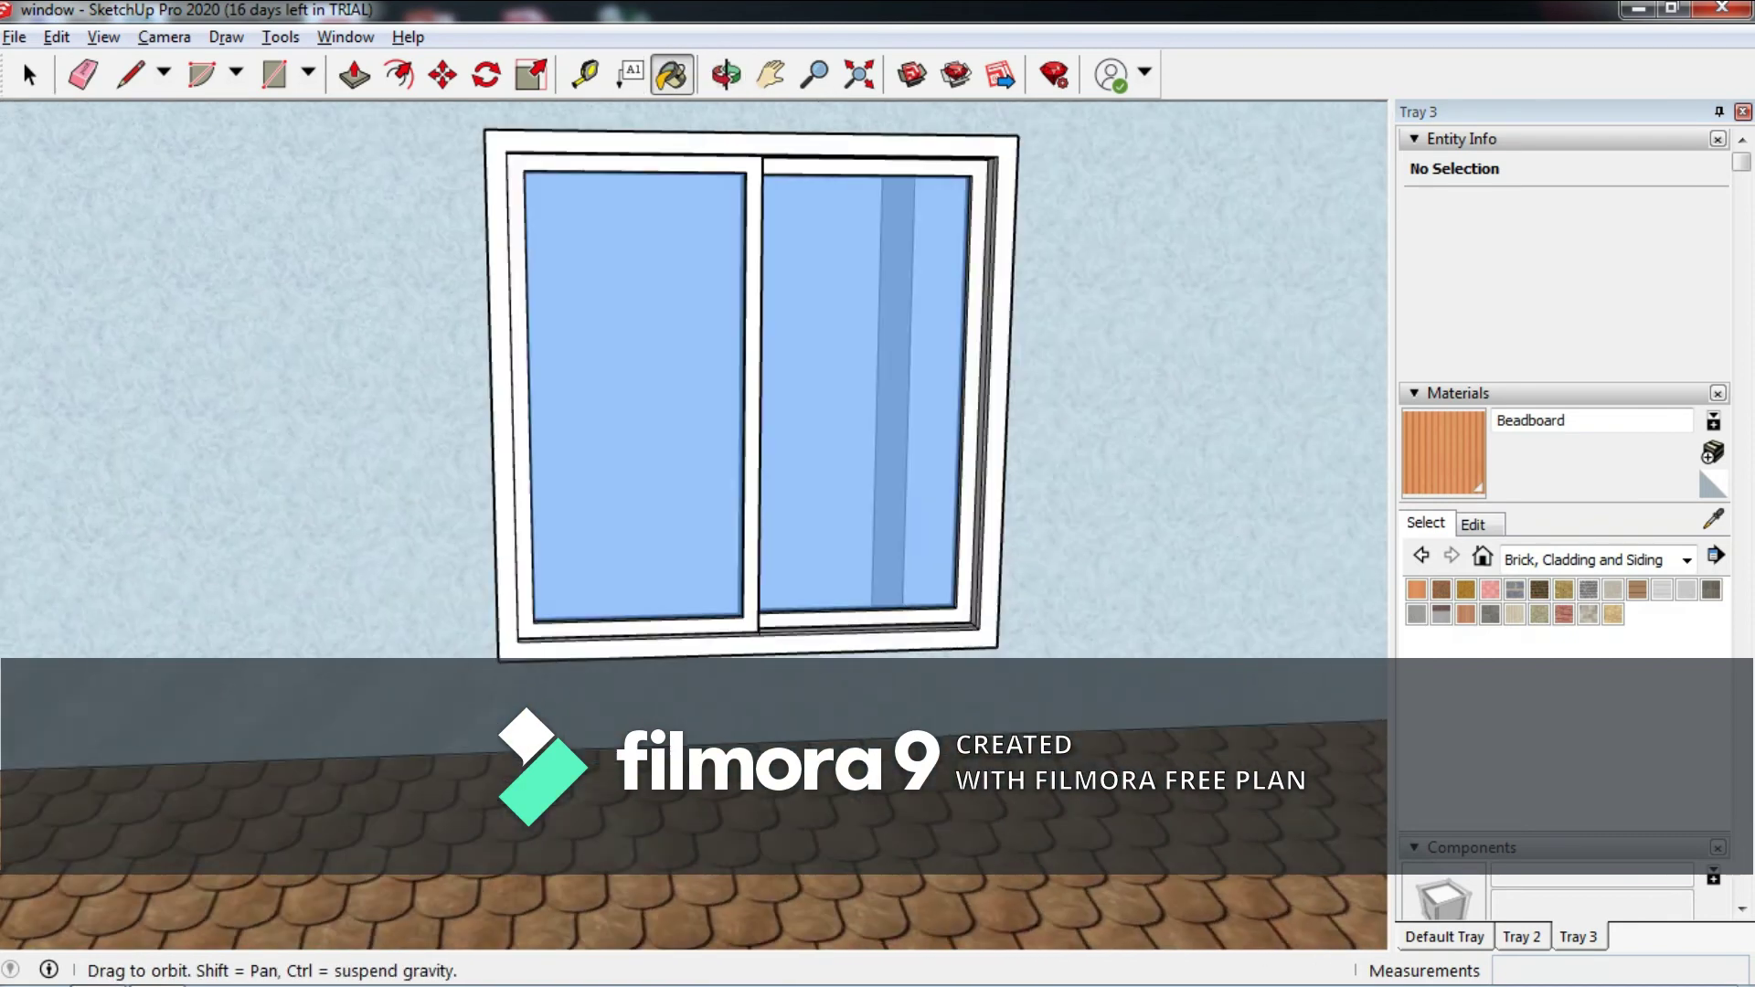
{"action": "key", "text": "b"}
{"action": "left_click", "coordinate": [749, 630]}
{"action": "scroll", "coordinate": [877, 631], "scroll_direction": "down", "scroll_amount": 3}
{"action": "middle_click_drag", "start_coordinate": [877, 549], "coordinate": [822, 511]}
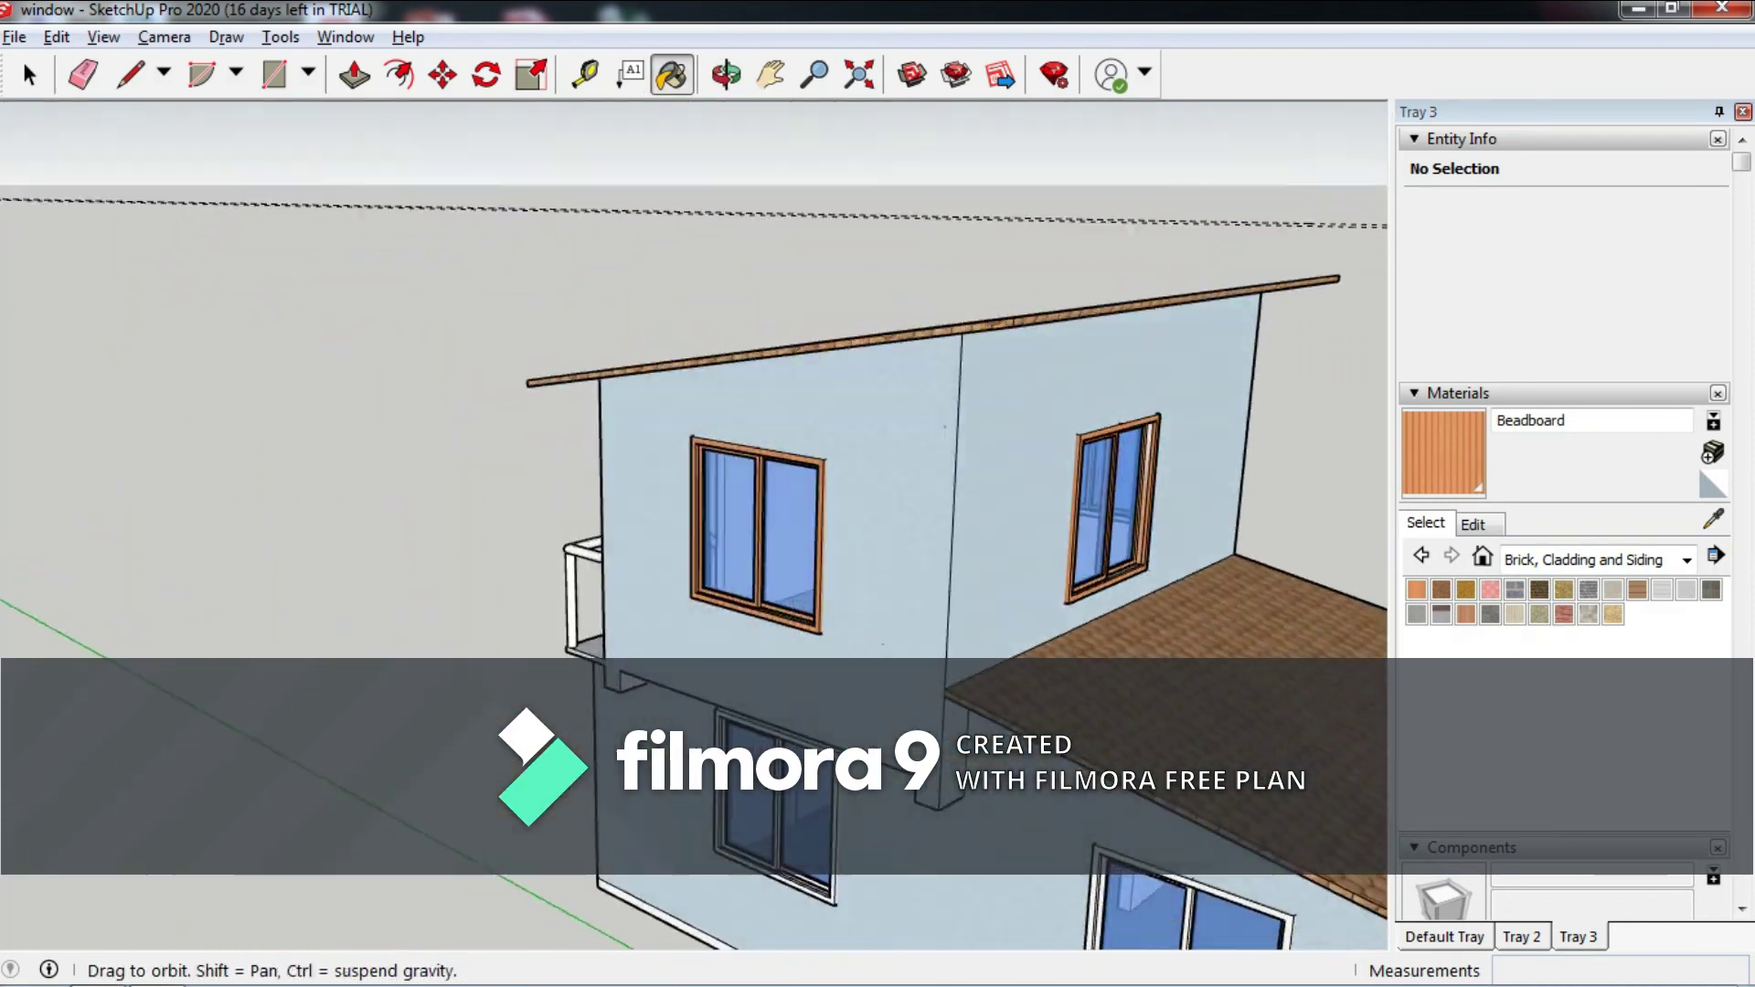
{"action": "scroll", "coordinate": [731, 457], "scroll_direction": "up", "scroll_amount": 3}
{"action": "scroll", "coordinate": [731, 457], "scroll_direction": "up", "scroll_amount": 2}
{"action": "left_click", "coordinate": [466, 640]}
Paint the side wall's lower-left, lower-middle and small window frames with Beadboard.
{"action": "middle_click_drag", "start_coordinate": [695, 457], "coordinate": [676, 347]}
{"action": "scroll", "coordinate": [694, 411], "scroll_direction": "down", "scroll_amount": 2}
{"action": "scroll", "coordinate": [695, 457], "scroll_direction": "down", "scroll_amount": 3}
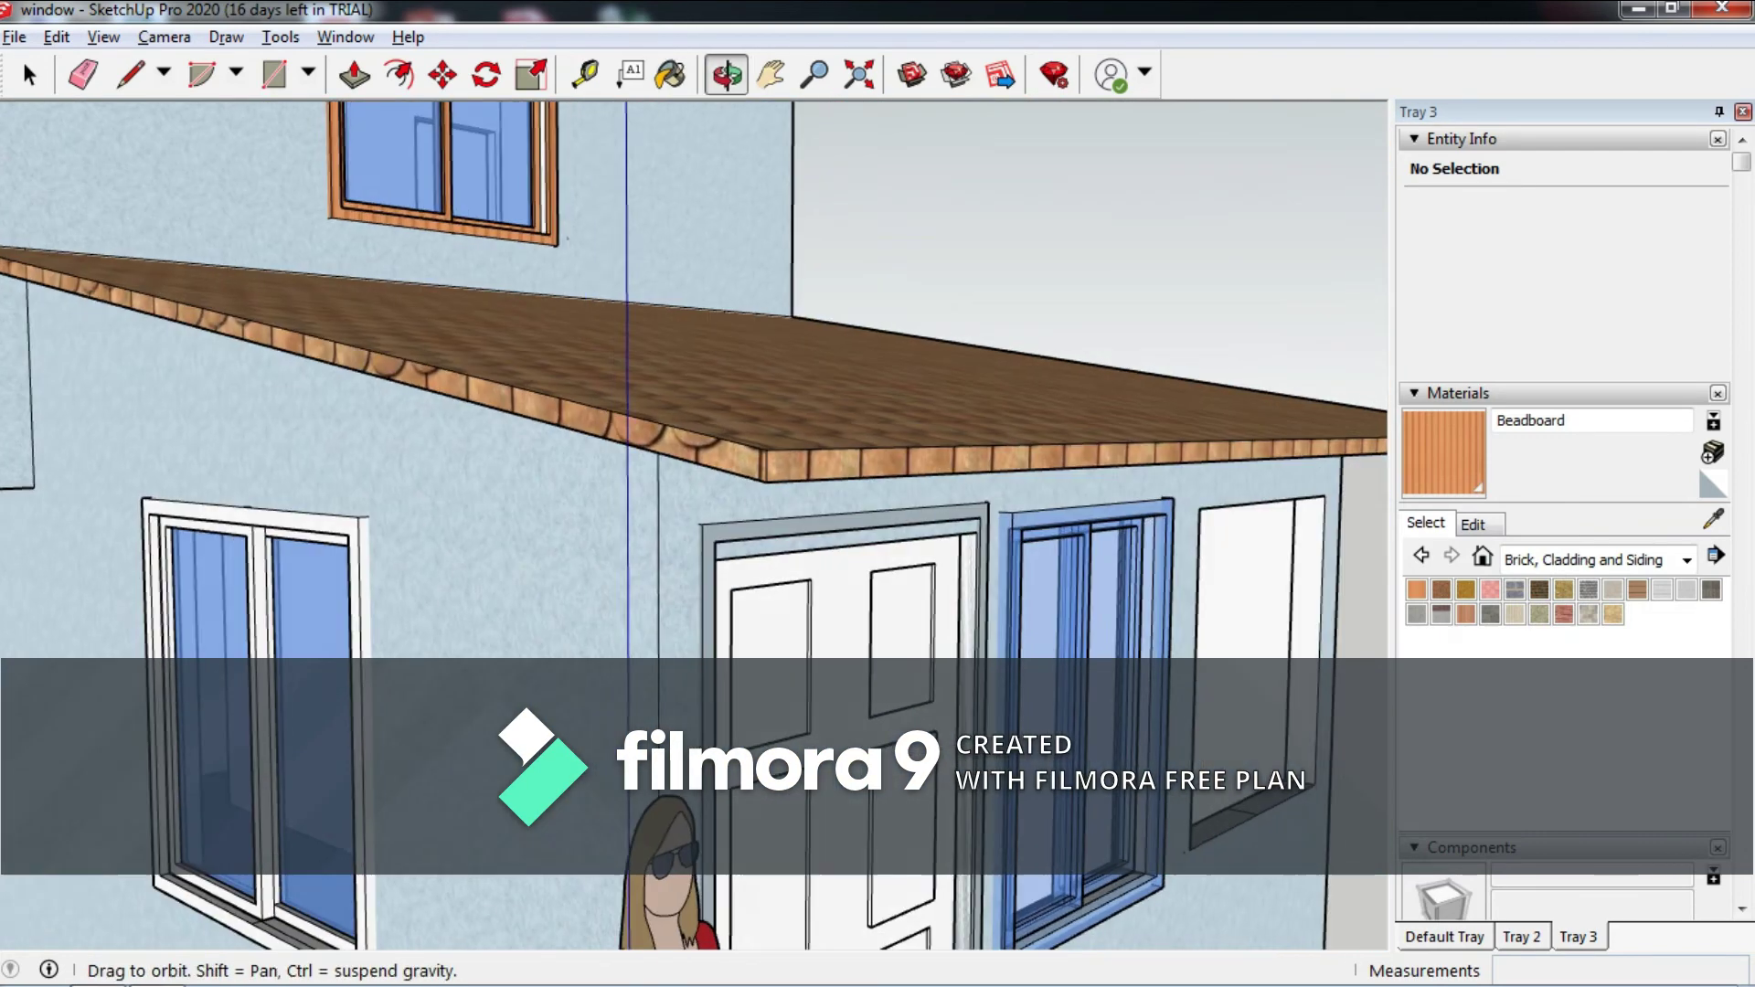
{"action": "middle_click_drag", "start_coordinate": [694, 457], "coordinate": [823, 438]}
{"action": "scroll", "coordinate": [914, 457], "scroll_direction": "up", "scroll_amount": 3}
{"action": "scroll", "coordinate": [695, 457], "scroll_direction": "down", "scroll_amount": 3}
{"action": "mouse_move", "coordinate": [695, 457]}
{"action": "middle_mouse_down"}
{"action": "mouse_move", "coordinate": [640, 457]}
{"action": "mouse_move", "coordinate": [750, 439]}
{"action": "middle_mouse_up"}
{"action": "scroll", "coordinate": [694, 457], "scroll_direction": "up", "scroll_amount": 4}
{"action": "left_click", "coordinate": [636, 636]}
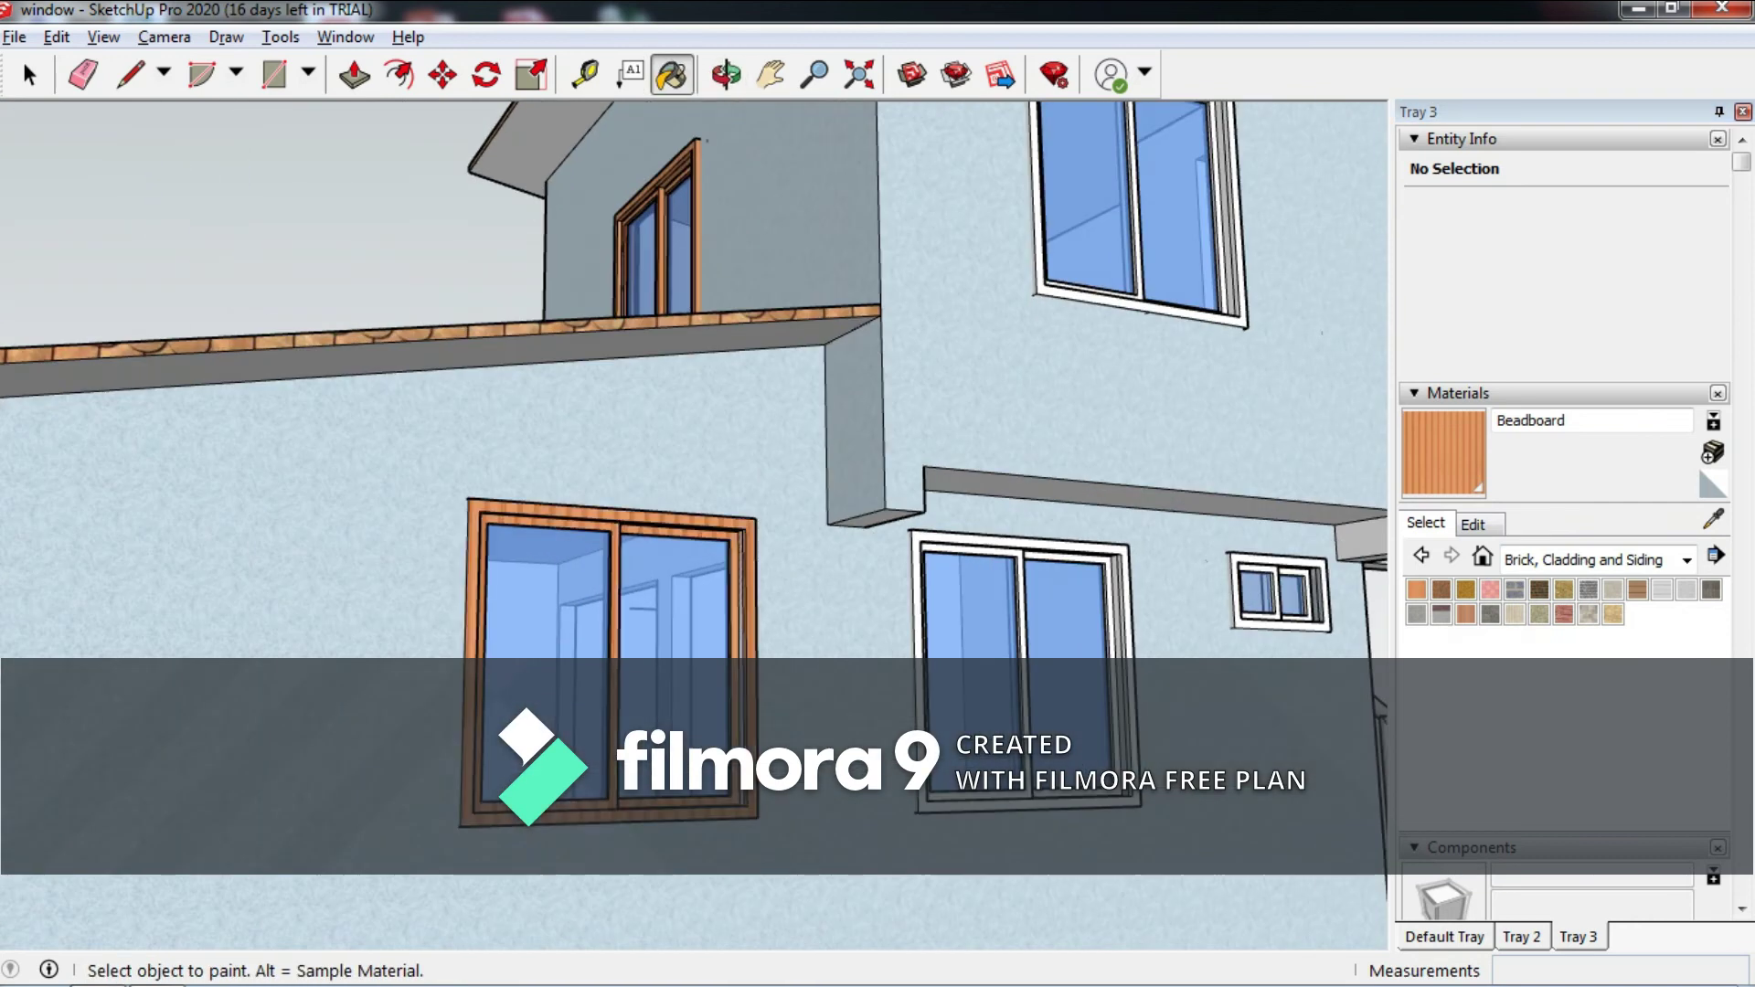
{"action": "left_click", "coordinate": [1021, 603]}
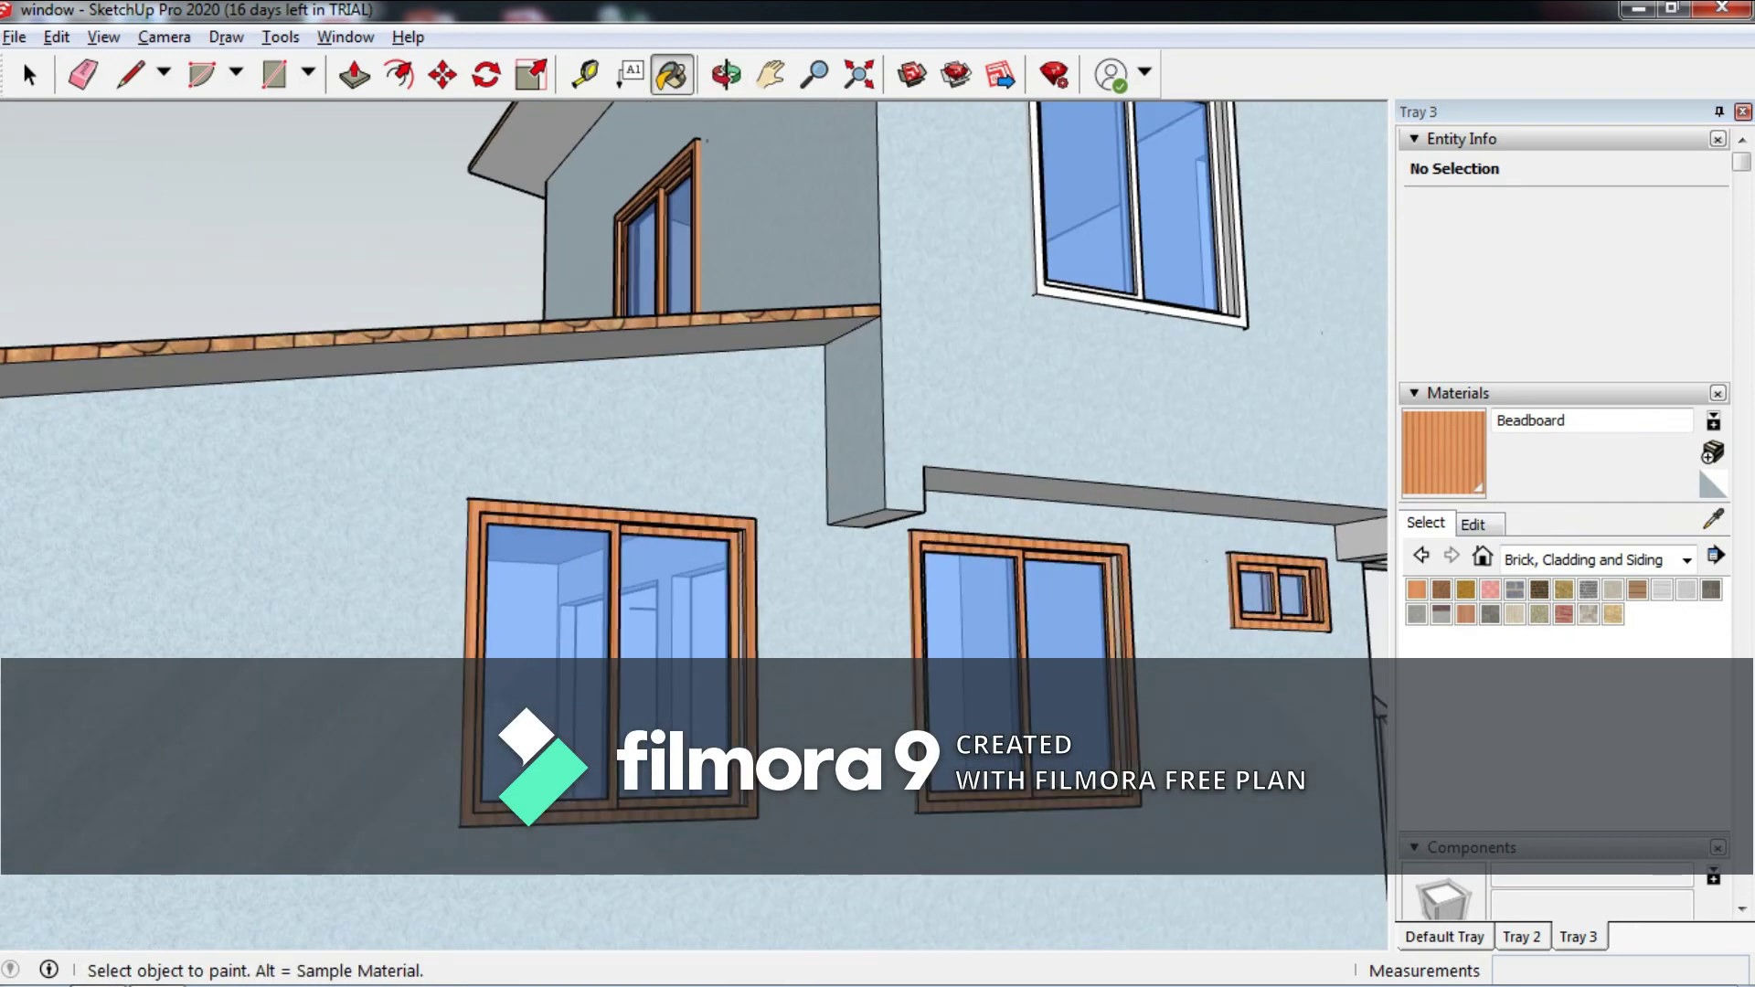
{"action": "left_click", "coordinate": [1042, 229]}
Paint the centre upper window frame with Beadboard and view the whole house.
{"action": "mouse_move", "coordinate": [822, 457]}
{"action": "middle_mouse_down"}
{"action": "mouse_move", "coordinate": [548, 439]}
{"action": "mouse_move", "coordinate": [750, 402]}
{"action": "middle_mouse_up"}
{"action": "scroll", "coordinate": [694, 411], "scroll_direction": "down", "scroll_amount": 5}
{"action": "left_click", "coordinate": [500, 398]}
{"action": "middle_click_drag", "start_coordinate": [512, 402], "coordinate": [585, 384]}
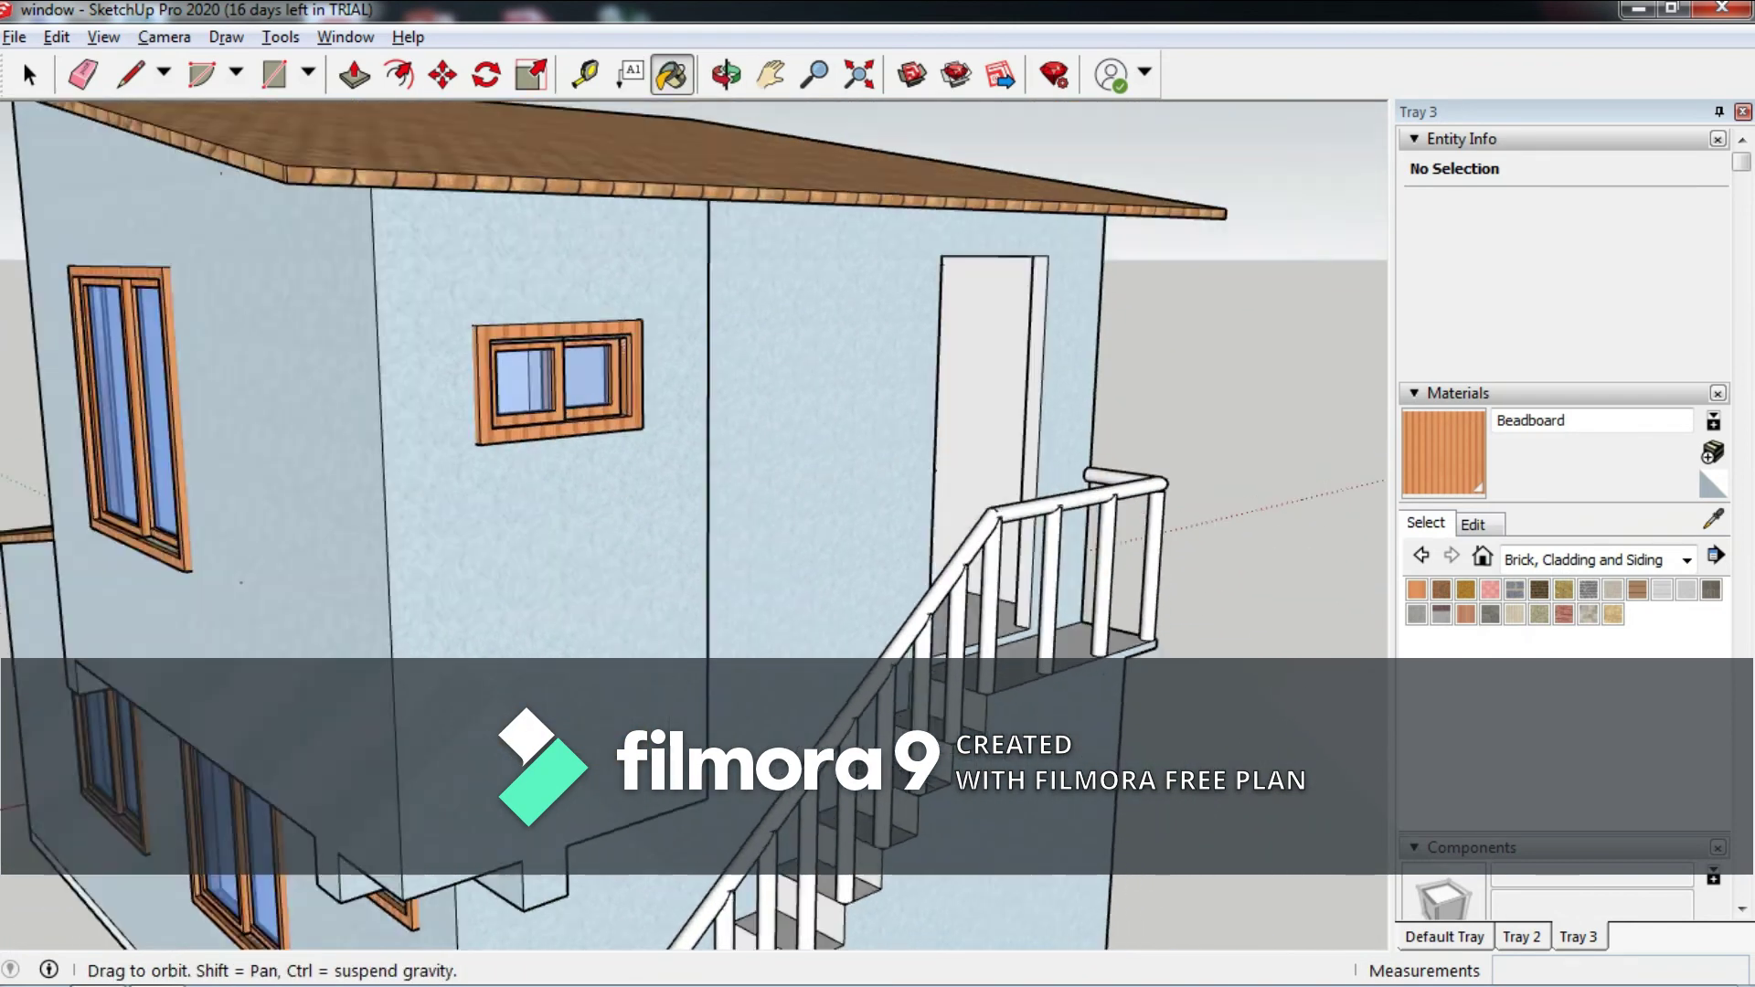
{"action": "scroll", "coordinate": [566, 365], "scroll_direction": "up", "scroll_amount": 3}
{"action": "scroll", "coordinate": [695, 457], "scroll_direction": "down", "scroll_amount": 5}
{"action": "middle_click_drag", "start_coordinate": [639, 457], "coordinate": [749, 439]}
{"action": "scroll", "coordinate": [694, 457], "scroll_direction": "down", "scroll_amount": 2}
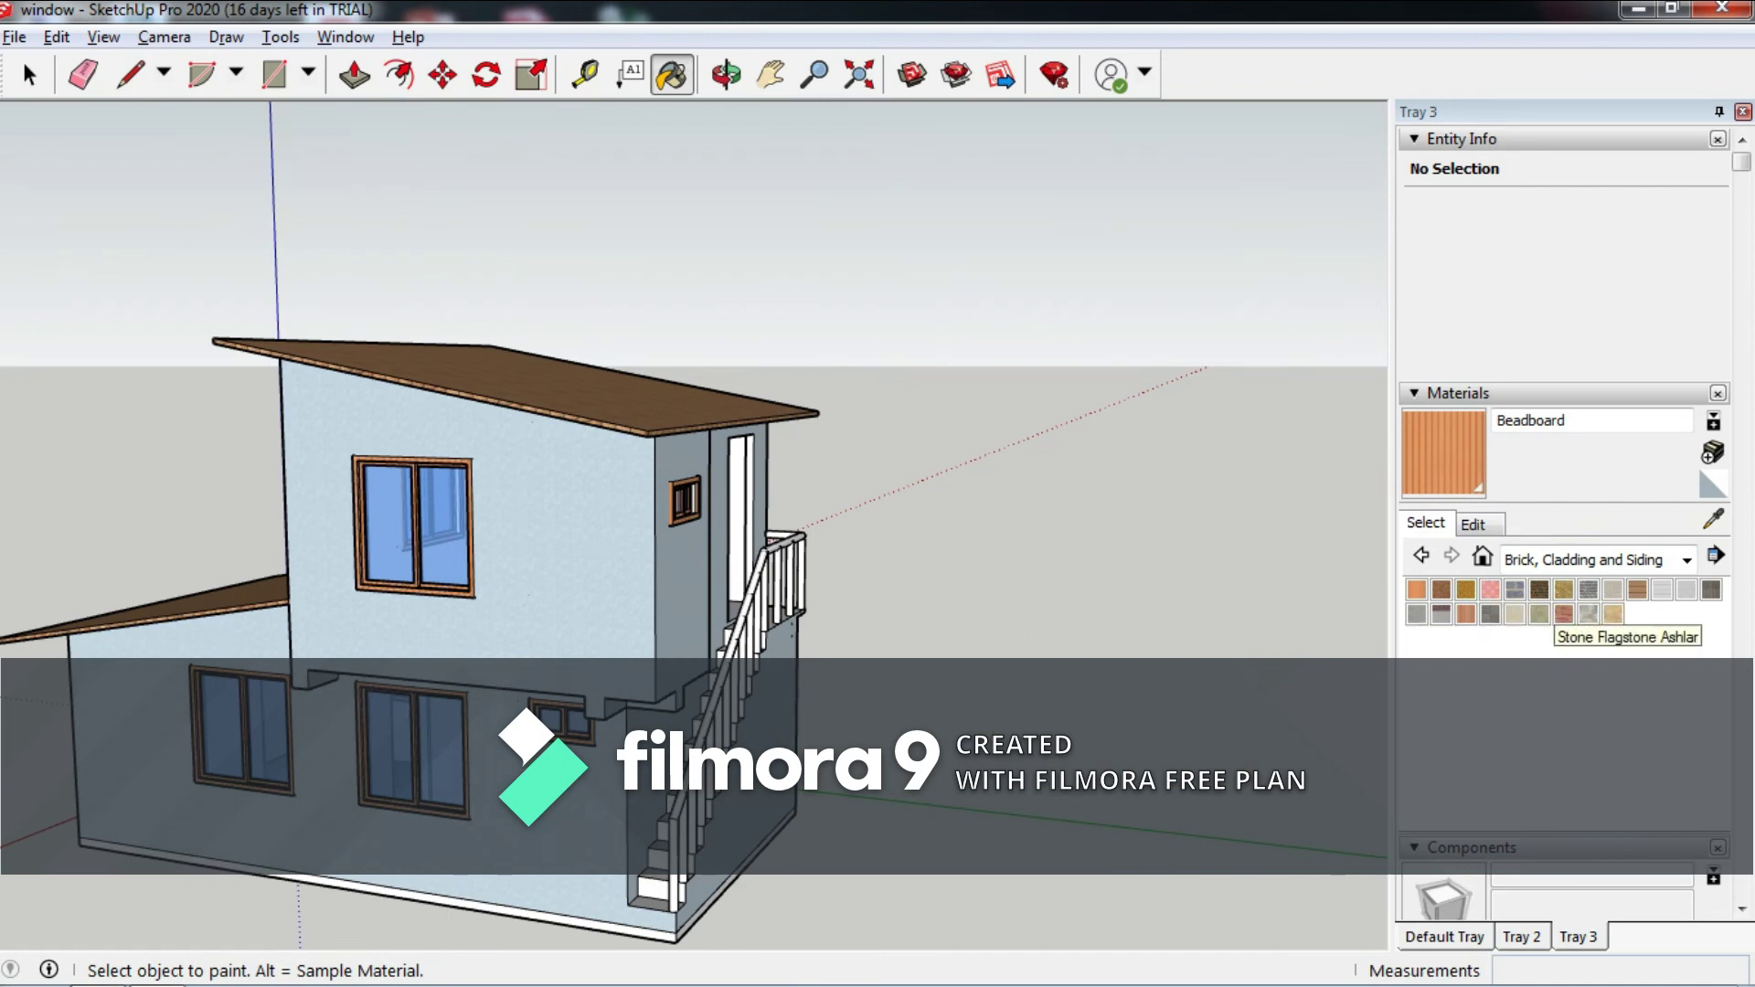
Select Stone Masonry Multi and paint the bottom stair face and the riser above it.
{"action": "left_click", "coordinate": [1588, 613]}
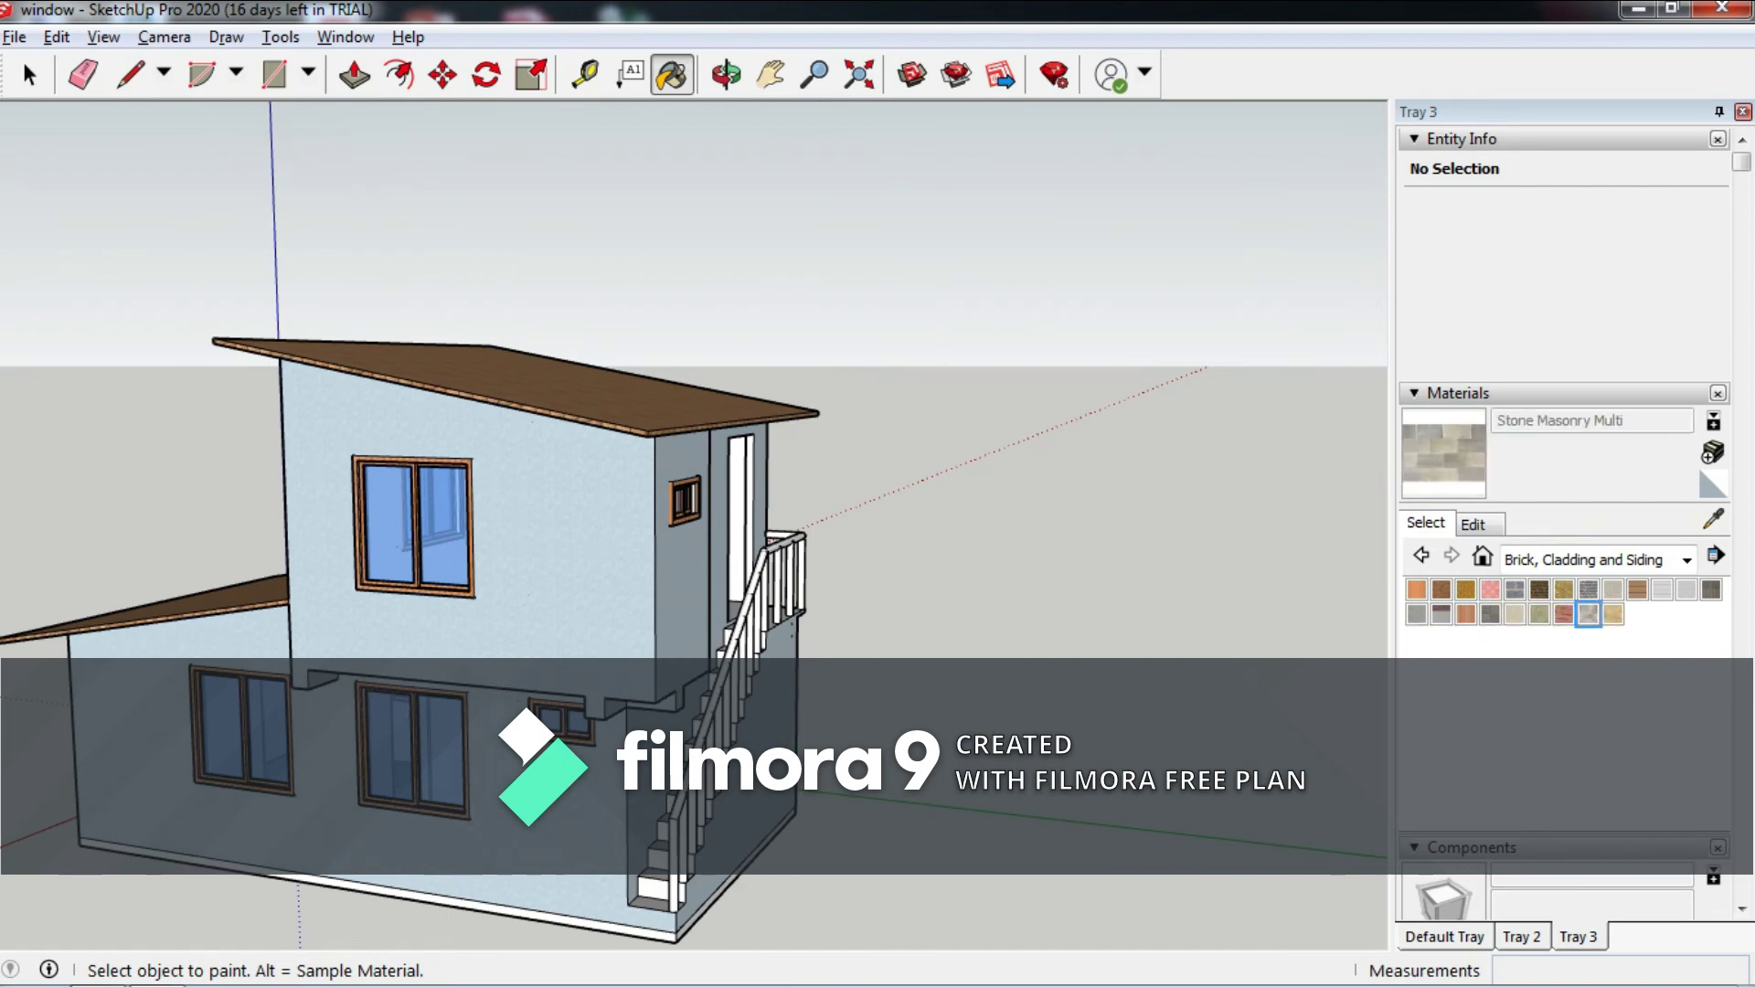
{"action": "middle_click_drag", "start_coordinate": [731, 457], "coordinate": [695, 457]}
{"action": "scroll", "coordinate": [758, 549], "scroll_direction": "up", "scroll_amount": 5}
{"action": "scroll", "coordinate": [759, 548], "scroll_direction": "up", "scroll_amount": 2}
{"action": "left_click", "coordinate": [549, 914]}
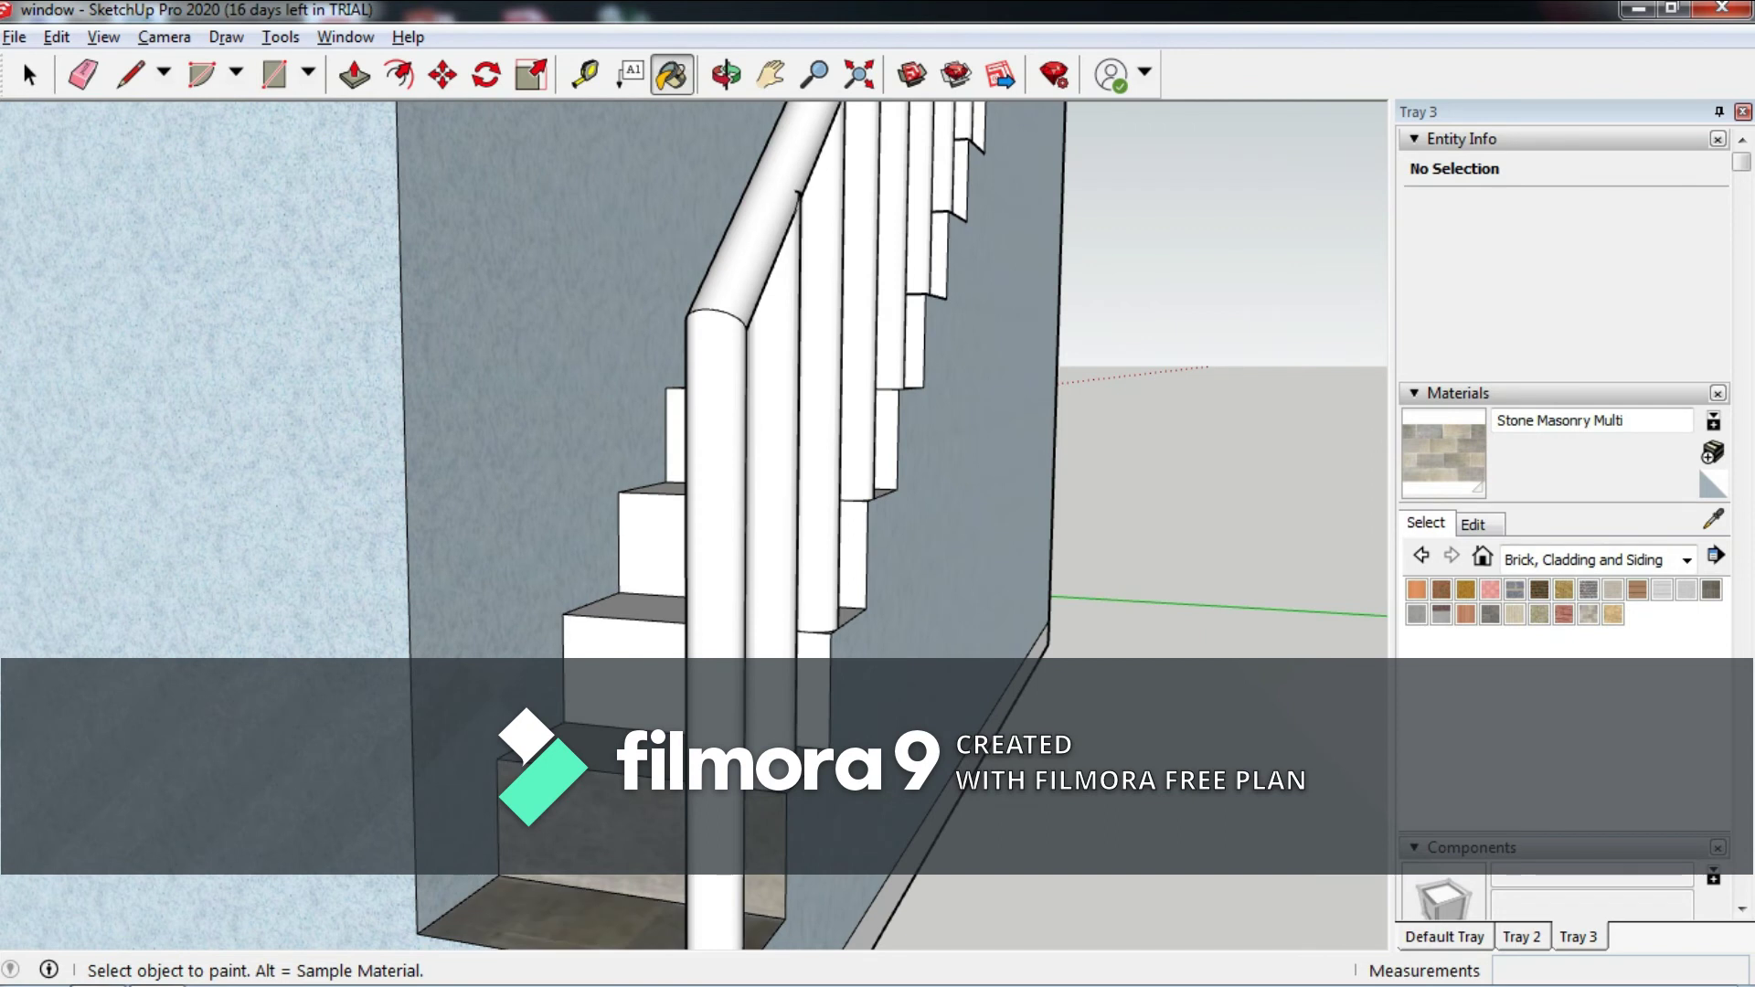
{"action": "left_click", "coordinate": [622, 640]}
Cover the remaining stair risers and the top tread with Stone Masonry Multi.
{"action": "middle_click_drag", "start_coordinate": [731, 457], "coordinate": [695, 457]}
{"action": "scroll", "coordinate": [713, 411], "scroll_direction": "up", "scroll_amount": 3}
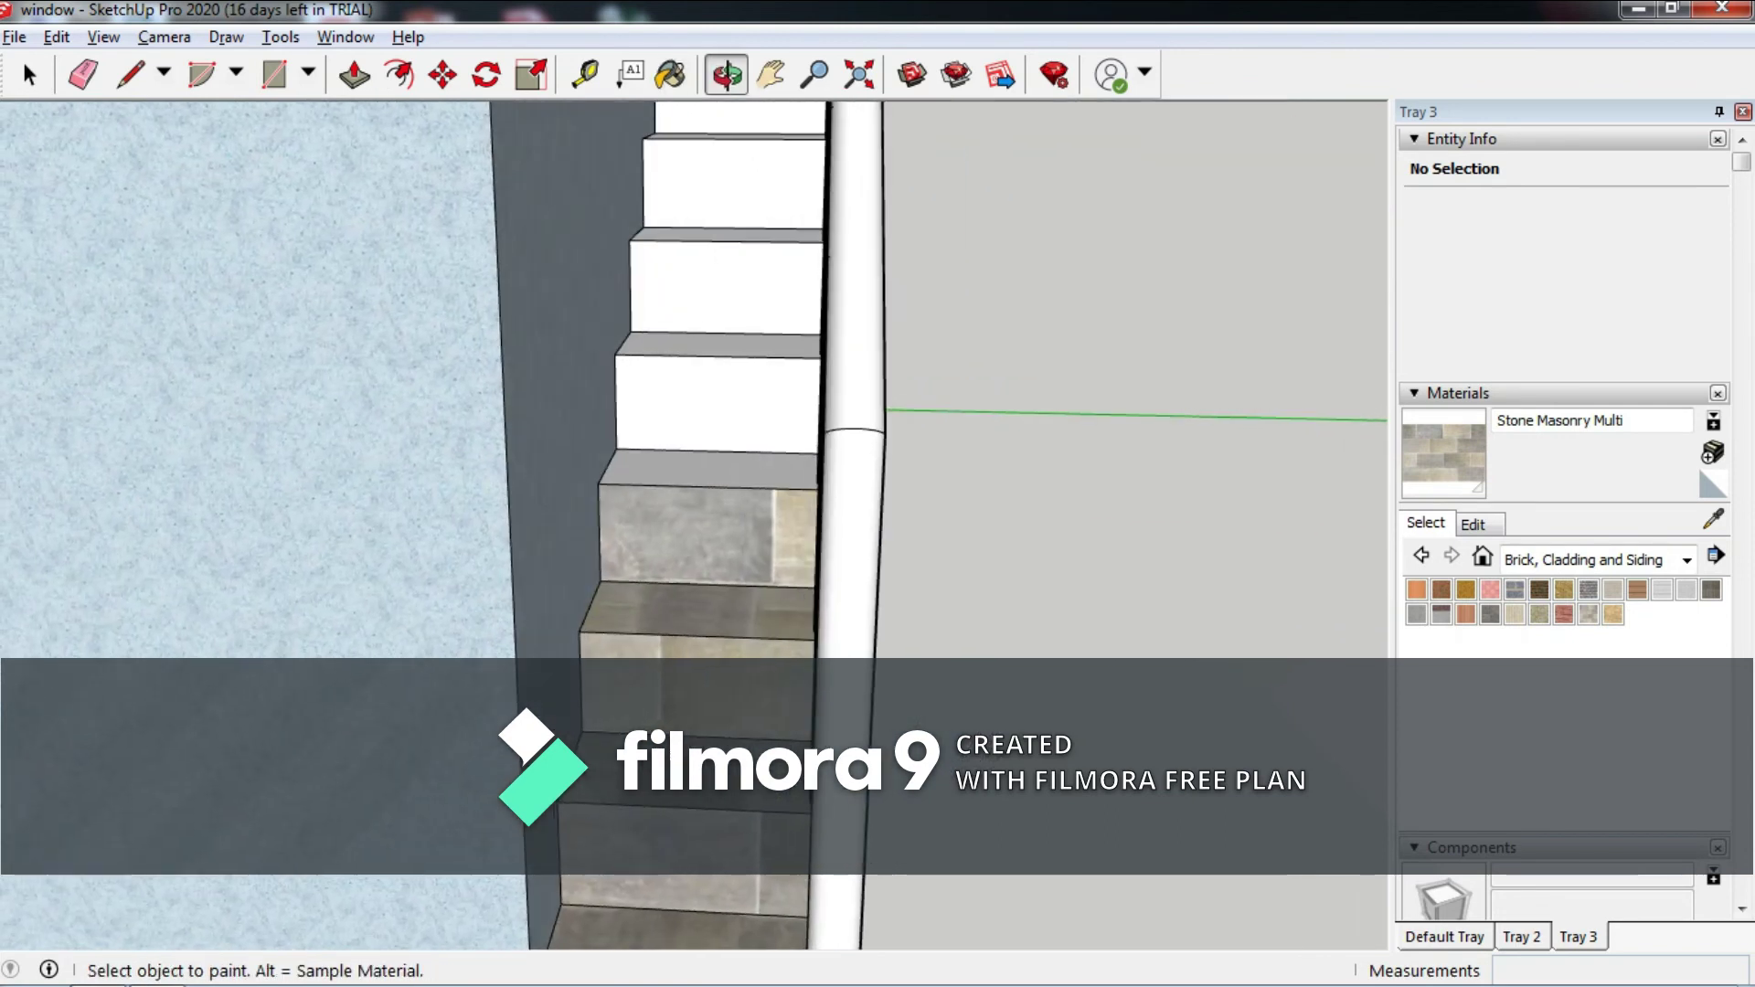
{"action": "left_click", "coordinate": [708, 402]}
{"action": "left_click", "coordinate": [722, 284]}
{"action": "left_click", "coordinate": [717, 345]}
{"action": "left_click", "coordinate": [731, 183]}
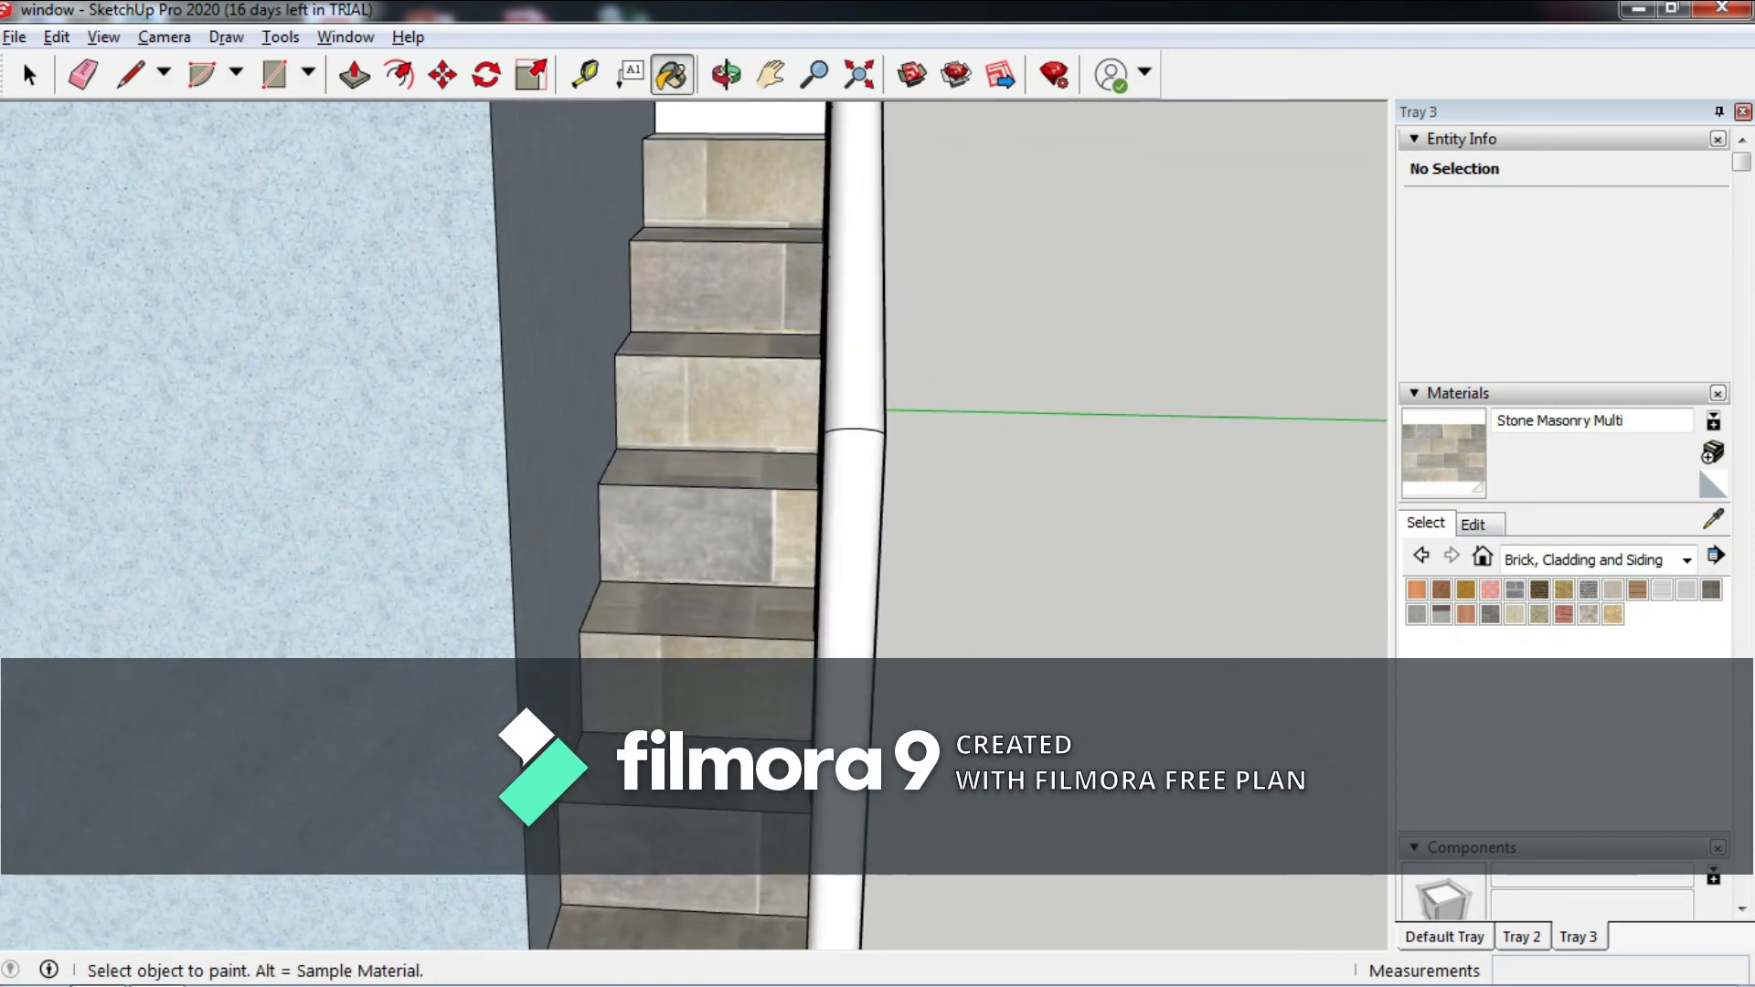
{"action": "scroll", "coordinate": [713, 411], "scroll_direction": "down", "scroll_amount": 5}
{"action": "mouse_move", "coordinate": [713, 412]}
{"action": "middle_mouse_down"}
{"action": "mouse_move", "coordinate": [640, 393]}
{"action": "mouse_move", "coordinate": [658, 476]}
{"action": "middle_mouse_up"}
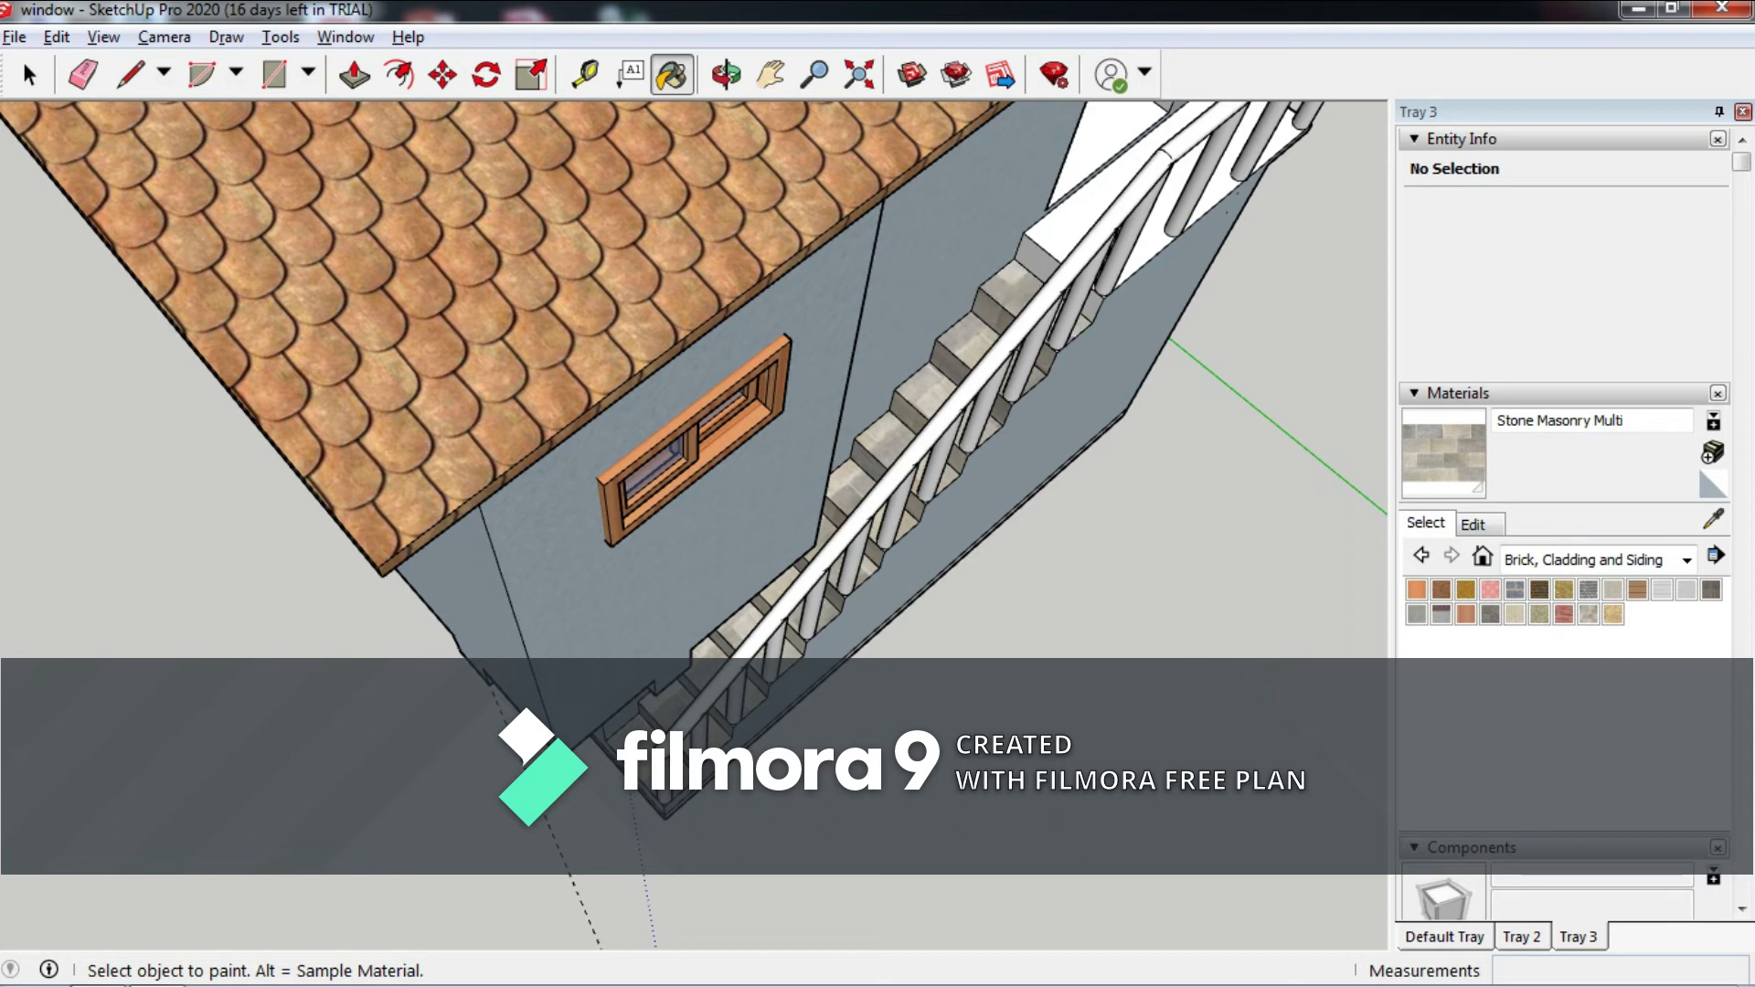
Paint the wall panel behind the staircase with Cladding Siding White.
{"action": "middle_click_drag", "start_coordinate": [695, 384], "coordinate": [639, 475]}
{"action": "middle_click_drag", "start_coordinate": [695, 384], "coordinate": [722, 402]}
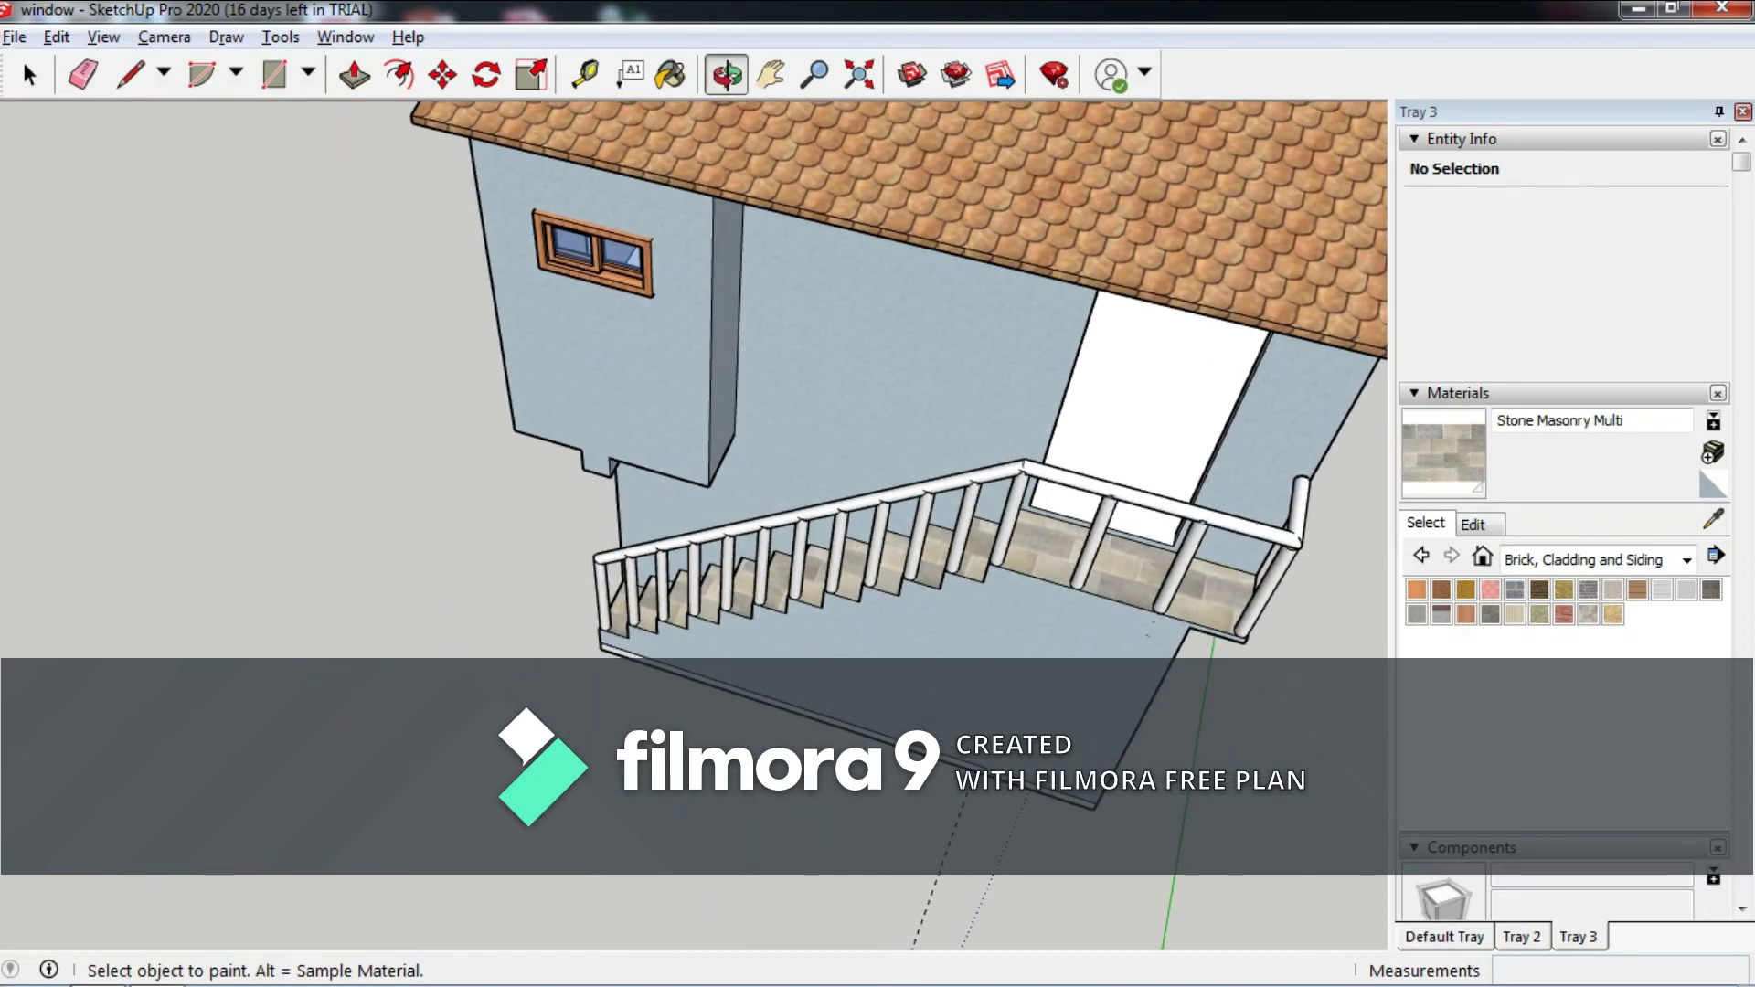
{"action": "left_click", "coordinate": [1514, 589]}
{"action": "left_click", "coordinate": [1156, 411]}
{"action": "middle_click_drag", "start_coordinate": [1156, 411], "coordinate": [823, 384]}
{"action": "middle_click_drag", "start_coordinate": [694, 366], "coordinate": [558, 302]}
{"action": "scroll", "coordinate": [694, 457], "scroll_direction": "down", "scroll_amount": 2}
Try Brick Colored Blue, then return to Cladding Siding White as the active material.
{"action": "middle_click_drag", "start_coordinate": [694, 457], "coordinate": [584, 430]}
{"action": "scroll", "coordinate": [695, 457], "scroll_direction": "up", "scroll_amount": 5}
{"action": "scroll", "coordinate": [694, 457], "scroll_direction": "down", "scroll_amount": 3}
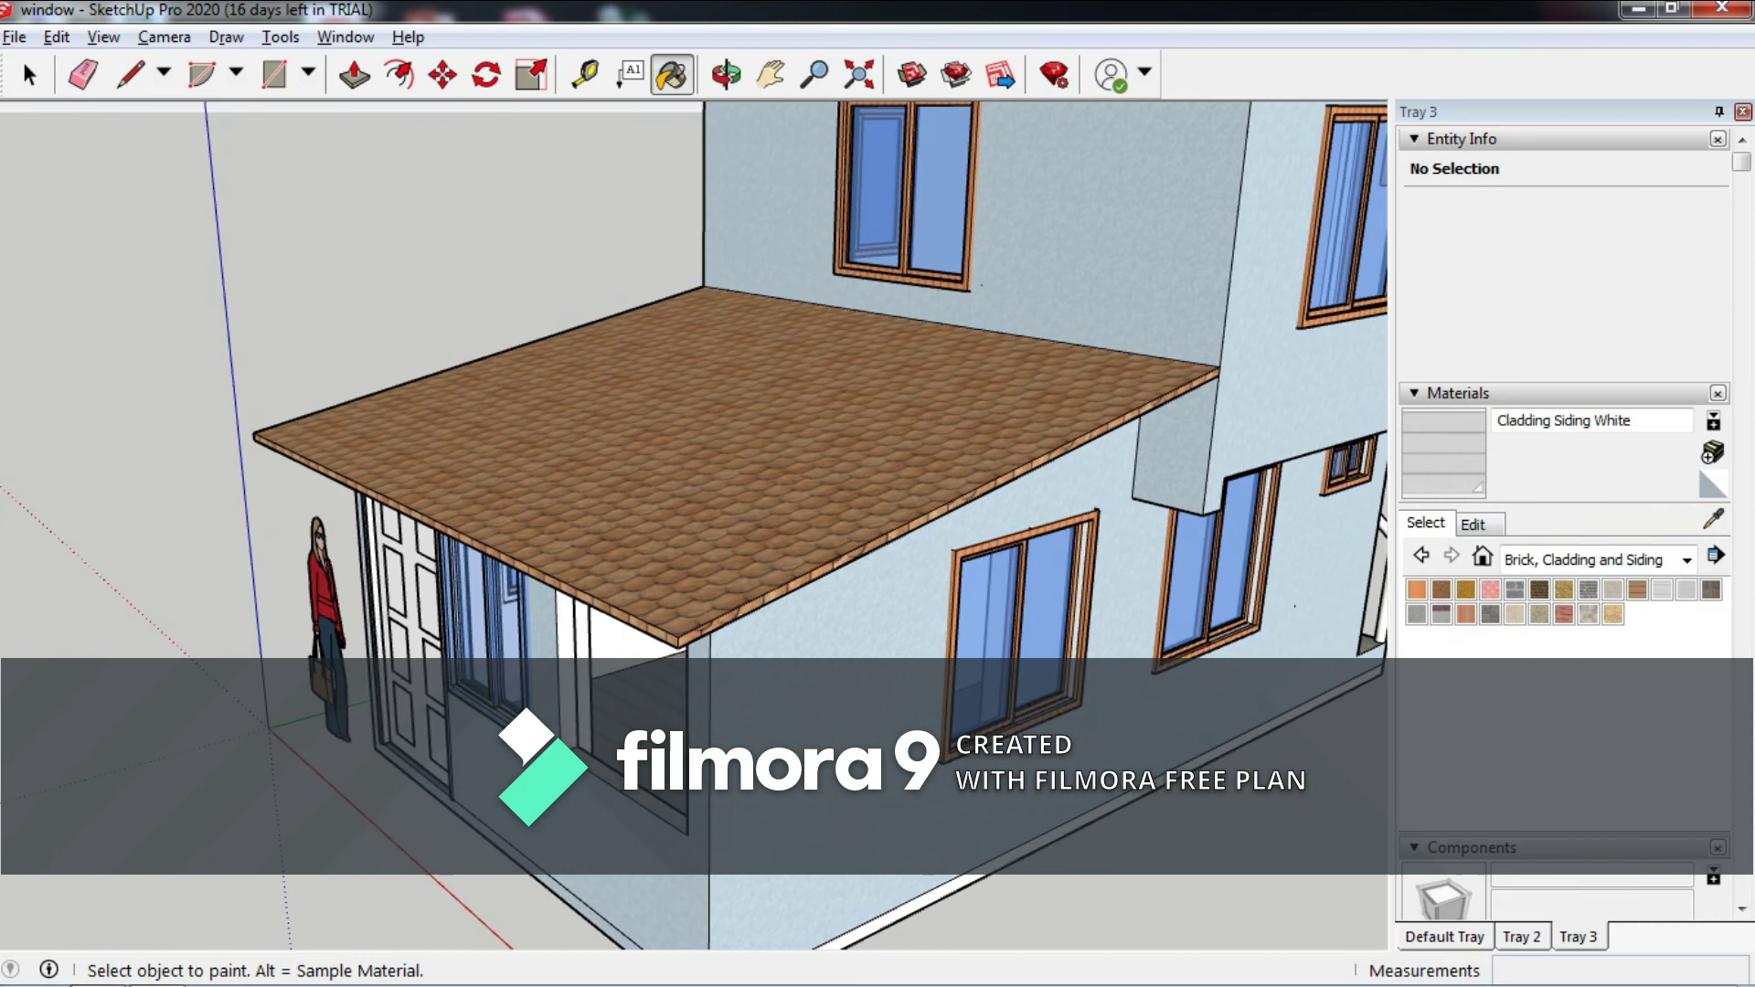
{"action": "left_click", "coordinate": [1514, 589]}
{"action": "mouse_move", "coordinate": [694, 457]}
{"action": "middle_mouse_down"}
{"action": "mouse_move", "coordinate": [654, 446]}
{"action": "mouse_move", "coordinate": [776, 453]}
{"action": "middle_mouse_up"}
{"action": "left_click", "coordinate": [1661, 589]}
From the Wood collection, try Wood Floor Dark and Wood Board Cork on the double door.
{"action": "left_click", "coordinate": [1686, 559]}
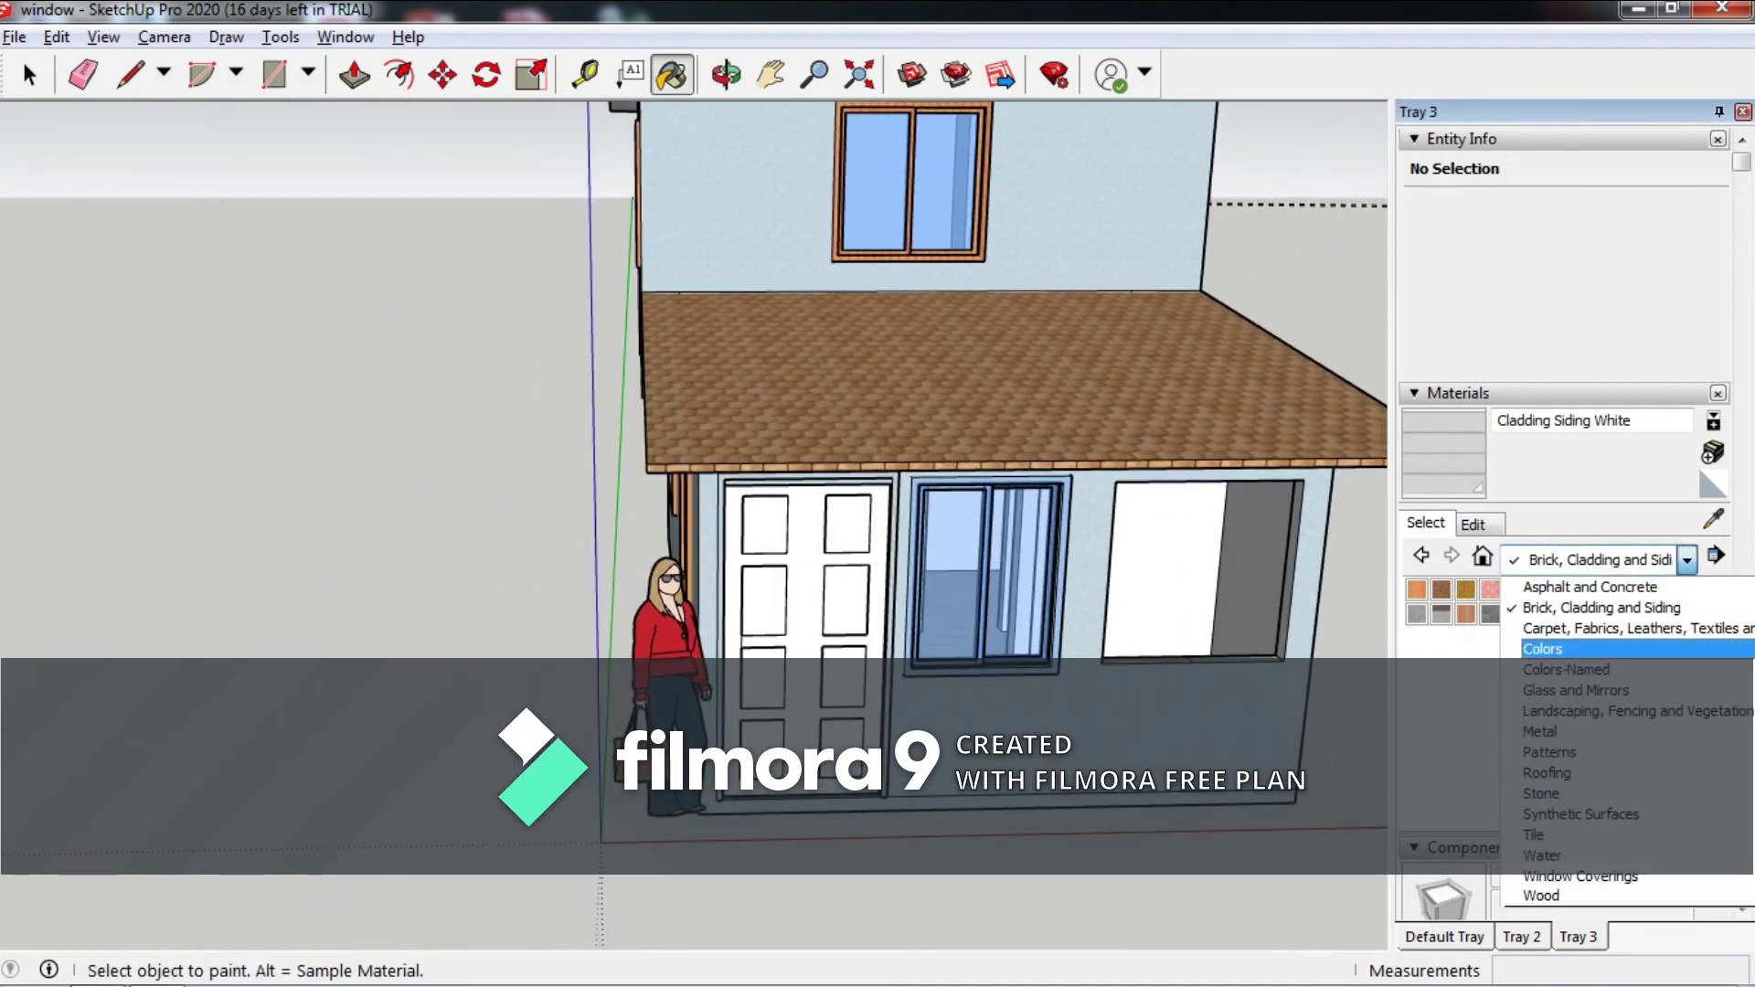
{"action": "left_click", "coordinate": [1554, 896]}
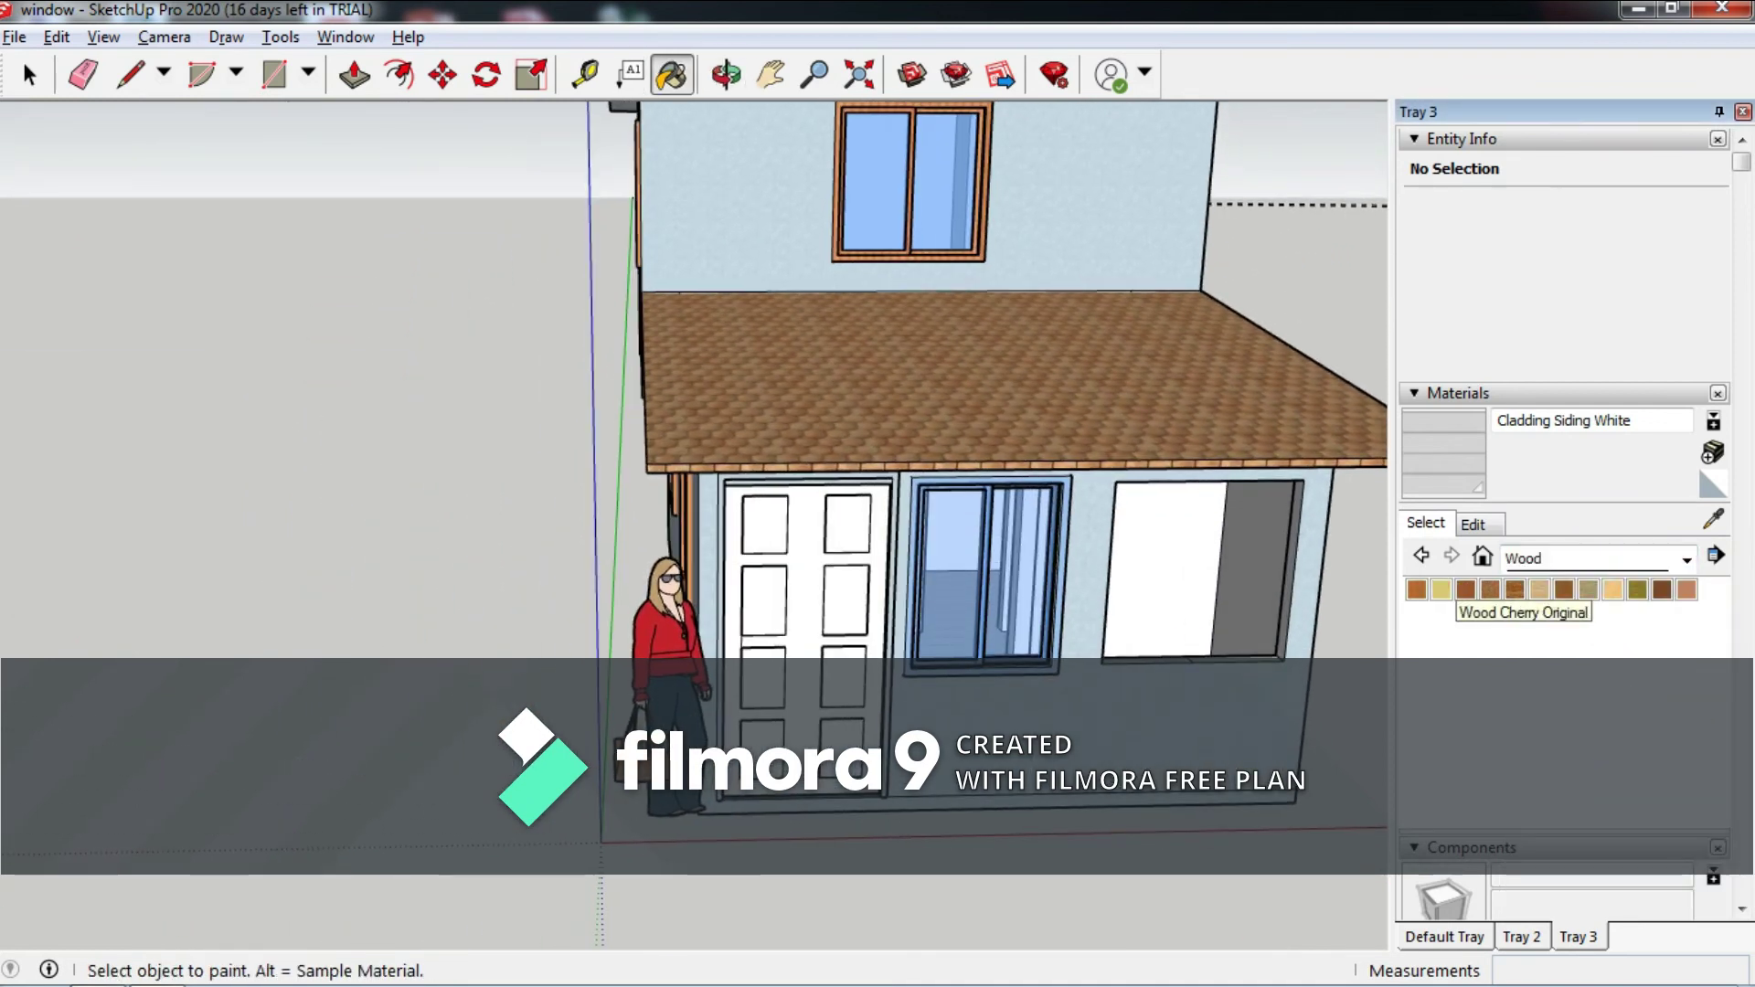
{"action": "left_click", "coordinate": [1515, 589]}
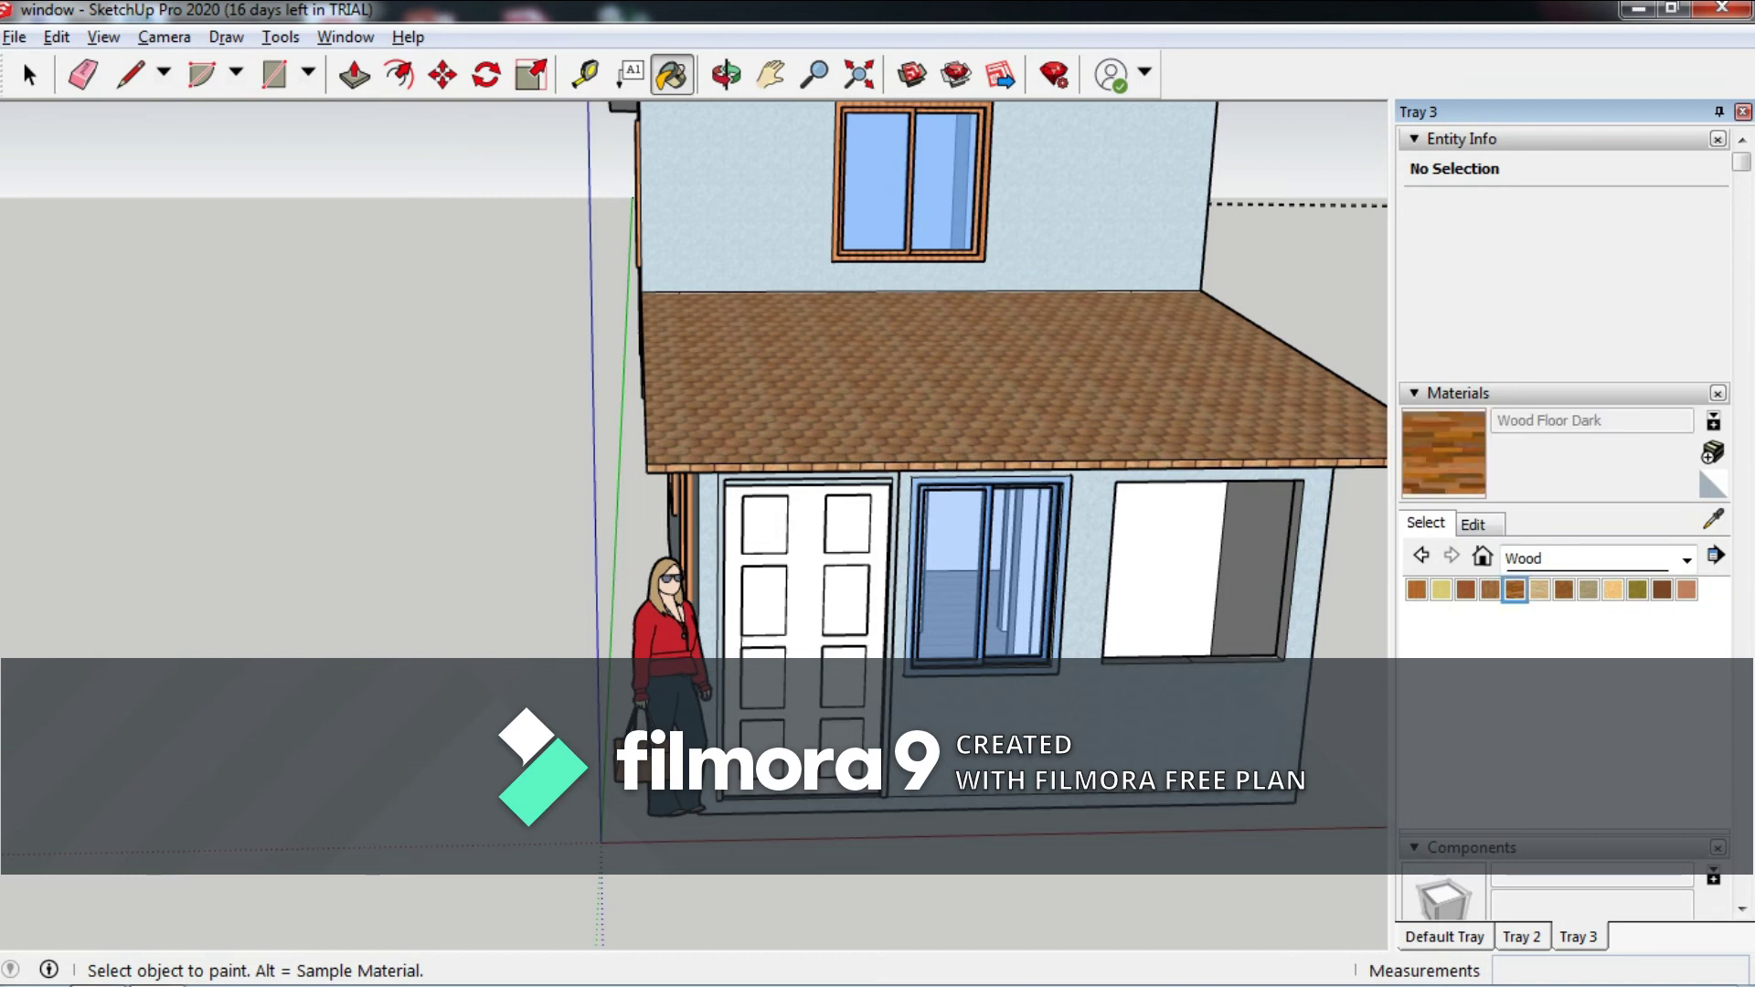
{"action": "left_click", "coordinate": [805, 567]}
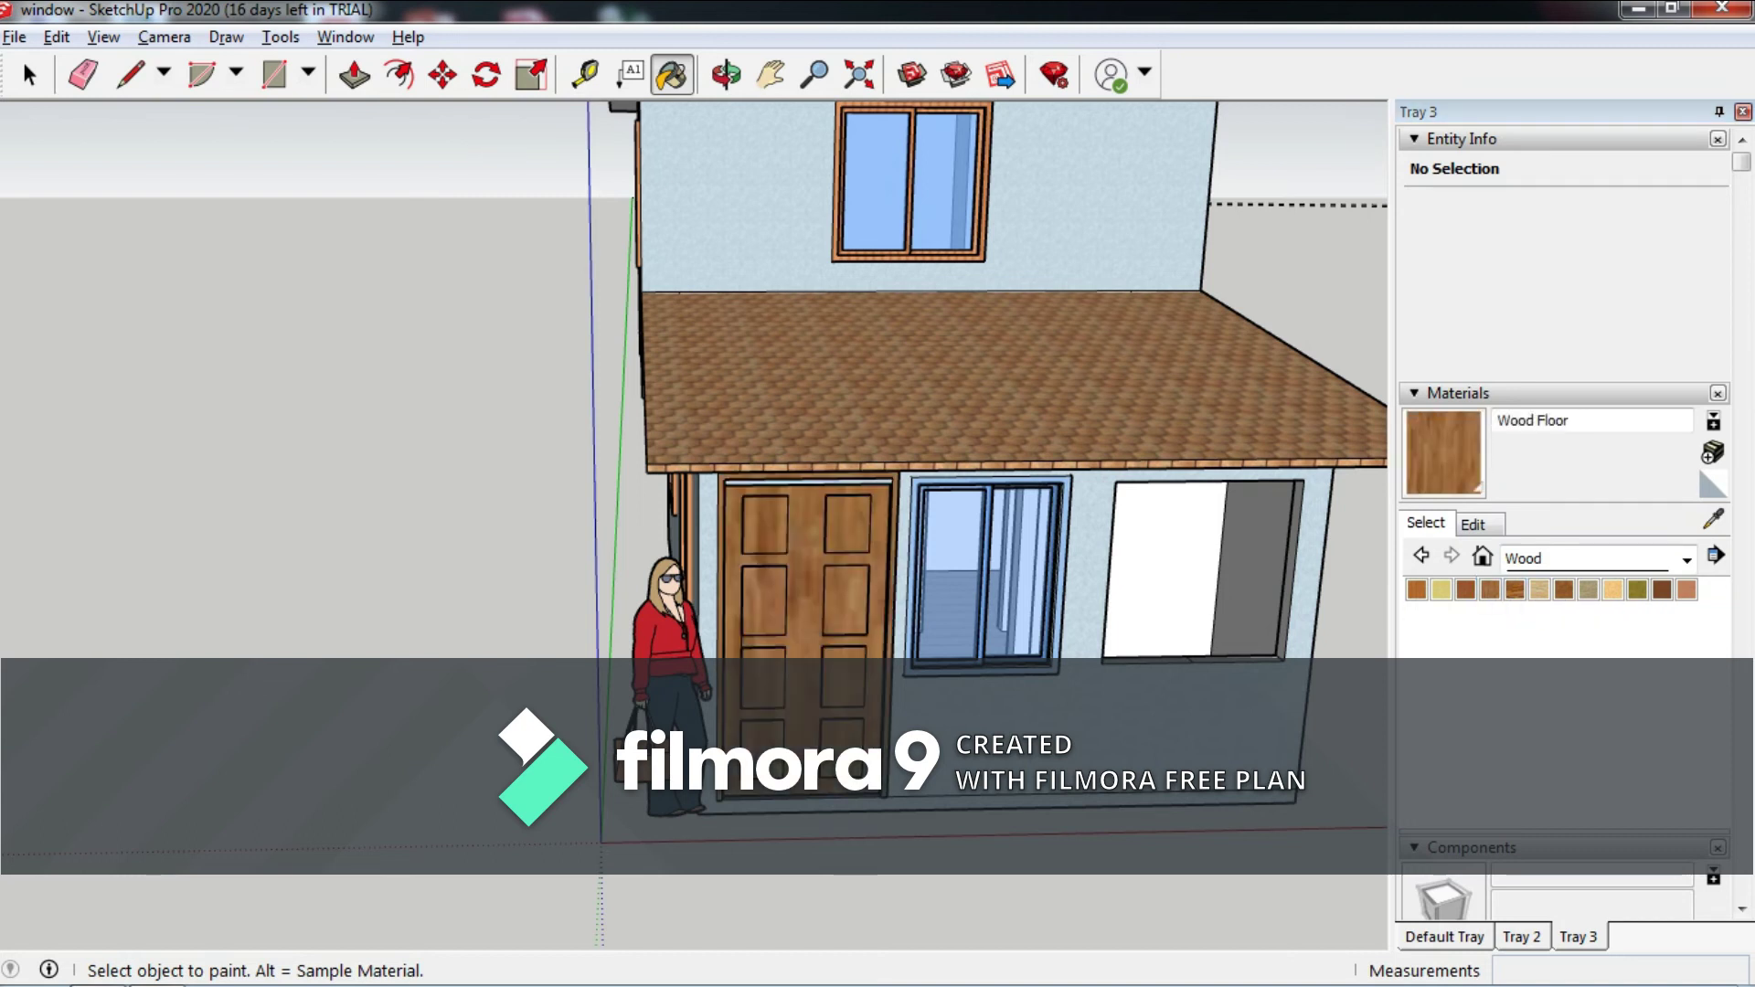
{"action": "left_click", "coordinate": [1442, 590]}
{"action": "left_click", "coordinate": [805, 567]}
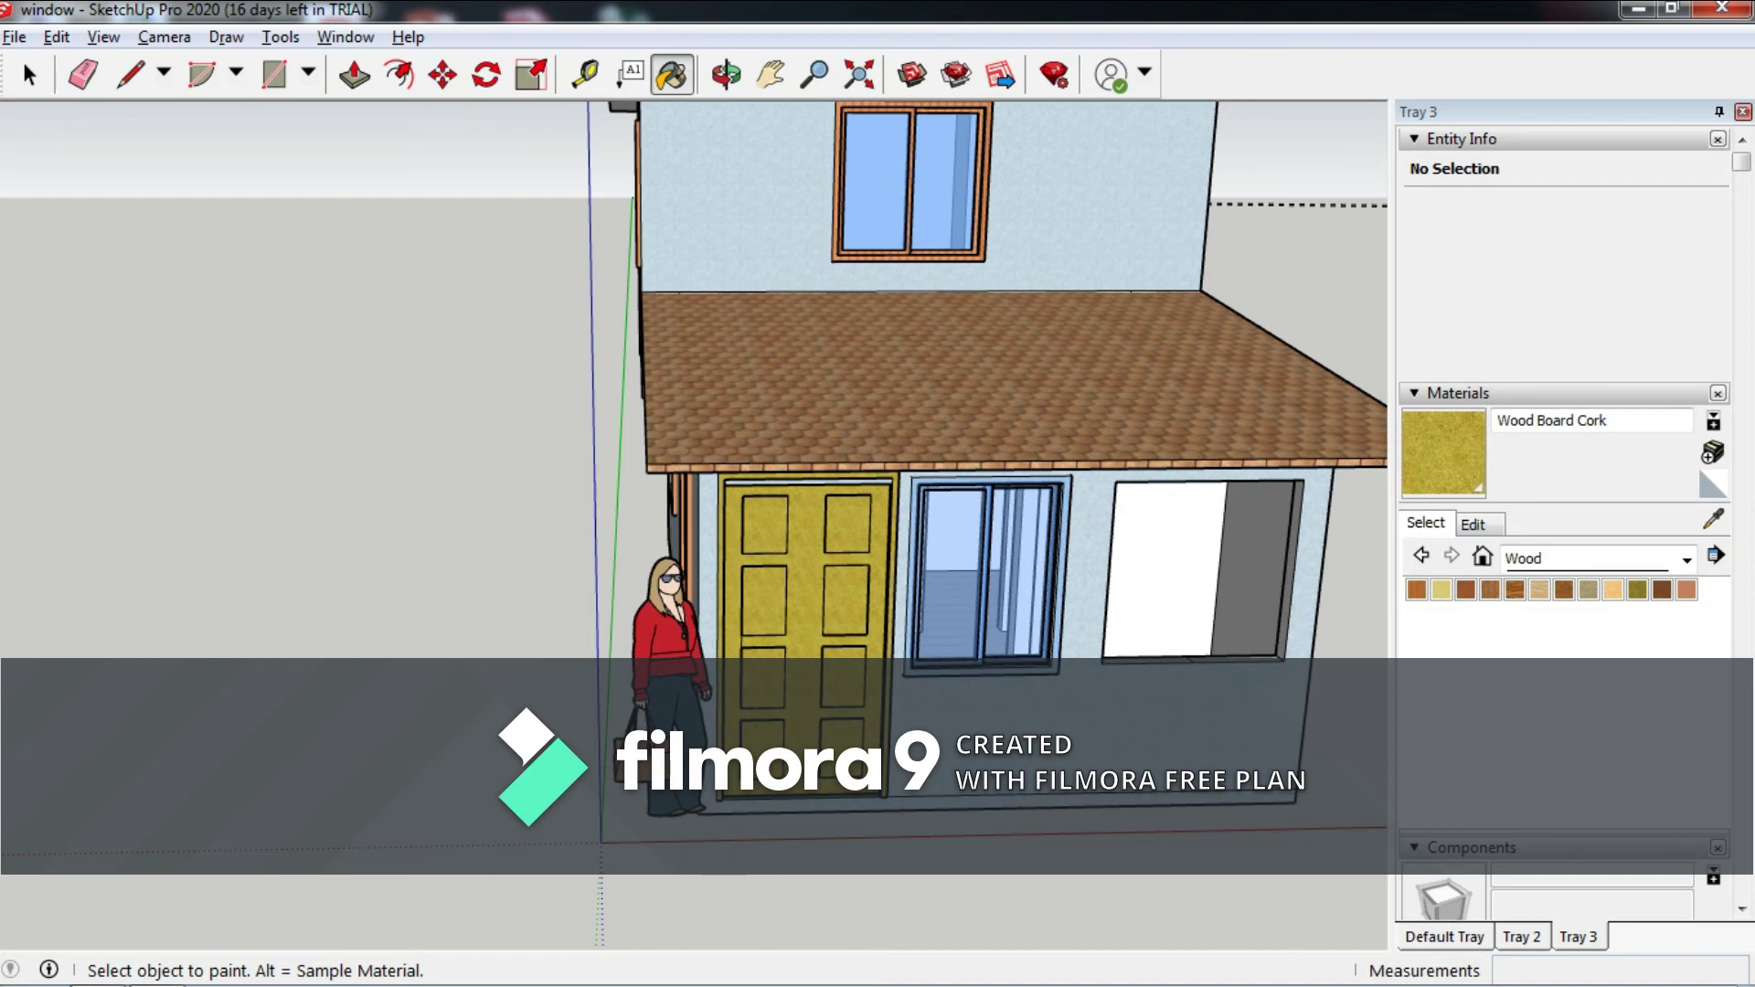
Apply Wood Floor Parquet to the double door.
{"action": "left_click", "coordinate": [1515, 590]}
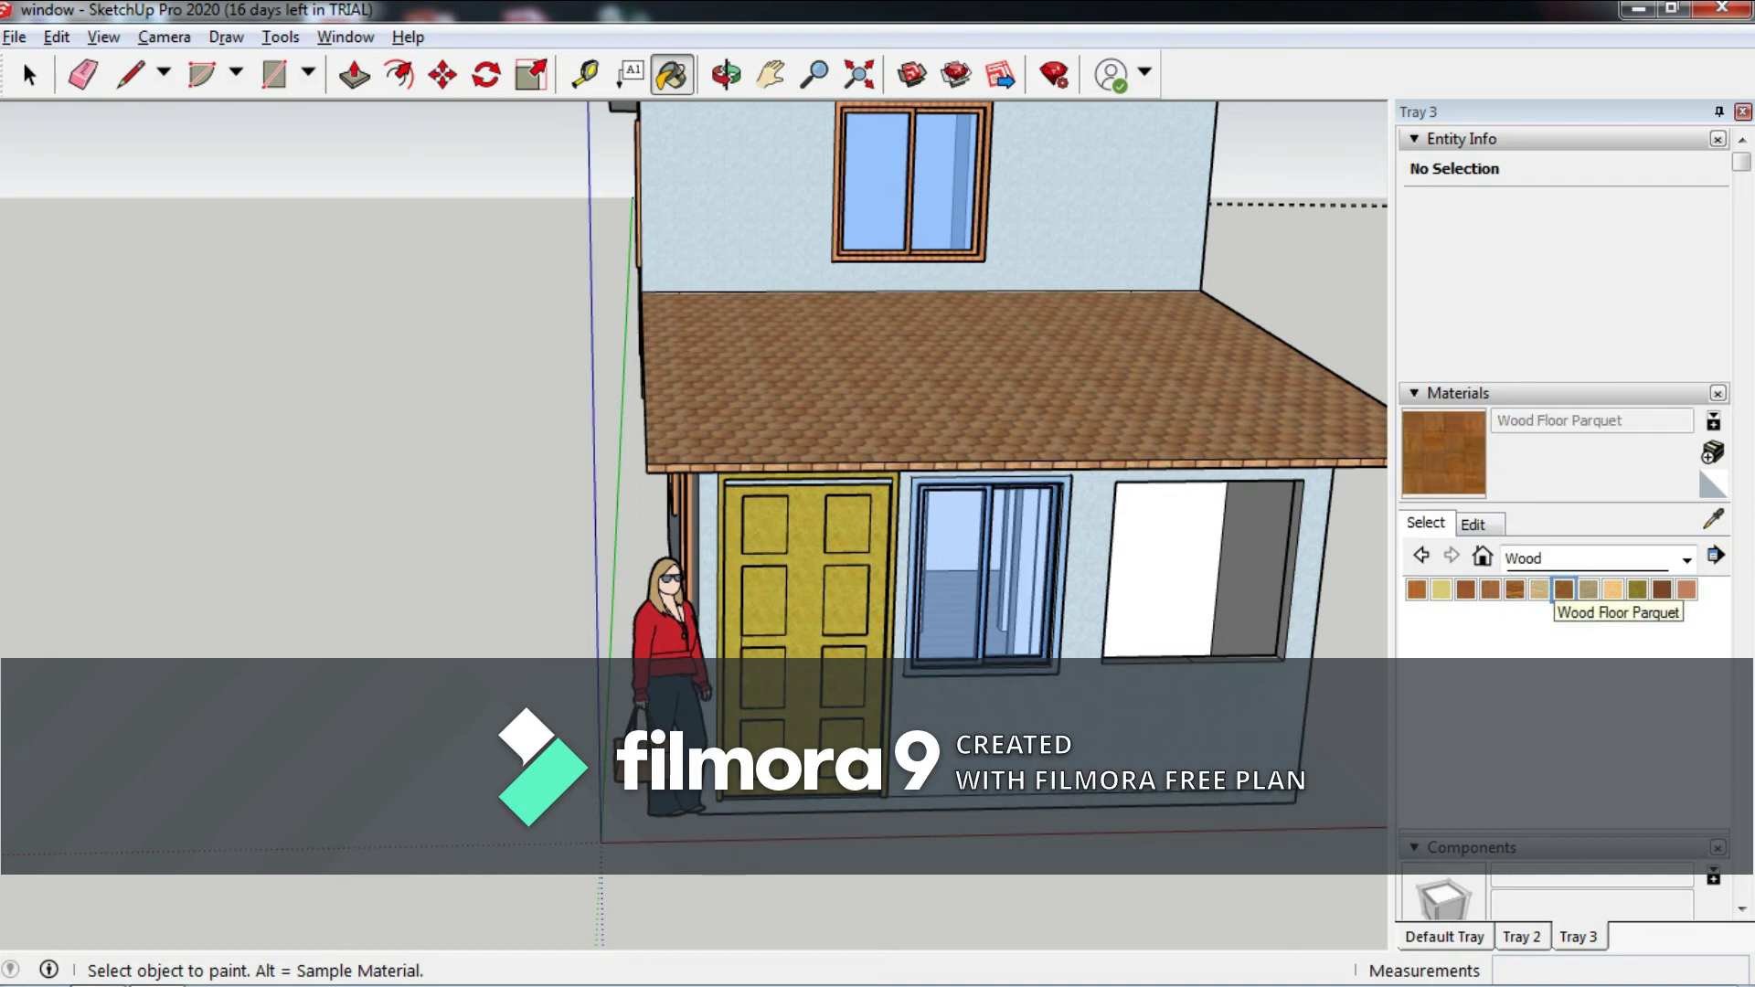
{"action": "left_click", "coordinate": [804, 566]}
{"action": "middle_click_drag", "start_coordinate": [695, 457], "coordinate": [841, 457]}
{"action": "scroll", "coordinate": [639, 457], "scroll_direction": "up", "scroll_amount": 4}
{"action": "scroll", "coordinate": [749, 284], "scroll_direction": "up", "scroll_amount": 3}
{"action": "scroll", "coordinate": [749, 283], "scroll_direction": "up", "scroll_amount": 1}
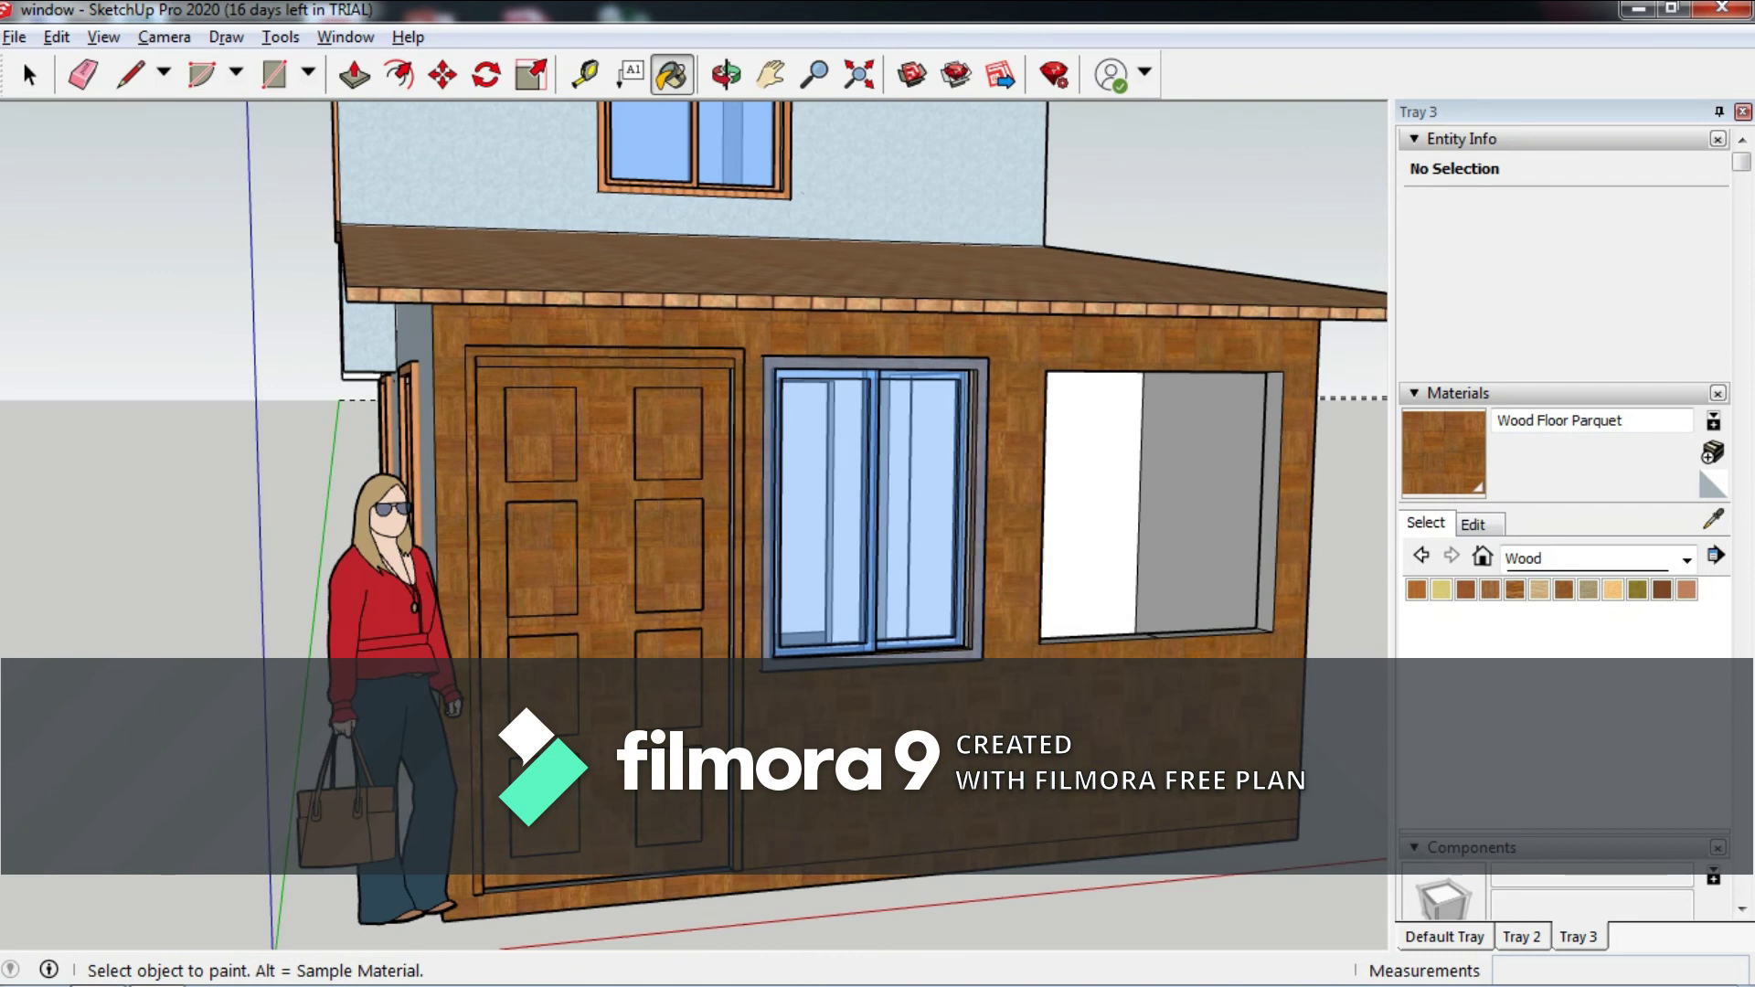
Undo the parquet on the front wall so it stays plain plaster.
{"action": "key", "text": "ctrl+z"}
{"action": "scroll", "coordinate": [703, 900], "scroll_direction": "up", "scroll_amount": 2}
{"action": "scroll", "coordinate": [704, 900], "scroll_direction": "up", "scroll_amount": 2}
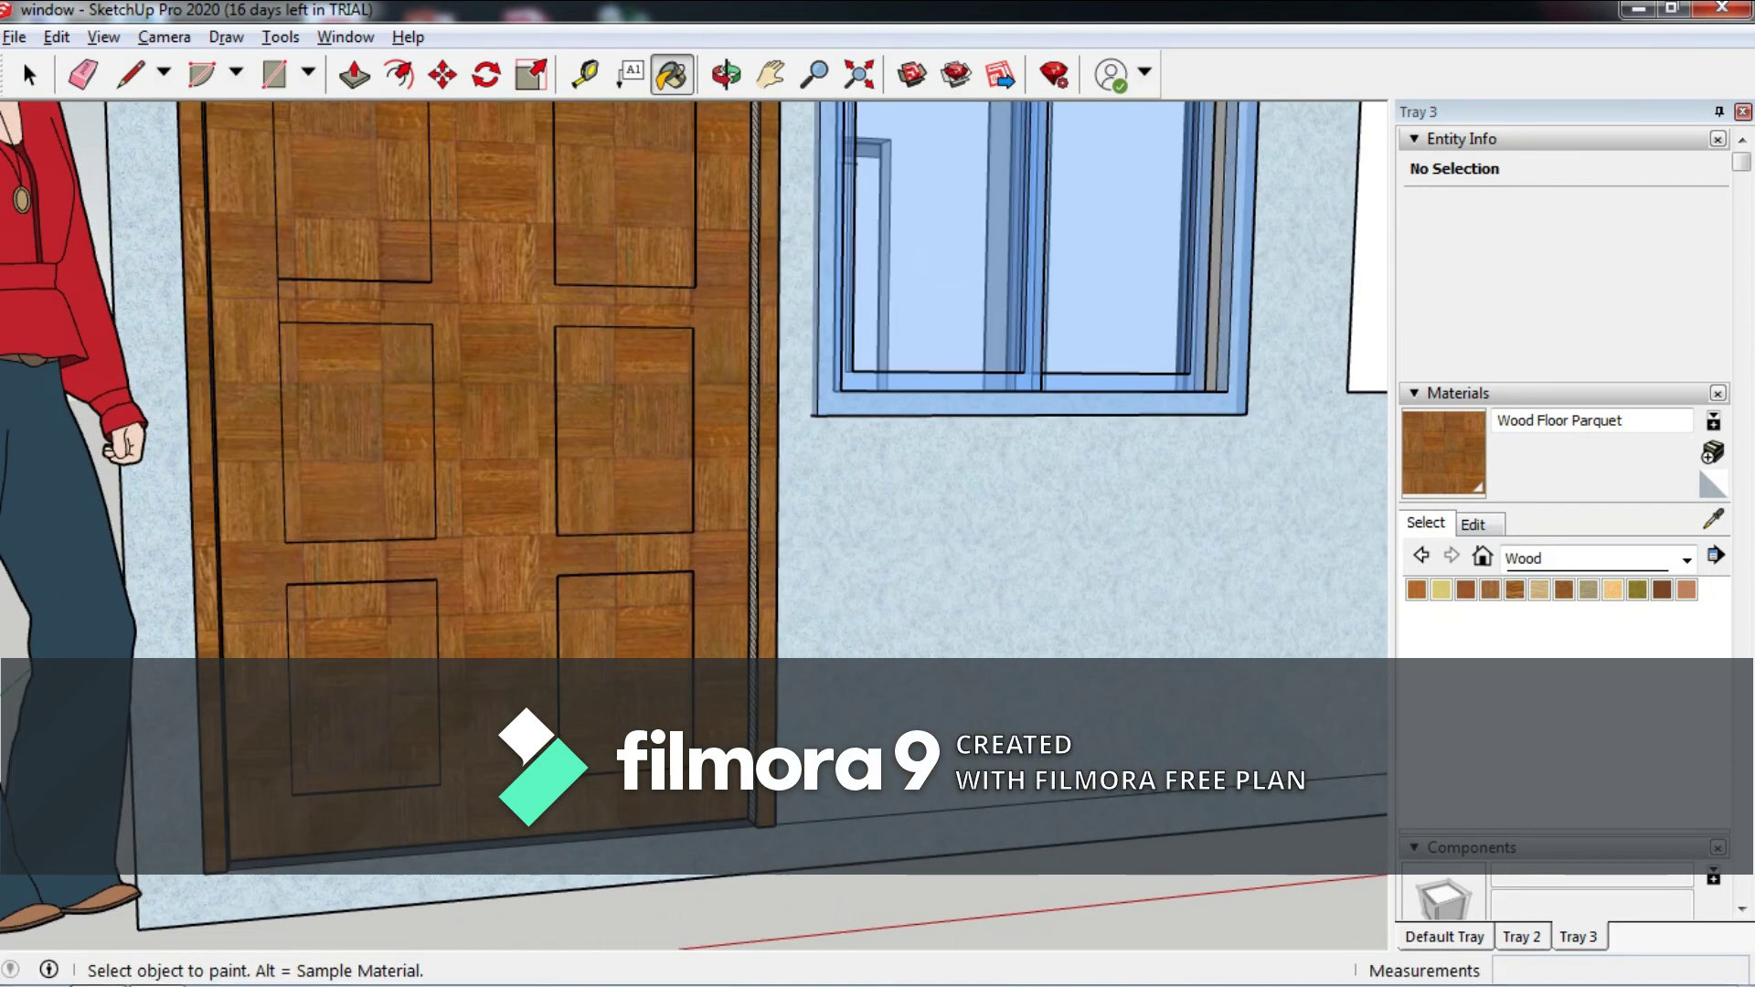
{"action": "key", "text": "m"}
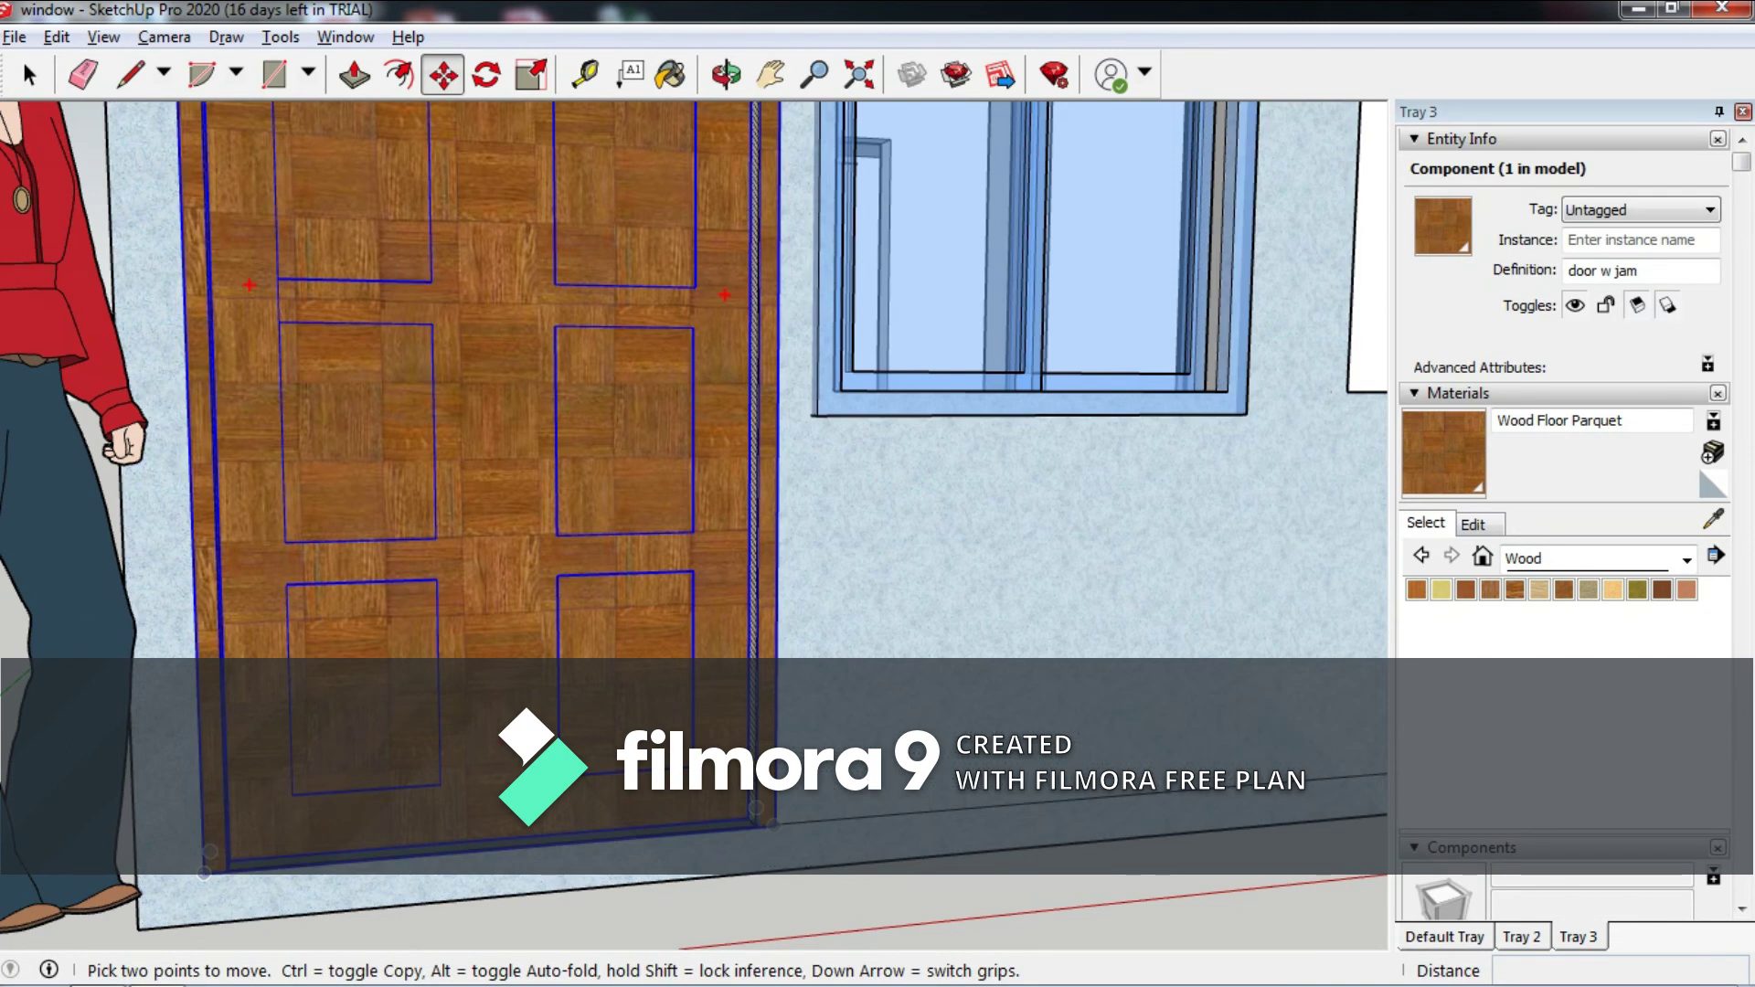
Move the door component to the wall corner endpoint.
{"action": "left_click", "coordinate": [755, 807]}
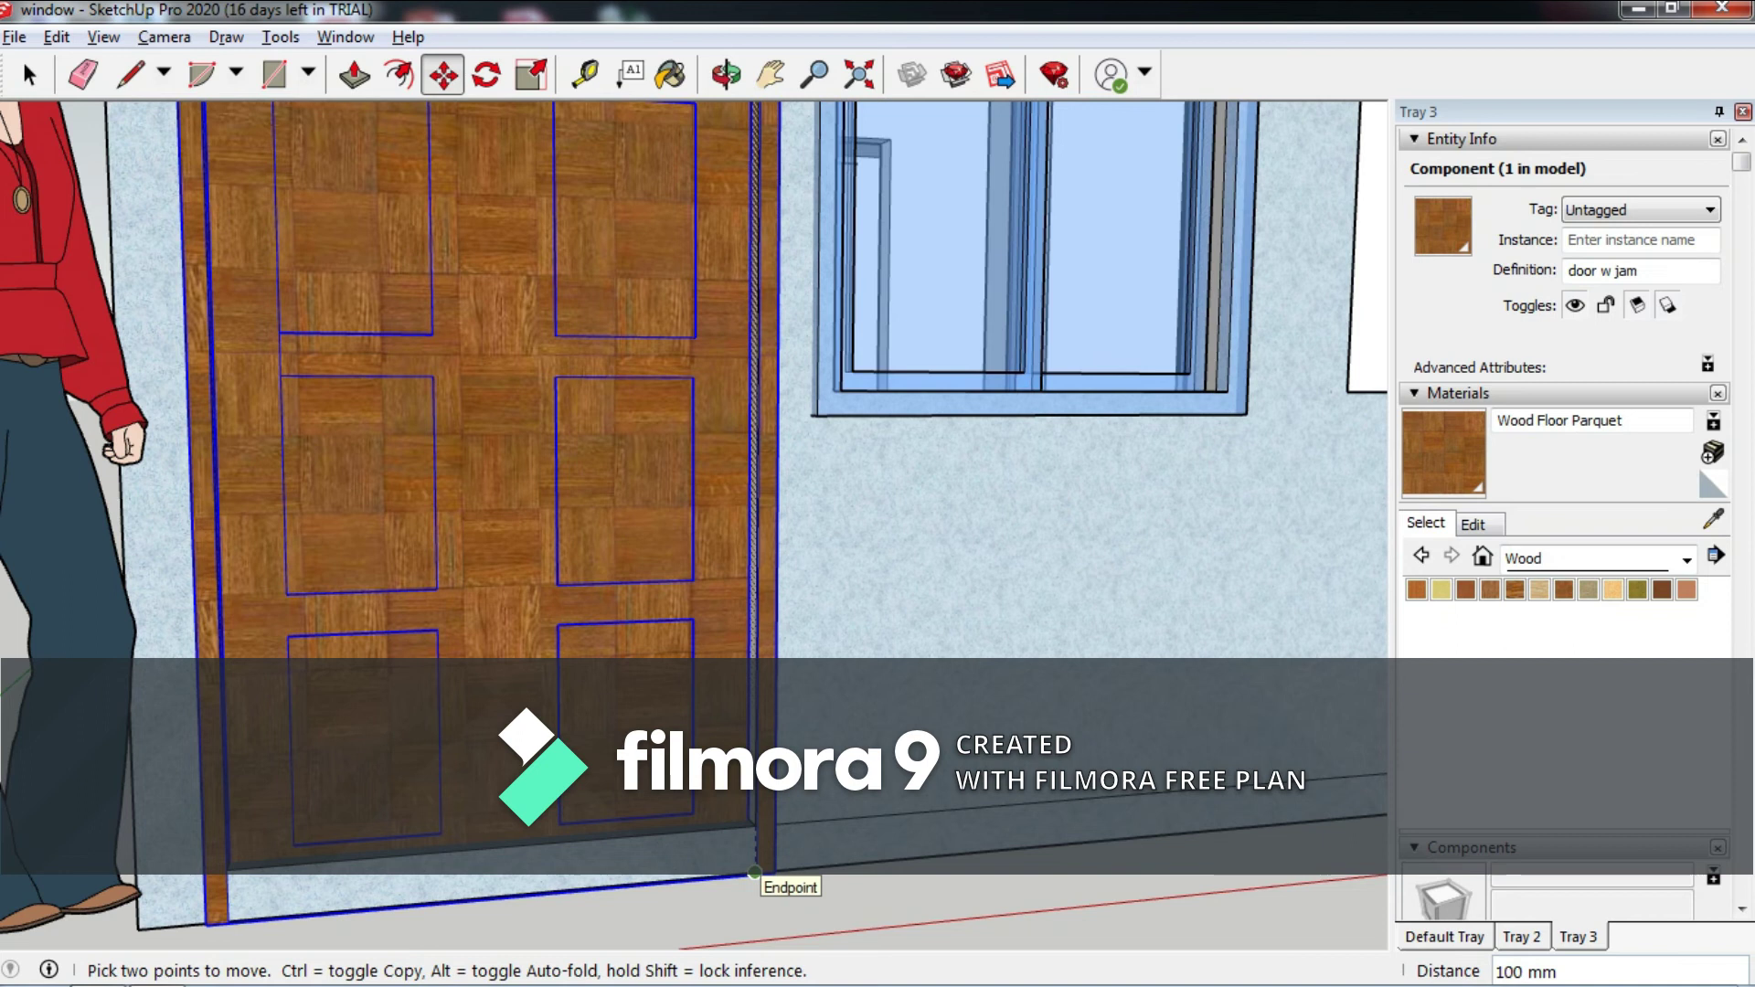
{"action": "scroll", "coordinate": [755, 873], "scroll_direction": "down", "scroll_amount": 3}
{"action": "left_click", "coordinate": [752, 872]}
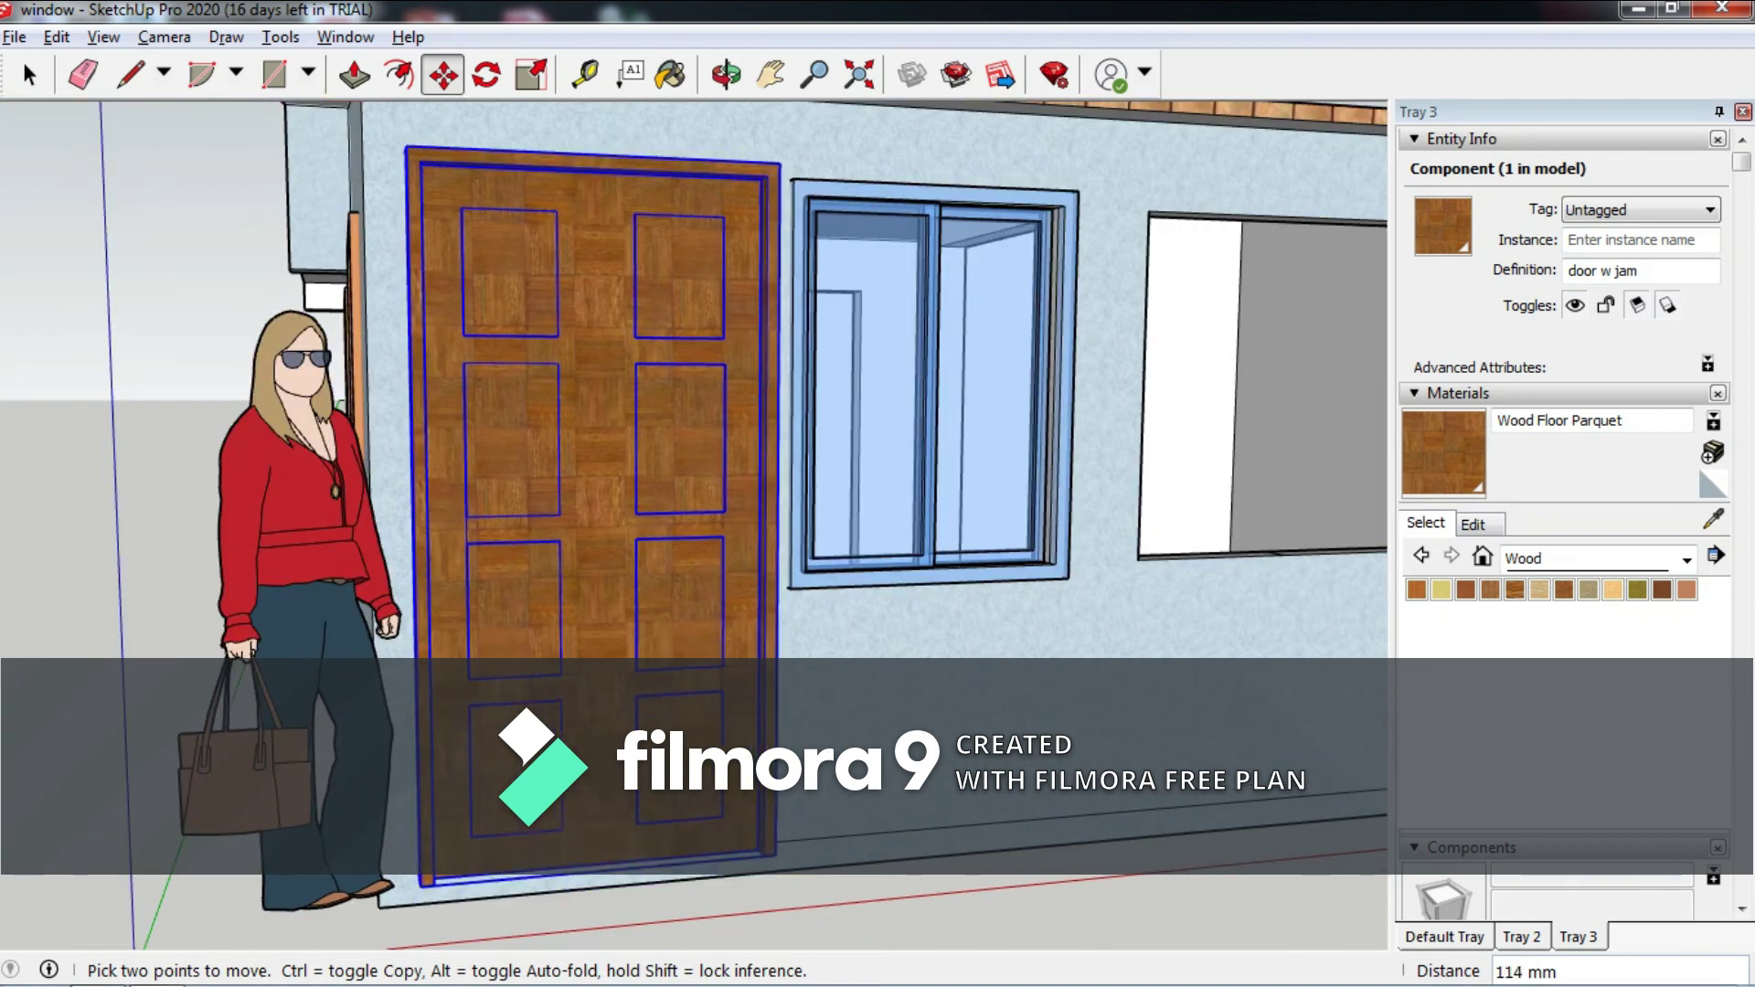
{"action": "key", "text": "ctrl+t"}
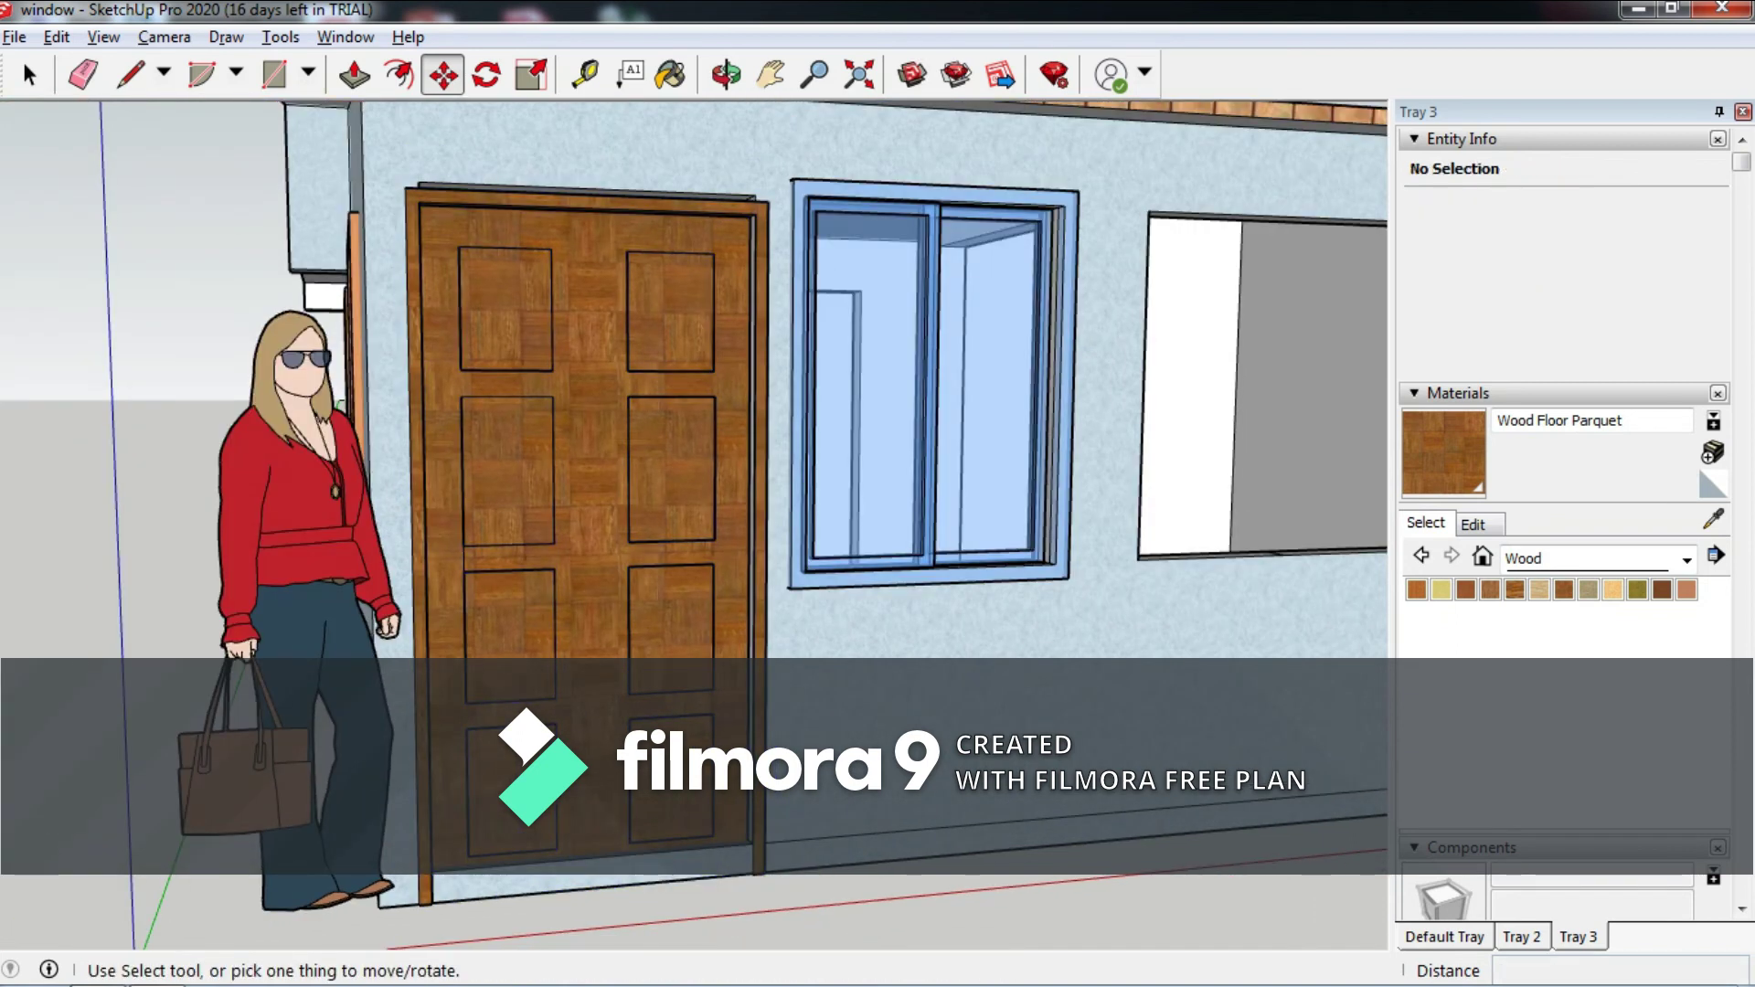
Measure the 40 mm gap above the door with the Tape Measure.
{"action": "scroll", "coordinate": [755, 873], "scroll_direction": "up", "scroll_amount": 1}
{"action": "scroll", "coordinate": [755, 873], "scroll_direction": "up", "scroll_amount": 3}
{"action": "middle_click_drag", "start_coordinate": [814, 877], "coordinate": [695, 878]}
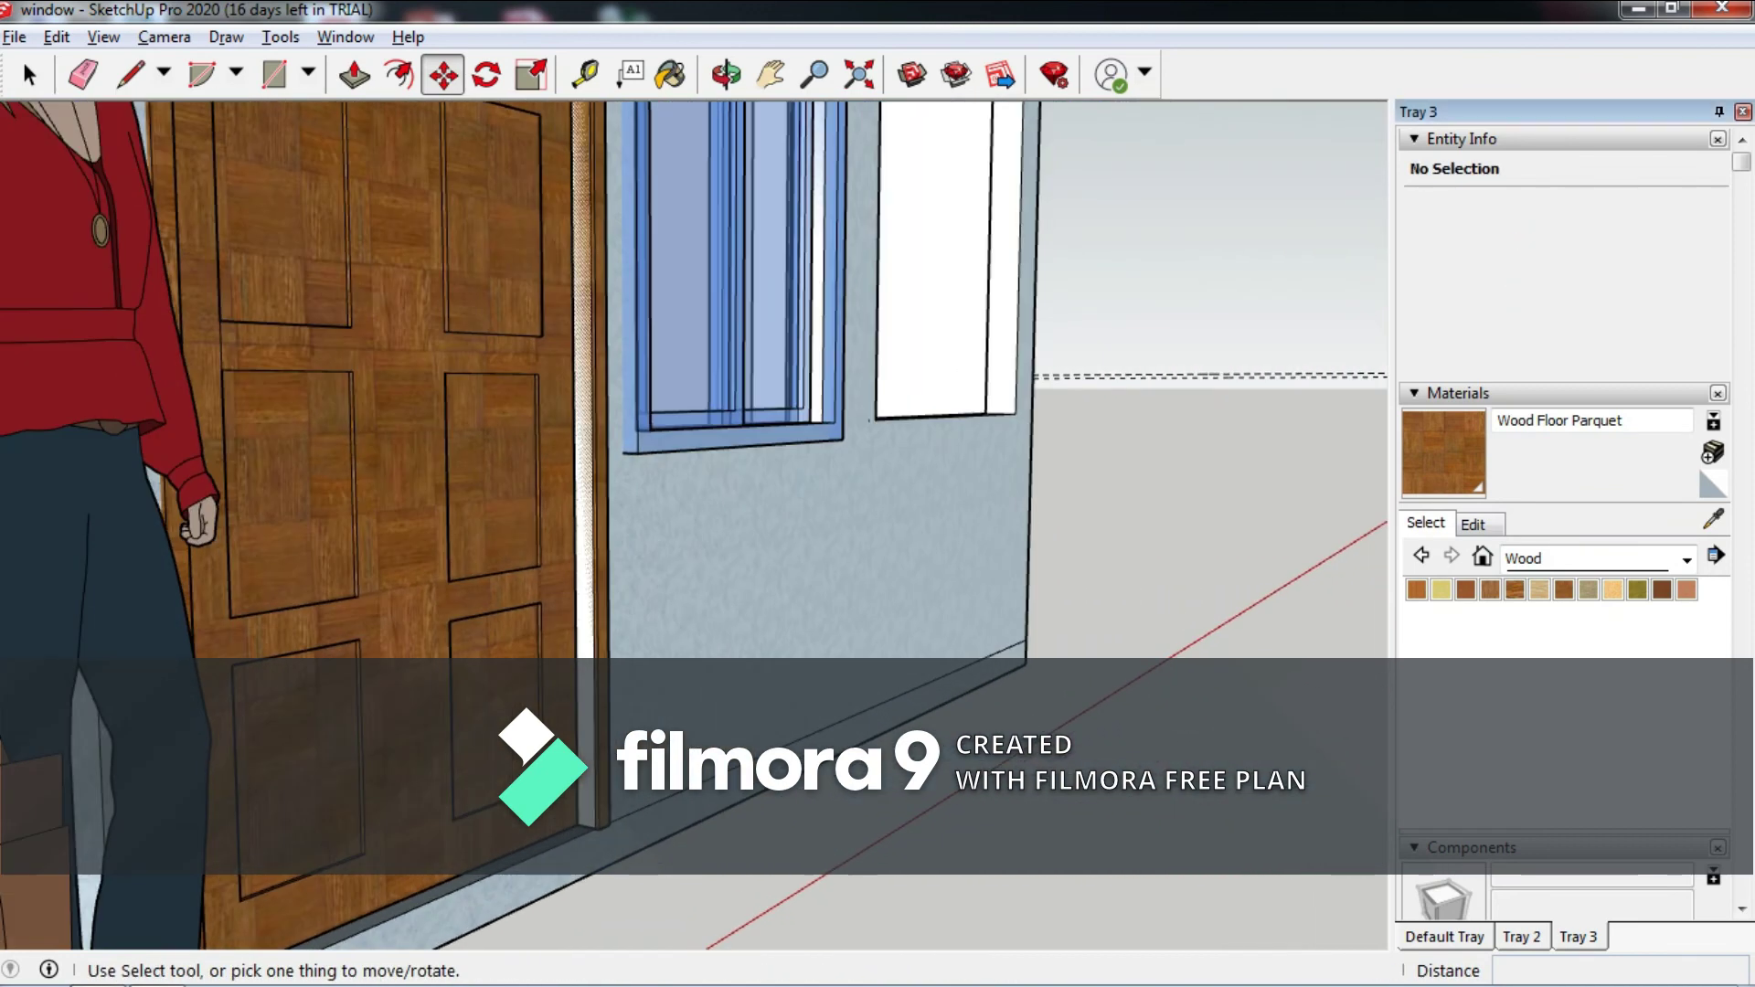
{"action": "scroll", "coordinate": [755, 873], "scroll_direction": "up", "scroll_amount": 2}
{"action": "scroll", "coordinate": [755, 872], "scroll_direction": "up", "scroll_amount": 2}
{"action": "scroll", "coordinate": [755, 873], "scroll_direction": "up", "scroll_amount": 1}
{"action": "scroll", "coordinate": [755, 873], "scroll_direction": "up", "scroll_amount": 2}
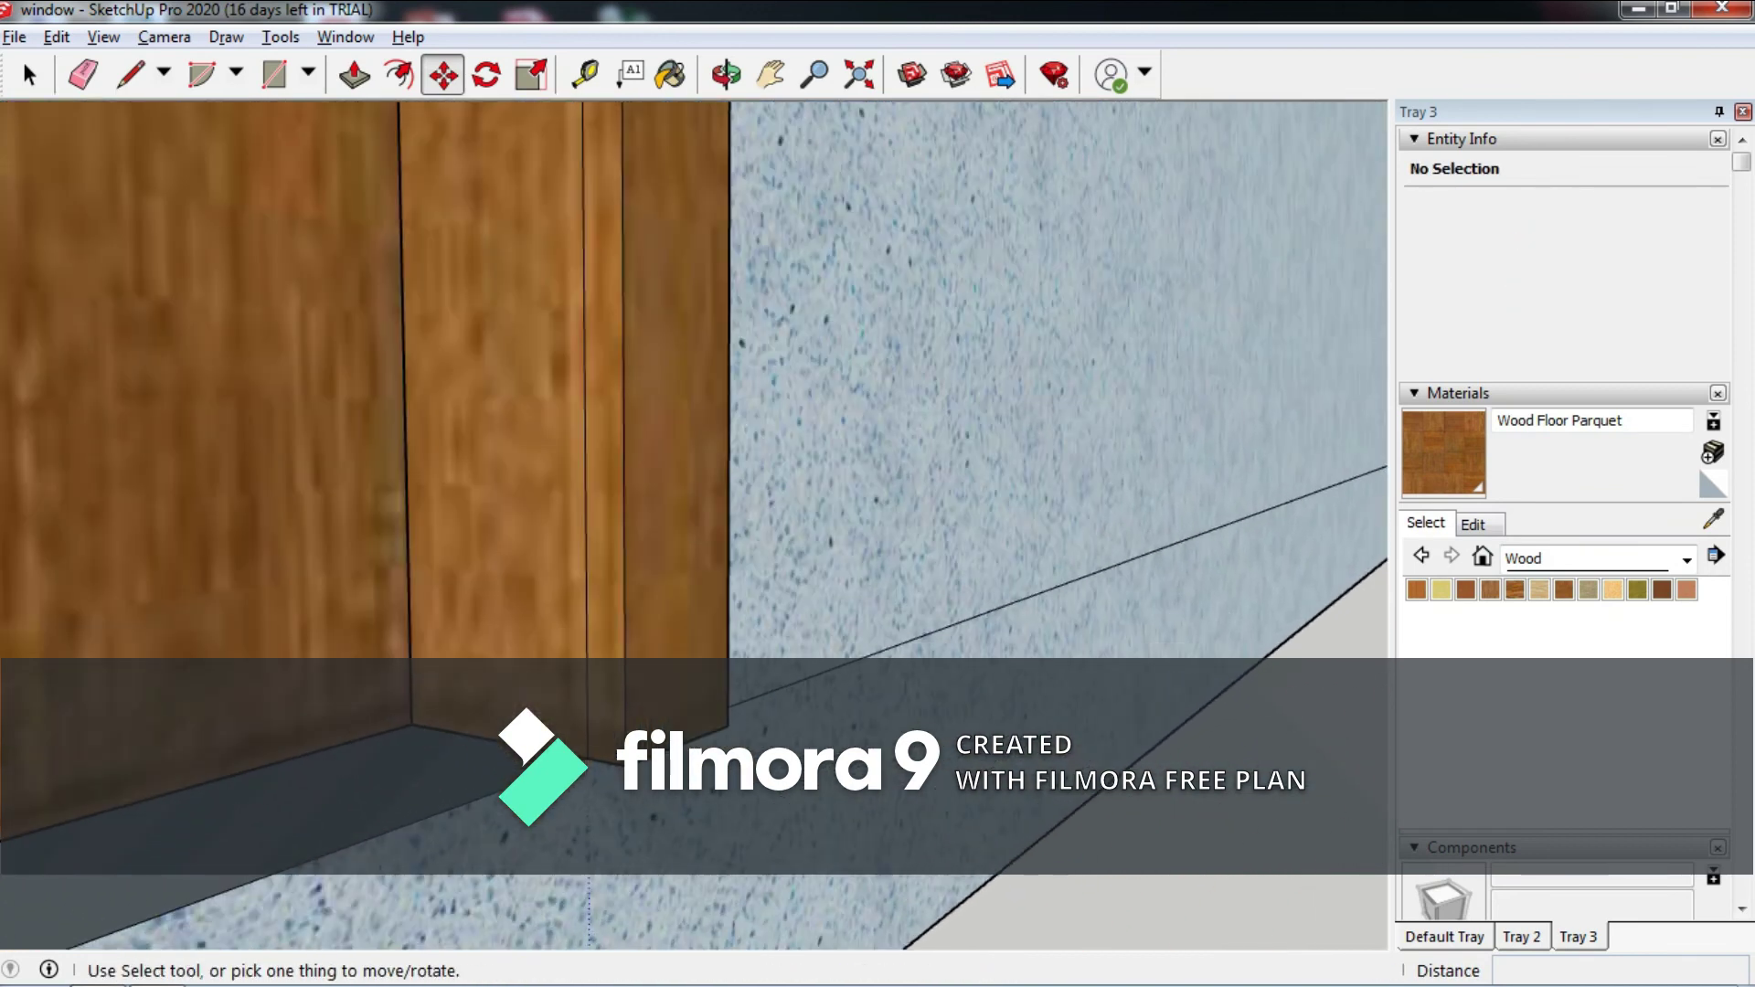
{"action": "scroll", "coordinate": [731, 859], "scroll_direction": "down", "scroll_amount": 2}
{"action": "scroll", "coordinate": [731, 859], "scroll_direction": "down", "scroll_amount": 2}
{"action": "scroll", "coordinate": [731, 859], "scroll_direction": "down", "scroll_amount": 2}
{"action": "scroll", "coordinate": [731, 859], "scroll_direction": "down", "scroll_amount": 2}
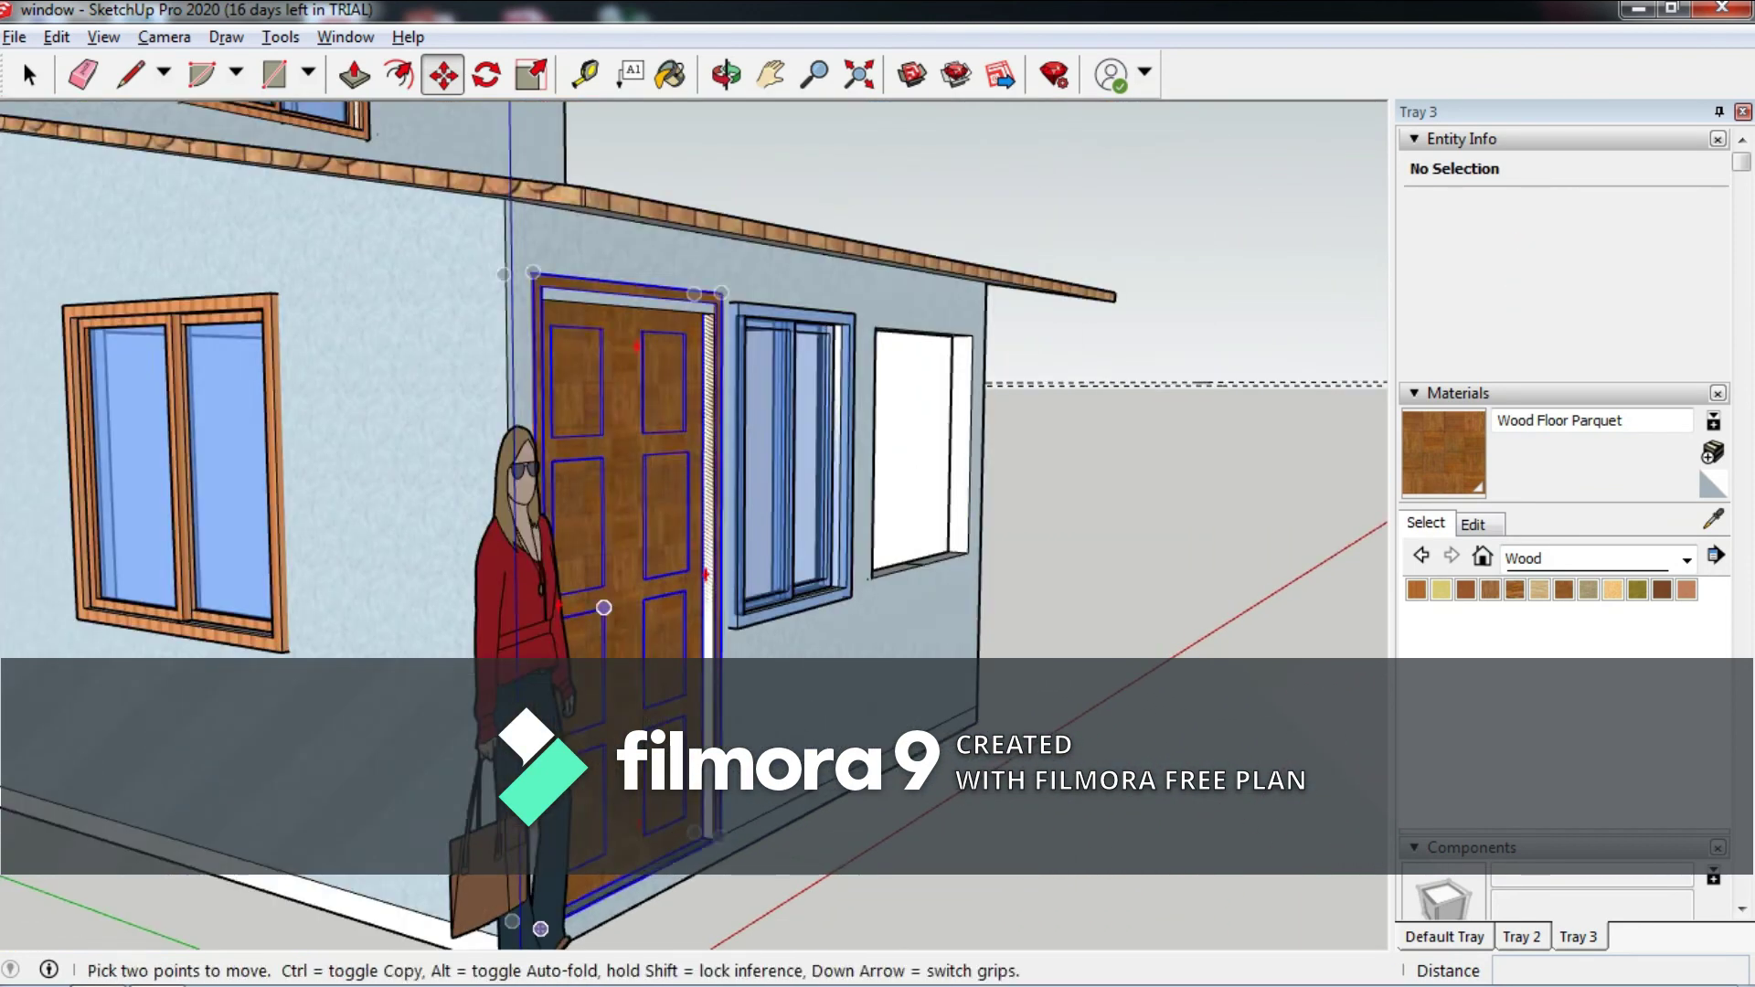
{"action": "left_click", "coordinate": [585, 73]}
{"action": "scroll", "coordinate": [622, 234], "scroll_direction": "up", "scroll_amount": 3}
{"action": "left_click", "coordinate": [622, 234]}
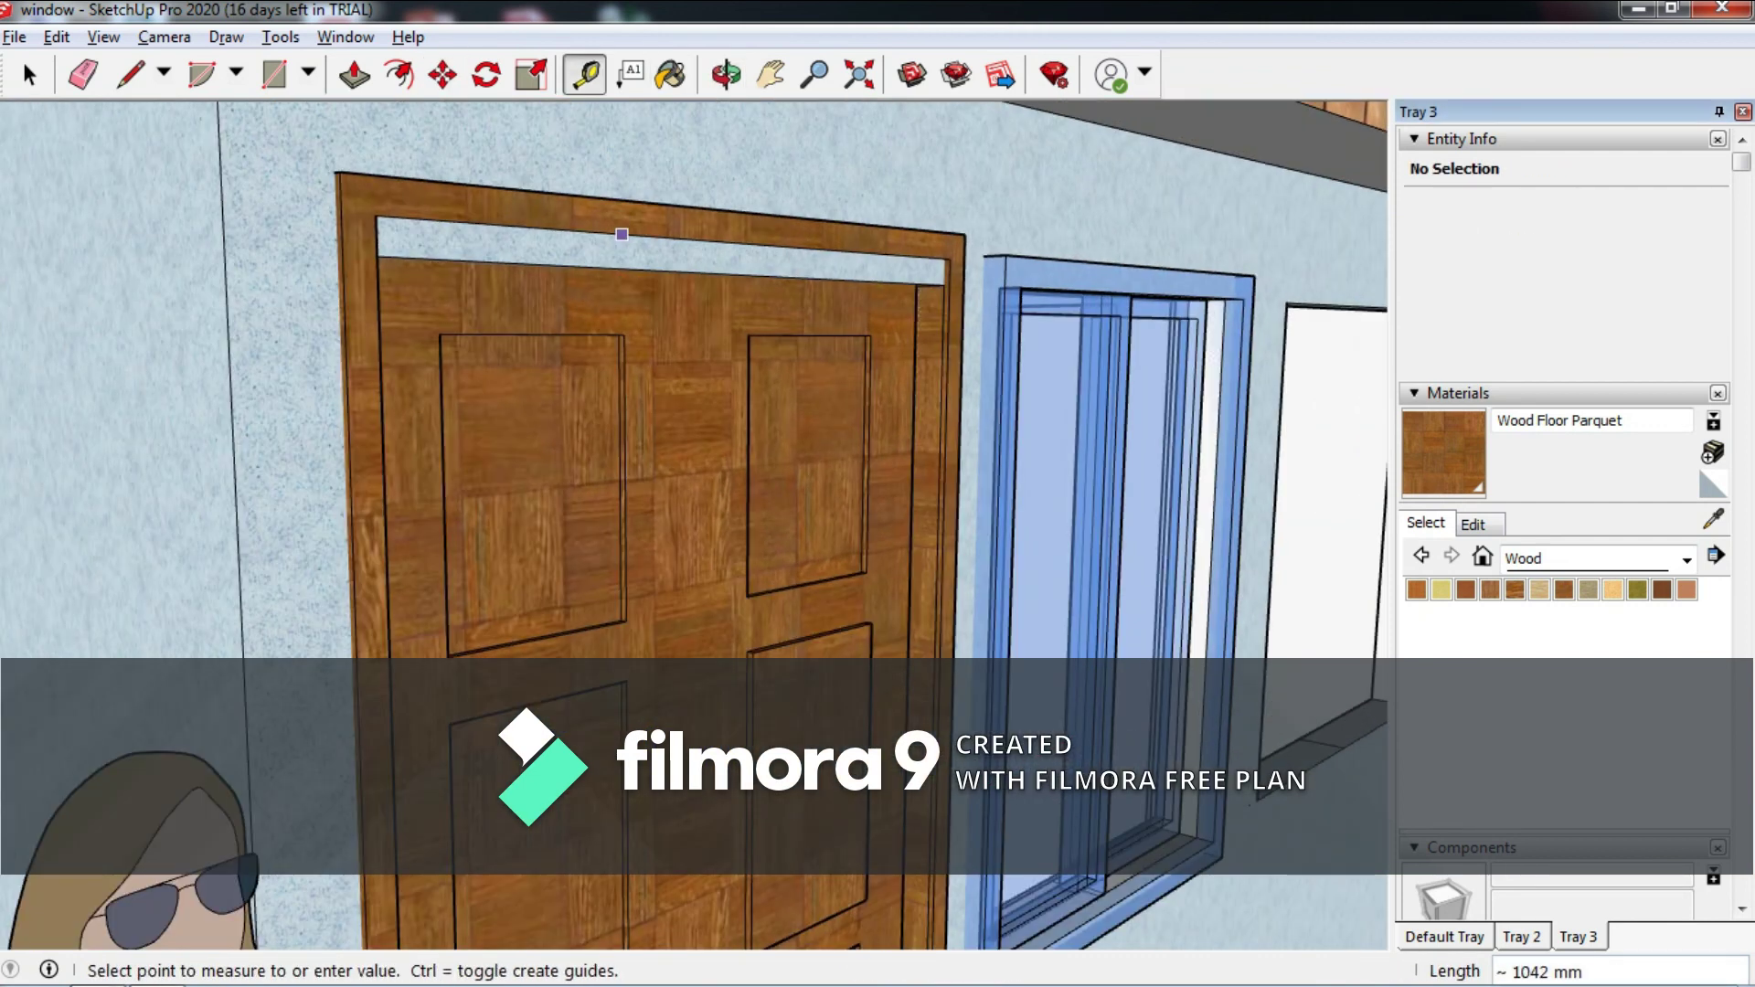
{"action": "left_click", "coordinate": [621, 268]}
{"action": "scroll", "coordinate": [639, 384], "scroll_direction": "down", "scroll_amount": 3}
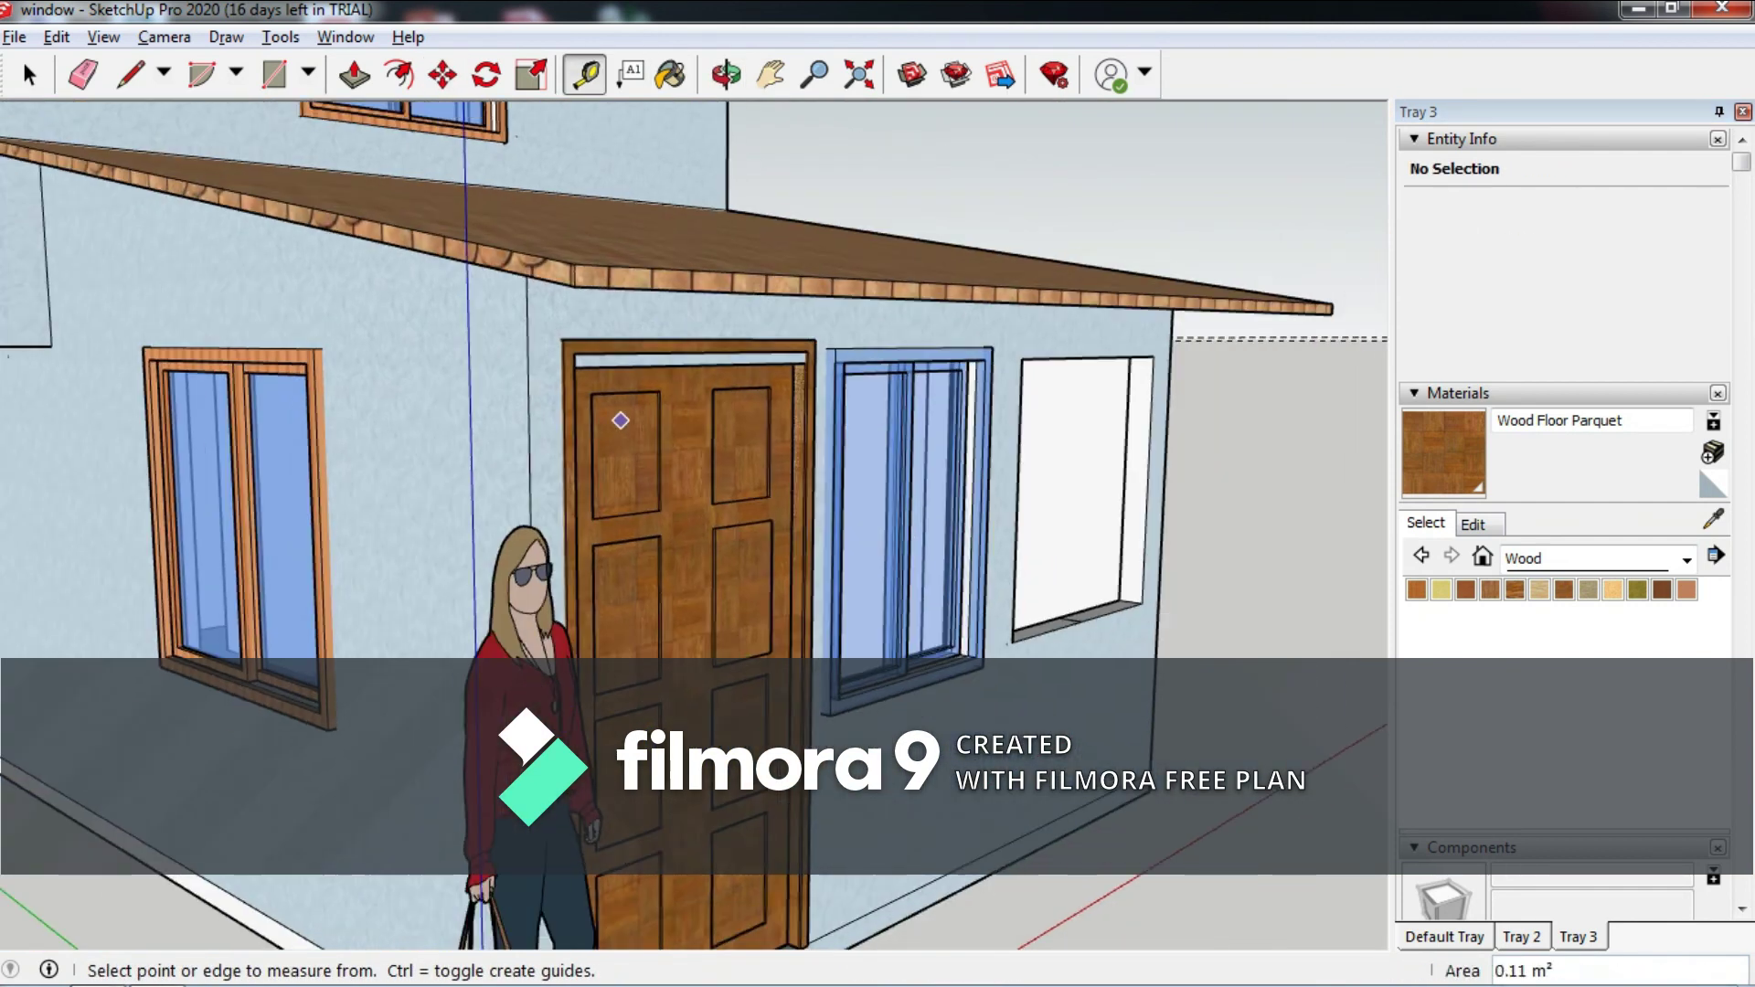
Shift the door component 40 mm to seat it in the jamb.
{"action": "scroll", "coordinate": [765, 734], "scroll_direction": "up", "scroll_amount": 3}
{"action": "scroll", "coordinate": [766, 734], "scroll_direction": "up", "scroll_amount": 2}
{"action": "scroll", "coordinate": [738, 207], "scroll_direction": "up", "scroll_amount": 2}
{"action": "scroll", "coordinate": [738, 208], "scroll_direction": "up", "scroll_amount": 2}
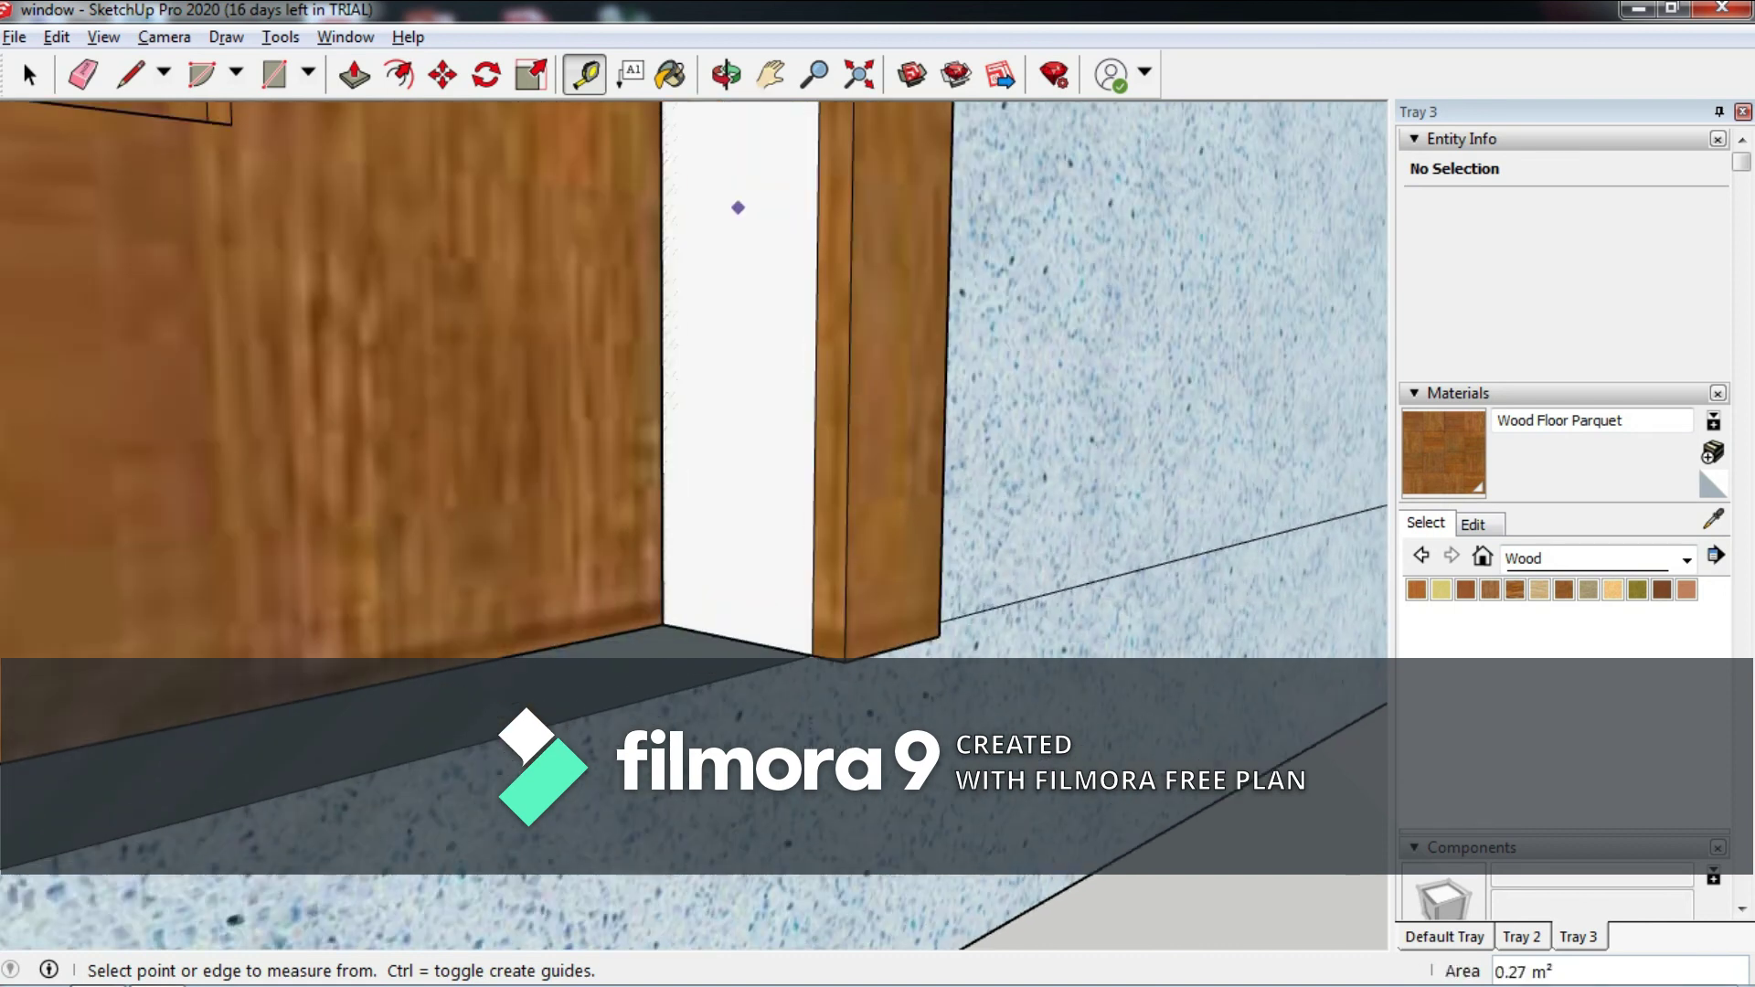
{"action": "left_click", "coordinate": [442, 73]}
{"action": "left_click", "coordinate": [704, 537]}
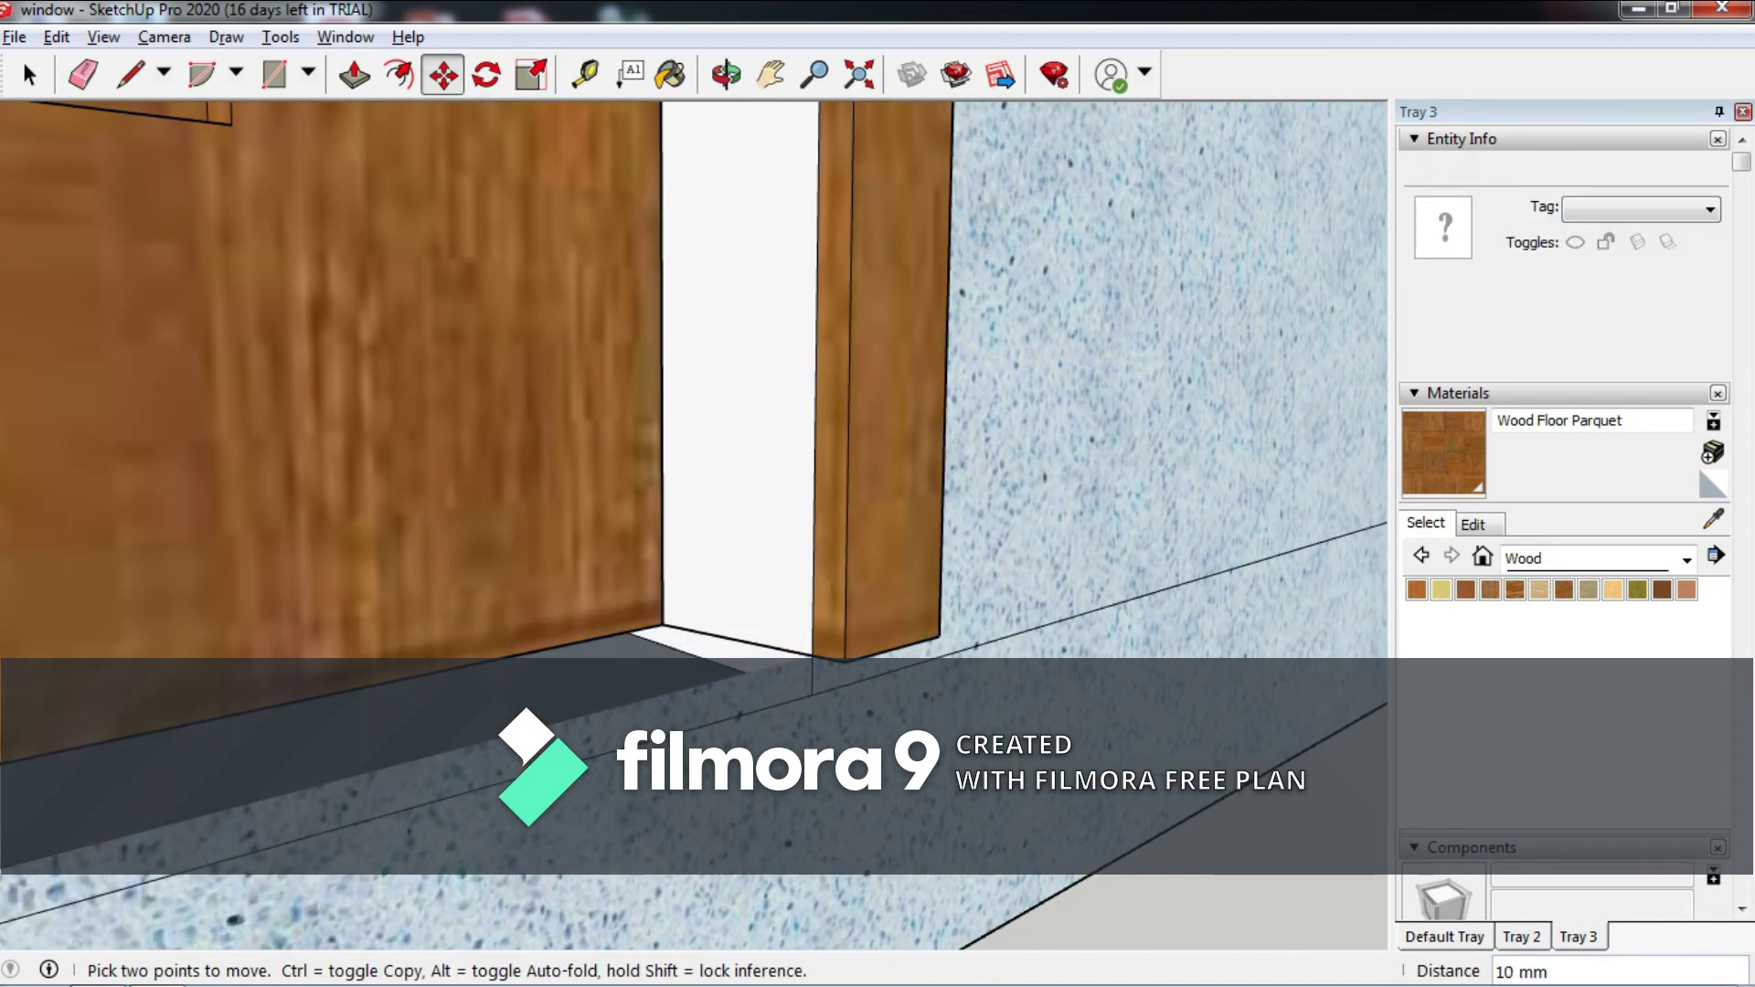
{"action": "left_click", "coordinate": [785, 527]}
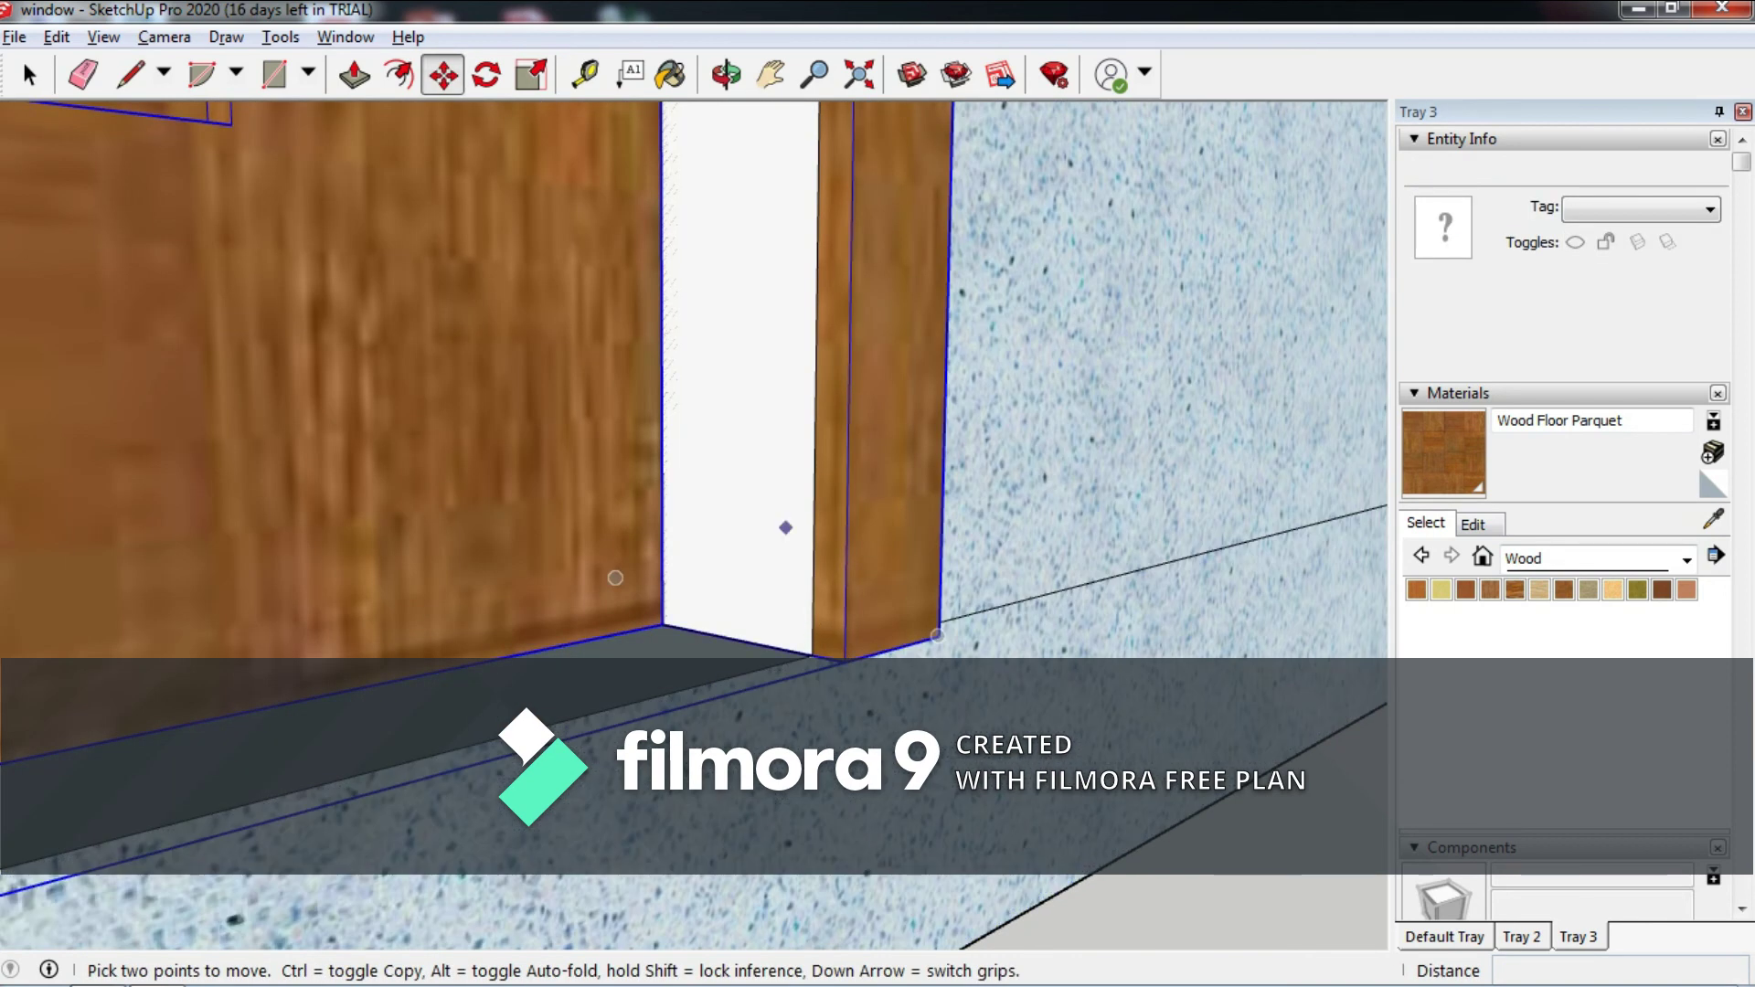
{"action": "left_click", "coordinate": [811, 654]}
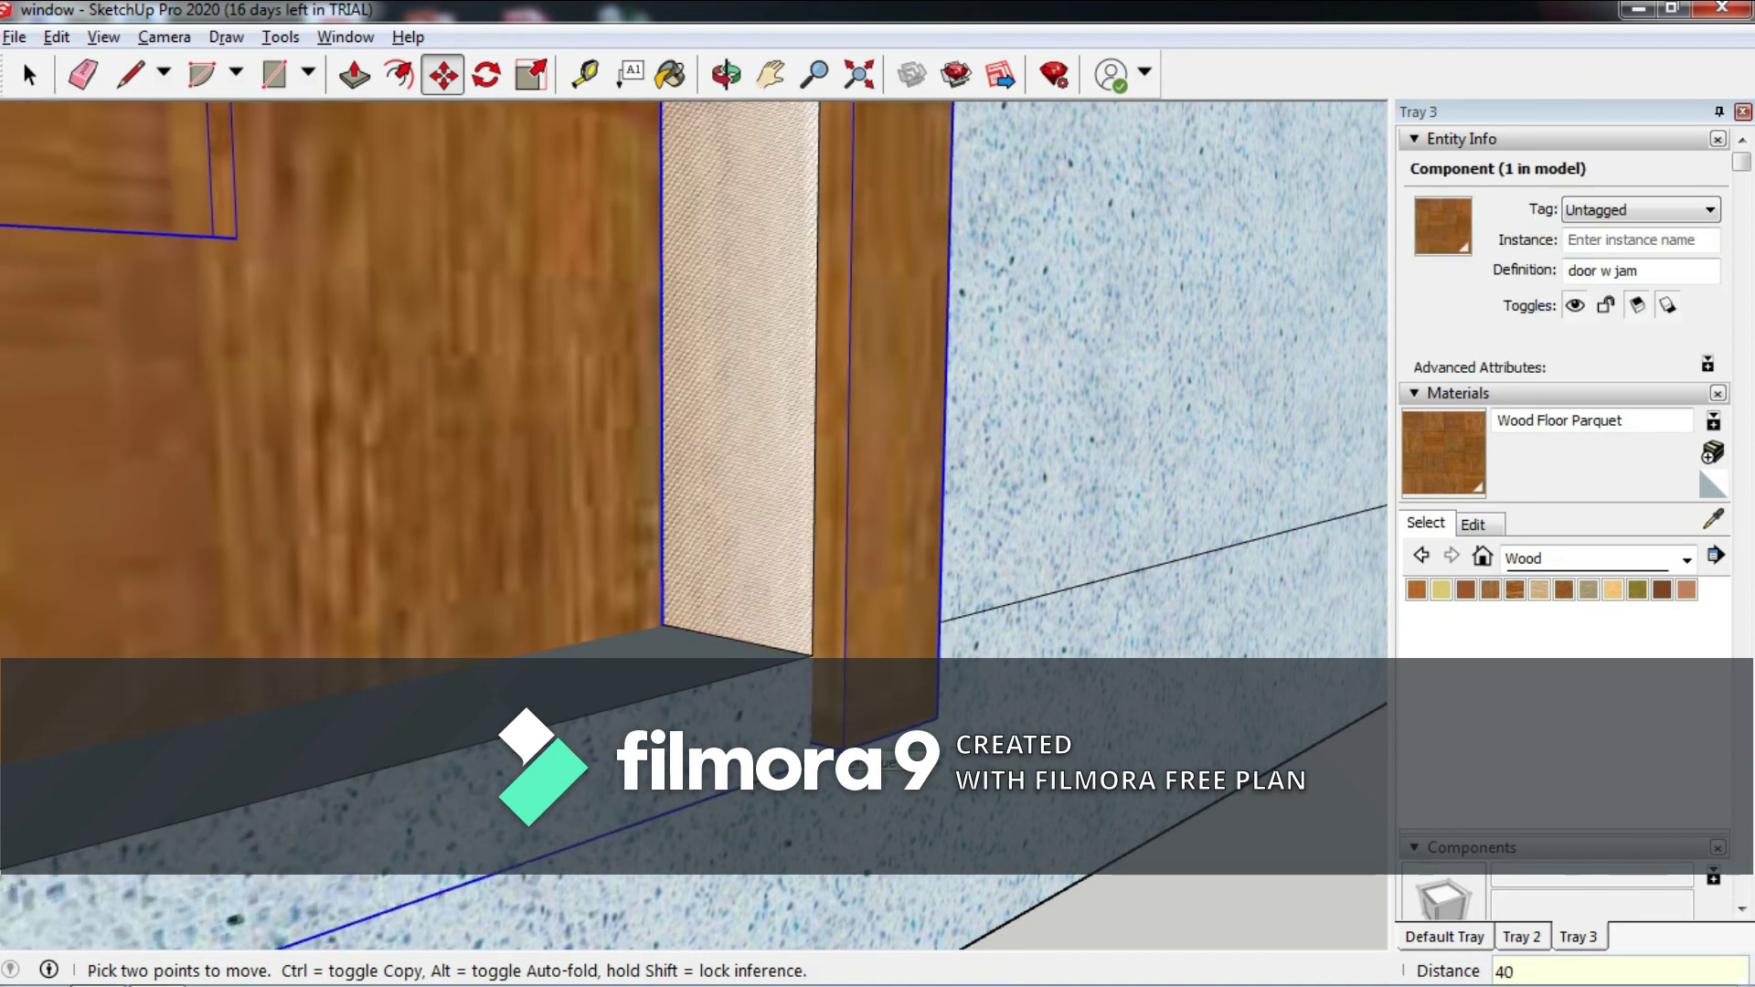
{"action": "key", "text": "Return"}
{"action": "scroll", "coordinate": [694, 457], "scroll_direction": "down", "scroll_amount": 5}
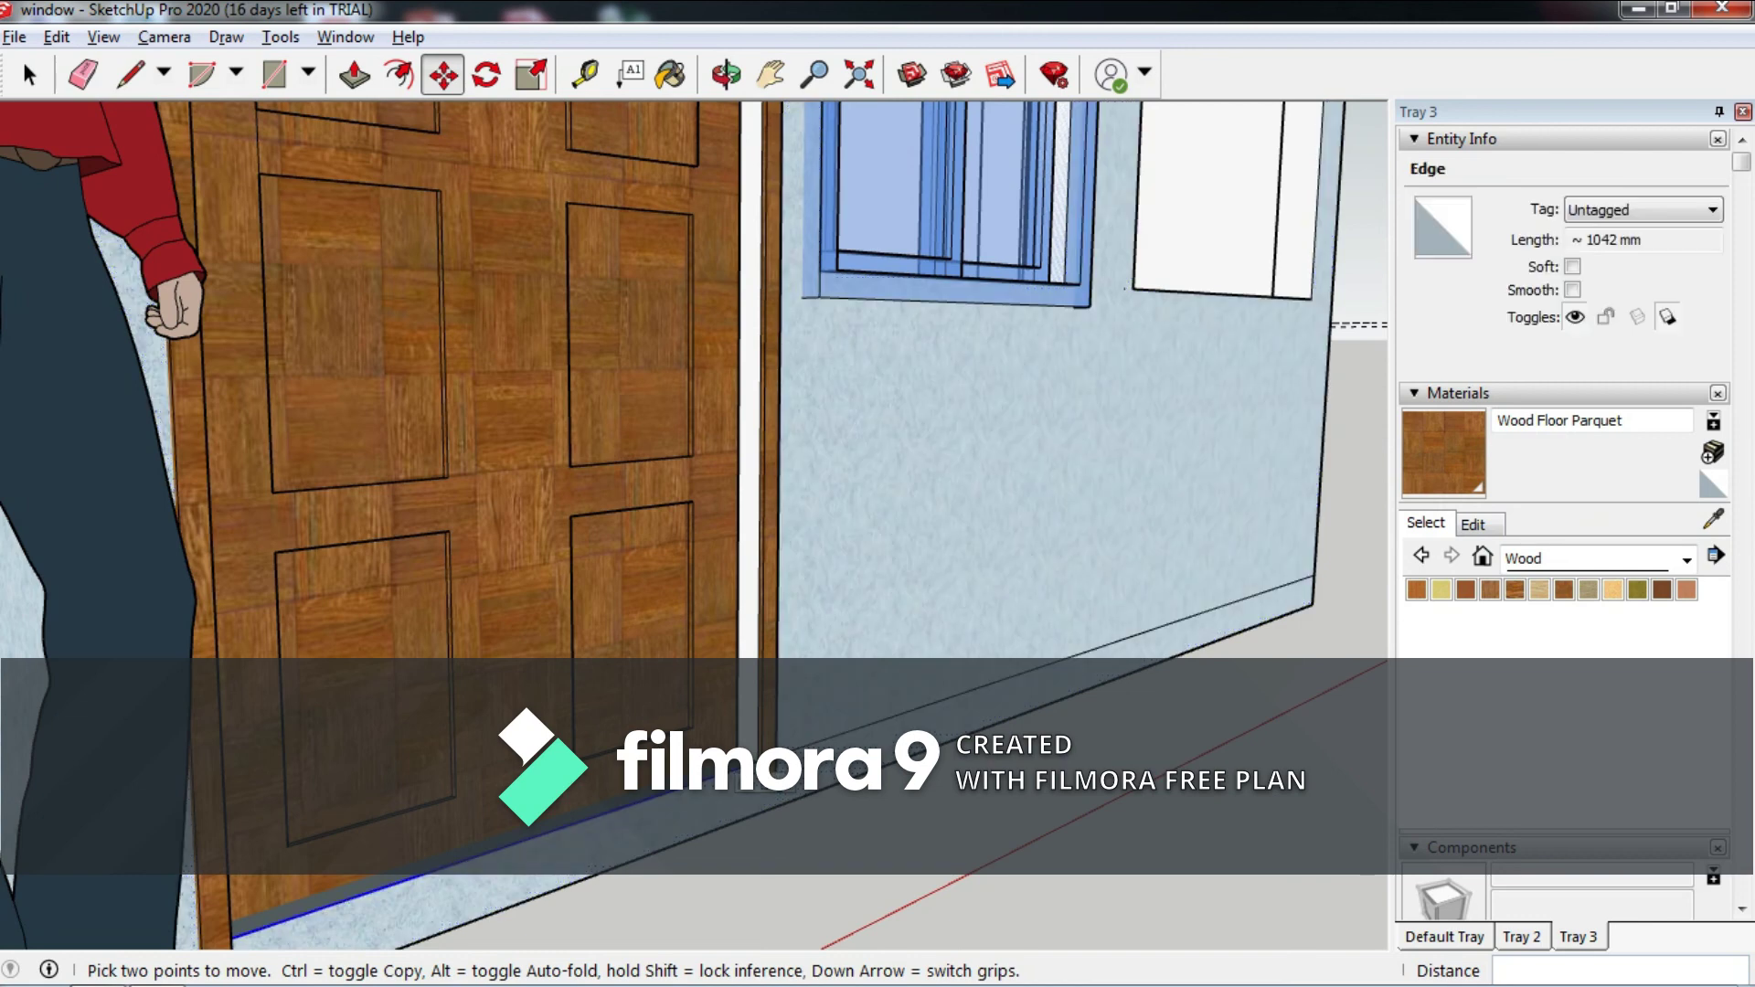
{"action": "scroll", "coordinate": [521, 627], "scroll_direction": "down", "scroll_amount": 5}
{"action": "mouse_move", "coordinate": [521, 627]}
{"action": "middle_mouse_down"}
{"action": "mouse_move", "coordinate": [139, 571]}
{"action": "mouse_move", "coordinate": [548, 548]}
{"action": "mouse_move", "coordinate": [731, 502]}
{"action": "middle_mouse_up"}
Switch to the Metal collection and pick Metal Silver as the paint material.
{"action": "scroll", "coordinate": [695, 411], "scroll_direction": "up", "scroll_amount": 5}
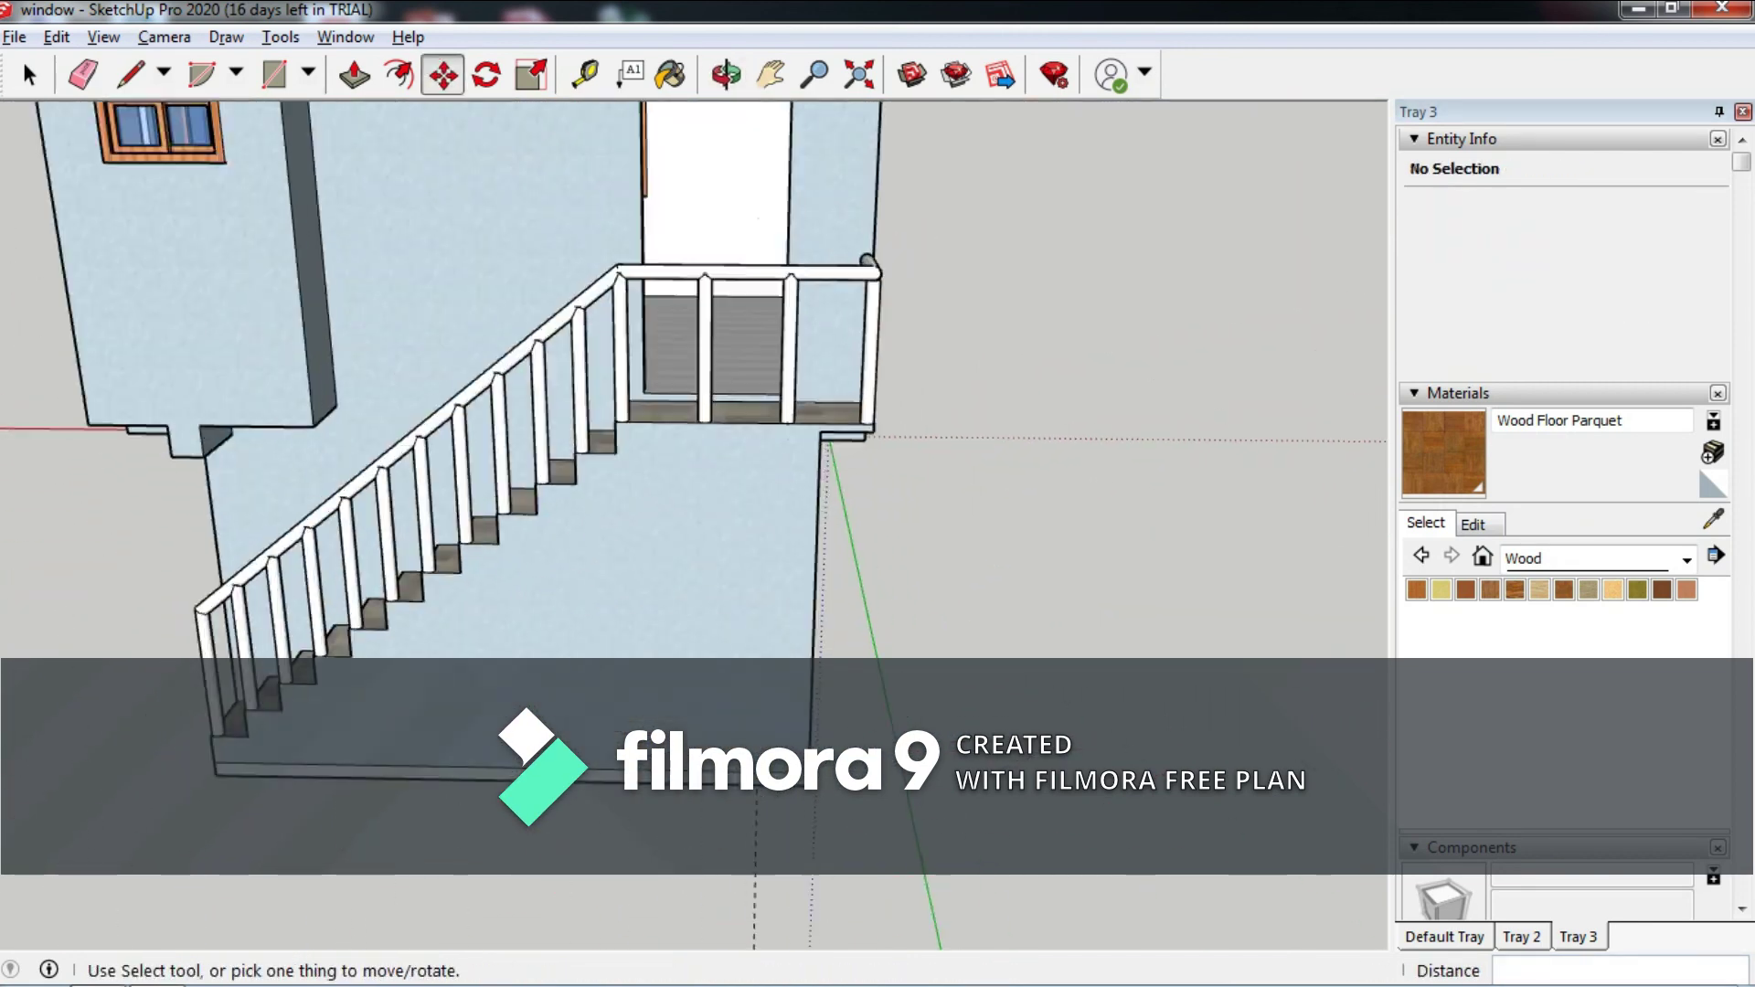
{"action": "middle_click_drag", "start_coordinate": [694, 412], "coordinate": [862, 490]}
{"action": "scroll", "coordinate": [862, 489], "scroll_direction": "up", "scroll_amount": 5}
{"action": "scroll", "coordinate": [607, 341], "scroll_direction": "down", "scroll_amount": 2}
{"action": "scroll", "coordinate": [567, 356], "scroll_direction": "down", "scroll_amount": 2}
{"action": "middle_click_drag", "start_coordinate": [567, 355], "coordinate": [1251, 654]}
{"action": "left_click", "coordinate": [1686, 558]}
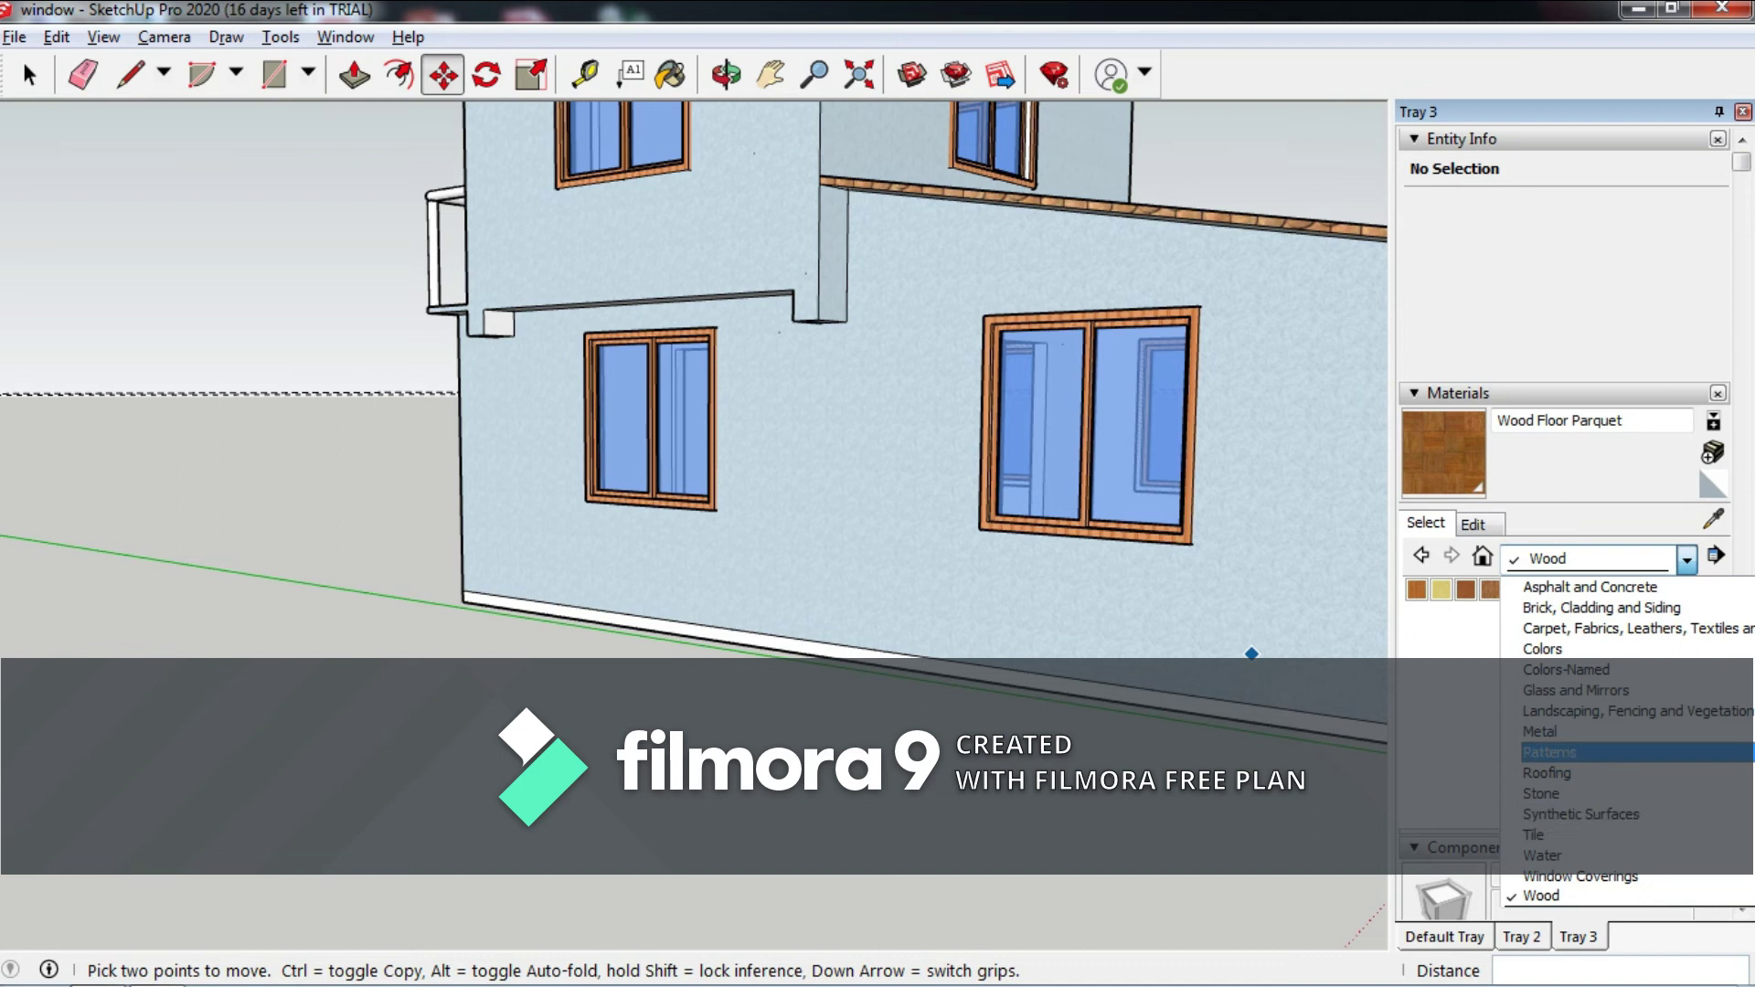
{"action": "left_click", "coordinate": [1545, 732]}
{"action": "middle_click_drag", "start_coordinate": [945, 533], "coordinate": [731, 457]}
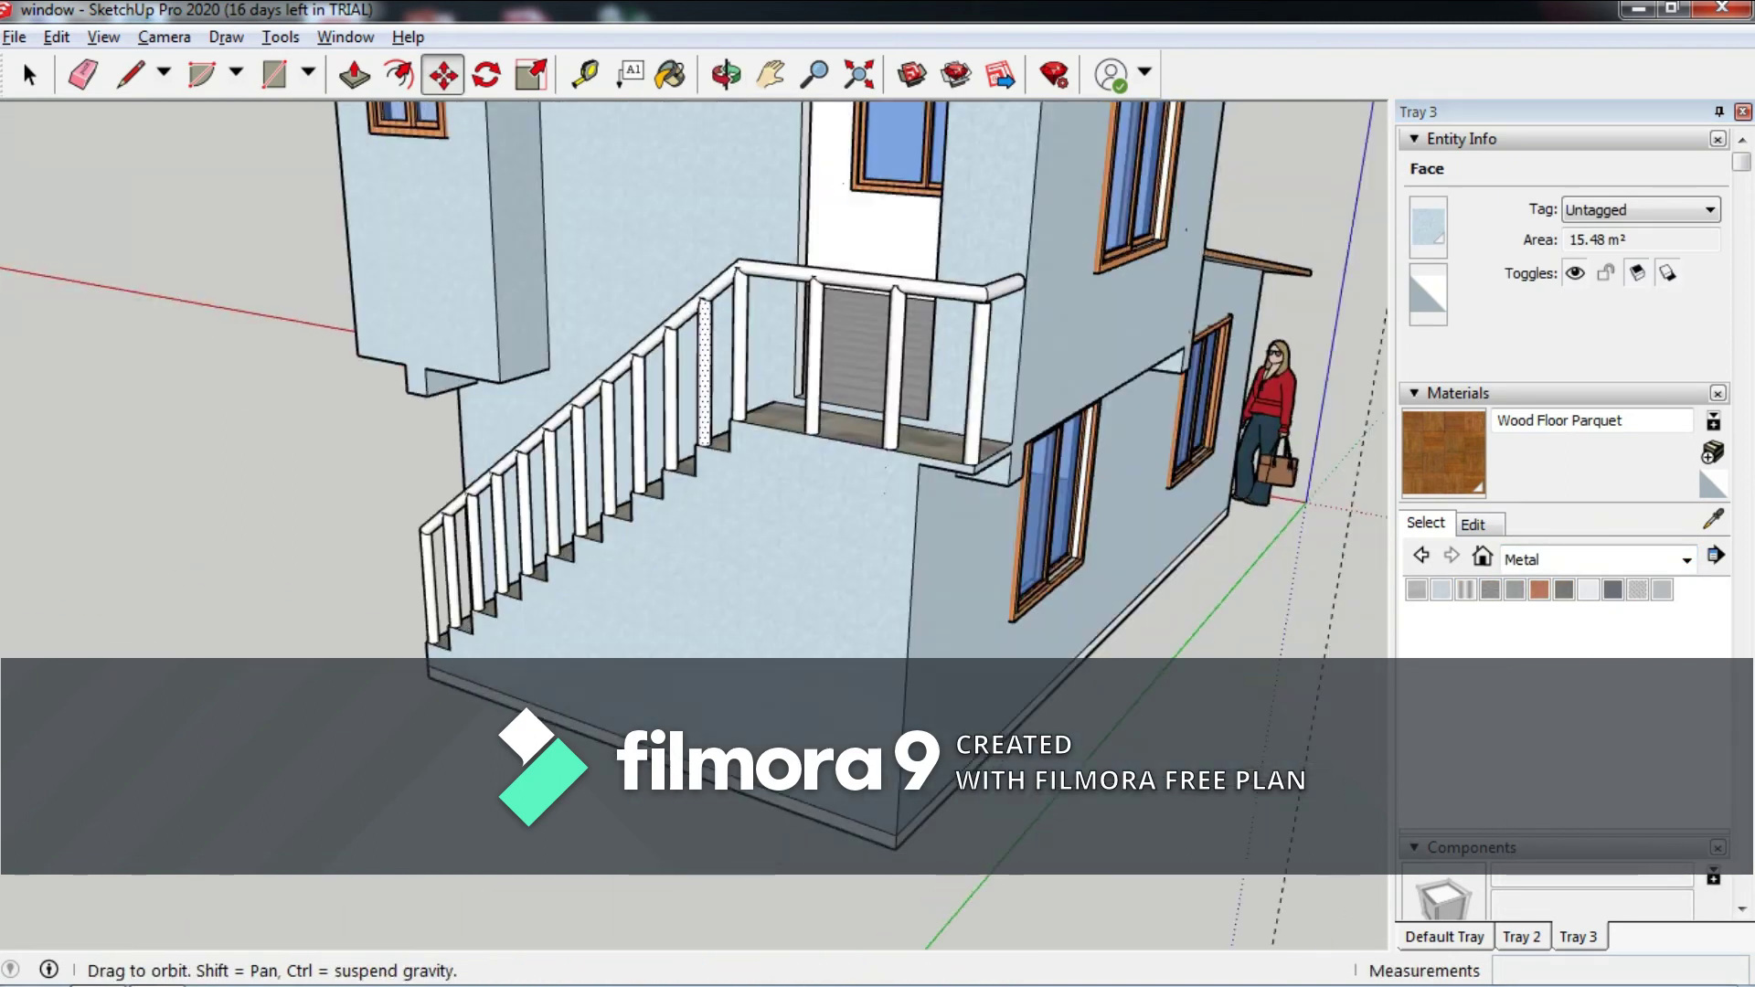
{"action": "left_click", "coordinate": [1539, 589]}
Inspect the staircase railing from a lower side angle.
{"action": "scroll", "coordinate": [1044, 380], "scroll_direction": "up", "scroll_amount": 2}
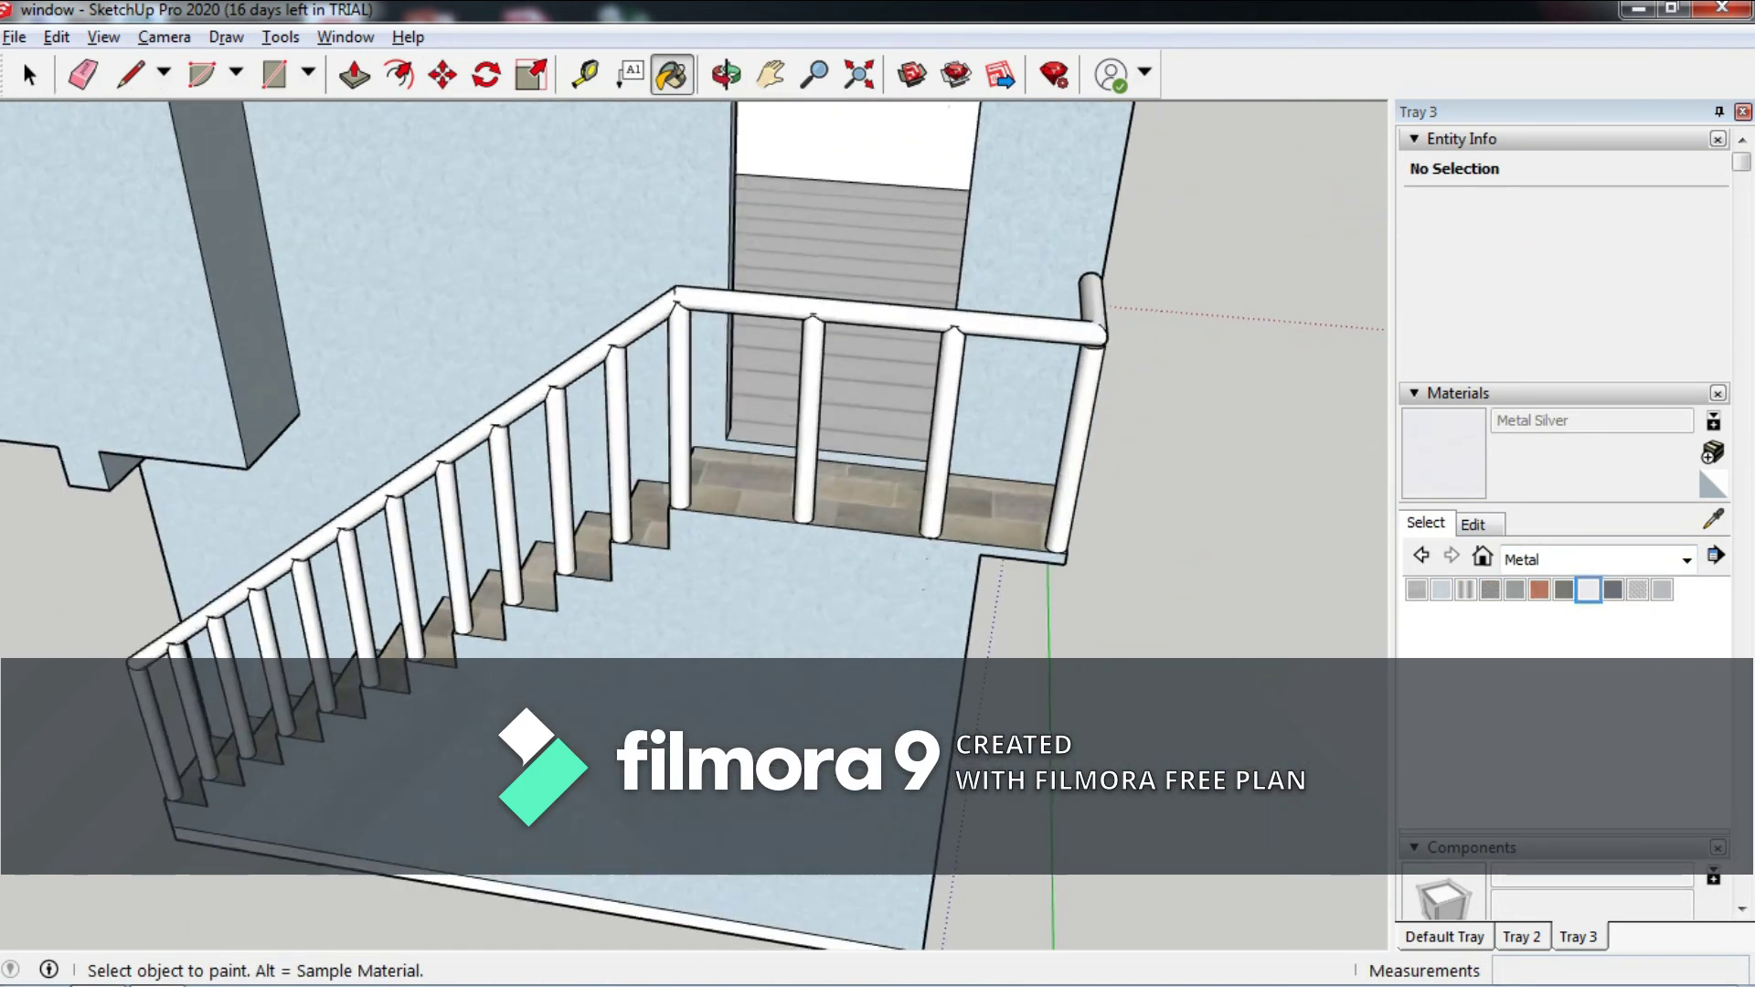
{"action": "scroll", "coordinate": [1043, 380], "scroll_direction": "up", "scroll_amount": 1}
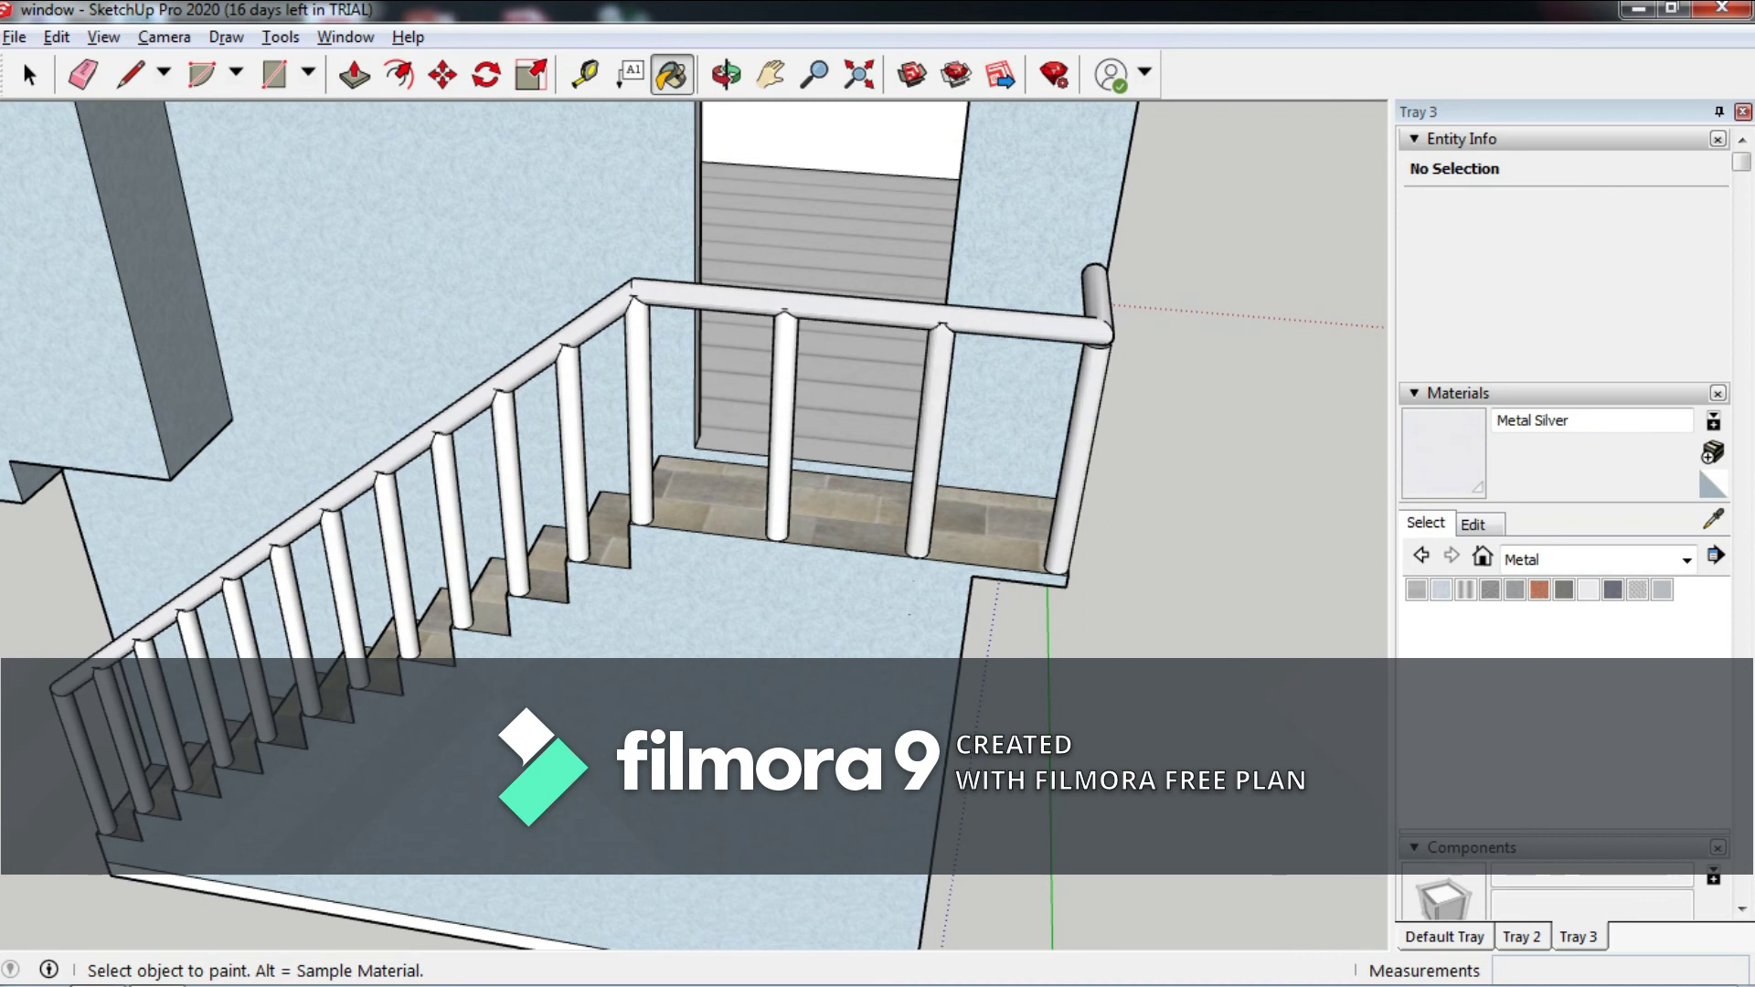
{"action": "scroll", "coordinate": [640, 457], "scroll_direction": "down", "scroll_amount": 3}
{"action": "middle_click_drag", "start_coordinate": [640, 457], "coordinate": [694, 402]}
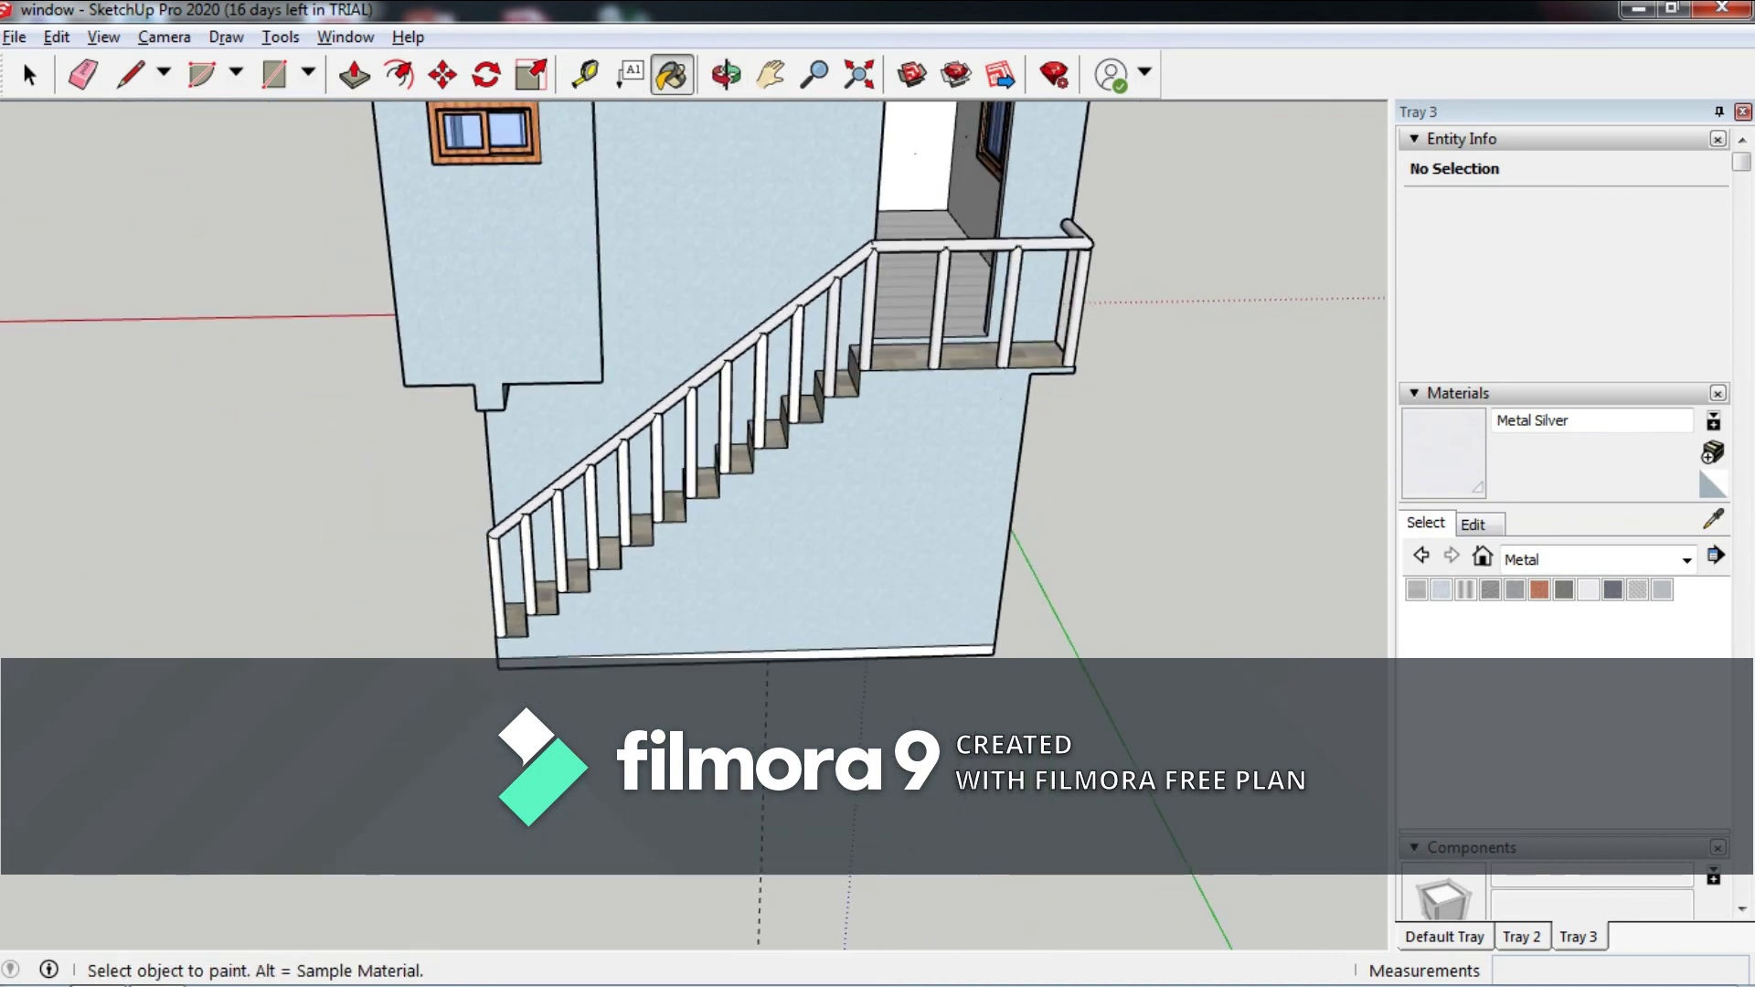
{"action": "scroll", "coordinate": [512, 530], "scroll_direction": "up", "scroll_amount": 3}
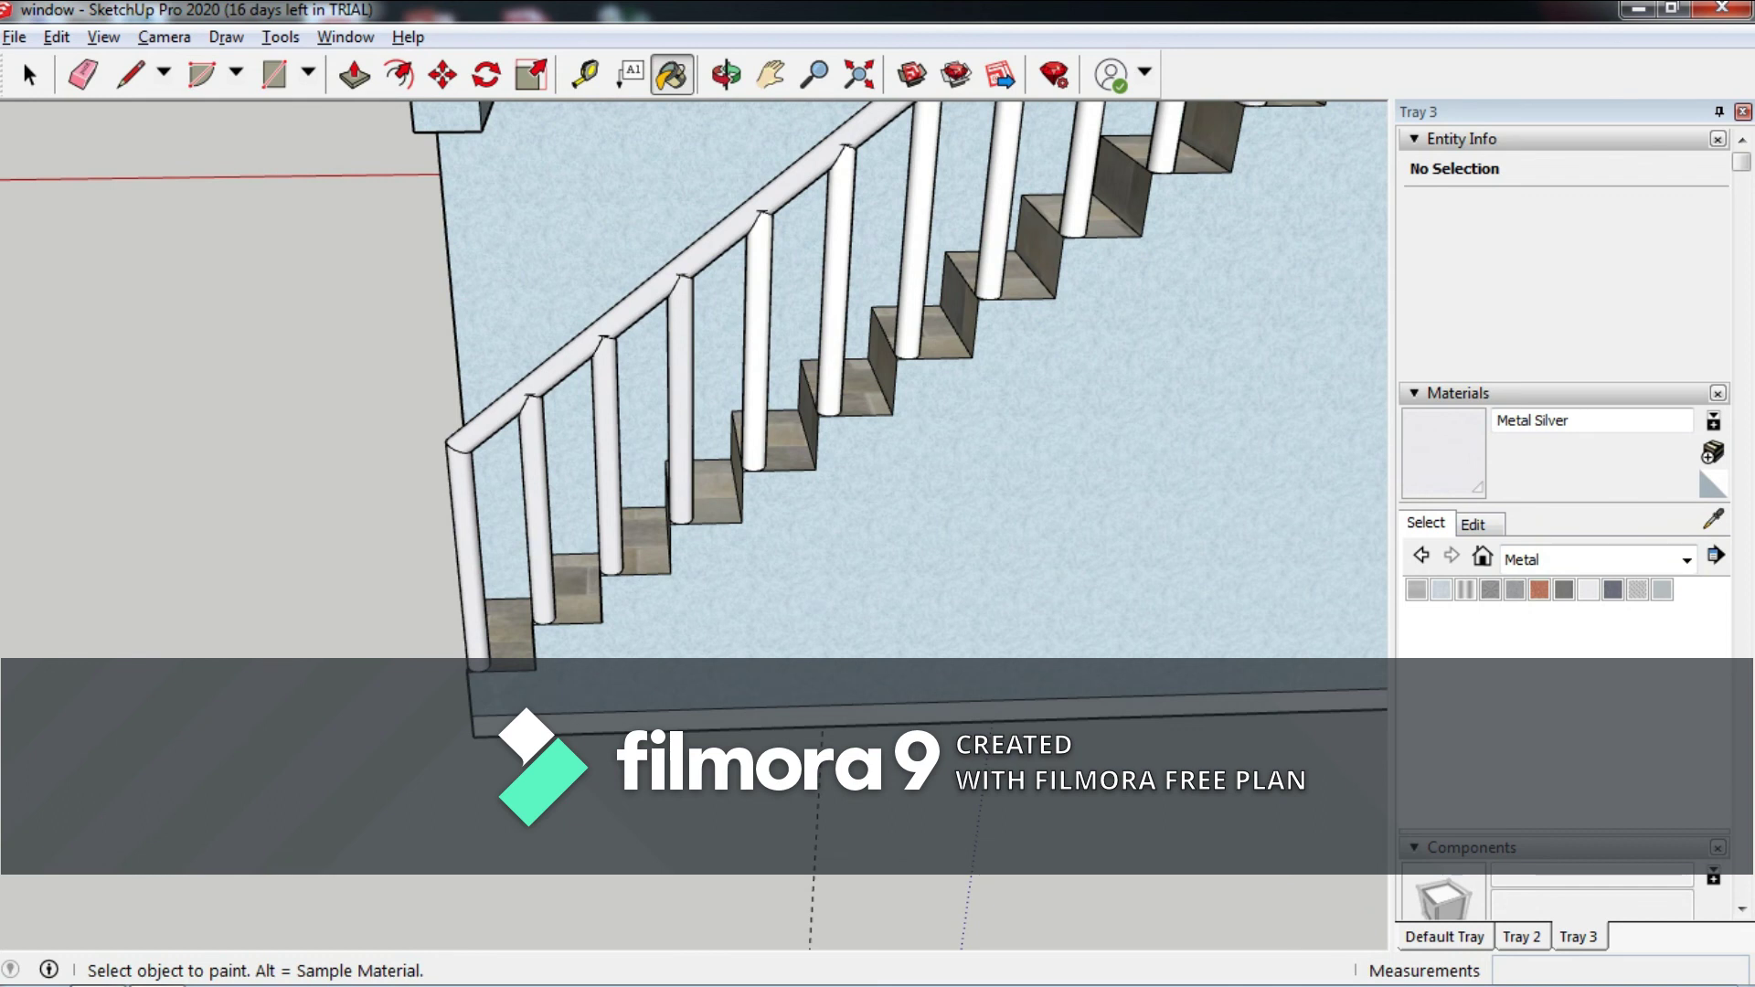
{"action": "scroll", "coordinate": [823, 411], "scroll_direction": "down", "scroll_amount": 4}
{"action": "scroll", "coordinate": [823, 411], "scroll_direction": "up", "scroll_amount": 2}
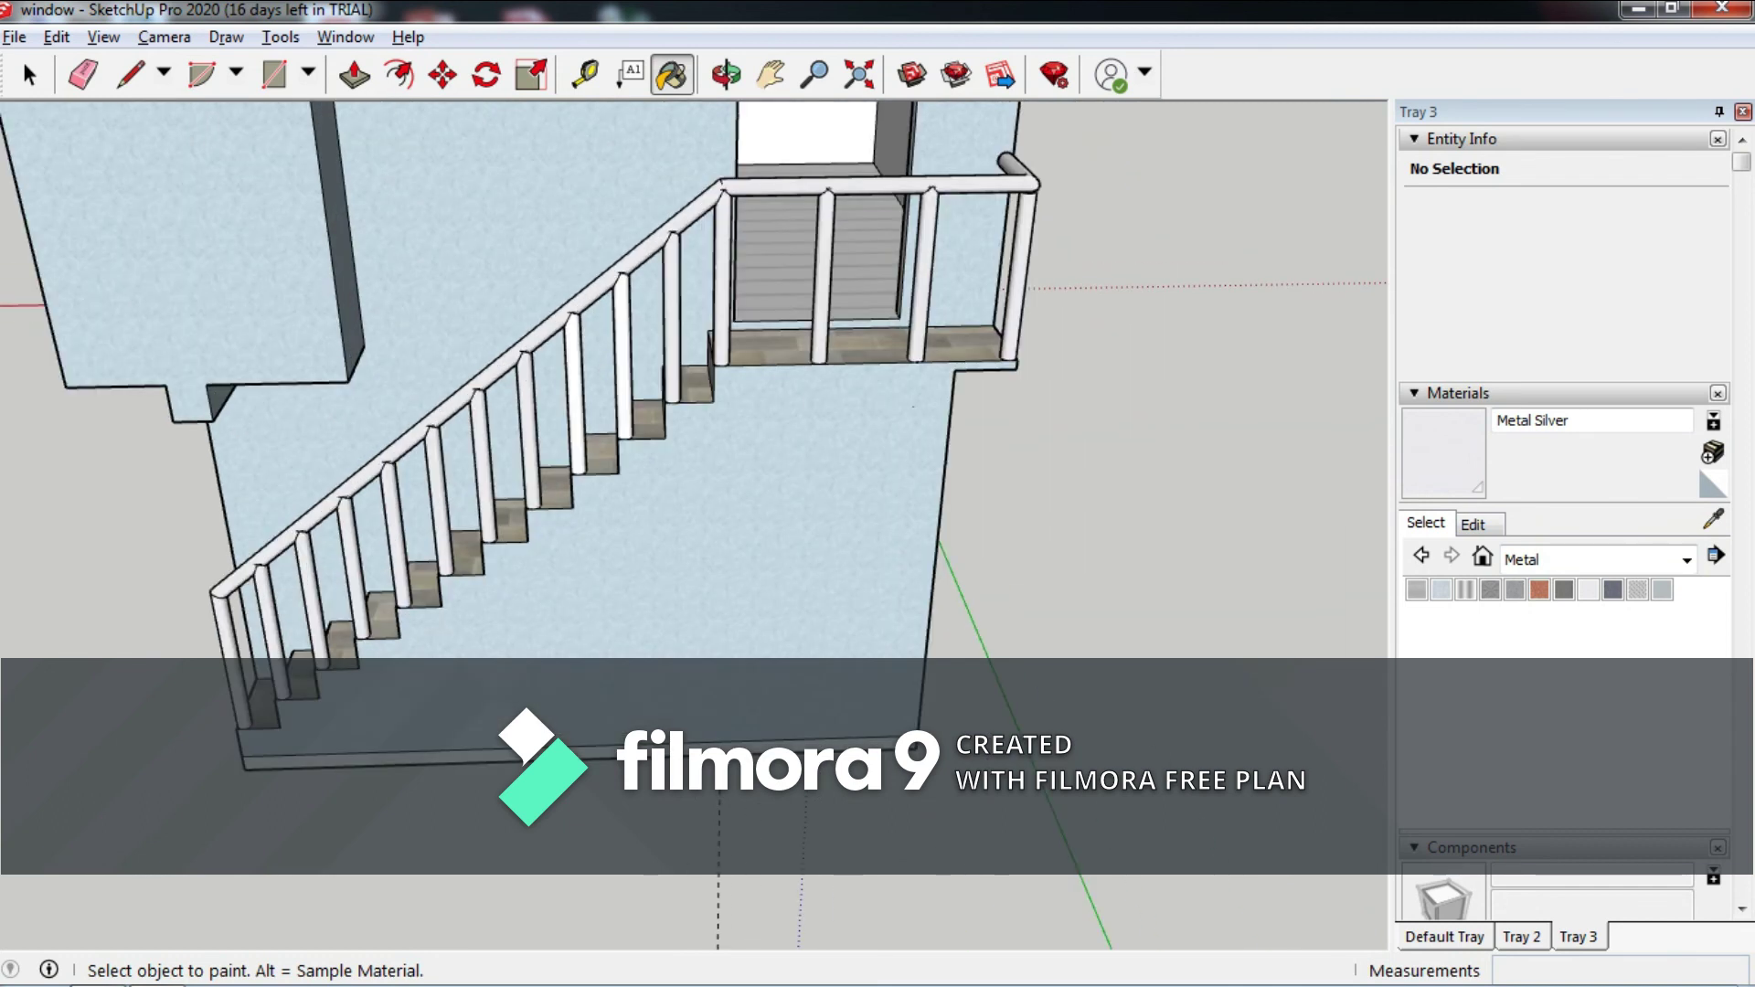
{"action": "scroll", "coordinate": [822, 411], "scroll_direction": "up", "scroll_amount": 2}
{"action": "scroll", "coordinate": [695, 411], "scroll_direction": "down", "scroll_amount": 3}
Orbit to a side view of the front entrance and open the material categories list.
{"action": "middle_click_drag", "start_coordinate": [695, 411], "coordinate": [823, 393]}
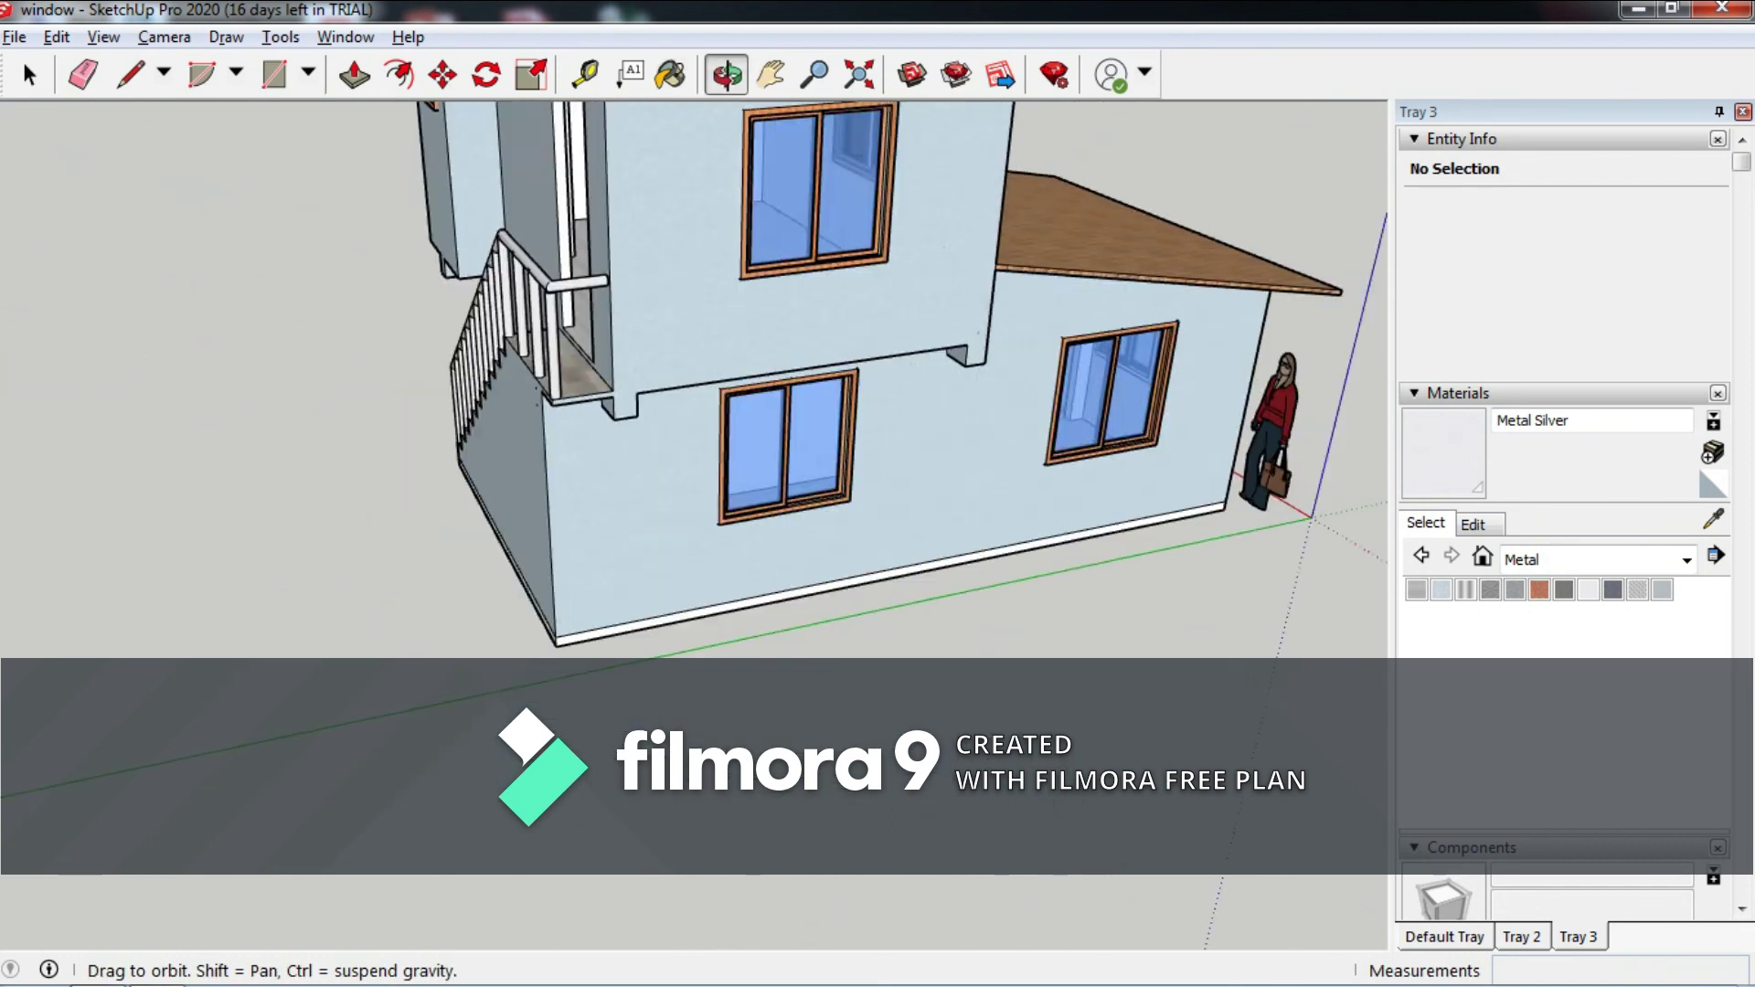
{"action": "scroll", "coordinate": [695, 412], "scroll_direction": "down", "scroll_amount": 3}
{"action": "scroll", "coordinate": [694, 411], "scroll_direction": "up", "scroll_amount": 4}
{"action": "scroll", "coordinate": [731, 548], "scroll_direction": "up", "scroll_amount": 3}
{"action": "middle_click_drag", "start_coordinate": [731, 549], "coordinate": [548, 530]}
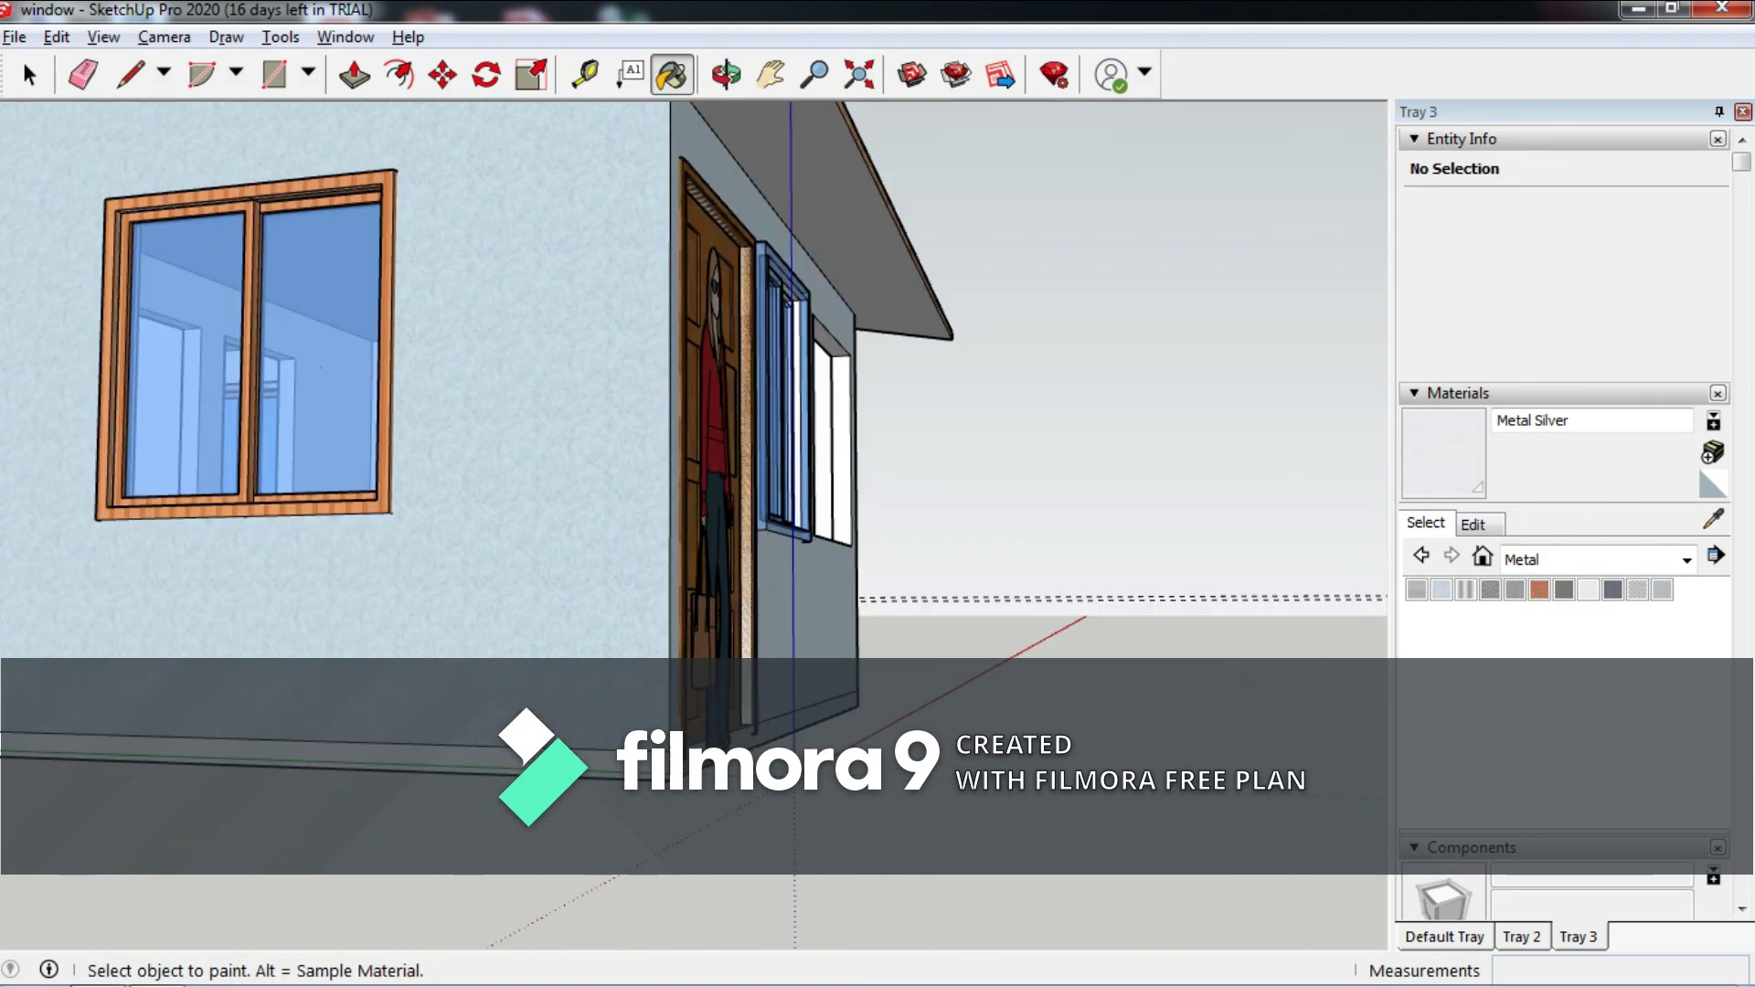
{"action": "left_click", "coordinate": [1687, 559]}
Choose Granite Brown from the Stone materials, then test-paint and undo the wall beside the door.
{"action": "left_click", "coordinate": [1544, 793]}
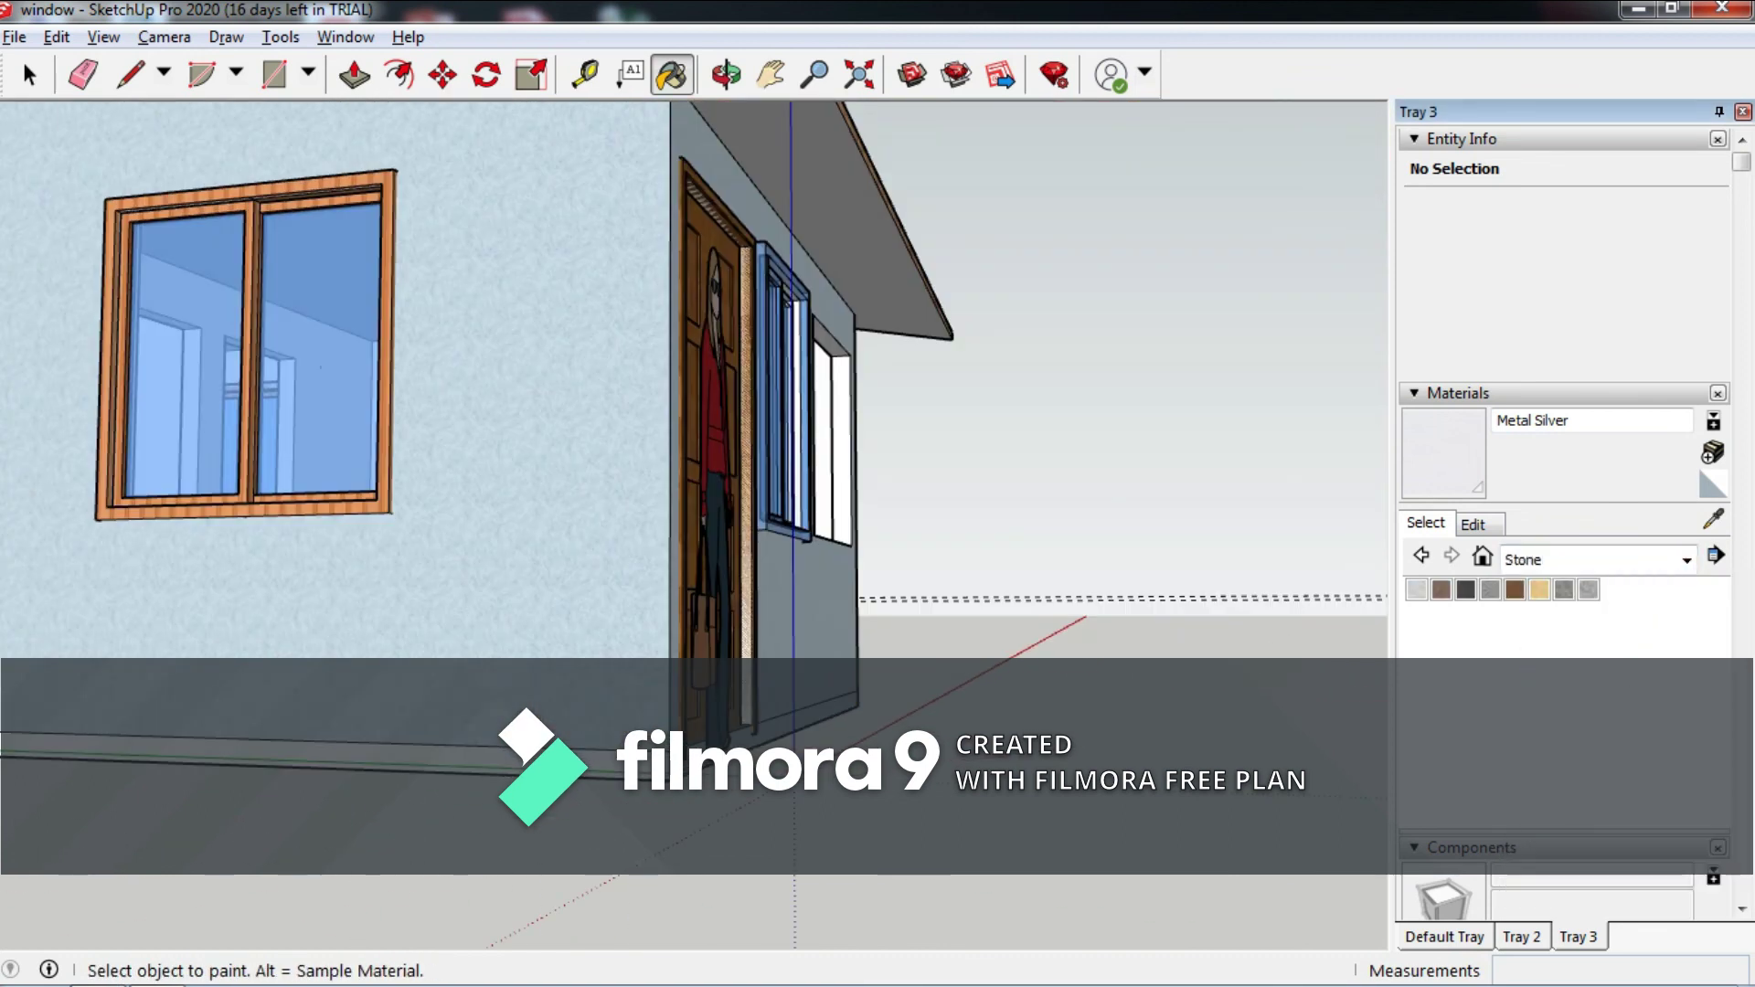
{"action": "left_click", "coordinate": [1441, 590]}
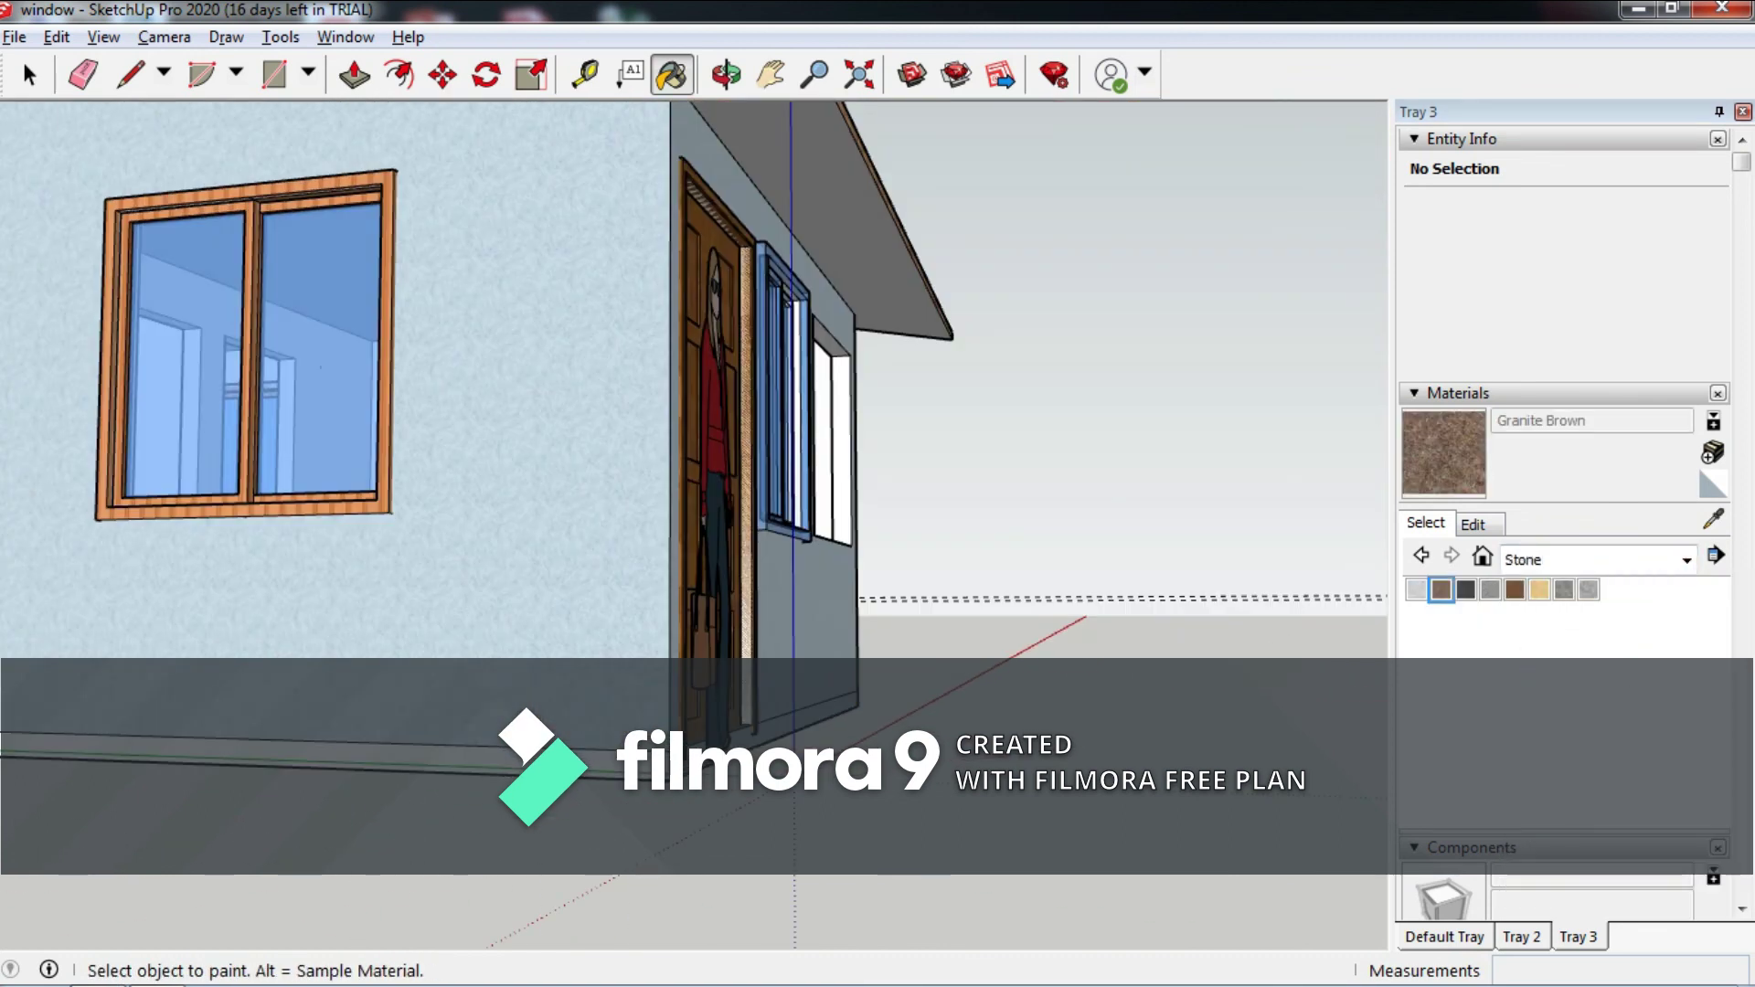
{"action": "scroll", "coordinate": [695, 412], "scroll_direction": "up", "scroll_amount": 3}
{"action": "middle_click_drag", "start_coordinate": [695, 412], "coordinate": [823, 411]}
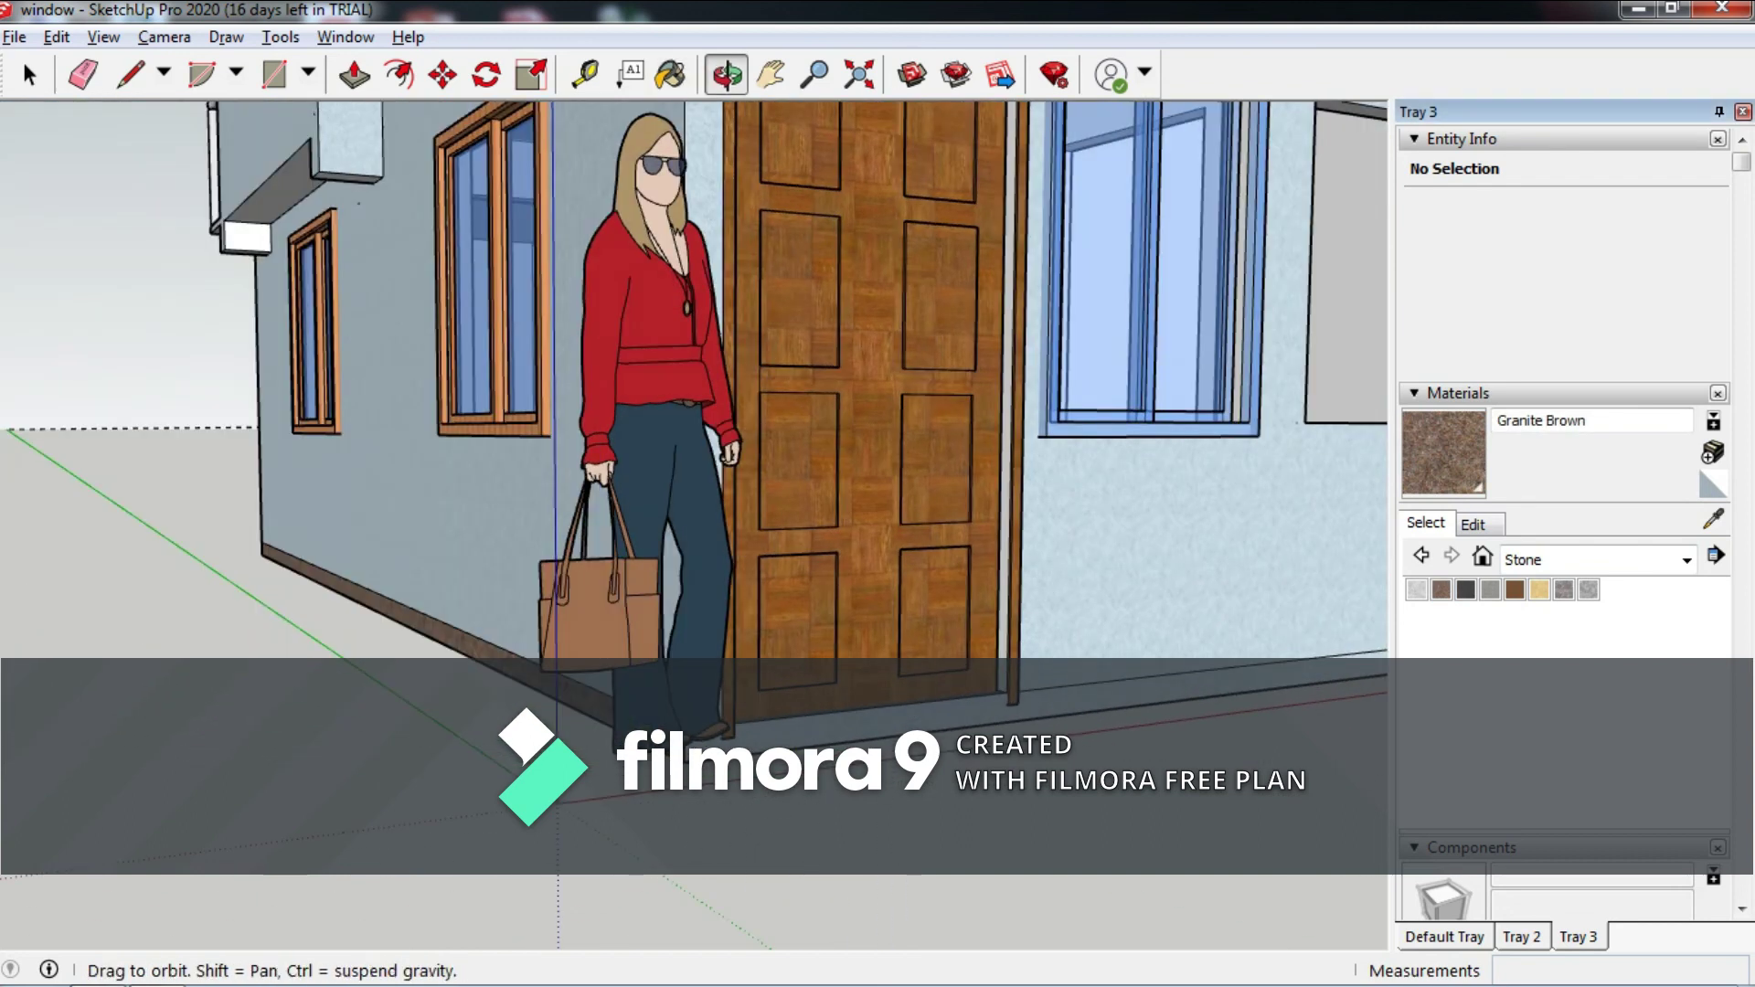
{"action": "scroll", "coordinate": [823, 412], "scroll_direction": "up", "scroll_amount": 2}
{"action": "left_click", "coordinate": [1234, 503]}
{"action": "middle_click_drag", "start_coordinate": [1234, 502], "coordinate": [1142, 503]}
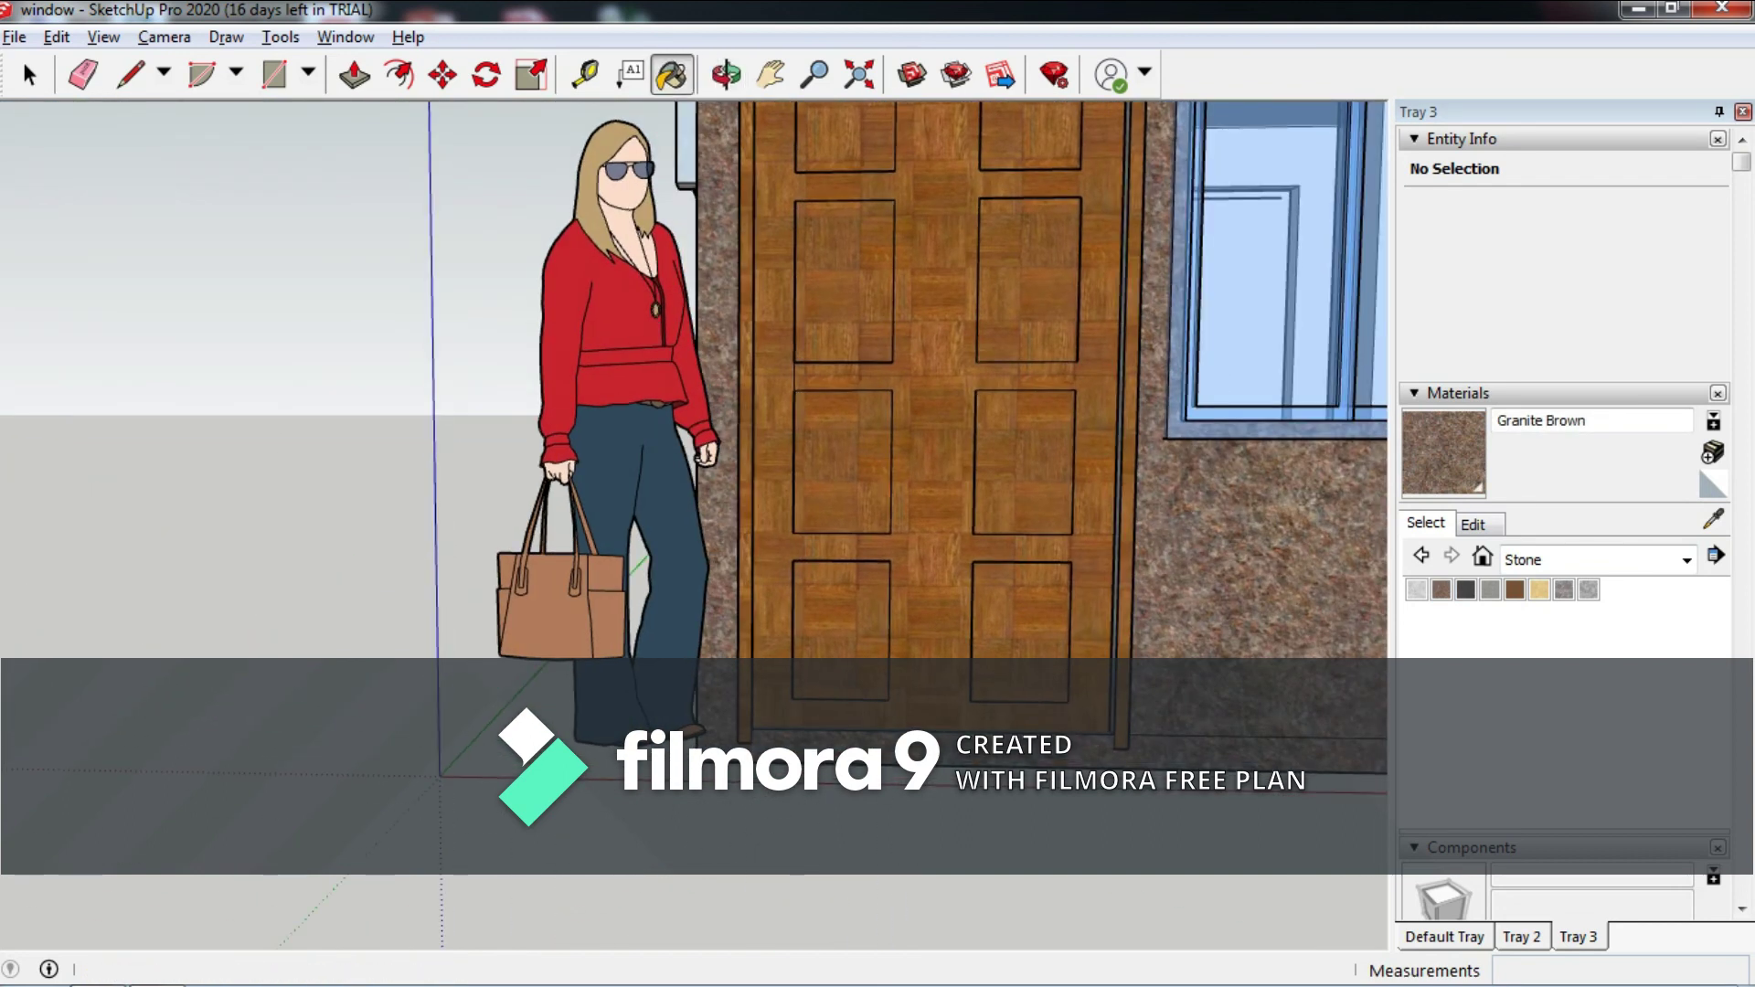
{"action": "key", "text": "ctrl+z"}
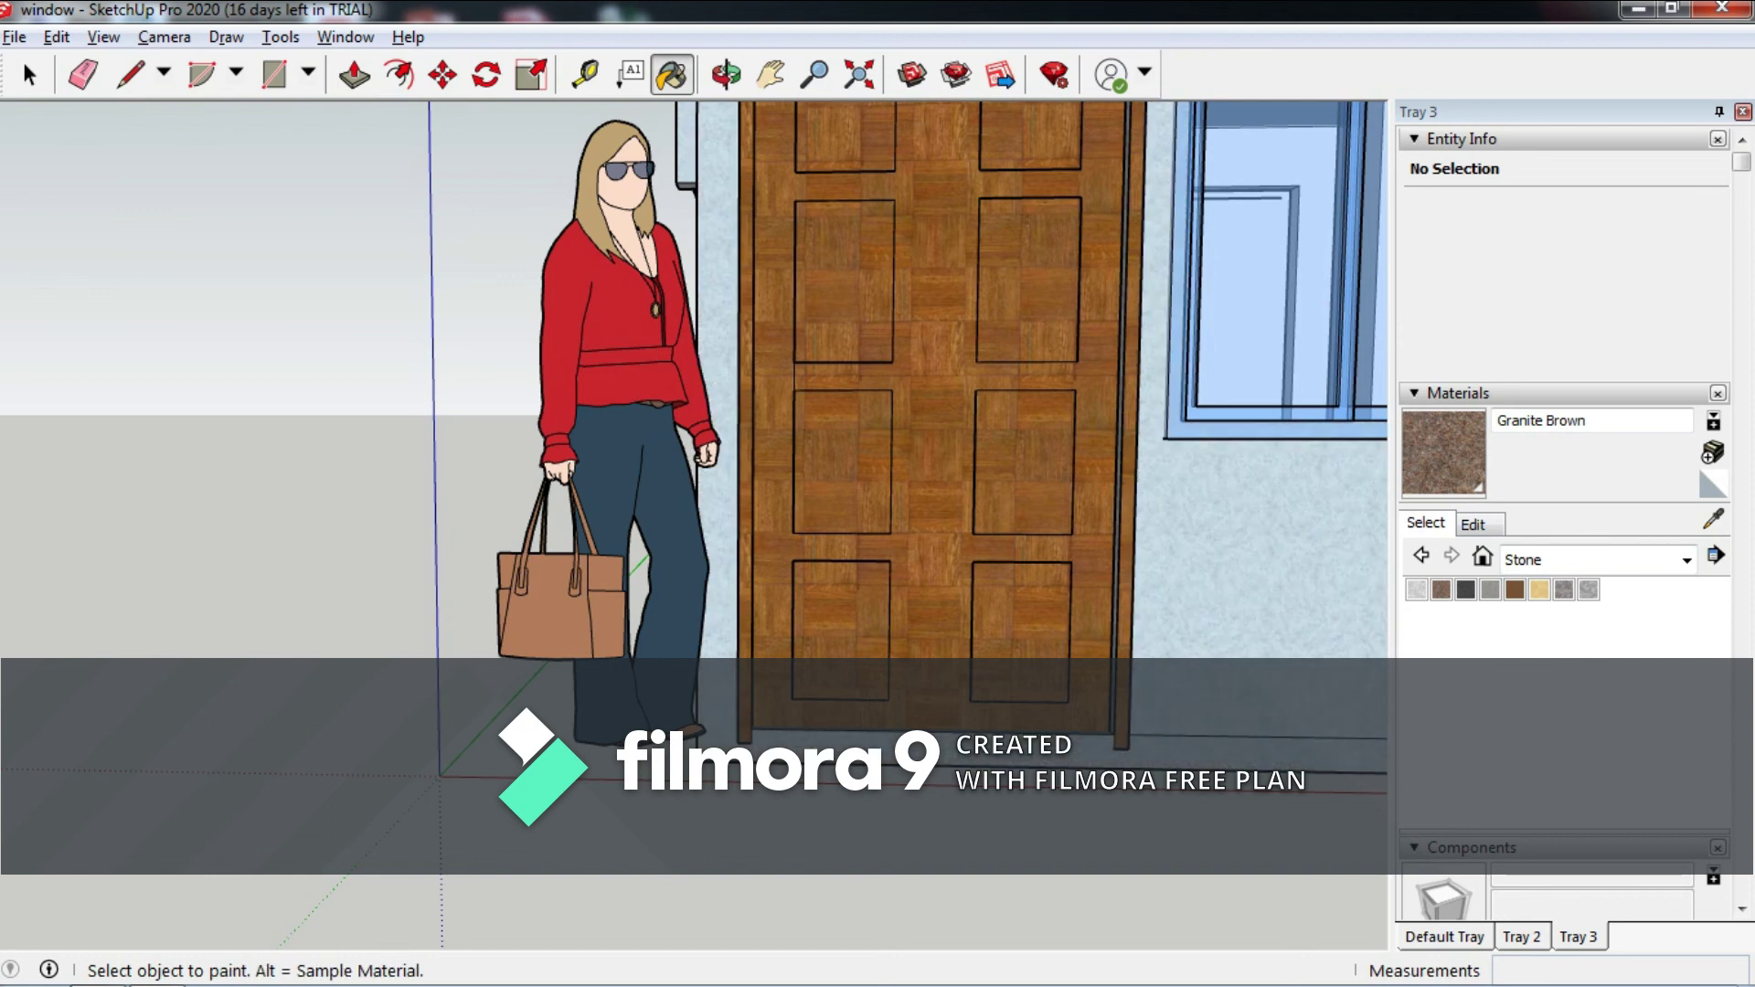
Start lines near the door's bottom edge and wall base, cancelling each unfinished line.
{"action": "scroll", "coordinate": [723, 731], "scroll_direction": "up", "scroll_amount": 3}
{"action": "left_click", "coordinate": [129, 73]}
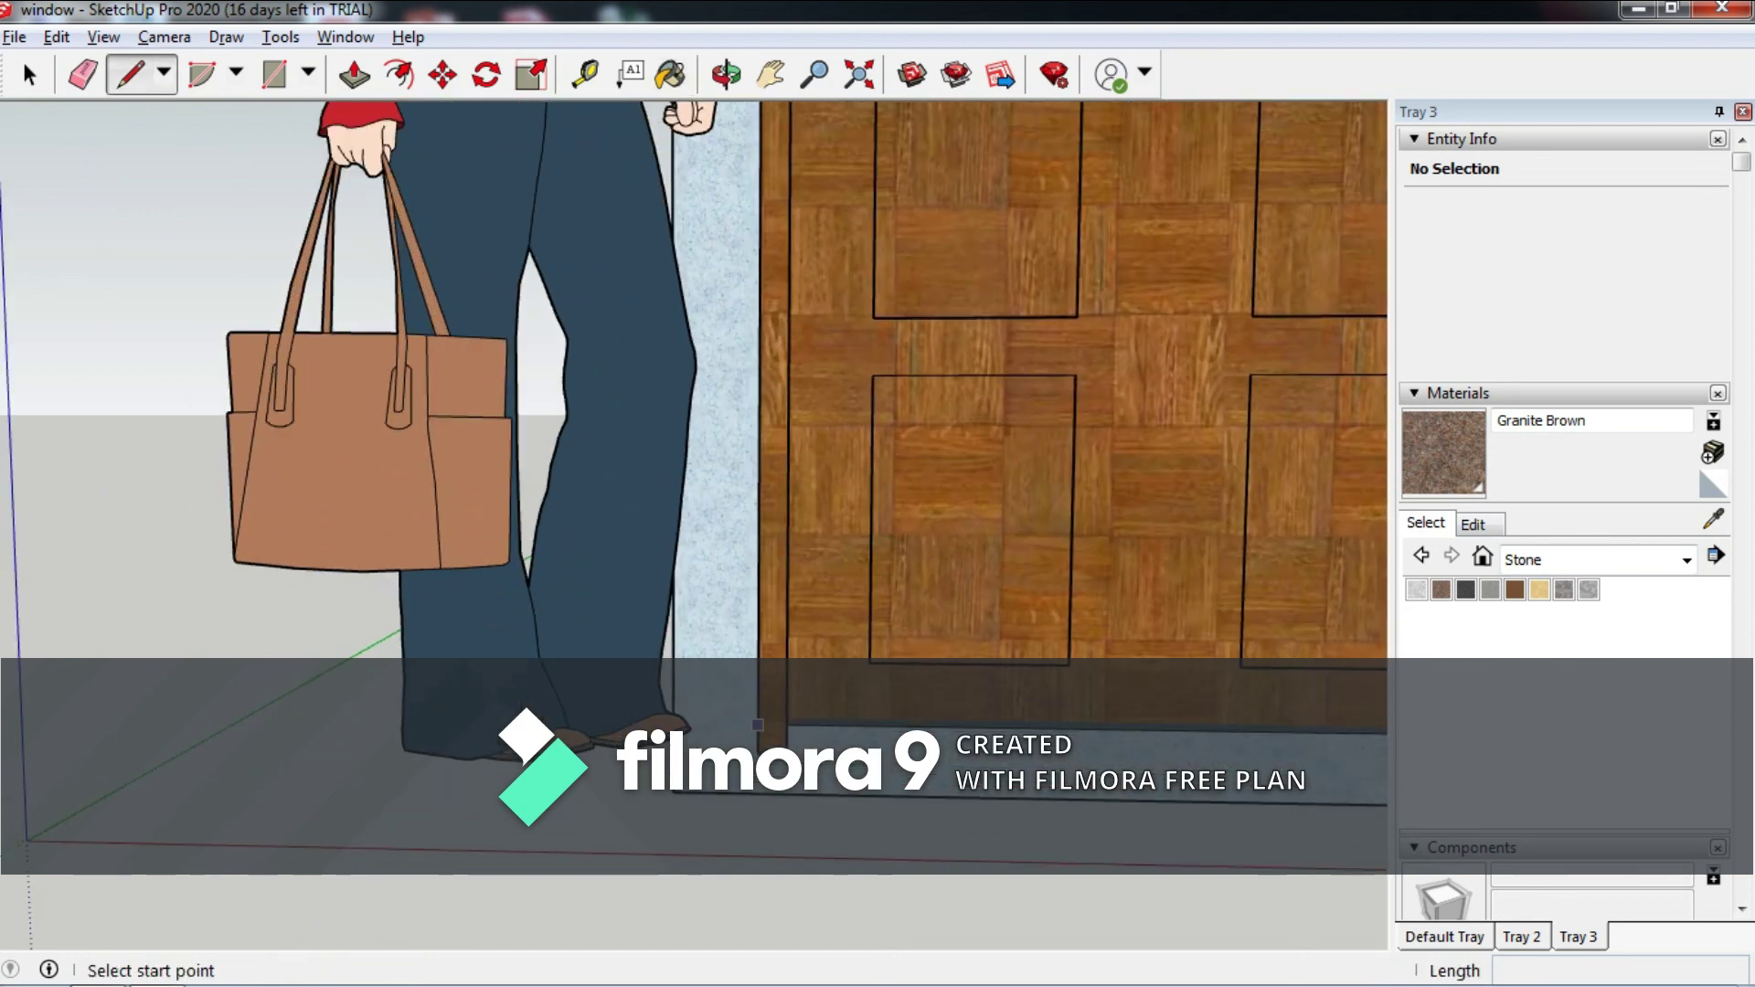
{"action": "left_click", "coordinate": [758, 722]}
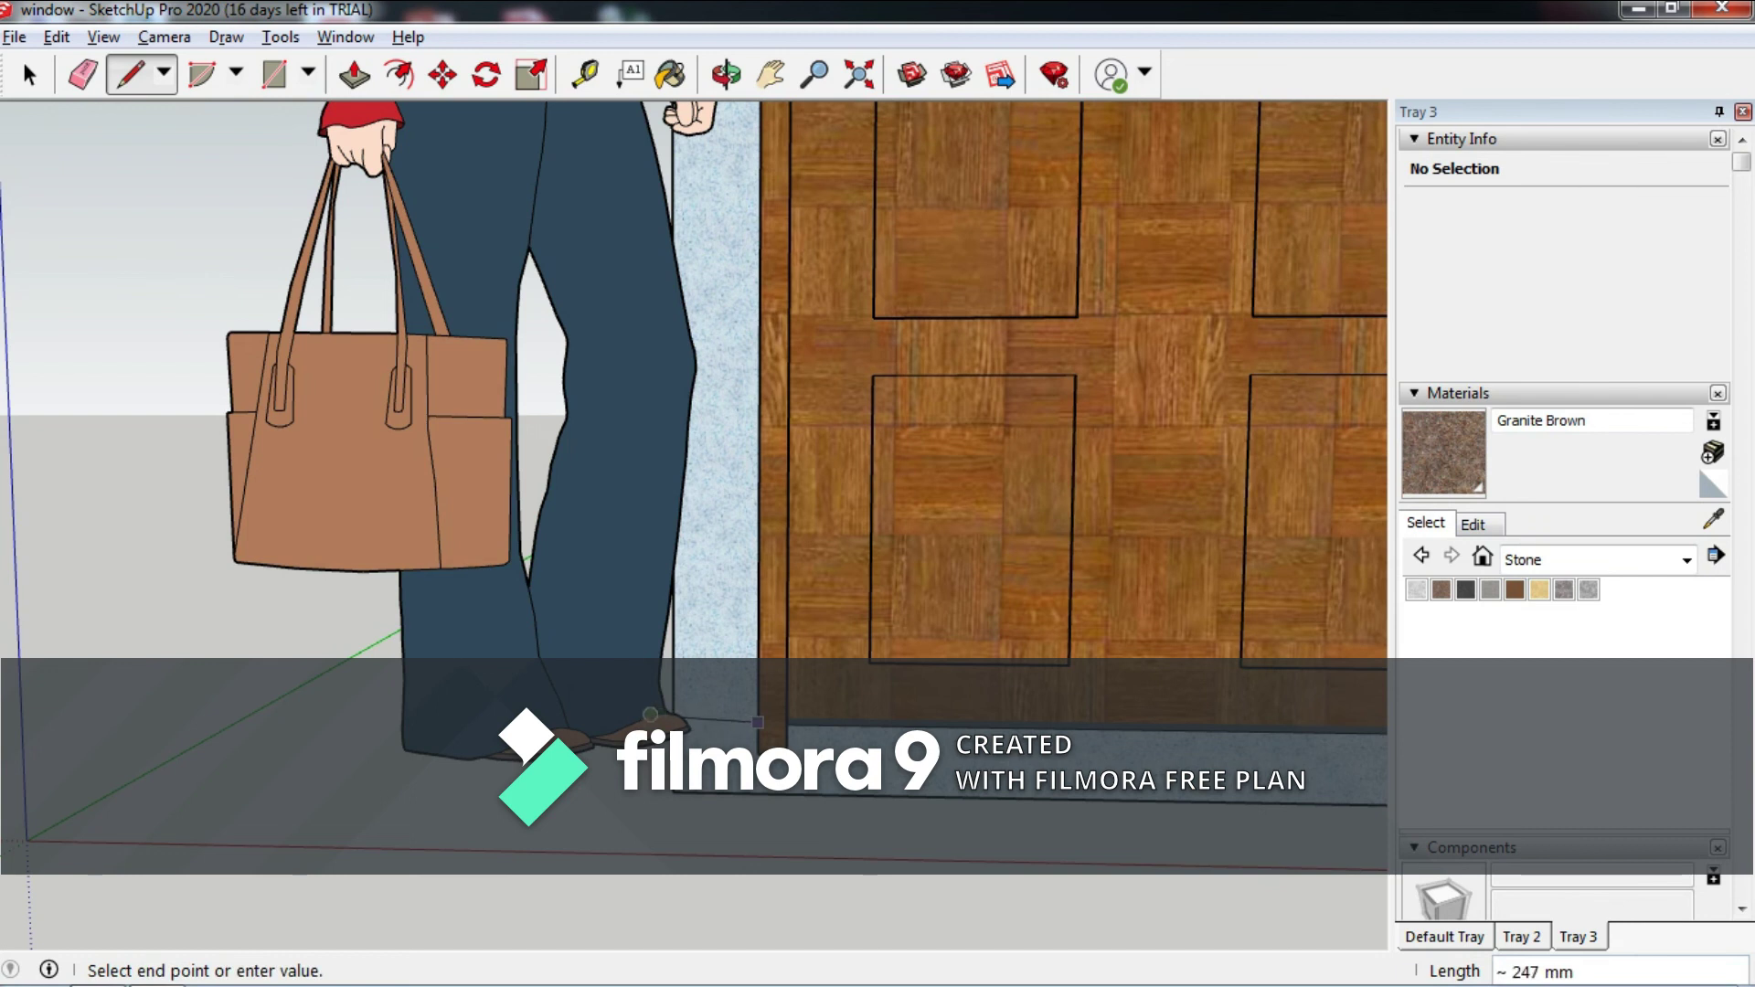
{"action": "scroll", "coordinate": [650, 713], "scroll_direction": "down", "scroll_amount": 2}
{"action": "key", "text": "Escape"}
{"action": "scroll", "coordinate": [649, 714], "scroll_direction": "up", "scroll_amount": 3}
{"action": "scroll", "coordinate": [692, 732], "scroll_direction": "down", "scroll_amount": 1}
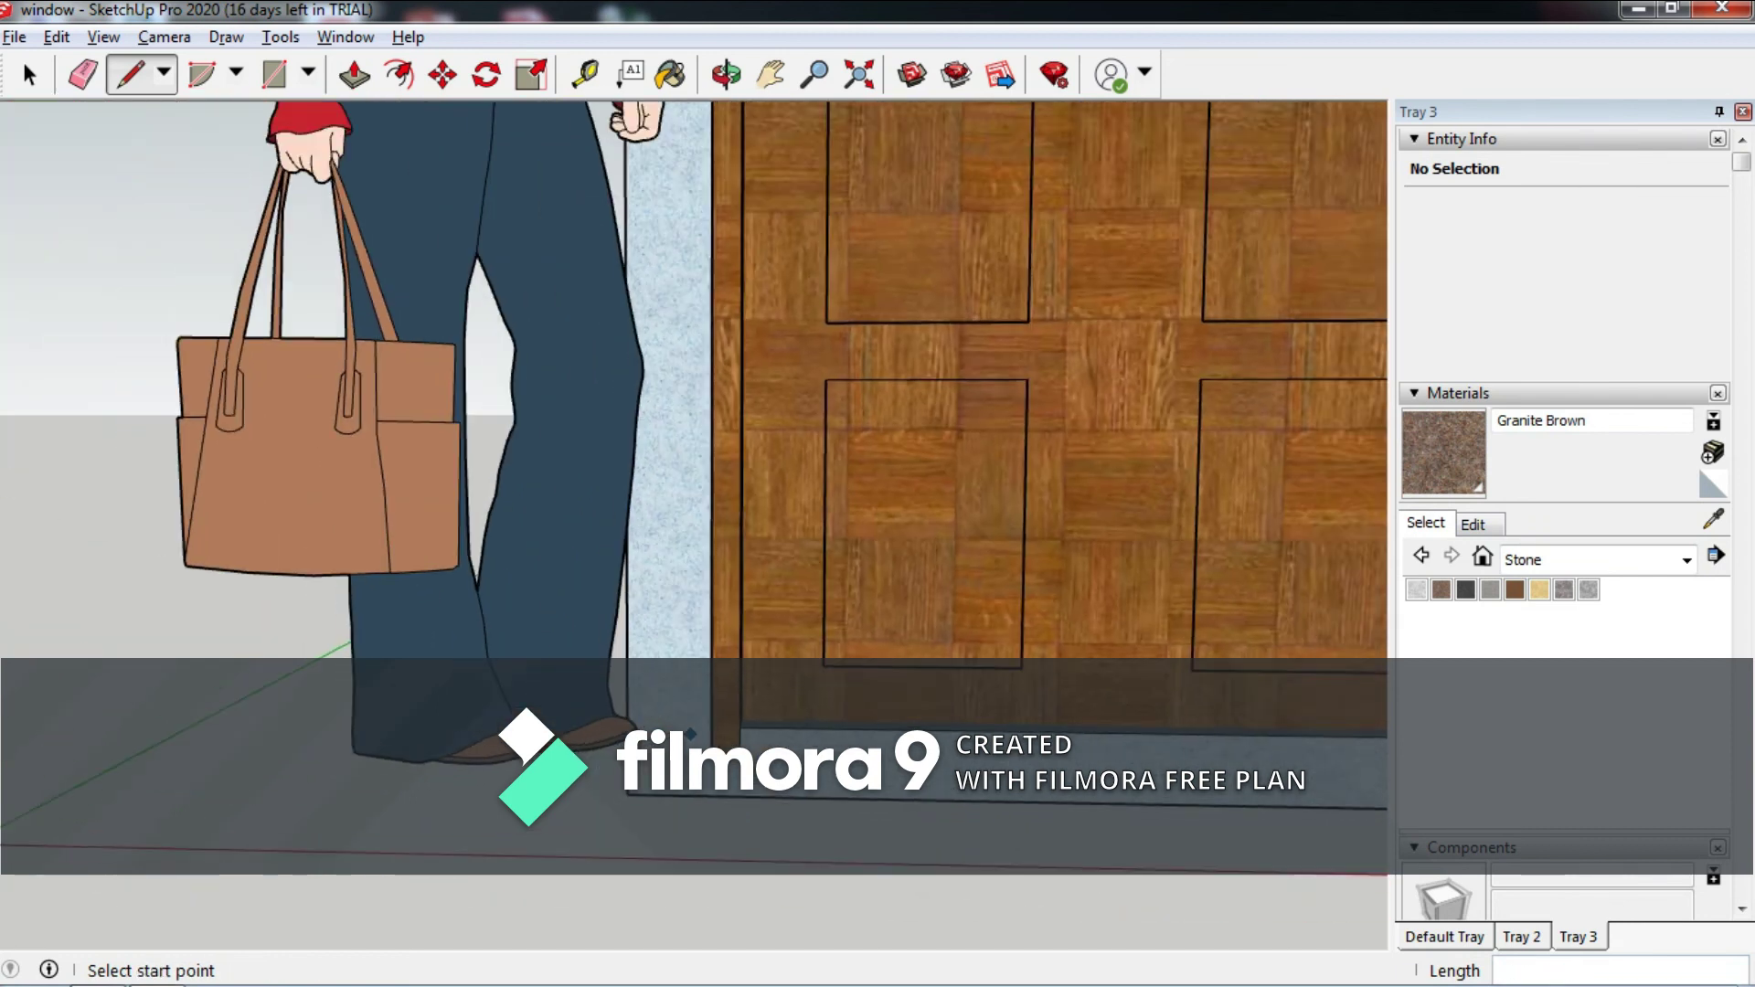
{"action": "scroll", "coordinate": [692, 732], "scroll_direction": "down", "scroll_amount": 5}
{"action": "middle_click_drag", "start_coordinate": [692, 732], "coordinate": [774, 728]}
{"action": "scroll", "coordinate": [774, 729], "scroll_direction": "up", "scroll_amount": 3}
{"action": "scroll", "coordinate": [774, 728], "scroll_direction": "down", "scroll_amount": 1}
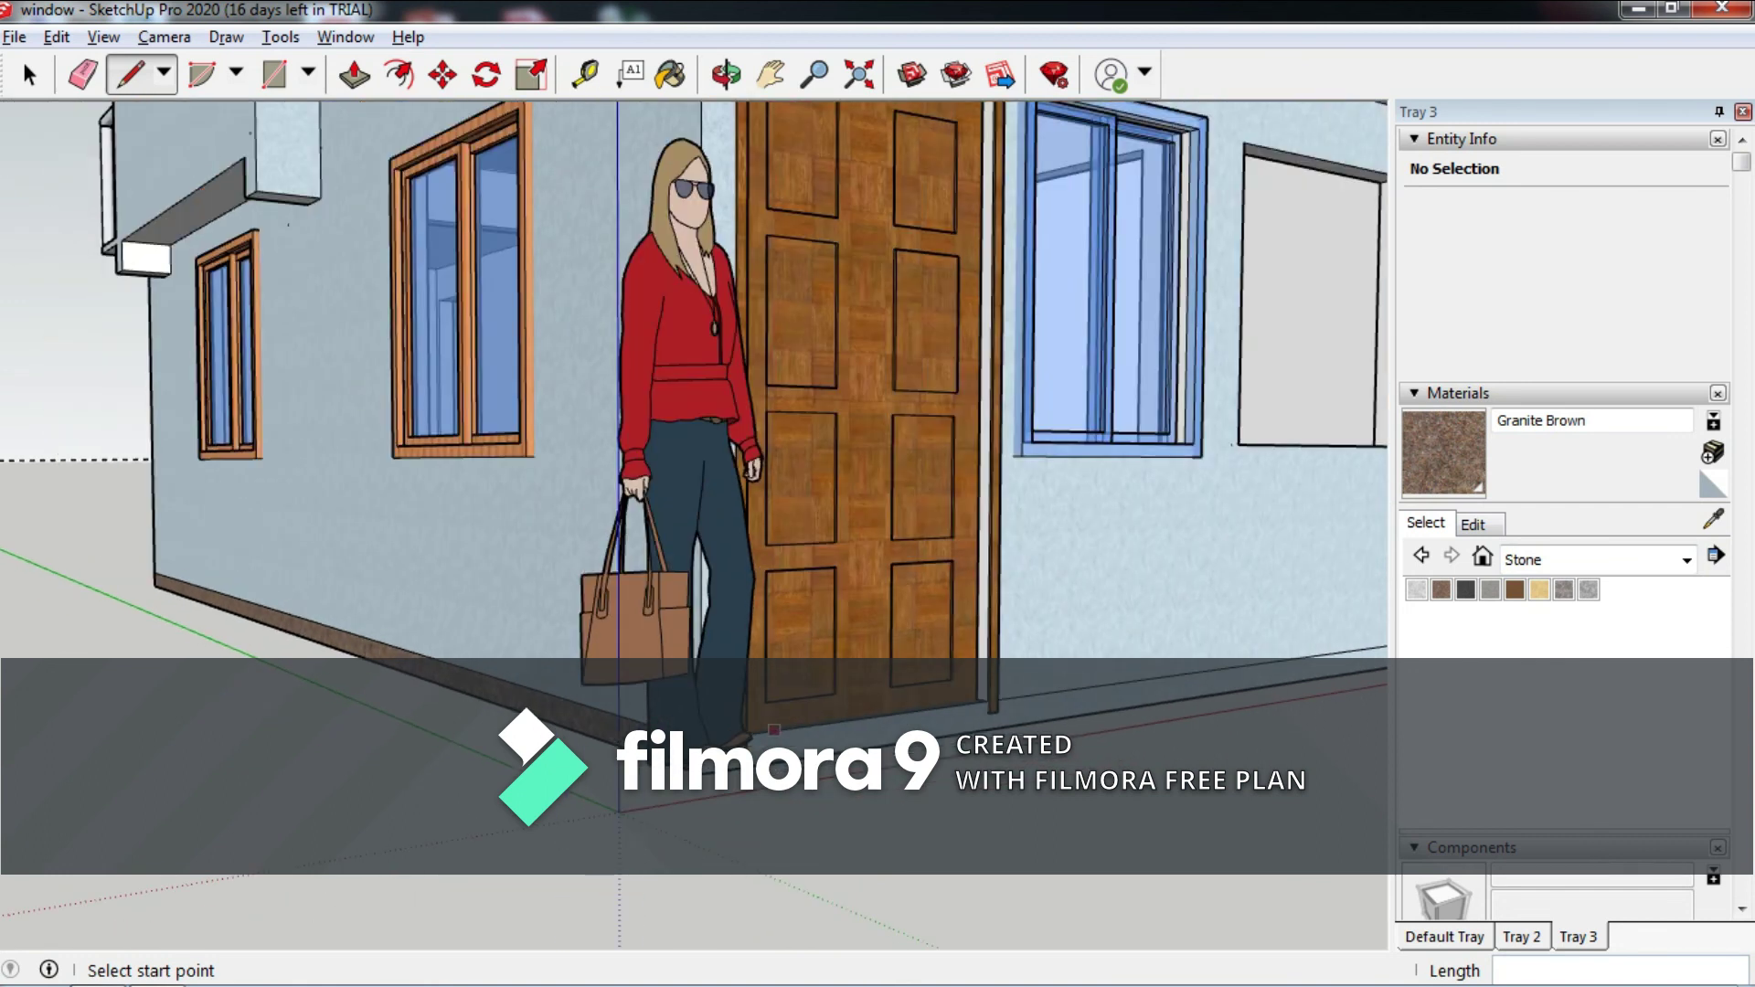
{"action": "scroll", "coordinate": [774, 729], "scroll_direction": "up", "scroll_amount": 2}
{"action": "scroll", "coordinate": [774, 728], "scroll_direction": "up", "scroll_amount": 2}
{"action": "scroll", "coordinate": [775, 729], "scroll_direction": "up", "scroll_amount": 2}
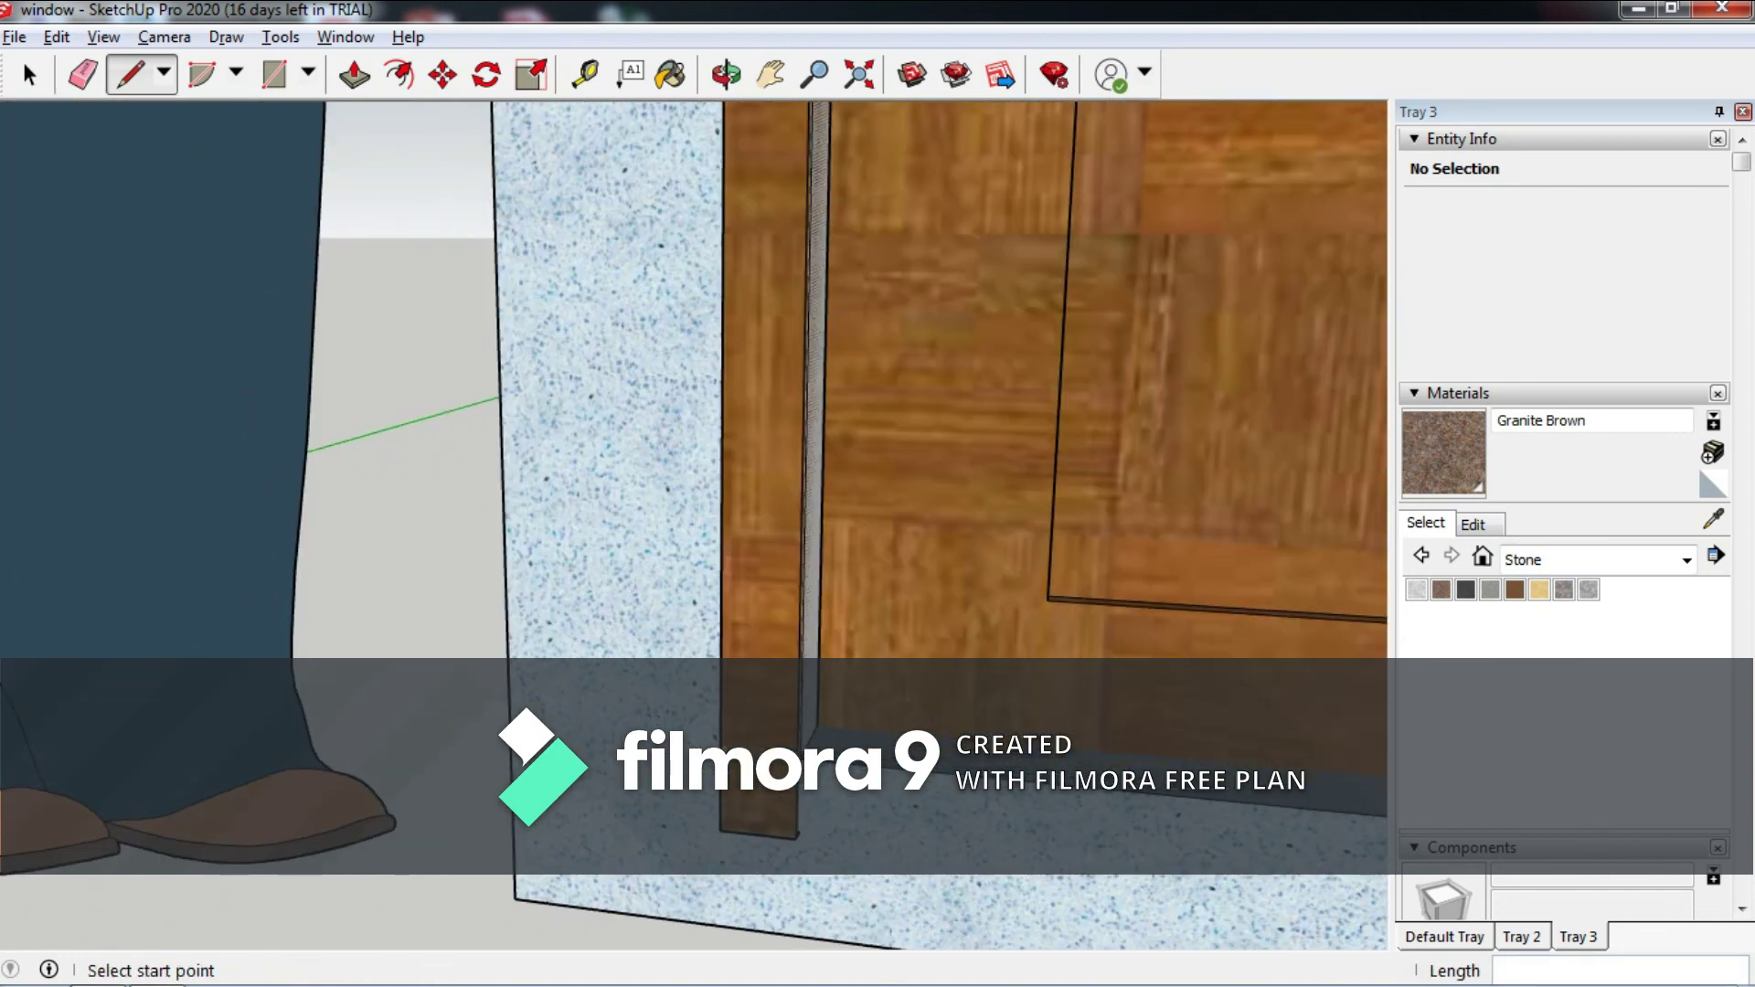
{"action": "left_click", "coordinate": [774, 728]}
{"action": "middle_click_drag", "start_coordinate": [774, 728], "coordinate": [823, 732]}
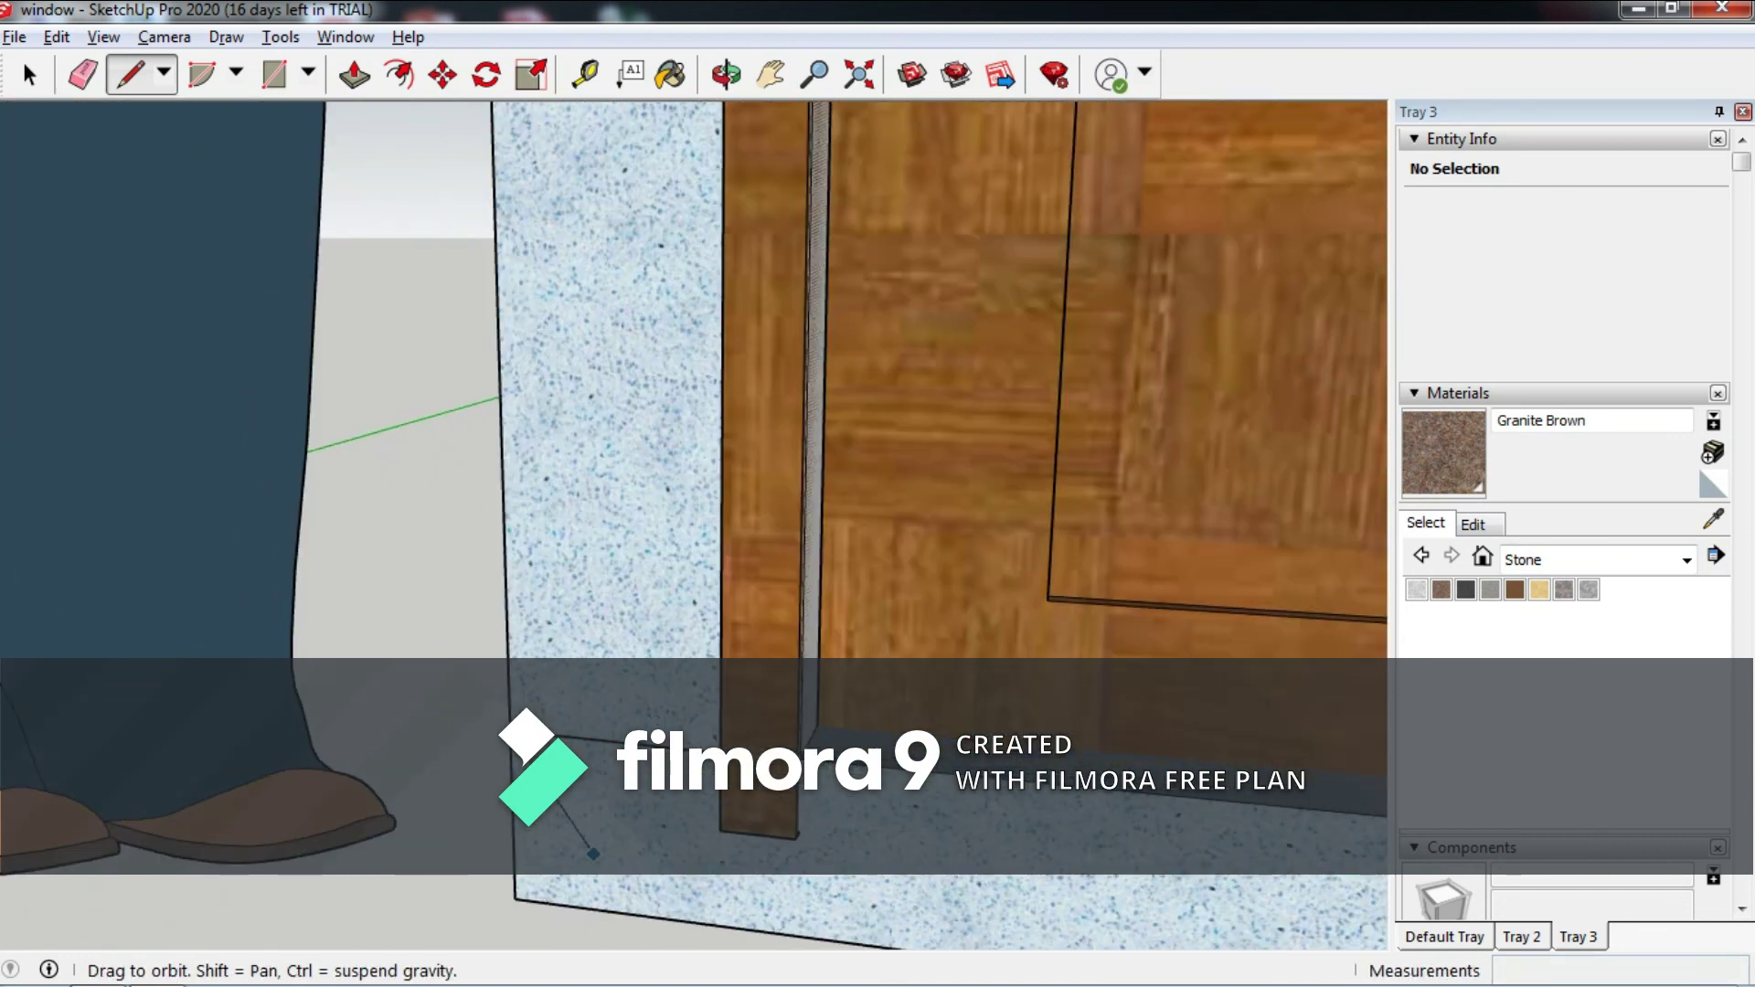
{"action": "key", "text": "Escape"}
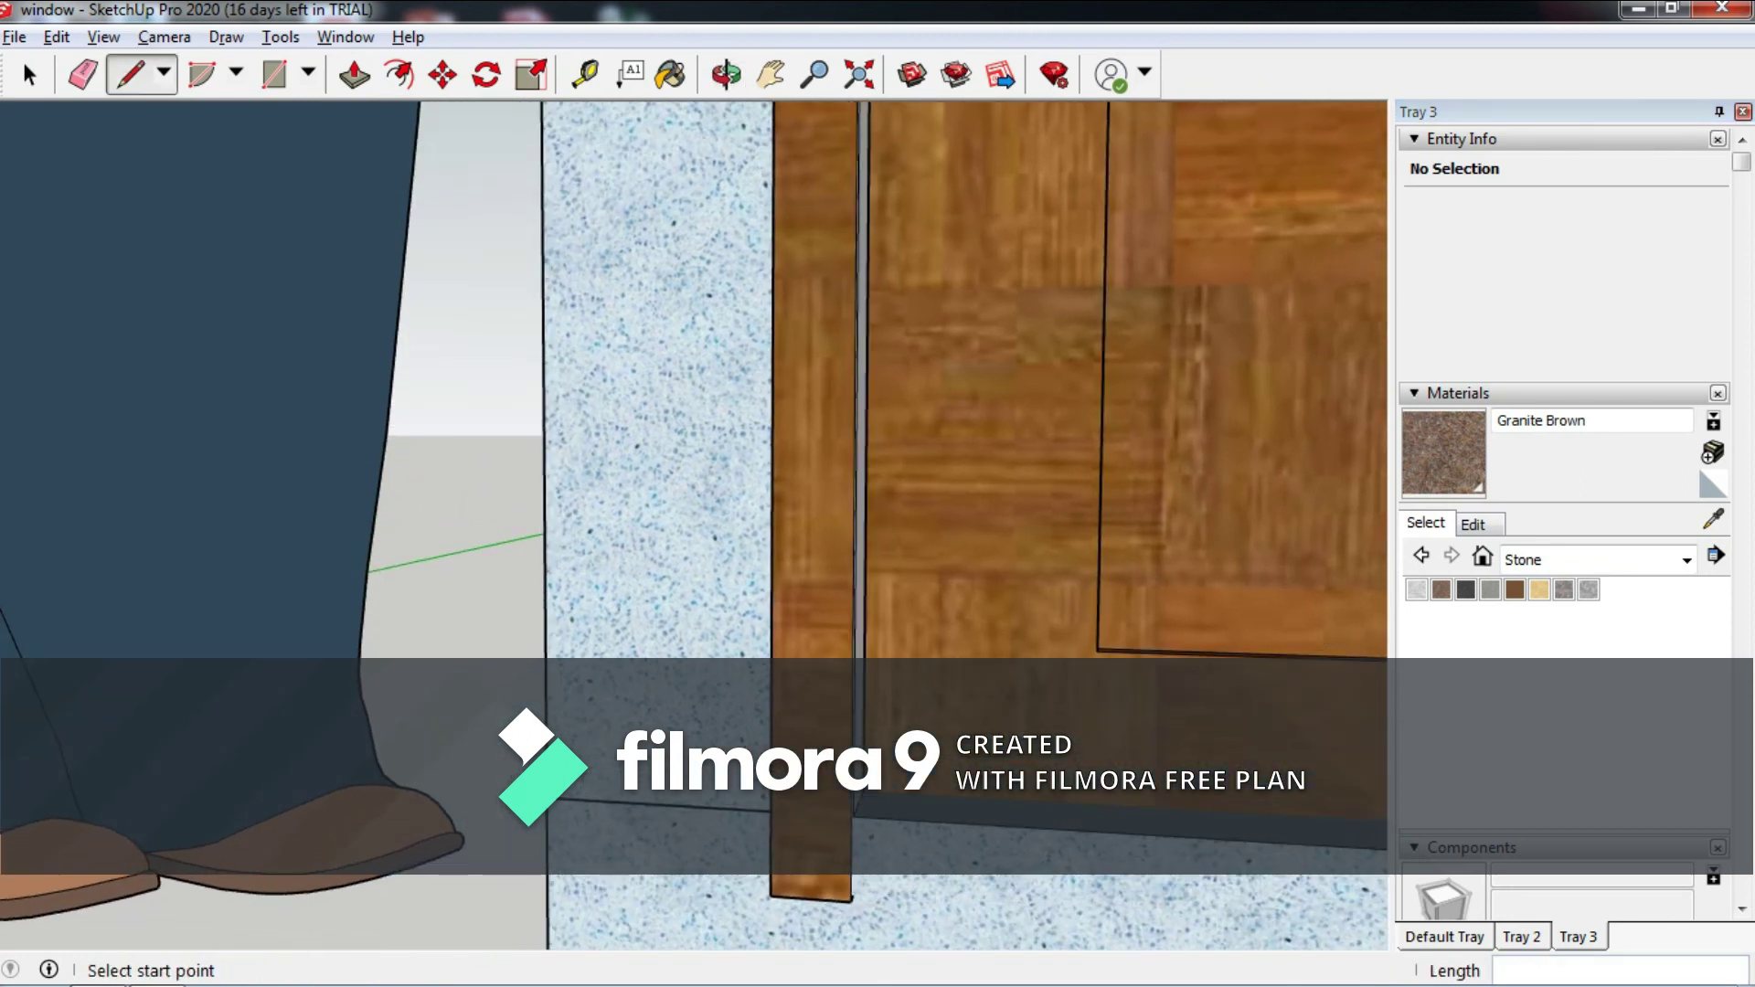
Test Granite Brown on the wall again, undo it, and view the floor slab close-up.
{"action": "left_click", "coordinate": [1441, 590]}
{"action": "left_click", "coordinate": [658, 366]}
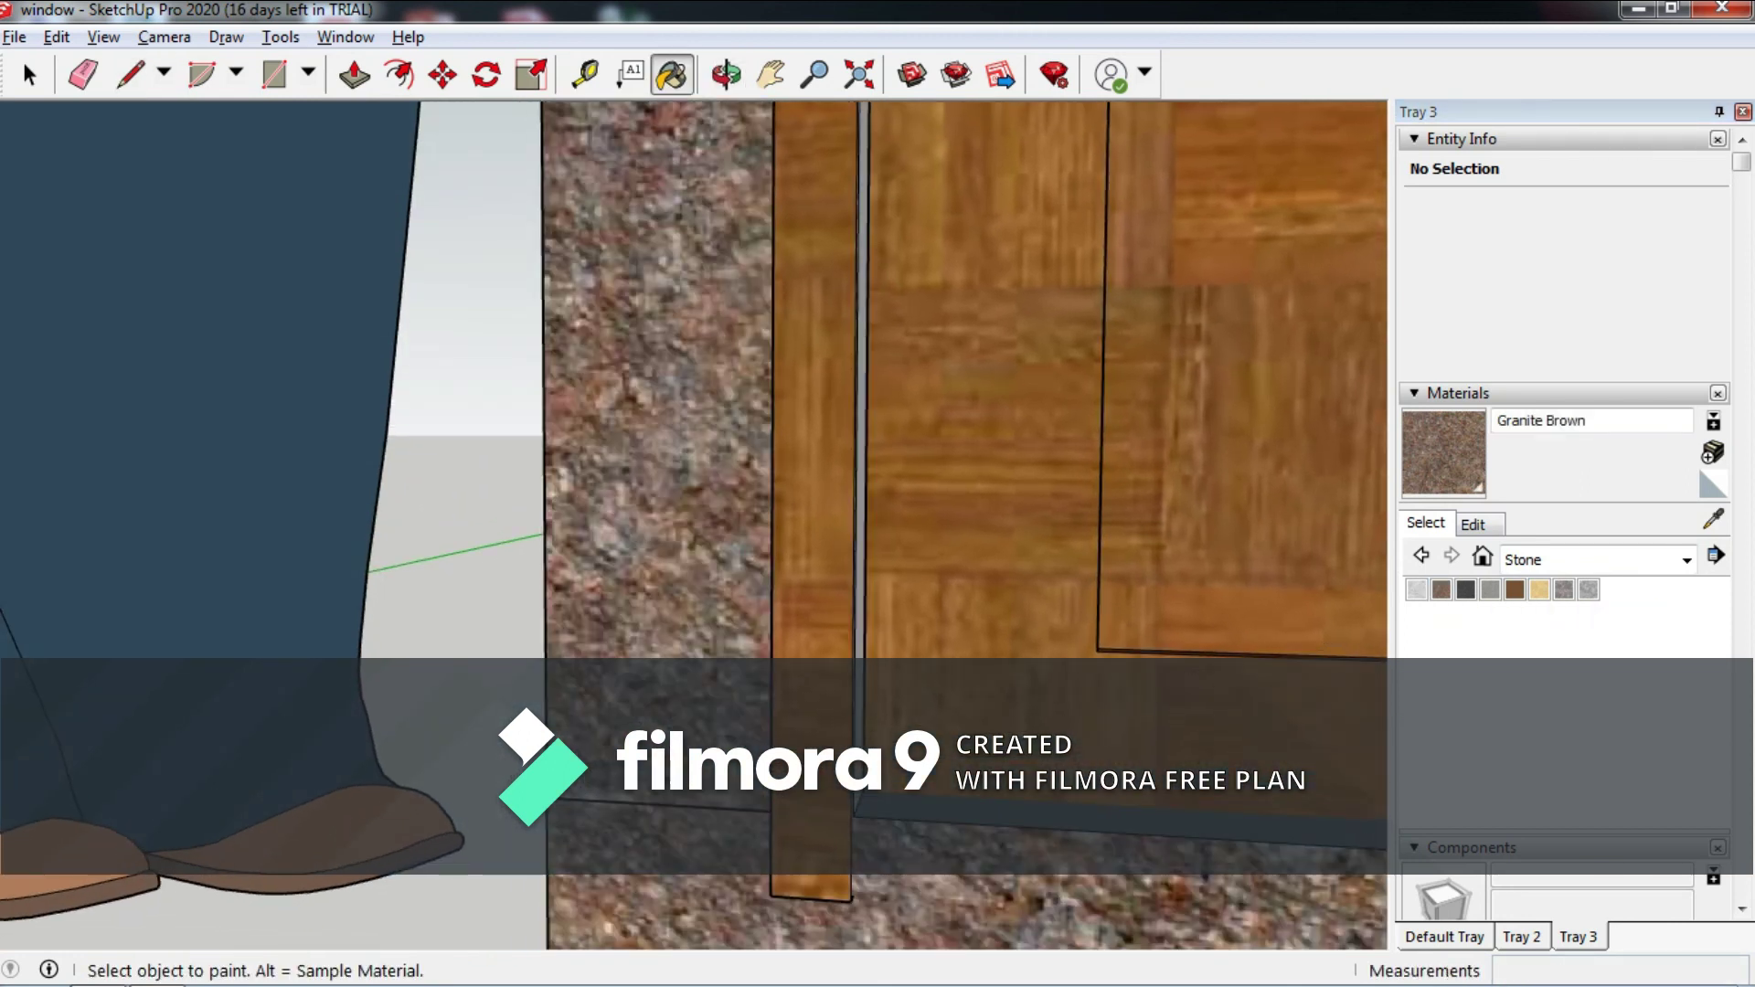
{"action": "key", "text": "ctrl+z"}
{"action": "middle_click_drag", "start_coordinate": [777, 731], "coordinate": [823, 676]}
{"action": "middle_click_drag", "start_coordinate": [695, 366], "coordinate": [740, 274]}
Move the floor edge up and draw a line to the floor's edge, splitting off the base strip.
{"action": "scroll", "coordinate": [625, 465], "scroll_direction": "up", "scroll_amount": 2}
{"action": "left_click", "coordinate": [442, 74]}
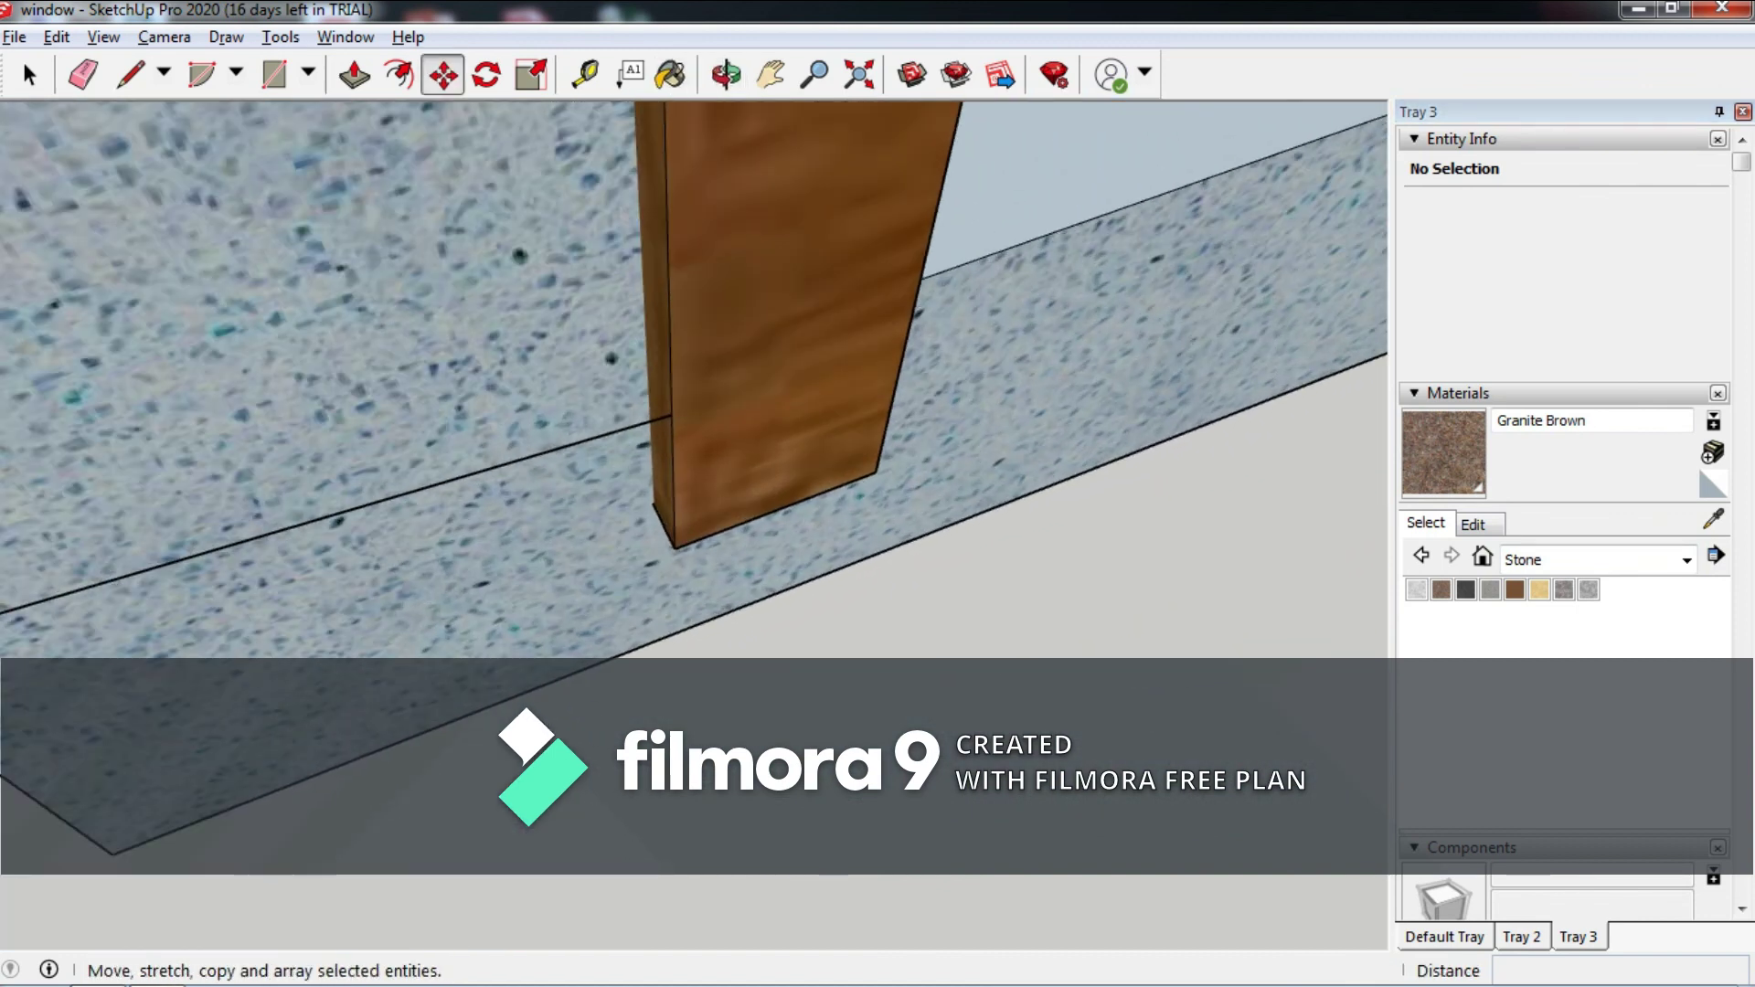
{"action": "left_click", "coordinate": [659, 419]}
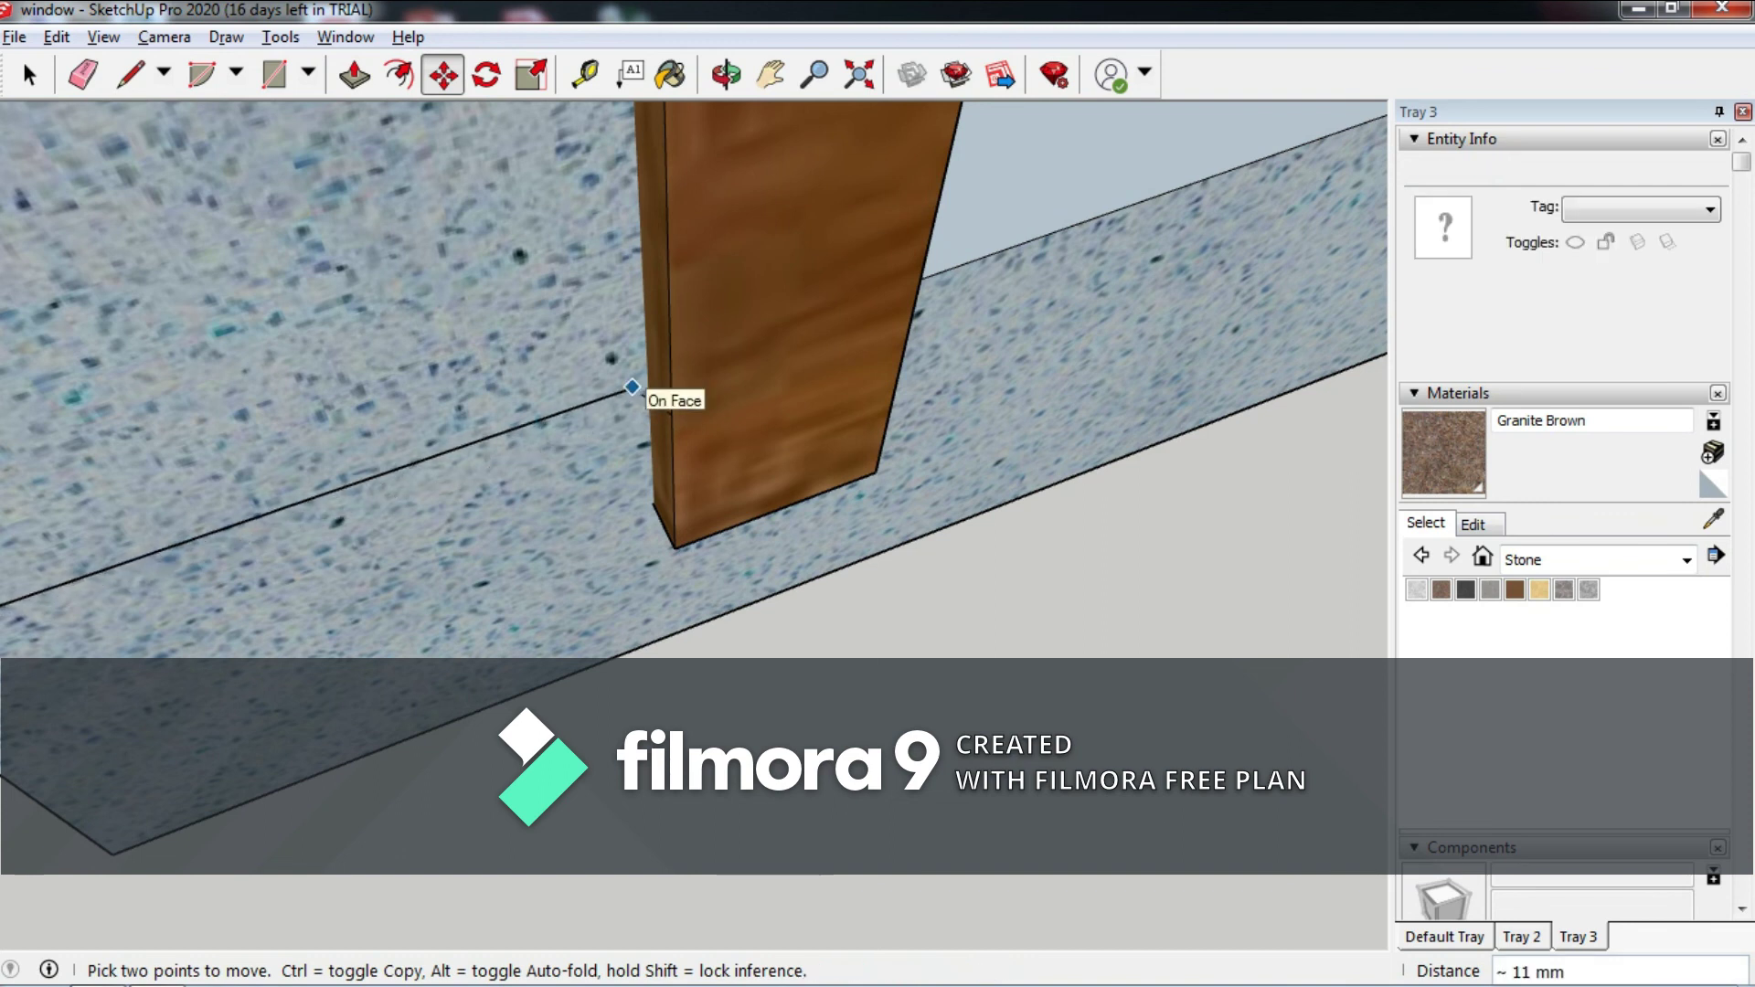
{"action": "left_click", "coordinate": [645, 365]}
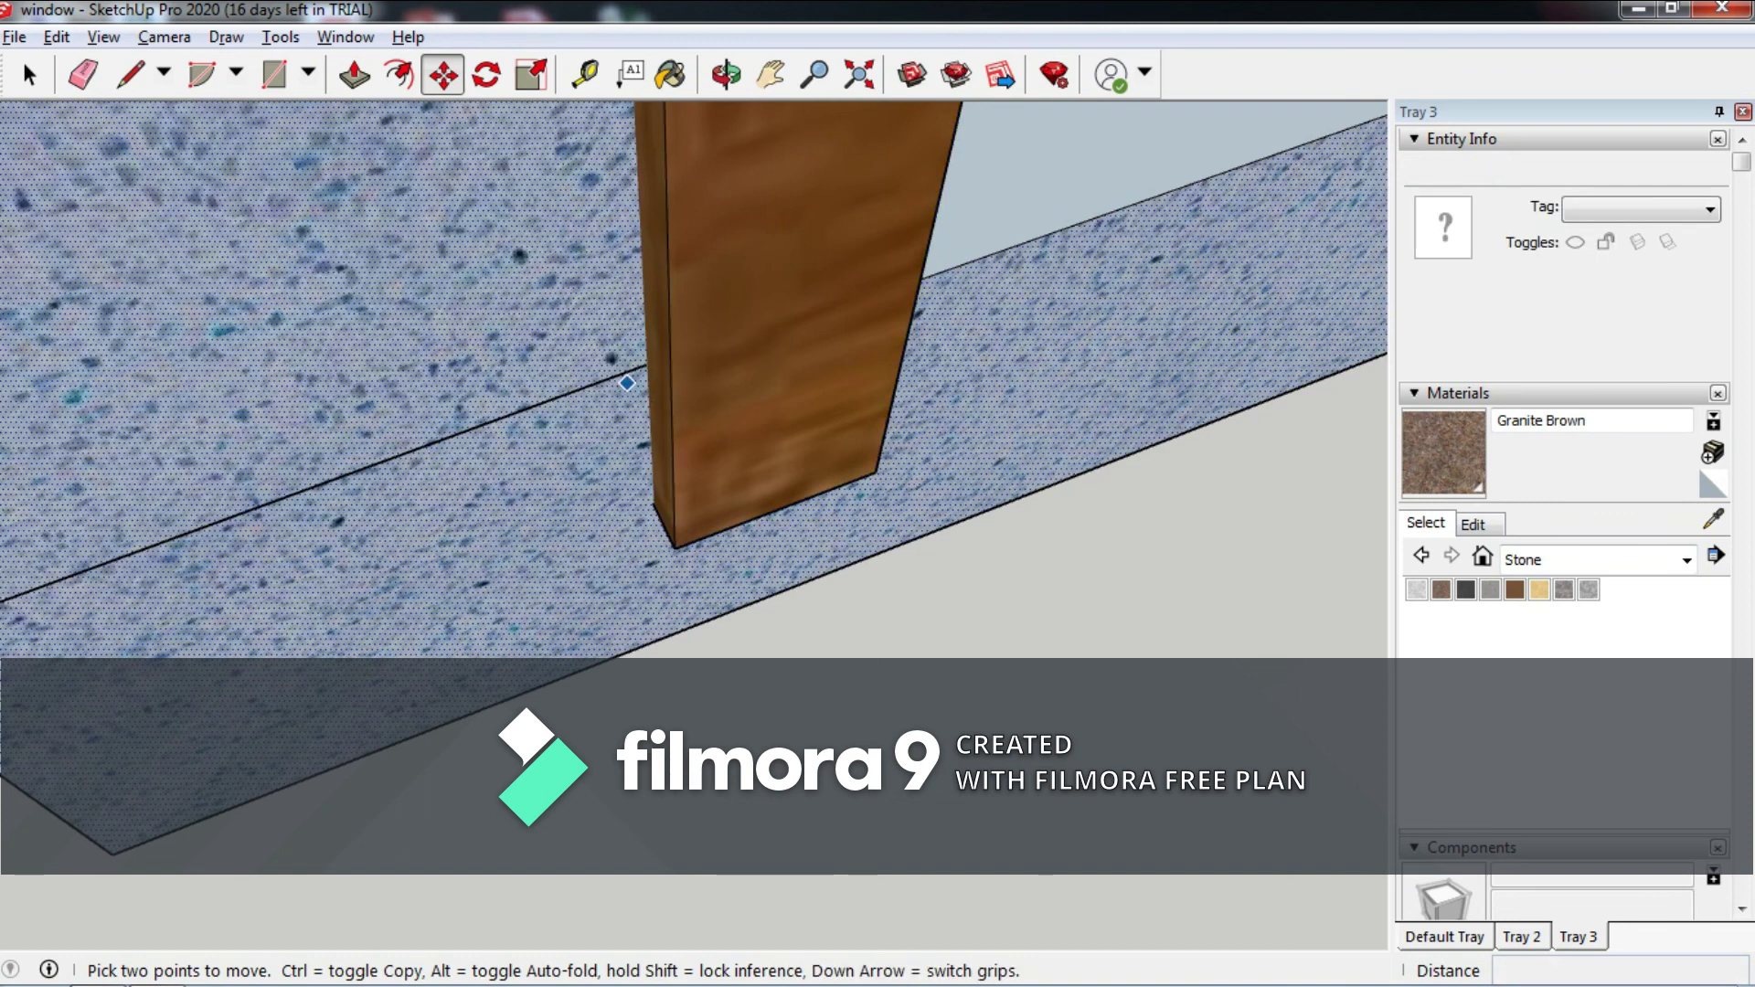
{"action": "left_click", "coordinate": [164, 73]}
{"action": "left_click", "coordinate": [171, 114]}
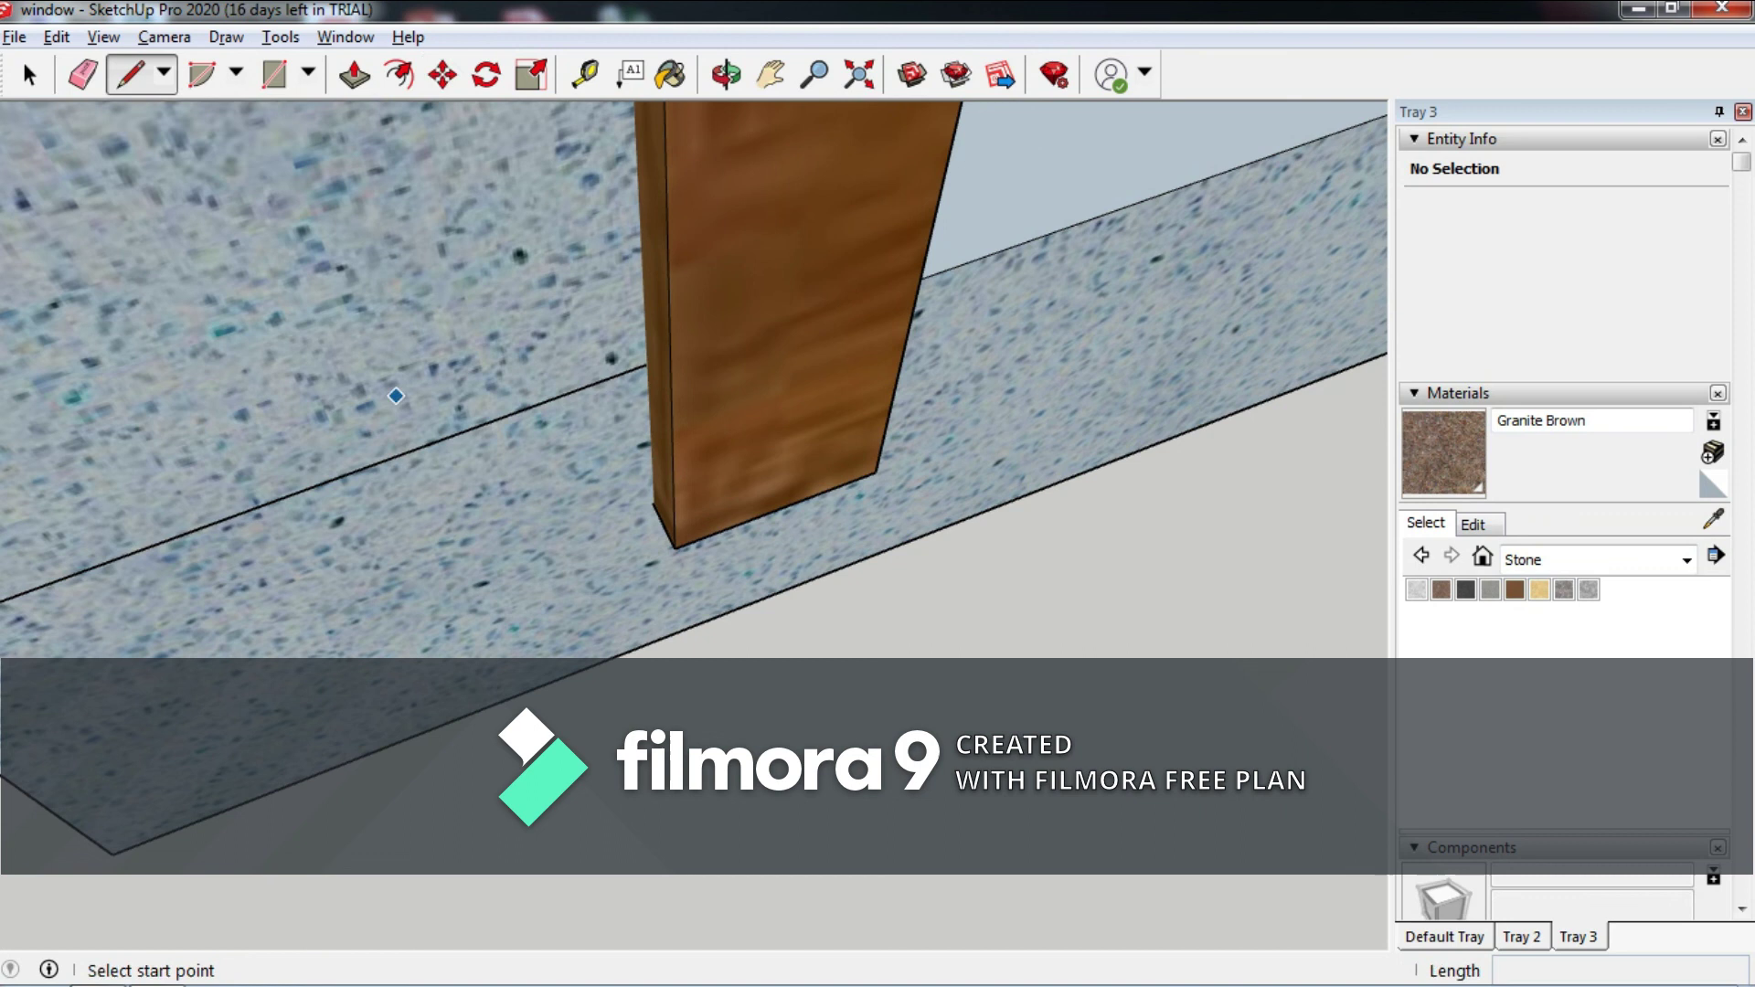
{"action": "left_click", "coordinate": [645, 366]}
{"action": "scroll", "coordinate": [370, 501], "scroll_direction": "down", "scroll_amount": 3}
{"action": "left_click", "coordinate": [309, 491]}
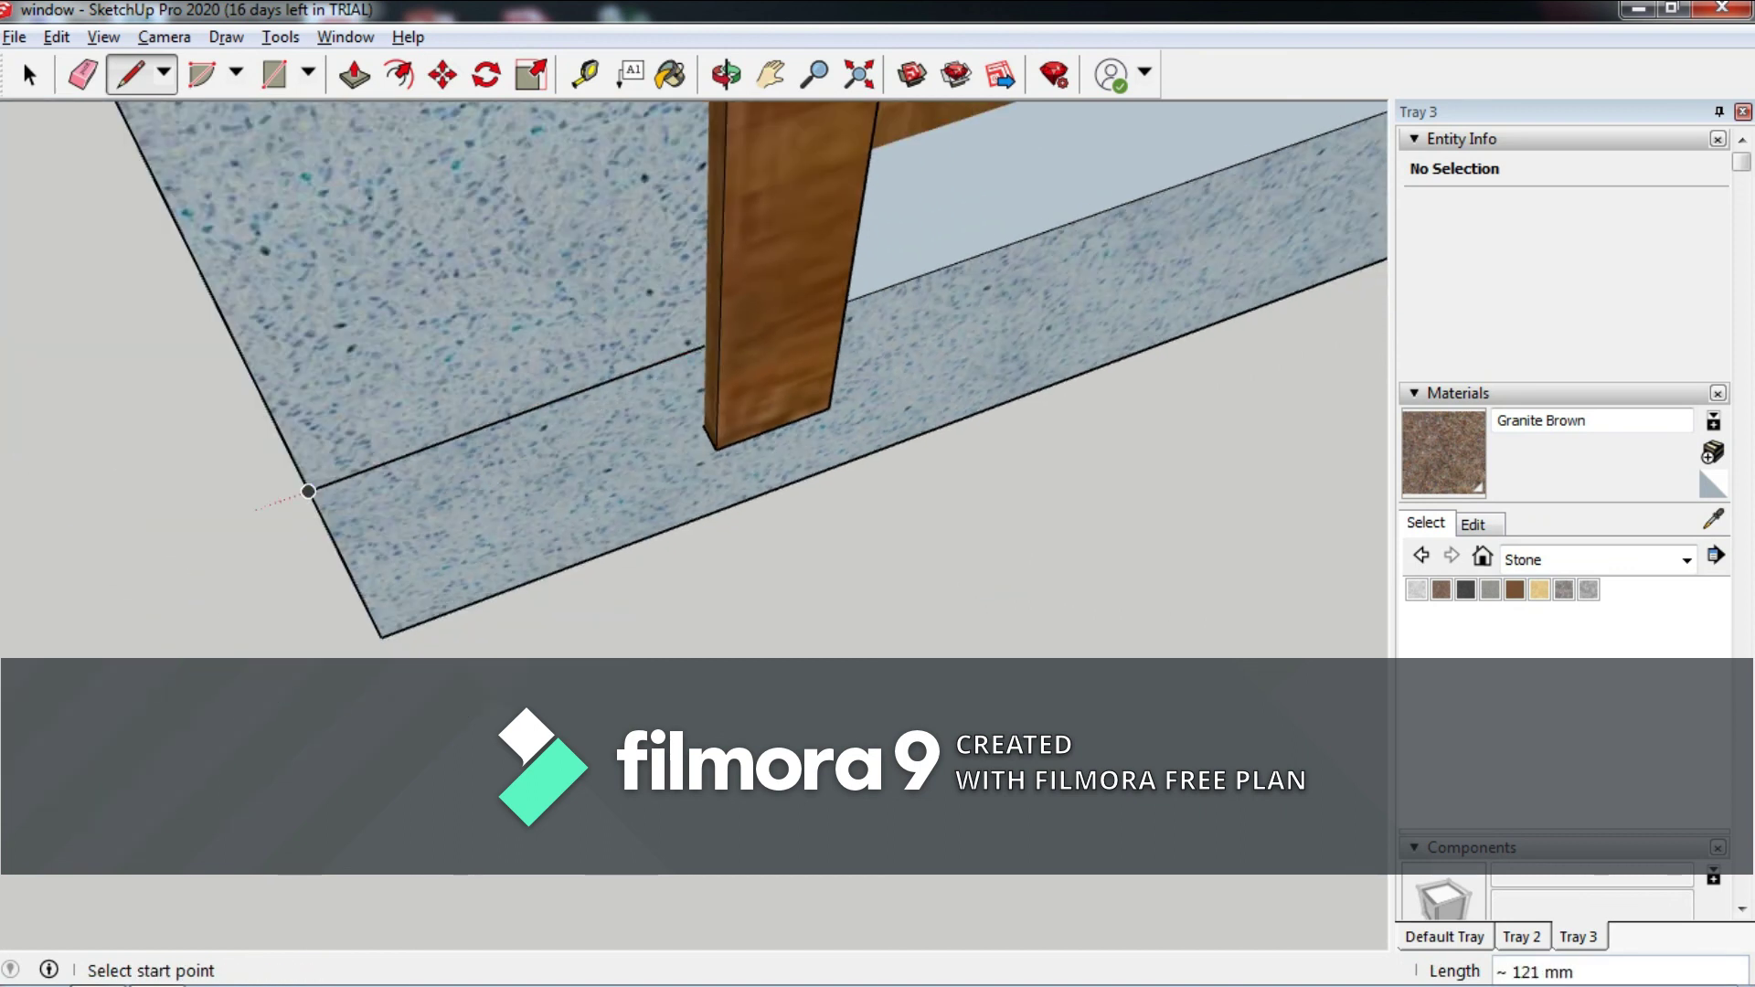
Paint the wall's base strip Granite Brown, undoing an accidental fill of the floor slab.
{"action": "key", "text": "b"}
{"action": "left_click", "coordinate": [329, 512]}
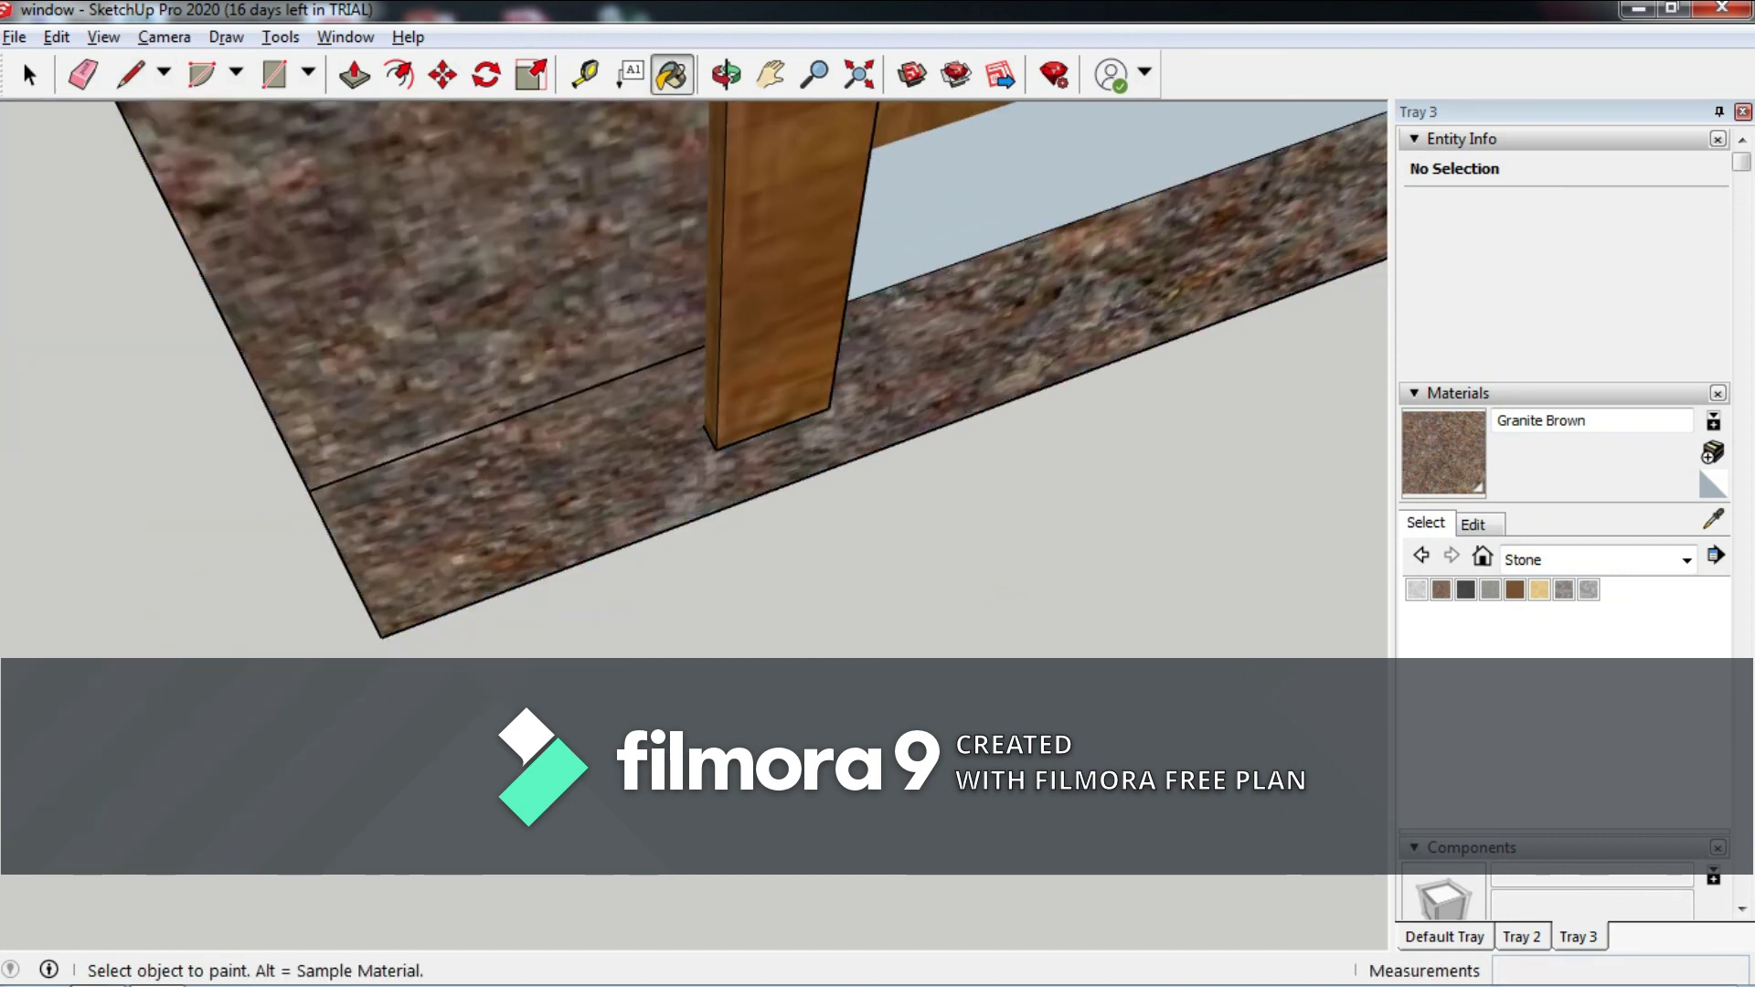
{"action": "key", "text": "alt+BackSpace"}
{"action": "middle_click_drag", "start_coordinate": [695, 457], "coordinate": [549, 275]}
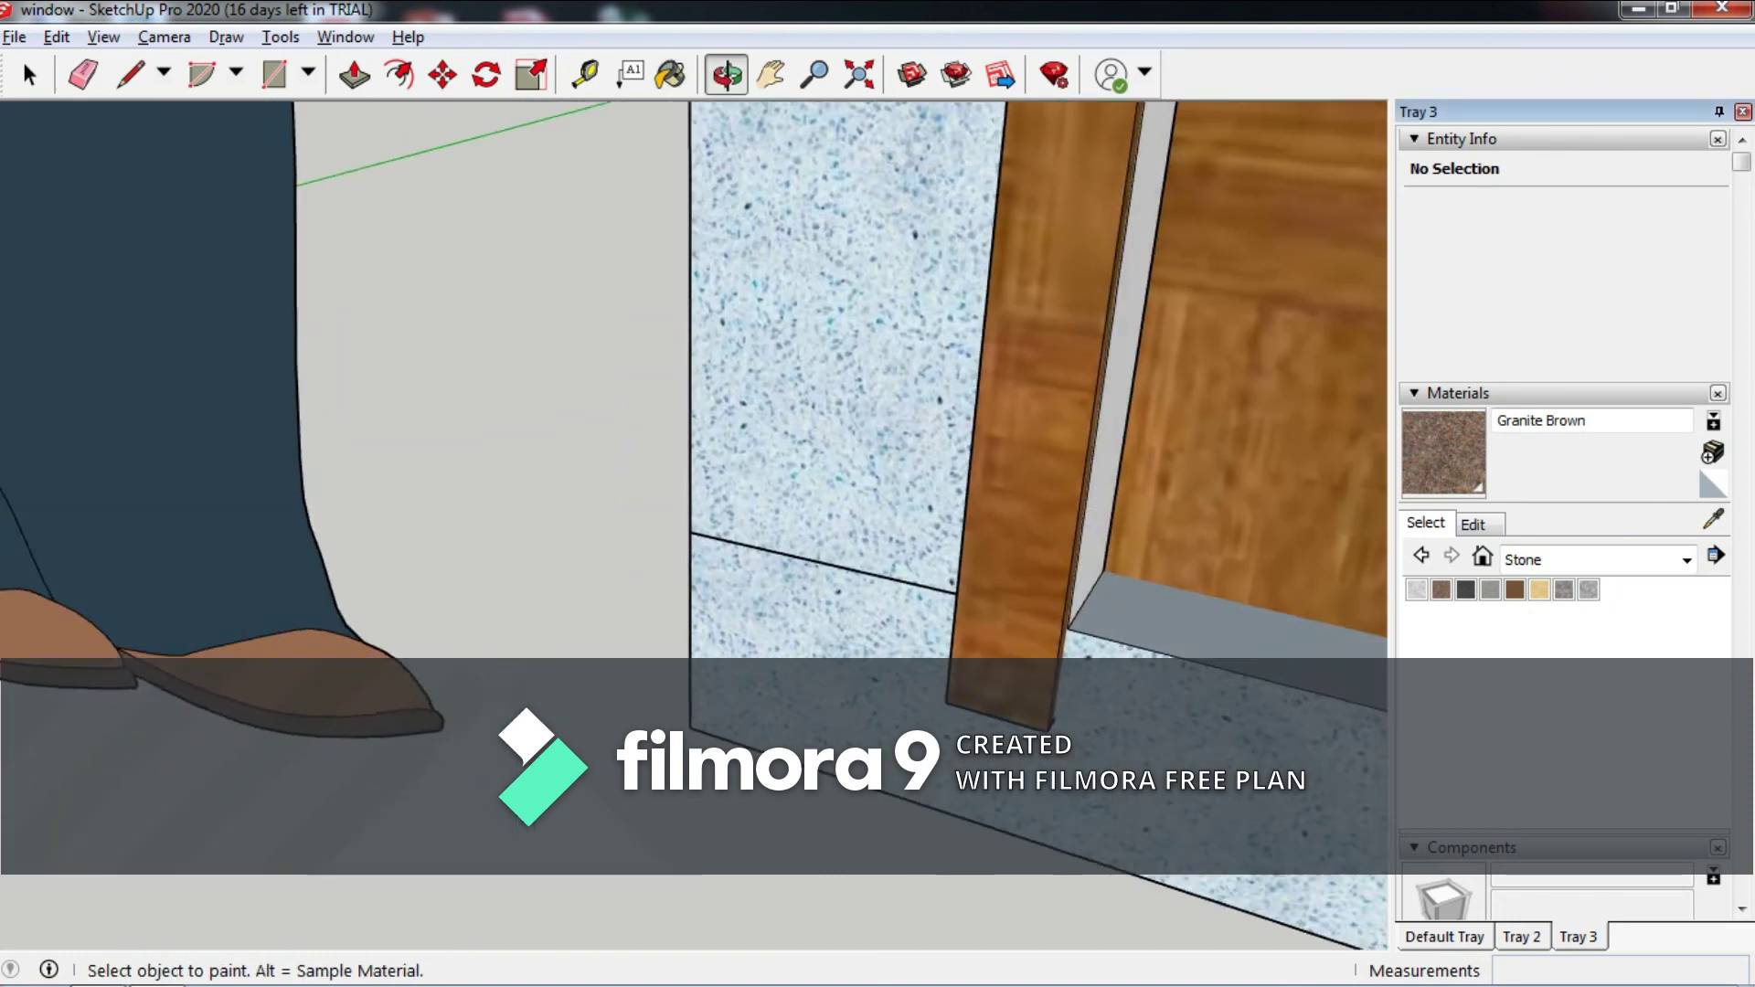
{"action": "middle_click_drag", "start_coordinate": [695, 365], "coordinate": [823, 320]}
{"action": "left_click", "coordinate": [1051, 450]}
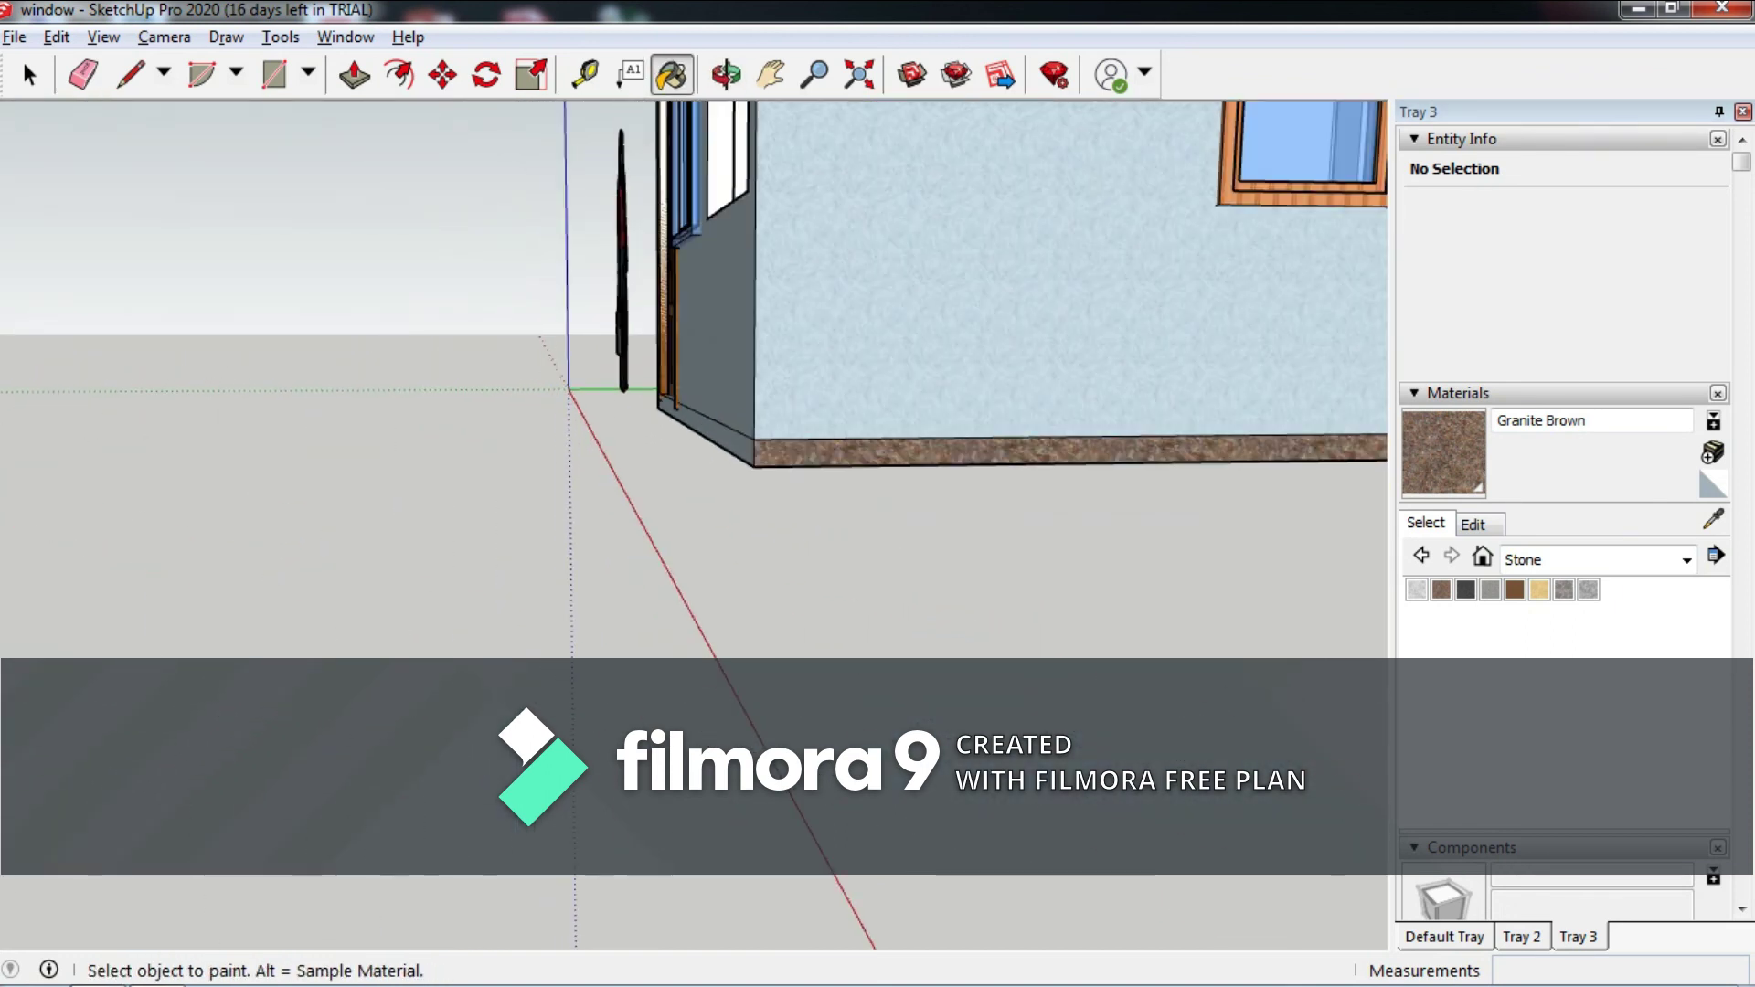
{"action": "scroll", "coordinate": [695, 366], "scroll_direction": "down", "scroll_amount": 5}
{"action": "middle_click_drag", "start_coordinate": [695, 365], "coordinate": [823, 348]}
{"action": "scroll", "coordinate": [695, 366], "scroll_direction": "up", "scroll_amount": 2}
{"action": "scroll", "coordinate": [694, 365], "scroll_direction": "up", "scroll_amount": 2}
{"action": "scroll", "coordinate": [694, 365], "scroll_direction": "down", "scroll_amount": 3}
{"action": "middle_click_drag", "start_coordinate": [695, 366], "coordinate": [914, 338]}
Save the house model under the new name 'haws 3d' in the 3d folder.
{"action": "scroll", "coordinate": [695, 365], "scroll_direction": "up", "scroll_amount": 2}
{"action": "left_click", "coordinate": [14, 37]}
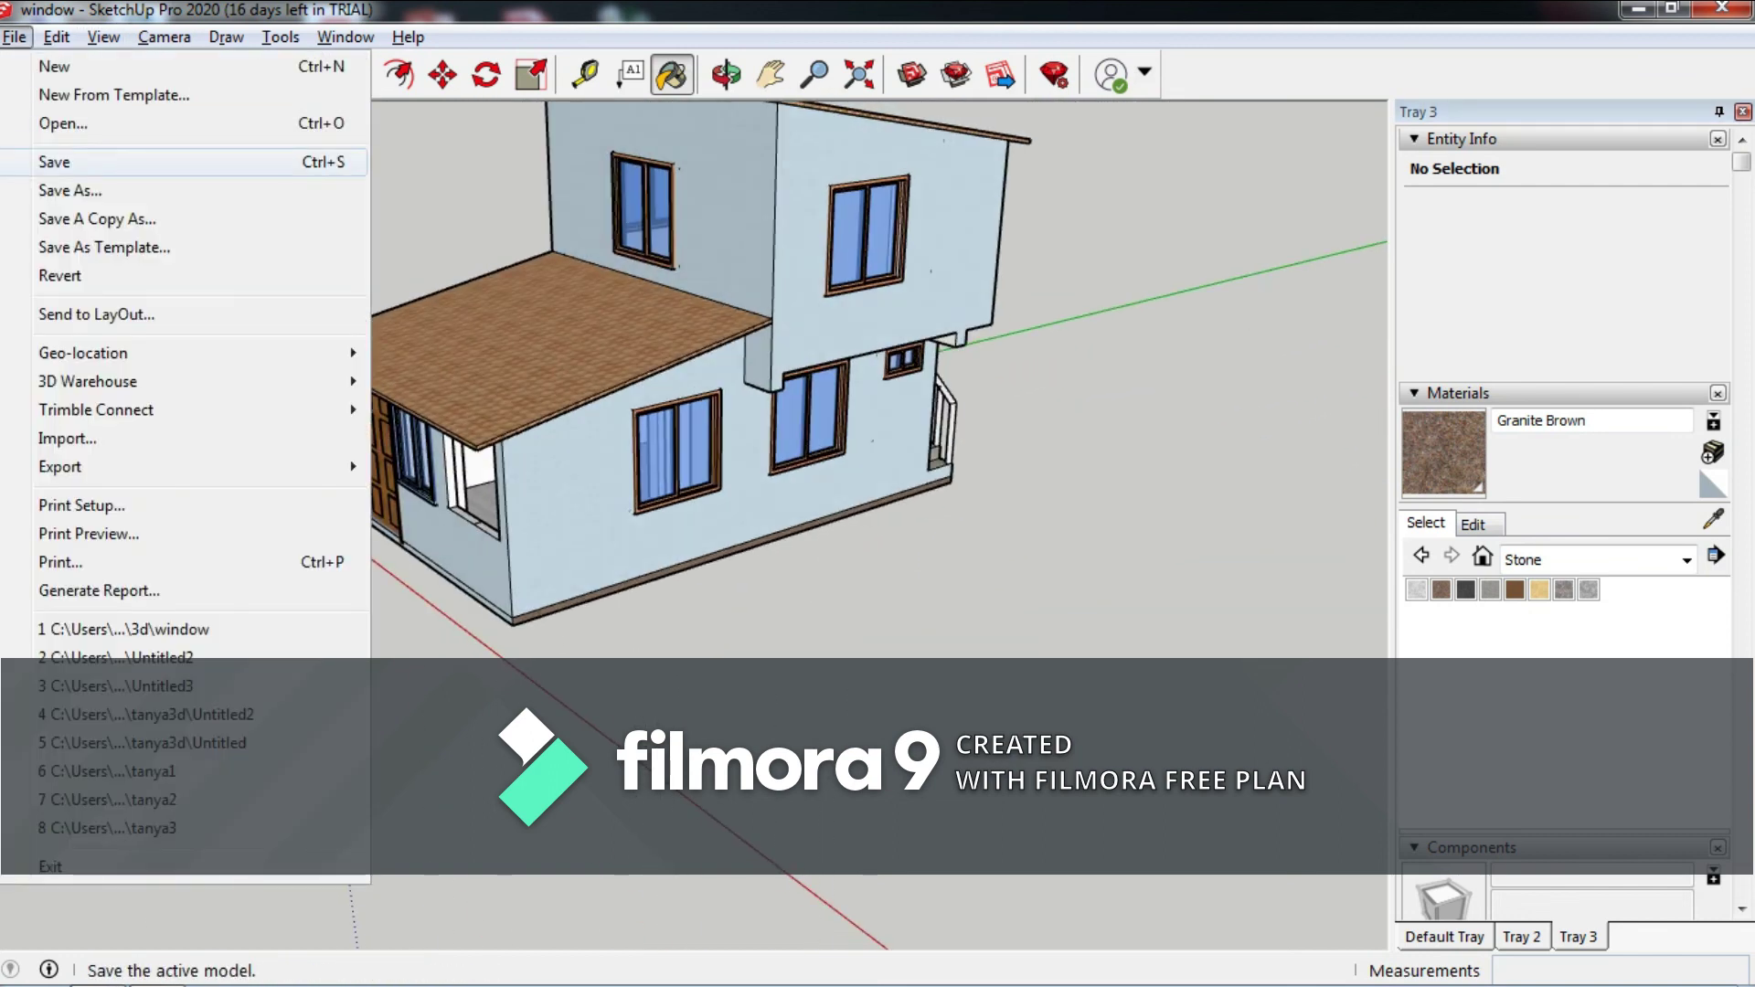
{"action": "left_click", "coordinate": [70, 190]}
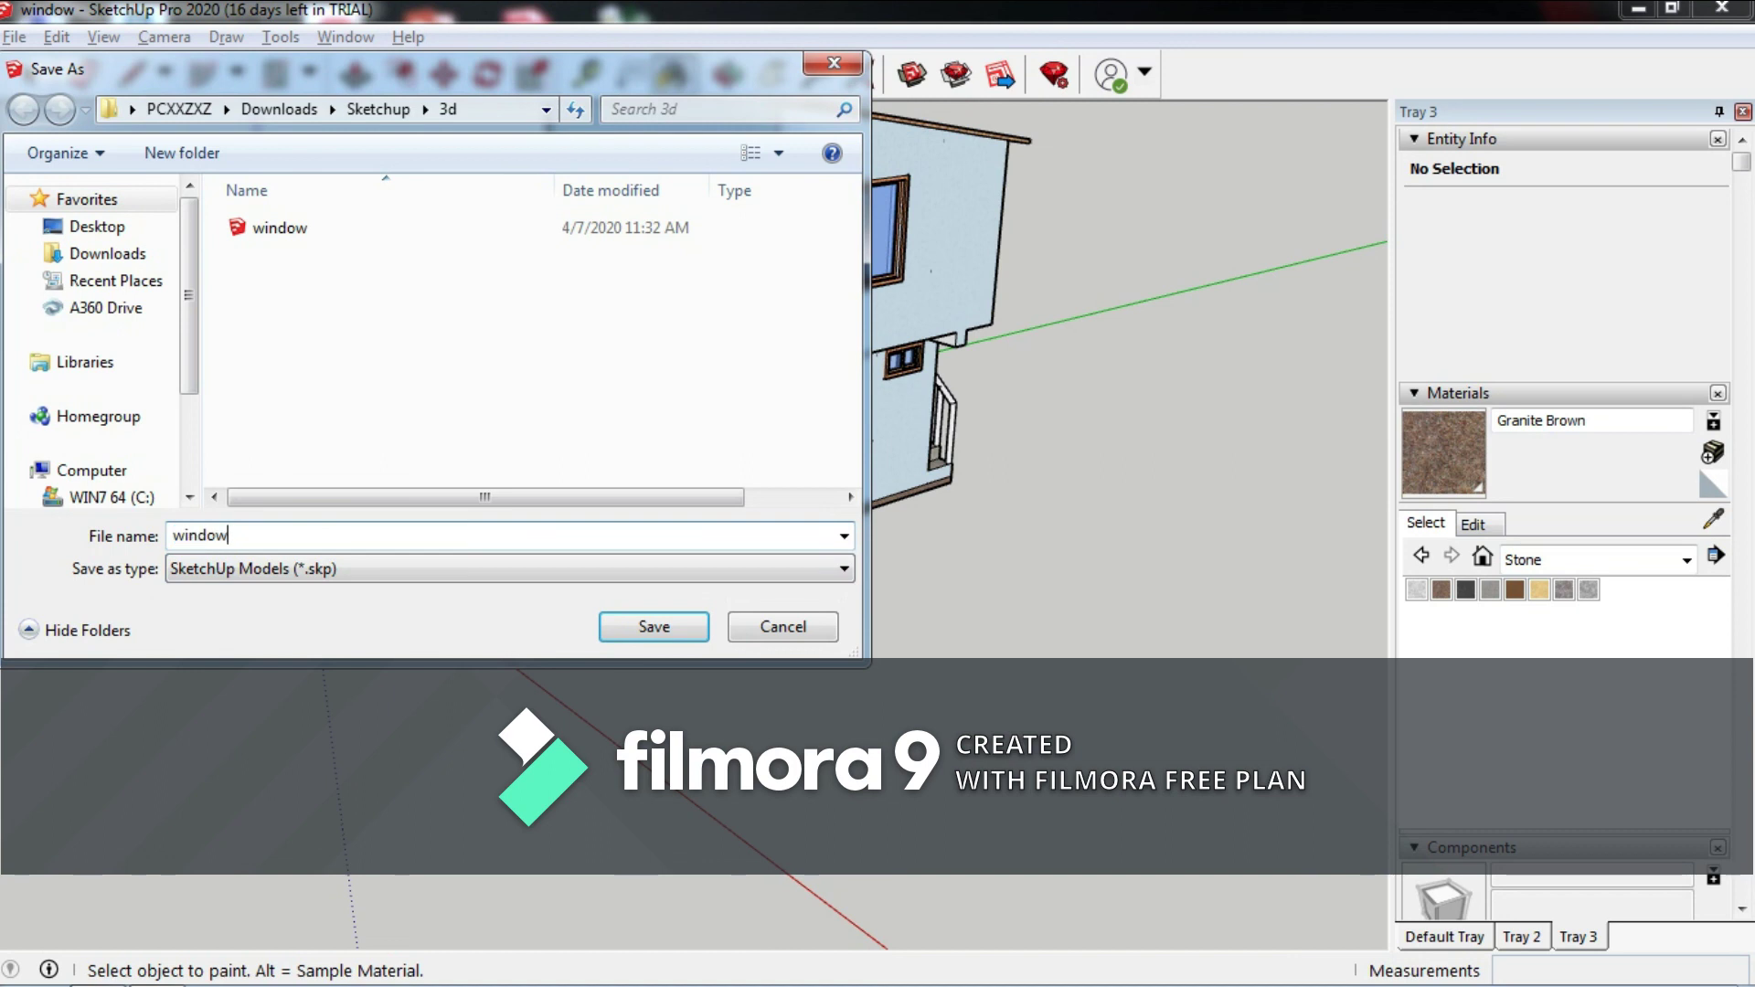
{"action": "key", "text": "BackSpace"}
{"action": "key", "text": "BackSpace"}
{"action": "key", "text": "BackSpace"}
{"action": "key", "text": "Return"}
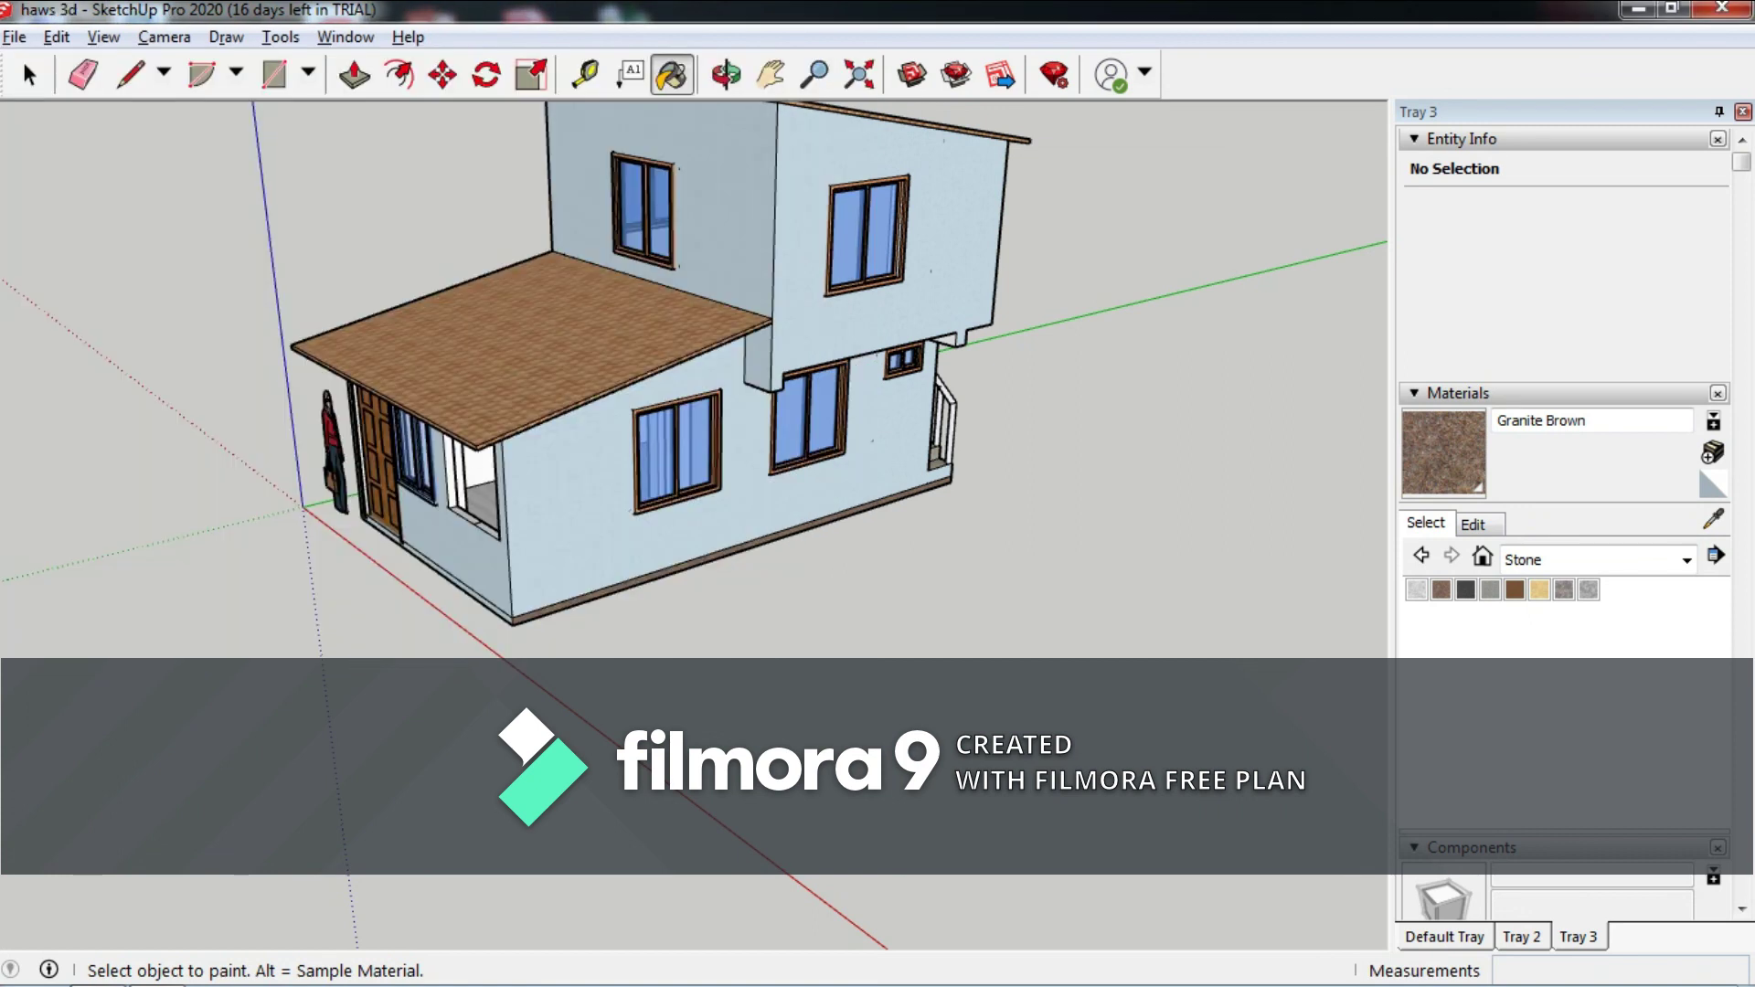